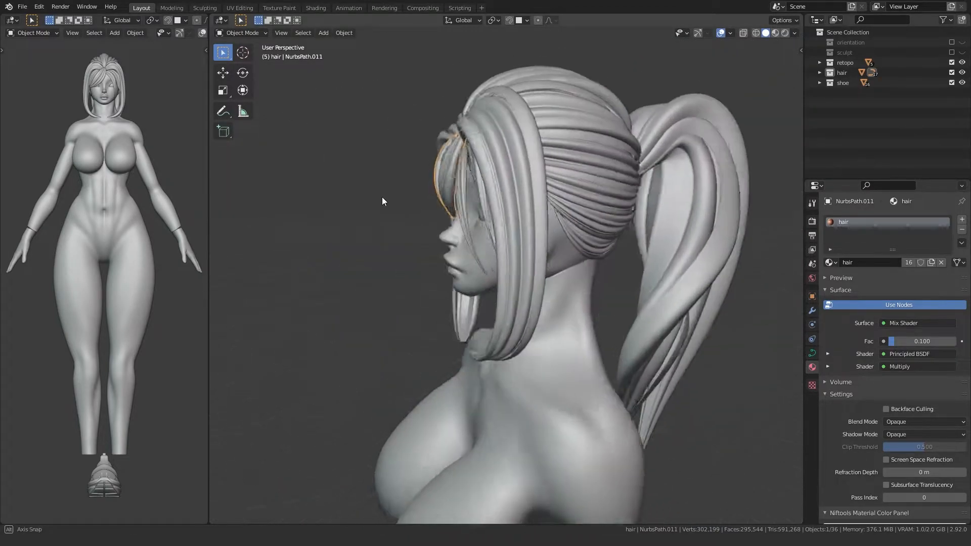
Duplicate the long hair strand beside the face and move the copy's control points about 0.45 m back along Y.
click(475, 202)
middle_drag(474, 203, 404, 216)
key(shift+d)
right_click(390, 218)
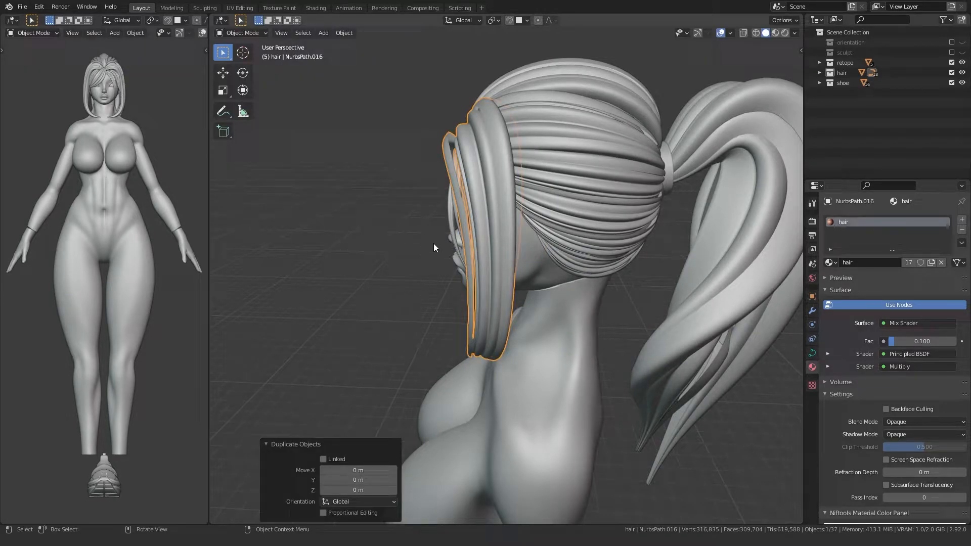
key(Tab)
key(KP_3)
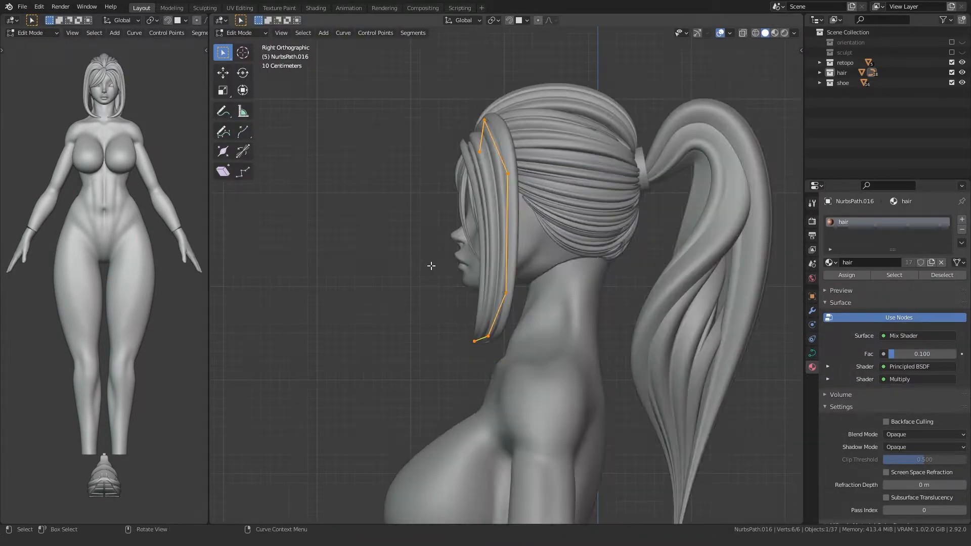
click(474, 187)
shift+middle_drag(474, 177, 464, 232)
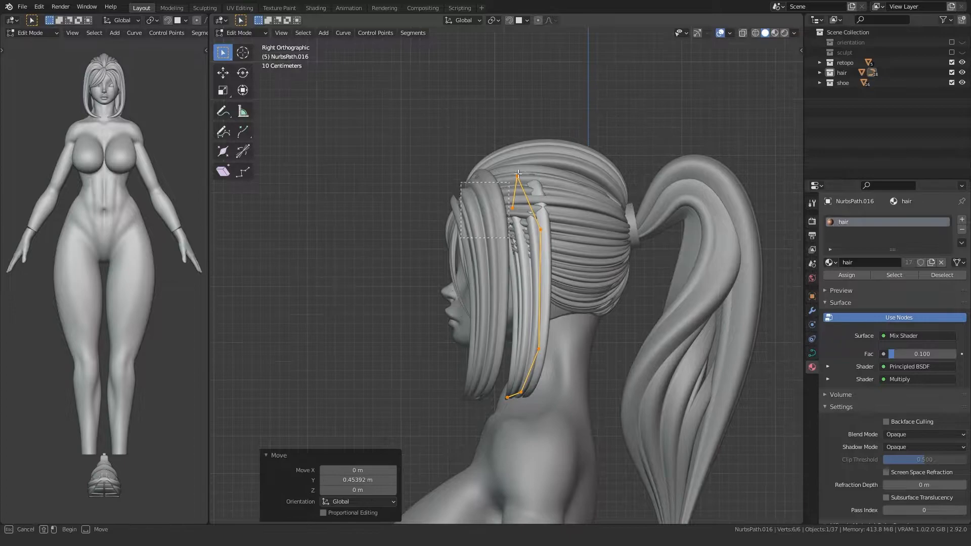
Select the copied strand's two uppermost control points and scale their radius by about 0.156.
drag(548, 157, 465, 218)
key(alt+s)
click(500, 201)
key(ctrl+KP_1)
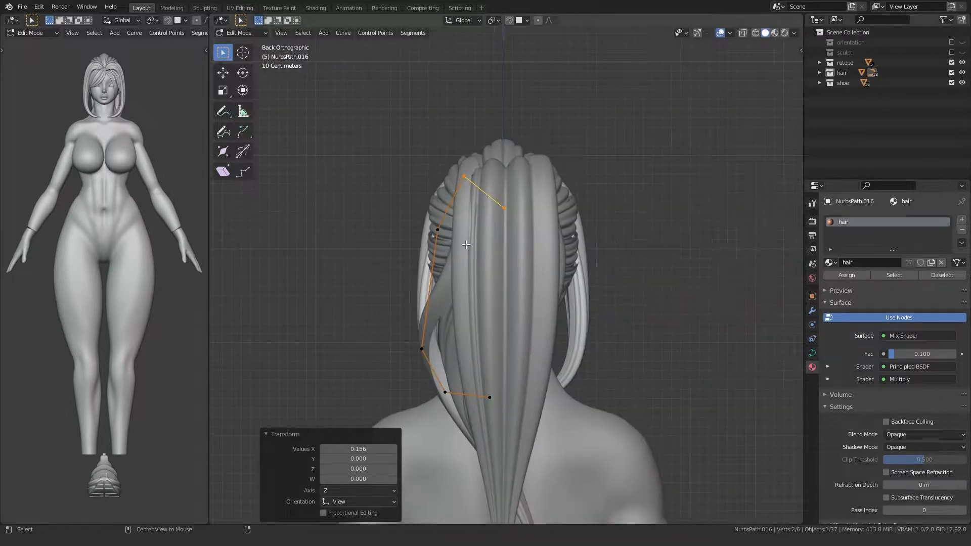
key(KP_3)
key(KP_1)
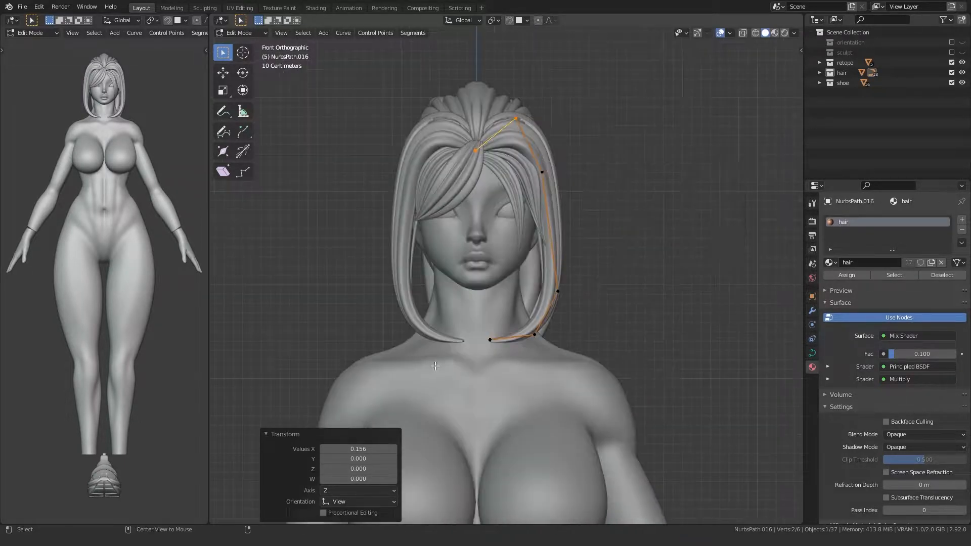
Scale the radius of the copied strand's two tip points by about 0.233 and move them higher behind the front strand.
drag(517, 346, 553, 319)
key(g)
click(467, 343)
click(500, 336)
middle_drag(498, 336, 554, 346)
scroll(487, 344, up, 2)
key(KP_3)
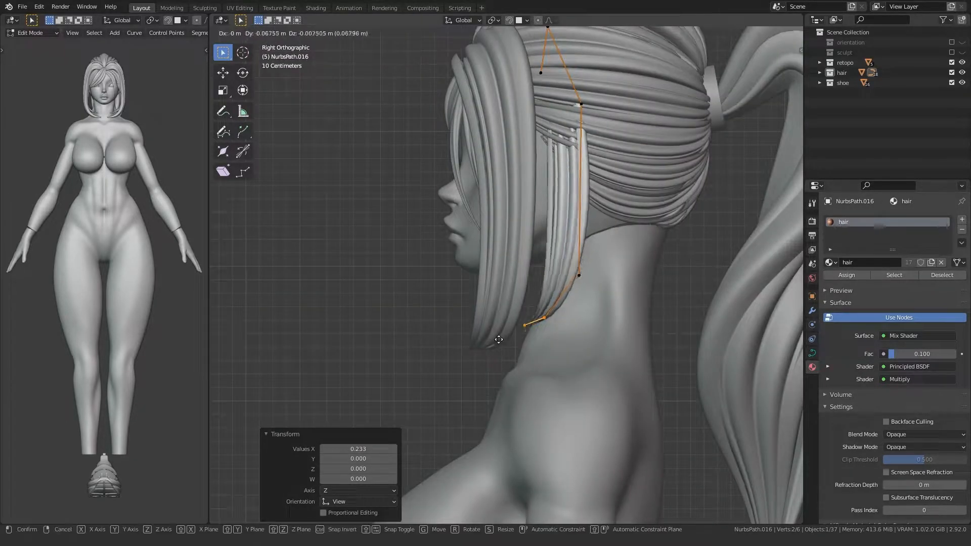
click(464, 346)
Move the copied strand's second-lowest control point slightly to refine the curve near the tip.
shift+middle_drag(464, 346, 546, 304)
scroll(568, 344, up, 5)
click(549, 316)
key(g)
click(556, 306)
key(KP_1)
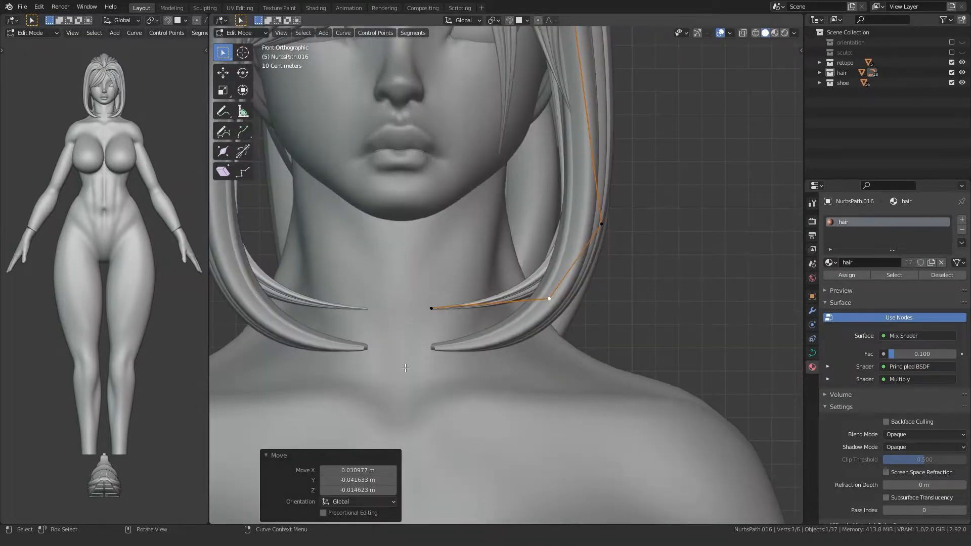
Edit the long front side strand and taper its tip by scaling the end point's radius by about 0.128.
key(Tab)
click(445, 345)
key(Tab)
drag(455, 326, 343, 394)
click(457, 351)
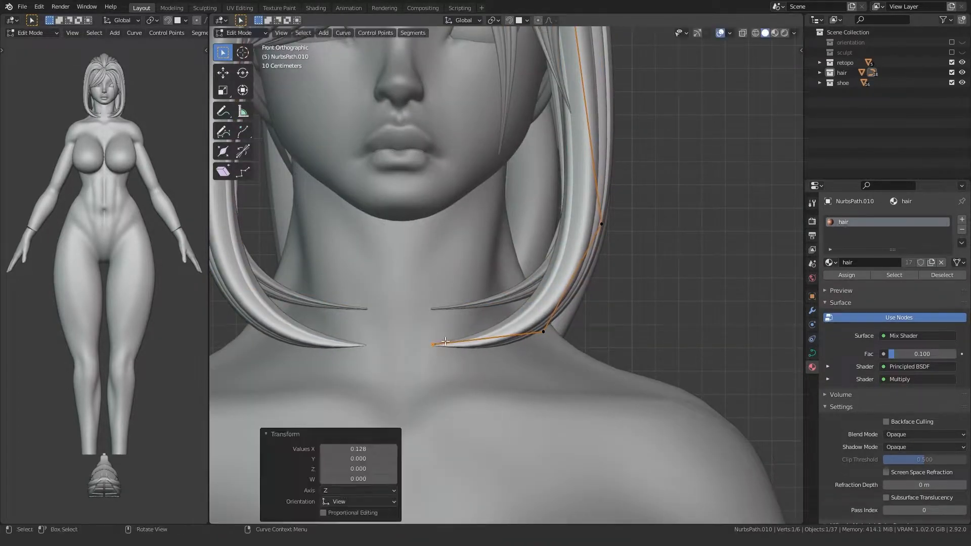
middle_drag(411, 371, 439, 362)
Edit the neighbouring side strand and reposition its lower tip in the front view.
key(Tab)
click(491, 330)
key(Tab)
drag(446, 361, 499, 319)
click(450, 340)
middle_drag(450, 340, 459, 284)
key(KP_1)
key(g)
click(440, 345)
Reposition the copied strand's upper control points, with a shift along X, and rotate the selection about Z.
click(565, 125)
key(g)
click(474, 160)
key(g)
key(x)
click(453, 229)
key(r)
key(z)
key(a)
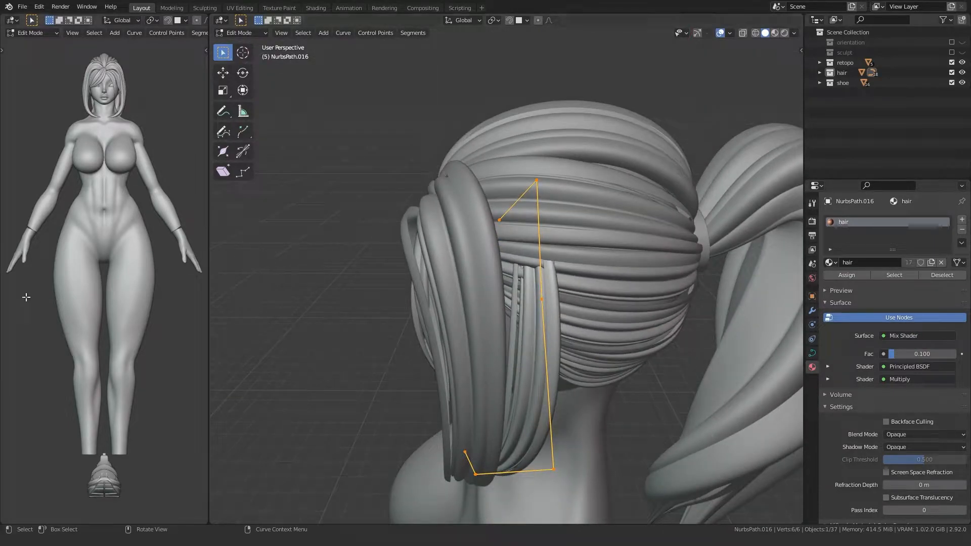
Shift the copied strand's top two control points along X and reposition the control point below them.
middle_drag(431, 232, 507, 213)
key(b)
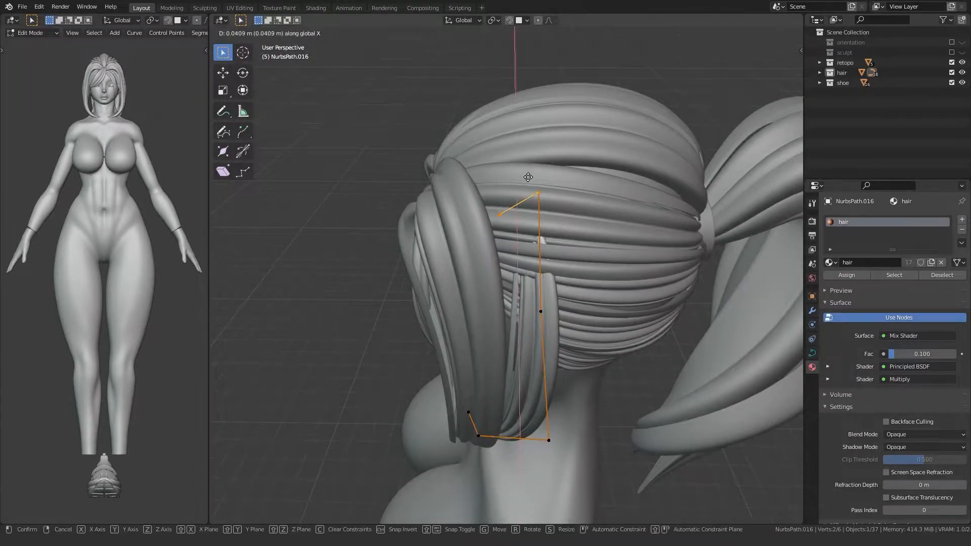
click(514, 176)
middle_drag(515, 176, 573, 199)
key(b)
drag(514, 206, 587, 264)
middle_drag(586, 264, 521, 189)
key(g)
click(524, 225)
Select the copied strand's upper control point and move it to tuck the root behind the front strand.
middle_drag(524, 225, 549, 198)
key(b)
drag(491, 108, 525, 139)
key(g)
click(514, 160)
middle_drag(513, 159, 398, 292)
Reposition the copied strand's lower control points in the side view to reshape its bottom curve.
key(Tab)
key(KP_1)
key(KP_3)
key(Tab)
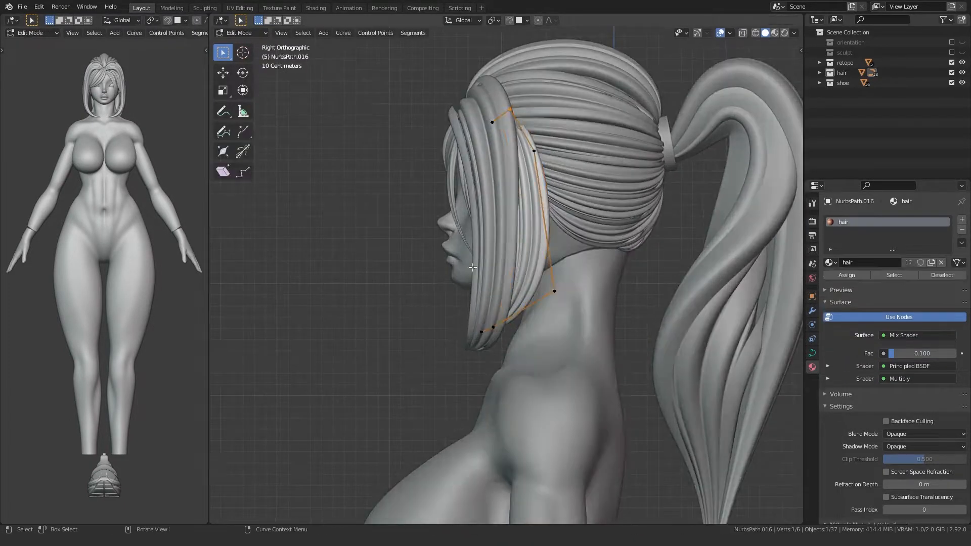
click(511, 326)
key(b)
drag(535, 308, 575, 270)
key(g)
click(558, 268)
middle_drag(557, 268, 338, 338)
Tilt the copied strand by -68.3° and move its upper-middle control point outward toward the back of the head.
key(Tab)
scroll(378, 299, up, 2)
click(478, 260)
middle_drag(478, 260, 475, 307)
click(482, 278)
key(Tab)
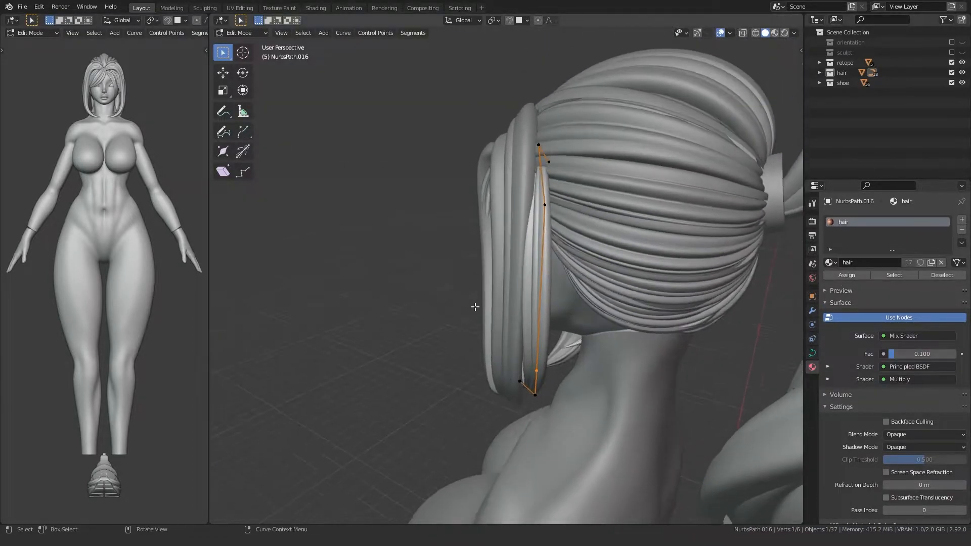
middle_drag(569, 190, 619, 192)
middle_drag(538, 263, 437, 266)
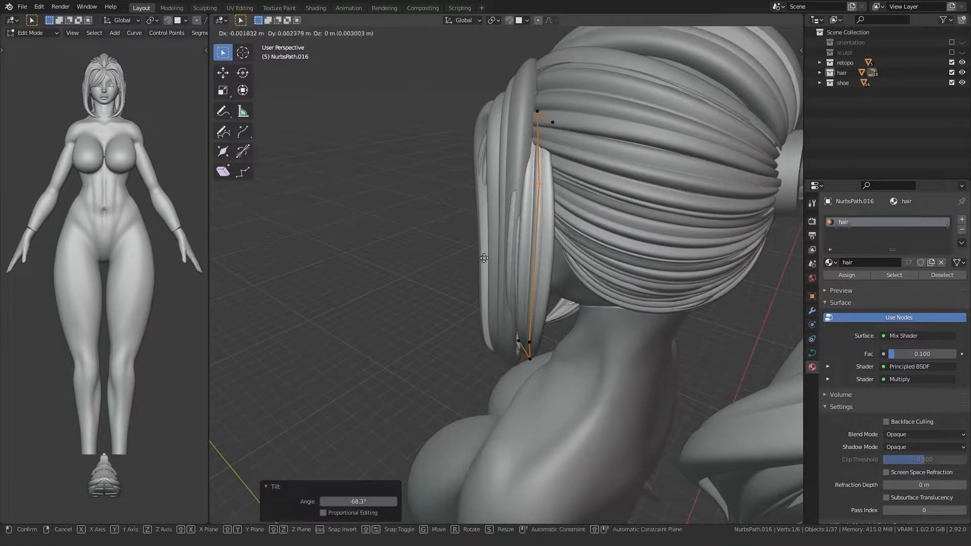
click(506, 249)
Tilt the copied strand's lower-middle control point and shift its upper-middle point along X.
key(ctrl+t)
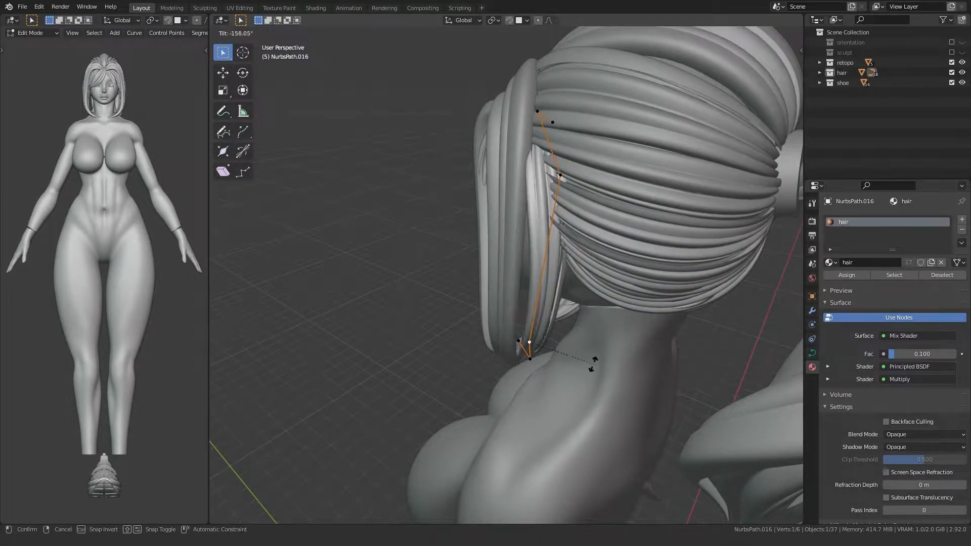
click(520, 326)
middle_drag(536, 284, 524, 275)
click(556, 176)
middle_drag(558, 178, 564, 133)
key(g)
key(x)
click(579, 202)
Move the copied strand's lower-middle point about 0.05 m forward and 0.03 m up, and adjust the point beneath it.
click(561, 263)
key(g)
click(569, 238)
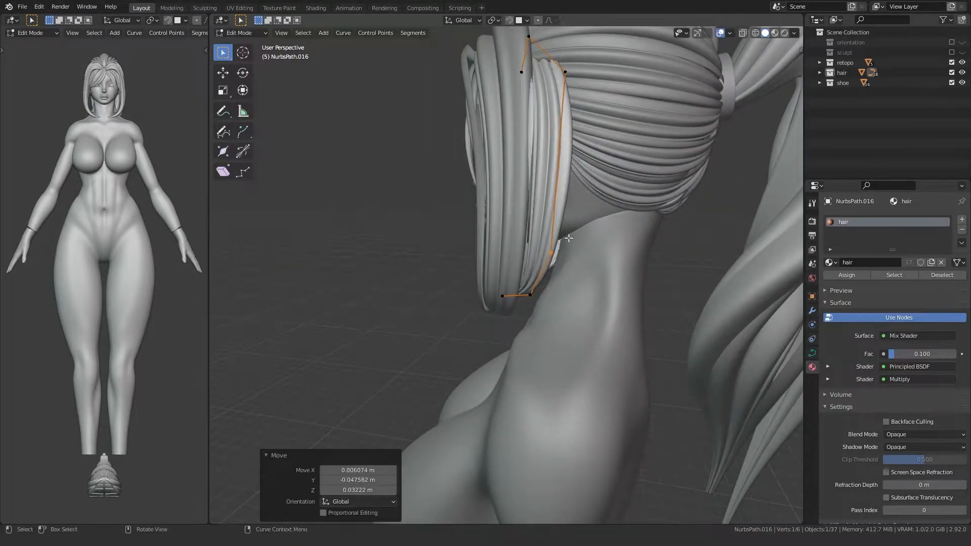
drag(523, 284, 539, 279)
key(g)
click(548, 281)
mouse_move(547, 281)
middle_down()
mouse_move(442, 308)
mouse_move(417, 287)
mouse_move(454, 217)
mouse_move(494, 278)
mouse_move(626, 284)
mouse_move(530, 289)
middle_up()
Reposition the copied strand's two tip points below the chin to curve the end of the lock.
key(Tab)
shift+middle_drag(530, 289, 469, 249)
scroll(510, 245, up, 7)
click(474, 249)
key(Tab)
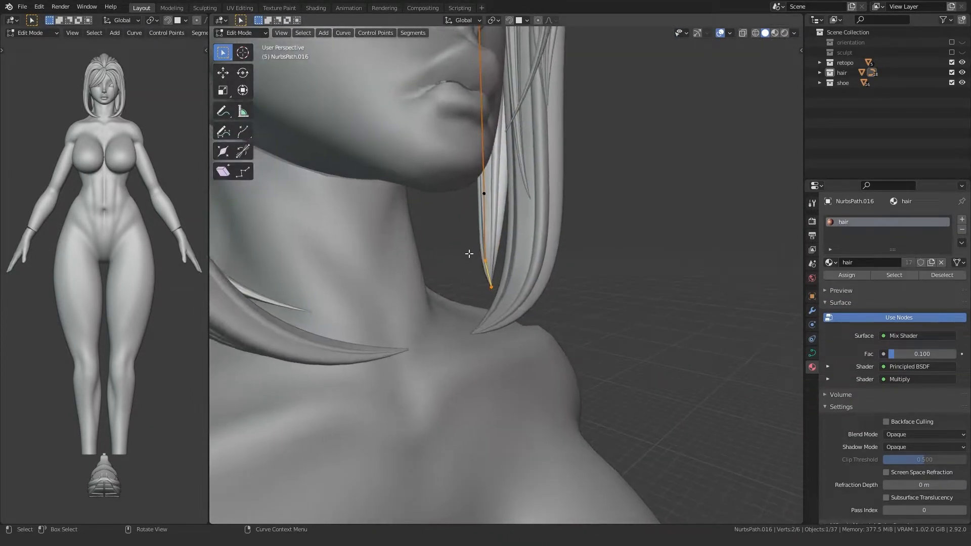
click(472, 295)
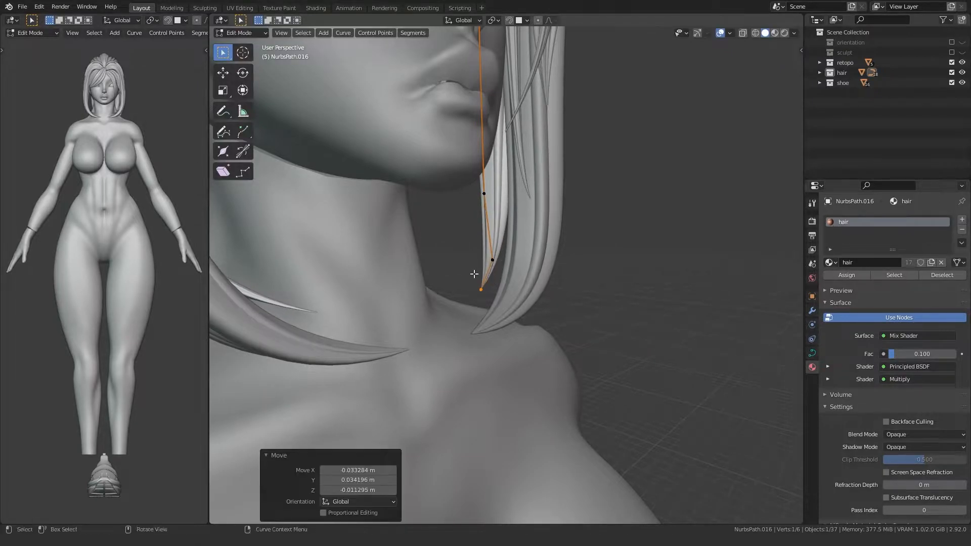
middle_drag(484, 256, 427, 336)
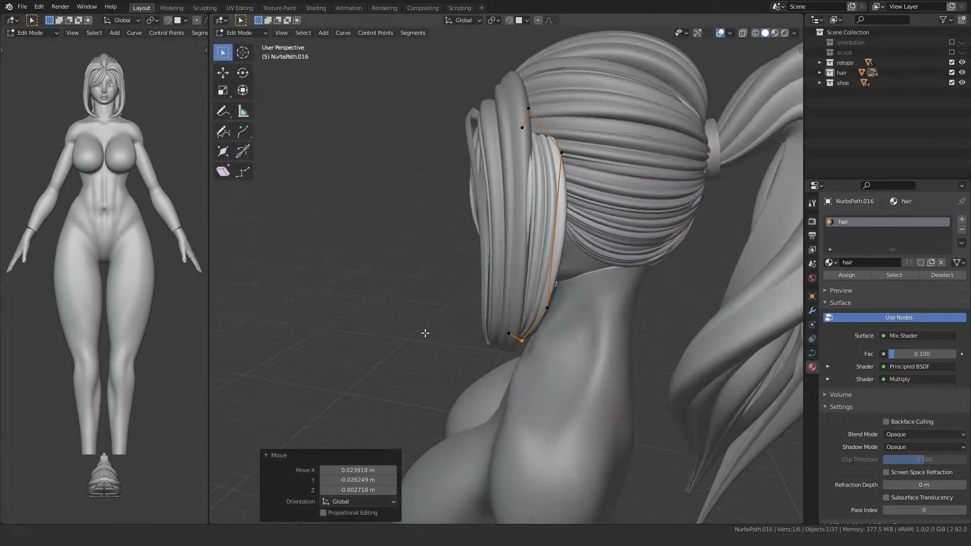
Move the copied strand's lower-middle control point to smooth the back edge above the tip, then finish editing the curve.
key(Tab)
middle_drag(466, 288, 517, 278)
scroll(505, 252, up, 4)
key(Tab)
scroll(507, 258, down, 4)
drag(540, 362, 563, 345)
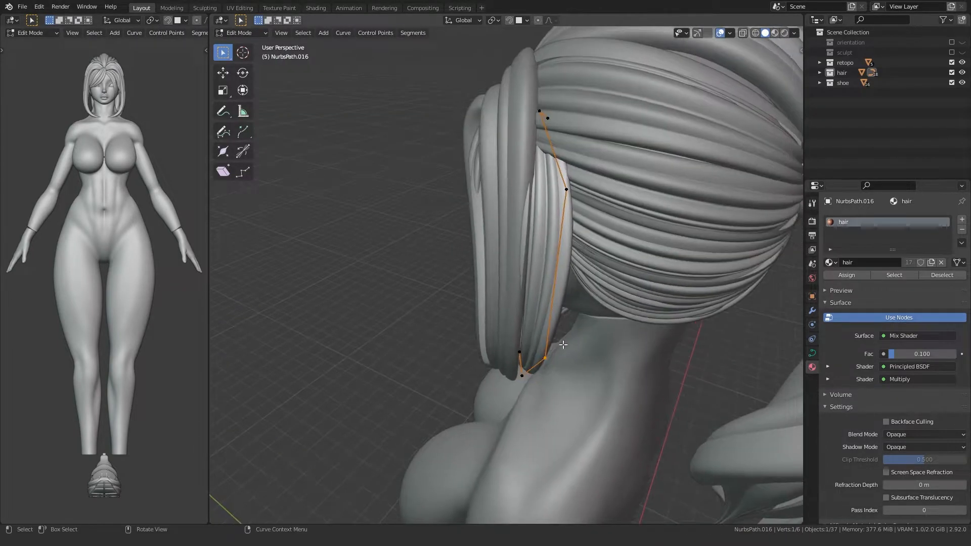
click(556, 286)
key(Tab)
Inspect the hairstyle from the front in material preview shading and return to solid shading.
click(396, 292)
scroll(397, 293, down, 3)
middle_drag(397, 291, 393, 253)
scroll(404, 278, up, 2)
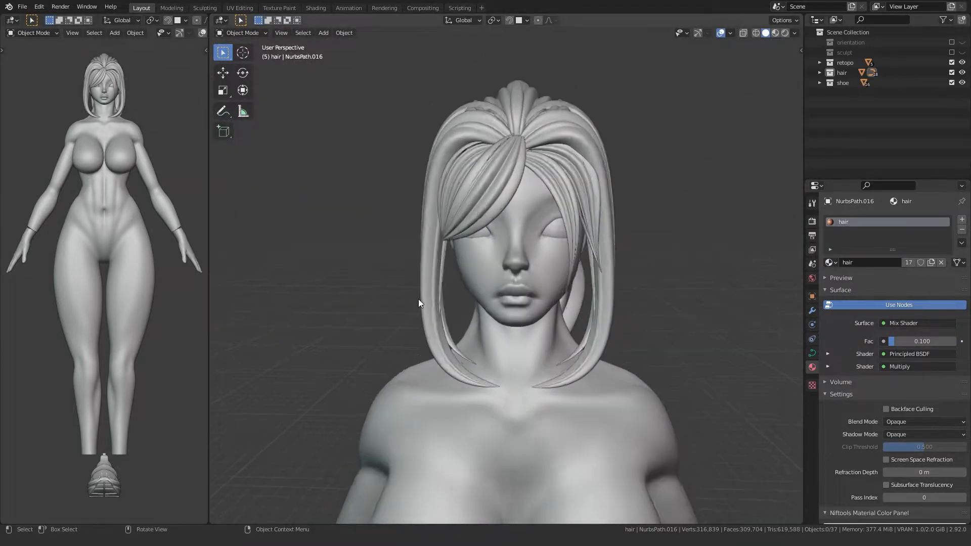
scroll(419, 298, up, 2)
key(z)
click(467, 327)
scroll(468, 327, down, 1)
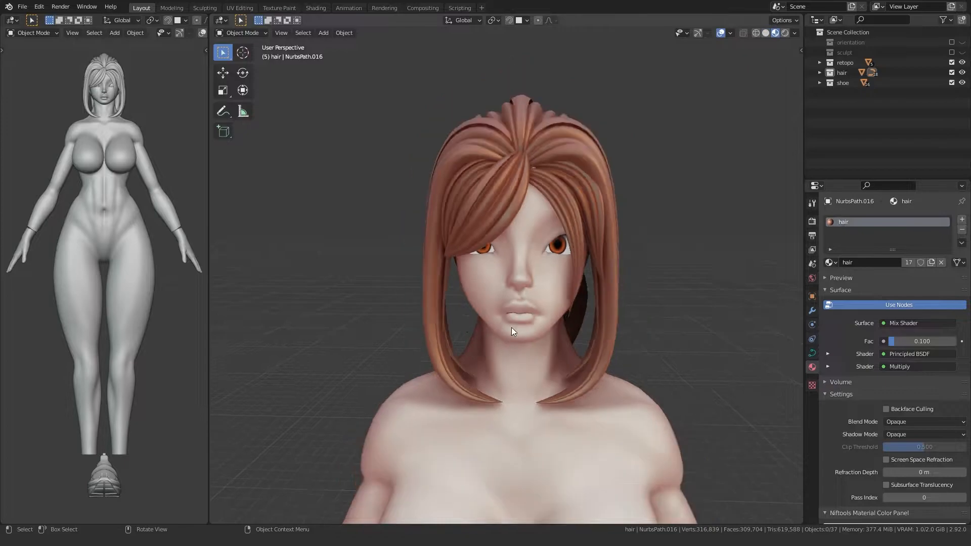
middle_drag(511, 327, 479, 337)
scroll(479, 337, up, 6)
key(z)
click(550, 303)
Edit the fringe strand beside the parting and adjust the placement of its root control point.
click(523, 166)
key(Tab)
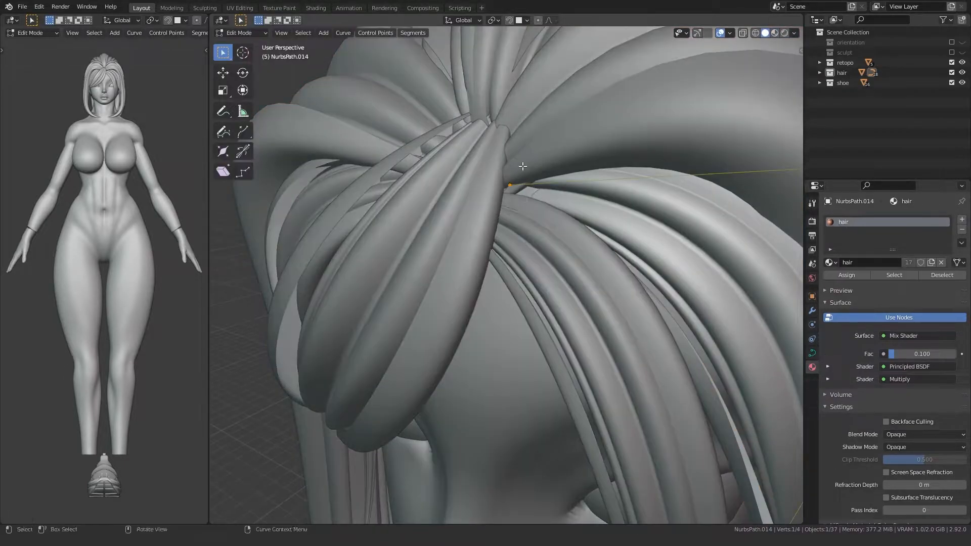
click(516, 168)
key(Tab)
scroll(430, 217, down, 5)
click(372, 251)
scroll(372, 251, down, 2)
Duplicate the rear side strand and delete one control point from the upper end of the copy.
middle_drag(372, 252, 471, 280)
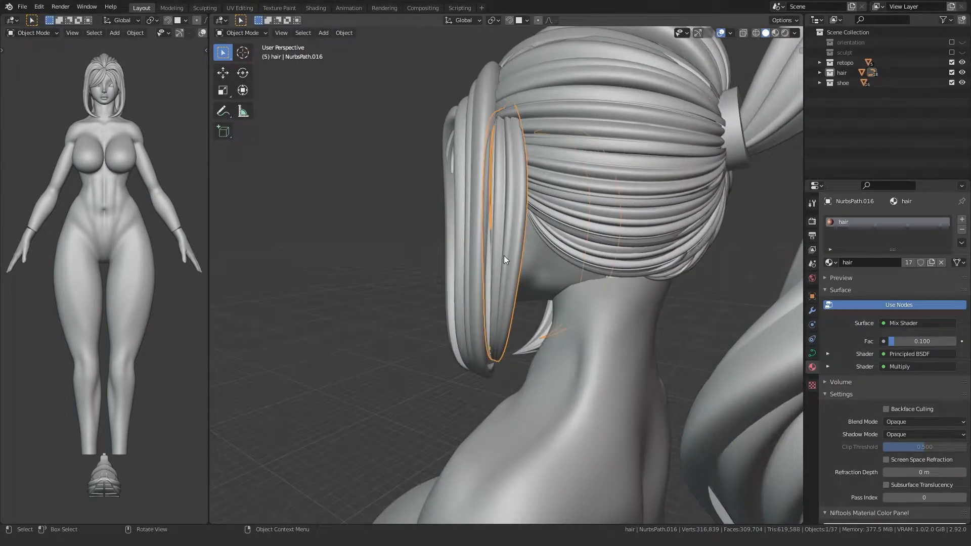
key(shift+d)
right_click(441, 233)
key(Tab)
middle_drag(439, 238, 489, 189)
key(x)
click(525, 158)
Select all of the new copy's control points and move them back behind the original strand.
middle_drag(525, 159, 512, 273)
key(a)
click(527, 249)
Adjust the radius of the new copy's two uppermost control points to taper the root.
click(550, 178)
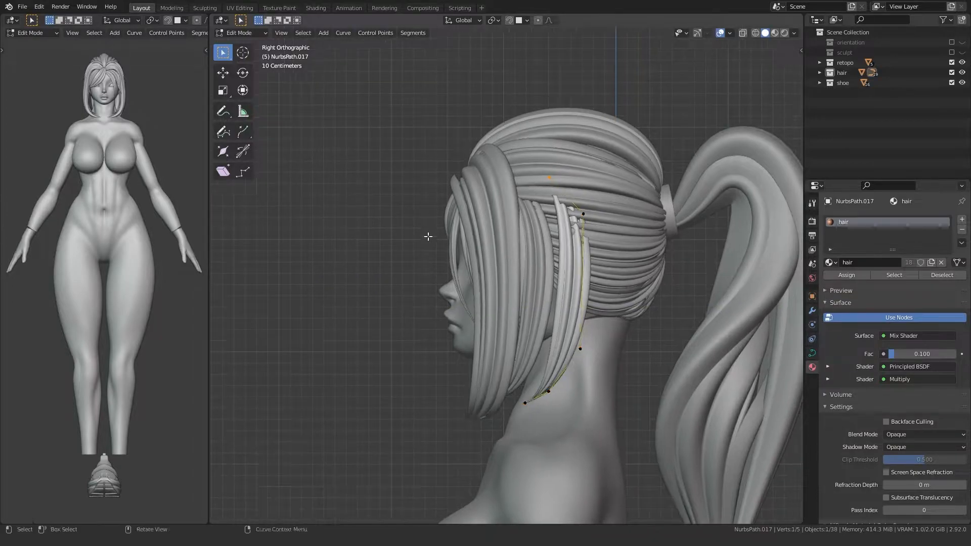
click(548, 187)
click(587, 198)
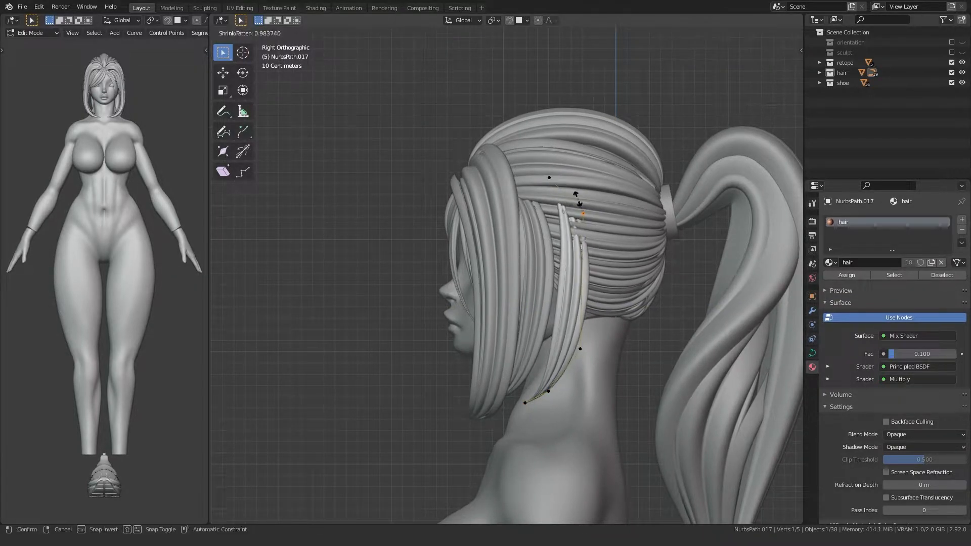
click(579, 202)
Move the new rear strand's two uppermost control points forward, and shift them sideways along X.
shift+middle_drag(507, 232, 491, 200)
key(KP_1)
key(KP_3)
shift+click(533, 146)
key(g)
key(x)
click(498, 142)
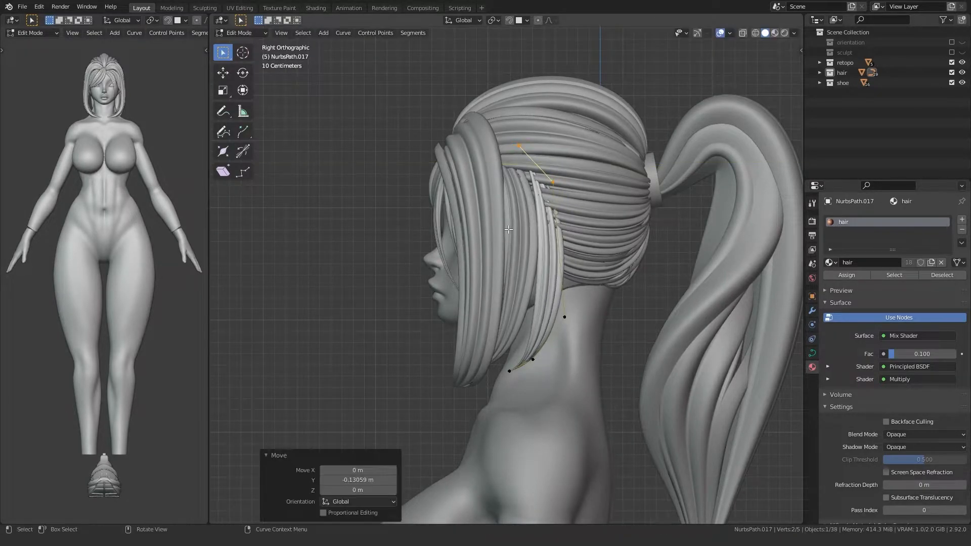
middle_drag(498, 143, 485, 257)
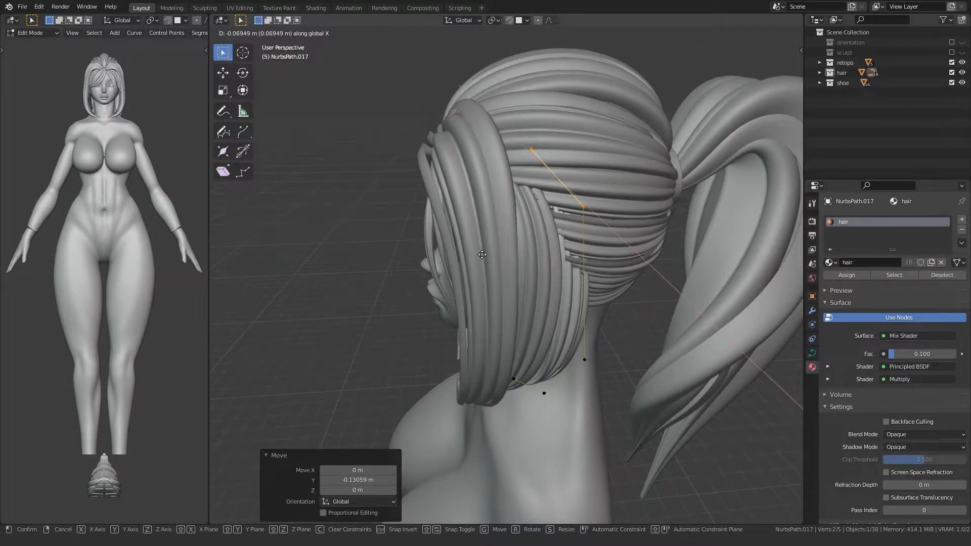
middle_drag(486, 234, 507, 263)
drag(536, 278, 536, 278)
Move the rear strand's middle control point back and up toward the nape, and adjust the lower part of the strand.
key(KP_1)
key(KP_3)
click(452, 288)
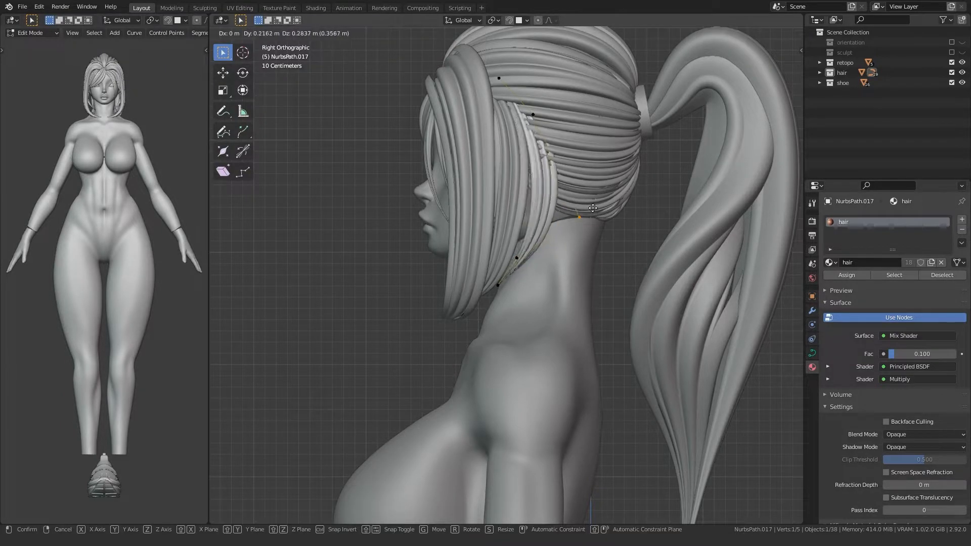
click(581, 191)
key(g)
click(524, 242)
Reposition the rear strand's lower control points, shifting the last one sideways along X, and finish editing the strand.
middle_drag(455, 248, 585, 256)
scroll(549, 271, up, 5)
key(g)
click(600, 256)
click(523, 324)
key(g)
key(x)
click(565, 306)
scroll(531, 305, down, 6)
key(Tab)
click(372, 299)
Edit the rear strand again and move its tip control point slightly outward, away from the neck.
middle_drag(372, 299, 447, 295)
scroll(533, 298, up, 3)
scroll(447, 295, up, 2)
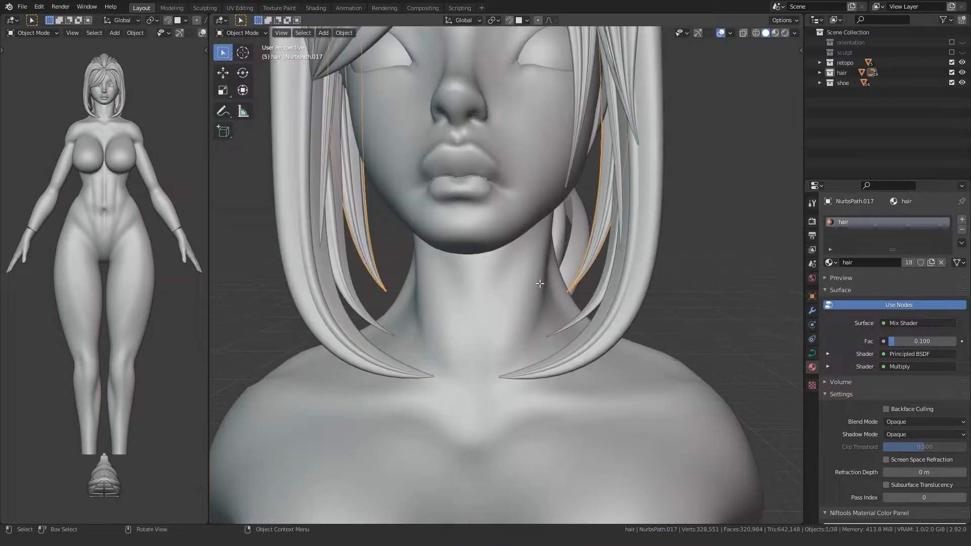
key(Tab)
middle_drag(550, 283, 574, 263)
click(610, 240)
shift+middle_drag(534, 304, 536, 305)
click(571, 278)
key(g)
click(580, 276)
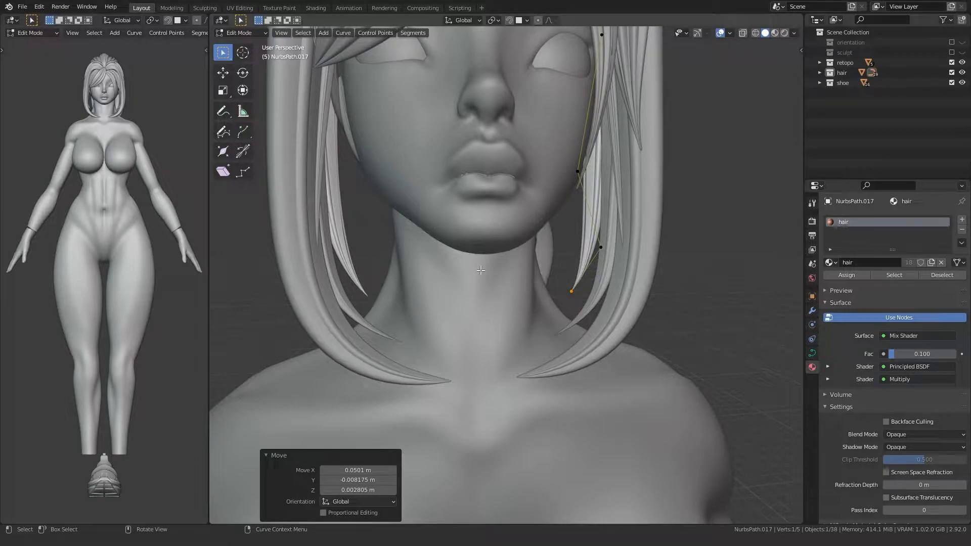
key(Tab)
Edit the rear side strand and move its root control point sideways along X.
scroll(581, 260, down, 4)
middle_drag(524, 287, 411, 269)
scroll(464, 234, up, 4)
middle_drag(464, 234, 470, 256)
click(521, 165)
key(Tab)
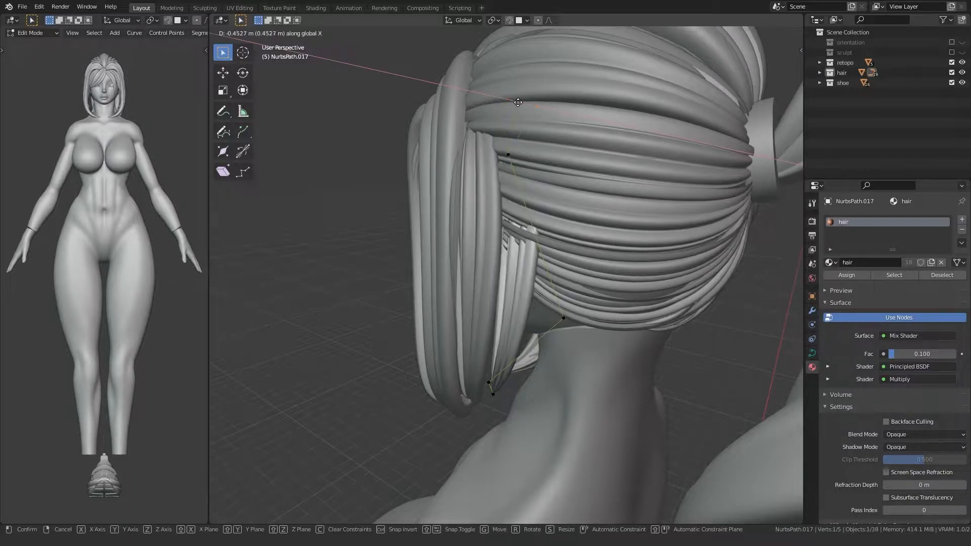
click(523, 109)
Adjust the X position of the rear strand's second control point so the upper part follows the head.
click(517, 148)
key(g)
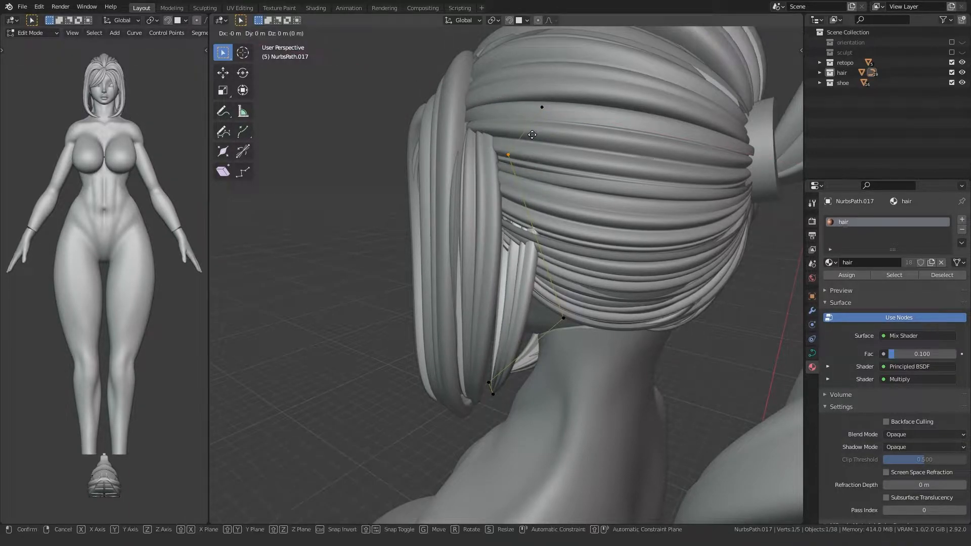
click(562, 136)
middle_drag(562, 136, 509, 161)
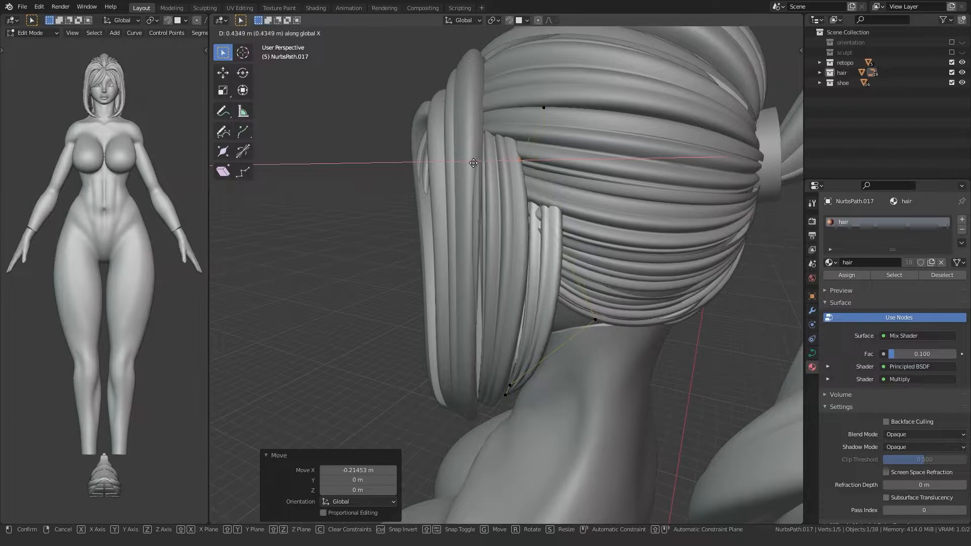
click(490, 163)
Shift the rear strand's root control point outward along X, above the neighbouring side strands.
click(531, 105)
middle_drag(531, 105, 499, 150)
key(g)
key(x)
click(519, 105)
key(g)
key(x)
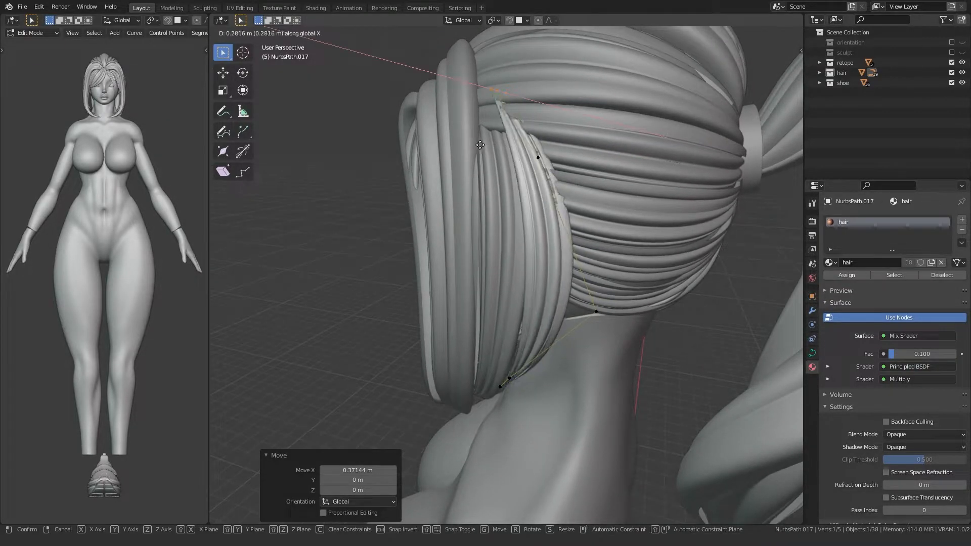
Fine-tune the rear strand's second control point and its root control point along X.
drag(563, 149, 563, 148)
key(g)
key(x)
click(560, 169)
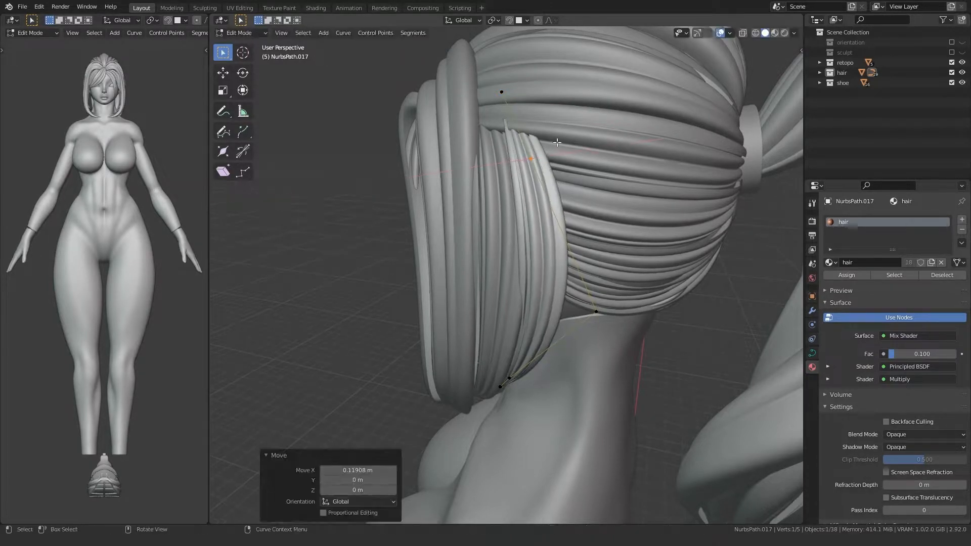
middle_drag(559, 170, 549, 210)
drag(470, 201, 507, 168)
middle_drag(507, 168, 517, 162)
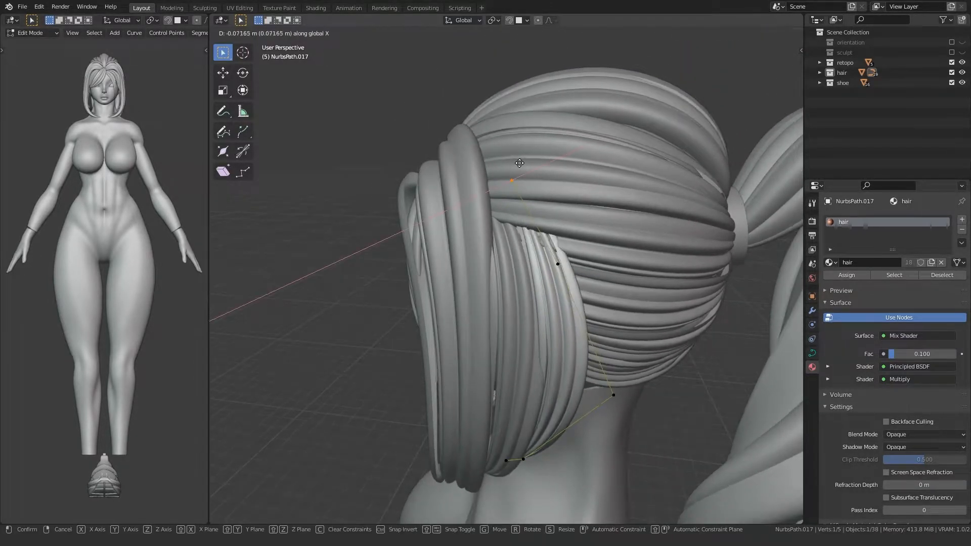
click(520, 163)
Zoom in on the strand roots, move the second control point along X, and leave the strand's edit mode.
click(574, 257)
scroll(561, 265, up, 5)
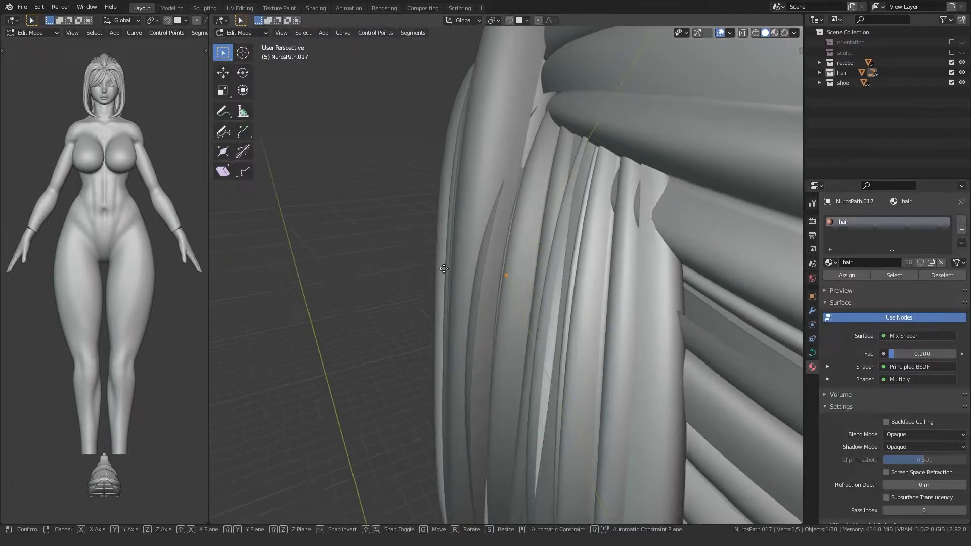
key(g)
key(x)
click(407, 271)
scroll(392, 273, down, 5)
key(Tab)
click(387, 275)
Edit the rear strand once more, reposition its second control point, and deselect everything in Object Mode.
middle_drag(387, 275, 530, 147)
key(Tab)
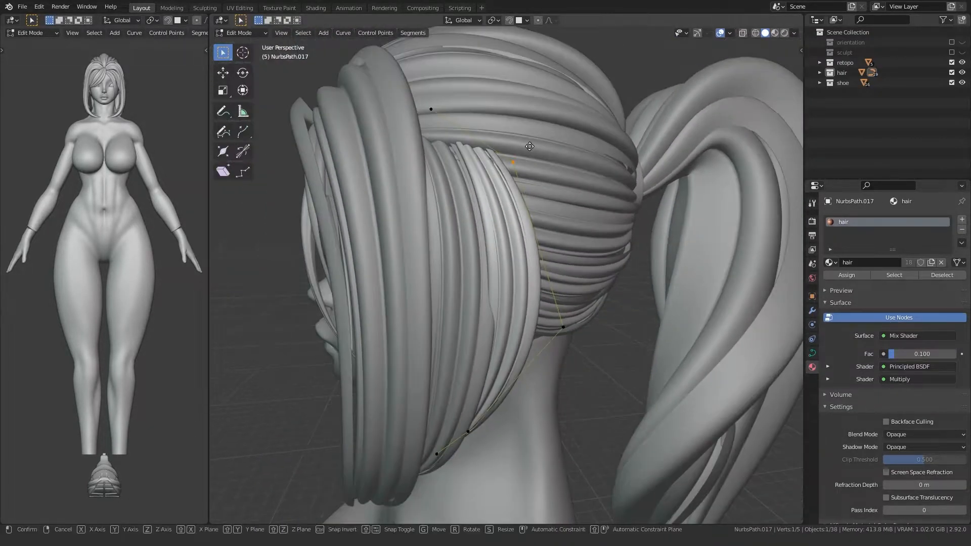
click(538, 145)
scroll(423, 258, down, 3)
key(Tab)
key(alt+a)
Edit the outermost fringe strand and reduce the radius of its upper-middle control point.
middle_drag(424, 258, 429, 314)
scroll(405, 306, up, 4)
click(450, 273)
key(Tab)
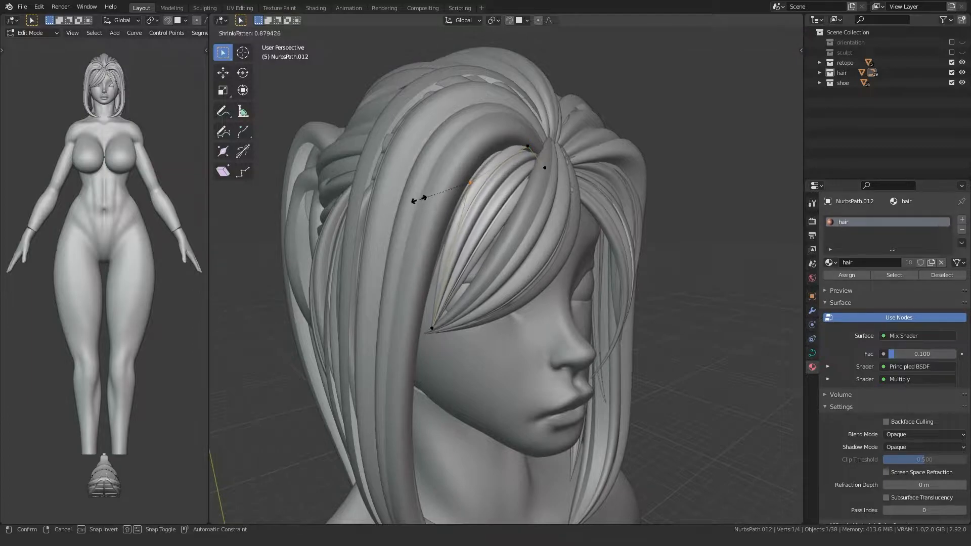
click(466, 187)
click(454, 267)
shift+middle_drag(416, 349, 419, 269)
click(446, 273)
key(Tab)
Edit two fringe strands together, move their lower control points, and deselect the strands in Object Mode.
click(396, 209)
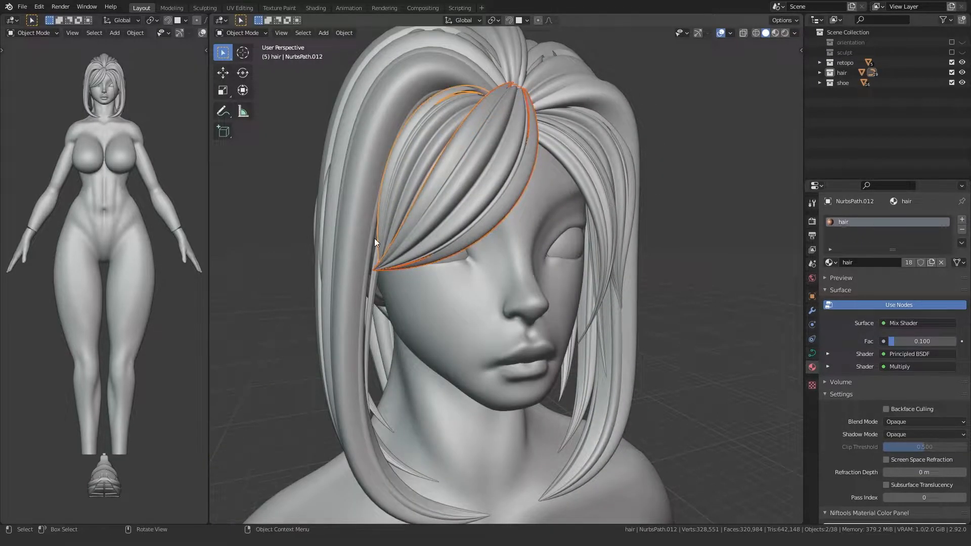
key(Tab)
middle_drag(374, 239, 396, 355)
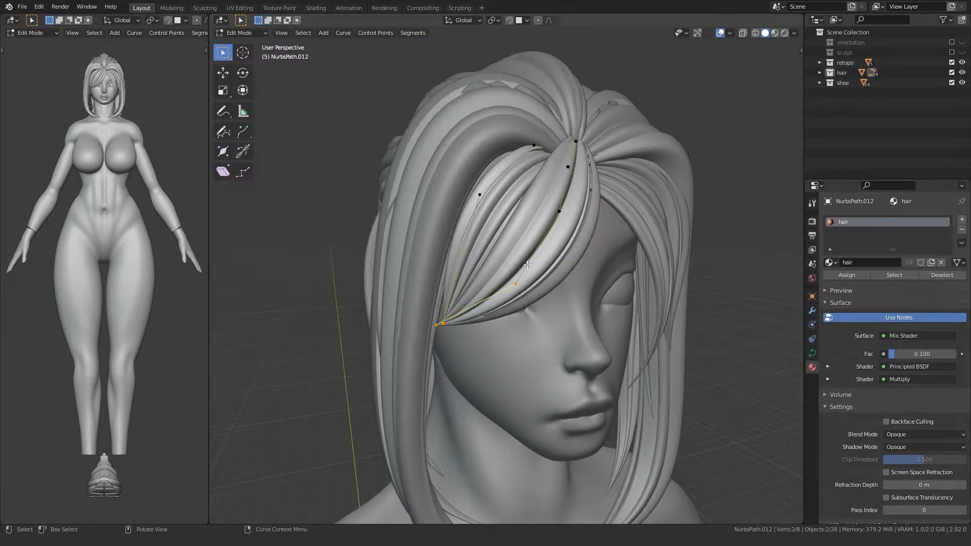
key(g)
click(466, 281)
middle_drag(465, 281, 445, 268)
key(Tab)
scroll(359, 298, down, 4)
click(359, 298)
Edit the two ponytail strands together and move their four root control points slightly up and forward inside the hair tie.
middle_drag(359, 298, 404, 329)
scroll(345, 329, up, 5)
scroll(405, 330, up, 3)
click(545, 229)
key(Tab)
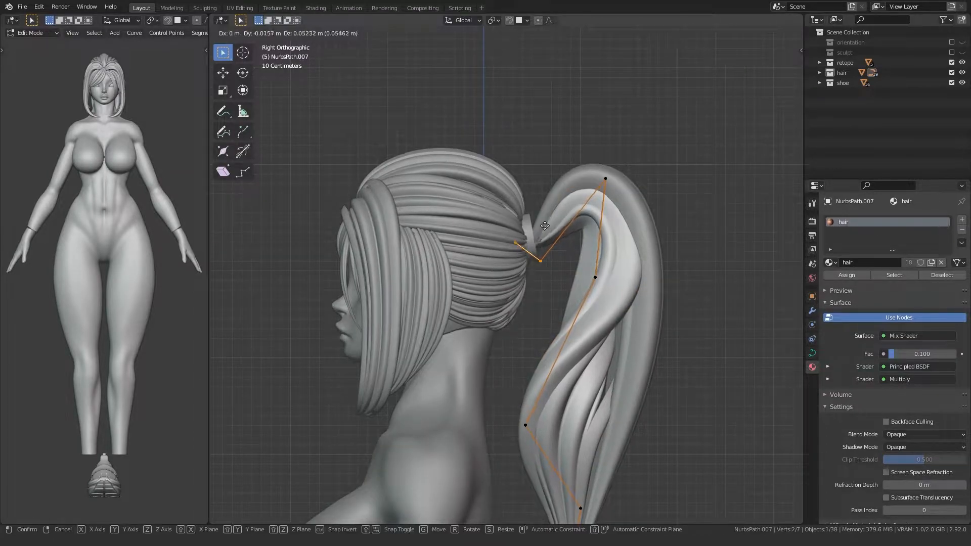
key(Tab)
click(545, 217)
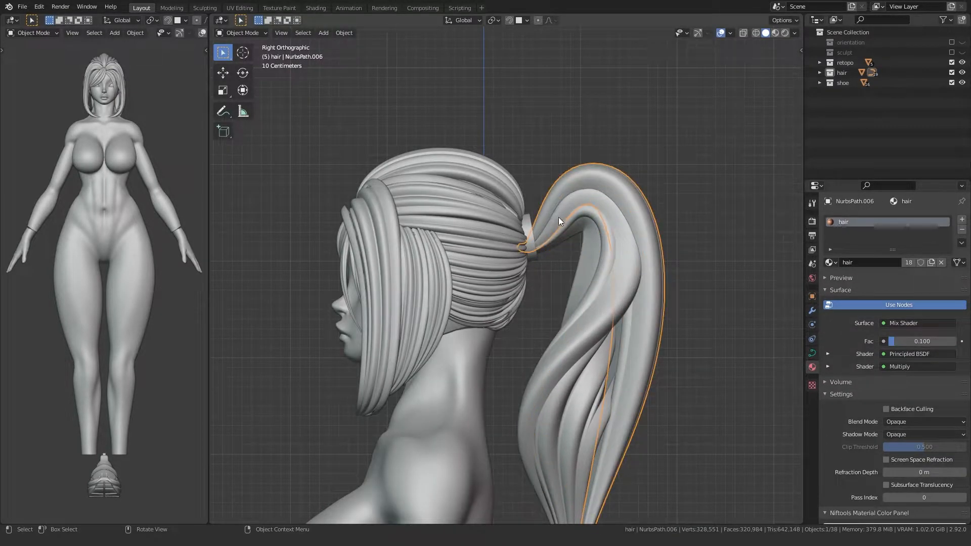
click(553, 209)
key(Tab)
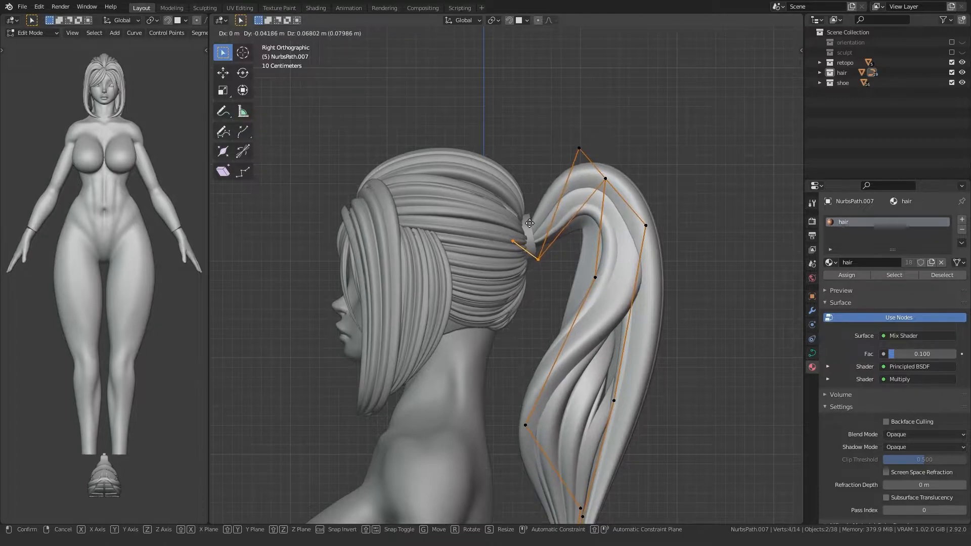
click(530, 223)
shift+middle_drag(489, 259, 464, 272)
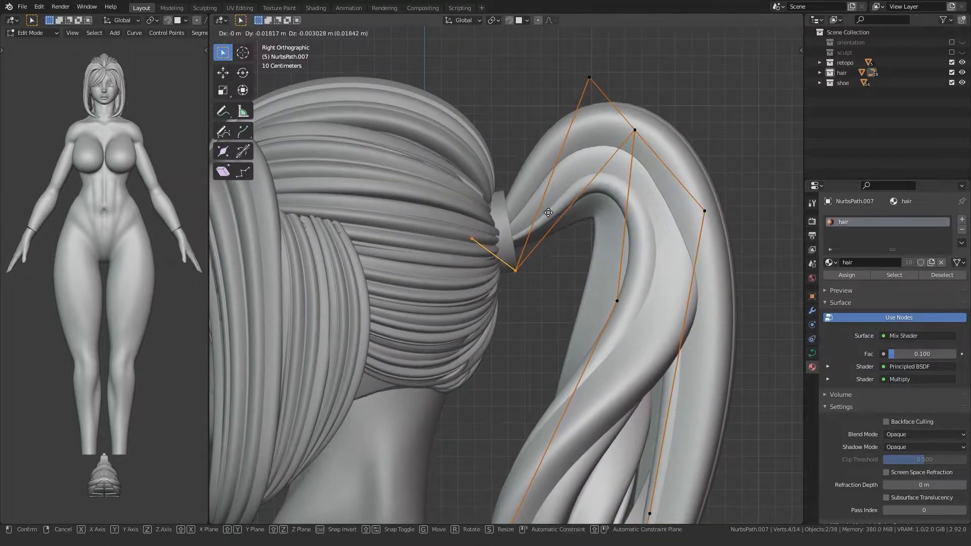
key(Tab)
Raise the control points above the ponytail tips, and tilt the tips about 470° with smooth proportional editing.
scroll(466, 257, down, 5)
middle_drag(577, 179, 381, 311)
key(Tab)
click(453, 333)
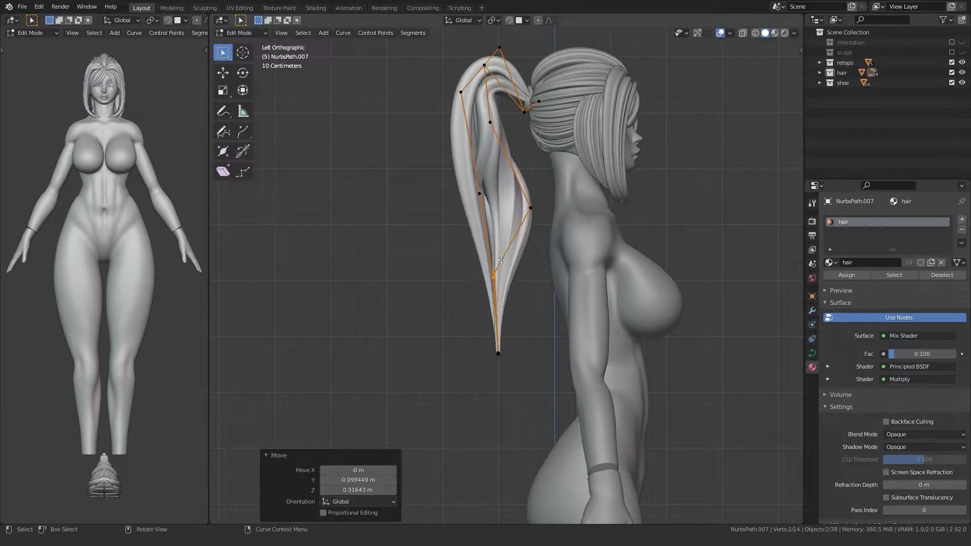
drag(514, 275, 514, 276)
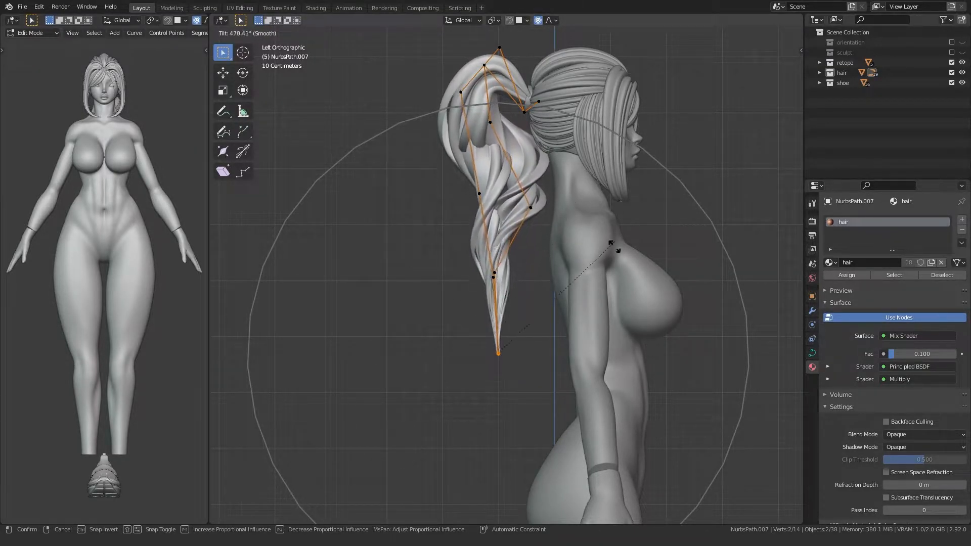
click(520, 233)
Raise one ponytail strand's tip control point, and move its mid-length control point toward the neck.
click(491, 352)
key(g)
right_click(487, 353)
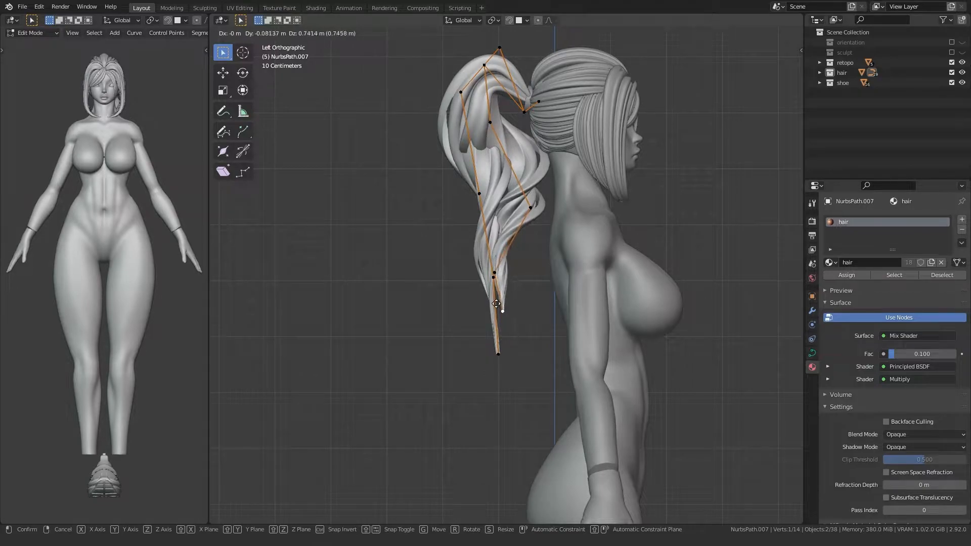
click(497, 305)
click(515, 219)
key(g)
click(562, 199)
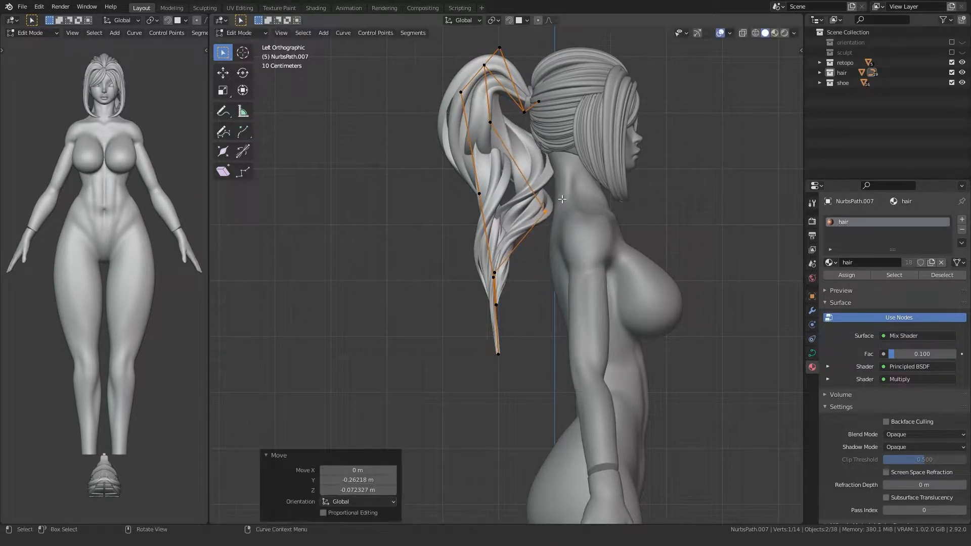
Shift the shorter ponytail strand's lower control points sideways, away from the longer strand.
shift+middle_drag(477, 147, 487, 196)
drag(470, 251, 504, 232)
key(g)
click(475, 237)
drag(497, 190, 520, 167)
click(511, 317)
alt+middle_drag(510, 317, 456, 317)
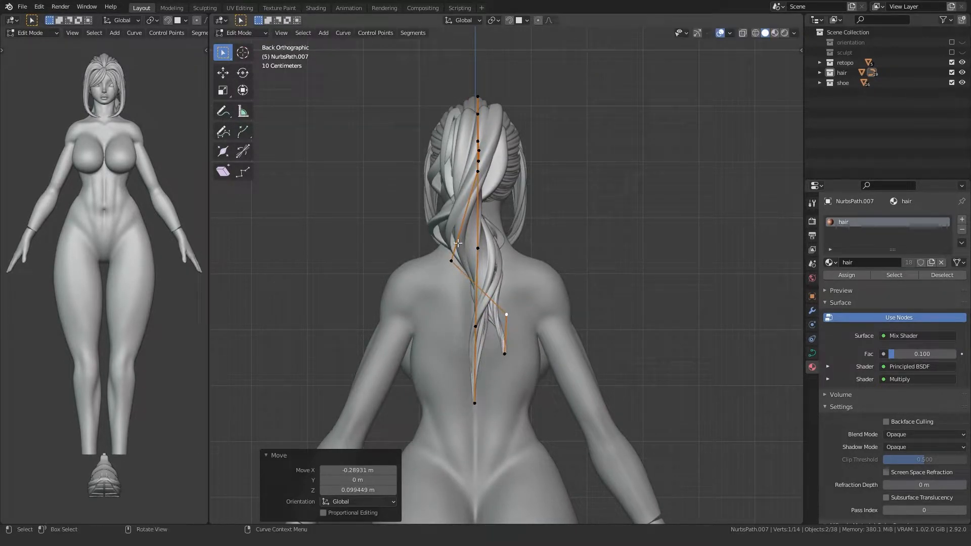
Reposition the shorter ponytail strand's mid-length, lower and tip control points from behind to vary its curve.
click(453, 260)
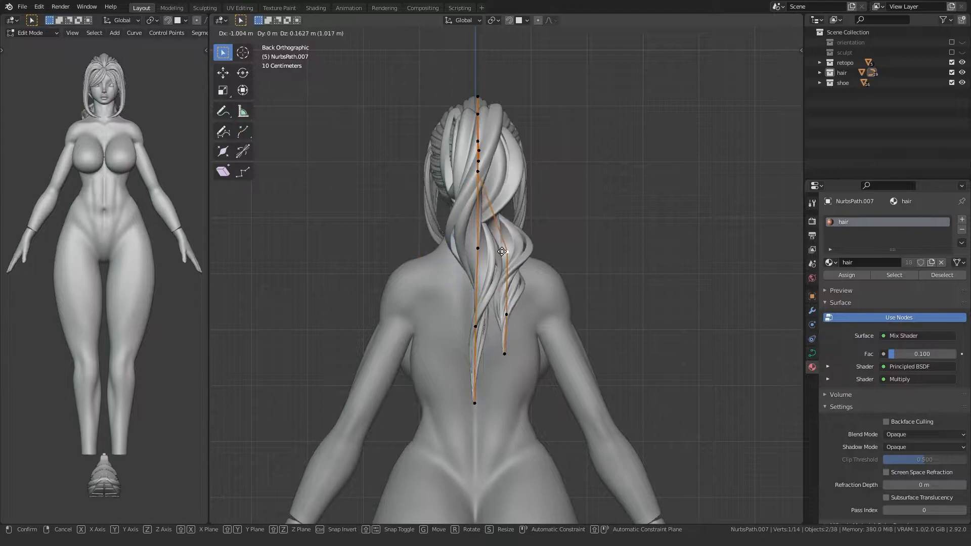
click(427, 259)
click(538, 296)
key(g)
click(580, 279)
click(540, 355)
key(g)
click(522, 331)
Reposition the ponytail strands' lower and tip control points so their ends cross and separate.
middle_drag(522, 331, 470, 351)
drag(530, 324, 618, 273)
key(g)
click(592, 298)
middle_drag(542, 324, 600, 334)
drag(492, 397, 537, 362)
click(515, 367)
Move the mid-length control points of both ponytail strands backward, and refine their position from another angle.
middle_drag(515, 367, 536, 297)
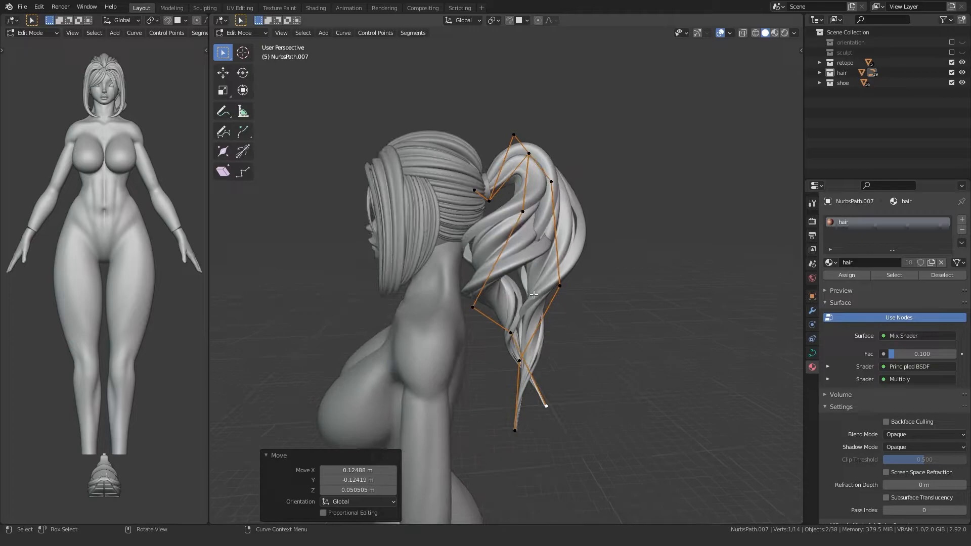
key(g)
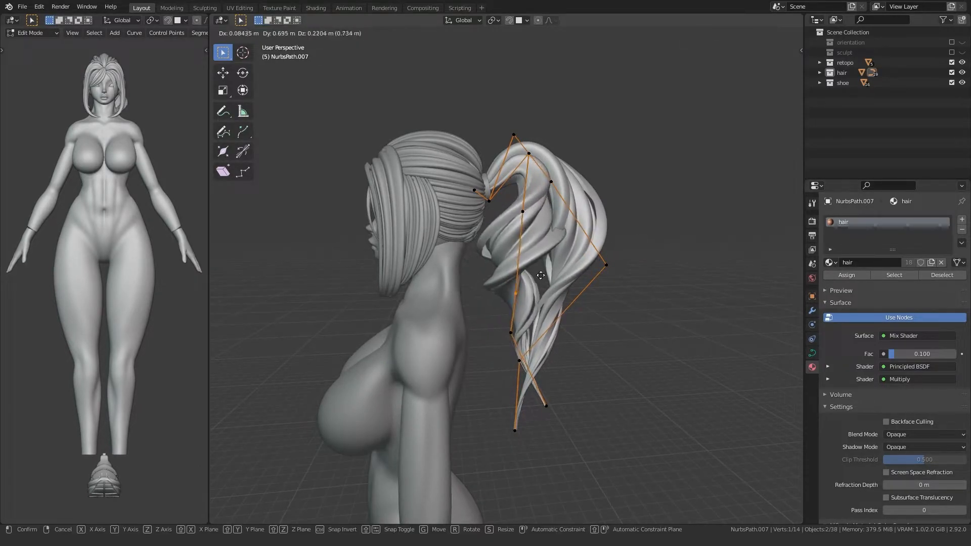
click(540, 275)
middle_drag(531, 277, 445, 288)
click(460, 279)
key(g)
click(458, 268)
Pull the longer ponytail strand's mid-length control point outward from the side, and shift a lower control point backward.
middle_drag(470, 256, 377, 257)
click(528, 255)
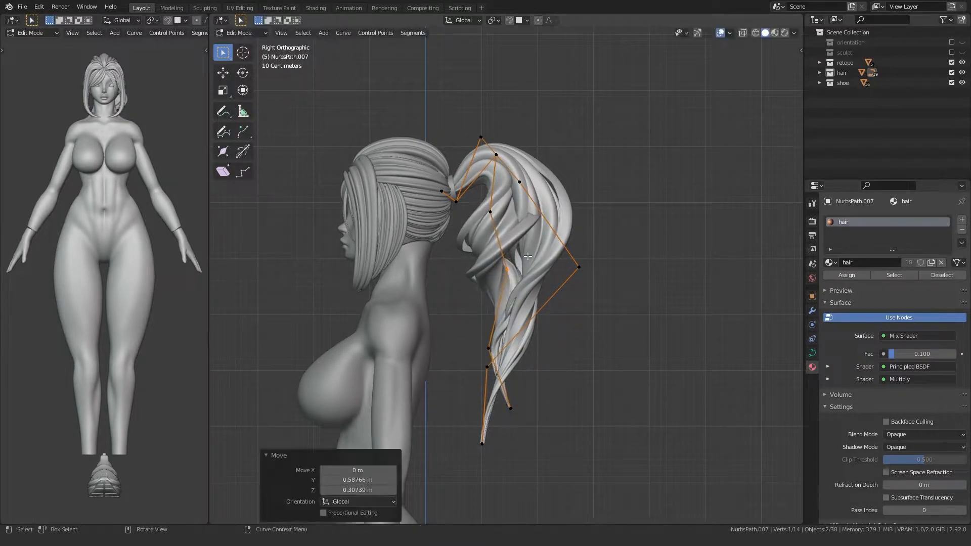
drag(599, 248, 597, 250)
key(g)
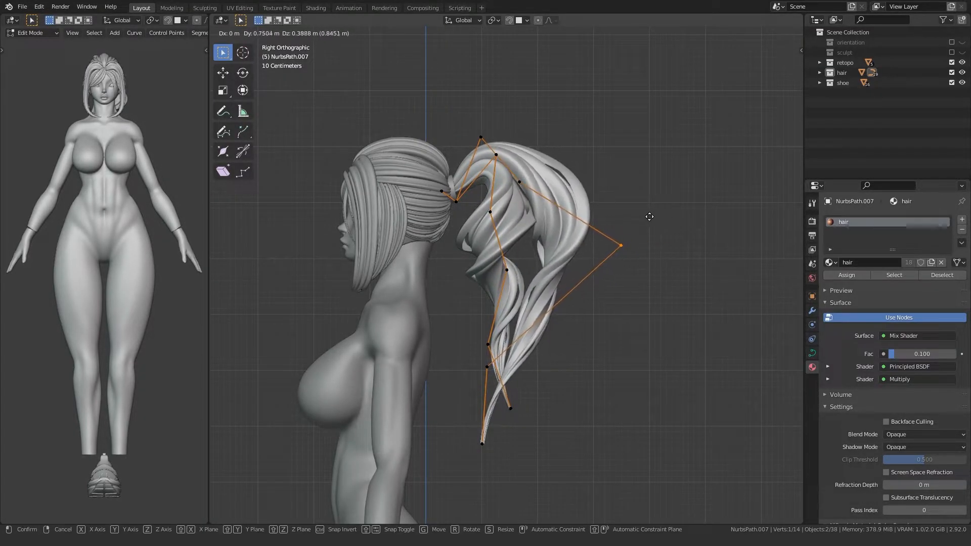
click(451, 291)
key(g)
click(474, 288)
Reposition the ponytail strands' mid-length and lower control points from another angle, and leave curve editing.
middle_drag(477, 299, 490, 321)
click(491, 269)
middle_drag(489, 265, 596, 296)
key(g)
click(474, 276)
key(g)
click(548, 251)
click(485, 267)
key(g)
click(516, 276)
scroll(357, 270, down, 5)
key(Tab)
Edit the longer ponytail strand alone in the side view and raise its tip and lower control points to shorten it.
click(370, 287)
scroll(526, 312, up, 6)
middle_drag(526, 312, 423, 312)
scroll(423, 312, down, 3)
key(KP_3)
key(Tab)
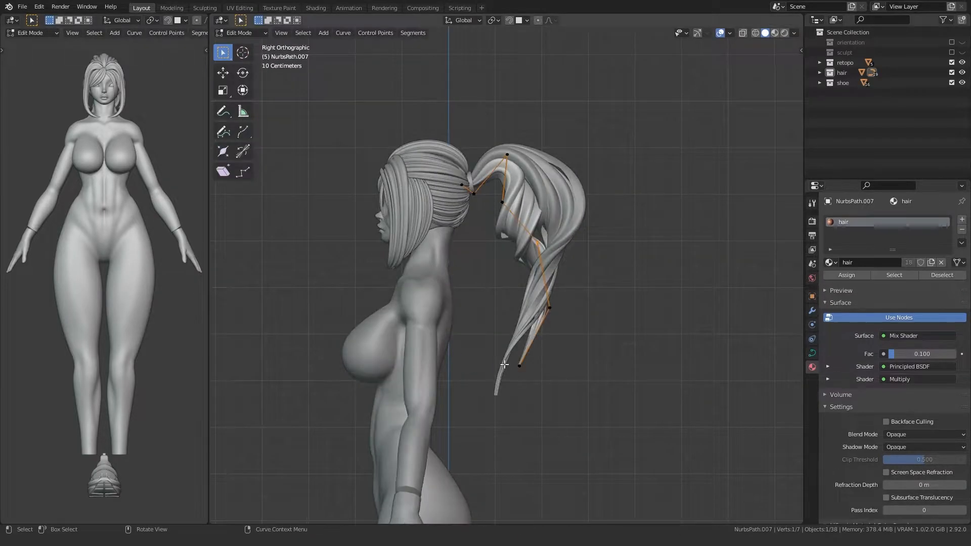
click(530, 329)
key(Tab)
click(514, 338)
key(Tab)
drag(464, 419, 482, 406)
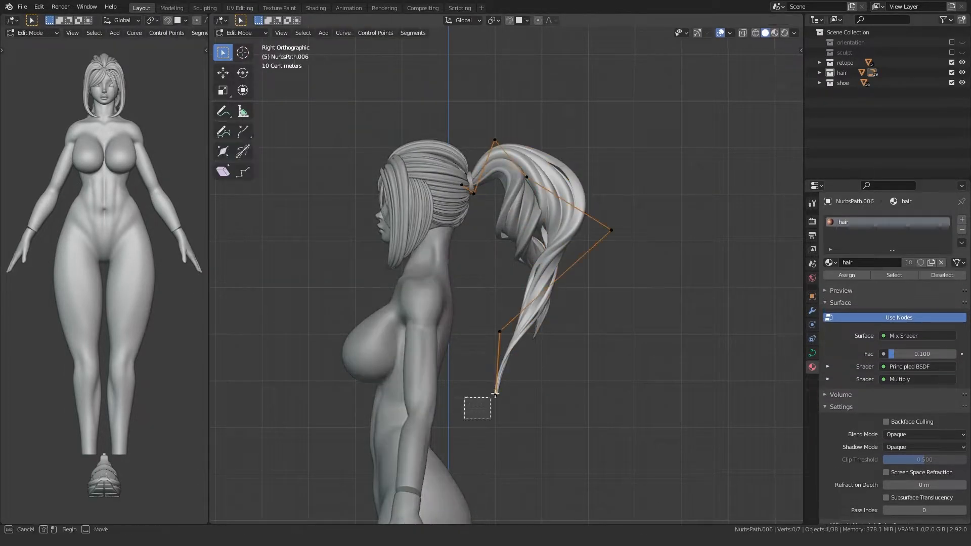
click(482, 347)
drag(488, 353, 504, 325)
key(g)
click(512, 320)
key(Tab)
Edit both ponytail strands together in the side view and move their lower and tip control points toward the neck.
scroll(498, 361, down, 2)
click(505, 370)
middle_drag(505, 371, 446, 350)
key(KP_3)
scroll(455, 351, up, 3)
key(Tab)
click(531, 353)
key(Tab)
click(544, 336)
key(Tab)
key(Tab)
shift+click(505, 356)
key(Tab)
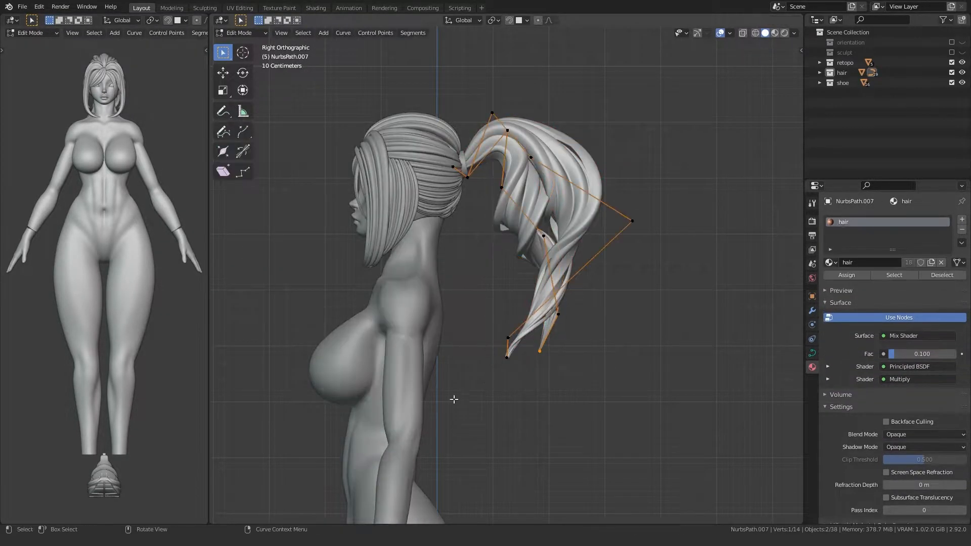
drag(450, 401, 597, 273)
key(g)
click(561, 278)
Move the mid-length control points of both ponytail strands forward toward the neck.
drag(505, 284, 657, 204)
key(g)
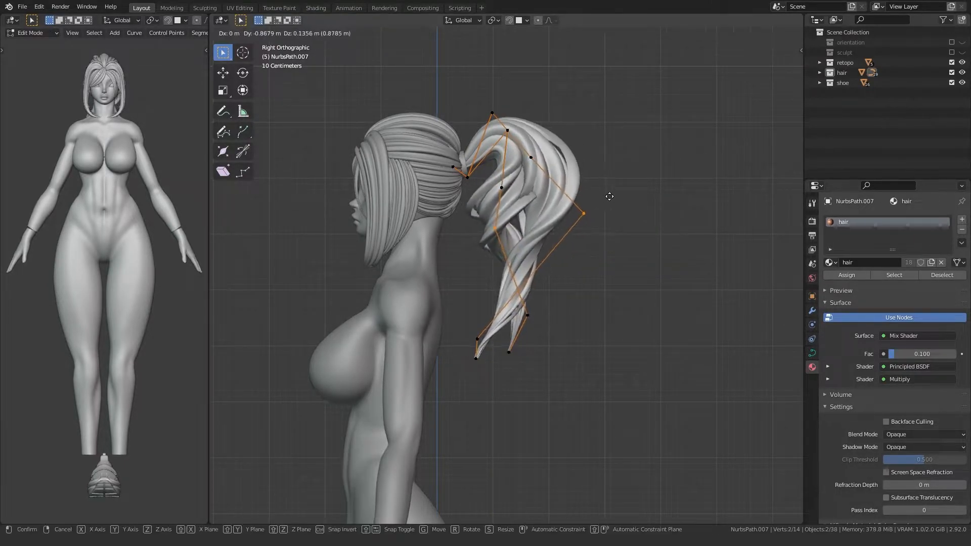
click(598, 198)
drag(460, 374, 543, 307)
key(r)
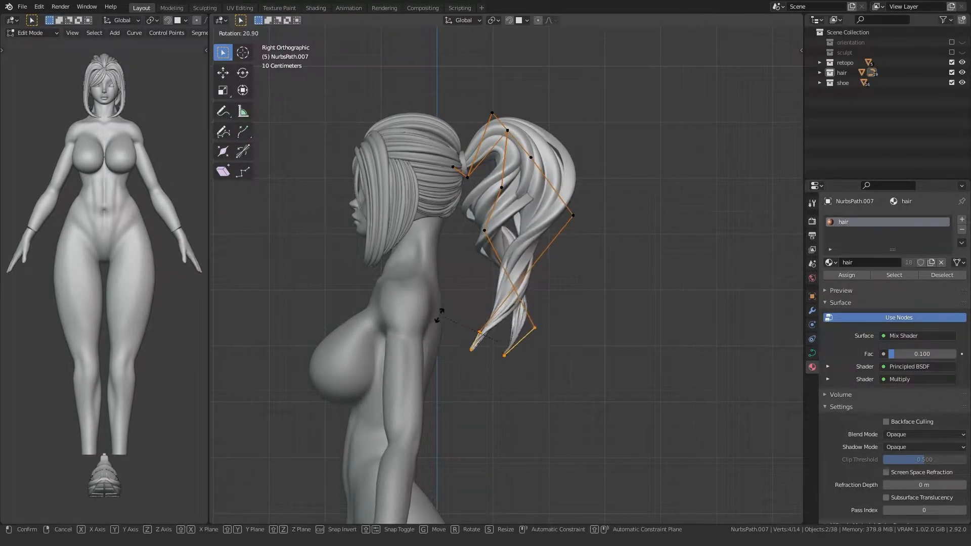
right_click(448, 298)
Shift the longer strand's lower and tip control points, and move the strand ends again to finish the ponytail's silhouette.
drag(444, 388, 494, 323)
key(g)
click(510, 308)
drag(474, 372, 540, 298)
key(g)
click(513, 345)
key(Tab)
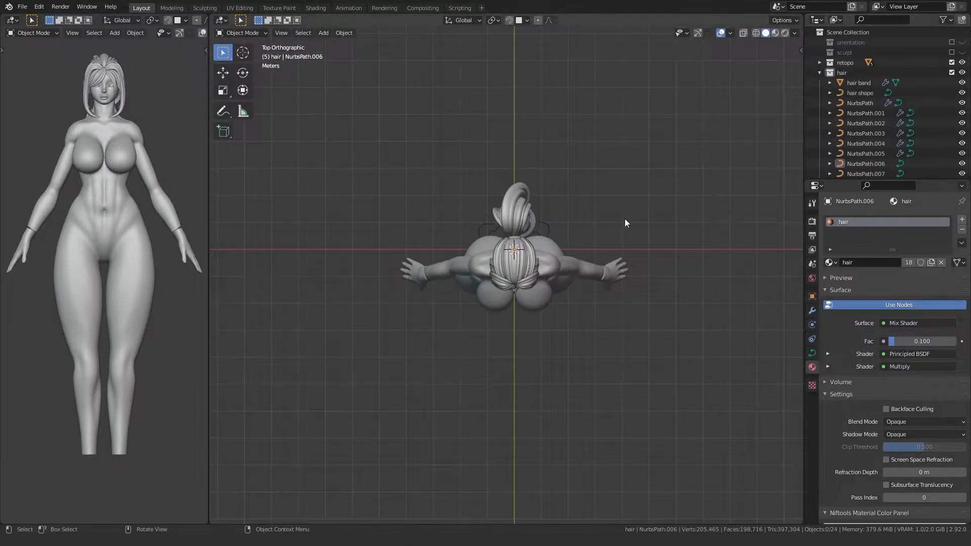
Edit the hair shape curve from above and move its front centre point about 0.5 m along Y.
click(464, 237)
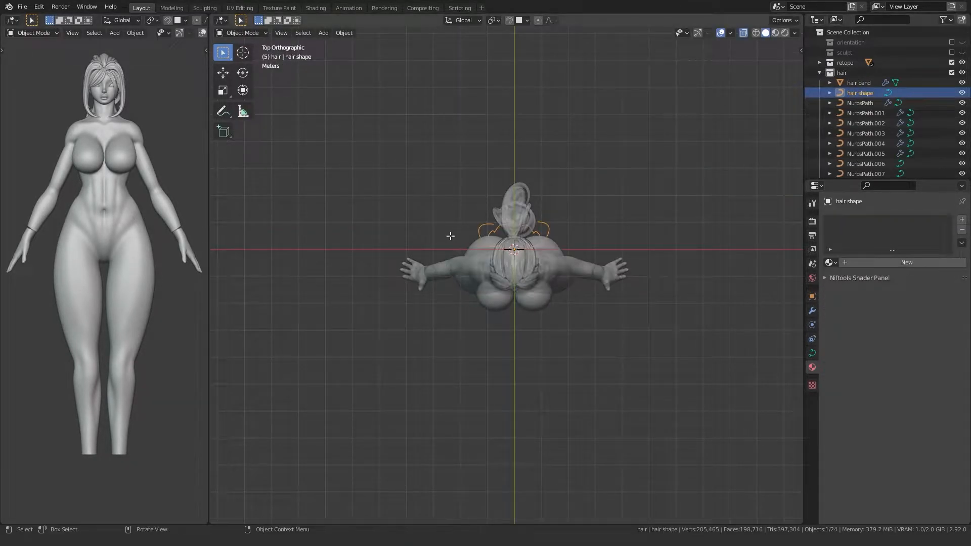
key(Tab)
scroll(448, 242, up, 8)
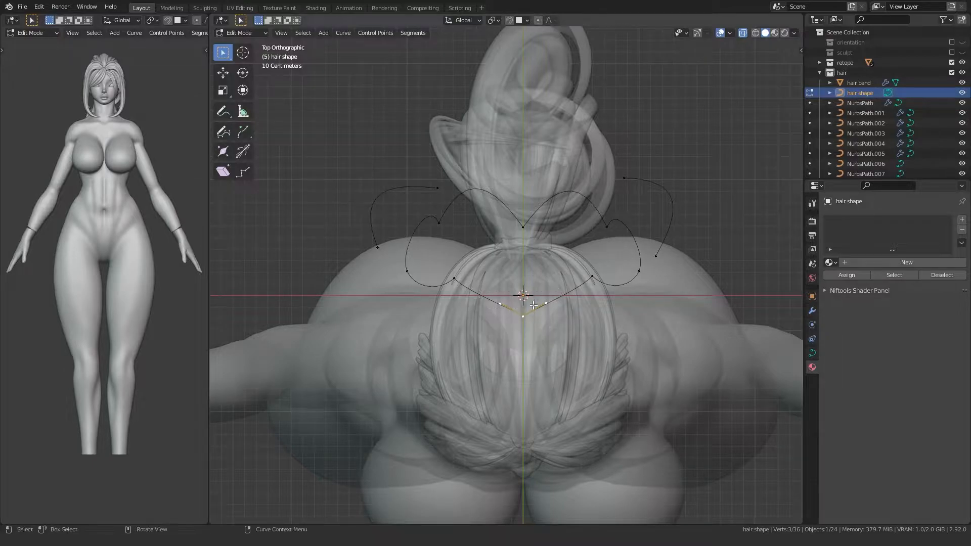
click(492, 373)
key(g)
click(557, 250)
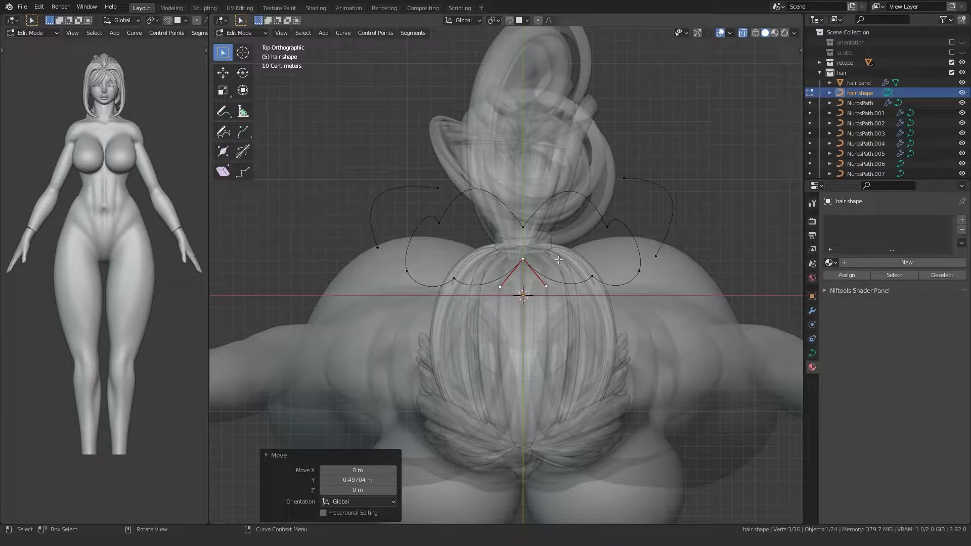
Move the hair shape curve's centre point and its two neighbouring points about -0.3 m along Y.
drag(600, 253, 599, 252)
key(g)
key(y)
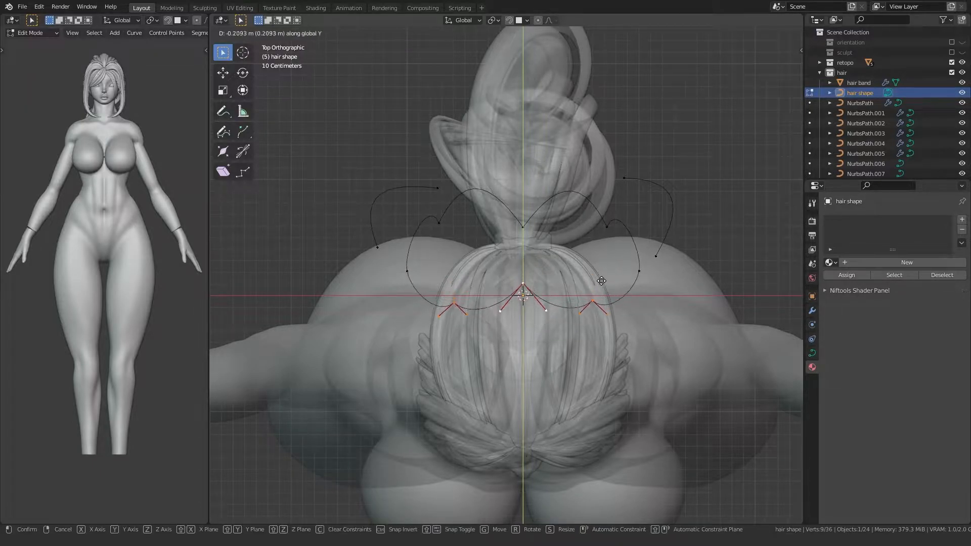
click(601, 288)
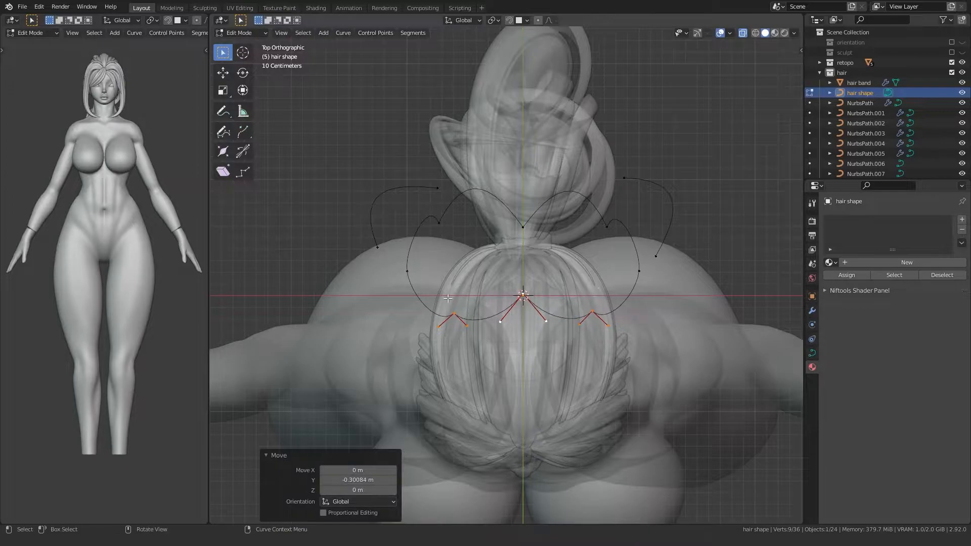
Set the handles of the hair shape's two outer side points to Vector and scale them by 1.416 along X.
click(412, 276)
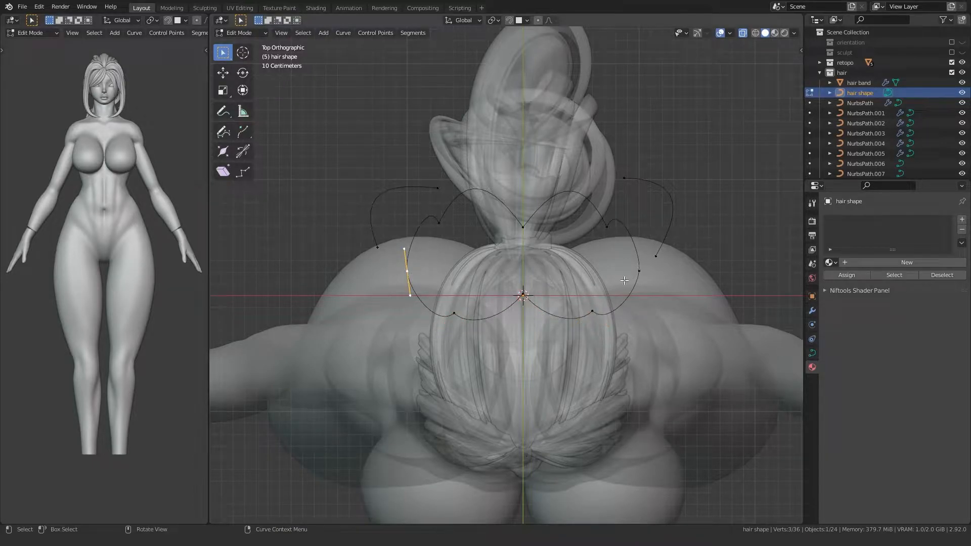
right_click(606, 275)
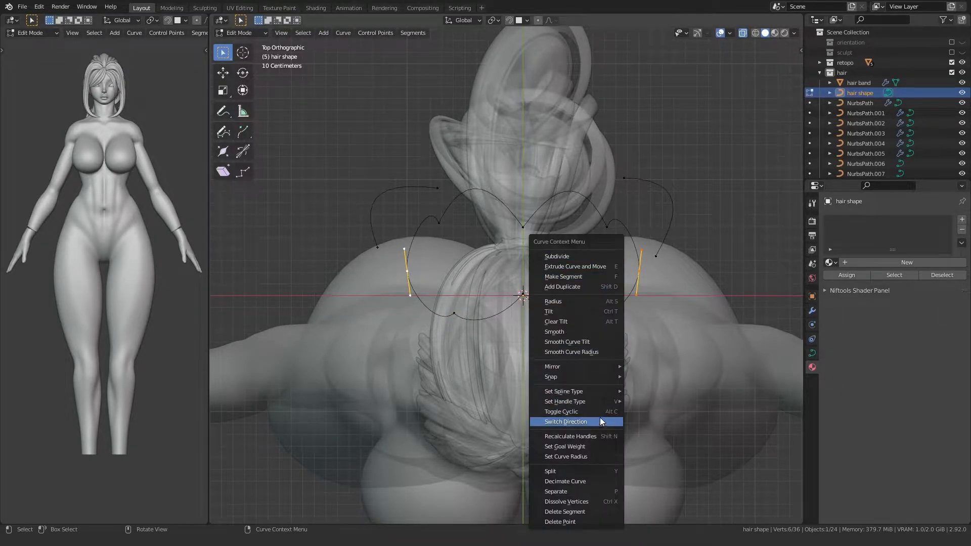
mouse_move(609, 402)
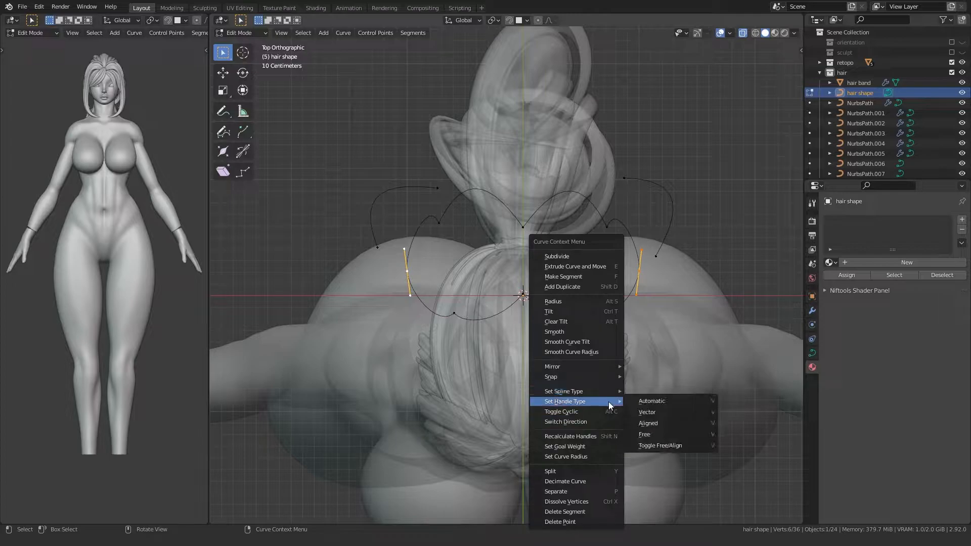
click(643, 413)
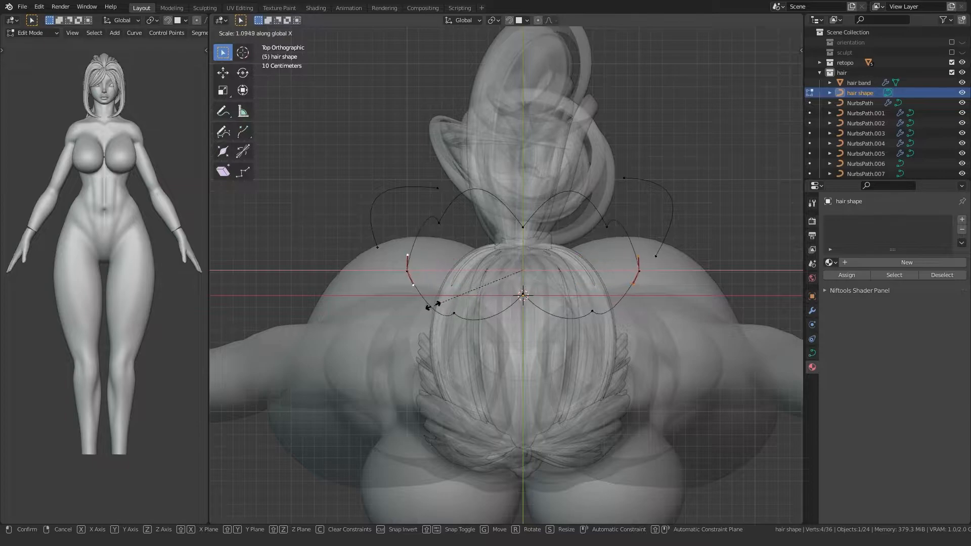
click(406, 309)
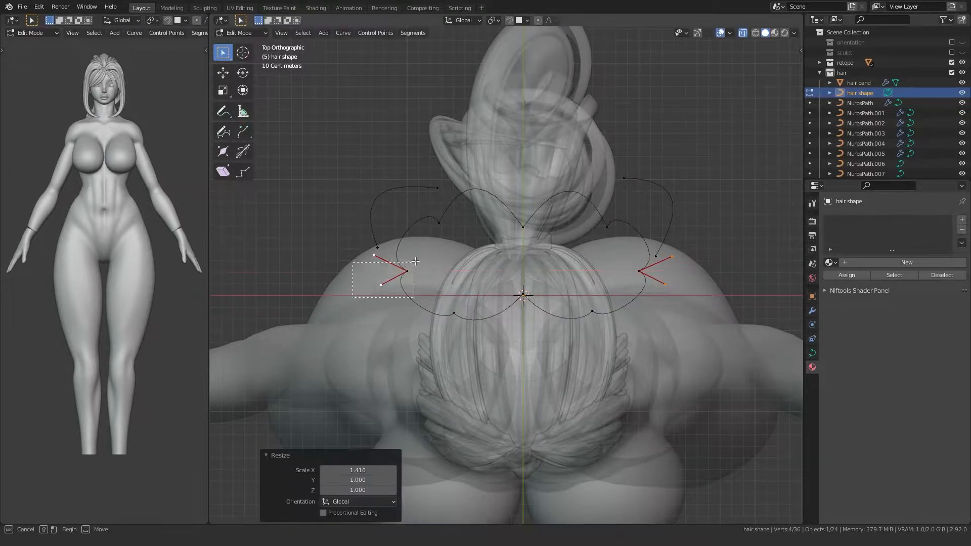
Scale the hair shape's outer side points inward along X to about 0.8, and return to solid object view.
drag(414, 263, 424, 260)
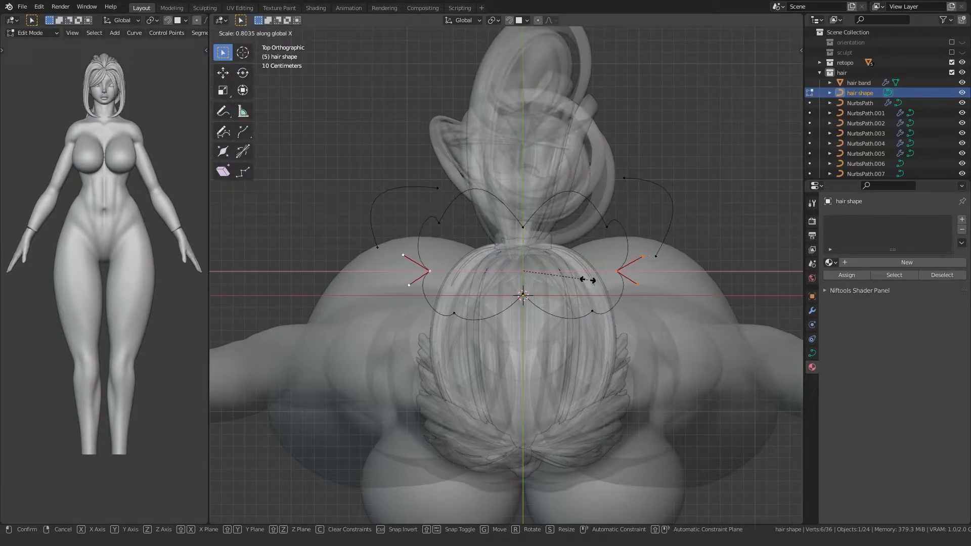
click(598, 280)
key(Tab)
key(alt+z)
Examine the ponytail from several angles and distances to judge the effect of the modified hair shape.
middle_drag(365, 334, 384, 276)
scroll(365, 240, down, 4)
shift+middle_drag(414, 243, 426, 365)
middle_drag(435, 405, 457, 368)
scroll(457, 368, up, 5)
middle_drag(536, 344, 385, 338)
scroll(472, 325, down, 3)
scroll(494, 317, up, 4)
scroll(505, 335, down, 3)
scroll(493, 346, up, 5)
Scale the shorter ponytail strand's radius to about 0.5 at its upper mid-length control point, and reposition that point.
click(526, 212)
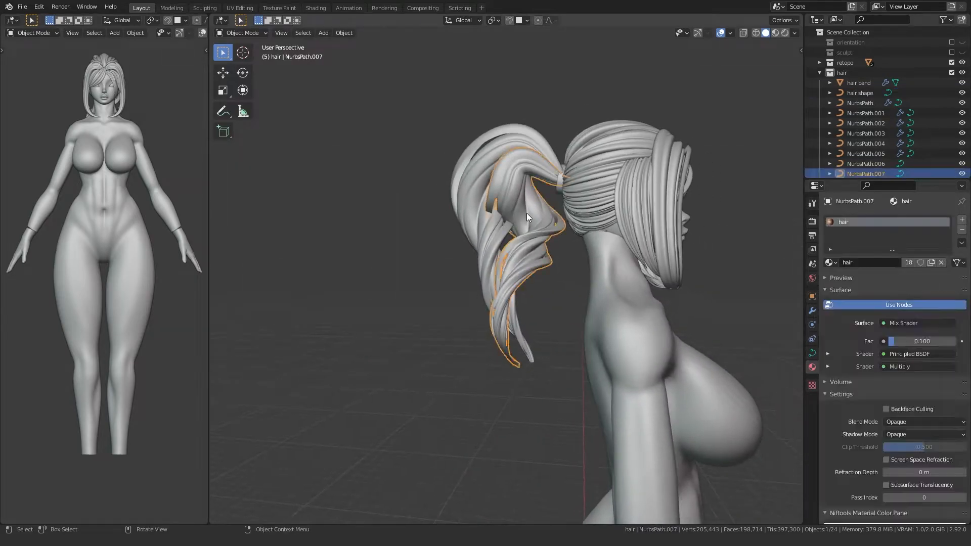
key(Tab)
click(478, 202)
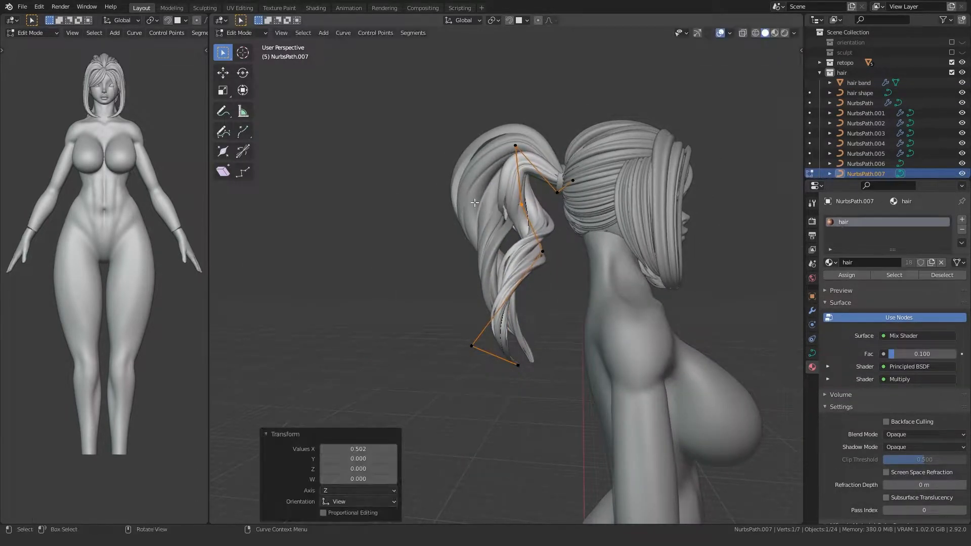
middle_drag(455, 210, 471, 213)
key(g)
click(477, 210)
Reposition the shorter strand's lower control points and extrude a new control point from its tip.
middle_drag(492, 259, 534, 339)
key(g)
click(440, 324)
middle_drag(440, 324, 474, 373)
click(577, 306)
key(g)
click(567, 320)
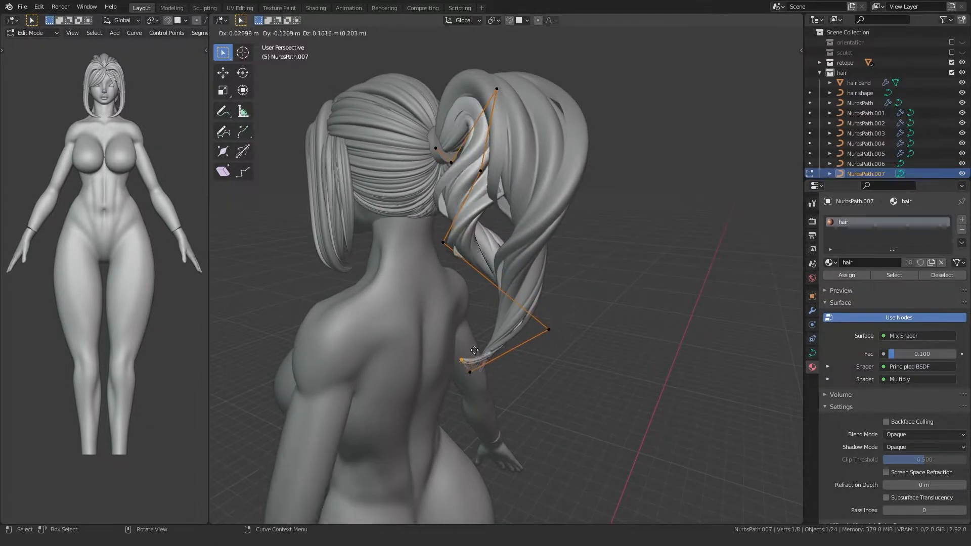
click(476, 326)
Rotate the shorter strand's end control points and reposition its tip from other angles and close up.
middle_drag(476, 326, 496, 362)
key(b)
drag(497, 361, 520, 310)
key(r)
click(482, 389)
middle_drag(488, 359, 363, 339)
click(503, 373)
key(g)
click(490, 369)
scroll(496, 341, up, 4)
click(491, 274)
middle_drag(490, 273, 420, 351)
click(420, 384)
key(Tab)
Reopen the shorter strand for editing, frame its end, and scale the curve radius at the selected control point.
scroll(506, 338, down, 4)
middle_drag(502, 336, 531, 318)
key(Tab)
key(Tab)
click(537, 293)
key(Tab)
middle_drag(527, 285, 445, 260)
key(KP_Decimal)
key(alt+s)
click(480, 293)
Reposition the shorter strand's tip control point from two angles, shifting it about -0.32 m along X.
key(g)
click(509, 294)
middle_drag(510, 294, 528, 281)
key(g)
click(460, 273)
click(425, 289)
middle_drag(425, 289, 446, 285)
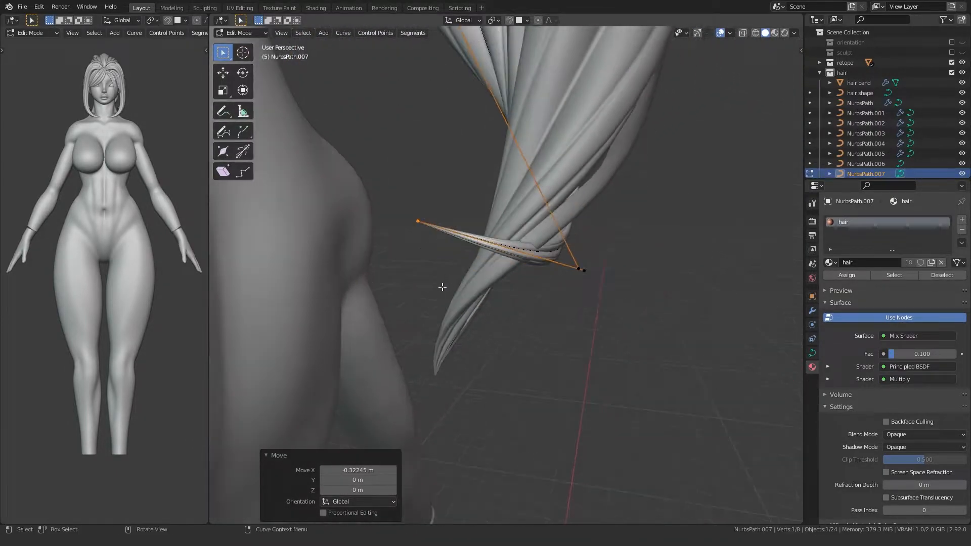
Rotate and move the shorter strand's last two control points together to swing its tip downward.
shift+click(577, 270)
key(r)
click(433, 236)
key(g)
click(380, 298)
middle_drag(380, 299, 354, 308)
scroll(485, 326, down, 8)
key(Tab)
Inspect the shorter strand's upper mid-length control point and the gap between the twisted ponytail locks.
scroll(435, 275, up, 6)
click(526, 216)
key(Tab)
scroll(526, 217, up, 2)
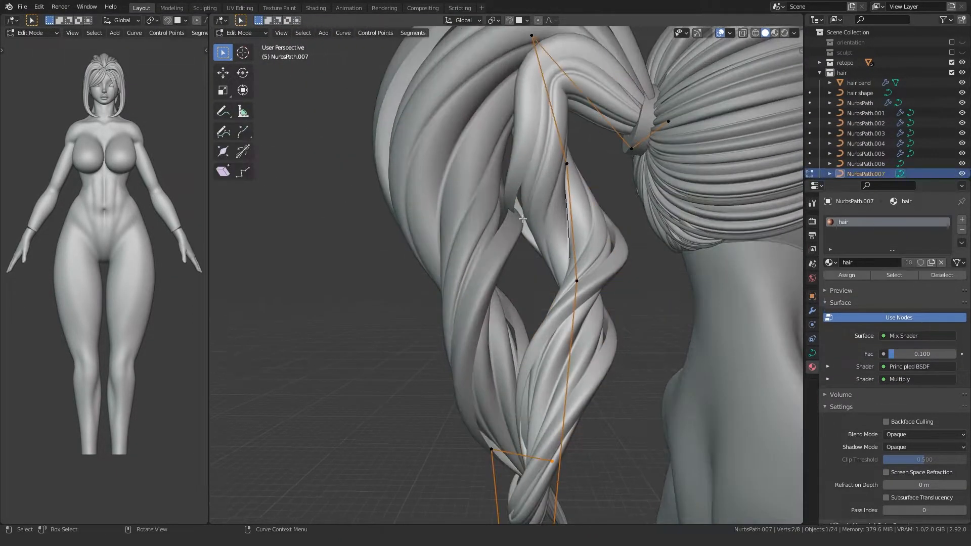
click(572, 158)
key(Tab)
scroll(399, 274, down, 6)
mouse_move(399, 274)
middle_down()
mouse_move(520, 283)
mouse_move(629, 273)
mouse_move(385, 274)
middle_up()
scroll(458, 280, up, 3)
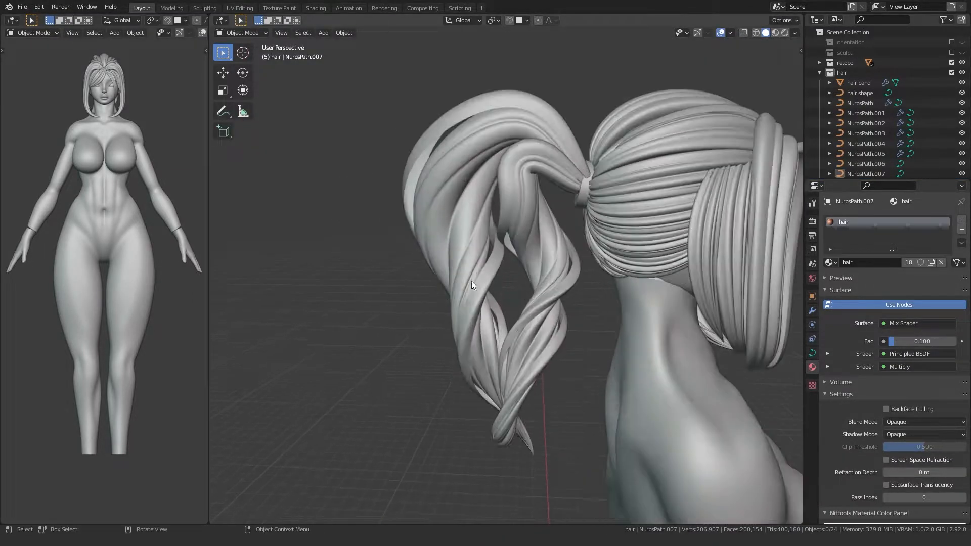
In side view, move the shorter strand's upper mid-length control point about 0.14 m along Y and 0.09 m along Z.
click(460, 280)
alt+middle_drag(458, 281, 374, 296)
key(Tab)
click(564, 276)
key(g)
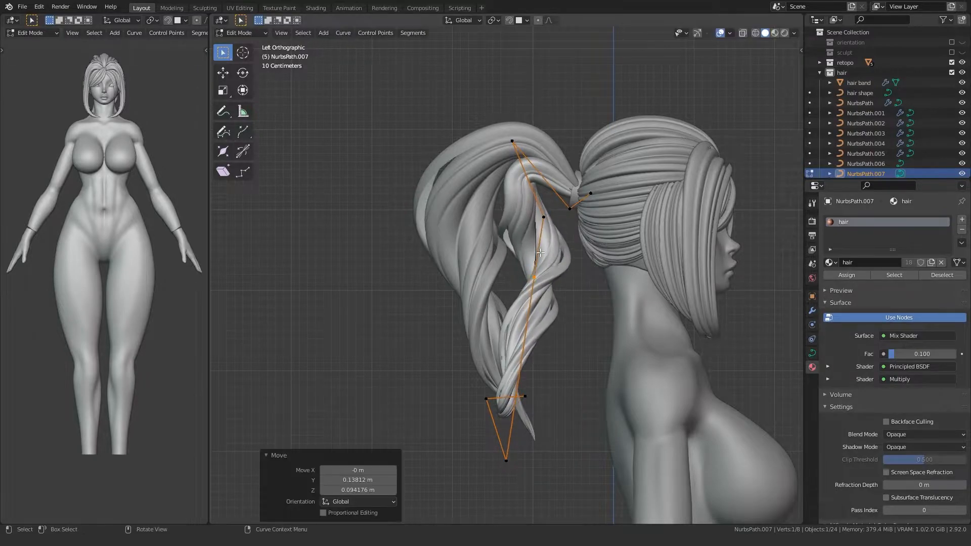
Rotate and move the shorter strand's two upper mid-length control points together, including a 15° turn, to reshape the upper bend.
key(r)
click(453, 232)
key(g)
click(444, 223)
key(r)
key(r)
click(453, 191)
key(g)
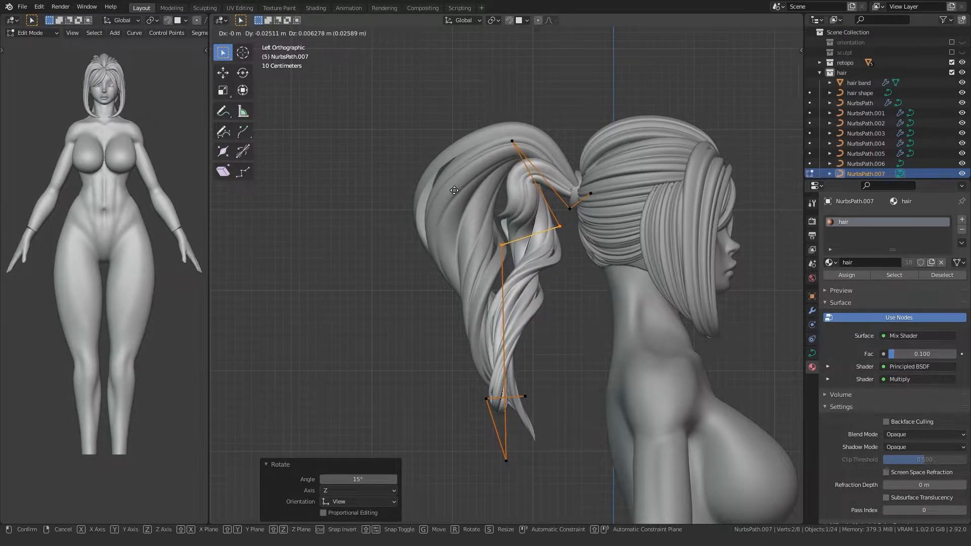
click(454, 191)
key(Tab)
Select the hair band at the ponytail's base and add a Bevel modifier to it.
scroll(362, 284, down, 4)
click(361, 284)
middle_drag(361, 284, 580, 338)
scroll(443, 383, up, 3)
scroll(505, 327, up, 5)
click(517, 274)
scroll(517, 274, up, 4)
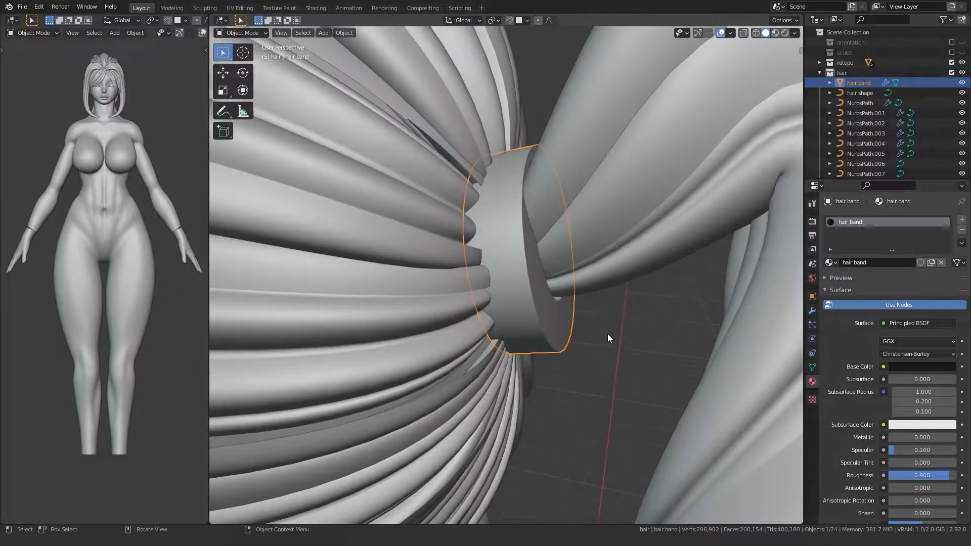
click(812, 310)
click(838, 221)
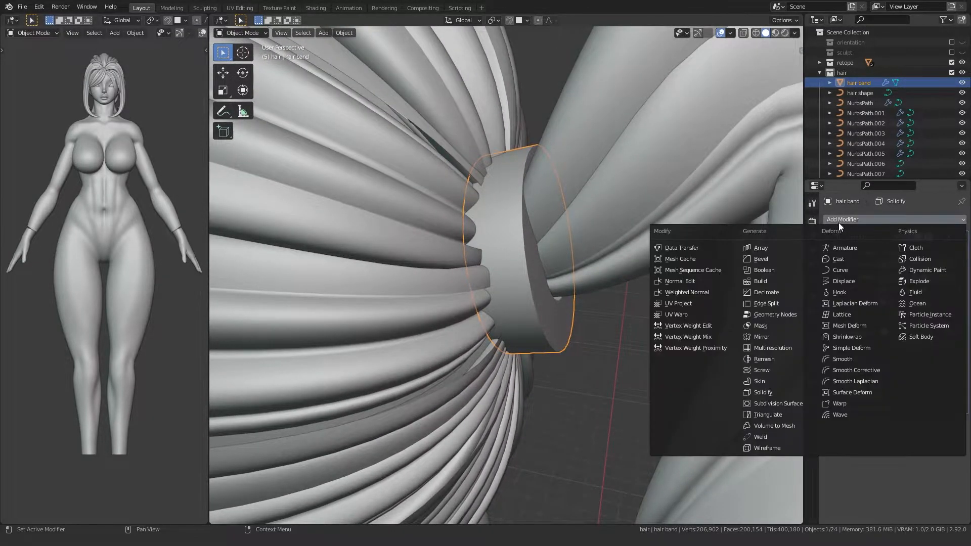
click(768, 271)
Move the hair band's geometry along the Z axis to refit it around the ponytail root.
middle_drag(775, 269, 331, 275)
key(Tab)
key(g)
key(z)
click(461, 317)
key(Tab)
key(alt+a)
scroll(496, 289, up, 6)
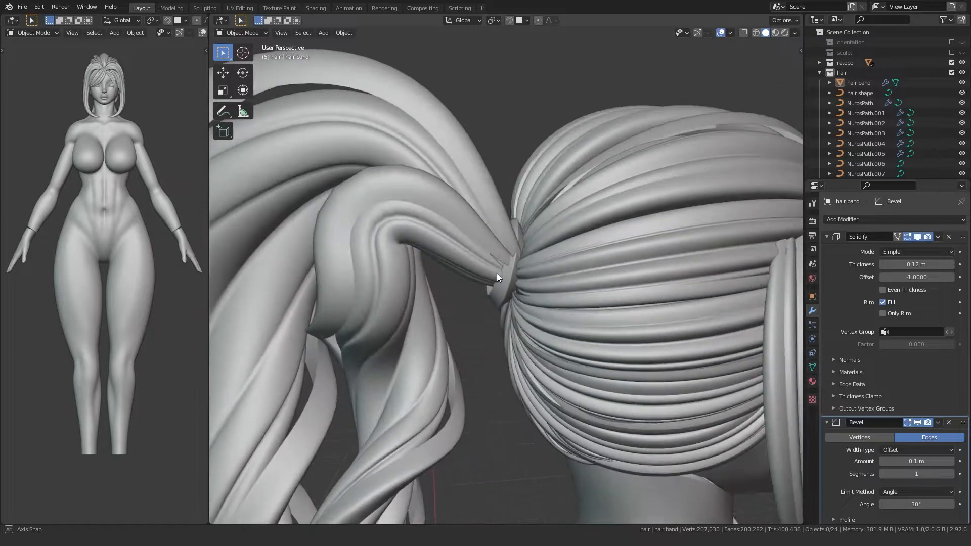
Edit both central ponytail strands together and move their root control points about 0.16 m along X within the hair band.
click(498, 268)
key(Tab)
middle_drag(562, 263, 501, 335)
key(Tab)
click(439, 268)
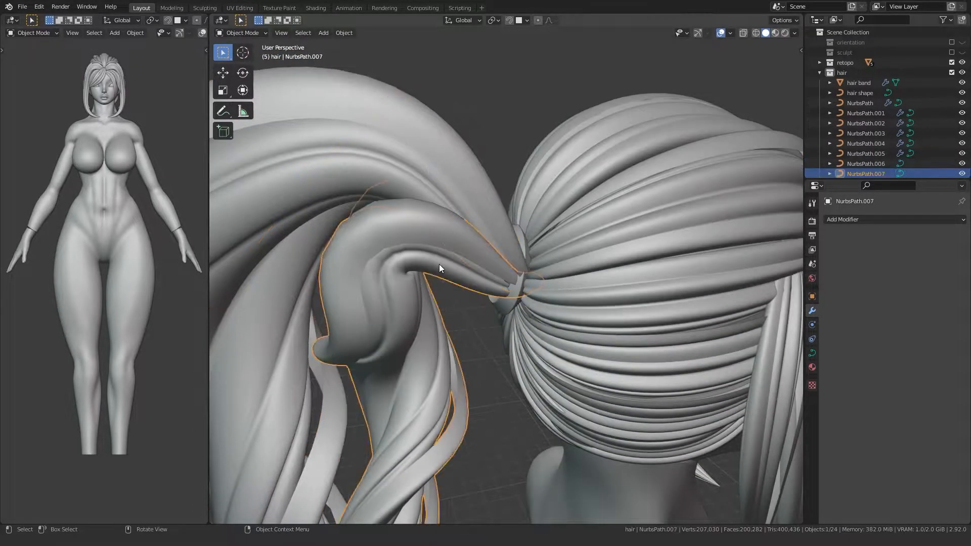
key(Tab)
scroll(562, 266, up, 3)
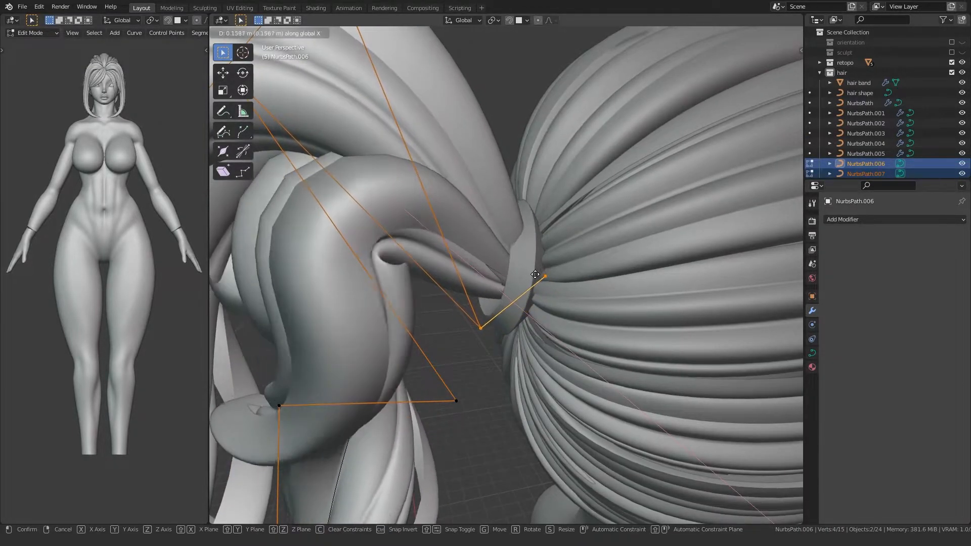
click(527, 277)
Scale the curve radius at the selected root control points of the two ponytail strands.
scroll(498, 303, down, 5)
middle_drag(490, 312, 475, 393)
middle_drag(379, 385, 490, 289)
key(alt+s)
click(466, 294)
scroll(489, 288, down, 6)
key(Tab)
Reposition the two root control points of NurbsPath.006 along X inside the hair band.
click(407, 250)
middle_drag(407, 250, 586, 232)
scroll(532, 302, up, 9)
middle_drag(532, 302, 417, 395)
key(Tab)
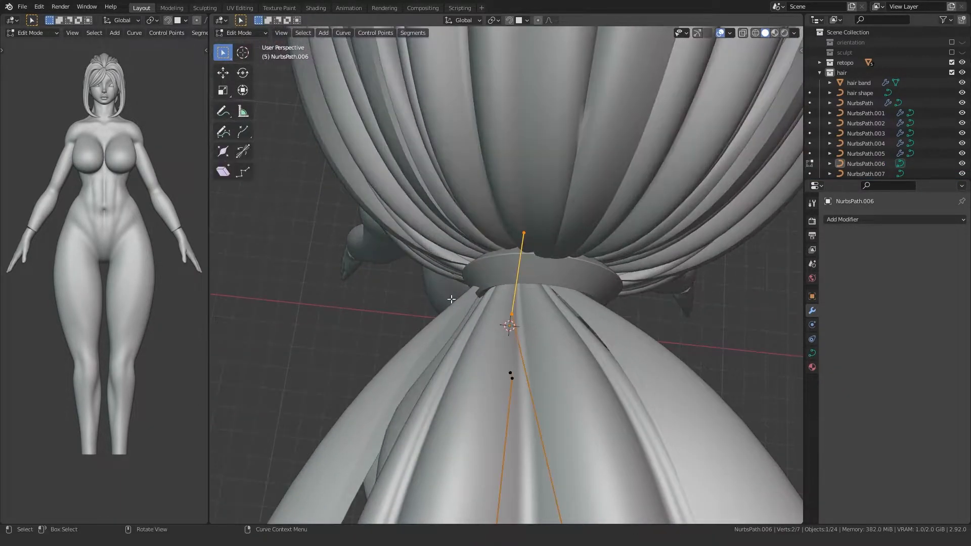
key(g)
key(x)
click(478, 303)
middle_drag(478, 303, 375, 212)
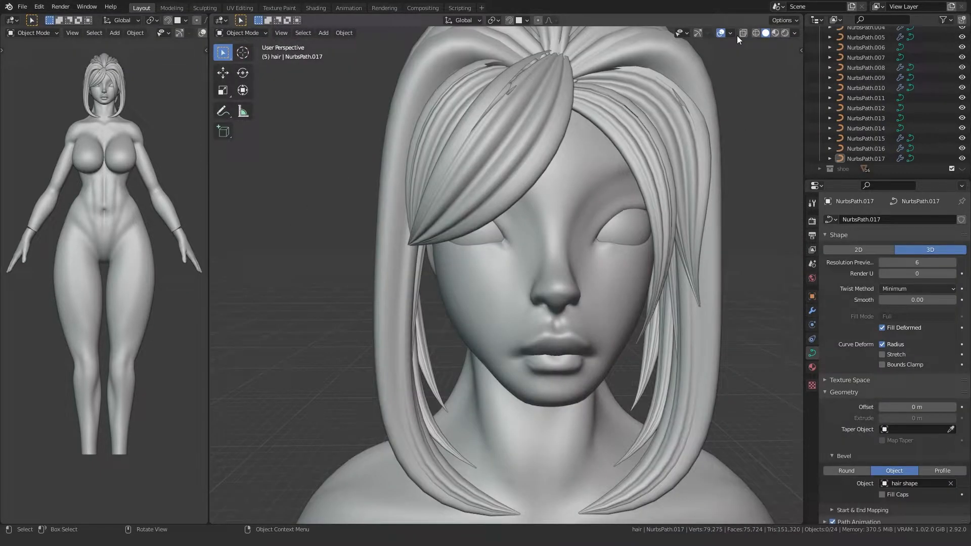
Enable the wireframe overlay in the viewport to show the topology of the hair and head.
click(731, 34)
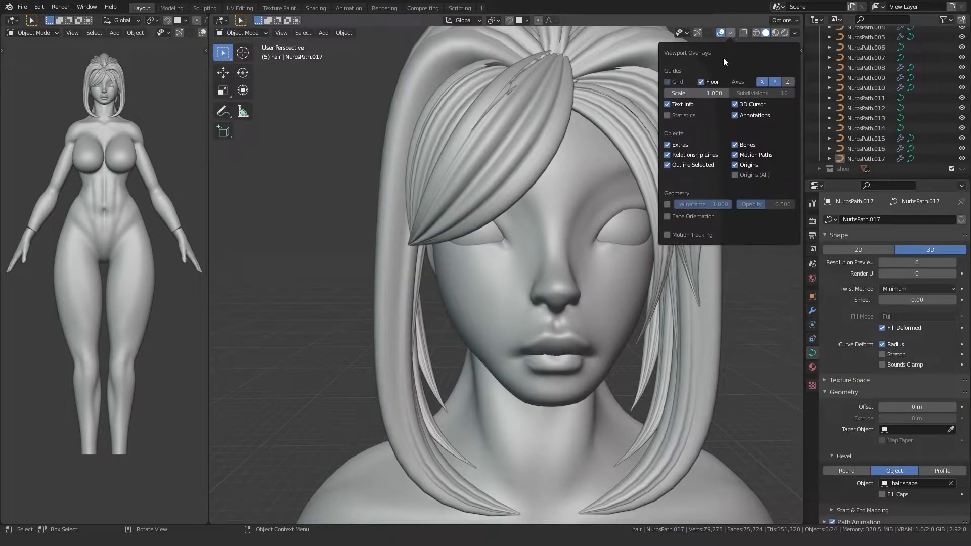
click(667, 204)
middle_drag(433, 204, 442, 240)
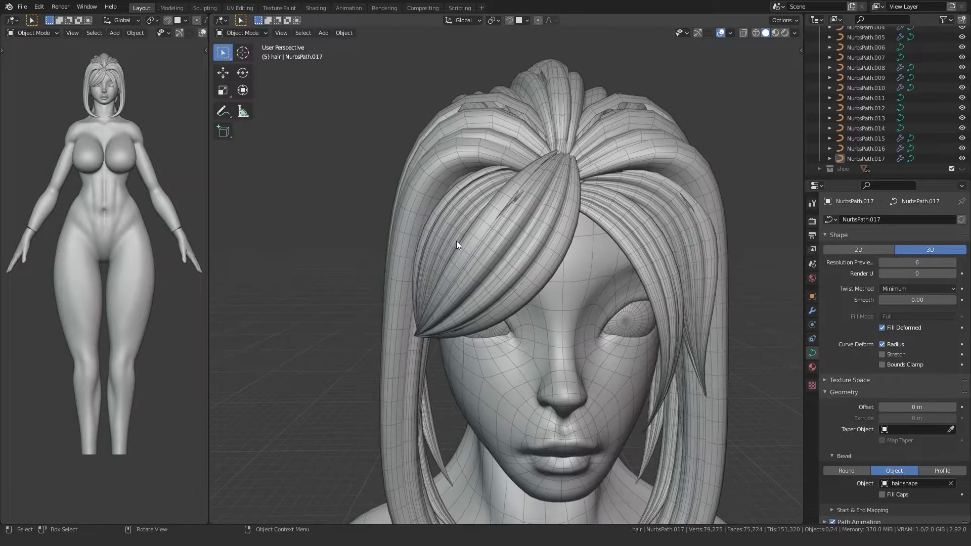
Try a preview resolution of 4 on the large front fringe strand, and restore it to 6.
click(483, 276)
scroll(492, 268, up, 3)
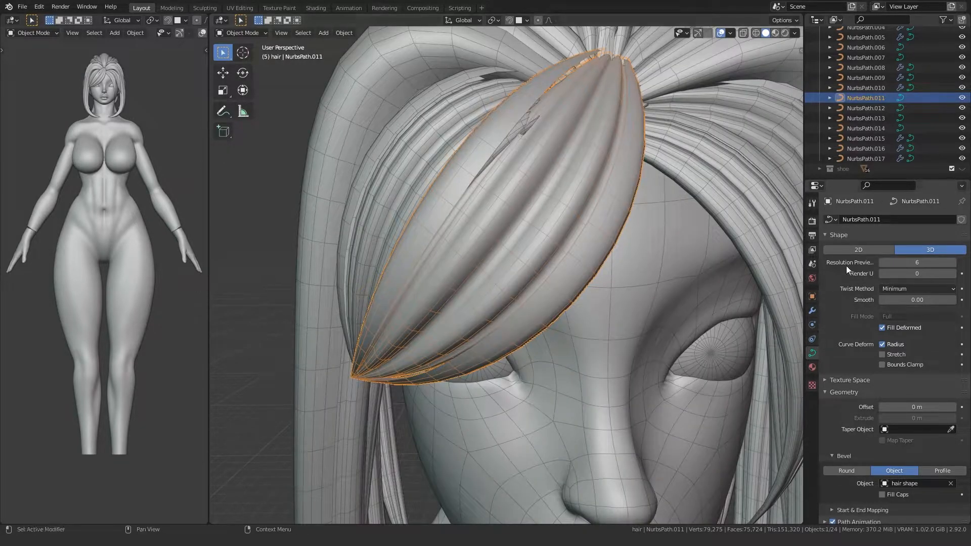
key(Return)
double_click(899, 261)
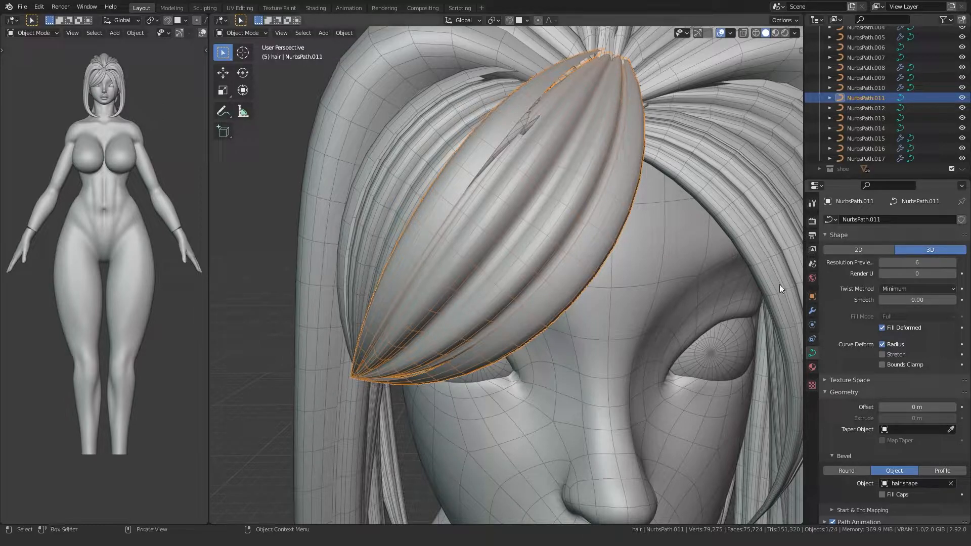
text(4)
key(Return)
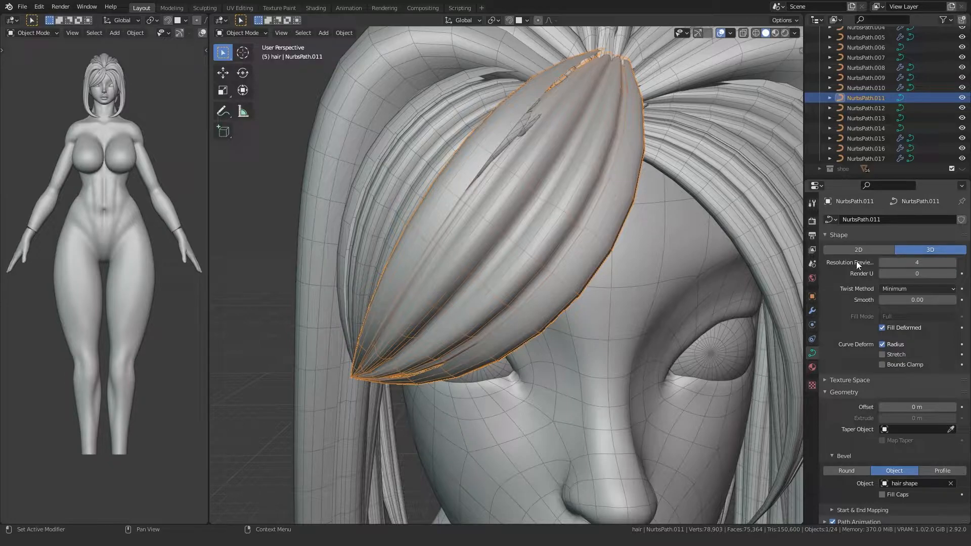
key(Return)
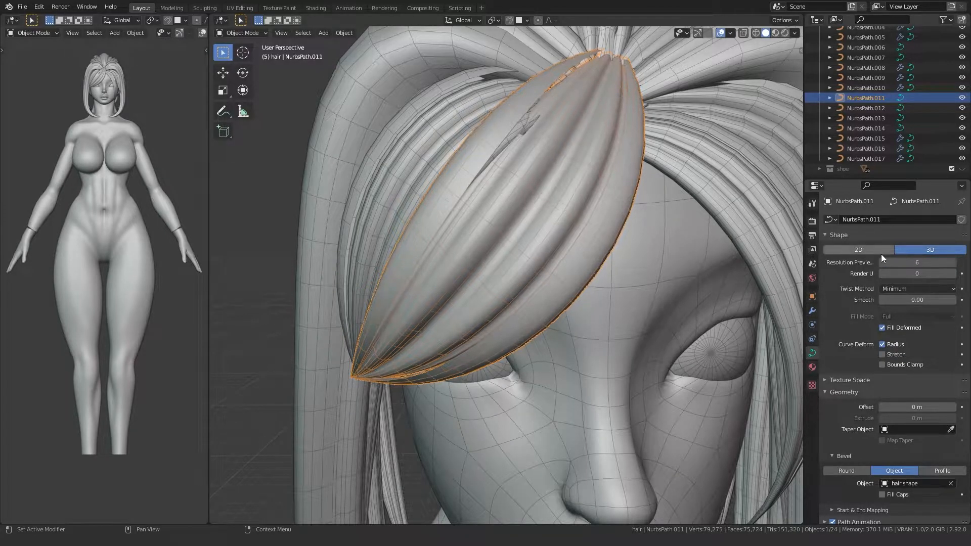
Step through the hair collection from the hair band to NurbsPath.017 and examine each curve's preview resolution.
key(Home)
click(558, 320)
middle_drag(558, 321, 446, 302)
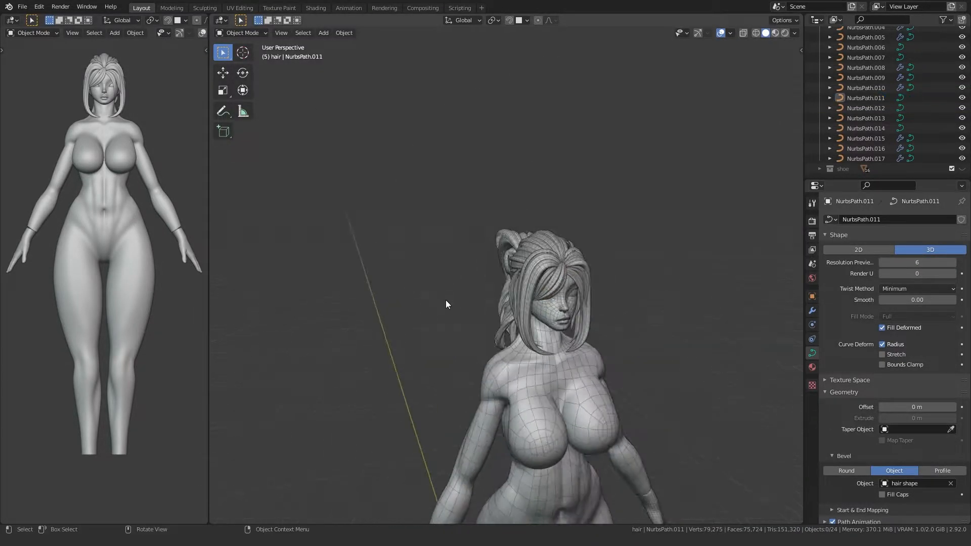
scroll(871, 125, up, 5)
click(858, 68)
click(860, 77)
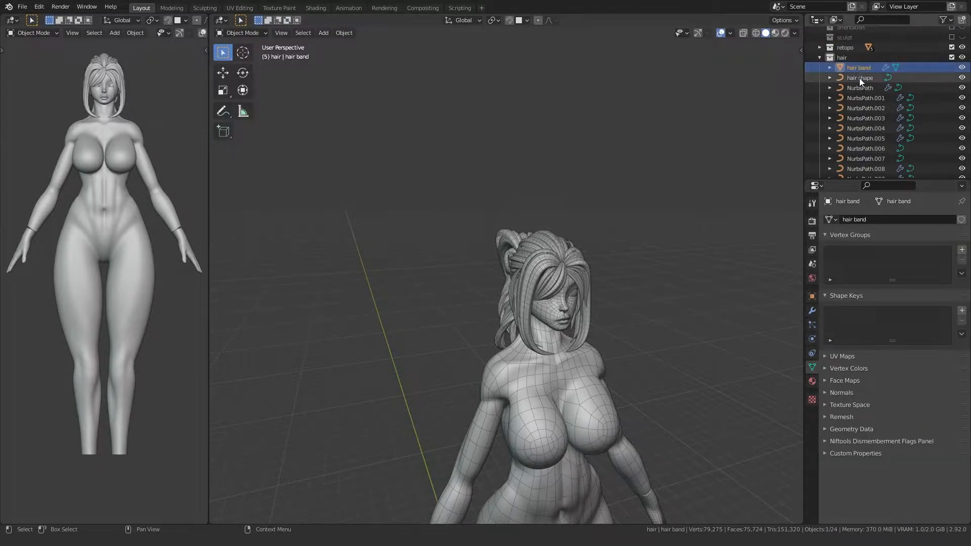
key(Down)
key(Down)
key(Down)
key(Down)
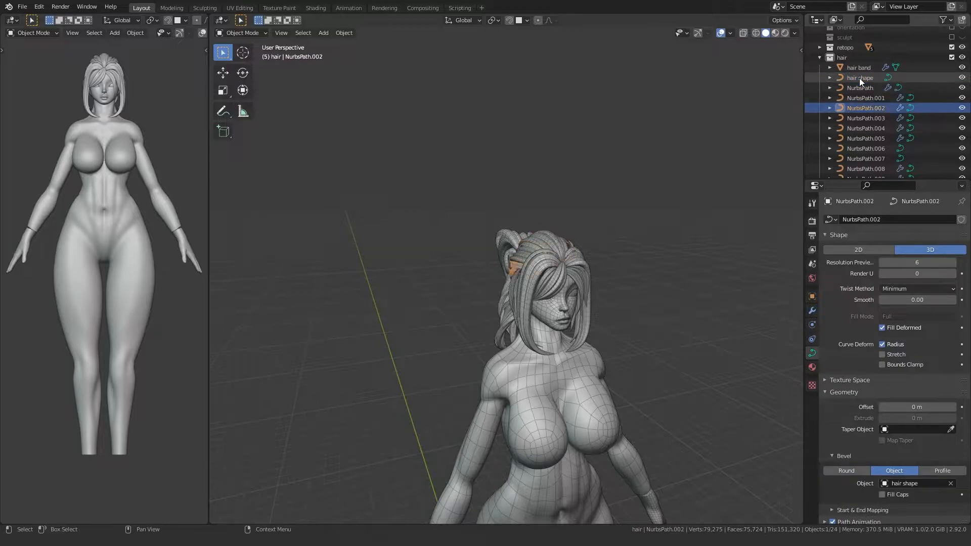
key(Down)
key(Down)
key(Down)
key(Down)
key(Down)
key(Down)
key(Down)
key(Down)
key(Down)
key(Down)
key(Down)
key(Down)
key(Down)
key(Down)
key(Down)
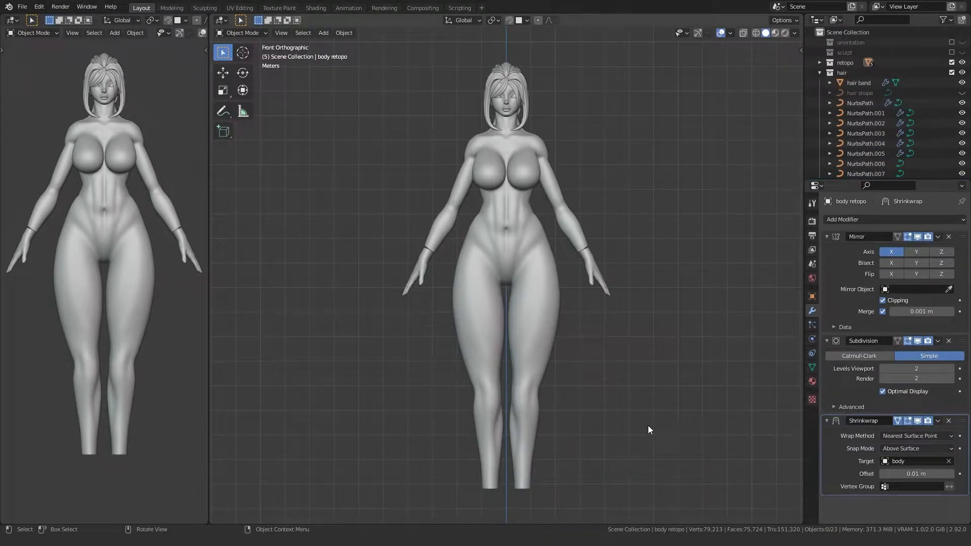
Save the file, and apply the Mirror and Subdivision modifiers on the body retopo mesh.
key(ctrl+s)
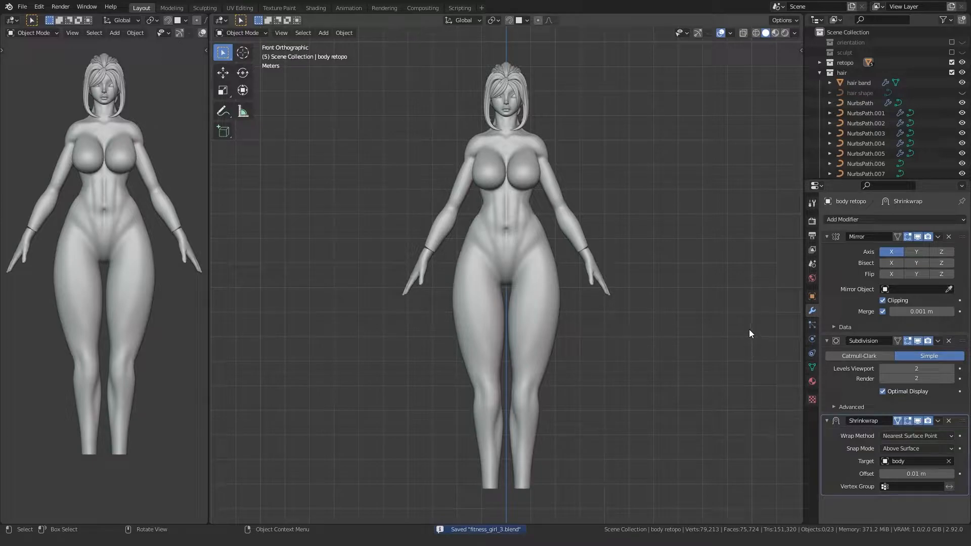
click(937, 237)
click(925, 247)
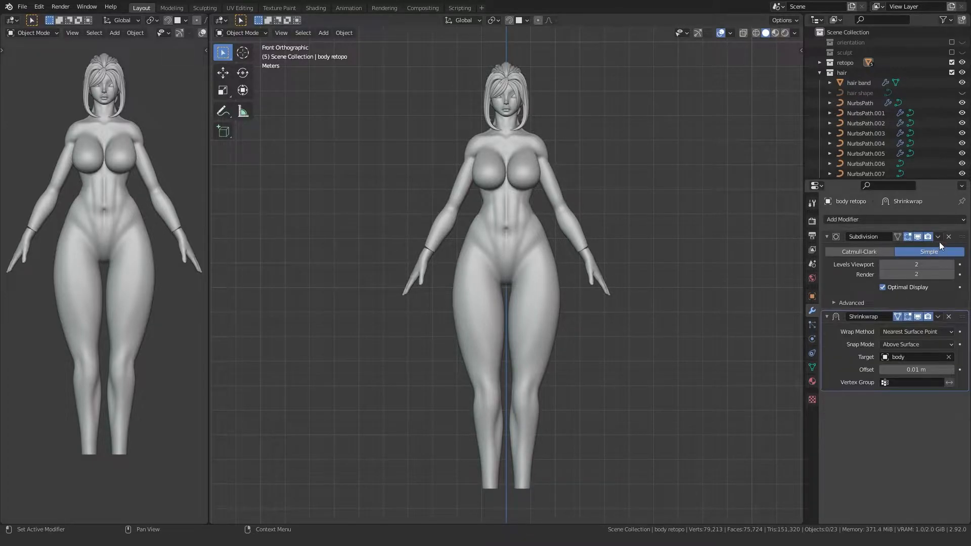
click(939, 238)
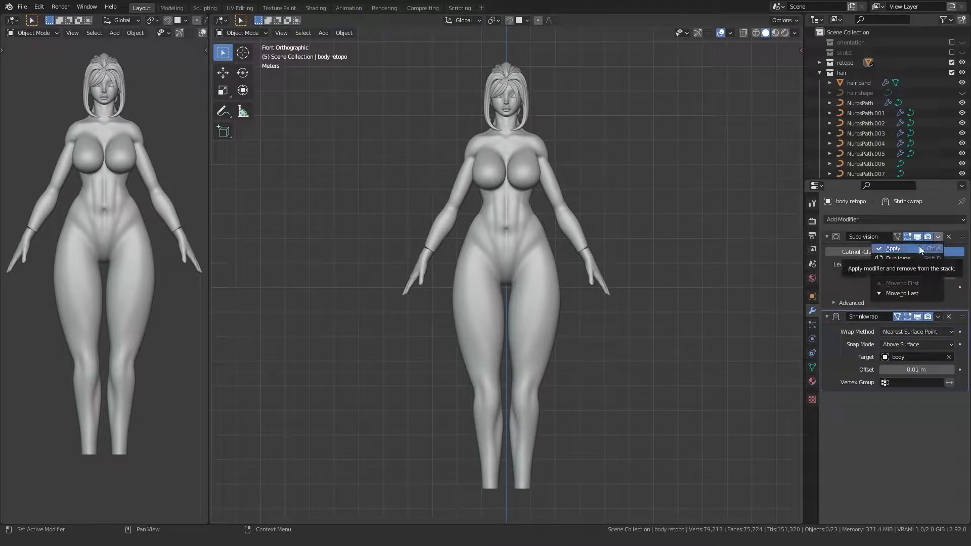
click(918, 245)
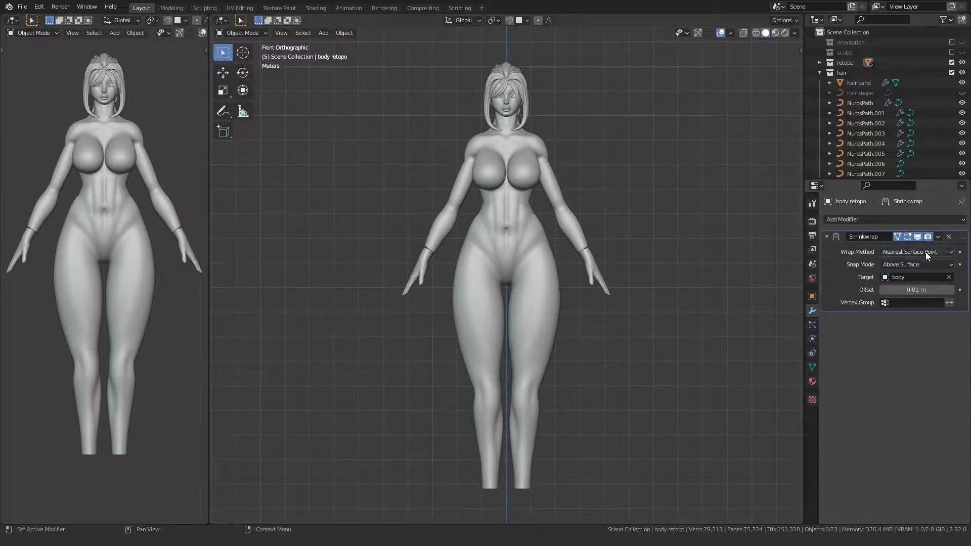
Set the body retopo's Shrinkwrap offset to 0 m and apply that modifier.
click(882, 289)
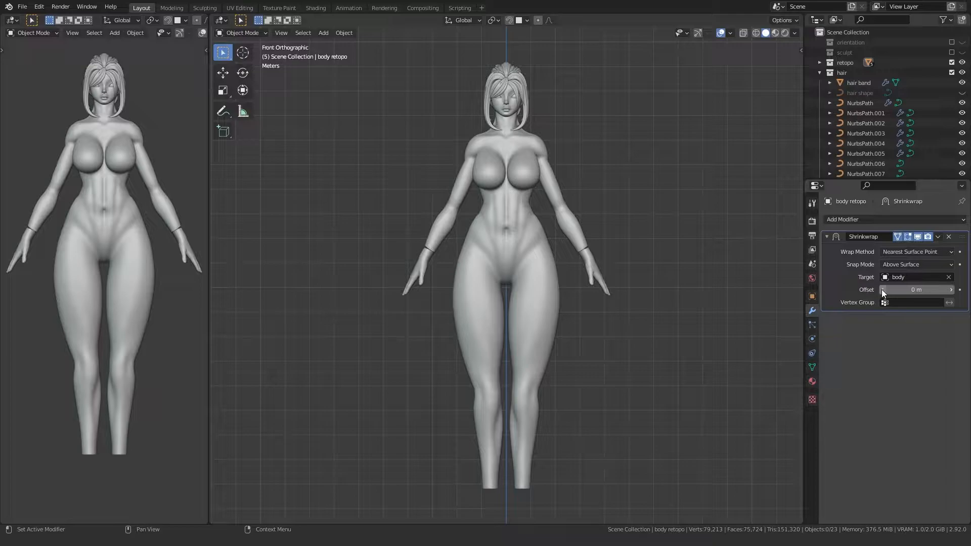
click(939, 237)
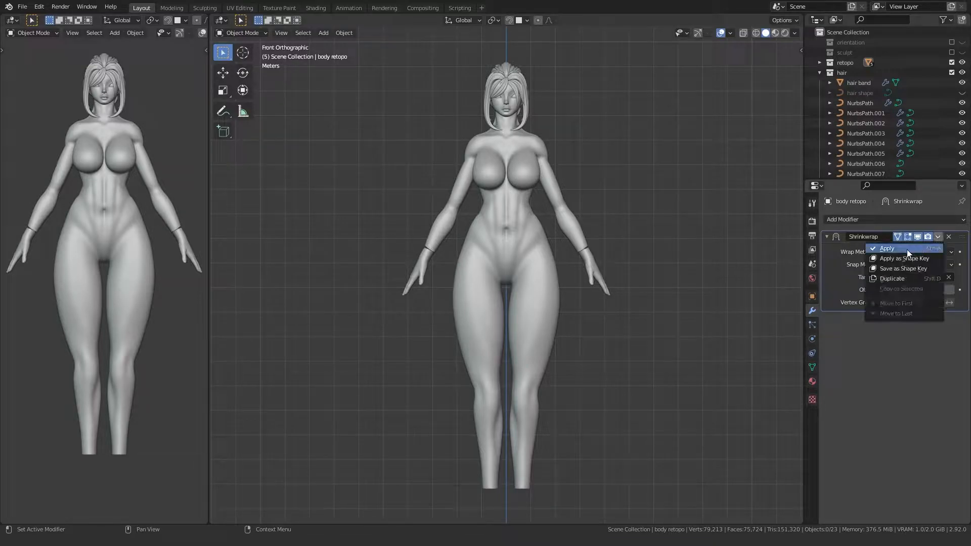
click(906, 248)
Open the body retopo mesh for editing and reposition a misplaced vertex in the fold between the upper thighs.
scroll(495, 274, up, 5)
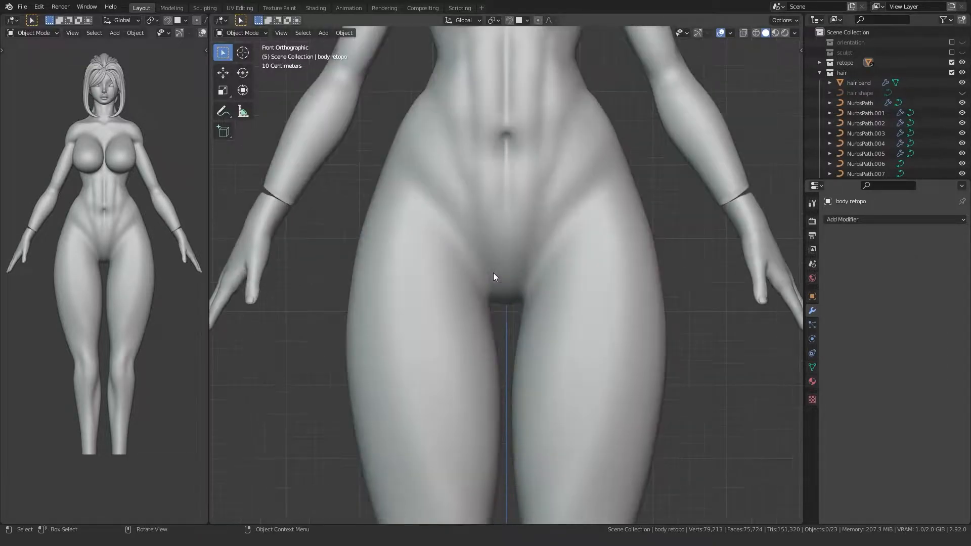
middle_drag(531, 309, 489, 260)
scroll(456, 288, up, 3)
scroll(474, 284, up, 3)
key(Tab)
scroll(498, 269, up, 5)
scroll(498, 269, up, 2)
click(496, 183)
key(alt+z)
key(alt+z)
scroll(487, 190, up, 5)
scroll(488, 191, down, 3)
shift+middle_drag(488, 190, 436, 295)
key(g)
click(530, 239)
Move two more vertices along the fold between the upper thighs to even out the edge flow.
drag(437, 295, 466, 258)
middle_drag(455, 288, 420, 258)
key(alt+z)
key(alt+z)
key(g)
click(473, 275)
click(479, 290)
key(g)
click(447, 261)
Reposition misplaced vertices along the crease at the inner thigh to straighten the edge flow.
click(482, 289)
key(g)
key(g)
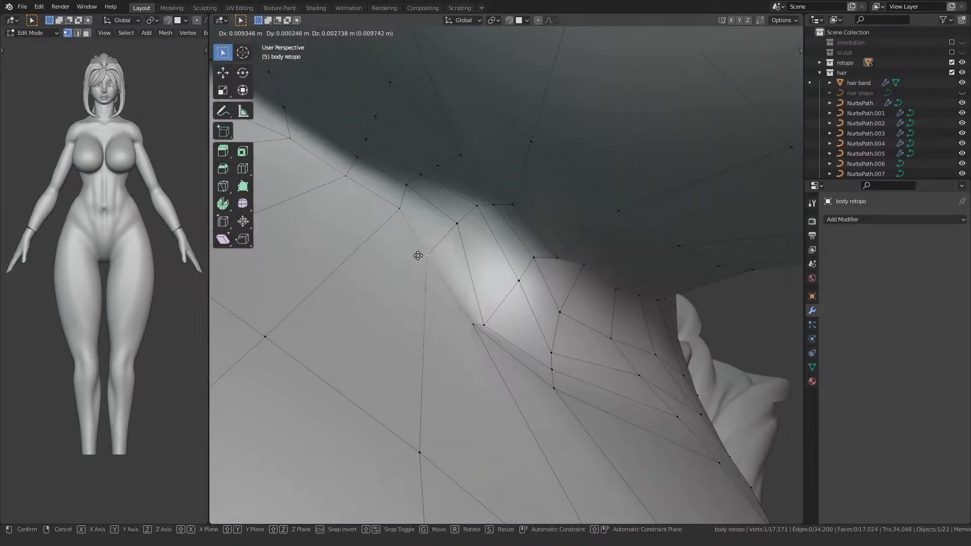
click(478, 321)
click(481, 317)
middle_drag(481, 317, 476, 263)
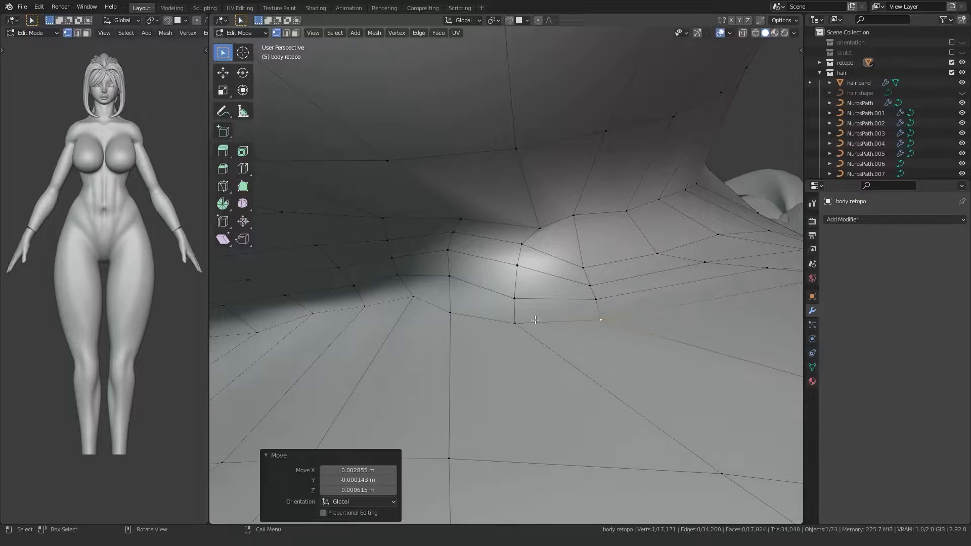
Adjust several more vertices at the pinched end of the thigh fold to smooth the surface there.
click(512, 291)
middle_drag(513, 292, 557, 199)
key(Tab)
key(Tab)
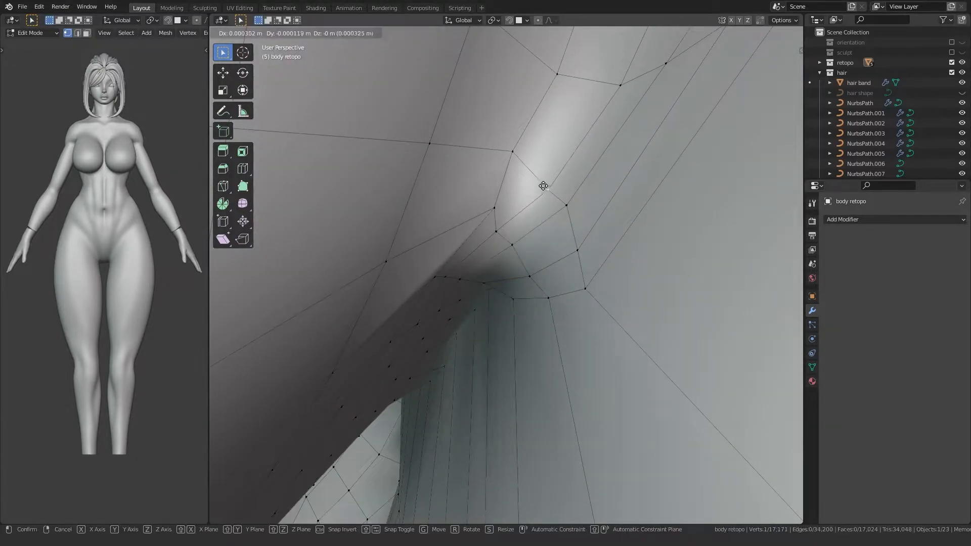
click(564, 202)
middle_drag(565, 203, 511, 263)
key(g)
click(462, 227)
click(548, 293)
key(g)
click(541, 287)
Examine the faces around the fold and the body's overall shading from several angles.
key(3)
click(620, 328)
middle_drag(620, 329, 379, 313)
shift+click(446, 202)
middle_drag(445, 202, 273, 295)
scroll(445, 273, down, 8)
key(Tab)
scroll(446, 275, down, 5)
middle_drag(446, 276, 478, 311)
middle_drag(478, 311, 509, 272)
scroll(439, 290, up, 5)
Move six vertices in the crease beneath the breast to even out the mesh, and leave mesh editing.
key(Tab)
scroll(532, 287, up, 3)
key(1)
drag(578, 340, 576, 328)
drag(629, 369, 622, 343)
drag(679, 392, 676, 365)
drag(726, 414, 722, 397)
drag(540, 329, 539, 327)
drag(570, 268, 567, 264)
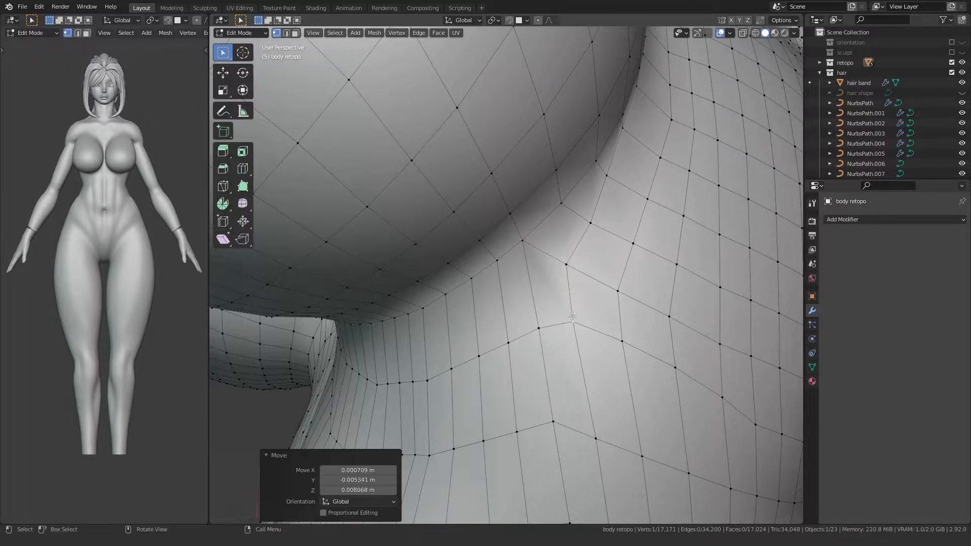
key(Tab)
middle_drag(542, 323, 508, 354)
scroll(463, 242, up, 5)
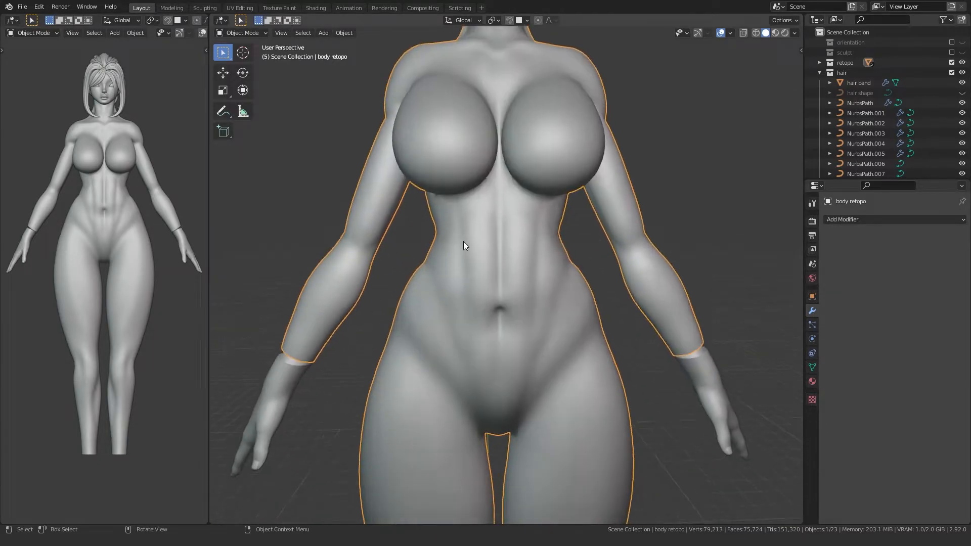
Select the vertical centre edge loop of the body retopo mesh and check its course down to the crotch.
key(Tab)
scroll(455, 259, down, 7)
scroll(440, 283, up, 4)
scroll(501, 339, up, 4)
shift+middle_drag(477, 205, 509, 309)
scroll(510, 309, up, 5)
key(2)
key(1)
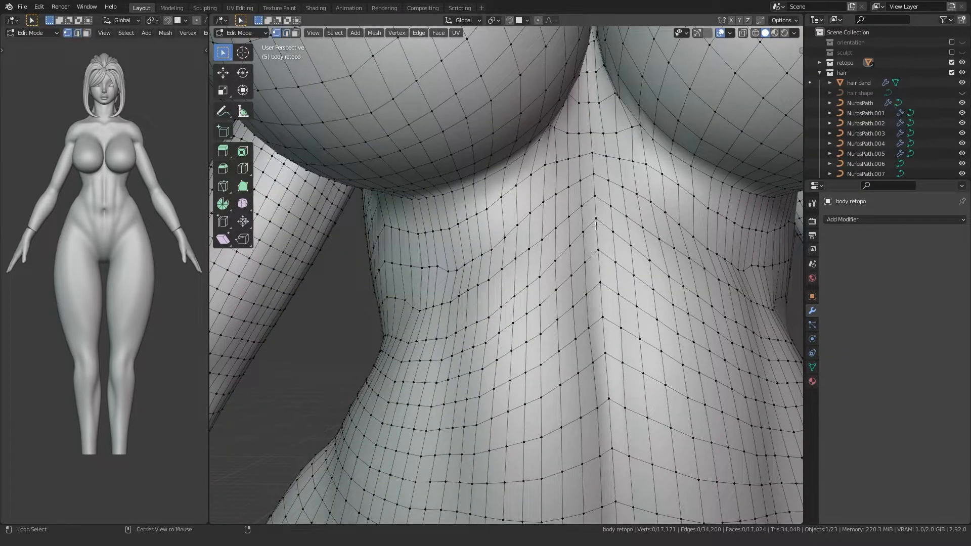
alt+click(587, 237)
scroll(577, 237, down, 5)
scroll(578, 238, down, 4)
middle_drag(566, 283, 505, 242)
scroll(450, 253, up, 2)
shift+middle_drag(456, 420, 485, 284)
scroll(485, 303, up, 5)
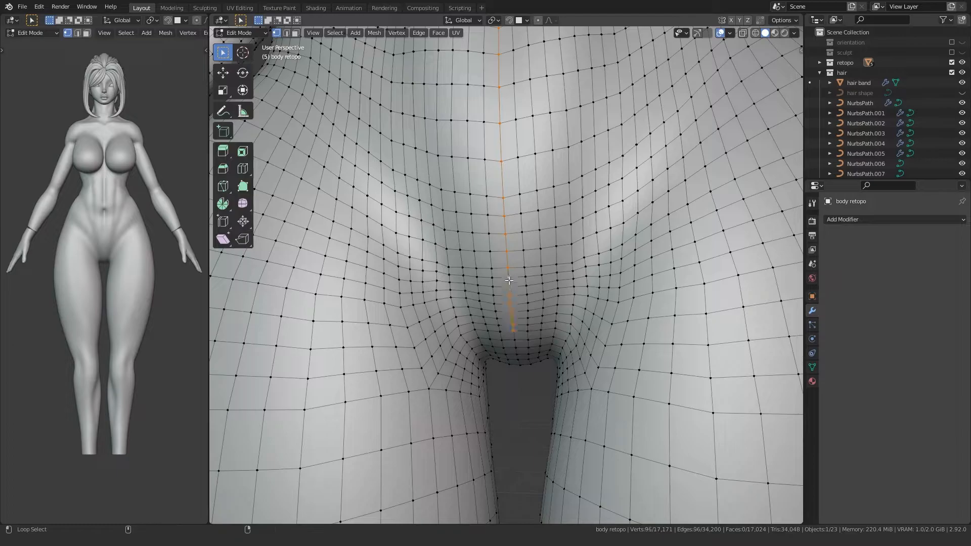
scroll(516, 343, down, 5)
middle_drag(515, 342, 481, 341)
scroll(445, 284, up, 6)
scroll(480, 341, up, 1)
scroll(495, 142, down, 6)
shift+middle_drag(495, 141, 503, 496)
middle_drag(405, 288, 480, 303)
Hide the centre loop, delete the linked half of the body on the character's right side, and reveal the hidden vertices.
key(h)
key(l)
key(x)
click(445, 308)
key(alt+h)
Add a Mirror modifier on the X axis to the body retopo and bring the centre seam into close view.
click(834, 220)
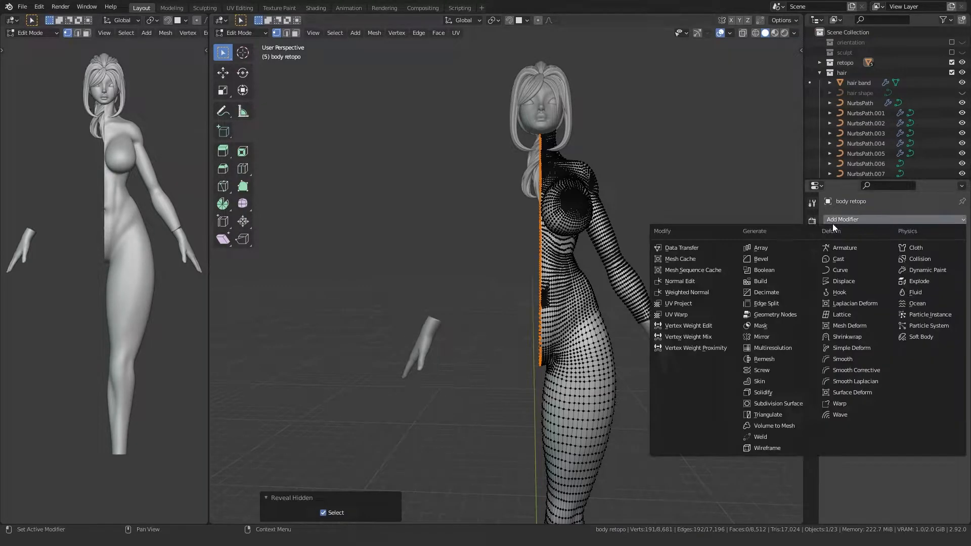
click(767, 343)
middle_drag(763, 340, 471, 283)
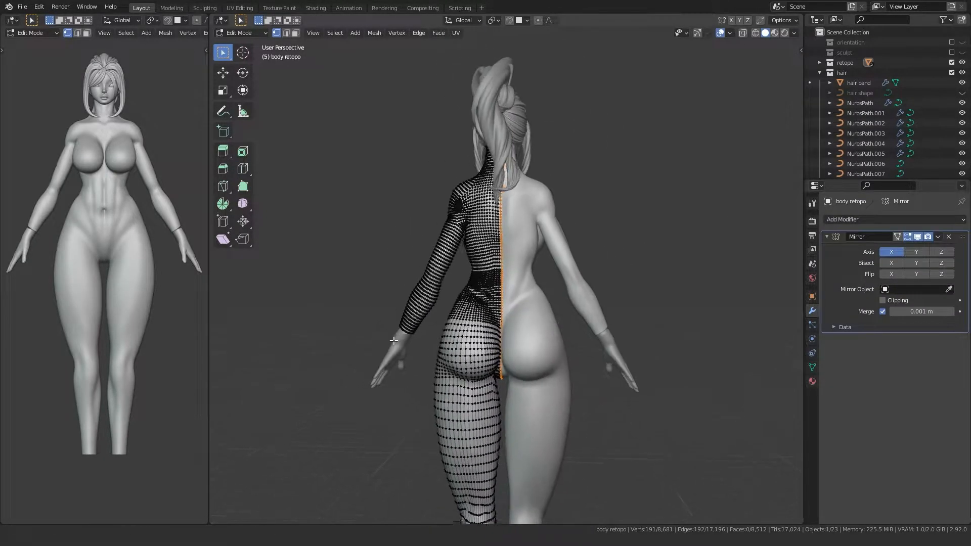
scroll(471, 278, up, 8)
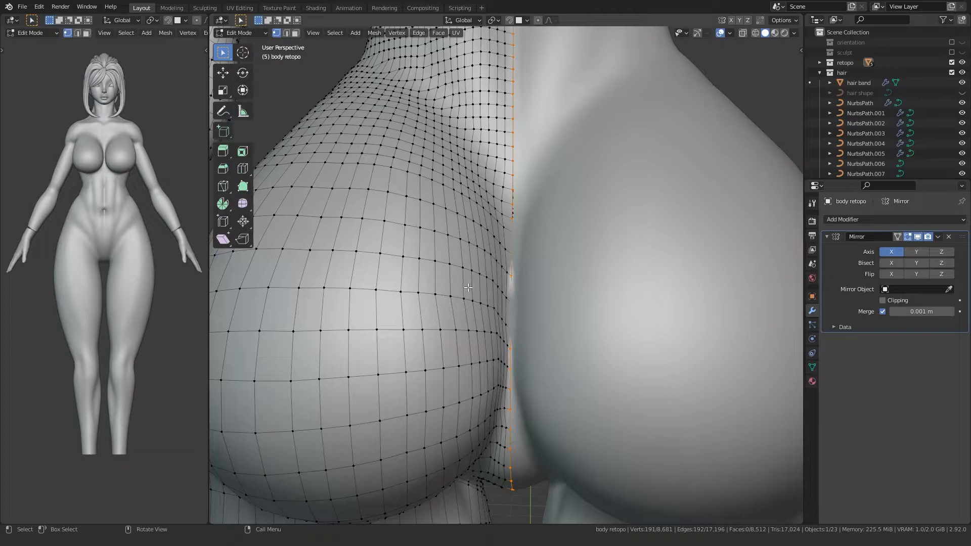
Flatten the selected centre loop by scaling it to 0 along the X axis.
key(s)
key(x)
key(0)
key(Return)
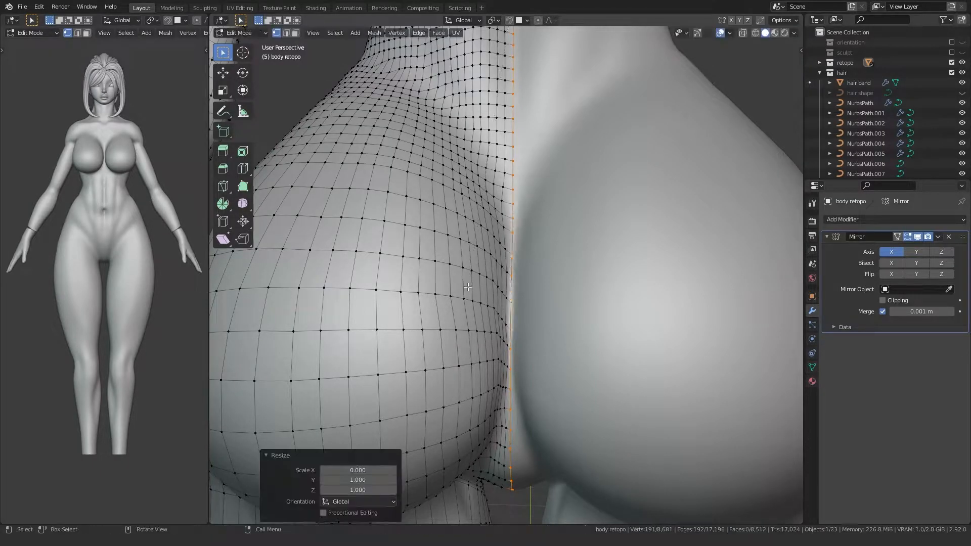
Enable clipping on the Mirror modifier and return to object mode to check the mirrored body.
scroll(469, 287, down, 5)
middle_drag(468, 287, 448, 314)
click(883, 300)
scroll(450, 330, down, 4)
scroll(448, 339, up, 5)
scroll(453, 269, down, 6)
key(Tab)
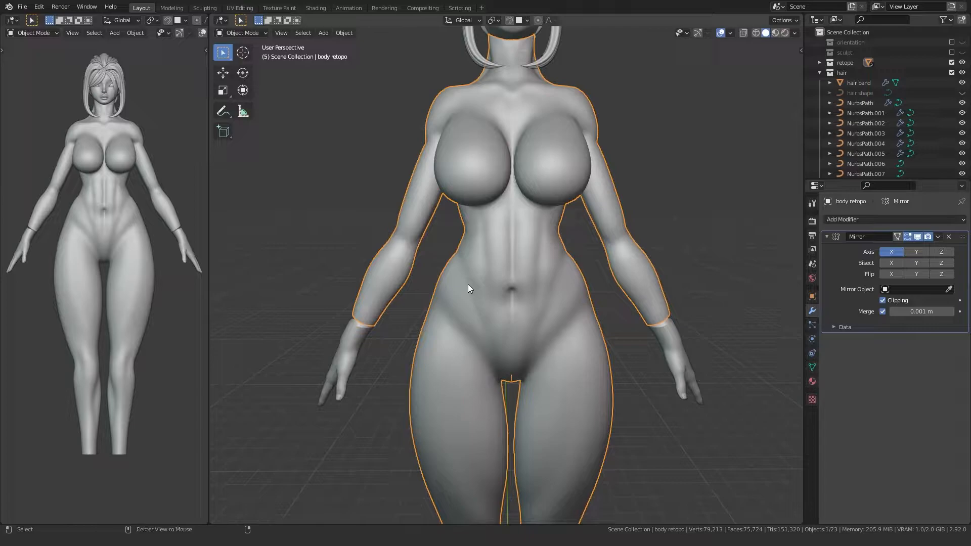
Turn on X-ray display and examine the mirrored centre seam around the crotch in object and edit mode.
key(alt+z)
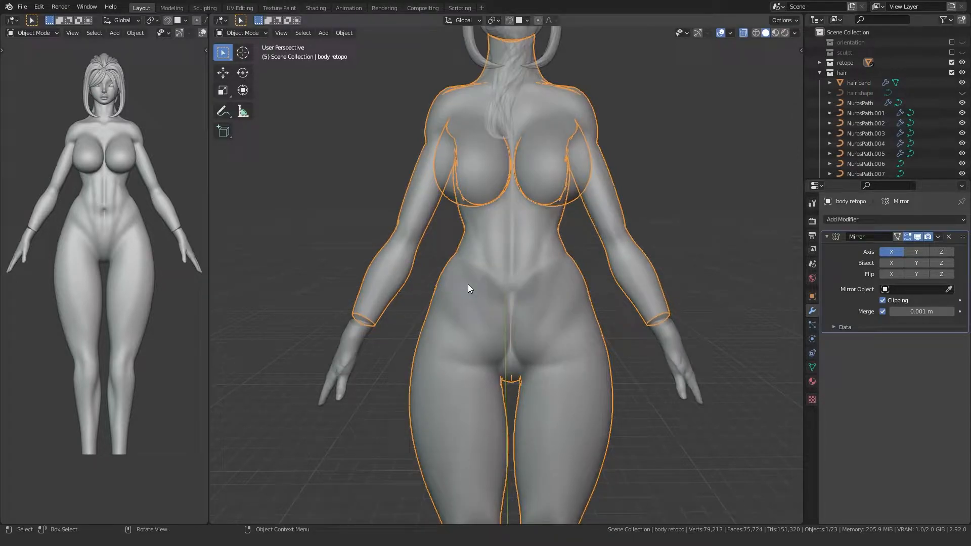
click(744, 33)
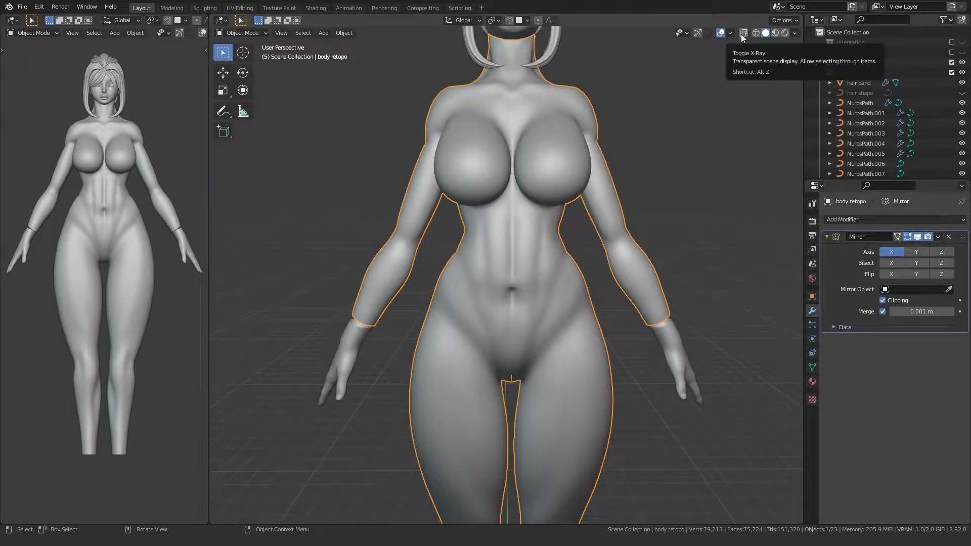
click(741, 34)
middle_drag(733, 37, 472, 202)
scroll(486, 205, up, 6)
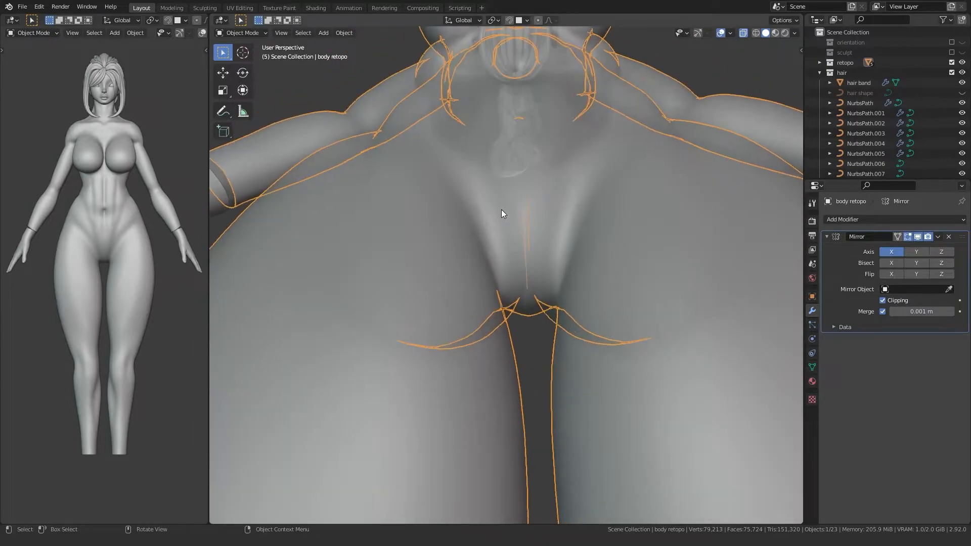
key(Tab)
scroll(516, 247, down, 5)
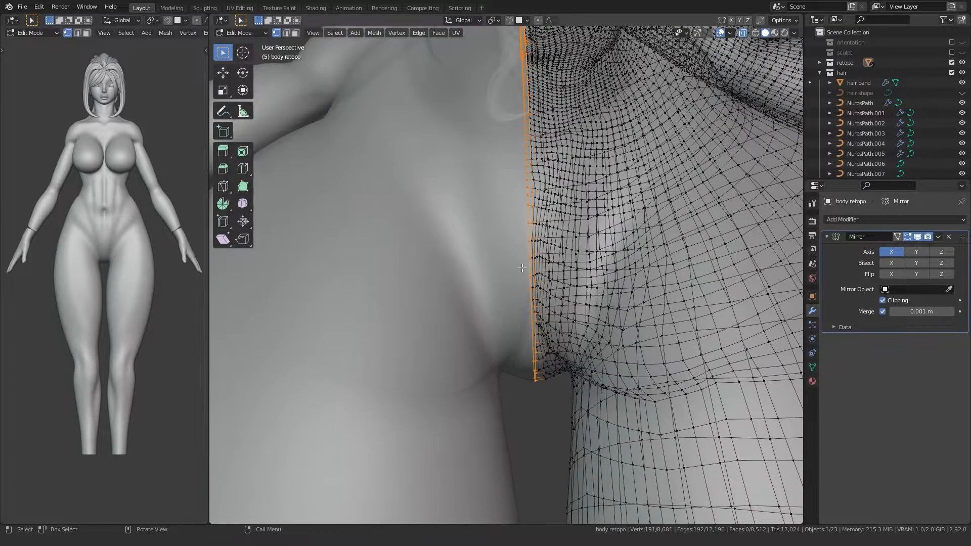
key(Tab)
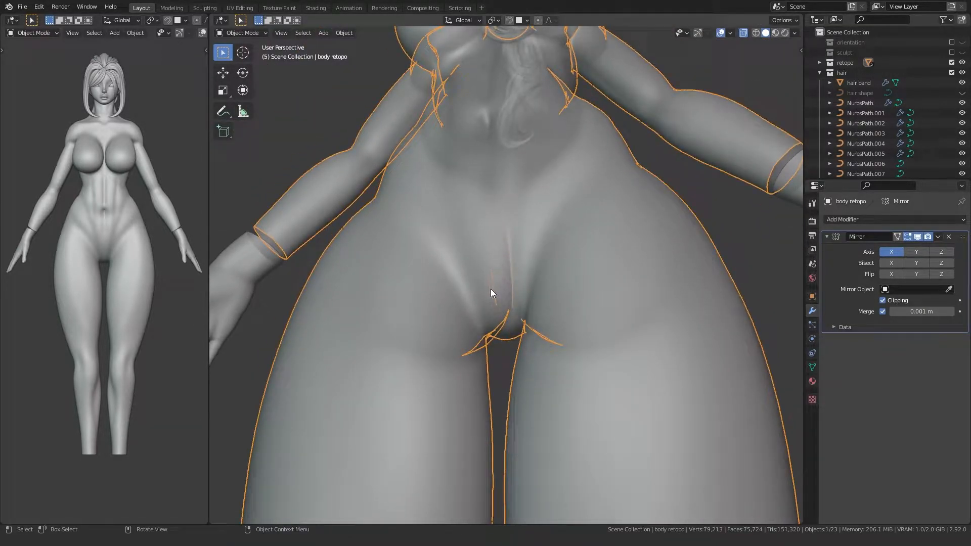
Try to shift a run of centre seam vertices above the crotch along the X axis.
key(Tab)
scroll(491, 293, up, 6)
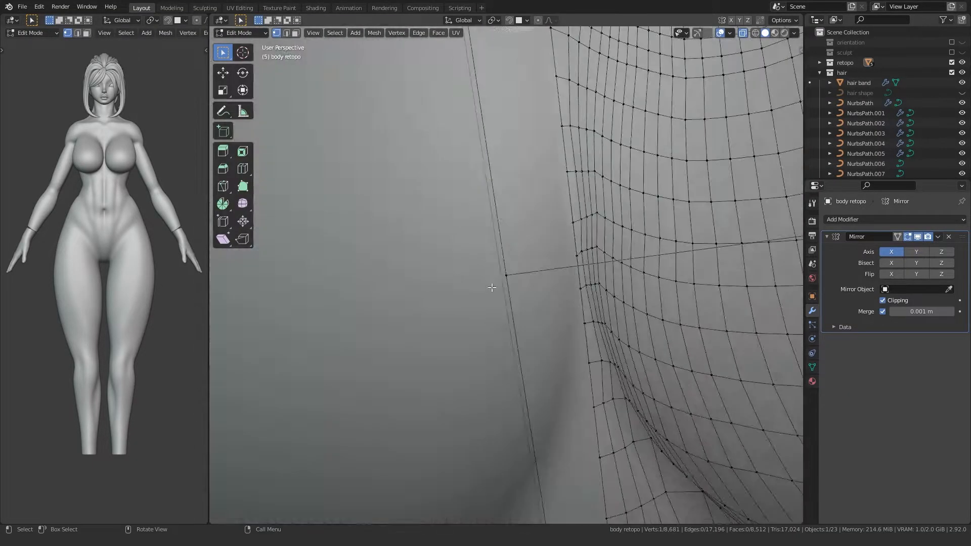
middle_drag(460, 266, 483, 225)
middle_drag(495, 181, 516, 205)
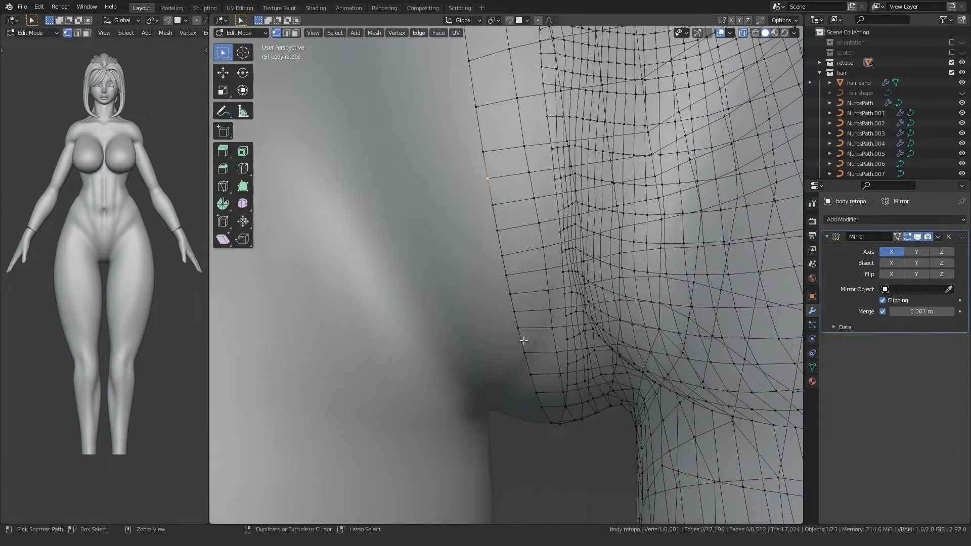
ctrl+click(528, 349)
key(g)
key(x)
click(487, 317)
middle_drag(480, 314, 469, 293)
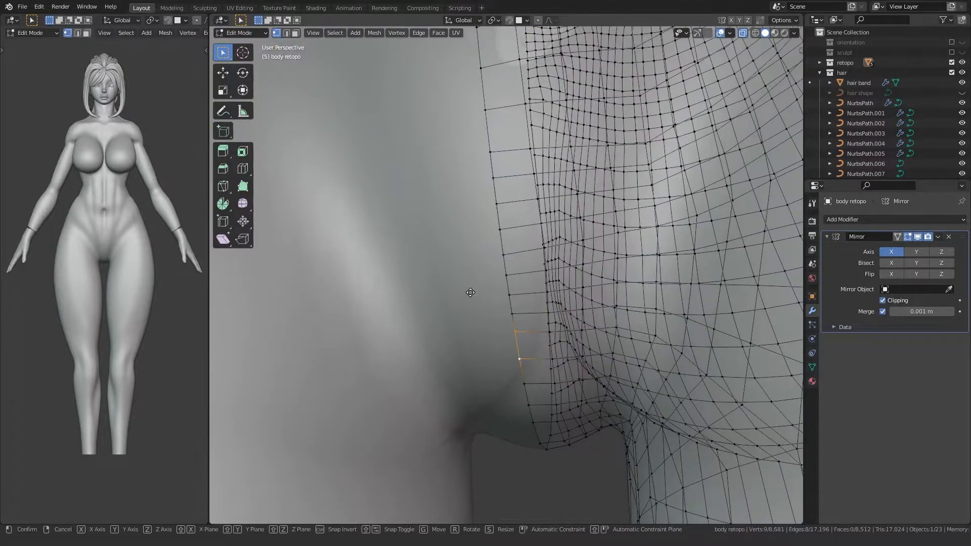
ctrl+click(516, 331)
key(g)
key(x)
click(482, 330)
Try to move further crotch seam vertices along the X axis, and check the outline in object mode.
mouse_move(481, 330)
middle_down()
mouse_move(478, 264)
mouse_move(477, 313)
middle_up()
scroll(506, 279, up, 2)
key(g)
key(x)
click(500, 276)
click(498, 248)
key(g)
key(x)
click(476, 256)
key(Tab)
middle_drag(475, 256, 467, 306)
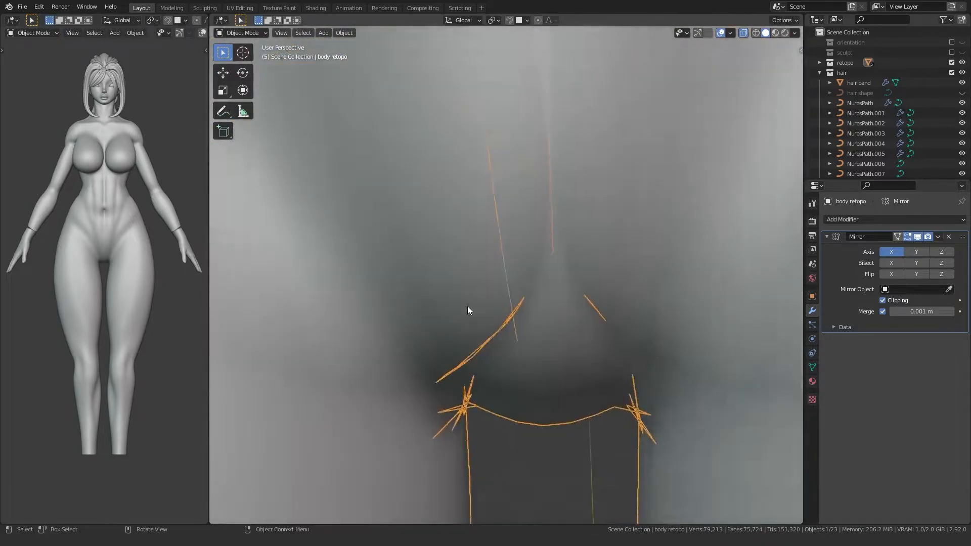
Try to move single seam vertices freely to separate the overlapping geometry on the centre line.
key(Tab)
key(g)
click(536, 233)
middle_drag(535, 233, 500, 224)
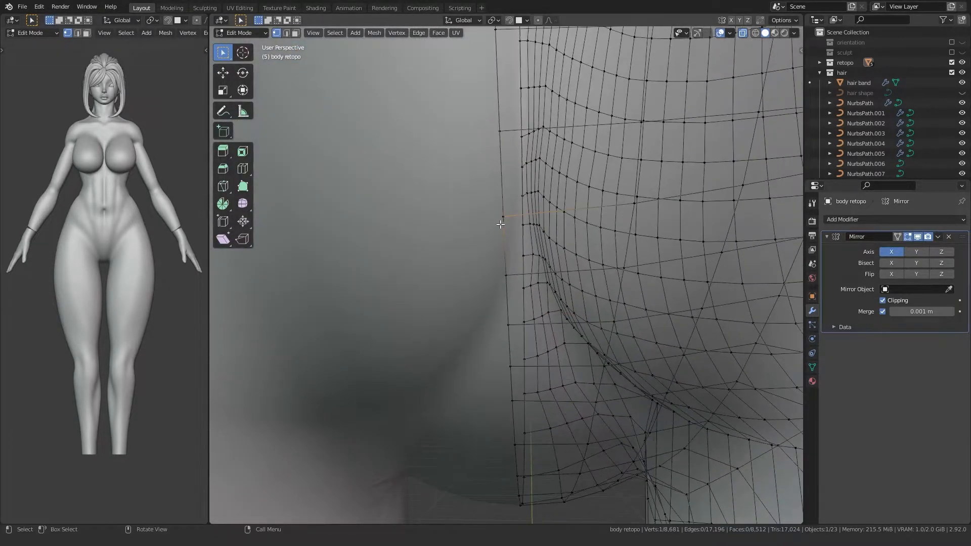
key(g)
click(449, 201)
middle_drag(449, 200, 455, 139)
scroll(454, 139, up, 5)
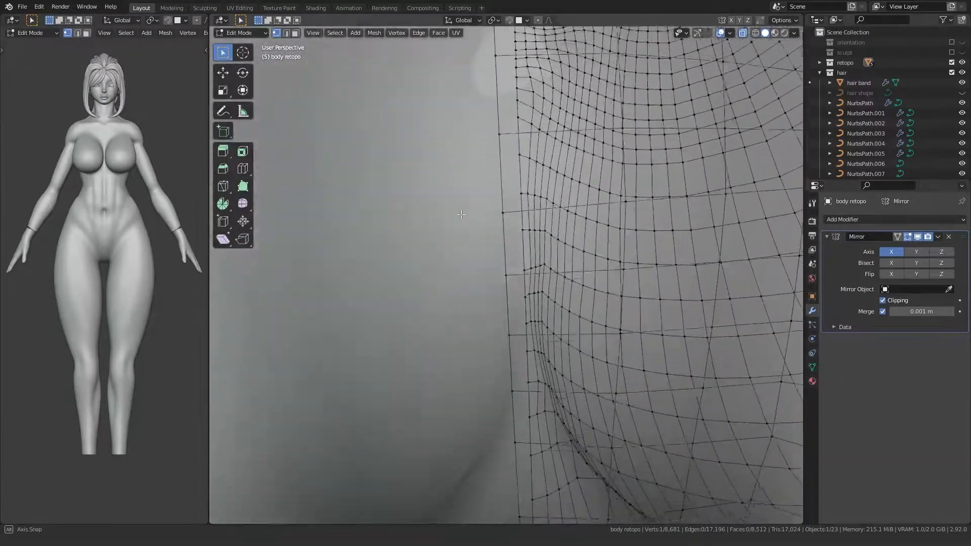
Turn off the Mirror modifier's clipping and pull the overlapping seam vertices away from the centre line.
click(883, 301)
key(g)
click(456, 226)
middle_drag(455, 226, 508, 225)
click(489, 223)
middle_drag(491, 222, 479, 223)
key(g)
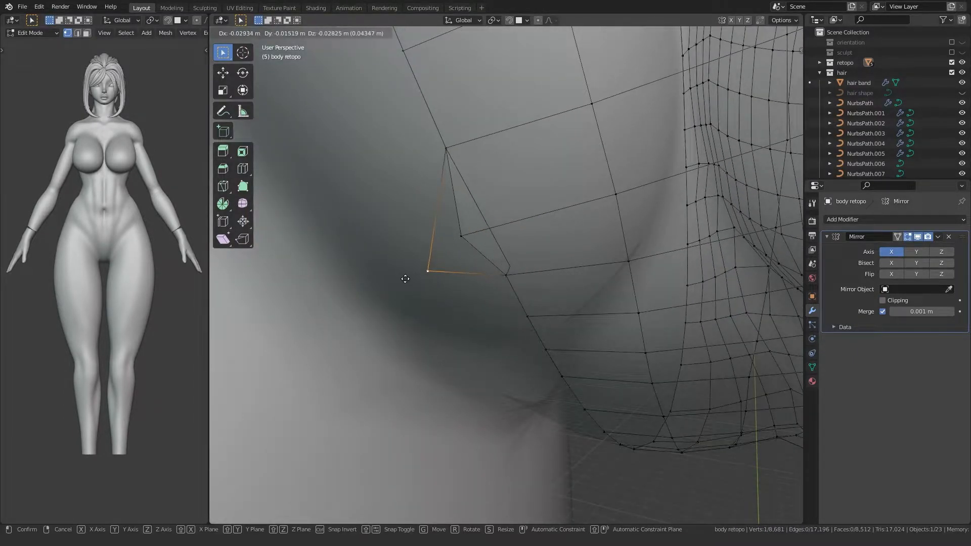
click(405, 279)
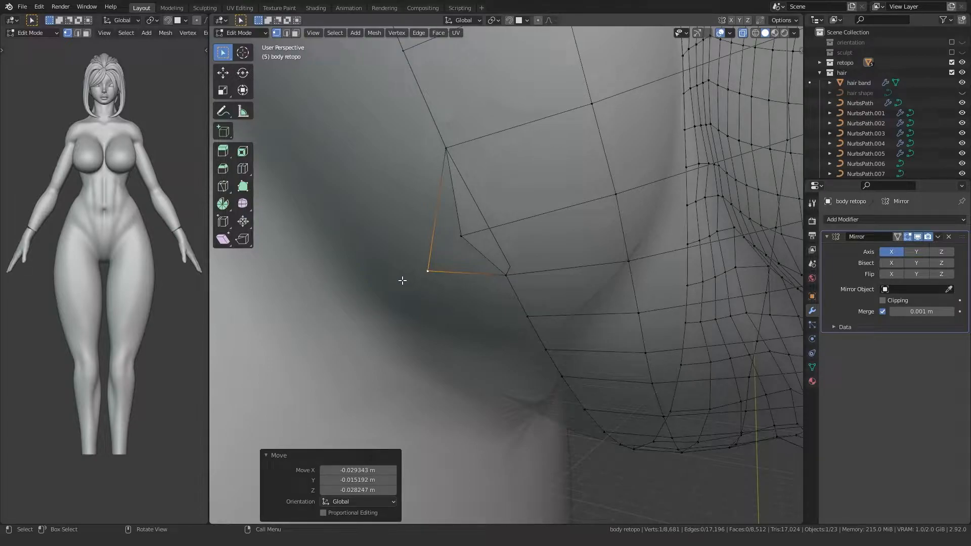
Grow the selection along the stray edge strand on the centre seam and remove its extra vertices.
key(ctrl+KP_Add)
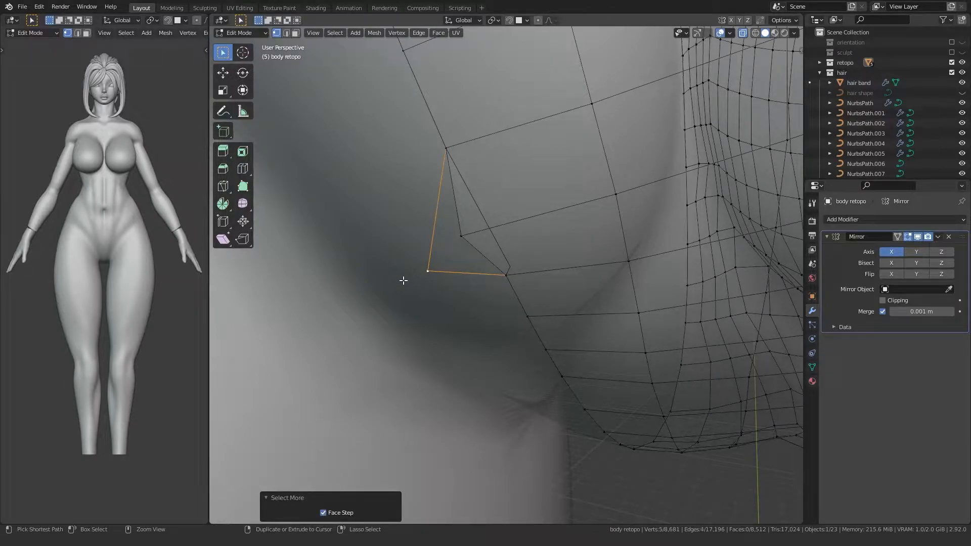
key(m)
click(403, 280)
middle_drag(403, 280, 427, 254)
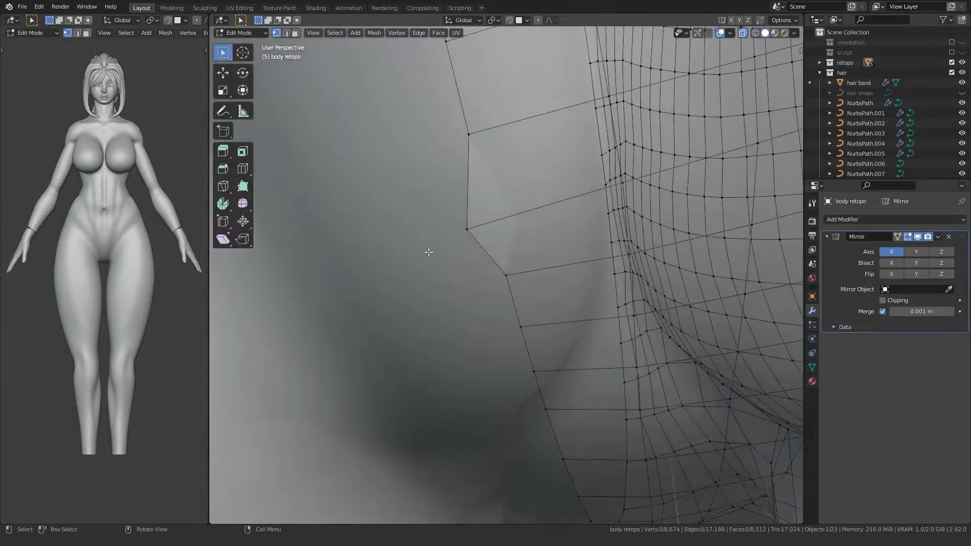
Turn the Mirror modifier's clipping back on and move the seam vertex along X onto the centre line.
click(883, 300)
key(g)
key(x)
click(487, 234)
key(Tab)
middle_drag(488, 234, 415, 298)
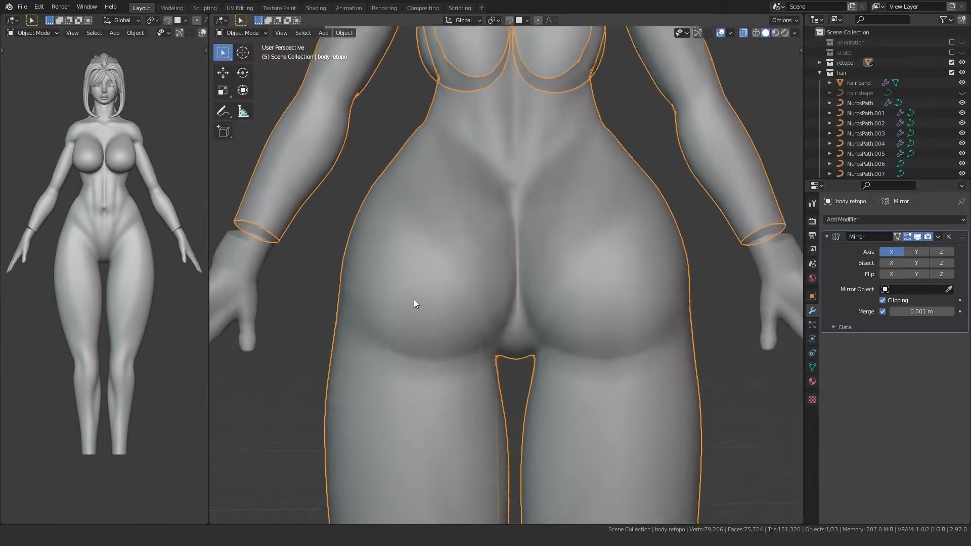
Pull an overlapping vertex on the rear centre seam away from the centre line along the X axis.
scroll(415, 299, up, 5)
key(Tab)
middle_drag(498, 223, 492, 248)
key(alt+z)
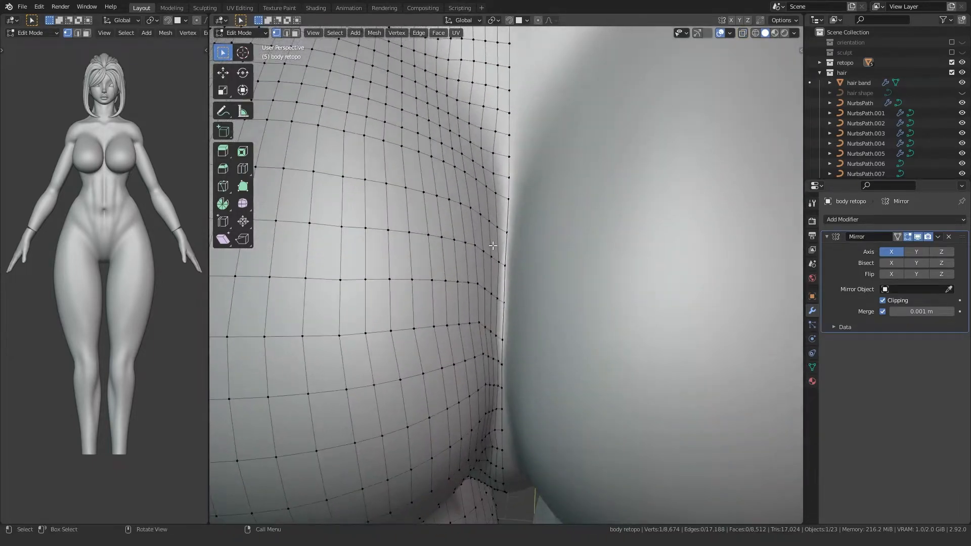
scroll(491, 231, up, 3)
key(g)
key(x)
click(495, 205)
middle_drag(494, 204, 473, 252)
scroll(487, 244, up, 1)
key(g)
key(x)
click(468, 240)
Select the stray strand inside the opened seam gap and delete its extra vertex.
click(521, 311)
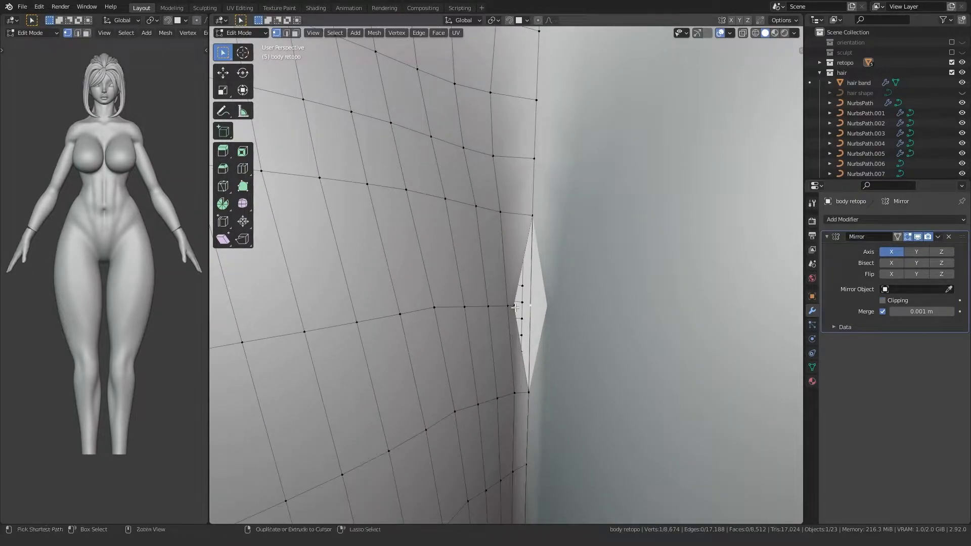
key(ctrl+KP_Add)
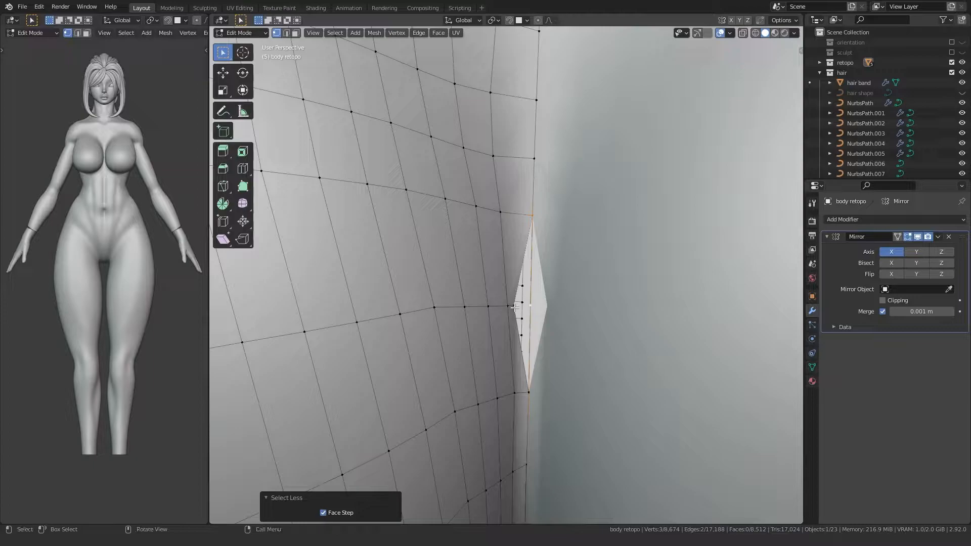
key(x)
click(515, 308)
middle_drag(515, 308, 492, 313)
scroll(493, 311, up, 2)
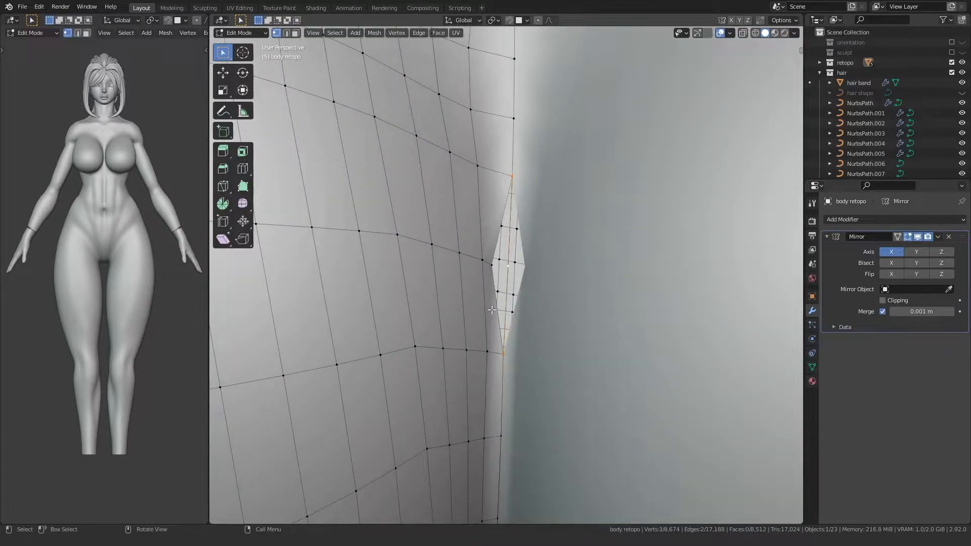
key(x)
click(498, 269)
Close the seam gap by moving its vertex along X back to the centre line, and check the outline in object mode.
click(492, 267)
key(g)
key(x)
click(493, 277)
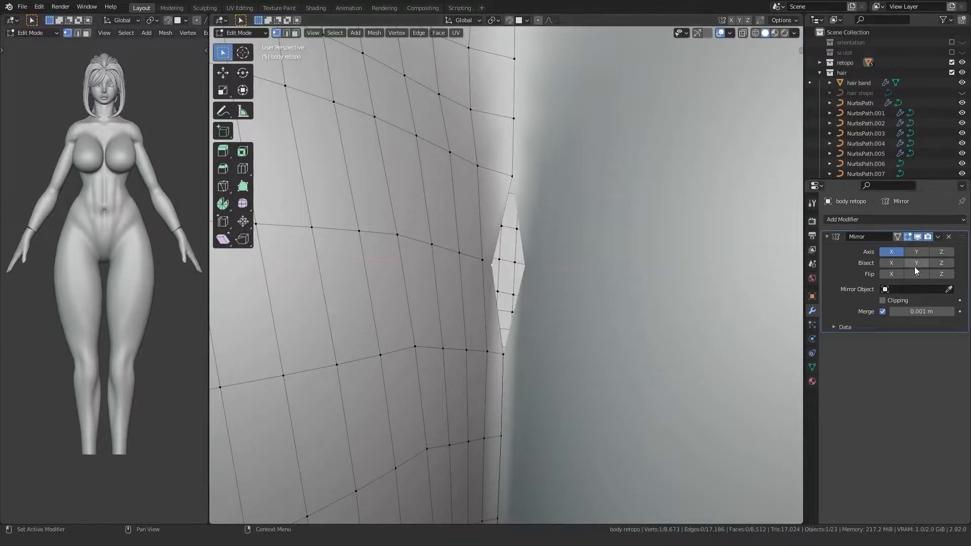
key(g)
key(x)
click(458, 280)
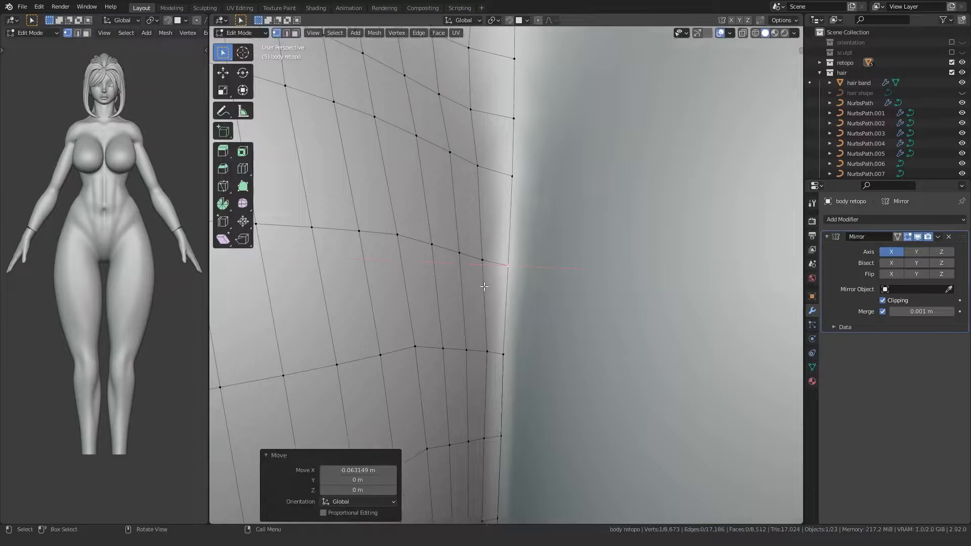
scroll(478, 273, down, 4)
key(Tab)
scroll(475, 273, down, 4)
scroll(475, 222, up, 5)
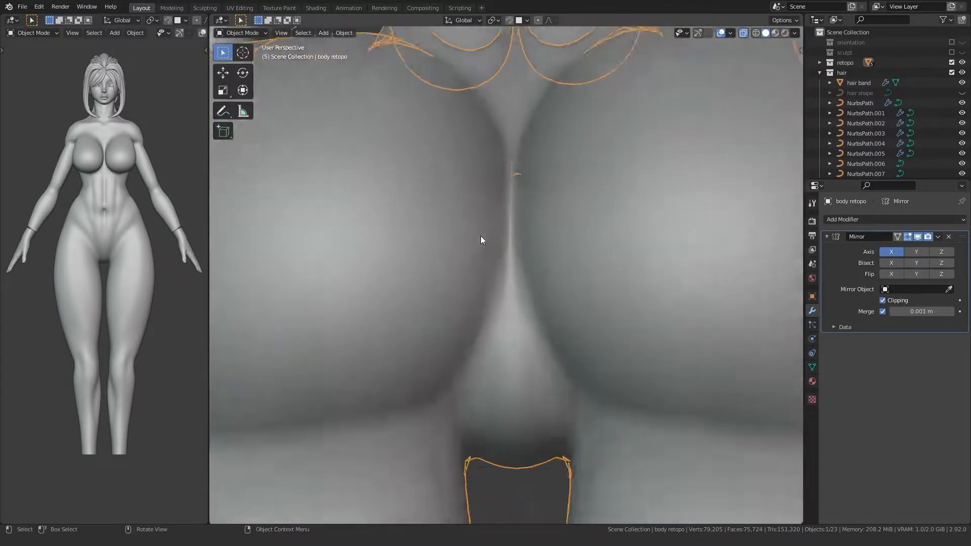
Turn off the Mirror modifier's clipping, pull the stray seam vertex about 0.12 m along negative X and delete it.
scroll(510, 238, up, 2)
key(Tab)
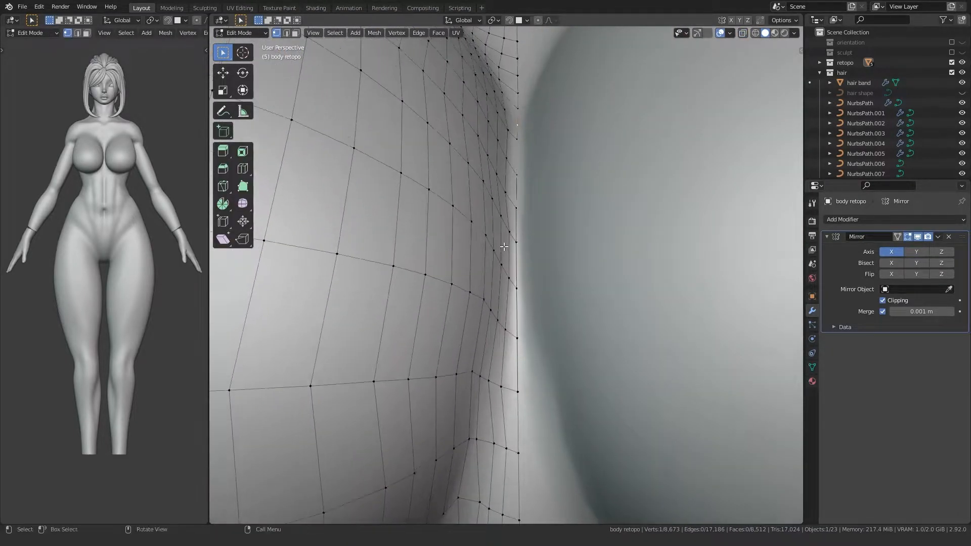
click(883, 301)
key(g)
key(x)
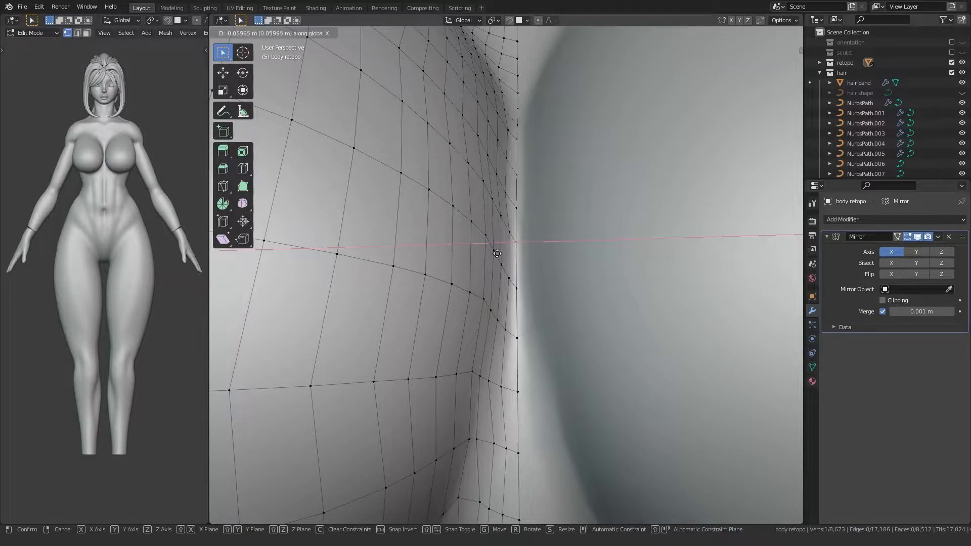
click(525, 257)
scroll(506, 263, down, 4)
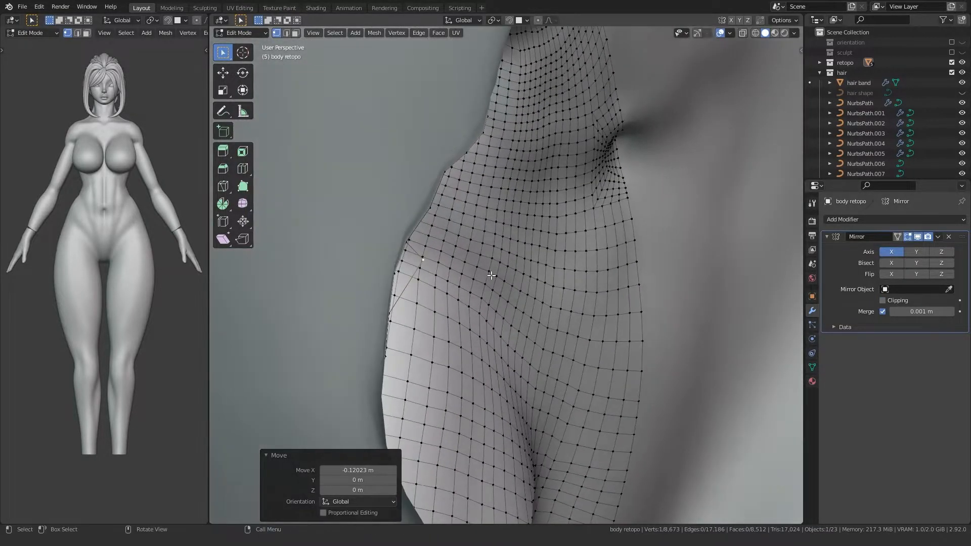
key(x)
click(491, 276)
scroll(491, 277, up, 4)
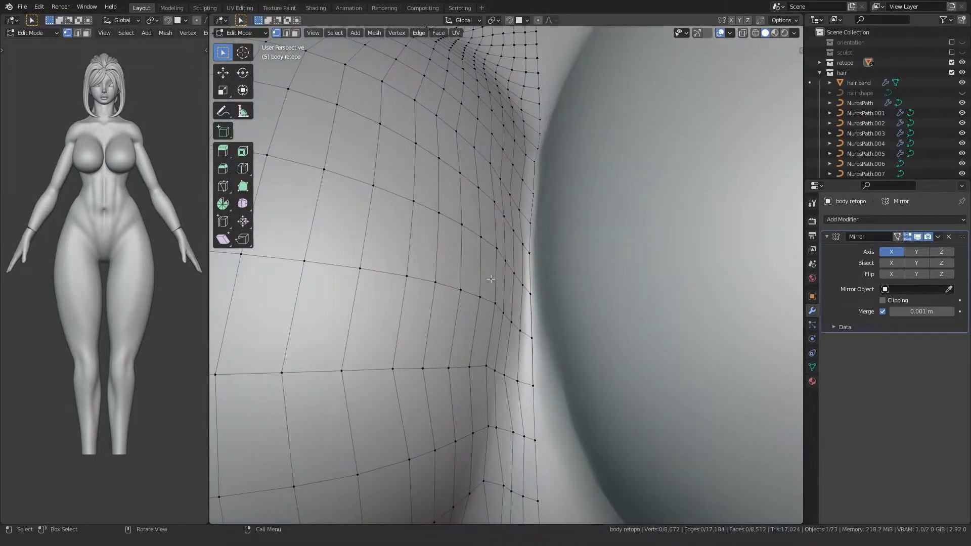
Pull another overlapping rear seam vertex off the centre line along X and delete the stray vertex exposed there.
key(Tab)
key(Tab)
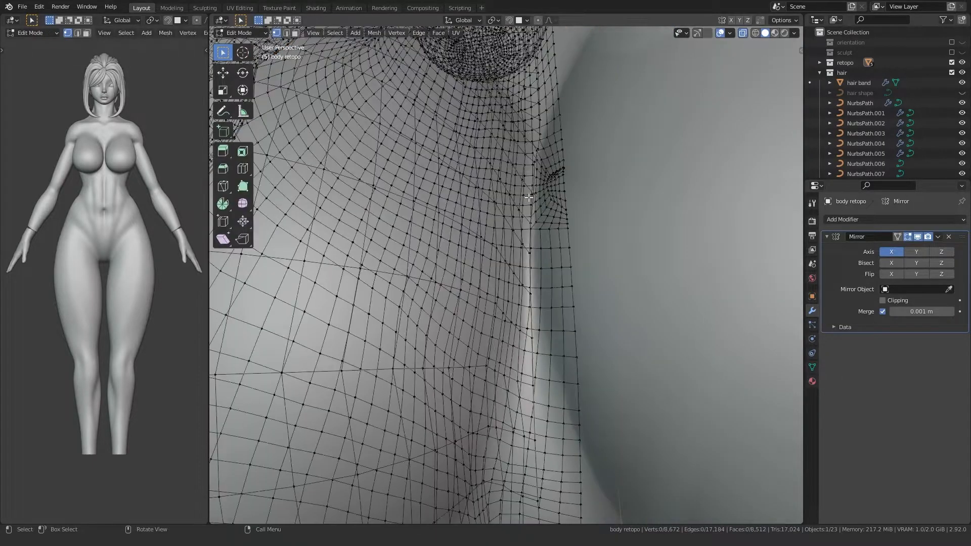
middle_drag(527, 206, 478, 290)
key(g)
click(481, 309)
key(g)
key(x)
click(464, 332)
click(508, 276)
key(x)
click(510, 278)
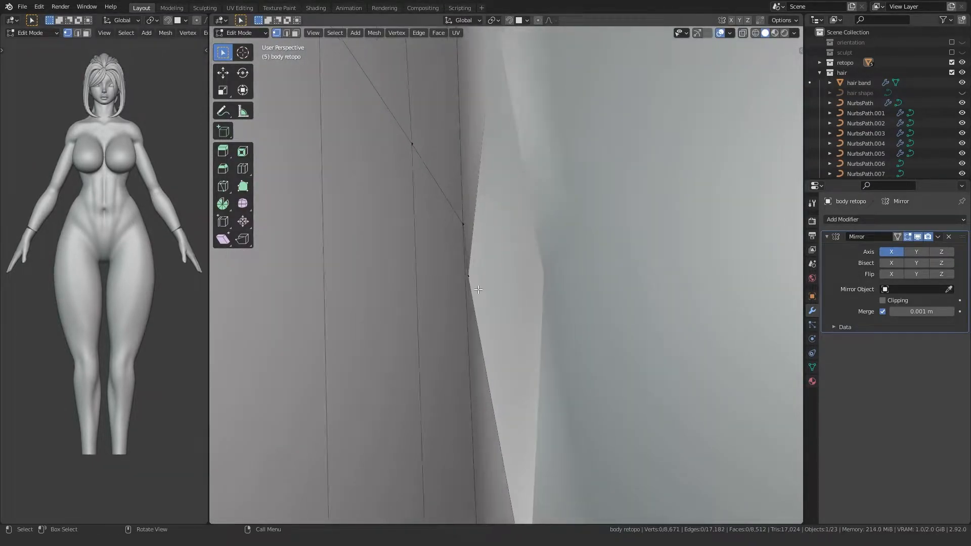
Re-enable mirror clipping, move the displaced seam vertex along X back to the centre, and check the body in object mode.
scroll(478, 290, down, 3)
click(481, 276)
click(883, 301)
key(g)
key(x)
click(511, 284)
middle_drag(512, 284, 574, 273)
scroll(575, 274, down, 3)
key(Tab)
key(alt+z)
scroll(420, 293, down, 5)
middle_drag(420, 293, 450, 311)
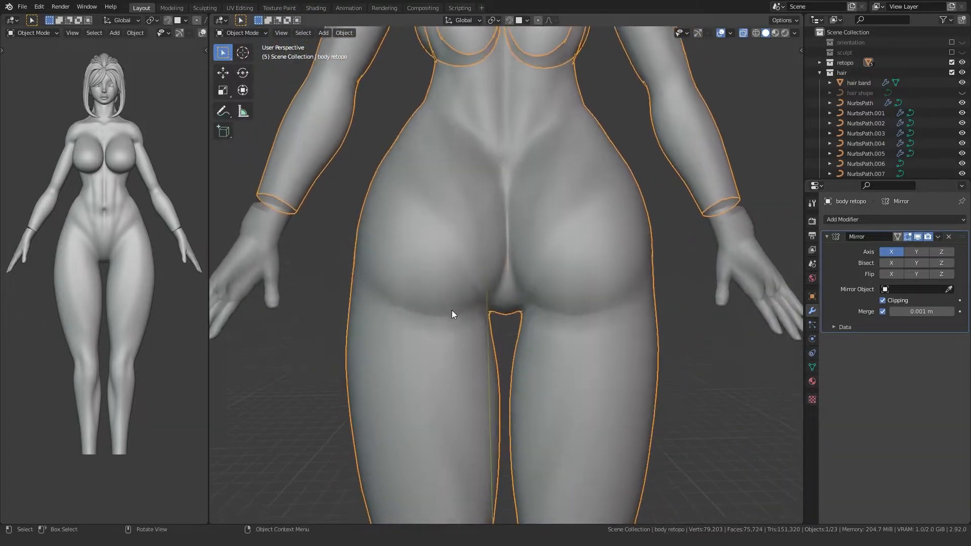
Select the overlapping vertex lower on the rear seam, turn off mirror clipping and pull it away from the centre line.
scroll(475, 283, up, 6)
key(Tab)
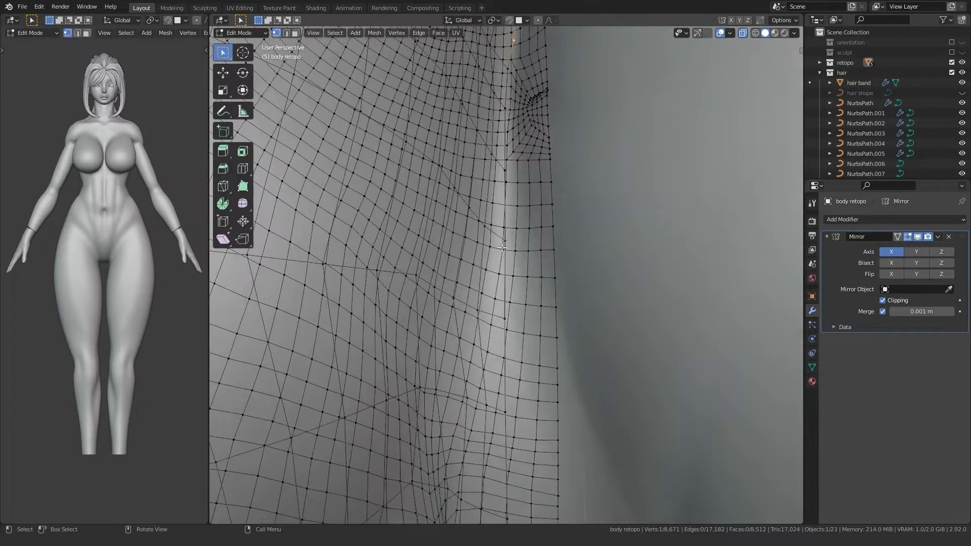
click(500, 243)
middle_drag(500, 244, 498, 222)
click(501, 255)
middle_drag(771, 316, 856, 314)
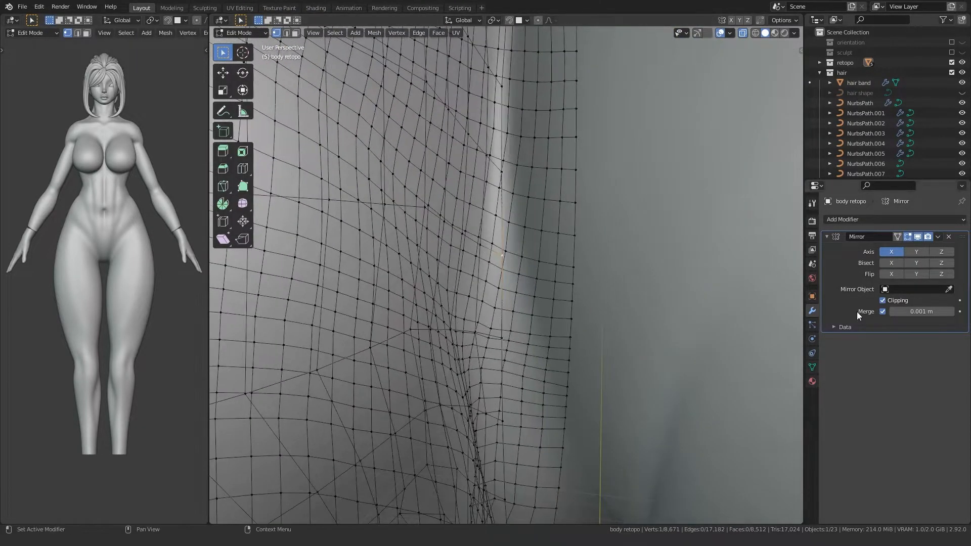
click(883, 301)
key(g)
key(x)
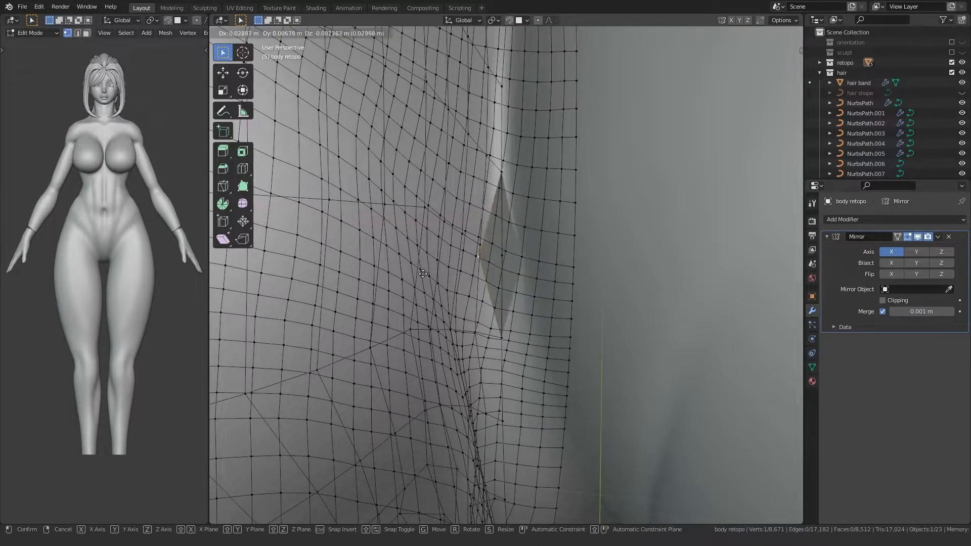
click(428, 273)
Delete the last stray vertex exposed in the lower rear seam gap.
key(alt+z)
click(498, 258)
key(x)
click(499, 258)
Turn mirror clipping on, snap the lower seam vertex back to the centre along X, and inspect the whole body's outline.
click(883, 300)
key(g)
key(x)
click(479, 300)
scroll(478, 302, down, 5)
key(Tab)
scroll(465, 304, down, 6)
key(alt+z)
middle_drag(451, 306, 440, 324)
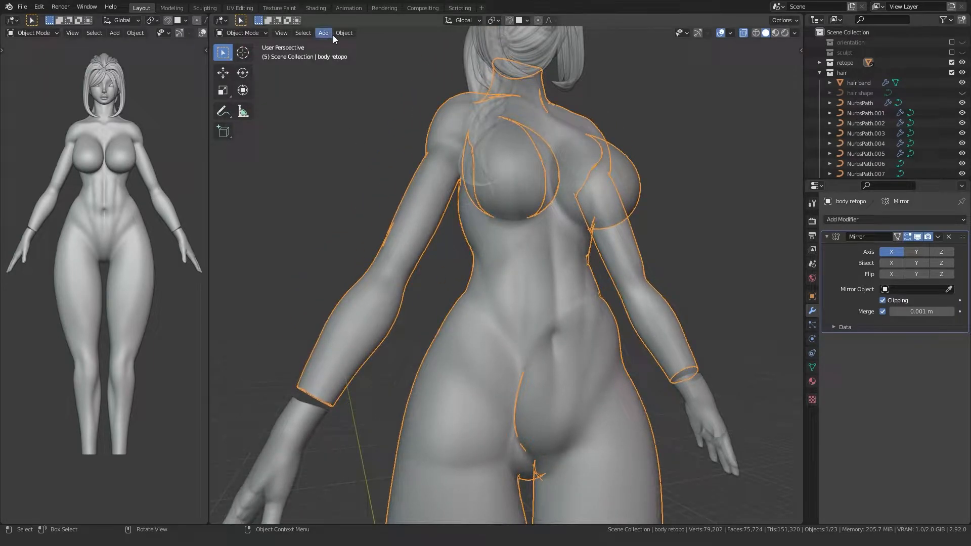
Look through the mesh clean-up commands for the body retopo.
key(Tab)
click(372, 34)
mouse_move(424, 254)
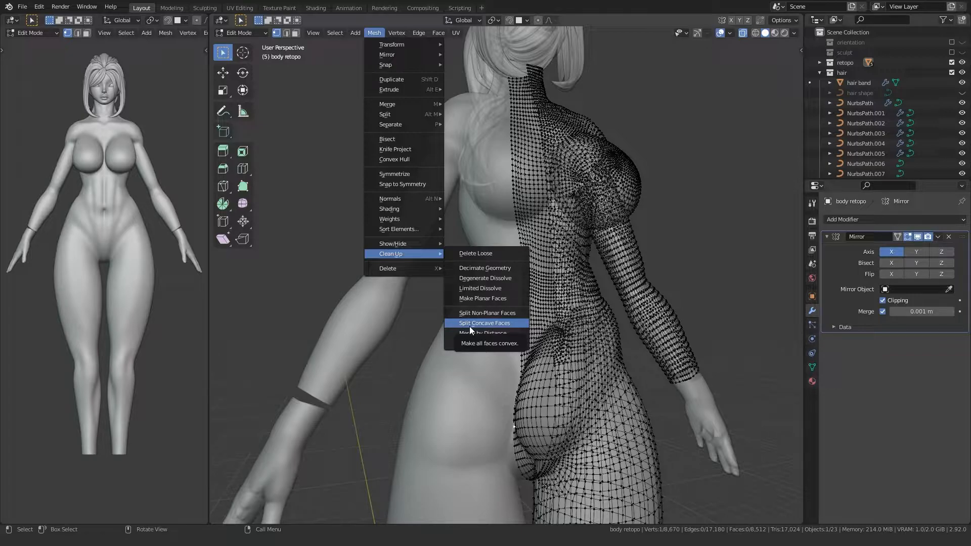
middle_drag(319, 247, 546, 308)
key(Tab)
Examine the mirrored body's back, hips and centre seam in object mode for remaining artefacts.
scroll(492, 288, up, 4)
middle_drag(492, 288, 618, 318)
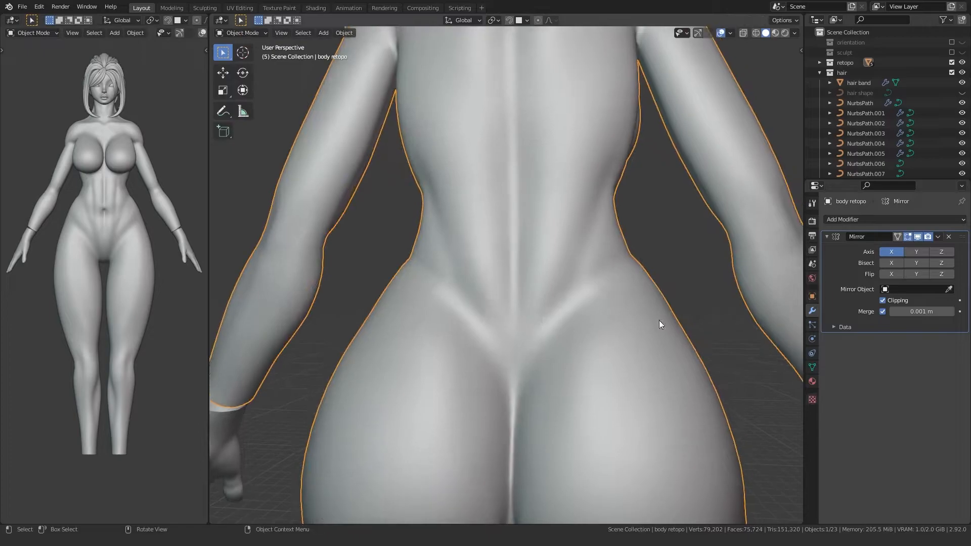
scroll(511, 398, down, 5)
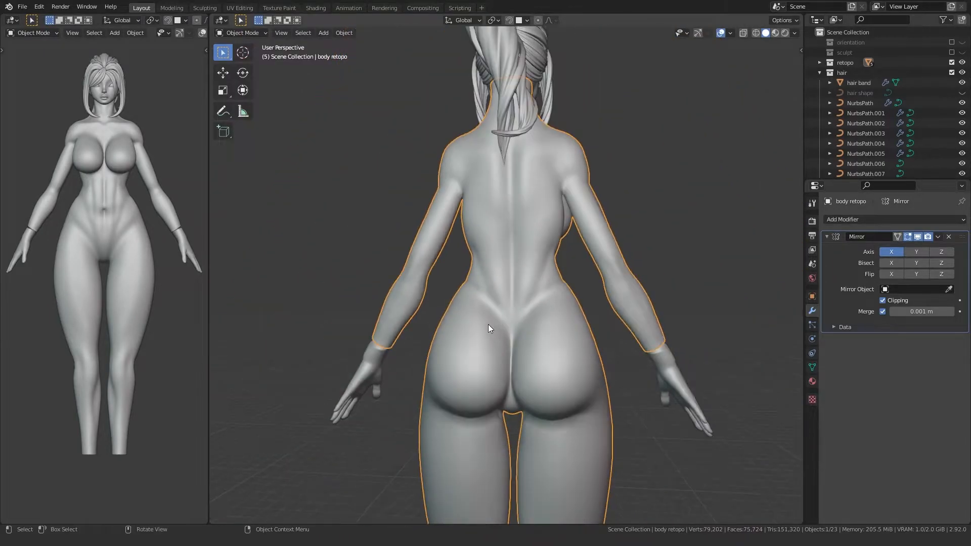
key(alt+z)
middle_drag(487, 321, 499, 313)
mouse_move(466, 393)
shift+middle_down()
mouse_move(447, 272)
mouse_move(323, 312)
mouse_move(496, 303)
mouse_move(436, 329)
mouse_move(481, 302)
mouse_move(463, 350)
shift+middle_up()
scroll(448, 327, up, 4)
scroll(480, 301, up, 5)
scroll(462, 350, down, 6)
mouse_move(466, 291)
shift+middle_down()
mouse_move(493, 353)
mouse_move(371, 367)
mouse_move(422, 387)
mouse_move(460, 334)
mouse_move(441, 420)
mouse_move(505, 326)
mouse_move(472, 292)
shift+middle_up()
Deselect everything and save the file.
scroll(441, 422, down, 5)
click(373, 275)
key(ctrl+s)
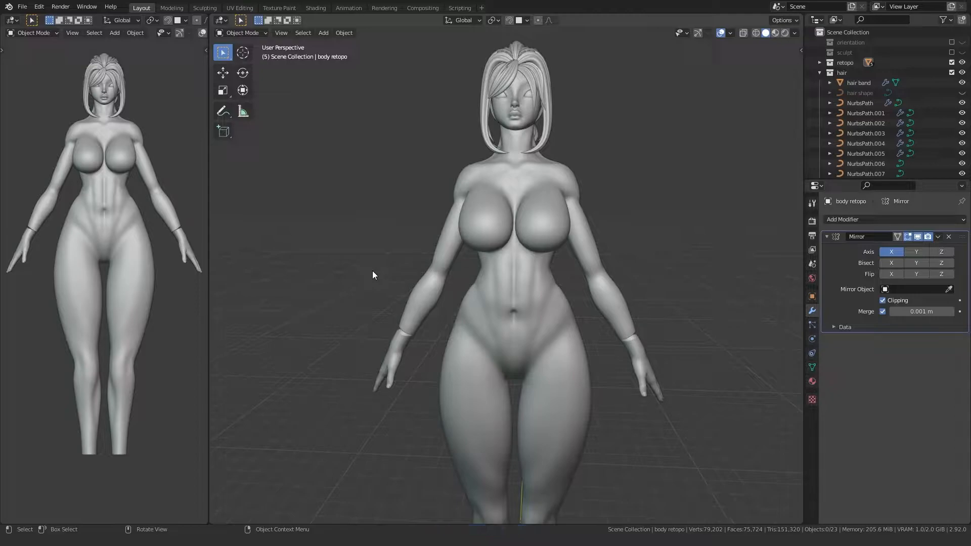
Select the open edge loop at the end of the body mesh's forearm to check its vertex count.
scroll(530, 332, up, 6)
key(Tab)
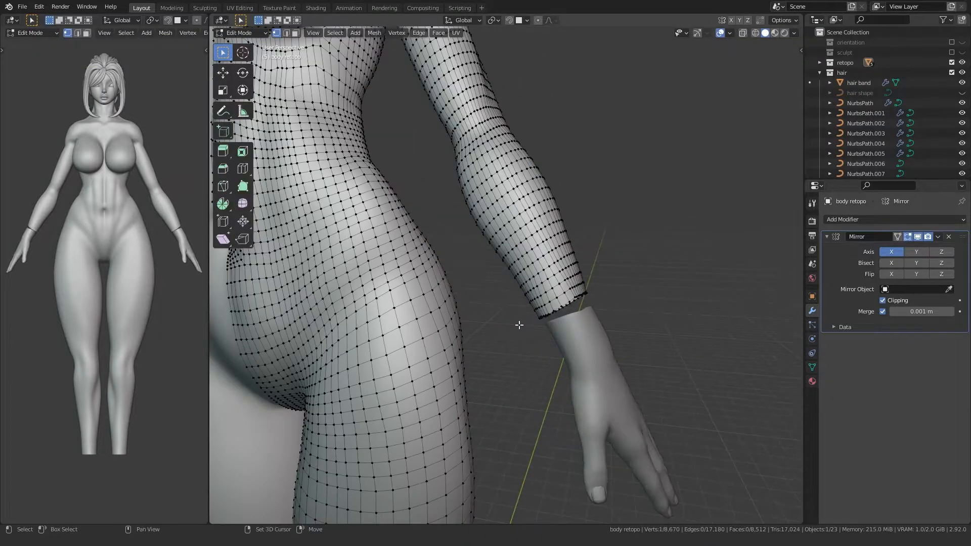
scroll(525, 321, up, 3)
alt+click(555, 300)
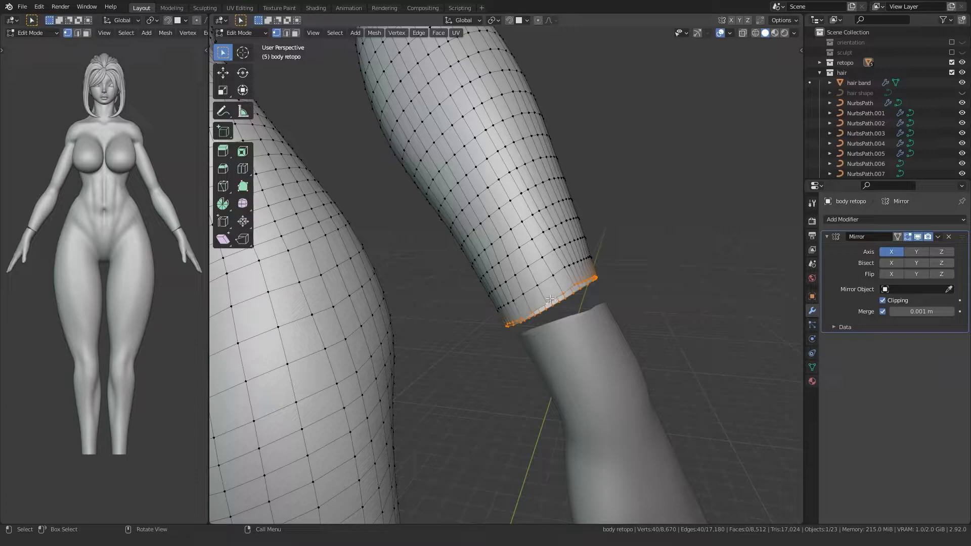
key(KP_Decimal)
scroll(549, 299, down, 5)
middle_drag(550, 299, 493, 319)
Select the hand object's open wrist edge loop to compare its vertex count with the forearm's.
key(Tab)
click(476, 326)
key(Tab)
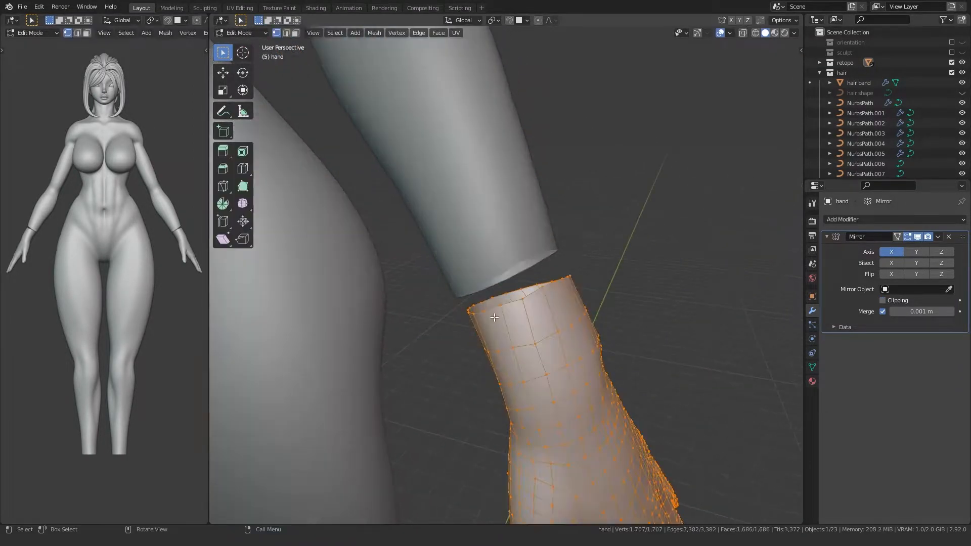
alt+click(510, 302)
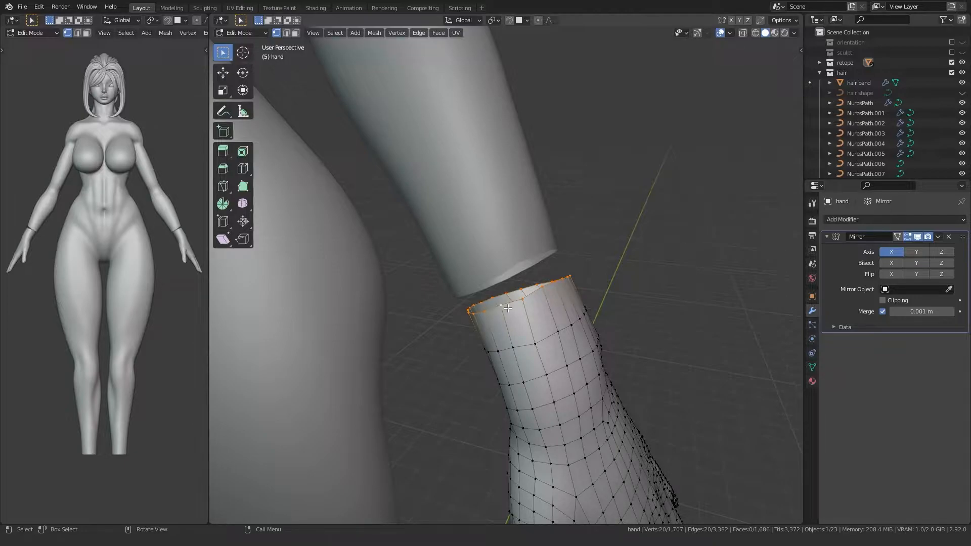
key(Tab)
Add a level 1 Subdivision modifier to the hand and apply it.
scroll(508, 308, down, 4)
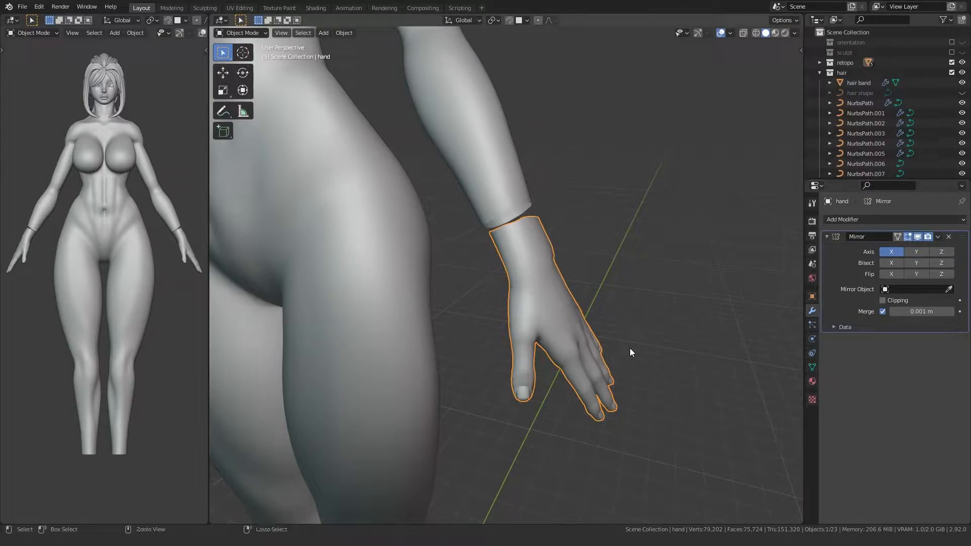
key(ctrl+1)
scroll(510, 321, up, 5)
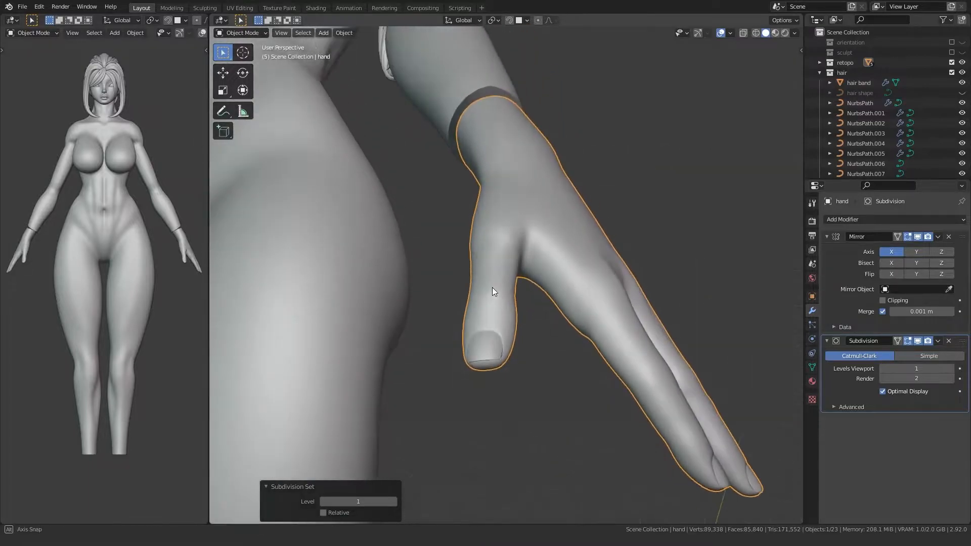
click(938, 341)
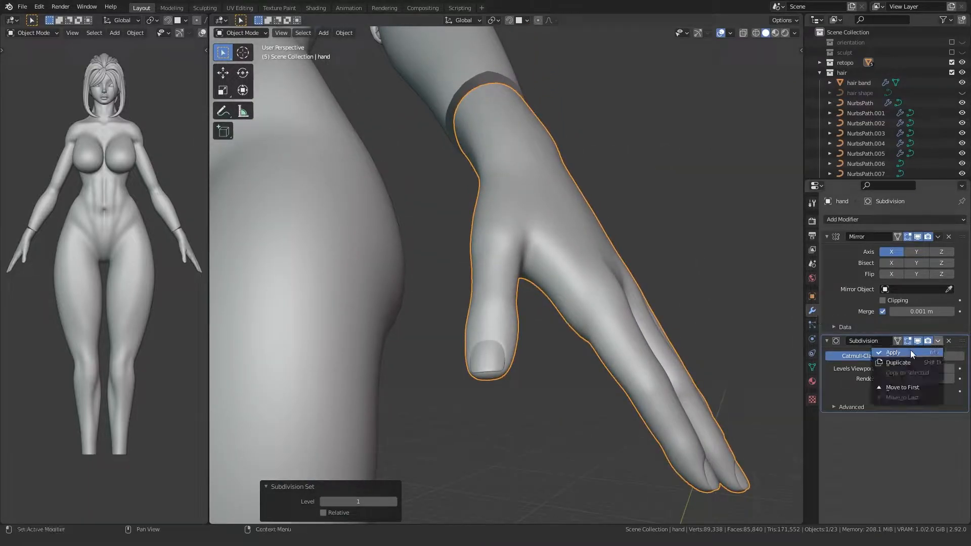
click(910, 354)
Inspect the subdivided hand's topology and wrist edge loop in edit mode.
key(Tab)
middle_drag(484, 250, 478, 316)
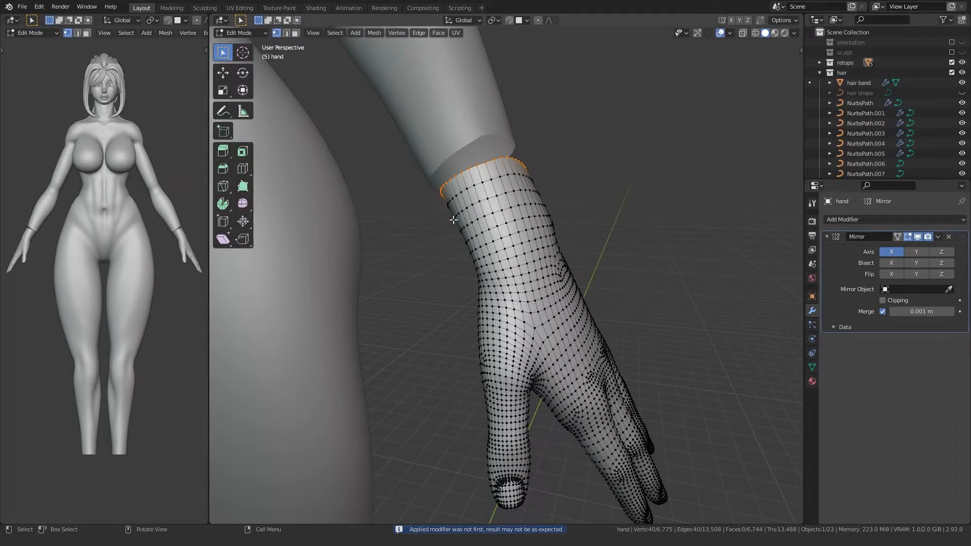
shift+middle_drag(462, 212, 480, 256)
scroll(480, 256, down, 1)
middle_drag(526, 232, 490, 209)
Join the hand into the body retopo object, and show the retopo collection's contents with the hair collection collapsed.
key(Tab)
click(489, 209)
click(524, 286)
scroll(524, 287, up, 2)
mouse_move(524, 286)
middle_down()
mouse_move(578, 281)
mouse_move(527, 279)
middle_up()
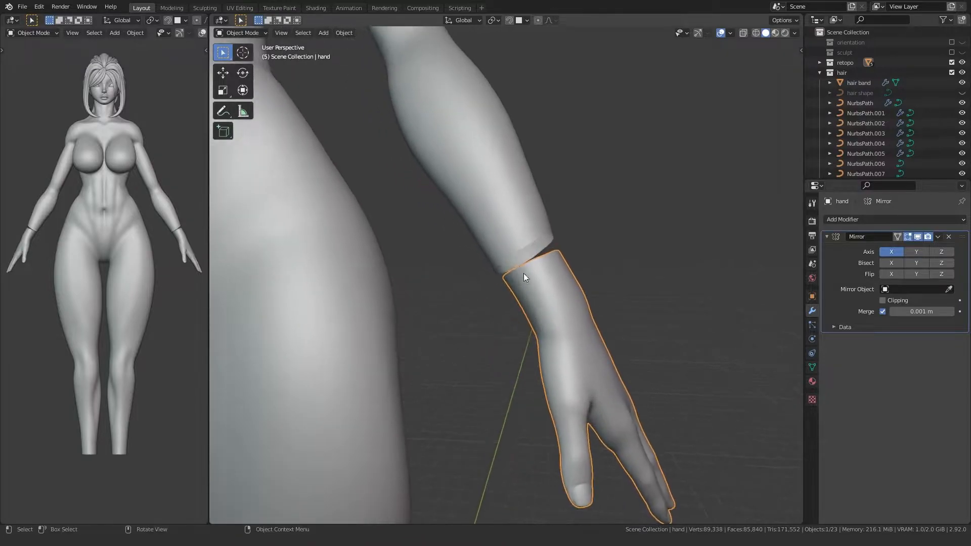
shift+click(491, 197)
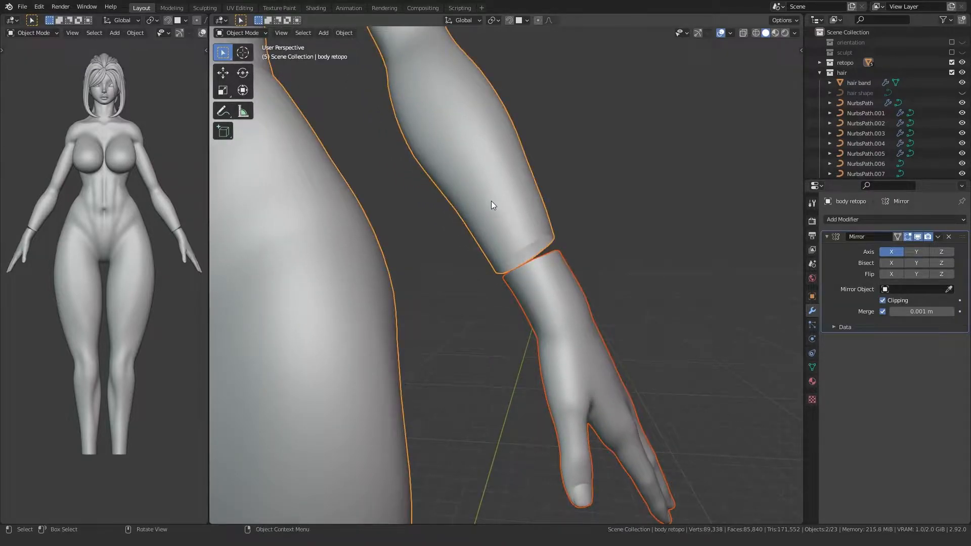
click(820, 73)
click(820, 63)
key(ctrl+j)
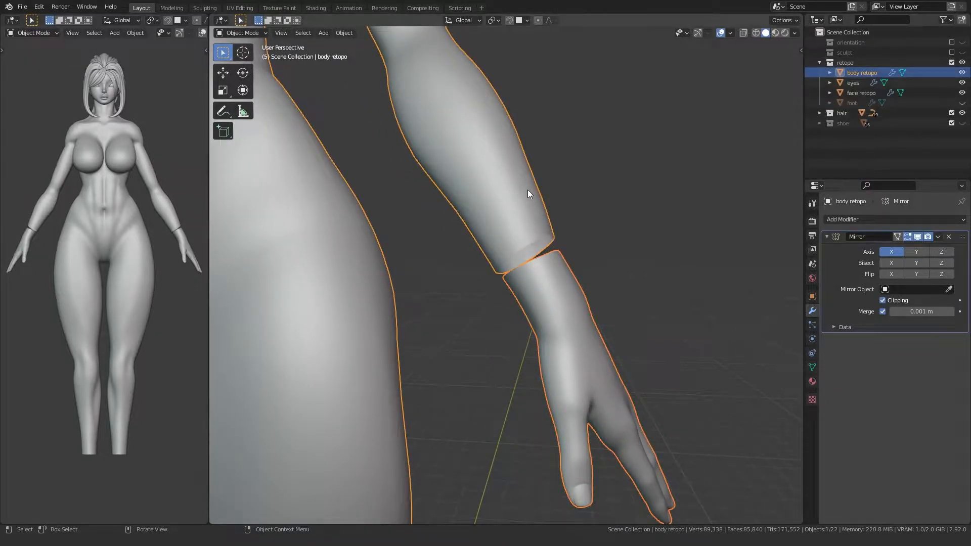
Bridge the forearm's open wrist edge loop to the hand's edge loop in the body retopo mesh.
key(Tab)
middle_drag(514, 204, 449, 318)
click(607, 211)
key(2)
middle_drag(480, 253, 543, 284)
scroll(515, 277, up, 4)
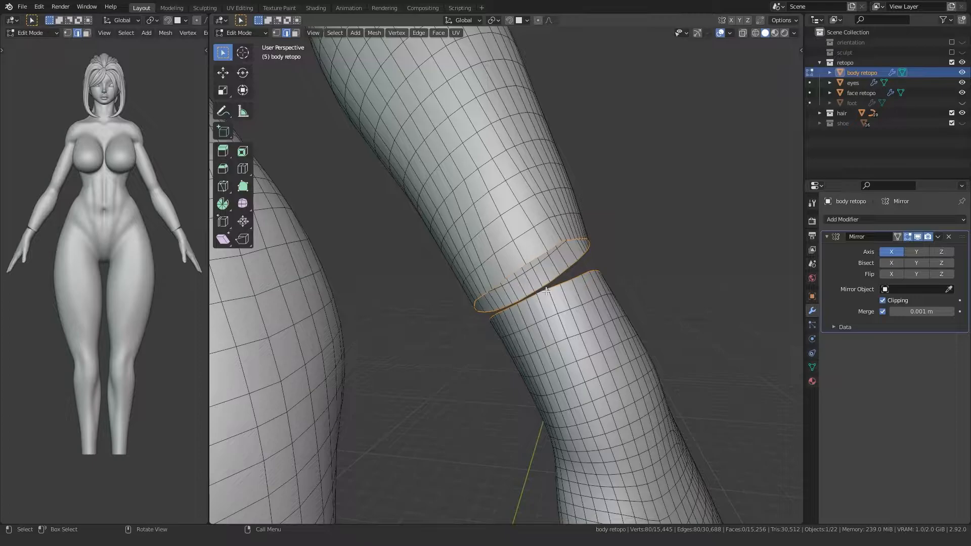
right_click(546, 292)
mouse_move(527, 221)
click(580, 223)
middle_drag(523, 305, 559, 231)
scroll(492, 256, down, 4)
key(alt+z)
key(alt+z)
middle_drag(492, 255, 478, 251)
key(Tab)
key(Tab)
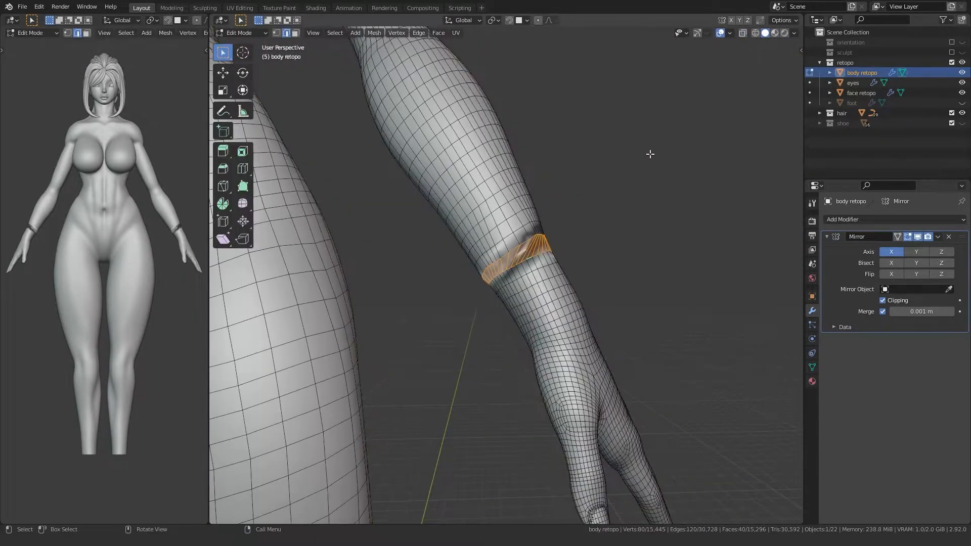
Check the wrist with the Face Orientation overlay and flip the normals of the bridged band of faces.
click(795, 34)
click(731, 34)
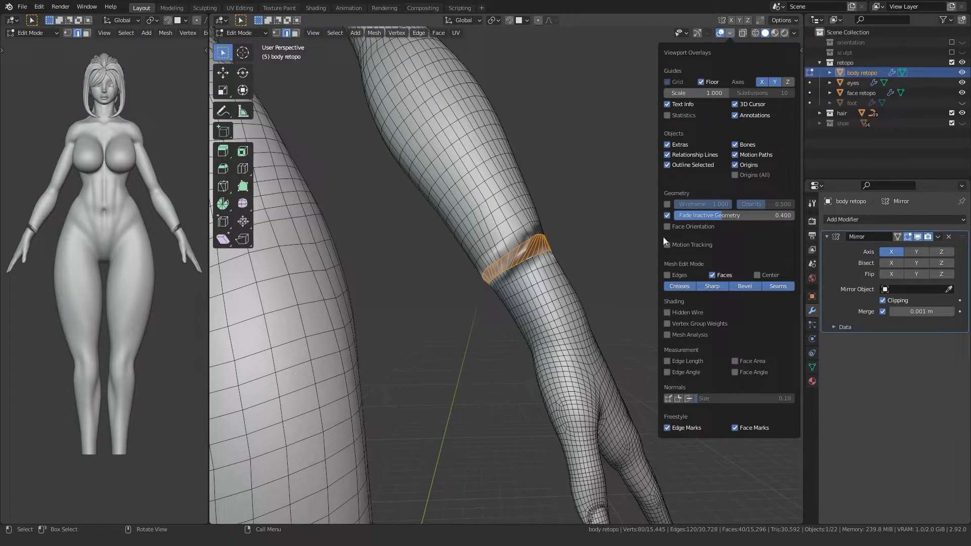
click(667, 227)
middle_drag(501, 285, 601, 229)
scroll(500, 285, up, 2)
key(alt+n)
click(514, 272)
click(731, 33)
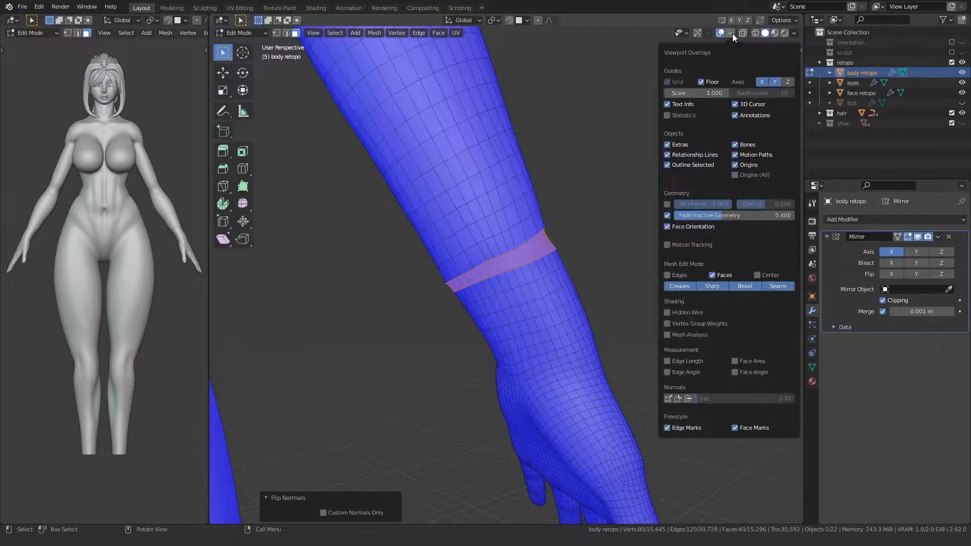
click(666, 227)
Switch the body retopo to Sculpt Mode with a 111 px Slide Relax brush and show the wireframe overlay.
key(ctrl+Tab)
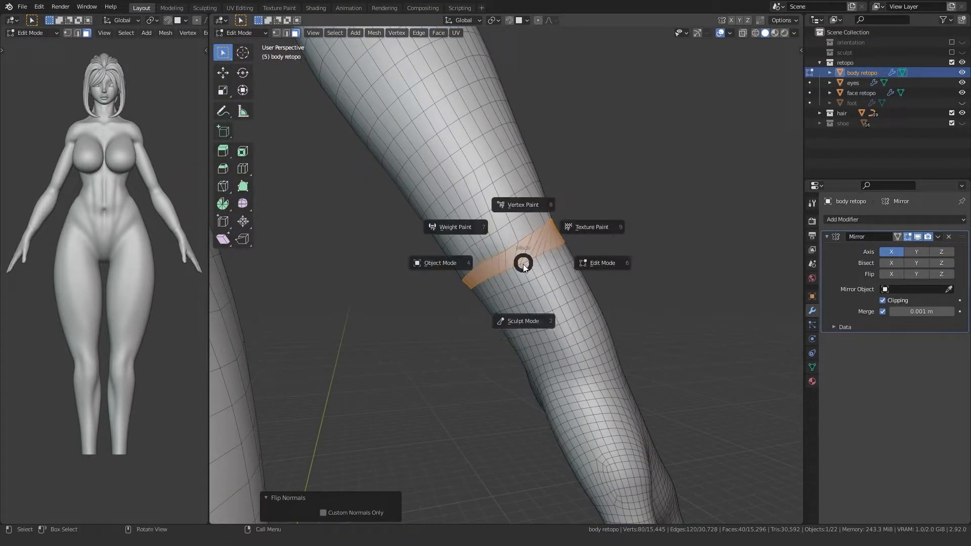
click(524, 321)
key(f)
click(473, 264)
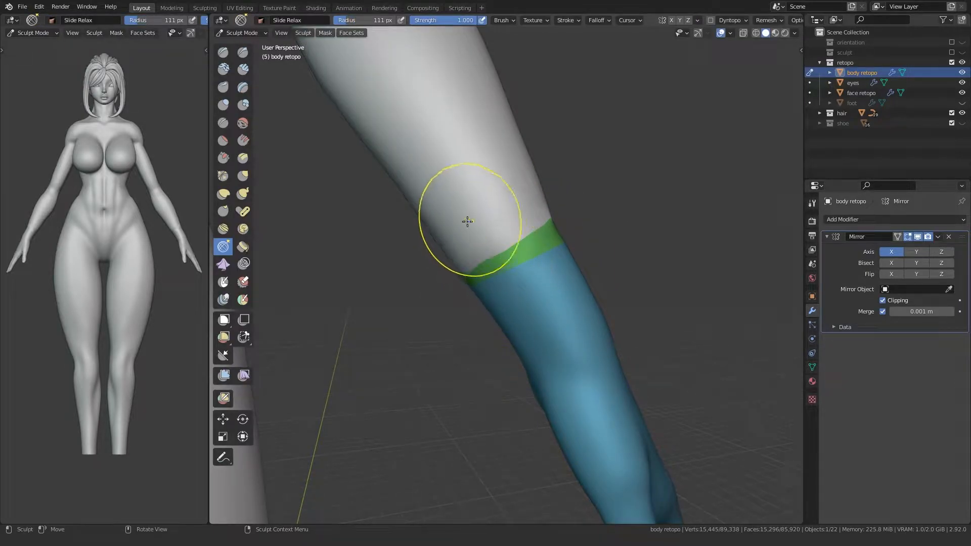
click(729, 33)
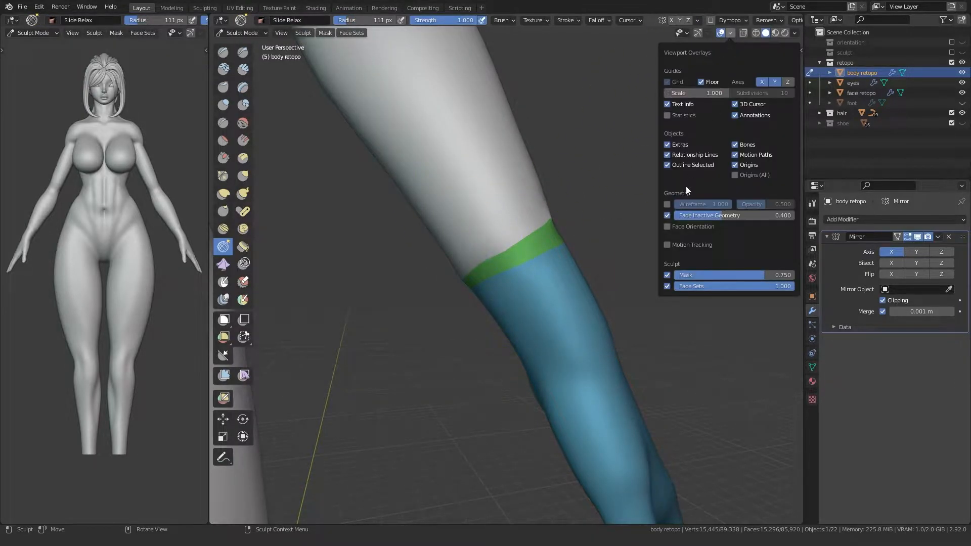
click(669, 205)
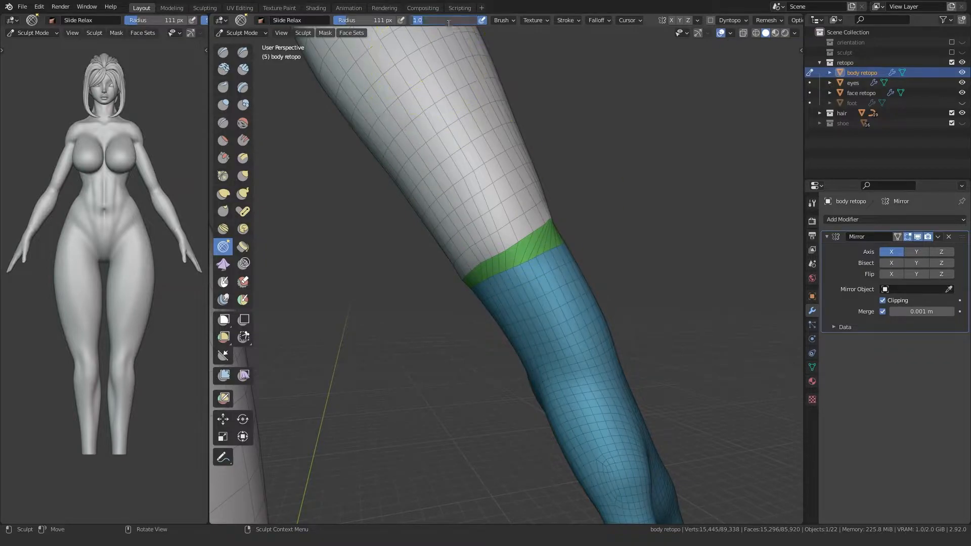
Relax the topology all around the bridged wrist band using Slide Relax at strength 0.400 and a 173 px radius.
shift+drag(493, 253, 550, 241)
middle_drag(550, 242, 509, 244)
key(f)
mouse_move(590, 215)
shift+mouse_down()
mouse_move(579, 230)
mouse_move(531, 228)
mouse_move(562, 231)
shift+mouse_up()
click(601, 243)
middle_drag(572, 232, 481, 237)
mouse_move(587, 251)
middle_down()
mouse_move(370, 236)
mouse_move(377, 240)
middle_up()
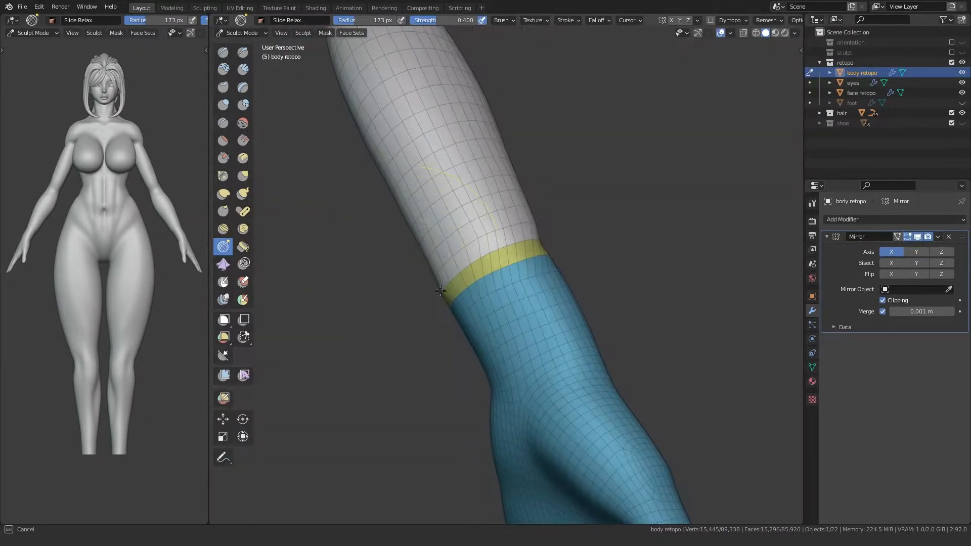
middle_drag(454, 286, 433, 290)
drag(552, 228, 550, 244)
middle_drag(550, 246, 486, 248)
mouse_move(485, 248)
mouse_down()
mouse_move(501, 221)
mouse_move(489, 253)
mouse_up()
Reduce the Slide Relax radius to 143 px and relax the wrist edge loops as seen from the front.
scroll(489, 255, down, 7)
mouse_move(490, 255)
middle_down()
mouse_move(637, 260)
mouse_move(538, 256)
middle_up()
scroll(529, 259, up, 4)
key(f)
click(457, 271)
middle_drag(457, 271, 478, 273)
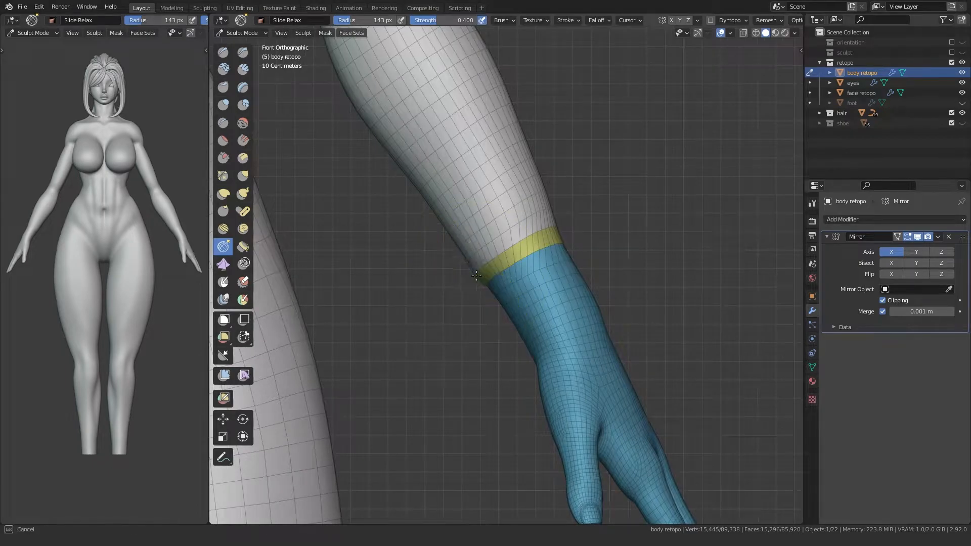
Nudge the outline of the wrist band with the Grab brush at an 84 px radius.
key(g)
click(470, 274)
middle_drag(477, 274, 399, 150)
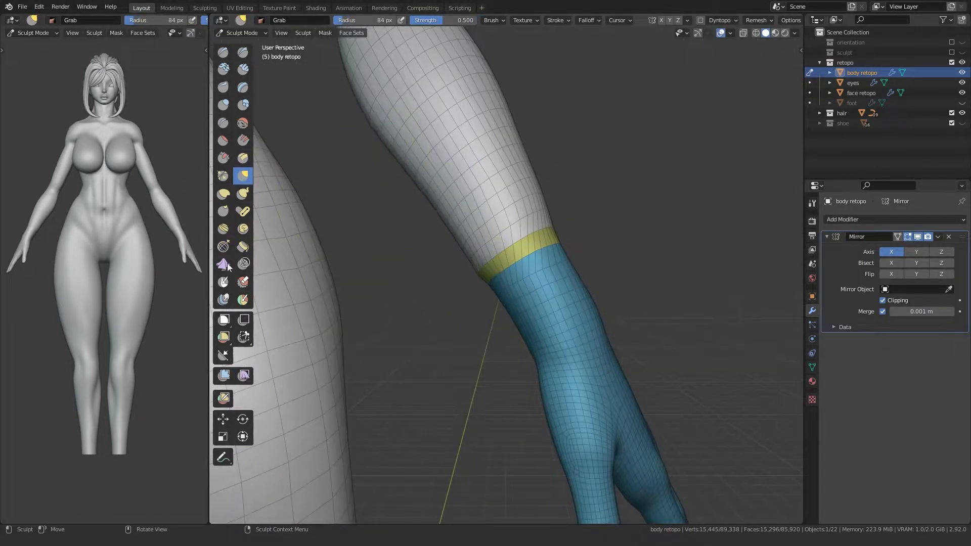
Smooth the surface around the wrist band with the Smooth brush at strength 0.160.
click(223, 247)
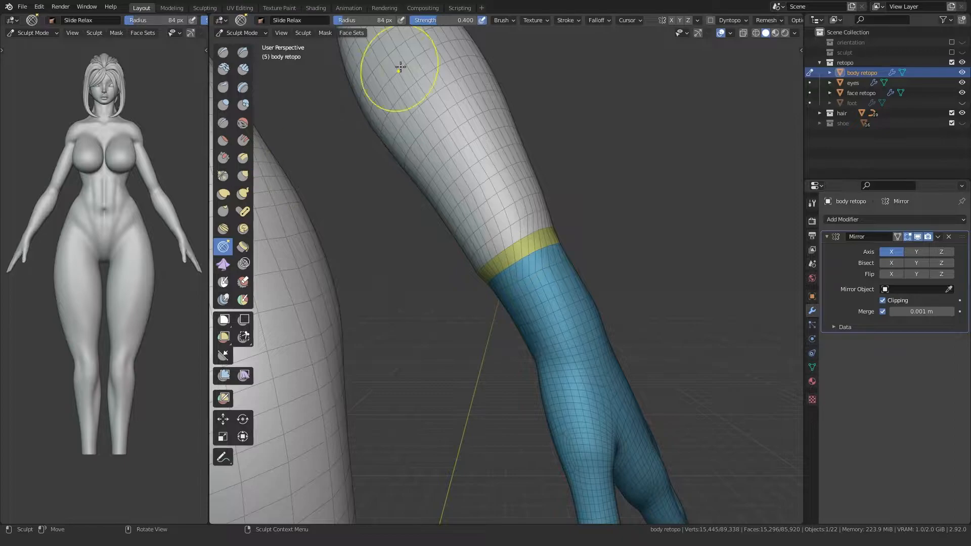
click(245, 121)
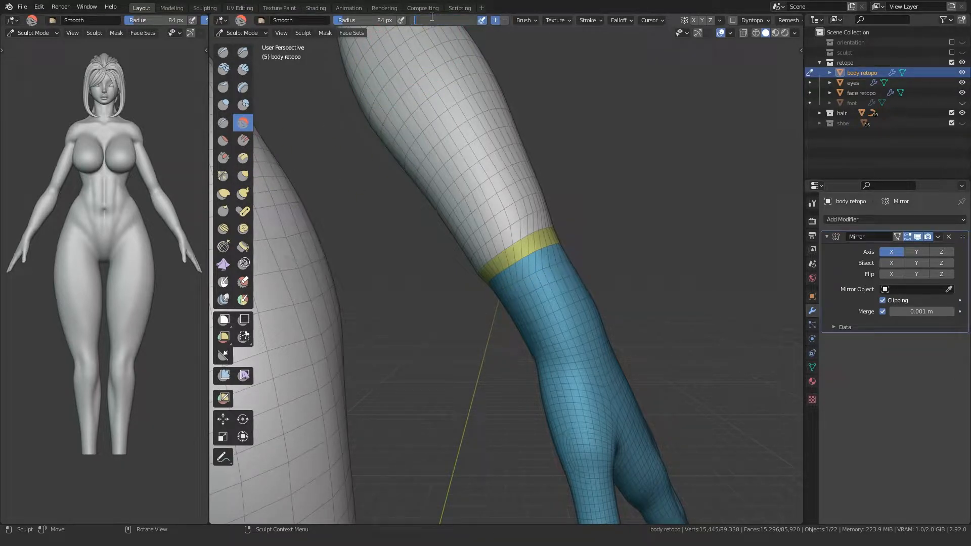
mouse_move(454, 276)
middle_down()
mouse_move(485, 268)
mouse_move(471, 269)
middle_up()
middle_drag(536, 236, 549, 208)
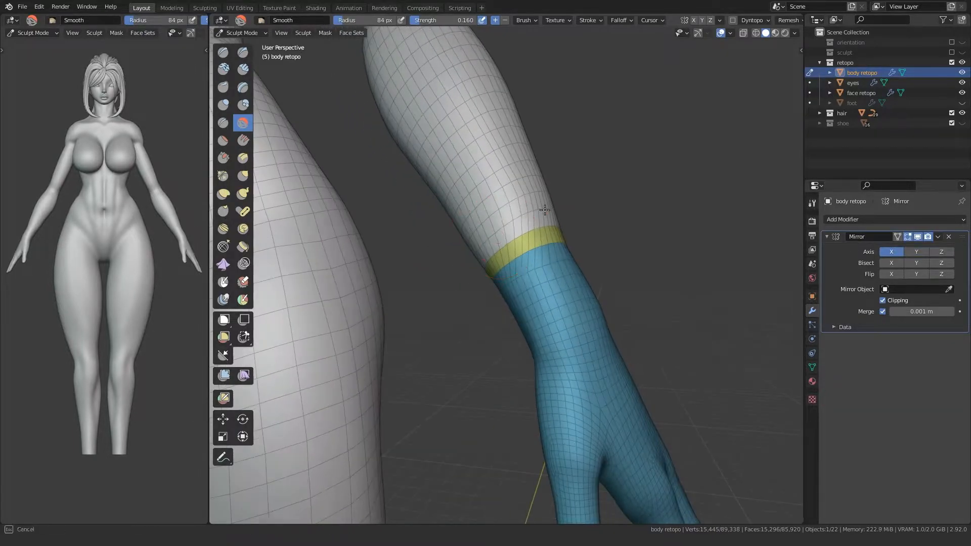
middle_drag(519, 241, 489, 269)
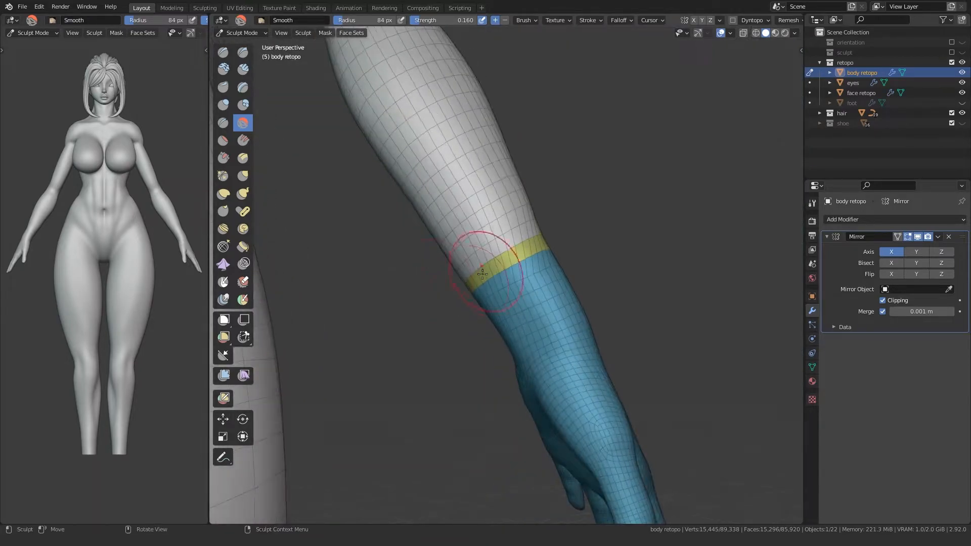
middle_drag(539, 232, 536, 266)
drag(536, 266, 517, 254)
middle_drag(517, 255, 612, 233)
Enlarge the Smooth brush to 130 px and smooth the forearm-to-hand transition further at strength 0.500.
key(f)
click(529, 210)
mouse_move(529, 210)
middle_down()
mouse_move(636, 202)
mouse_move(449, 278)
middle_up()
mouse_move(522, 223)
middle_down()
mouse_move(414, 71)
mouse_move(493, 238)
middle_up()
middle_drag(507, 204, 653, 125)
scroll(489, 194, down, 7)
Return to Object Mode, deselect the body and turn off the wireframe overlay.
key(ctrl+Tab)
click(652, 132)
click(656, 111)
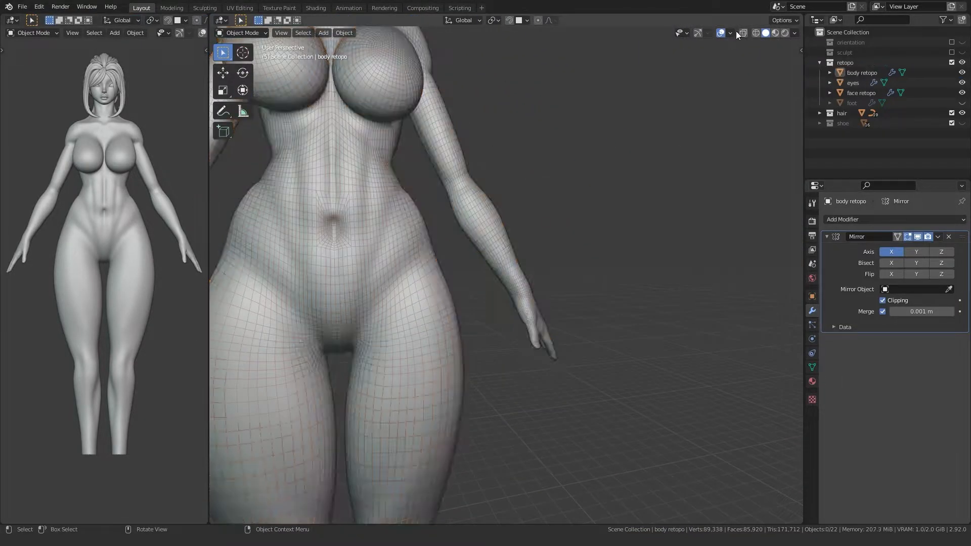
click(732, 33)
click(668, 205)
Examine the shaded wrist transition between forearm and hand in Object Mode and Sculpt Mode.
mouse_move(521, 253)
middle_down()
mouse_move(403, 275)
mouse_move(410, 250)
mouse_move(581, 272)
mouse_move(654, 162)
mouse_move(484, 238)
mouse_move(490, 217)
mouse_move(466, 289)
mouse_move(310, 210)
mouse_move(496, 267)
mouse_move(475, 285)
mouse_move(581, 278)
mouse_move(546, 287)
mouse_move(618, 219)
middle_up()
scroll(411, 250, up, 5)
scroll(452, 264, up, 4)
scroll(452, 264, down, 4)
scroll(496, 267, up, 4)
scroll(475, 280, down, 3)
key(ctrl+Tab)
click(633, 251)
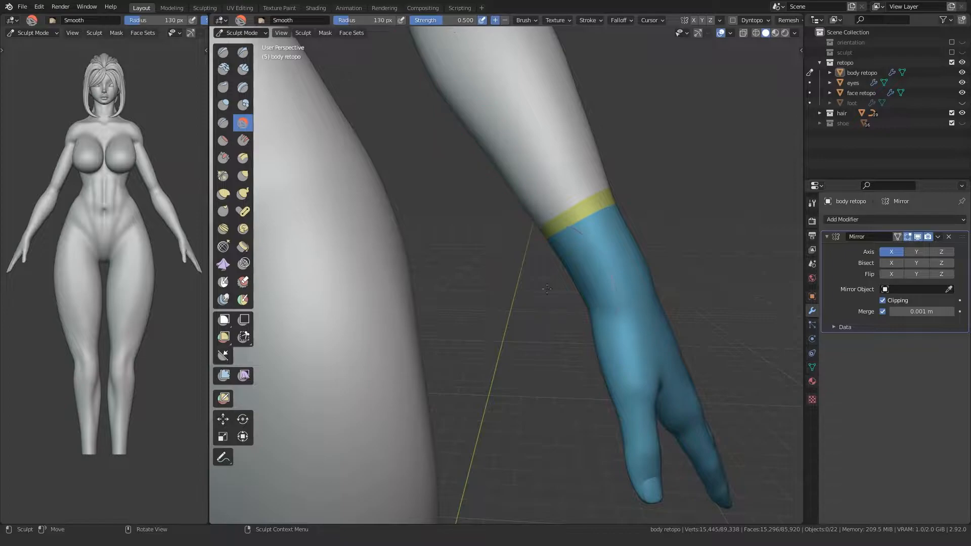
key(ctrl+Tab)
click(496, 284)
scroll(495, 291, down, 4)
shift+middle_drag(493, 302, 515, 322)
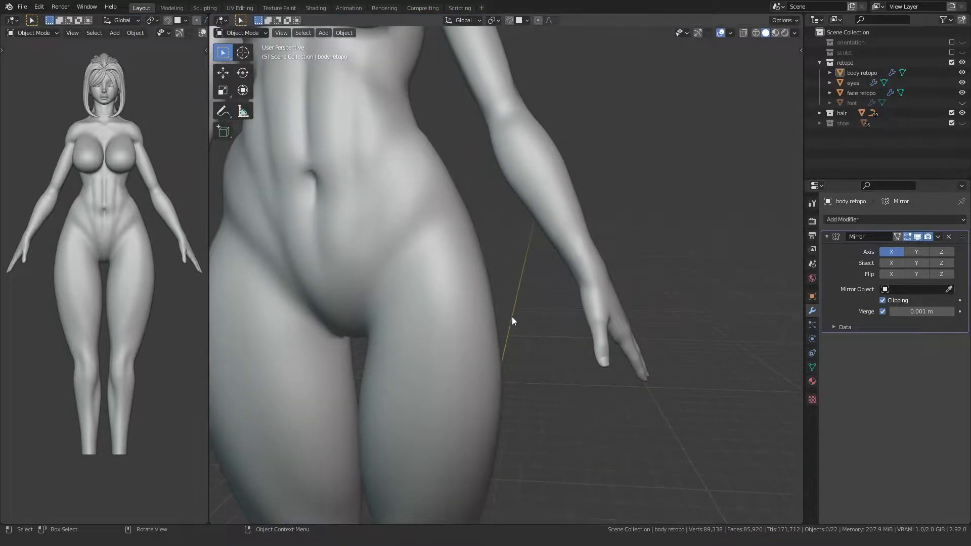
Look at the Ambient Occlusion settings in the scene's render properties.
click(813, 221)
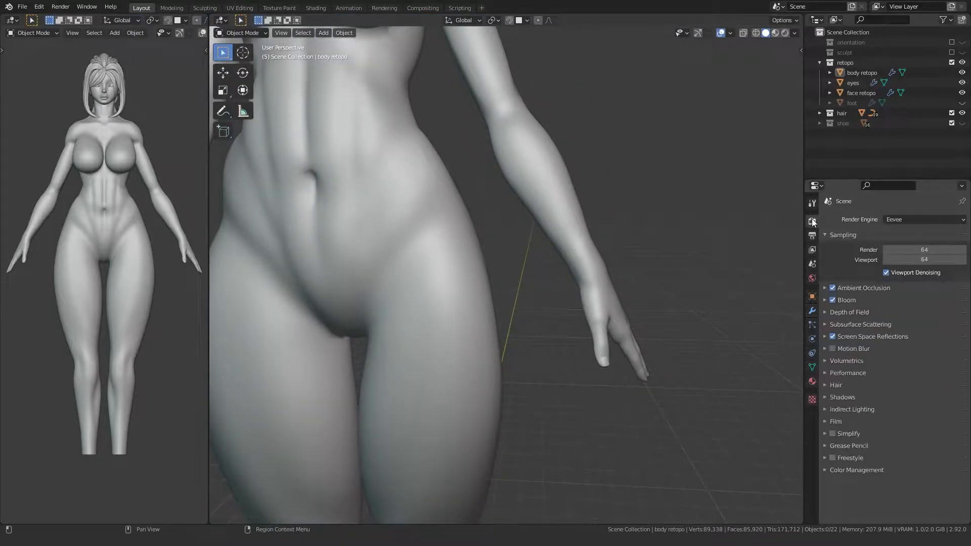
click(825, 288)
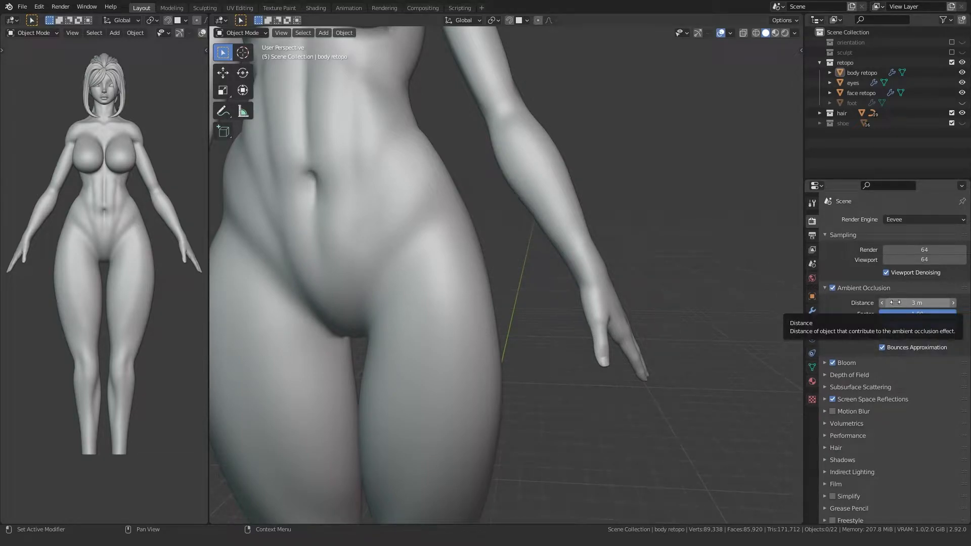
click(824, 285)
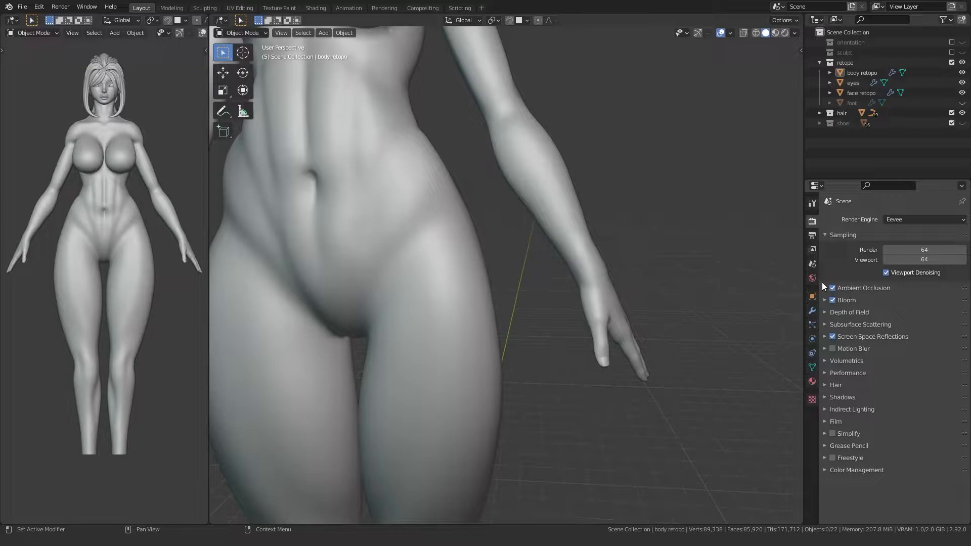
Review the whole character, ending in the front view, and save the file.
scroll(548, 337, down, 5)
middle_drag(548, 336, 529, 344)
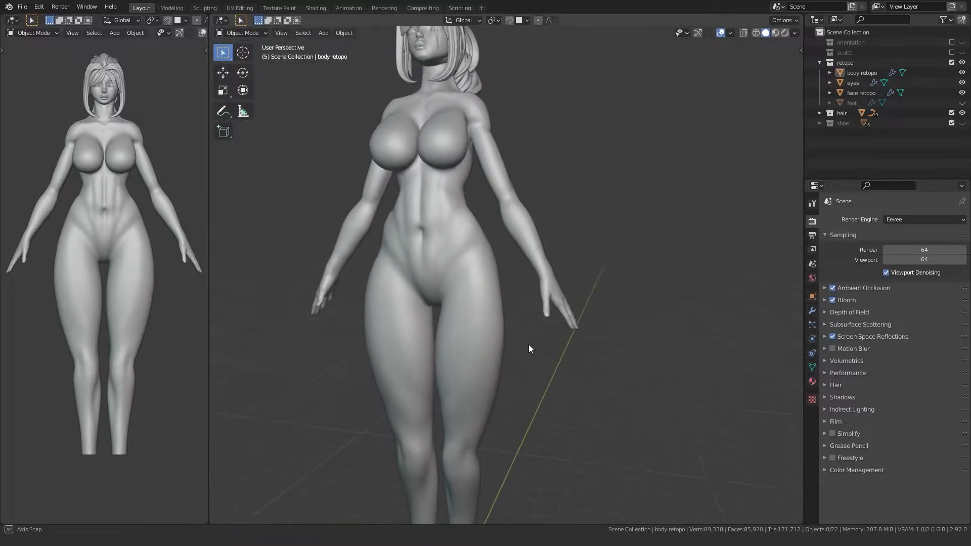
middle_drag(736, 309, 471, 341)
scroll(499, 386, down, 4)
key(KP_1)
key(ctrl+s)
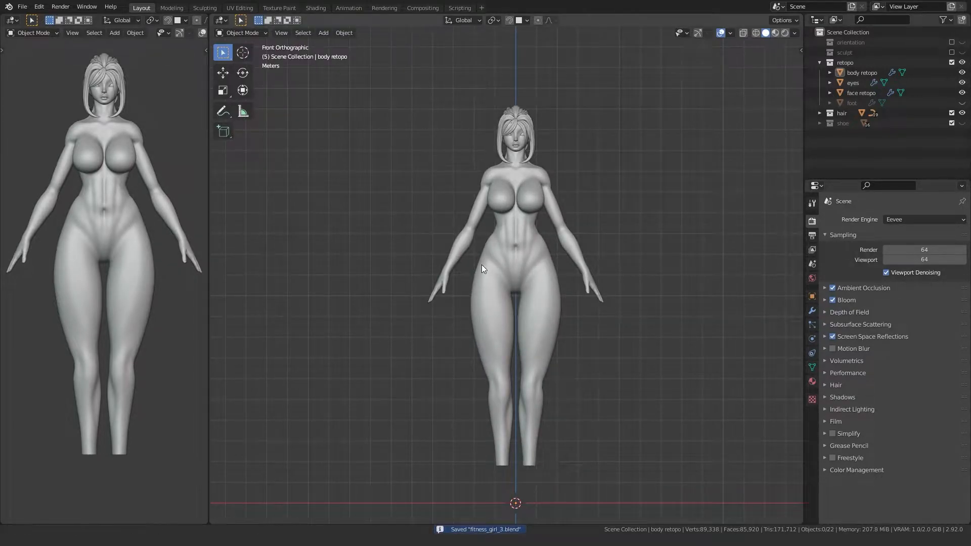
Select the face retopo, hide the hair, and exclude the hair and shoe collections from the view layer.
scroll(481, 266, up, 5)
middle_drag(491, 371, 456, 359)
scroll(456, 359, up, 4)
shift+middle_drag(521, 279, 511, 348)
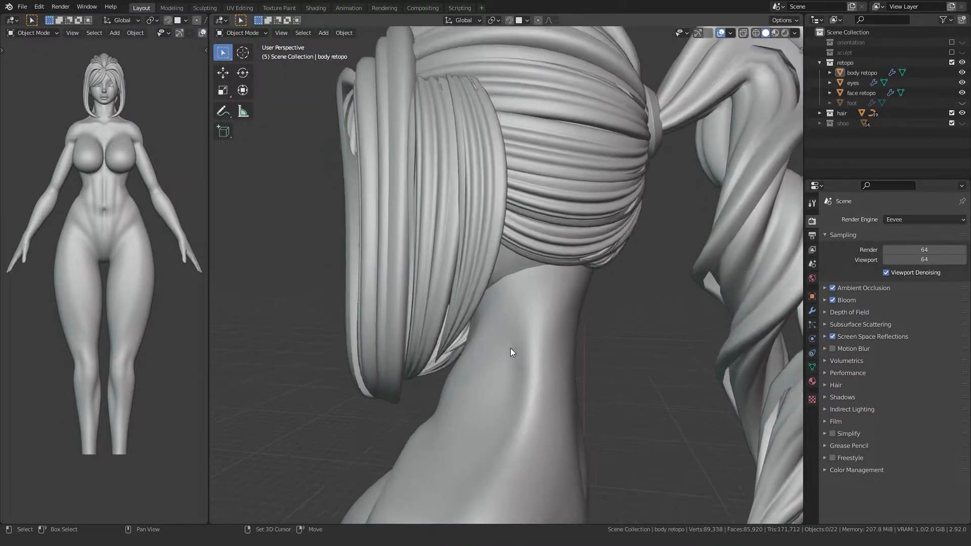
click(507, 259)
click(962, 113)
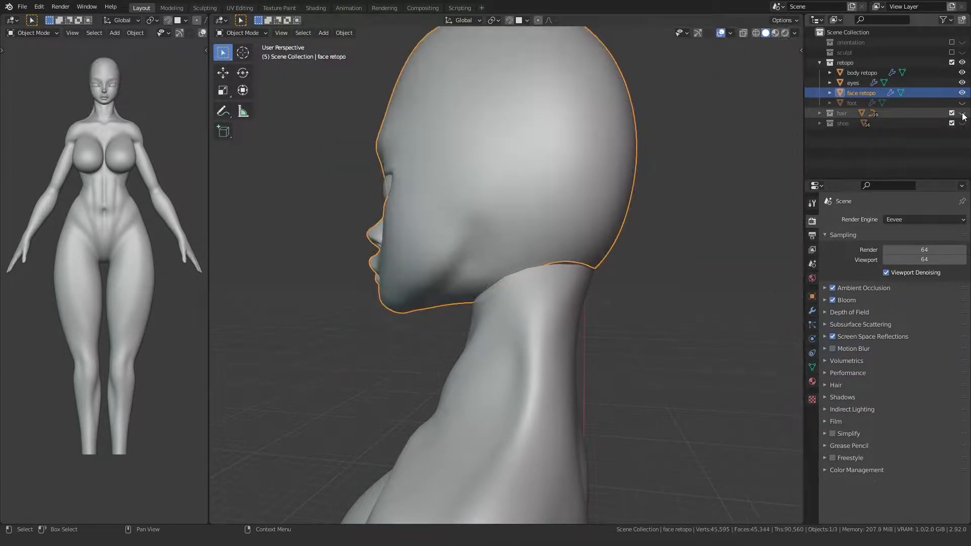
drag(952, 113, 950, 123)
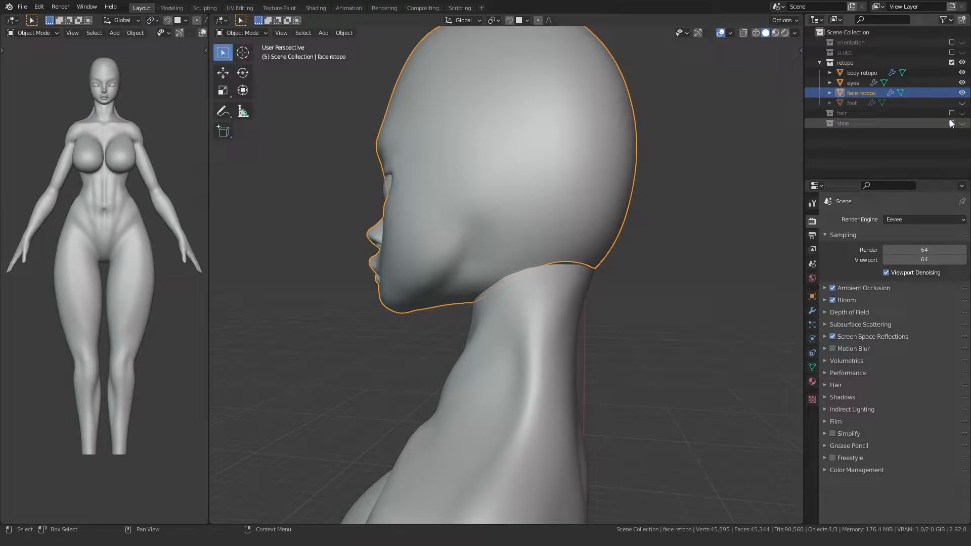
Examine the face retopo's topology around the eye, nose and mouth in Edit Mode.
middle_drag(501, 269, 627, 301)
scroll(532, 261, up, 2)
key(Tab)
key(KP_Decimal)
scroll(509, 258, down, 6)
ctrl+click(549, 305)
key(alt+z)
key(g)
key(y)
key(Escape)
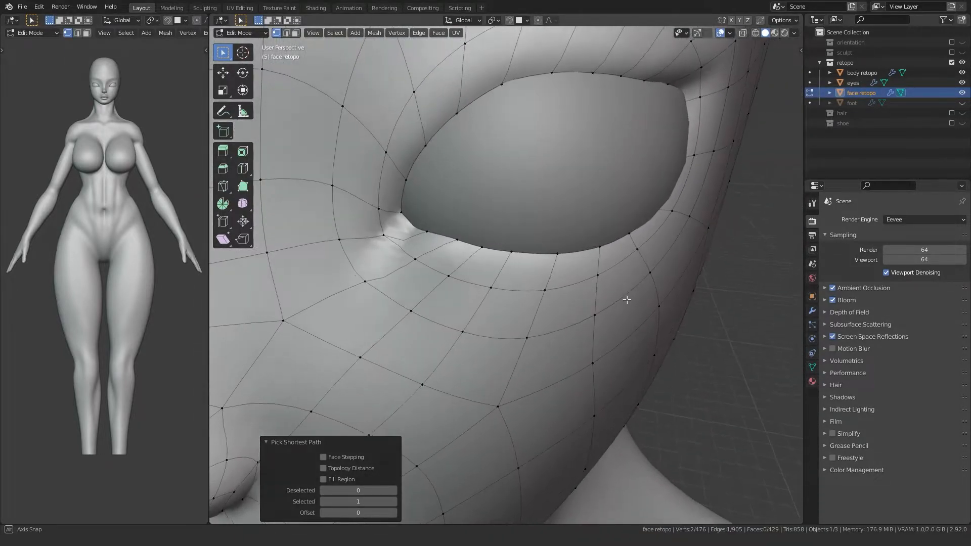
scroll(626, 301, down, 8)
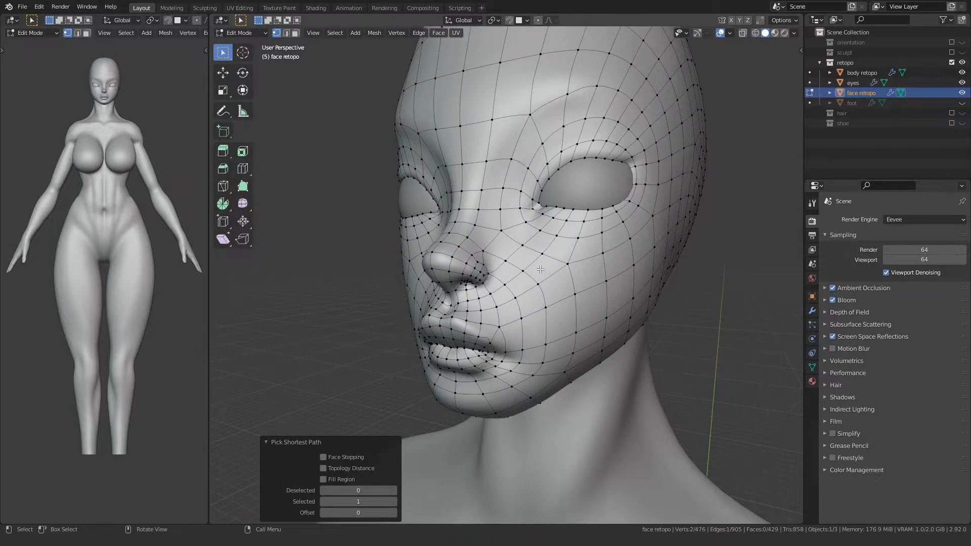
Inspect the shaded head and neck in Object Mode with nothing selected.
key(Tab)
key(alt+a)
middle_drag(416, 281, 427, 319)
scroll(554, 315, down, 5)
scroll(445, 303, up, 4)
scroll(524, 275, down, 3)
middle_drag(524, 276, 480, 292)
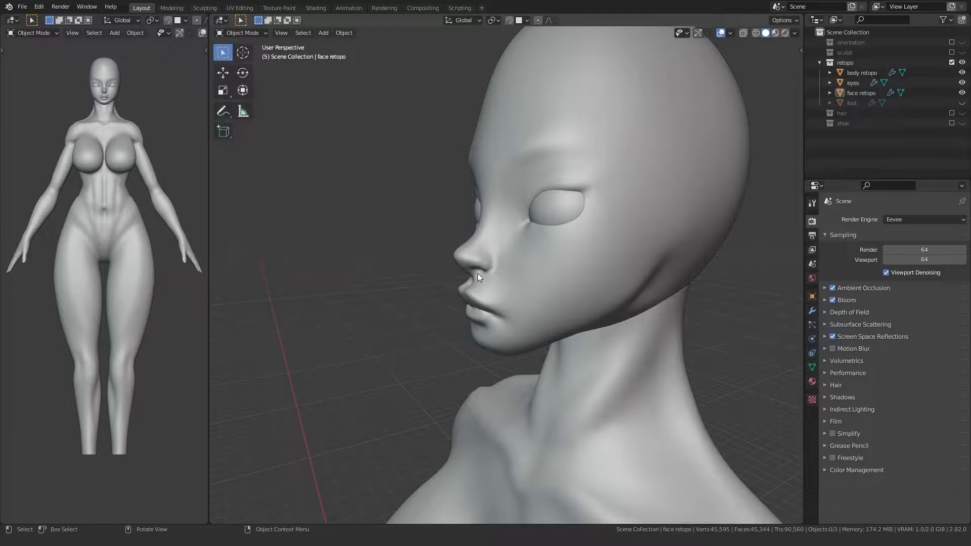
Apply the face retopo's Mirror, Subdivision and Shrinkwrap modifiers in that order.
click(605, 251)
click(813, 311)
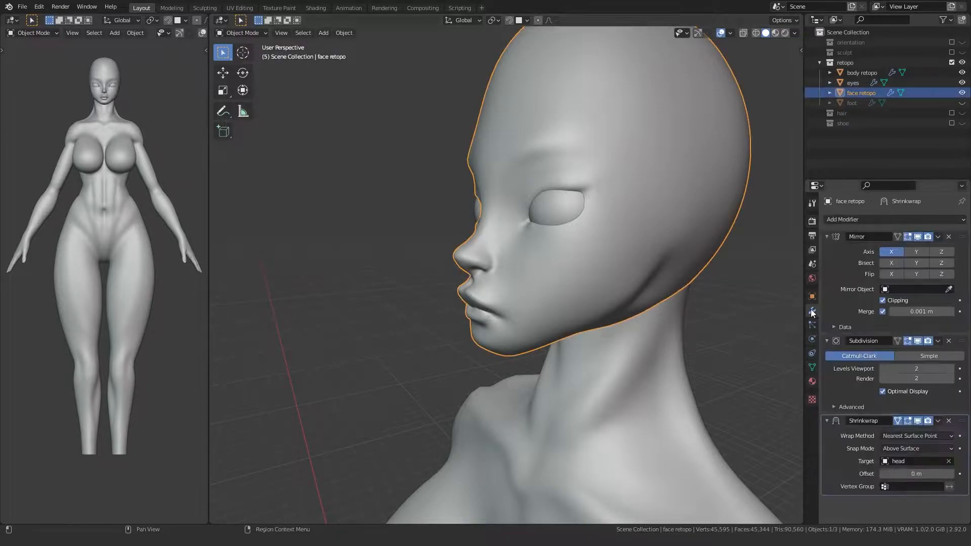
right_click(907, 256)
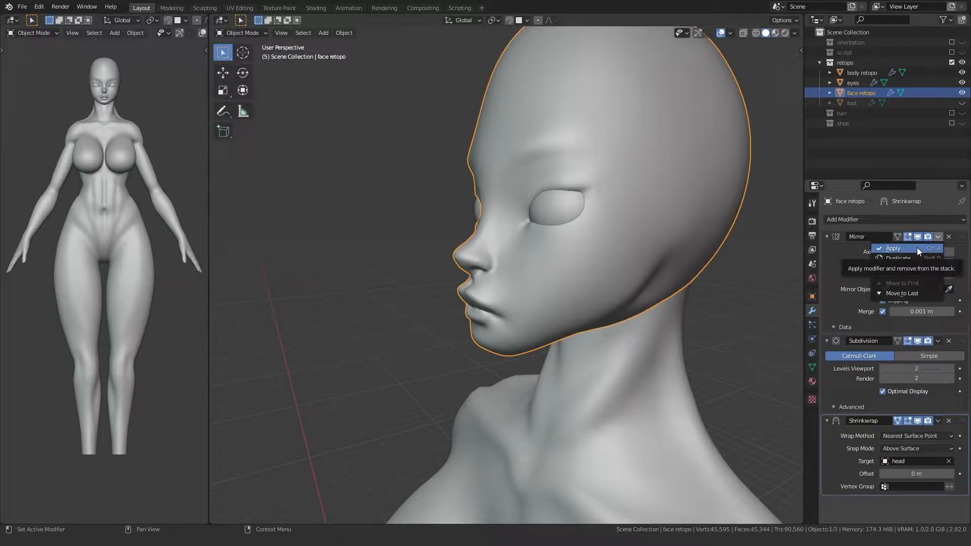
click(917, 247)
click(938, 237)
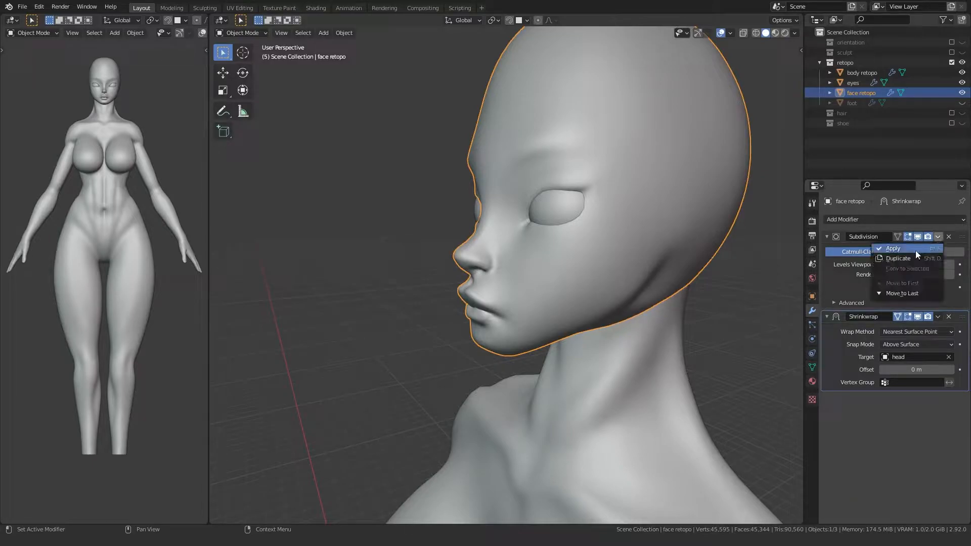
click(916, 250)
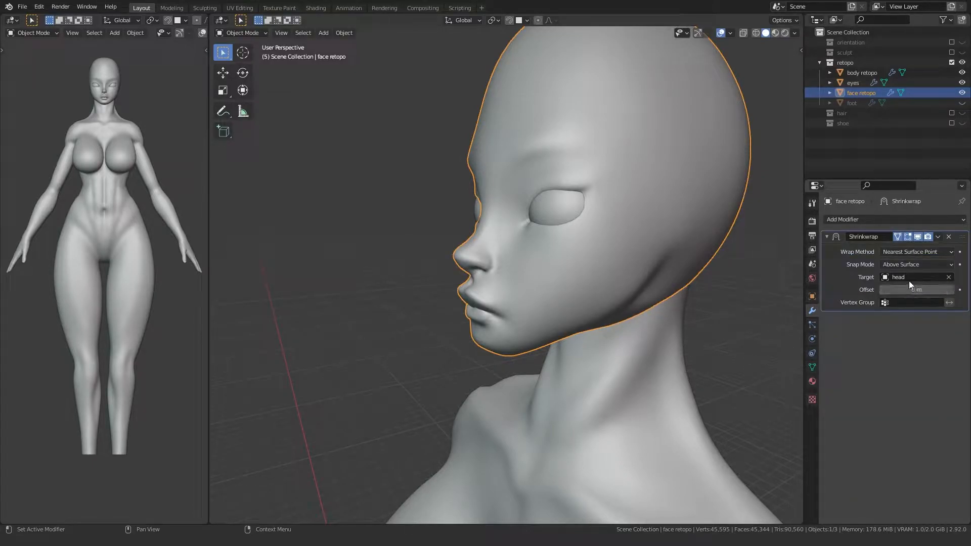
click(937, 237)
click(913, 249)
Hide the face retopo's selected centre-line vertices in Edit Mode, viewed from the front.
middle_drag(572, 324, 645, 324)
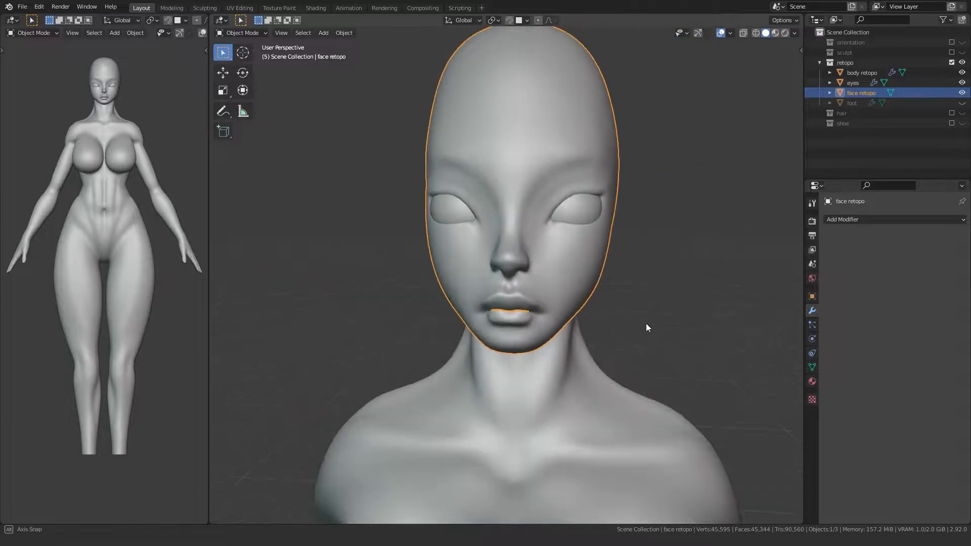
key(Tab)
alt+middle_drag(348, 330, 394, 326)
scroll(476, 283, up, 5)
shift+middle_drag(480, 271, 482, 323)
scroll(482, 323, up, 5)
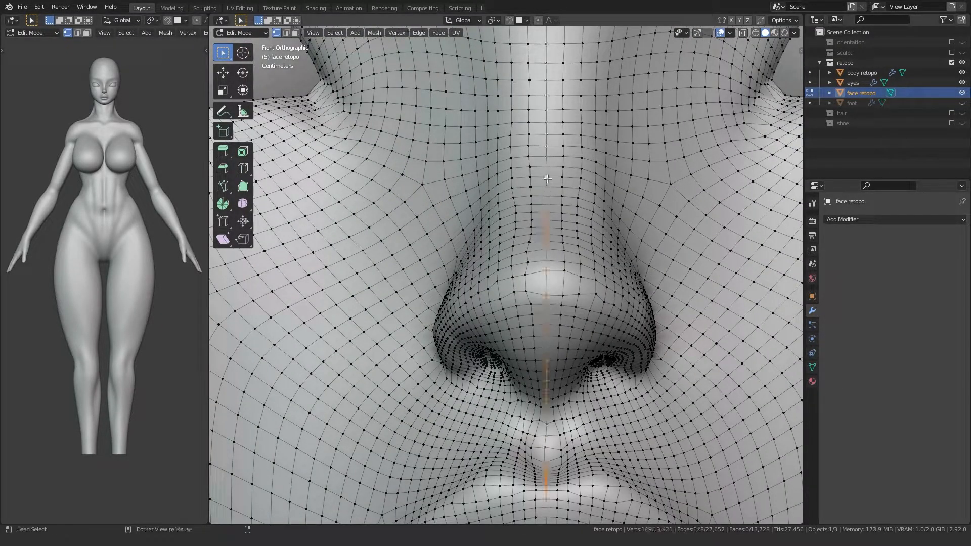
key(h)
scroll(536, 191, down, 6)
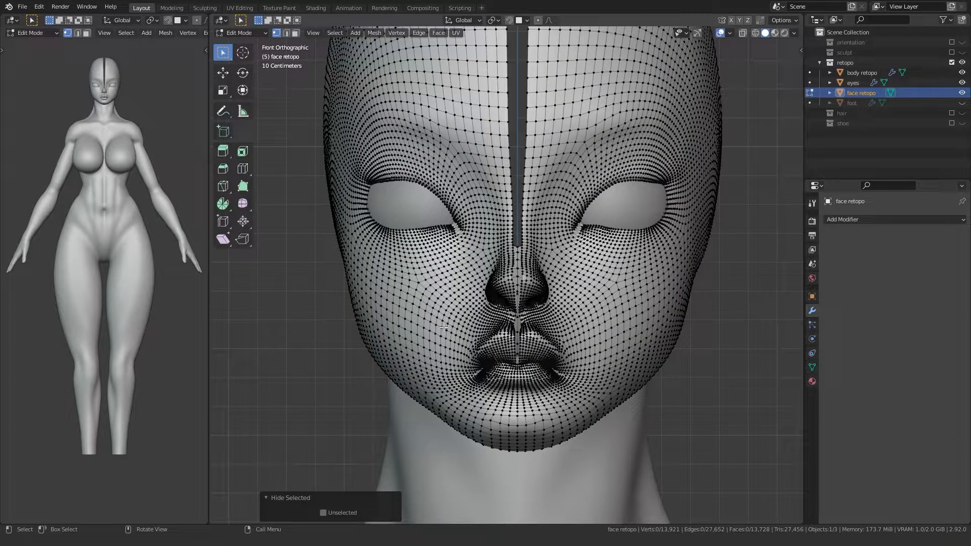
Hide the remaining centre-line edge loop around the lips and chin of the face retopo.
shift+middle_drag(516, 367, 513, 266)
scroll(514, 266, up, 4)
alt+click(523, 260)
key(h)
scroll(451, 331, down, 6)
key(ctrl+l)
Hide the remaining centre-line edge loops at the lower back of the head to separate the two halves.
mouse_move(450, 332)
middle_down()
mouse_move(462, 329)
mouse_move(432, 330)
middle_up()
scroll(432, 330, up, 6)
scroll(445, 331, down, 2)
alt+click(515, 294)
middle_drag(516, 298, 502, 300)
key(h)
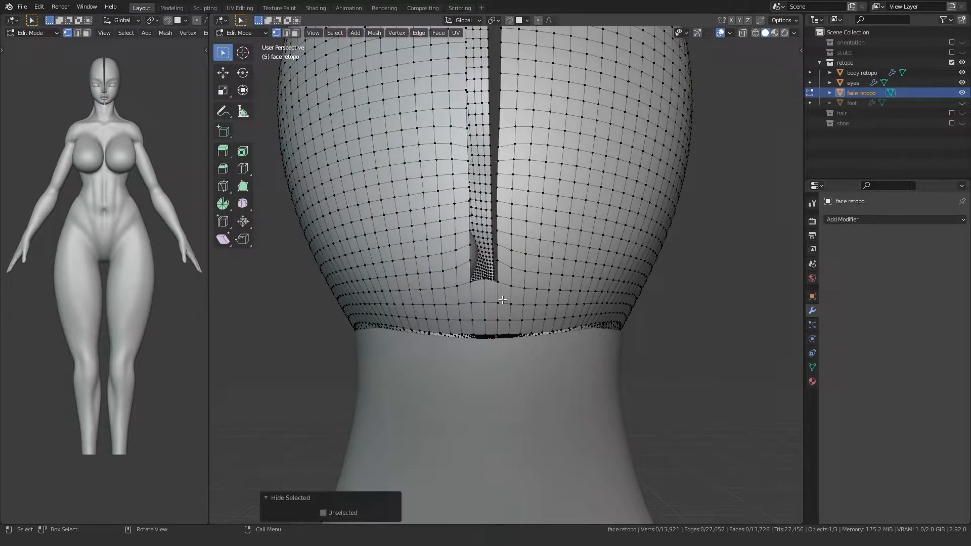
alt+click(483, 288)
key(h)
scroll(483, 288, down, 7)
middle_drag(483, 288, 666, 319)
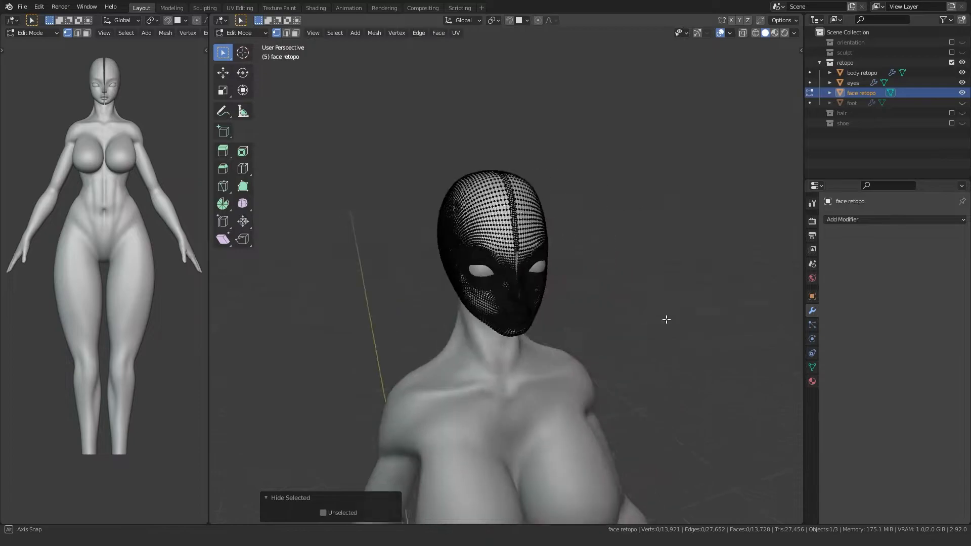
Delete the linked vertices of the head's right half and reveal the hidden centre line.
scroll(479, 274, up, 3)
key(l)
key(x)
click(467, 241)
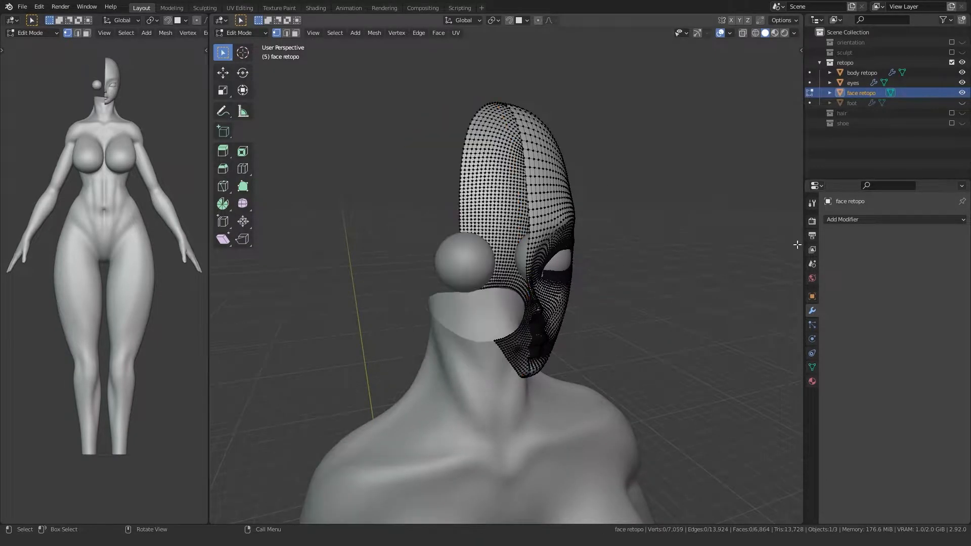
key(alt+h)
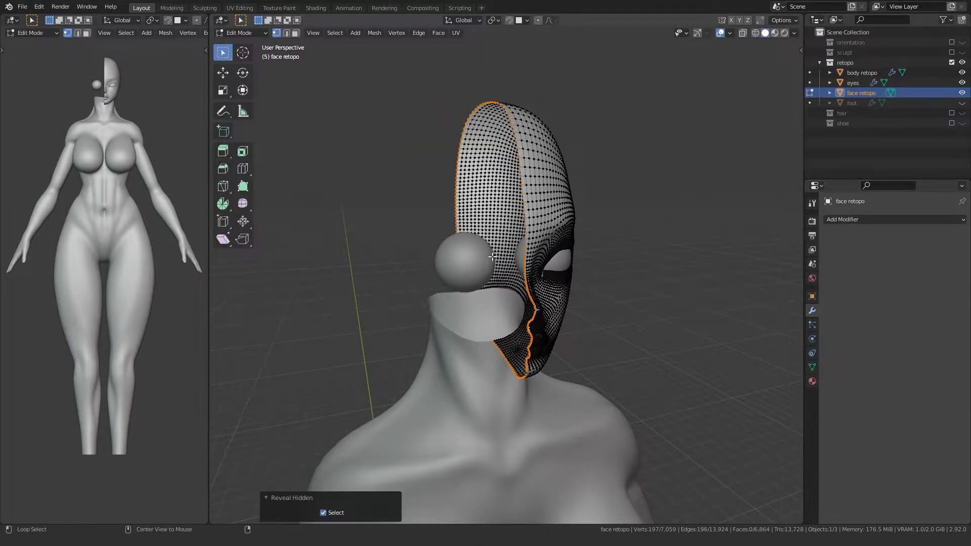
Add a Mirror modifier on the X axis with Clipping enabled and check the mirrored face in Object Mode.
click(870, 220)
click(762, 339)
mouse_move(531, 317)
middle_down()
mouse_move(418, 308)
mouse_move(457, 309)
mouse_move(521, 268)
mouse_move(494, 379)
mouse_move(532, 372)
mouse_move(526, 299)
middle_up()
scroll(457, 309, up, 4)
scroll(485, 314, up, 3)
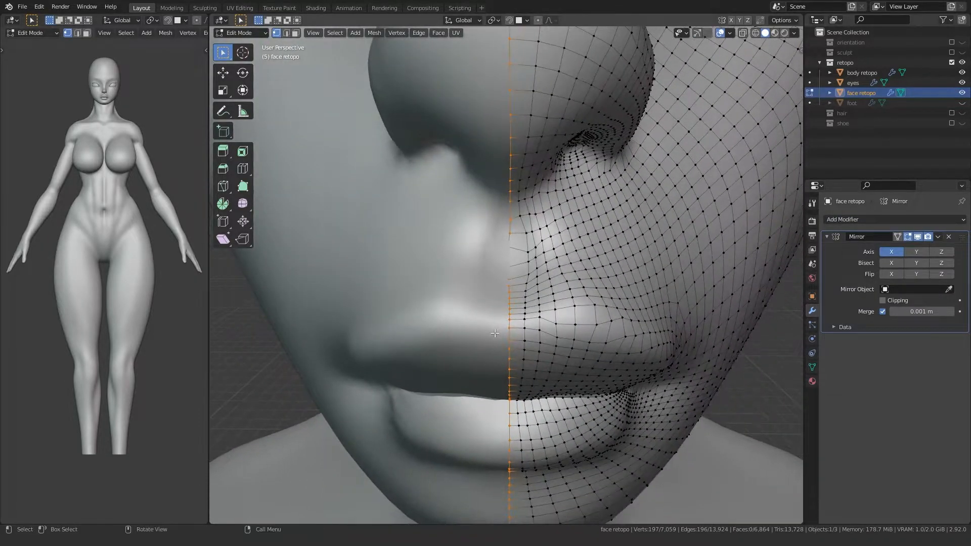
scroll(526, 298, down, 2)
click(882, 299)
key(Tab)
scroll(385, 302, down, 4)
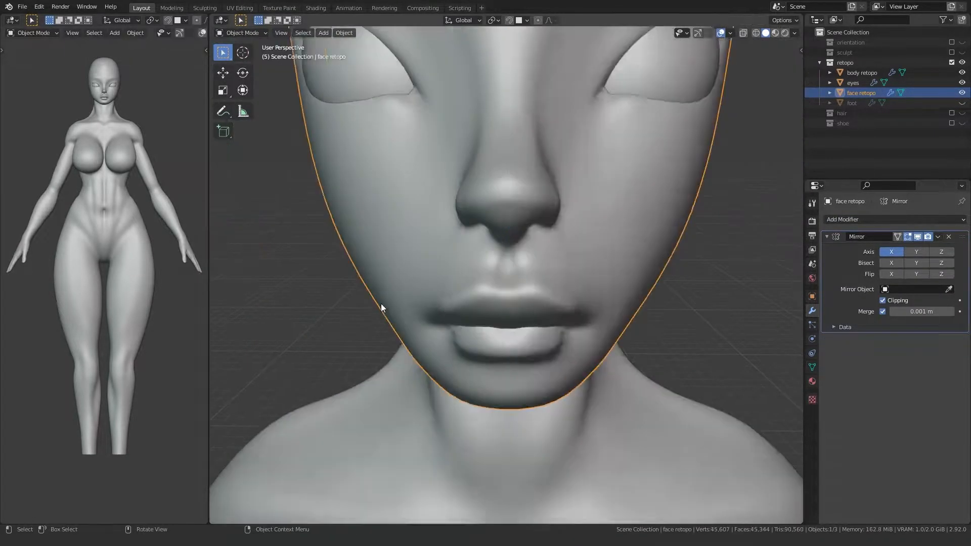
middle_drag(515, 275, 494, 254)
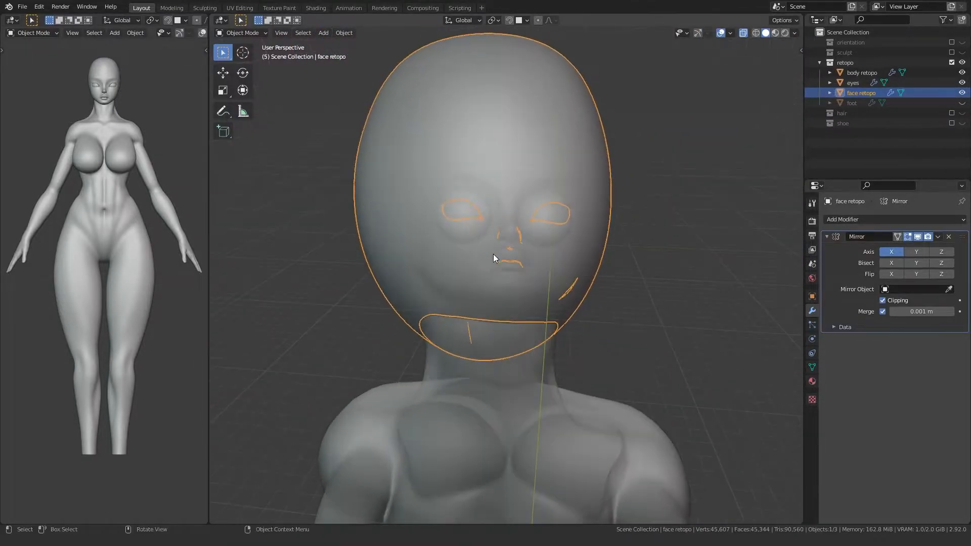
Turn off X-ray and move a displaced centre-seam vertex of the face retopo in Edit Mode.
scroll(491, 250, up, 3)
key(Tab)
scroll(487, 288, up, 1)
key(alt+z)
mouse_move(487, 289)
middle_down()
mouse_move(494, 254)
mouse_move(495, 274)
middle_up()
scroll(495, 274, up, 2)
key(g)
click(530, 135)
Select the next seam vertex at the back of the head and move it upward along the centre line.
click(524, 177)
alt+middle_drag(525, 176, 488, 192)
key(ctrl+KP_1)
scroll(531, 192, up, 6)
key(g)
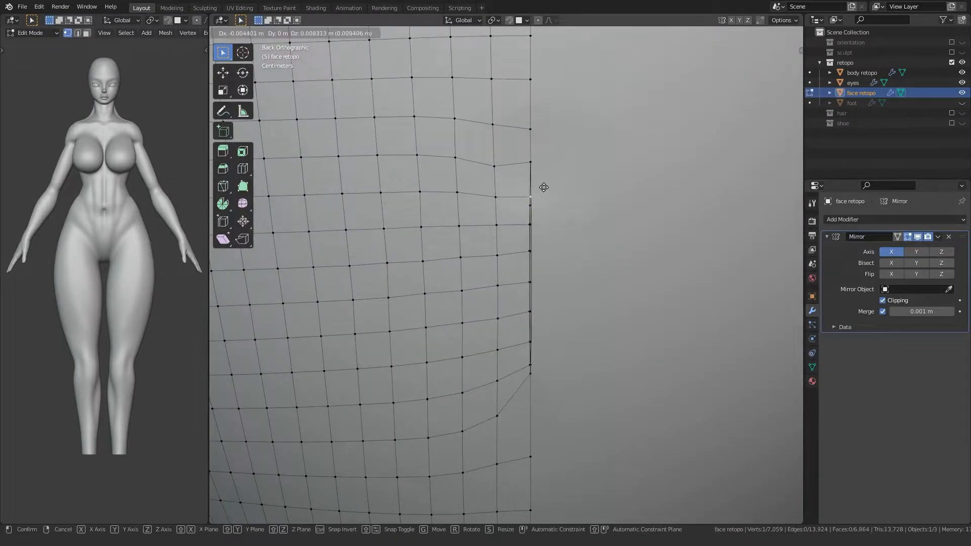
click(544, 187)
Move the doubled seam vertices onto the mirror line, shifting the last one about 0.0026 m in X.
scroll(523, 227, up, 6)
key(g)
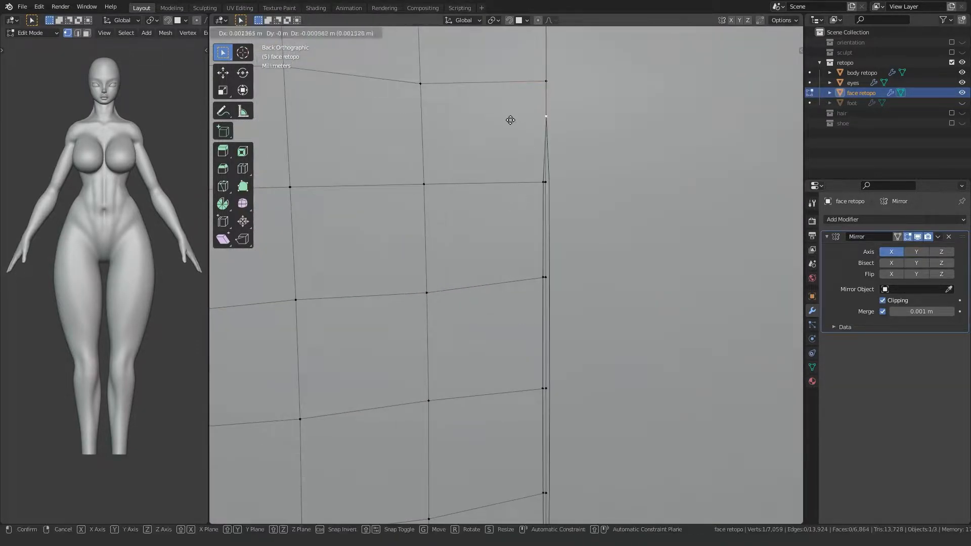
click(519, 137)
click(528, 174)
key(g)
click(533, 183)
click(533, 180)
key(g)
click(536, 180)
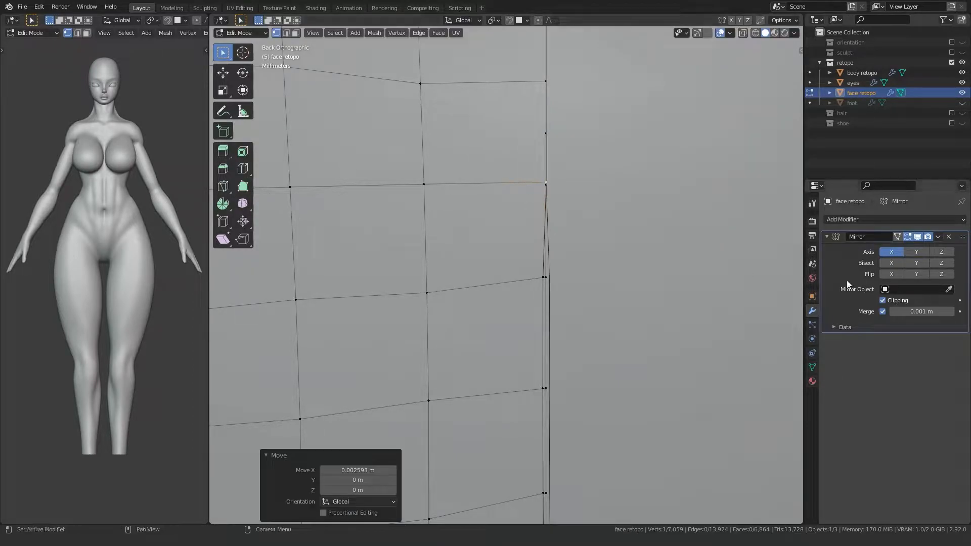
Disable the Mirror modifier's Clipping and move the selected seam vertex away from the centre line.
scroll(501, 232, down, 8)
scroll(501, 231, up, 4)
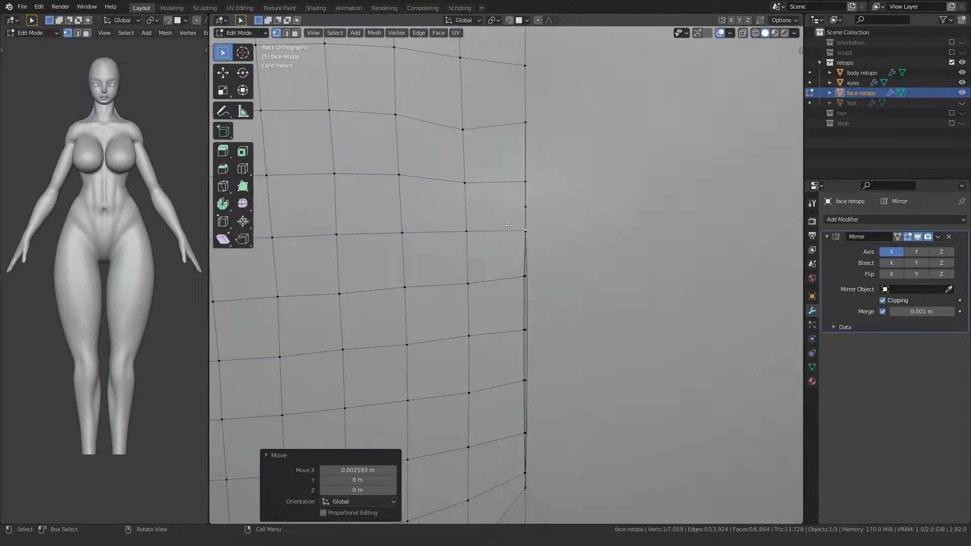
click(883, 300)
scroll(503, 225, up, 2)
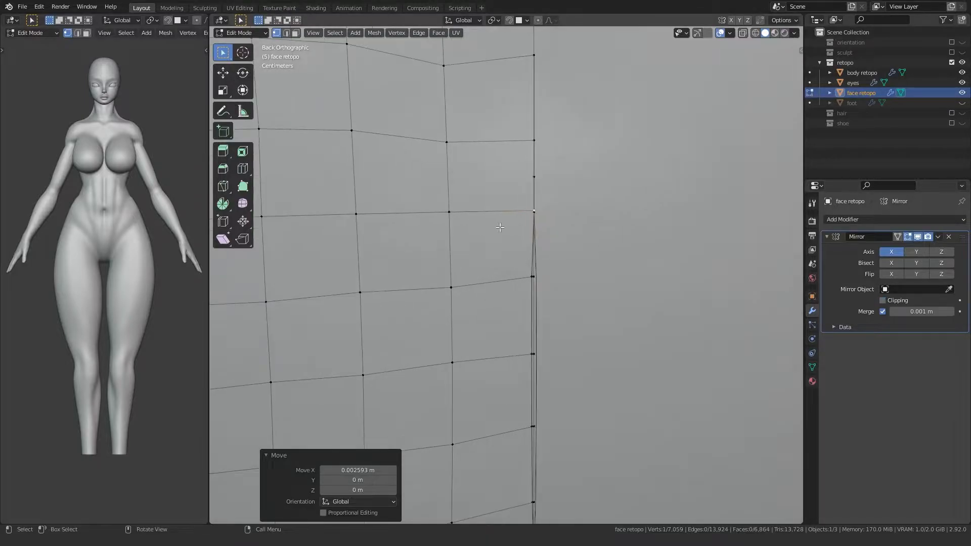
key(g)
click(488, 215)
Select the stray overlapping vertices around the opened seam gap, reduce the selection and delete them.
middle_drag(489, 215, 502, 197)
scroll(484, 207, down, 8)
scroll(484, 206, up, 3)
click(502, 197)
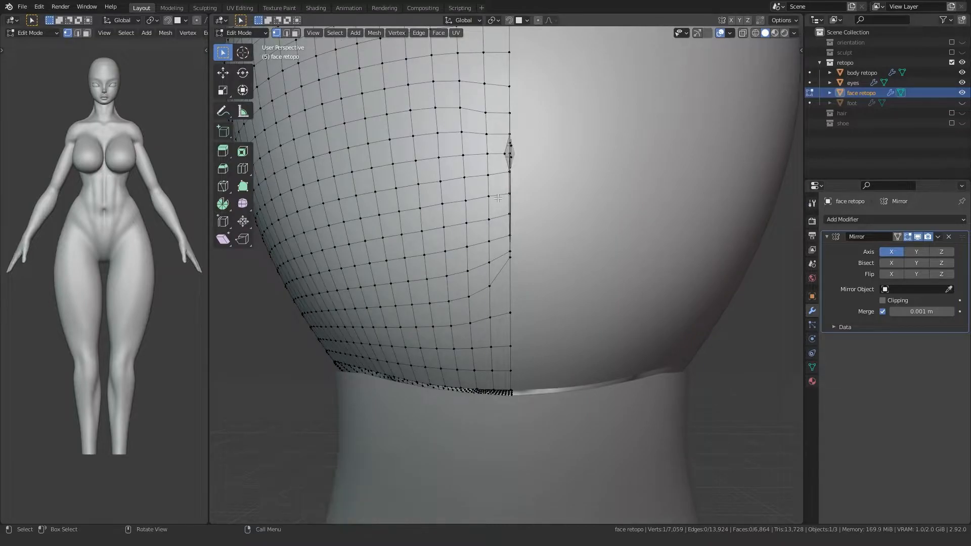
drag(486, 193, 512, 150)
scroll(506, 162, down, 4)
middle_drag(506, 161, 458, 268)
scroll(457, 278, up, 6)
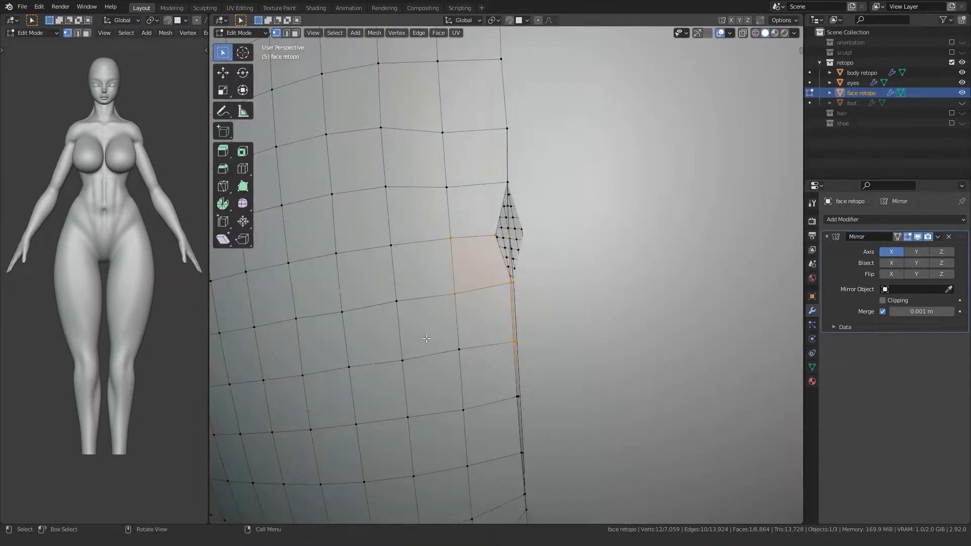
key(ctrl+KP_Add)
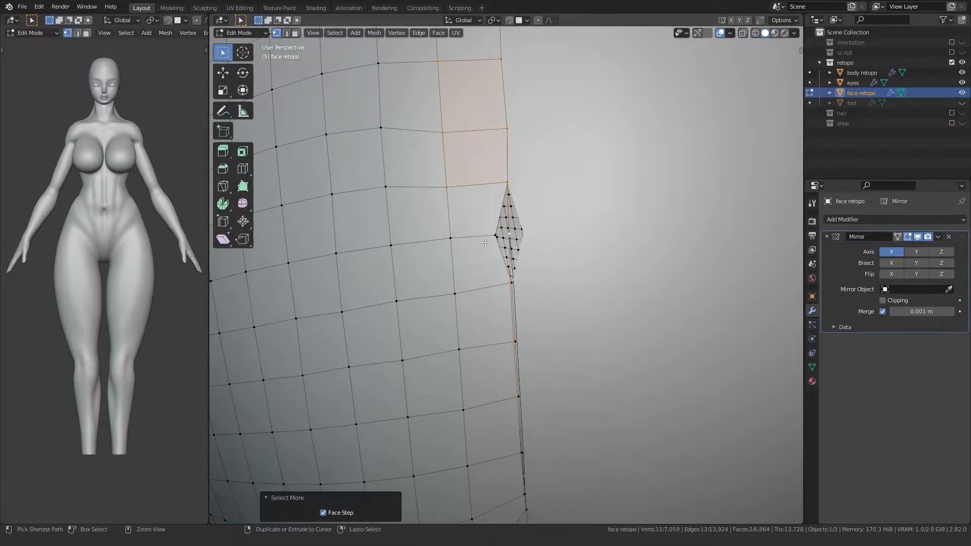
key(x)
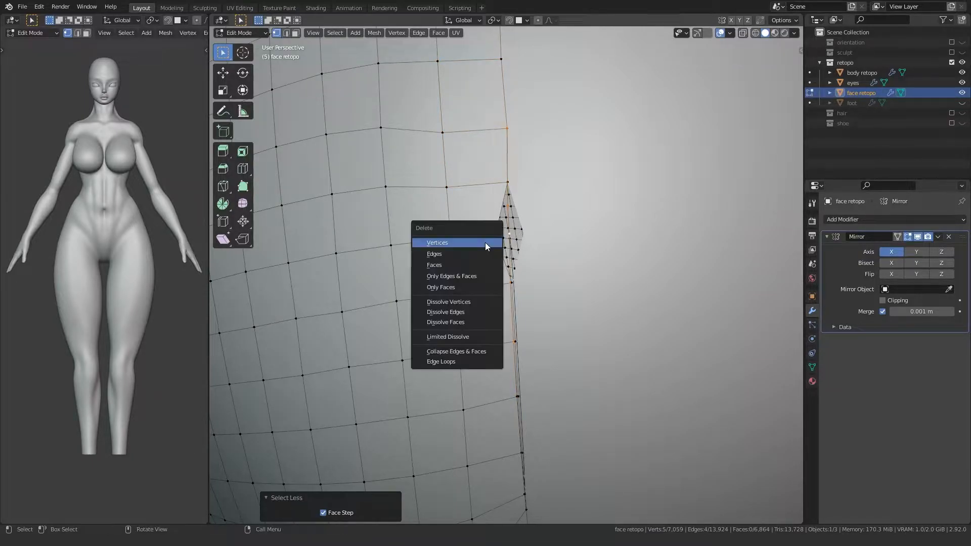
click(485, 242)
scroll(482, 242, down, 4)
key(ctrl+z)
key(ctrl+KP_Subtract)
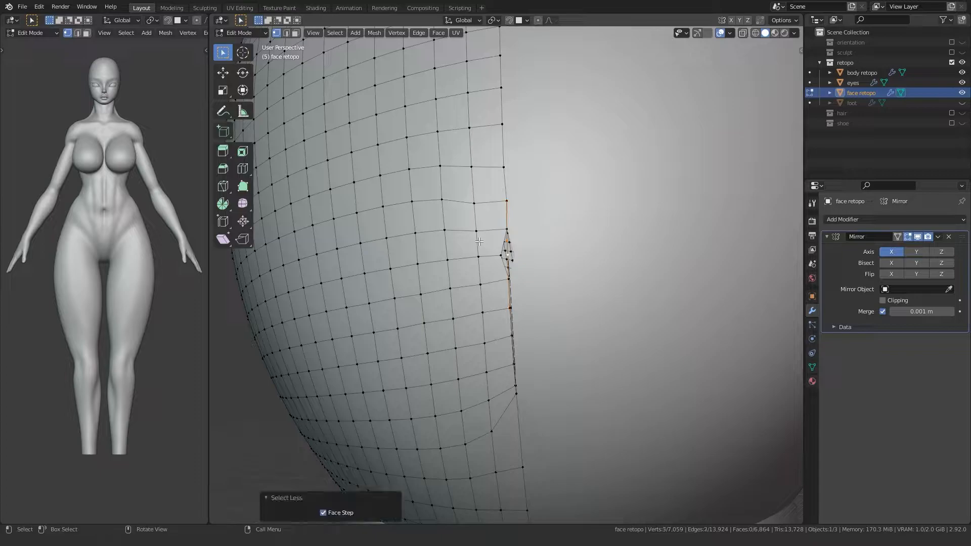
key(x)
click(478, 241)
Pull the loose duplicate seam vertex aside, extend the selection along its stray edges and delete those vertices.
scroll(479, 241, up, 3)
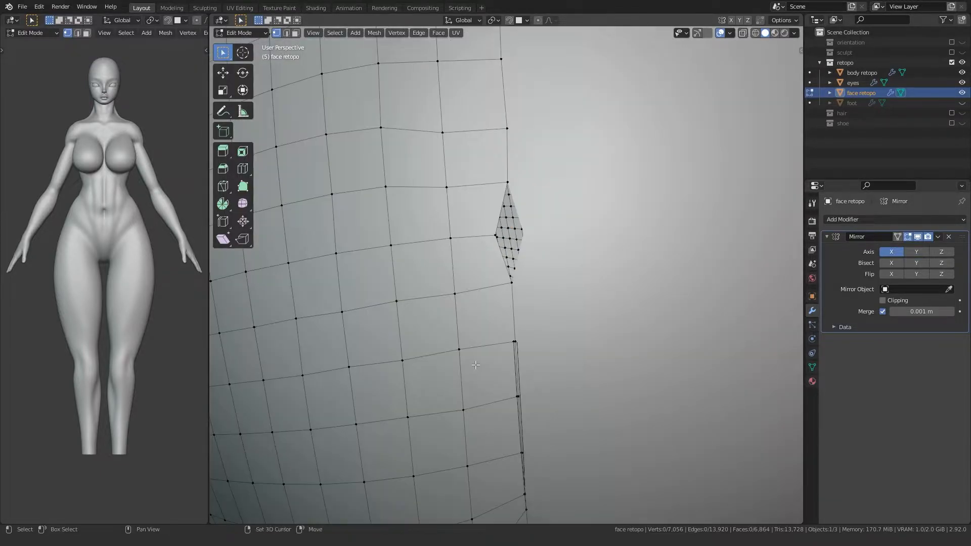
scroll(484, 310, up, 2)
drag(493, 262, 477, 294)
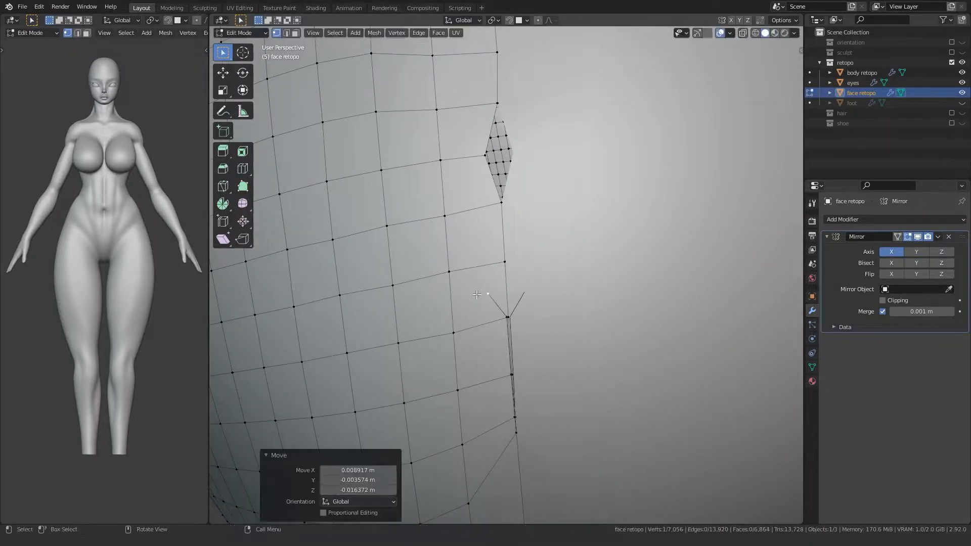
key(ctrl+KP_Add)
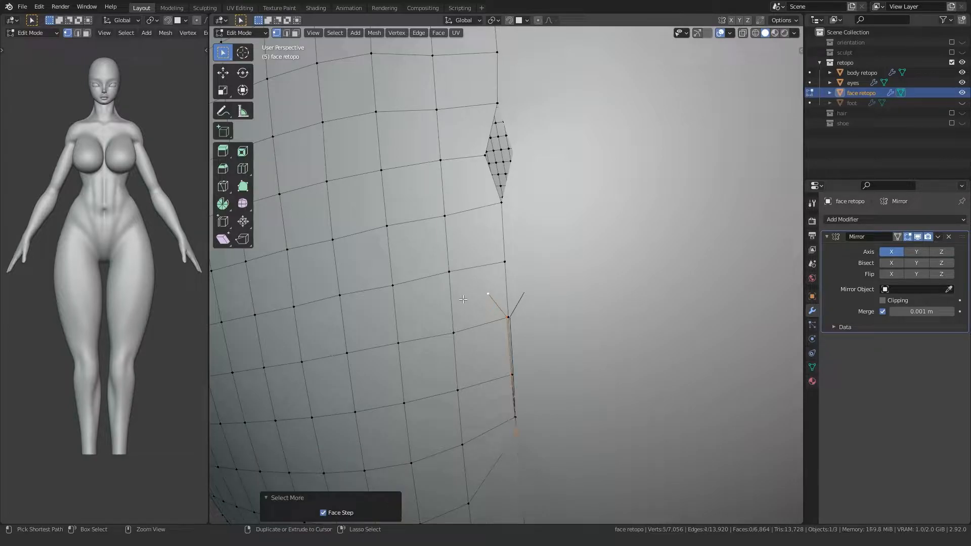
key(x)
click(463, 299)
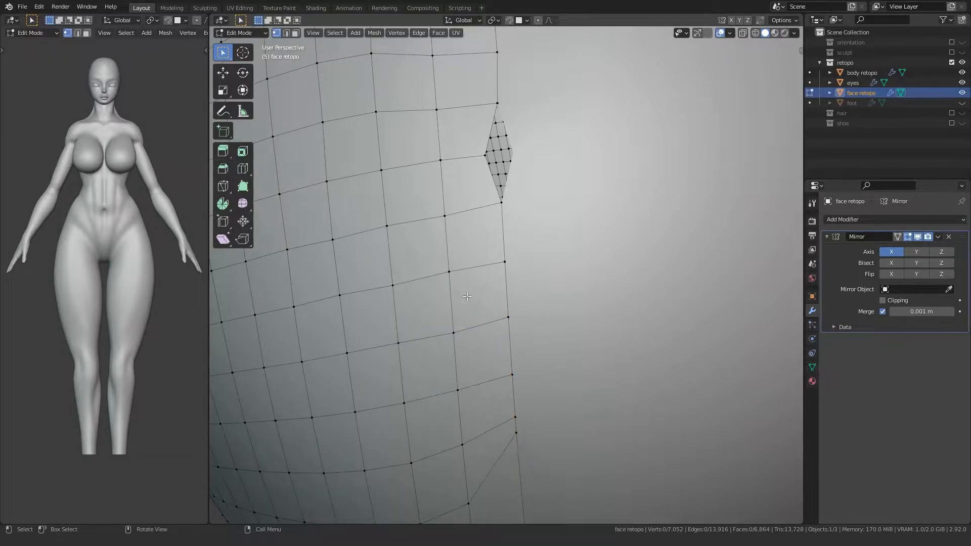
Re-enable the Mirror modifier's Clipping and move the displaced vertex back onto the rear seam.
key(ctrl+KP_1)
click(883, 301)
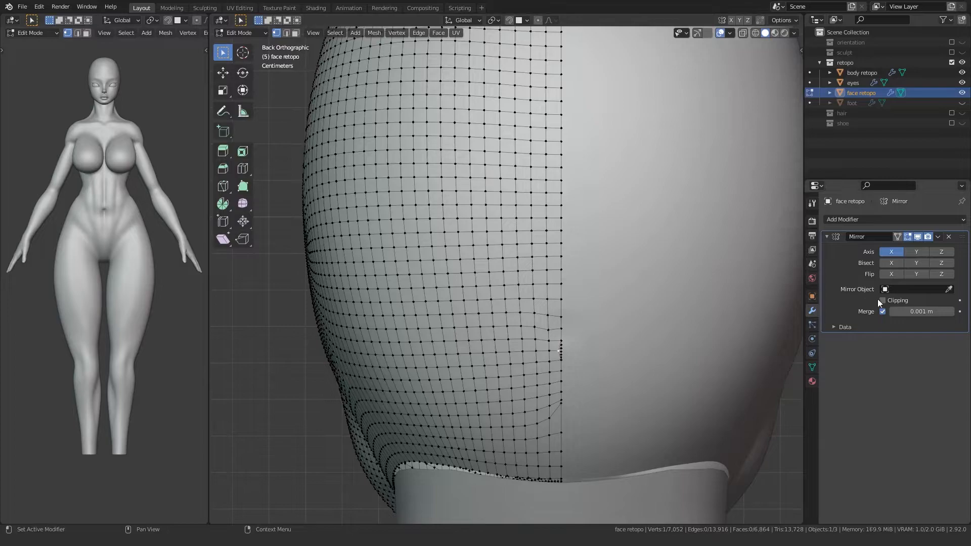
scroll(520, 336, up, 5)
scroll(505, 278, up, 2)
key(g)
click(513, 305)
Move a lower seam vertex down along Z, and its neighbouring vertex by about -0.0046 m in Z.
shift+middle_drag(512, 306, 496, 236)
click(505, 368)
key(g)
key(z)
click(502, 436)
click(464, 438)
key(g)
key(z)
click(460, 447)
shift+middle_drag(447, 455, 426, 257)
scroll(425, 257, down, 11)
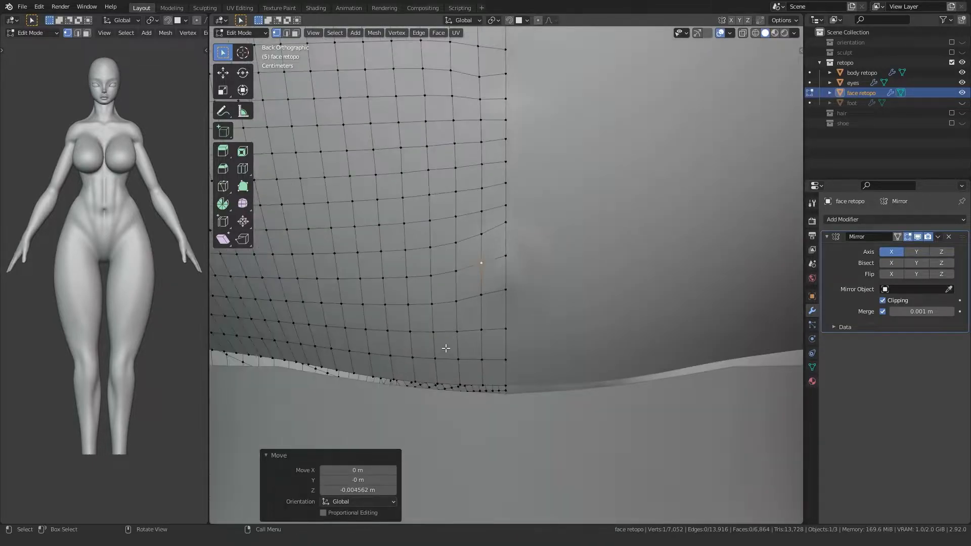
Select the protruding vertex low on the rear seam and move it in side view to smooth the head's profile.
key(Tab)
middle_drag(463, 320, 401, 353)
scroll(402, 353, up, 2)
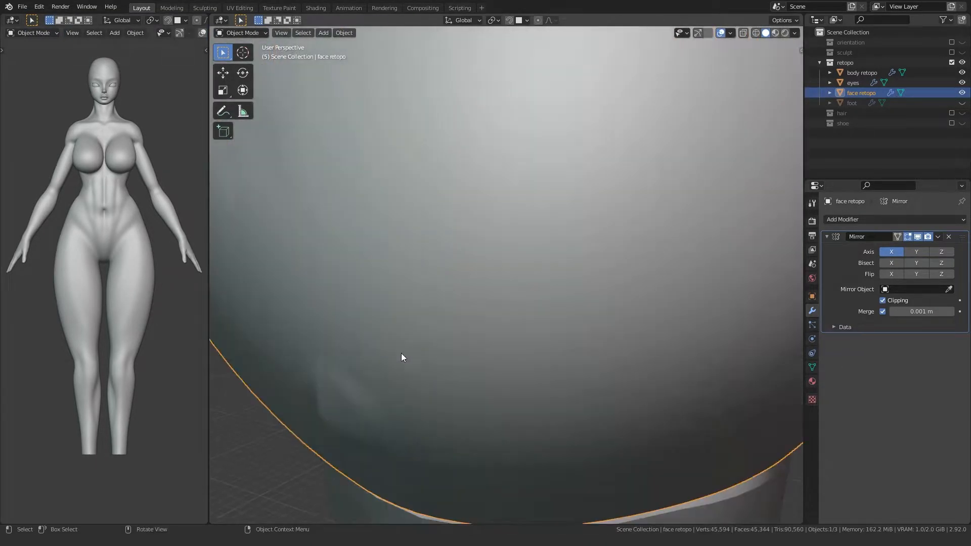
scroll(401, 353, down, 2)
key(Tab)
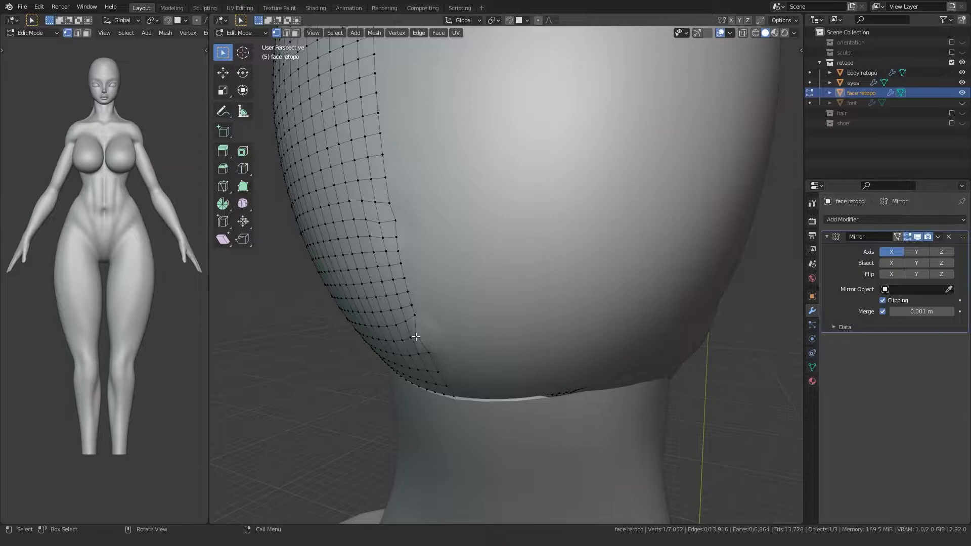
click(416, 336)
scroll(430, 324, up, 3)
middle_drag(426, 325, 284, 331)
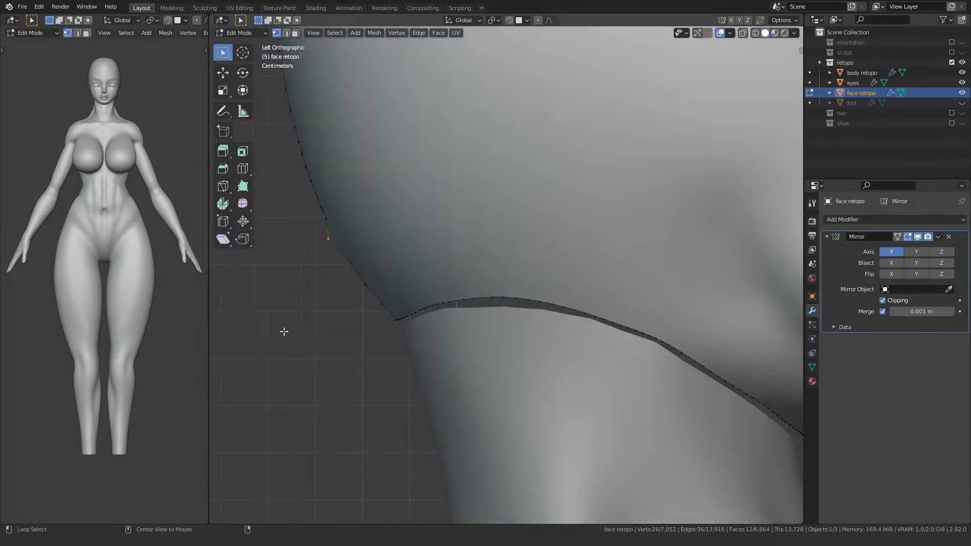
shift+middle_drag(341, 281, 465, 312)
scroll(465, 312, up, 5)
key(alt+z)
key(alt+z)
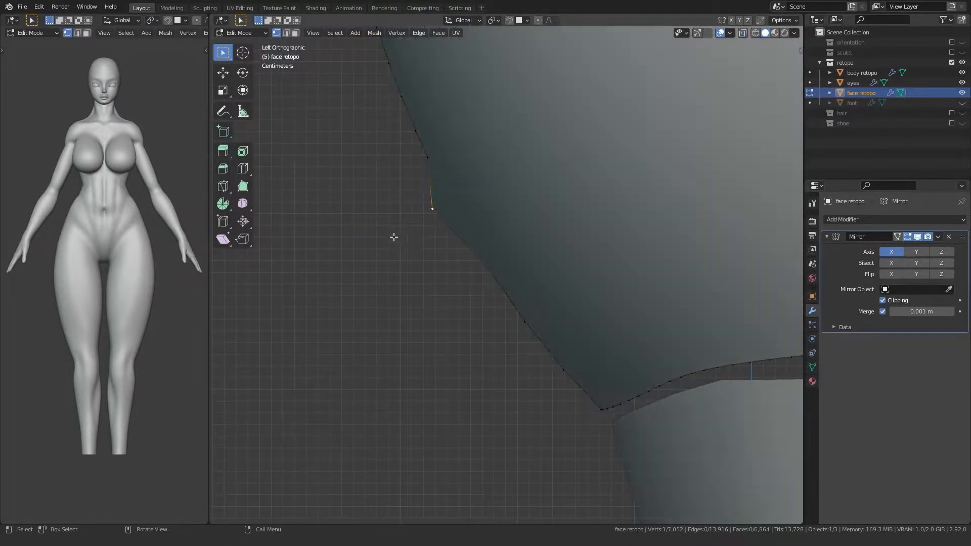
key(g)
click(411, 233)
Adjust another vertex higher on the rear seam in side view so it follows the head's curved outline.
middle_drag(411, 232, 555, 222)
scroll(466, 225, down, 3)
key(Tab)
key(Tab)
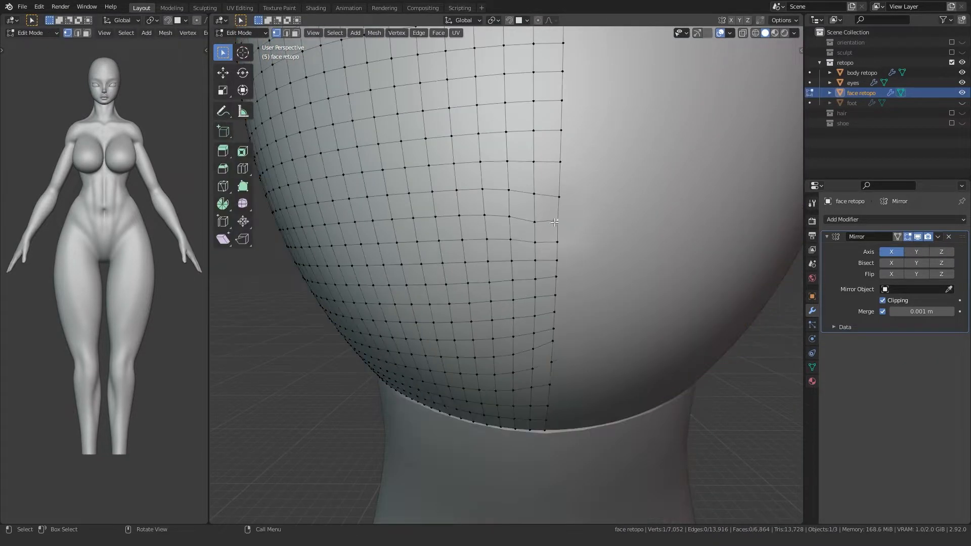
key(KP_Decimal)
middle_drag(462, 301, 308, 314)
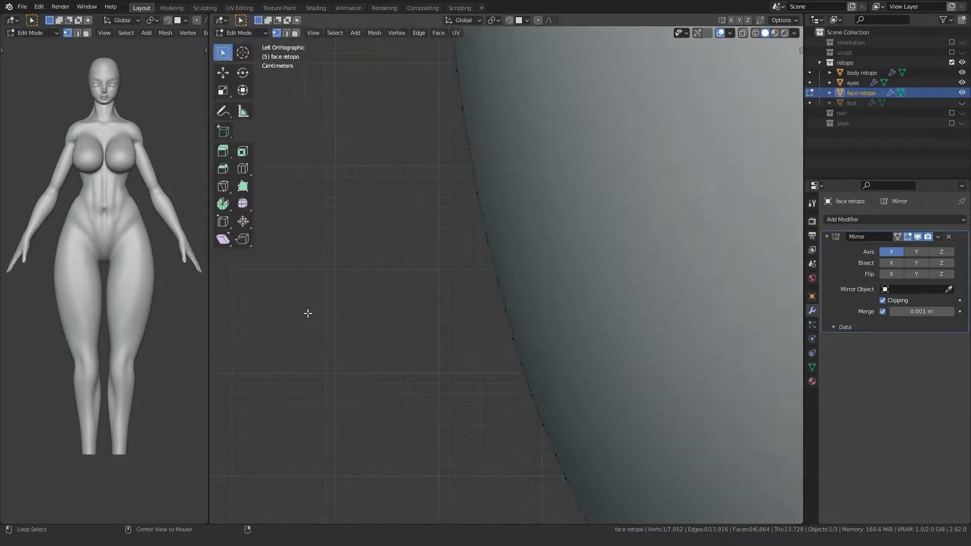
key(alt+z)
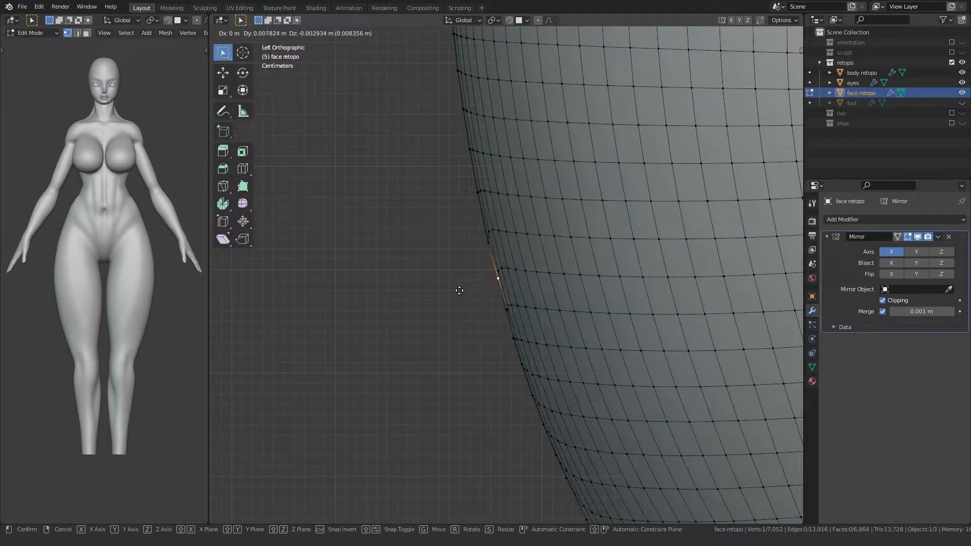
click(460, 290)
Inspect the smoothed head in Object Mode and bring the face's front into view in Edit Mode.
middle_drag(452, 293, 470, 328)
key(Tab)
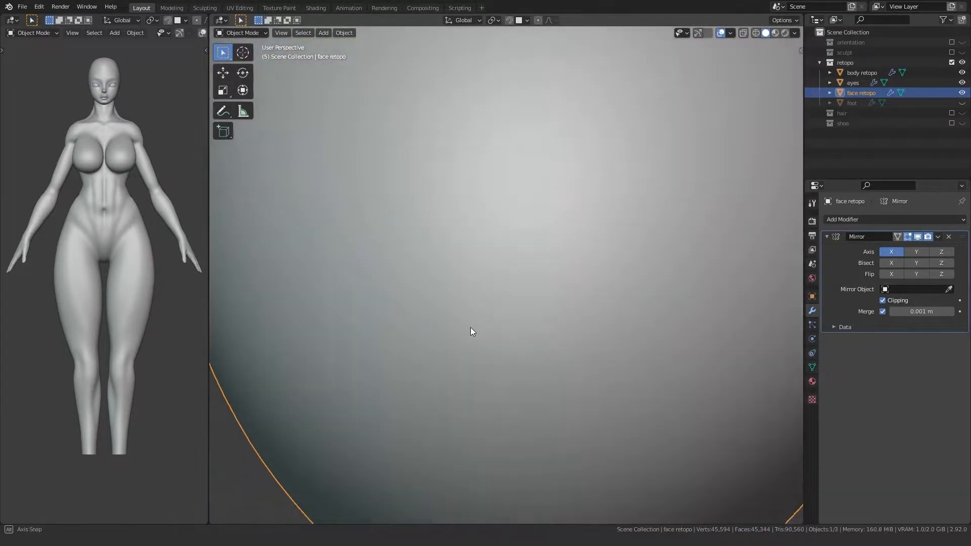
scroll(469, 324, down, 6)
middle_drag(466, 293, 436, 320)
scroll(430, 314, up, 2)
key(Tab)
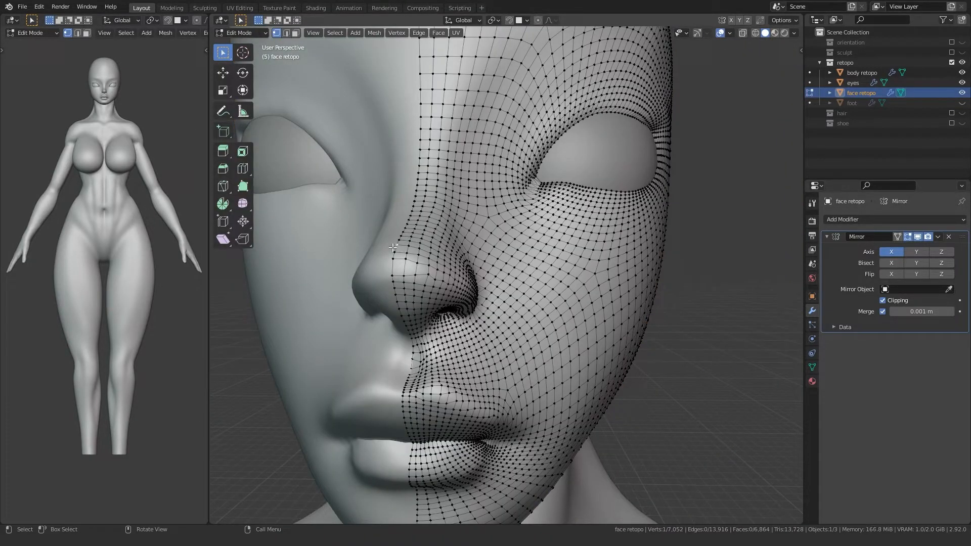
Move the stray vertex on the nose tip's centre edge along X to bring it into line with the mirror seam.
scroll(393, 247, up, 8)
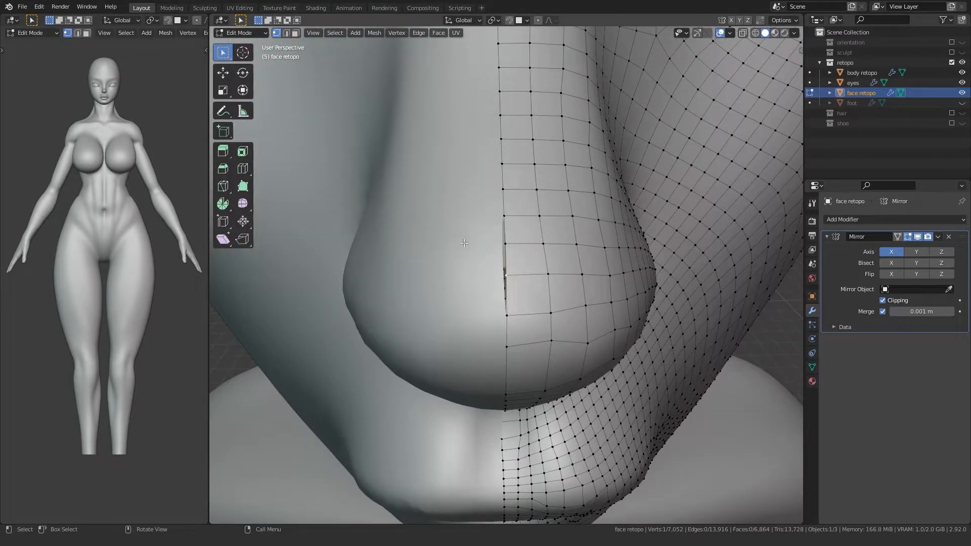
key(g)
key(x)
click(461, 243)
Select the displaced seam vertex in the groove above the upper lip and move it along X to the face's centre line.
mouse_move(461, 243)
middle_down()
mouse_move(444, 254)
mouse_move(446, 233)
middle_up()
scroll(446, 232, down, 3)
shift+middle_drag(456, 288, 480, 238)
scroll(465, 212, down, 1)
key(alt+z)
click(496, 243)
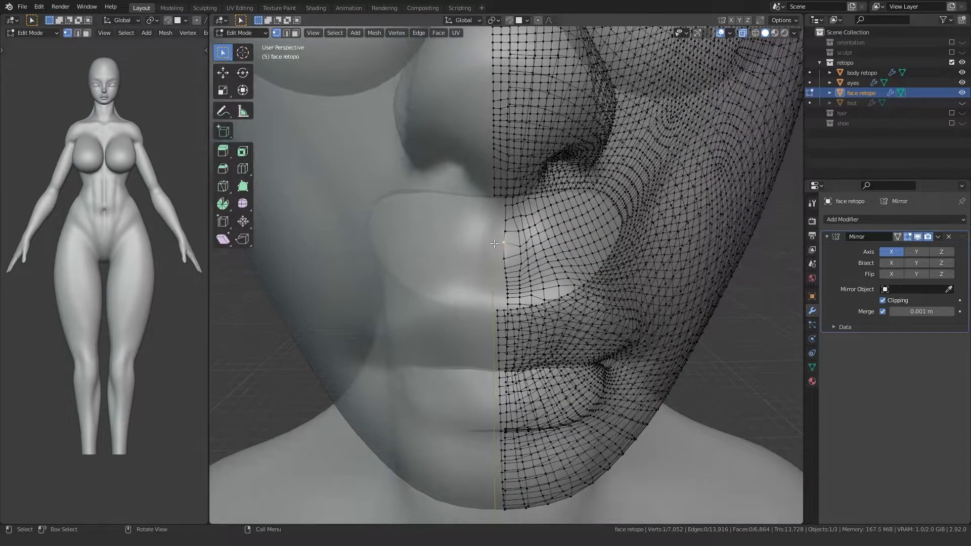
key(alt+z)
key(g)
key(x)
click(500, 251)
key(g)
key(x)
click(479, 262)
Align two neighbouring seam vertices below the nose with the centre line by moving them along X.
middle_drag(480, 259, 491, 276)
click(488, 246)
key(g)
key(x)
click(489, 247)
click(497, 245)
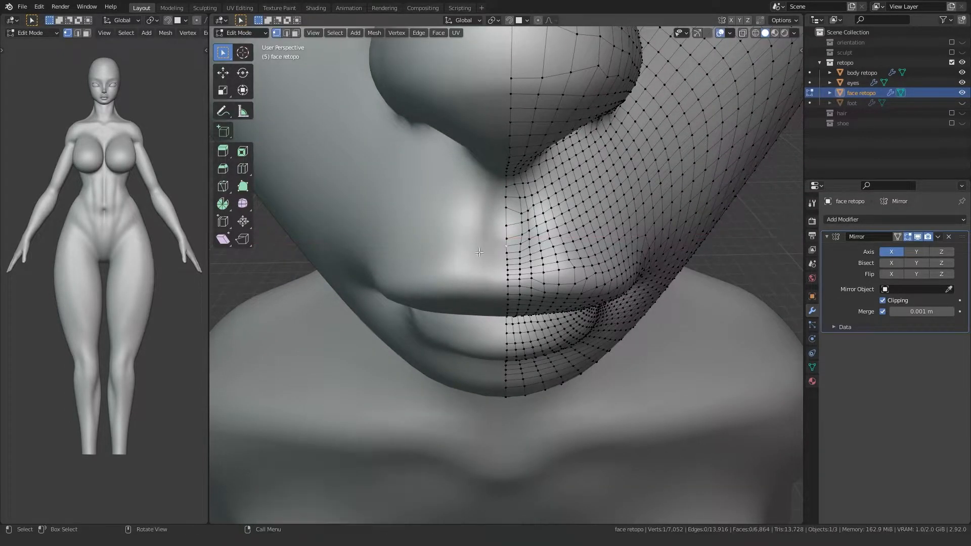
key(g)
key(x)
click(498, 246)
Select the open edge loop down the centre of the face and scale it along X.
scroll(498, 246, up, 1)
alt+click(498, 245)
scroll(489, 247, down, 2)
scroll(489, 247, down, 3)
middle_drag(501, 353, 494, 310)
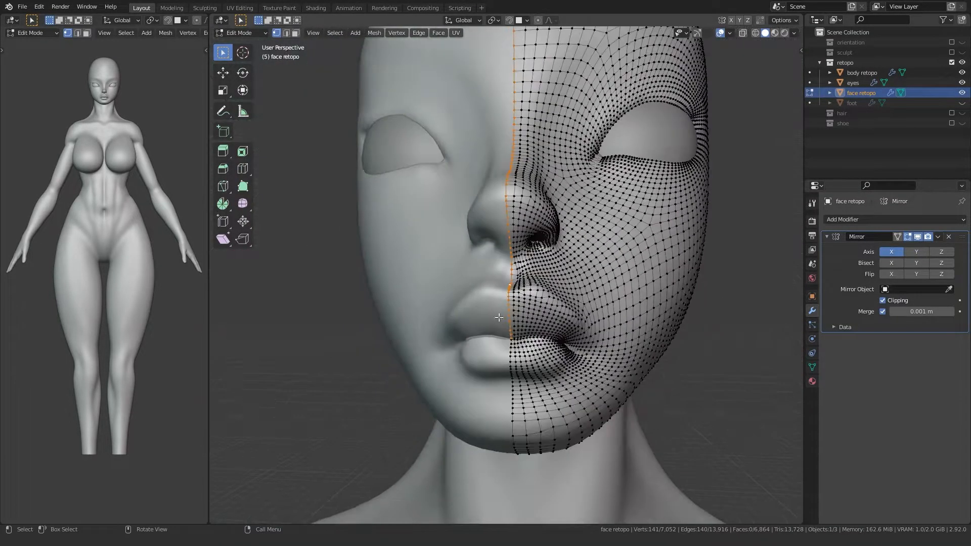
key(s)
key(x)
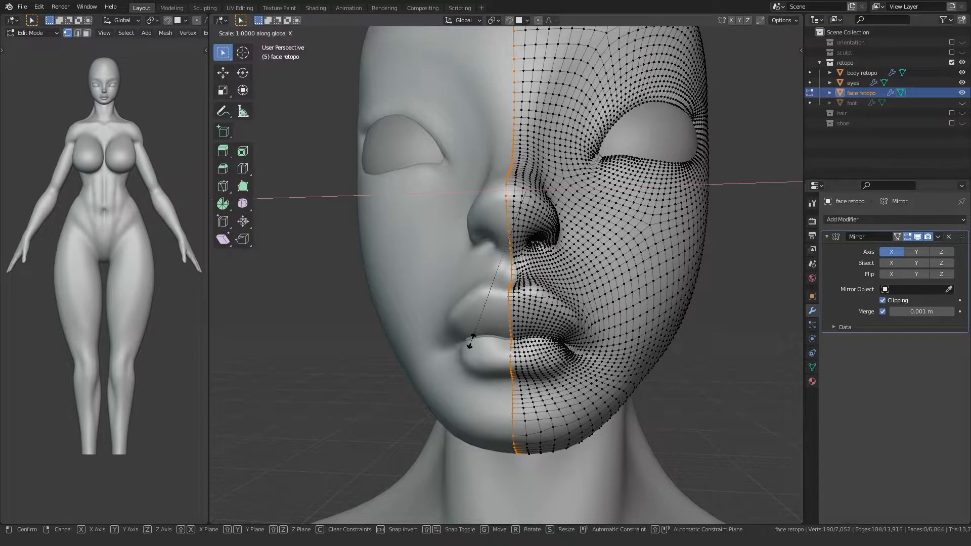
click(471, 342)
Inspect the mirrored head in Object Mode for seam problems and return to editing the face mesh.
key(Tab)
scroll(451, 337, down, 4)
click(361, 344)
middle_drag(400, 344, 423, 328)
key(alt+z)
scroll(392, 307, down, 3)
key(ctrl+z)
scroll(573, 324, up, 3)
scroll(574, 324, down, 3)
key(Tab)
Reposition the vertex beside the inner corner of the eye to even out the pinched faces.
scroll(409, 344, up, 5)
middle_drag(481, 336, 462, 338)
scroll(462, 338, down, 3)
middle_drag(521, 336, 397, 437)
scroll(455, 384, up, 8)
shift+middle_drag(597, 354, 499, 350)
scroll(497, 314, up, 3)
key(g)
click(494, 228)
key(g)
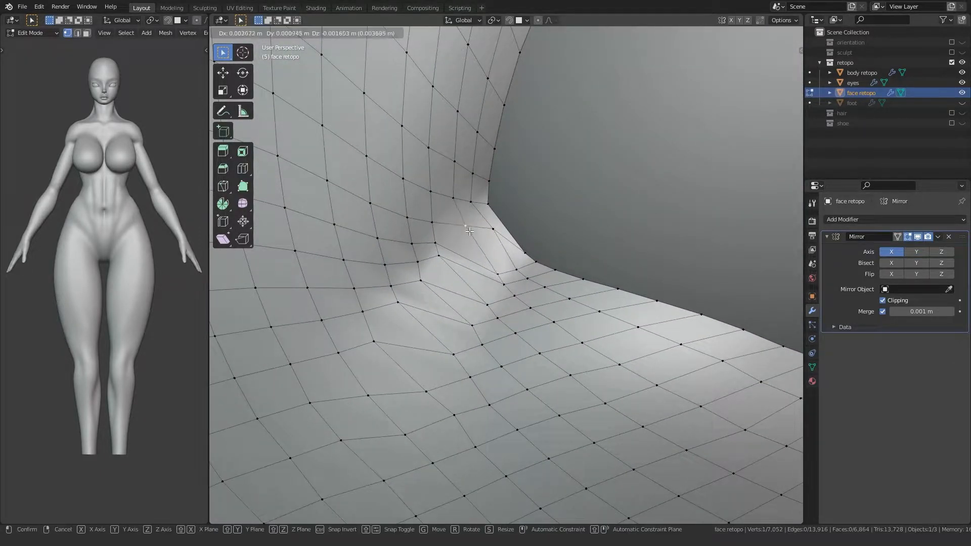
click(450, 262)
Move two more vertices along the crease running from the inner eye corner to even out the edge spacing.
click(420, 280)
key(g)
click(439, 289)
click(399, 302)
key(g)
click(418, 311)
scroll(417, 312, down, 12)
scroll(465, 312, up, 6)
Return the face to Object Mode with nothing selected and save the file.
key(ctrl+Tab)
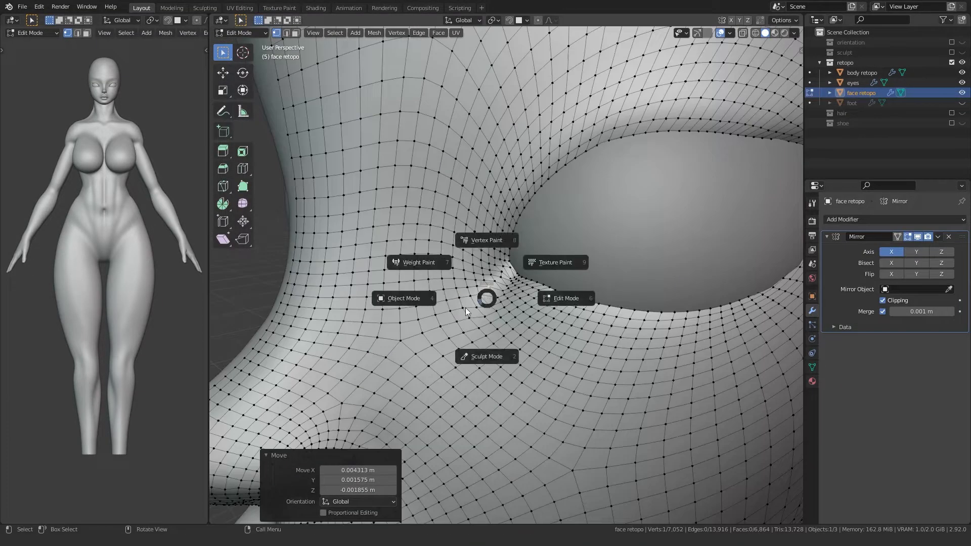
click(399, 298)
scroll(362, 283, down, 7)
click(360, 283)
scroll(360, 283, down, 4)
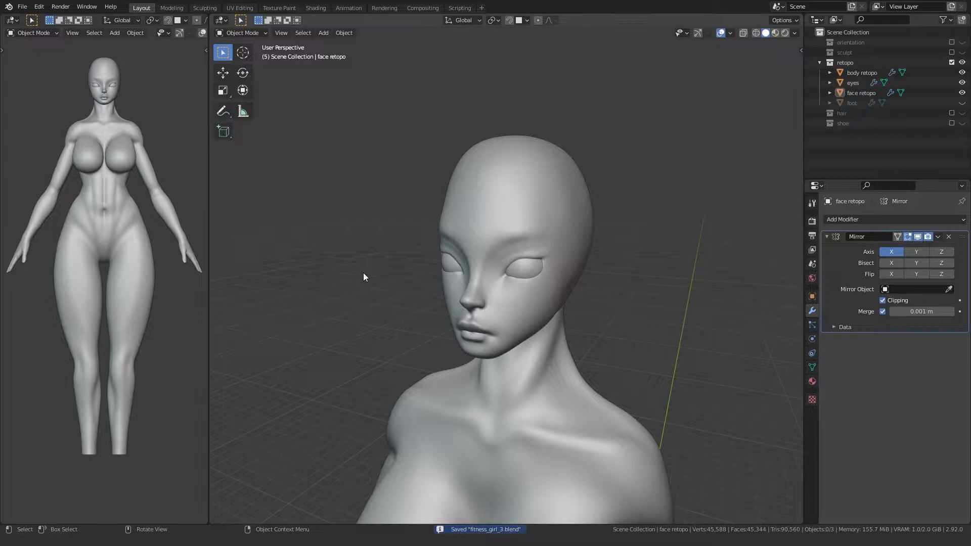
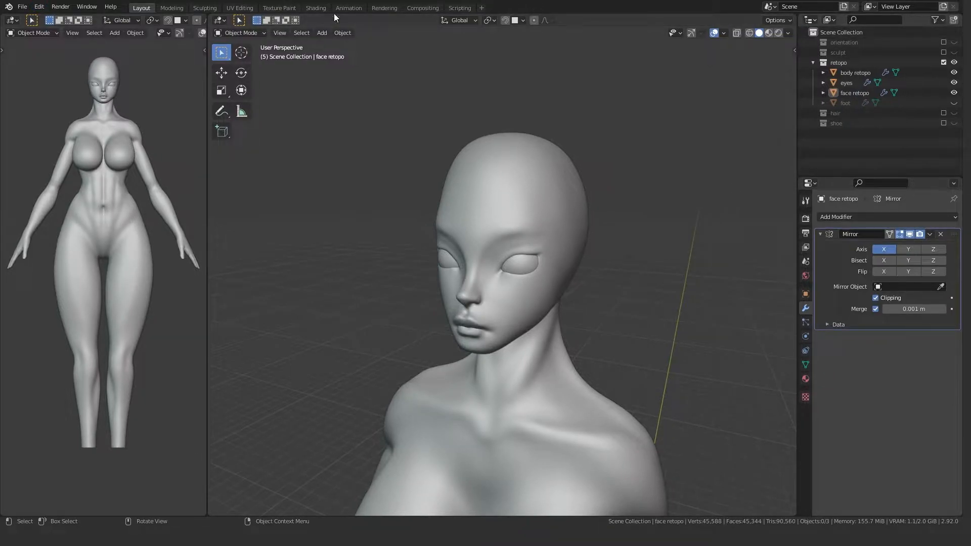
Put the face retopo mesh in Sculpt Mode and choose the Slide Relax brush with a 67 px radius.
click(468, 175)
key(ctrl+Tab)
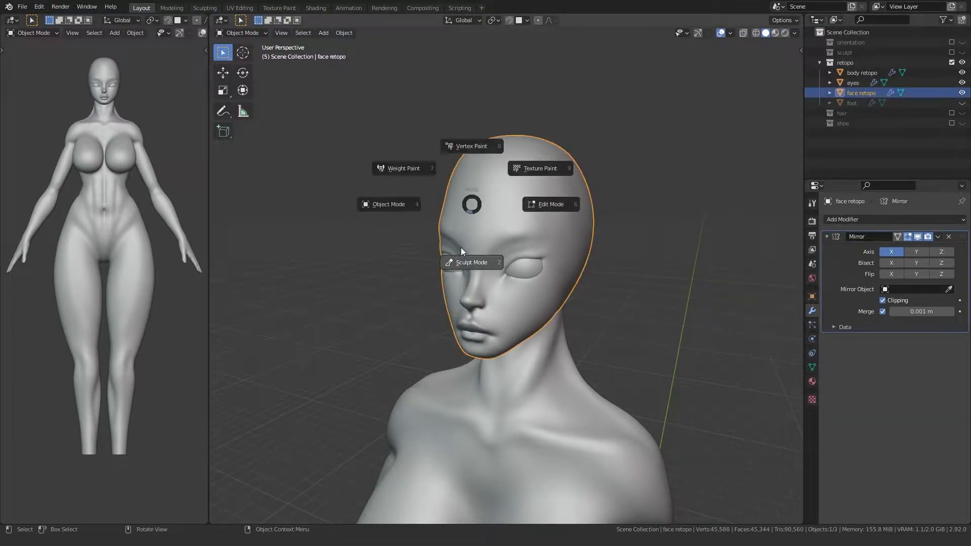
click(461, 253)
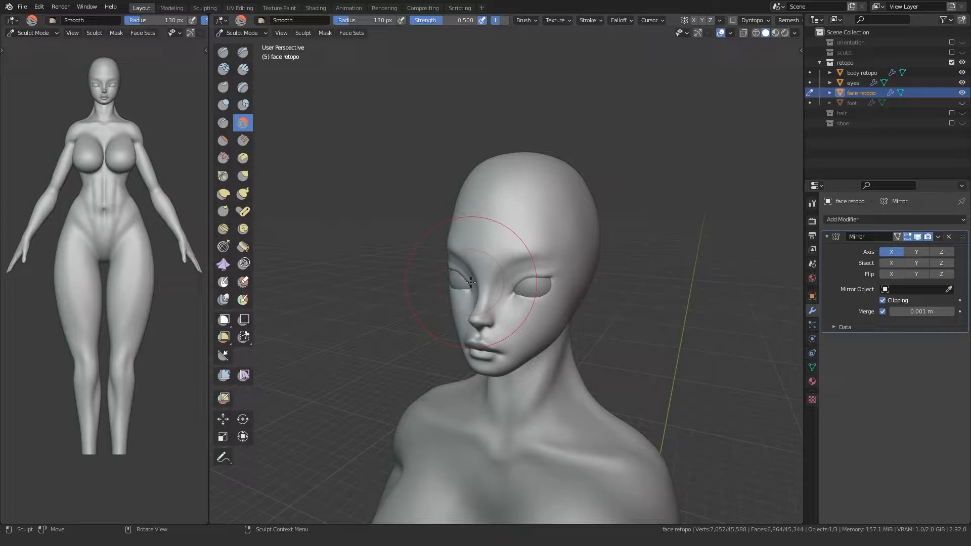
scroll(518, 353, up, 6)
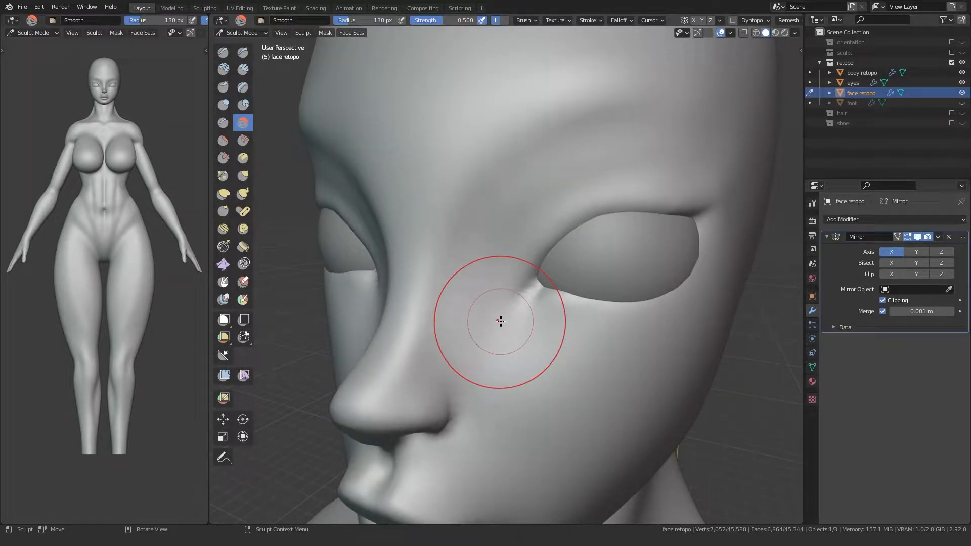
click(222, 247)
key(f)
click(482, 299)
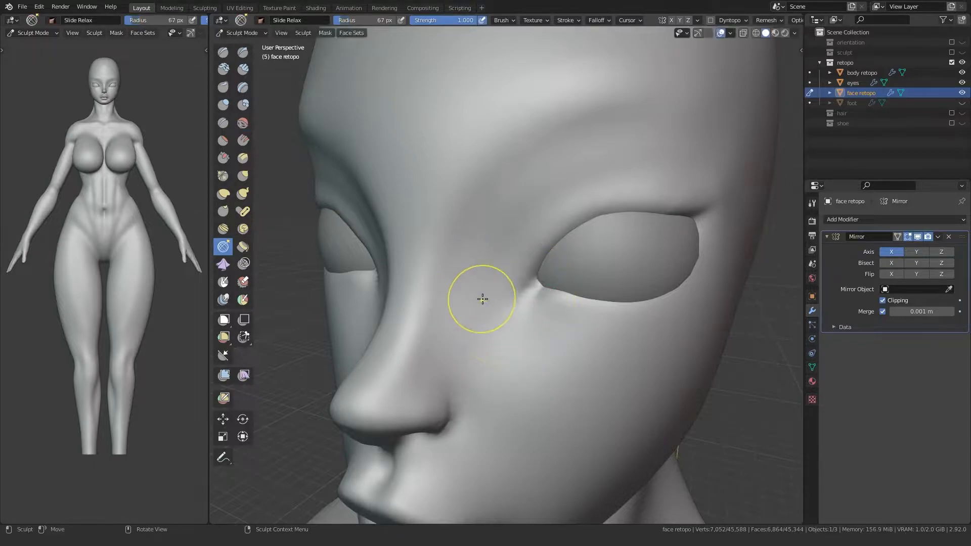
Turn on the wireframe overlay so the face's edge flow shows while sculpting.
click(700, 33)
click(708, 33)
mouse_move(730, 33)
click(668, 205)
scroll(531, 298, up, 2)
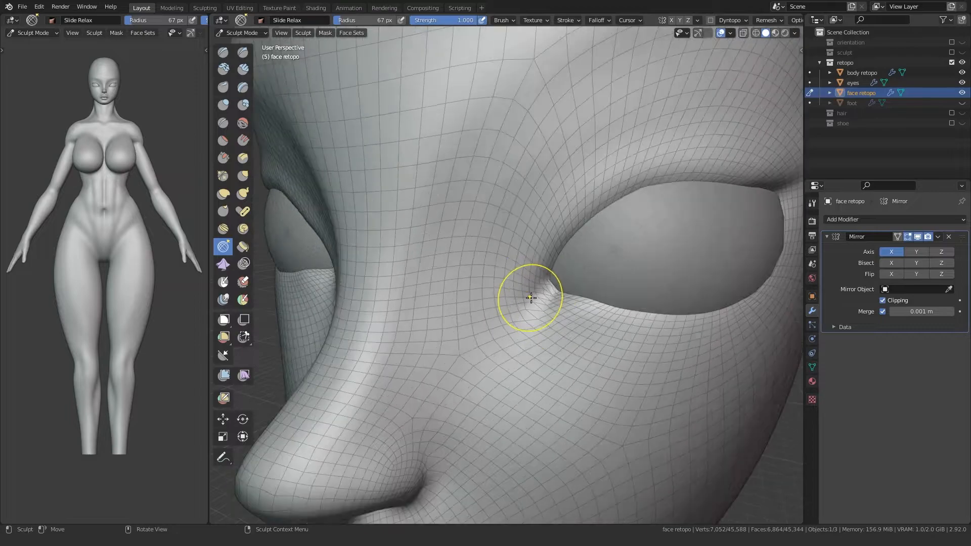
Set the Slide Relax radius to 148 px and relax the mesh around the inner eye corner.
scroll(521, 303, up, 3)
key(f)
click(550, 341)
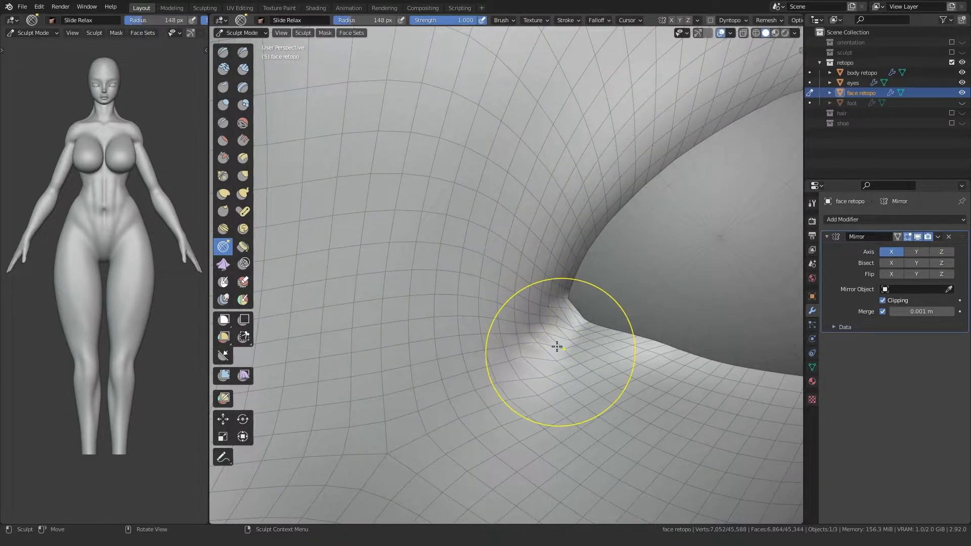
click(509, 21)
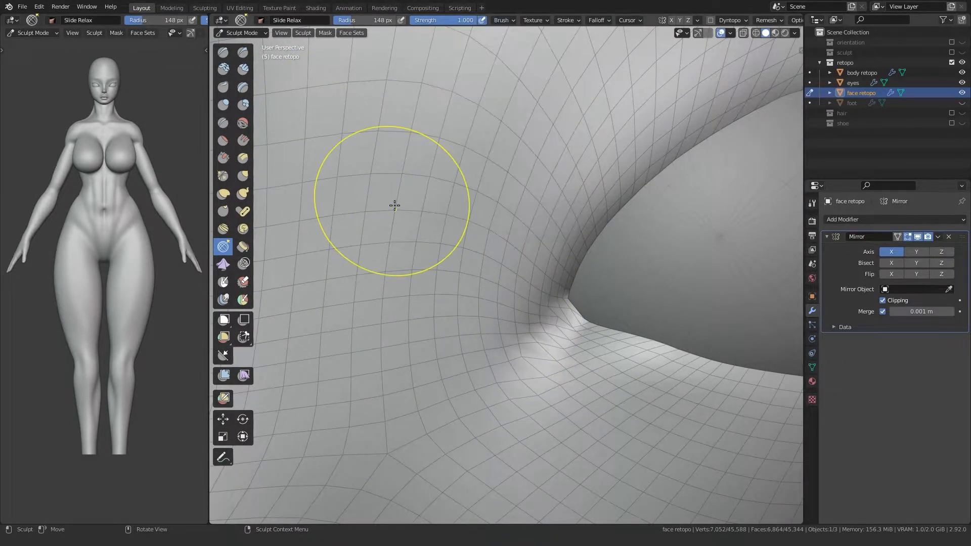
drag(544, 326, 551, 310)
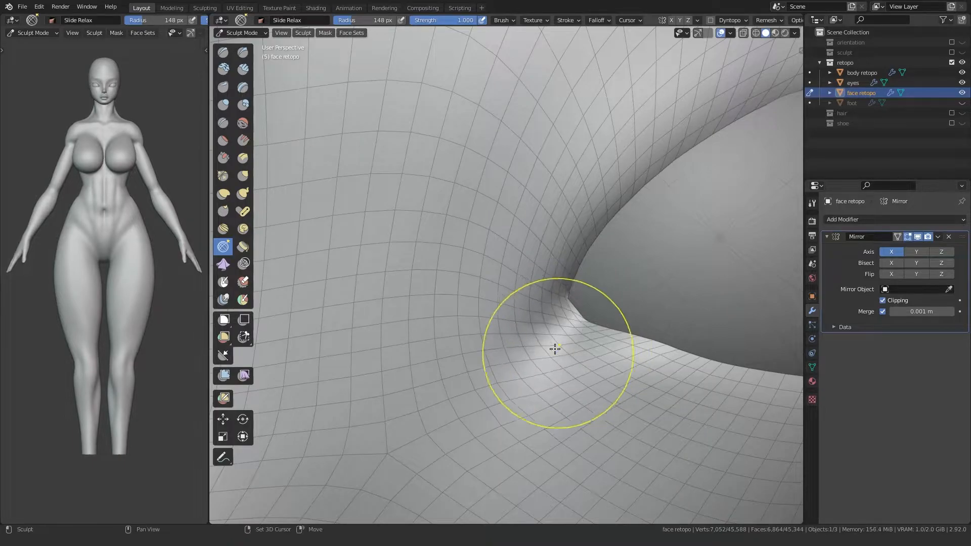
ctrl+middle_drag(425, 333, 451, 465)
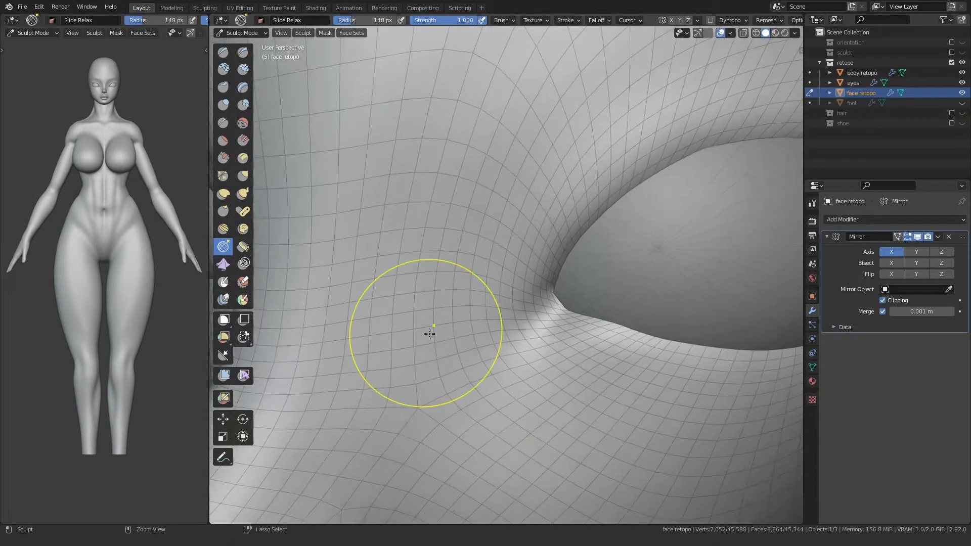
Relax the topology between the nose and the upper lip with the Slide Relax brush.
ctrl+middle_drag(430, 334, 430, 392)
ctrl+middle_drag(455, 167, 459, 245)
shift+middle_drag(412, 365, 498, 300)
ctrl+middle_drag(468, 374, 465, 303)
mouse_move(427, 420)
shift+middle_down()
mouse_move(479, 273)
mouse_move(494, 299)
mouse_move(460, 265)
shift+middle_up()
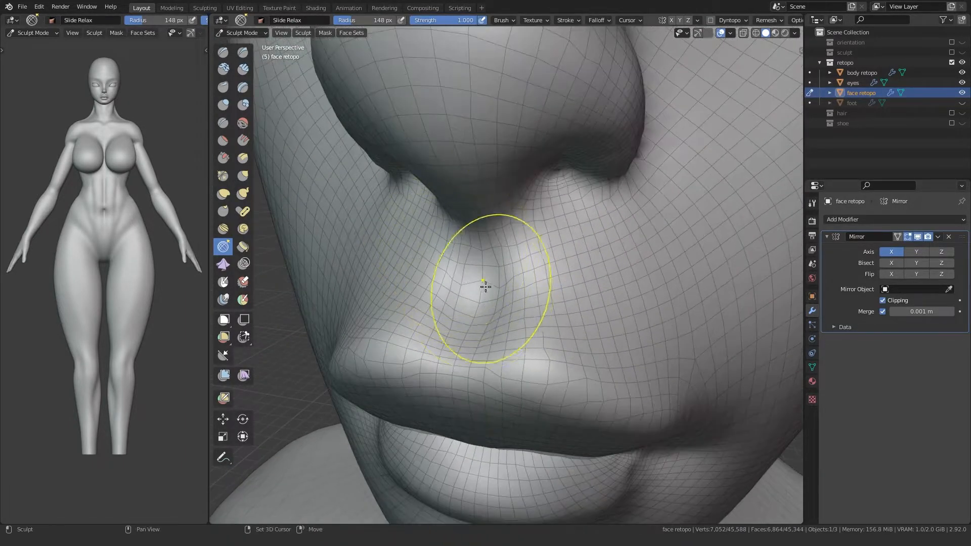
drag(531, 374, 567, 364)
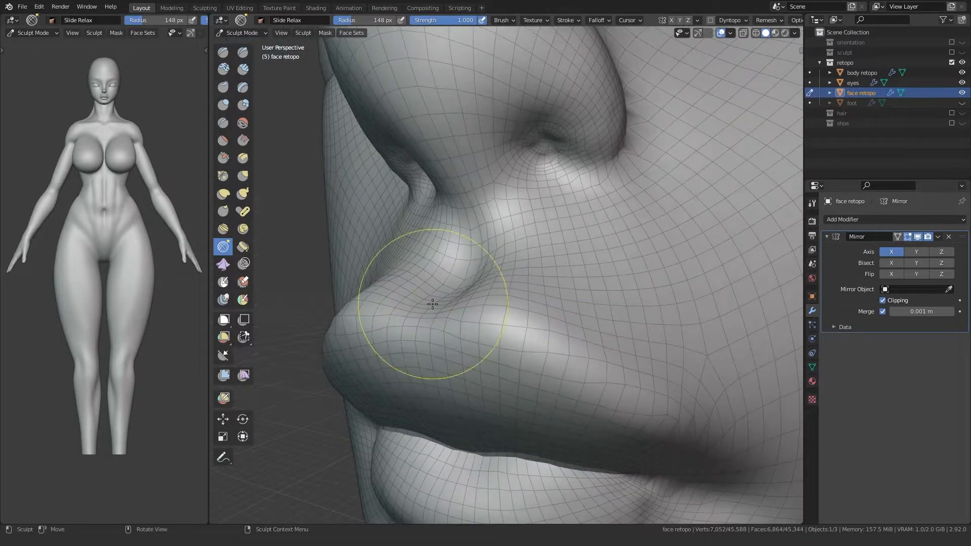
Reduce the Slide Relax radius to 112 px and relax the mesh around the nostril and the underside of the nose.
middle_drag(434, 299, 445, 321)
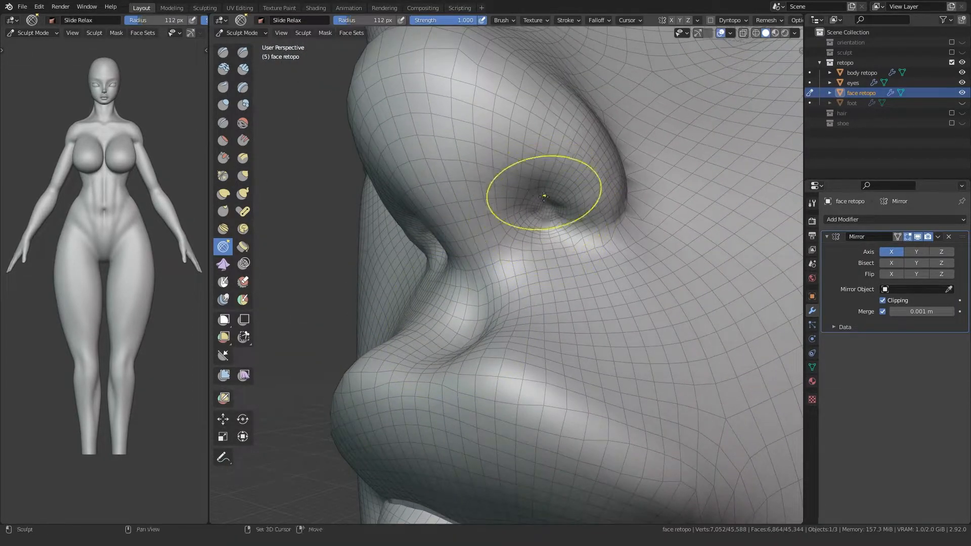
middle_drag(496, 238, 521, 167)
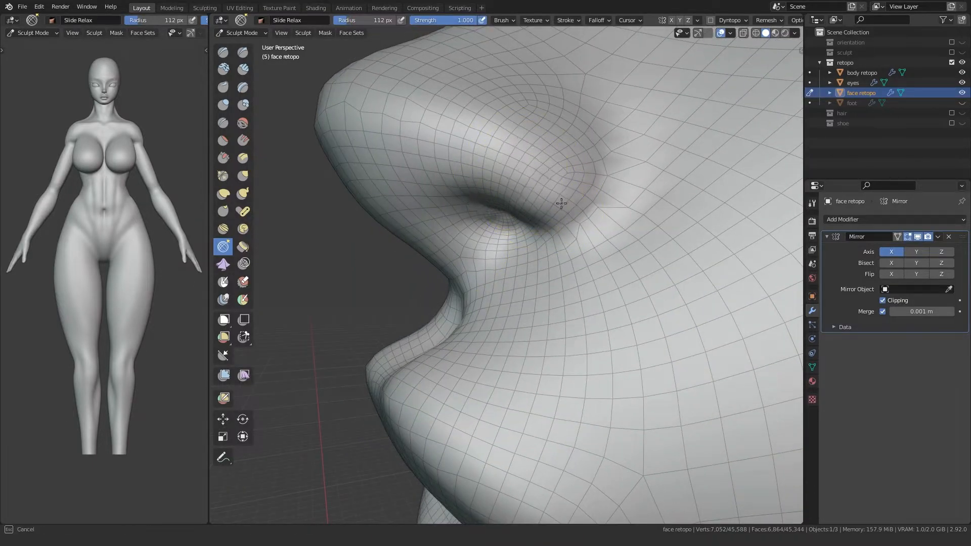
middle_drag(445, 188, 498, 219)
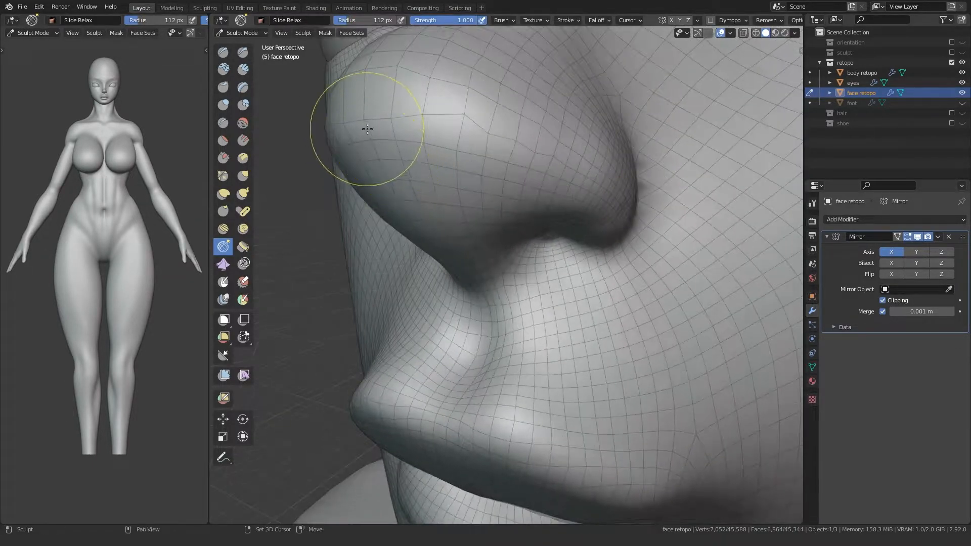
mouse_move(395, 150)
middle_down()
mouse_move(378, 150)
mouse_move(494, 165)
mouse_move(422, 184)
mouse_move(582, 275)
mouse_move(537, 279)
mouse_move(442, 152)
middle_up()
Relax the topology around the lips and the corner of the mouth with Slide Relax.
scroll(442, 157, down, 6)
mouse_move(442, 284)
middle_down()
mouse_move(485, 332)
mouse_move(461, 324)
middle_up()
mouse_move(466, 238)
shift+middle_down()
mouse_move(463, 318)
mouse_move(423, 280)
mouse_move(460, 290)
mouse_move(452, 250)
mouse_move(435, 261)
mouse_move(444, 288)
mouse_move(472, 270)
shift+middle_up()
scroll(418, 268, up, 3)
scroll(491, 273, up, 2)
mouse_move(520, 247)
middle_down()
mouse_move(442, 314)
mouse_move(585, 346)
mouse_move(458, 359)
middle_up()
middle_drag(446, 303, 449, 288)
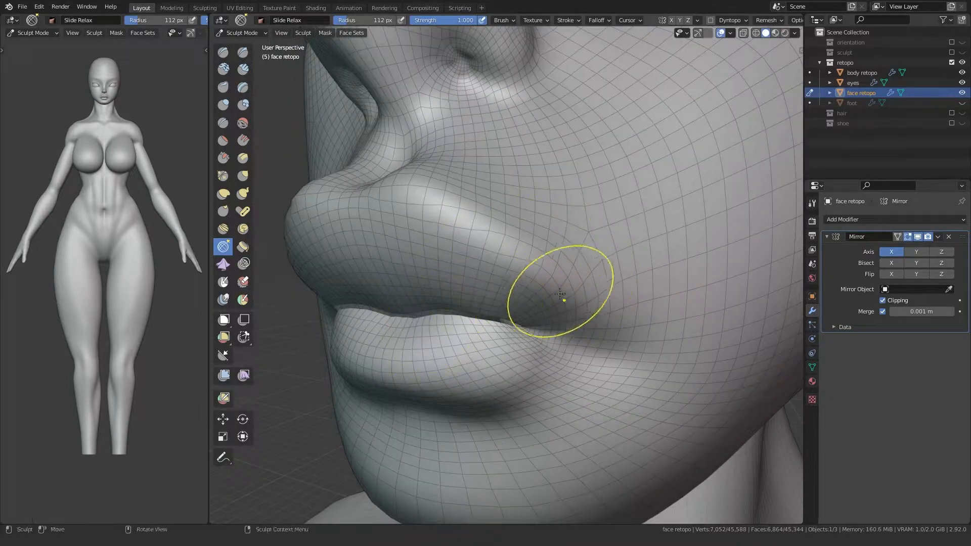
Examine the head's wireframe from the side and the body's torso and surface from the front.
scroll(561, 301, down, 6)
mouse_move(511, 263)
shift+middle_down()
mouse_move(479, 310)
mouse_move(477, 347)
shift+middle_up()
mouse_move(478, 309)
middle_down()
mouse_move(481, 282)
mouse_move(587, 172)
middle_up()
mouse_move(475, 206)
middle_down()
mouse_move(427, 217)
mouse_move(487, 317)
middle_up()
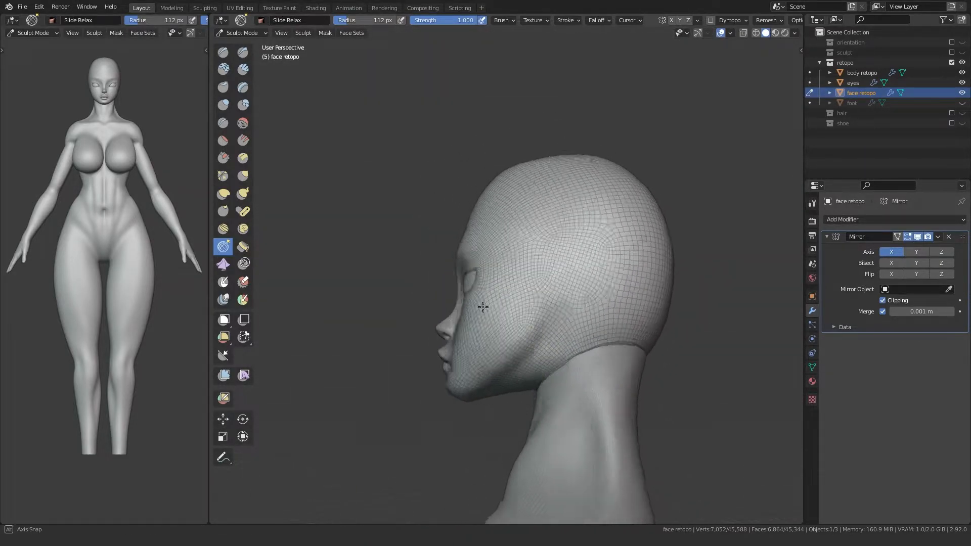
scroll(488, 324, up, 2)
mouse_move(486, 319)
middle_down()
mouse_move(527, 271)
mouse_move(462, 288)
mouse_move(470, 267)
mouse_move(463, 329)
middle_up()
scroll(462, 354, down, 5)
mouse_move(462, 399)
shift+middle_down()
mouse_move(461, 300)
mouse_move(475, 360)
mouse_move(464, 319)
shift+middle_up()
scroll(460, 357, up, 4)
scroll(465, 365, up, 4)
scroll(469, 362, down, 6)
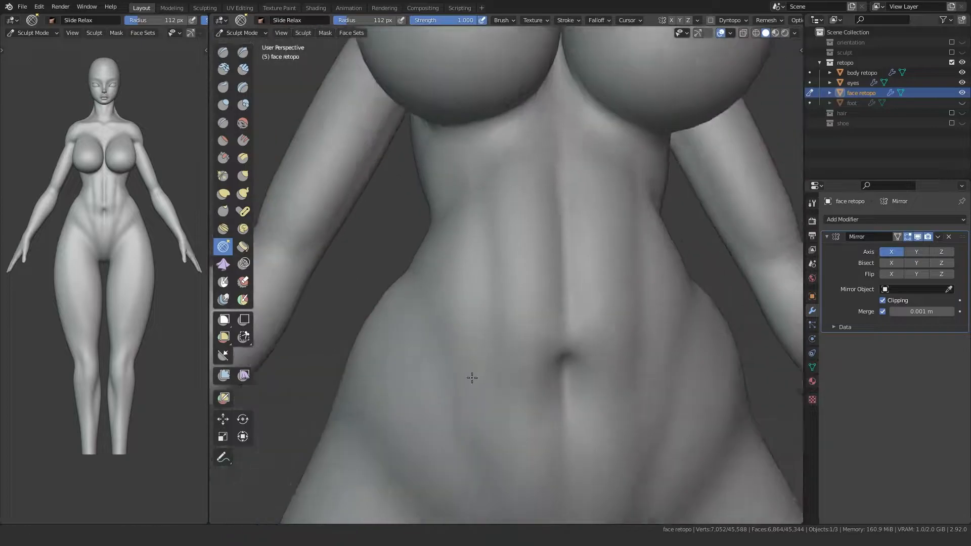
shift+middle_drag(472, 424, 439, 269)
mouse_move(440, 340)
ctrl+middle_down()
mouse_move(426, 288)
mouse_move(401, 267)
mouse_move(425, 398)
ctrl+middle_up()
mouse_move(425, 236)
ctrl+middle_down()
mouse_move(424, 323)
mouse_move(457, 521)
ctrl+middle_up()
mouse_move(461, 108)
shift+middle_down()
mouse_move(467, 376)
mouse_move(449, 315)
shift+middle_up()
mouse_move(449, 315)
ctrl+middle_down()
mouse_move(425, 238)
mouse_move(426, 175)
ctrl+middle_up()
shift+middle_drag(463, 351, 435, 262)
Examine the edge flow around the nose, cheeks and mouth from several angles.
middle_drag(465, 304, 418, 314)
mouse_move(423, 360)
ctrl+middle_down()
mouse_move(431, 293)
mouse_move(451, 268)
ctrl+middle_up()
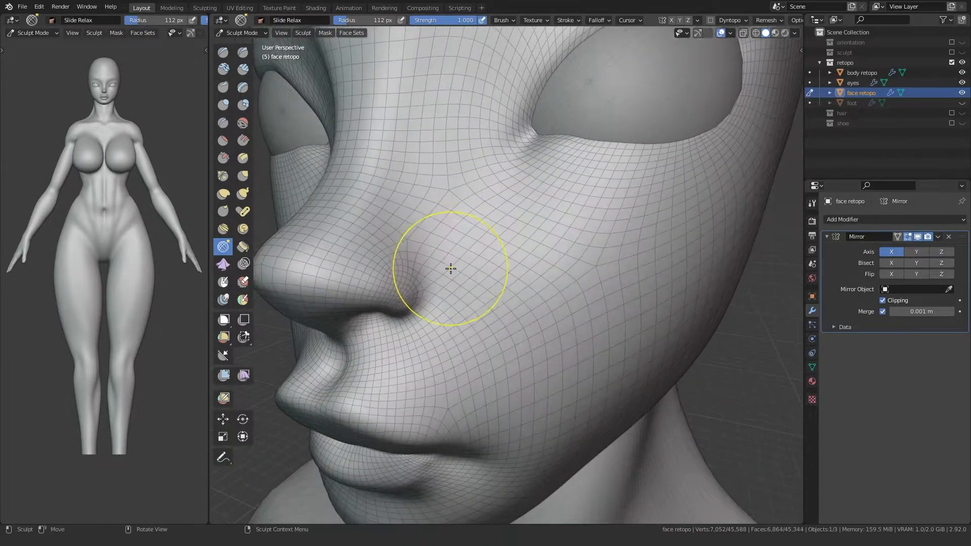
ctrl+middle_drag(386, 334, 392, 387)
middle_drag(478, 253, 569, 269)
middle_drag(421, 321, 406, 296)
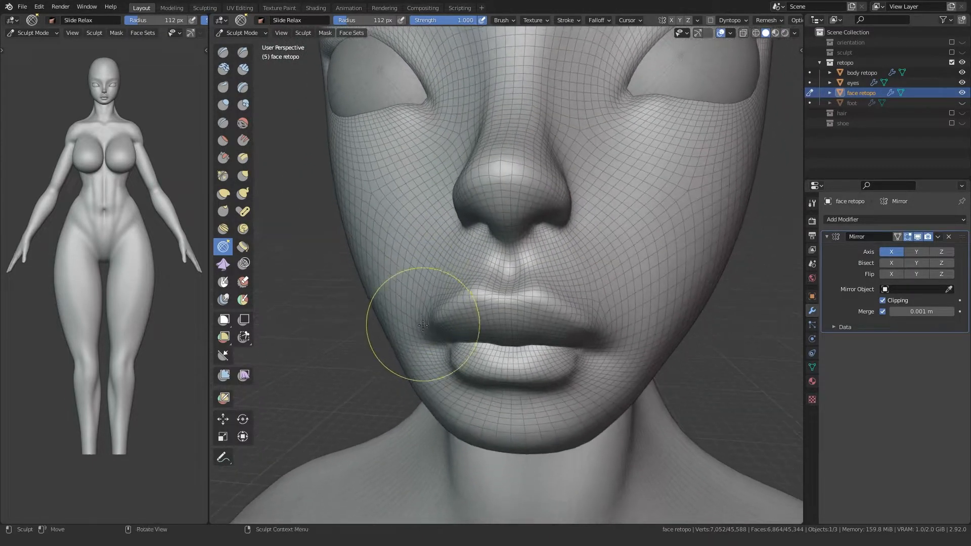
ctrl+middle_drag(427, 344, 449, 302)
middle_drag(482, 233, 406, 294)
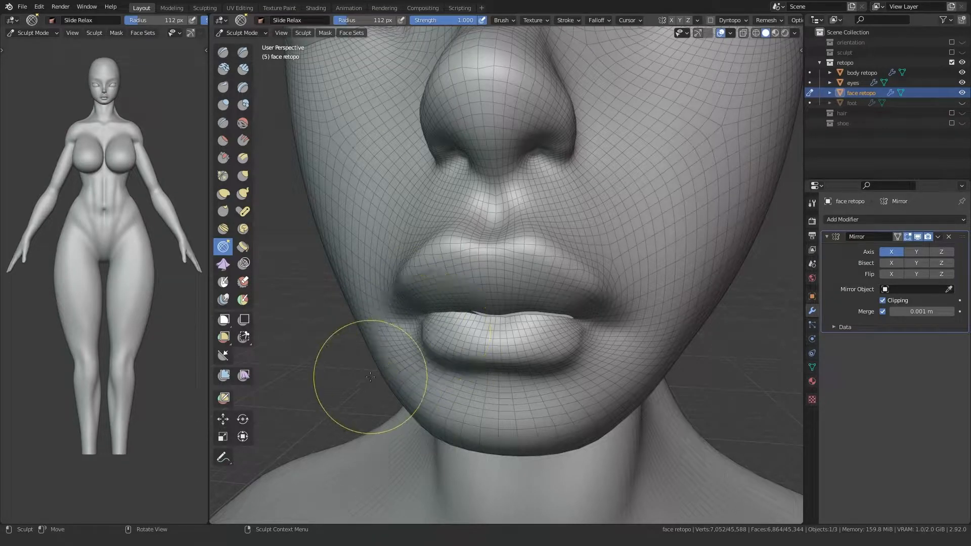
Switch to the Grab brush with a 170 px radius, frame the mouth in front orthographic view and save the file.
key(g)
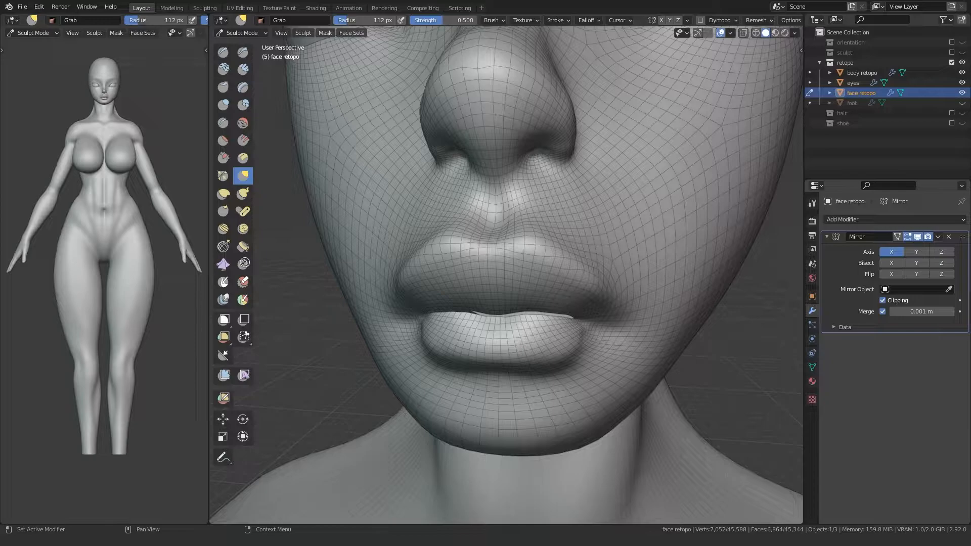
mouse_move(388, 363)
middle_down()
mouse_move(440, 347)
mouse_move(379, 344)
middle_up()
scroll(475, 323, up, 3)
shift+middle_drag(475, 323, 451, 355)
scroll(476, 317, up, 2)
key(f)
click(489, 313)
key(f)
click(618, 318)
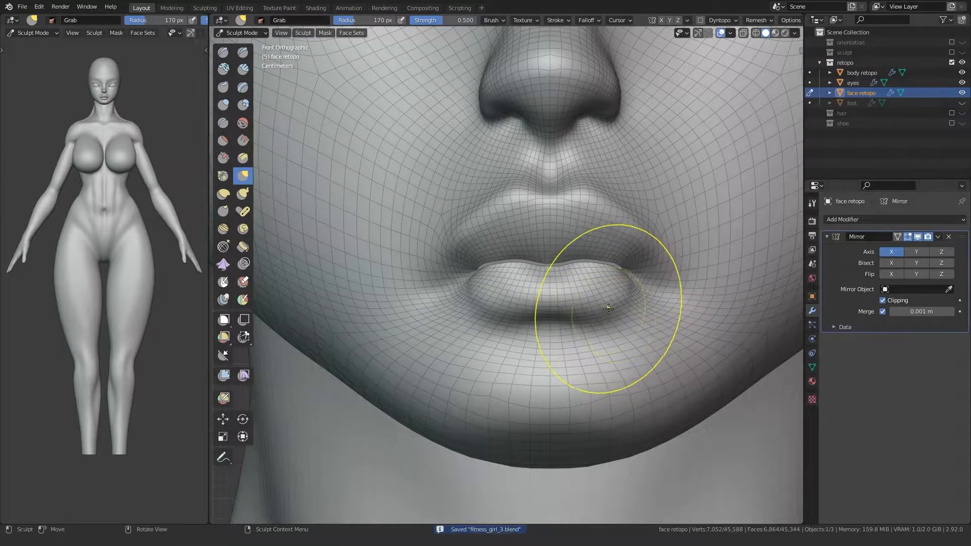
Try pulling the lower edge of the lower lip down and outward with Grab, and undo the stroke.
key(f)
click(591, 310)
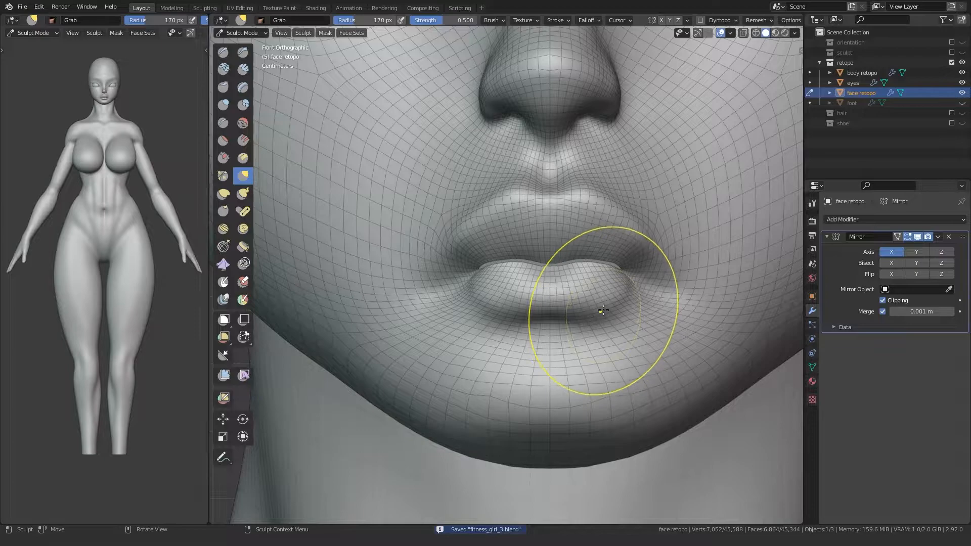
drag(590, 312, 617, 344)
key(ctrl+z)
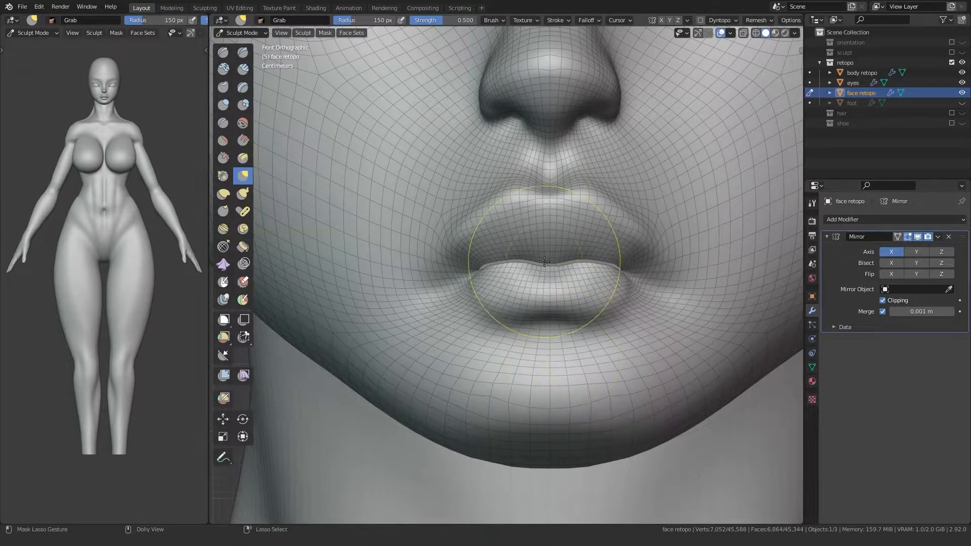
Mask the upper lip and the area around it with a lasso, and grow the mask outward.
mouse_move(546, 265)
ctrl+shift+mouse_down()
mouse_move(727, 265)
mouse_move(390, 198)
ctrl+shift+mouse_up()
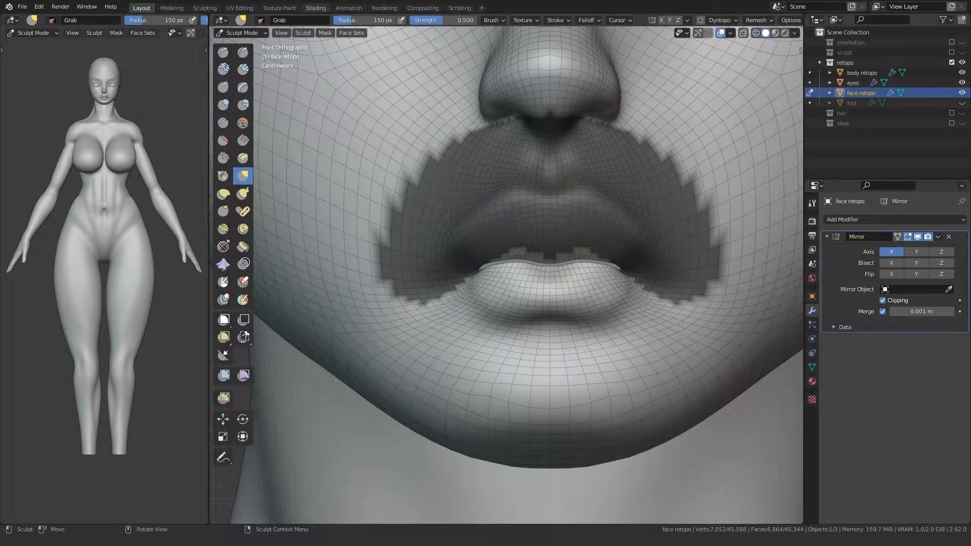
click(325, 33)
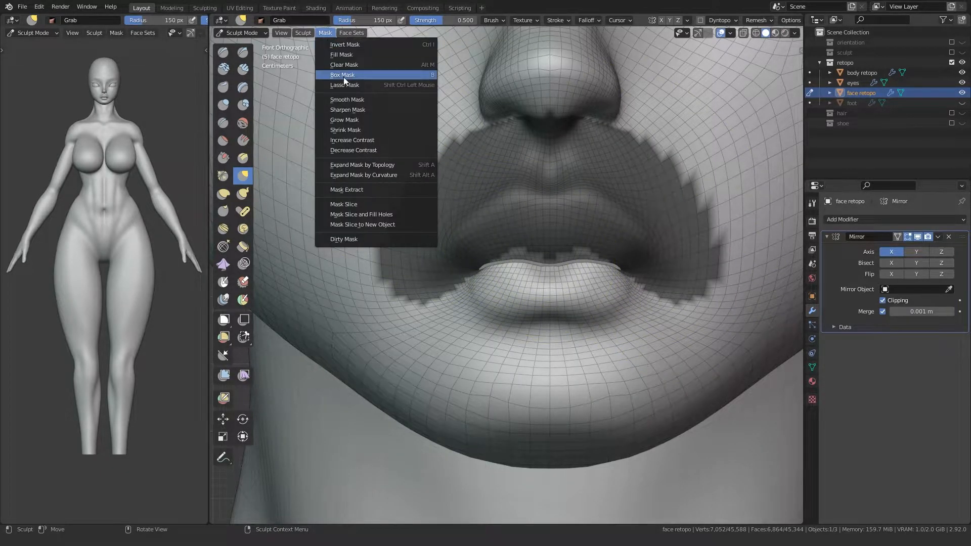
click(353, 130)
click(325, 33)
click(347, 120)
click(325, 33)
click(338, 121)
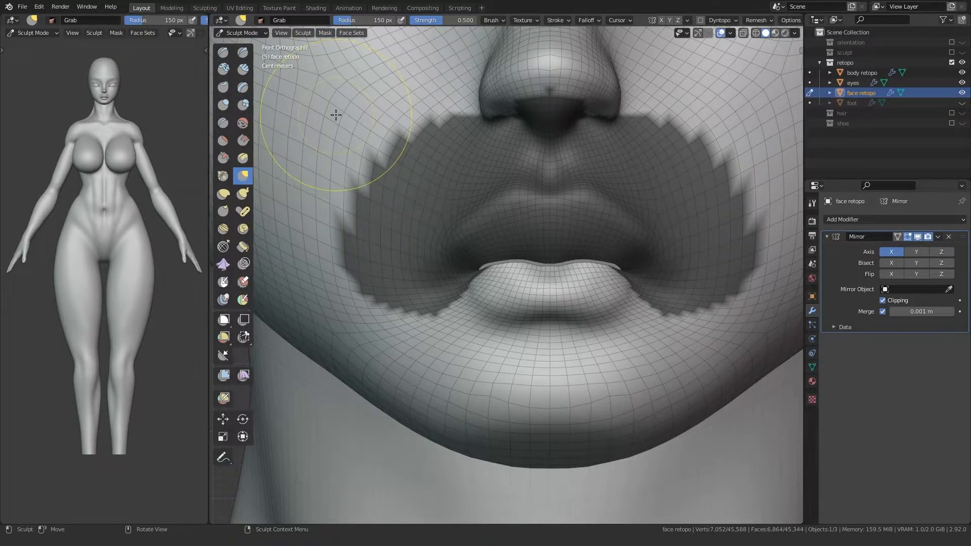
Smooth the mask around the upper lip repeatedly to soften its edge.
key(F3)
text(smooth)
key(Return)
key(F3)
key(Return)
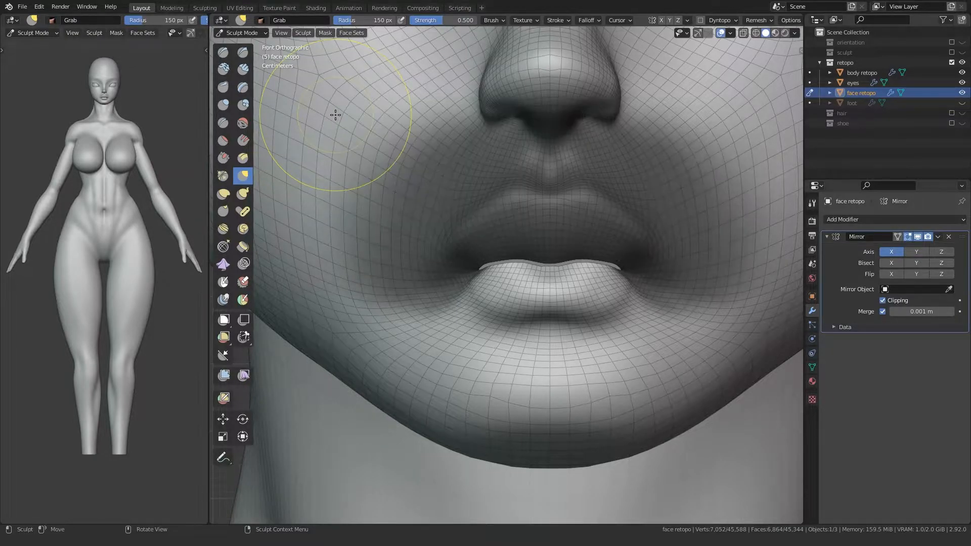
Set the Grab radius to 193 px and pull the side of the lower lip slightly down.
key(f)
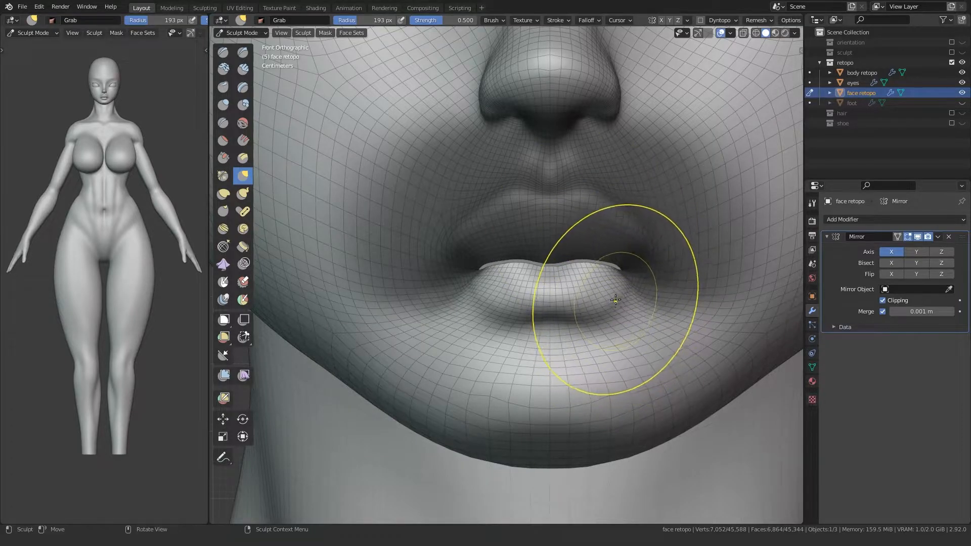
drag(616, 291, 617, 305)
scroll(590, 288, down, 3)
mouse_move(542, 330)
middle_down()
mouse_move(543, 352)
mouse_move(421, 368)
mouse_move(416, 360)
middle_up()
middle_drag(416, 360, 436, 303)
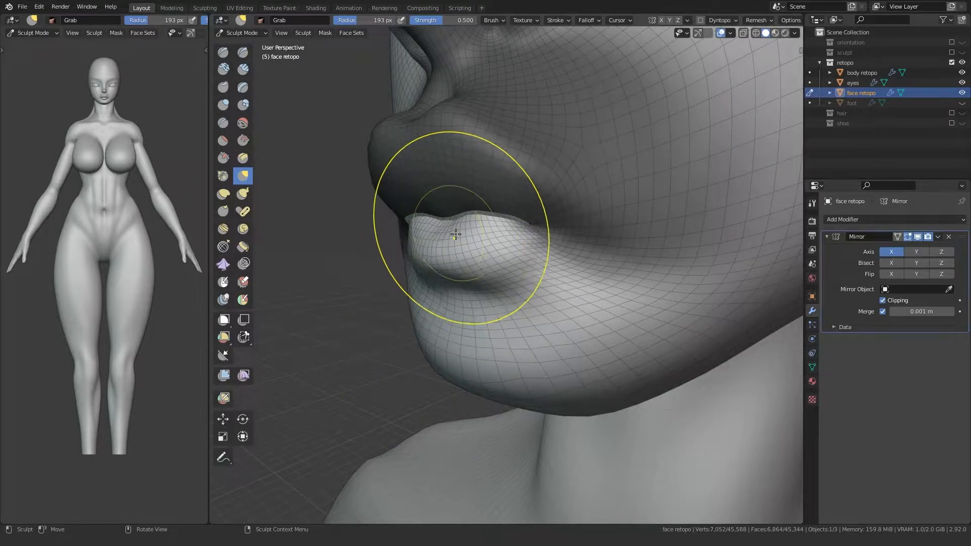
Frame a selected patch of the lower lip in Edit Mode, return to Sculpt Mode and set the Grab radius to 141 px.
key(Tab)
drag(432, 249, 464, 200)
key(KP_Decimal)
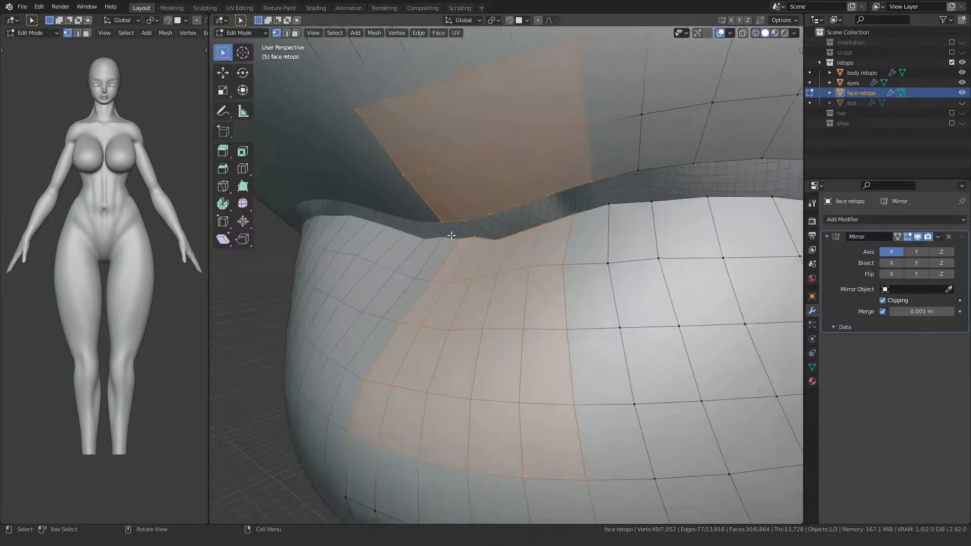
scroll(448, 238, down, 5)
key(Tab)
key(f)
click(484, 278)
Reshape the upper edge of the lower lip near the centre with short Grab strokes.
mouse_move(483, 278)
middle_down()
mouse_move(503, 287)
mouse_move(513, 268)
mouse_move(594, 263)
mouse_move(477, 275)
mouse_move(476, 286)
middle_up()
middle_drag(514, 258, 597, 276)
mouse_move(480, 293)
middle_down()
mouse_move(513, 297)
mouse_move(485, 284)
middle_up()
click(490, 21)
mouse_move(420, 319)
middle_down()
mouse_move(412, 326)
mouse_move(469, 274)
middle_up()
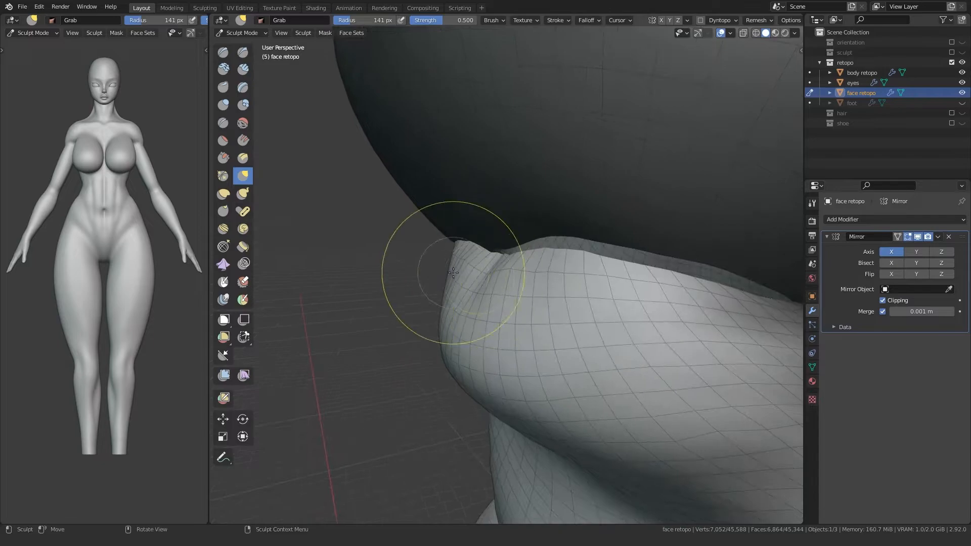
mouse_move(498, 303)
middle_down()
mouse_move(386, 260)
mouse_move(507, 243)
mouse_move(579, 294)
mouse_move(555, 269)
mouse_move(455, 250)
mouse_move(488, 281)
mouse_move(513, 263)
middle_up()
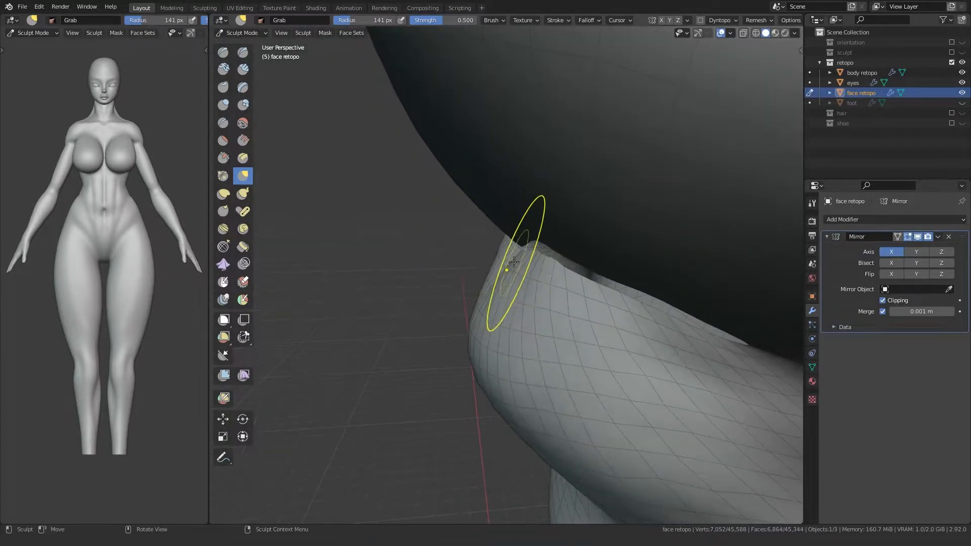
drag(506, 257, 502, 264)
middle_drag(502, 264, 516, 290)
drag(541, 276, 543, 276)
middle_drag(449, 249, 485, 244)
mouse_move(574, 260)
middle_down()
mouse_move(721, 277)
mouse_move(499, 278)
mouse_move(457, 312)
mouse_move(430, 308)
middle_up()
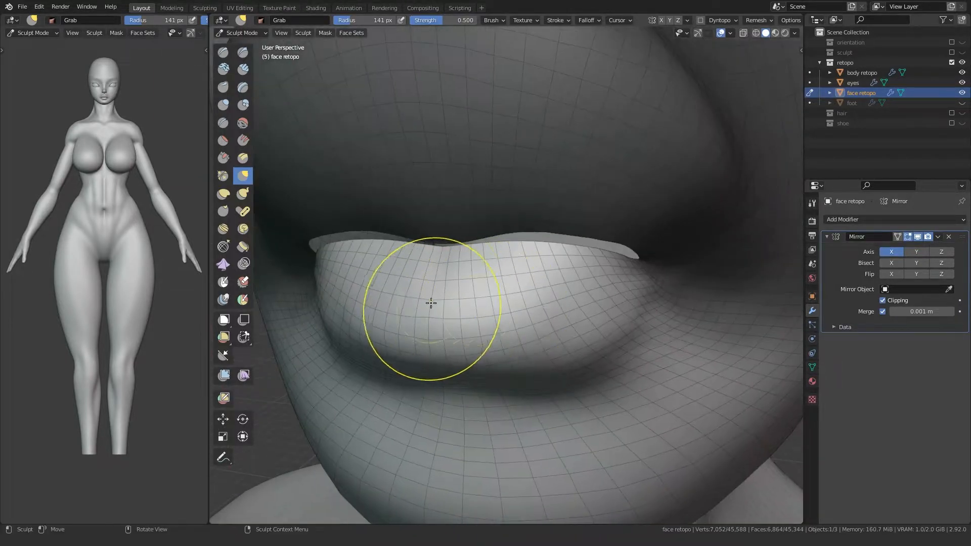
Switch to Object Mode, deselect the face and examine the lips from a three-quarter view.
scroll(431, 308, down, 10)
middle_drag(599, 383, 488, 261)
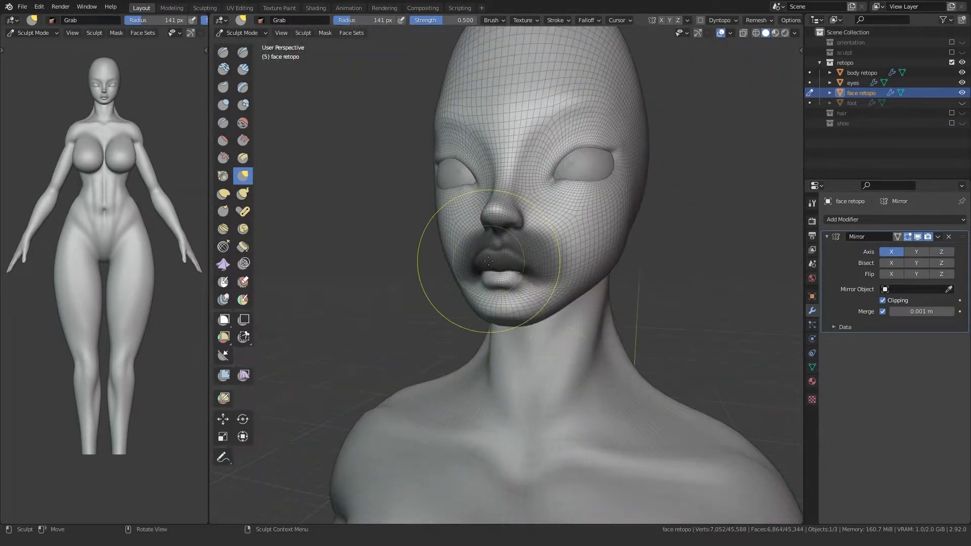
key(ctrl+Tab)
click(374, 260)
click(395, 313)
scroll(393, 314, up, 4)
mouse_move(393, 314)
middle_down()
mouse_move(474, 335)
mouse_move(361, 324)
mouse_move(468, 302)
mouse_move(388, 305)
mouse_move(439, 306)
middle_up()
scroll(360, 324, up, 6)
scroll(388, 305, down, 3)
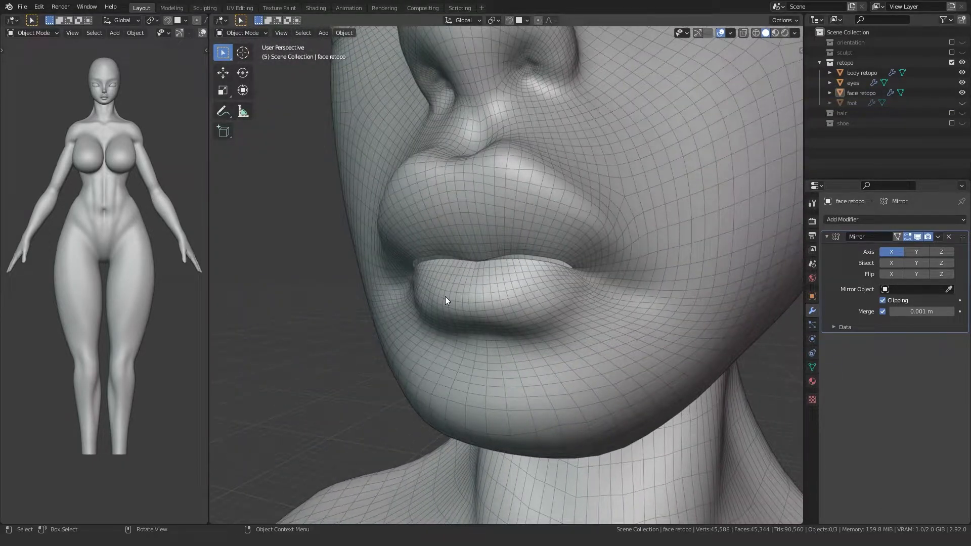
Select the face, return it to Sculpt Mode and clear its mask.
click(492, 275)
key(ctrl+Tab)
click(487, 332)
middle_drag(486, 332, 494, 304)
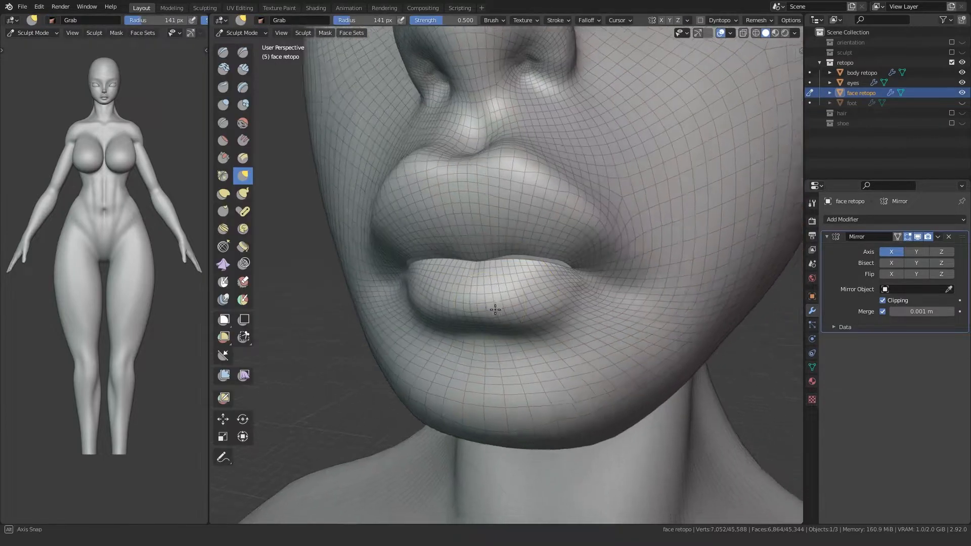
click(325, 32)
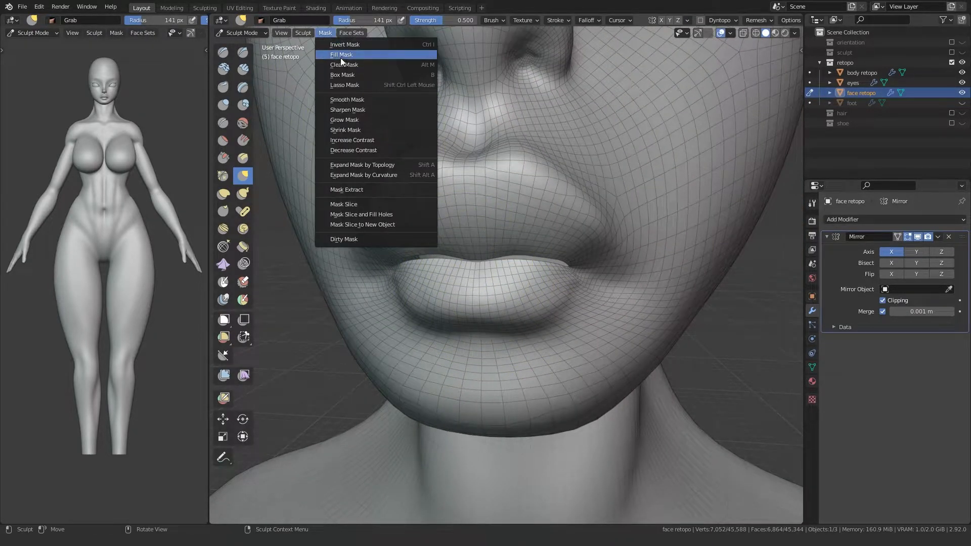
click(341, 60)
click(325, 33)
click(335, 55)
click(326, 33)
click(336, 64)
click(327, 34)
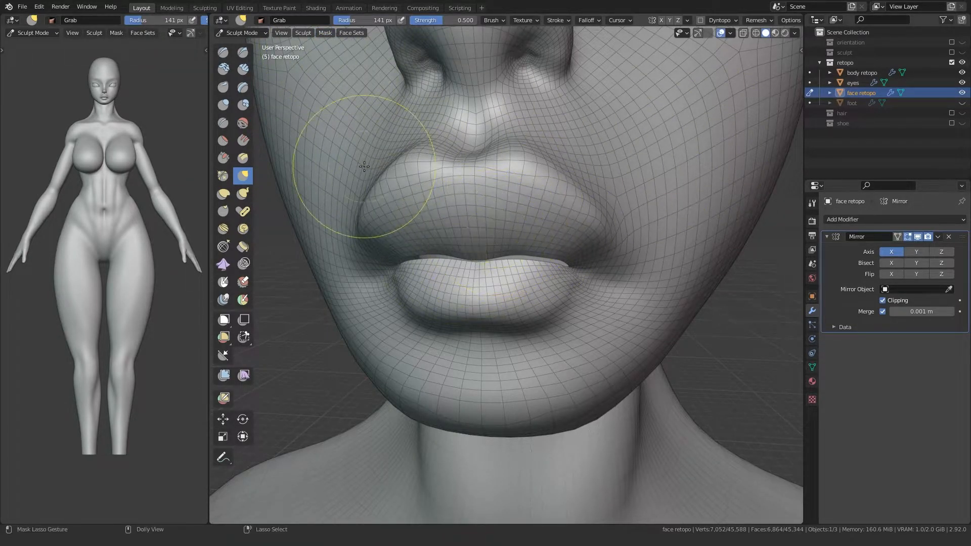
Grow the vertex selection around the mouth in Edit Mode five times, and return to Sculpt Mode.
scroll(434, 248, down, 5)
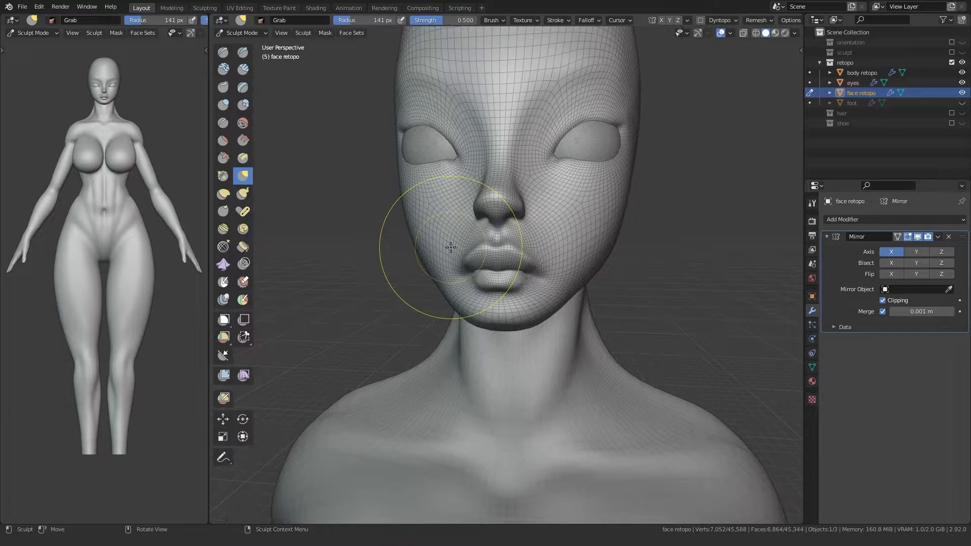
click(340, 34)
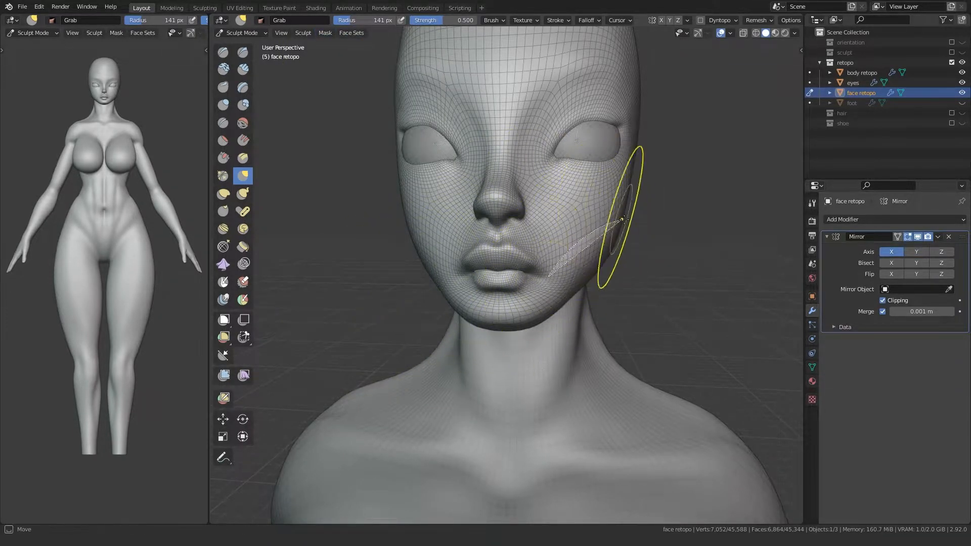
key(Tab)
key(ctrl+KP_Add)
key(ctrl+KP_Add)
key(ctrl+KP_Add)
key(ctrl+KP_Add)
key(ctrl+KP_Add)
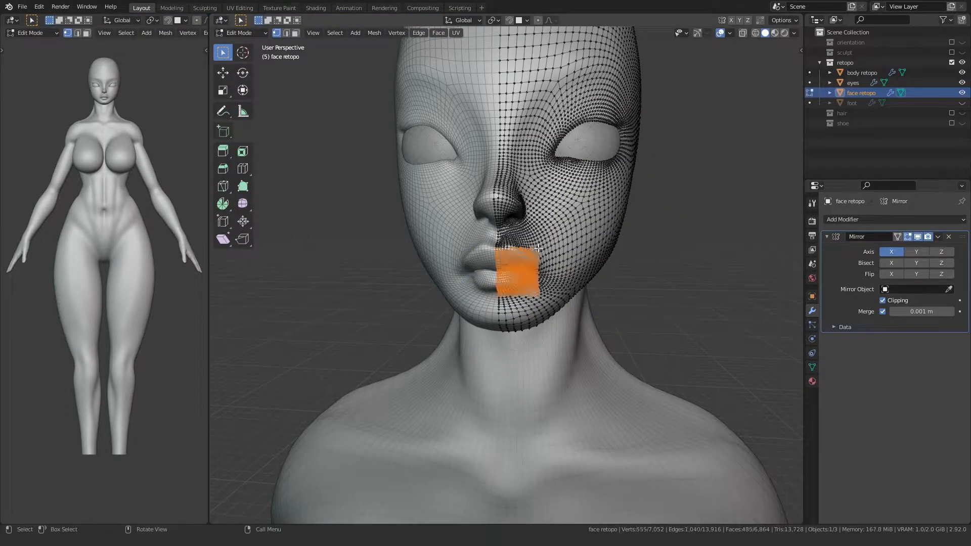
key(Tab)
drag(532, 268, 557, 277)
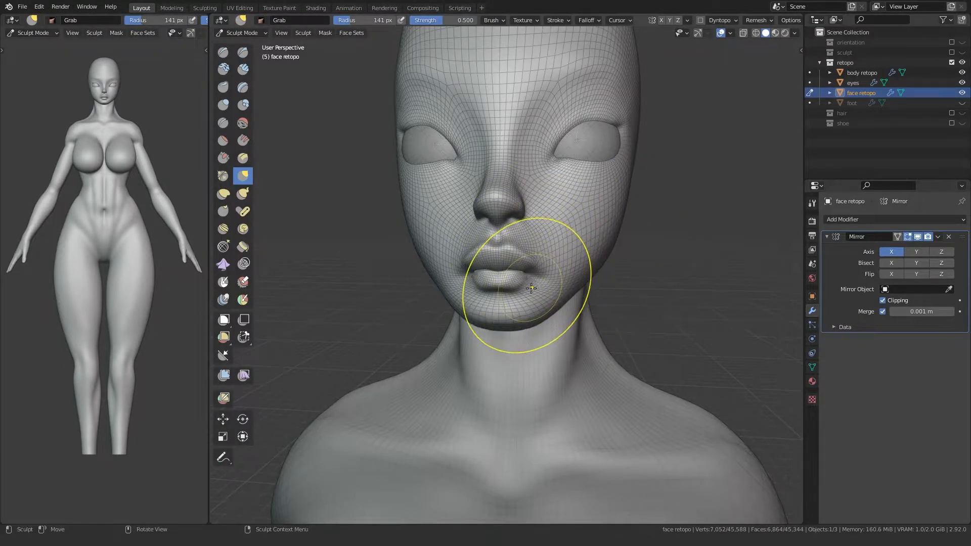
Examine the face's proportions and mouth in Object Mode, and return the face to Sculpt Mode.
key(ctrl+Tab)
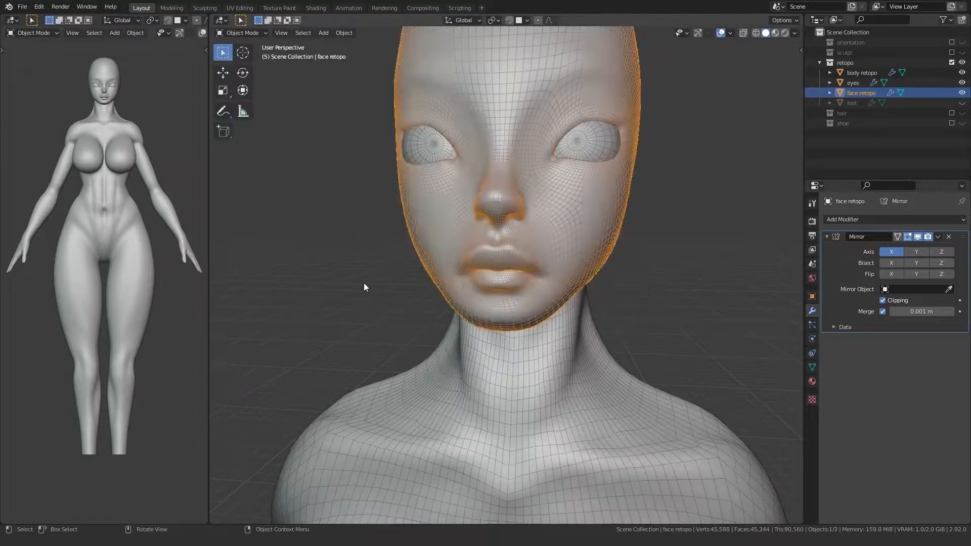
click(363, 283)
scroll(363, 284, down, 5)
middle_drag(363, 283, 387, 274)
scroll(387, 274, up, 4)
click(427, 245)
key(ctrl+Tab)
middle_drag(513, 282, 572, 263)
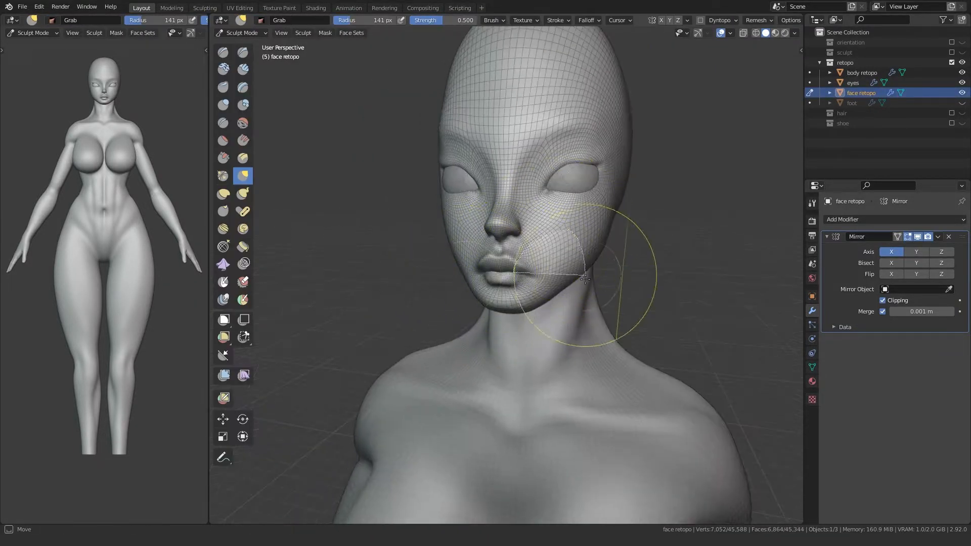
scroll(542, 264, up, 4)
middle_drag(534, 308, 530, 286)
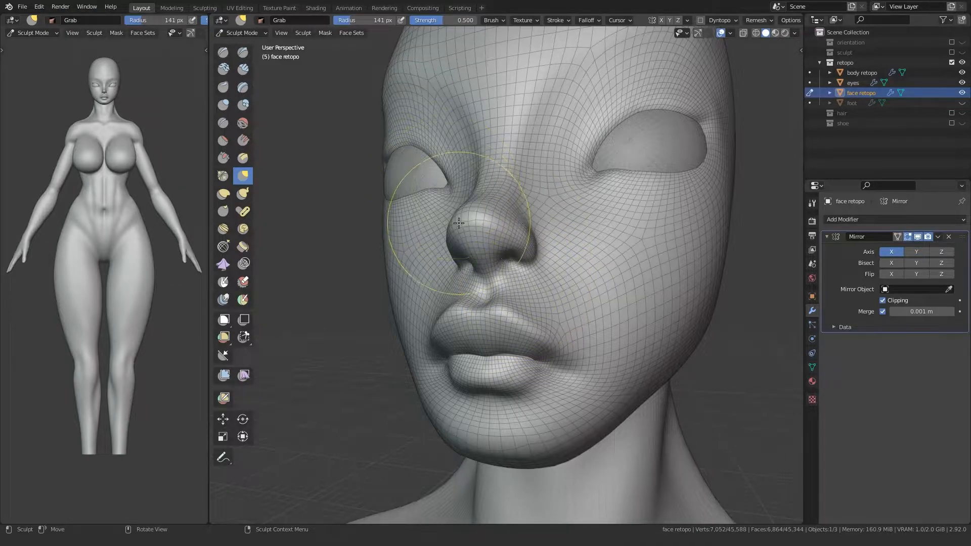
Set the Grab radius to 86 px, try expanding a topology mask from the lower lip, and clear the mask.
scroll(469, 275, up, 3)
mouse_move(375, 377)
middle_down()
mouse_move(471, 225)
mouse_move(530, 211)
mouse_move(511, 215)
middle_up()
scroll(470, 226, up, 2)
key(f)
click(527, 214)
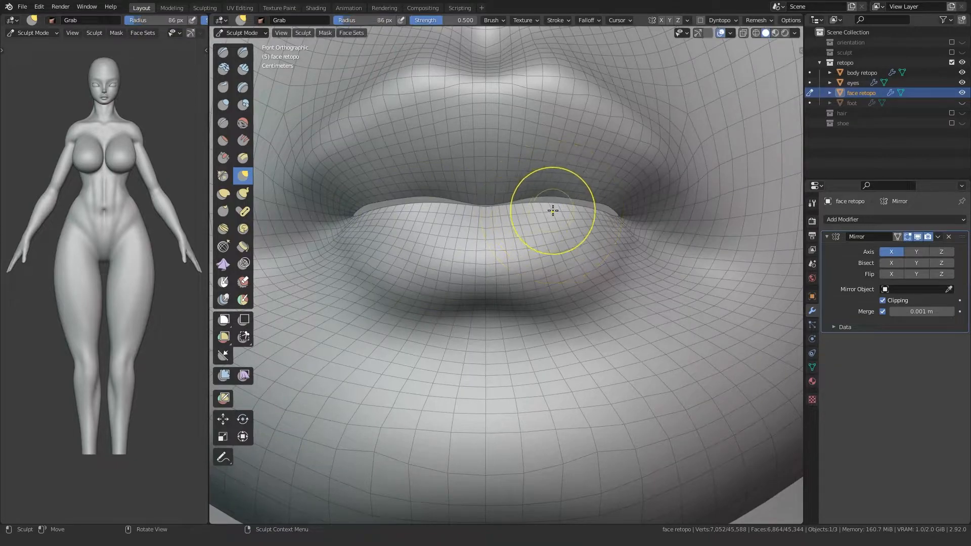
key(shift+a)
scroll(553, 208, down, 6)
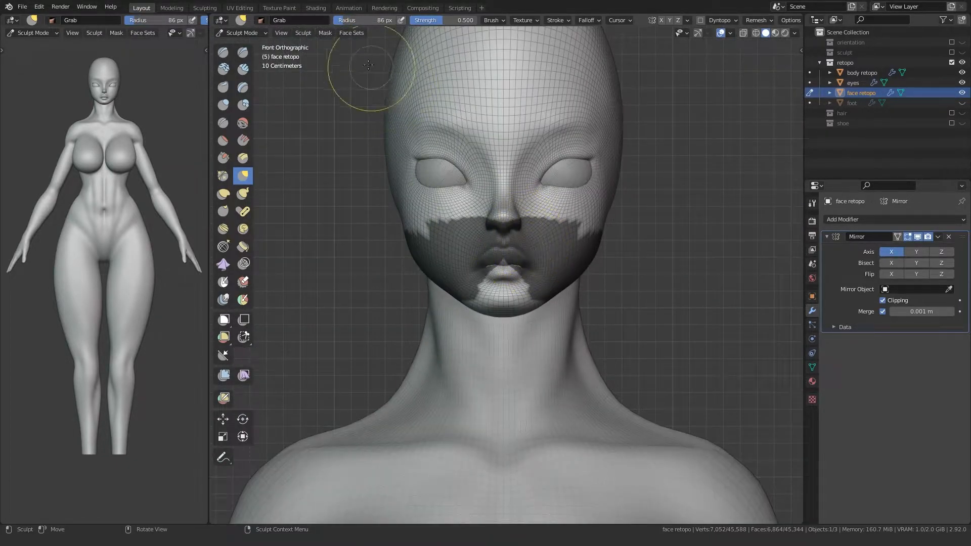
click(325, 33)
click(331, 65)
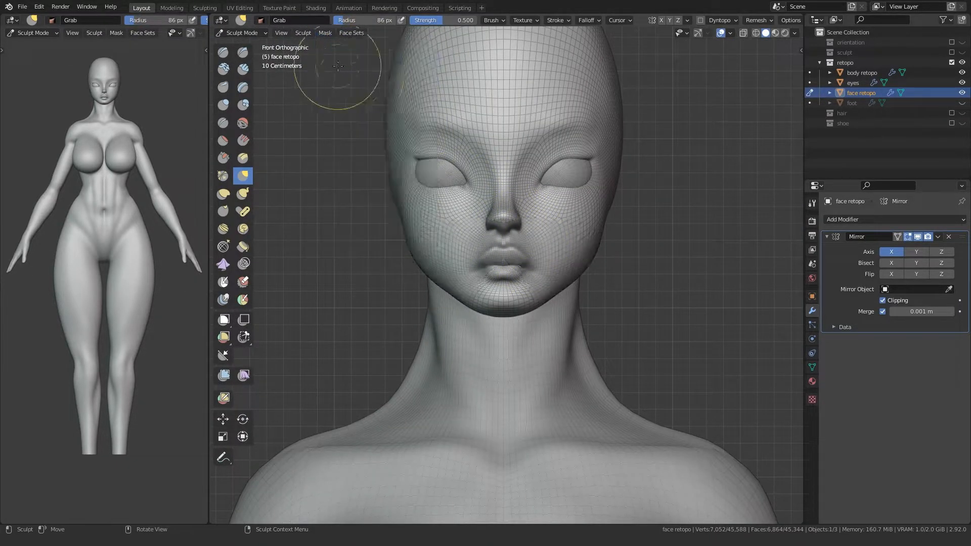
Expand a mask by topology from the lower lip so that only the lower lip and chin stay unmasked.
scroll(506, 258, up, 5)
scroll(480, 192, down, 3)
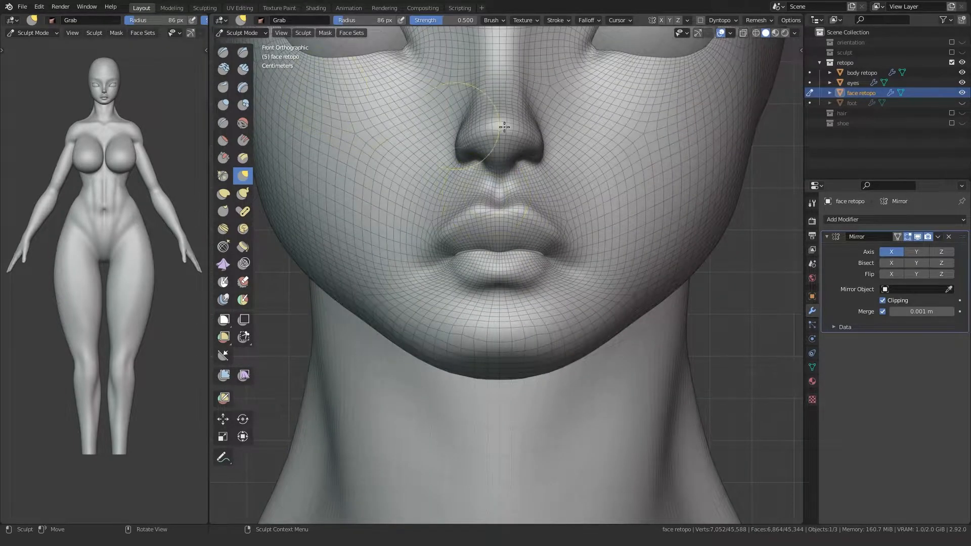
key(shift+a)
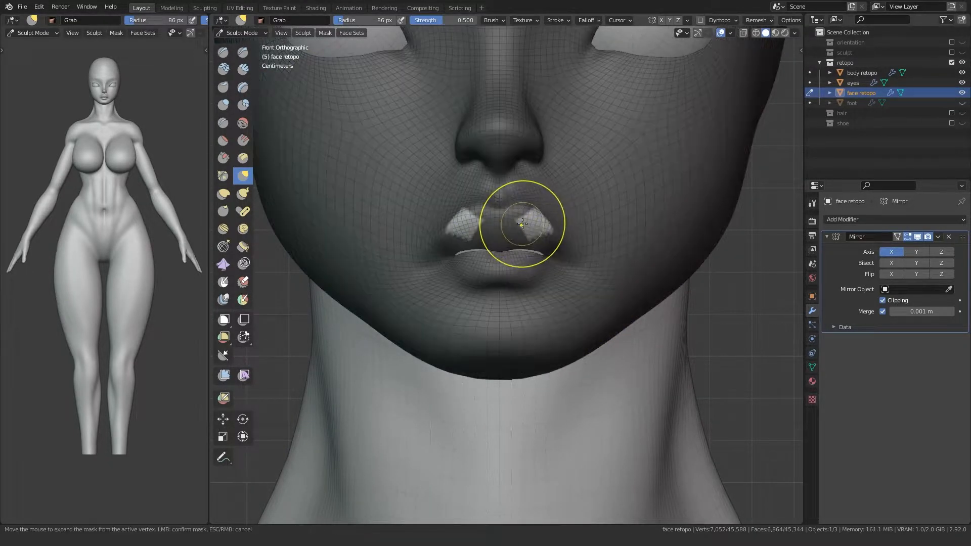
key(ctrl+i)
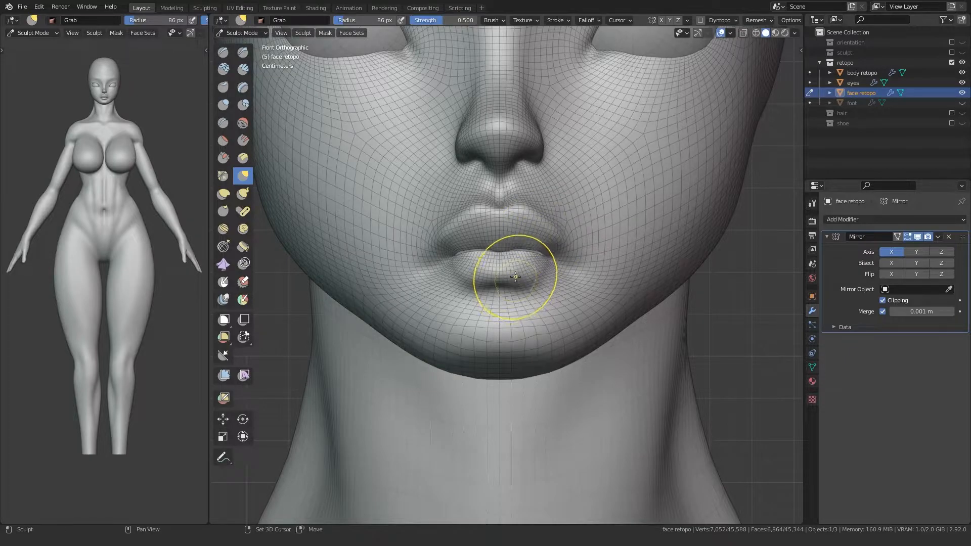
key(shift+a)
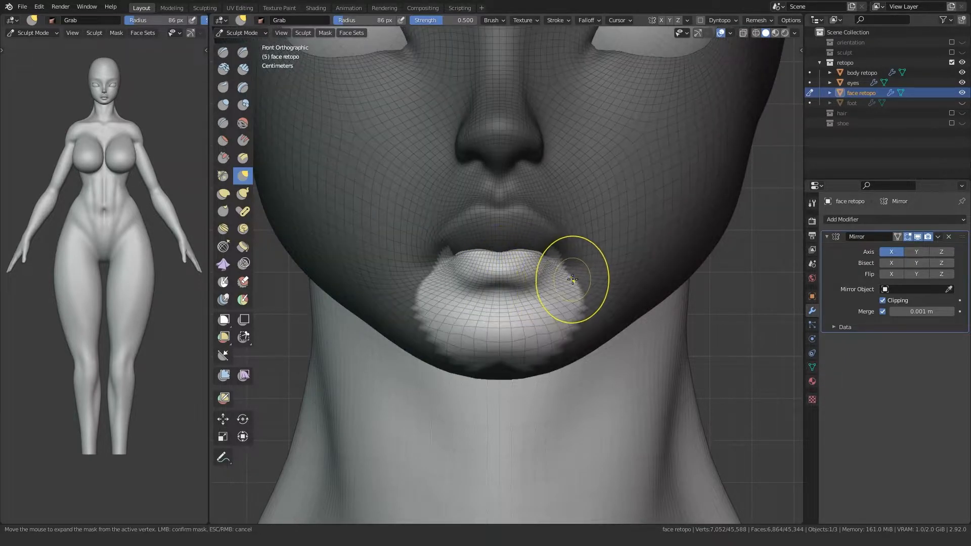
click(550, 285)
Set the Grab radius to 144 px and raise the upper edge of the lower lip toward the upper lip.
scroll(552, 286, up, 4)
scroll(551, 286, up, 4)
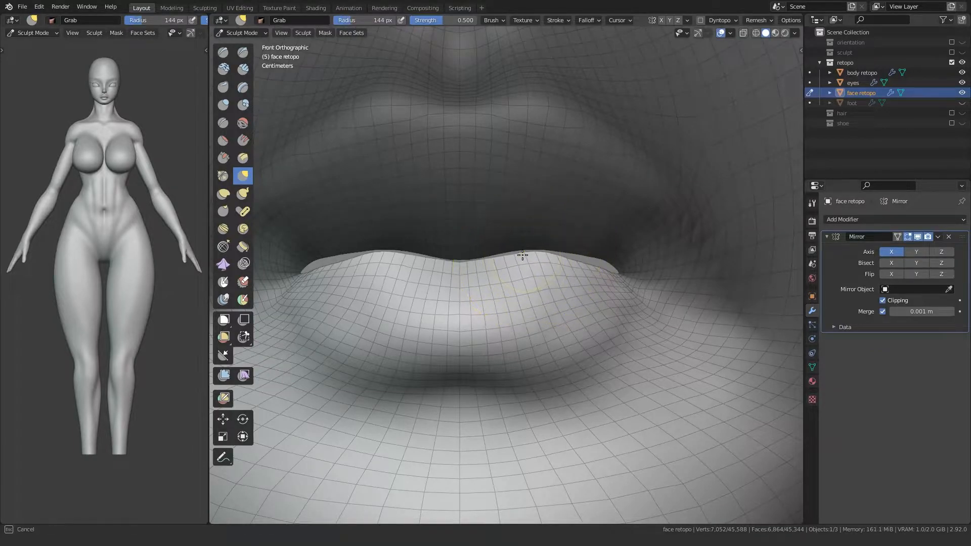
drag(518, 257, 518, 256)
mouse_move(586, 268)
mouse_down()
mouse_move(597, 261)
mouse_move(581, 270)
mouse_up()
scroll(538, 284, up, 1)
mouse_move(581, 270)
shift+middle_down()
mouse_move(455, 290)
mouse_move(525, 289)
shift+middle_up()
scroll(525, 290, up, 1)
scroll(466, 299, up, 1)
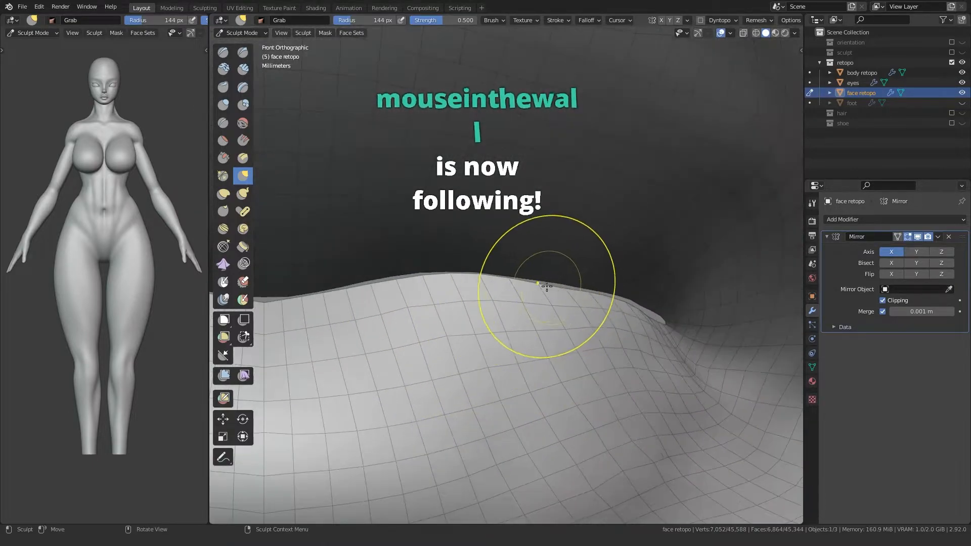
Set the Grab radius to 99 px, fit the lower lip's edge and corner against the upper lip, and check the profile.
mouse_move(631, 310)
middle_down()
mouse_move(627, 329)
mouse_move(523, 321)
mouse_move(521, 269)
mouse_move(609, 309)
mouse_move(505, 302)
middle_up()
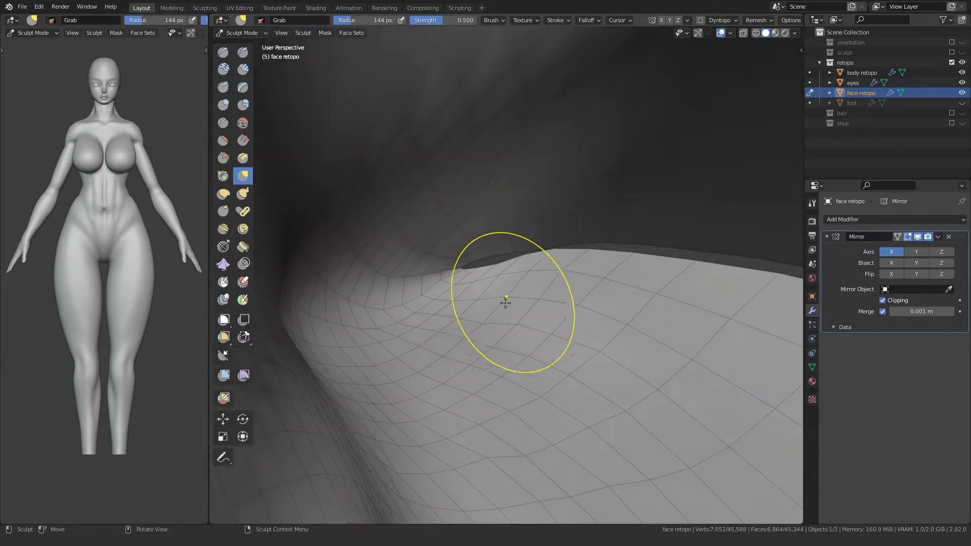
key(f)
click(466, 270)
mouse_move(466, 269)
middle_down()
mouse_move(478, 262)
mouse_move(592, 282)
mouse_move(386, 297)
mouse_move(549, 304)
mouse_move(548, 284)
mouse_move(565, 274)
mouse_move(527, 267)
middle_up()
scroll(478, 262, up, 1)
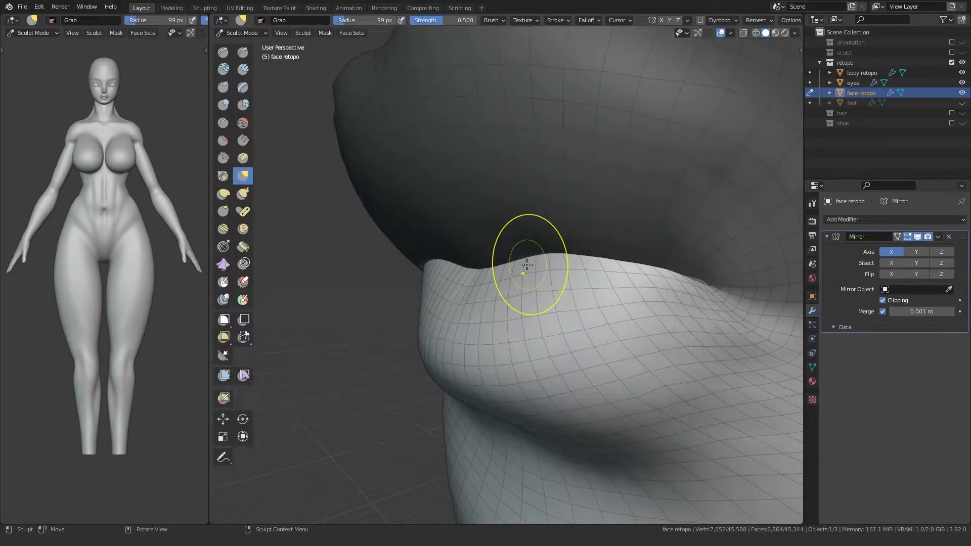
mouse_move(689, 282)
middle_down()
mouse_move(612, 356)
mouse_move(546, 307)
mouse_move(634, 258)
mouse_move(490, 232)
middle_up()
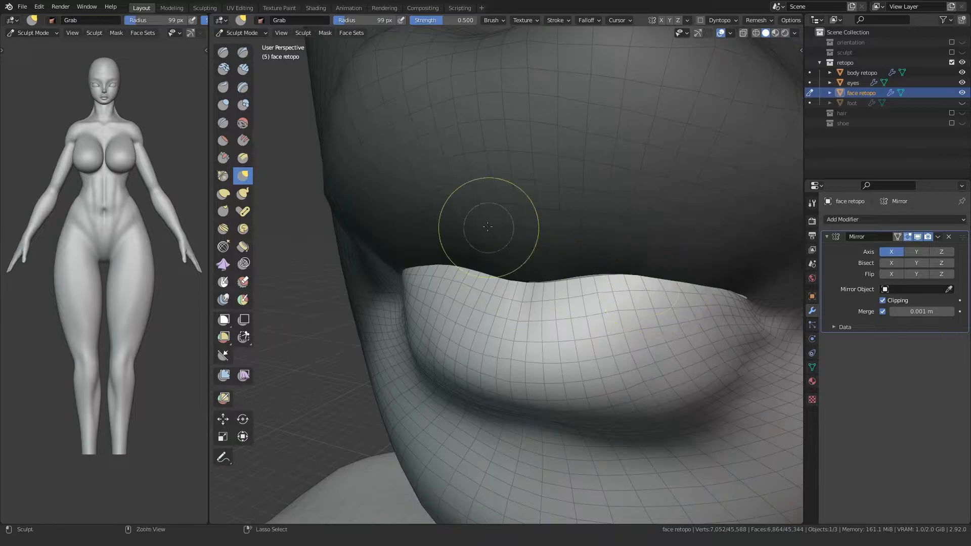
scroll(489, 238, down, 8)
key(KP_1)
scroll(438, 332, down, 3)
middle_drag(468, 372, 401, 336)
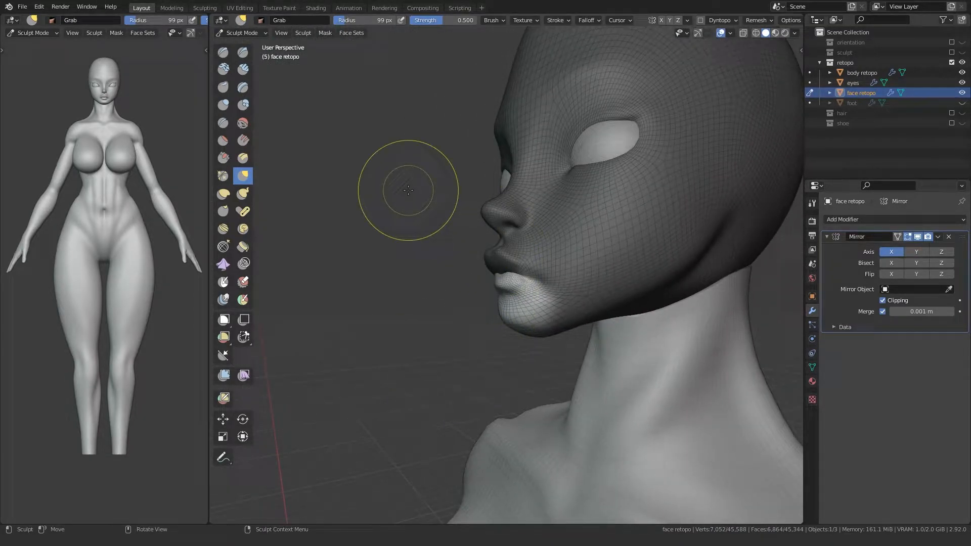
Clear the mask from the face retopo and hide the wireframe overlay.
middle_drag(435, 336, 481, 354)
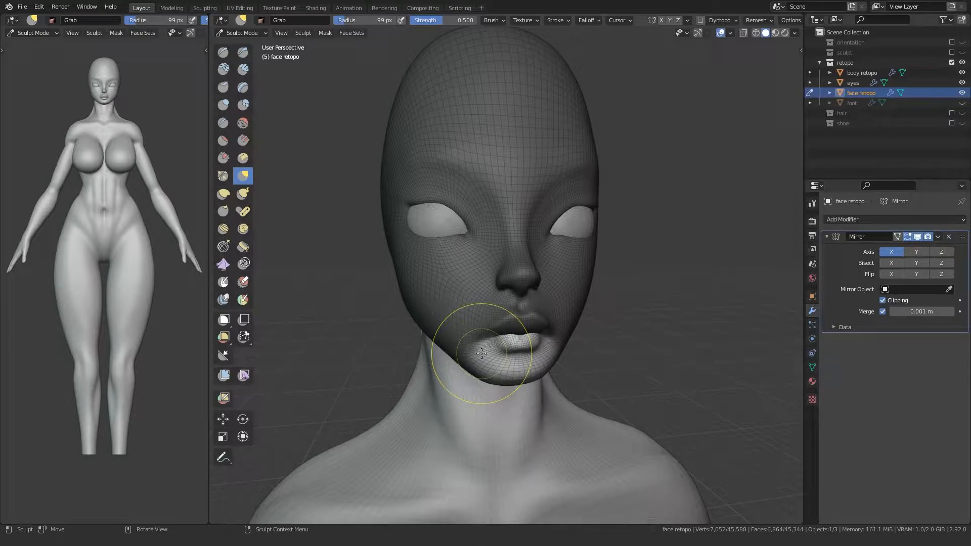
middle_drag(449, 254, 438, 304)
scroll(446, 322, up, 4)
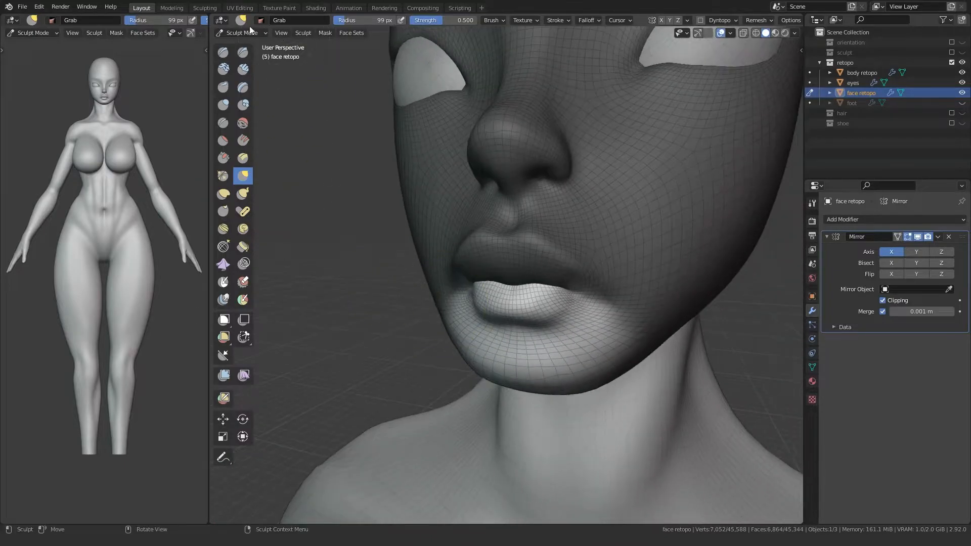
click(324, 33)
click(345, 64)
middle_drag(412, 282, 456, 283)
click(731, 33)
click(686, 183)
middle_drag(559, 268, 470, 302)
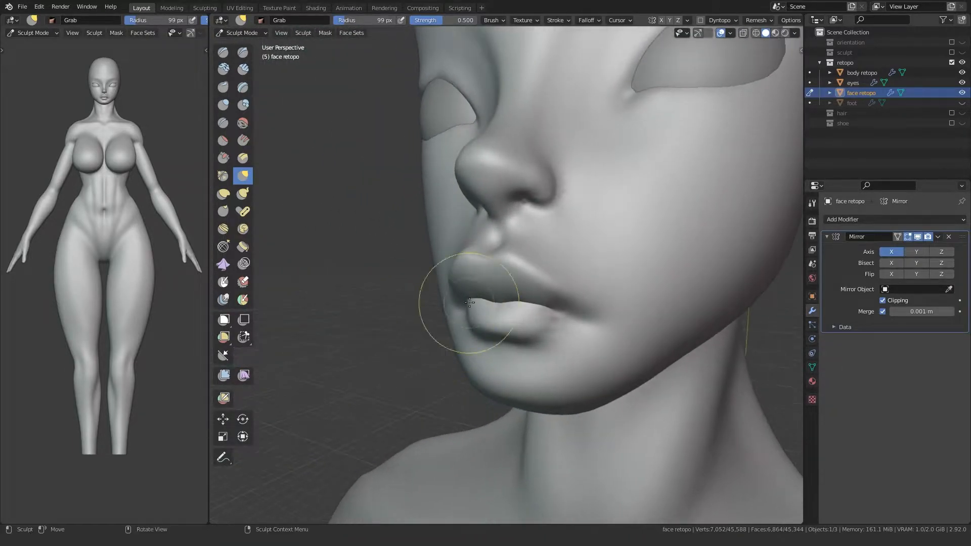
Save the file, switch to Pinch/Magnify with an 81 px radius, and pinch the upper lip's top border.
click(222, 176)
key(ctrl+s)
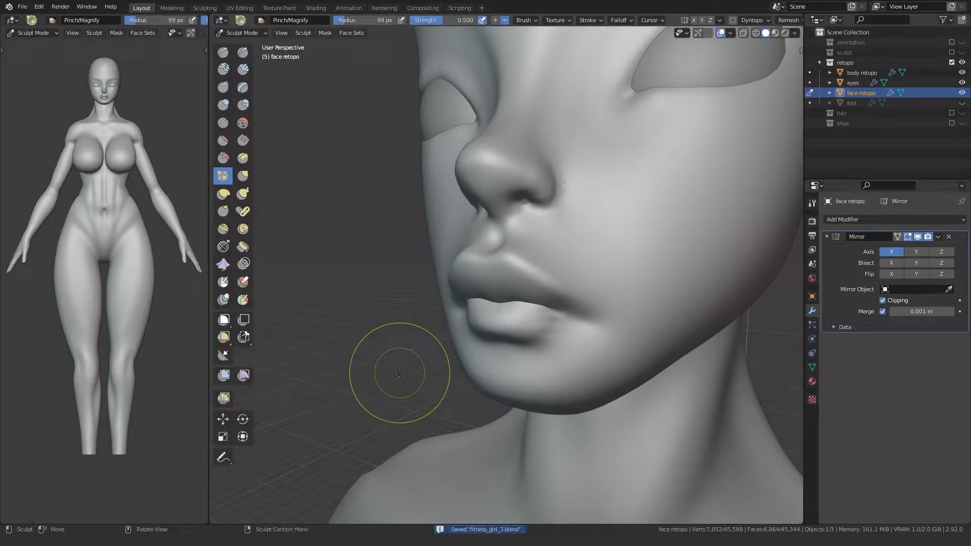
scroll(492, 286, down, 1)
scroll(492, 287, up, 4)
key(f)
click(458, 259)
drag(465, 257, 478, 251)
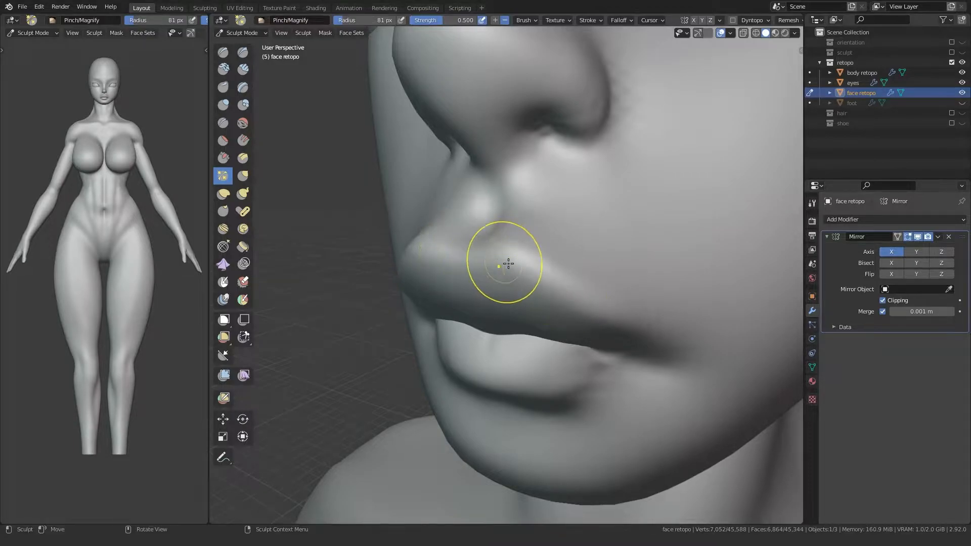
Sharpen the upper lip's border around the cupid's bow with Pinch/Magnify, working from both sides.
middle_drag(429, 233, 428, 243)
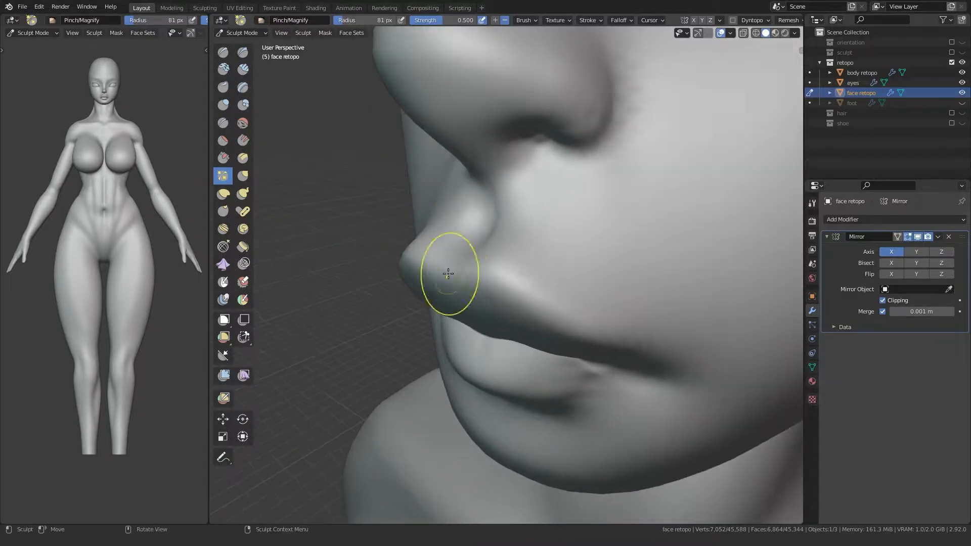
middle_drag(556, 331, 454, 254)
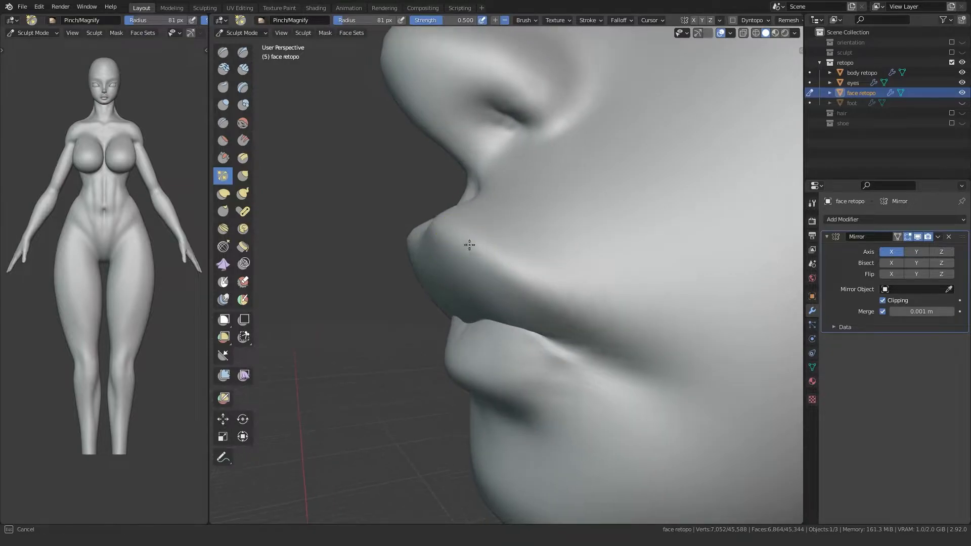
middle_drag(430, 222, 519, 262)
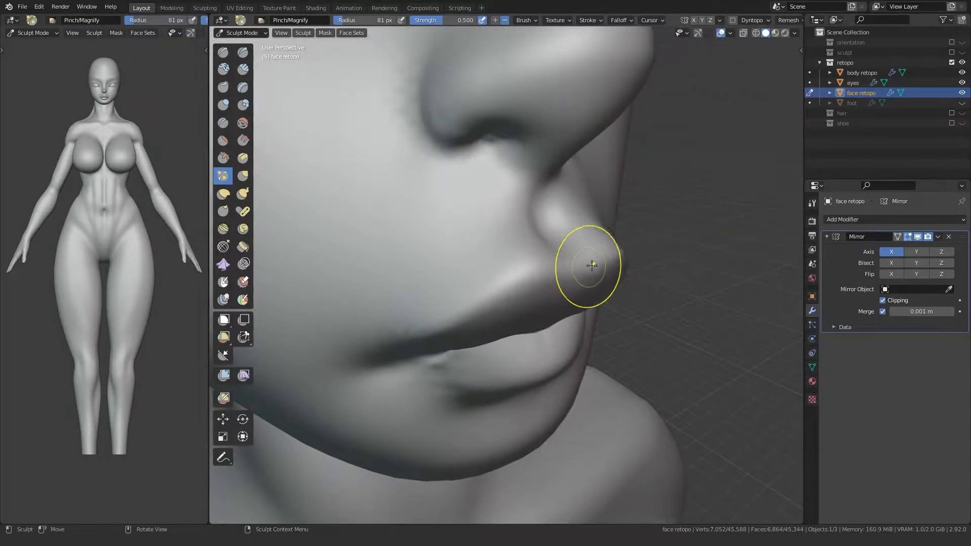
middle_drag(630, 251, 512, 274)
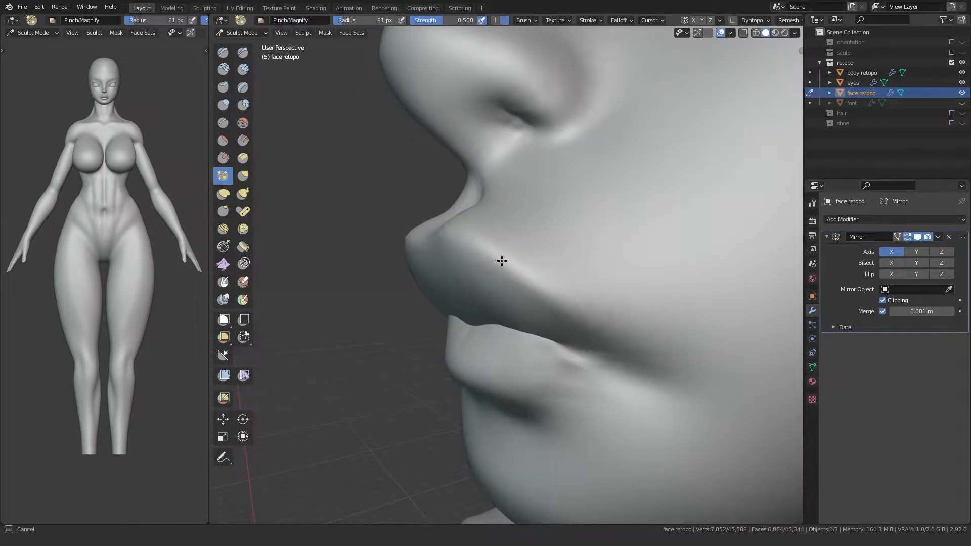
middle_drag(433, 266, 505, 357)
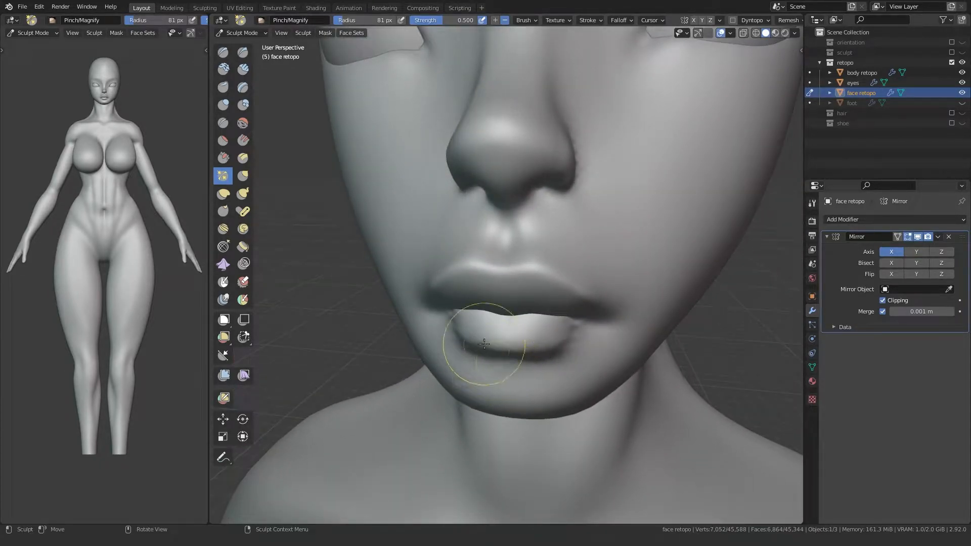
Set the Pinch/Magnify radius to 68 px and refine the edges of the lips.
key(f)
click(491, 269)
middle_drag(559, 282, 467, 260)
middle_drag(573, 331, 471, 259)
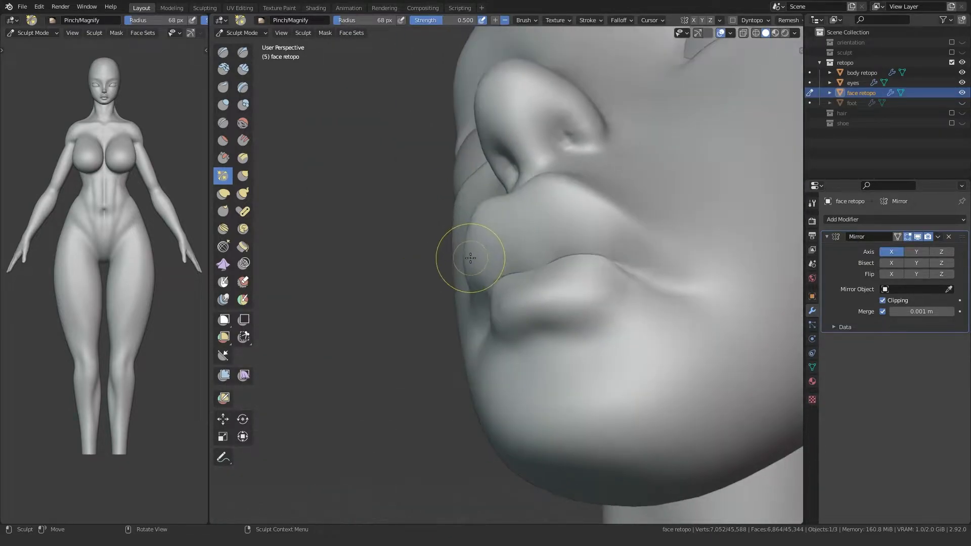
middle_drag(457, 297, 473, 314)
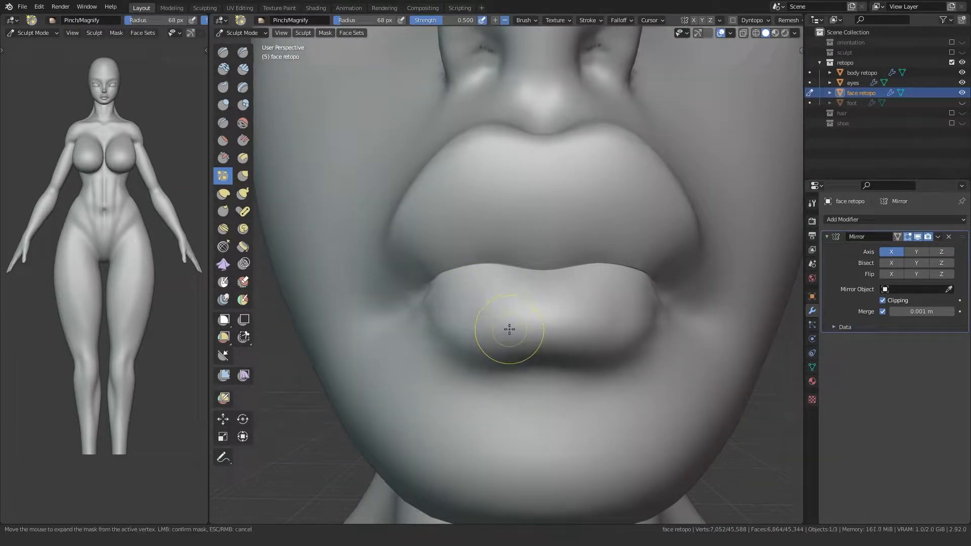
Expand a mask by topology from the lower lip so that only the lower lip and chin stay unmasked.
key(Escape)
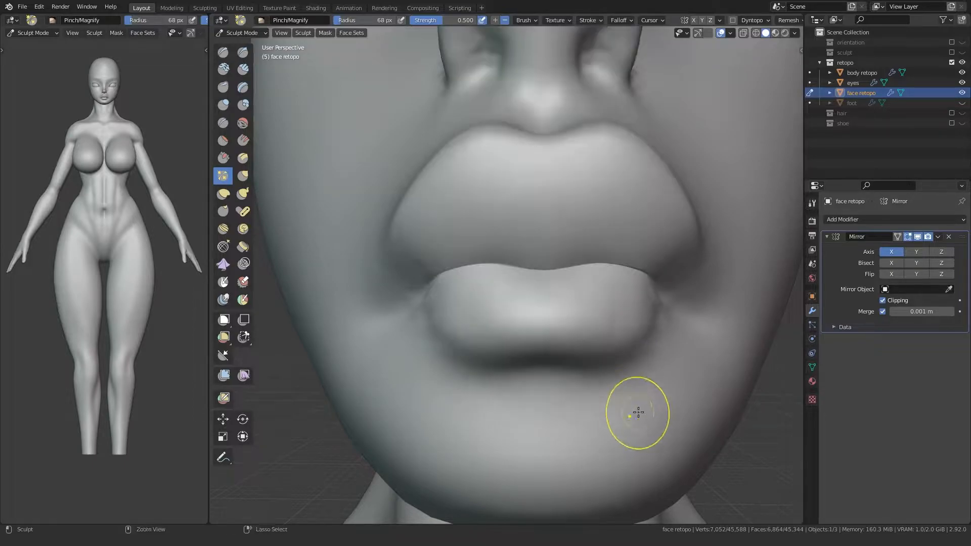
key(shift+a)
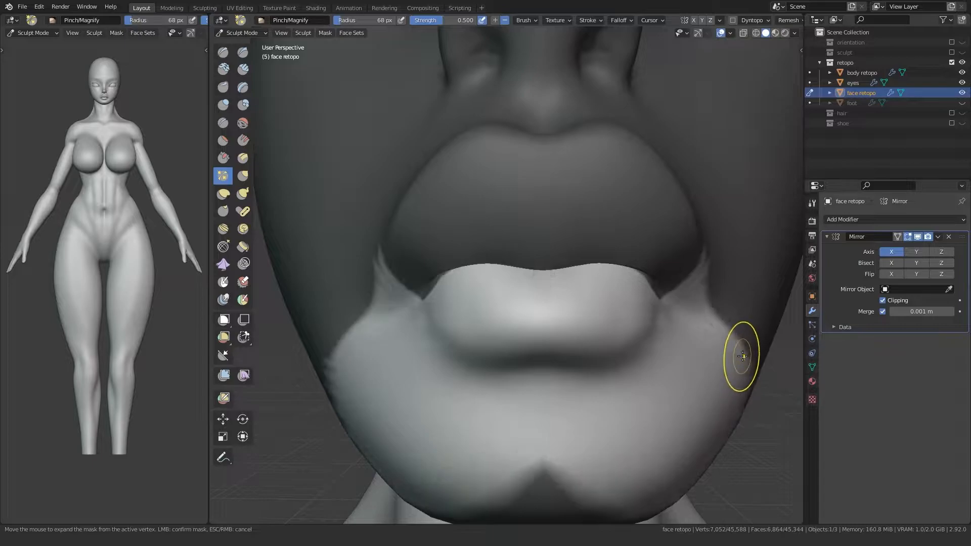
click(741, 354)
Switch to Grab with a 149 px radius and reshape the lower lip's underside and corner beneath the upper lip.
mouse_move(622, 334)
middle_down()
mouse_move(504, 321)
mouse_move(491, 304)
mouse_move(541, 274)
mouse_move(546, 294)
mouse_move(510, 319)
mouse_move(542, 296)
mouse_move(526, 382)
mouse_move(441, 351)
mouse_move(449, 329)
mouse_move(514, 288)
mouse_move(549, 307)
middle_up()
key(f)
click(546, 321)
key(g)
mouse_move(527, 342)
middle_down()
mouse_move(457, 358)
mouse_move(544, 296)
mouse_move(490, 373)
mouse_move(498, 407)
mouse_move(508, 330)
mouse_move(538, 334)
mouse_move(553, 315)
middle_up()
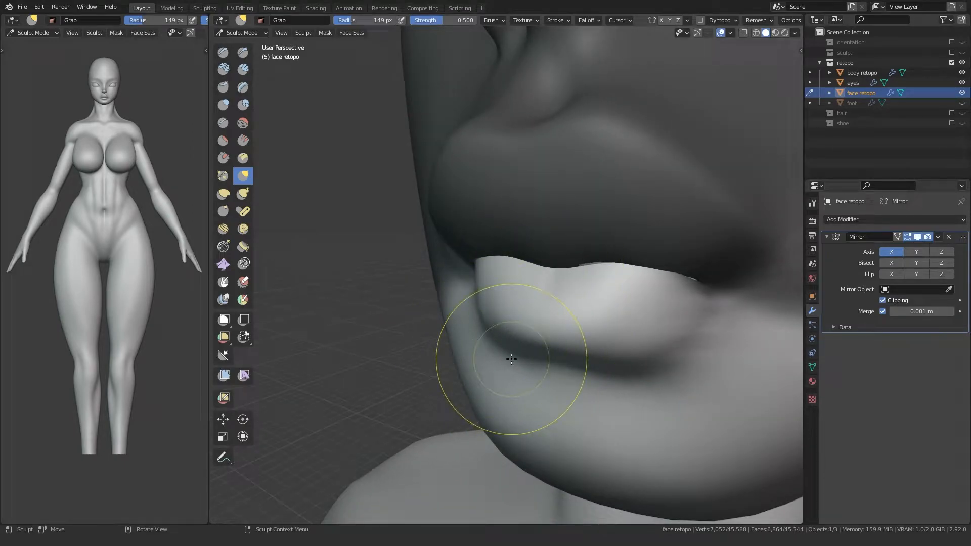
mouse_move(495, 329)
middle_down()
mouse_move(524, 303)
mouse_move(497, 312)
mouse_move(524, 328)
mouse_move(509, 338)
mouse_move(468, 329)
mouse_move(528, 279)
mouse_move(511, 342)
mouse_move(409, 342)
mouse_move(481, 345)
mouse_move(517, 306)
middle_up()
drag(671, 294, 608, 352)
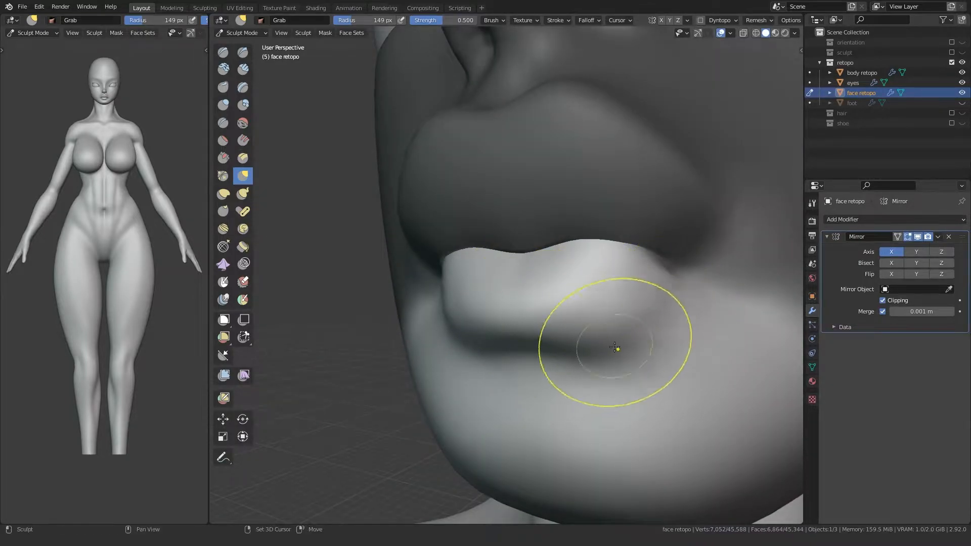
ctrl+middle_drag(510, 235, 538, 296)
middle_drag(518, 353, 484, 377)
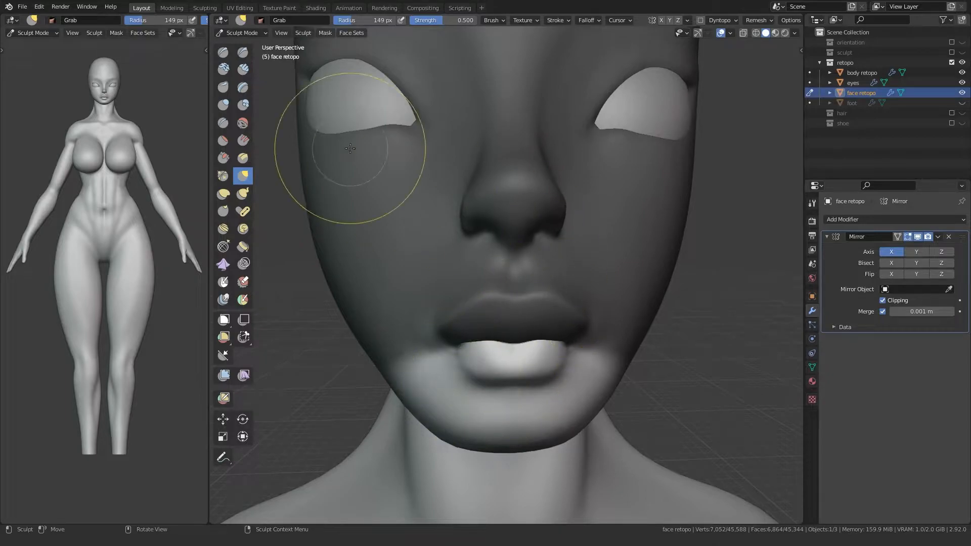
Clear the mask, set the Grab radius to 87 px, and start reshaping the nostril from below.
key(alt+m)
middle_drag(514, 245, 485, 217)
mouse_move(483, 217)
shift+middle_down()
mouse_move(475, 293)
mouse_move(478, 253)
shift+middle_up()
middle_drag(478, 258, 442, 258)
scroll(442, 258, up, 3)
key(f)
click(466, 256)
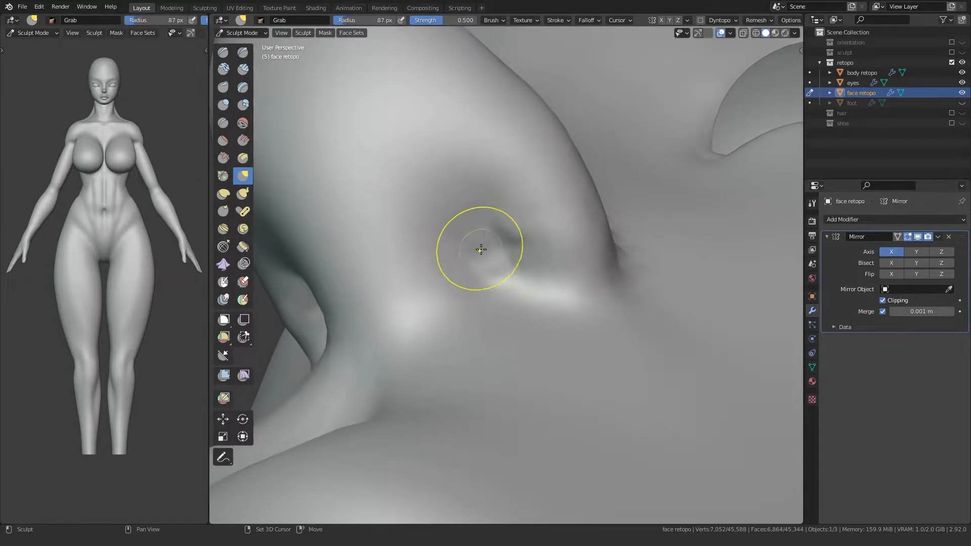
Refine the nostril opening with Grab, using radii of 121 px and 100 px.
middle_drag(483, 271, 416, 273)
key(f)
click(508, 259)
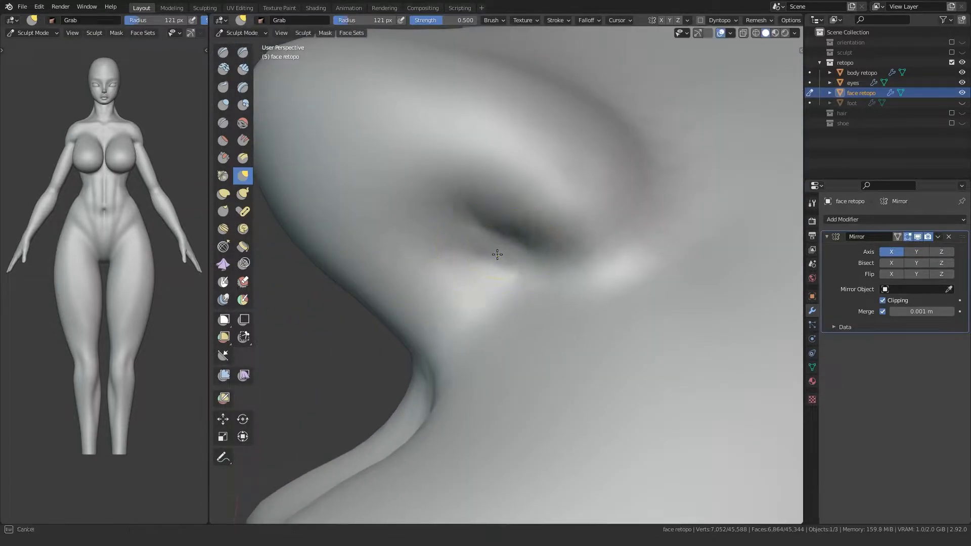
mouse_move(491, 254)
middle_down()
mouse_move(445, 211)
mouse_move(482, 240)
mouse_move(450, 223)
mouse_move(458, 302)
mouse_move(488, 245)
middle_up()
key(f)
click(478, 250)
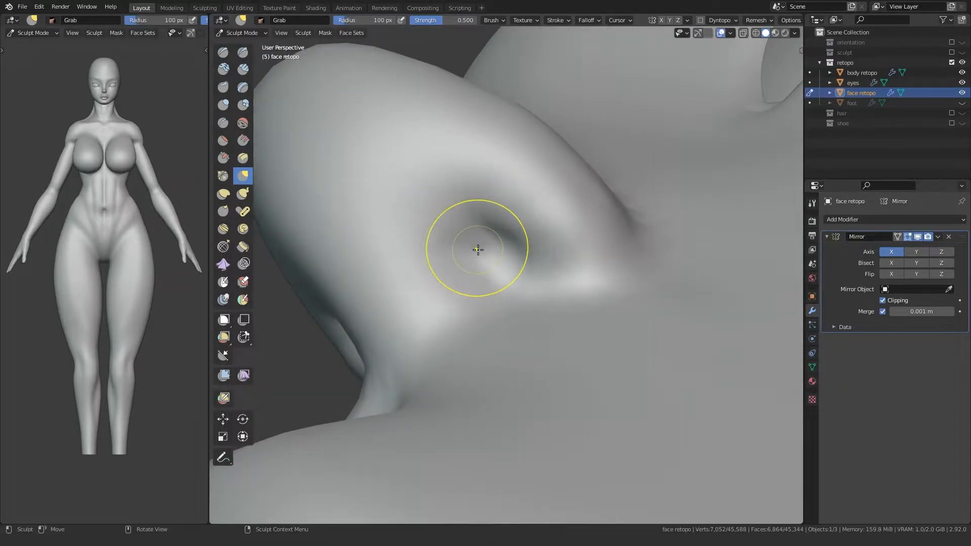
Show the wireframe overlay, set the Grab radius to 168 px, and check the nose's topology from the front.
click(731, 33)
click(669, 205)
mouse_move(581, 233)
middle_down()
mouse_move(462, 293)
mouse_move(516, 204)
mouse_move(500, 221)
mouse_move(550, 330)
mouse_move(493, 296)
middle_up()
key(f)
click(523, 243)
scroll(501, 221, down, 3)
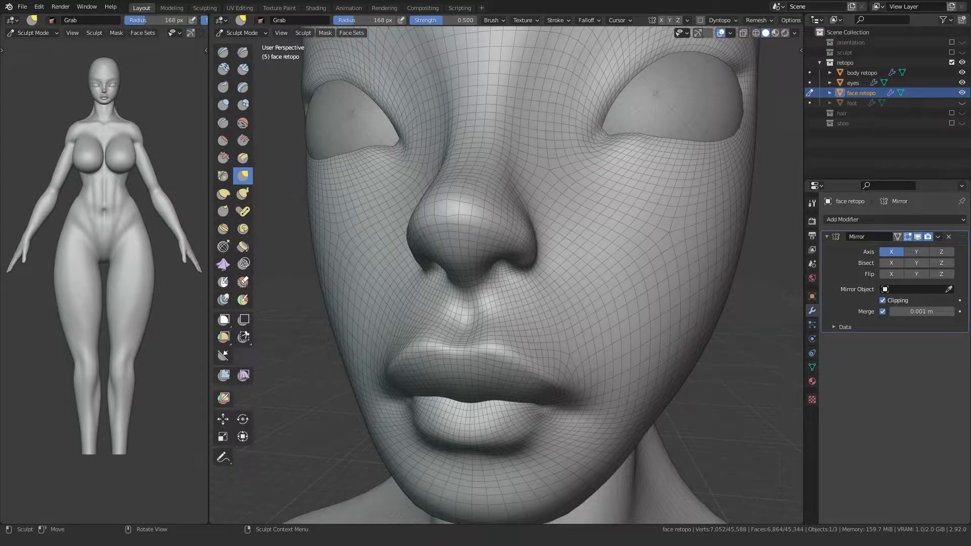
middle_drag(533, 251, 551, 218)
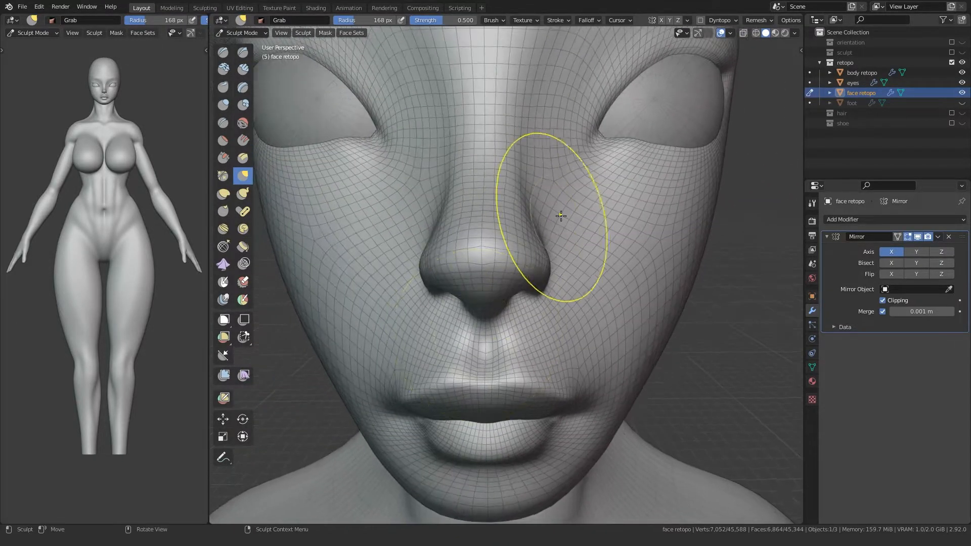
Switch the face retopo to Edit Mode and slide two centre-line vertices on the nose tip along their edges.
key(ctrl+Tab)
click(448, 241)
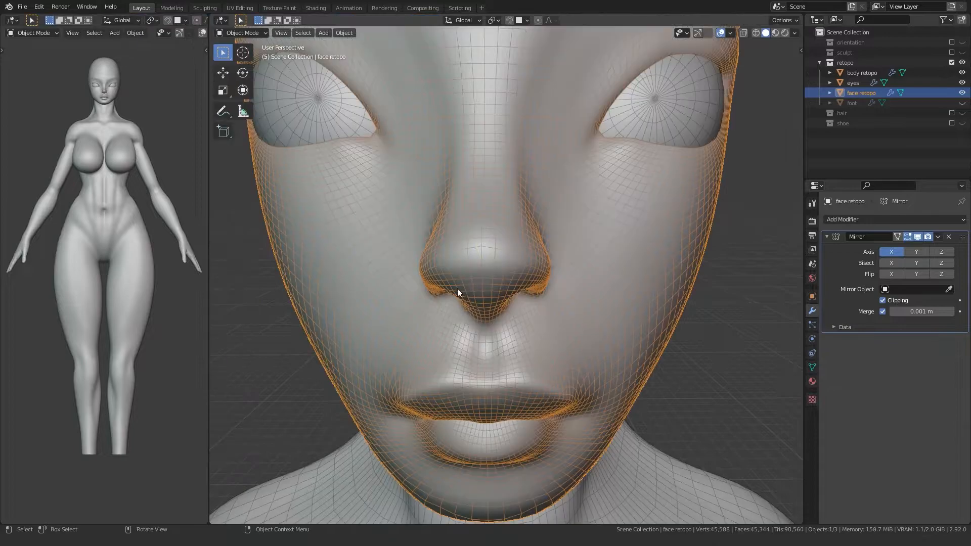
scroll(456, 284, up, 3)
key(Tab)
click(453, 253)
key(g)
key(g)
click(444, 242)
click(451, 212)
key(g)
key(g)
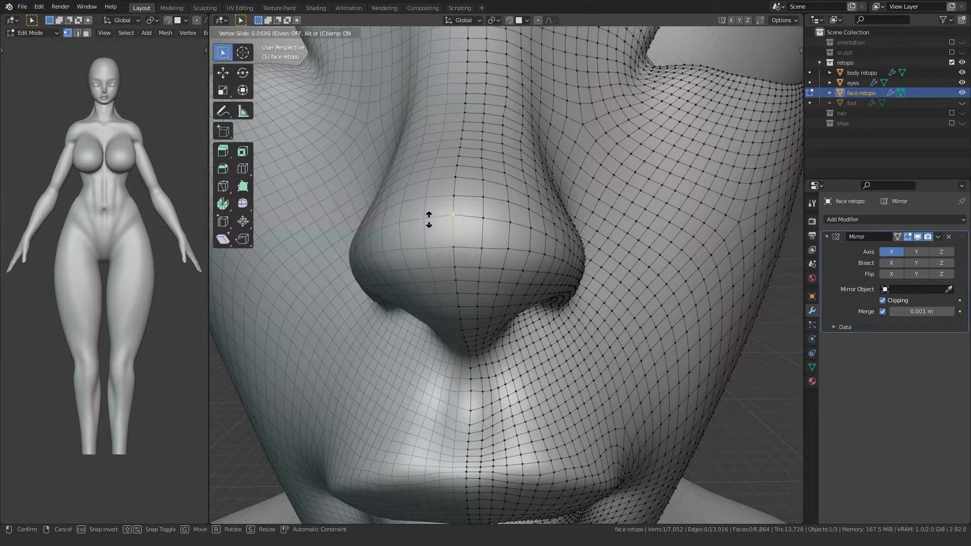
click(429, 219)
Slide three more vertices around the nose tip along their edges to even out the topology.
middle_drag(429, 219, 470, 298)
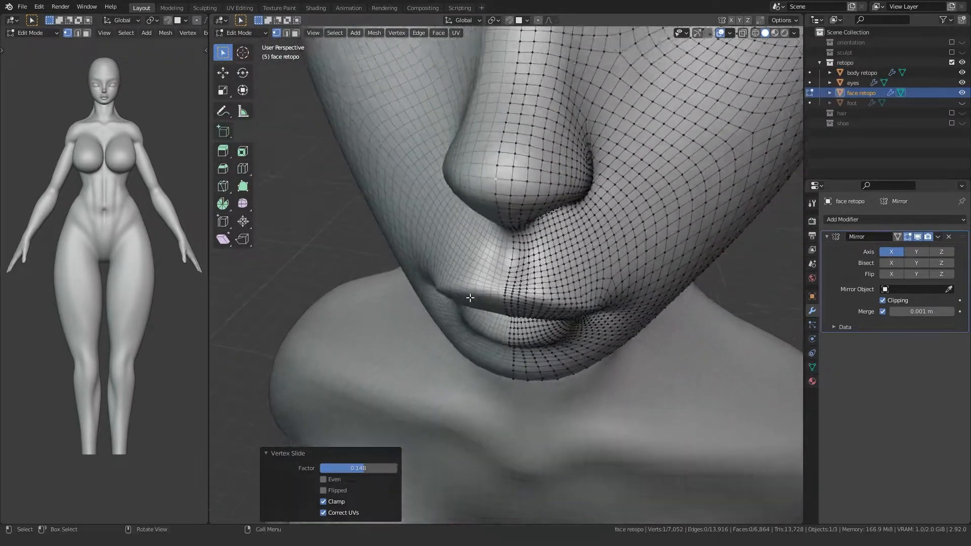
scroll(470, 298, up, 5)
click(498, 182)
key(g)
key(g)
click(496, 200)
click(504, 217)
key(g)
key(g)
click(504, 211)
click(517, 185)
key(g)
key(g)
click(518, 181)
Move two vertices near the nose tip slightly to even the grid spacing.
click(545, 177)
key(g)
click(543, 178)
middle_drag(541, 182, 569, 222)
click(511, 253)
key(g)
click(510, 249)
middle_drag(510, 250, 501, 210)
Return to Object Mode, hide the wireframe overlay, deselect the face, and save the file.
scroll(501, 210, down, 4)
middle_drag(445, 243, 432, 288)
scroll(430, 276, down, 5)
key(Tab)
scroll(430, 276, down, 2)
click(730, 34)
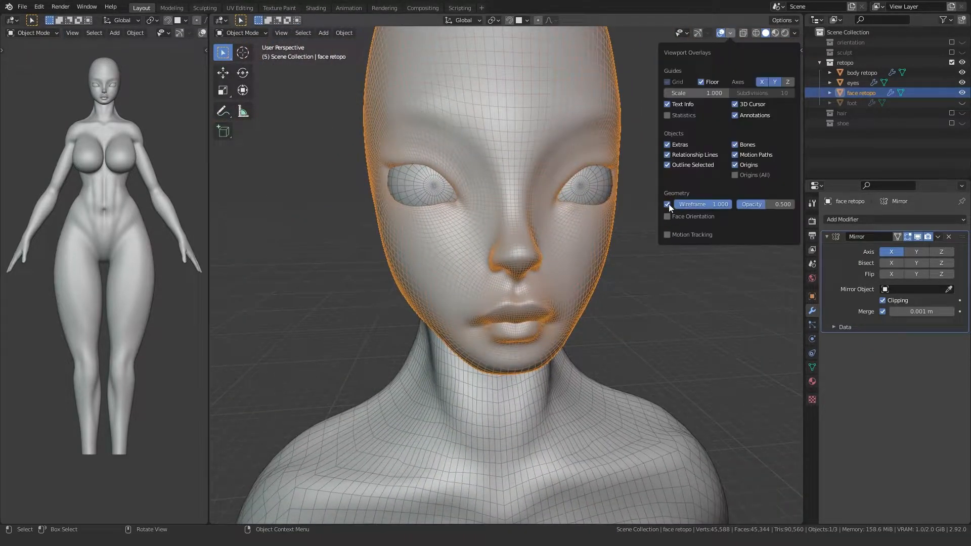
click(669, 205)
click(361, 306)
key(ctrl+s)
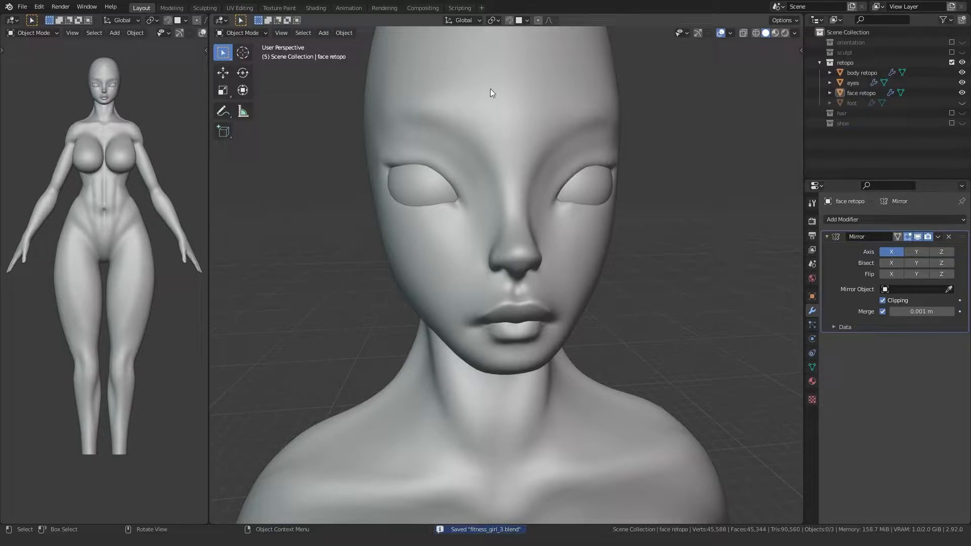
click(932, 1)
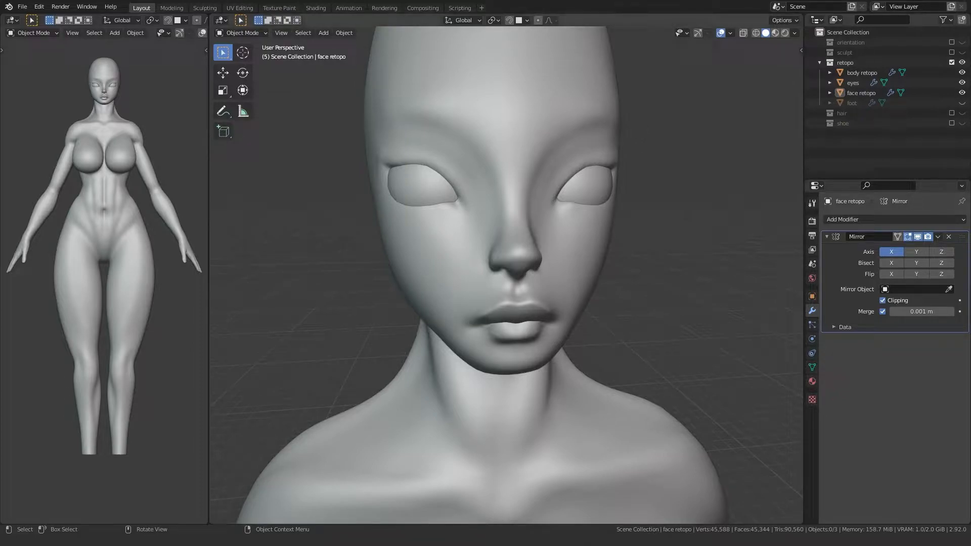
Enter Edit Mode on the face retopo, box-select the area below the eye, and turn on X-ray.
click(564, 210)
middle_drag(564, 209, 535, 255)
key(Tab)
drag(534, 277, 604, 239)
scroll(577, 268, up, 4)
scroll(577, 268, down, 3)
middle_drag(577, 268, 480, 276)
scroll(477, 289, up, 4)
key(alt+z)
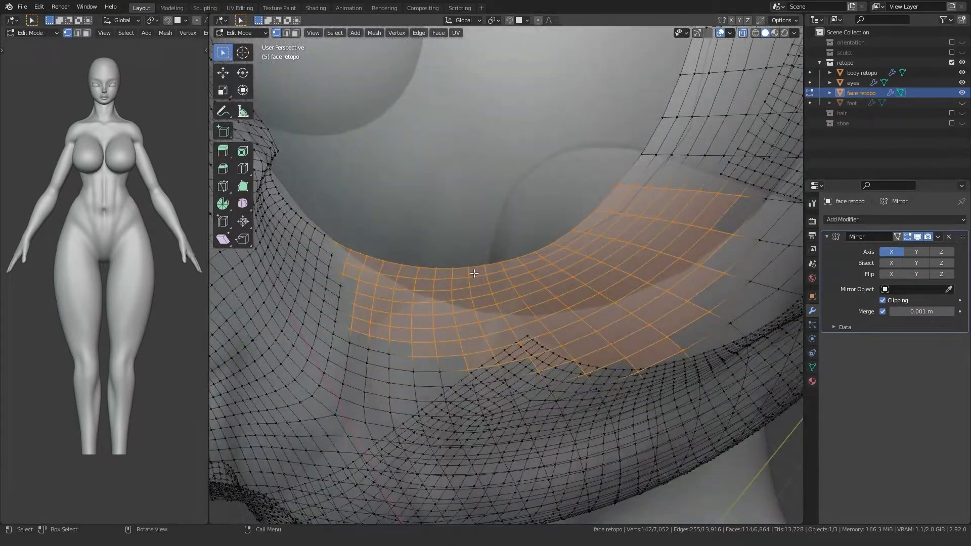
Select a shortest path of vertices along the outer lower eyelid's edge, checking it with and without X-ray.
click(456, 269)
ctrl+click(620, 187)
middle_drag(599, 198, 492, 296)
key(alt+z)
key(alt+z)
click(492, 306)
ctrl+click(572, 223)
key(alt+z)
key(alt+z)
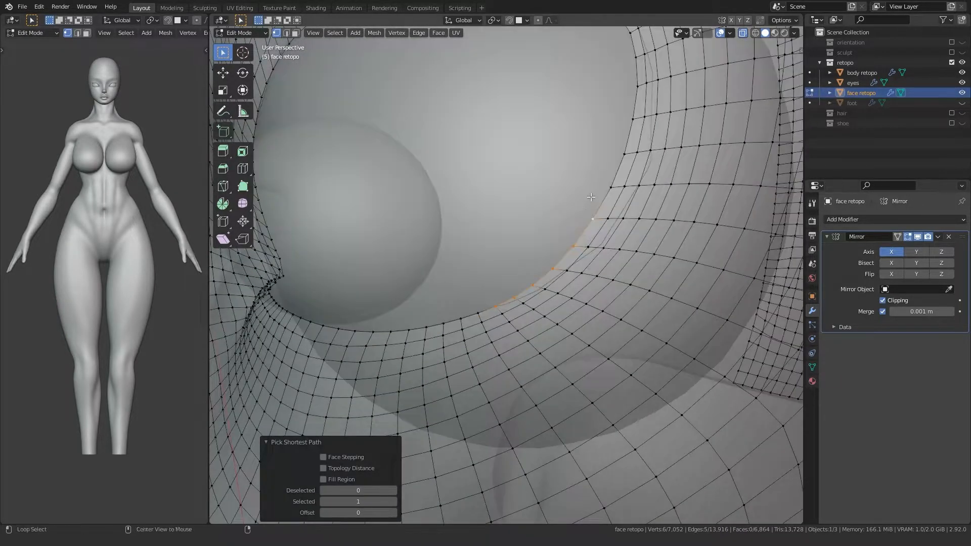
Select the eye opening's edge vertex near the outer end of the upper eyelid.
middle_drag(619, 100, 612, 169)
click(587, 74)
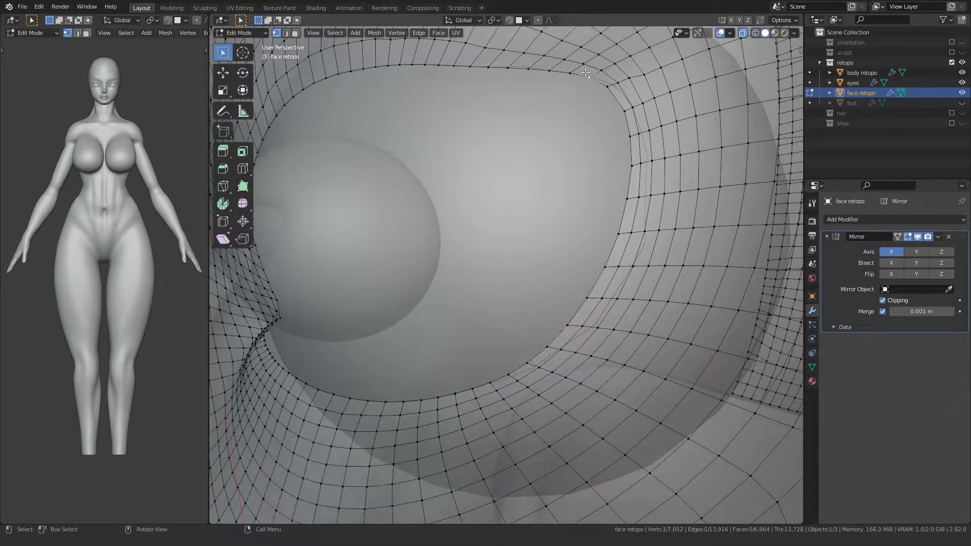
Select the vertex path along the outer rim of the eye opening and try shifting it along global Y.
ctrl+click(474, 386)
middle_drag(474, 386, 434, 387)
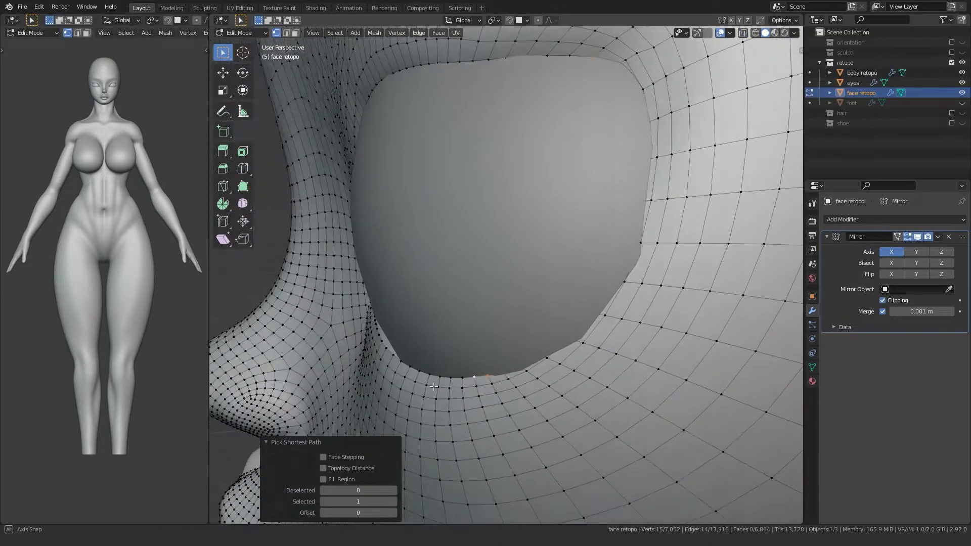
key(g)
key(y)
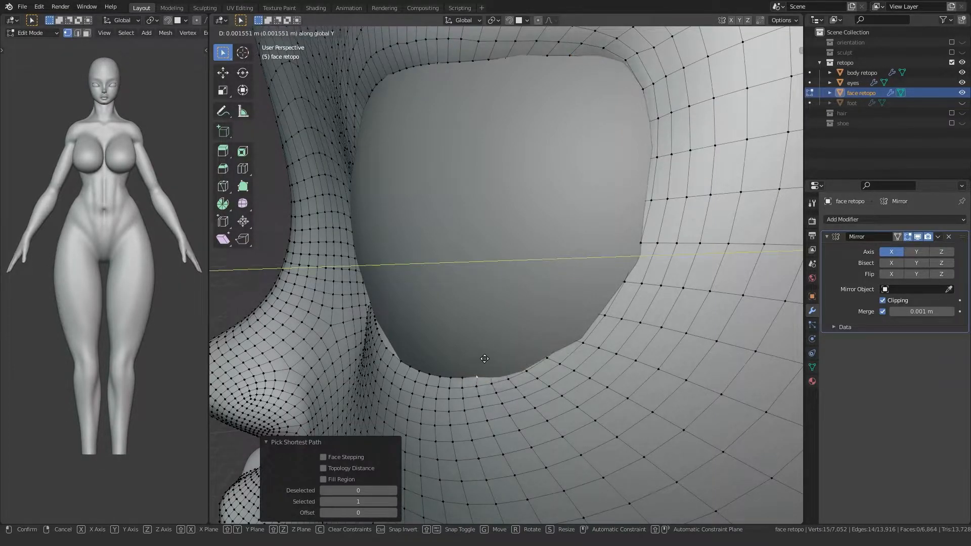
click(484, 359)
Enable proportional editing and move the selected eye rim about -0.0007 m along global Y with a proportional size of about 0.06.
key(o)
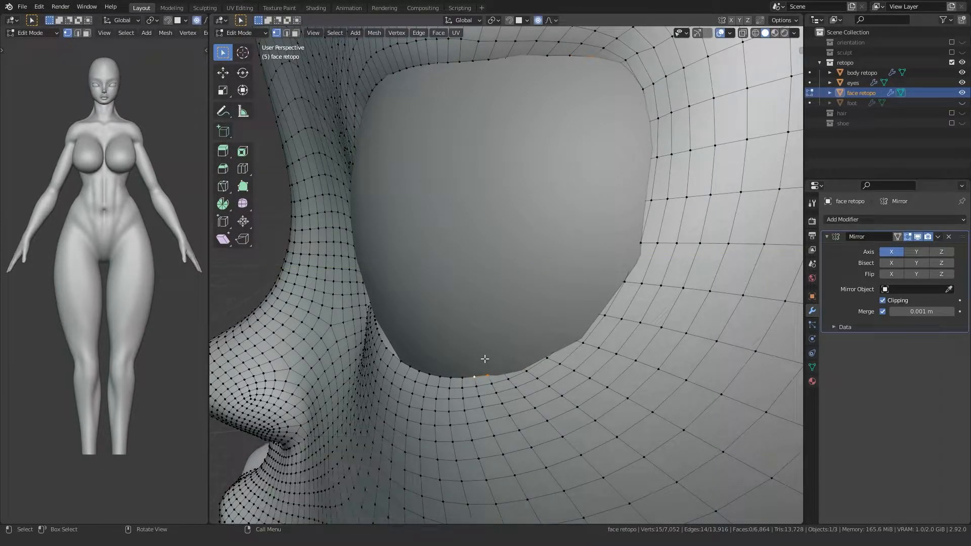
key(g)
key(y)
scroll(479, 363, up, 20)
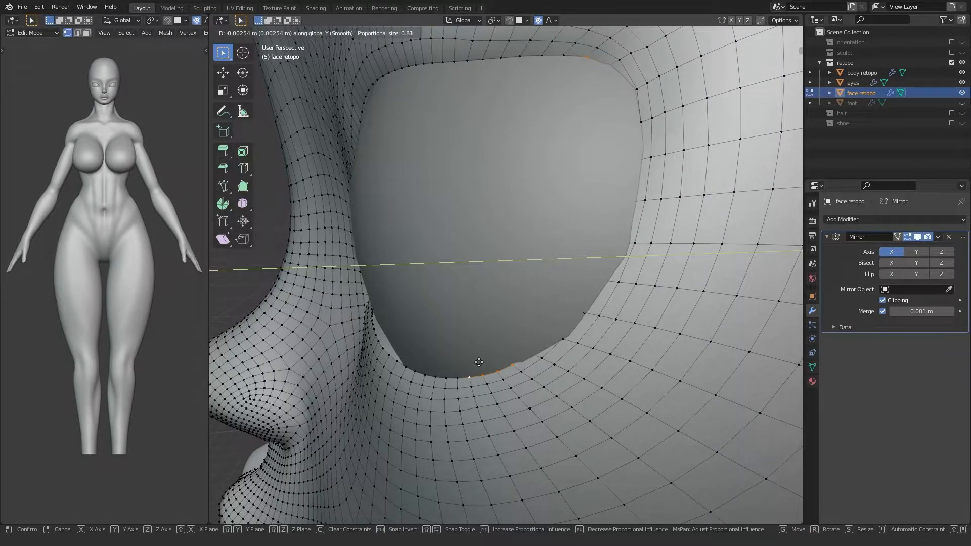
right_click(479, 363)
key(g)
key(y)
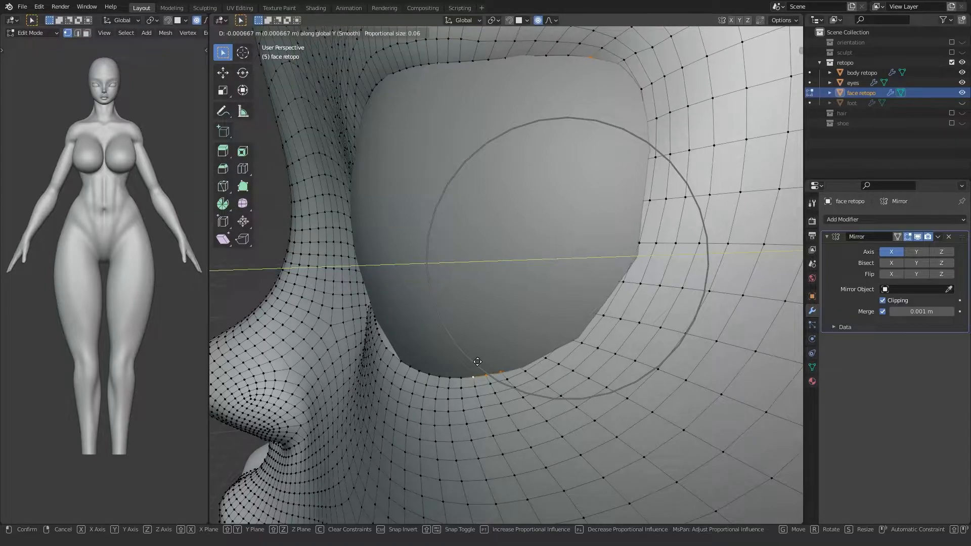
click(478, 363)
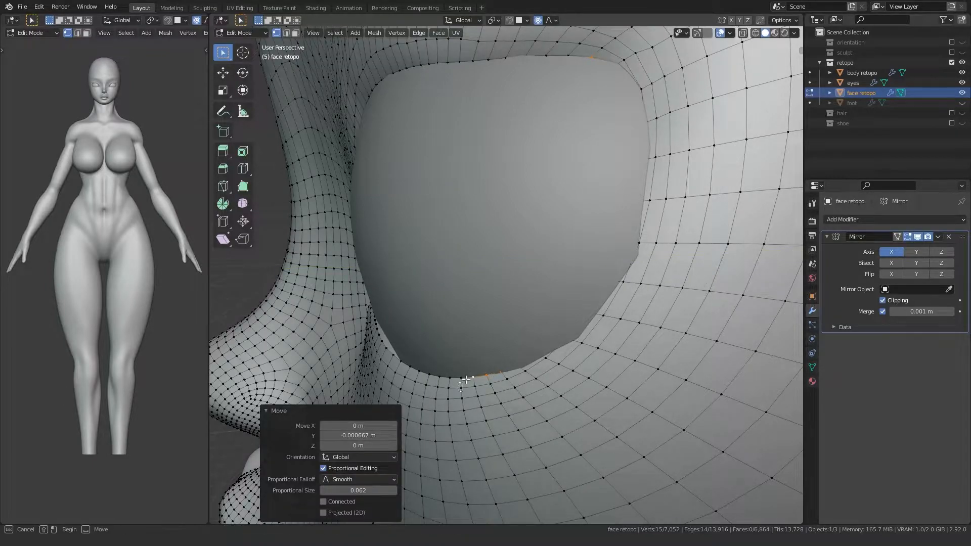
Pull progressively fewer outer eye rim vertices along negative global Y in small proportional moves of about 0.0004 to 0.0006 m.
key(g)
key(y)
scroll(554, 136, down, 2)
click(555, 136)
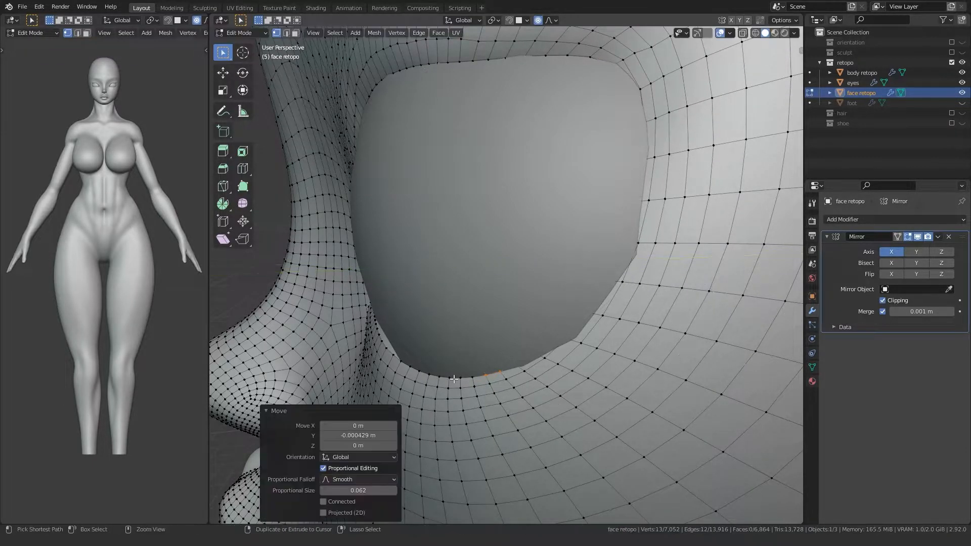
key(g)
key(y)
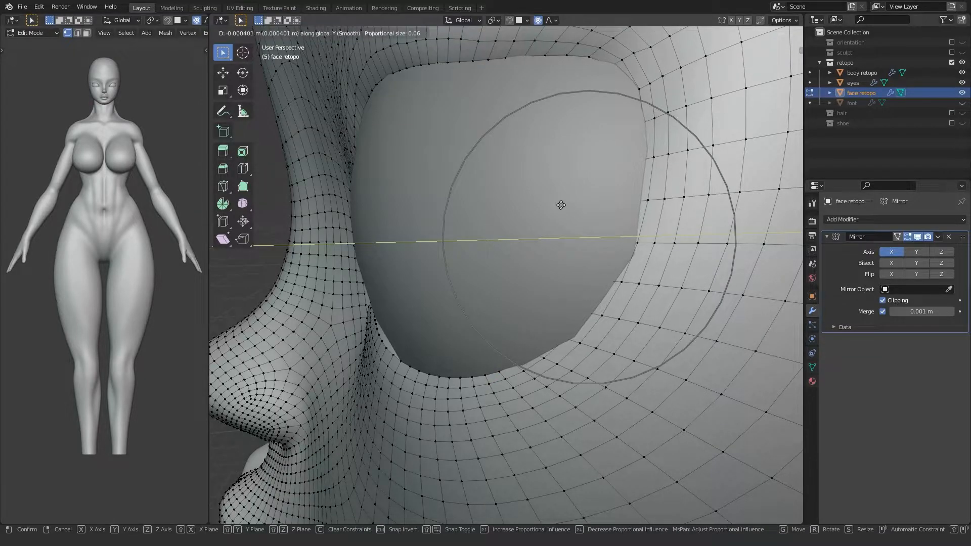
click(562, 208)
key(g)
key(y)
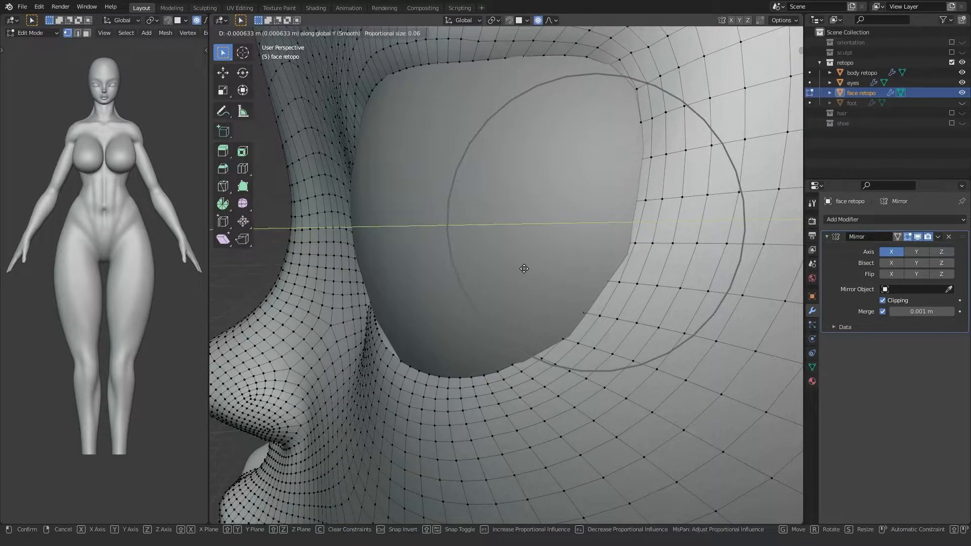
click(521, 268)
Deselect the lowest and uppermost vertices of the outer eye rim and move the rest along negative global Y with proportional falloff.
key(alt+z)
key(alt+z)
key(alt+z)
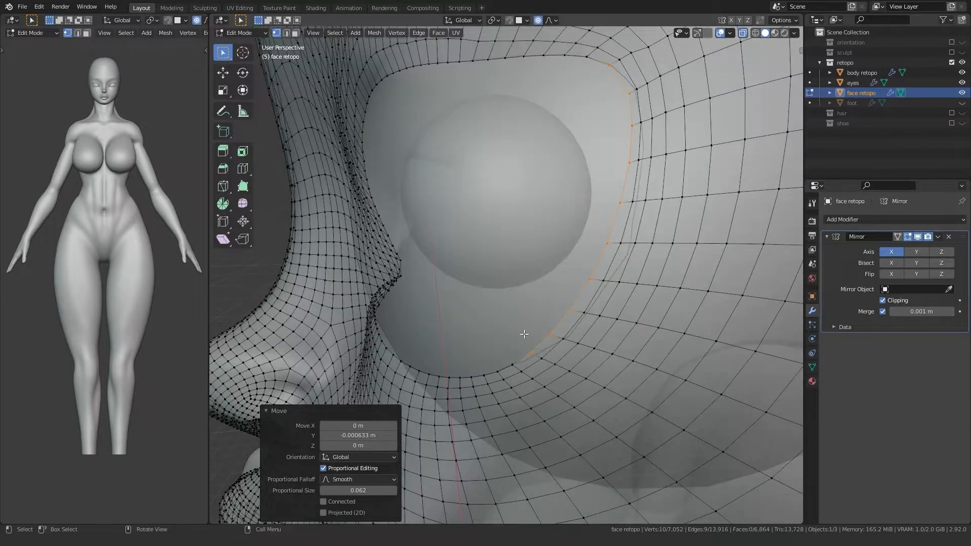
ctrl+drag(555, 306, 574, 304)
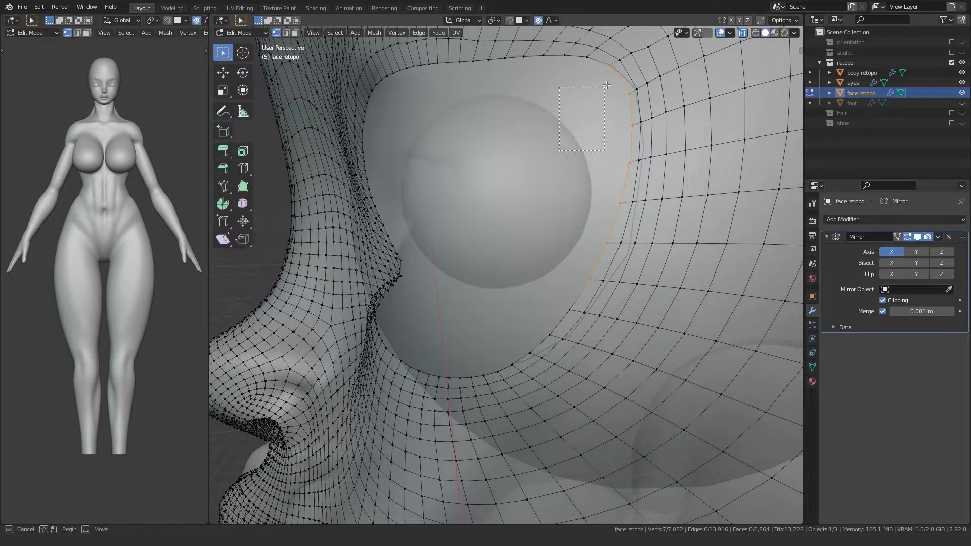
key(alt+z)
key(g)
key(y)
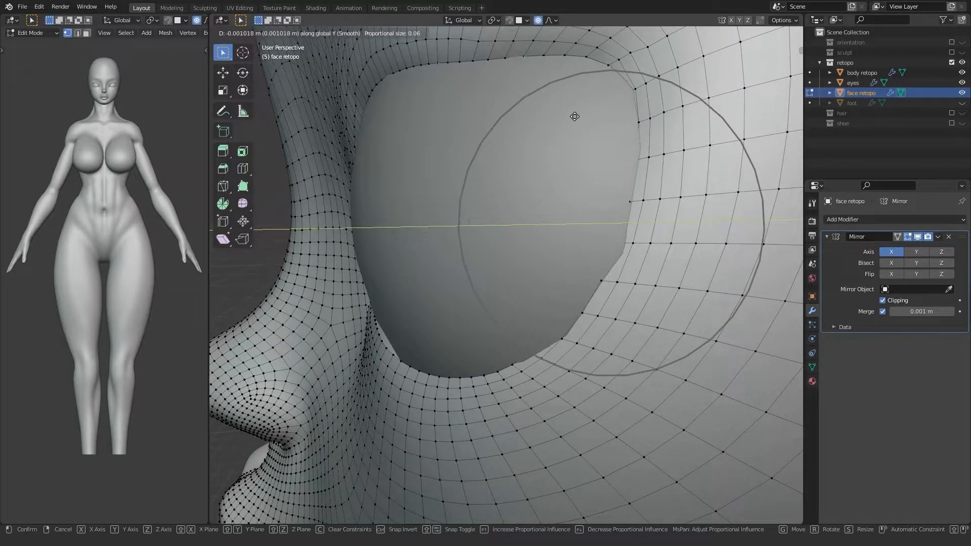
scroll(575, 116, up, 10)
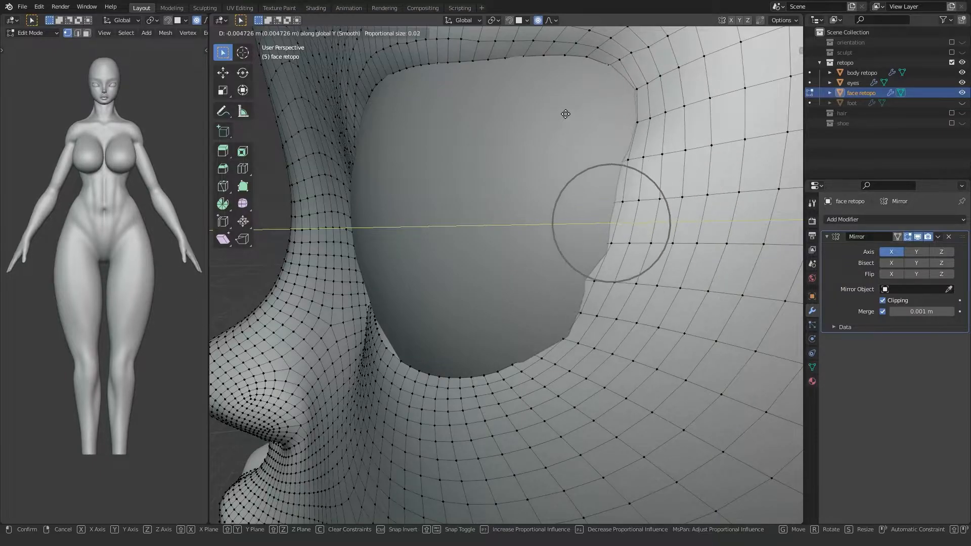
scroll(570, 114, down, 10)
click(573, 115)
Select the vertex path around the eye opening's outer corner and move it along global X with proportional editing.
middle_drag(573, 115, 600, 252)
key(alt+z)
scroll(559, 286, up, 1)
click(566, 284)
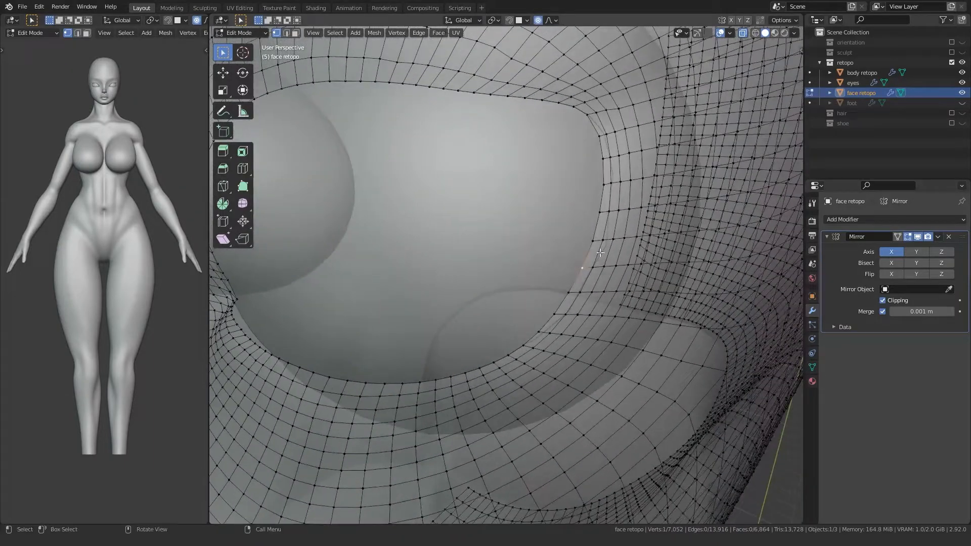
ctrl+click(599, 139)
key(alt+z)
middle_drag(475, 244, 536, 213)
key(g)
key(x)
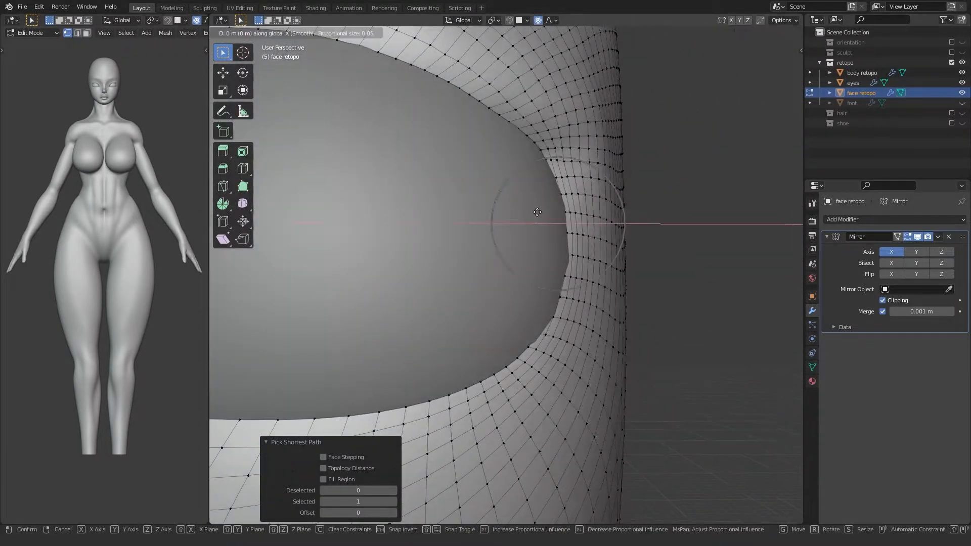
click(541, 211)
Select the short vertex path on the lower outer part of the eye rim and adjust it along global X.
middle_drag(538, 256, 548, 383)
key(alt+z)
click(551, 383)
ctrl+click(579, 344)
key(alt+z)
middle_drag(462, 351, 603, 237)
key(g)
key(x)
click(487, 357)
Move the selected outer eye rim vertices about 0.0023 m along global X with a proportional size of 0.05.
key(alt+z)
key(alt+z)
key(g)
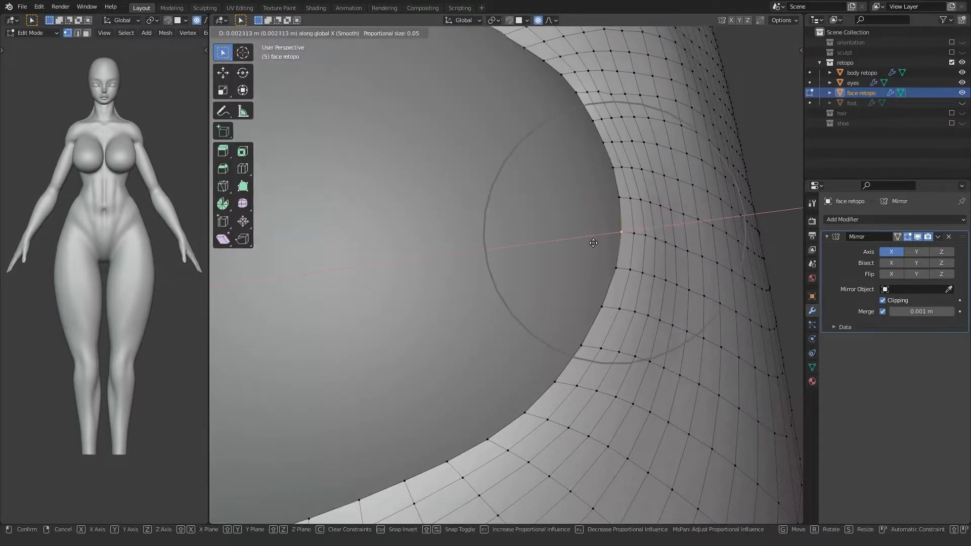
click(591, 244)
Leave Edit Mode and examine the reshaped eye opening from several angles and distances.
scroll(590, 243, down, 5)
middle_drag(586, 248, 478, 312)
scroll(478, 312, down, 5)
key(Tab)
click(345, 264)
middle_drag(345, 264, 398, 295)
scroll(355, 253, down, 7)
scroll(455, 295, up, 8)
key(alt+z)
middle_drag(463, 296, 521, 326)
key(alt+z)
Select the whole boundary edge loop of the eye opening in Edit Mode and inspect how it sits around the eyeball.
key(Tab)
scroll(507, 235, up, 4)
scroll(522, 326, up, 3)
alt+click(431, 270)
scroll(440, 275, down, 3)
middle_drag(476, 284, 421, 301)
scroll(422, 301, down, 4)
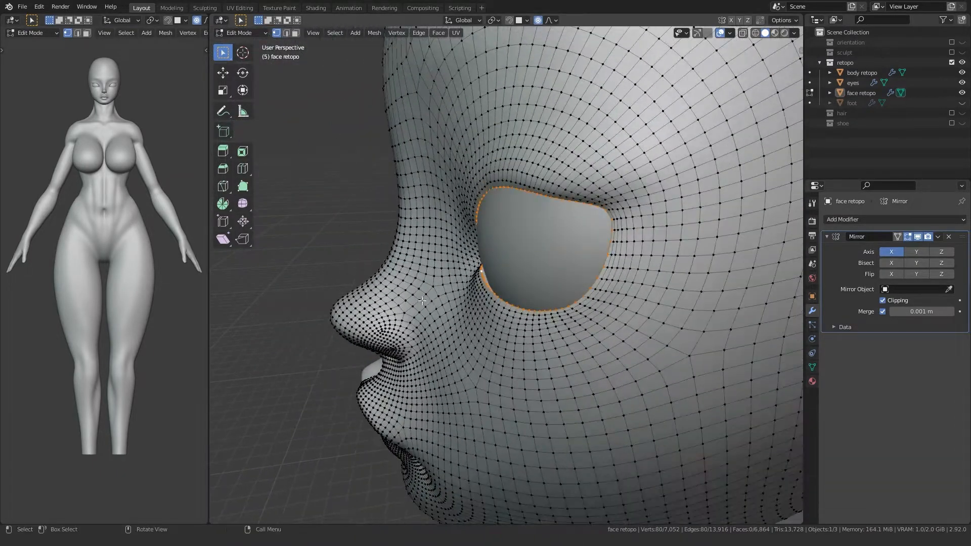
click(456, 292)
middle_drag(456, 291, 489, 355)
key(Tab)
scroll(465, 358, up, 4)
key(Tab)
key(alt+z)
Extrude the eye opening's boundary loop and move the new loop back along global Y to give the eyelid thickness.
middle_drag(428, 363, 471, 334)
key(g)
key(y)
right_click(476, 334)
key(g)
key(y)
right_click(535, 320)
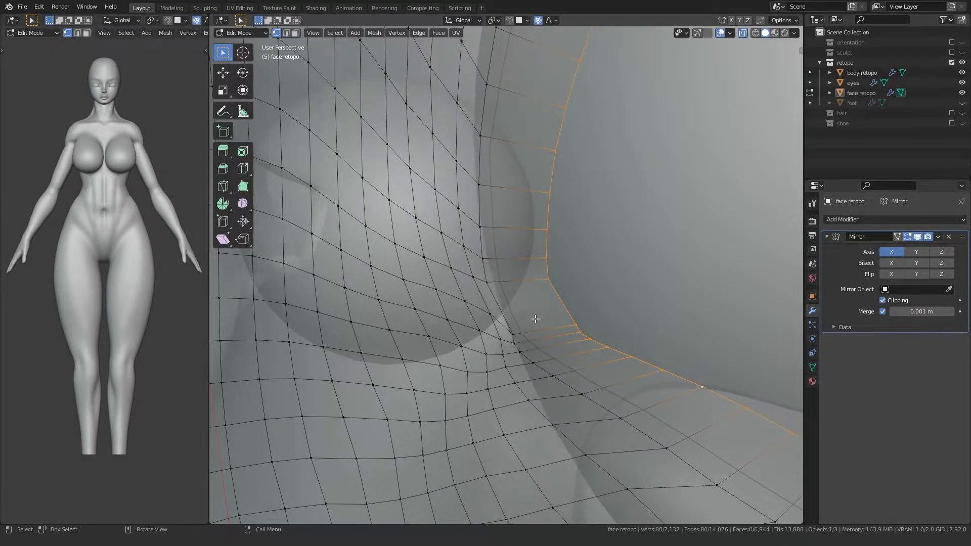
key(g)
key(y)
click(627, 296)
Push the extruded eyelid loop about 0.0058 m further along global Y, behind the eyeball's surface.
scroll(627, 296, down, 3)
middle_drag(627, 296, 486, 300)
key(g)
key(y)
click(592, 305)
key(alt+z)
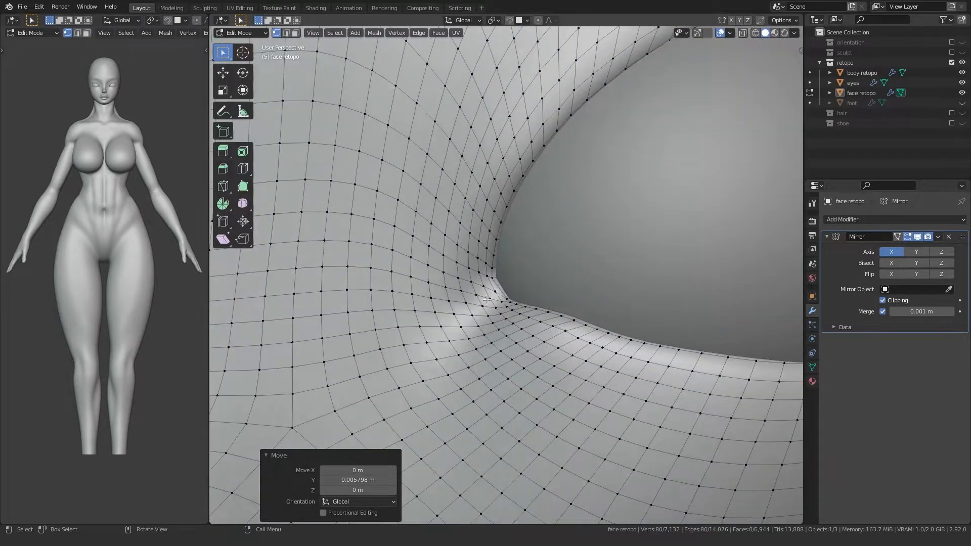
Switch the face to Sculpt Mode with the Slide Relax brush at strength 0.2 and show the wireframe overlay.
key(Tab)
key(ctrl+Tab)
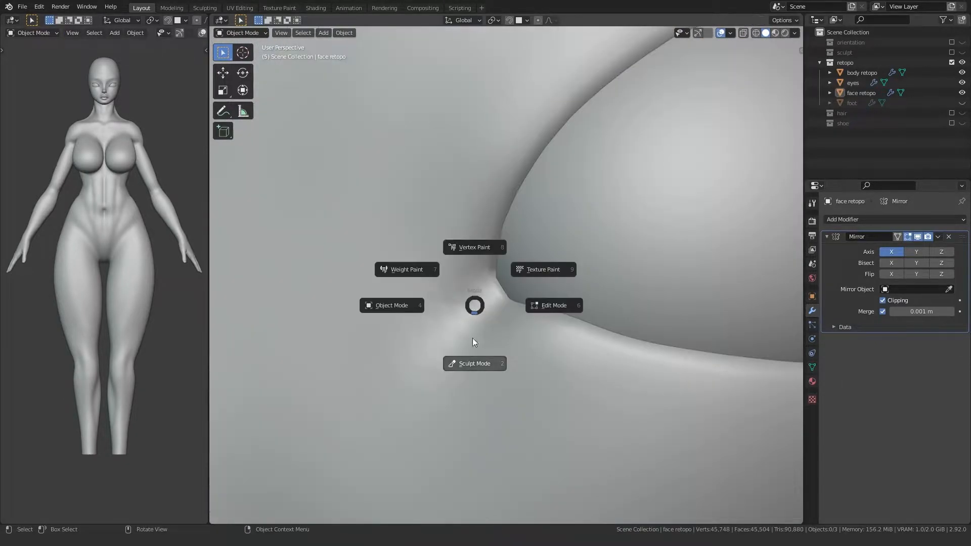
click(474, 327)
click(223, 248)
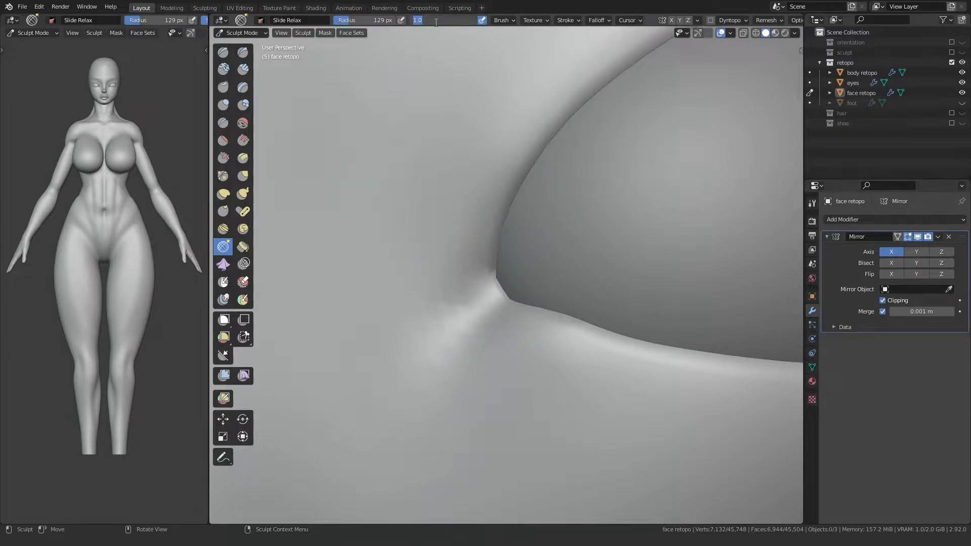
click(730, 33)
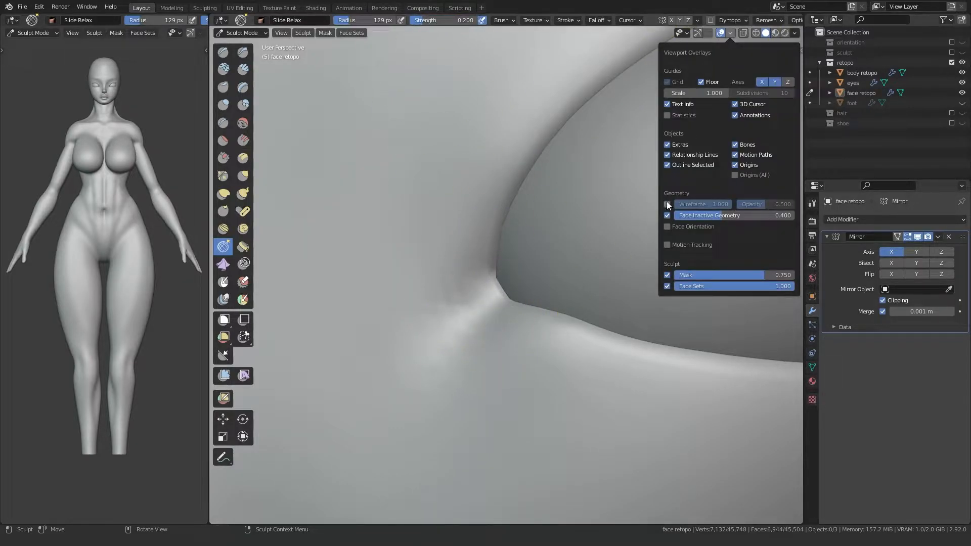
click(668, 204)
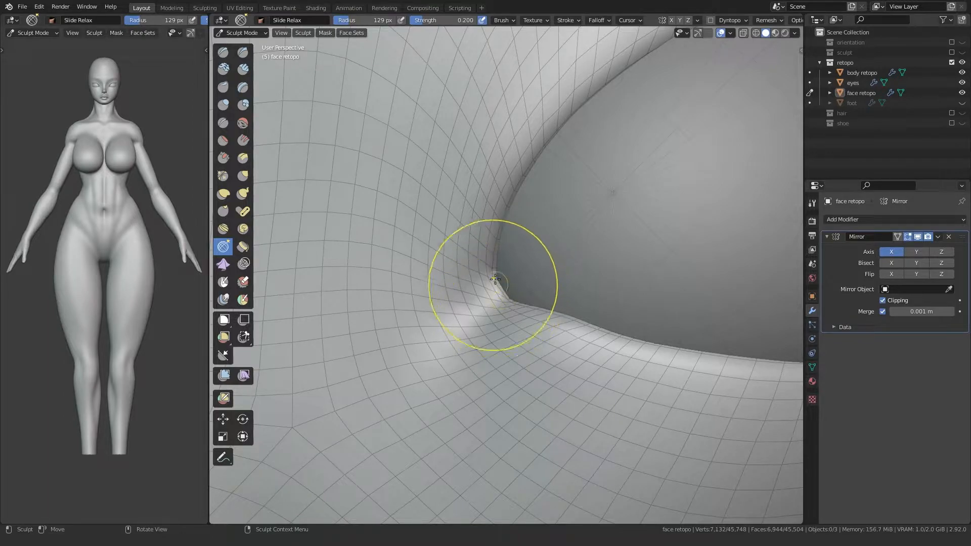
Try relaxing the mesh around the eye's inner corner, and undo the stroke.
shift+drag(496, 280, 482, 283)
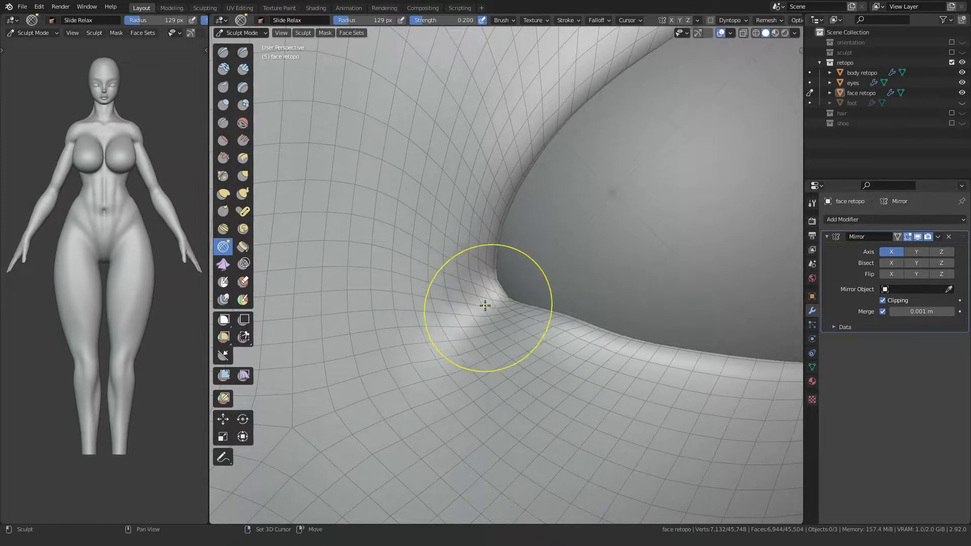
middle_drag(487, 304, 448, 314)
key(ctrl+z)
middle_drag(440, 317, 491, 307)
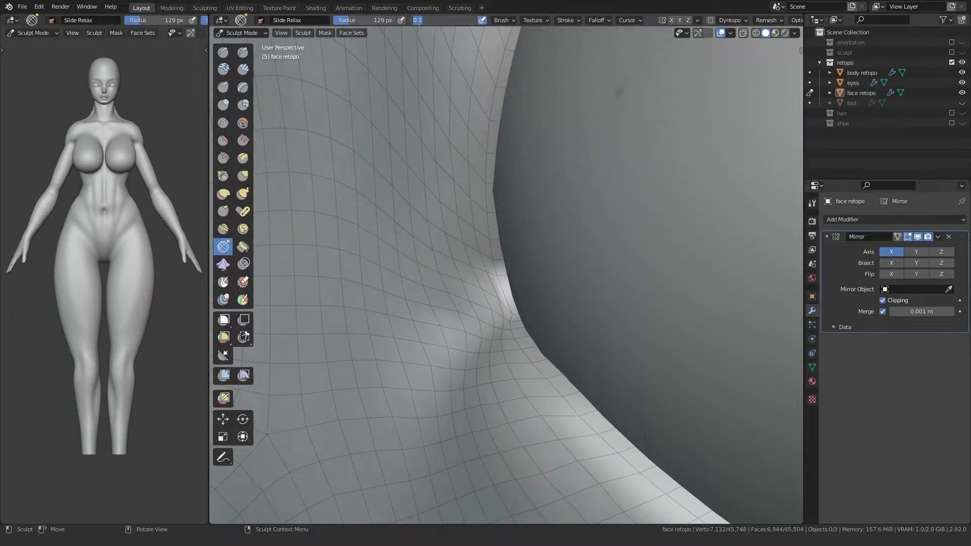
Choose the Smooth brush and set its strength to 0.5.
key(shift+s)
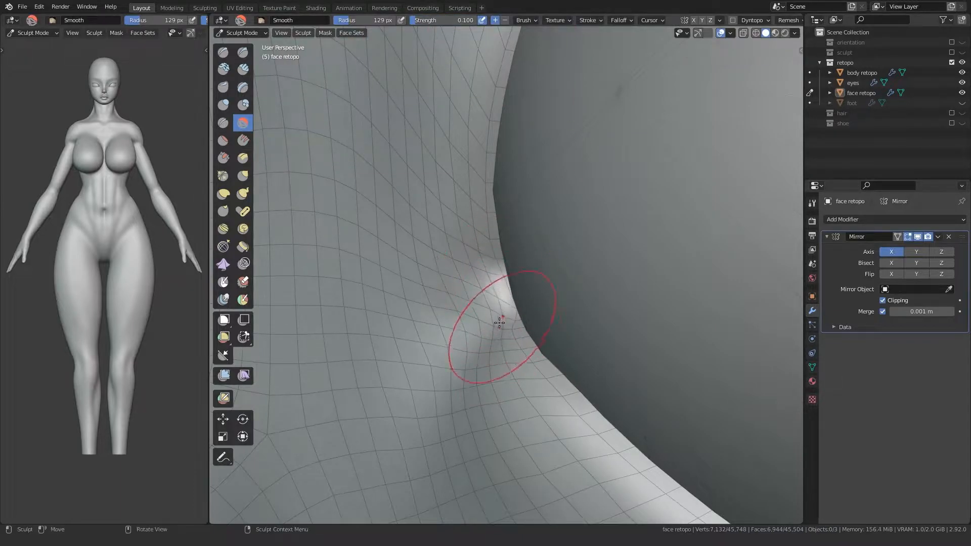
middle_drag(500, 323, 496, 320)
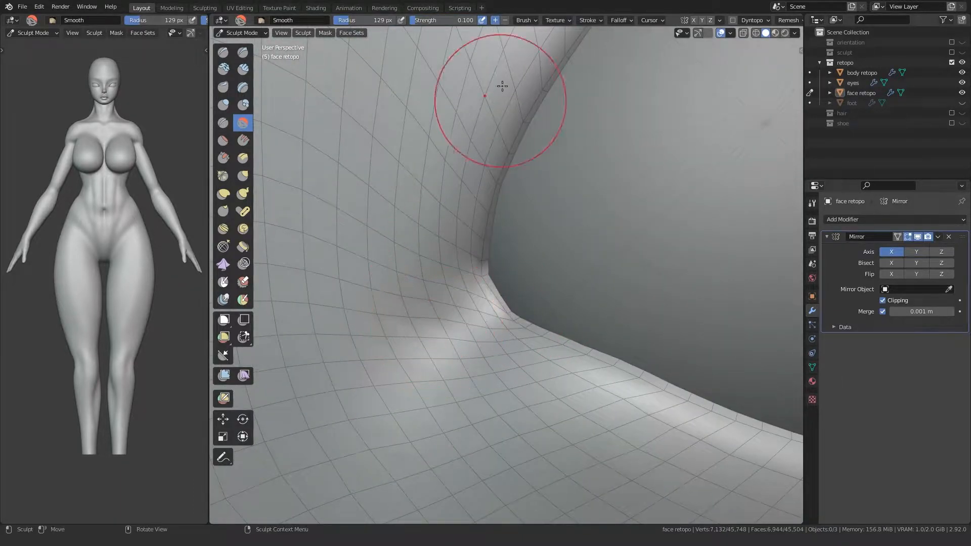
key(Return)
scroll(433, 213, down, 11)
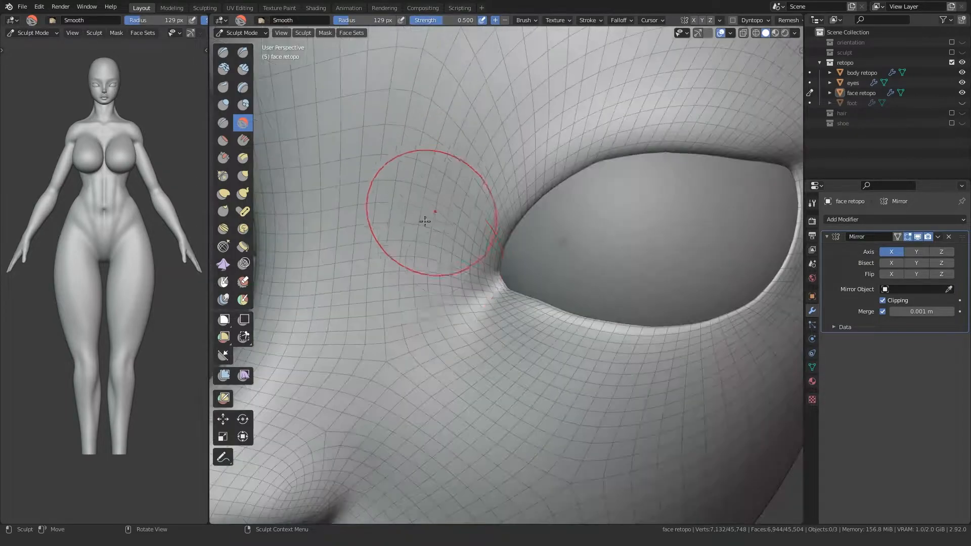
middle_drag(433, 215, 463, 273)
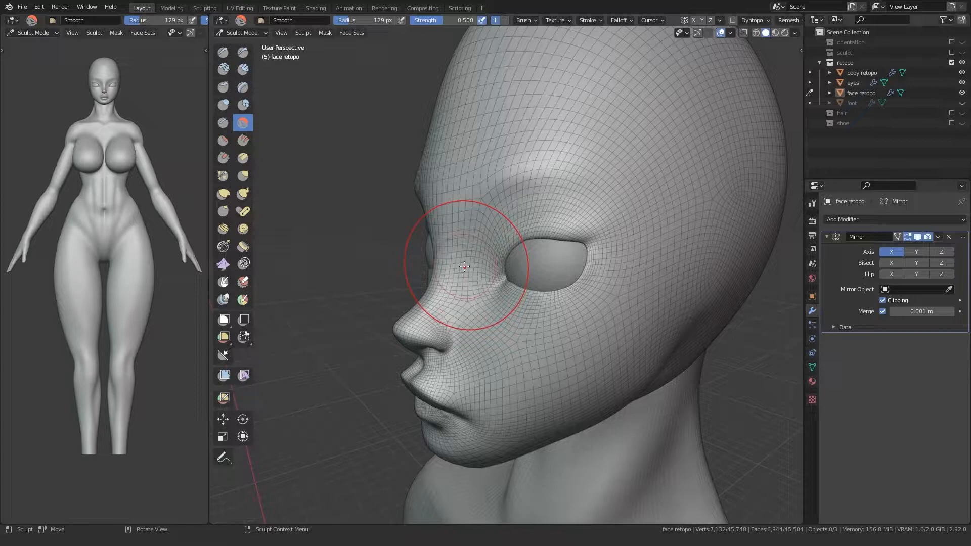
Return the face to Object Mode and turn off the wireframe overlay.
key(ctrl+Tab)
click(405, 267)
middle_drag(405, 267, 432, 338)
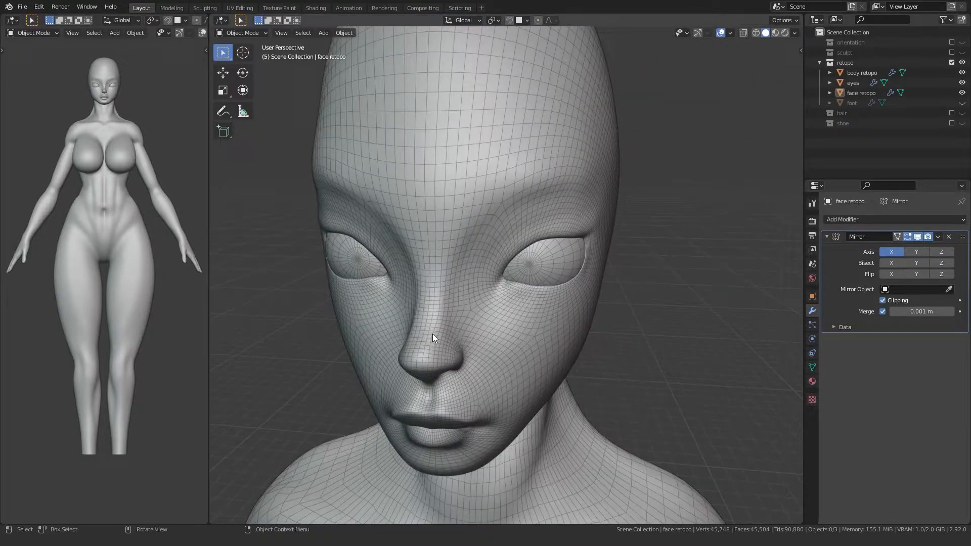
click(731, 33)
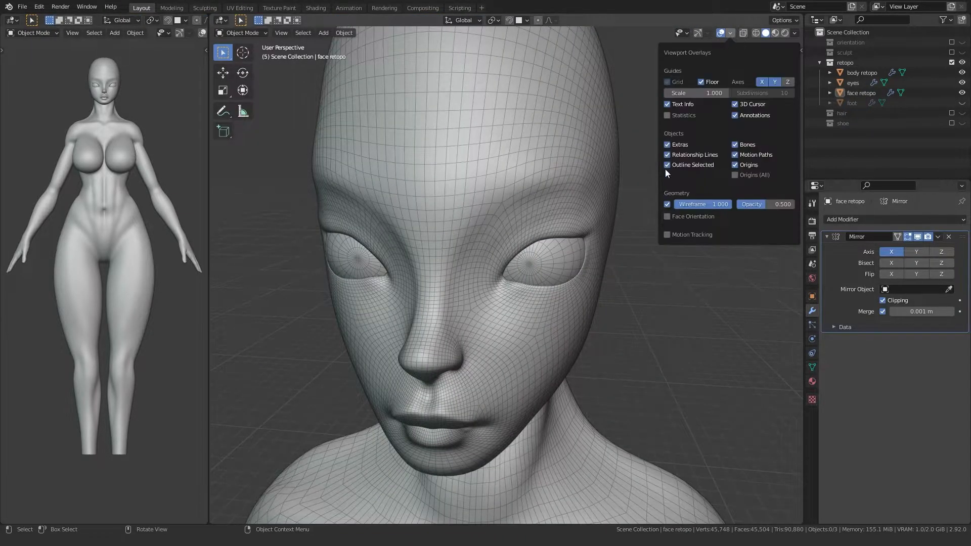
click(667, 205)
mouse_move(410, 278)
middle_down()
mouse_move(474, 284)
mouse_move(403, 275)
mouse_move(425, 309)
mouse_move(398, 277)
middle_up()
scroll(436, 311, down, 5)
Add a mesh plane to the scene and open it in Edit Mode.
key(shift+a)
mouse_move(398, 277)
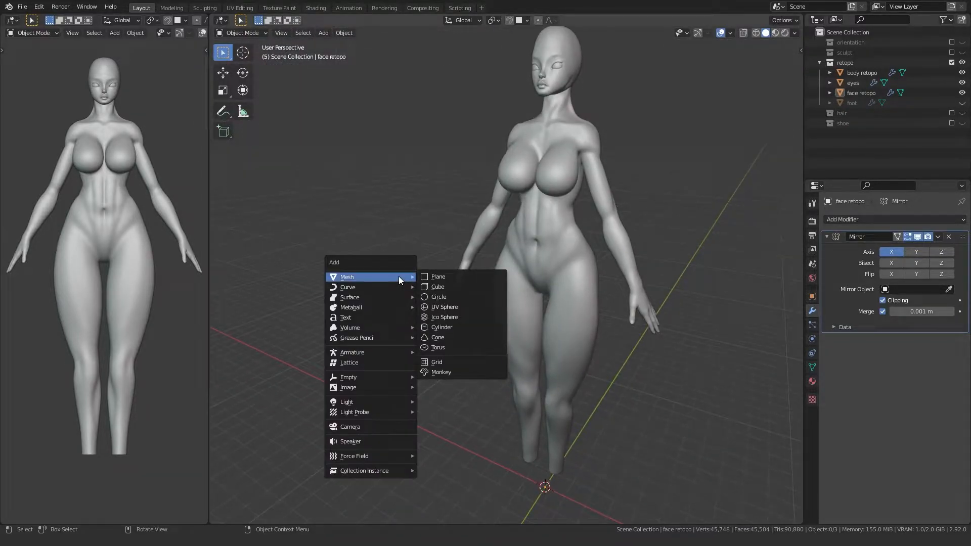
click(438, 279)
key(Tab)
Rotate the plane 90° about the X axis in the right side view so it stands upright.
key(KP_3)
shift+middle_drag(491, 375, 472, 340)
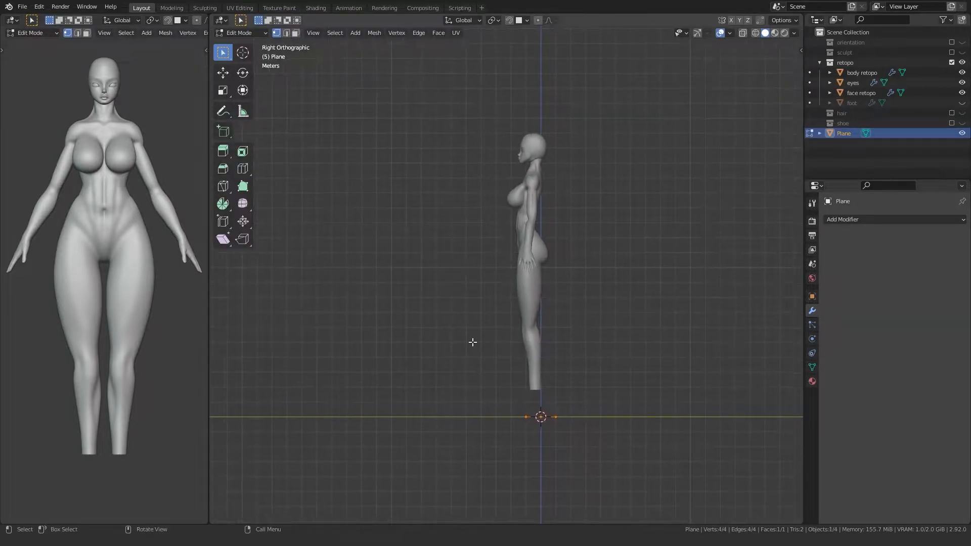
key(r)
key(x)
key(9)
key(0)
key(Return)
Move the upright plane up to head height, just in front of the face.
key(g)
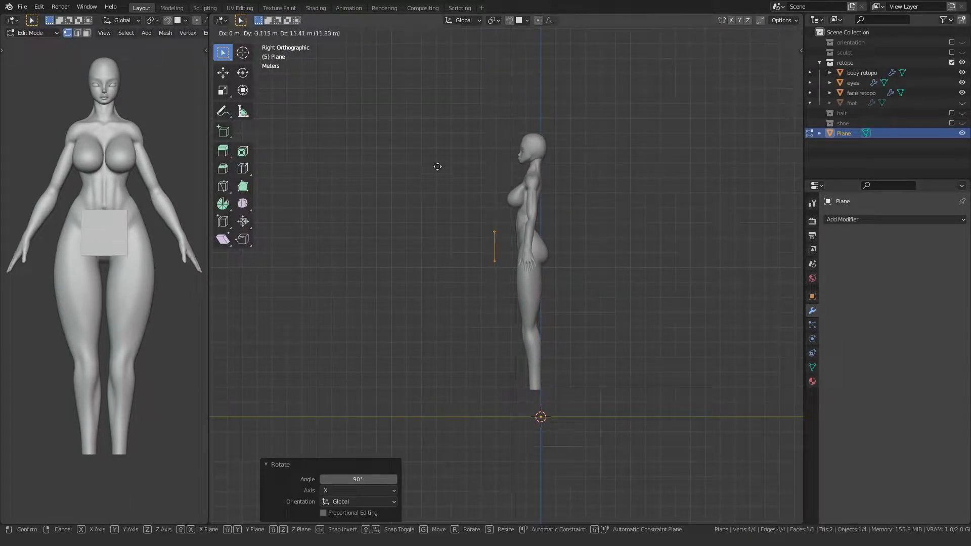
click(433, 84)
shift+middle_drag(429, 205, 427, 271)
key(g)
click(432, 253)
Scale the plane down to 0.175 in the front view.
key(KP_1)
scroll(450, 277, up, 6)
shift+middle_drag(394, 149, 399, 318)
key(s)
click(499, 267)
Move the plane sideways to sit above the character's left eye and scale it down further.
scroll(491, 274, up, 10)
shift+middle_drag(528, 157, 483, 351)
scroll(483, 352, down, 3)
key(g)
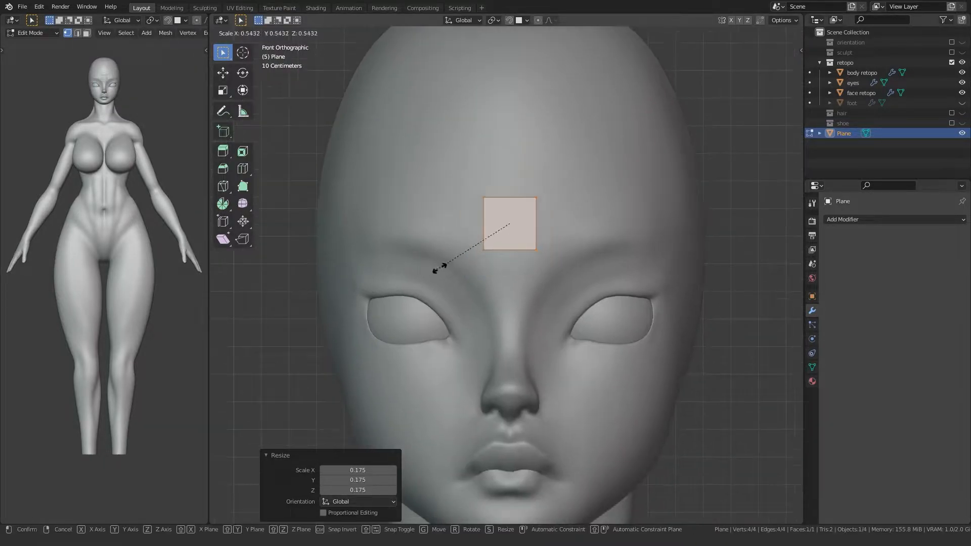
click(526, 279)
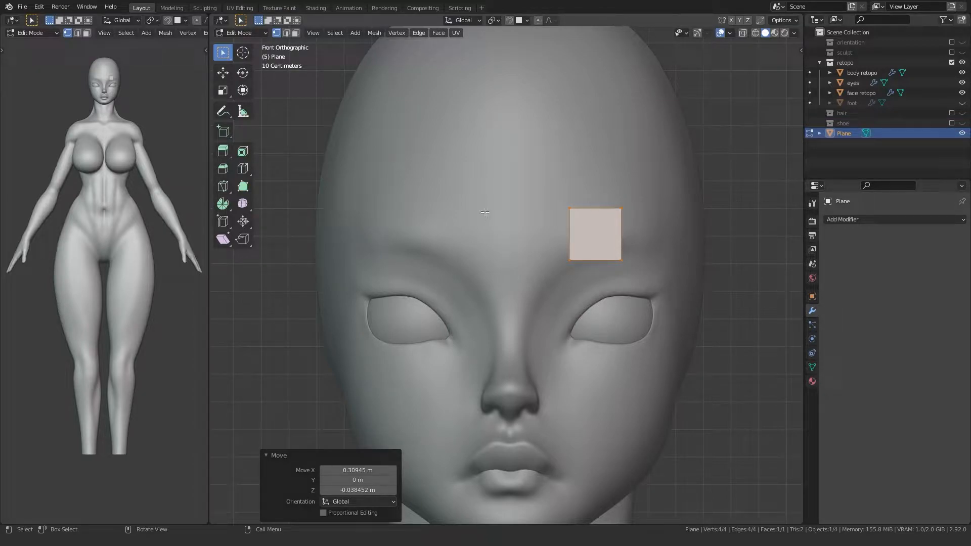
shift+middle_drag(499, 346, 442, 284)
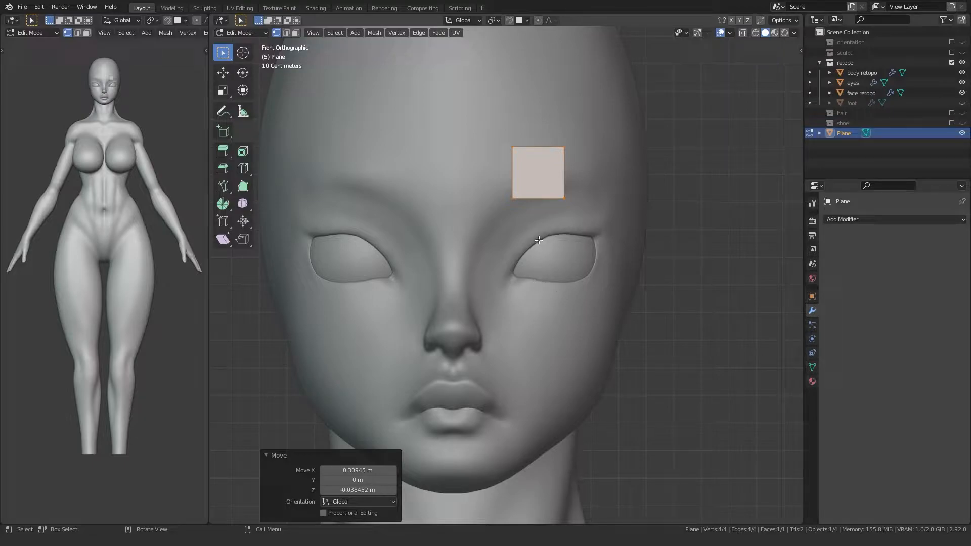
shift+middle_drag(541, 240, 535, 276)
key(s)
click(441, 247)
Put the plane in the retopo collection and rename both the object and its mesh data to brows.
drag(843, 134, 846, 65)
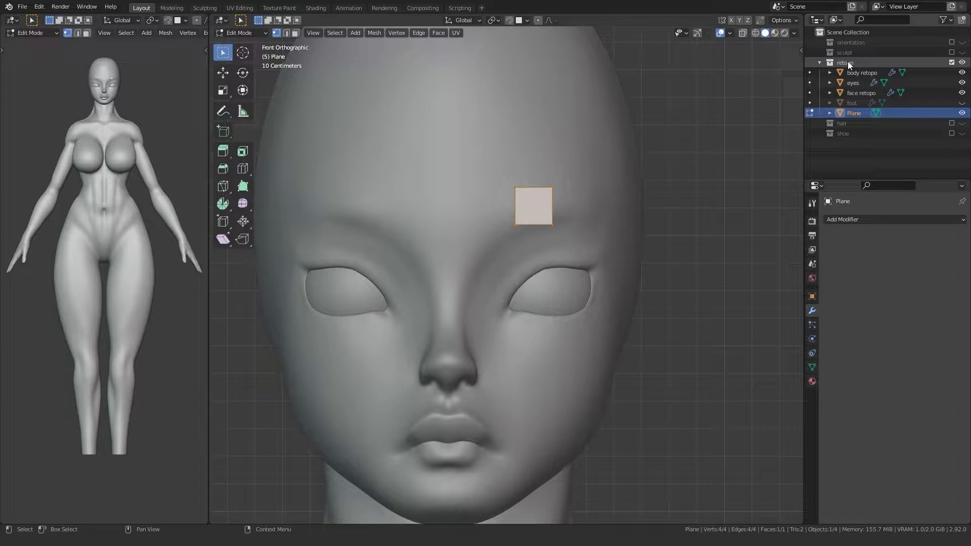
double_click(855, 113)
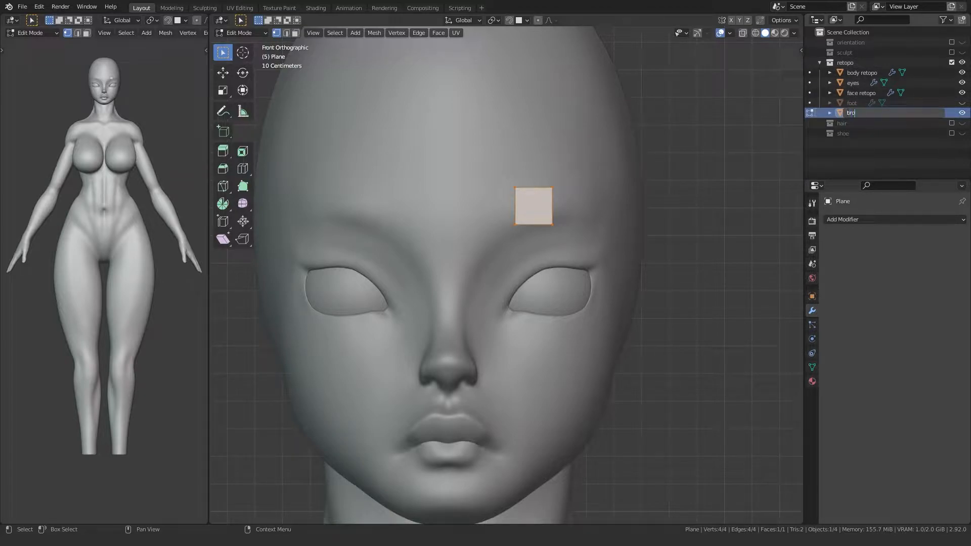
text(brows)
key(Return)
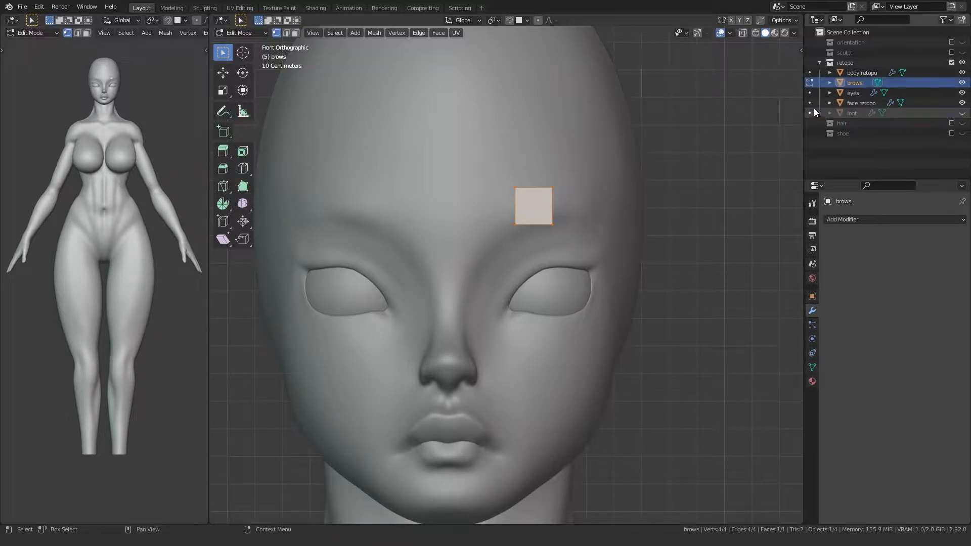
click(830, 82)
double_click(863, 92)
text(brows)
key(Return)
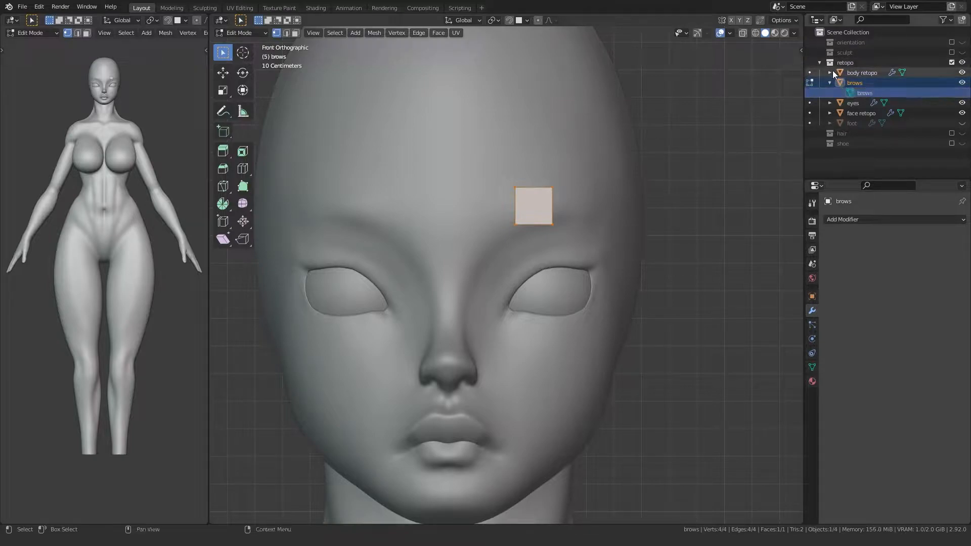
click(829, 83)
Add a Mirror modifier on the X axis and a Subdivision Surface modifier to the brows.
click(879, 219)
click(761, 337)
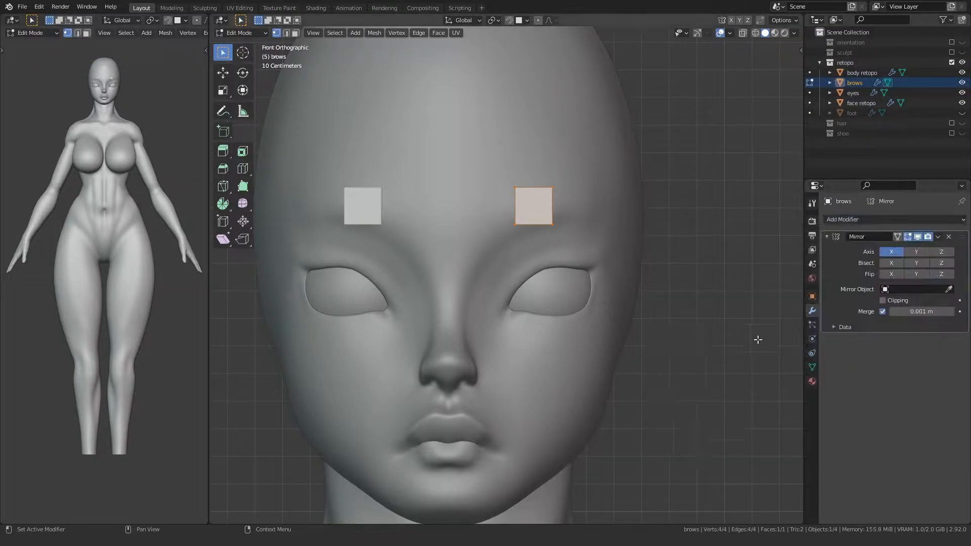
click(852, 221)
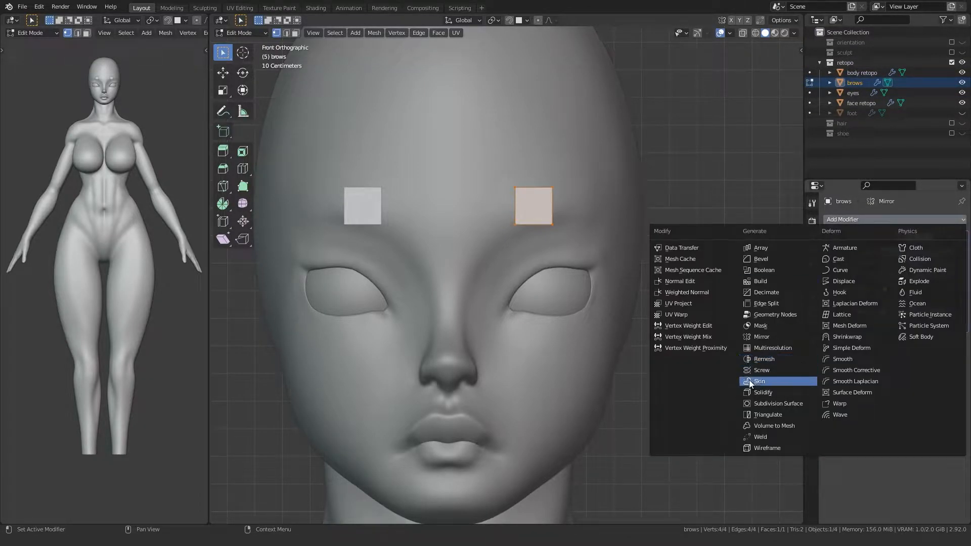
click(770, 403)
Add a Shrinkwrap modifier targeting face retopo with snap mode Above Surface, plus a Solidify modifier, to the brows.
click(850, 220)
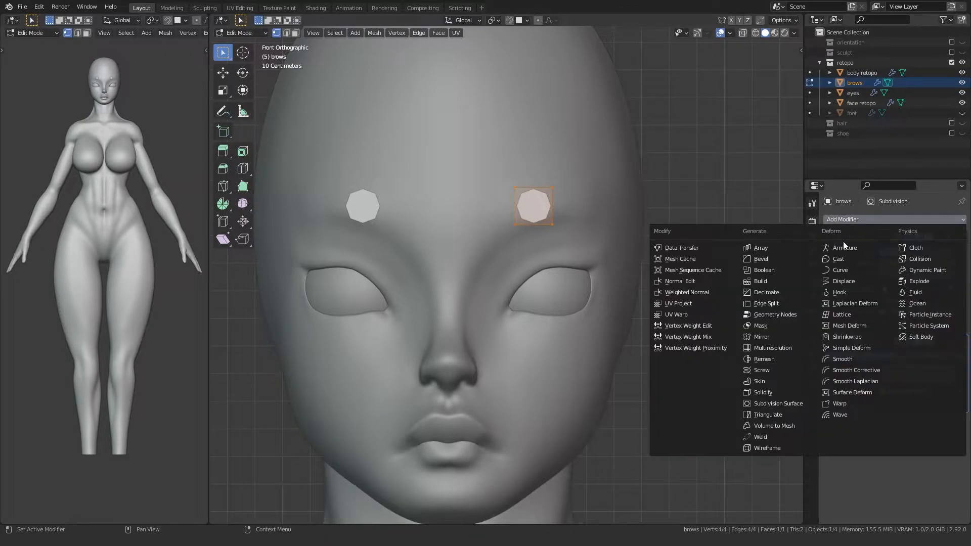
click(848, 338)
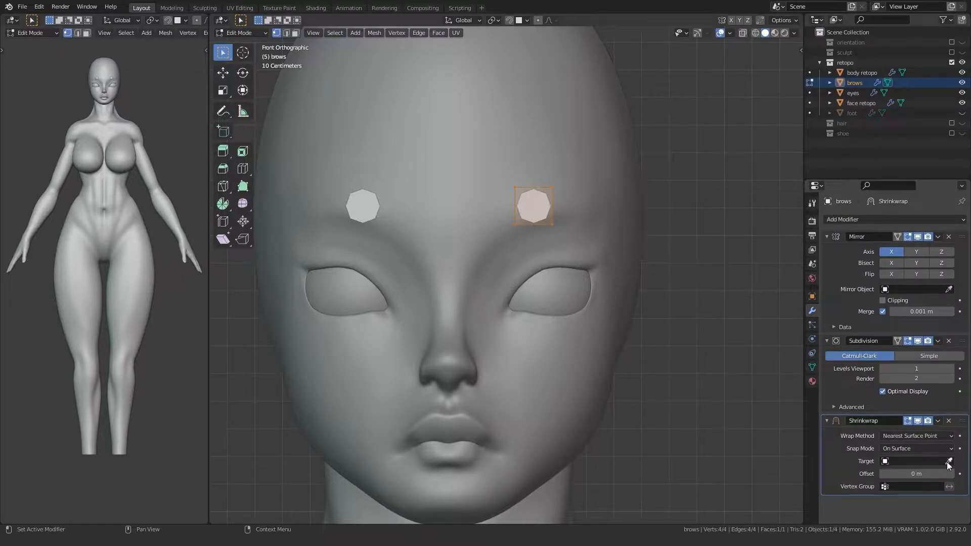
click(540, 147)
click(888, 449)
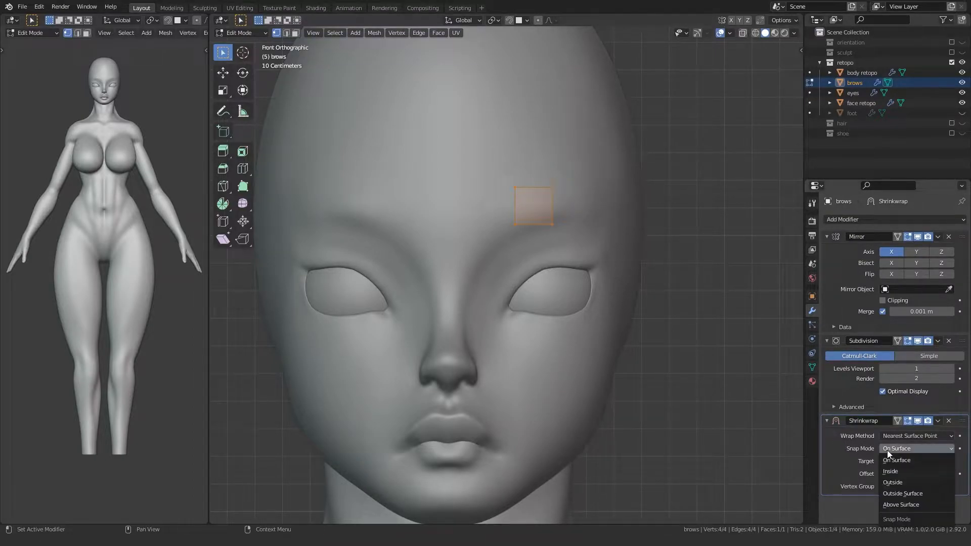
click(895, 504)
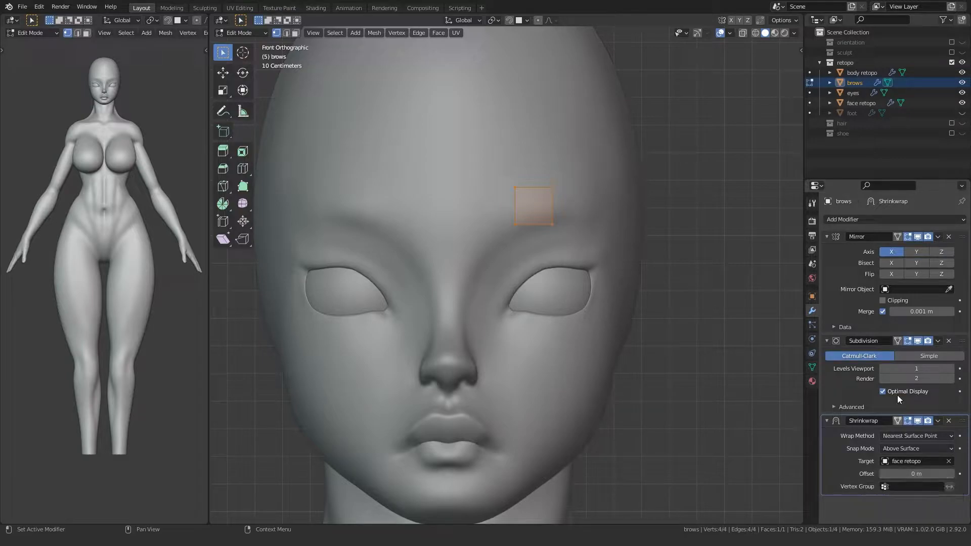
click(835, 220)
click(781, 391)
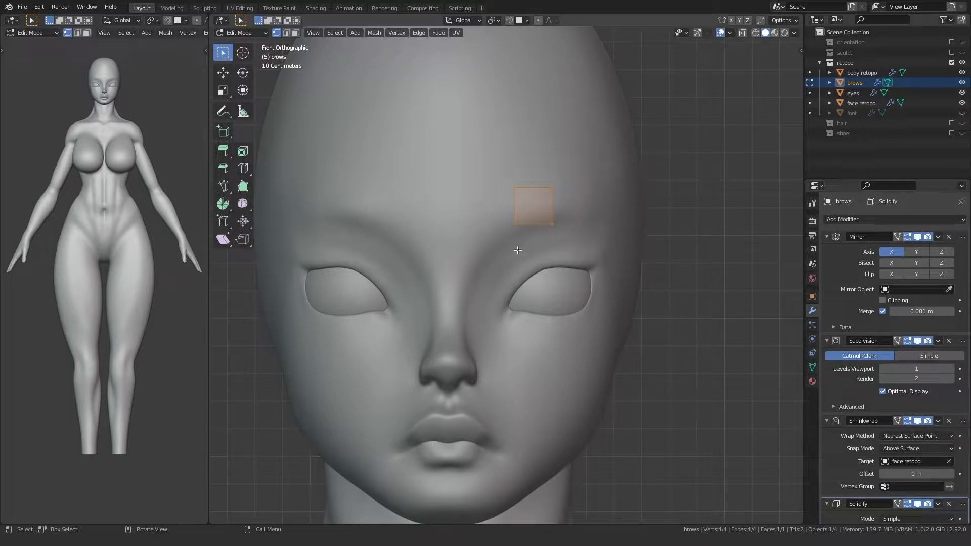
Turn on snapping to faces and move the plane's corner vertices onto the forehead surface.
scroll(519, 249, up, 4)
key(shift+Tab)
click(519, 20)
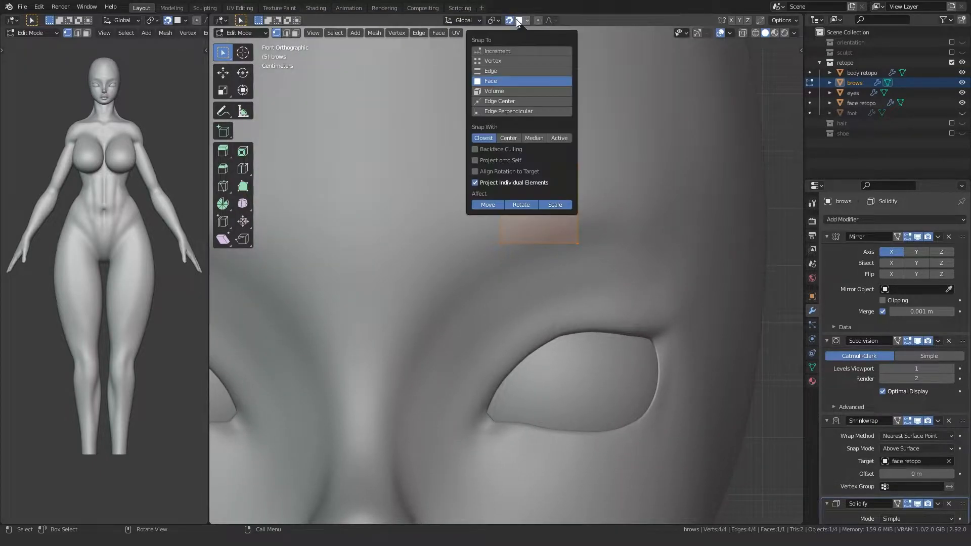
drag(456, 291, 517, 242)
key(g)
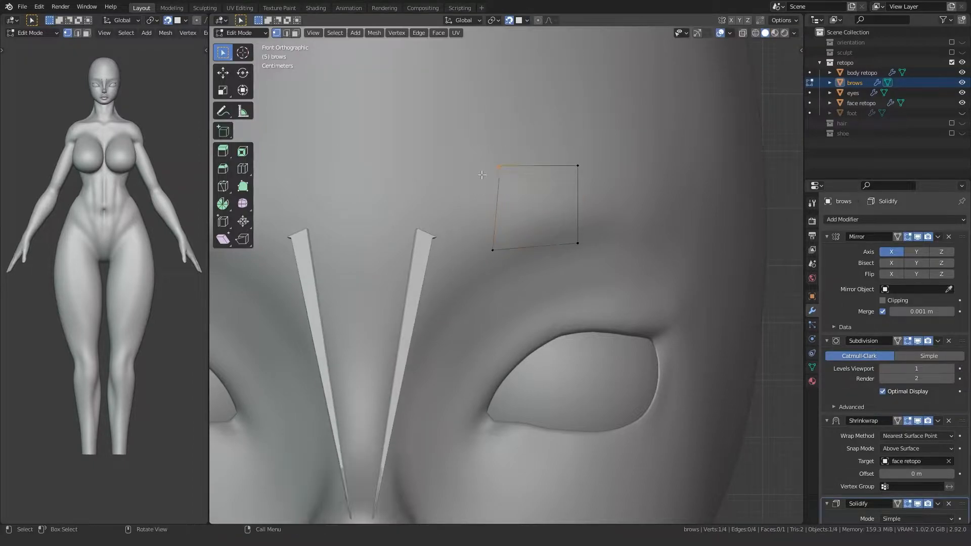
click(559, 216)
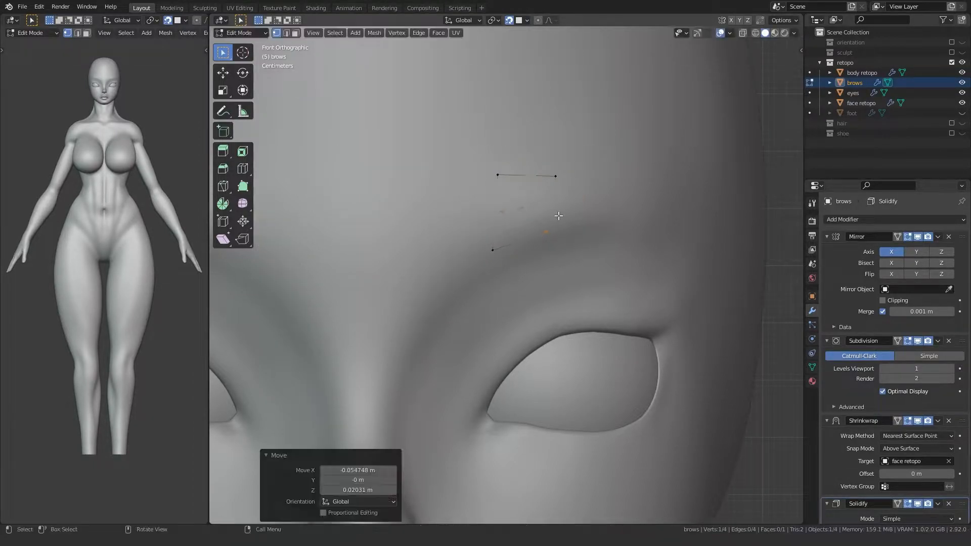
Set the Solidify offset to 1 and shade the brows smooth.
scroll(910, 384, down, 8)
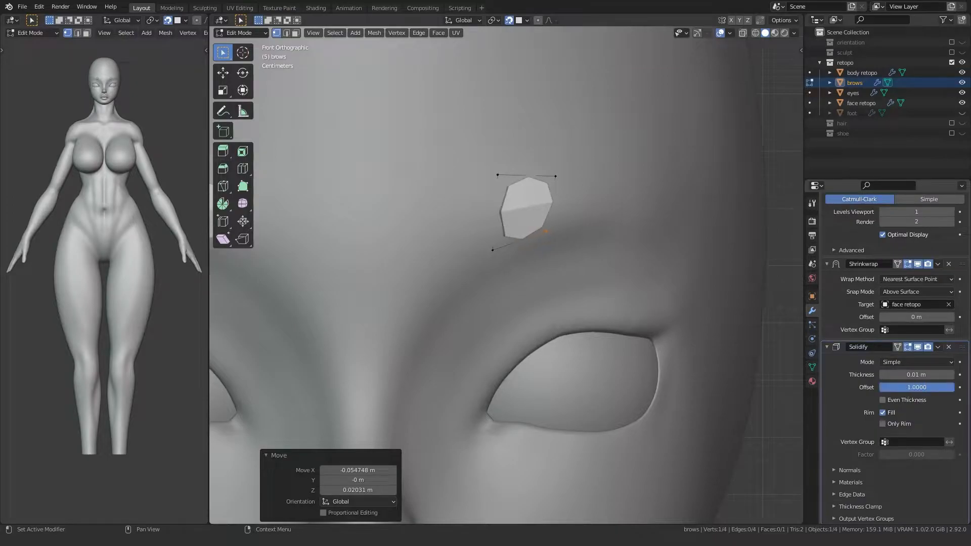
right_click(523, 218)
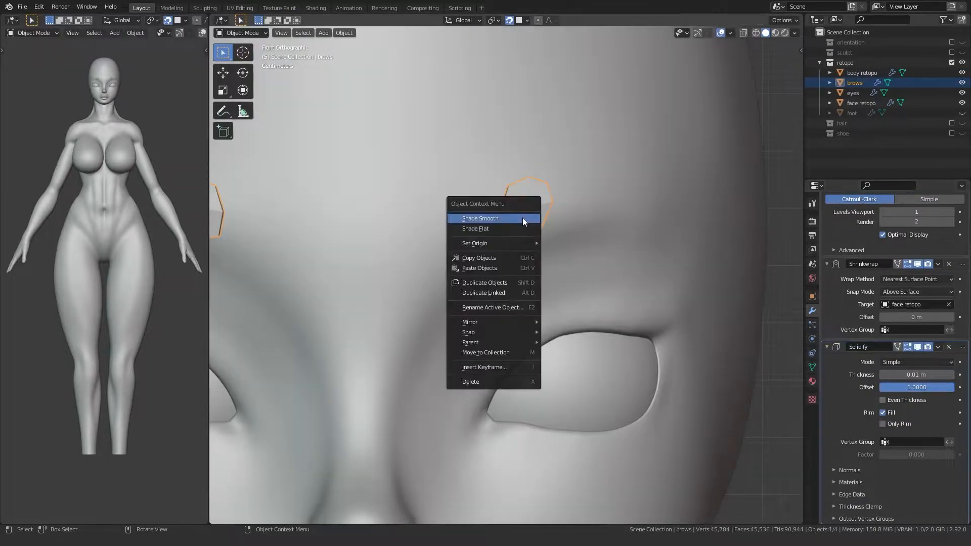
click(523, 218)
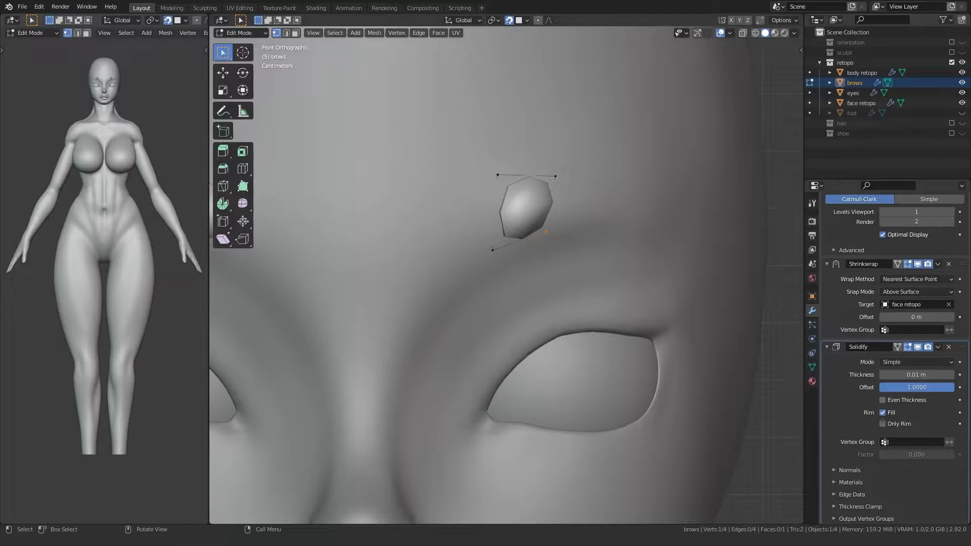
Examine the thickness of the brow pieces and how they sit on the forehead from several angles.
scroll(486, 304, down, 4)
middle_drag(486, 303, 448, 302)
alt+scroll(449, 301, down, 1)
scroll(448, 302, down, 4)
middle_drag(526, 296, 390, 278)
key(KP_Decimal)
scroll(450, 271, down, 7)
scroll(397, 304, down, 5)
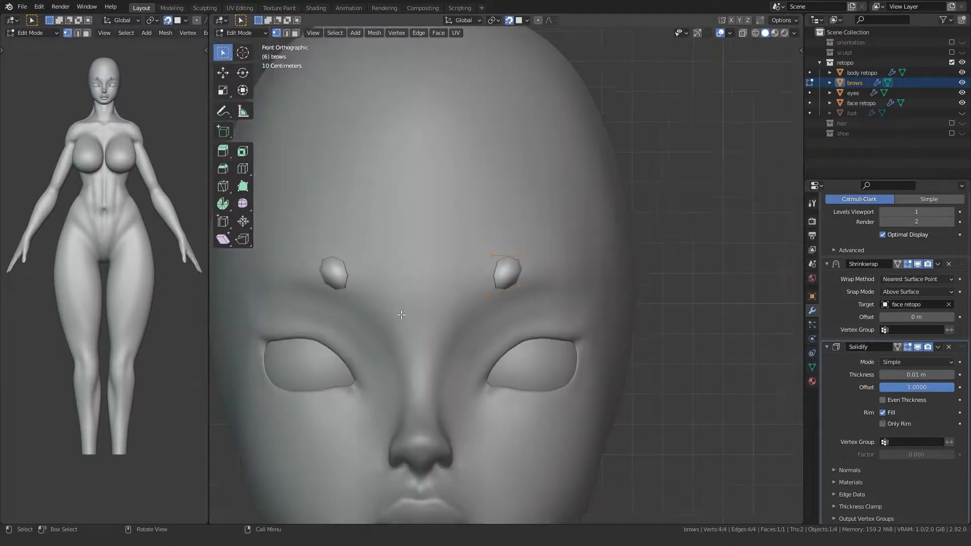
Flatten the brow quad by moving its corner vertices, and shift the whole quad toward the nose bridge.
scroll(461, 275, up, 2)
drag(486, 298, 561, 256)
key(g)
click(548, 249)
drag(481, 238, 555, 205)
key(g)
click(533, 226)
key(a)
key(g)
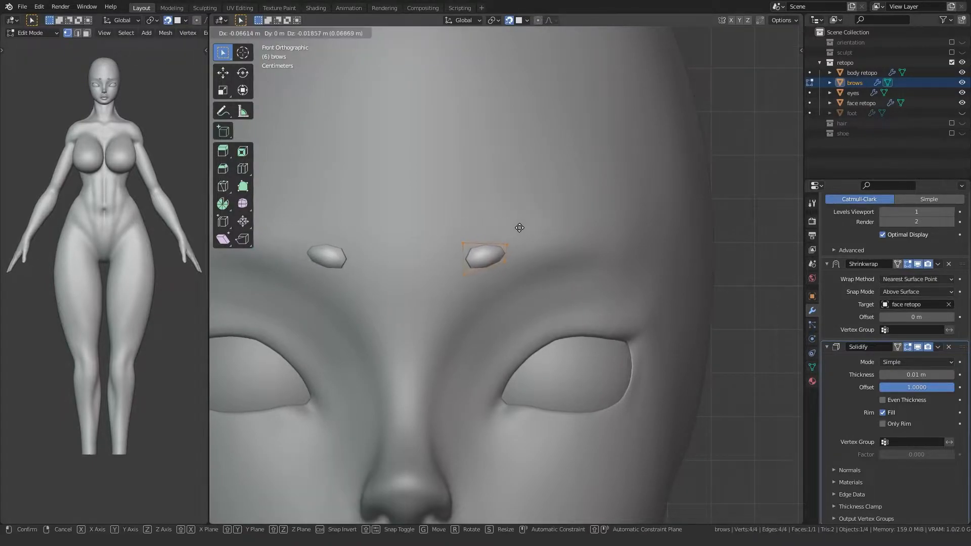
click(446, 289)
Refine the quad's corner vertices into a thin, nearly horizontal strip above the inner eye corner.
key(g)
drag(478, 266, 472, 237)
click(450, 247)
key(g)
click(468, 235)
drag(449, 275, 470, 262)
key(g)
click(433, 279)
key(a)
key(g)
click(521, 238)
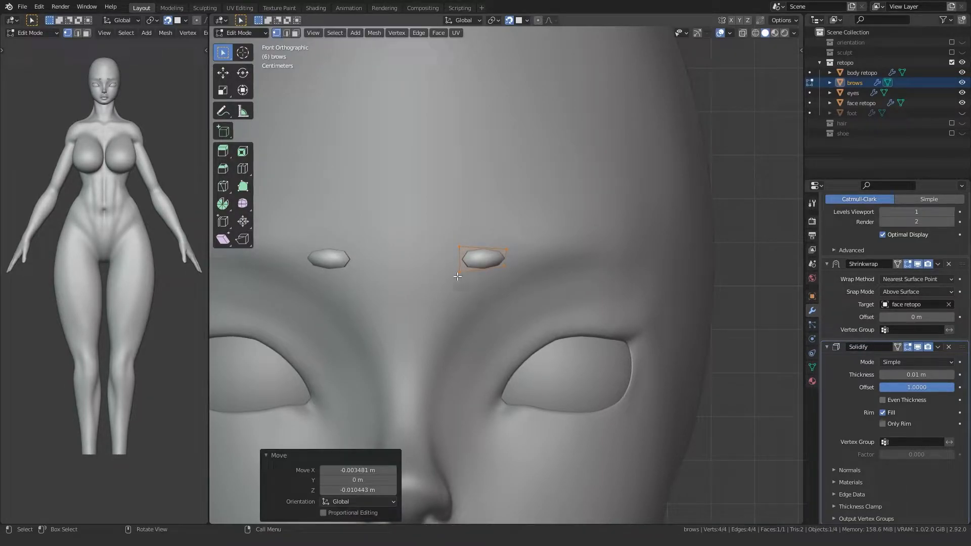
key(g)
click(468, 256)
Add a single loop cut near the brow strip's inner end, with a slide factor of 0.652.
key(ctrl+r)
click(468, 253)
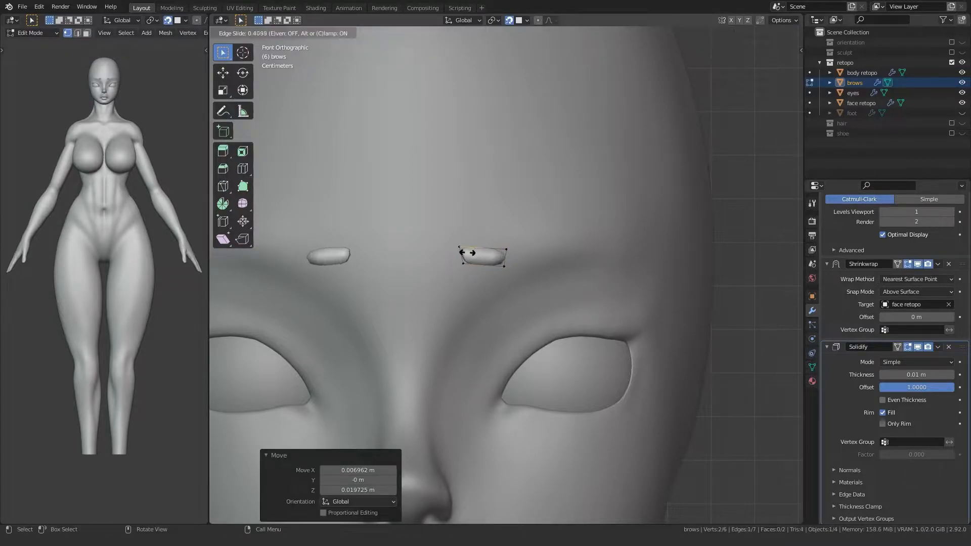
click(461, 250)
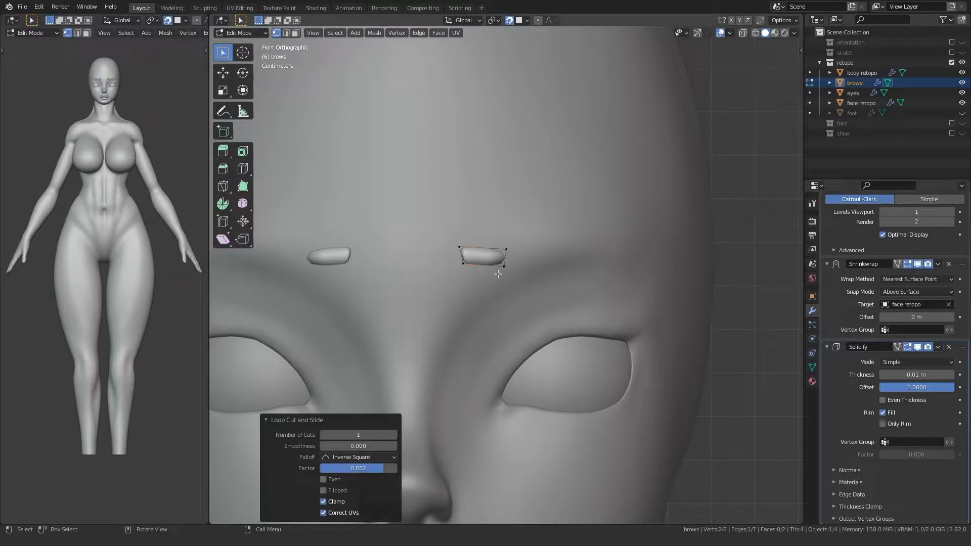
Move the two vertices at the strip's outer end slightly upward to angle the brow.
drag(511, 255, 529, 237)
key(g)
click(523, 239)
drag(491, 271, 508, 241)
key(g)
click(513, 252)
Extrude the strip's outer edge three times outward above the eye to form the full brow length.
key(e)
click(560, 230)
key(e)
click(596, 223)
key(e)
click(640, 221)
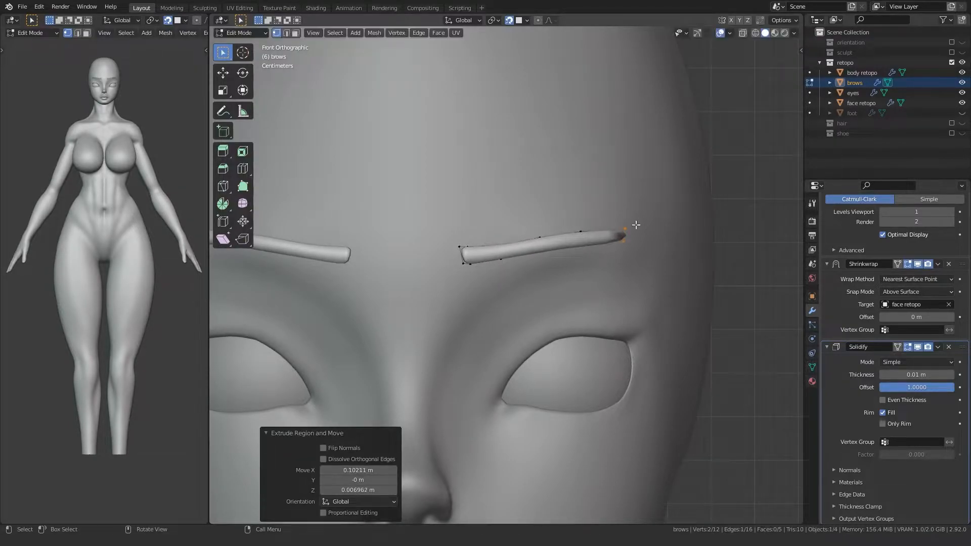
Taper the brow toward its outer tip by moving the tip vertex and the neighbouring edge vertices.
drag(616, 251, 637, 236)
key(g)
click(627, 229)
drag(570, 254, 590, 240)
key(g)
click(591, 240)
drag(531, 245, 548, 228)
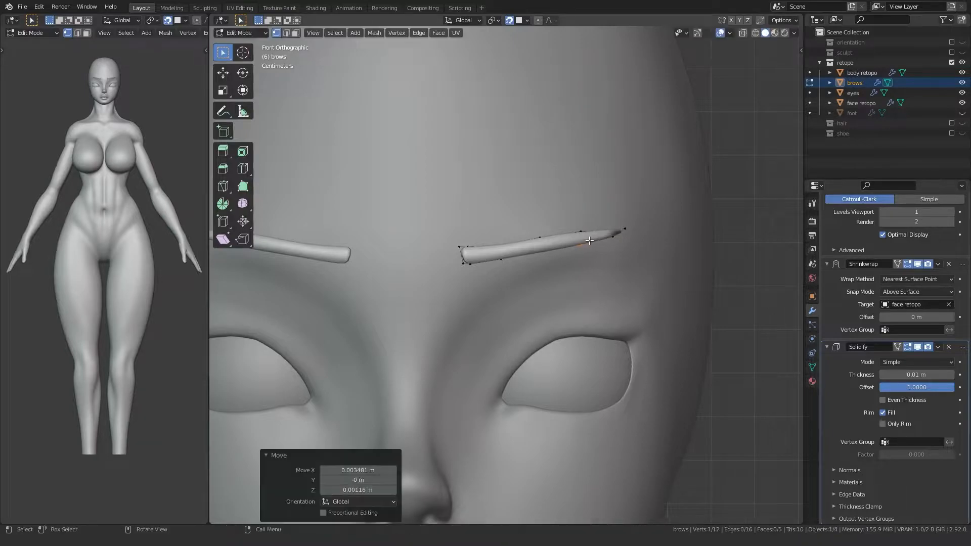
key(g)
click(550, 232)
Widen the brow's inner end by repositioning its vertices and adjusting the adjacent edge.
drag(452, 274, 468, 241)
key(g)
click(465, 236)
drag(465, 275, 484, 236)
key(g)
click(482, 237)
key(g)
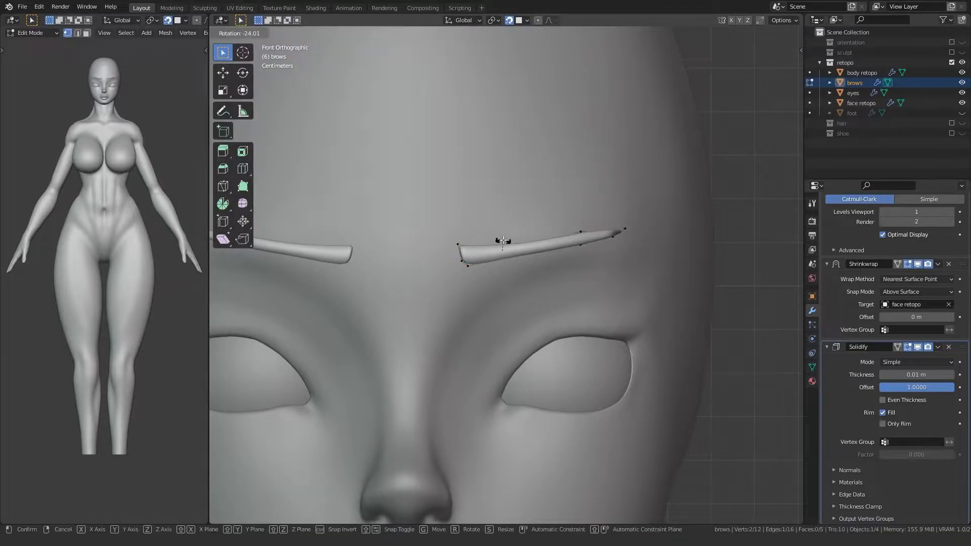
click(481, 237)
Shift the entire brow about 0.012 m outward and 0.003 m upward.
scroll(425, 312, down, 6)
scroll(424, 313, up, 4)
key(a)
key(g)
click(591, 228)
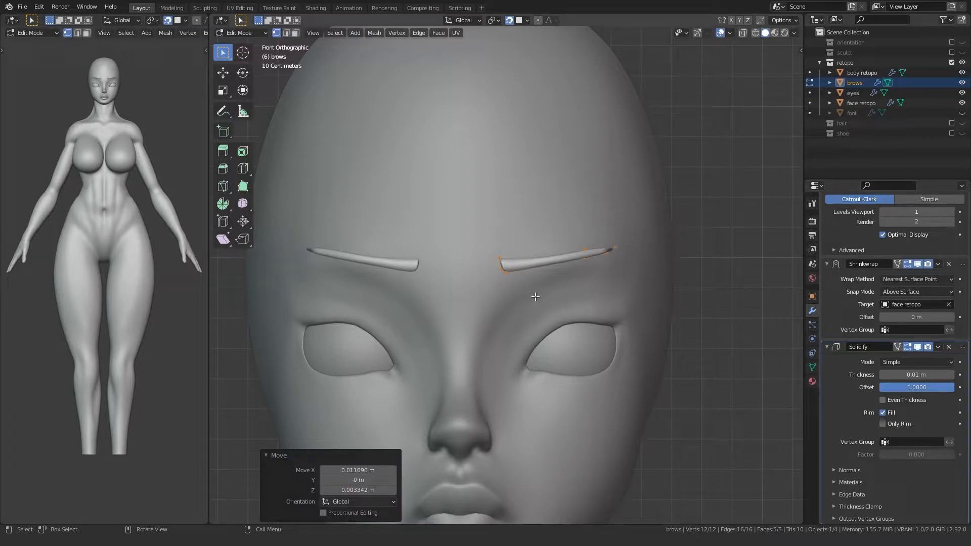
Turn on X-ray display and even out the upper and lower vertices in the brow's middle section.
key(alt+z)
scroll(571, 276, up, 4)
click(611, 237)
key(g)
click(603, 236)
click(555, 260)
key(g)
click(553, 261)
click(597, 249)
key(g)
click(597, 251)
Smooth the brow's outer half by adjusting its lower vertex near the tip and lowering the upper vertex.
shift+middle_drag(603, 252, 457, 244)
click(512, 232)
click(512, 233)
click(561, 223)
key(g)
click(562, 223)
click(504, 215)
key(g)
click(503, 222)
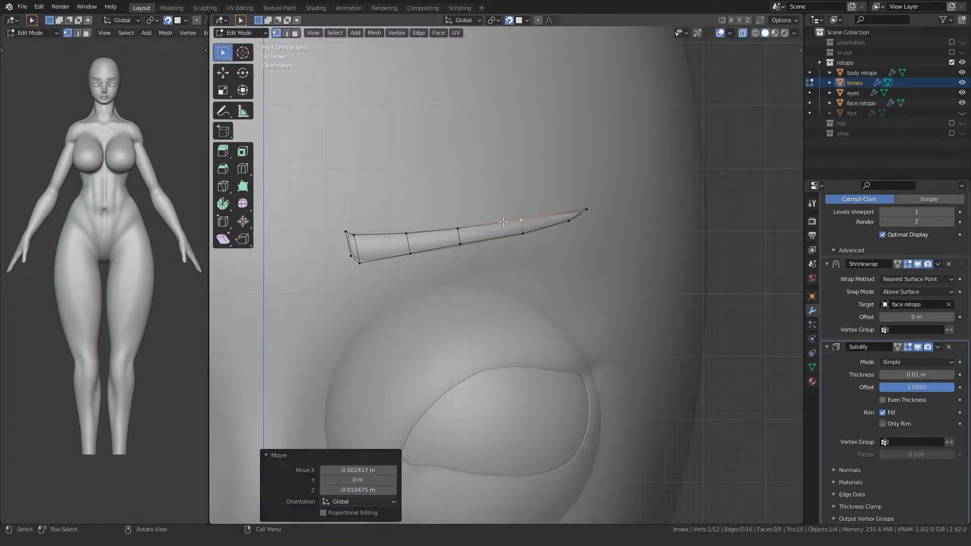
Pull the brow's outer tip slightly inward and fine-tune the lower edge vertices beside it.
drag(563, 226, 599, 203)
key(g)
click(592, 205)
click(552, 231)
click(530, 229)
key(g)
click(530, 227)
drag(467, 244, 469, 240)
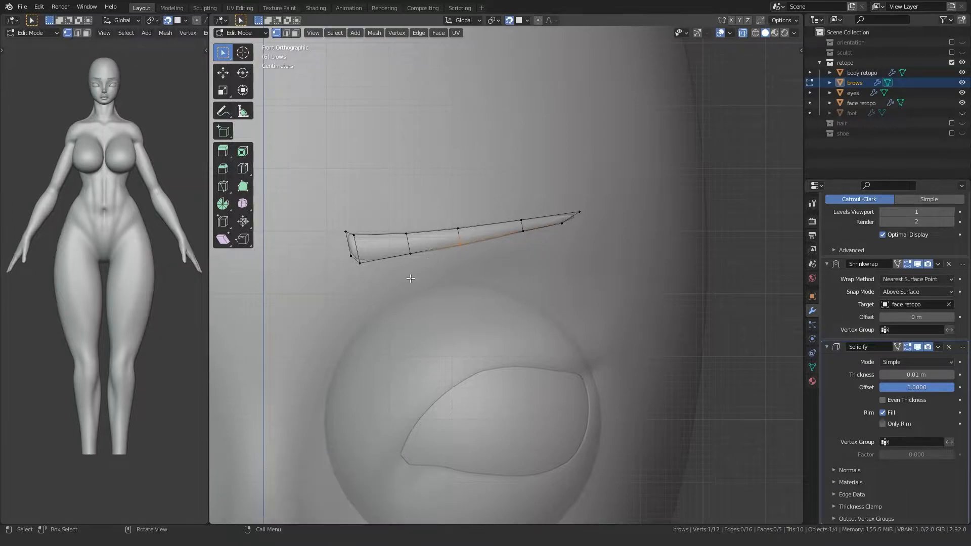
Return to Object Mode and review the mirrored brows on the face in perspective.
key(Tab)
scroll(397, 290, down, 6)
shift+middle_drag(394, 293, 492, 263)
middle_drag(526, 311, 494, 304)
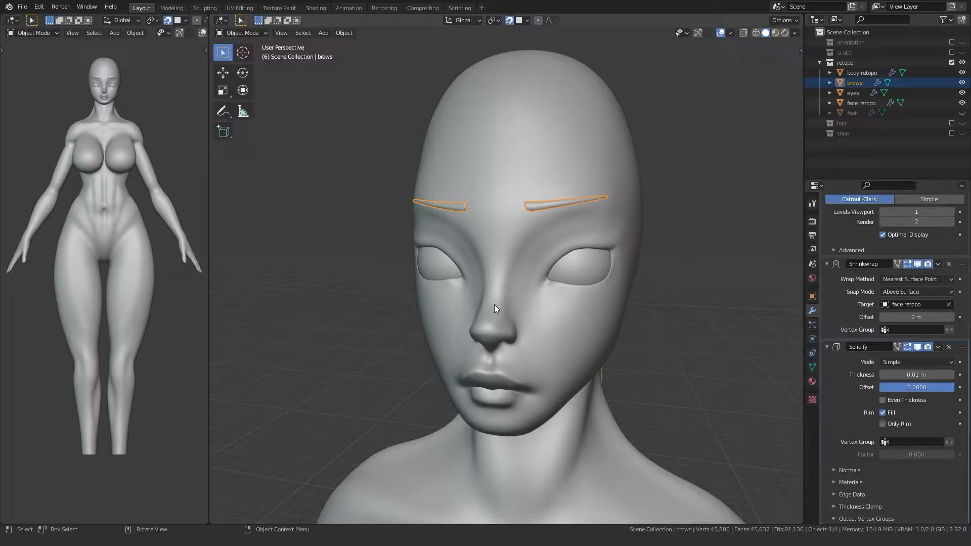
scroll(440, 265, down, 5)
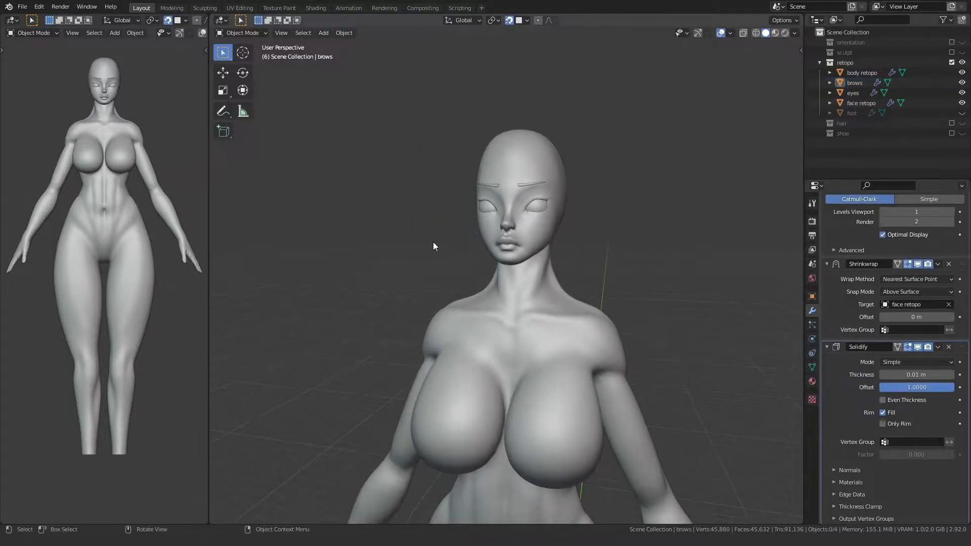
Add a plane and rotate its geometry 90° about the X axis so it faces front.
scroll(433, 244, down, 4)
key(shift+a)
mouse_move(415, 241)
click(452, 242)
key(Tab)
key(KP_3)
key(r)
key(x)
key(9)
key(0)
key(Return)
Raise the plane to face height, shrink it, and move it along Y by about -0.52 m in front of the face.
key(g)
click(437, 176)
shift+middle_drag(422, 221, 418, 294)
scroll(418, 304, up, 4)
key(g)
click(430, 307)
alt+middle_drag(425, 331, 407, 291)
scroll(419, 273, up, 6)
shift+middle_drag(418, 254, 408, 202)
key(s)
click(477, 279)
alt+middle_drag(478, 279, 511, 277)
key(g)
key(y)
click(450, 284)
alt+middle_drag(448, 287, 390, 312)
scroll(425, 274, up, 6)
shift+middle_drag(459, 230, 432, 357)
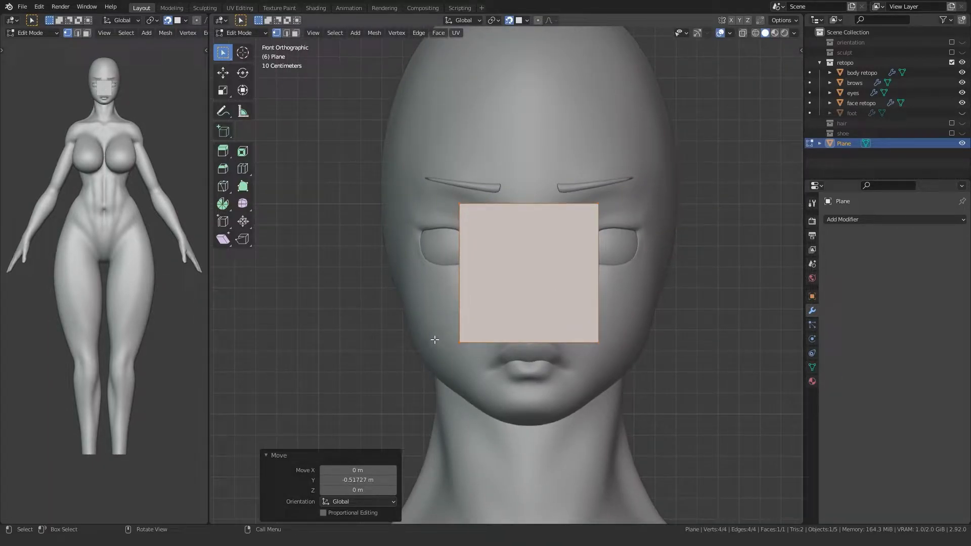
Turn off snapping, place the plane over the character's left eye and scale it by 0.215.
key(g)
right_click(465, 321)
key(shift+Tab)
key(g)
click(465, 320)
key(s)
click(571, 293)
scroll(536, 319, up, 3)
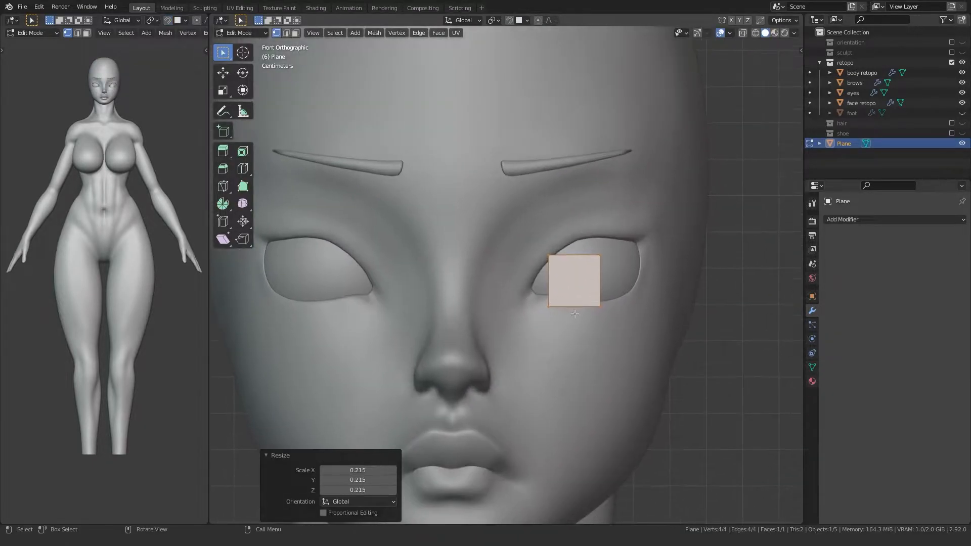
Return to Object Mode, move the plane into the retopo collection and hide it.
alt+middle_drag(578, 331, 531, 330)
key(Tab)
scroll(450, 333, down, 2)
middle_drag(429, 334, 554, 352)
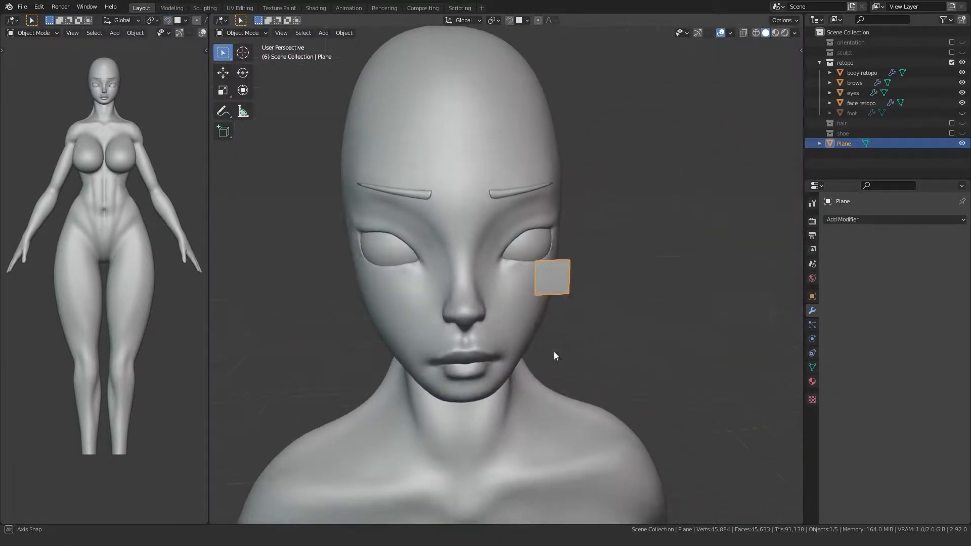
drag(841, 144, 849, 65)
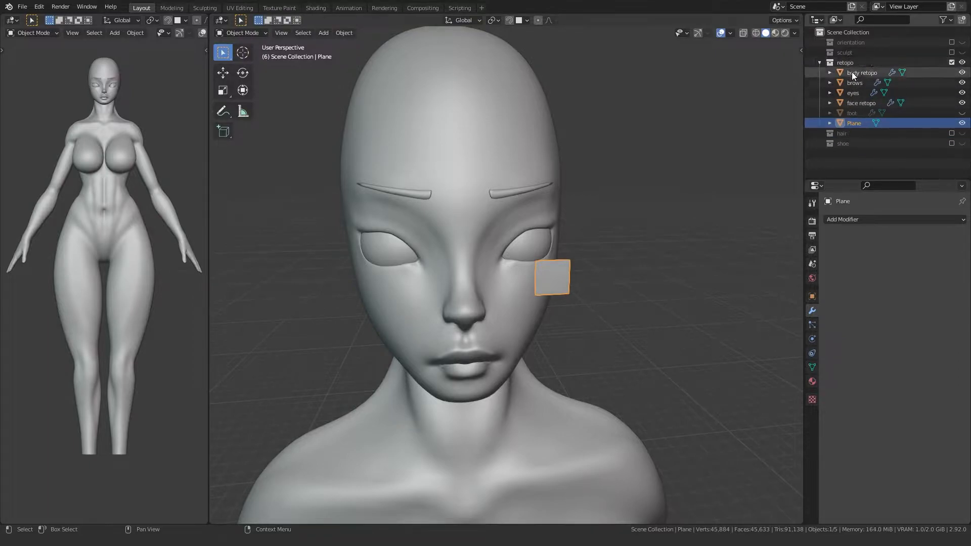
click(962, 124)
Sculpt the face retopo mesh with the Grab brush at 169 px radius, nudging the upper eyelid edge into a smoother curve.
middle_drag(594, 284, 516, 288)
click(460, 271)
alt+middle_drag(460, 273, 485, 295)
scroll(490, 291, up, 3)
scroll(485, 296, up, 5)
key(ctrl+Tab)
click(477, 349)
shift+middle_drag(456, 362, 509, 305)
key(g)
scroll(509, 306, up, 3)
key(f)
click(558, 209)
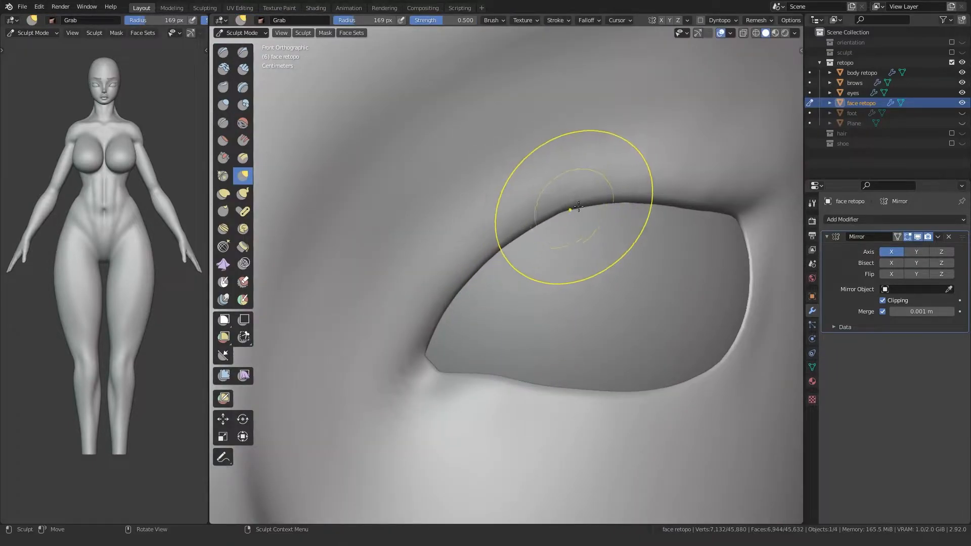
mouse_move(573, 205)
mouse_down()
mouse_move(623, 203)
mouse_move(554, 214)
mouse_move(571, 207)
mouse_up()
drag(615, 200, 614, 204)
Refine the eyelid edges with the Grab brush at 135 px and 78 px radius, checking the eye opening from several angles.
shift+middle_drag(503, 334, 492, 241)
key(f)
click(505, 282)
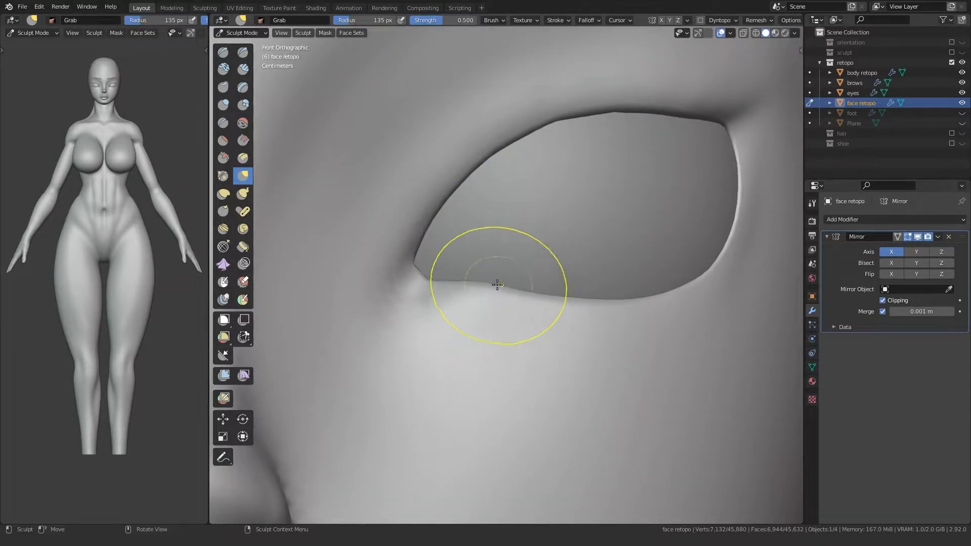
shift+middle_drag(560, 134, 547, 152)
key(f)
click(610, 144)
key(f)
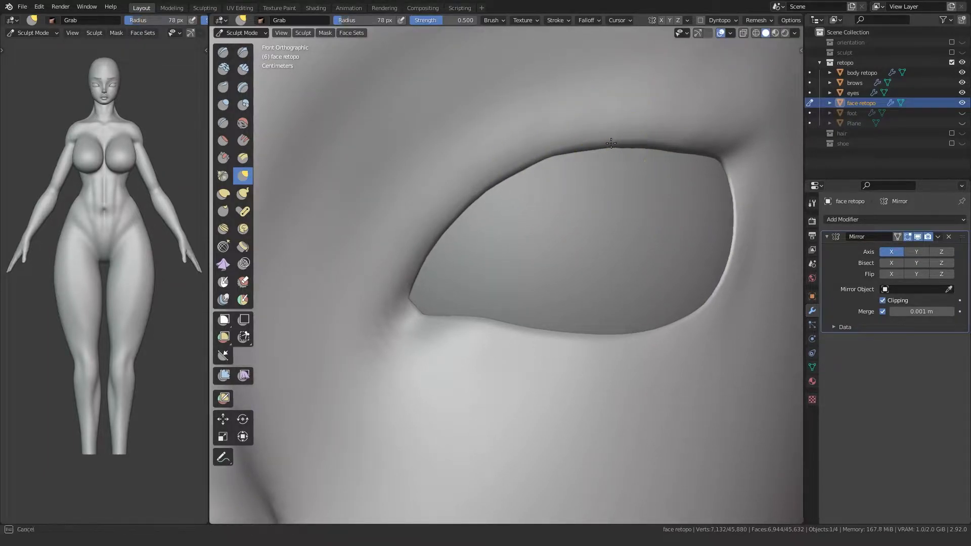
click(612, 148)
scroll(429, 297, down, 8)
mouse_move(440, 315)
middle_down()
mouse_move(422, 321)
mouse_move(488, 324)
mouse_move(427, 327)
middle_up()
scroll(528, 297, up, 7)
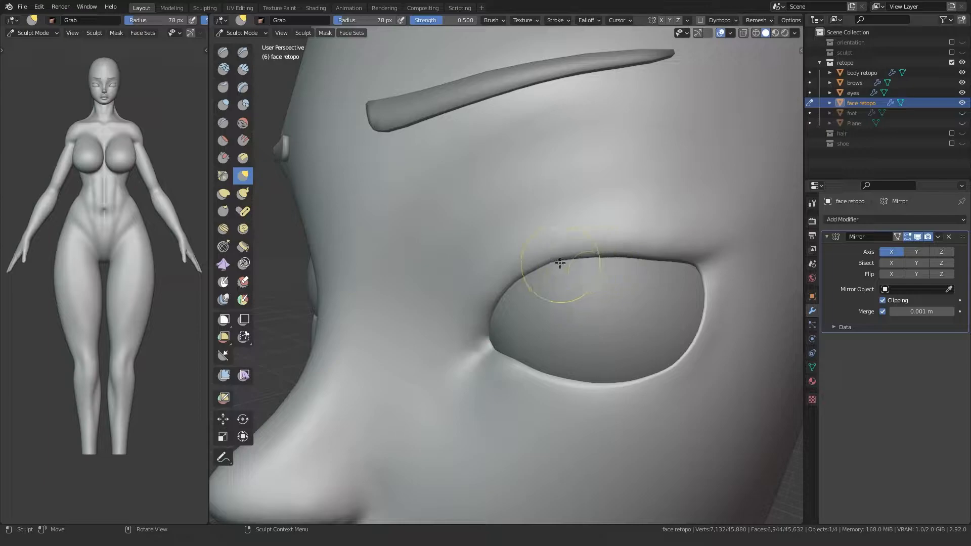
middle_drag(603, 266, 486, 299)
mouse_move(452, 373)
shift+middle_down()
mouse_move(467, 307)
mouse_move(526, 314)
shift+middle_up()
Return the face mesh to Object Mode and unhide the plane.
key(ctrl+Tab)
click(505, 314)
scroll(505, 311, down, 3)
click(962, 125)
middle_drag(660, 217, 575, 238)
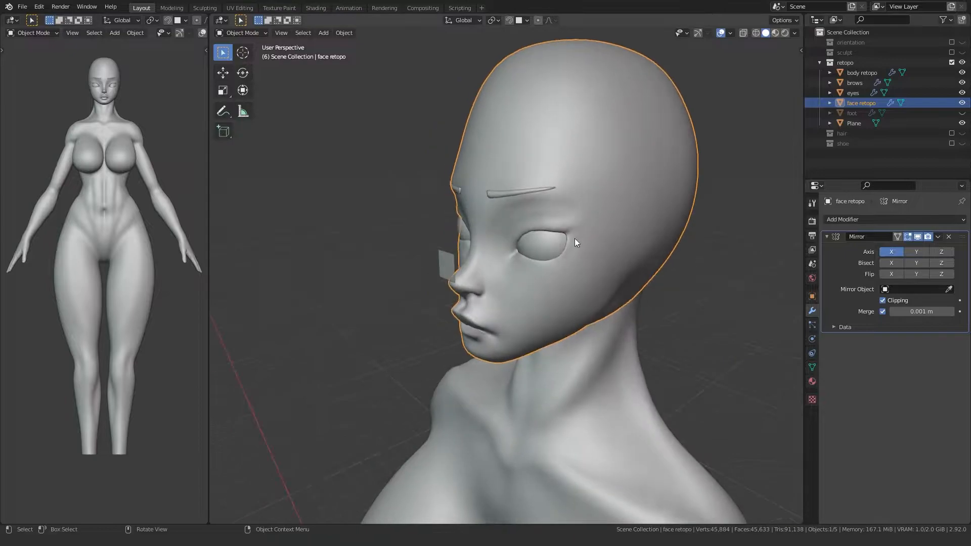
Rename the plane object and its mesh data as lashes.
click(446, 273)
middle_drag(627, 261, 614, 241)
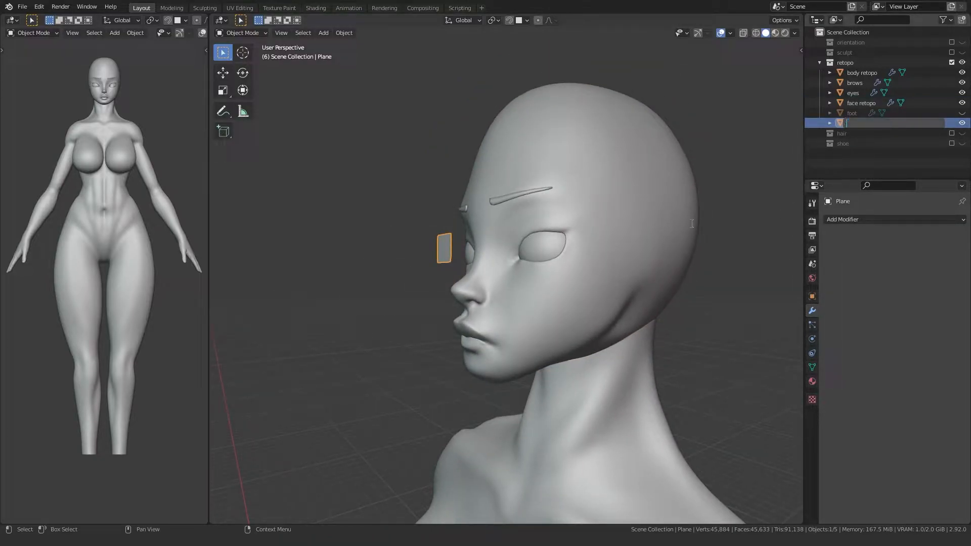
text(lashes)
key(Return)
click(830, 123)
double_click(863, 133)
text(lashes)
key(Return)
click(830, 123)
Add a Mirror modifier on the X axis and a Subdivision Surface modifier to the lashes object.
click(867, 220)
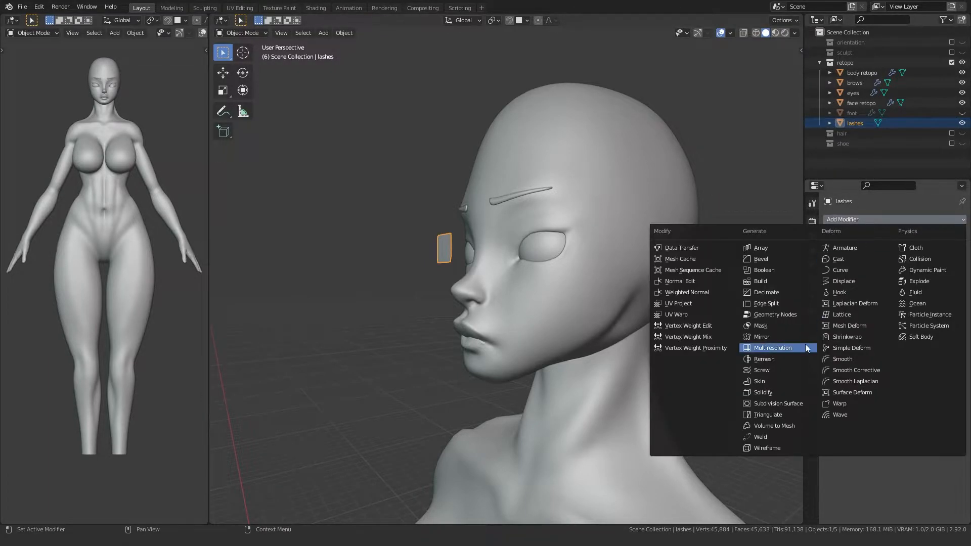
click(765, 338)
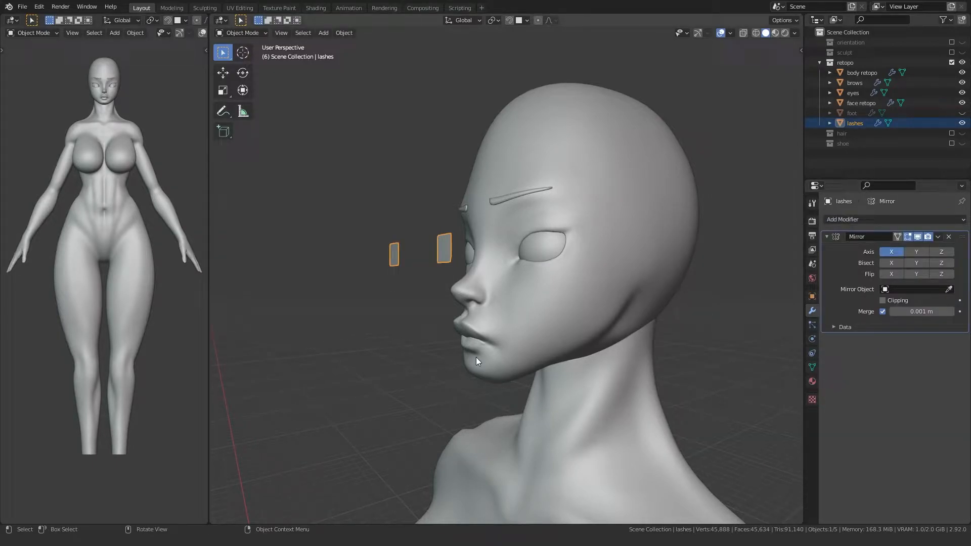
click(832, 219)
click(767, 404)
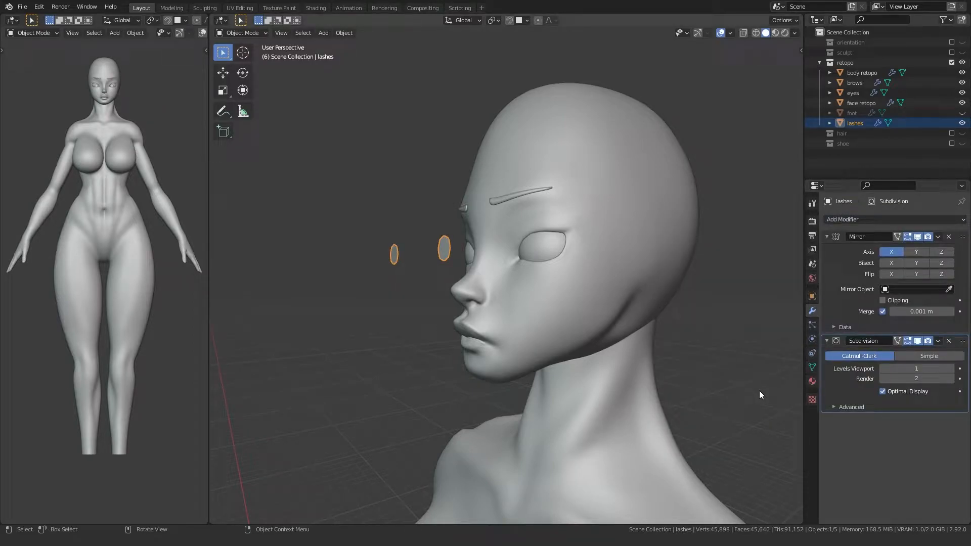
In Edit Mode, raise the lashes plane to the upper lid, scale it by 0.348 and push it back about 0.5 m along Y.
key(Tab)
key(KP_1)
key(KP_Decimal)
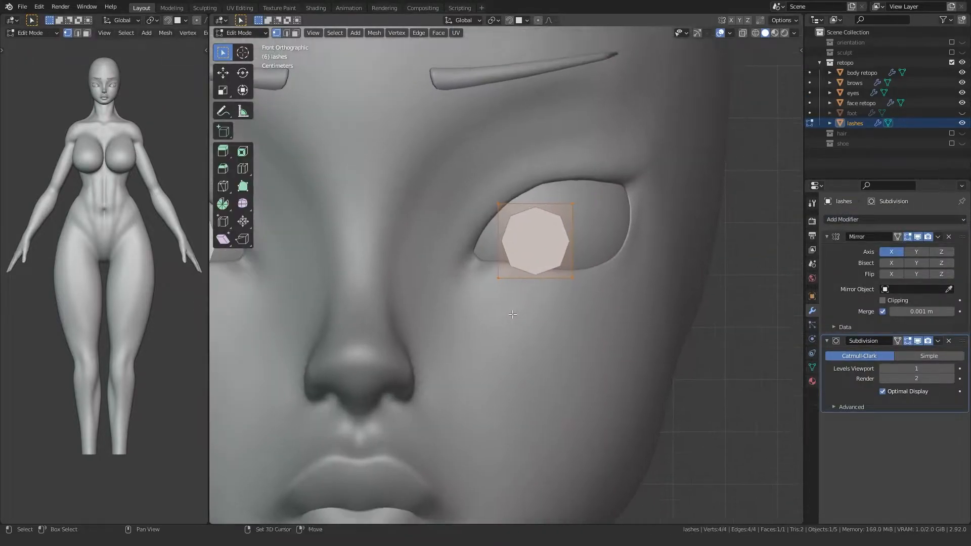
key(g)
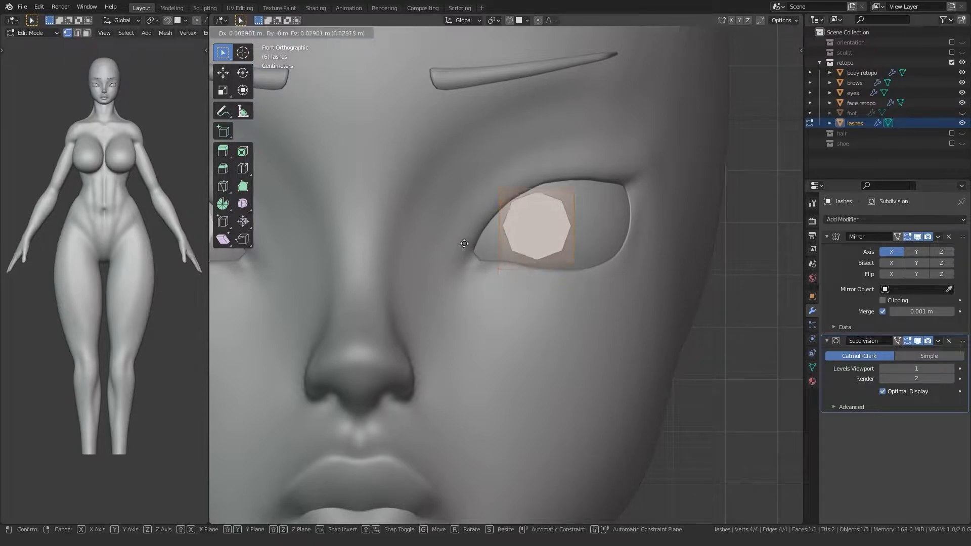
click(456, 217)
key(s)
click(539, 252)
key(KP_3)
key(g)
key(y)
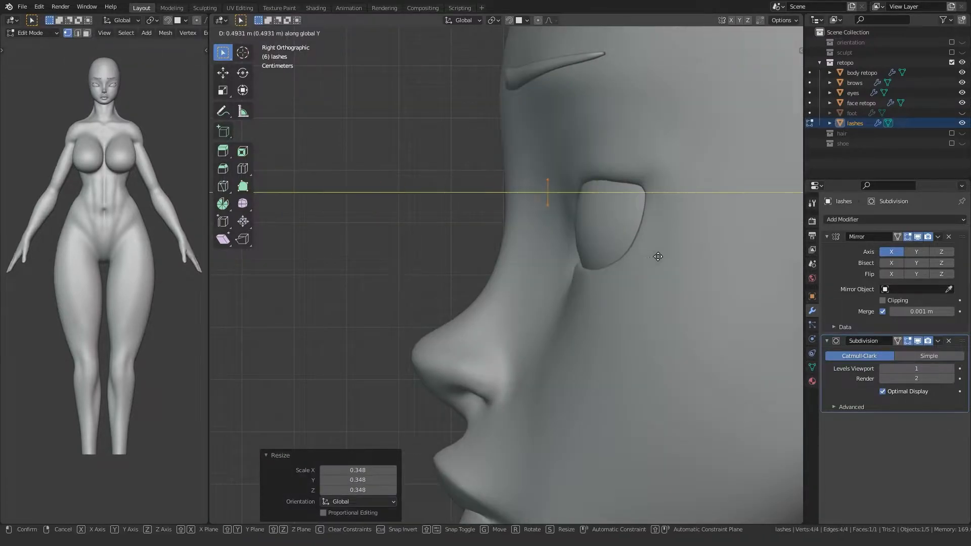
click(656, 257)
Move the lashes plane to the eye's inner corner and rotate it to follow the lid's slope.
key(KP_1)
scroll(533, 202, up, 6)
shift+middle_drag(529, 222, 507, 386)
scroll(506, 364, down, 2)
shift+middle_drag(471, 333, 481, 297)
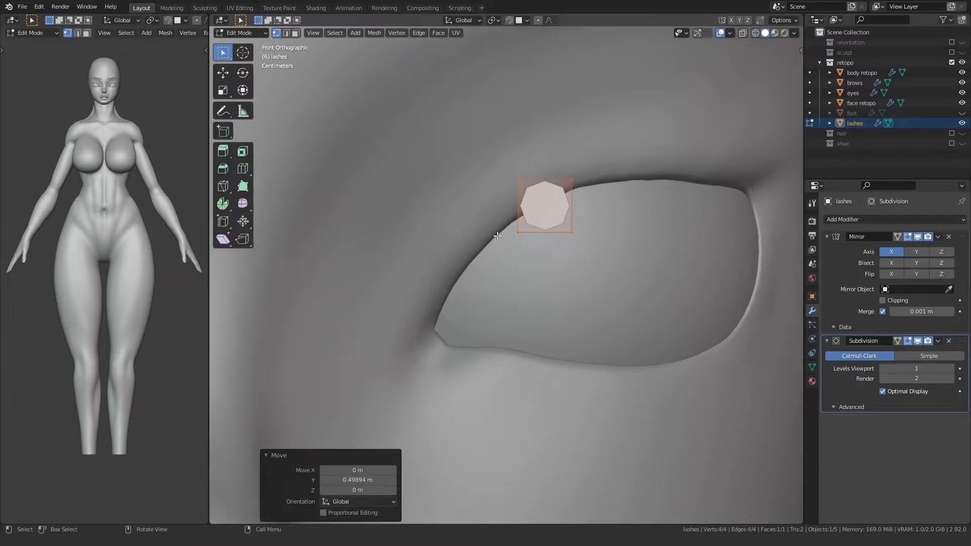
key(g)
click(412, 278)
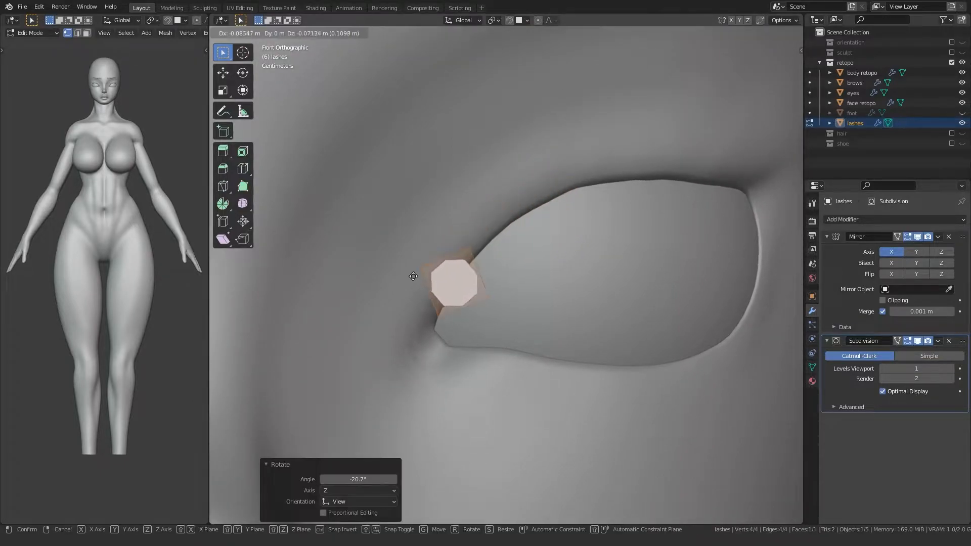
key(r)
click(388, 311)
middle_drag(387, 311, 455, 268)
Enable snapping and move the plane's vertices individually onto the face surface beside the inner upper eyelid rim.
key(shift+Tab)
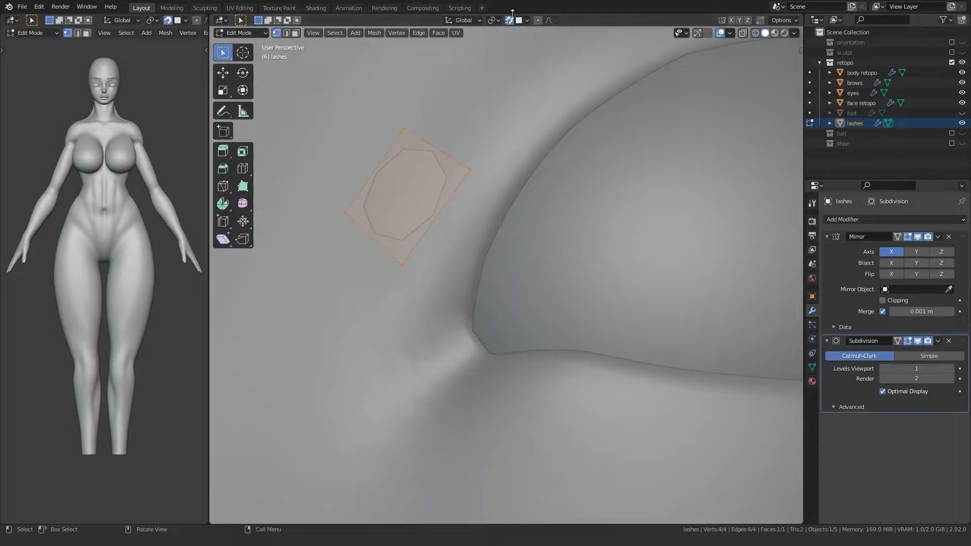
drag(403, 283, 390, 255)
key(g)
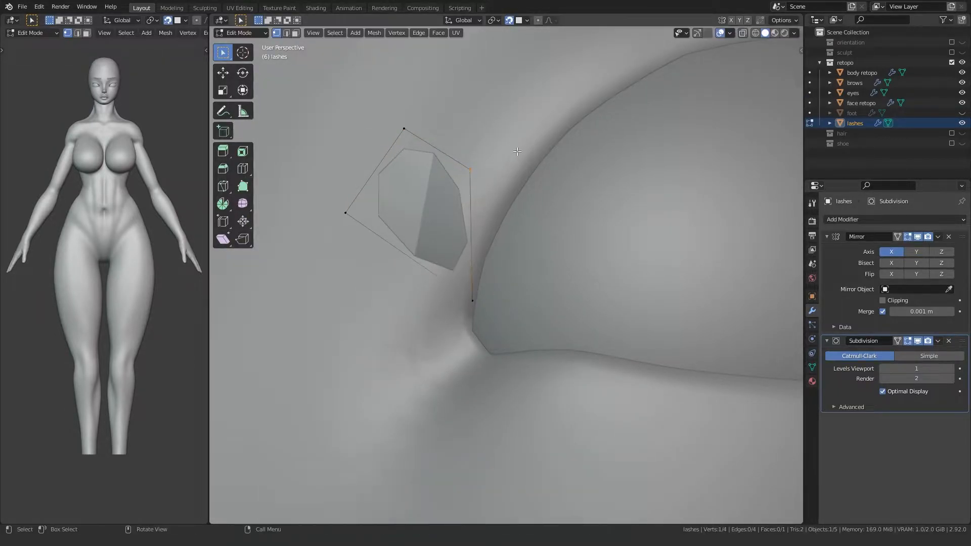
click(532, 227)
key(b)
drag(333, 196, 355, 231)
key(g)
click(463, 301)
key(b)
drag(384, 148, 417, 116)
key(g)
click(472, 232)
drag(485, 299, 491, 291)
Narrow the lash face by repositioning its vertices closer to the eyelid rim near the inner corner.
middle_drag(478, 306, 449, 303)
key(KP_Decimal)
scroll(466, 304, down, 10)
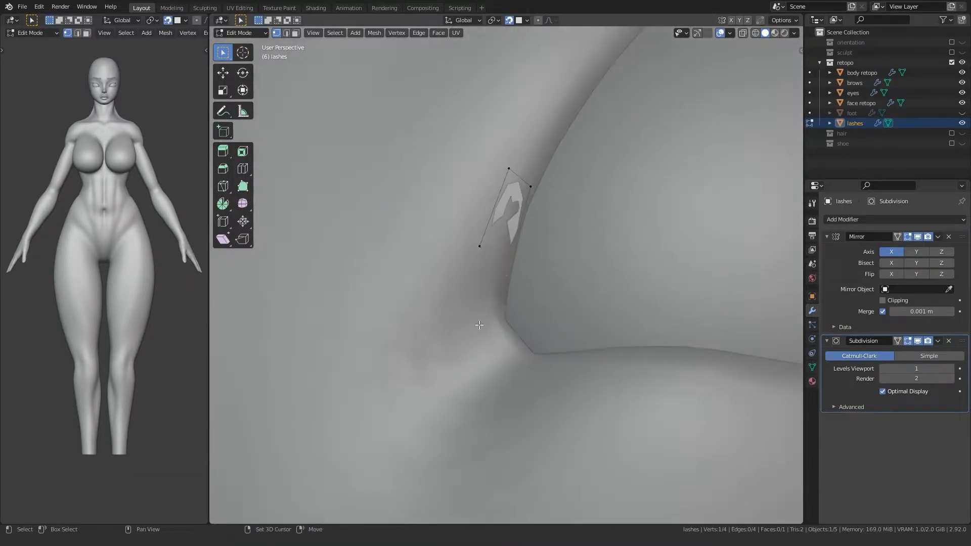
scroll(477, 321, up, 4)
key(g)
click(476, 283)
click(414, 208)
key(g)
click(474, 179)
shift+middle_drag(473, 179, 459, 231)
key(g)
click(408, 169)
shift+middle_drag(418, 196, 408, 263)
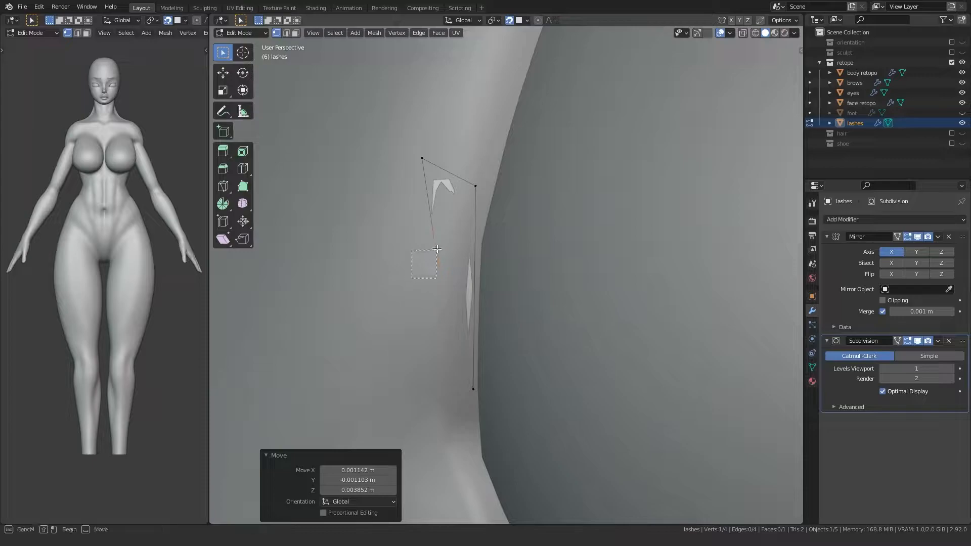
drag(436, 250, 436, 251)
key(g)
click(427, 251)
Fine-tune the two upper vertices and the lower rim vertex of the lash face against the eyelid edge.
shift+middle_drag(428, 251, 421, 242)
click(483, 166)
key(g)
click(494, 165)
click(429, 124)
key(g)
click(451, 122)
click(477, 368)
key(g)
click(478, 365)
shift+middle_drag(461, 331, 457, 413)
Extrude the end edge of the lash face segment by segment up along the inner part of the upper eyelid rim.
drag(422, 273, 487, 220)
mouse_move(486, 222)
shift+middle_down()
mouse_move(466, 288)
mouse_move(484, 234)
shift+middle_up()
key(e)
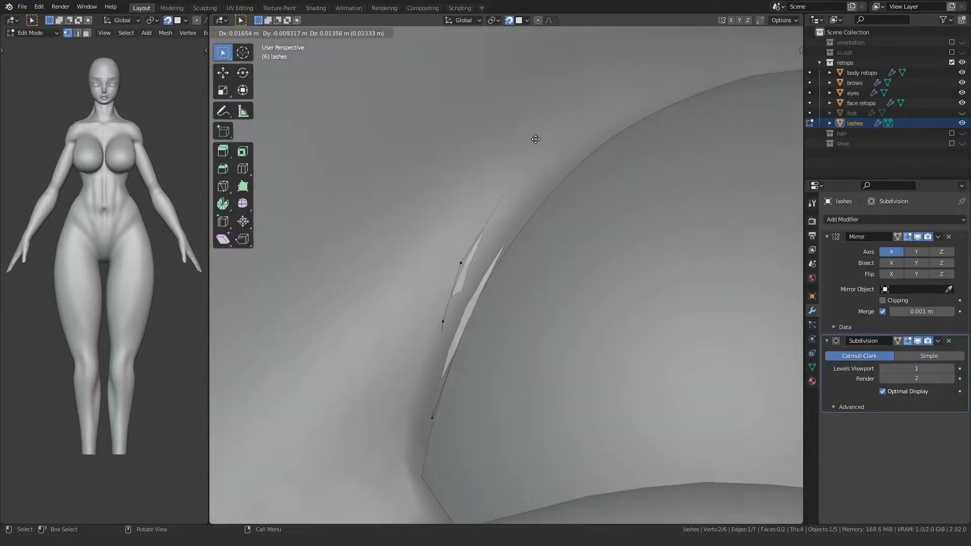
click(542, 131)
shift+middle_drag(541, 131, 419, 190)
key(e)
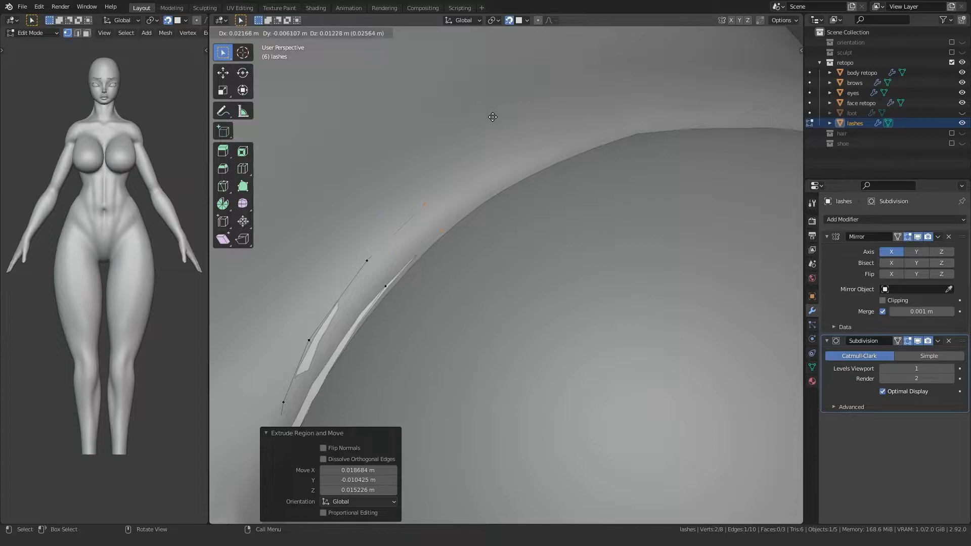
click(493, 117)
Extend the lash strip by two more segments along the rising curve of the upper eyelid rim.
middle_drag(493, 117, 460, 166)
key(e)
click(534, 146)
key(e)
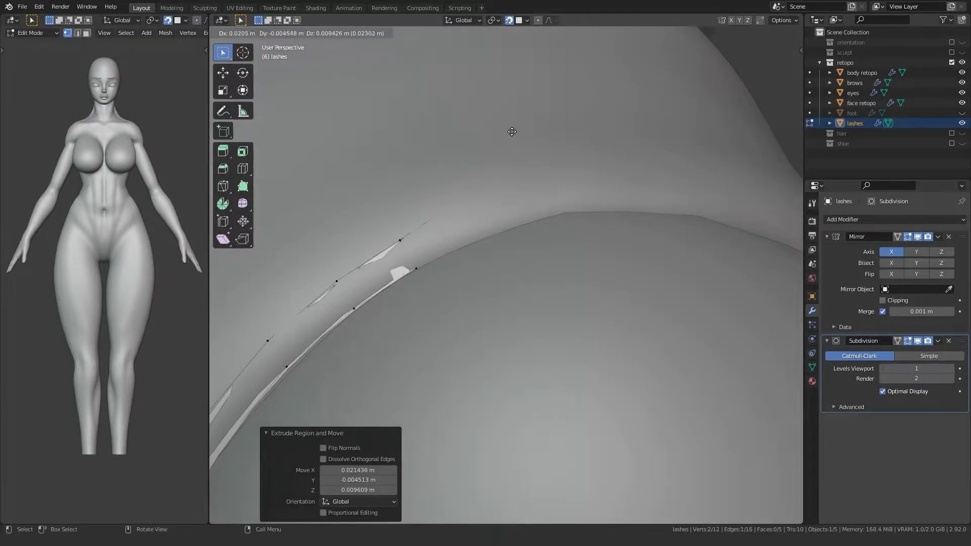
click(520, 139)
Extrude another lash segment toward the top of the upper lid, then rotate and nudge its end edge to follow the rim.
middle_drag(520, 139, 427, 196)
key(e)
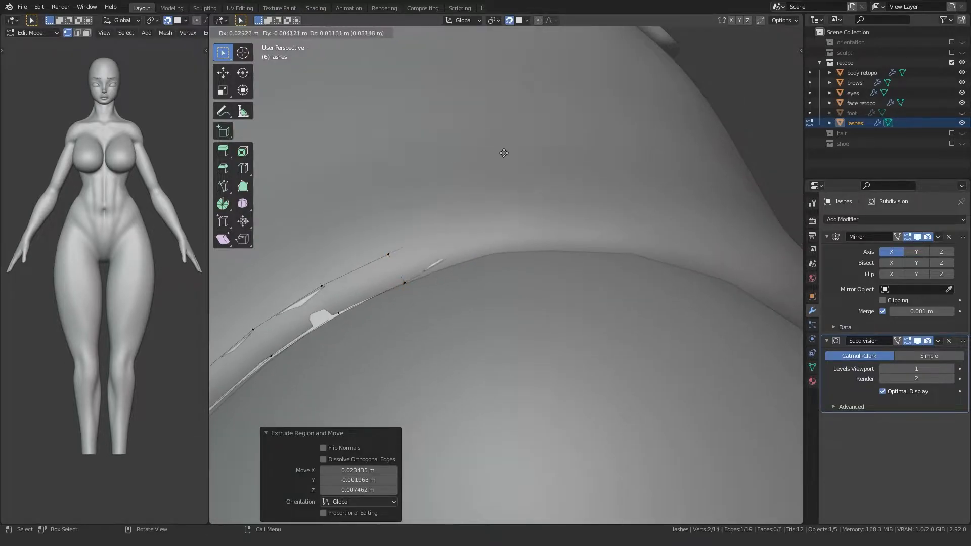
click(510, 164)
key(r)
click(439, 167)
key(g)
click(441, 166)
Add a lash segment at the top of the upper eyelid arch and align its end edge with the rim by rotating and moving it.
key(e)
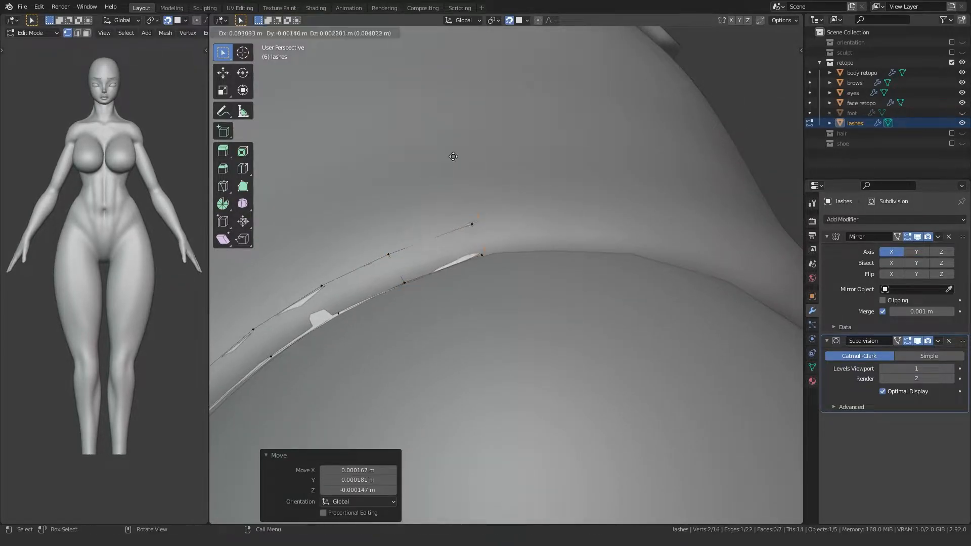
click(528, 158)
key(r)
click(521, 154)
key(g)
click(525, 155)
Extrude the lash strip past the top of the arch, rotating and moving the new end edges along the rim.
middle_drag(525, 155, 397, 193)
click(529, 199)
key(r)
click(473, 194)
key(g)
click(527, 208)
key(r)
click(524, 195)
Extrude one lash segment down the outer part of the upper rim and fit its end edge with a rotation and a move.
middle_drag(524, 194, 468, 205)
click(562, 218)
key(r)
click(503, 212)
key(g)
click(503, 227)
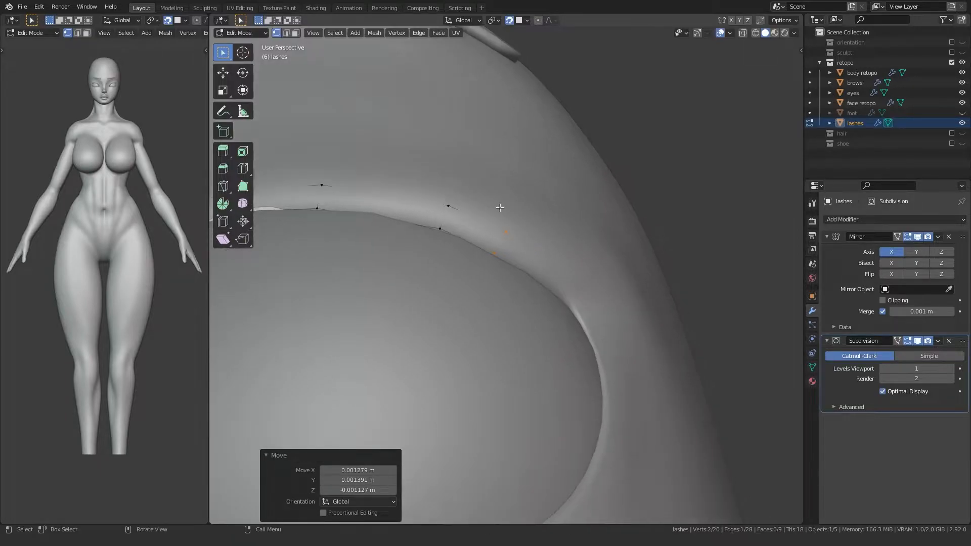
Extrude two lash segments to the outer eye corner and rotate the last edge to match the lid's bend.
click(600, 252)
middle_drag(600, 252, 461, 247)
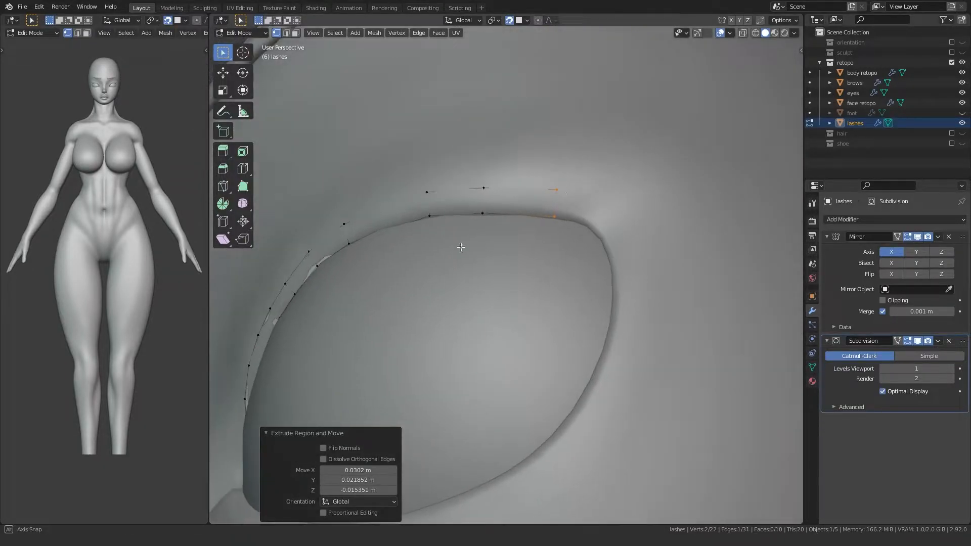
click(618, 195)
key(r)
click(549, 184)
Move the two end vertices of the lash strip individually onto the surface at the outer eye corner.
drag(586, 211, 613, 192)
key(g)
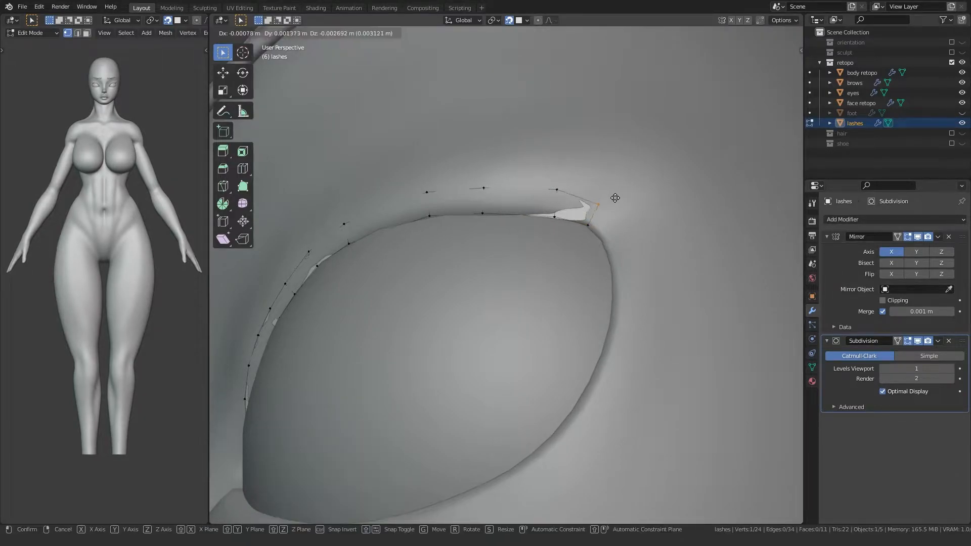
click(614, 199)
drag(569, 227, 599, 218)
key(g)
click(598, 218)
Reposition three outer-edge vertices of the lash strip, one at a time, along the outer half of the upper lid.
drag(545, 200, 570, 177)
key(g)
click(570, 181)
drag(470, 199, 498, 179)
key(g)
click(497, 182)
drag(402, 201, 438, 181)
key(g)
click(436, 184)
Adjust three more lash strip vertices individually so the strip keeps an even width above the upper rim.
middle_drag(436, 185, 407, 193)
drag(380, 193, 414, 161)
key(g)
click(414, 169)
drag(513, 220, 549, 193)
key(g)
click(542, 198)
drag(567, 245, 606, 221)
key(g)
click(601, 224)
Fine-tune three vertices of the lash strip on the inner, curved part of the upper eyelid.
middle_drag(358, 216, 511, 248)
drag(491, 224, 529, 205)
key(g)
click(526, 211)
drag(432, 258, 463, 236)
key(g)
click(458, 244)
drag(374, 286, 405, 267)
key(g)
click(404, 270)
Move and rotate the end edge of the lash strip to align it with the rim at the outer eye corner.
scroll(403, 284, down, 5)
middle_drag(403, 288, 402, 316)
scroll(427, 304, up, 4)
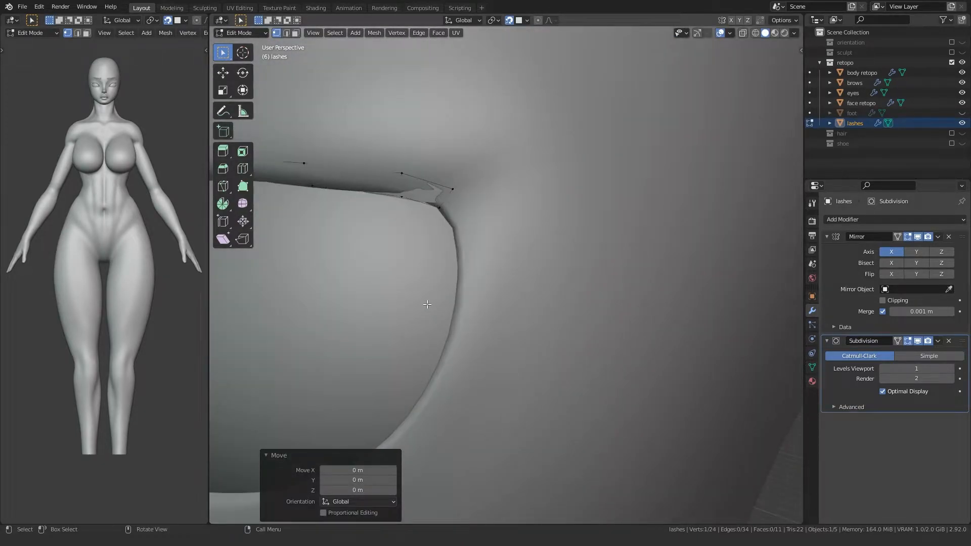
middle_drag(427, 304, 420, 279)
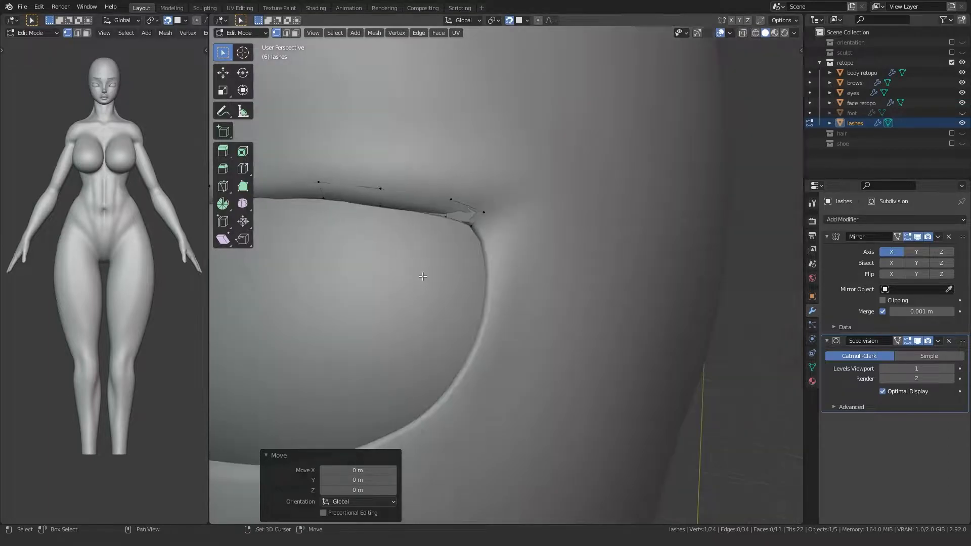
drag(467, 237, 502, 199)
key(g)
click(467, 202)
key(r)
click(466, 198)
key(g)
click(461, 199)
Extrude the lash strip's end edge down around the outer eye corner, then rotate and move it against the rim.
shift+middle_drag(435, 256, 458, 228)
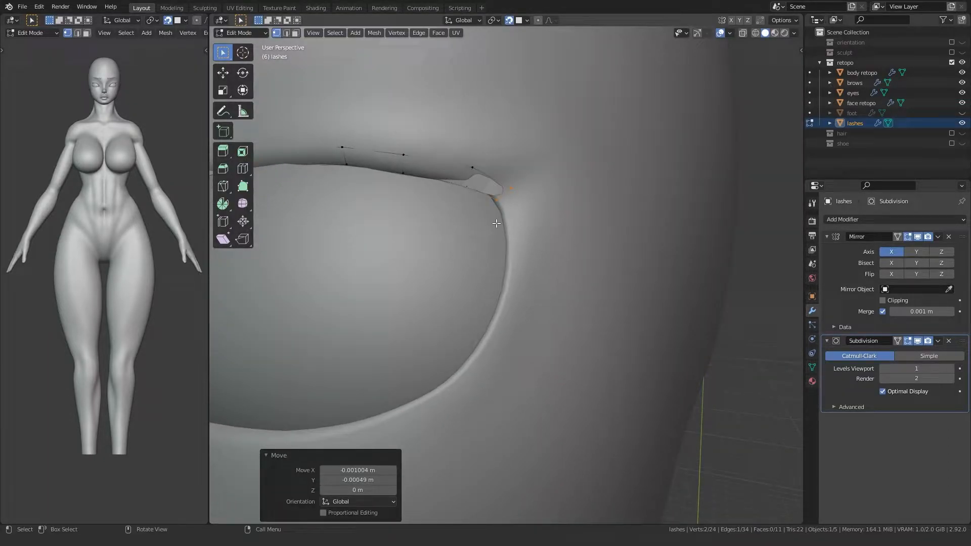
drag(496, 223, 549, 184)
key(e)
click(576, 299)
key(r)
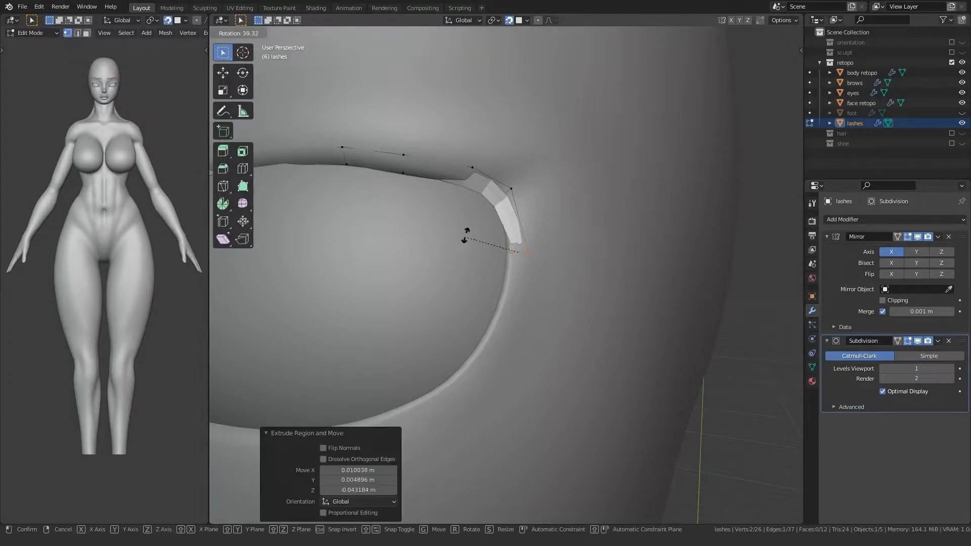
click(464, 234)
key(g)
click(493, 211)
Extrude two lash segments down the outer side of the eye opening, rotating and moving the end edges onto the rim.
scroll(491, 230, down, 8)
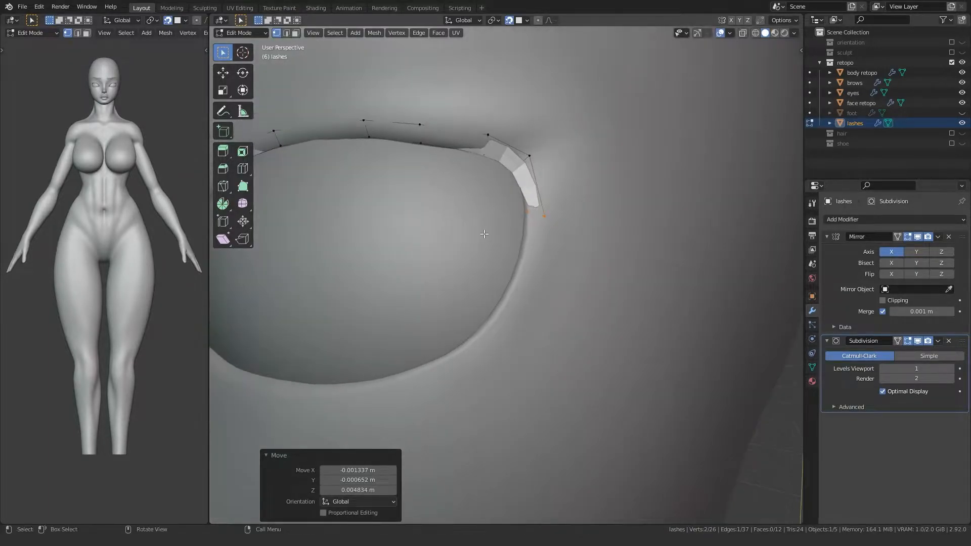
middle_drag(455, 263, 444, 320)
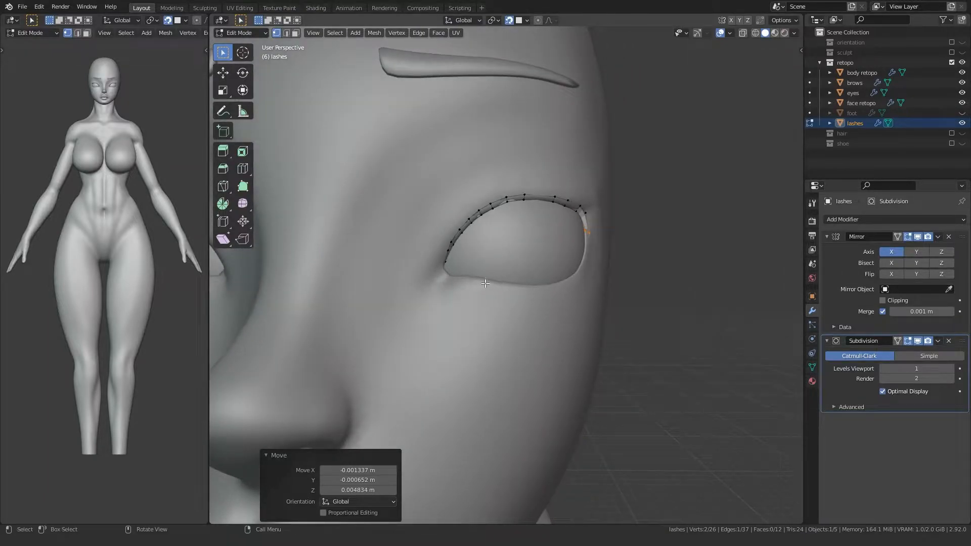
scroll(485, 283, up, 5)
click(650, 251)
key(r)
click(572, 261)
key(e)
click(560, 309)
key(r)
click(532, 293)
key(g)
click(528, 292)
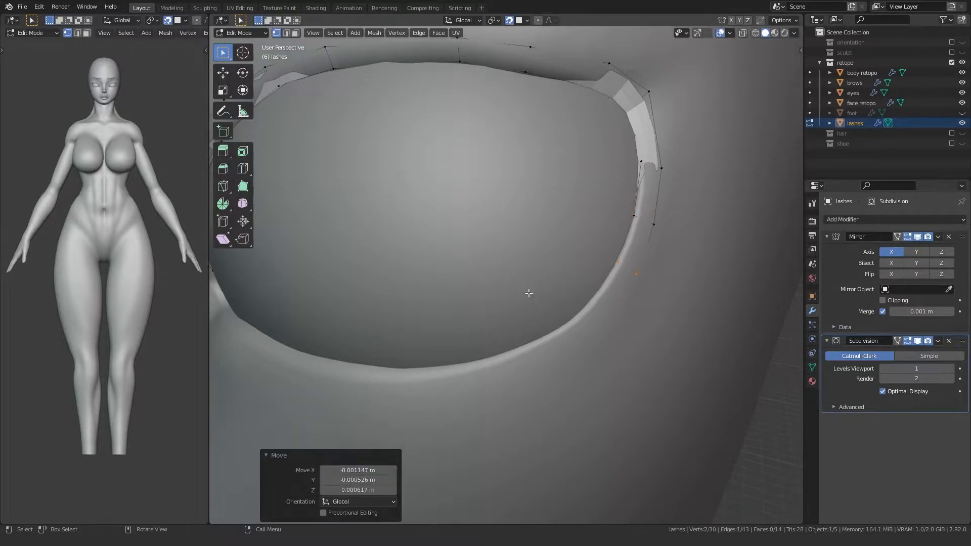
Continue the lash strip with two segments around the lower outer curve of the eye, aligning each end edge with the rim.
click(514, 344)
key(r)
click(488, 346)
shift+middle_drag(497, 366, 520, 293)
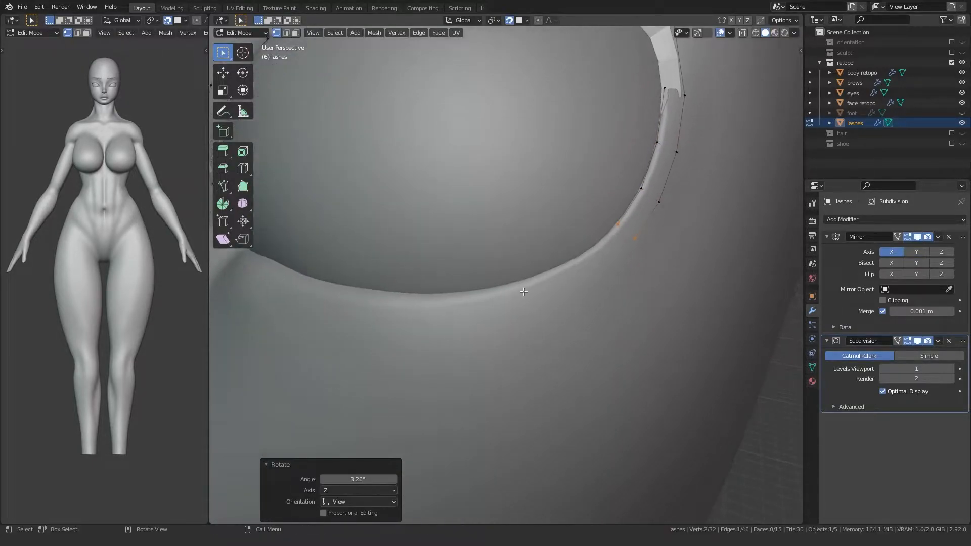
click(453, 331)
key(r)
click(447, 328)
key(g)
click(454, 324)
Extrude two segments onto the outer part of the lower eyelid rim and rotate each end edge to follow its curve.
middle_drag(455, 323, 499, 305)
key(e)
click(459, 322)
key(r)
click(412, 320)
key(e)
click(353, 333)
key(r)
click(344, 295)
Extend the lash strip along the middle of the lower eyelid rim, rotating the new end edge into line.
middle_drag(349, 296, 515, 302)
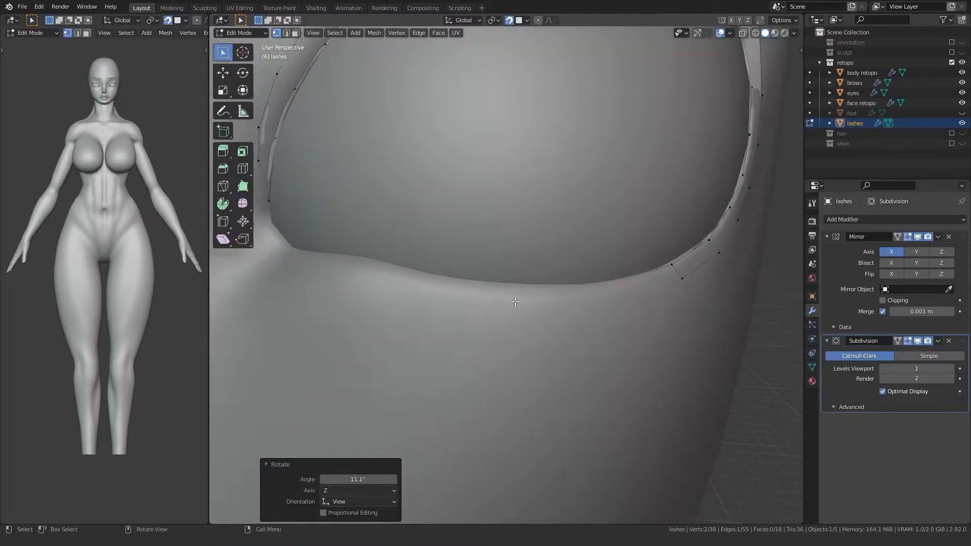
click(441, 308)
key(r)
click(479, 293)
click(401, 290)
Extrude further lash segments along the lower eyelid rim toward the inner corner, rotating the end edge to follow the curve.
middle_drag(402, 292, 477, 313)
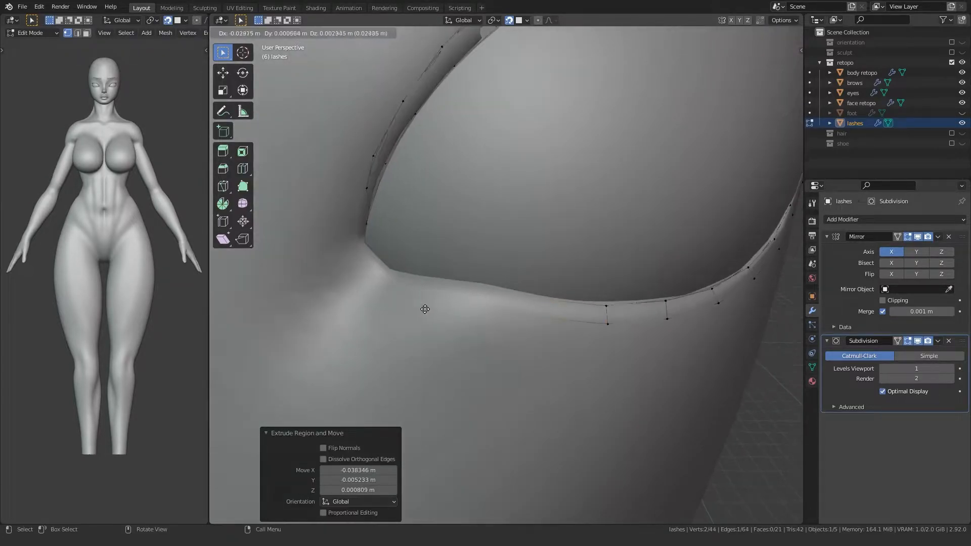
key(r)
click(378, 294)
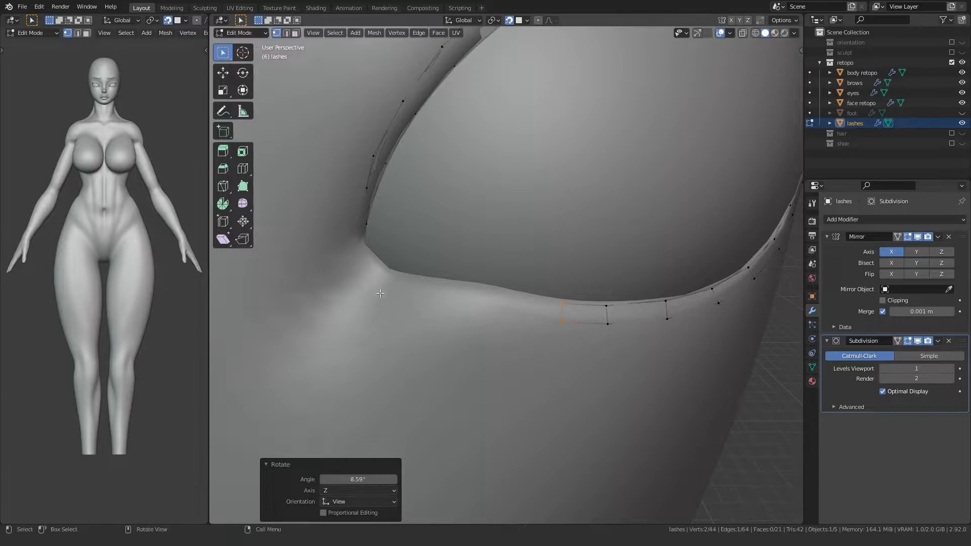
click(357, 286)
key(e)
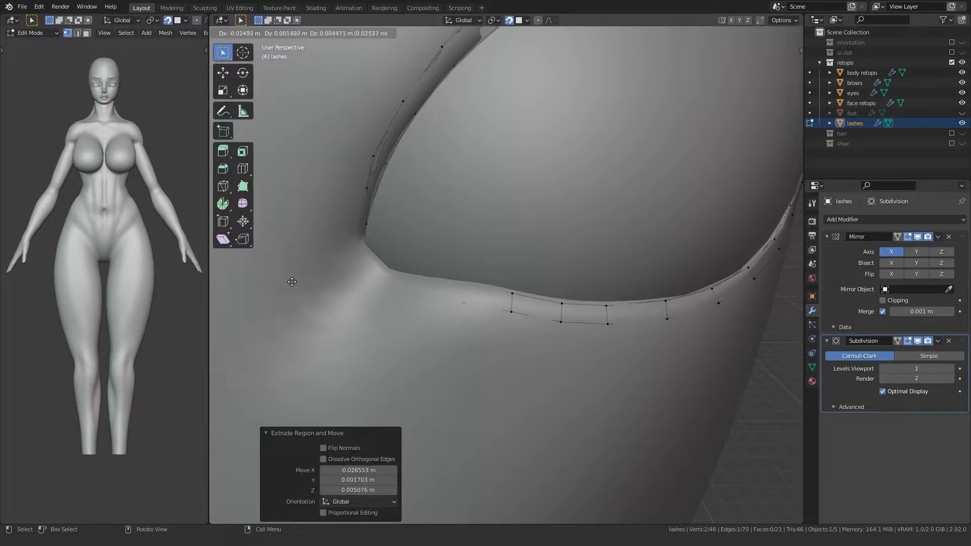
click(462, 302)
Move individual vertices of the newest lower lash segments so they sit against the lower eyelid rim.
middle_drag(462, 302, 450, 316)
scroll(446, 326, up, 2)
key(g)
click(453, 339)
click(527, 353)
key(g)
click(530, 343)
click(479, 335)
key(g)
click(483, 335)
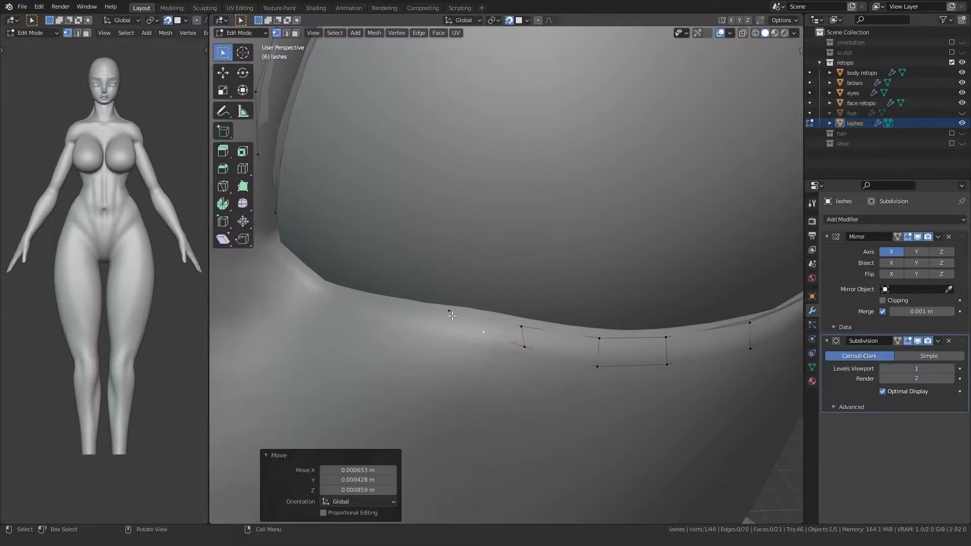
Reposition the inner end of the lower lash strip and raise its neighbouring lower-edge vertex.
click(441, 312)
middle_drag(441, 311, 450, 327)
key(g)
click(450, 321)
click(534, 348)
key(g)
click(533, 333)
Nudge the upper and lower vertices of the inner lower lash segments up to tighten the strip against the rim.
middle_drag(533, 333, 514, 327)
click(516, 330)
key(g)
click(519, 323)
click(440, 336)
key(g)
click(440, 333)
click(512, 357)
key(g)
click(512, 348)
Adjust vertices along the middle of the lower lash strip to follow the eyelid rim smoothly.
middle_drag(403, 319, 483, 312)
click(553, 321)
key(g)
click(553, 317)
click(552, 349)
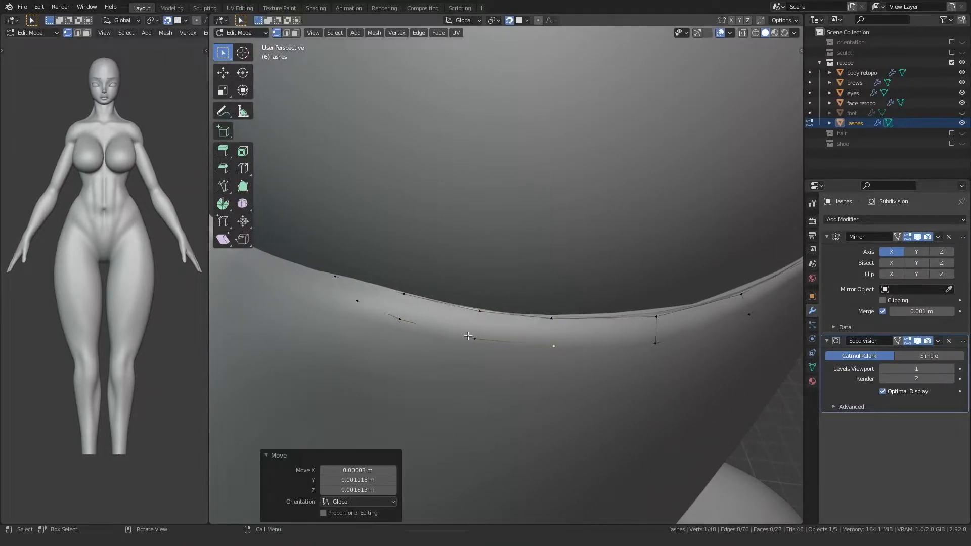
middle_drag(486, 337, 622, 326)
key(g)
click(479, 318)
click(552, 326)
click(626, 306)
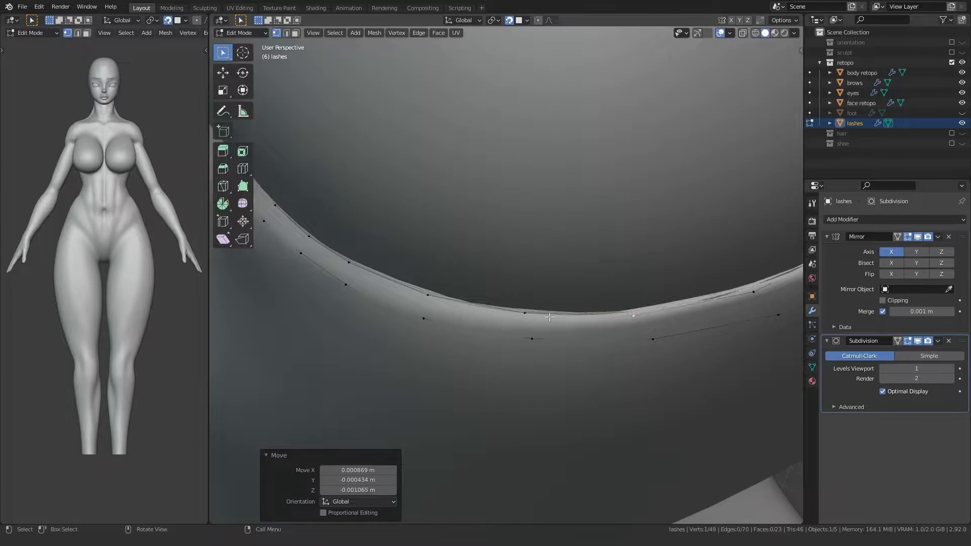
Move vertices on the outer part of the lower lash strip closer to the eyelid curve.
middle_drag(517, 317, 527, 327)
key(g)
key(g)
click(618, 275)
key(g)
click(645, 299)
Refine the lash vertices up the outer side of the eye, evening out the strip's edges toward the outer corner.
middle_drag(636, 301, 571, 282)
click(552, 277)
key(g)
click(552, 272)
key(g)
click(652, 282)
key(g)
click(536, 268)
click(587, 237)
key(g)
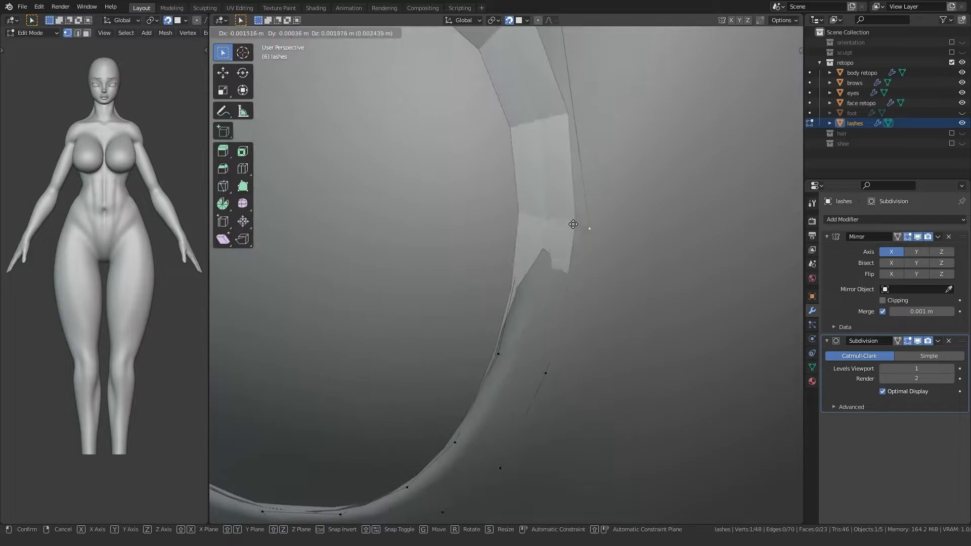
click(584, 229)
Move the upper lash strip's end vertex down to the inner eye corner and adjust the outer-edge vertex above it.
scroll(544, 232, down, 6)
middle_drag(544, 232, 521, 274)
scroll(560, 212, up, 4)
scroll(515, 255, down, 7)
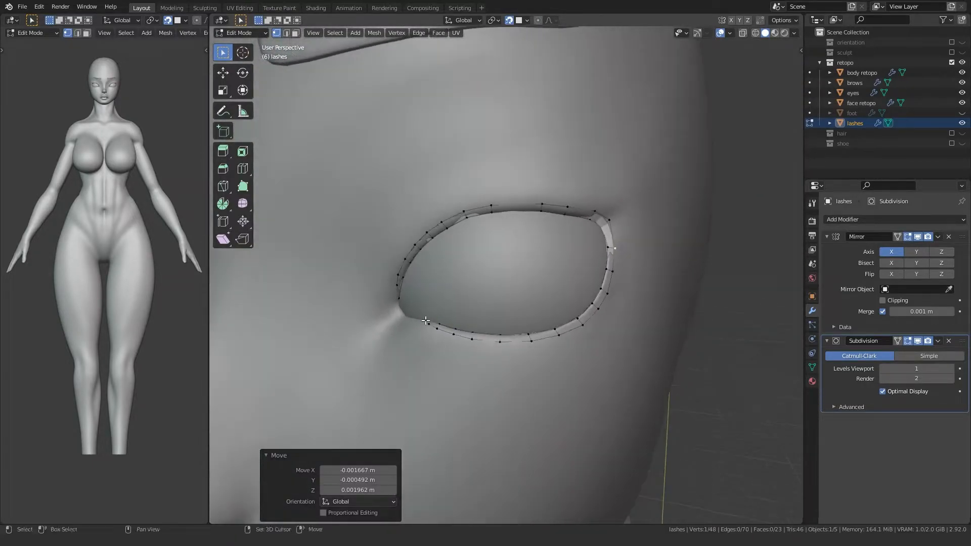
scroll(458, 297, up, 7)
key(g)
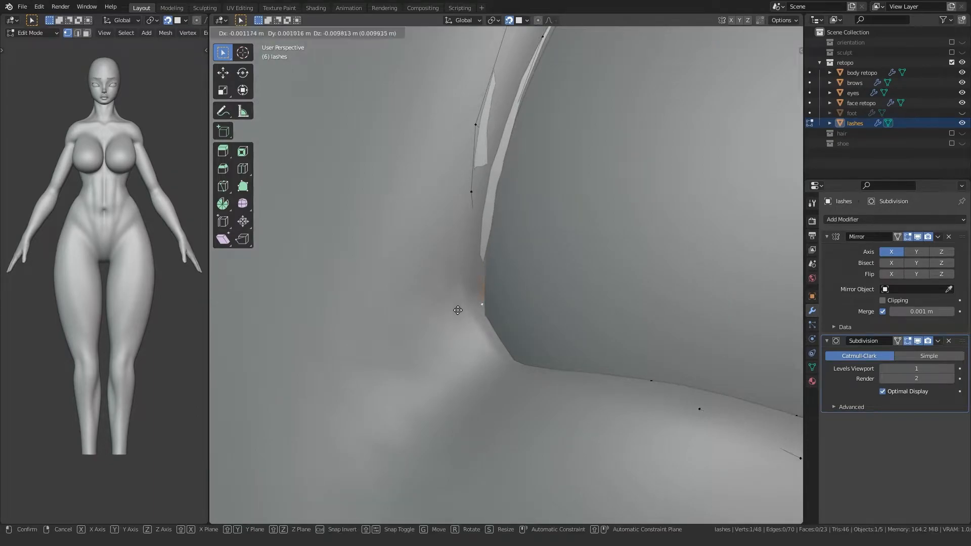
click(458, 310)
key(alt+z)
key(alt+z)
key(g)
click(463, 212)
Reposition the vertices at the inner end of the lower lash strip to taper it along the rim near the inner corner.
middle_drag(464, 211, 491, 352)
drag(513, 349, 526, 325)
key(g)
click(540, 331)
click(469, 335)
key(g)
click(476, 332)
click(520, 363)
key(g)
click(527, 357)
click(592, 390)
key(g)
click(585, 384)
Try to extrude the lash strip's outer edge loop, scale it outward and shift it along Y, then undo it.
scroll(566, 374, down, 5)
middle_drag(466, 317, 426, 332)
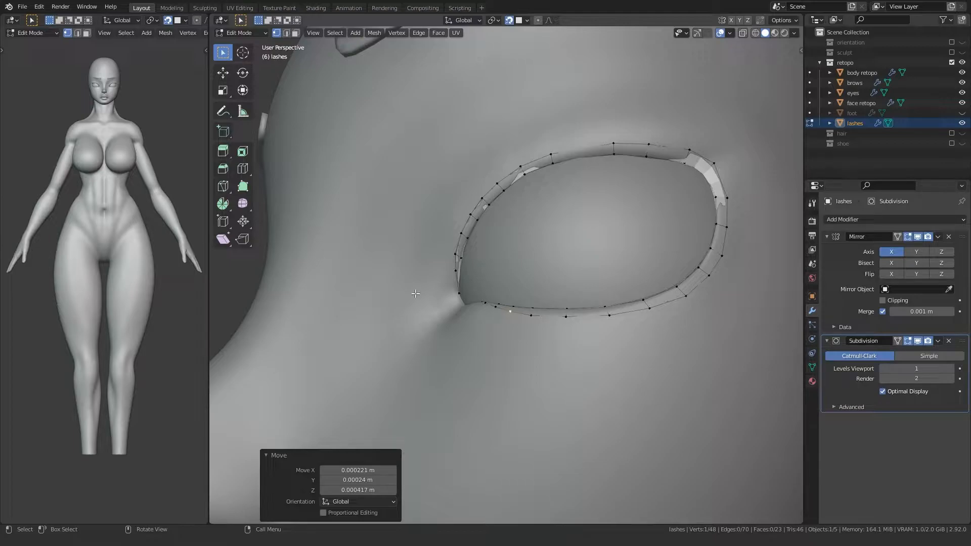
alt+click(468, 212)
middle_drag(467, 211, 446, 247)
key(e)
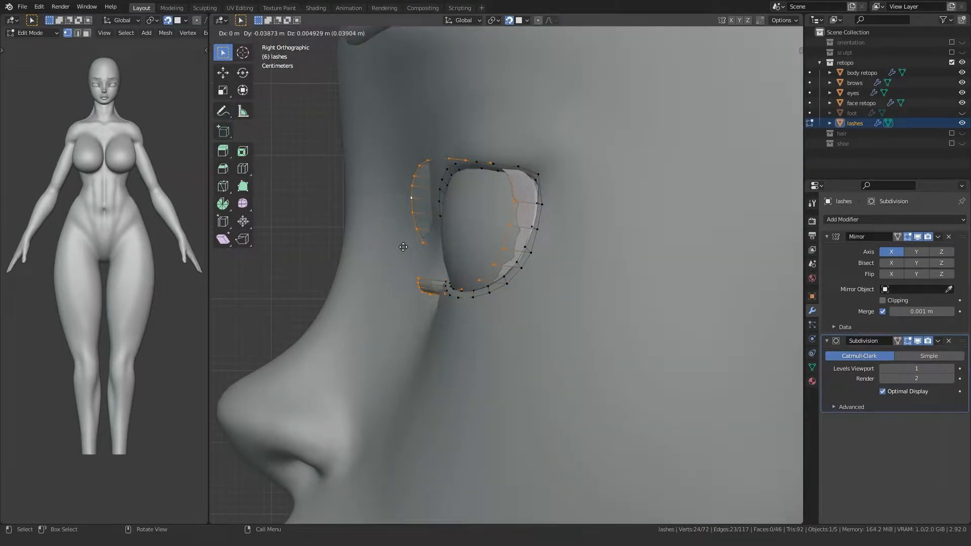
right_click(403, 247)
key(s)
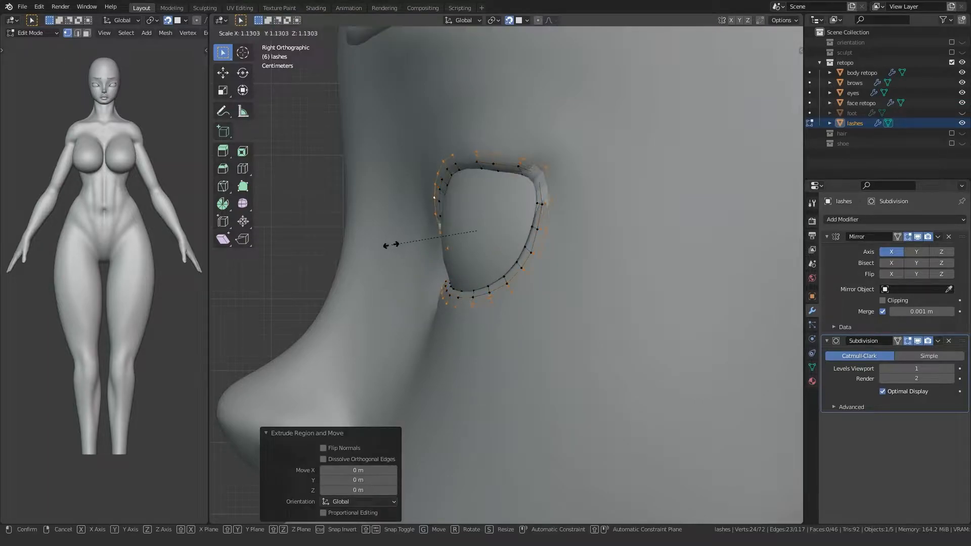
click(371, 237)
key(g)
key(y)
click(424, 241)
middle_drag(424, 243, 497, 249)
key(ctrl+z)
key(ctrl+z)
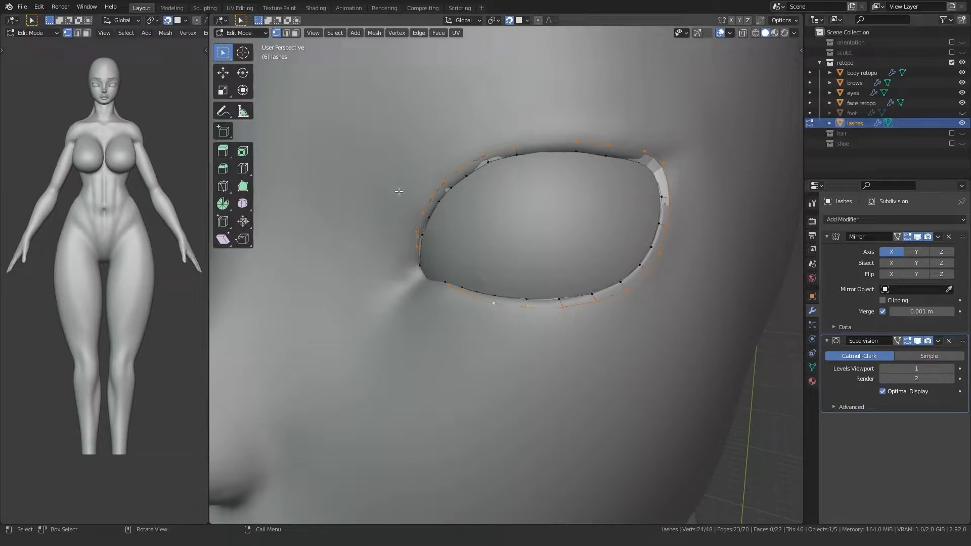
Try to extrude the whole outer lash edge loop and scale it by 1.426, then undo the extrusion.
alt+middle_drag(399, 191, 519, 237)
key(e)
right_click(430, 236)
key(s)
click(409, 234)
mouse_move(409, 233)
middle_down()
mouse_move(445, 278)
mouse_move(405, 321)
mouse_move(372, 317)
mouse_move(375, 348)
middle_up()
scroll(404, 321, up, 2)
key(alt+z)
key(alt+z)
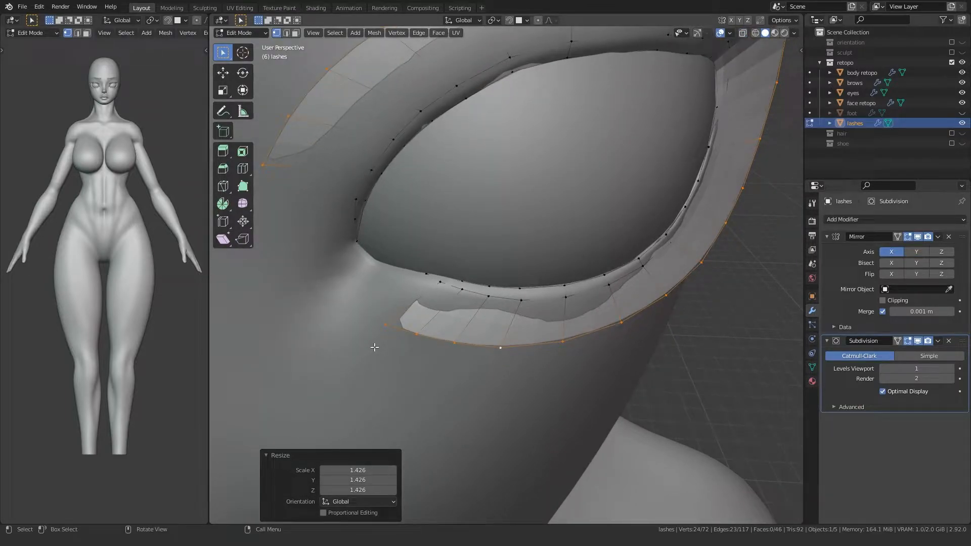
key(ctrl+z)
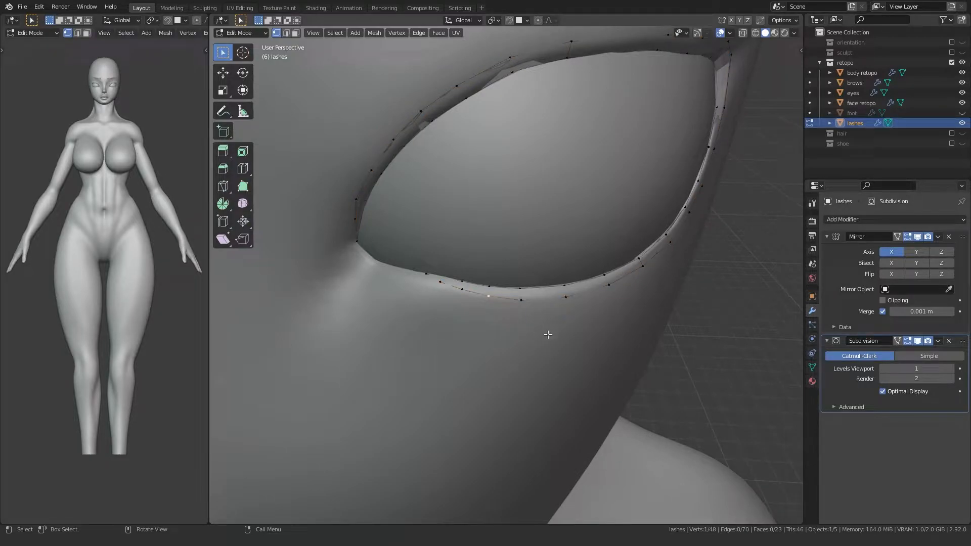
Extrude only the outer lash edge along the upper lid and outer corner, excluding the lower lid and inner corner, scaled by 1.382.
middle_drag(534, 302, 428, 326)
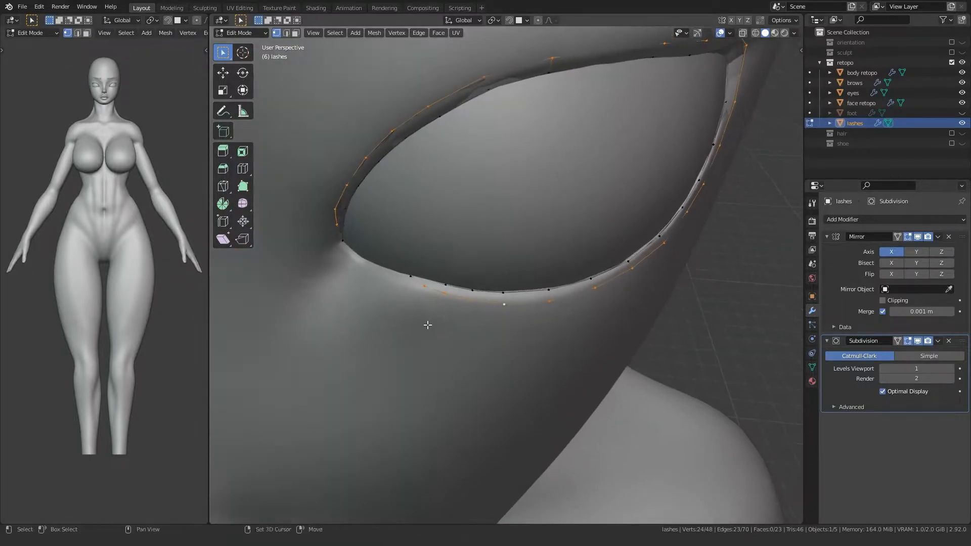
key(Escape)
middle_drag(416, 320, 472, 281)
ctrl+drag(360, 325, 638, 197)
shift+middle_drag(499, 246, 523, 288)
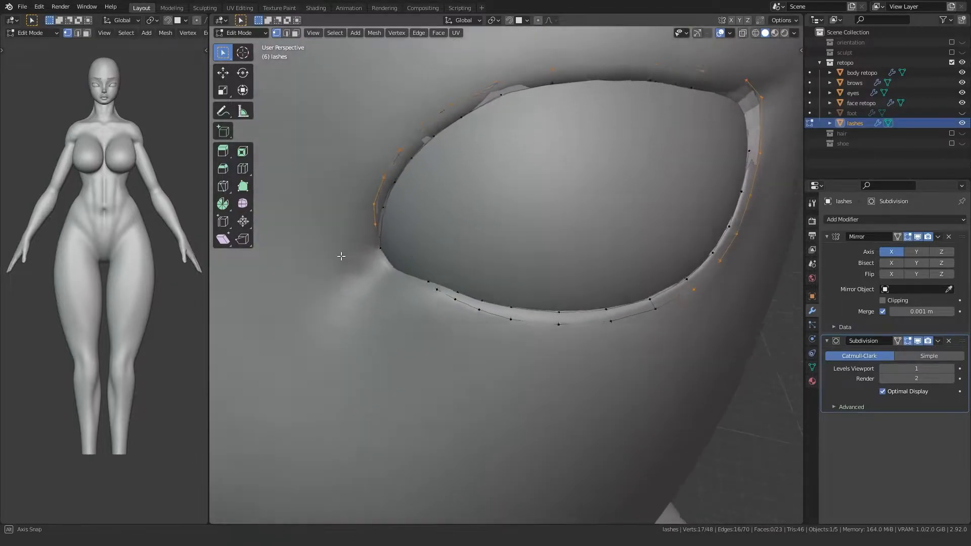
middle_drag(343, 260, 385, 256)
ctrl+drag(393, 271, 439, 207)
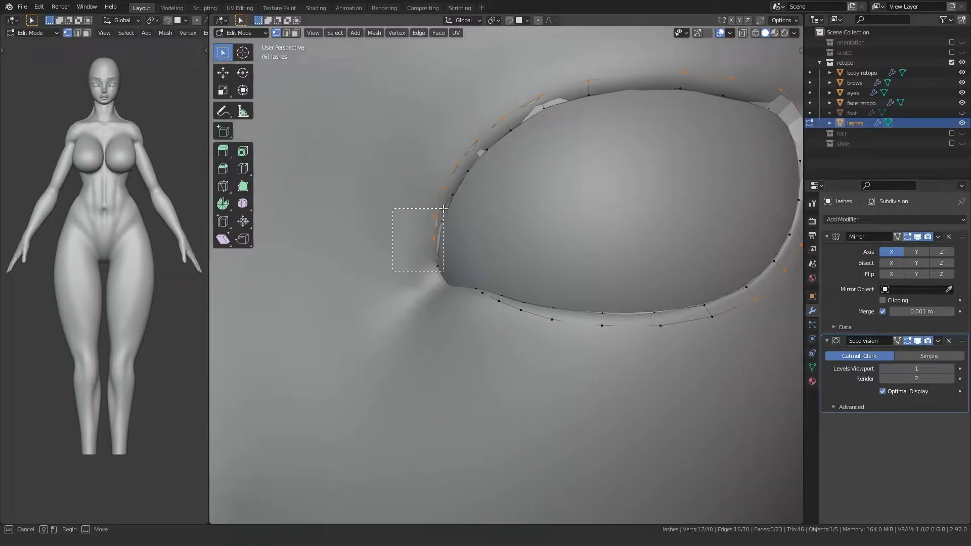
ctrl+drag(443, 208, 452, 186)
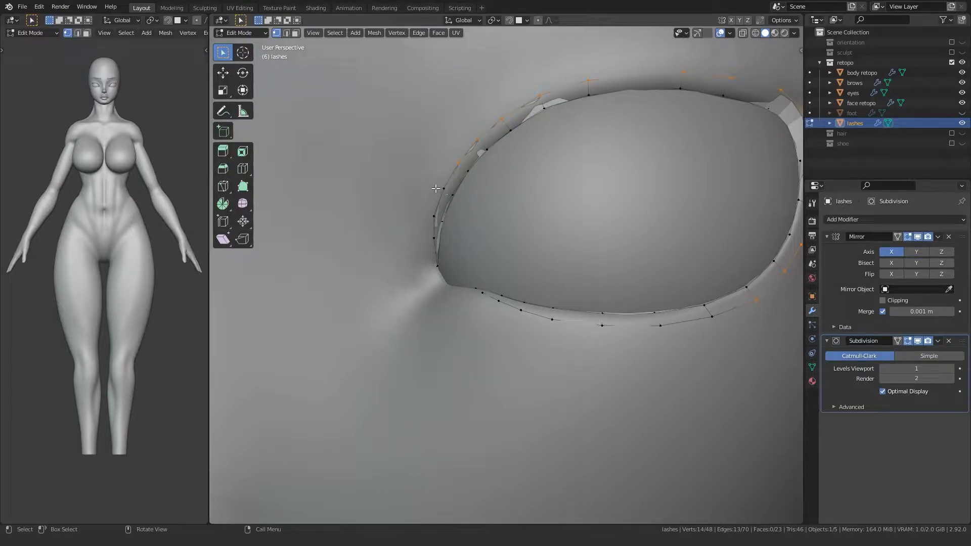
middle_drag(438, 189, 446, 217)
key(e)
right_click(424, 208)
key(s)
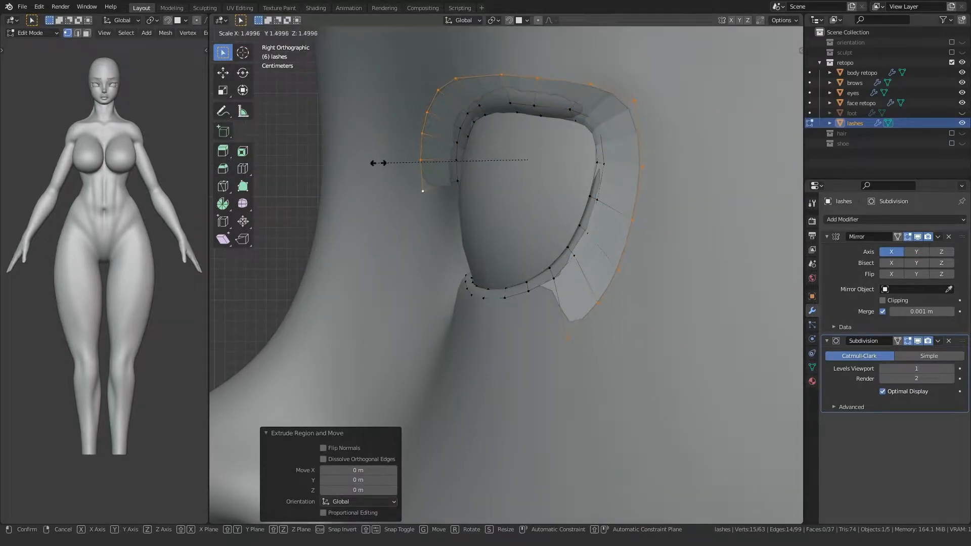
click(391, 160)
Slide the flared lash strip's lower end vertex along its edge toward the eyelid with a factor of 0.790.
scroll(390, 162, up, 3)
middle_drag(390, 163, 441, 299)
scroll(442, 299, up, 2)
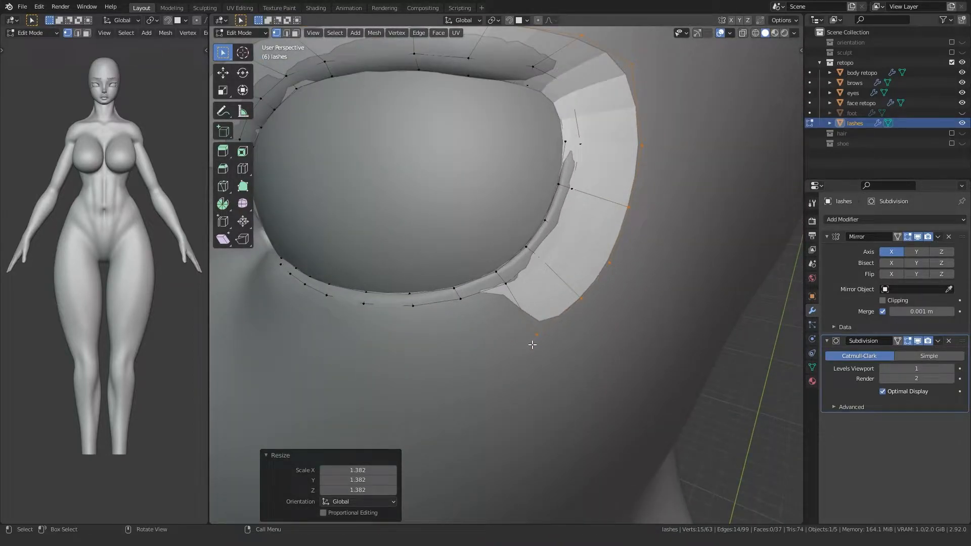
click(537, 336)
middle_drag(531, 337, 391, 257)
middle_drag(541, 282, 502, 336)
key(g)
click(387, 264)
click(521, 324)
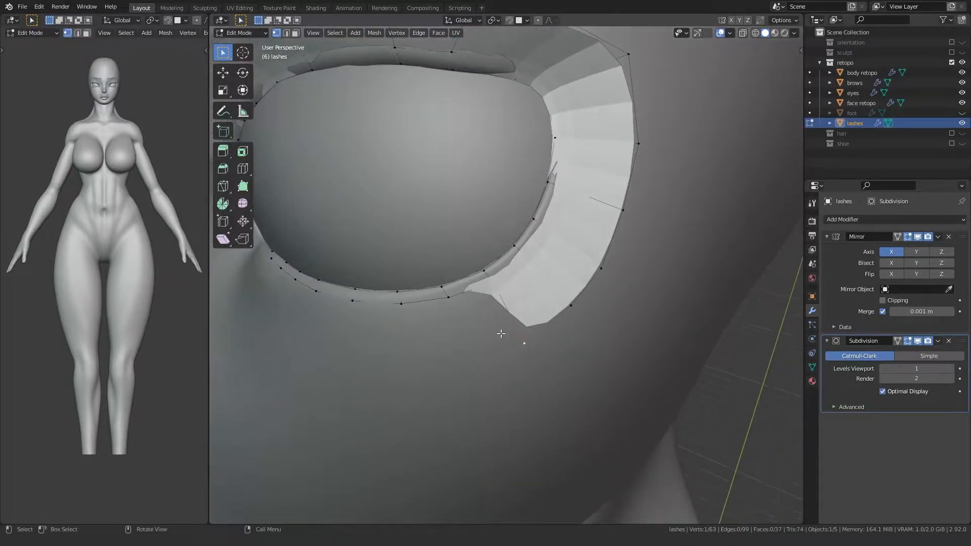
key(shift+v)
click(475, 295)
middle_drag(475, 294, 478, 297)
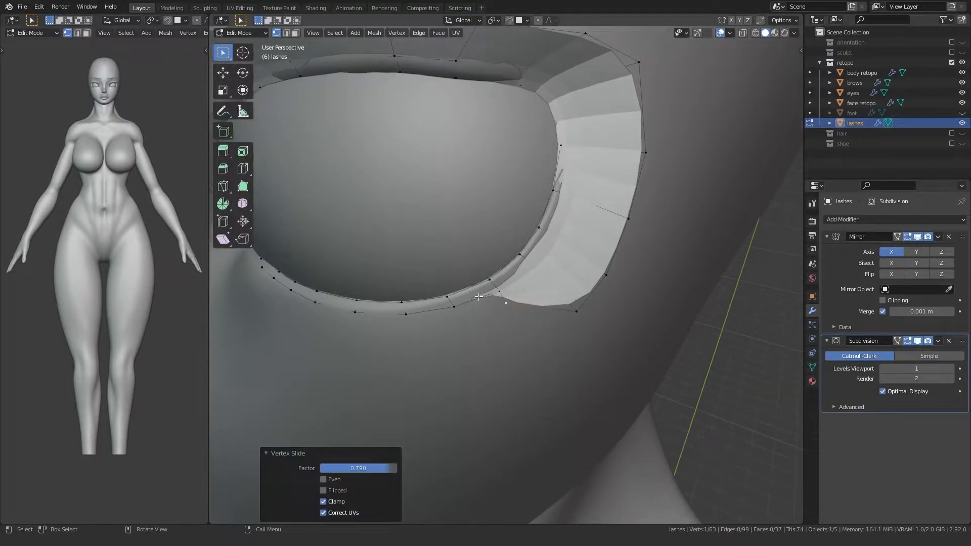
With see-through display on, move the flare's lower end vertex outward and pull a nearby outer-edge vertex in toward the lid.
key(alt+z)
key(g)
click(501, 296)
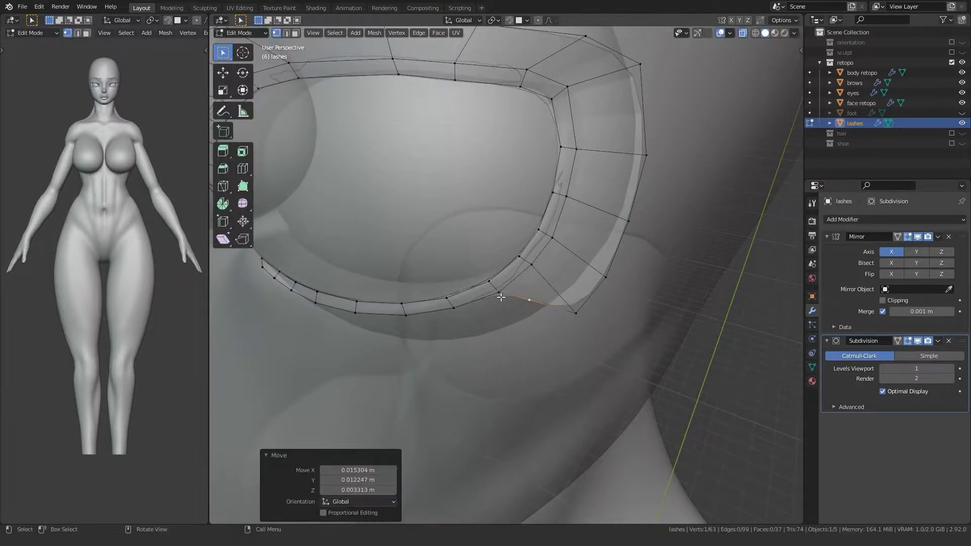
middle_drag(501, 297, 496, 300)
click(573, 279)
key(g)
click(534, 252)
Crease the cross edge leading to the lower outer lash tip with a factor of 1.000.
key(2)
click(550, 310)
key(shift+e)
click(438, 342)
key(alt+z)
key(alt+z)
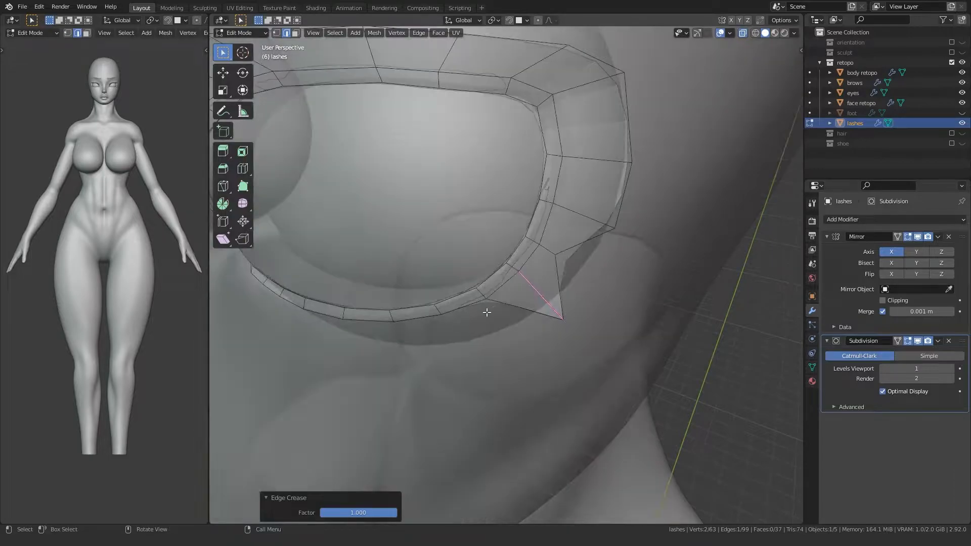
Nudge the flare's lower end vertex beside the creased lash tip to refine the spike's base.
middle_drag(481, 314, 502, 321)
key(1)
click(516, 329)
key(g)
click(517, 327)
Slide the outer-edge vertex between the upper and middle lash tips inward toward the eyelid to form a notch.
click(590, 195)
middle_drag(572, 207, 569, 219)
key(shift+v)
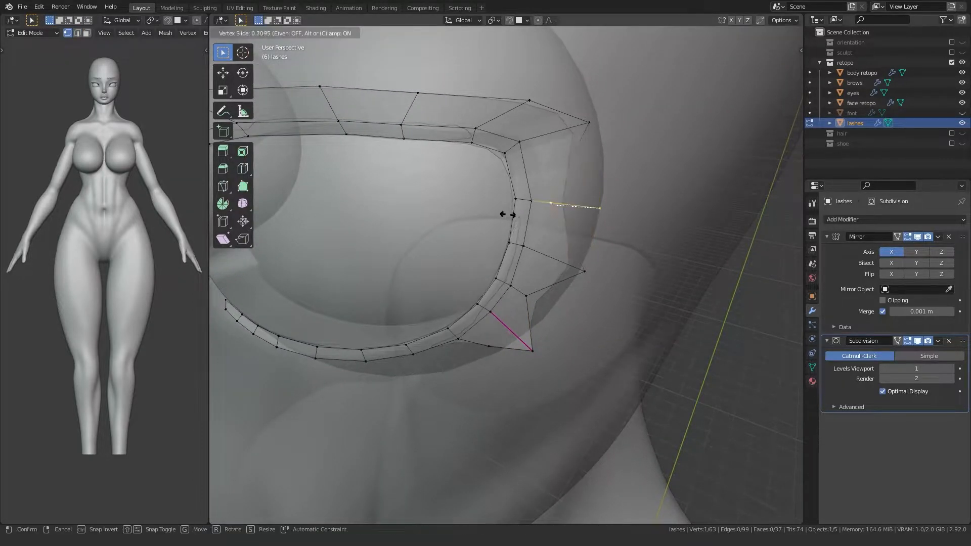
click(496, 216)
Crease the cross edge leading to the middle outer lash tip with a factor of 1.000.
key(2)
click(554, 258)
key(shift+e)
click(391, 324)
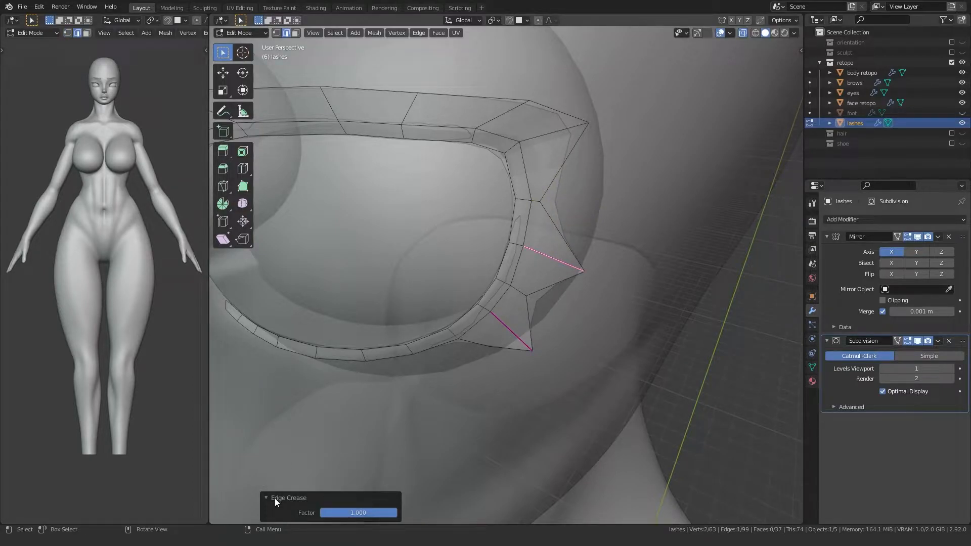
drag(354, 512, 293, 512)
key(shift+e)
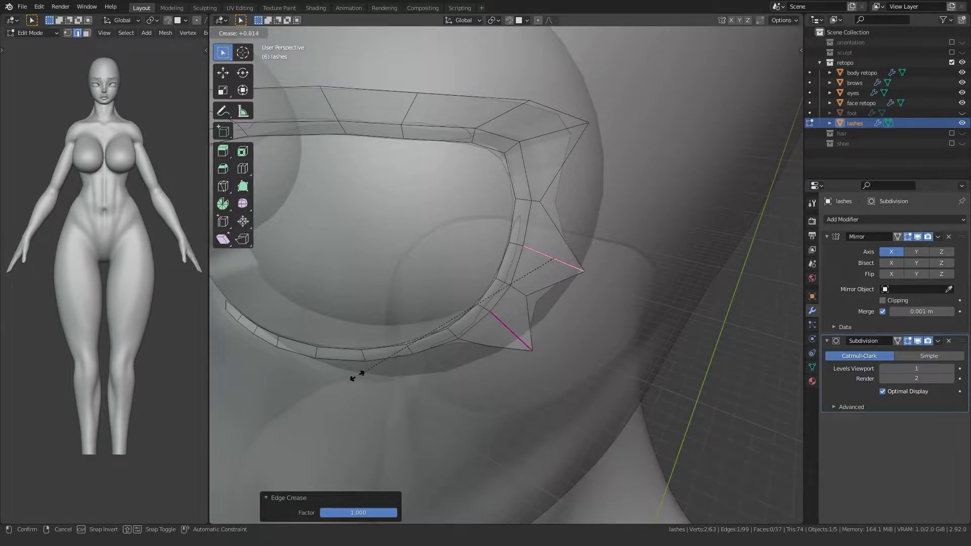
click(501, 335)
key(n)
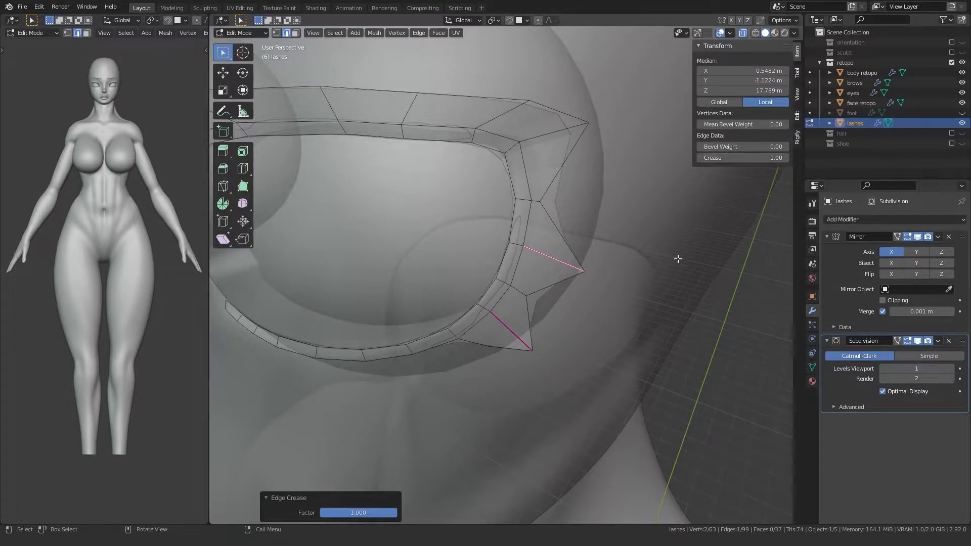
key(n)
middle_drag(526, 216, 517, 228)
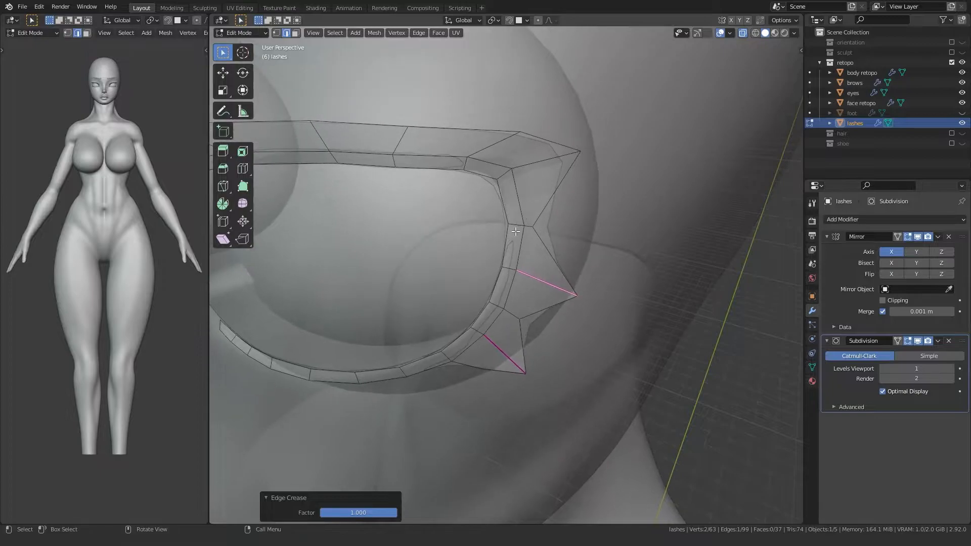
Slide the notch vertex between the middle and lower lash tips closer to the lid and crease its short cross edge.
key(1)
click(517, 320)
key(g)
key(g)
click(490, 310)
key(2)
click(510, 312)
key(shift+e)
click(342, 394)
Crease the short cross edge at the notch below the upper lash tip with a factor of 1.000 and turn off see-through display.
key(1)
click(528, 227)
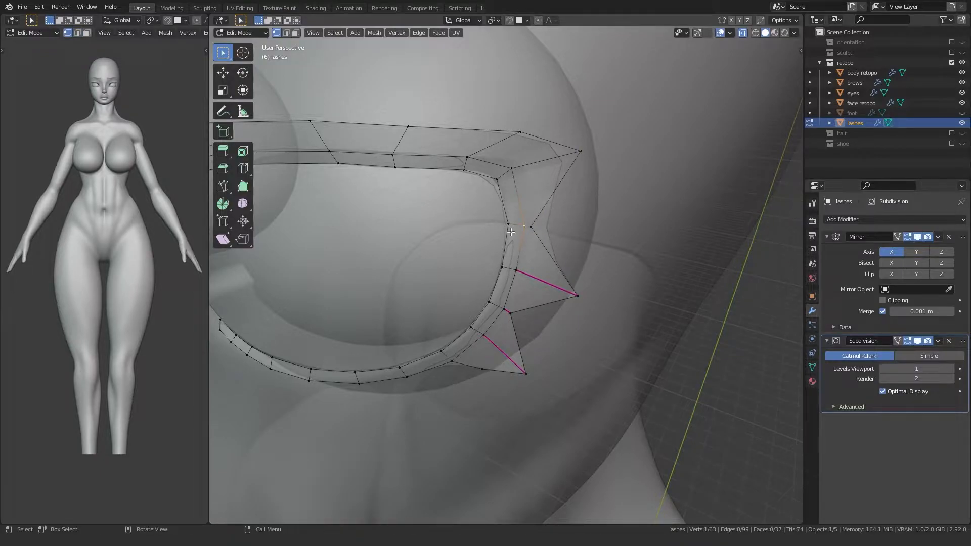
key(shift+e)
click(364, 311)
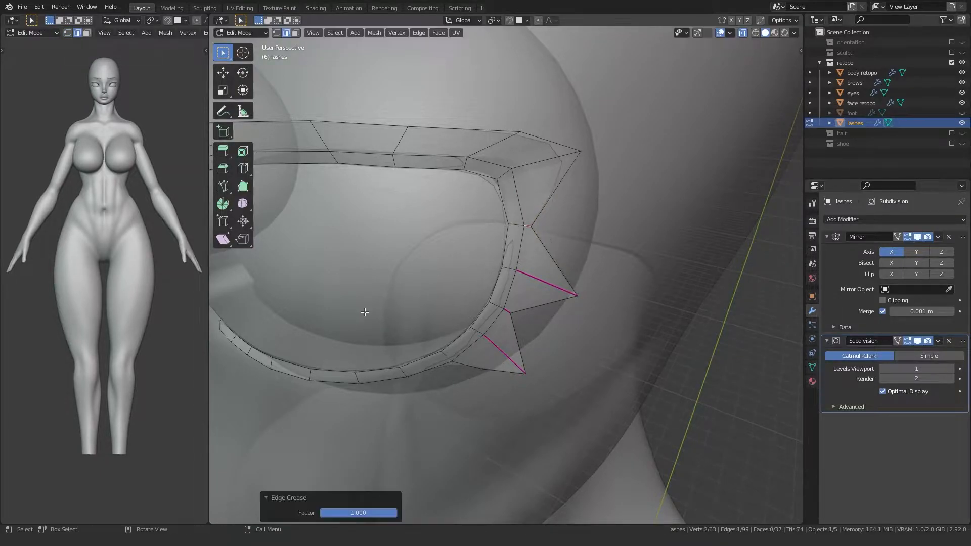
key(alt+z)
mouse_move(400, 293)
middle_down()
mouse_move(417, 237)
mouse_move(370, 274)
mouse_move(436, 283)
mouse_move(375, 304)
mouse_move(385, 303)
middle_up()
scroll(411, 240, down, 6)
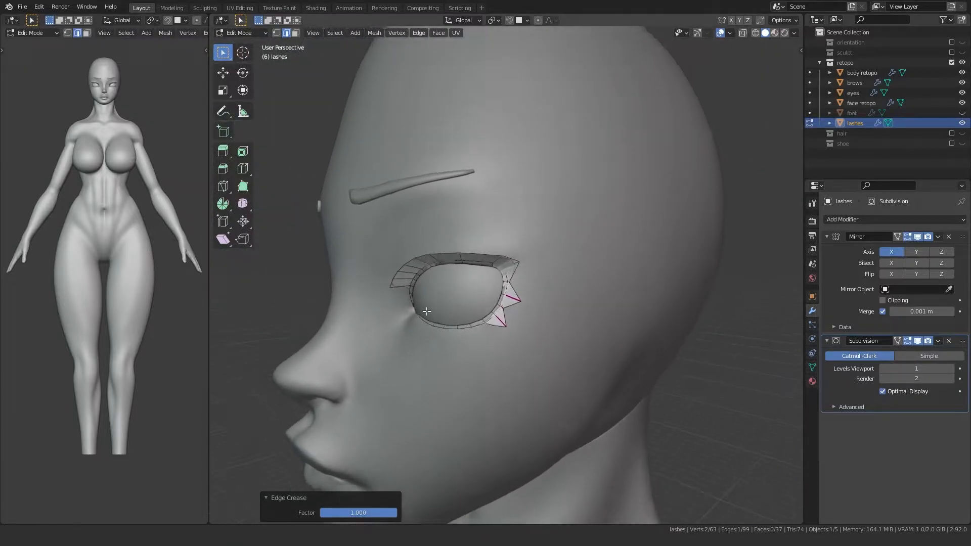
Pull the upper outer lash tip vertex outward and upward to lengthen the top spike.
scroll(455, 299, up, 8)
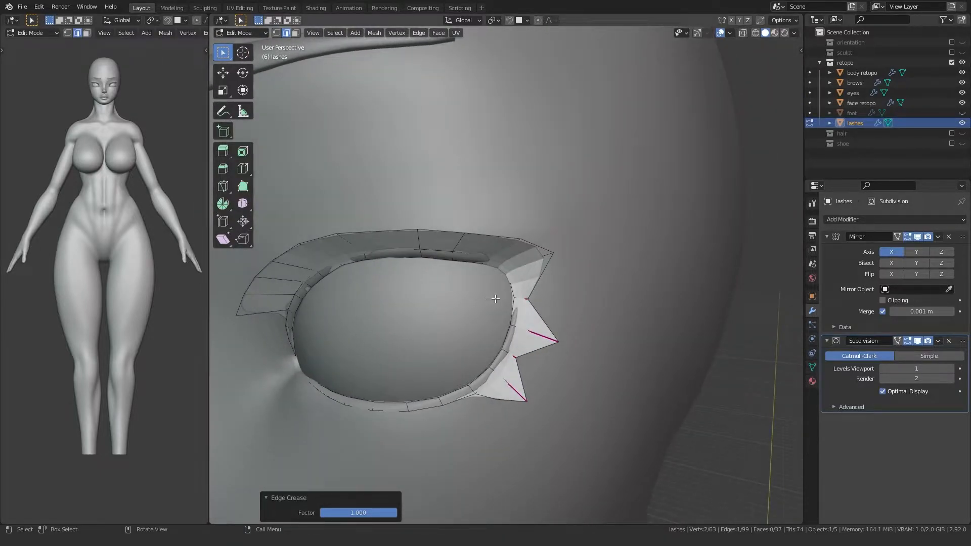
scroll(538, 289, up, 3)
middle_drag(594, 233, 609, 210)
key(1)
click(609, 207)
key(g)
key(g)
right_click(635, 193)
key(g)
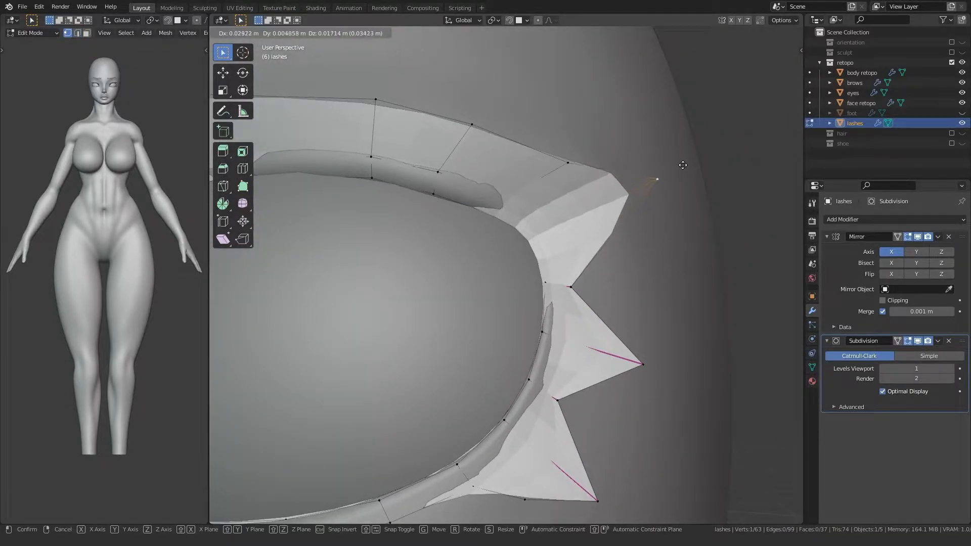
click(689, 164)
Crease the cross edge leading to the upper outer lash tip with a factor of 1.000.
key(2)
click(621, 203)
key(shift+e)
click(418, 307)
Crease the two edges meeting at the upper lash strip's inner tip with a factor of 1.000.
scroll(419, 307, down, 5)
middle_drag(418, 308, 475, 298)
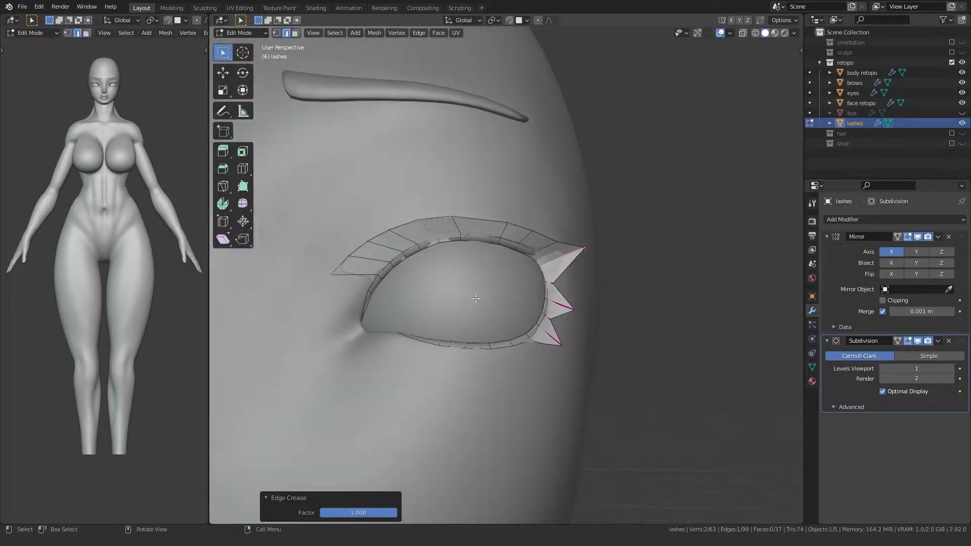
shift+click(331, 275)
key(shift+e)
click(243, 416)
key(KP_1)
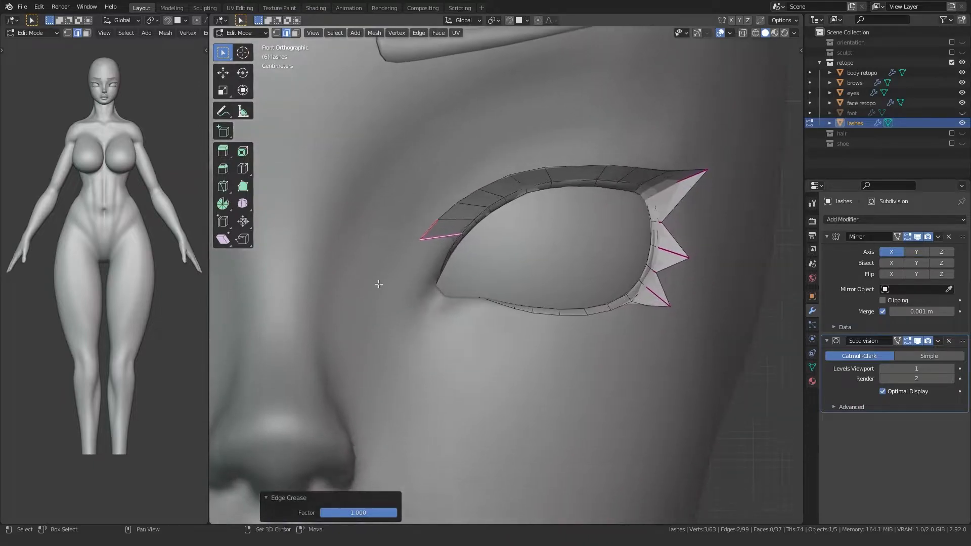
In front view, reposition the upper-edge vertices next to the outer lash tip to smooth the arch.
key(1)
click(418, 242)
scroll(416, 258, up, 4)
middle_drag(522, 75, 409, 144)
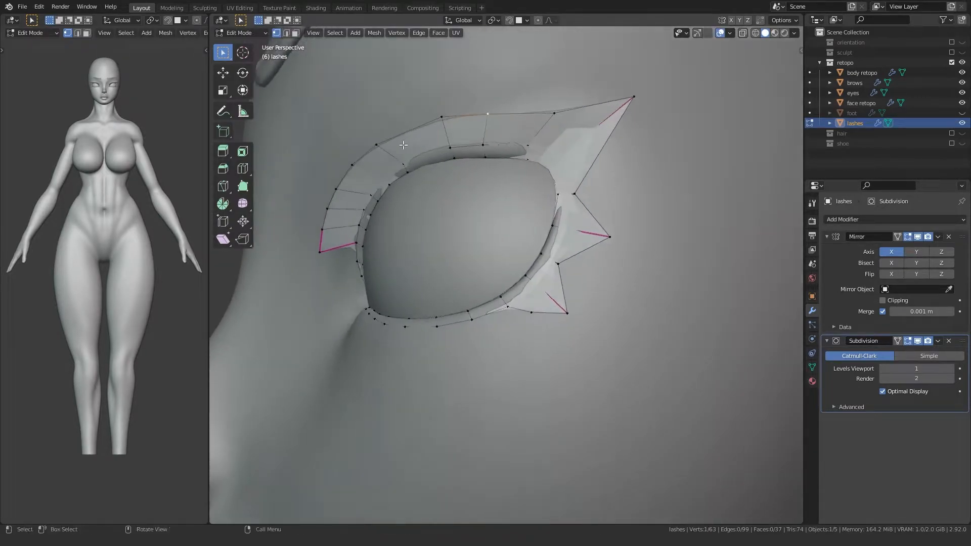
key(KP_1)
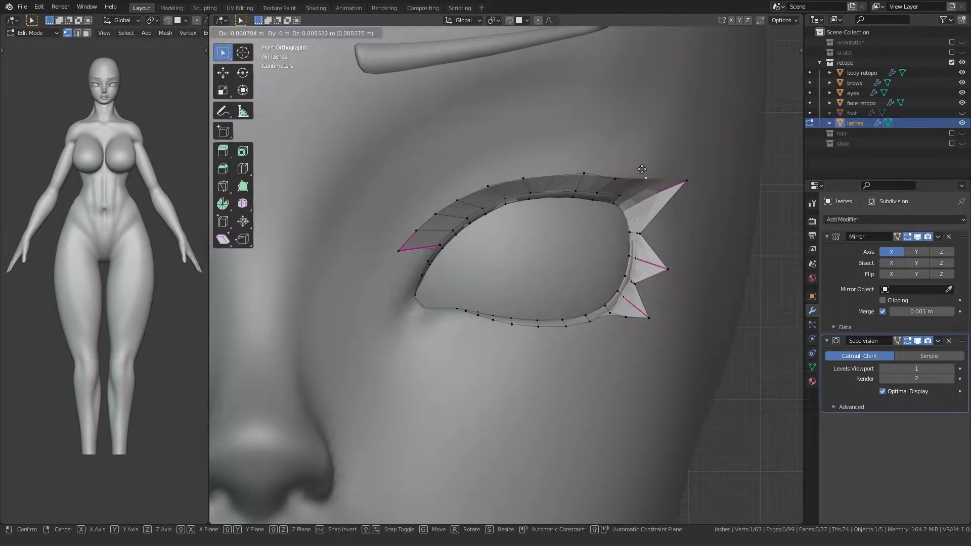
key(g)
click(639, 170)
click(582, 170)
key(g)
click(581, 169)
Adjust the remaining upper-edge vertices toward the inner corner so the lash arch curves evenly.
click(526, 177)
key(g)
click(532, 174)
click(488, 183)
click(495, 178)
click(457, 200)
key(g)
click(458, 199)
scroll(391, 218, up, 3)
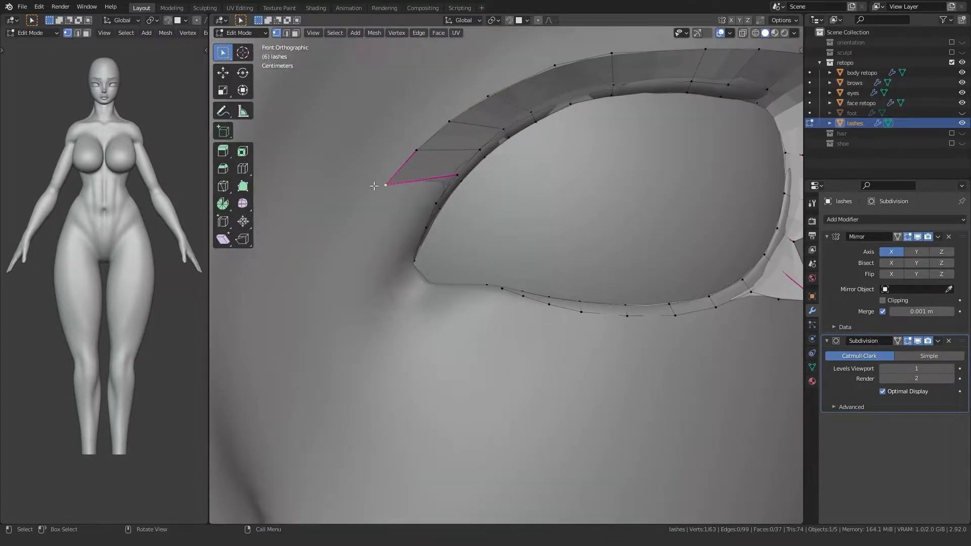
Move the inner lash tip vertex downward and slide the neighbouring upper-edge vertex to follow it.
key(g)
click(378, 230)
click(411, 153)
key(g)
key(g)
click(410, 160)
middle_drag(410, 160, 388, 216)
scroll(406, 138, down, 4)
key(Tab)
scroll(339, 245, down, 4)
middle_drag(339, 245, 413, 215)
scroll(474, 215, up, 2)
scroll(368, 226, up, 5)
Refine the placement of the upper lash strip's pointed inner end.
key(Tab)
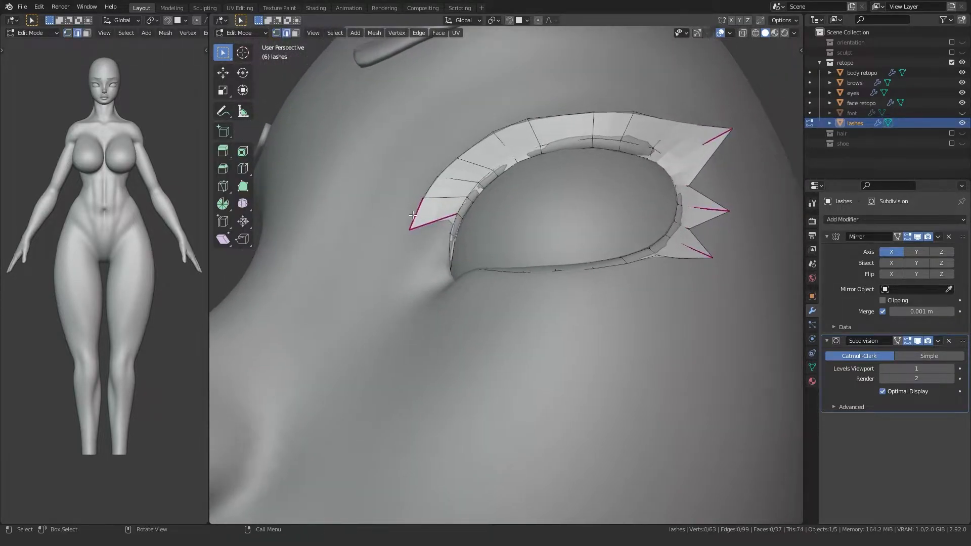
key(g)
key(r)
click(378, 233)
key(g)
click(378, 233)
scroll(378, 233, down, 1)
middle_drag(378, 233, 420, 210)
key(Tab)
key(Tab)
scroll(419, 204, up, 2)
Shift the vertices along the crown of the upper lash edge to even out their spacing and curve.
key(1)
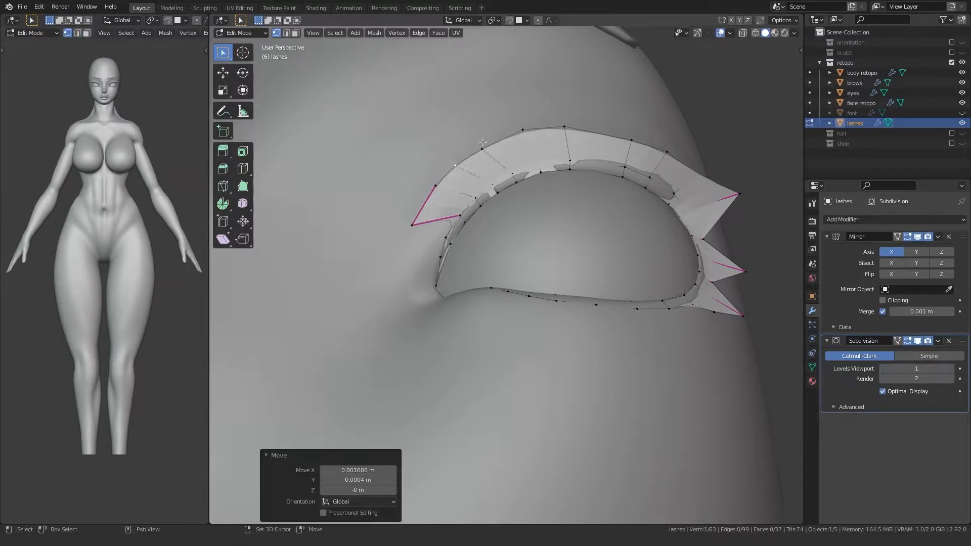
scroll(481, 145, up, 2)
key(g)
key(g)
click(518, 141)
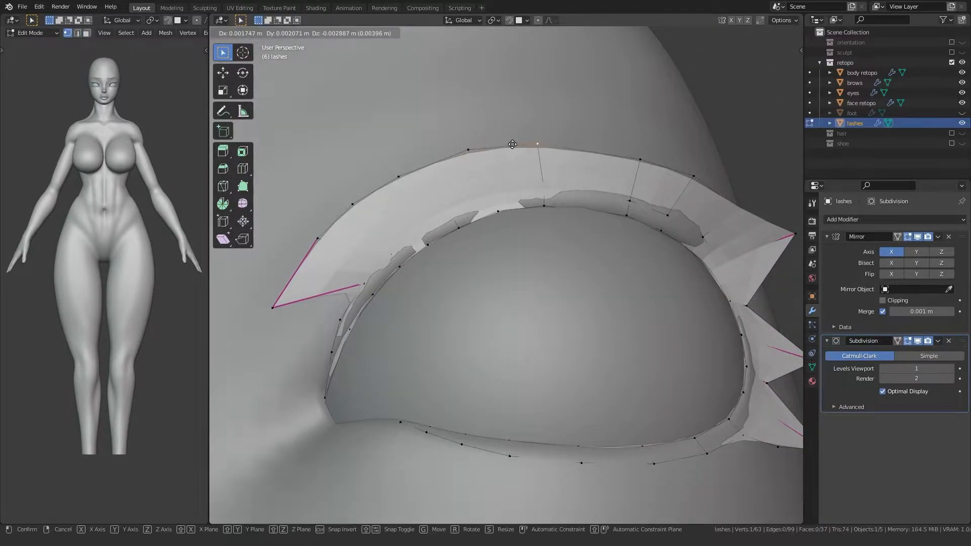
middle_drag(518, 141, 502, 161)
key(g)
click(439, 188)
Fine-tune the remaining upper lash edge vertices from several angles and return to Object Mode.
middle_drag(439, 188, 433, 208)
key(g)
click(332, 230)
key(g)
click(336, 229)
middle_drag(340, 228, 547, 248)
key(g)
click(605, 249)
key(Tab)
middle_drag(629, 219, 542, 260)
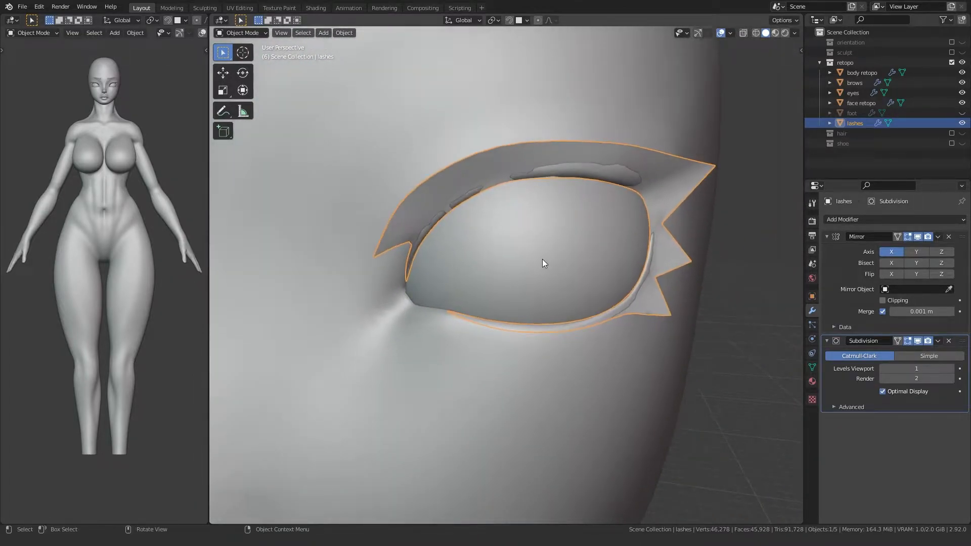
Add a Solidify modifier to the lashes and set its offset to 1.
click(855, 221)
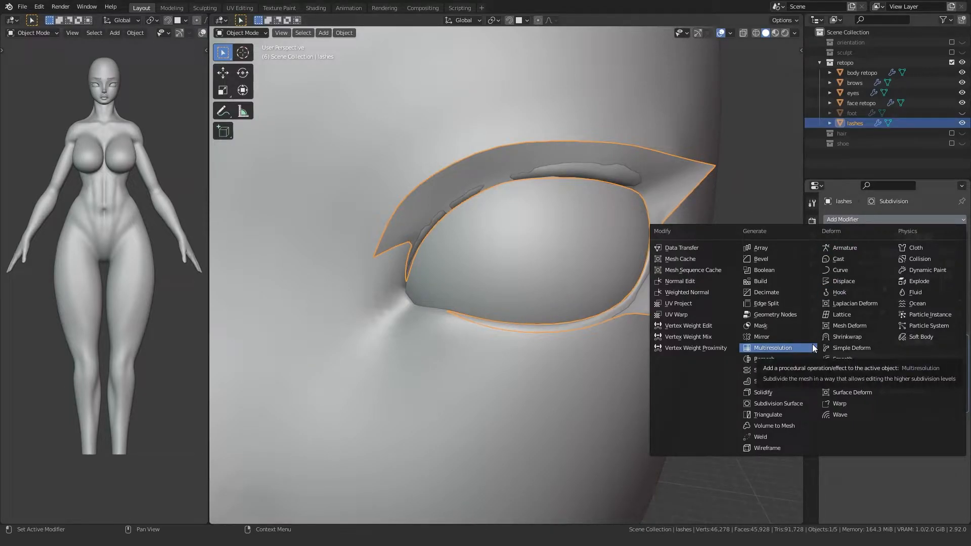
click(769, 393)
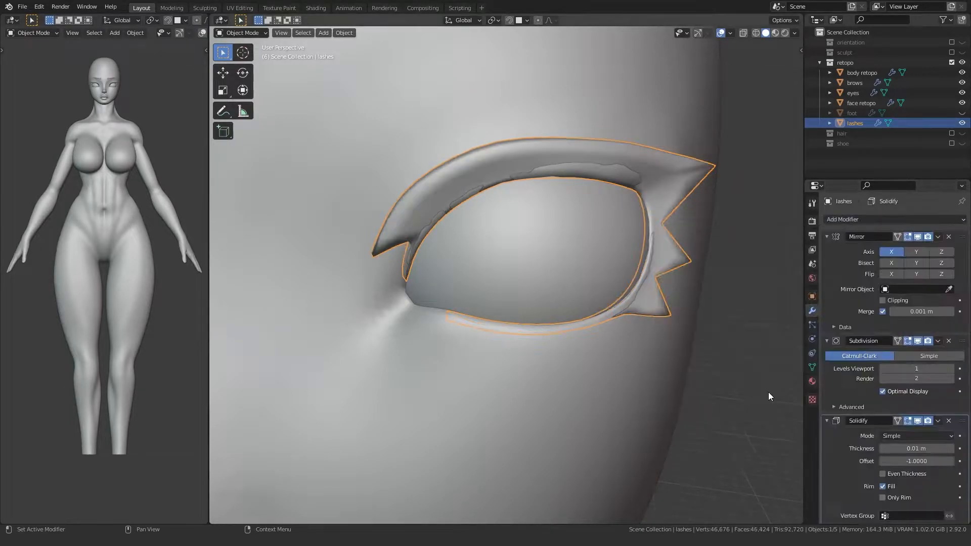
middle_drag(591, 317, 492, 346)
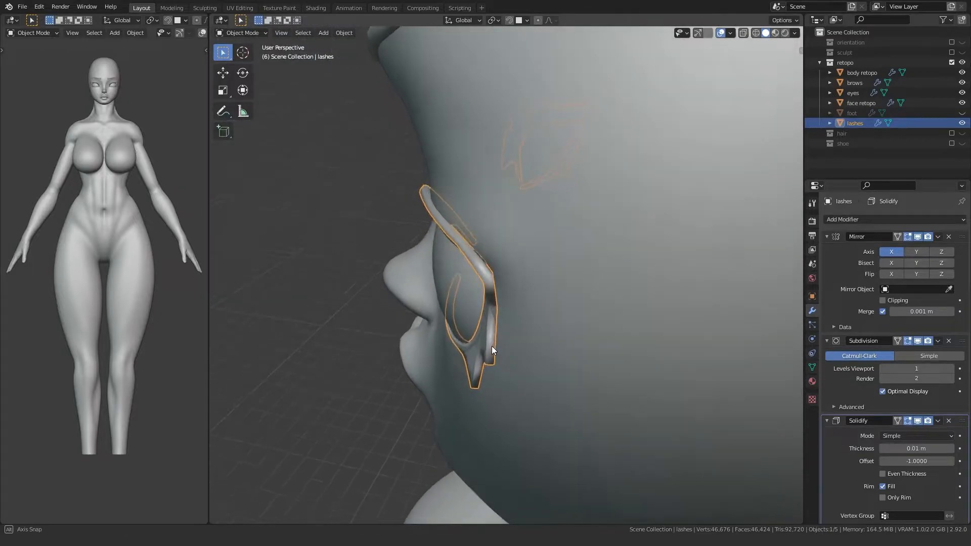
drag(891, 460, 954, 460)
middle_drag(618, 353, 571, 294)
scroll(566, 295, down, 6)
click(299, 297)
middle_drag(387, 304, 450, 311)
scroll(451, 313, up, 4)
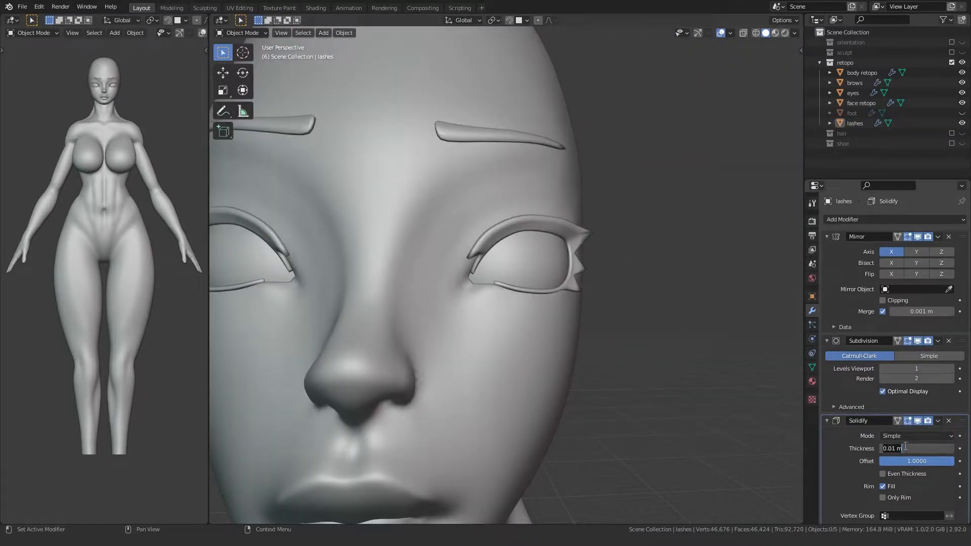
Set the lashes' Solidify thickness to 0.005 m.
click(906, 447)
text(.005)
key(Return)
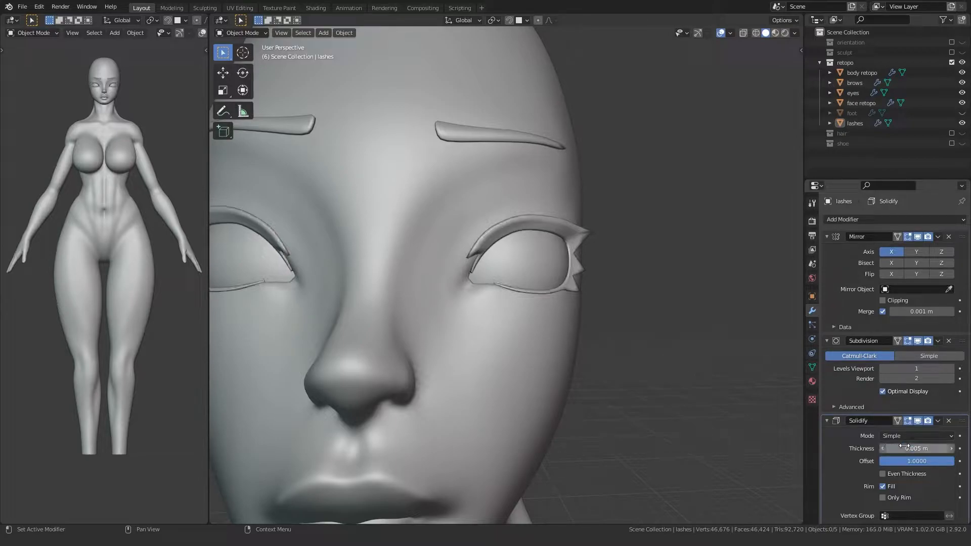
scroll(507, 325, up, 4)
mouse_move(507, 324)
middle_down()
mouse_move(450, 292)
mouse_move(521, 324)
middle_up()
Set the lashes' Solidify thickness to 0.003 m.
click(900, 448)
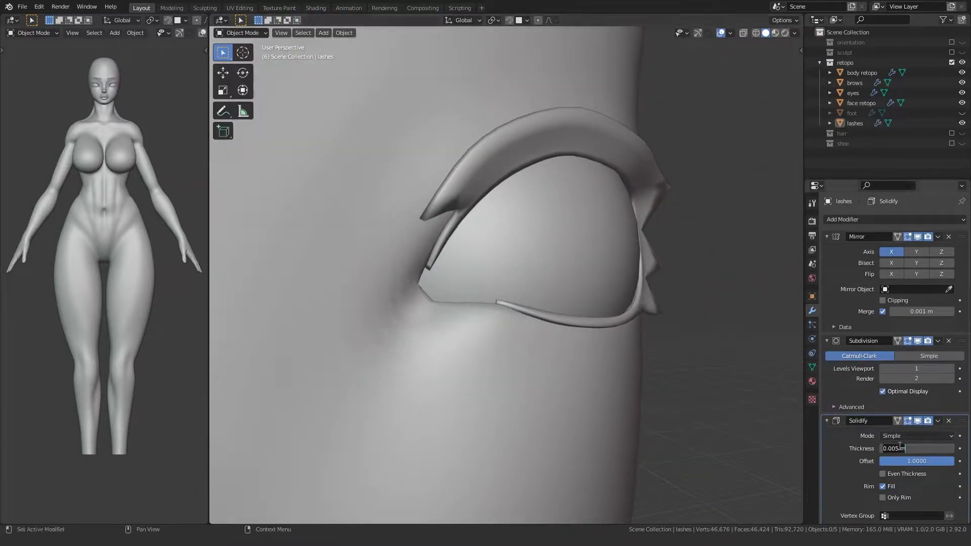
key(BackSpace)
text(3)
key(Return)
scroll(457, 335, down, 3)
middle_drag(457, 335, 539, 287)
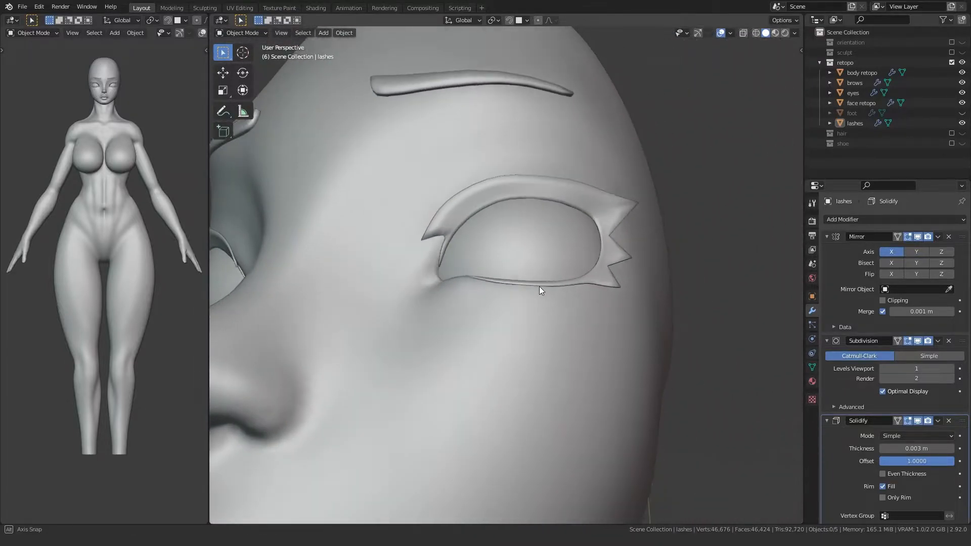
Crease the short lid-side edge beside the inner lash spike with a factor of 1.000.
click(435, 228)
key(Tab)
scroll(442, 269, up, 4)
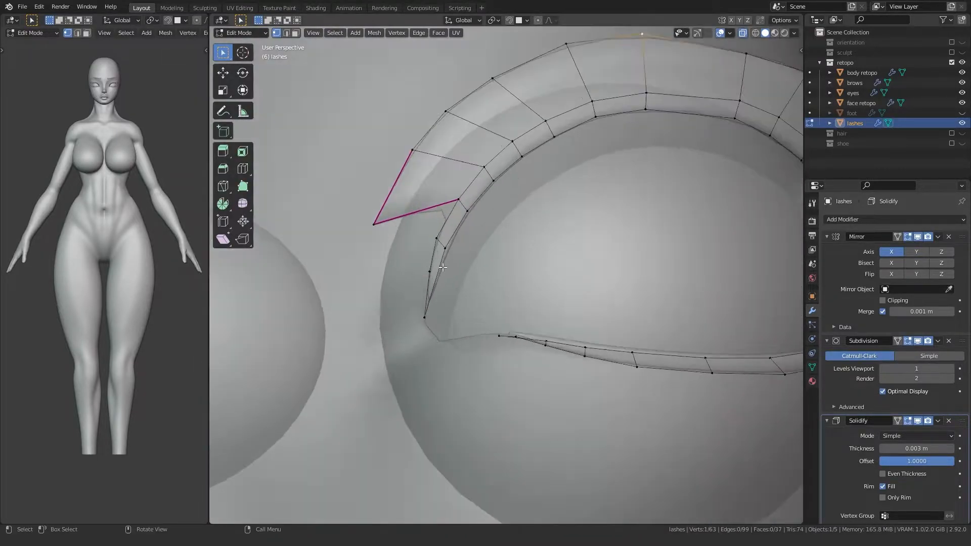
key(Tab)
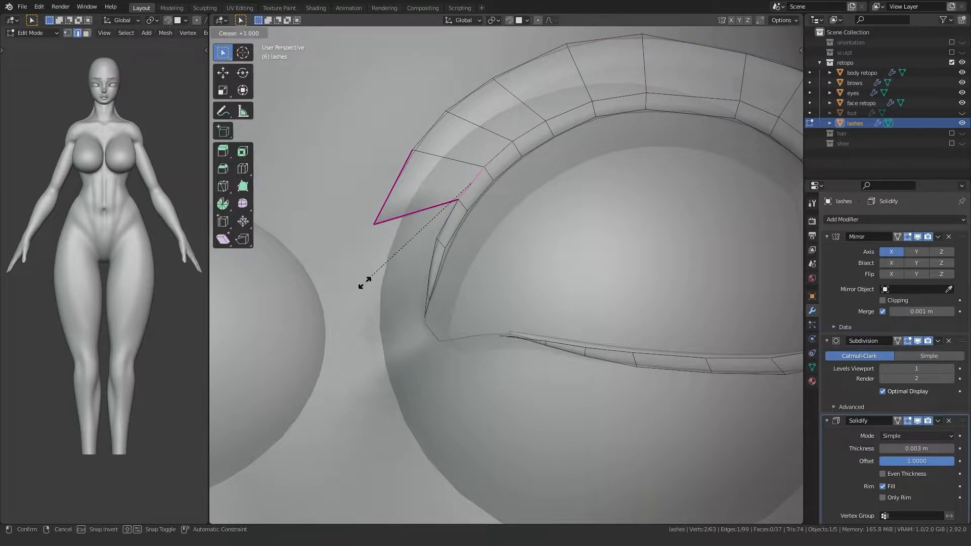
scroll(377, 281, down, 4)
mouse_move(377, 282)
middle_down()
mouse_move(380, 260)
mouse_move(378, 296)
middle_up()
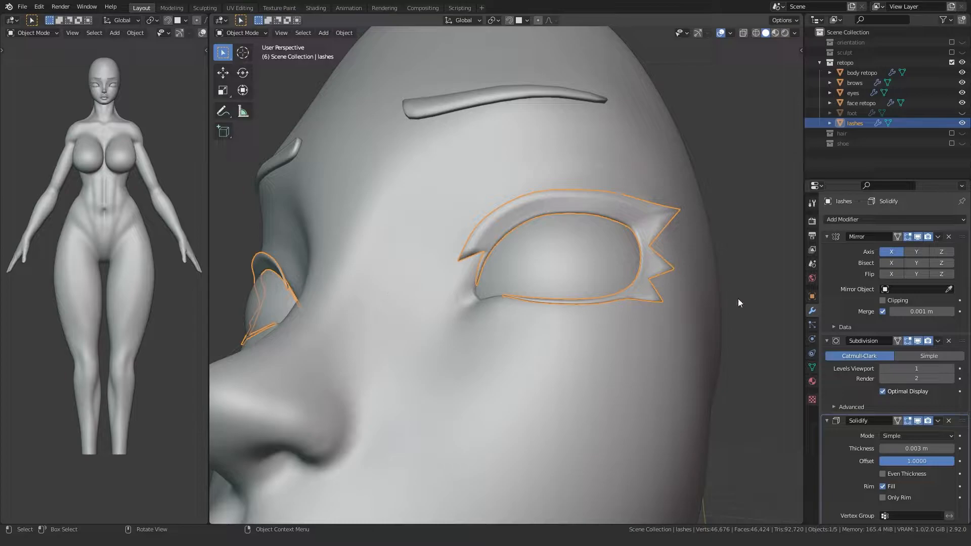
With see-through display on, move the base vertex on the lower outer spike's underside up slightly.
key(Tab)
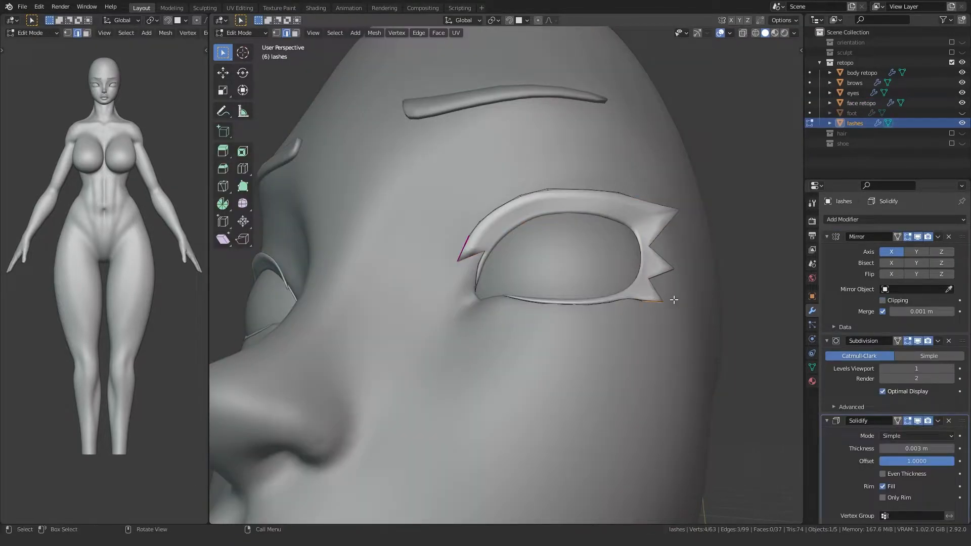
key(alt+z)
middle_drag(708, 416, 556, 362)
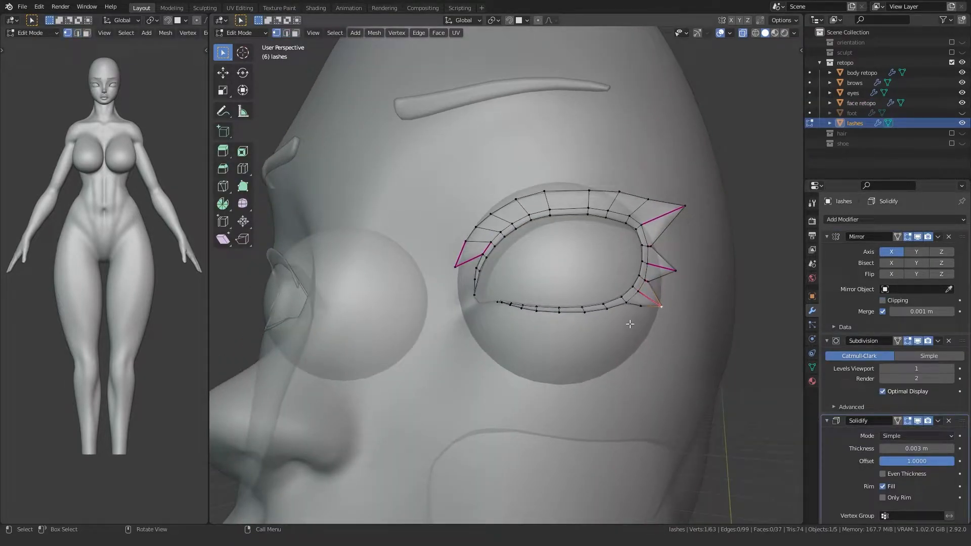
key(KP_Decimal)
scroll(520, 338, down, 4)
click(467, 300)
middle_drag(466, 304, 473, 324)
key(g)
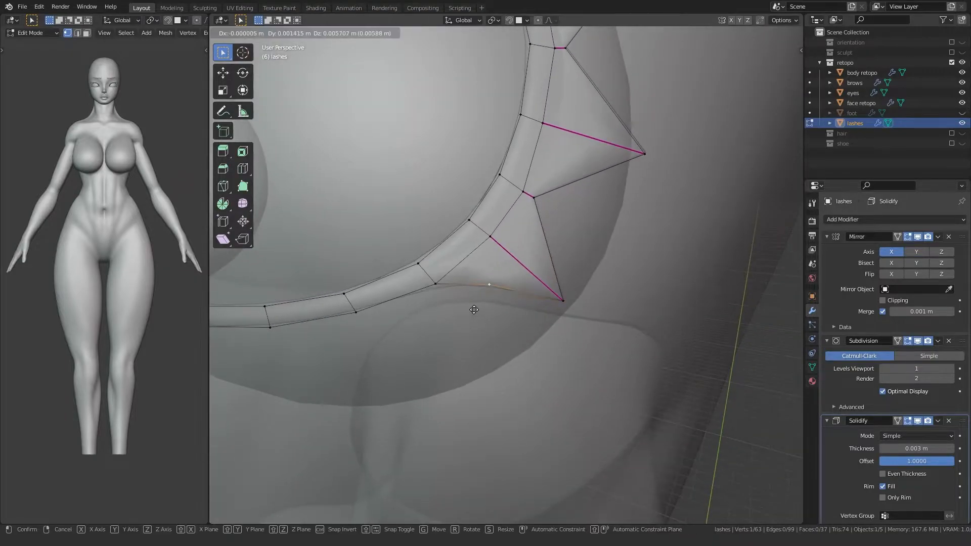
click(479, 316)
Pull the lower outer lash tip in toward the lid and nudge its neighbouring base vertex to match.
click(564, 302)
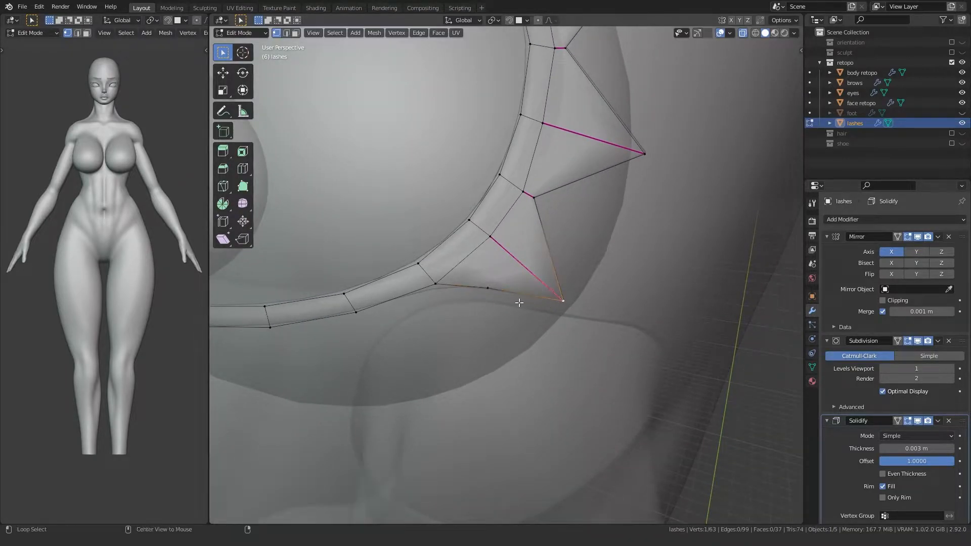
key(g)
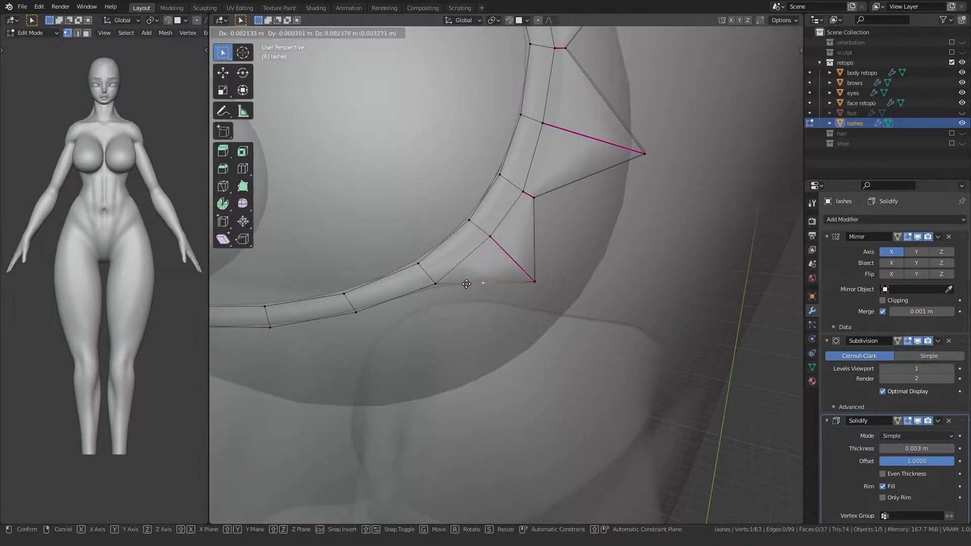
click(468, 283)
scroll(449, 306, down, 5)
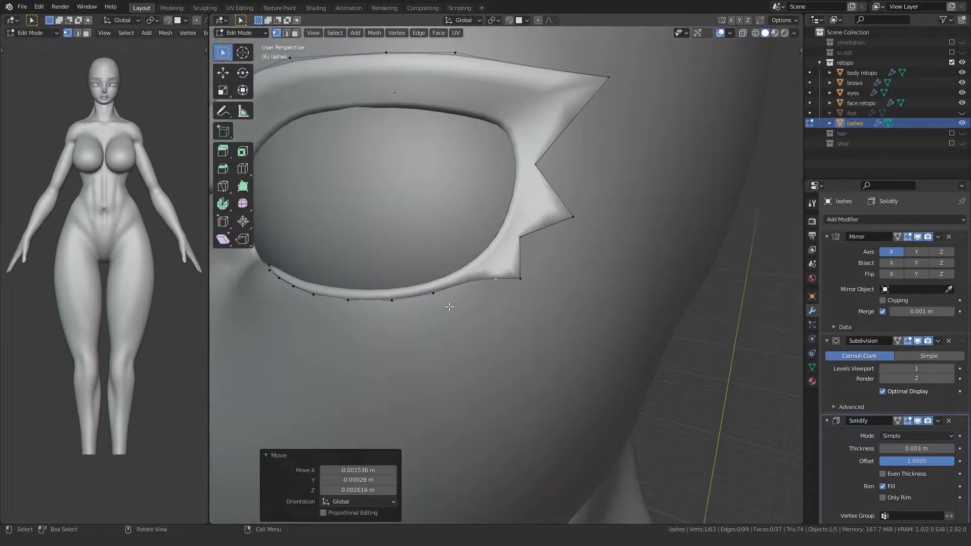
With see-through display on, lower the notch vertex between the upper and middle outer spikes and raise the one above the lowest spike slightly.
middle_drag(448, 305, 526, 221)
key(alt+z)
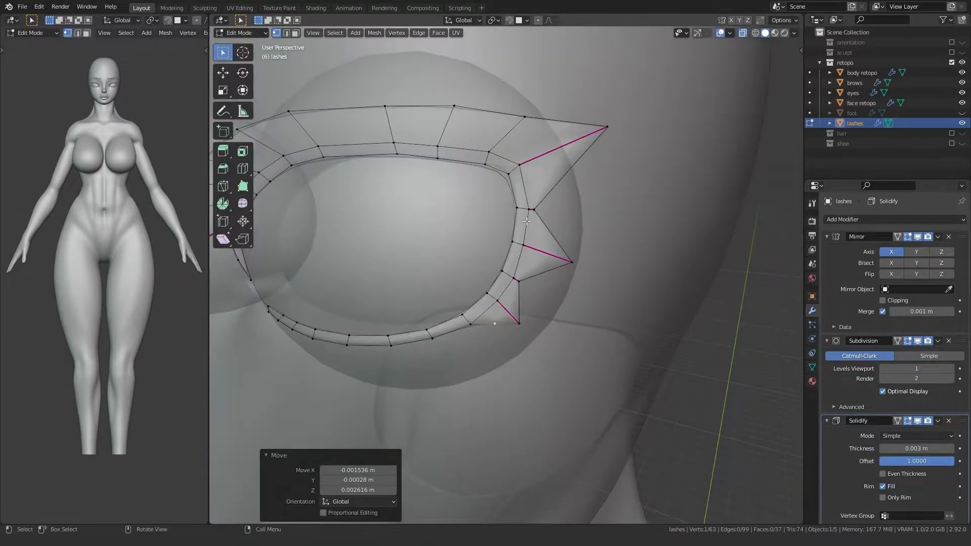
drag(542, 202, 541, 204)
key(g)
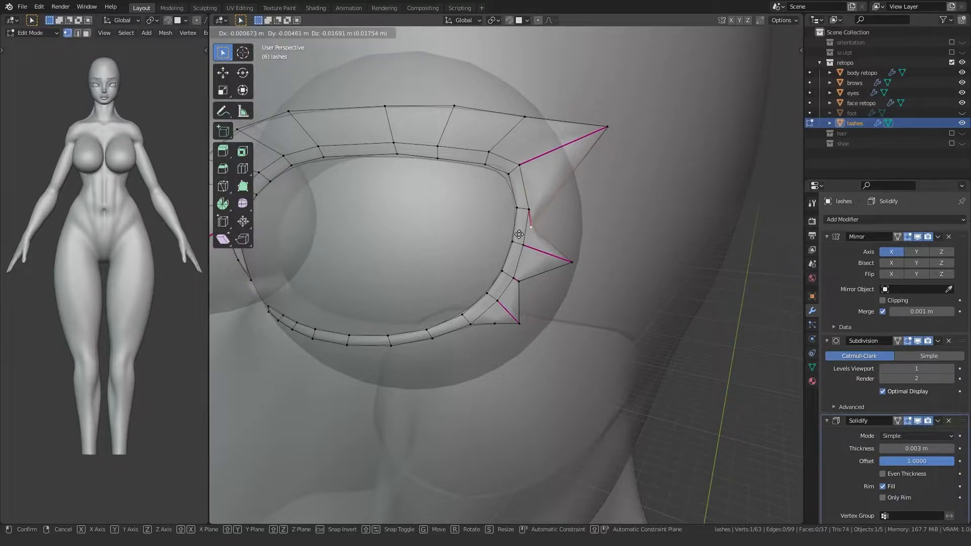
click(522, 222)
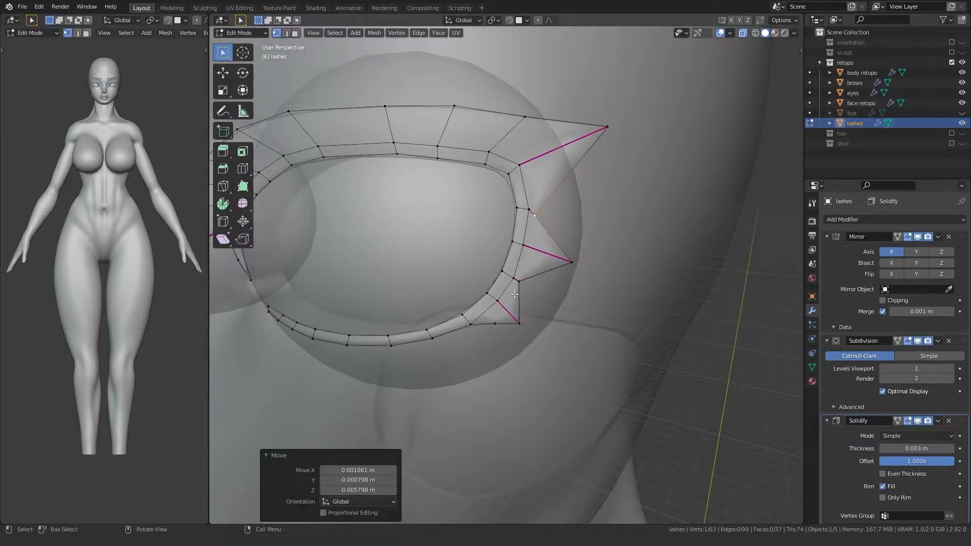
click(516, 282)
key(g)
click(514, 271)
key(alt+z)
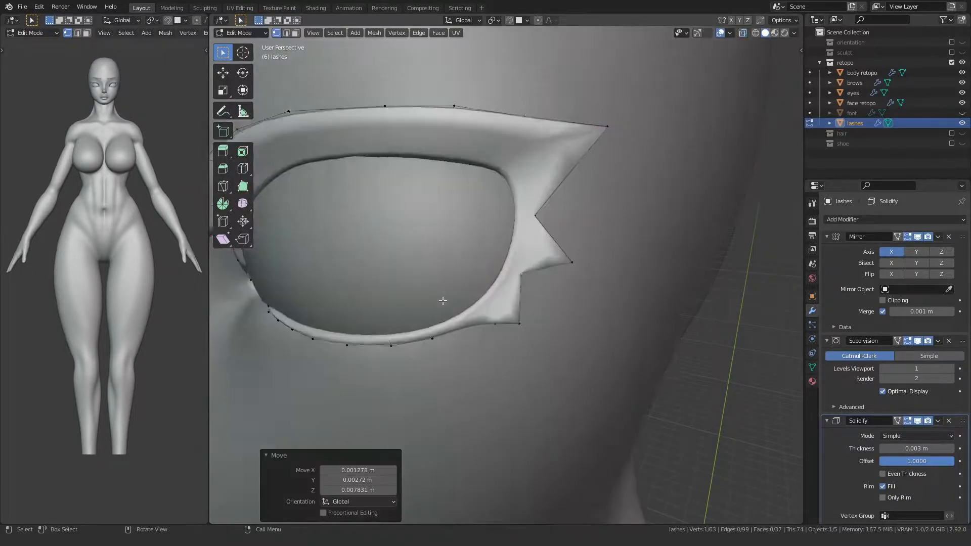
Raise the base vertex on the underside of the lowest outer lash spike by about 0.003 m.
scroll(443, 299, down, 2)
middle_drag(453, 286, 466, 303)
scroll(464, 309, up, 3)
click(475, 372)
key(g)
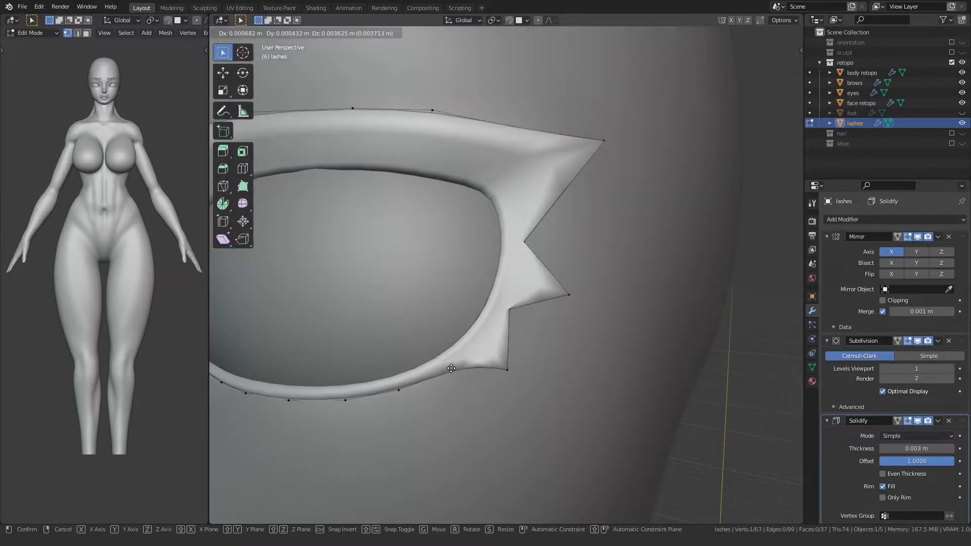
click(451, 369)
scroll(450, 364, down, 5)
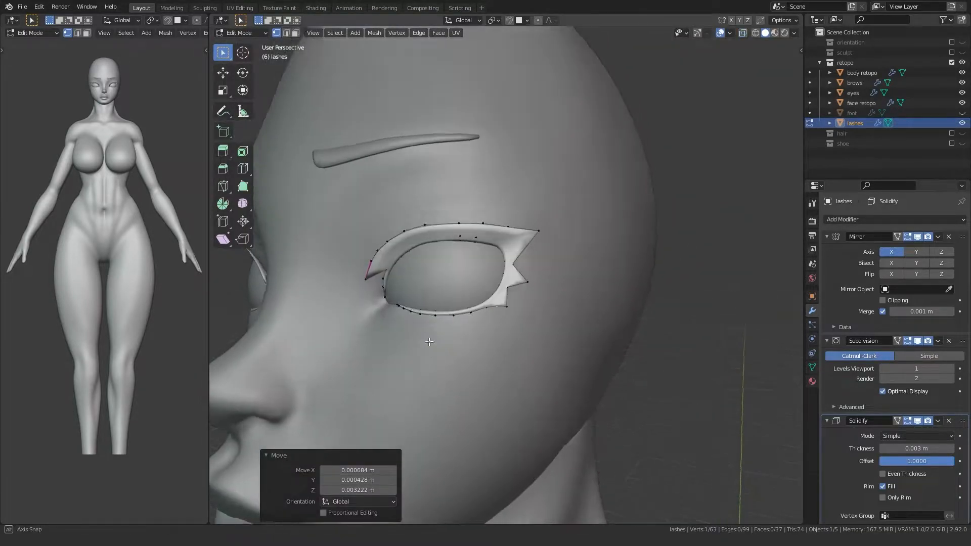
Nudge the notch vertex between the upper and middle outer spikes to fit the face's side profile.
middle_drag(436, 340, 426, 280)
key(Tab)
key(alt+z)
scroll(441, 299, up, 3)
key(alt+z)
key(Tab)
key(g)
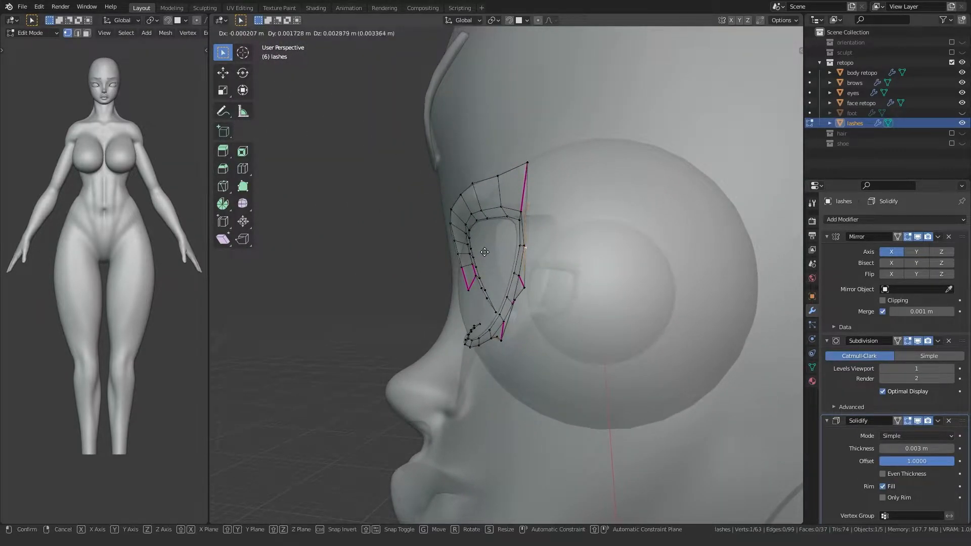
click(482, 254)
Move the tip of the upper outer lash spike back closer to the face surface.
mouse_move(481, 254)
middle_down()
mouse_move(538, 258)
mouse_move(531, 278)
mouse_move(401, 299)
mouse_move(412, 321)
mouse_move(477, 259)
middle_up()
key(alt+z)
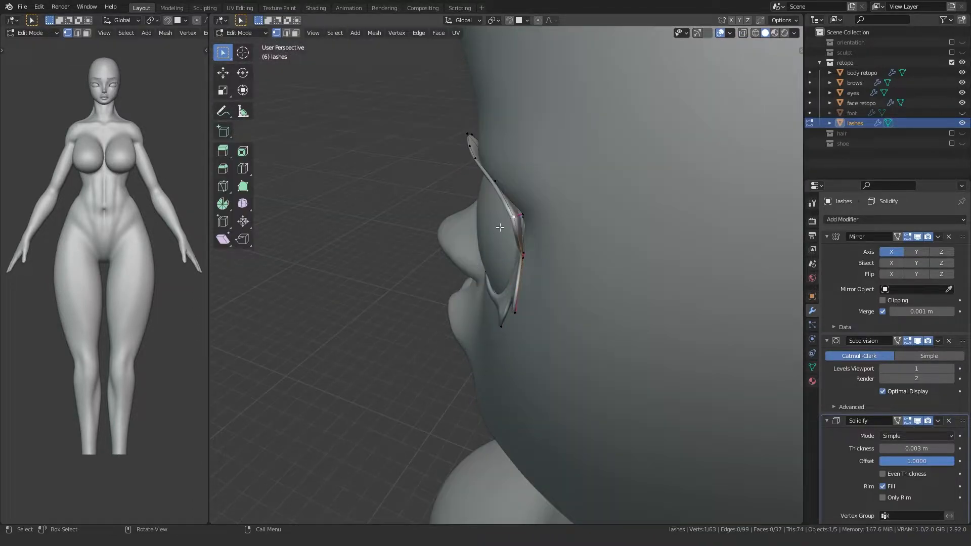
key(g)
click(481, 238)
key(g)
middle_drag(480, 242, 429, 289)
click(474, 249)
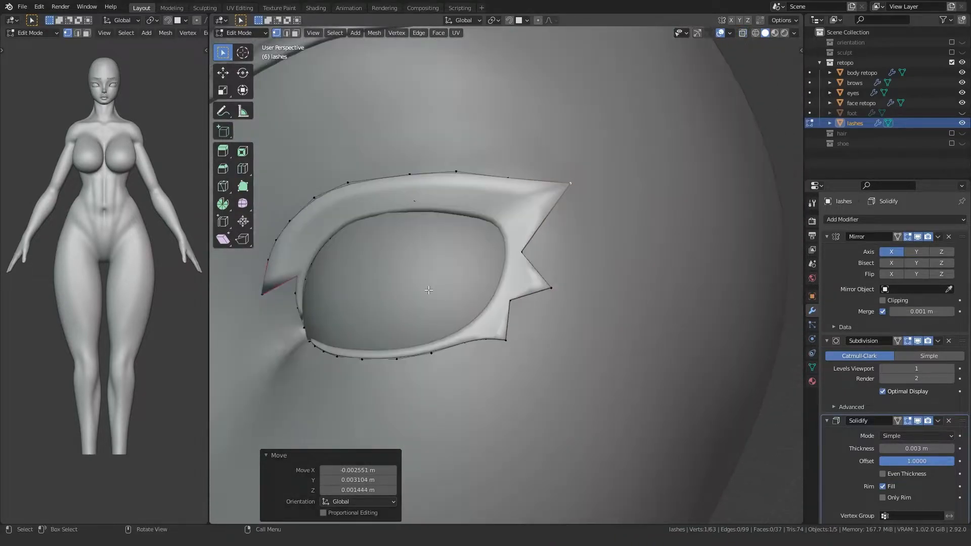
Leave mesh editing and enable Auto Smooth at 30° in the lashes' normals settings.
key(Tab)
click(813, 368)
click(826, 392)
click(882, 407)
middle_drag(435, 402, 498, 303)
click(336, 276)
click(883, 408)
click(883, 407)
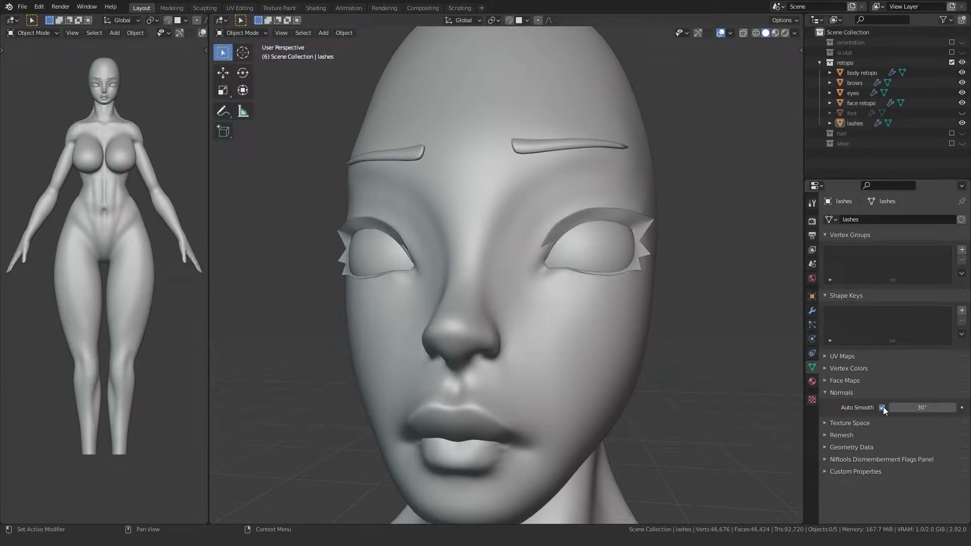
middle_drag(733, 395, 533, 399)
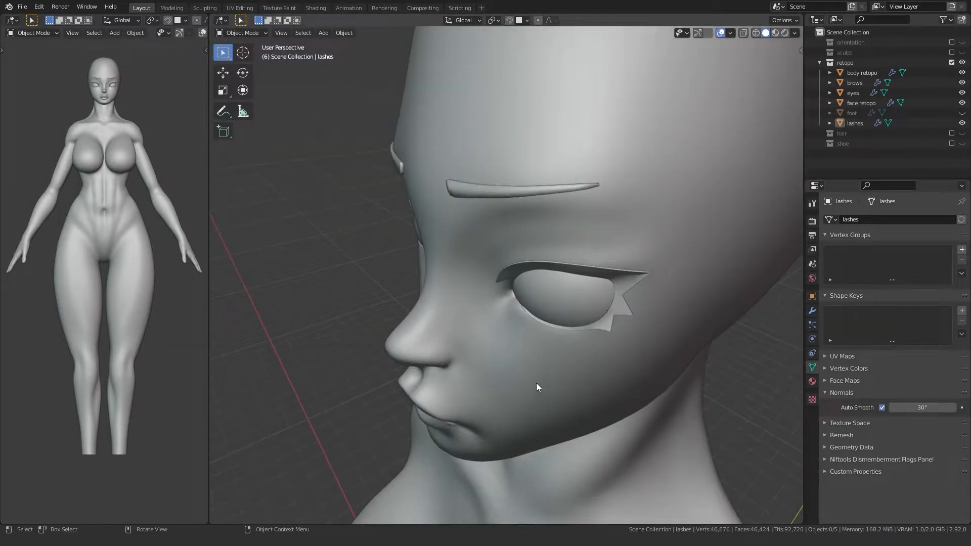
Crease the two edges at the inner end of the lower lash strip with a factor of 1.000.
scroll(537, 383, up, 8)
key(Tab)
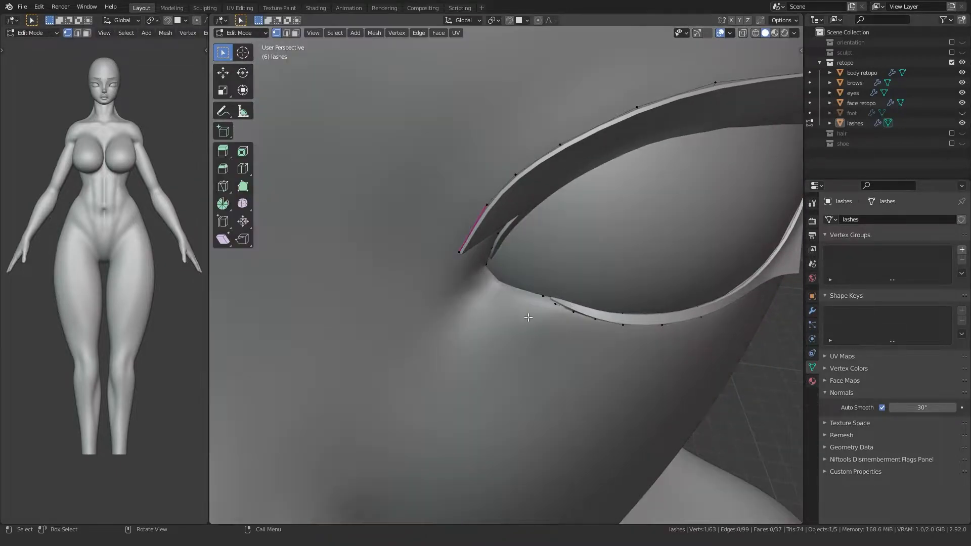
key(alt+z)
scroll(523, 319, up, 4)
key(shift+e)
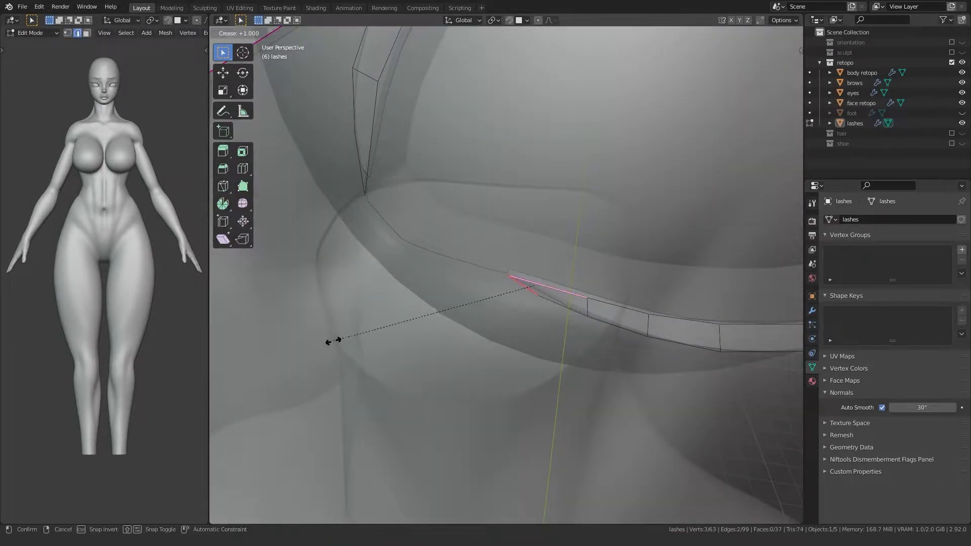
click(334, 341)
Crease the two edges at the pointed inner-corner end of the upper lash strip with a factor of 1.000.
middle_drag(360, 169, 359, 139)
click(386, 134)
shift+click(392, 142)
key(shift+e)
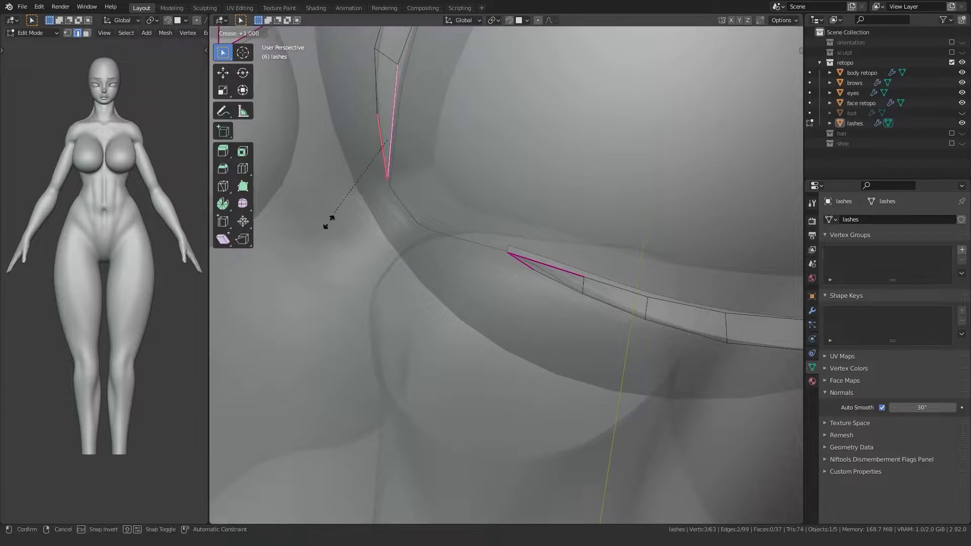
click(333, 215)
scroll(331, 223, down, 5)
key(alt+z)
middle_drag(327, 253, 351, 304)
Return to vertex editing on the lashes and nudge one vertex near the outer eye corner.
key(Tab)
scroll(354, 307, down, 4)
scroll(468, 283, up, 6)
middle_drag(468, 283, 521, 293)
scroll(444, 287, up, 5)
middle_drag(445, 290, 465, 242)
key(Tab)
key(1)
click(485, 249)
key(g)
click(465, 248)
With see-through display on, reposition the lid-corner vertices at the base of the upper outer spike.
key(alt+z)
scroll(465, 242, up, 4)
click(498, 188)
middle_drag(496, 189, 507, 207)
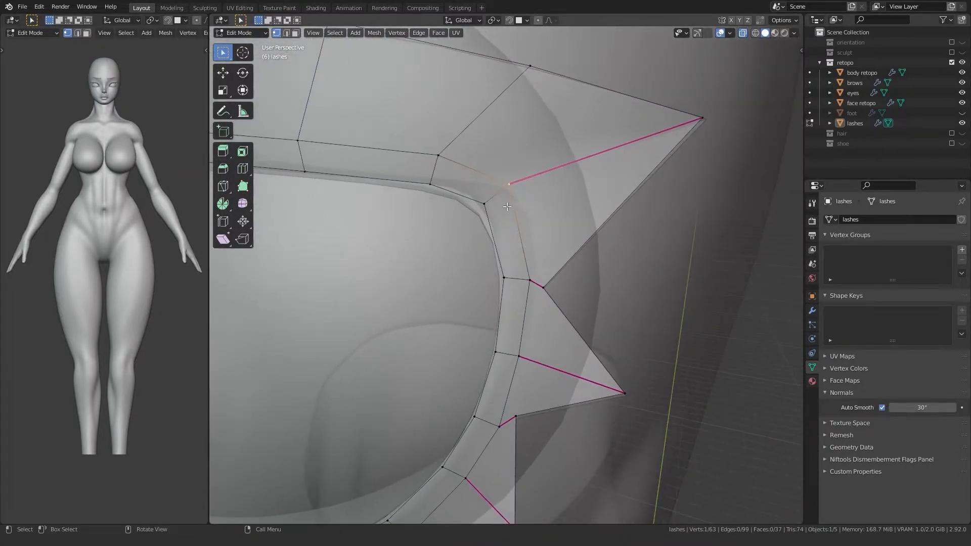
key(g)
click(487, 201)
key(g)
click(480, 204)
key(alt+z)
middle_drag(387, 265, 463, 233)
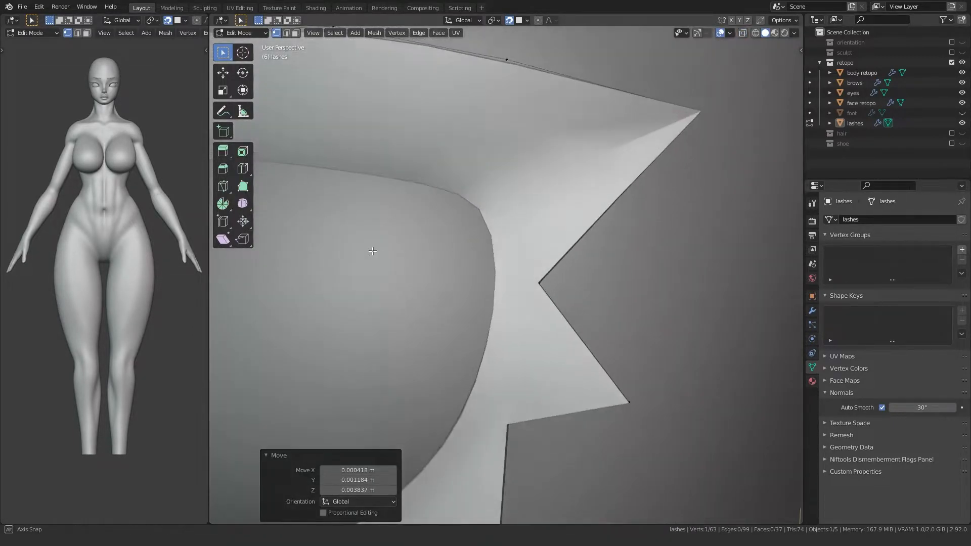
Crease the short edge across the lid corner at the upper outer spike's base with a factor of 1.000.
key(alt+z)
key(2)
click(498, 196)
key(shift+e)
text(1)
key(Return)
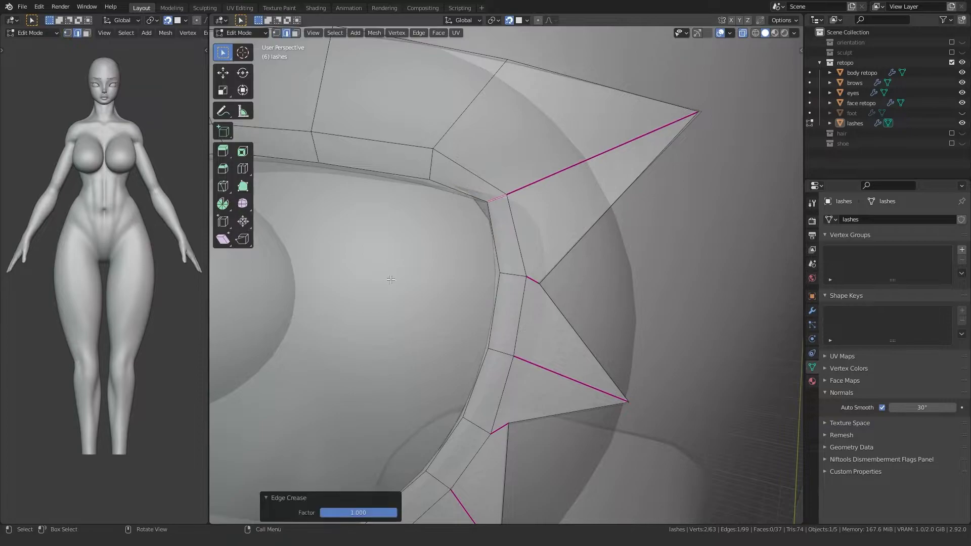
Fine-tune the position of the vertex beside the newly creased lid-corner edge.
key(alt+z)
scroll(486, 268, down, 4)
scroll(455, 280, up, 4)
key(alt+z)
key(g)
click(546, 189)
key(alt+z)
scroll(413, 290, down, 3)
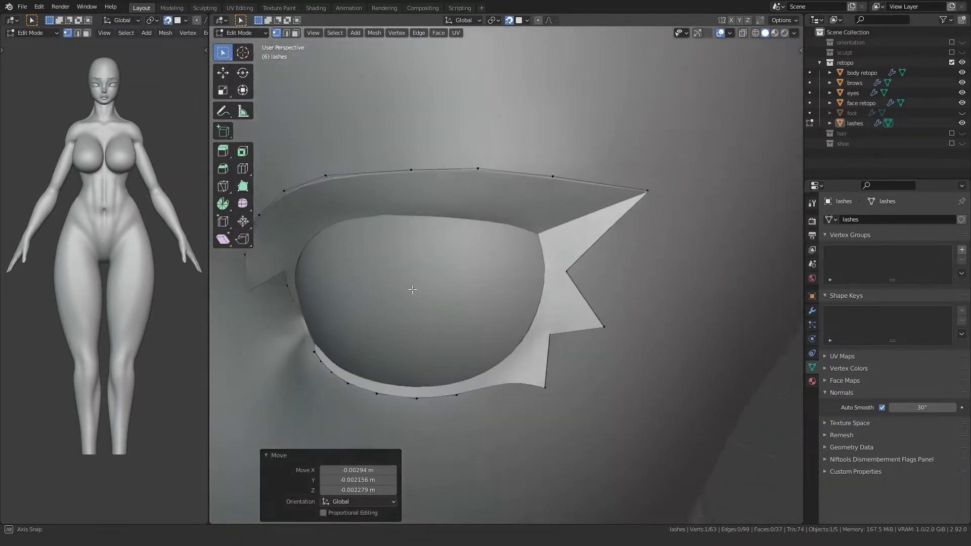
middle_drag(412, 290, 377, 291)
In Object Mode, compare the lashes' shading with Auto Smooth off and on.
scroll(377, 290, down, 4)
middle_drag(529, 321, 721, 334)
click(603, 329)
key(Tab)
click(882, 408)
mouse_move(511, 323)
middle_down()
mouse_move(482, 327)
mouse_move(538, 323)
mouse_move(533, 347)
mouse_move(465, 340)
mouse_move(523, 349)
mouse_move(496, 343)
middle_up()
click(880, 409)
click(881, 409)
click(881, 408)
click(880, 408)
click(879, 409)
scroll(349, 354, down, 5)
middle_drag(349, 353, 450, 333)
scroll(392, 313, up, 5)
scroll(490, 327, down, 8)
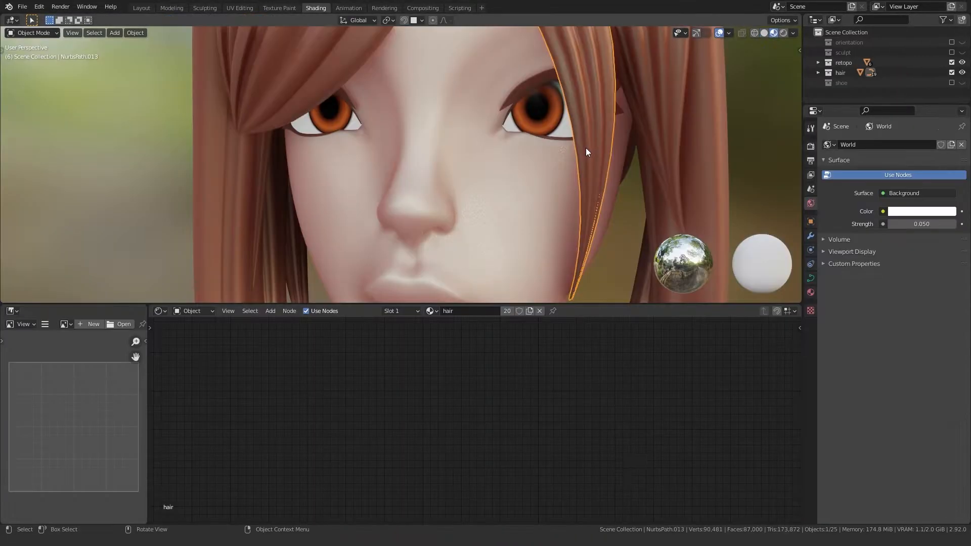
Examine the hair material's node tree, including its curves, Mix nodes, Ambient Occlusion and Glossy BSDF.
scroll(431, 359, down, 10)
middle_drag(431, 359, 471, 436)
scroll(470, 436, down, 2)
scroll(473, 404, up, 1)
middle_drag(474, 400, 472, 451)
scroll(535, 379, up, 3)
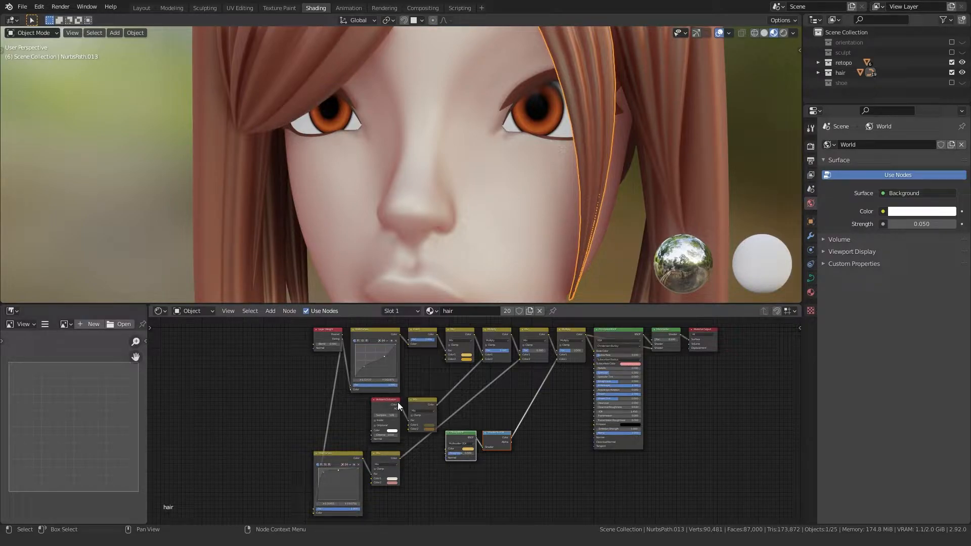
middle_drag(432, 380, 595, 461)
scroll(432, 416, up, 10)
scroll(452, 425, down, 4)
middle_drag(365, 488, 348, 389)
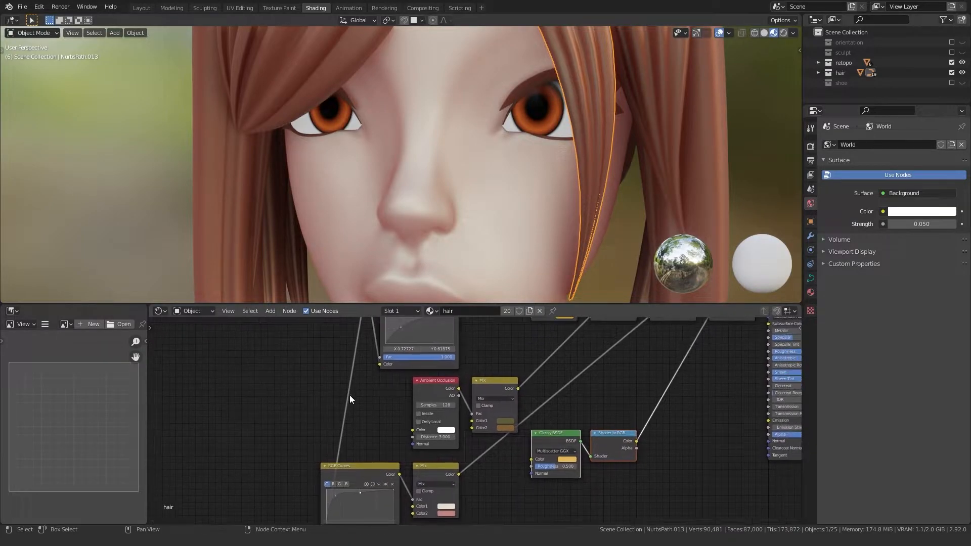
Set the Mix node after Invert to purple for Color1 (H 0.714, S 0.970, V 0.725) and dark purple for Color2.
middle_drag(521, 365, 432, 456)
scroll(473, 418, up, 4)
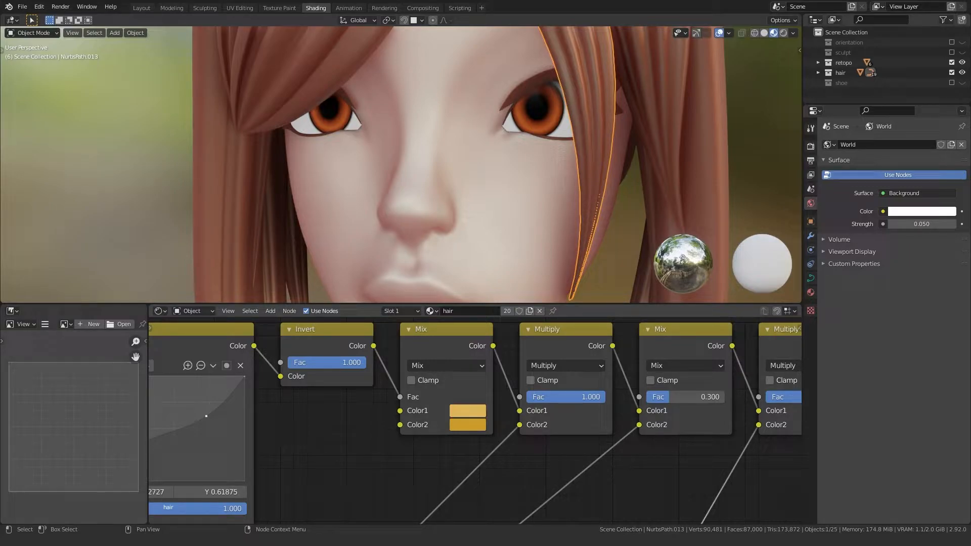
click(464, 412)
drag(528, 285, 543, 277)
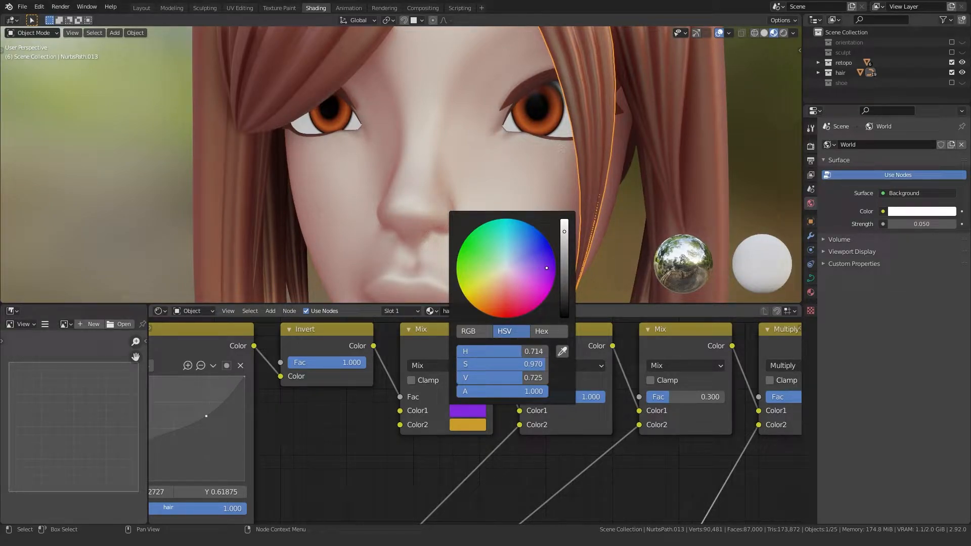
click(460, 429)
Set the Ambient Occlusion Mix node's Color1 to dark purple and Color2 to near-black purple with hue 0.730 and value 0.021.
scroll(541, 304, down, 10)
scroll(455, 445, down, 8)
middle_drag(422, 511, 504, 409)
scroll(520, 384, up, 3)
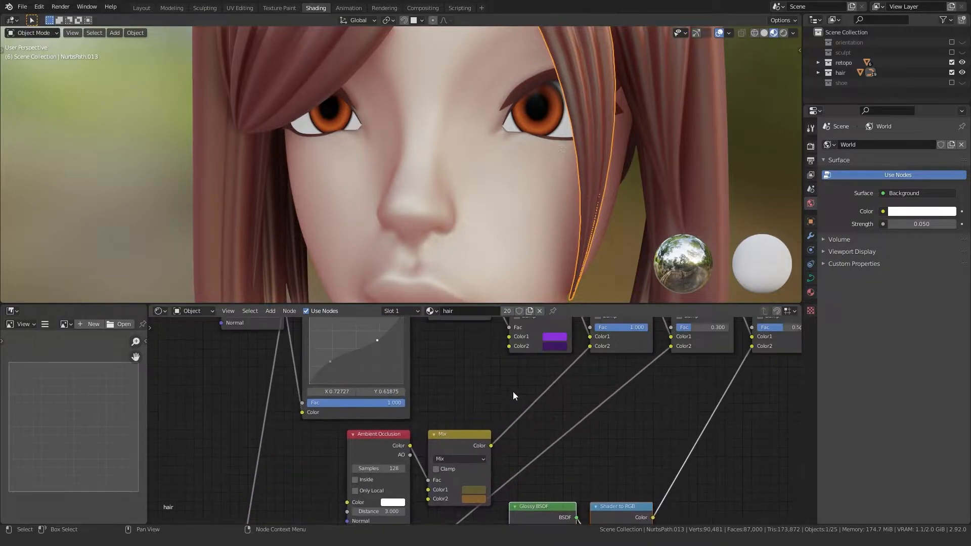
middle_drag(479, 478, 505, 413)
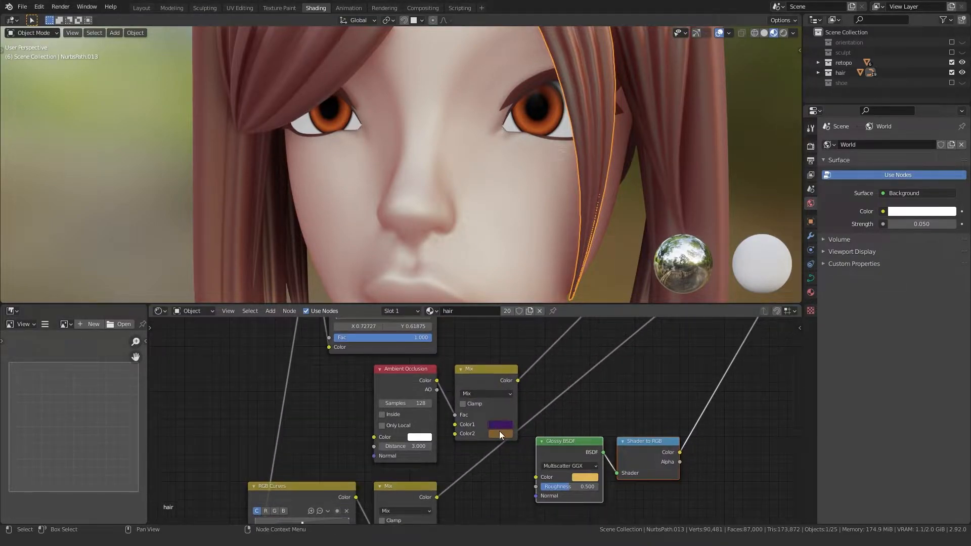
click(499, 433)
click(553, 338)
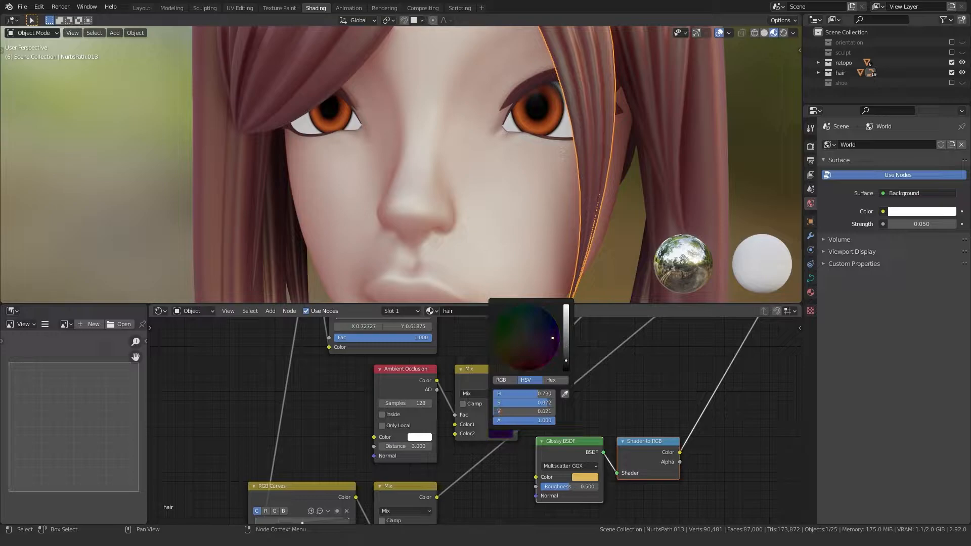
Preview the lower RGB Curves output directly through the hair's Material Output, and reconnect the original shader.
middle_drag(454, 521, 463, 426)
scroll(463, 426, down, 5)
middle_drag(445, 374, 333, 462)
scroll(360, 482, down, 5)
scroll(349, 469, down, 1)
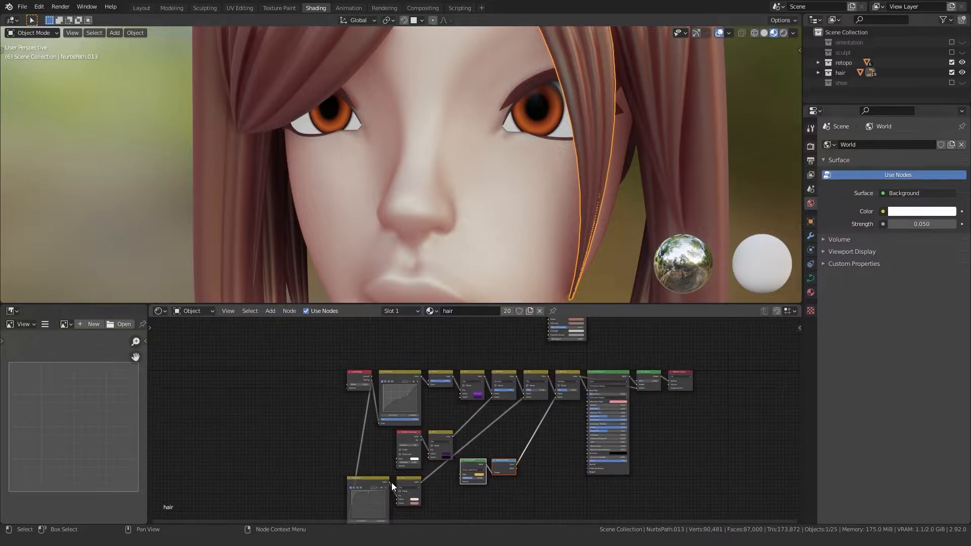
drag(390, 480, 588, 409)
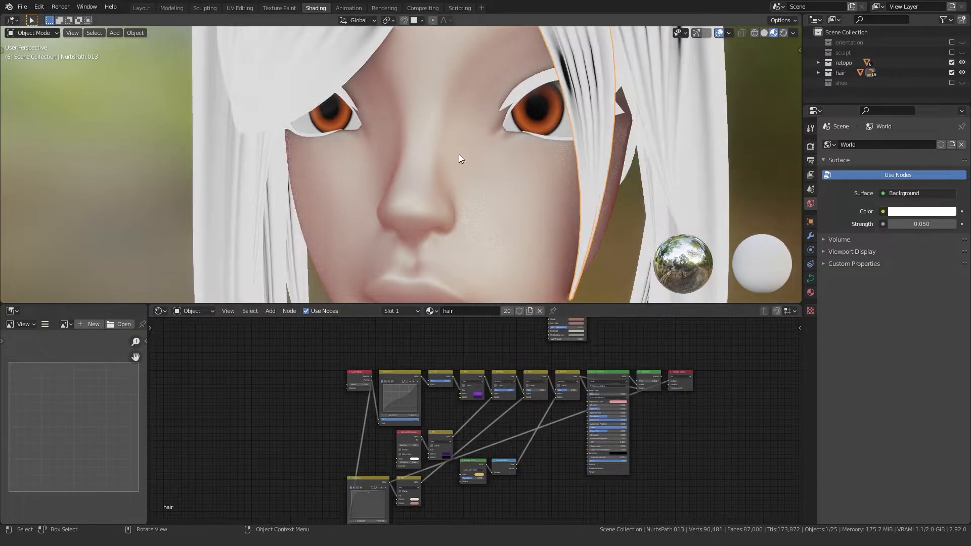
scroll(461, 153, down, 6)
middle_drag(460, 153, 461, 238)
drag(661, 377, 669, 381)
Copy the purple into Color1 of the lower RGB Curves' Mix node and brighten it to H 0.720, S 0.959, V 1.000.
middle_drag(428, 464, 531, 380)
scroll(576, 353, up, 5)
key(ctrl+c)
scroll(531, 380, up, 5)
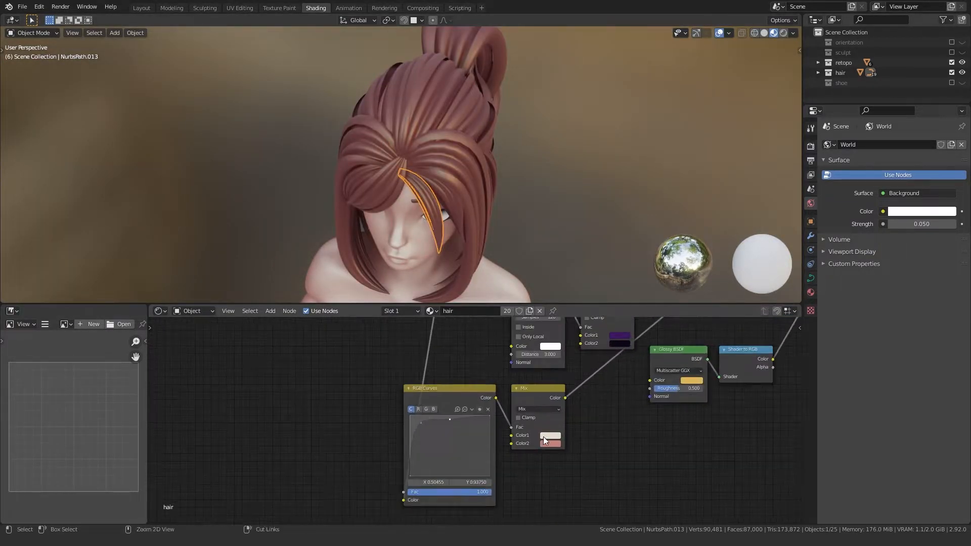
key(ctrl+v)
middle_drag(546, 439, 490, 404)
scroll(490, 405, up, 3)
click(505, 392)
drag(596, 254, 601, 214)
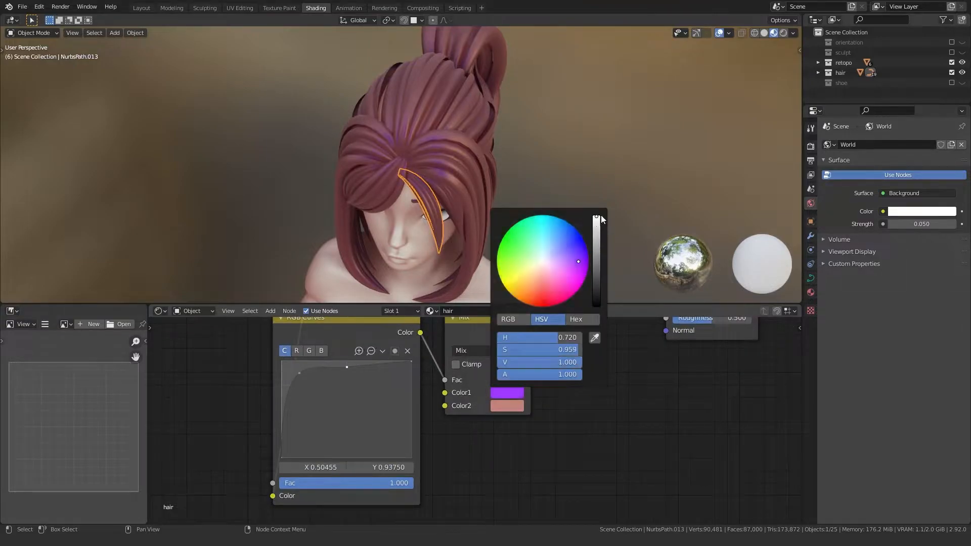
Paste the purple into Color2 of the lower Mix node and darken it to black.
key(ctrl+v)
click(502, 406)
drag(602, 254, 597, 320)
scroll(378, 139, down, 4)
middle_drag(366, 196, 430, 225)
scroll(384, 192, up, 5)
scroll(375, 181, up, 5)
scroll(375, 181, down, 5)
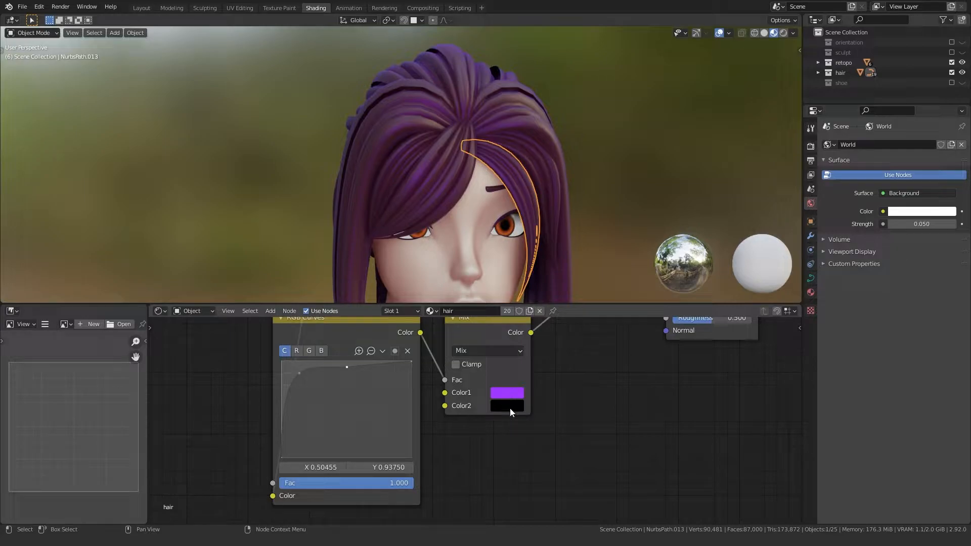
Try swapping the lower Mix node's colours to black Color1 and violet Color2, and undo the swap.
key(ctrl+v)
click(506, 394)
drag(597, 290, 597, 306)
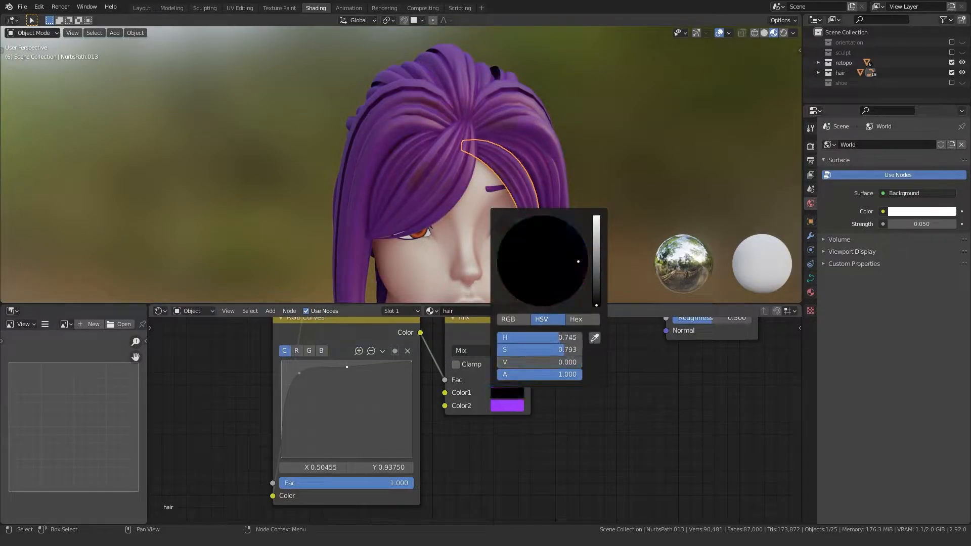
key(ctrl+z)
key(ctrl+z)
scroll(442, 186, down, 4)
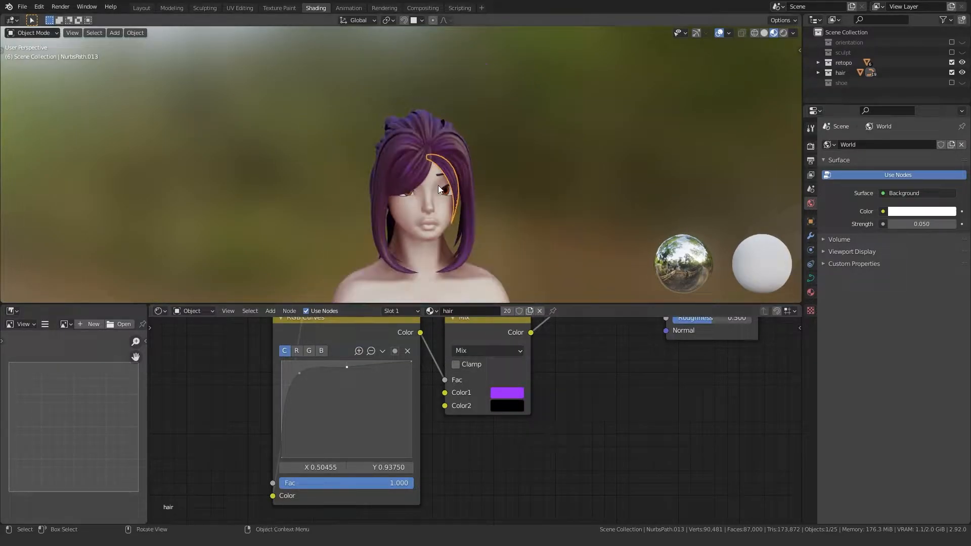
Lower the saturation of Color1 in the lower RGB Curves' Mix node of the hair material.
middle_drag(442, 187, 387, 214)
scroll(386, 214, up, 1)
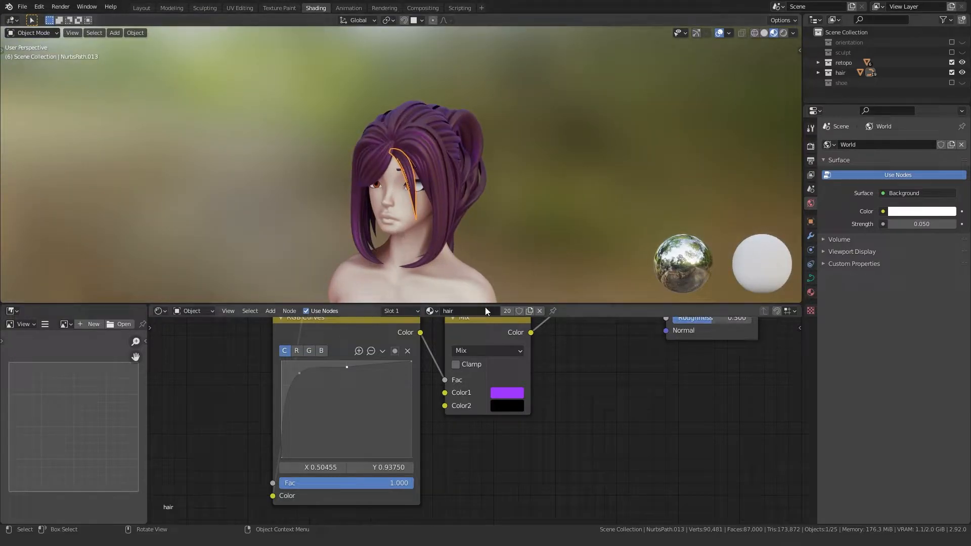
scroll(447, 235, up, 1)
middle_drag(455, 354, 430, 410)
click(482, 449)
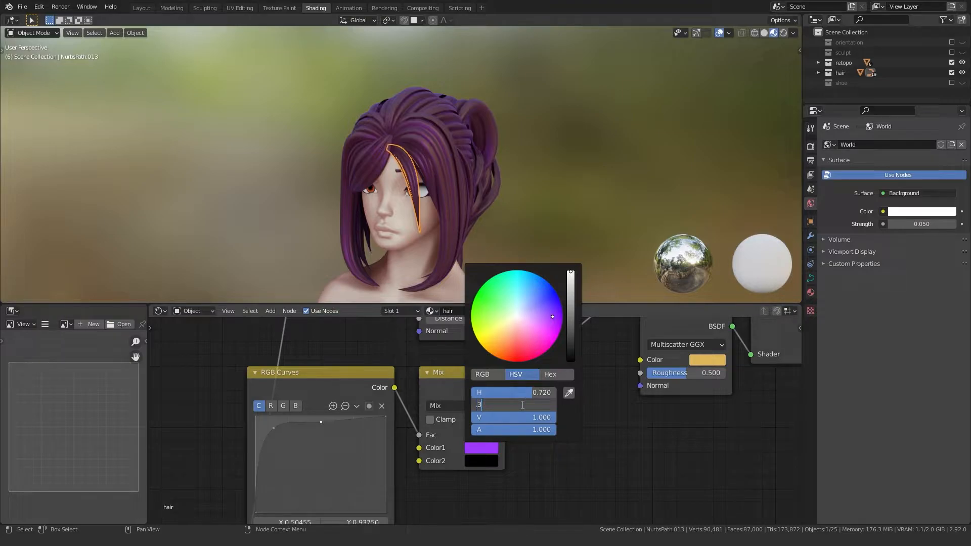
key(Return)
Set Fac to 0.450 on the hair's first Multiply node and to 0.400 on the Mix node that follows it.
scroll(528, 368, down, 2)
middle_drag(528, 369, 480, 460)
middle_drag(506, 407, 489, 470)
click(508, 451)
scroll(610, 338, down, 3)
middle_drag(610, 338, 499, 468)
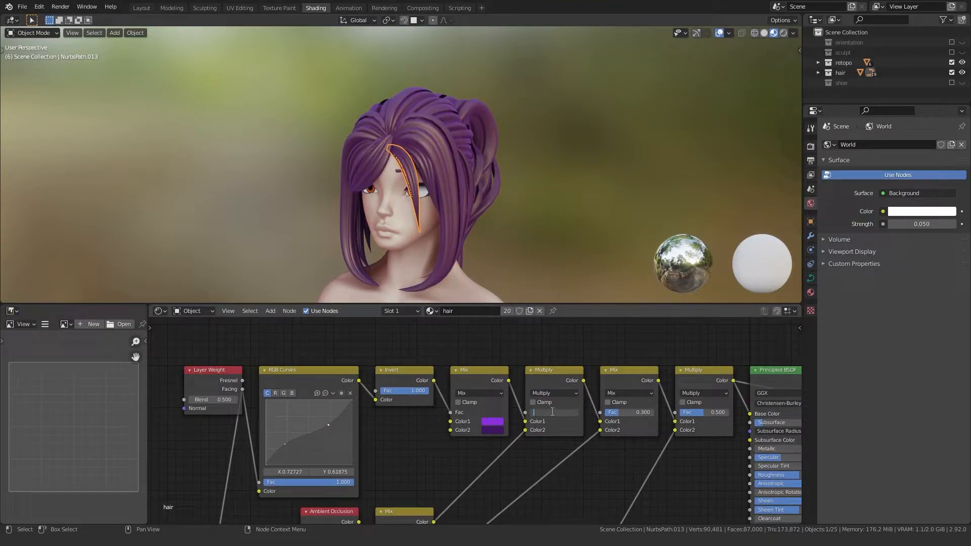
mouse_move(622, 412)
mouse_down()
mouse_move(645, 413)
mouse_move(636, 412)
mouse_up()
text(0.450)
key(Return)
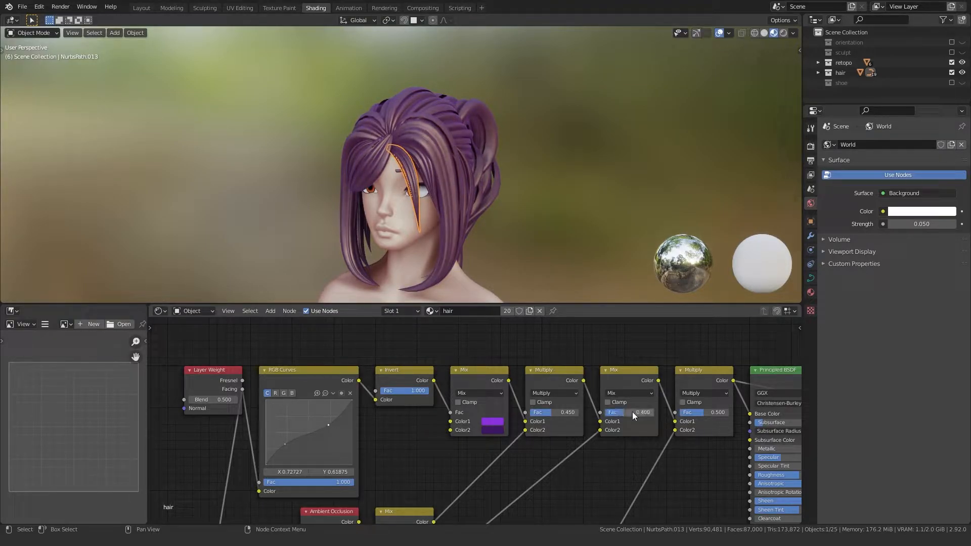
Select the eyes and recolour stop 3 of their ColorRamp to red, H 1.000, S 0.980, V 0.519.
middle_drag(506, 253, 386, 250)
middle_drag(386, 108, 442, 218)
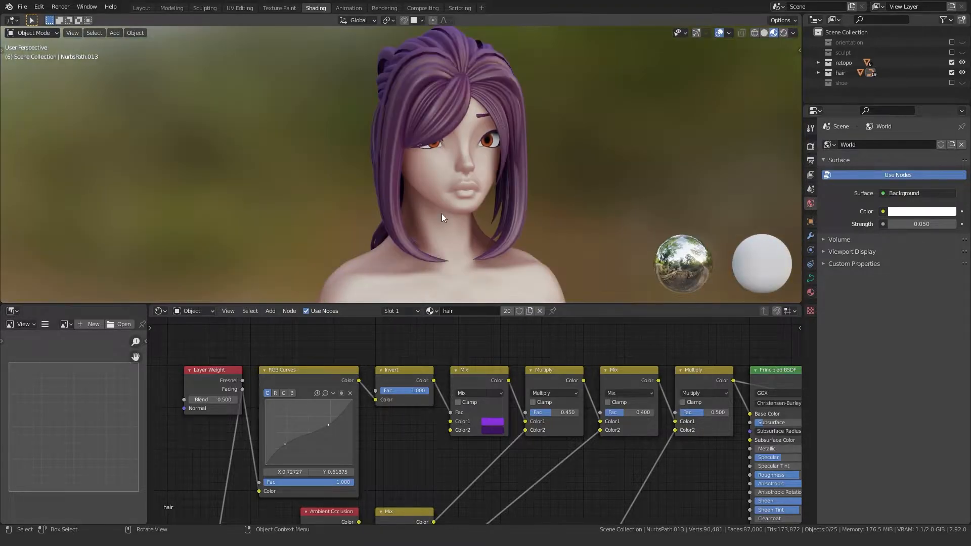
click(445, 180)
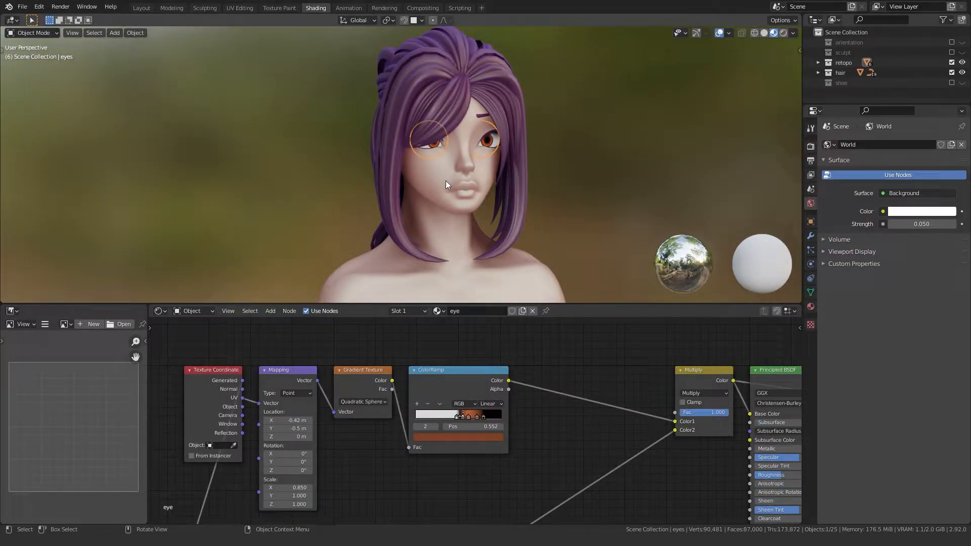
scroll(386, 467, down, 2)
middle_drag(387, 467, 459, 437)
scroll(507, 416, up, 6)
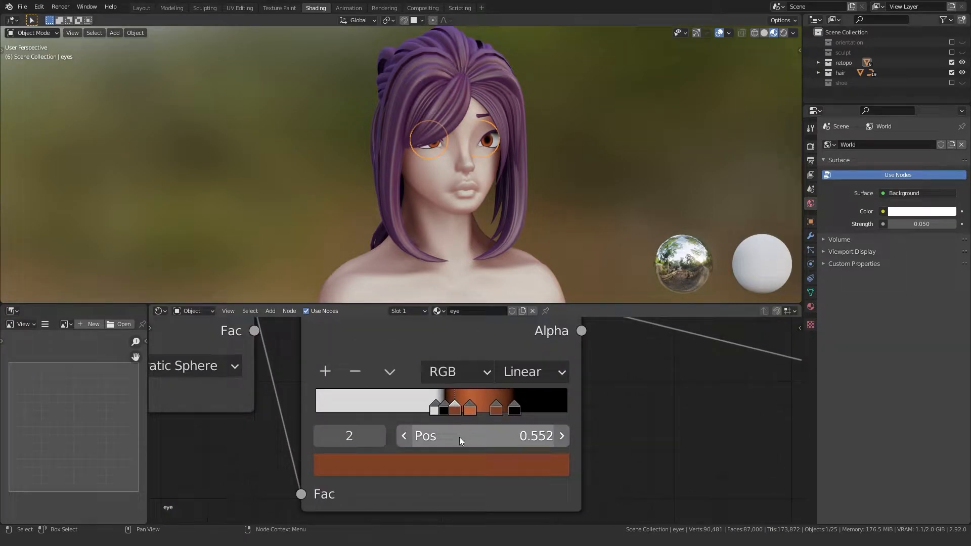
click(470, 411)
click(456, 466)
drag(396, 282, 411, 288)
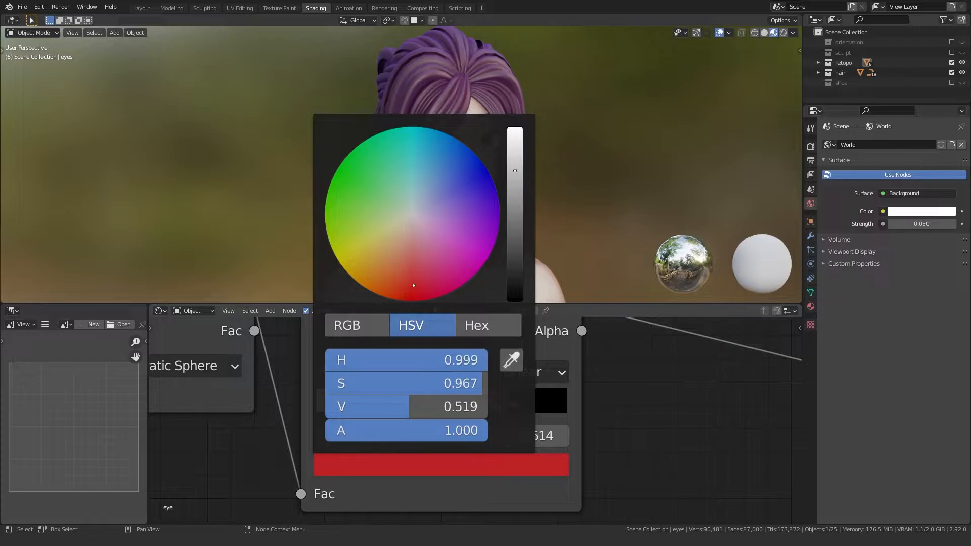
Copy the red to stop 2 of the eye's ColorRamp and darken it to about V 0.087.
scroll(474, 165, up, 5)
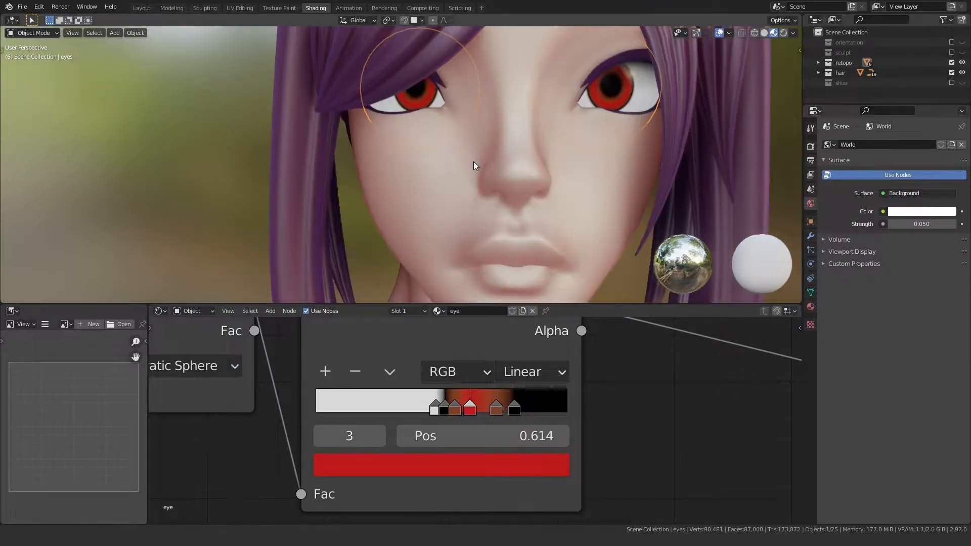
click(323, 436)
click(408, 463)
click(515, 244)
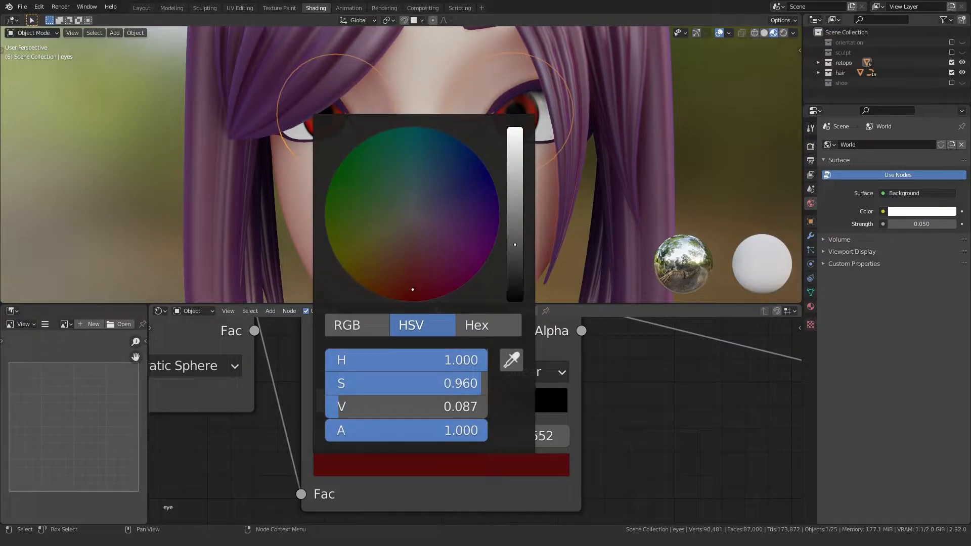
Copy the dark red from stop 2 of the eye's ColorRamp to stop 4.
click(379, 436)
click(379, 436)
key(ctrl+v)
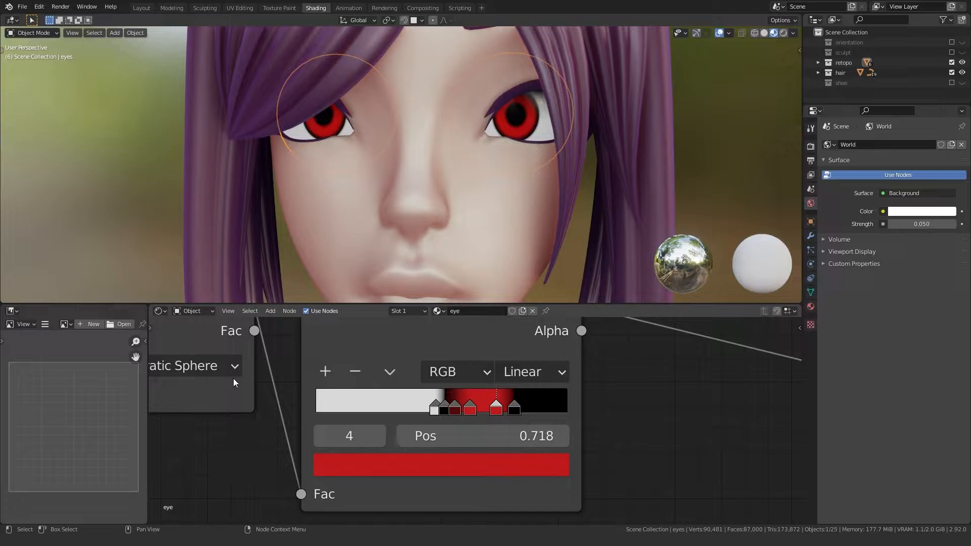
click(322, 436)
click(323, 436)
click(379, 436)
click(378, 436)
key(ctrl+v)
Shift stop 3 of the eye's ColorRamp from red to crimson, H 0.982, S 0.957.
scroll(394, 229, down, 6)
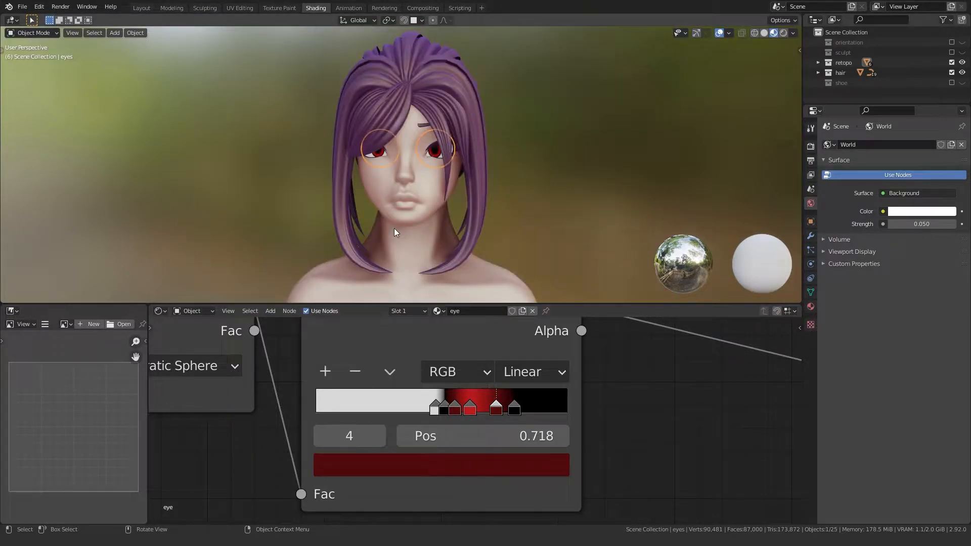
scroll(407, 236, up, 5)
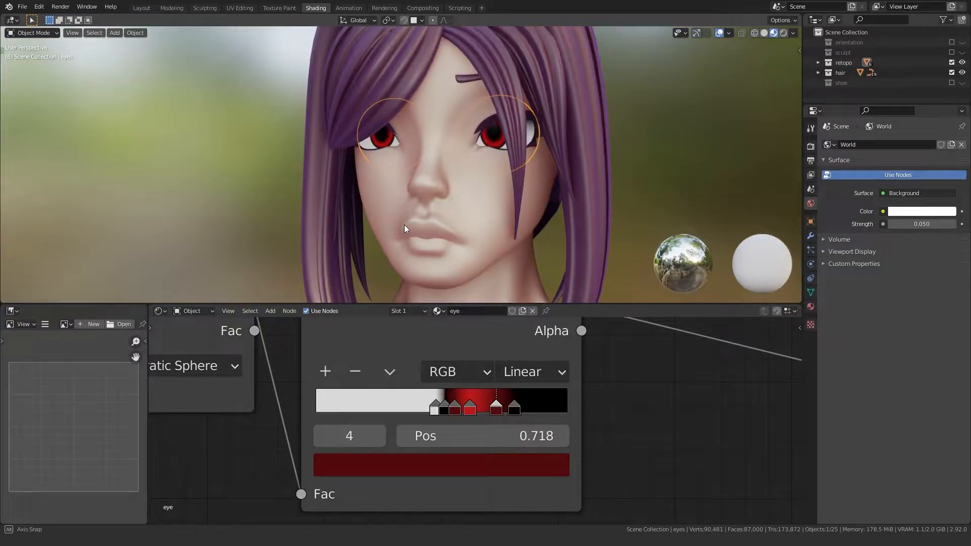
scroll(405, 228, up, 2)
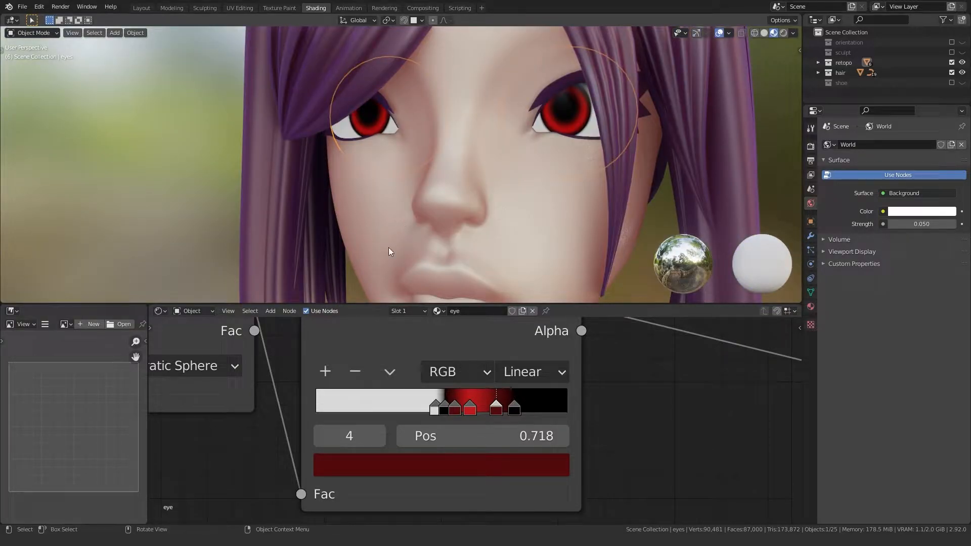
scroll(390, 254, down, 4)
mouse_move(390, 255)
middle_down()
mouse_move(436, 249)
mouse_move(407, 255)
middle_up()
click(448, 457)
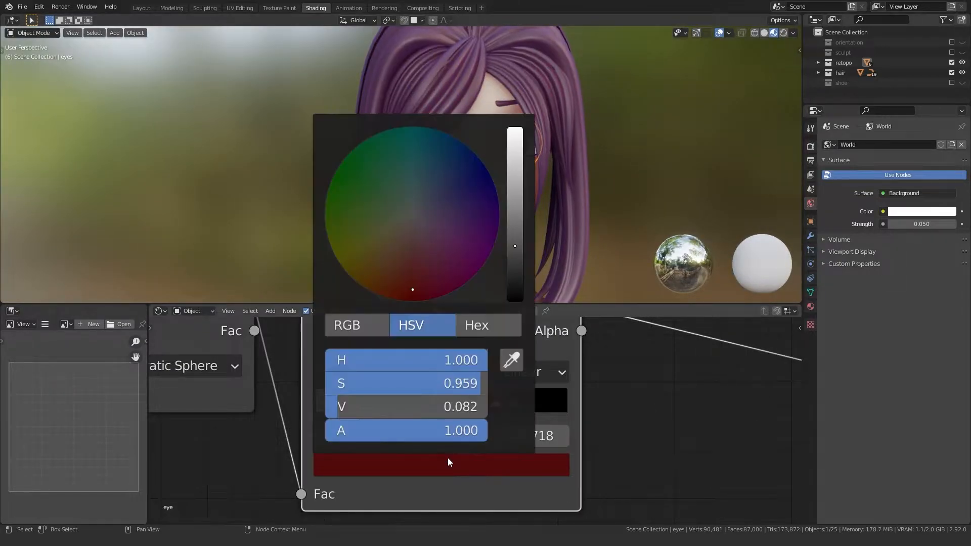
click(470, 409)
click(455, 460)
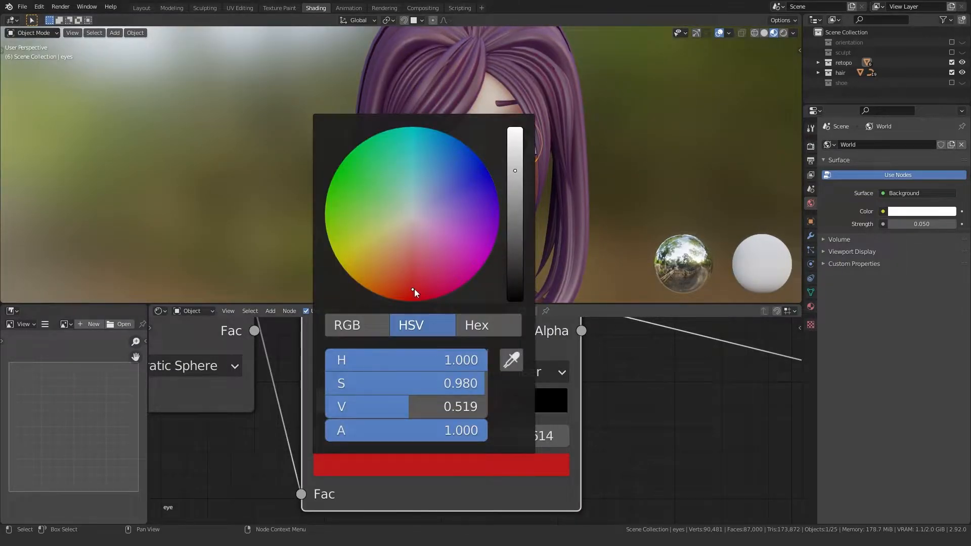
drag(414, 290, 430, 280)
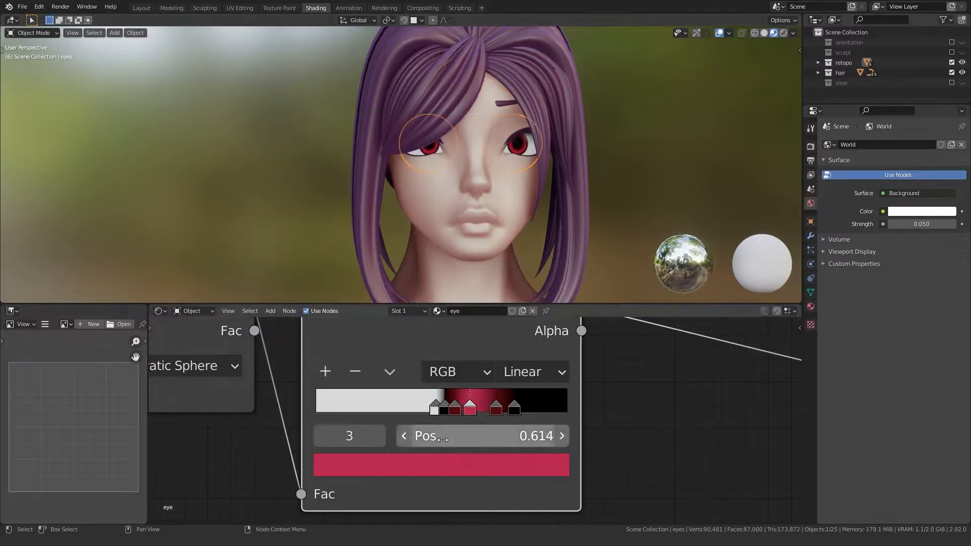
Copy the crimson to stop 2, darken it, and paste the darker shade into stop 4.
click(456, 411)
click(470, 410)
click(320, 436)
key(ctrl+v)
click(384, 458)
mouse_move(515, 215)
mouse_down()
mouse_move(515, 249)
mouse_move(515, 223)
mouse_up()
key(ctrl+c)
double_click(381, 437)
key(ctrl+v)
Move stop 3 of the eye's ColorRamp to position 0.632.
scroll(391, 226, up, 5)
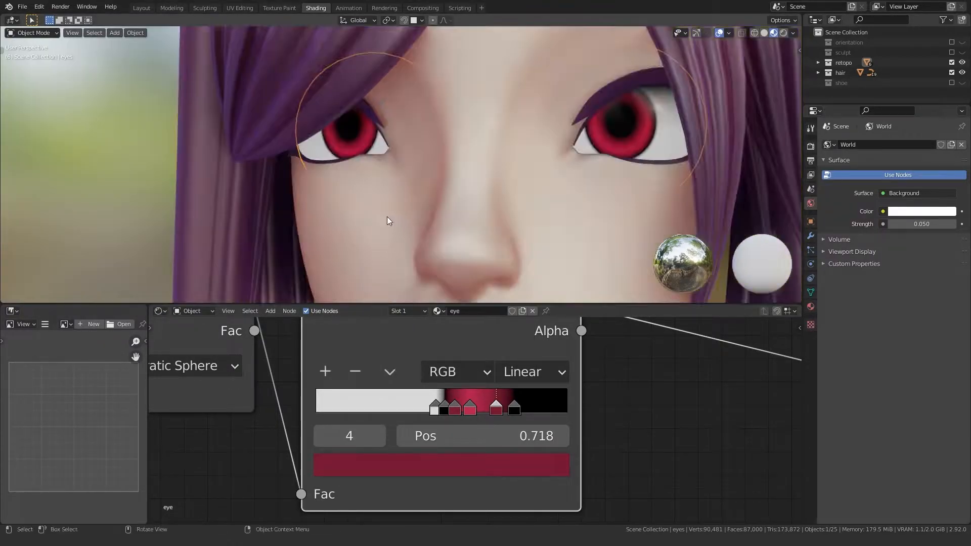
scroll(385, 215, down, 5)
middle_drag(389, 216, 332, 214)
scroll(352, 217, up, 5)
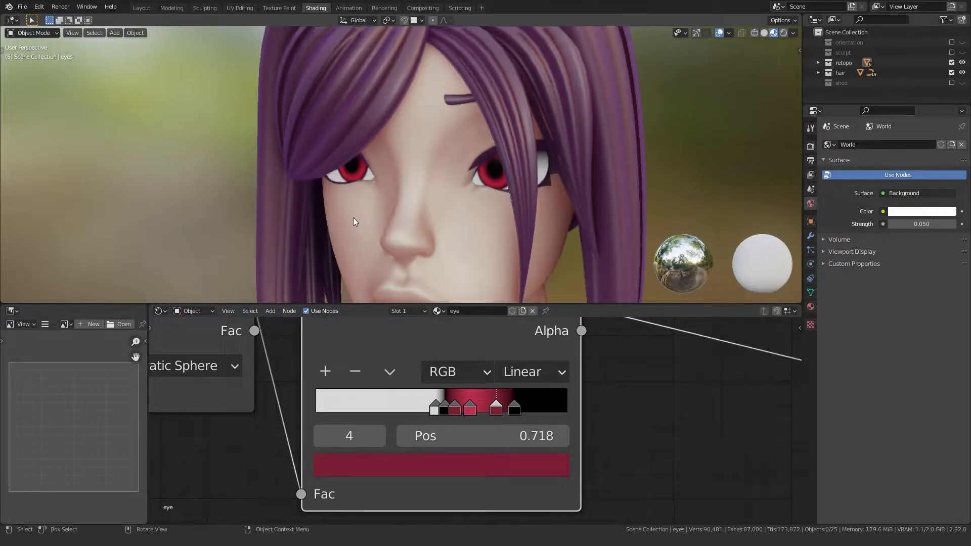
scroll(353, 217, up, 2)
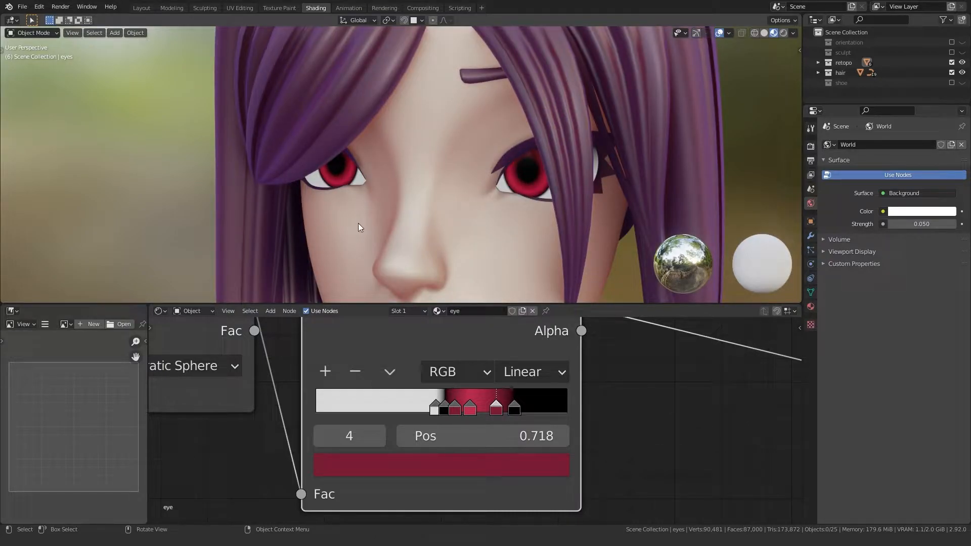
scroll(358, 223, down, 5)
mouse_move(335, 228)
middle_down()
mouse_move(374, 225)
mouse_move(330, 221)
mouse_move(351, 226)
middle_up()
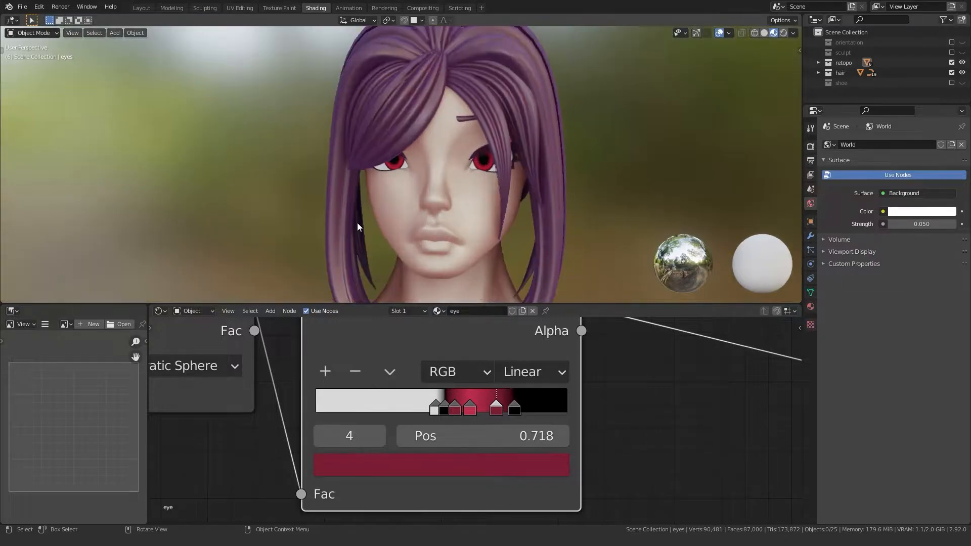
scroll(357, 223, up, 5)
mouse_move(472, 408)
mouse_down()
mouse_move(483, 408)
mouse_move(475, 409)
mouse_up()
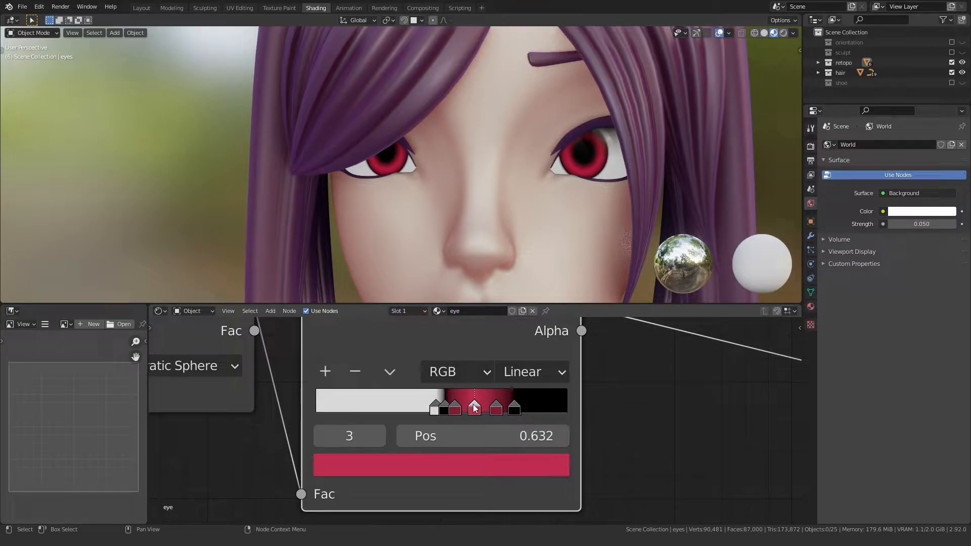
Brighten the crimson of stop 3 in the eye's ColorRamp to a vivid pinkish red.
click(442, 465)
drag(405, 406, 445, 407)
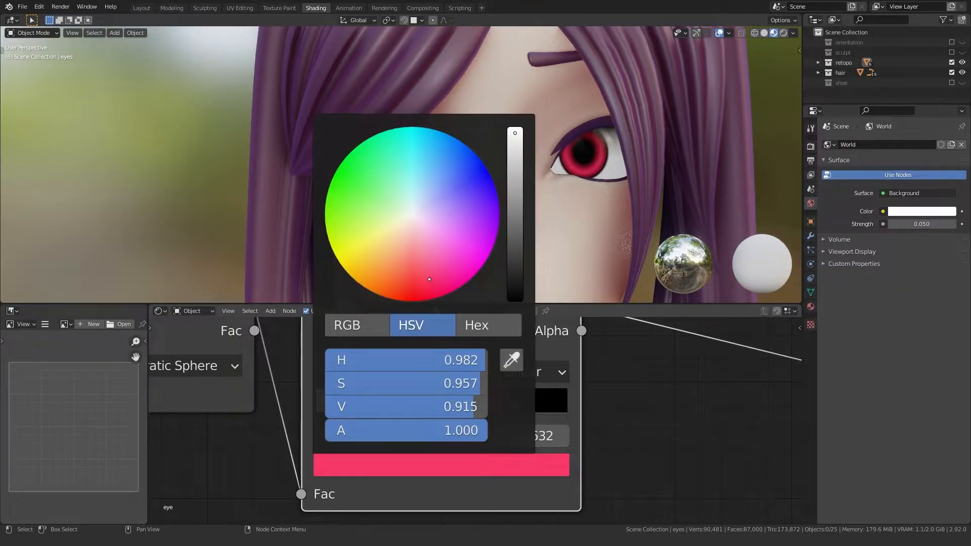
drag(514, 133, 515, 141)
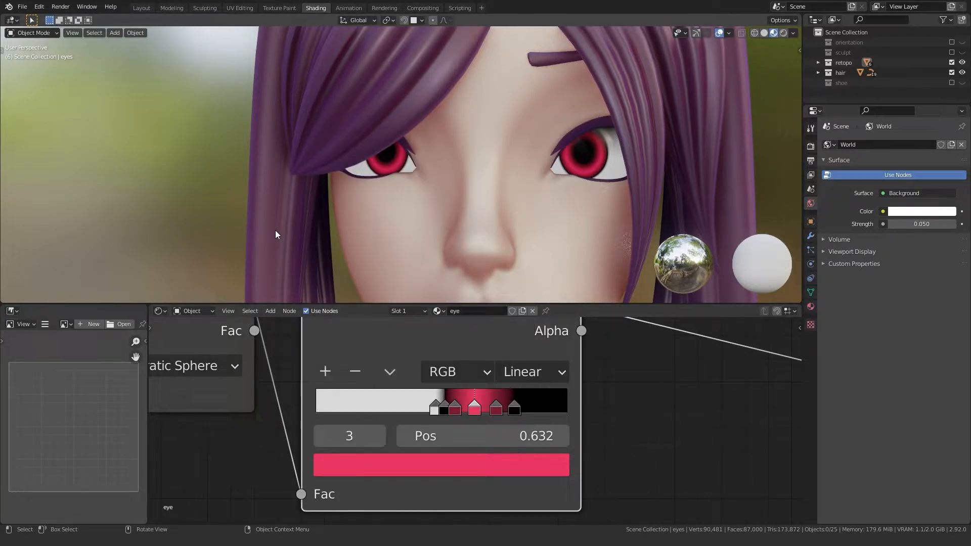
Recolour stop 3 light green, copy it to stop 2, and darken stop 2 to H 0.286, S 0.599, V 0.151.
click(435, 465)
mouse_move(433, 282)
mouse_down()
mouse_move(356, 215)
mouse_move(388, 216)
mouse_move(345, 212)
mouse_move(381, 209)
mouse_up()
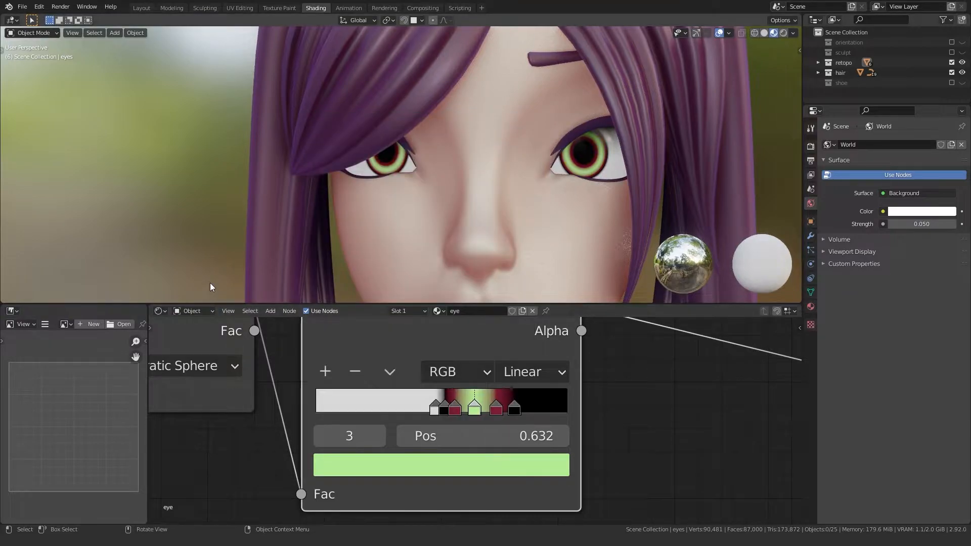
click(455, 408)
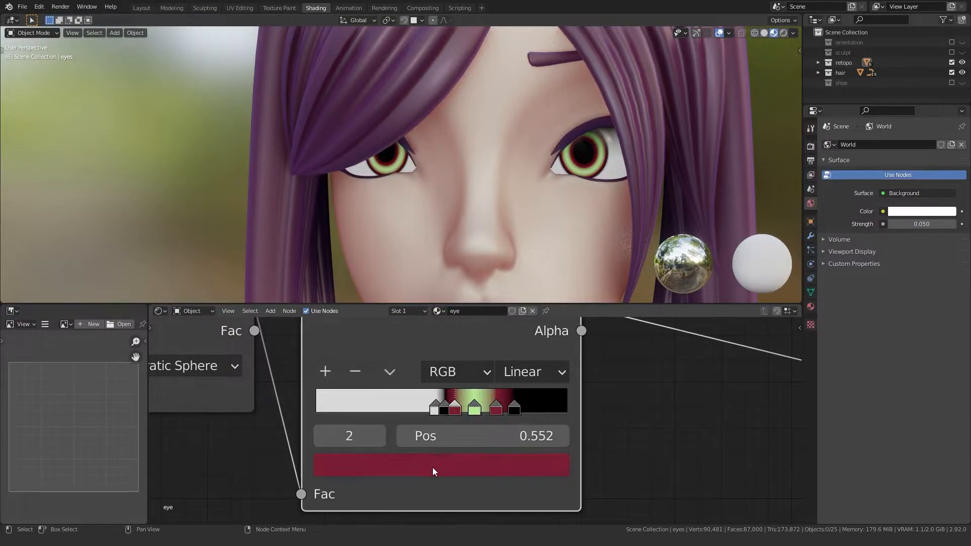
key(ctrl+v)
click(432, 467)
drag(515, 231, 515, 228)
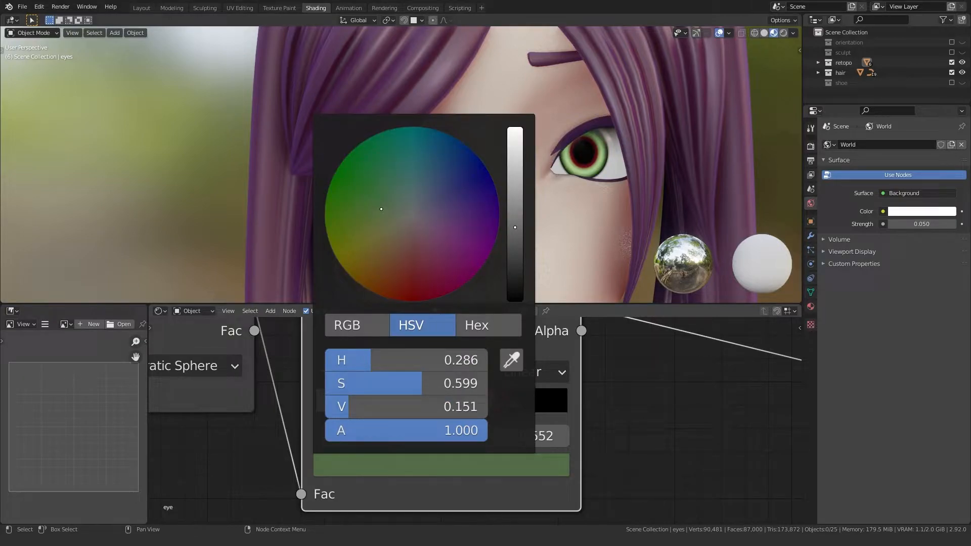
Paste the dark green of stop 2 into stop 4 of the eye's ColorRamp.
click(496, 408)
key(ctrl+v)
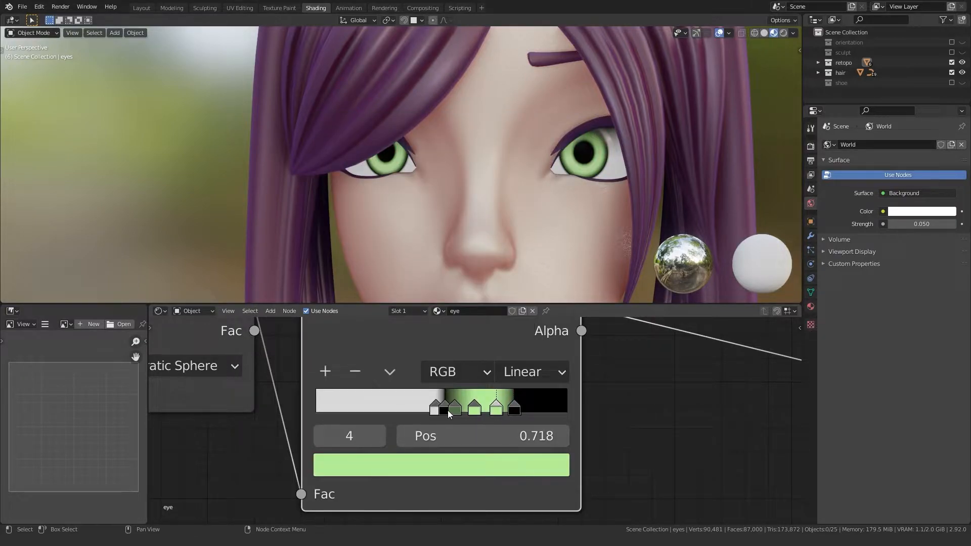
key(ctrl+v)
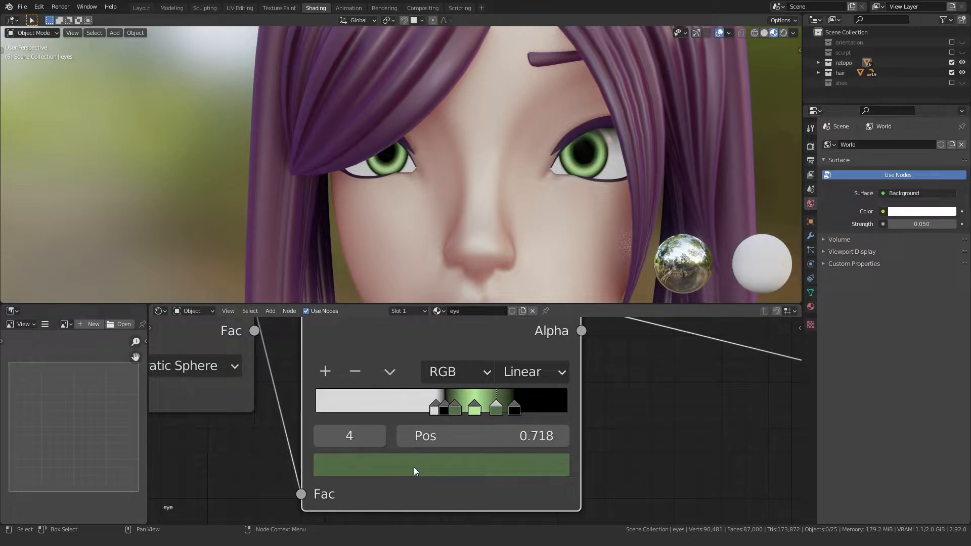
Select the face mesh to bring up its skin material's nodes.
middle_drag(394, 227, 352, 223)
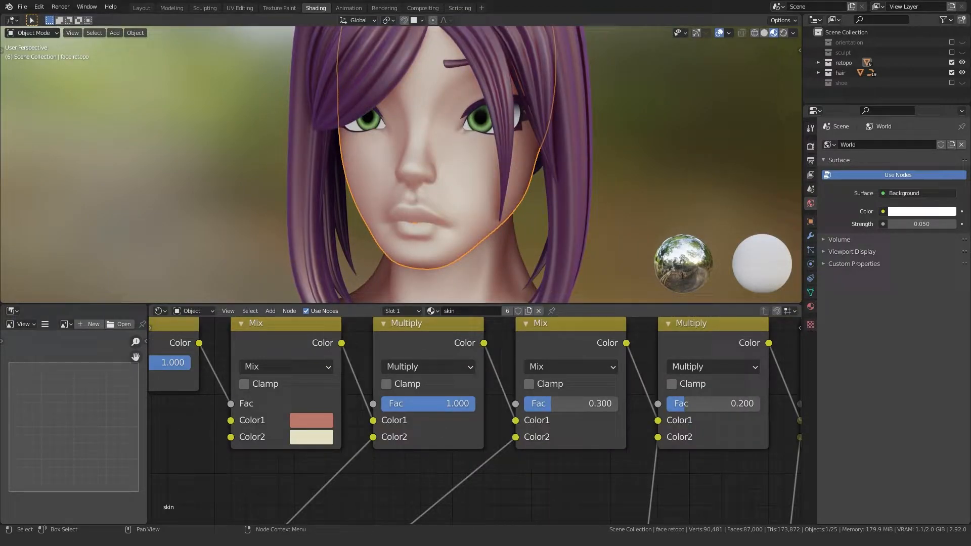
scroll(401, 164, down, 5)
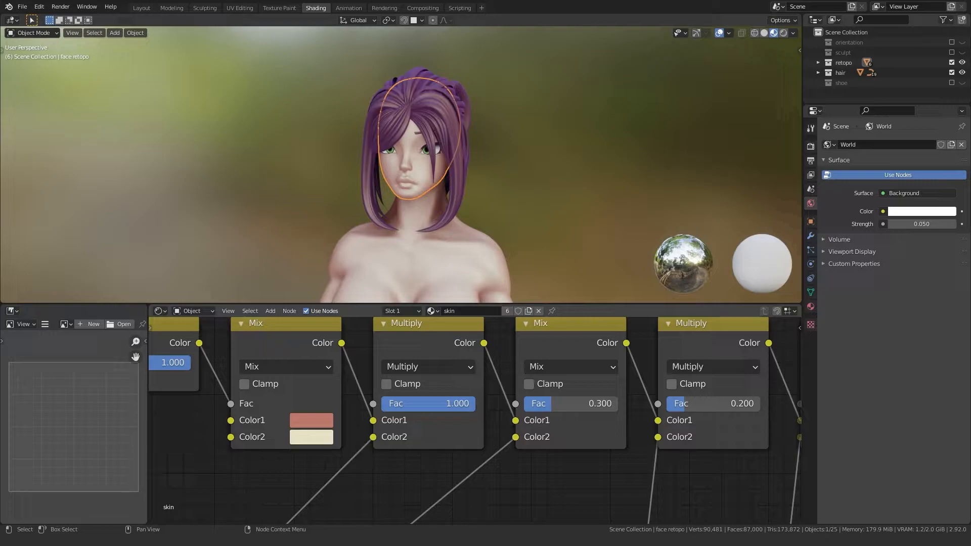
middle_drag(397, 167, 396, 202)
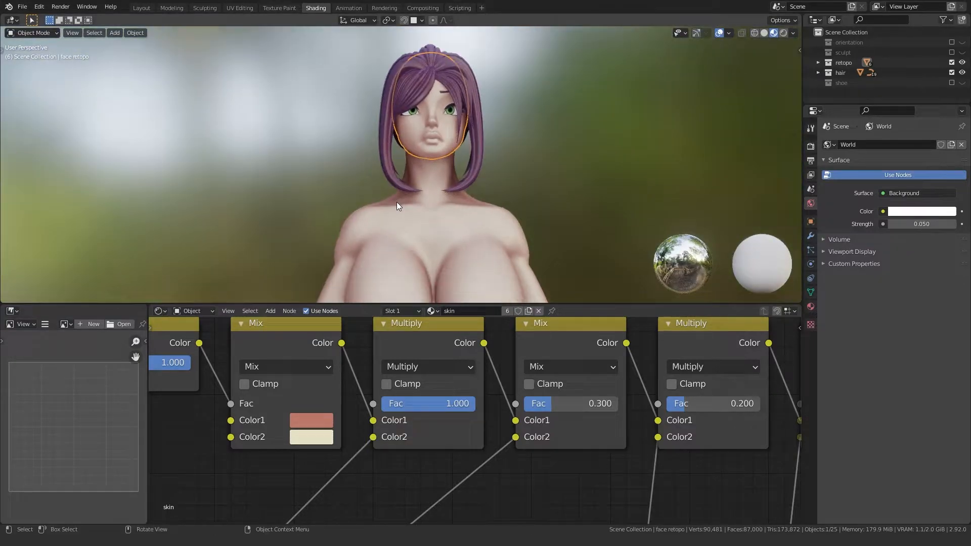
scroll(394, 200, up, 4)
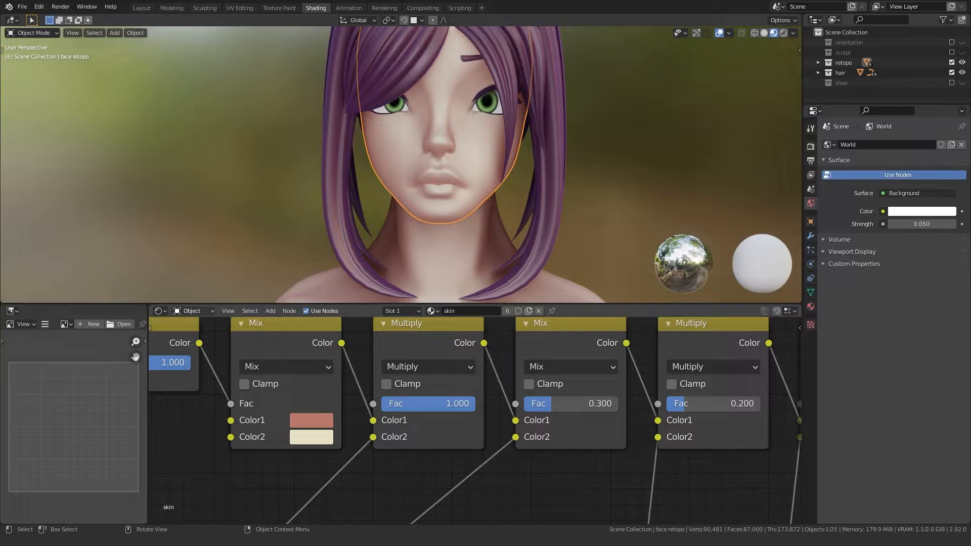
Examine the skin material's node network, including its Mix, Multiply and RGB Curves branches.
scroll(324, 470, down, 10)
middle_drag(323, 474, 335, 423)
drag(530, 371, 557, 368)
scroll(448, 453, down, 4)
middle_drag(447, 453, 551, 336)
mouse_move(397, 375)
middle_down()
mouse_move(425, 507)
mouse_move(414, 373)
middle_up()
scroll(382, 404, up, 6)
scroll(382, 404, down, 12)
middle_drag(452, 403, 385, 442)
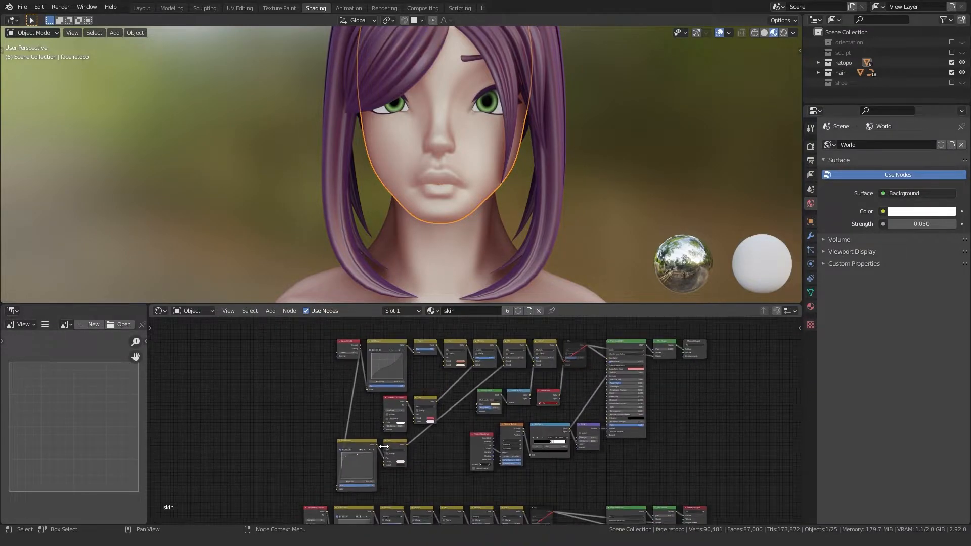
drag(405, 445, 428, 453)
scroll(477, 415, up, 5)
middle_drag(470, 360, 456, 396)
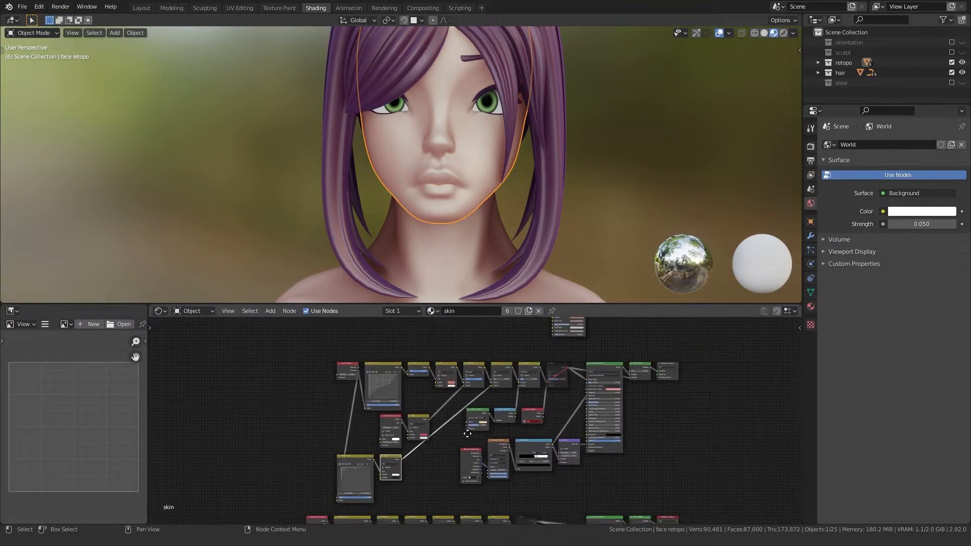
Try adjusting the factors of the two Multiply nodes that follow the RGB Curves in the lower skin node chain.
scroll(454, 385, up, 4)
middle_drag(454, 385, 526, 439)
scroll(501, 397, up, 3)
scroll(455, 408, up, 9)
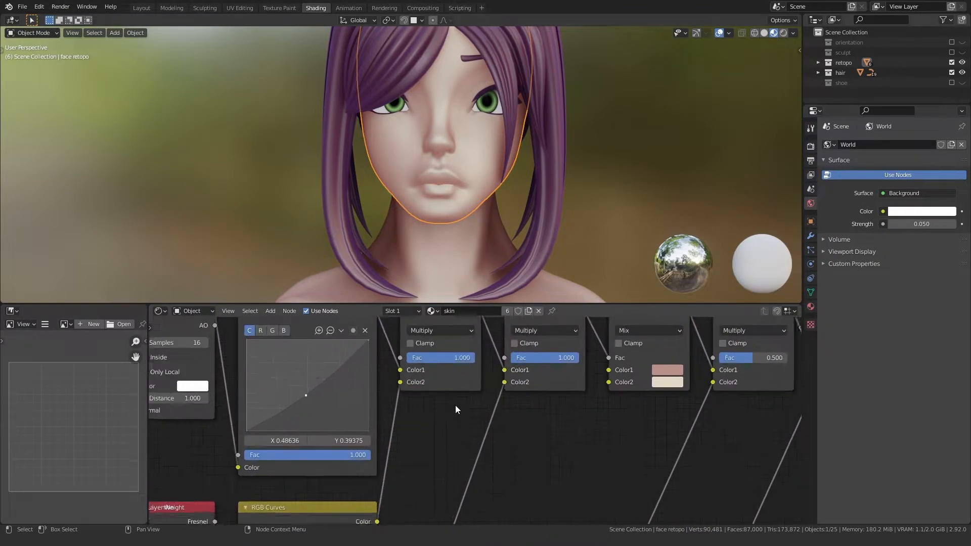
middle_drag(455, 406, 465, 436)
mouse_move(467, 388)
mouse_down()
mouse_move(399, 389)
mouse_move(480, 388)
mouse_up()
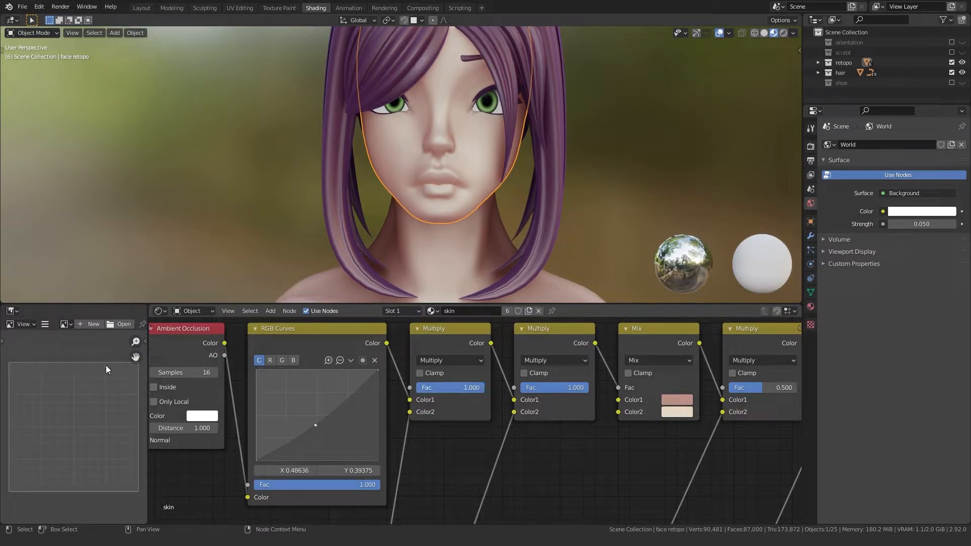
mouse_move(545, 388)
mouse_down()
mouse_move(486, 388)
mouse_move(566, 388)
mouse_up()
Set the factor of the Multiply node directly after the skin's two-colour Mix node to 0.3.
middle_drag(628, 449, 351, 458)
mouse_move(483, 396)
mouse_down()
mouse_move(520, 396)
mouse_move(456, 396)
mouse_move(484, 396)
mouse_up()
click(485, 397)
text(0.3)
key(Return)
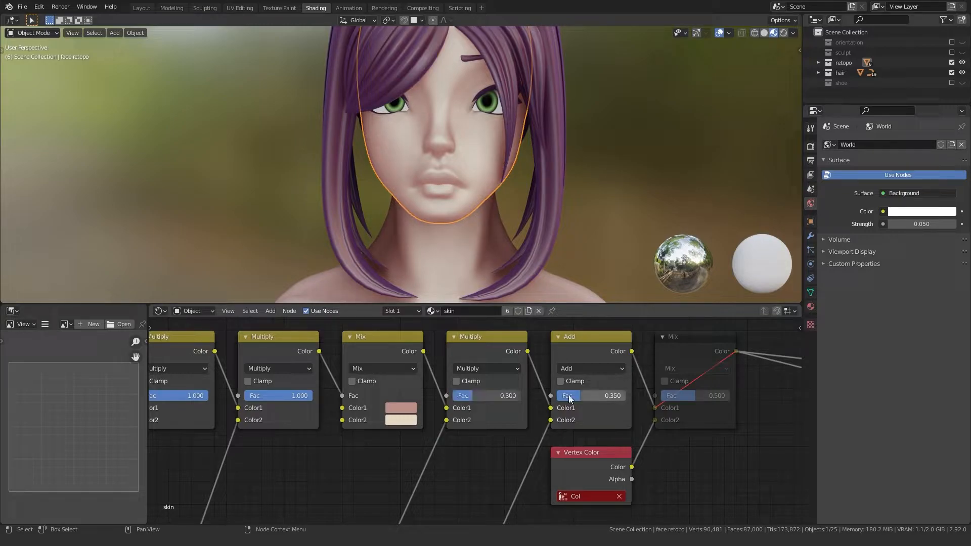
Set the Add node's factor to 0.45, judging the skin shading on the face and upper body.
drag(569, 399, 566, 400)
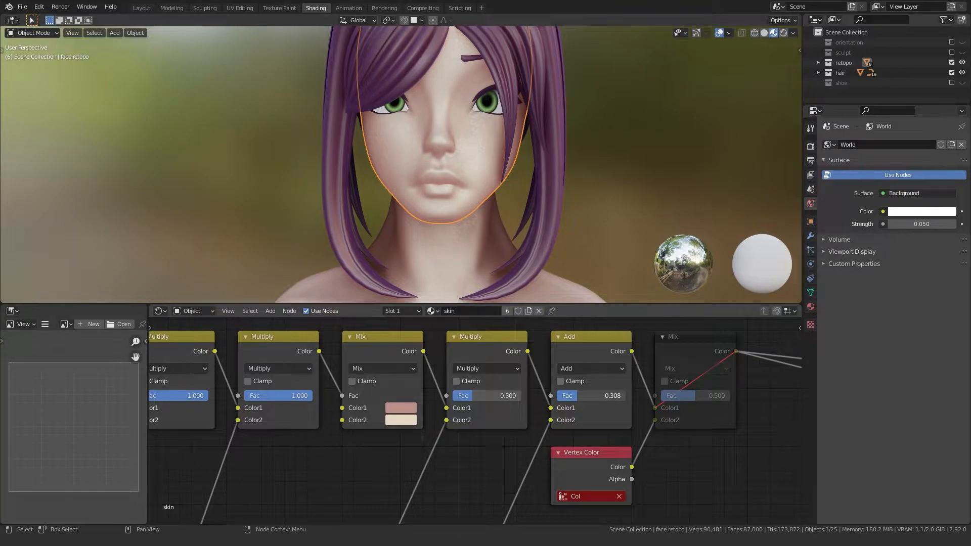
scroll(426, 469, down, 5)
scroll(411, 244, down, 5)
scroll(399, 228, down, 2)
scroll(373, 217, up, 6)
middle_drag(438, 403, 401, 451)
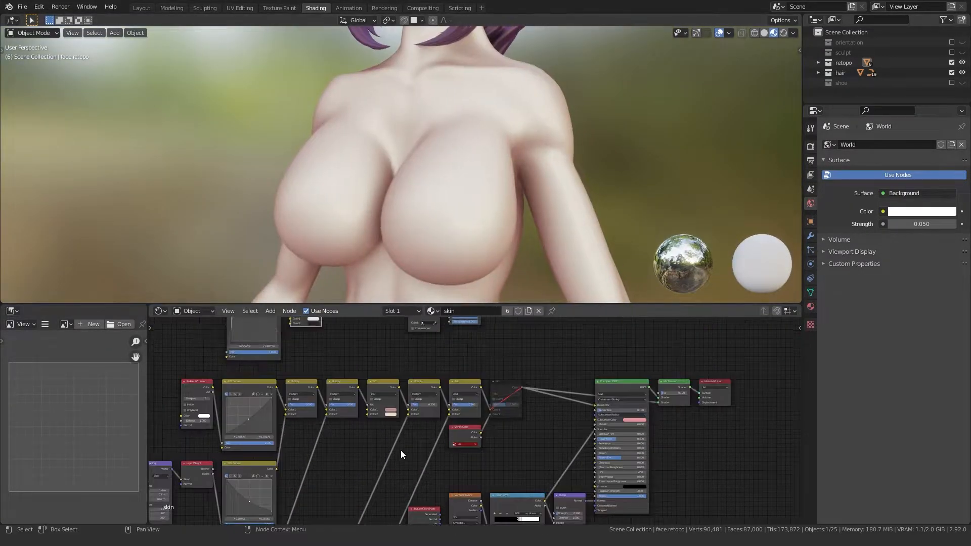
scroll(441, 423, up, 3)
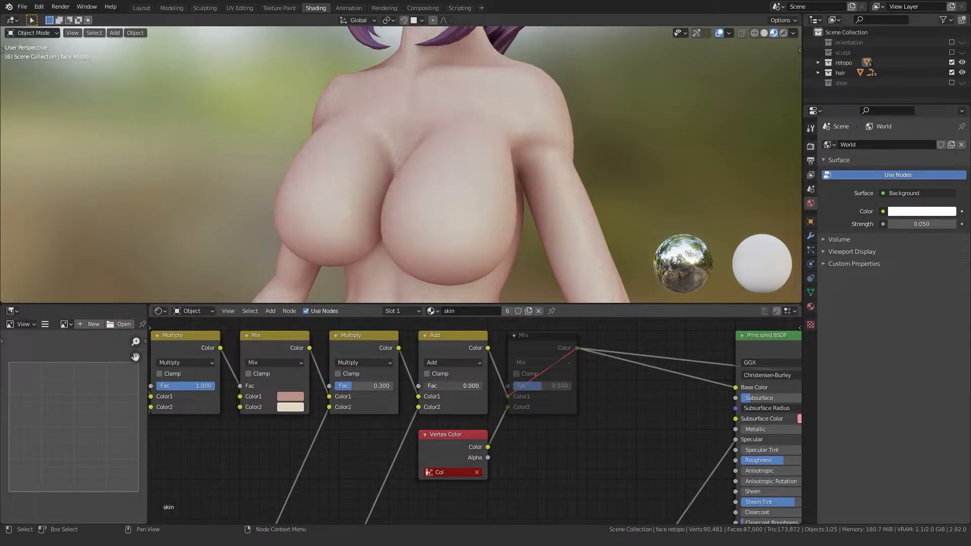
drag(425, 386, 449, 386)
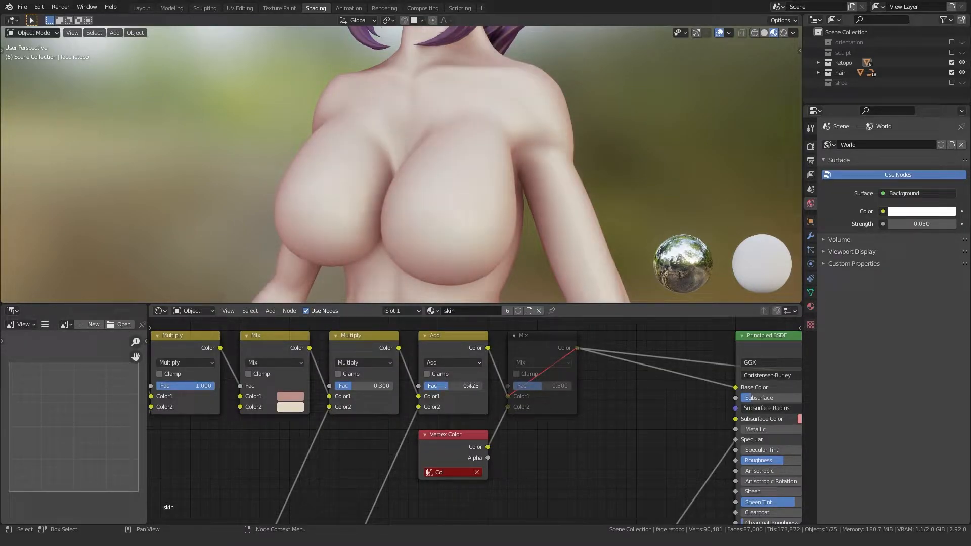
click(455, 386)
text(.45)
key(Return)
Recolour Color1 of the skin's Mix node to a pink of H 0.022, S about 0.6, V 0.5.
scroll(411, 284, down, 2)
scroll(404, 440, up, 3)
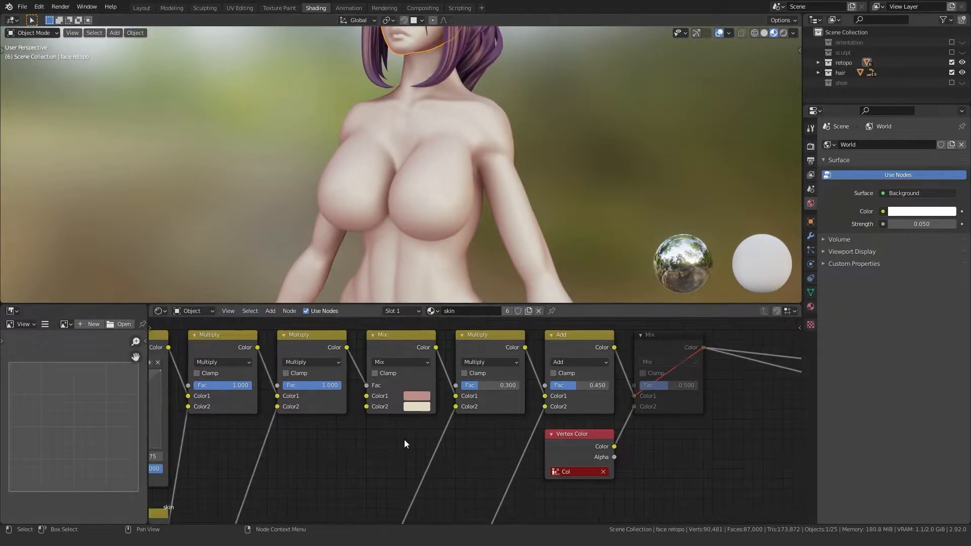
click(404, 385)
drag(432, 262, 432, 259)
drag(441, 340, 439, 340)
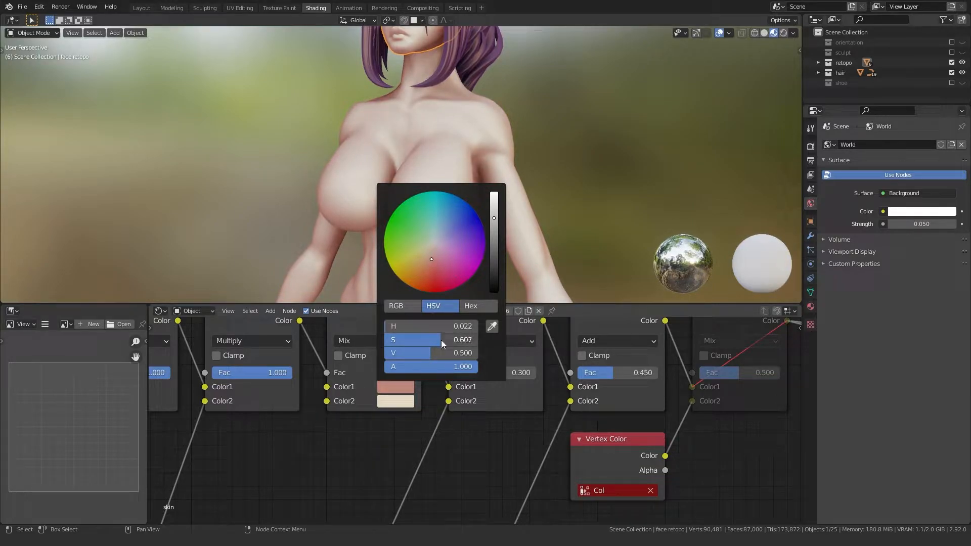
Shift Color2 of the skin's Mix node to a warmer, more saturated light orange, checking the tone on the face.
middle_drag(344, 431, 372, 435)
click(424, 404)
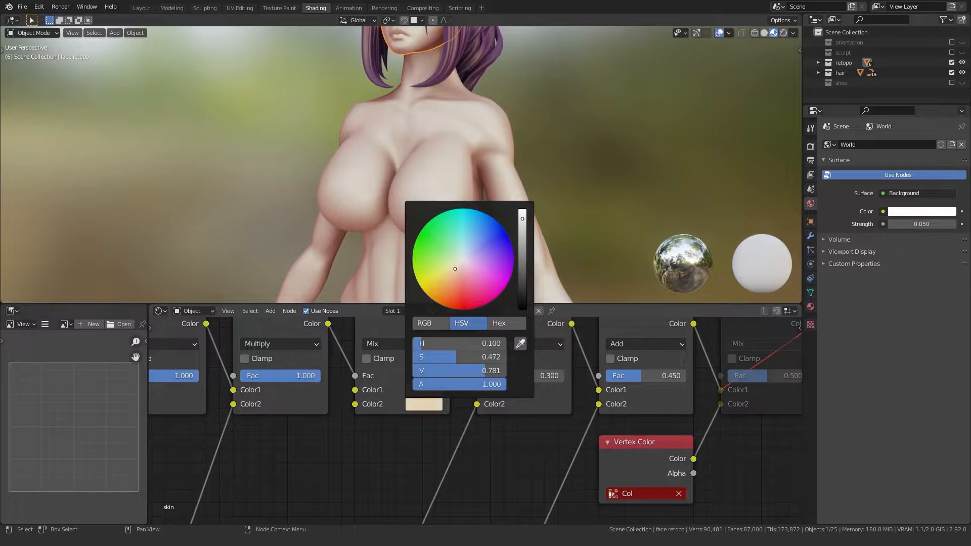
middle_drag(326, 108, 393, 199)
scroll(393, 198, up, 4)
scroll(393, 199, down, 4)
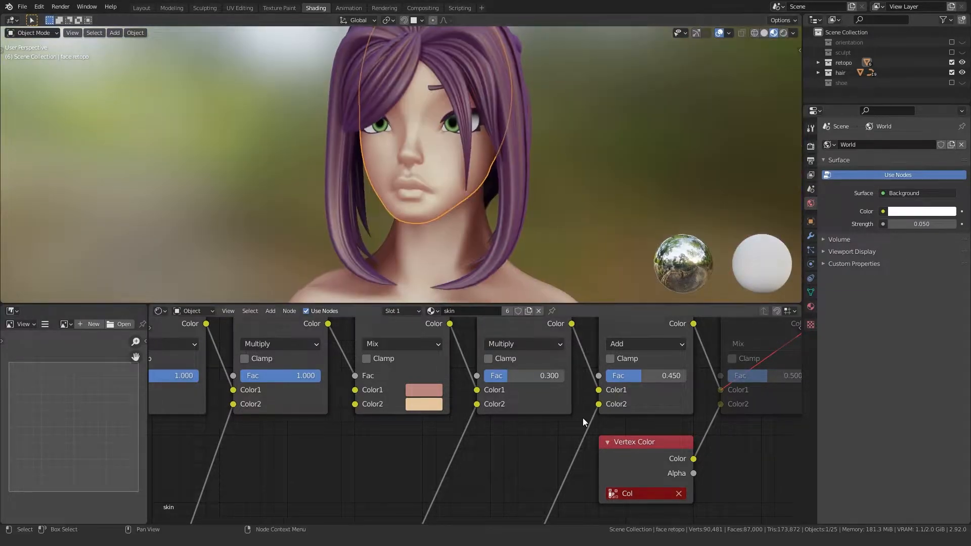
Examine the skin shading around the character and the branches feeding the Multiply and Add nodes.
scroll(583, 418, down, 5)
middle_drag(520, 425, 493, 405)
middle_drag(435, 283, 370, 156)
scroll(344, 218, down, 7)
middle_drag(370, 213, 422, 223)
scroll(375, 219, up, 7)
scroll(387, 224, down, 4)
shift+middle_drag(434, 162, 432, 215)
scroll(214, 417, down, 6)
middle_drag(214, 417, 525, 304)
scroll(444, 435, up, 5)
scroll(441, 437, down, 3)
middle_drag(394, 445, 420, 479)
middle_drag(525, 371, 483, 465)
middle_drag(499, 378, 462, 445)
Slide stop 3 of the ColorRamp fed by the Shader to RGB node to 0.827 and delete it.
scroll(491, 398, up, 6)
middle_drag(508, 398, 480, 429)
scroll(481, 427, up, 5)
mouse_move(496, 405)
mouse_down()
mouse_move(457, 406)
mouse_move(498, 405)
mouse_up()
scroll(447, 445, down, 5)
middle_drag(444, 448, 482, 426)
scroll(455, 430, down, 3)
scroll(482, 430, up, 6)
scroll(485, 447, up, 3)
mouse_move(468, 393)
mouse_down()
mouse_move(512, 394)
mouse_move(432, 390)
mouse_move(551, 395)
mouse_move(531, 394)
mouse_up()
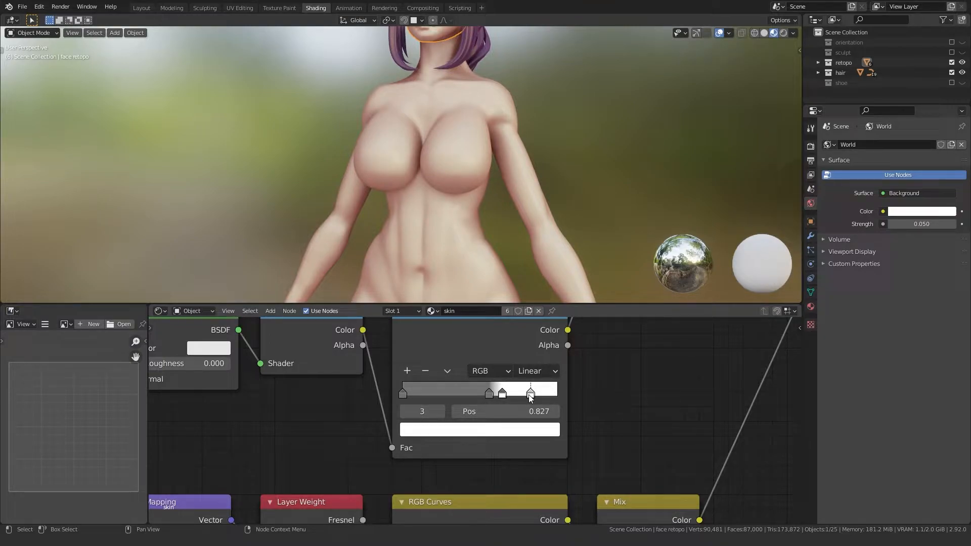
click(426, 371)
Try grey values of V 0.664 and about 0.352 in the ColorRamp, moving the middle stop towards the dark one.
drag(403, 394, 424, 393)
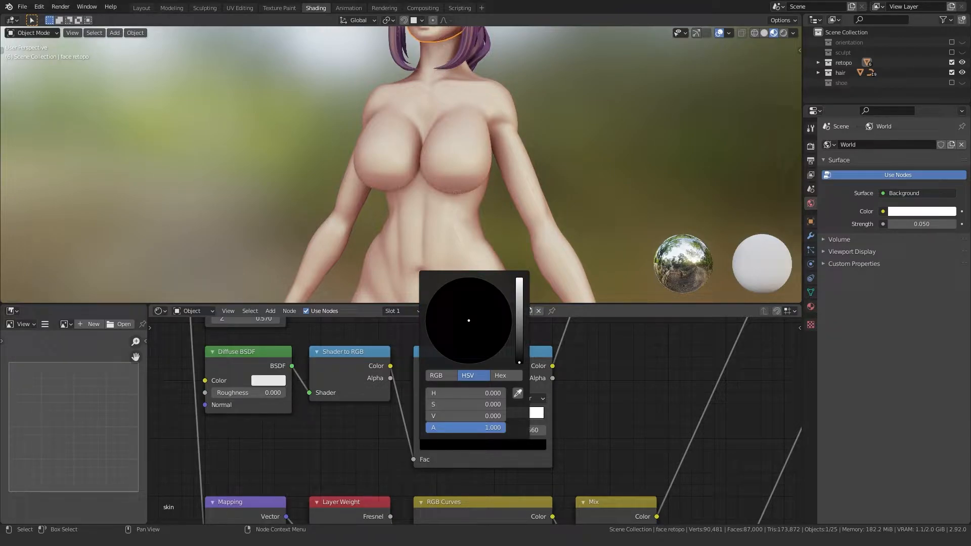
drag(520, 362, 519, 292)
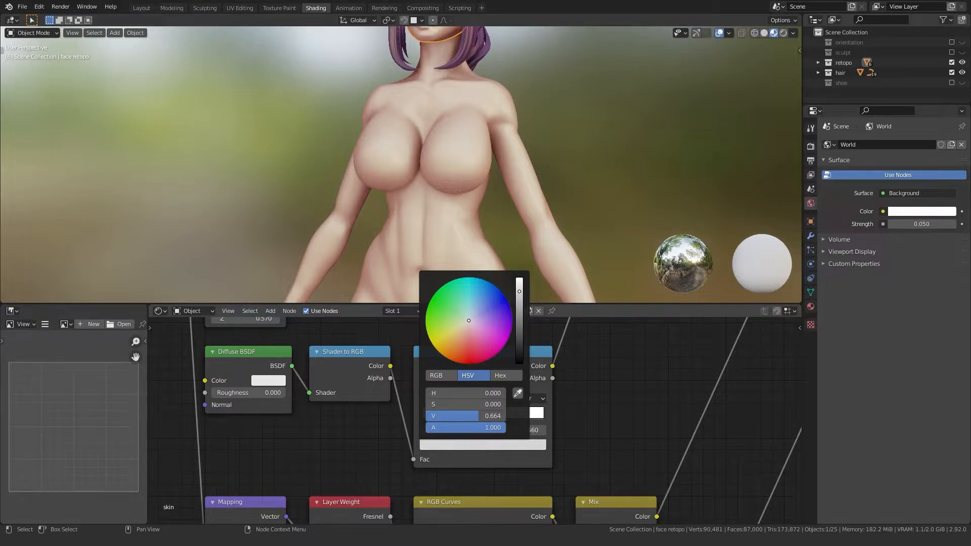
scroll(490, 418, up, 3)
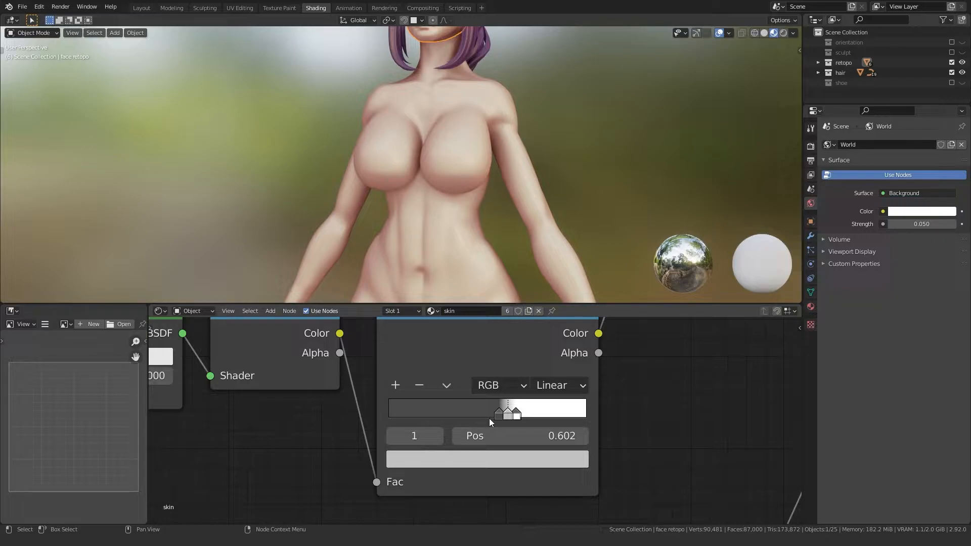
drag(508, 414, 497, 412)
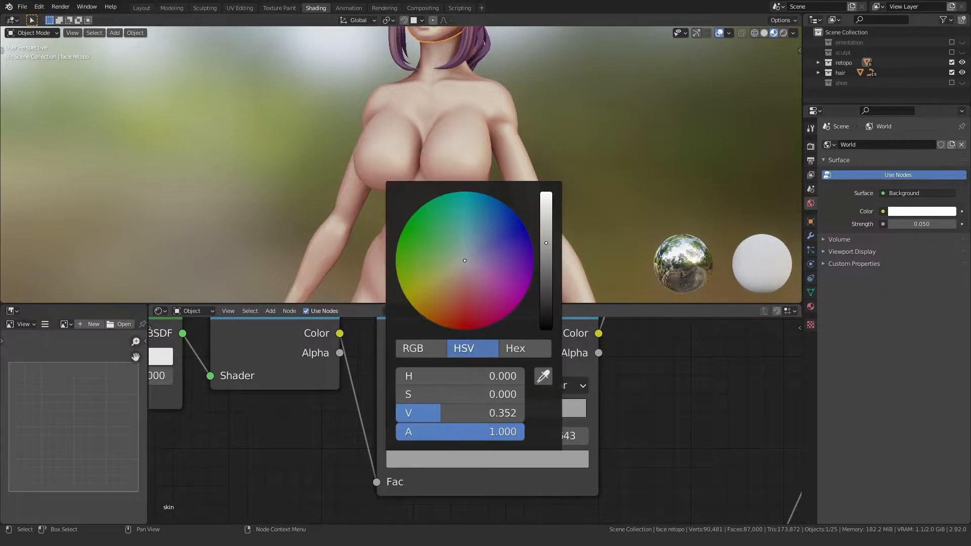
drag(547, 243, 546, 242)
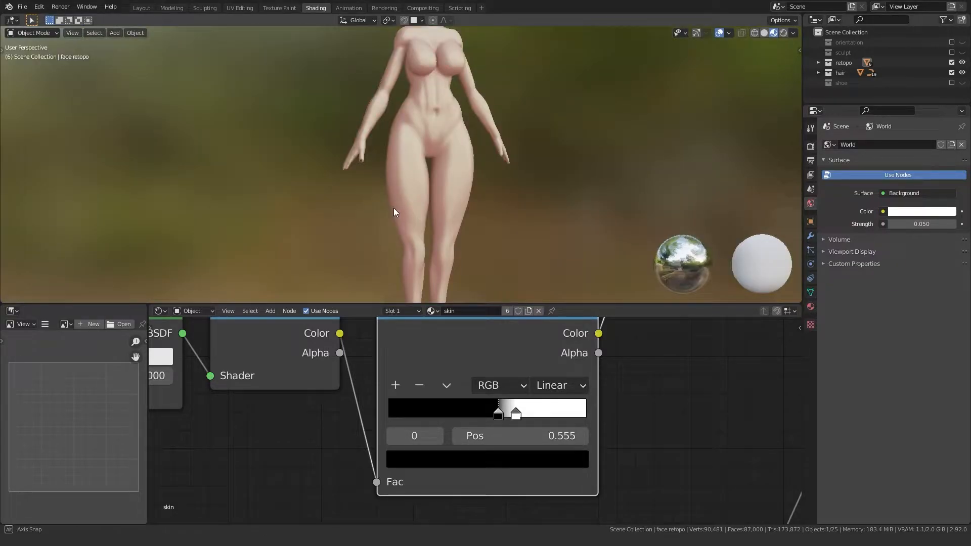
Examine the full body shading and follow the skin node chain through to the Principled BSDF and Mix Shader.
middle_drag(393, 208, 245, 209)
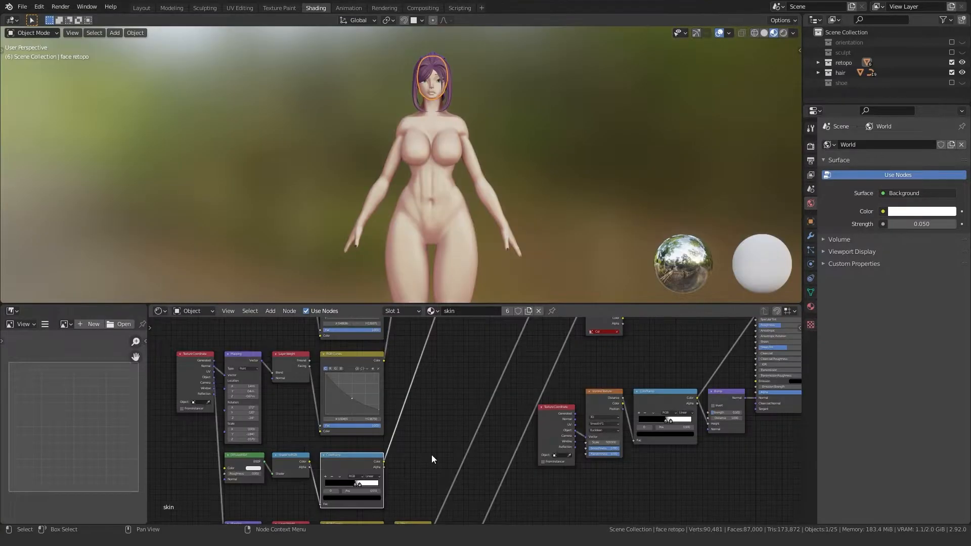
scroll(594, 454, down, 4)
middle_drag(499, 415, 451, 480)
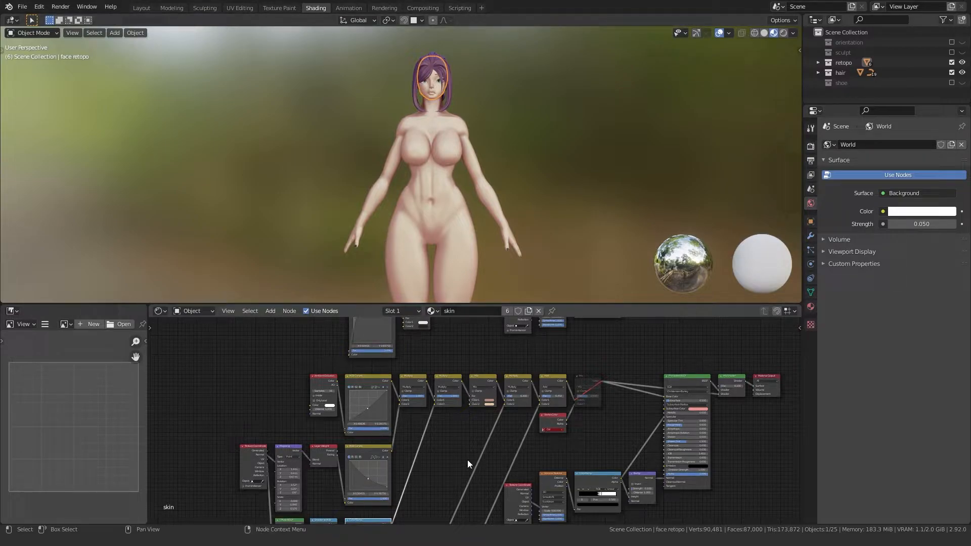
scroll(471, 457, up, 4)
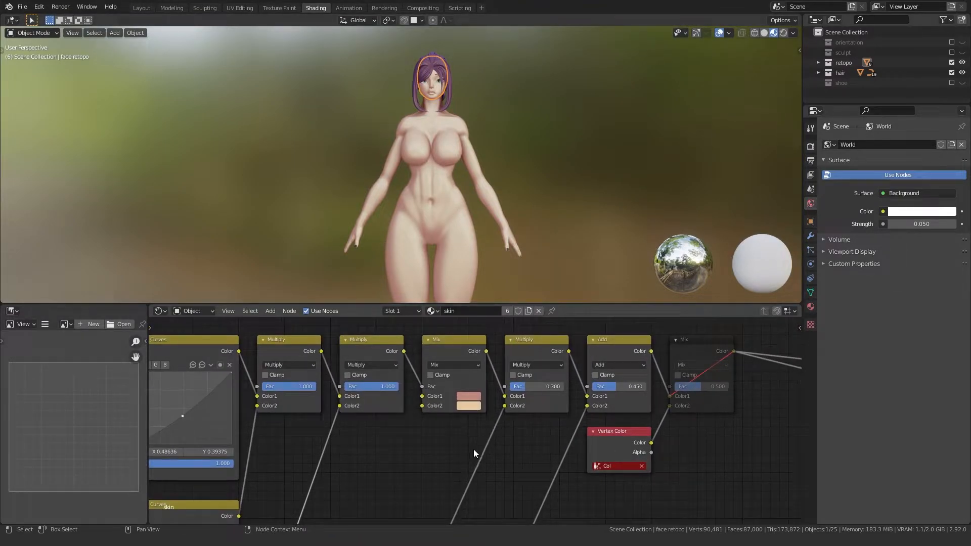
scroll(363, 461, down, 2)
middle_drag(363, 460, 592, 438)
scroll(501, 466, down, 2)
middle_drag(500, 466, 466, 451)
click(320, 242)
middle_drag(548, 472, 395, 485)
middle_drag(501, 450, 322, 455)
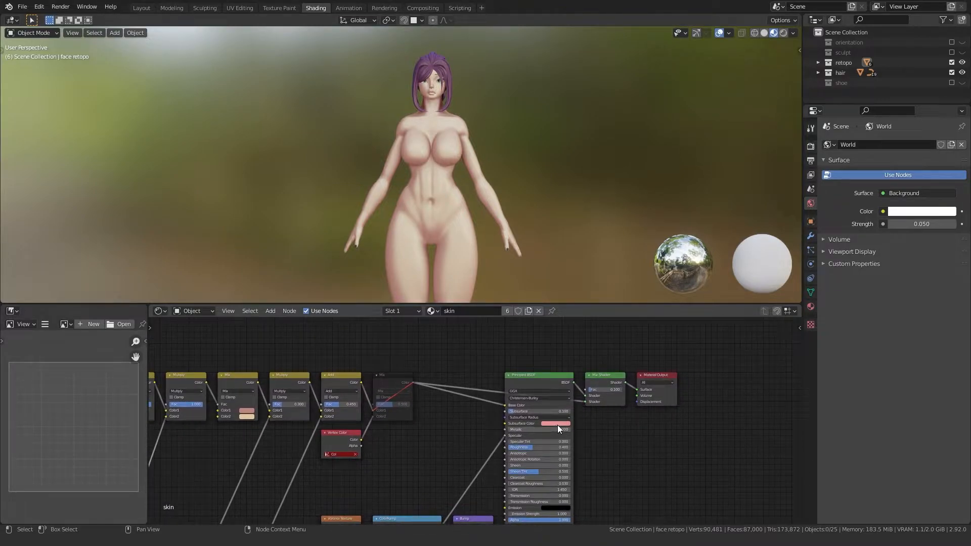
Try a factor of 0.3 on the skin's final Mix Shader, with the upper body in close view.
scroll(566, 430, up, 5)
middle_drag(624, 410, 483, 432)
scroll(453, 199, up, 5)
shift+middle_drag(453, 199, 401, 275)
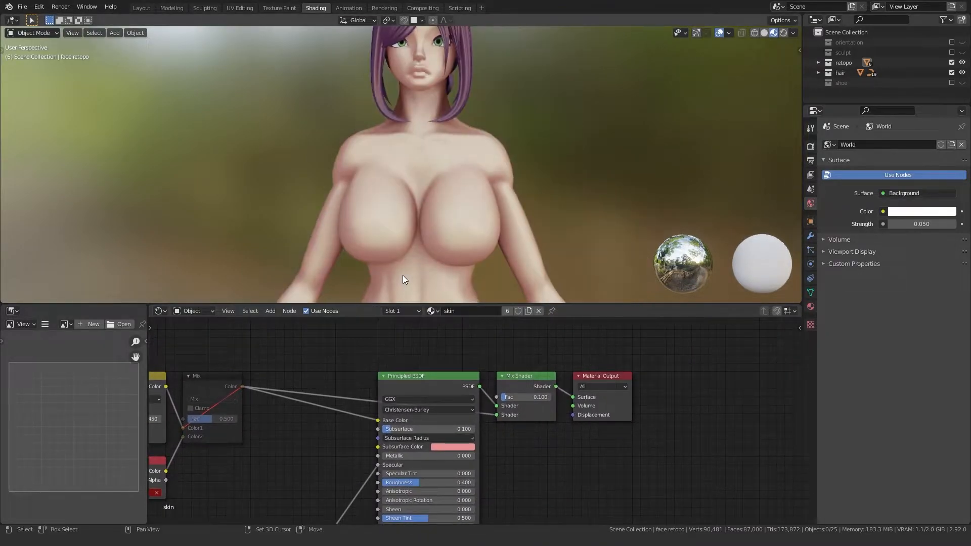
click(507, 398)
text(.3)
key(Return)
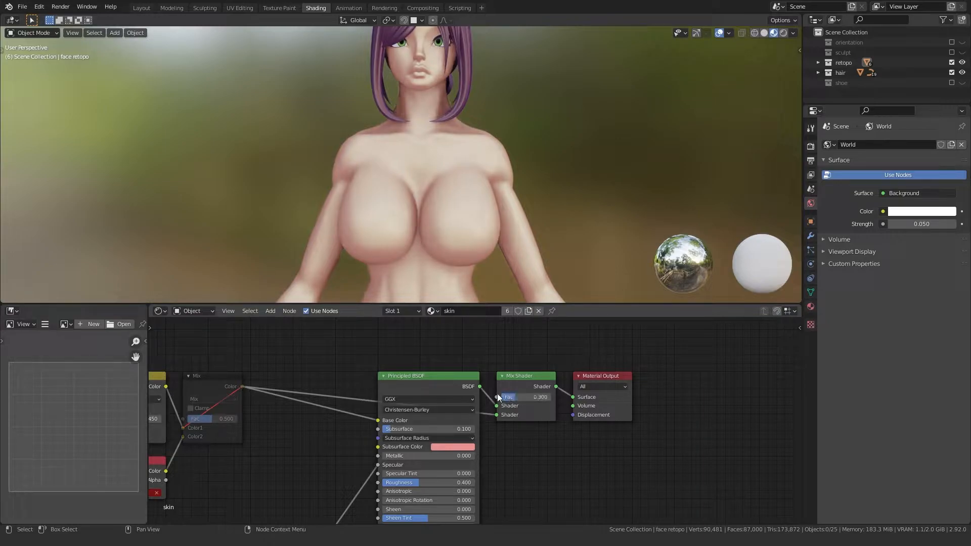
Set the factor of the skin's final Mix Shader to 0.2.
click(517, 401)
click(519, 396)
text(.2)
key(Return)
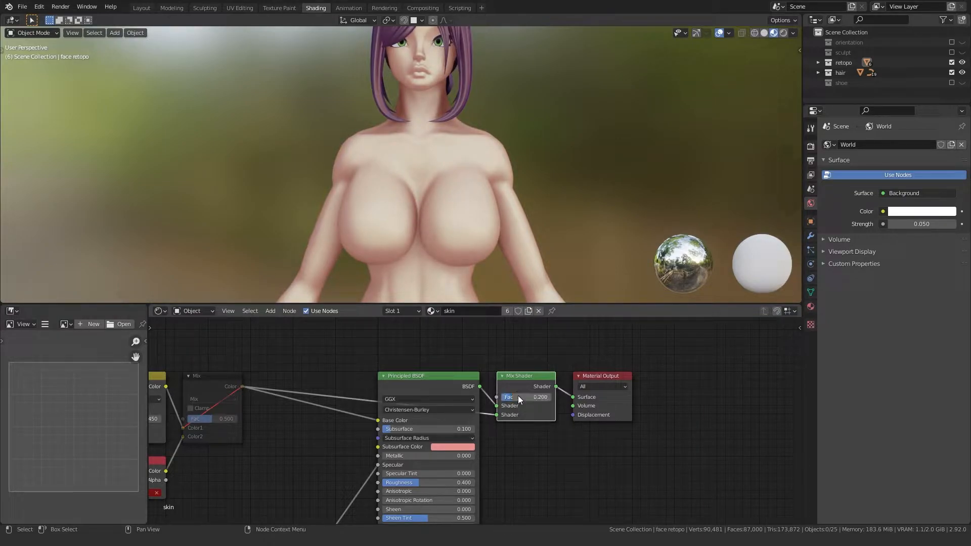
Inspect the skin shading on the full body and the face, and review the whole node network.
scroll(412, 210, down, 2)
mouse_move(412, 210)
middle_down()
mouse_move(279, 207)
mouse_move(411, 210)
middle_up()
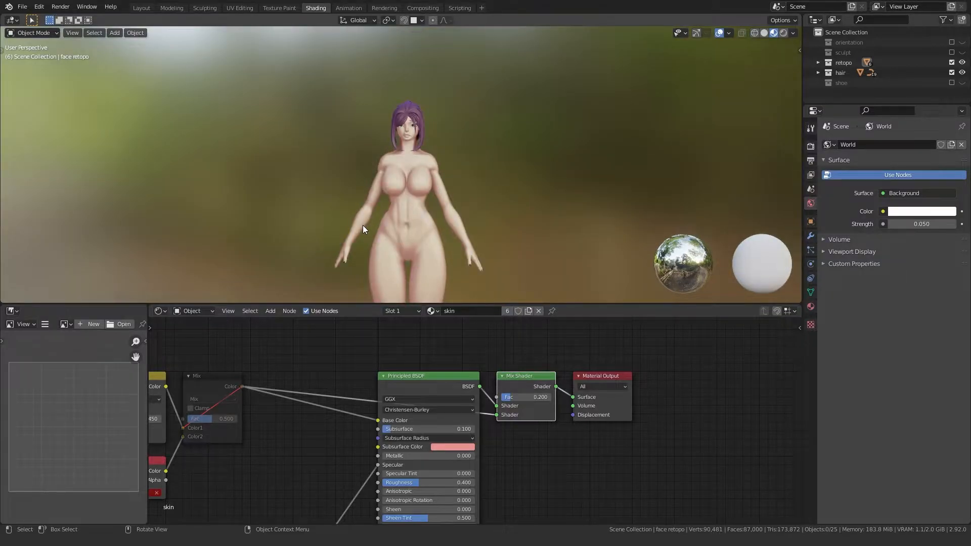
scroll(408, 223, up, 10)
scroll(410, 224, down, 6)
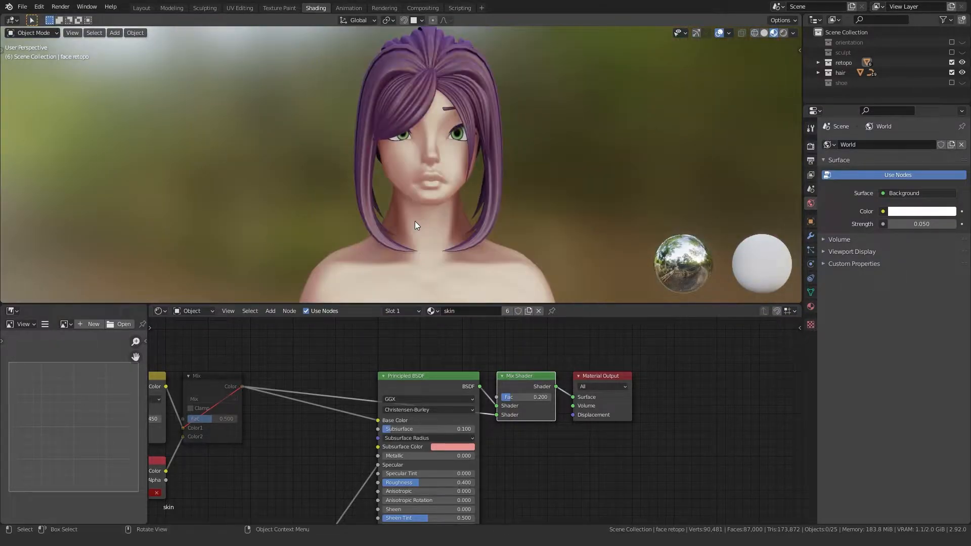
middle_drag(415, 220, 431, 208)
scroll(431, 207, down, 4)
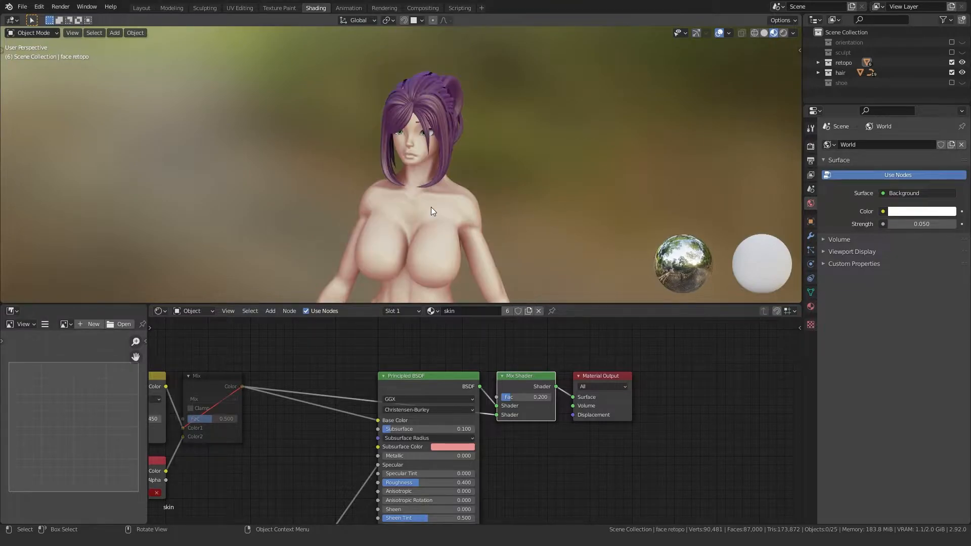
key(Home)
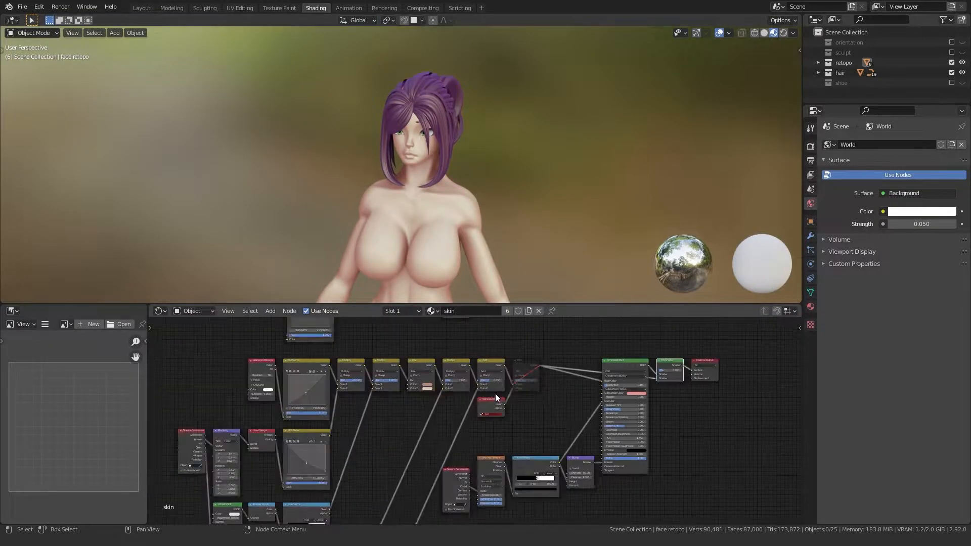
Compare the hair material's nodes with the body's skin material, and select the skin's complete lower node network for copying.
click(400, 120)
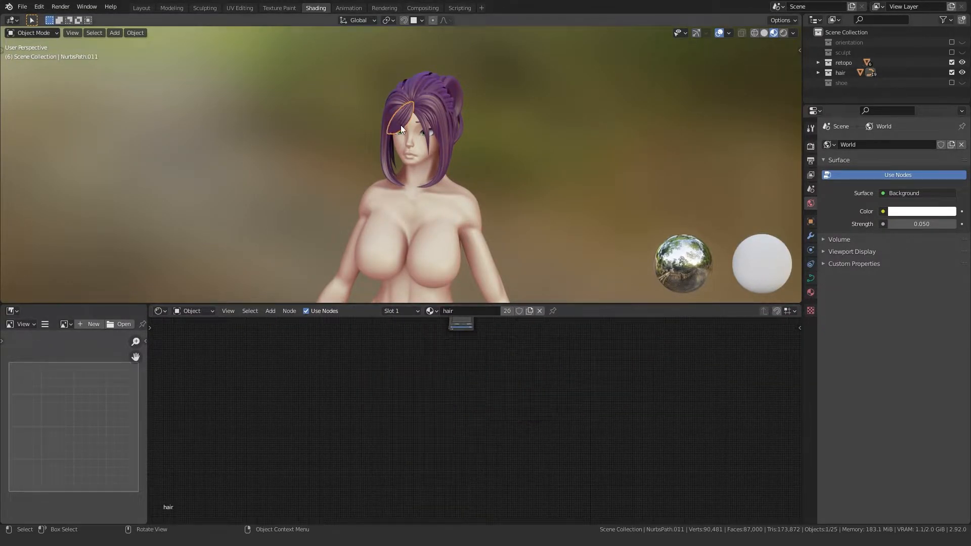
key(Home)
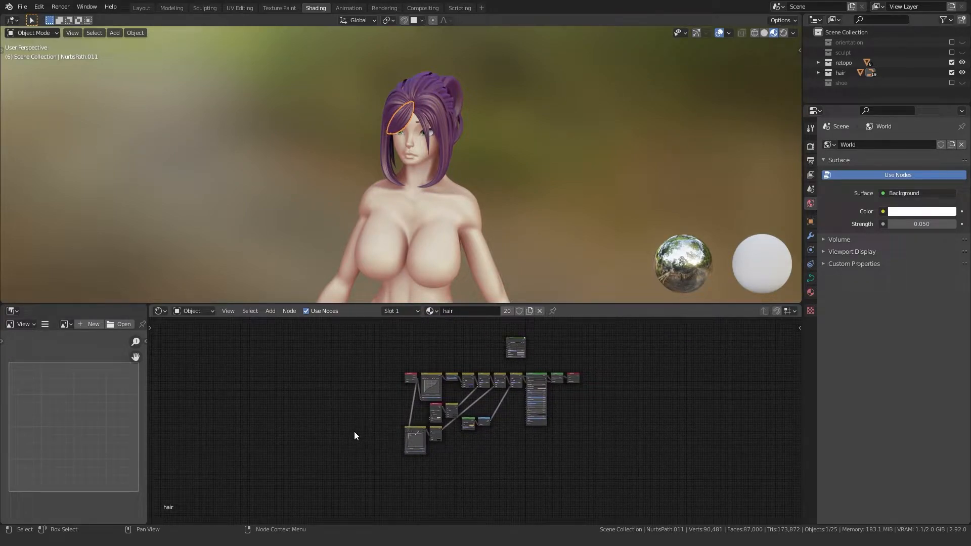
click(365, 241)
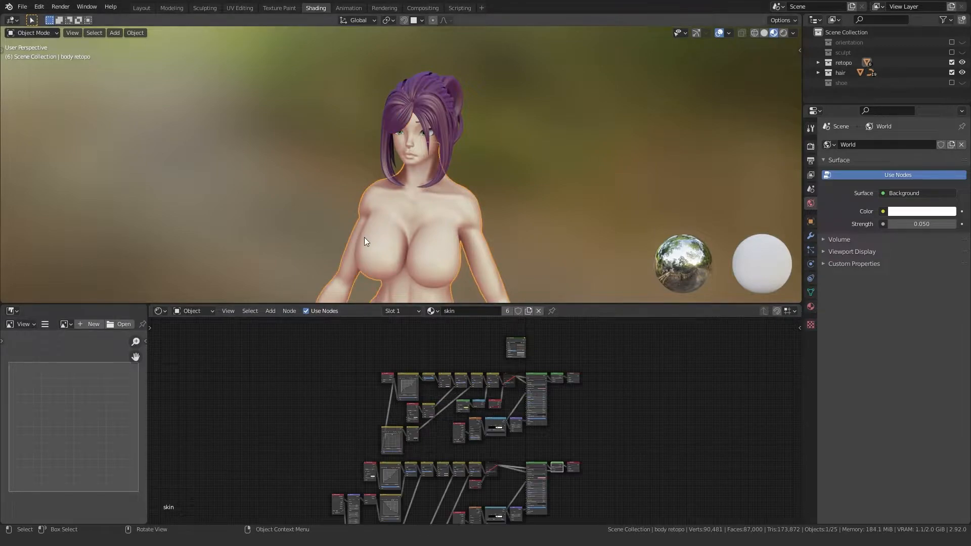
middle_drag(338, 457, 346, 400)
scroll(344, 398, down, 1)
middle_drag(336, 504, 357, 452)
drag(336, 482, 631, 345)
Paste the copied skin node network into the fringe strand's hair material, below its existing nodes, and compare both networks.
click(404, 132)
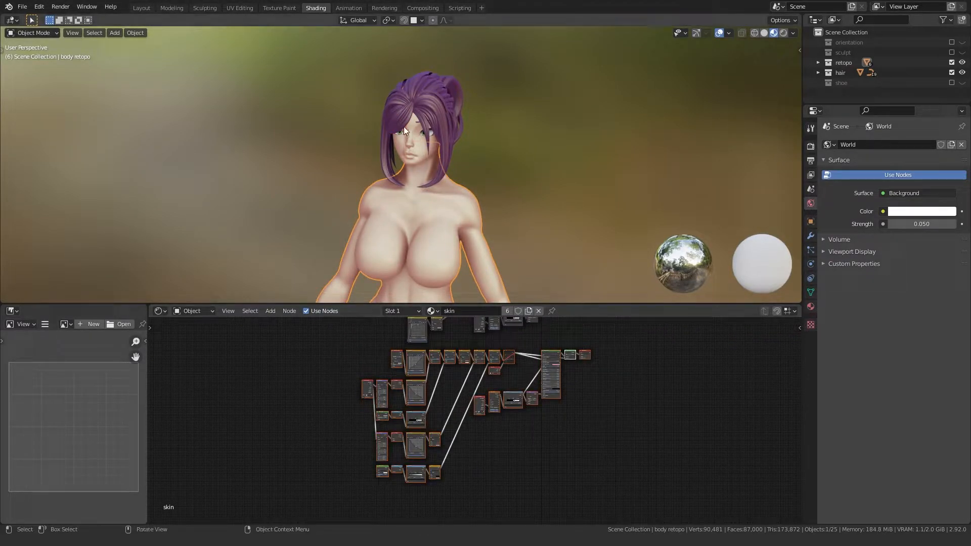
middle_drag(484, 402, 470, 441)
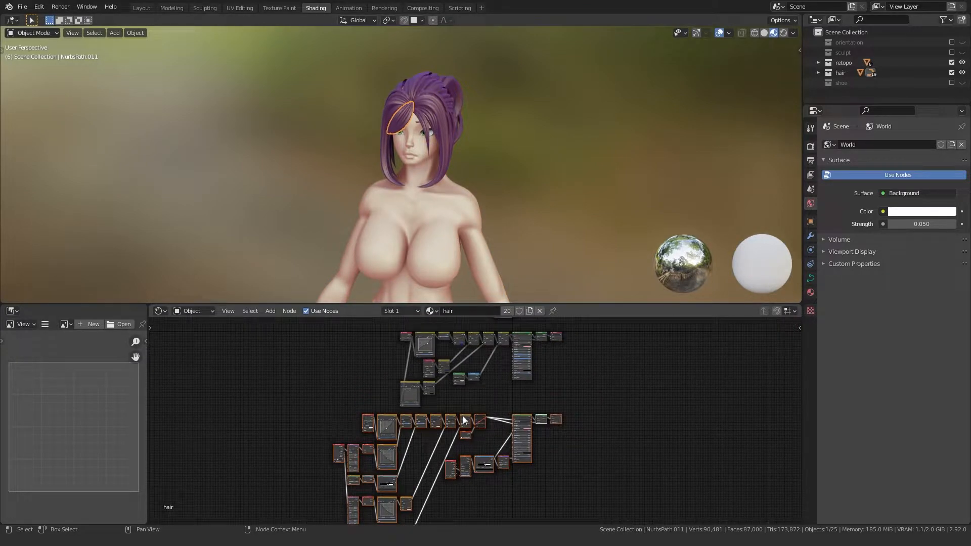
scroll(475, 412, up, 3)
scroll(478, 438, up, 2)
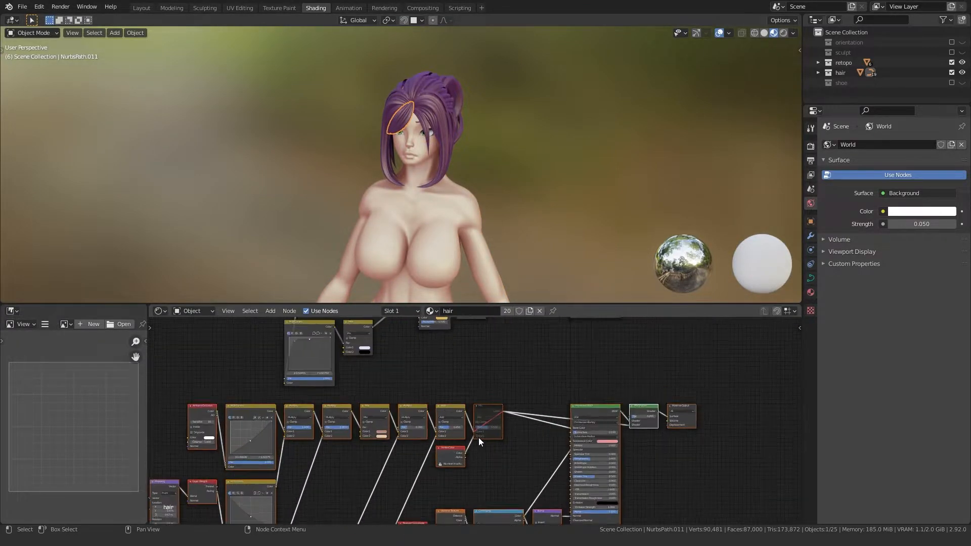
scroll(478, 438, up, 2)
middle_drag(529, 451, 469, 427)
scroll(503, 401, down, 3)
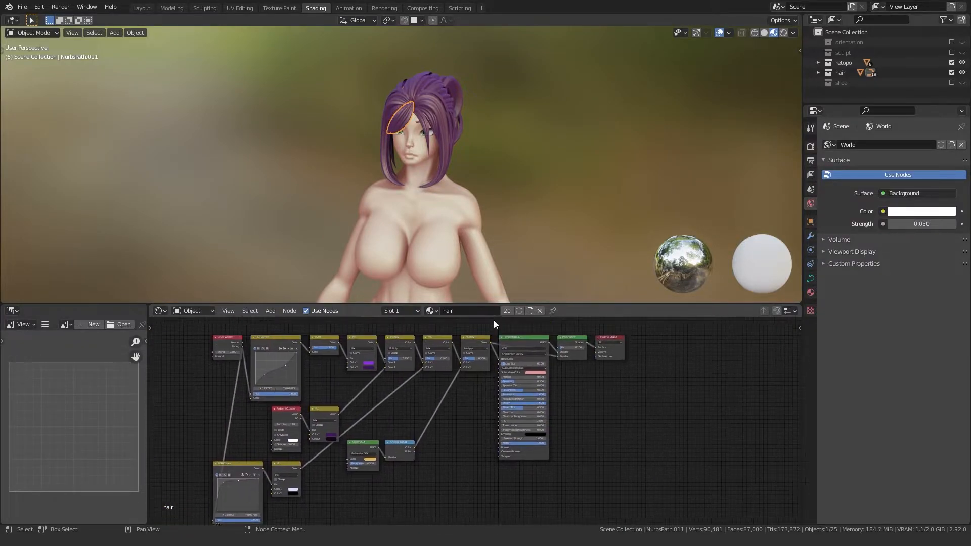
Change the Subsurface Color of the hair's Principled BSDF to a muted pinkish purple, about H 0.807, S 0.472, V 0.536.
scroll(473, 419, up, 2)
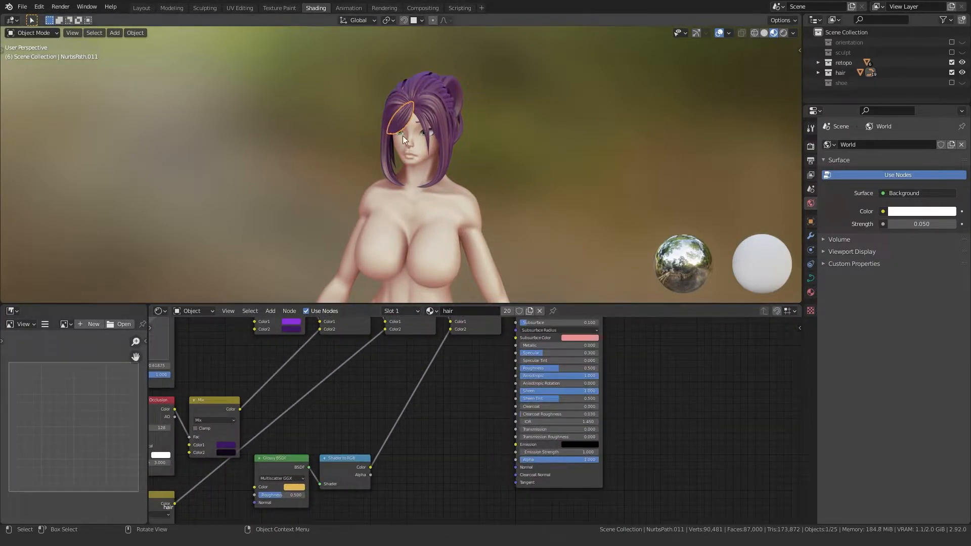
scroll(518, 408, up, 2)
click(583, 403)
mouse_move(652, 281)
mouse_down()
mouse_move(661, 273)
mouse_move(641, 277)
mouse_up()
drag(674, 250, 634, 276)
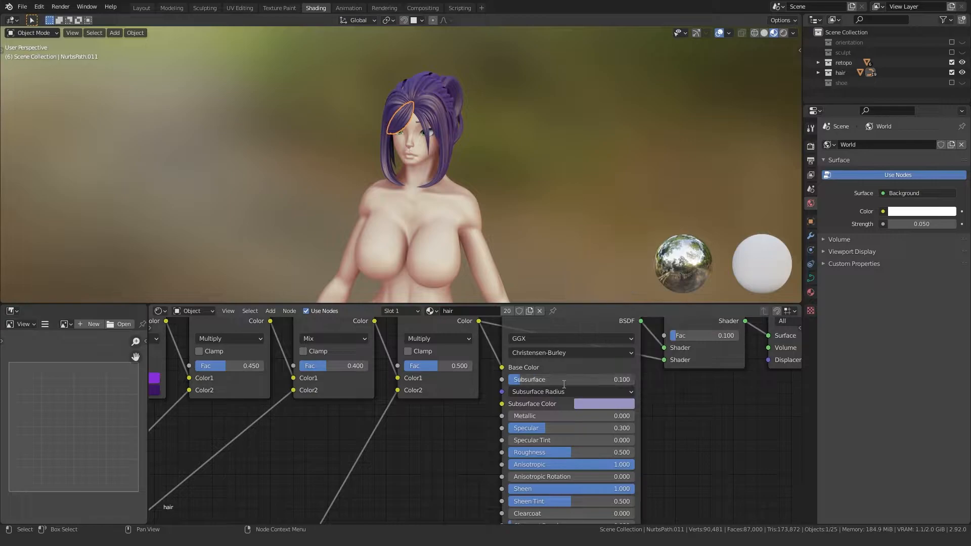
scroll(341, 160, up, 4)
shift+middle_drag(360, 118, 355, 154)
click(586, 404)
mouse_move(632, 282)
mouse_down()
mouse_move(655, 309)
mouse_move(633, 285)
mouse_up()
Set the hair shader's Subsurface to 0.05 and slightly fine-tune its pinkish-purple Subsurface Color.
drag(524, 378, 502, 386)
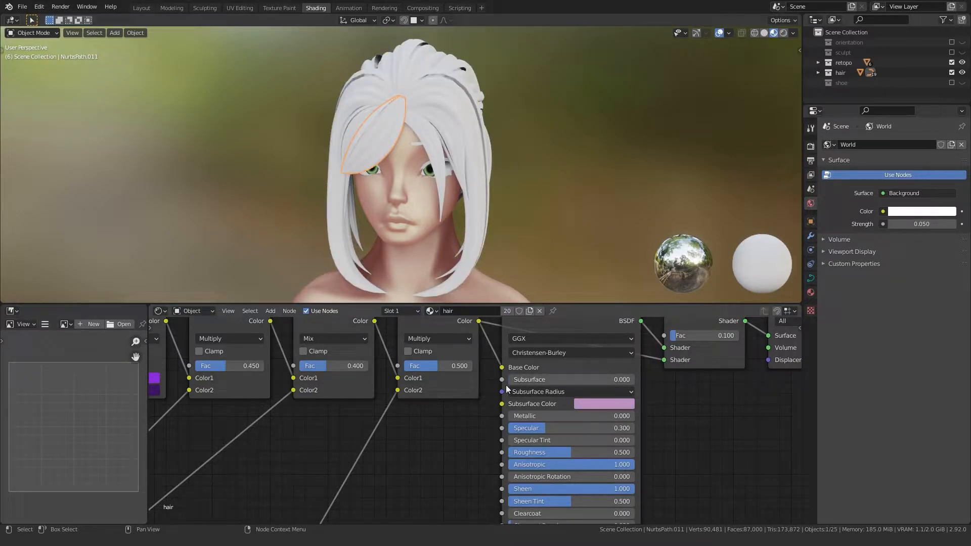
middle_drag(340, 194, 373, 192)
click(277, 180)
click(522, 380)
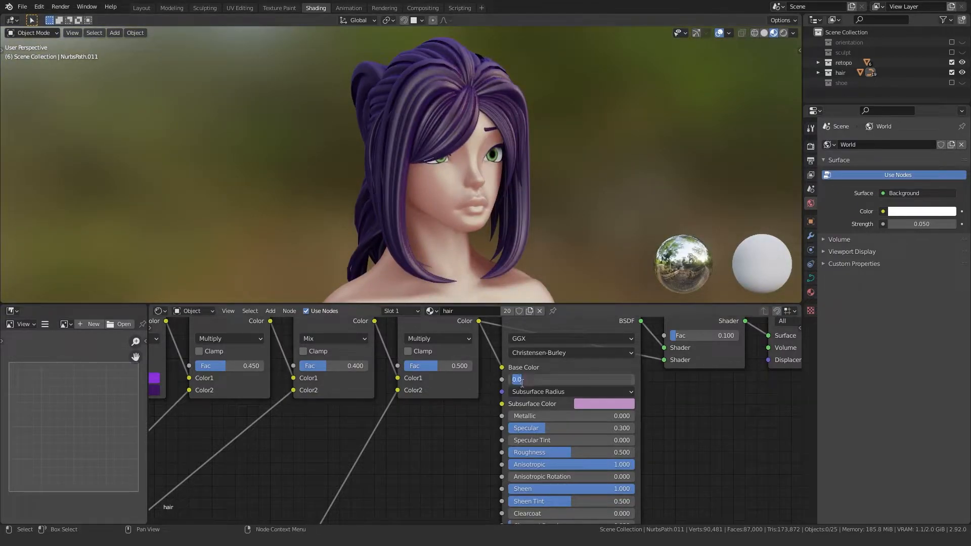
text(0.05)
key(Return)
click(593, 401)
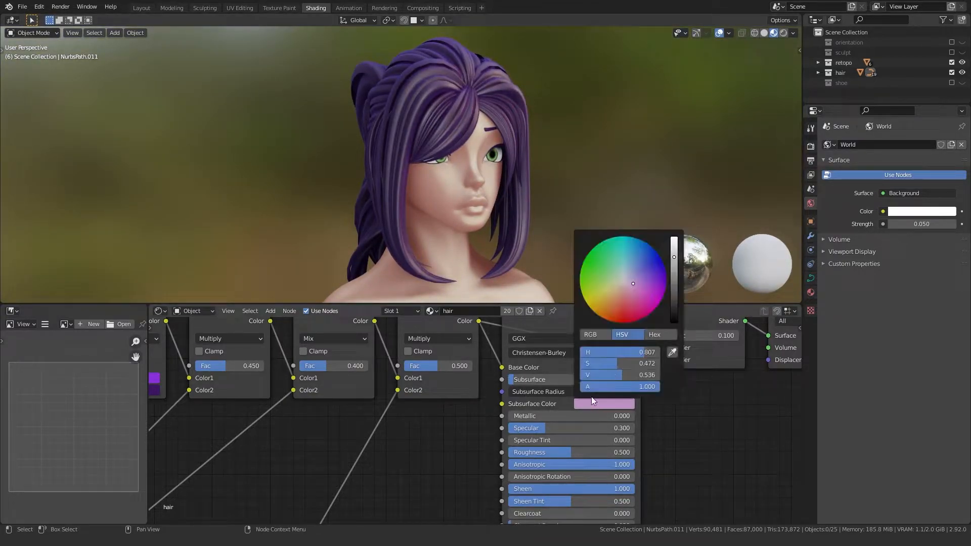
drag(635, 284, 633, 285)
middle_drag(399, 221, 287, 211)
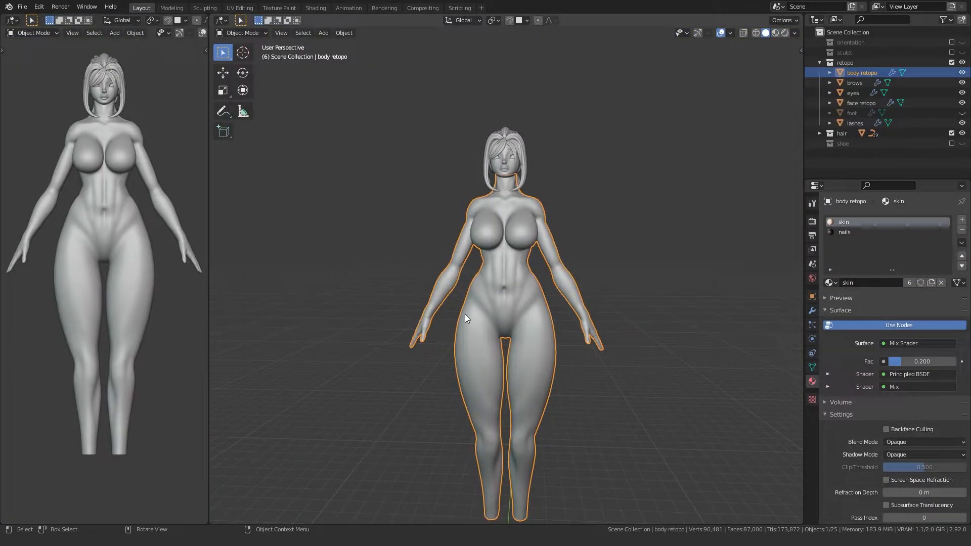
In the Layout workspace, deselect the body and add a cube-shaped empty with a 1 m radius at the world origin.
scroll(465, 314, down, 2)
click(396, 315)
key(shift+a)
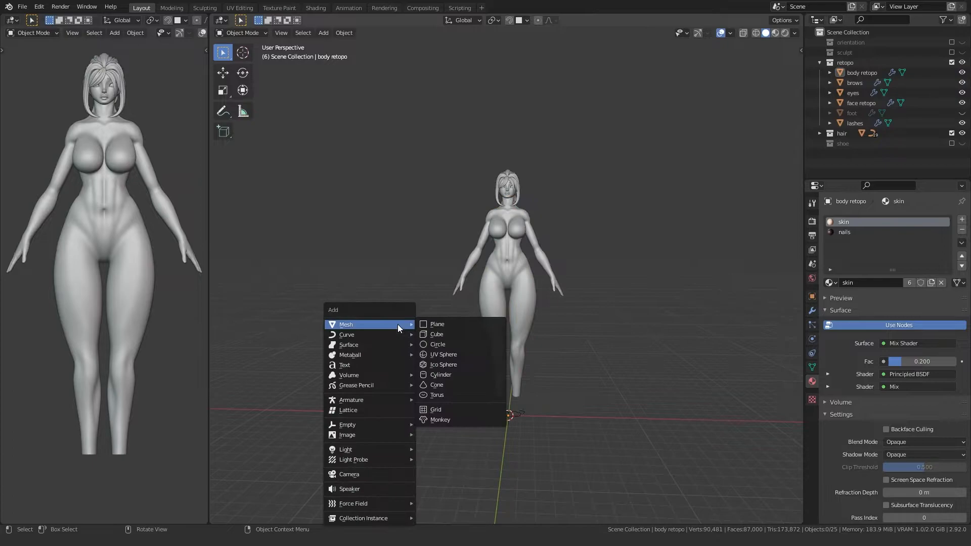
mouse_move(387, 425)
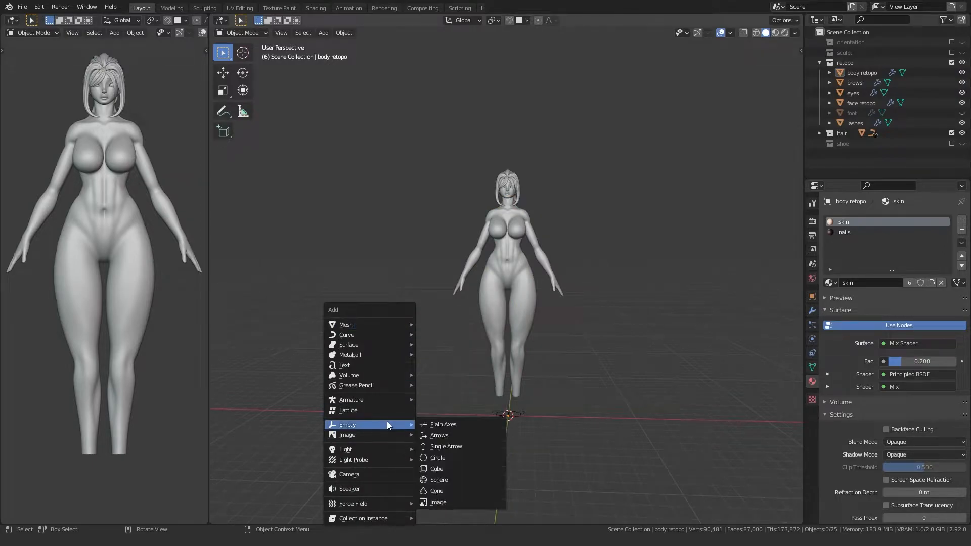
click(431, 469)
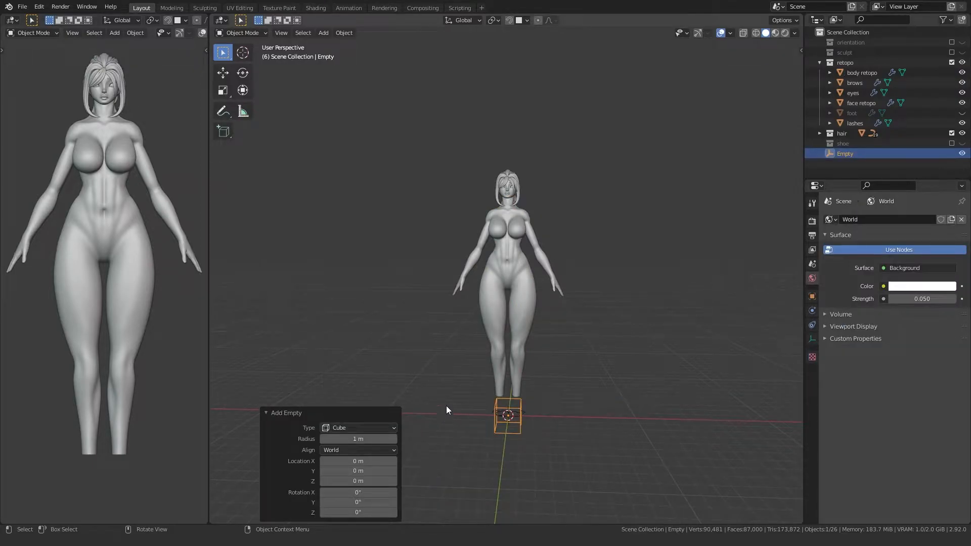
key(g)
key(z)
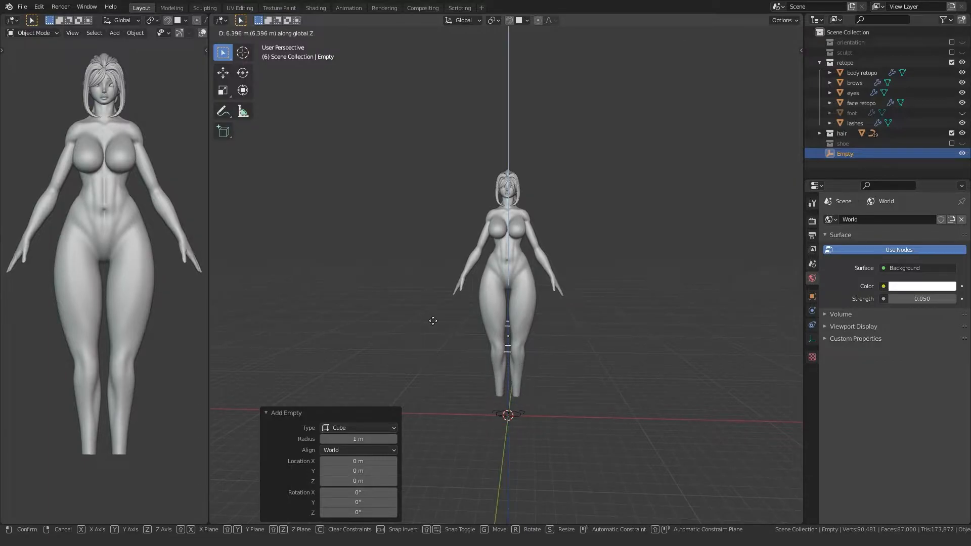
right_click(432, 239)
Set snapping to increments and raise the cube empty straight up along Z to the character's torso, working in front view.
click(527, 20)
click(497, 49)
key(KP_1)
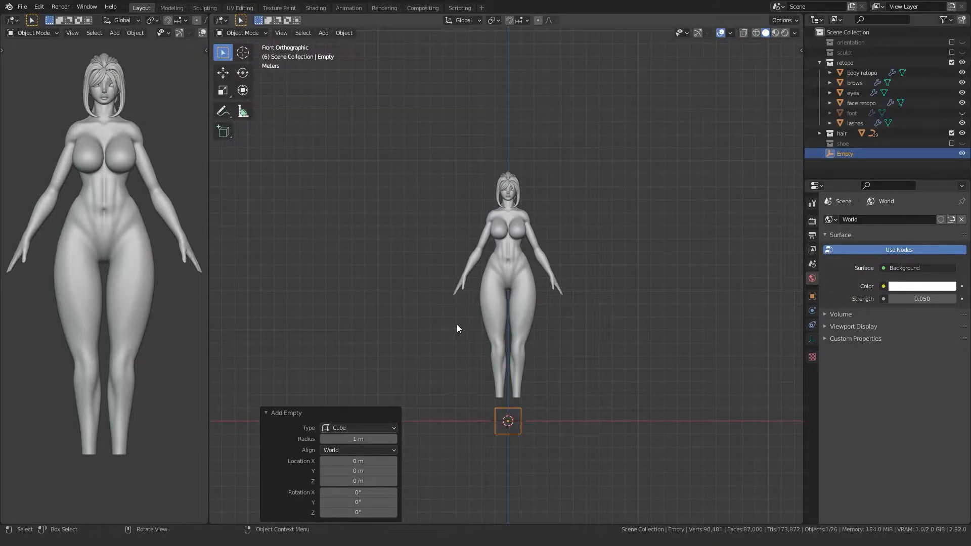
key(g)
key(z)
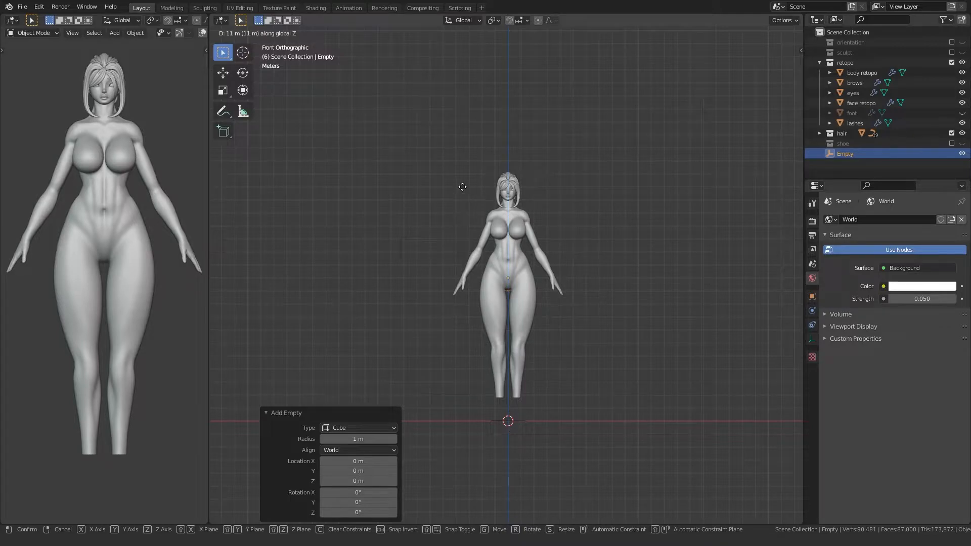
click(462, 158)
alt+middle_drag(524, 278, 535, 256)
scroll(429, 282, up, 5)
scroll(428, 278, down, 1)
Add an area light at the world origin and enable its Contact Shadows.
click(393, 296)
mouse_move(394, 296)
middle_down()
mouse_move(402, 300)
mouse_move(395, 291)
middle_up()
key(shift+a)
mouse_move(395, 290)
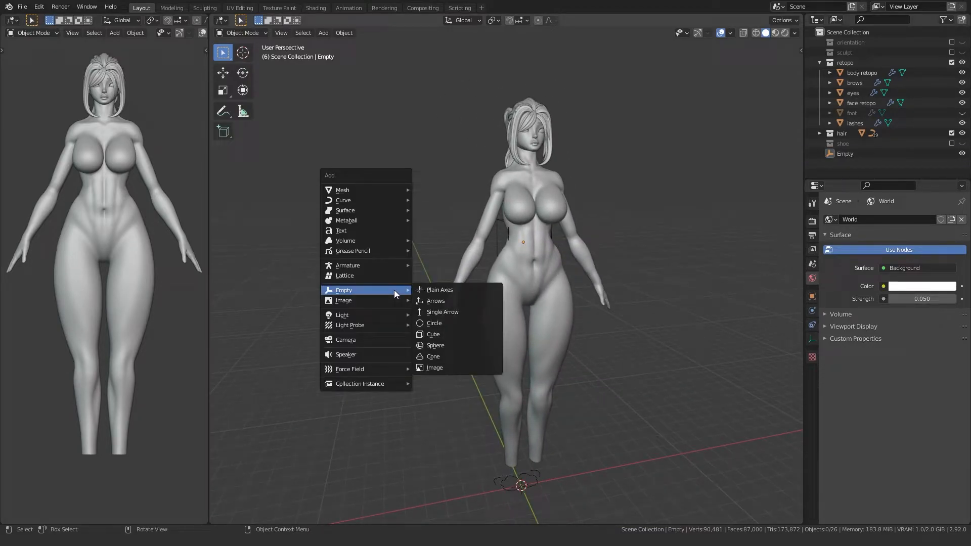
mouse_move(382, 314)
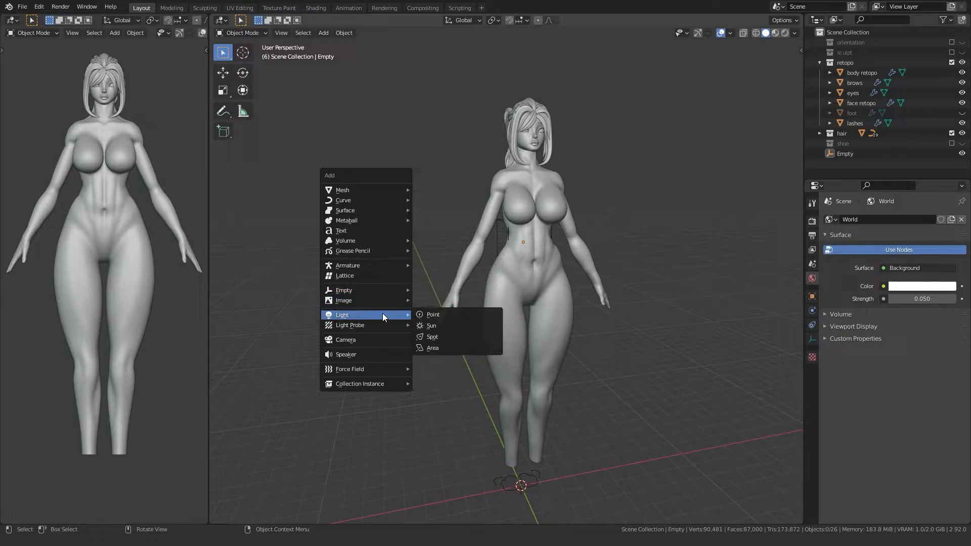
click(432, 347)
key(ctrl+KP_3)
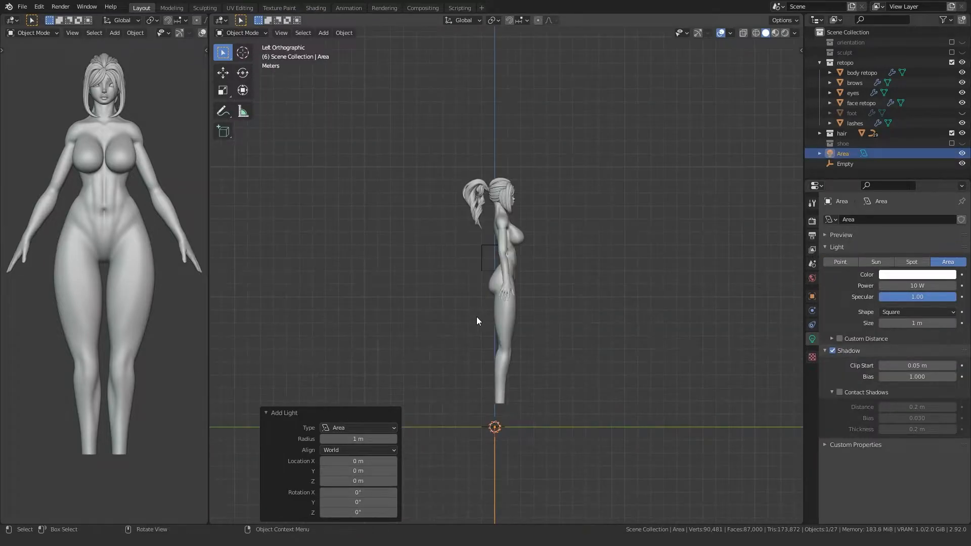
click(840, 393)
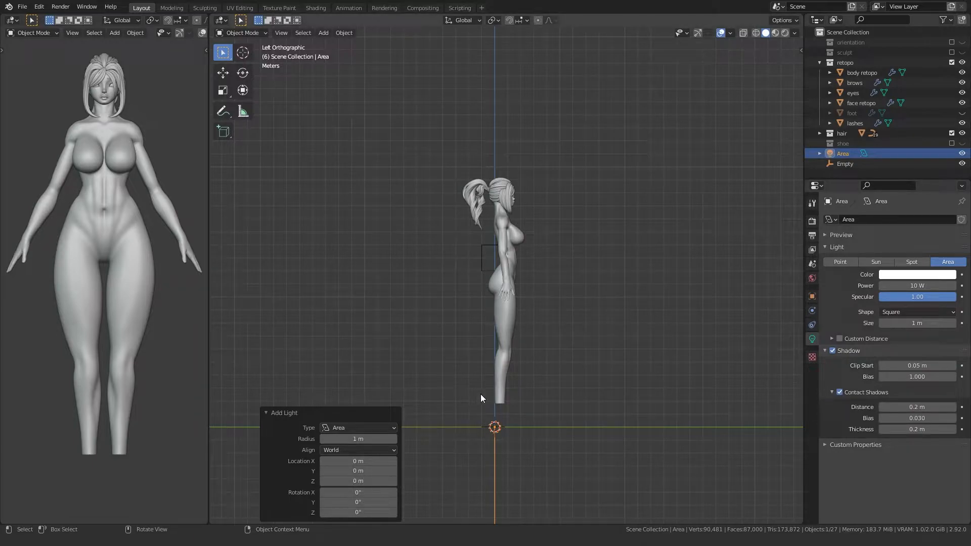
Move the area light 10 m along Y and 18 m along Z, placing it behind the character at head height.
key(g)
click(349, 161)
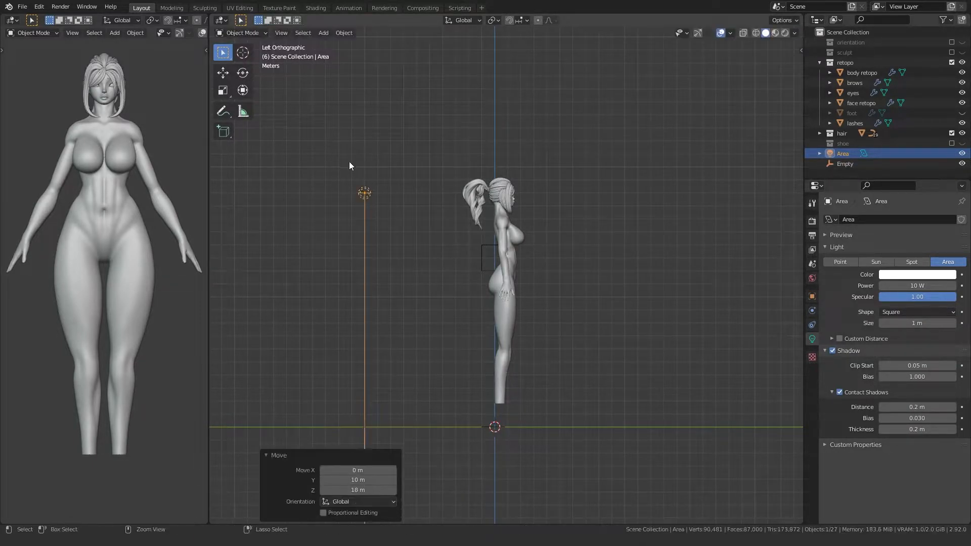
middle_drag(407, 307, 439, 290)
Parent the area light to the cube empty using the Object option, and test the link by moving the empty.
click(345, 196)
click(355, 196)
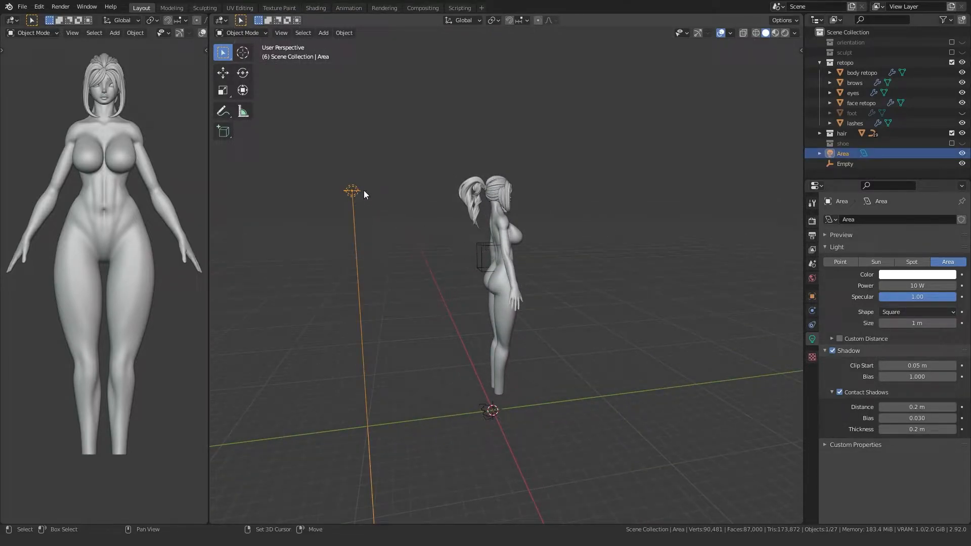
shift+click(483, 251)
key(ctrl+p)
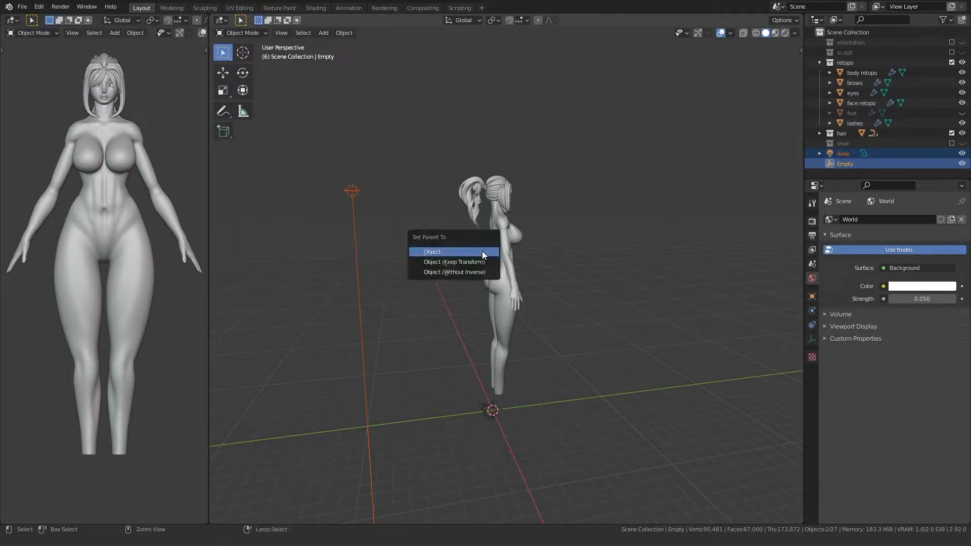
click(481, 250)
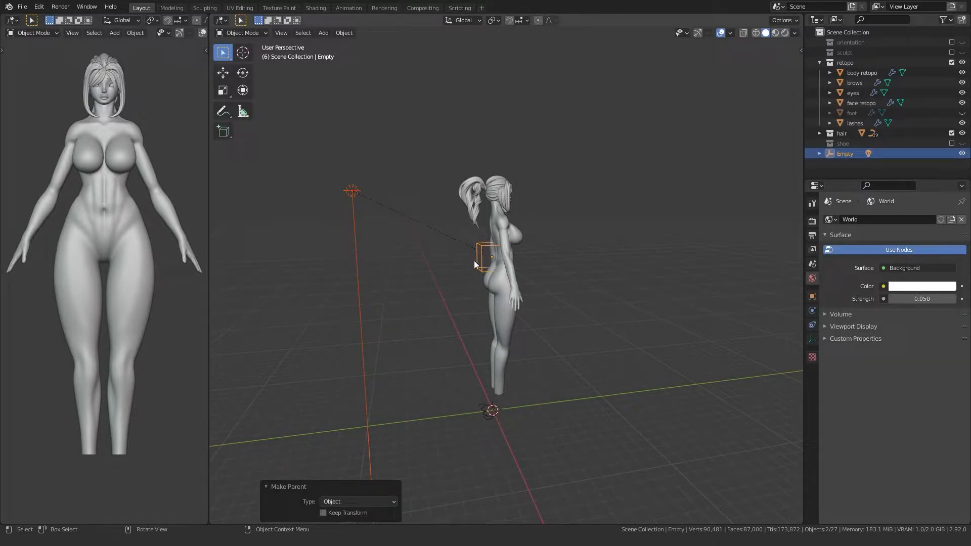
click(485, 259)
key(g)
right_click(466, 251)
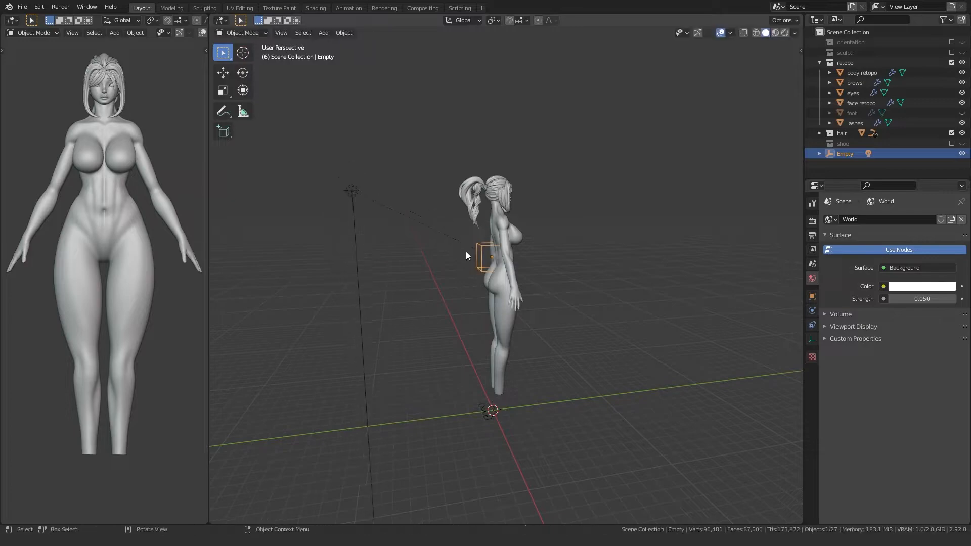
Give the area light a Track To constraint with the cube empty as its target.
click(354, 191)
shift+middle_drag(354, 191, 372, 202)
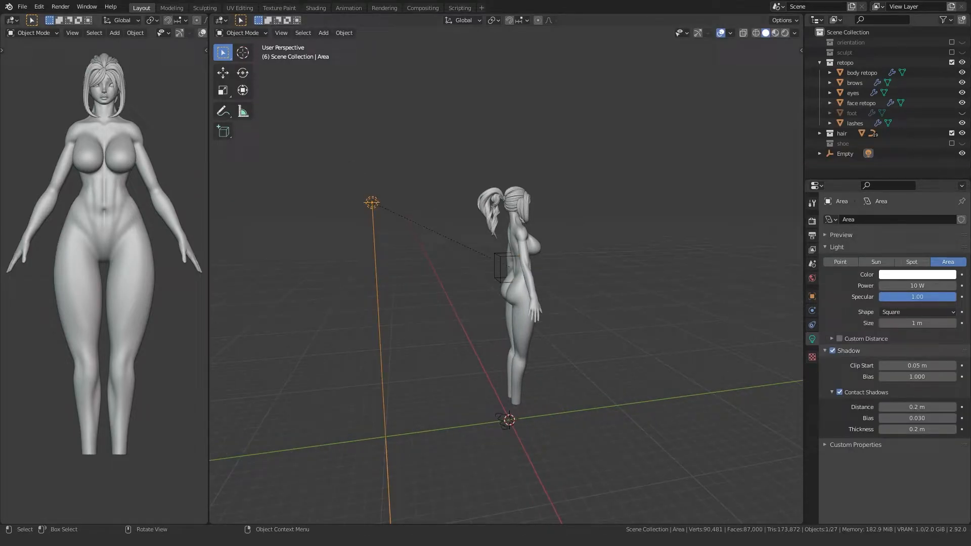
click(812, 324)
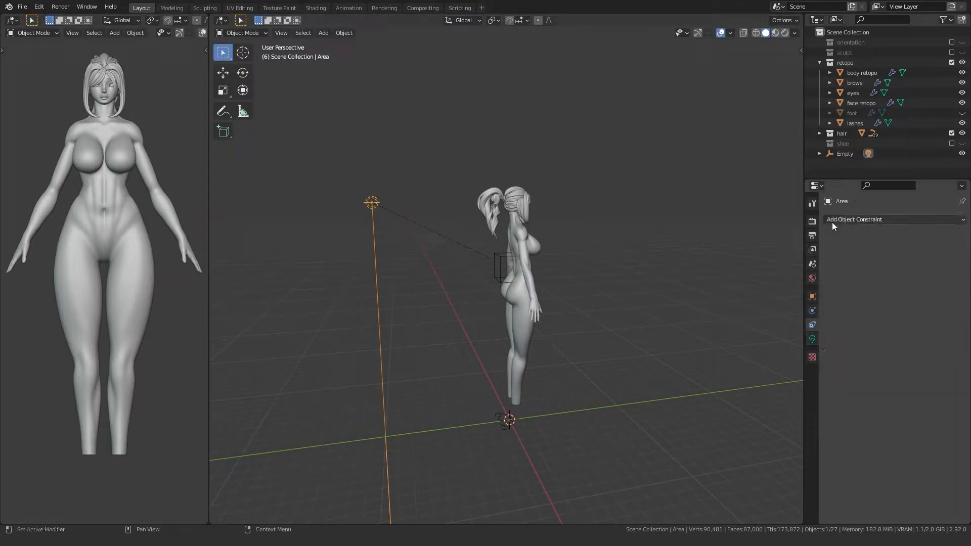
click(832, 220)
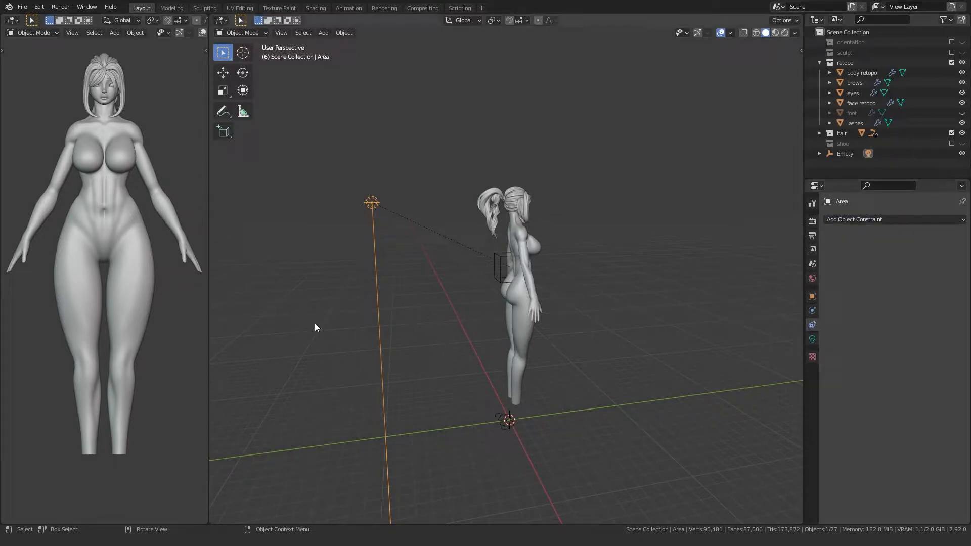
click(841, 219)
click(858, 291)
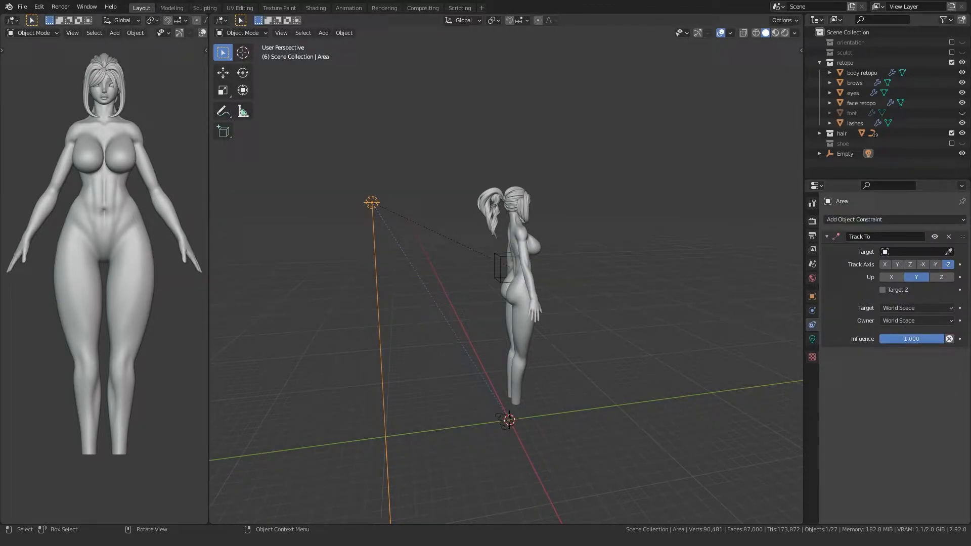
click(949, 251)
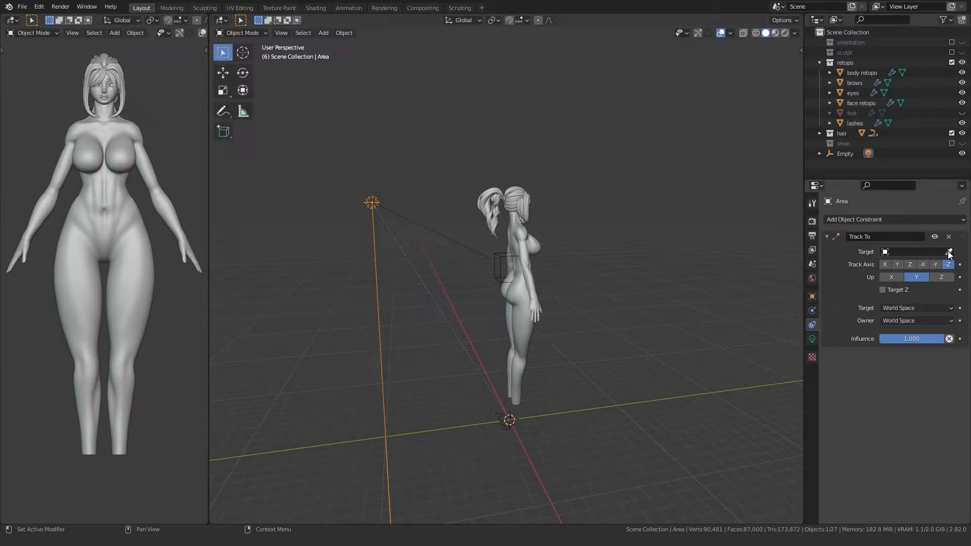
click(505, 254)
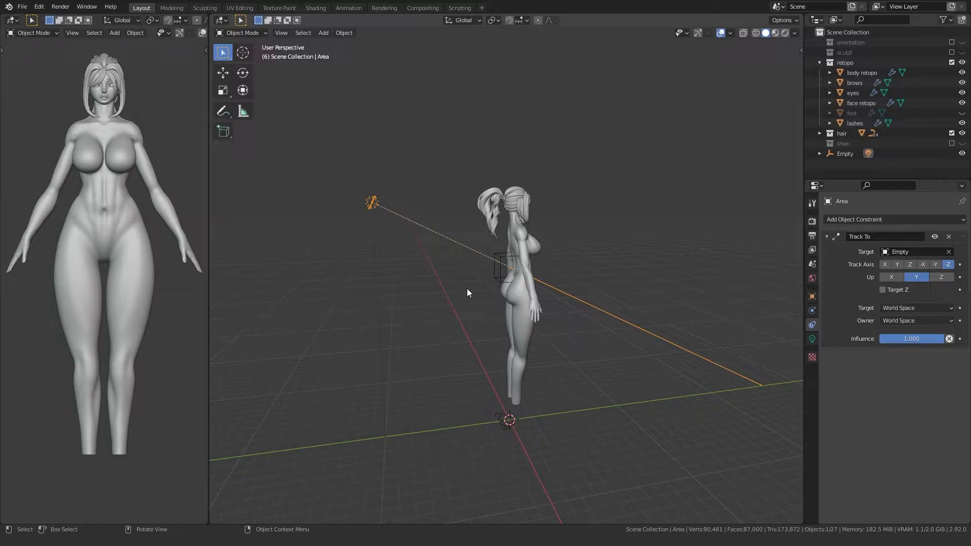
Test the Track To constraint by moving the area light around the character from two viewing angles.
drag(321, 241, 414, 167)
key(g)
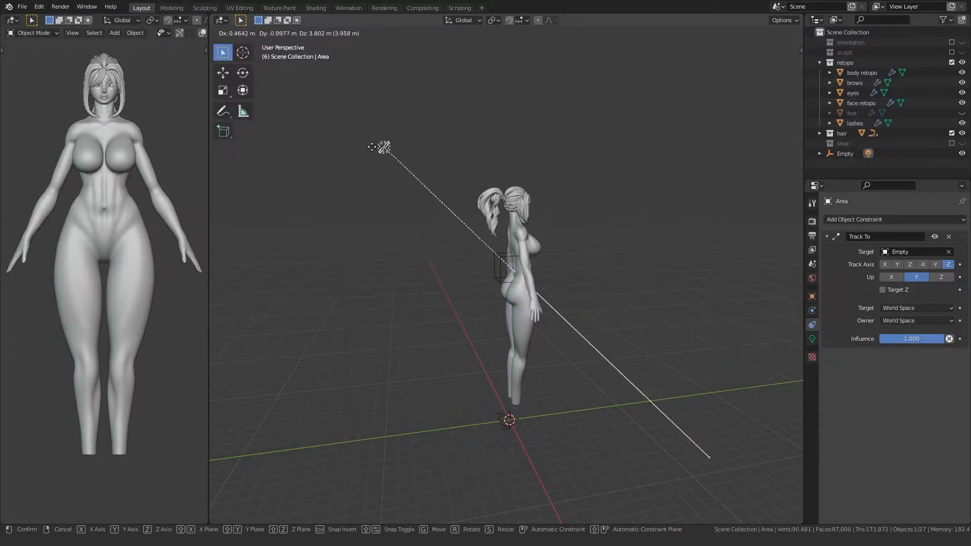
click(361, 202)
middle_drag(378, 264, 475, 303)
key(g)
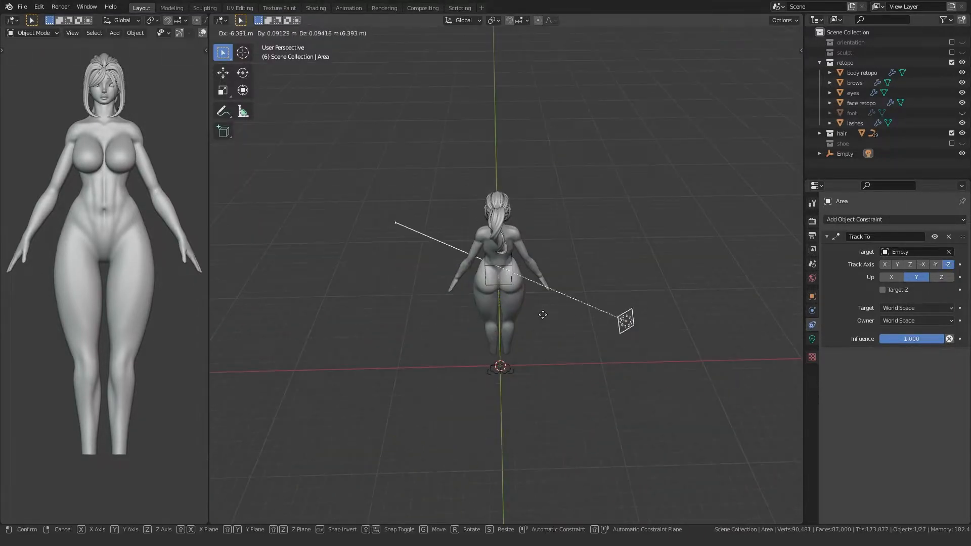
click(524, 330)
middle_drag(524, 330, 504, 327)
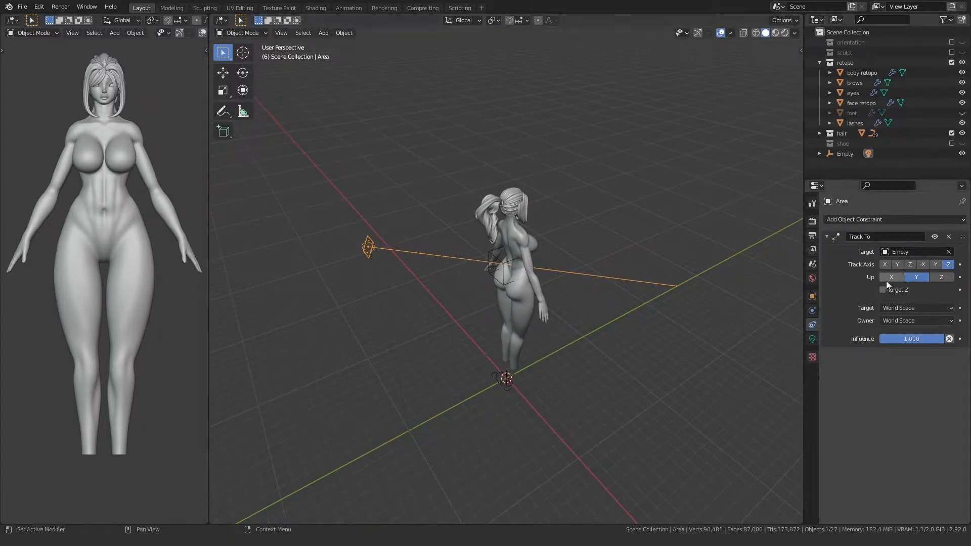
Try the Track To constraint's other Up and Track Axis options, returning to Up Y and Track Axis -Z.
click(936, 279)
click(916, 278)
click(936, 264)
click(923, 264)
click(910, 264)
click(900, 265)
click(886, 264)
click(923, 265)
click(911, 265)
click(947, 265)
Set the area light's power to 3000 W and its size to 20 m.
middle_drag(418, 266, 439, 272)
click(812, 339)
click(914, 285)
text(3000)
key(Return)
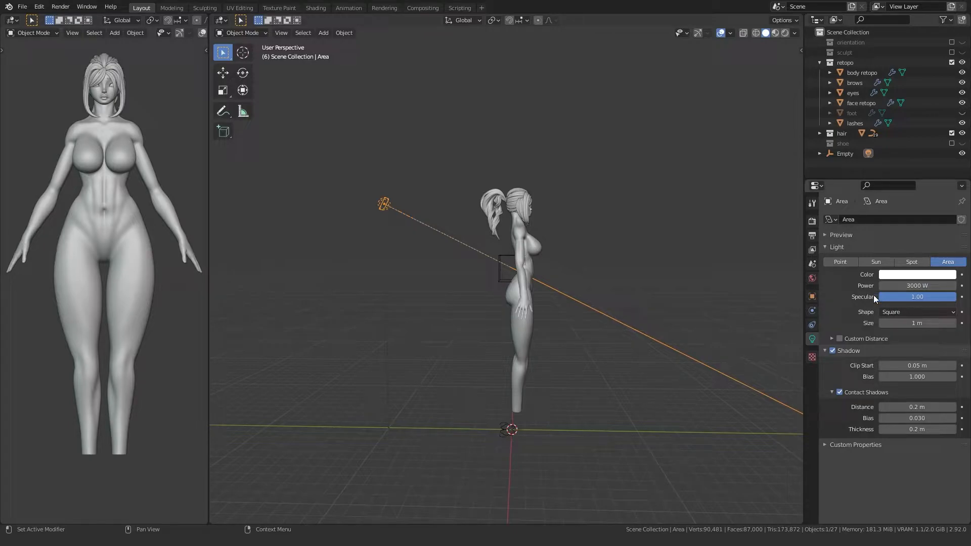
click(898, 322)
text(20)
key(Return)
Examine the area light's effect on the character from several angles, switching the viewport shading and returning to solid view.
middle_drag(632, 314, 403, 292)
mouse_move(450, 238)
middle_down()
mouse_move(488, 277)
mouse_move(449, 259)
middle_up()
key(z)
middle_drag(497, 205, 371, 256)
scroll(487, 277, up, 4)
mouse_move(487, 277)
middle_down()
mouse_move(387, 265)
mouse_move(512, 267)
mouse_move(503, 299)
middle_up()
key(z)
click(585, 268)
scroll(530, 269, down, 5)
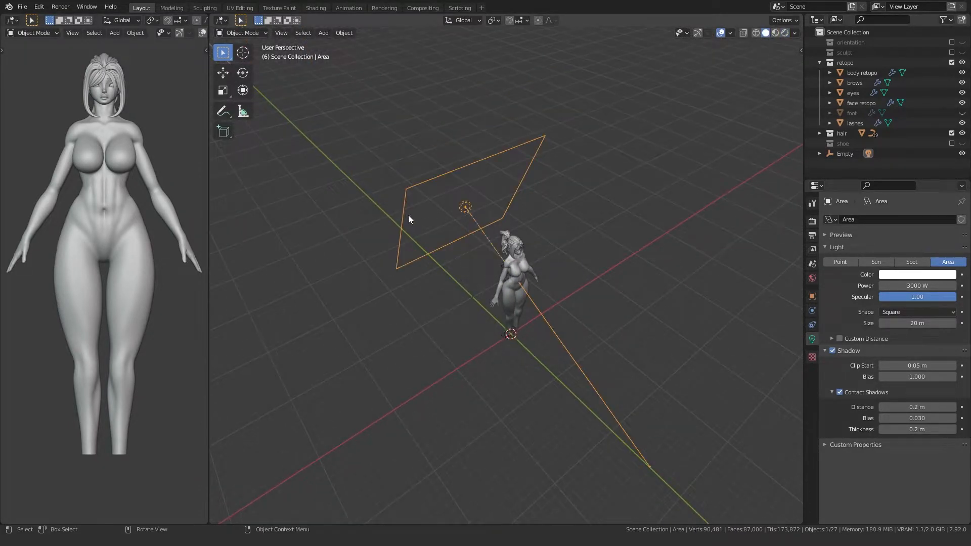
Create a new collection in the scene and name it "lights and camera".
right_click(855, 171)
click(845, 165)
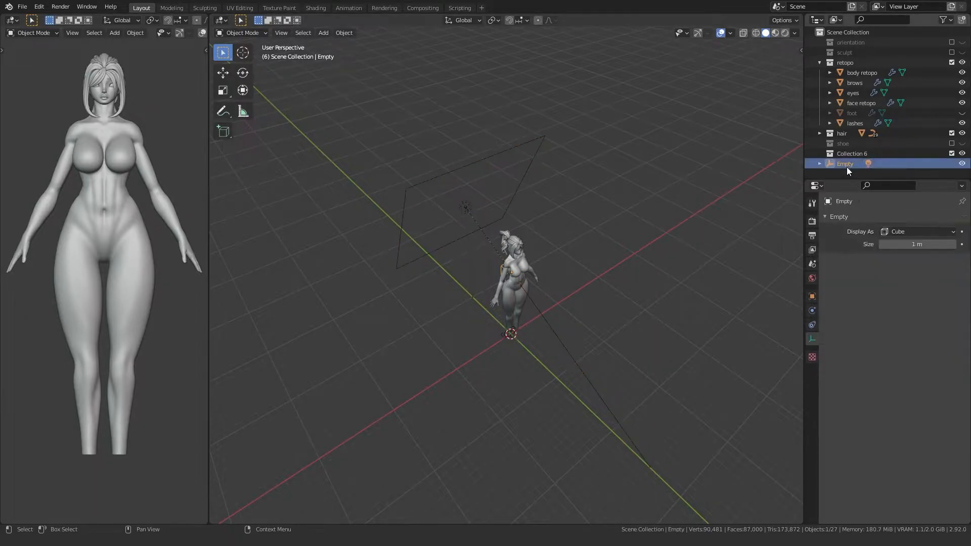
double_click(848, 154)
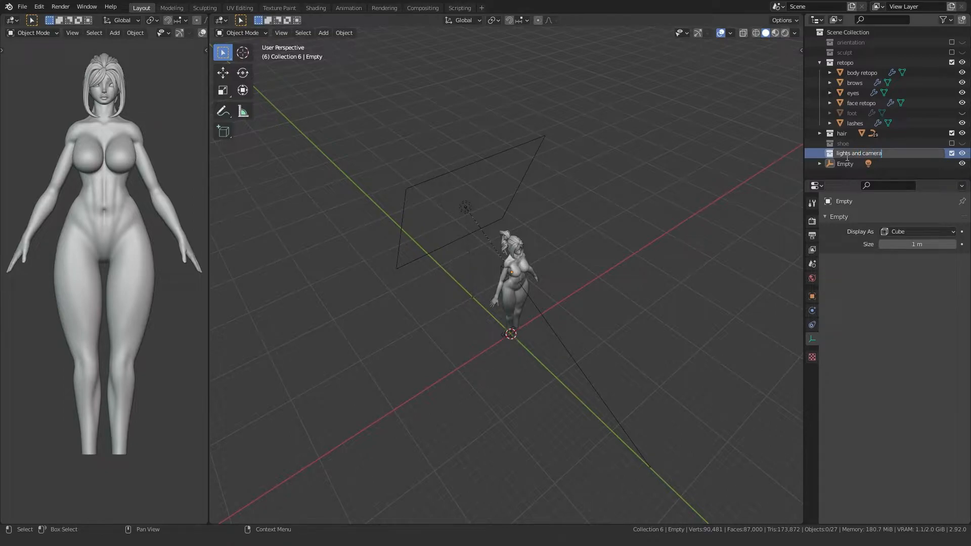
key(Return)
Move the Empty and the area light into the "lights and camera" collection and collapse the Empty and retopo hierarchies.
drag(844, 164, 850, 155)
click(842, 173)
scroll(825, 147, down, 1)
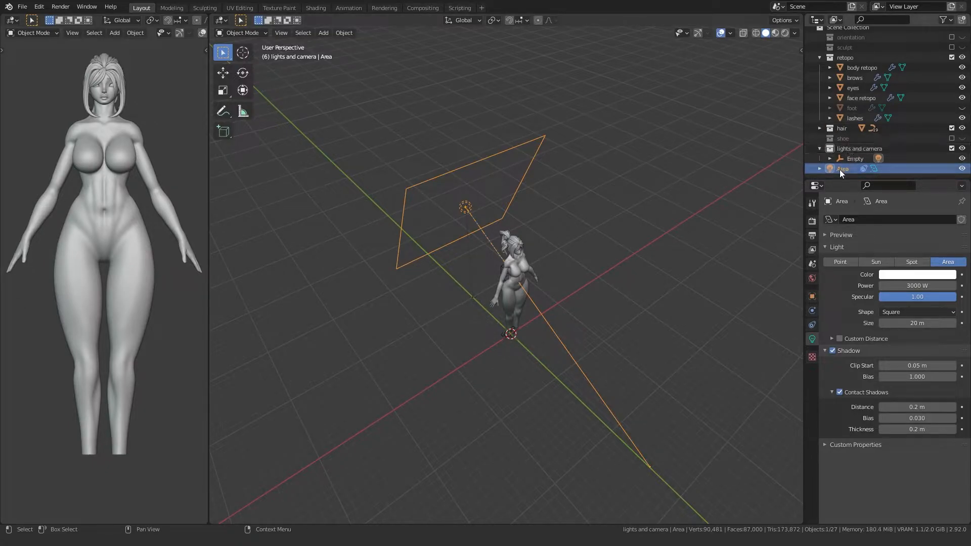
click(494, 181)
drag(841, 168, 846, 154)
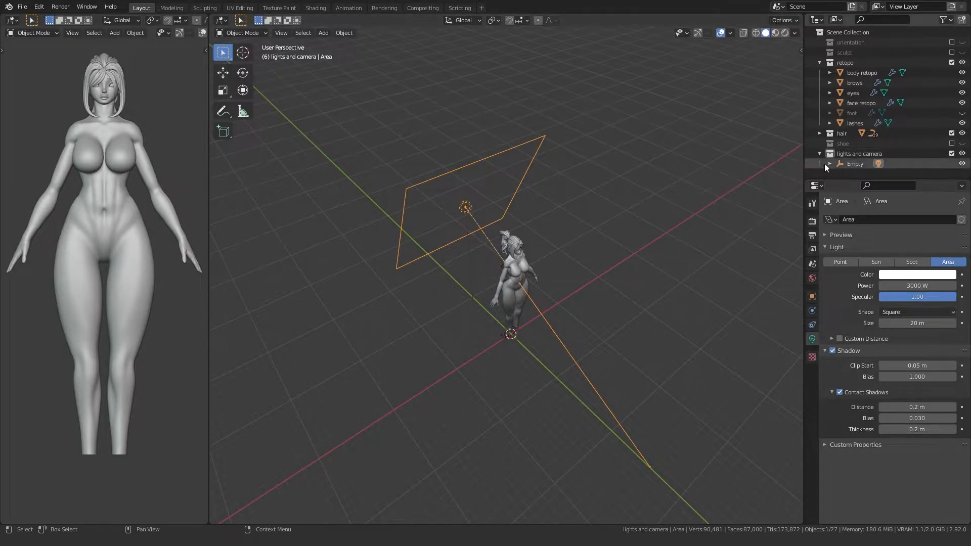
click(595, 153)
scroll(820, 131, down, 1)
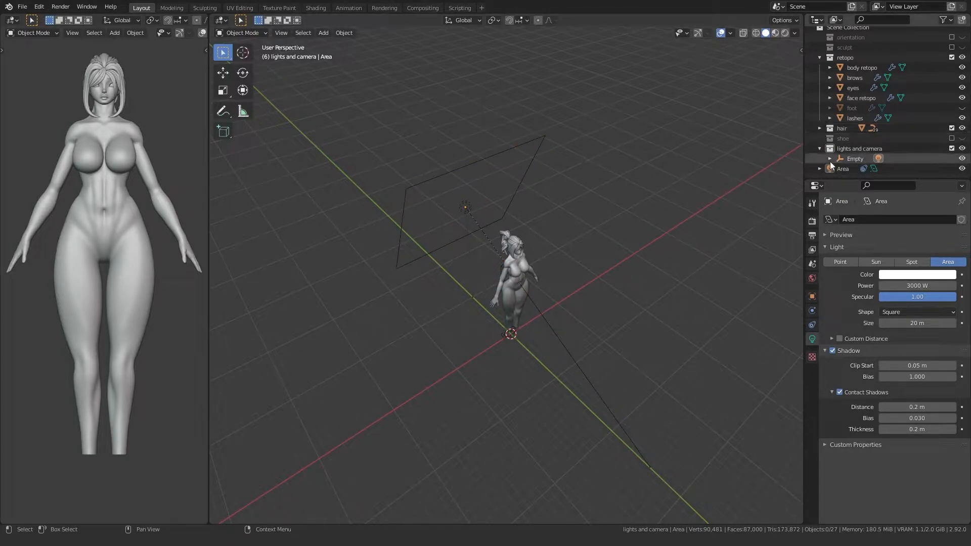
mouse_move(843, 171)
mouse_down()
mouse_move(838, 150)
mouse_move(830, 162)
mouse_move(839, 160)
mouse_up()
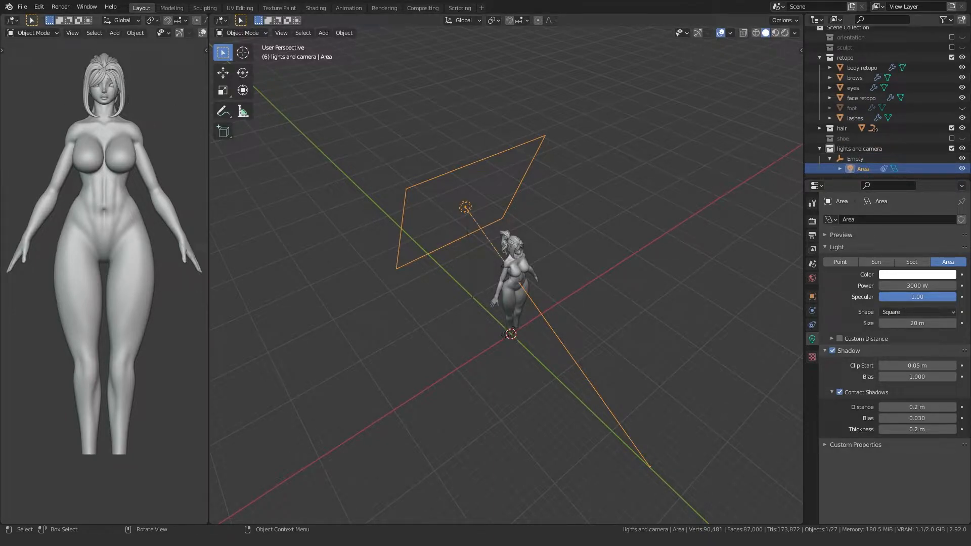
click(830, 159)
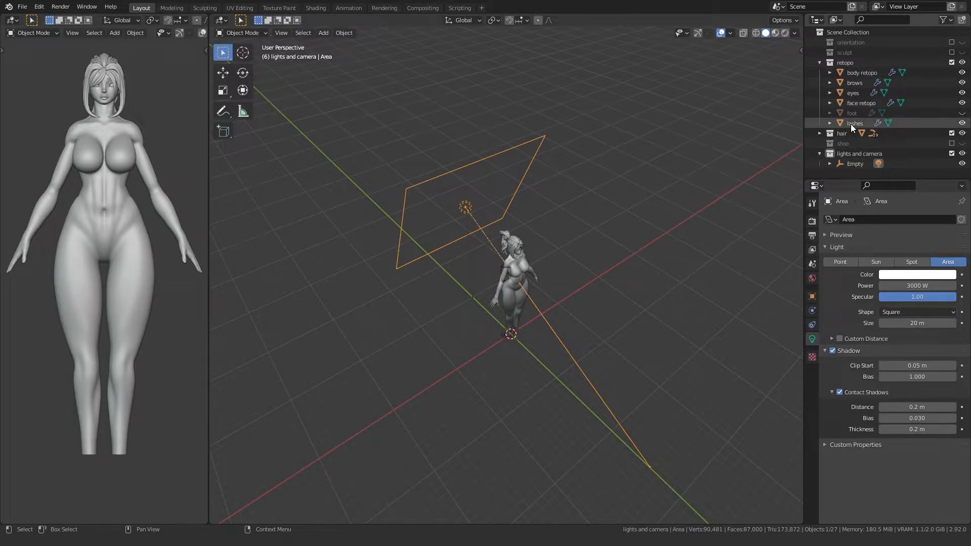
click(820, 62)
Duplicate the area light, place the copy in front of the character on one side, and set its power to 1000 W.
click(421, 221)
click(400, 220)
key(shift+d)
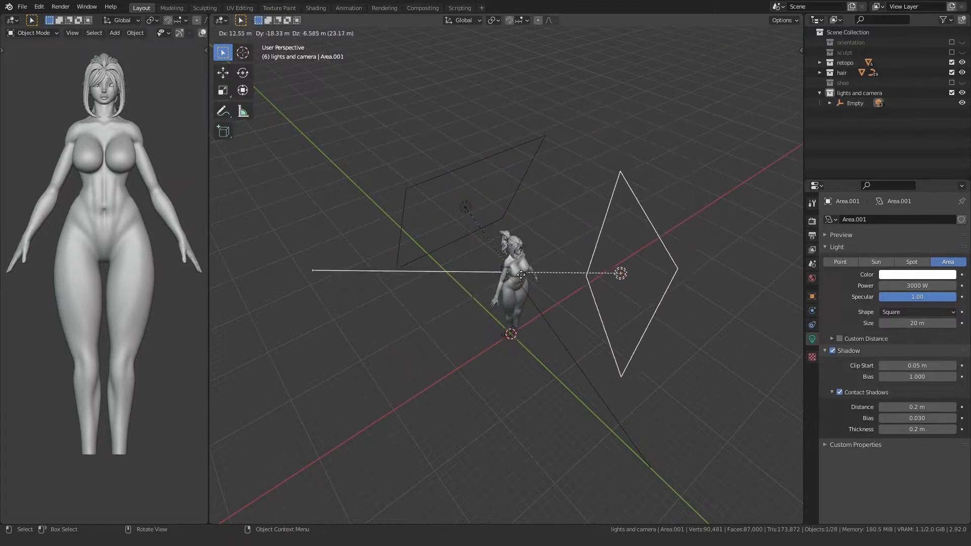
click(505, 286)
middle_drag(505, 286, 521, 236)
key(g)
click(414, 314)
double_click(894, 286)
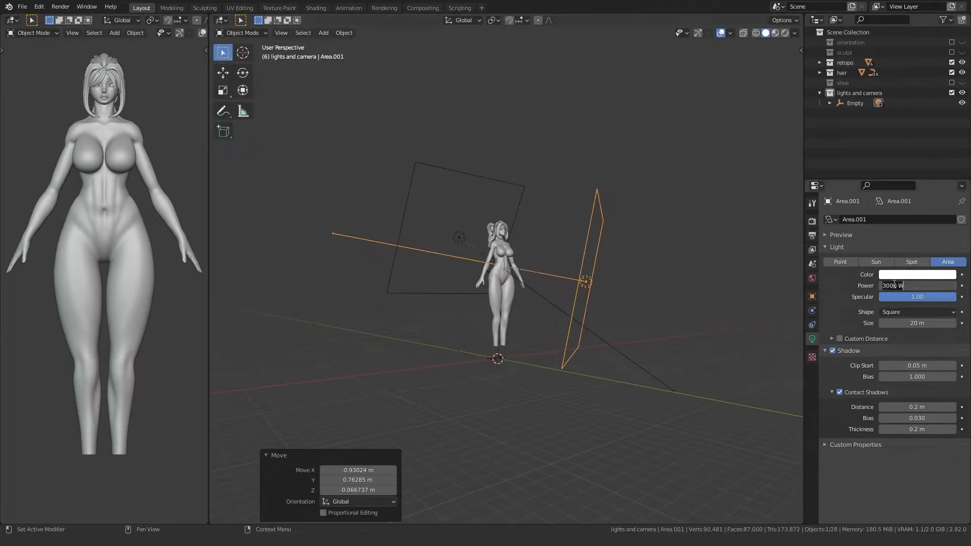
Duplicate the front area light to the character's opposite front side and hide the "lights and camera" collection.
middle_drag(557, 324, 484, 344)
key(shift+d)
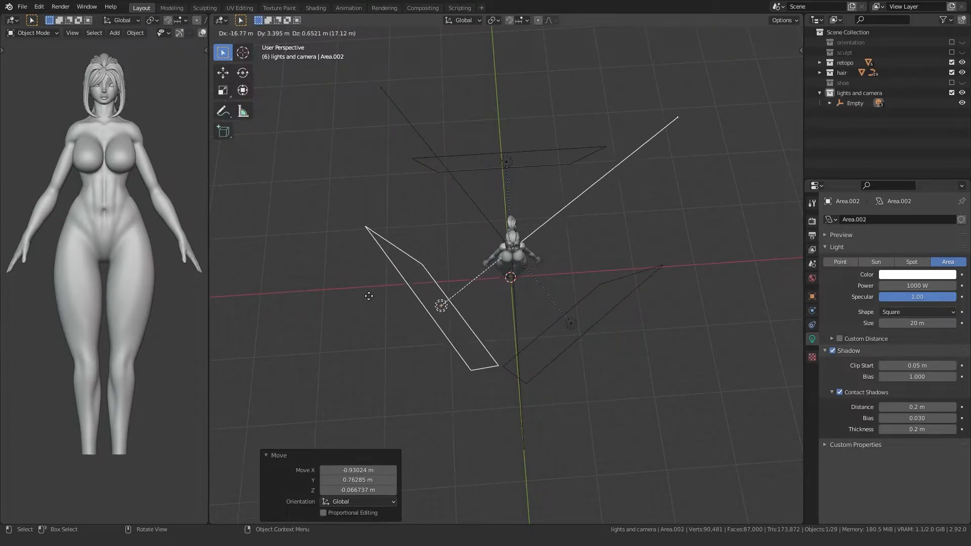
click(373, 295)
double_click(918, 284)
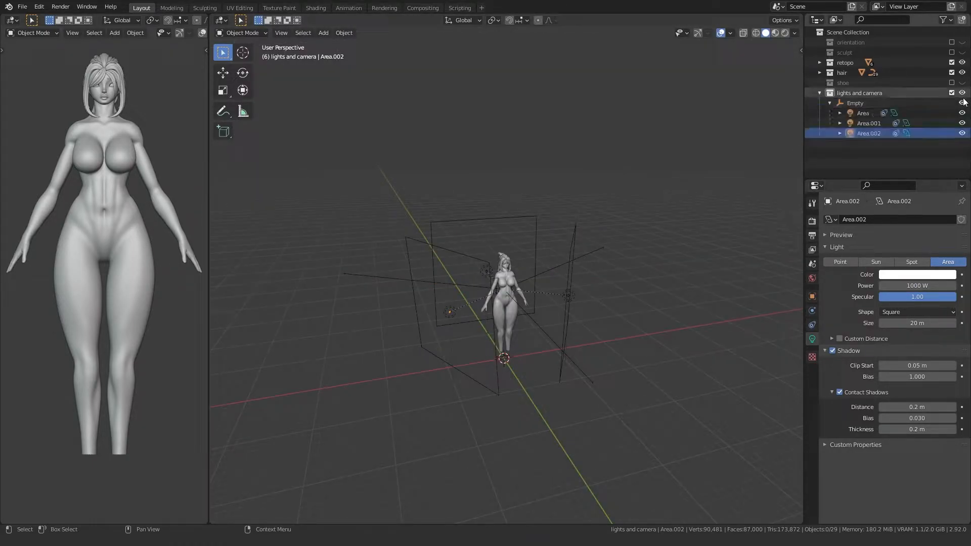
click(962, 103)
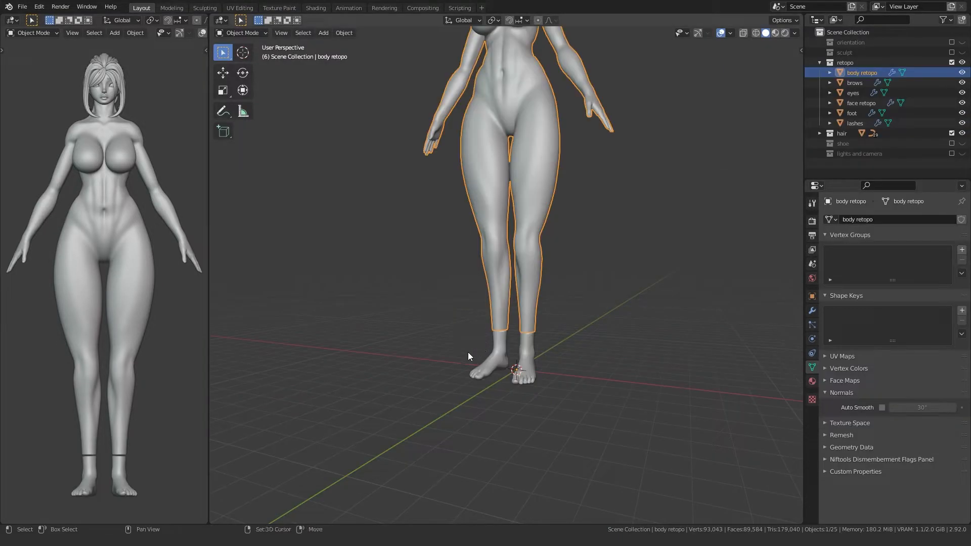
Select the open edge loop at the ankle end of the body mesh's leg and check its vertex count.
middle_drag(468, 352, 401, 282)
scroll(427, 299, up, 5)
key(Tab)
alt+click(450, 379)
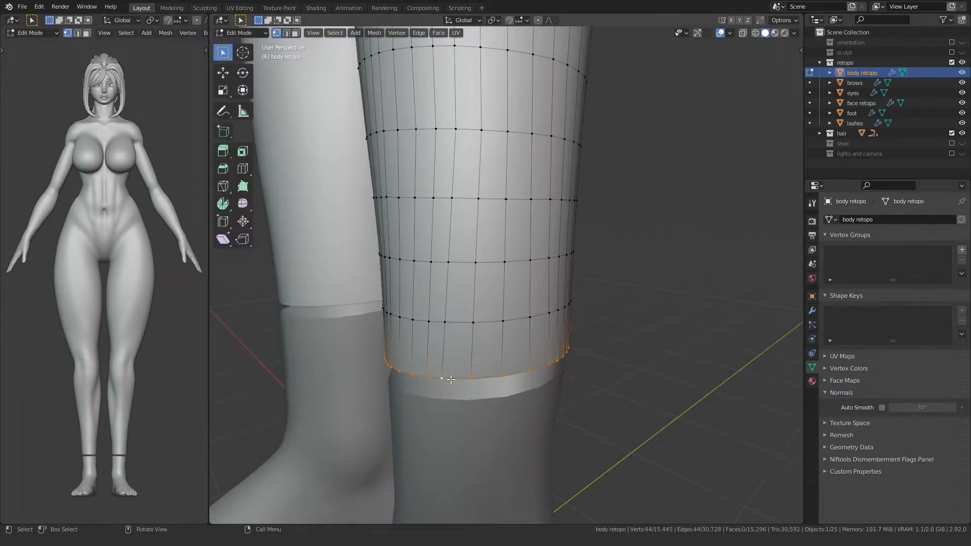
scroll(451, 379, down, 4)
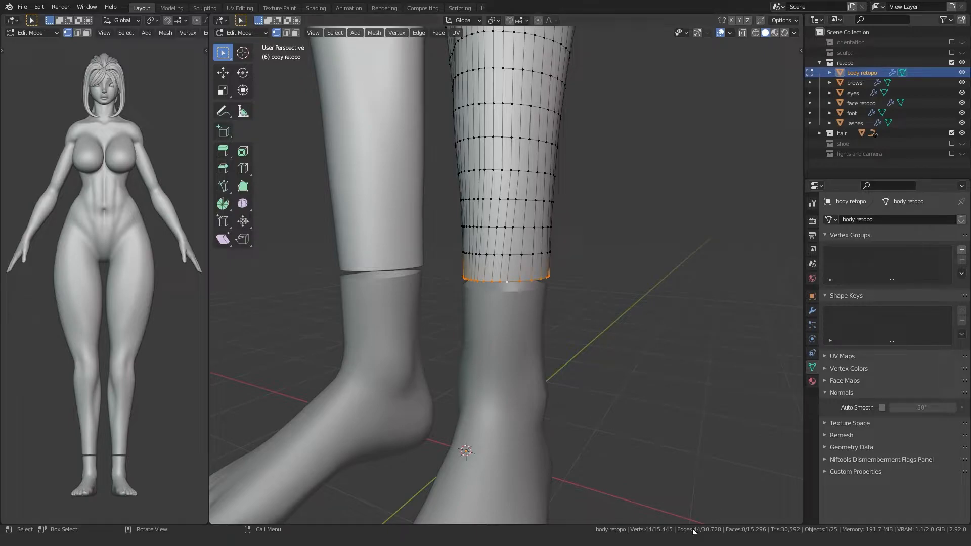
key(Tab)
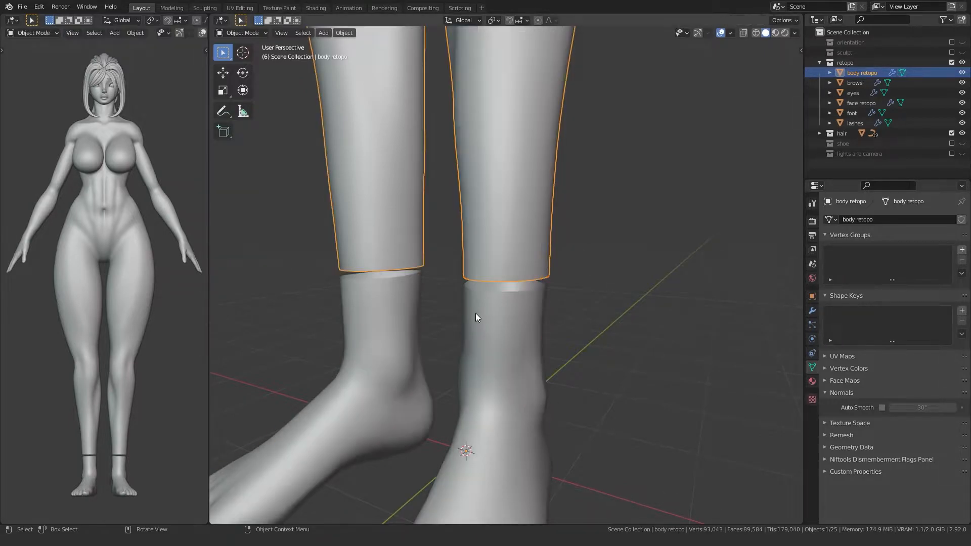
Select the top edge loop of the foot mesh and check its vertex count against the body's ankle loop.
click(475, 314)
key(Tab)
alt+click(497, 292)
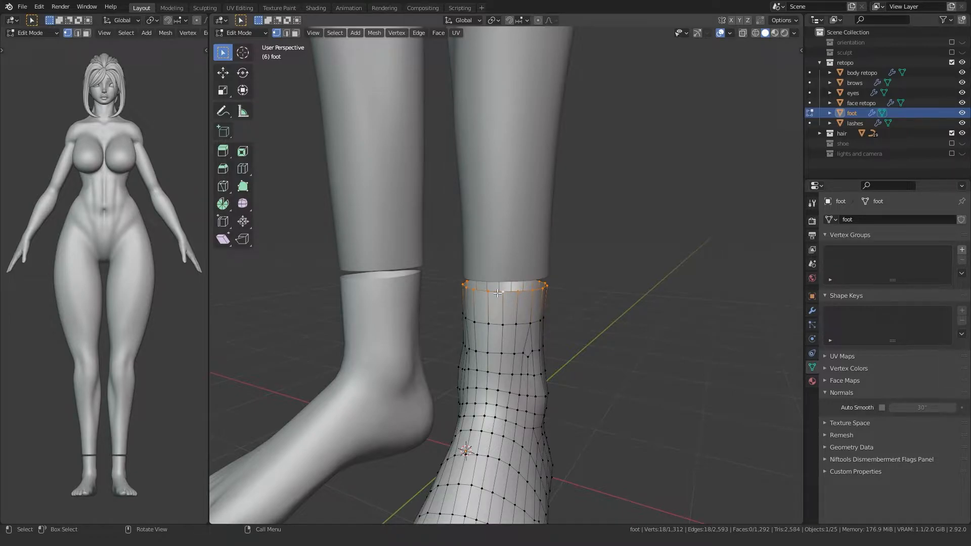
scroll(493, 308, down, 6)
key(Tab)
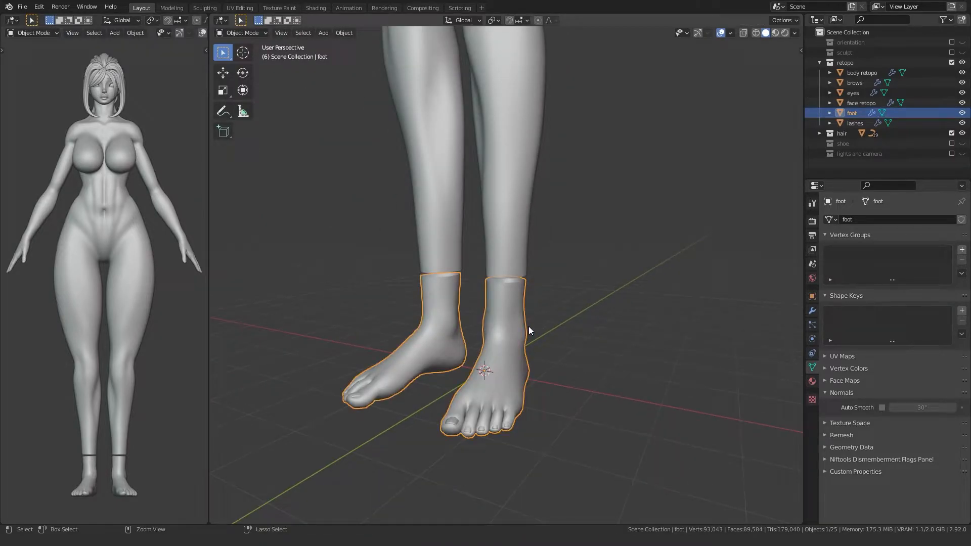
Try subdividing the foot mesh with an applied Subdivision Surface modifier and check the density of its top edge loop.
click(812, 310)
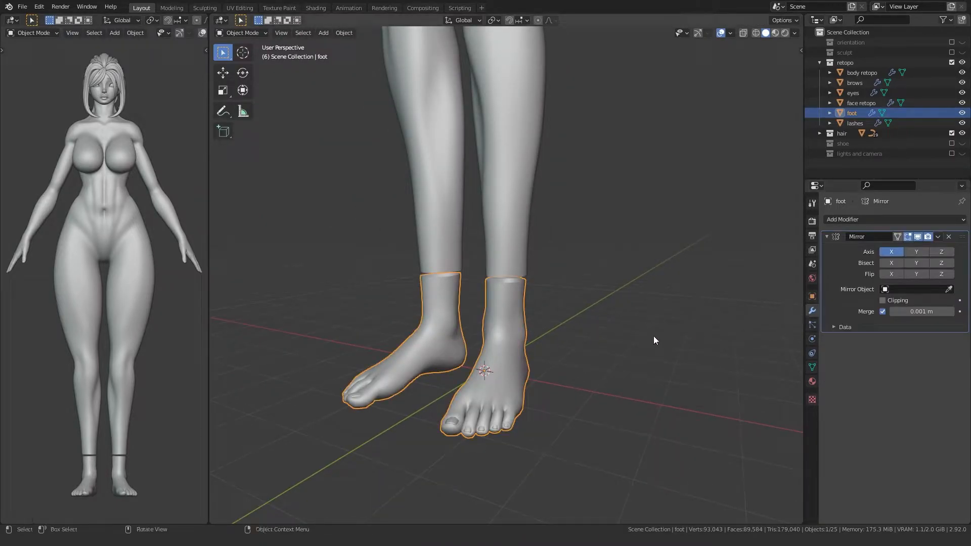
key(ctrl+1)
click(939, 345)
click(906, 354)
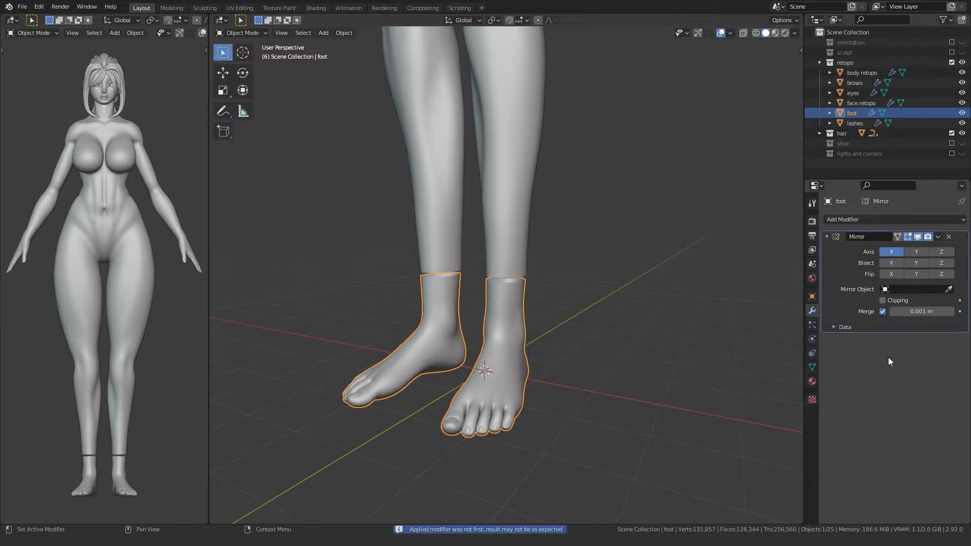
scroll(498, 309, up, 4)
key(Tab)
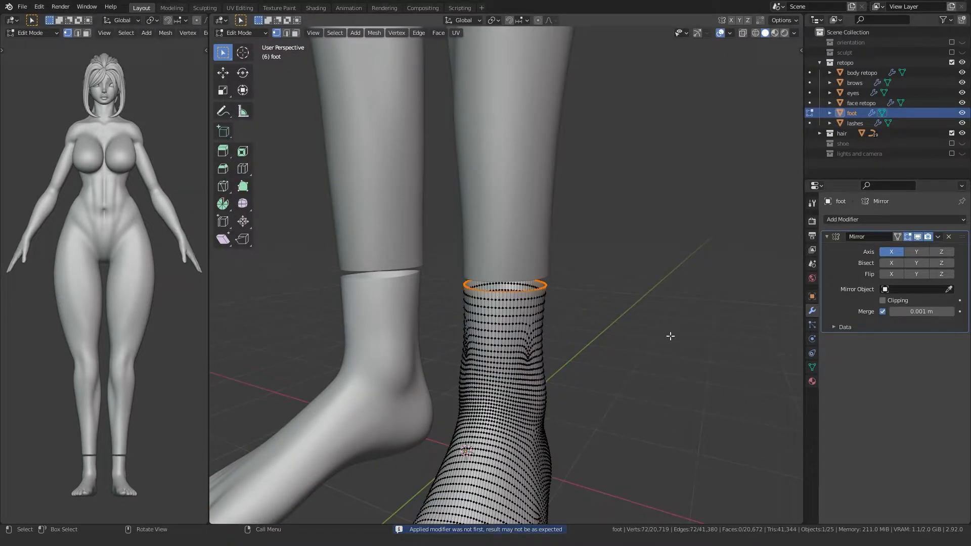
Add a level 1 Subdivision Surface modifier to the foot, apply it, and compare its top edge loop with the body's.
key(Tab)
key(ctrl+1)
click(938, 340)
click(920, 352)
key(Tab)
middle_drag(435, 339, 448, 300)
key(Tab)
click(448, 298)
key(Tab)
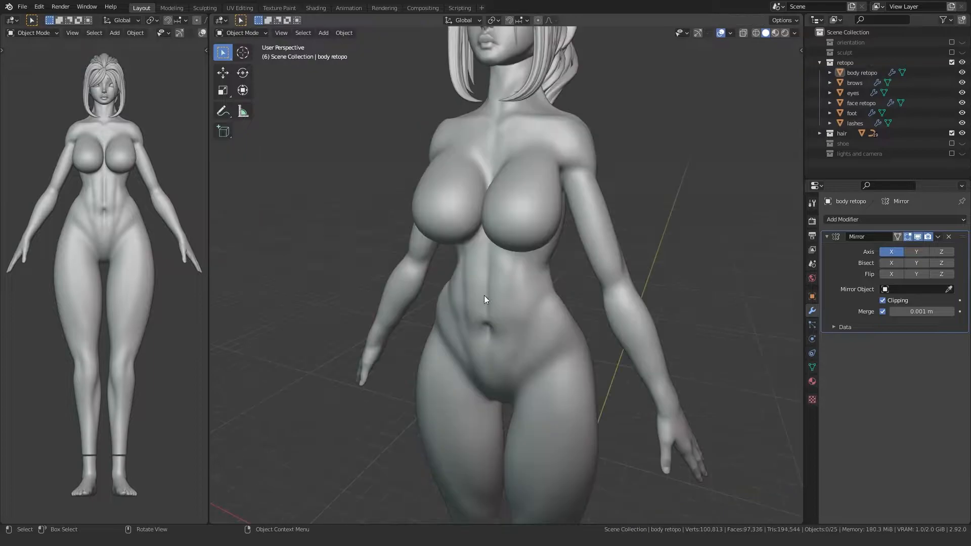
Put the body mesh into Sculpt Mode and show the wireframe overlay on it.
middle_drag(484, 295, 405, 372)
click(471, 352)
key(ctrl+Tab)
click(448, 412)
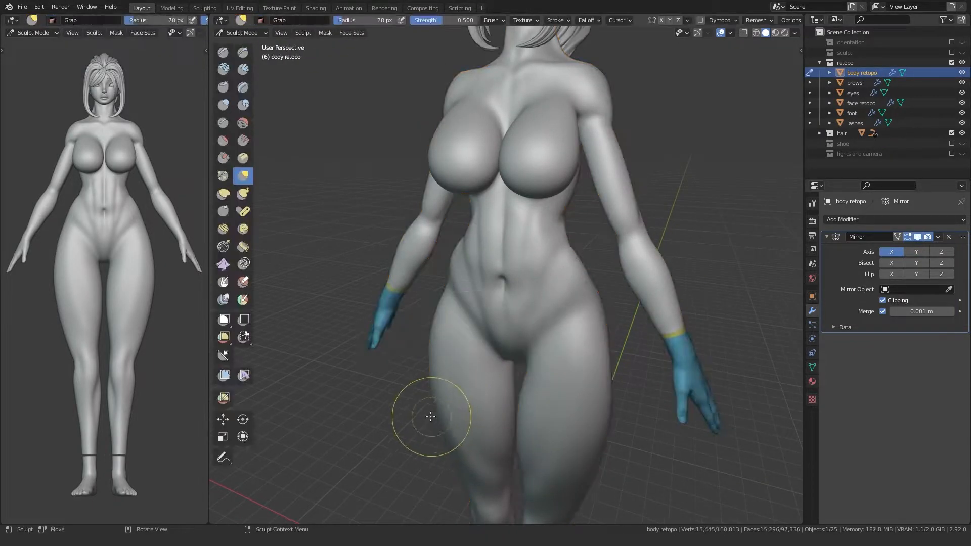
middle_drag(435, 417, 457, 400)
click(730, 33)
click(667, 204)
middle_drag(597, 304, 538, 345)
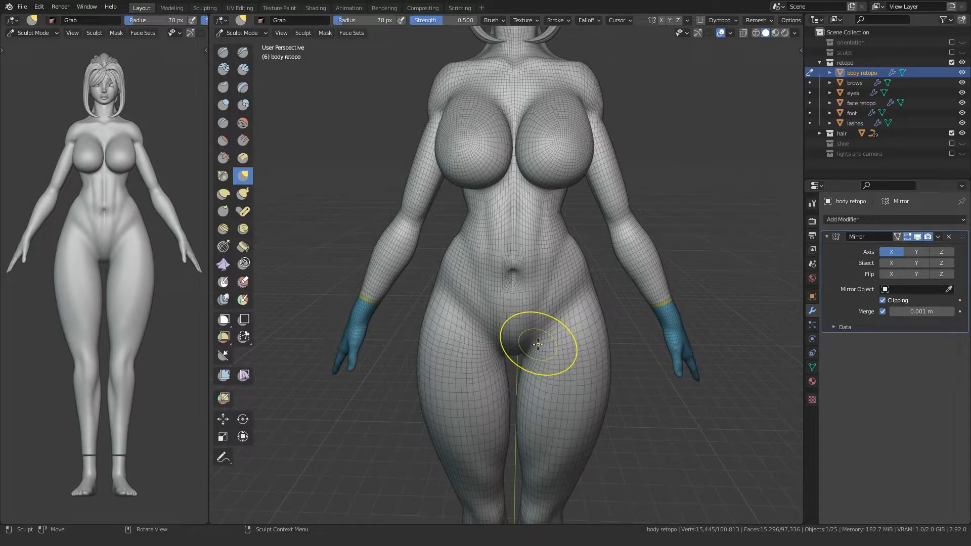
Choose the Slide Relax brush and relax the body's topology around the shoulder and armpit.
click(223, 246)
mouse_move(520, 293)
middle_down()
mouse_move(476, 263)
mouse_move(458, 311)
middle_up()
ctrl+middle_drag(458, 311, 493, 269)
mouse_move(563, 186)
shift+mouse_down()
mouse_move(568, 226)
mouse_move(547, 275)
mouse_move(583, 219)
shift+mouse_up()
mouse_move(546, 258)
middle_down()
mouse_move(418, 217)
mouse_move(402, 195)
mouse_move(405, 248)
middle_up()
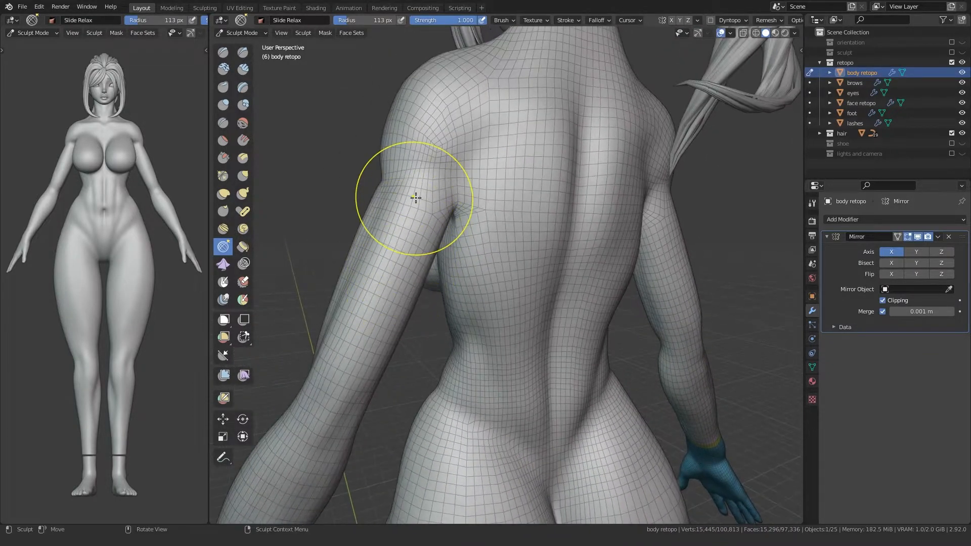
middle_drag(468, 210, 423, 195)
Relax the body's topology over the hips, the backs of the thighs and the calves down to the ankles.
mouse_move(421, 319)
shift+middle_down()
mouse_move(434, 238)
mouse_move(480, 226)
shift+middle_up()
shift+drag(464, 262, 462, 309)
mouse_move(390, 324)
middle_down()
mouse_move(455, 297)
mouse_move(412, 217)
mouse_move(422, 230)
middle_up()
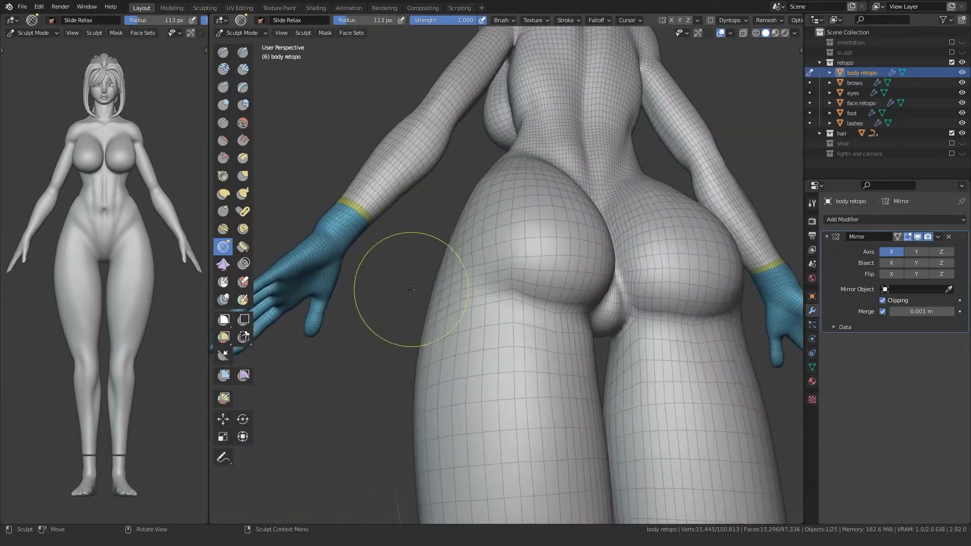
middle_drag(414, 288, 387, 295)
middle_drag(515, 307, 336, 250)
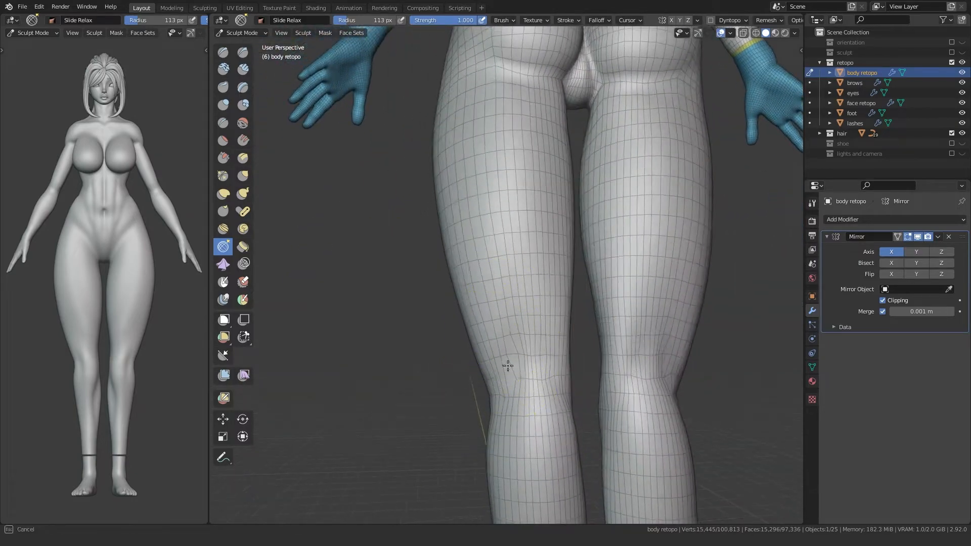
middle_drag(548, 359, 432, 299)
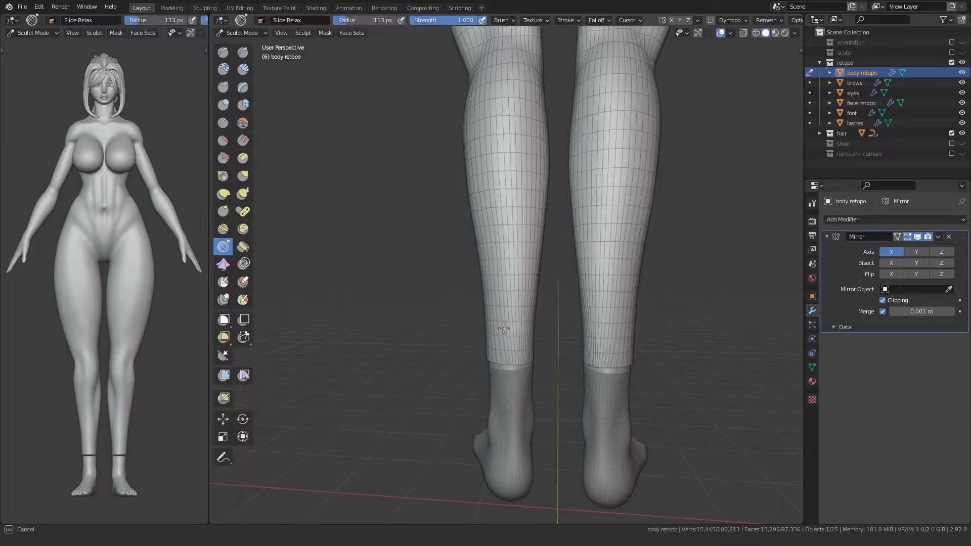
mouse_move(471, 326)
middle_down()
mouse_move(440, 308)
mouse_move(449, 336)
mouse_move(515, 283)
middle_up()
Enlarge the Slide Relax brush radius to 178 px and relax the topology around the knees and lower legs.
key(f)
click(548, 244)
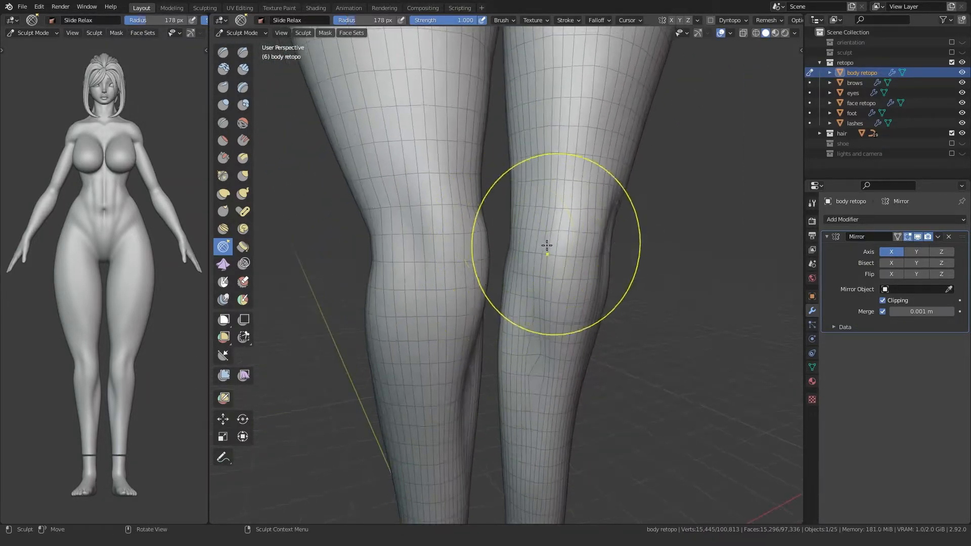
middle_drag(552, 203, 467, 258)
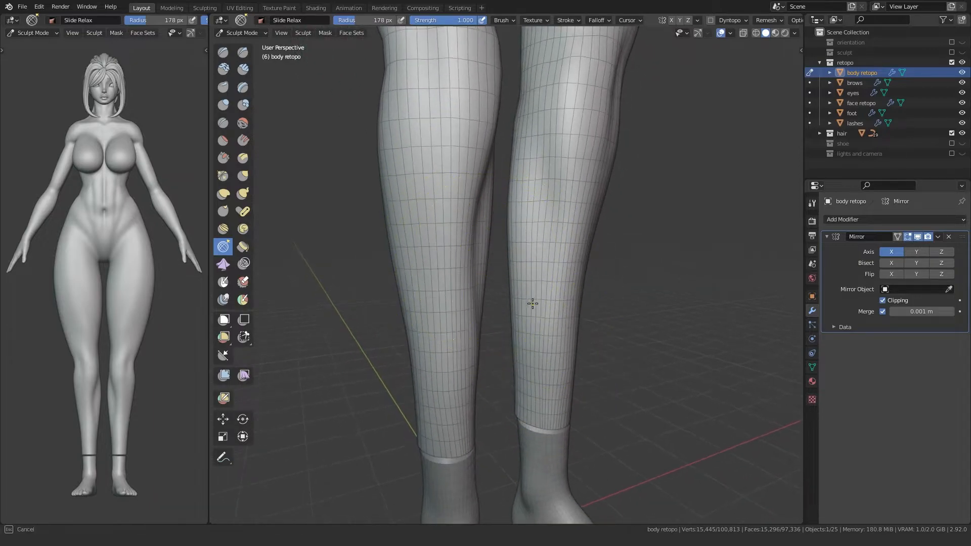
middle_drag(445, 304, 466, 314)
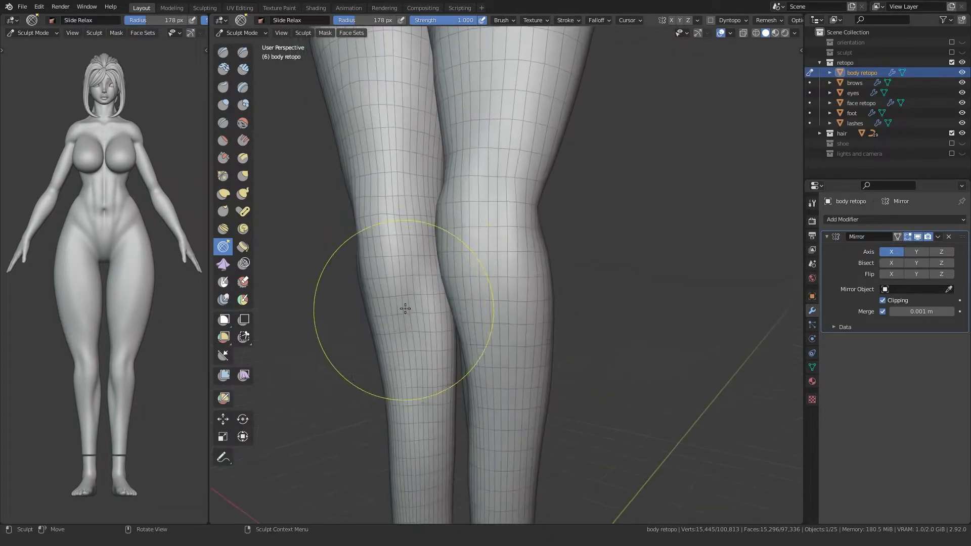
mouse_move(521, 254)
middle_down()
mouse_move(475, 241)
mouse_move(501, 258)
mouse_move(481, 269)
mouse_move(486, 239)
mouse_move(477, 317)
mouse_move(447, 225)
mouse_move(455, 304)
mouse_move(446, 279)
middle_up()
scroll(455, 289, up, 3)
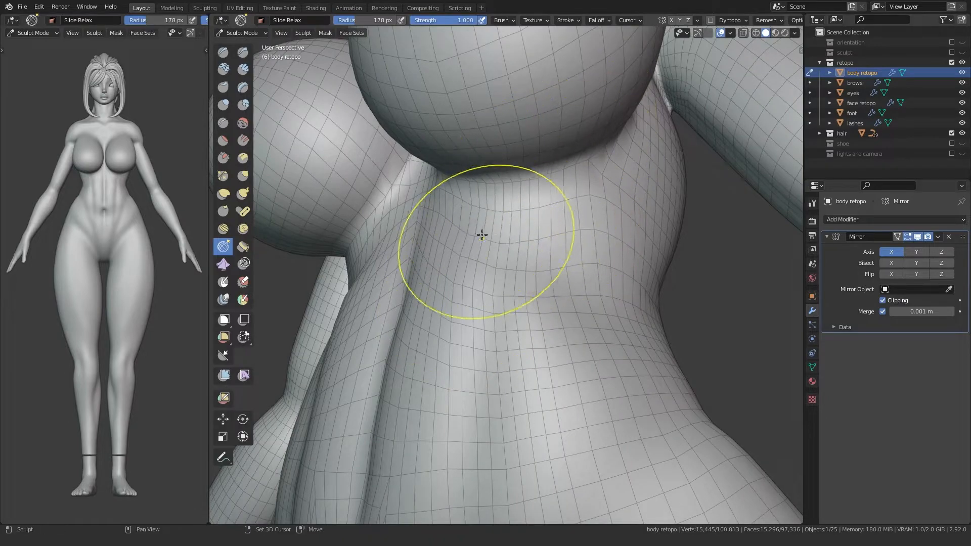
Relax the body mesh under the breasts and across the shoulders and neck with the Slide Relax brush.
middle_drag(421, 260, 510, 255)
middle_drag(446, 242, 594, 322)
middle_drag(538, 229, 436, 306)
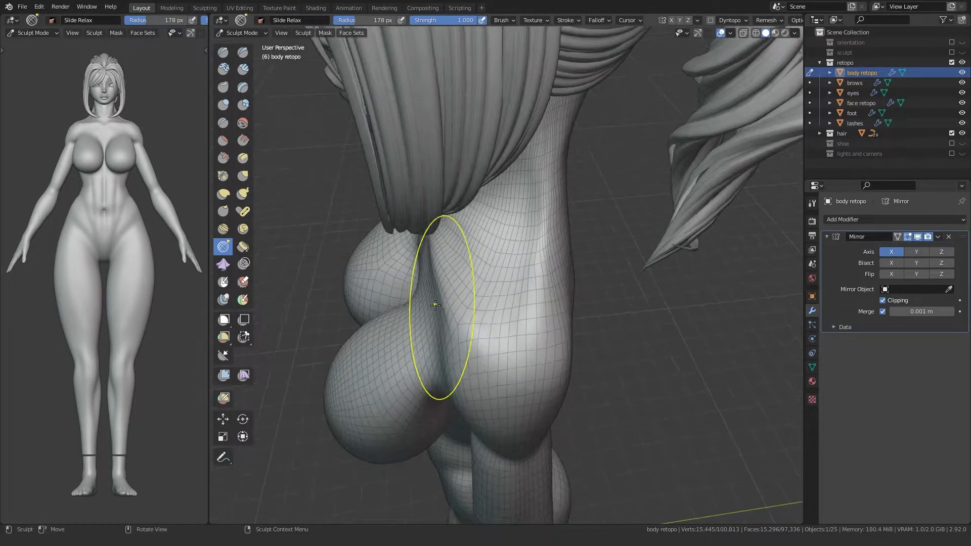
middle_drag(539, 329, 512, 160)
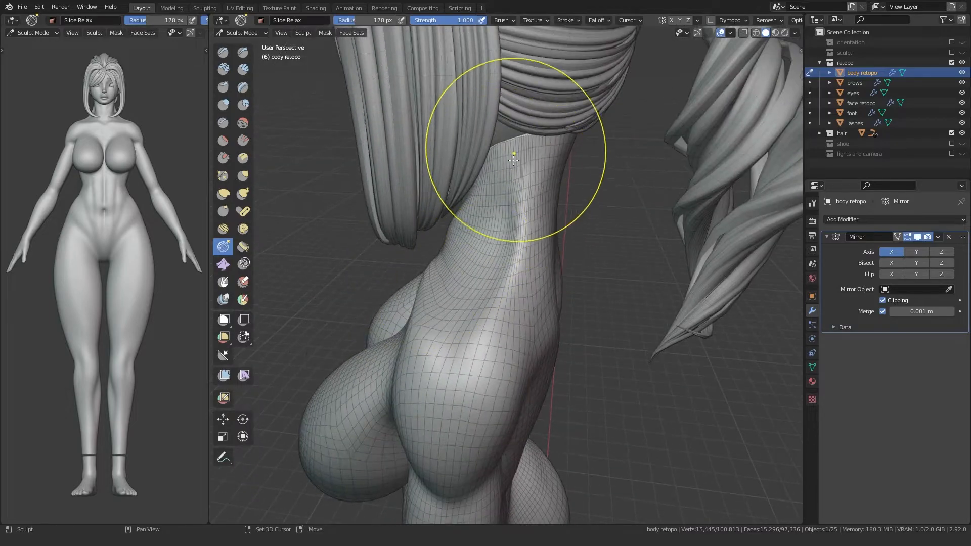
mouse_move(515, 266)
middle_down()
mouse_move(446, 213)
mouse_move(377, 252)
middle_up()
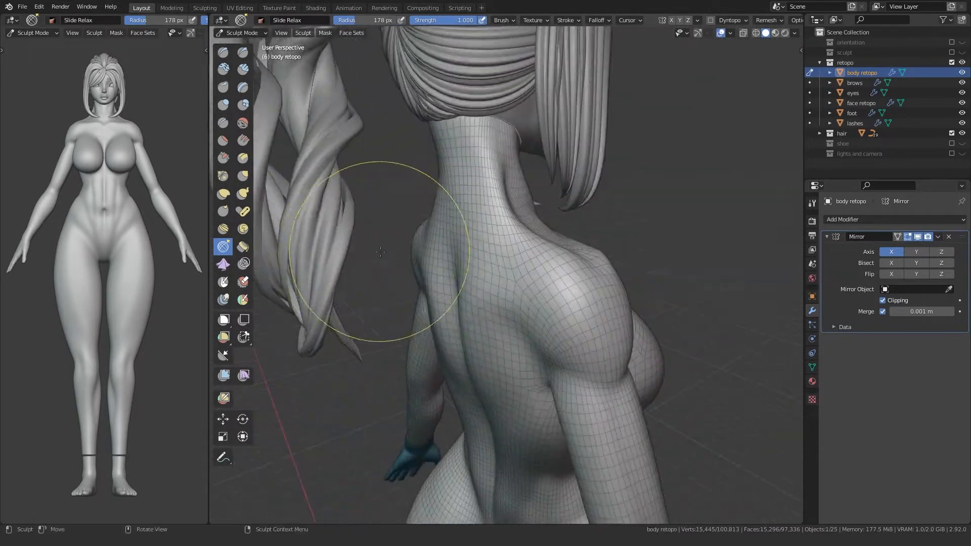
mouse_move(472, 280)
middle_down()
mouse_move(444, 260)
mouse_move(442, 269)
mouse_move(417, 212)
mouse_move(418, 244)
mouse_move(481, 289)
mouse_move(499, 328)
mouse_move(529, 199)
middle_up()
Reduce the Slide Relax brush to 119 px and relax the mesh around the breast, armpit and ribs.
key(f)
click(527, 208)
middle_drag(577, 236, 552, 171)
middle_drag(551, 228, 490, 282)
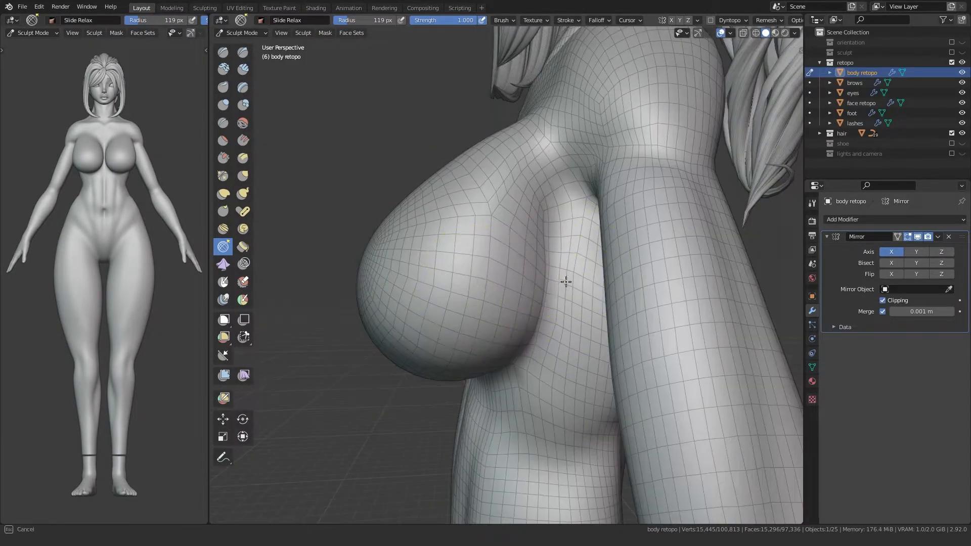
middle_drag(558, 353, 578, 225)
mouse_move(552, 429)
middle_down()
mouse_move(505, 317)
mouse_move(445, 321)
mouse_move(506, 160)
middle_up()
Relax the abdomen mesh around the navel with the Slide Relax brush at a 92 px radius.
mouse_move(490, 203)
middle_down()
mouse_move(446, 162)
mouse_move(572, 187)
mouse_move(481, 271)
mouse_move(481, 303)
mouse_move(396, 264)
mouse_move(439, 273)
mouse_move(496, 304)
mouse_move(503, 336)
mouse_move(465, 314)
mouse_move(447, 263)
mouse_move(494, 277)
mouse_move(445, 320)
mouse_move(524, 171)
middle_up()
mouse_move(462, 228)
middle_down()
mouse_move(508, 233)
mouse_move(519, 170)
middle_up()
shift+middle_drag(555, 257, 629, 299)
mouse_move(458, 299)
middle_down()
mouse_move(412, 297)
mouse_move(420, 284)
middle_up()
scroll(520, 245, up, 1)
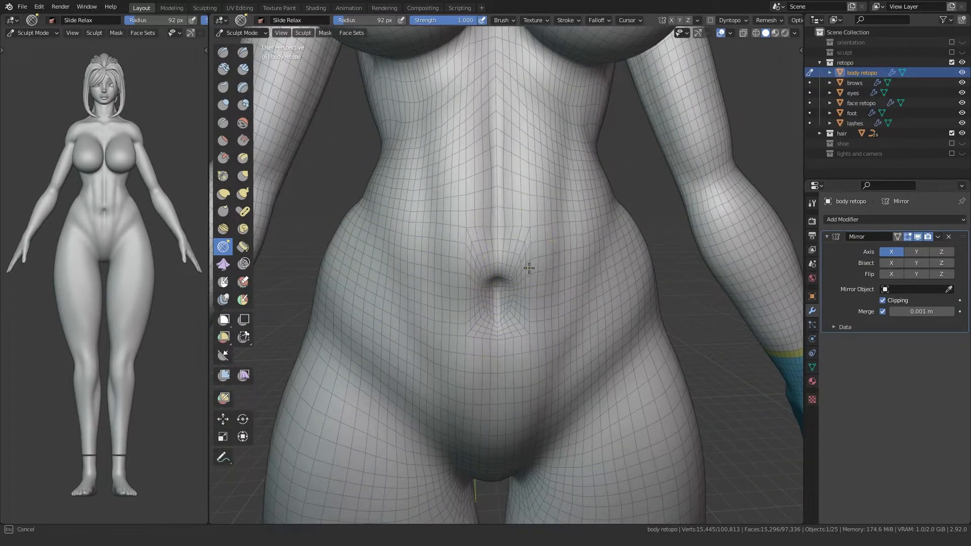
shift+middle_drag(517, 347, 473, 329)
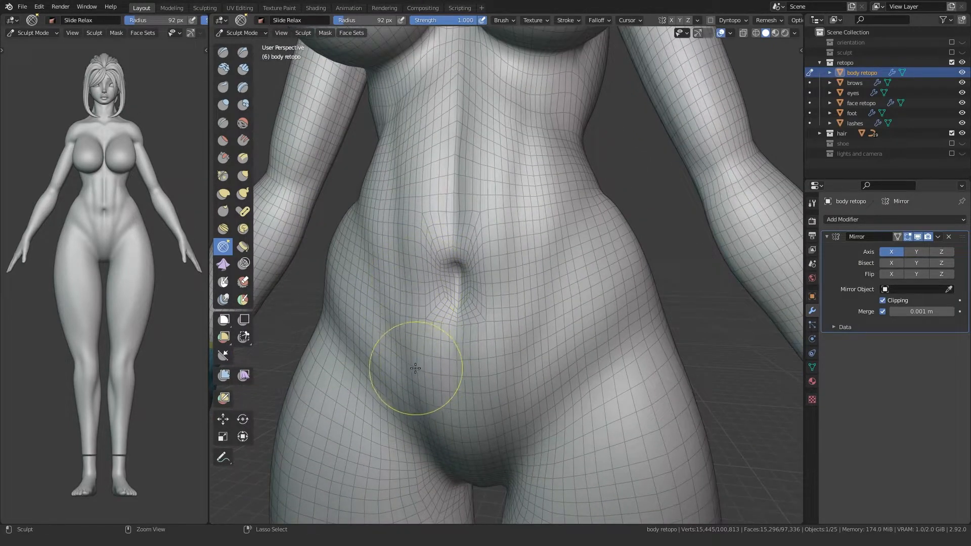
key(Tab)
key(Tab)
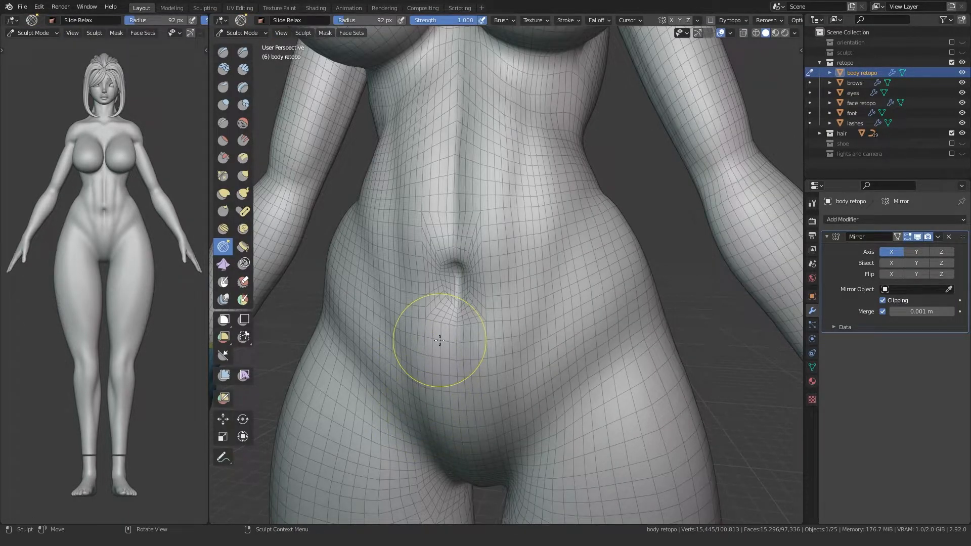
Enlarge the Slide Relax brush to 139 px and relax the mesh around the groin and buttocks.
scroll(443, 284, down, 4)
mouse_move(442, 284)
middle_down()
mouse_move(423, 303)
mouse_move(487, 370)
mouse_move(445, 368)
mouse_move(581, 366)
mouse_move(476, 363)
middle_up()
scroll(476, 284, down, 3)
middle_drag(475, 283, 454, 331)
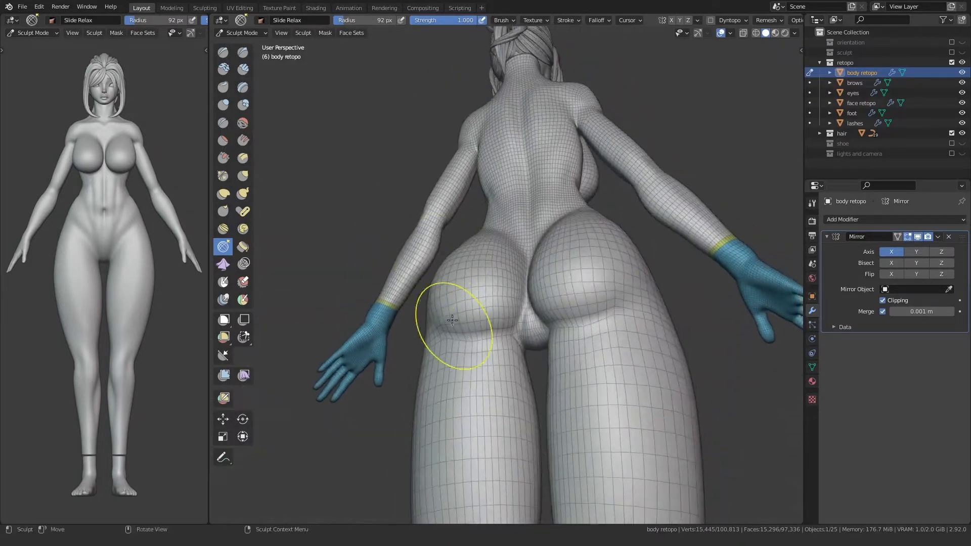
scroll(435, 344, up, 6)
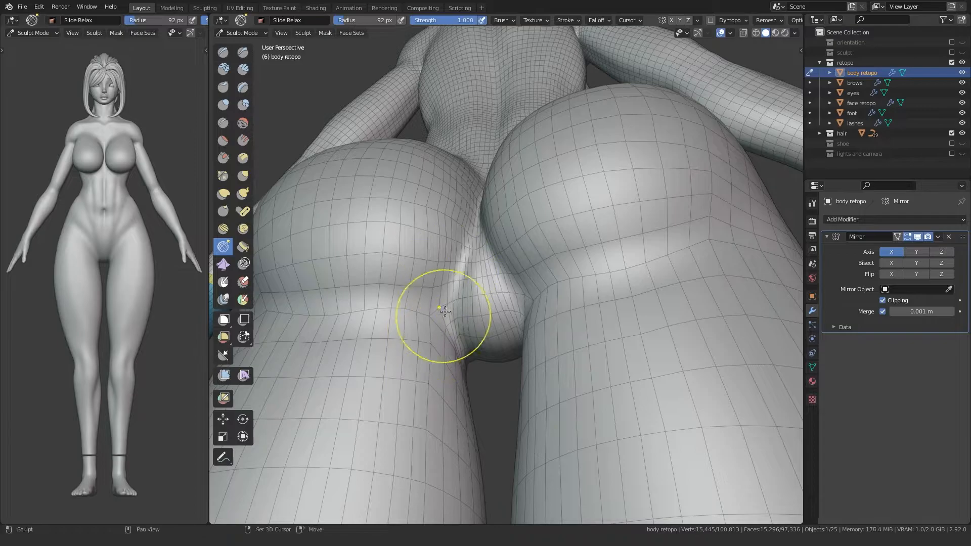
mouse_move(446, 275)
middle_down()
mouse_move(481, 278)
mouse_move(442, 276)
mouse_move(436, 308)
mouse_move(447, 322)
mouse_move(340, 341)
mouse_move(386, 351)
mouse_move(474, 411)
middle_up()
key(f)
click(464, 338)
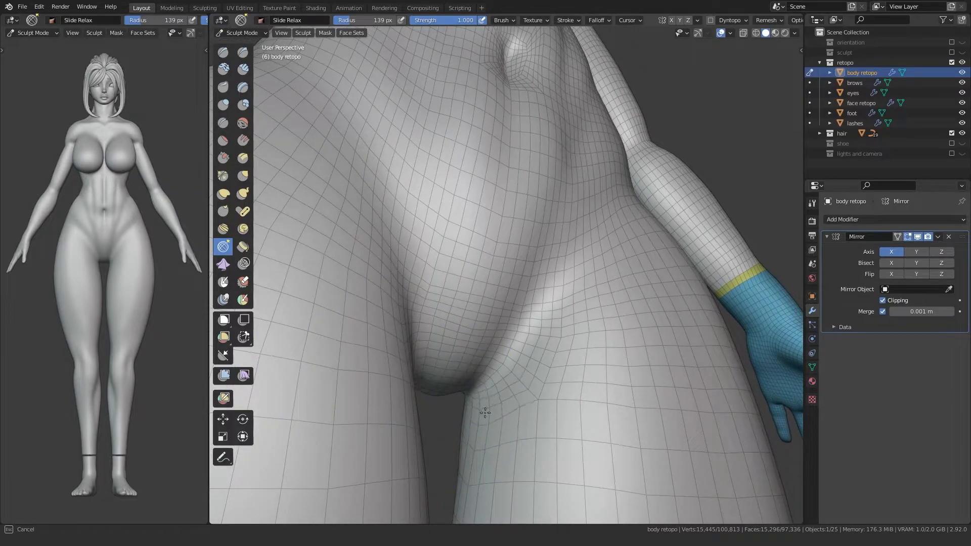
middle_drag(519, 462, 483, 303)
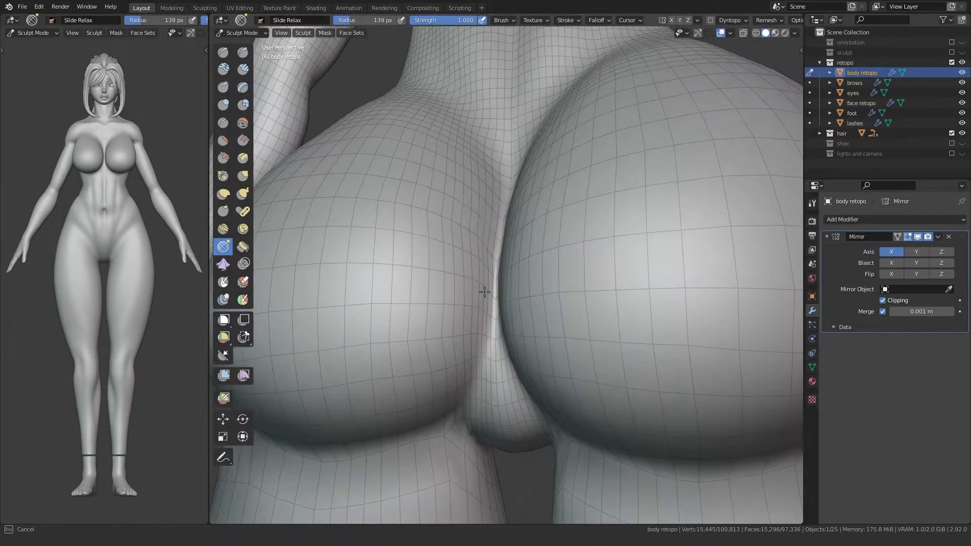
mouse_move(470, 238)
middle_down()
mouse_move(473, 204)
mouse_move(480, 259)
middle_up()
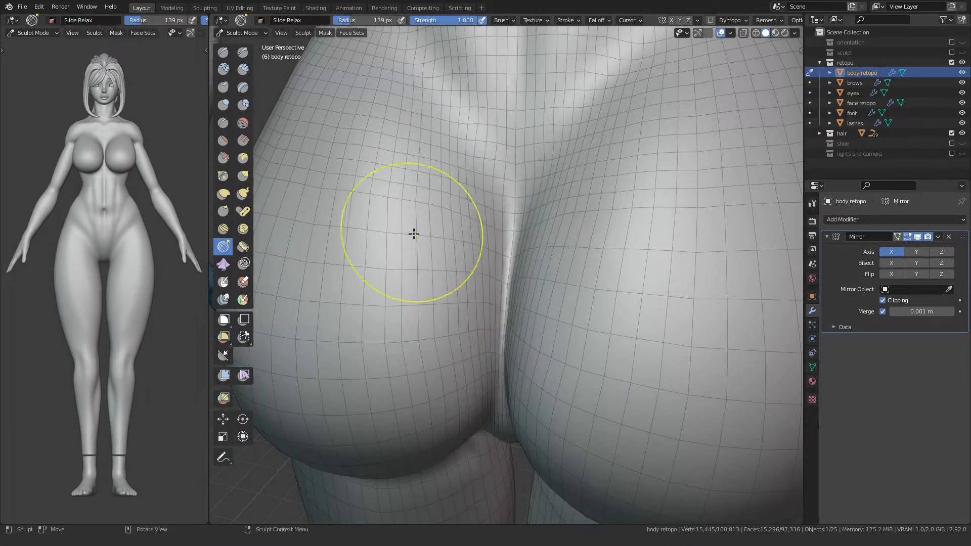
Set the Slide Relax brush to 201 px and relax the mesh around the buttocks, hips and waist.
scroll(417, 238, down, 3)
key(f)
click(434, 249)
mouse_move(442, 214)
middle_down()
mouse_move(405, 256)
mouse_move(412, 182)
mouse_move(514, 248)
mouse_move(636, 286)
mouse_move(562, 305)
middle_up()
middle_drag(551, 238, 466, 271)
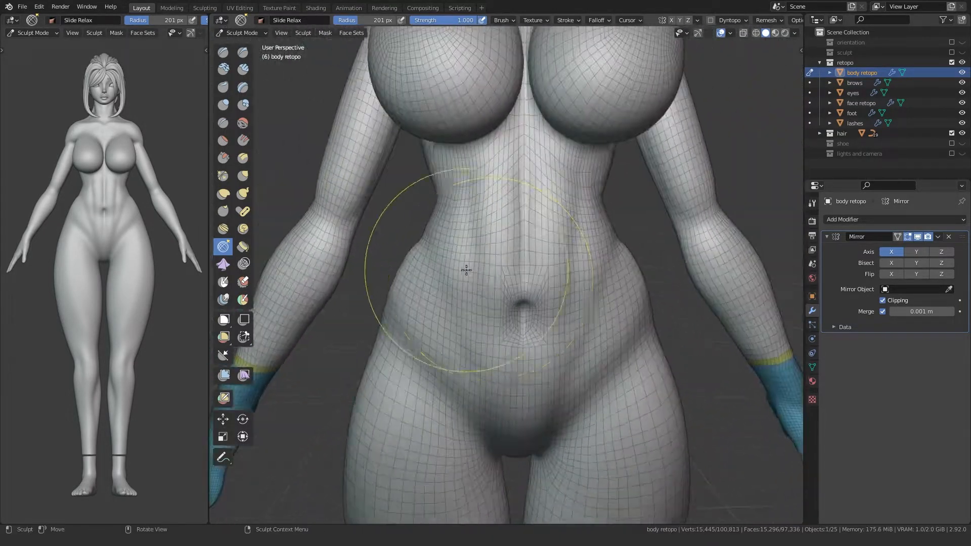
Leave Sculpt Mode and compare the open ankle edge loops of the body and foot meshes in Edit Mode.
scroll(506, 252, down, 5)
scroll(506, 252, down, 2)
key(ctrl+Tab)
click(453, 252)
key(Tab)
shift+middle_drag(501, 455, 443, 244)
scroll(504, 184, up, 5)
middle_drag(411, 213, 462, 262)
scroll(478, 261, up, 2)
scroll(479, 253, down, 3)
key(Tab)
click(473, 269)
key(Tab)
key(Tab)
click(476, 207)
key(Tab)
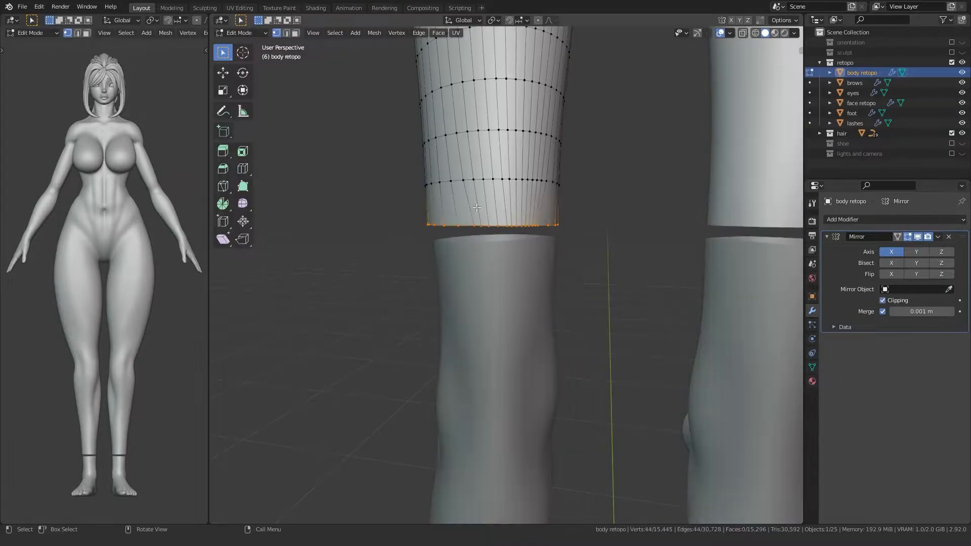
Edge-slide one edge of the lower leg's open border upward to form a notch.
shift+middle_drag(488, 228, 489, 248)
scroll(490, 247, up, 1)
key(2)
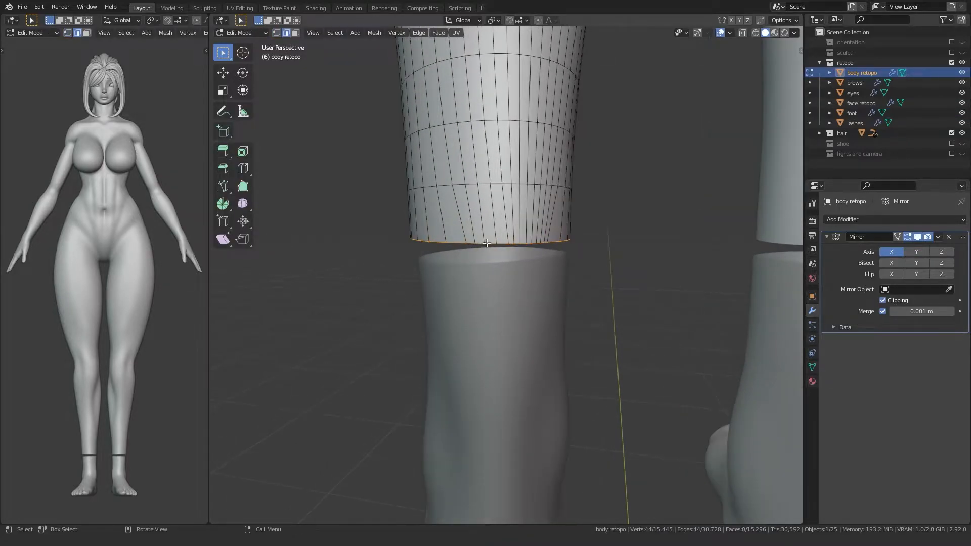
click(489, 243)
scroll(485, 240, up, 2)
key(g)
key(g)
click(474, 205)
mouse_move(474, 205)
middle_down()
mouse_move(470, 218)
mouse_move(458, 211)
middle_up()
Edge-slide three more edges along the lower leg's open border upward to form matching notches.
click(476, 223)
key(g)
key(g)
click(471, 208)
click(471, 227)
key(g)
key(g)
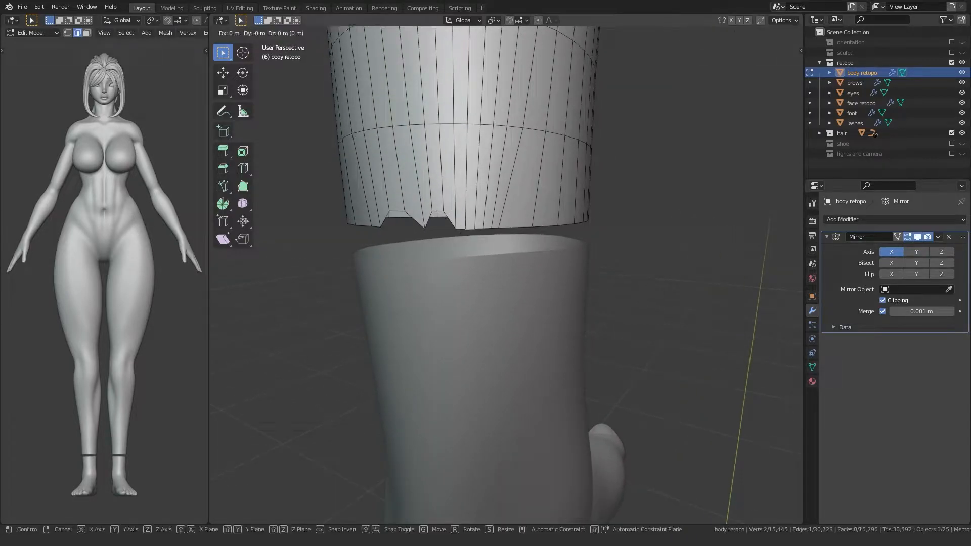
click(461, 218)
click(484, 226)
key(g)
key(g)
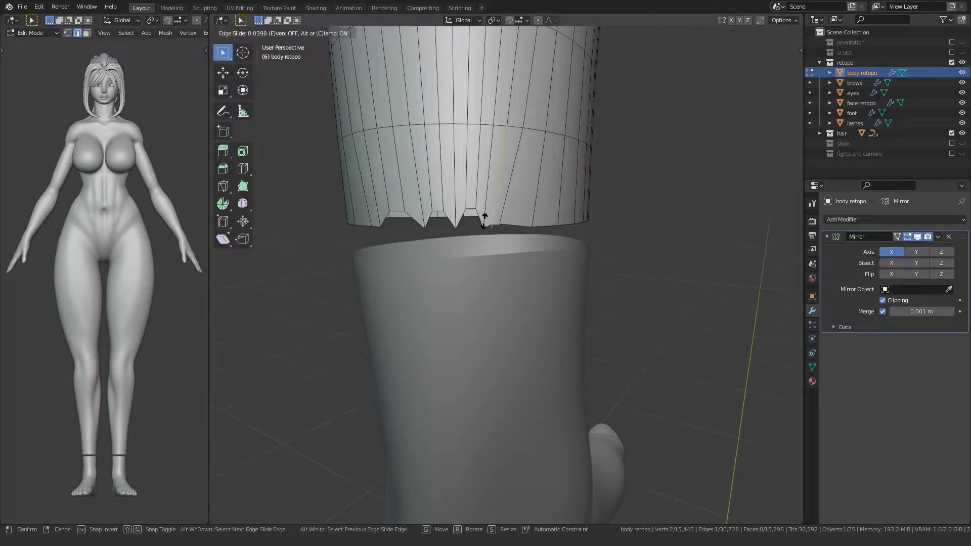
click(482, 218)
Fill the four notches along the lower leg's border with quad faces and select the resulting edge loop.
mouse_move(405, 234)
middle_down()
mouse_move(427, 238)
mouse_move(421, 231)
middle_up()
key(1)
click(421, 220)
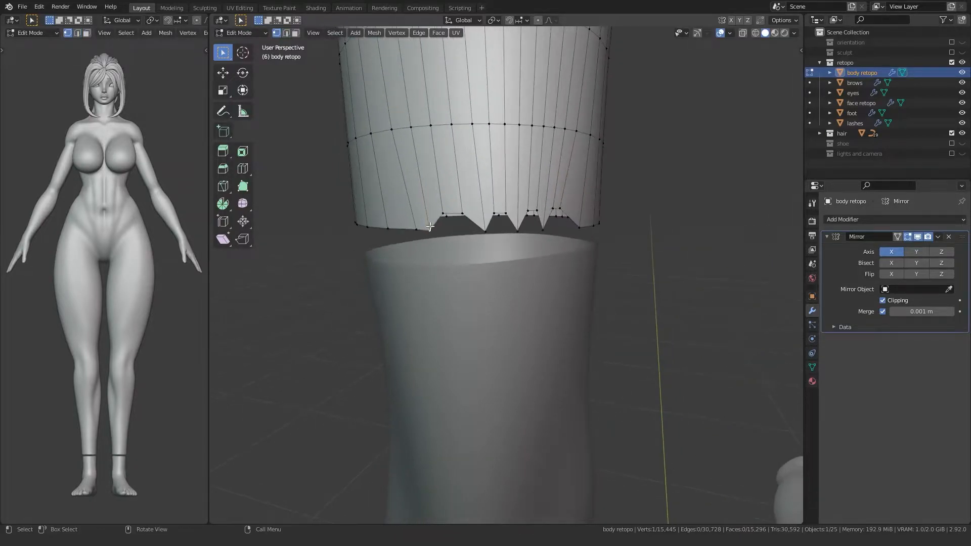
key(KP_Decimal)
scroll(420, 230, down, 6)
key(f)
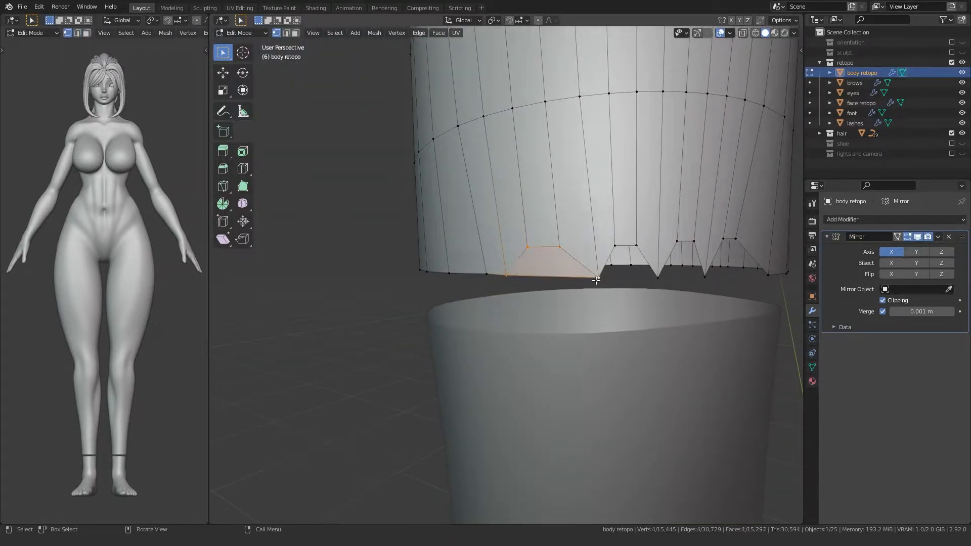
key(f)
shift+middle_drag(644, 276, 461, 272)
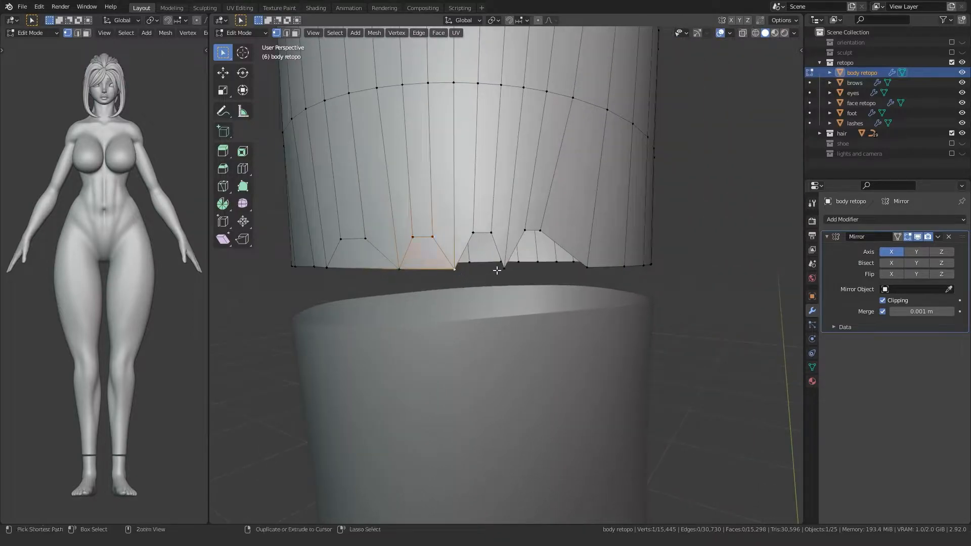
key(f)
key(f)
alt+click(479, 268)
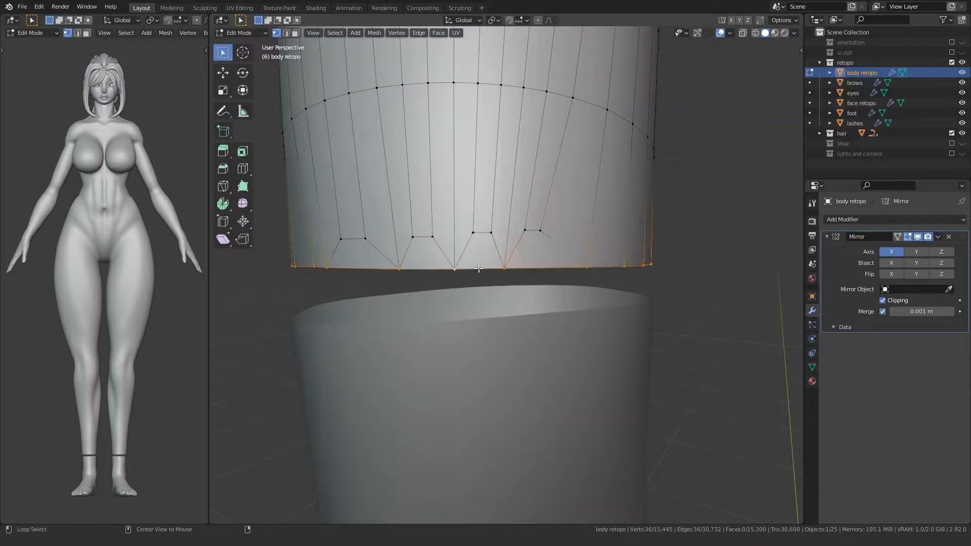
Check the foot's open loop against the leg's border and save the file.
key(Tab)
click(463, 339)
key(Tab)
middle_drag(448, 338, 499, 336)
scroll(498, 336, down, 11)
key(Tab)
click(392, 327)
middle_drag(393, 328, 388, 269)
key(ctrl+s)
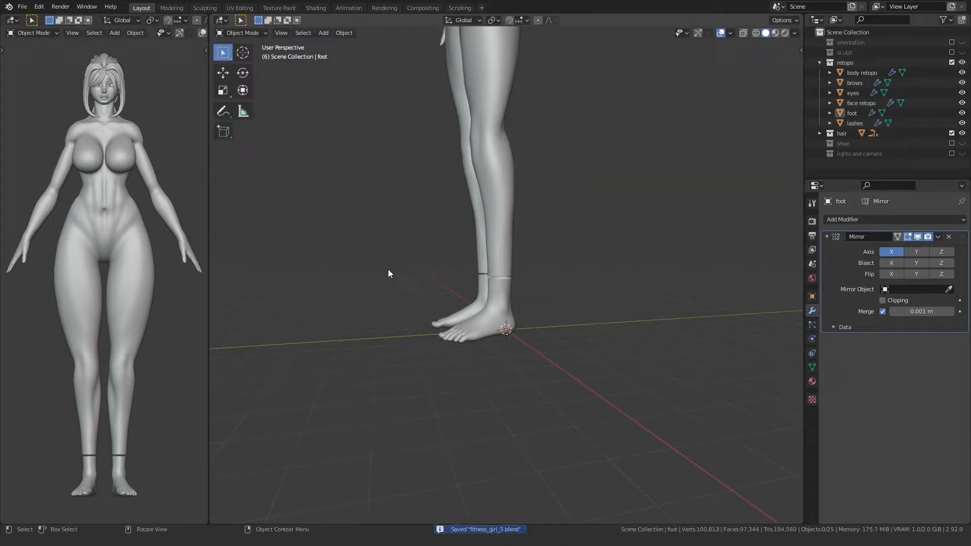
Join the foot object into the body retopo object.
scroll(389, 273, up, 8)
key(Tab)
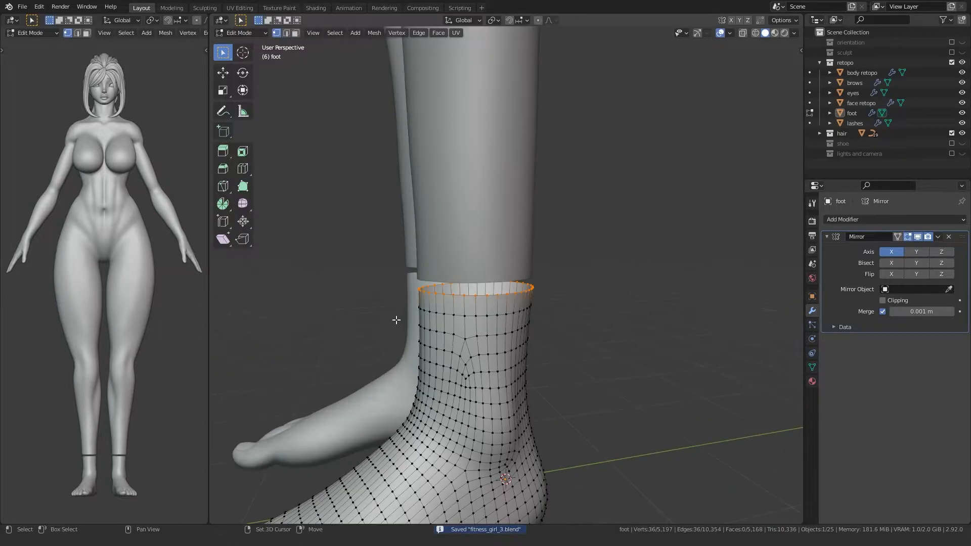
shift+middle_drag(396, 319, 427, 296)
key(Tab)
click(488, 256)
shift+click(511, 230)
scroll(408, 256, down, 5)
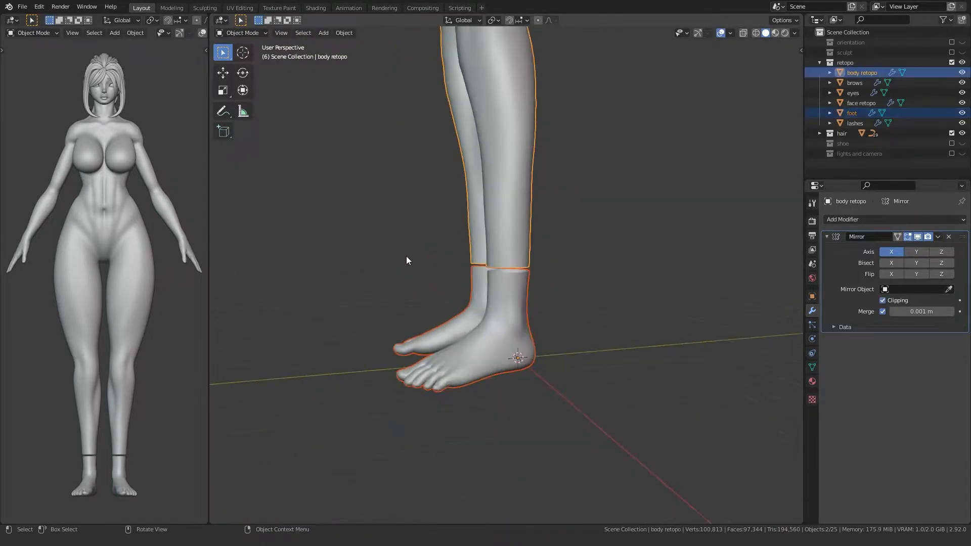
key(ctrl+j)
Bridge the open leg and foot loops at the ankle with LoopTools.
key(Tab)
scroll(417, 262, up, 6)
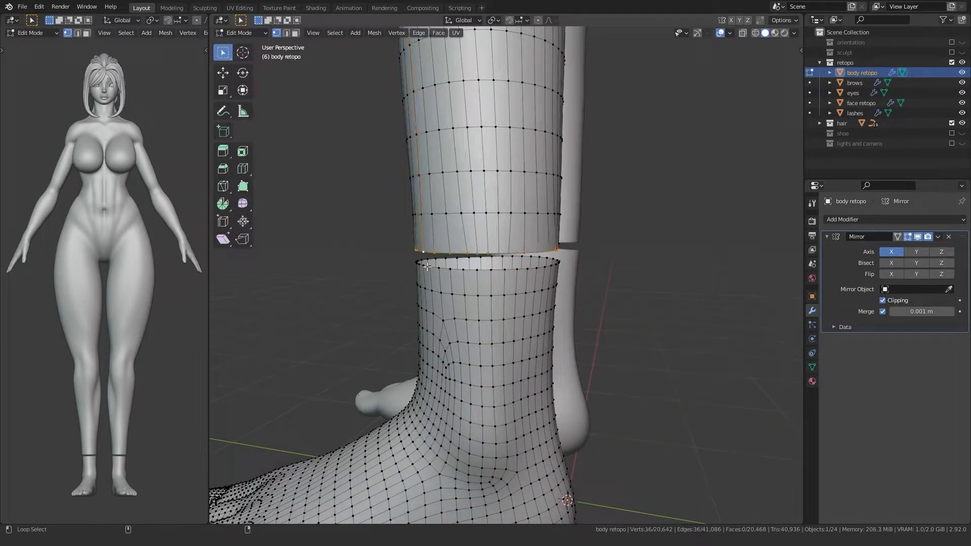
right_click(402, 269)
mouse_move(403, 270)
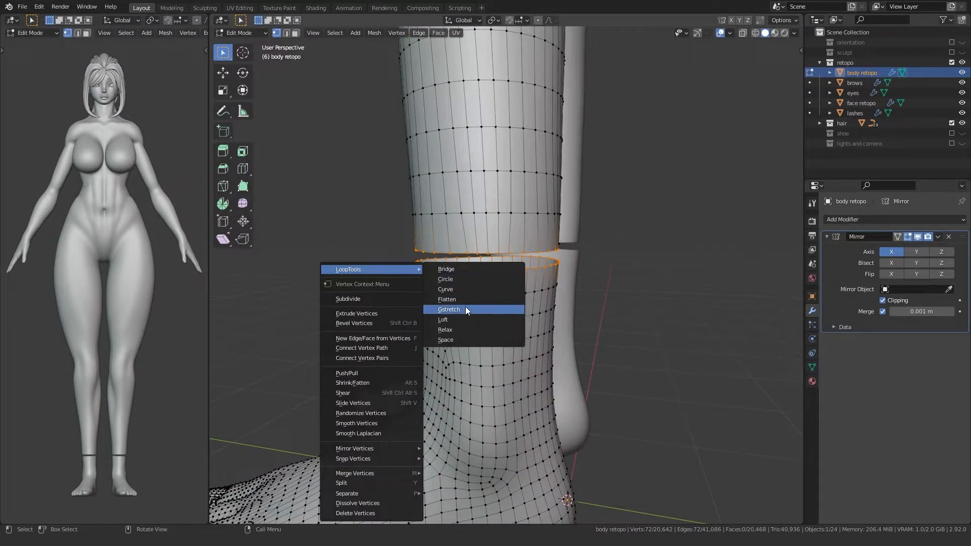
click(445, 271)
middle_drag(438, 274, 556, 256)
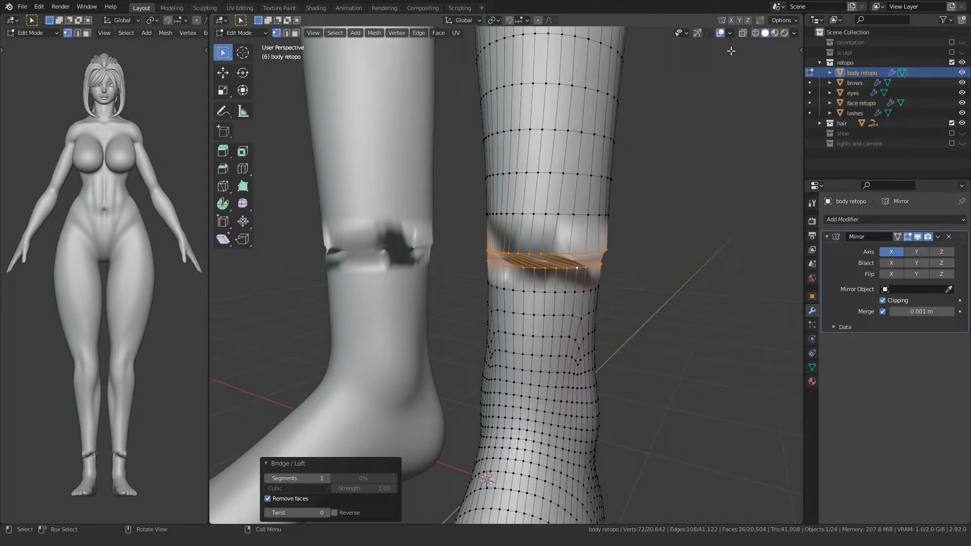
Flip the normals of the new ankle bridge faces, showing the Face Orientation overlay only for this correction.
click(730, 33)
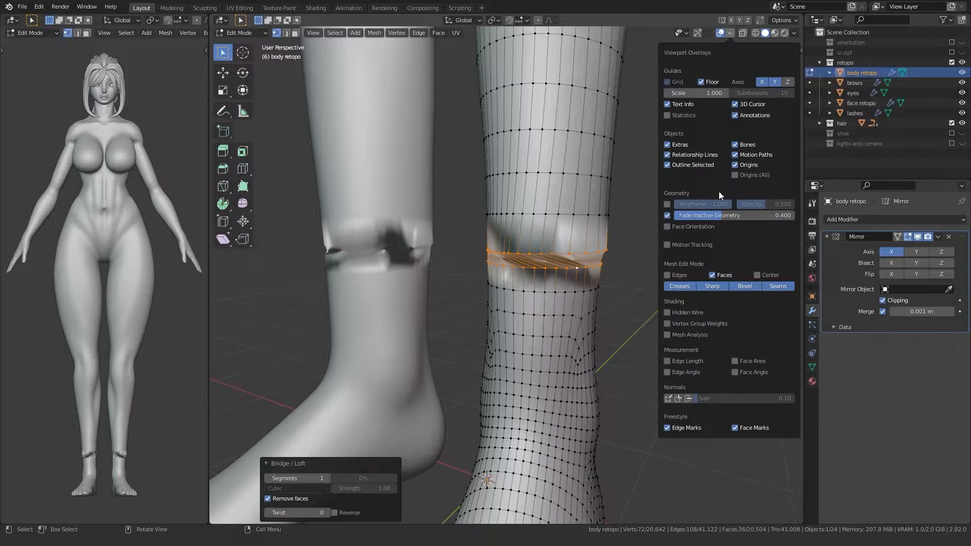
click(673, 227)
key(alt+n)
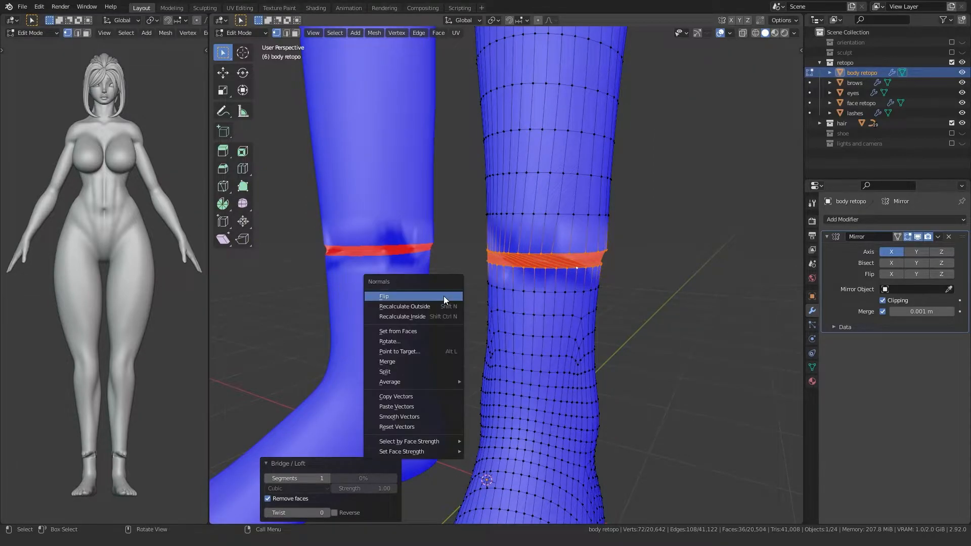
click(444, 296)
click(727, 35)
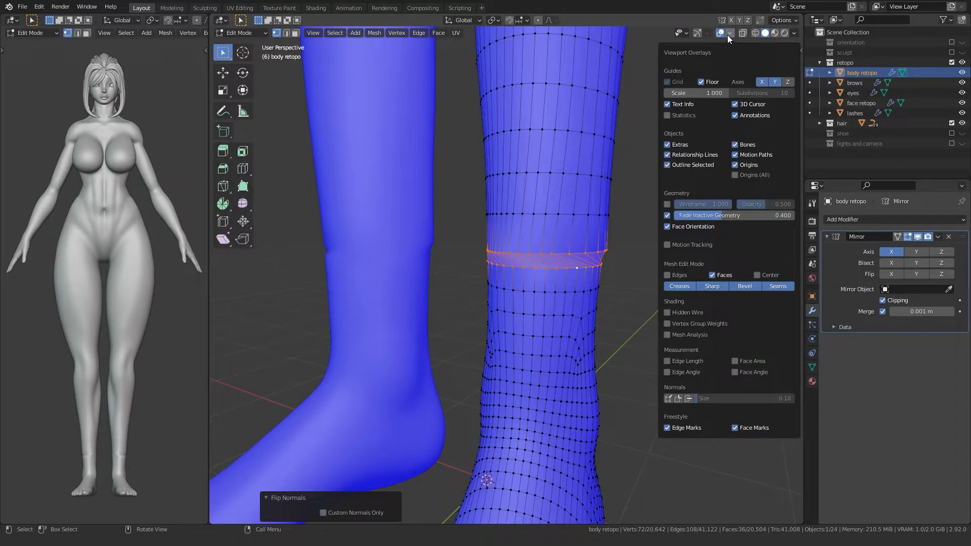
click(667, 227)
middle_drag(666, 225, 550, 280)
Switch the joined body to Sculpt Mode and enable the wireframe overlay.
key(Tab)
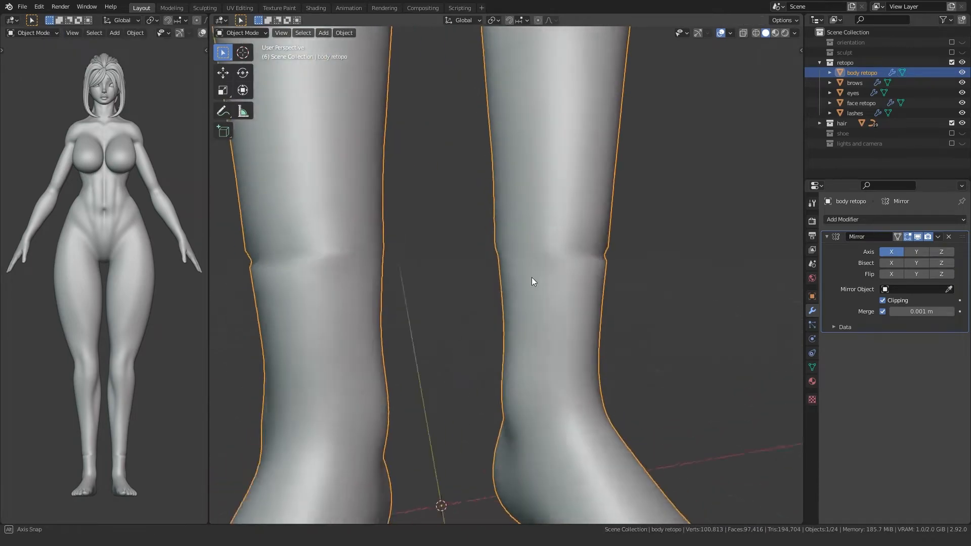
scroll(526, 268, down, 3)
key(ctrl+Tab)
click(582, 200)
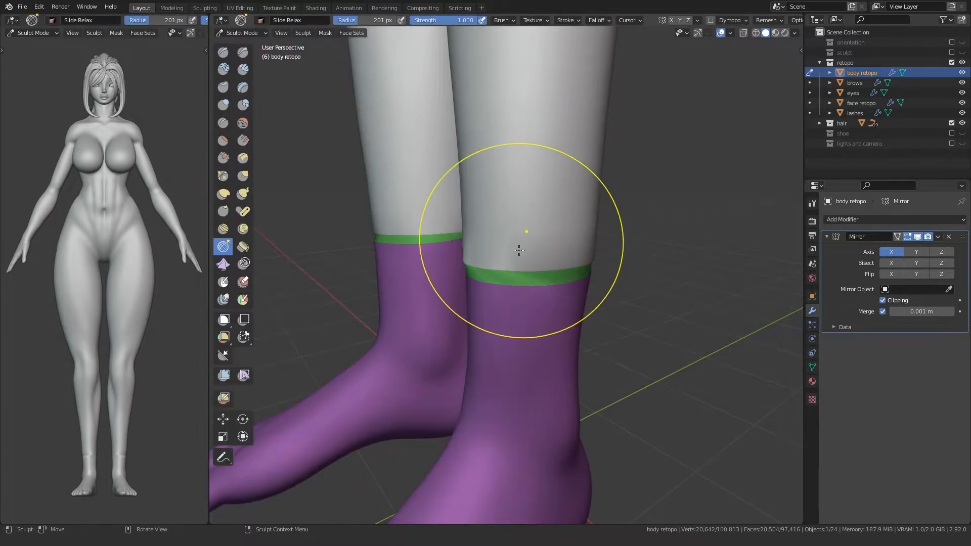
scroll(526, 212, down, 4)
scroll(506, 243, up, 4)
middle_drag(514, 283, 561, 263)
click(730, 33)
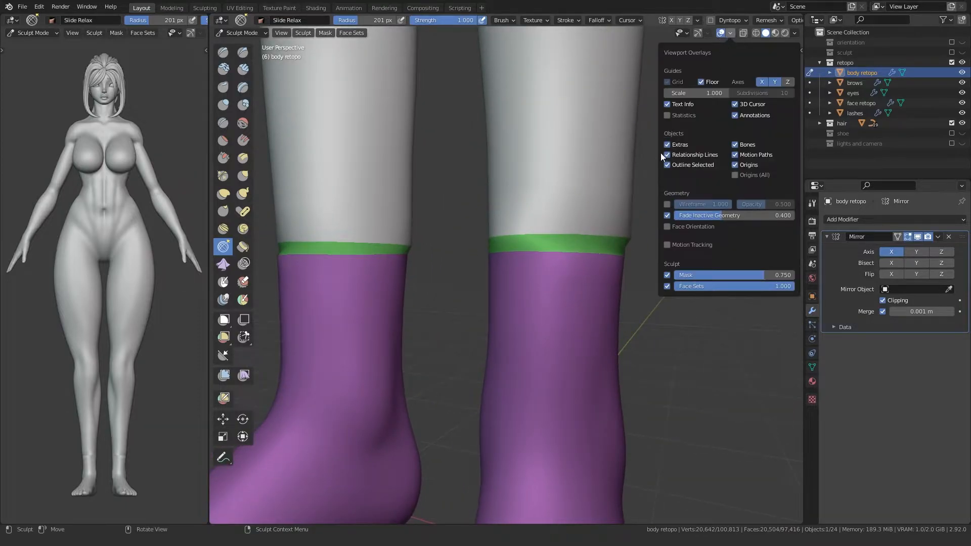
click(667, 204)
Set the Slide Relax brush to 115 px radius and 0.15 strength, and relax the ankle seam.
key(f)
click(537, 283)
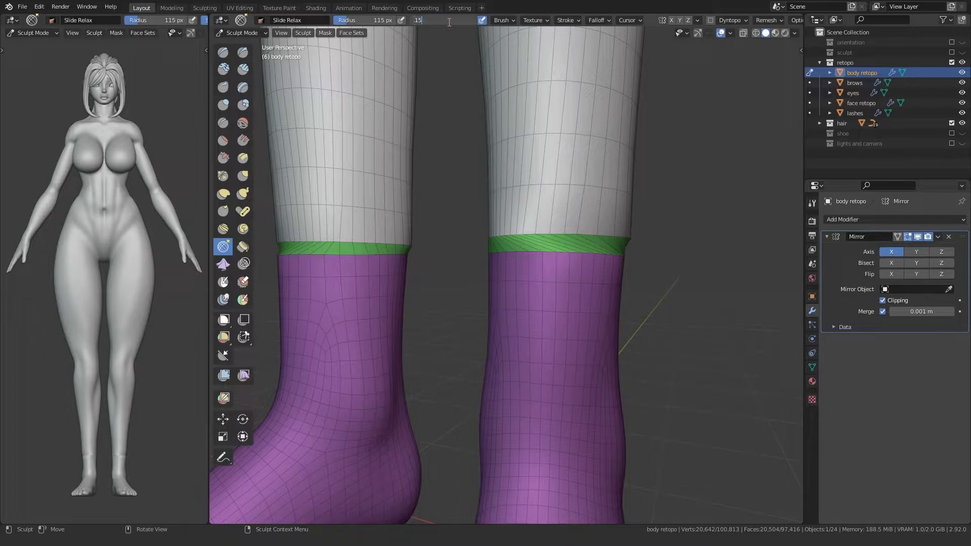
drag(547, 244, 590, 231)
middle_drag(597, 257, 503, 260)
drag(503, 260, 546, 250)
middle_drag(546, 253, 449, 262)
Enlarge the Slide Relax brush to 188 px and relax the topology around the ankle seam from several sides.
key(f)
click(541, 254)
drag(539, 255, 536, 257)
middle_drag(536, 257, 425, 264)
mouse_move(425, 265)
mouse_down()
mouse_move(476, 255)
mouse_move(471, 225)
mouse_up()
key(f)
click(465, 225)
drag(465, 226, 483, 243)
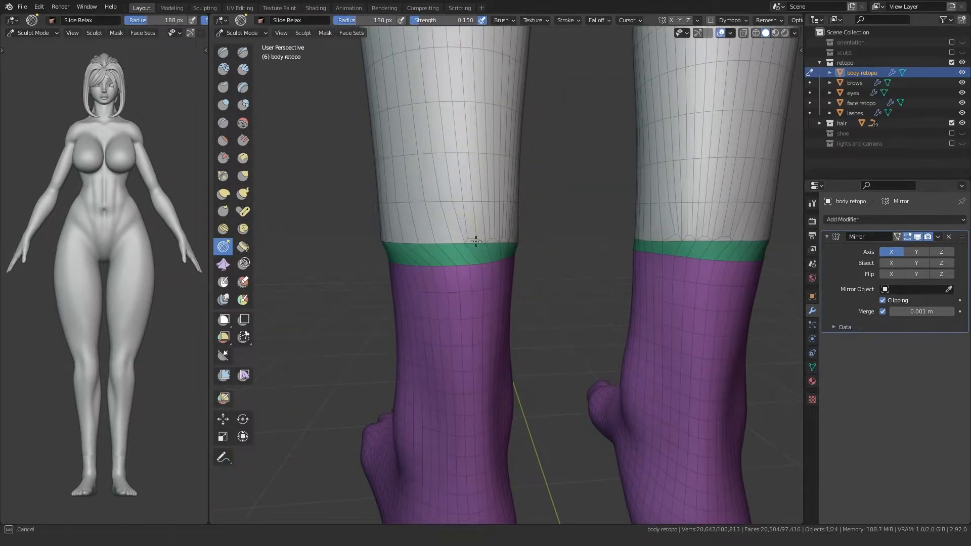
mouse_move(507, 232)
middle_down()
mouse_move(486, 240)
mouse_move(519, 238)
middle_up()
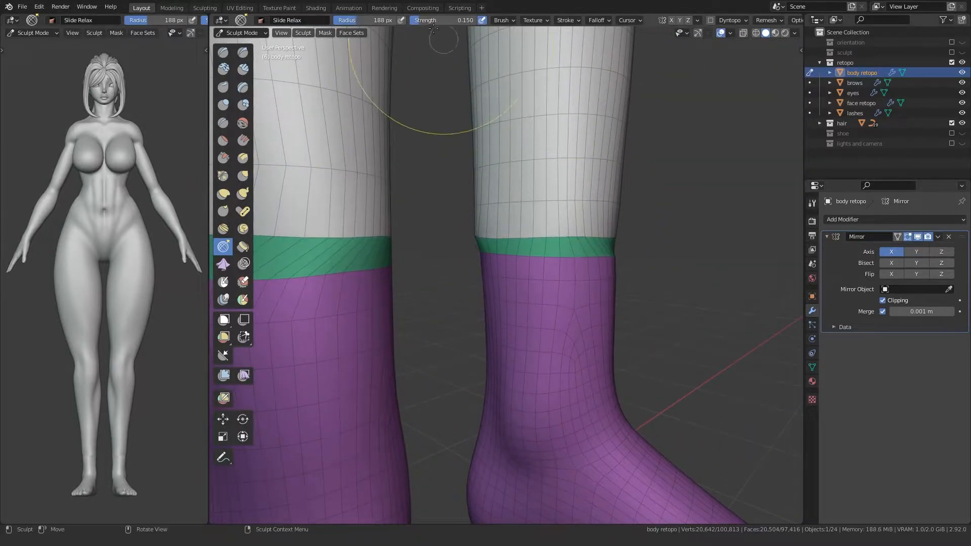
middle_drag(552, 249, 533, 246)
middle_drag(617, 228, 468, 242)
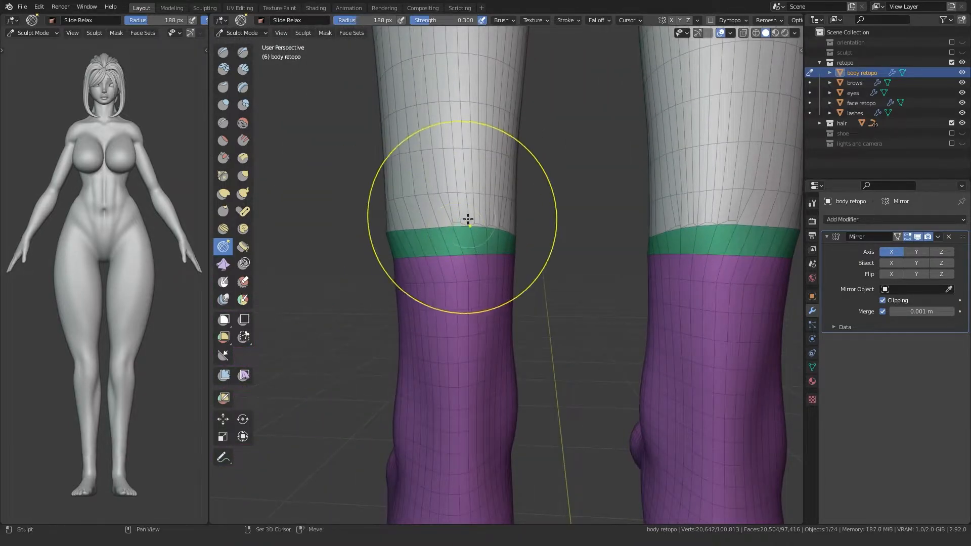
Raise the Slide Relax strength to 0.3 and relax the mesh around the whole ankle seam.
scroll(466, 223, up, 3)
shift+drag(430, 224, 458, 207)
middle_drag(458, 207, 332, 215)
mouse_move(506, 205)
shift+mouse_down()
mouse_move(462, 198)
mouse_move(526, 198)
shift+mouse_up()
mouse_move(526, 198)
middle_down()
mouse_move(518, 220)
mouse_move(531, 222)
middle_up()
shift+drag(567, 228, 602, 228)
middle_drag(602, 228, 489, 213)
shift+drag(490, 212, 582, 220)
middle_drag(597, 223, 489, 253)
shift+drag(489, 253, 477, 228)
middle_drag(477, 229, 295, 229)
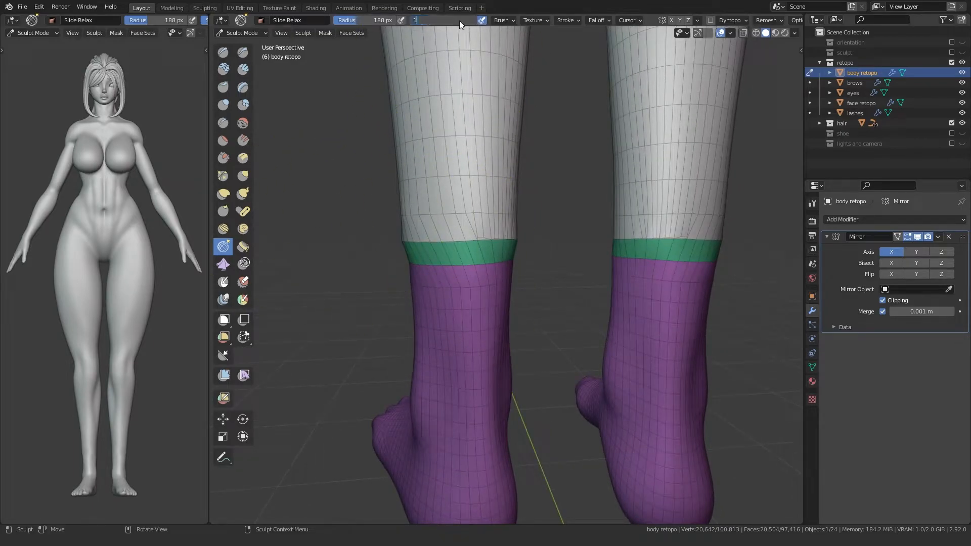
Smooth the ankle bridge with the Smooth brush at 117 px radius and 0.16 strength.
click(243, 123)
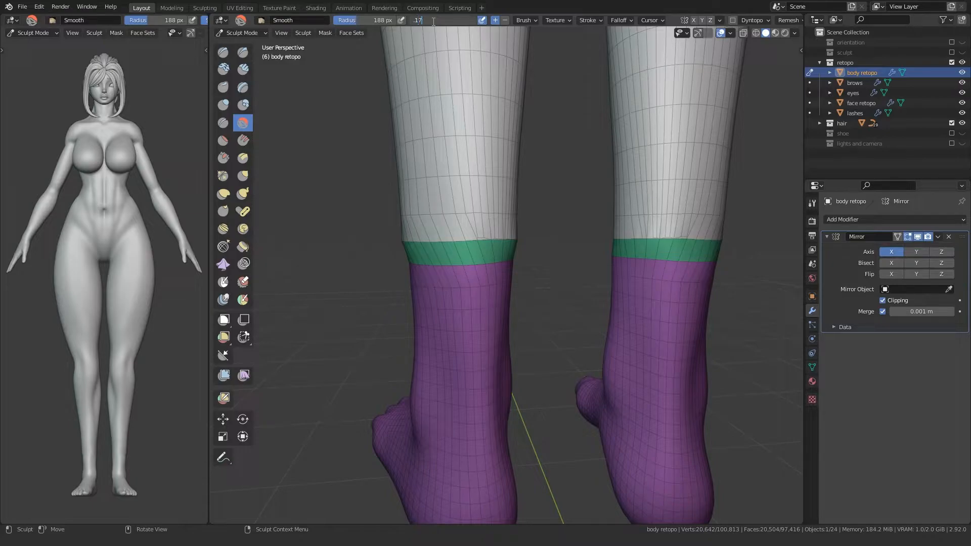
key(f)
click(463, 250)
drag(469, 246, 489, 245)
scroll(455, 237, up, 3)
mouse_move(401, 195)
mouse_down()
mouse_move(408, 205)
mouse_move(458, 191)
mouse_up()
middle_drag(420, 158, 537, 279)
scroll(507, 223, down, 4)
key(h)
key(ctrl+z)
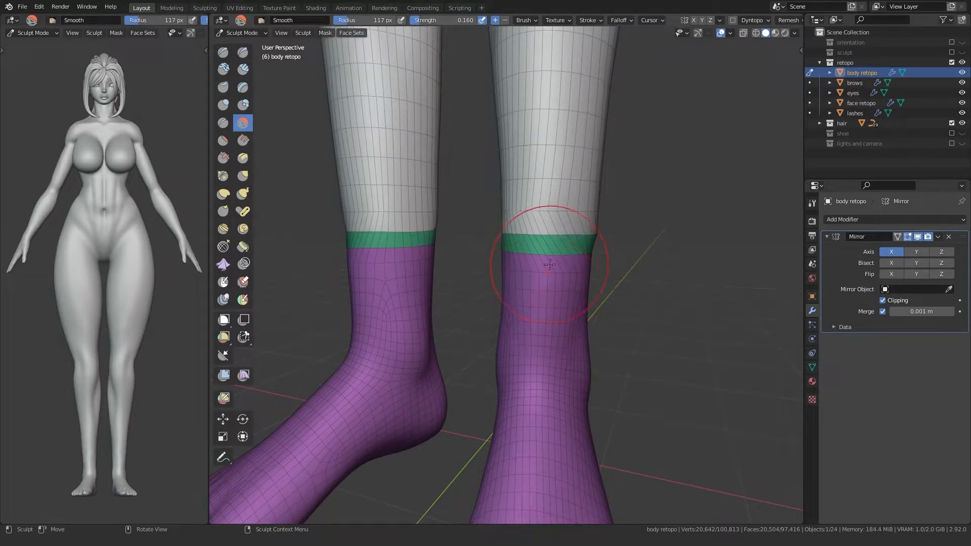
key(h)
key(ctrl+z)
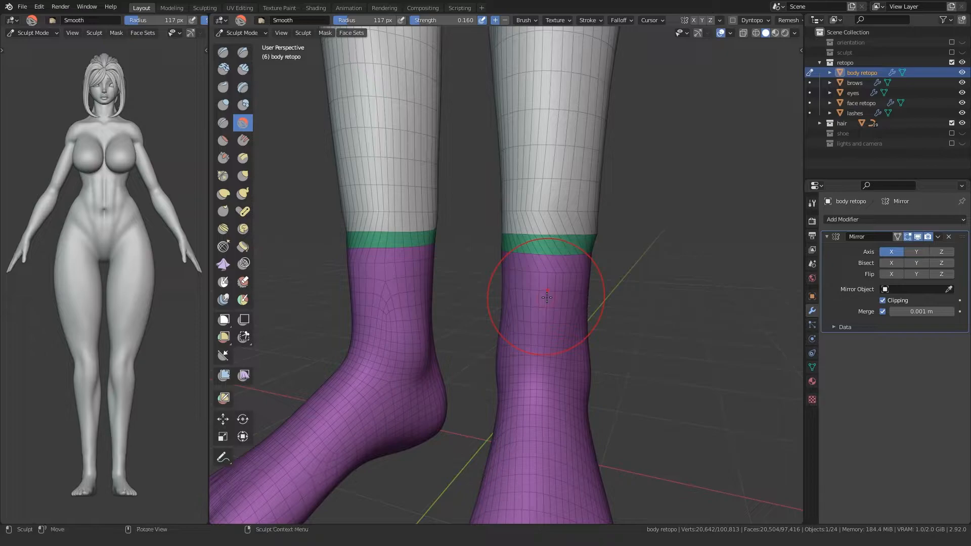
key(alt+h)
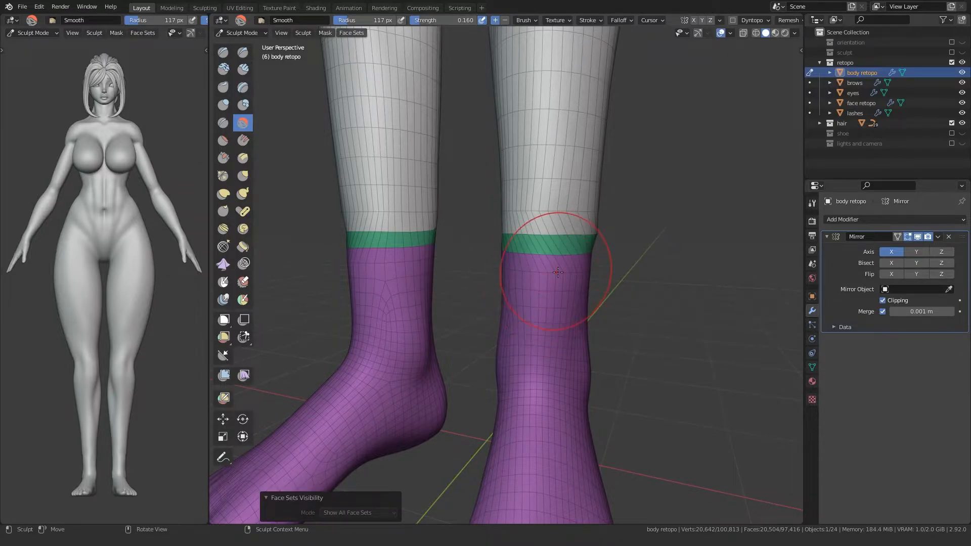
Hide the foot and hand face sets and create a single face set from the body parts left visible.
key(h)
scroll(510, 206, down, 6)
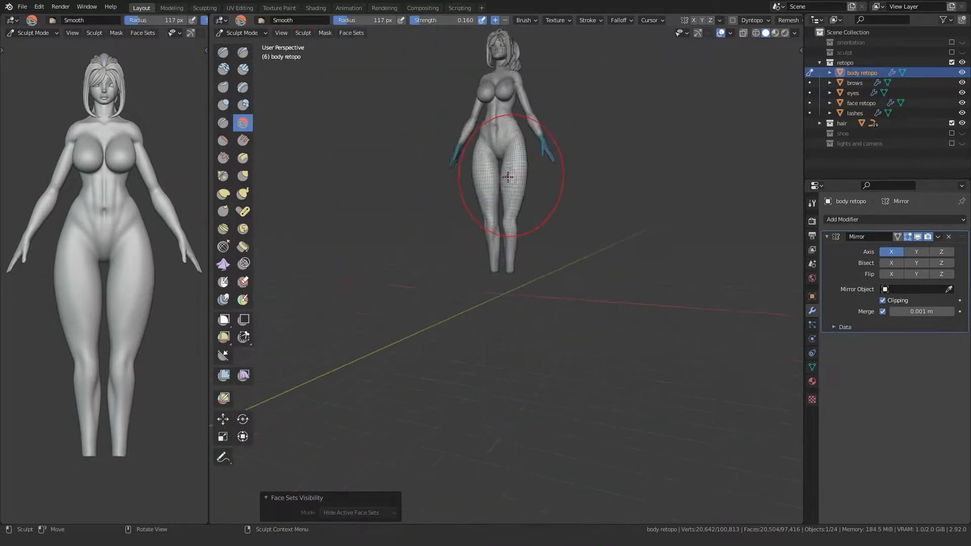
scroll(510, 217, up, 6)
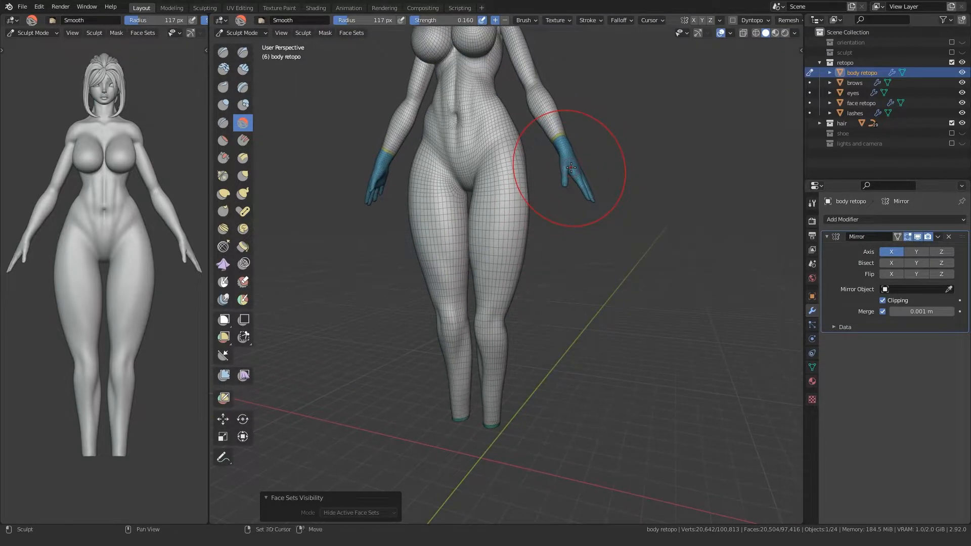
key(h)
click(351, 32)
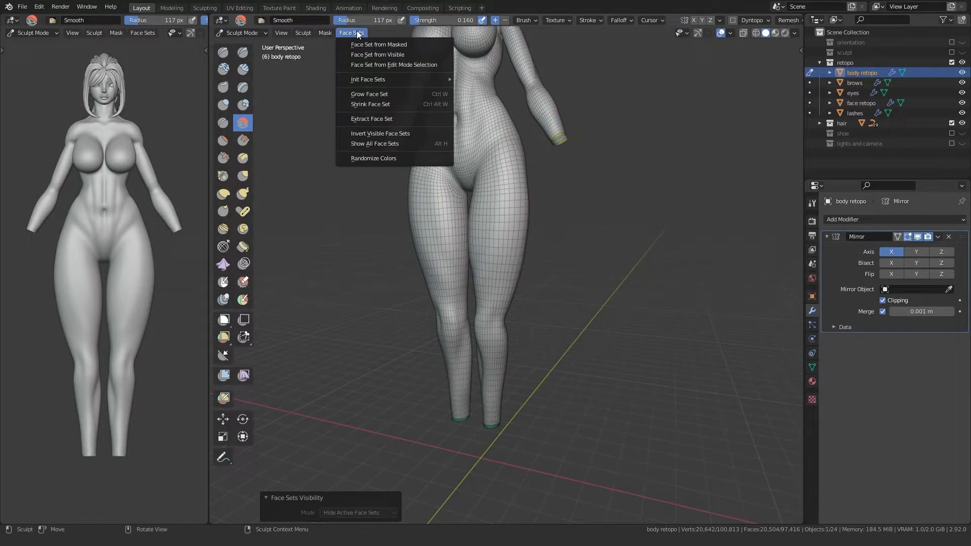
click(374, 54)
Show all face sets of the body again and check the ankle seam.
scroll(395, 152, down, 4)
middle_drag(404, 213, 438, 228)
shift+middle_drag(437, 228, 442, 197)
key(alt+h)
scroll(447, 207, up, 8)
middle_drag(521, 324, 485, 349)
shift+middle_drag(506, 379, 526, 233)
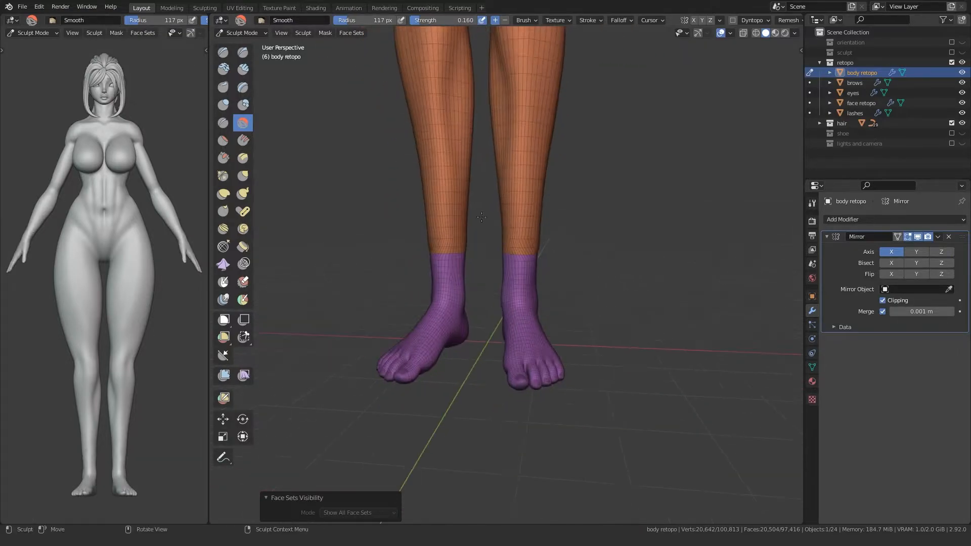
scroll(532, 234, up, 3)
mouse_move(555, 199)
middle_down()
mouse_move(486, 189)
mouse_move(482, 178)
mouse_move(506, 184)
mouse_move(467, 185)
mouse_move(501, 195)
mouse_move(470, 202)
mouse_move(455, 233)
mouse_move(528, 226)
mouse_move(440, 227)
mouse_move(526, 227)
mouse_move(432, 246)
middle_up()
scroll(432, 247, down, 5)
Switch to Object Mode, enable the shoe collection and select all of its objects.
key(ctrl+Tab)
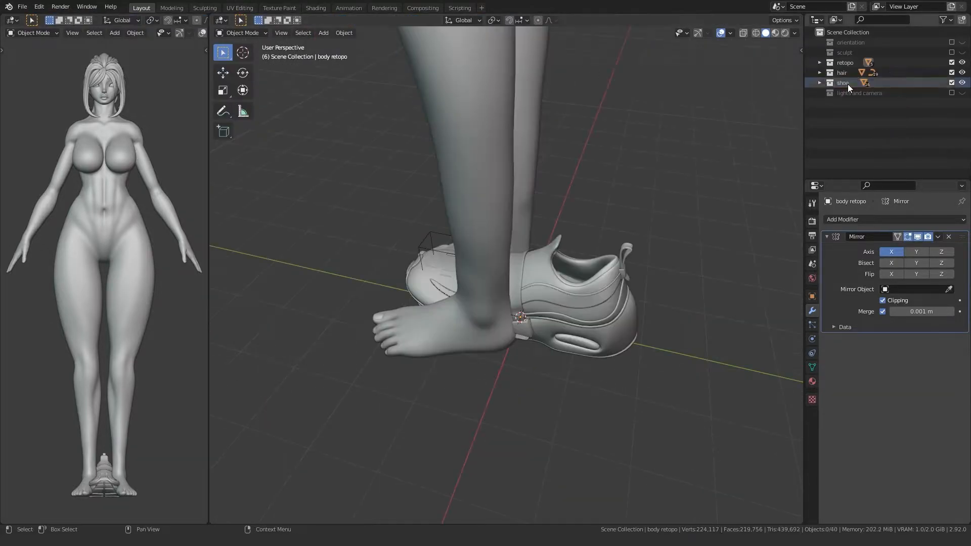
right_click(848, 84)
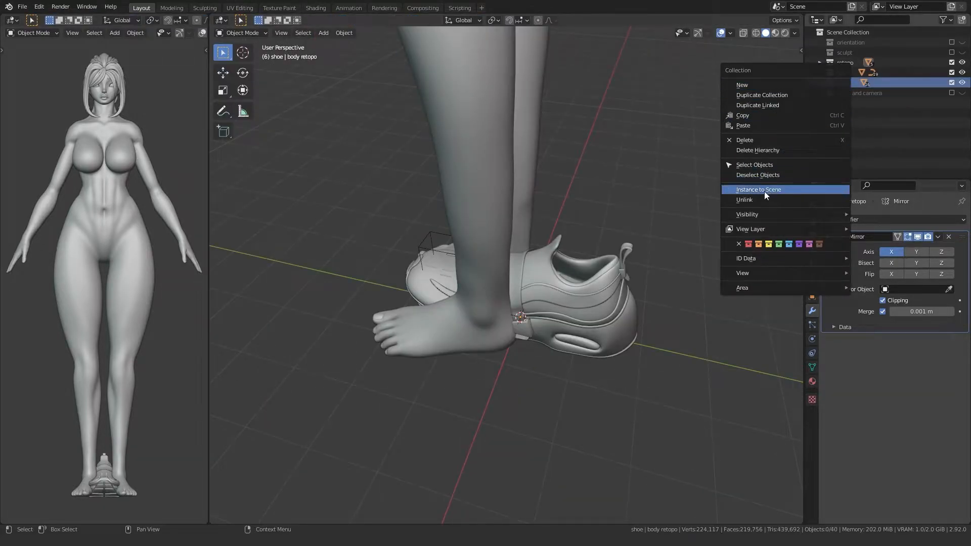
click(754, 166)
key(KP_3)
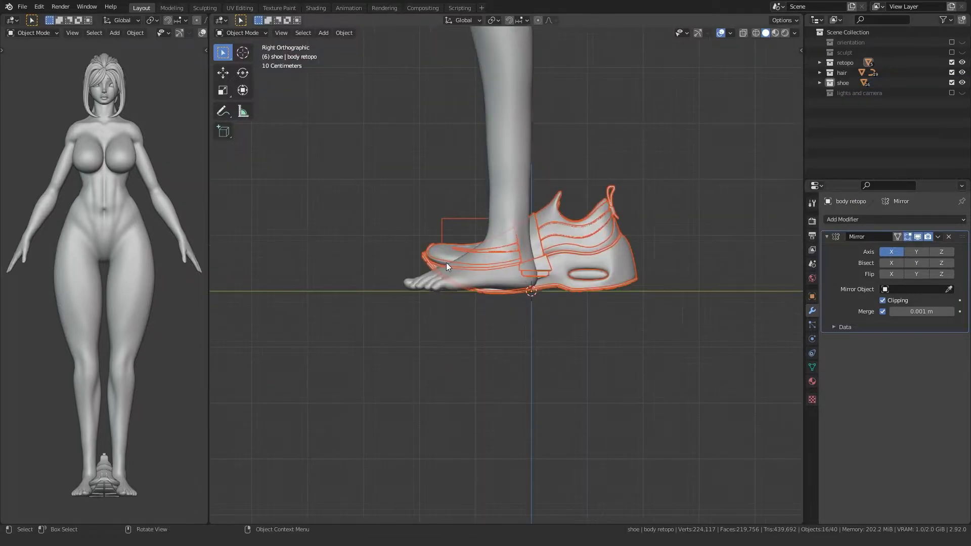
Move the shoe about -1.29 m along Y and 0.64 m along X onto the foot.
key(g)
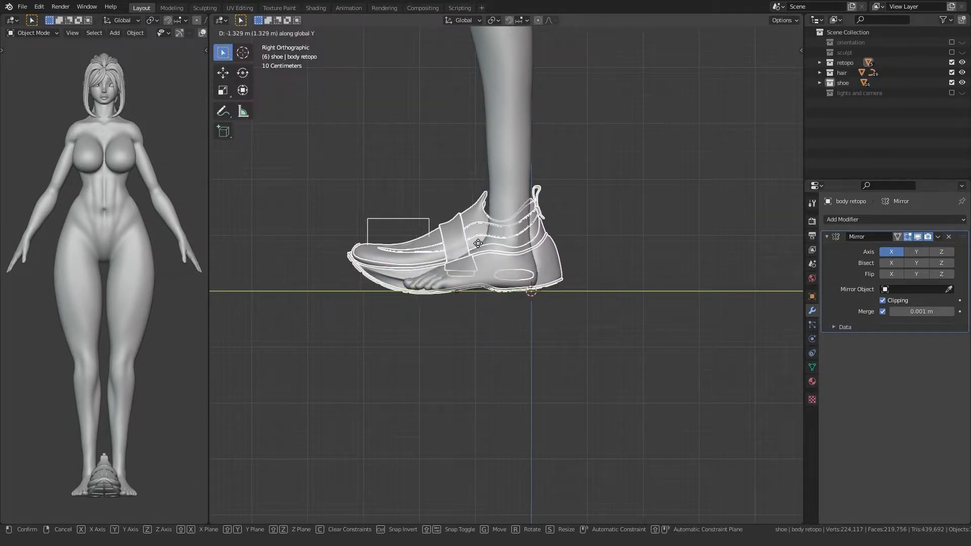
click(472, 246)
key(KP_1)
key(g)
key(x)
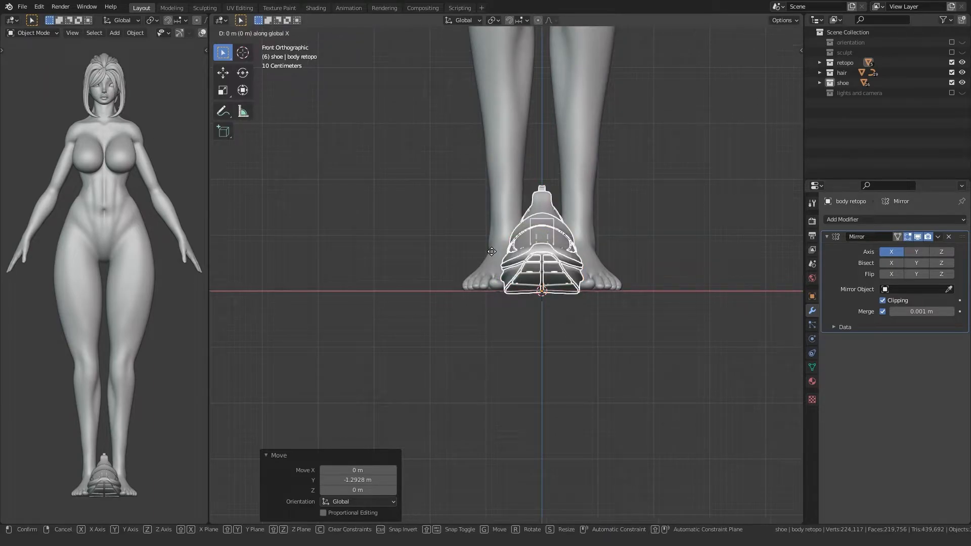
click(526, 251)
Scale the shoe down towards the foot's length and shift it about 0.235 m along Y.
key(KP_3)
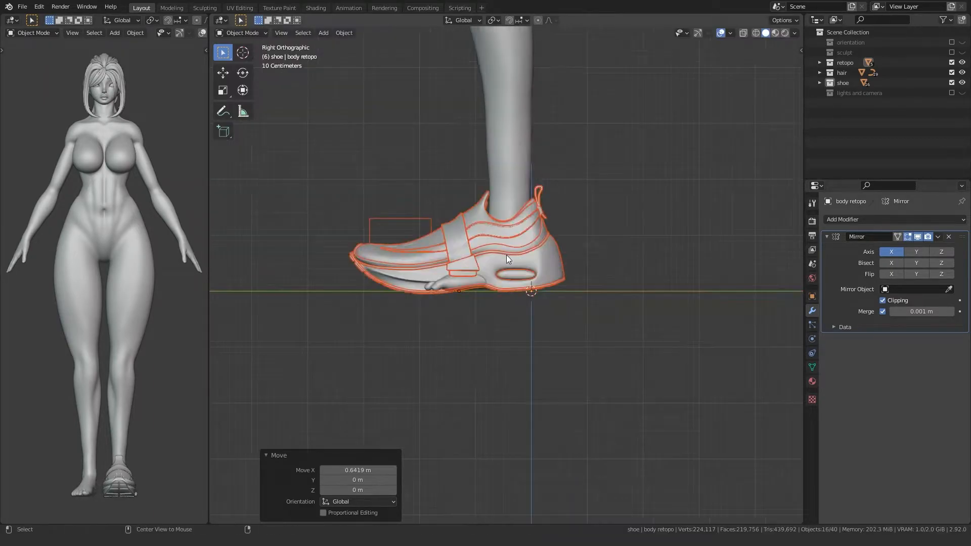
scroll(404, 268, up, 3)
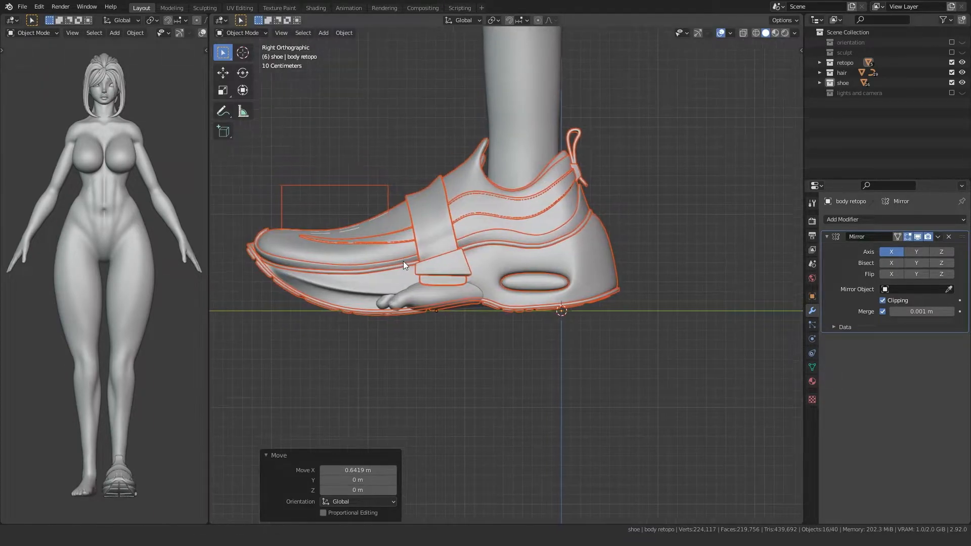
key(s)
click(357, 297)
key(g)
key(y)
click(380, 294)
middle_drag(380, 294, 313, 303)
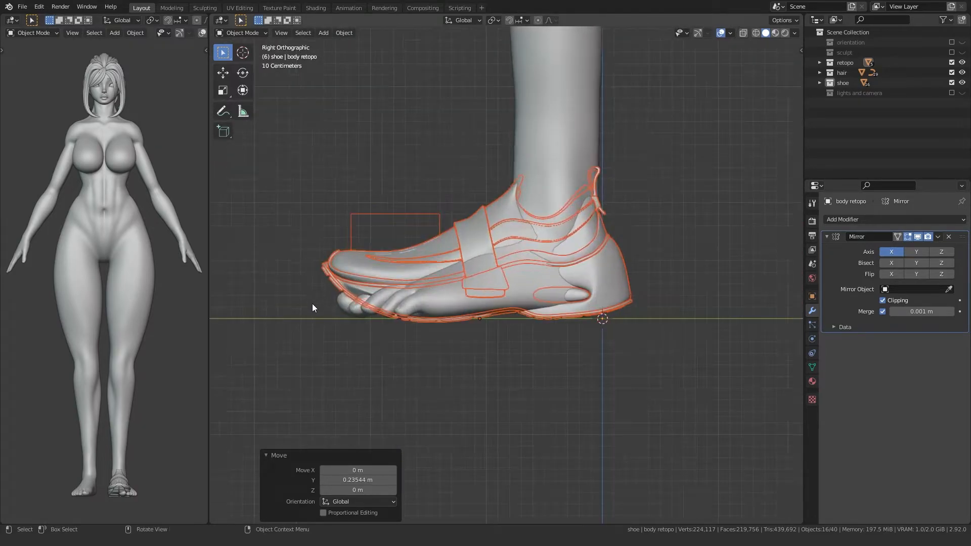
Adjust the shoe's position along X to line it up with the foot.
middle_drag(425, 297, 451, 308)
key(g)
key(x)
click(549, 281)
Compare the body's foot with the shoe, hiding the body briefly to view the shoe alone.
click(300, 329)
key(Tab)
key(Tab)
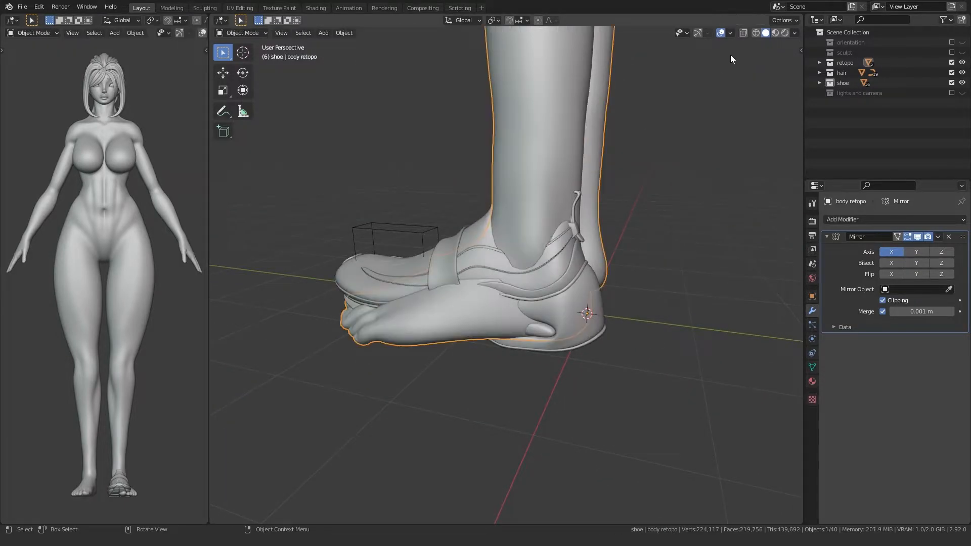
key(Tab)
middle_drag(331, 310, 417, 341)
key(Tab)
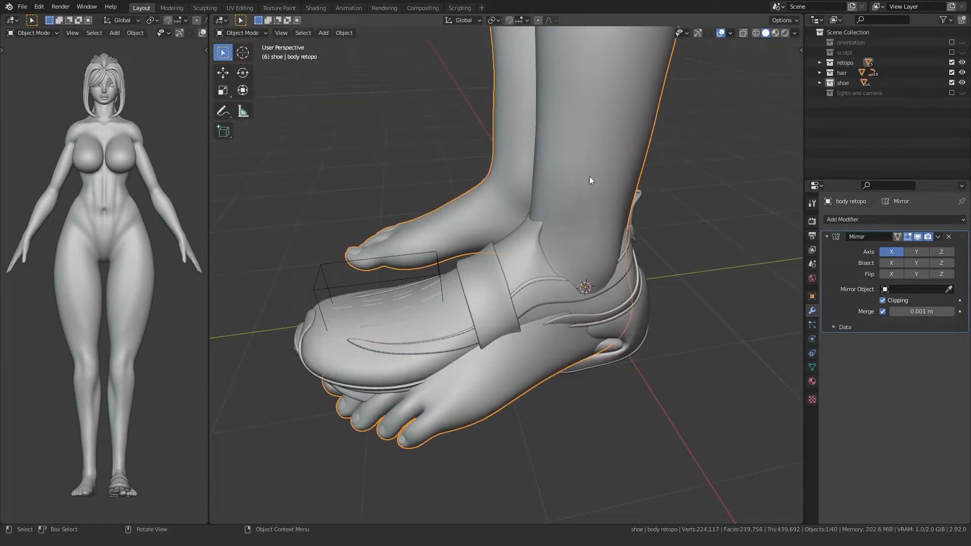
key(h)
middle_drag(487, 229, 553, 214)
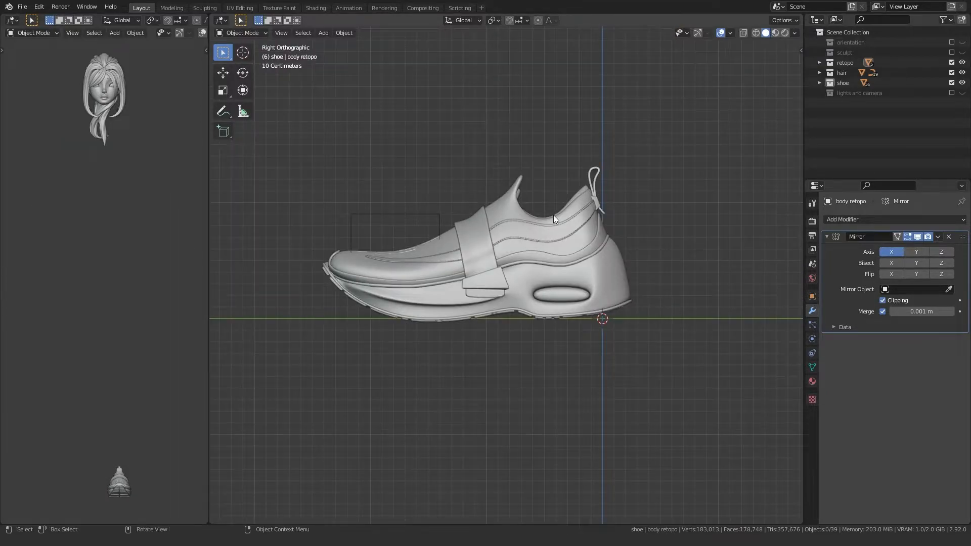
click(820, 62)
click(962, 72)
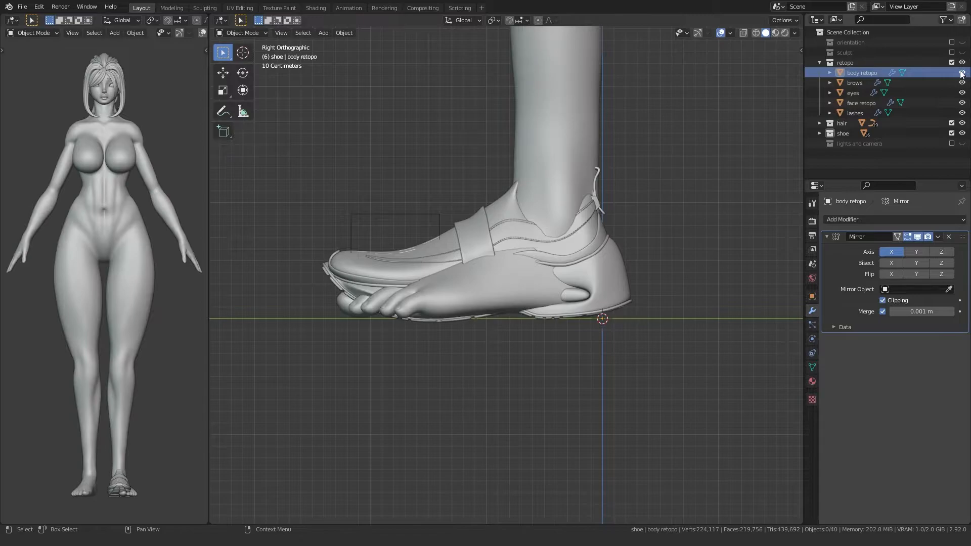
In Edit Mode, select the foot geometry below the ankle edge loop by temporarily hiding that loop, and reveal it again.
key(Tab)
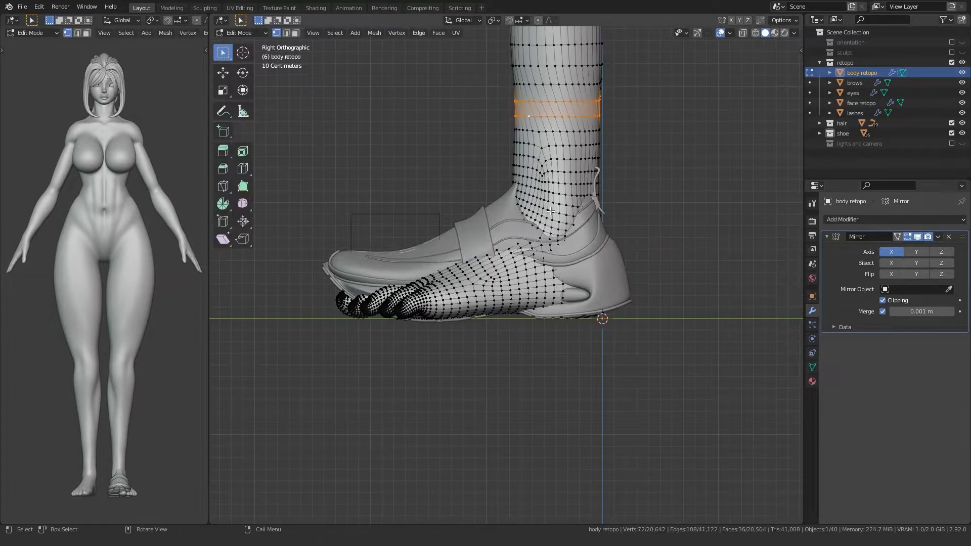
alt+click(550, 210)
shift+middle_drag(550, 210, 545, 268)
scroll(545, 268, up, 5)
middle_drag(536, 253, 503, 247)
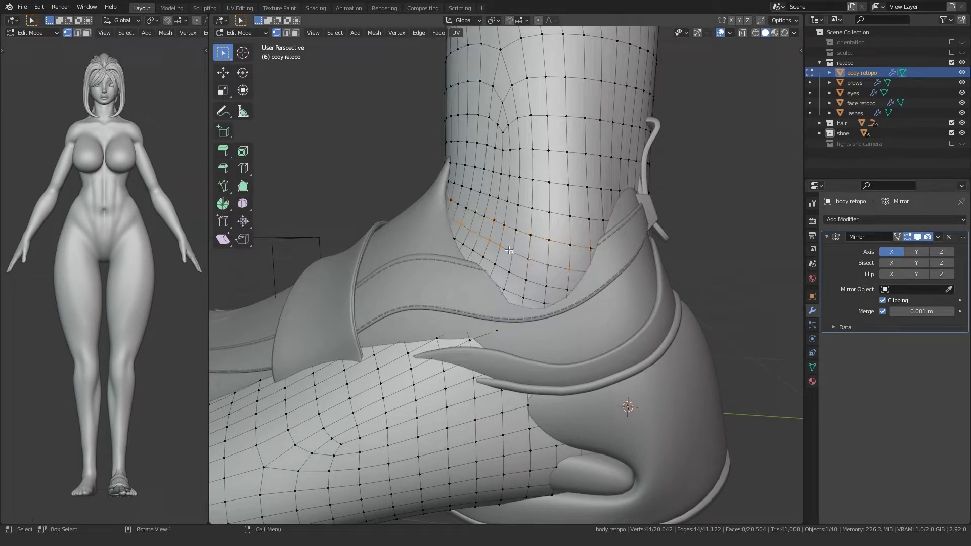
key(h)
key(l)
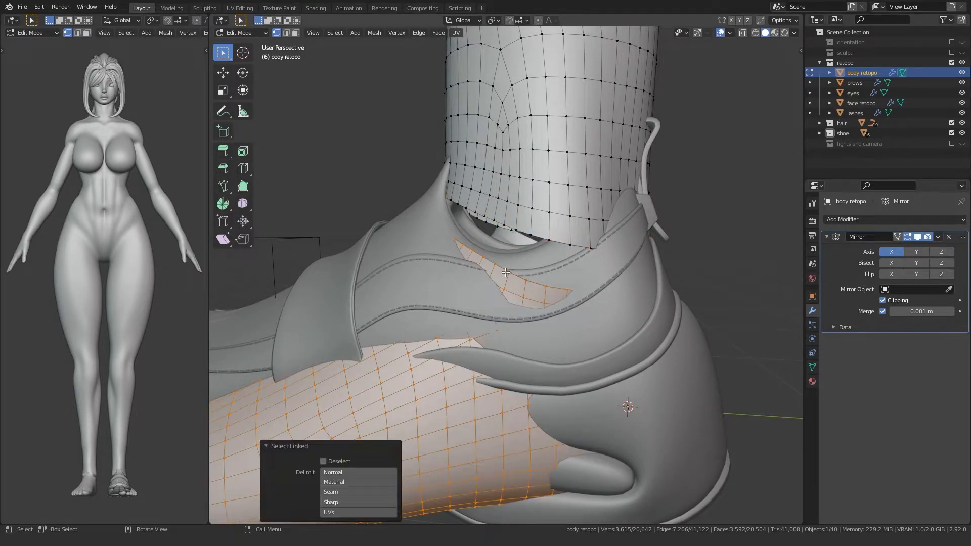
key(alt+h)
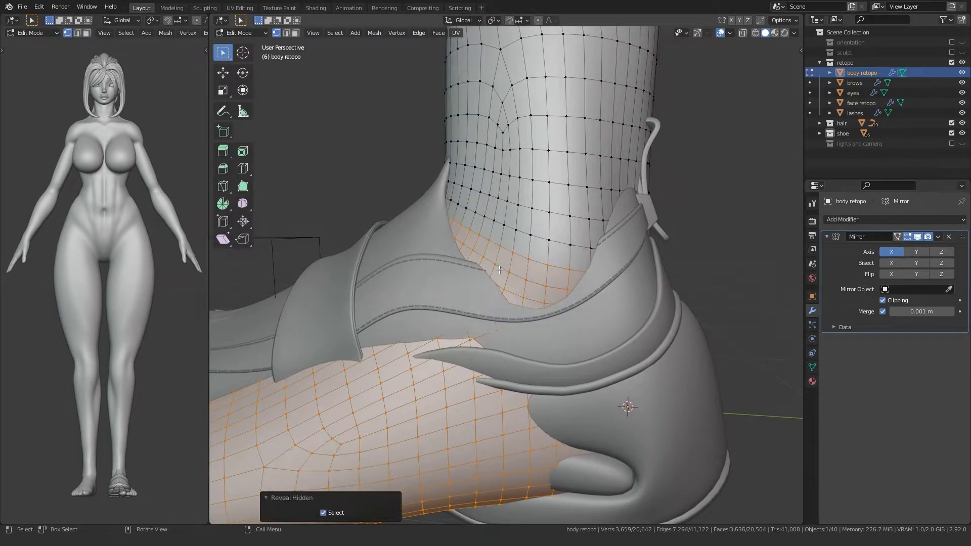
Add a vertex group named "feet" to the body mesh.
click(812, 328)
click(812, 337)
click(812, 354)
click(812, 311)
click(812, 367)
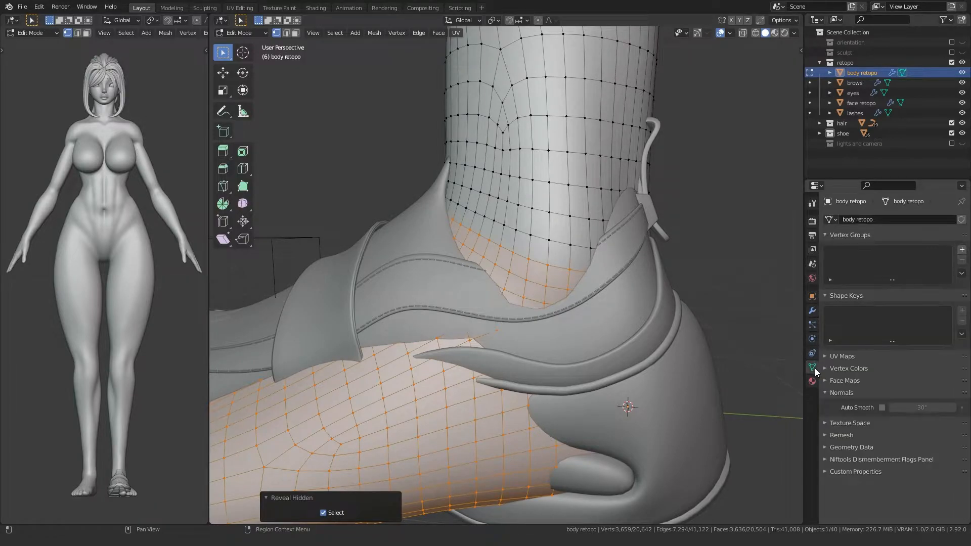
click(962, 250)
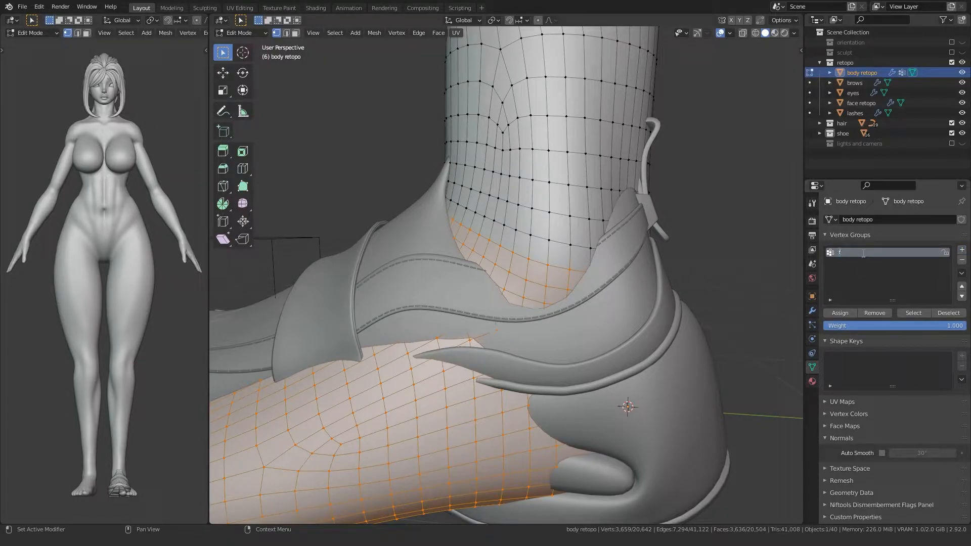
key(Return)
Add the separate toenail meshes to the foot selection and assign it all to the feet vertex group.
scroll(474, 238, down, 7)
mouse_move(474, 238)
middle_down()
mouse_move(572, 268)
mouse_move(531, 278)
mouse_move(473, 245)
middle_up()
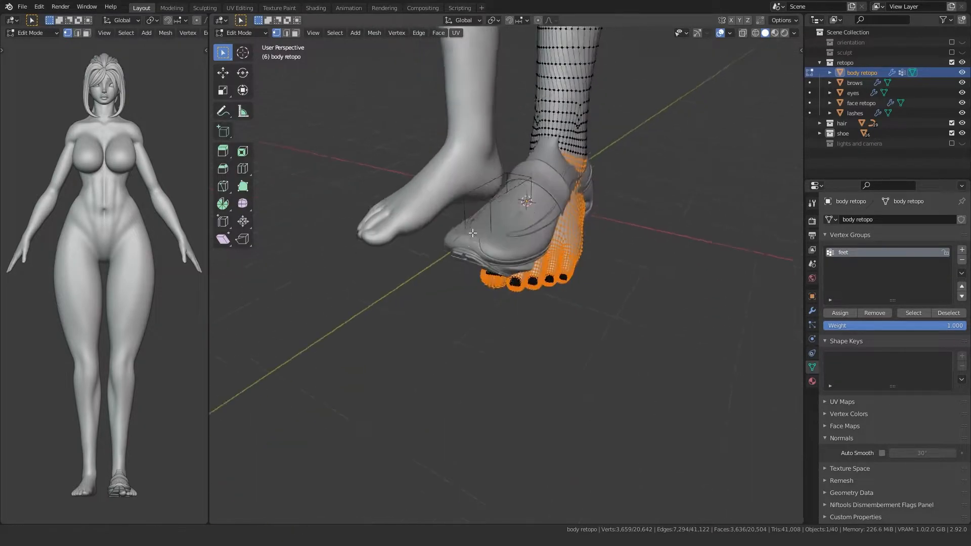
scroll(473, 245, up, 6)
key(l)
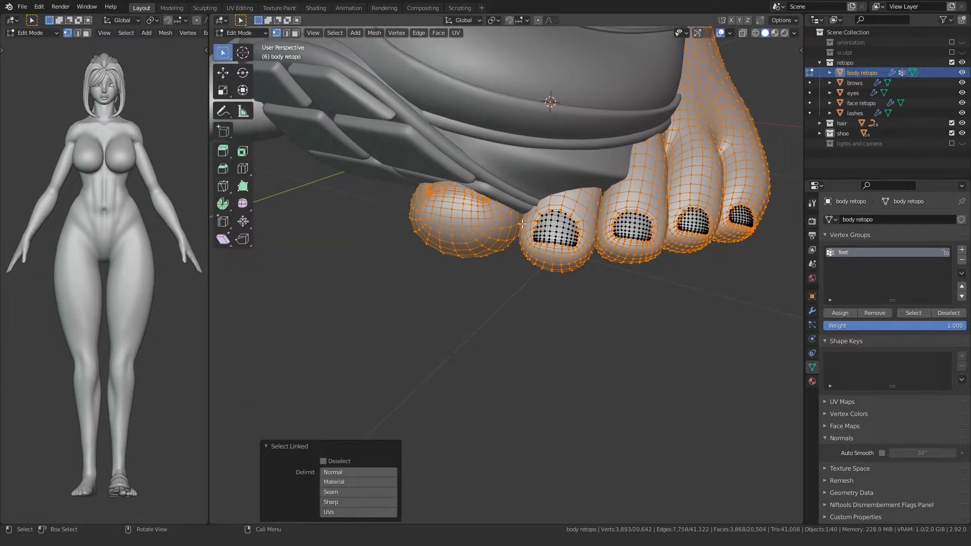
key(l)
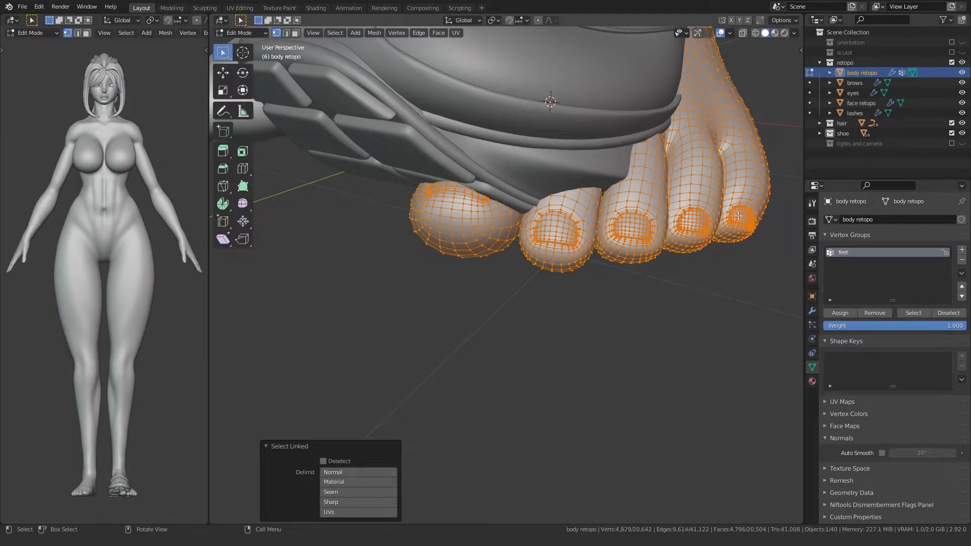
click(837, 315)
middle_drag(587, 307, 523, 340)
click(945, 314)
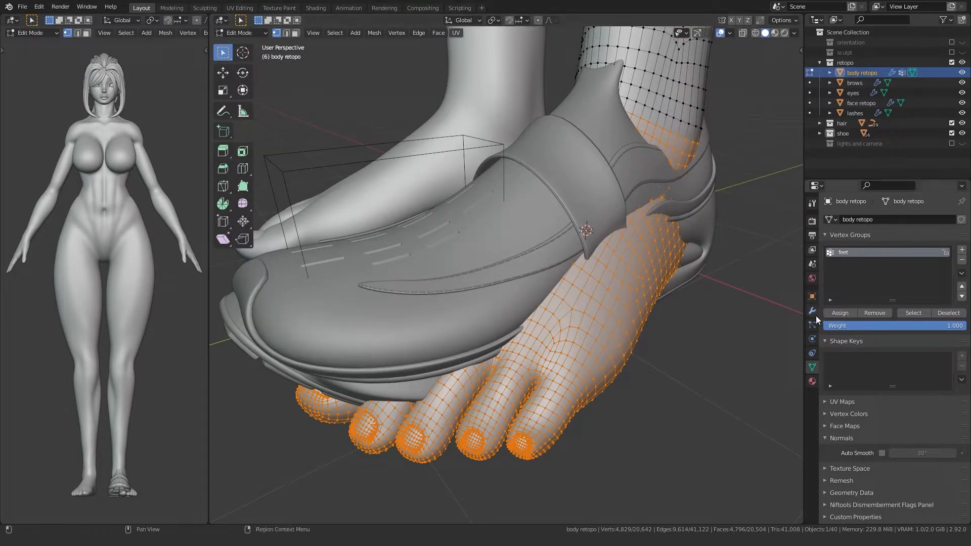
In Object Mode, add a Mask modifier to the body using the "feet" vertex group, inverted so the feet are hidden.
key(Tab)
scroll(443, 170, down, 2)
click(812, 311)
click(849, 220)
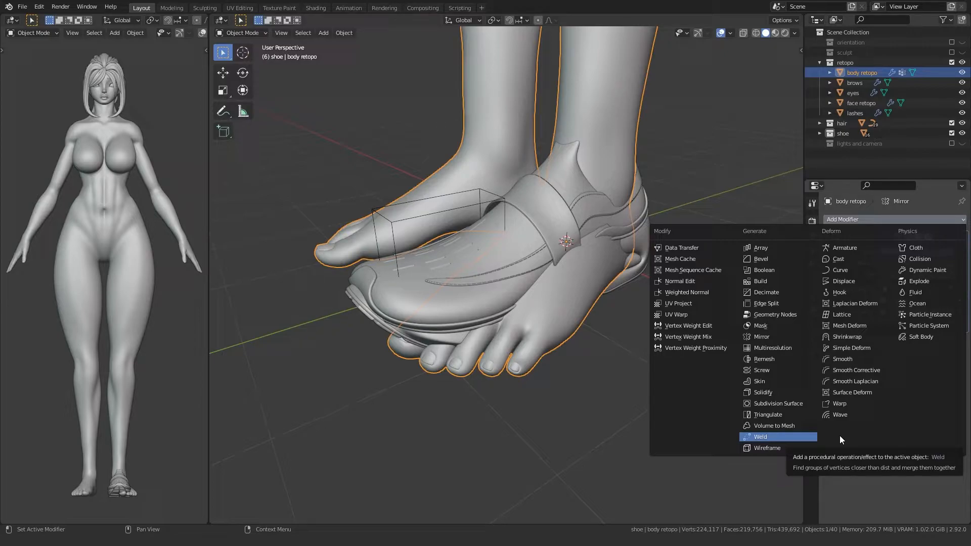
click(762, 325)
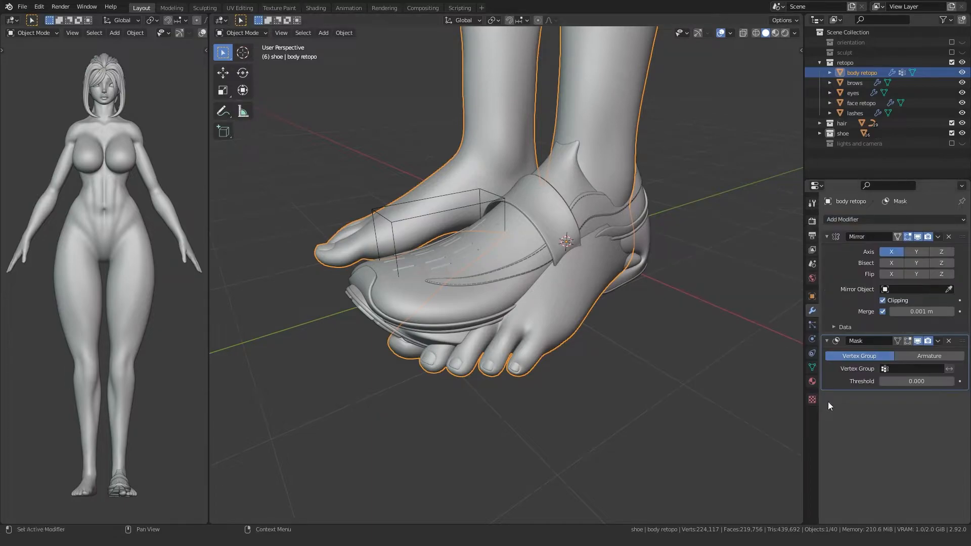
click(896, 369)
click(869, 386)
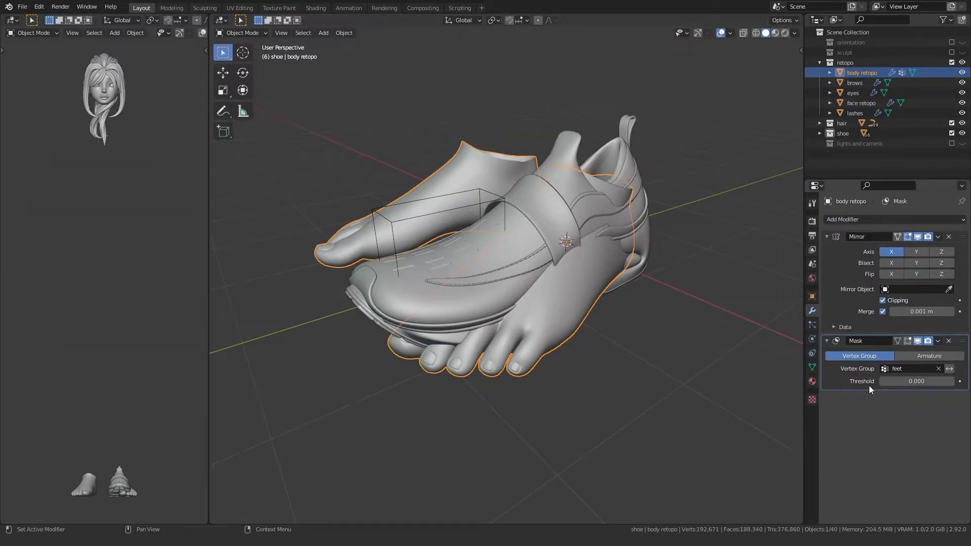
click(950, 369)
middle_drag(596, 329, 518, 334)
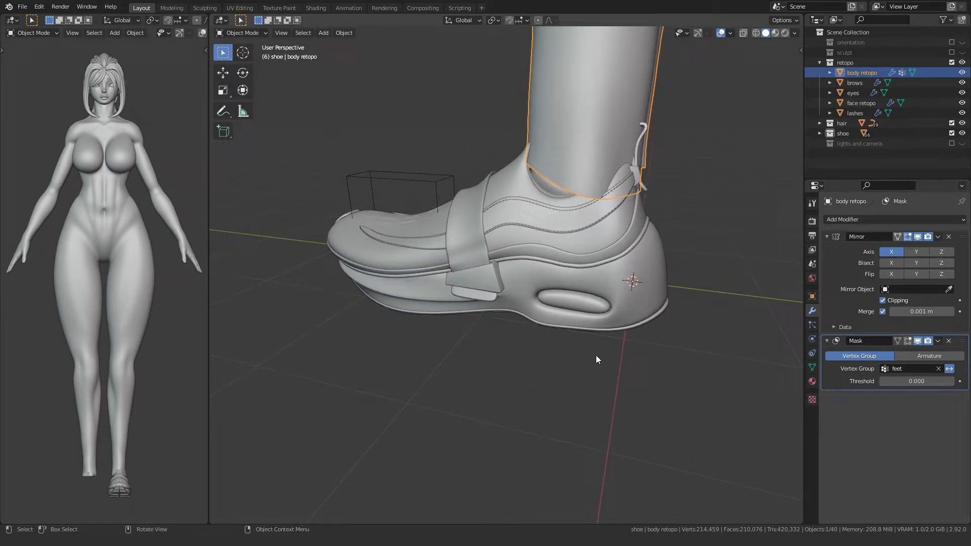
middle_drag(729, 353, 495, 357)
Toggle the mask inversion and back, and examine how the masked ankle meets the shoe opening.
click(949, 369)
click(948, 369)
scroll(513, 358, down, 5)
scroll(467, 385, up, 6)
middle_drag(519, 288, 622, 240)
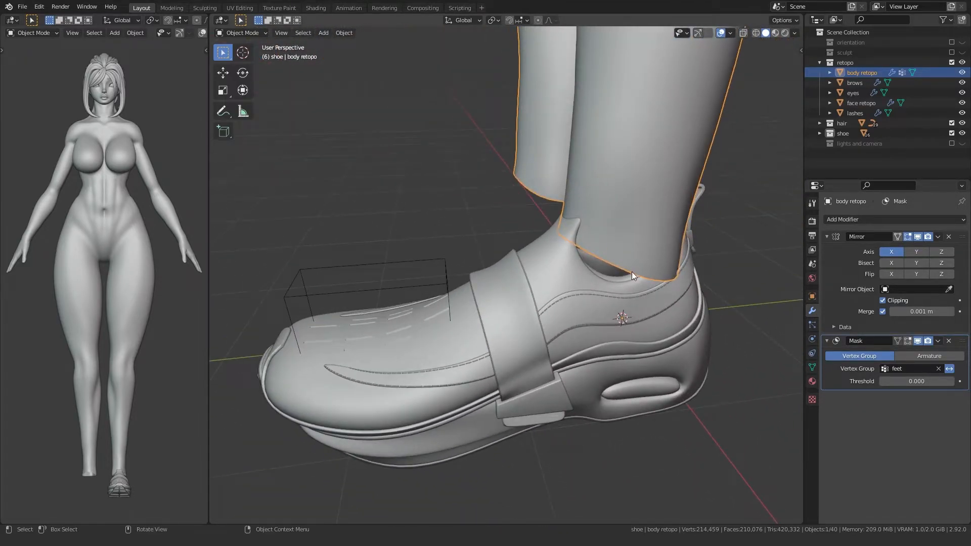
scroll(632, 272, down, 2)
mouse_move(551, 289)
middle_down()
mouse_move(427, 293)
mouse_move(422, 328)
mouse_move(579, 278)
mouse_move(676, 358)
mouse_move(678, 325)
mouse_move(638, 316)
mouse_move(451, 291)
mouse_move(435, 309)
mouse_move(470, 287)
mouse_move(367, 281)
mouse_move(424, 314)
mouse_move(277, 299)
mouse_move(514, 282)
mouse_move(373, 276)
middle_up()
Hide the wireframe box around the shoe, switch to Material Preview shading, and reselect the body.
click(563, 301)
key(h)
key(z)
click(388, 326)
middle_drag(388, 326, 546, 288)
click(562, 202)
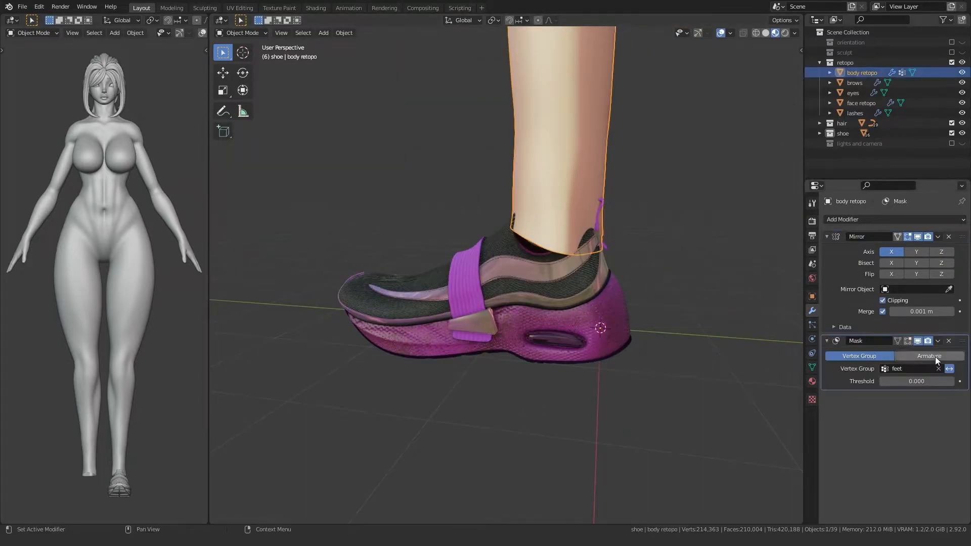
Compare the ankle and heel with the Mask modifier on and off in the viewport, leaving its viewport display off.
click(918, 341)
middle_drag(632, 323, 465, 319)
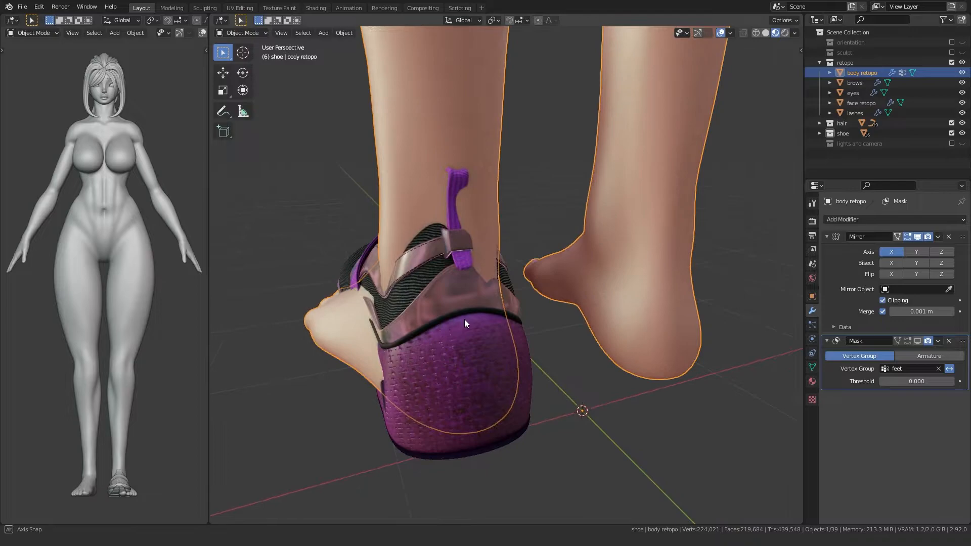
click(918, 341)
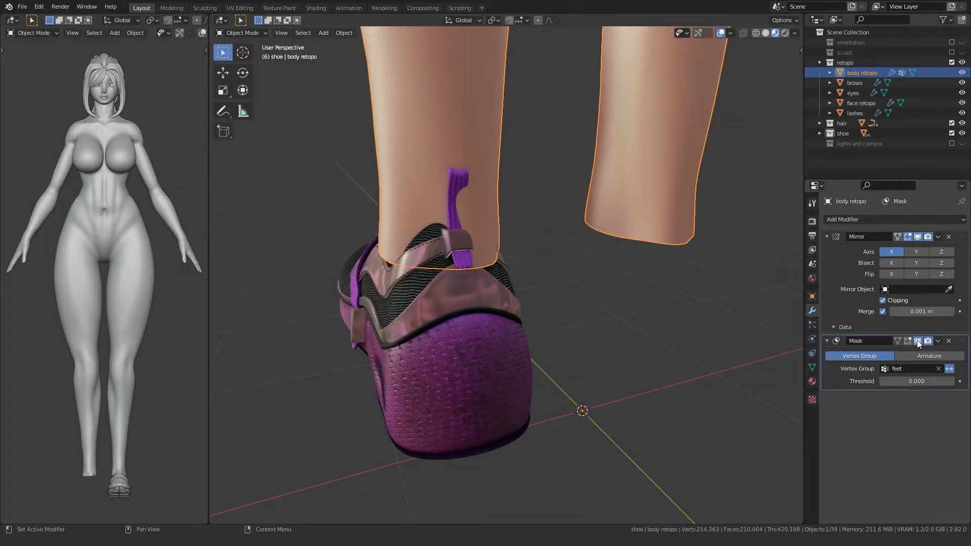
click(918, 341)
middle_drag(581, 318, 456, 310)
click(918, 341)
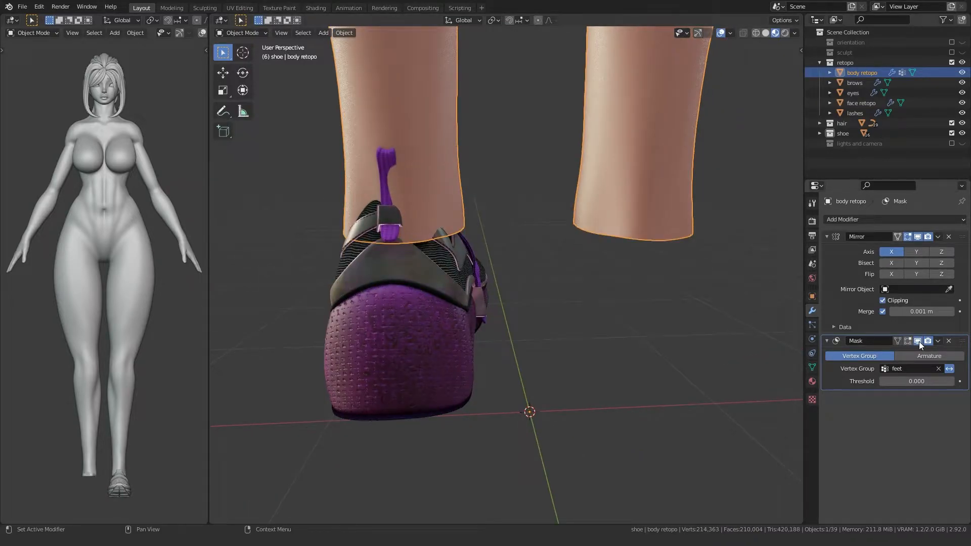
click(919, 341)
mouse_move(581, 299)
middle_down()
mouse_move(506, 283)
mouse_move(579, 291)
mouse_move(479, 296)
mouse_move(565, 234)
middle_up()
Return to Solid shading and, in Edit Mode, remove the exposed edge loop above the shoe collar from the foot selection.
key(z)
key(Tab)
middle_drag(470, 251, 504, 287)
scroll(531, 291, up, 2)
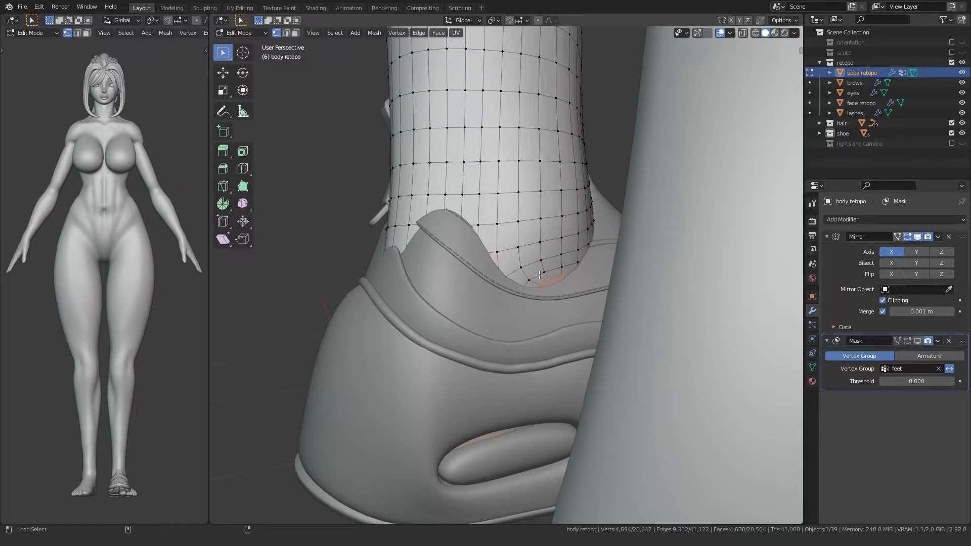
middle_drag(548, 278, 587, 299)
With X-ray on, add the missed heel and lower ankle vertices back to the foot selection, and turn X-ray off.
key(alt+z)
middle_drag(486, 303, 372, 304)
key(KP_3)
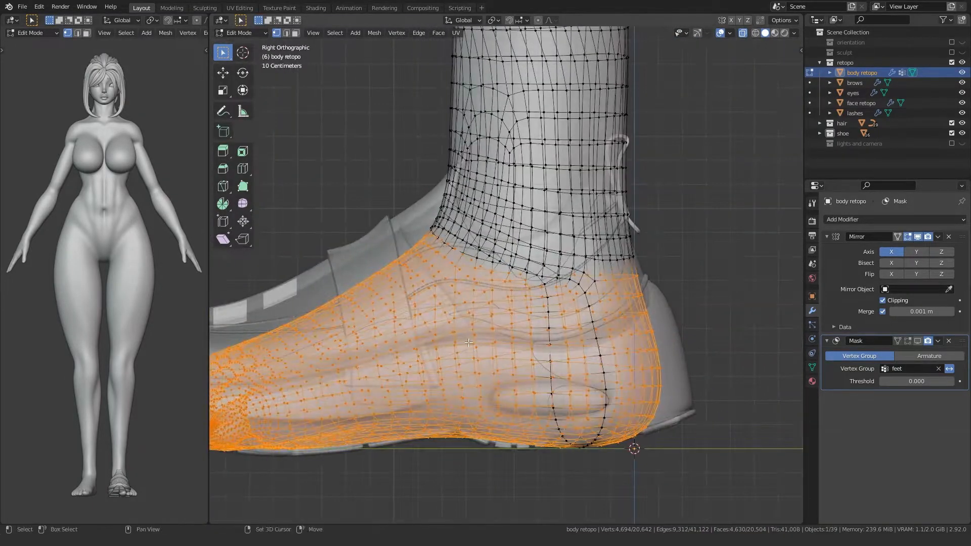
shift+middle_drag(515, 402, 501, 385)
drag(611, 273, 612, 273)
mouse_move(611, 274)
middle_down()
mouse_move(448, 324)
mouse_move(344, 332)
mouse_move(360, 328)
middle_up()
key(b)
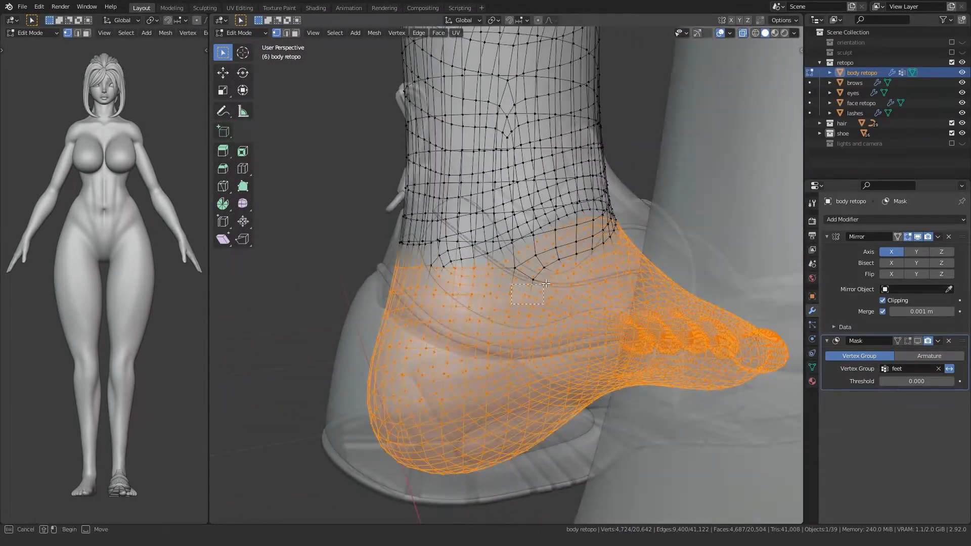
middle_drag(472, 317, 455, 349)
key(alt+z)
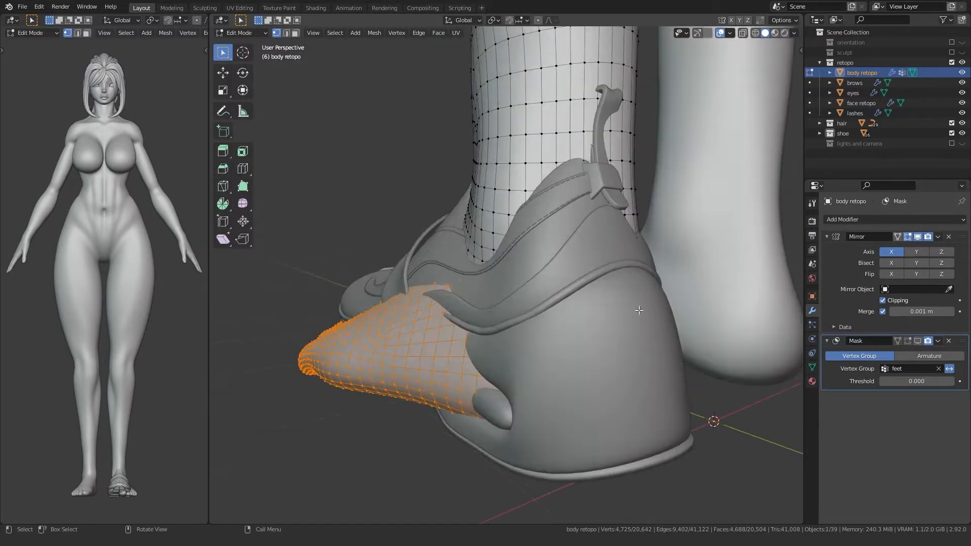
Replace the old vertex group with a new "feet" group holding the current selection, test it, and leave Edit Mode.
click(812, 338)
click(813, 366)
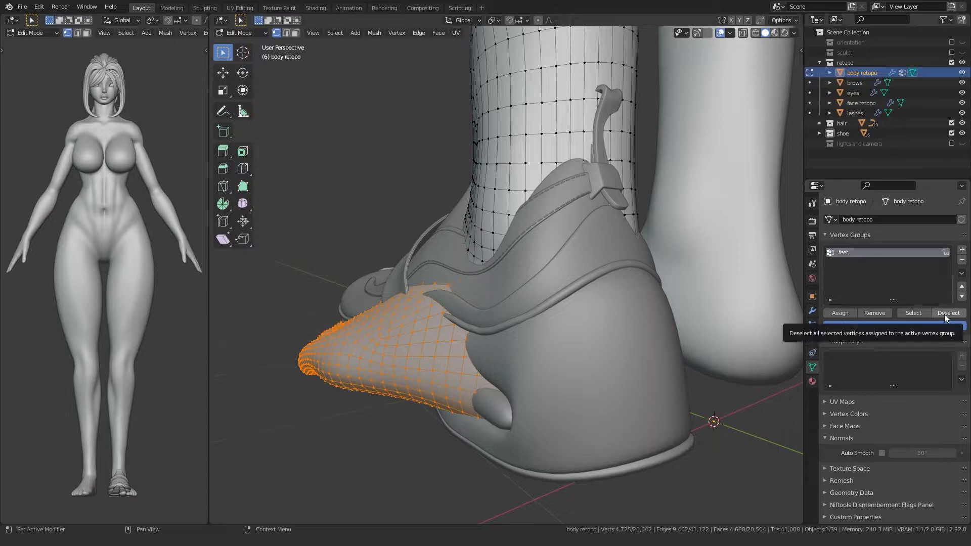
click(962, 261)
click(963, 250)
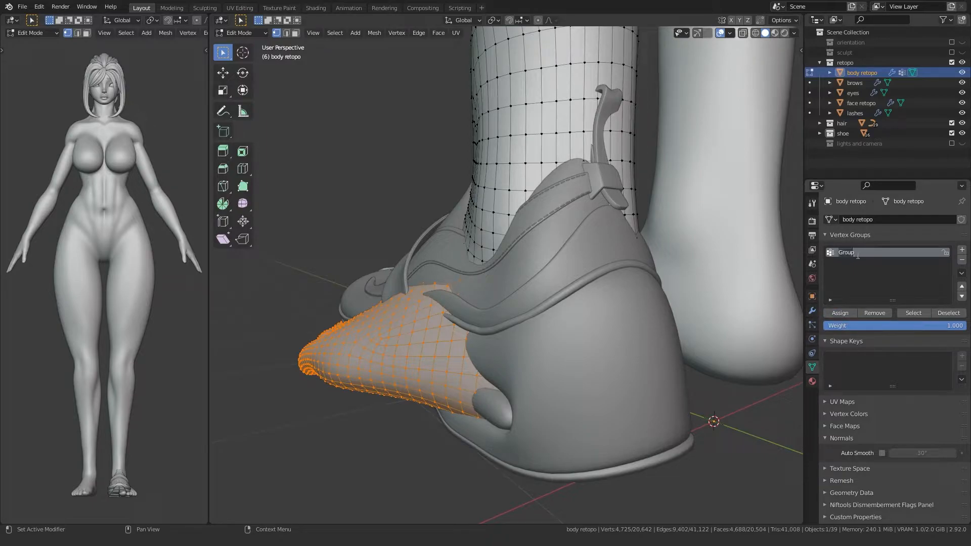
key(Return)
scroll(715, 245, down, 3)
click(939, 314)
click(920, 314)
key(Tab)
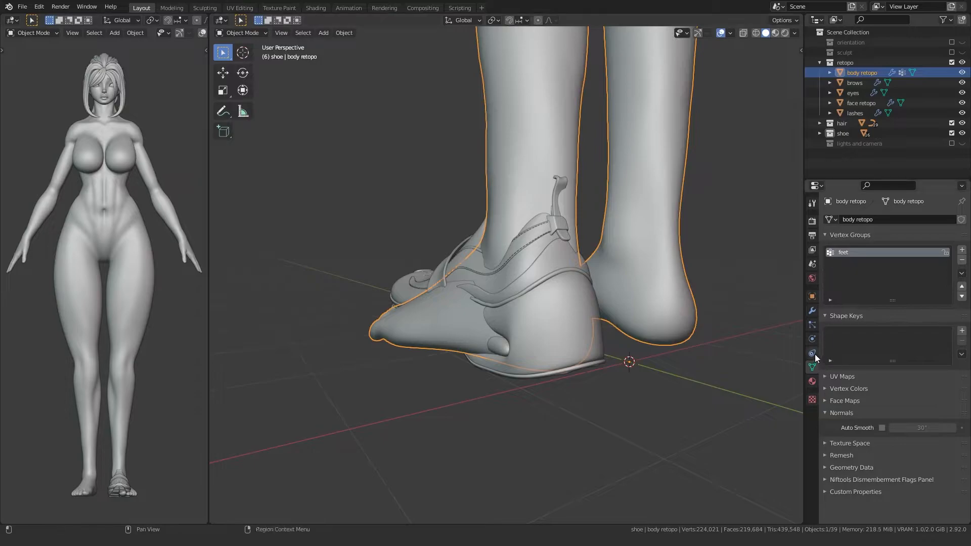
Set the Mask modifier's vertex group to the new "feet" group and turn its viewport display back on.
click(812, 311)
click(939, 370)
click(893, 370)
click(871, 386)
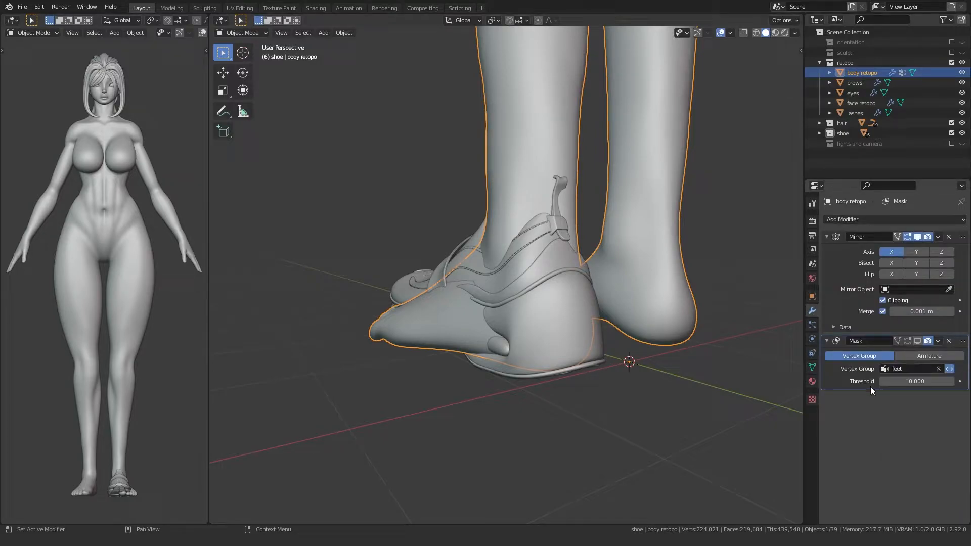
click(917, 342)
click(692, 346)
middle_drag(692, 346, 508, 353)
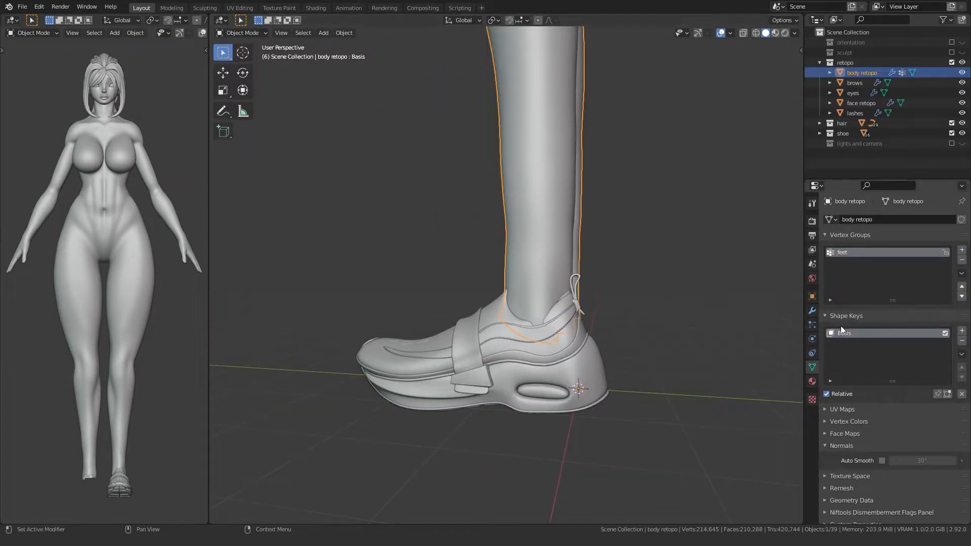
Add a shape key named "fis" to the body, set its value to 1.000, and switch to Sculpt Mode.
click(961, 332)
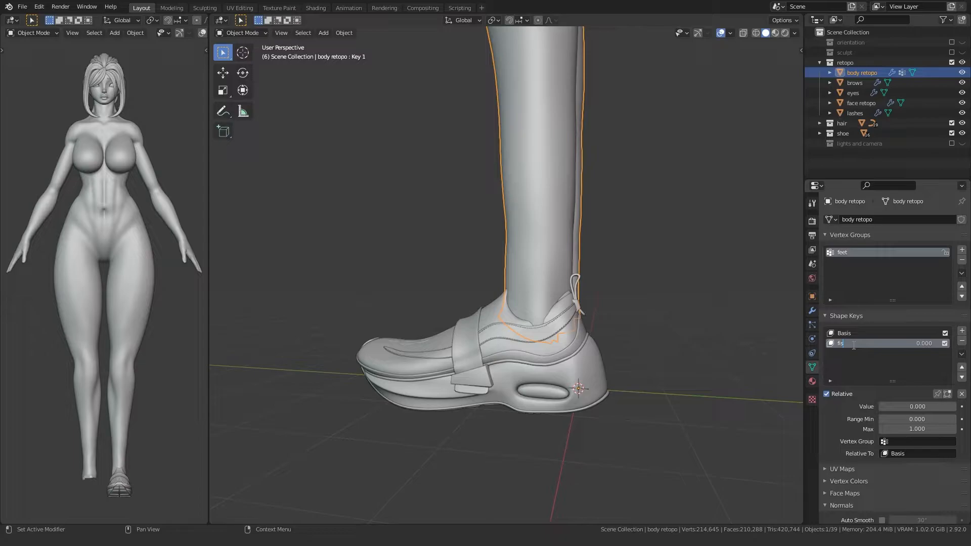
middle_drag(574, 338, 383, 363)
key(ctrl+Tab)
click(365, 349)
Set the Grab brush radius to 164 px and pull the ankle surface into the shoe's collar.
middle_drag(475, 344, 444, 347)
key(f)
click(458, 347)
drag(459, 348, 457, 339)
mouse_move(441, 328)
middle_down()
mouse_move(411, 332)
mouse_move(416, 319)
mouse_move(413, 328)
mouse_move(369, 308)
middle_up()
drag(392, 304, 402, 301)
drag(408, 300, 402, 273)
In the right side view, push the front of the ankle and lower shin slightly backward with the Grab brush.
mouse_move(364, 275)
middle_down()
mouse_move(405, 286)
mouse_move(437, 322)
mouse_move(423, 273)
mouse_move(445, 331)
mouse_move(431, 340)
mouse_move(436, 352)
mouse_move(472, 369)
mouse_move(462, 310)
mouse_move(451, 303)
mouse_move(503, 304)
mouse_move(521, 281)
middle_up()
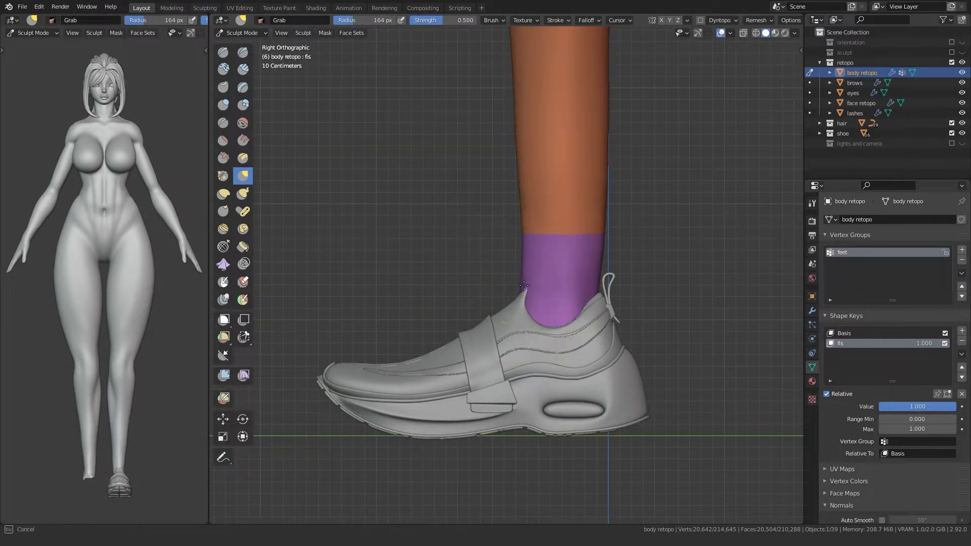
drag(522, 273, 524, 274)
drag(518, 215, 522, 214)
drag(517, 145, 521, 145)
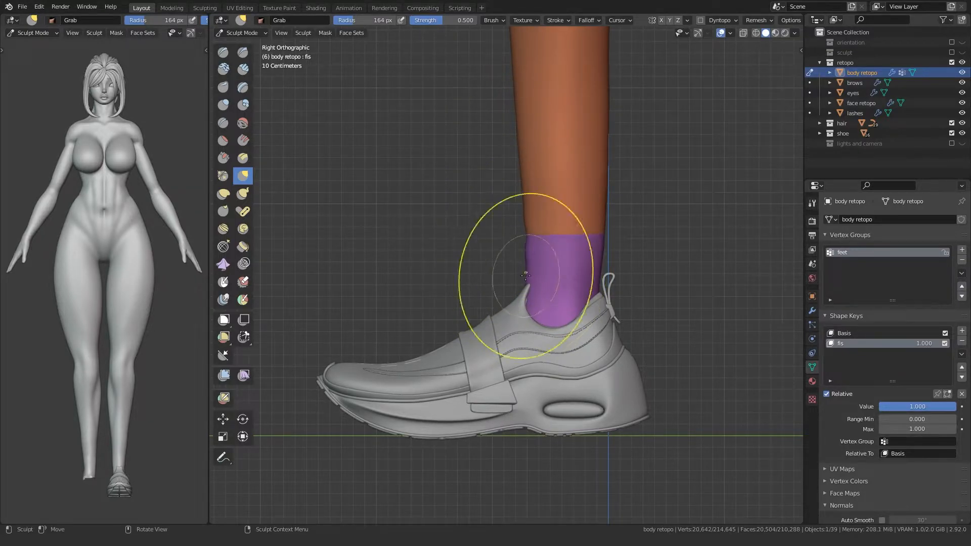
From the front and neighbouring angles, adjust the sides of the ankle with the Grab brush to fit the shoe.
middle_drag(524, 281, 517, 299)
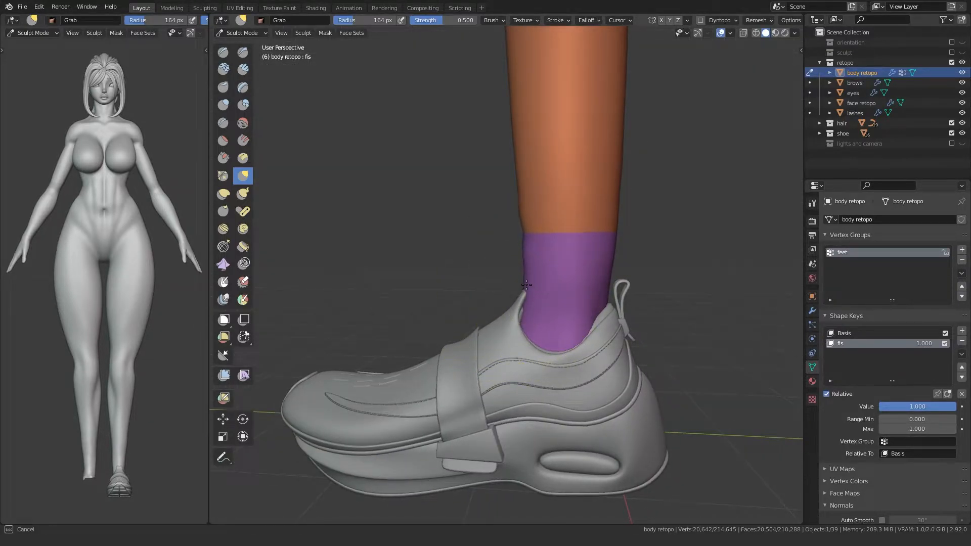
middle_drag(444, 256, 473, 257)
middle_drag(492, 351, 445, 334)
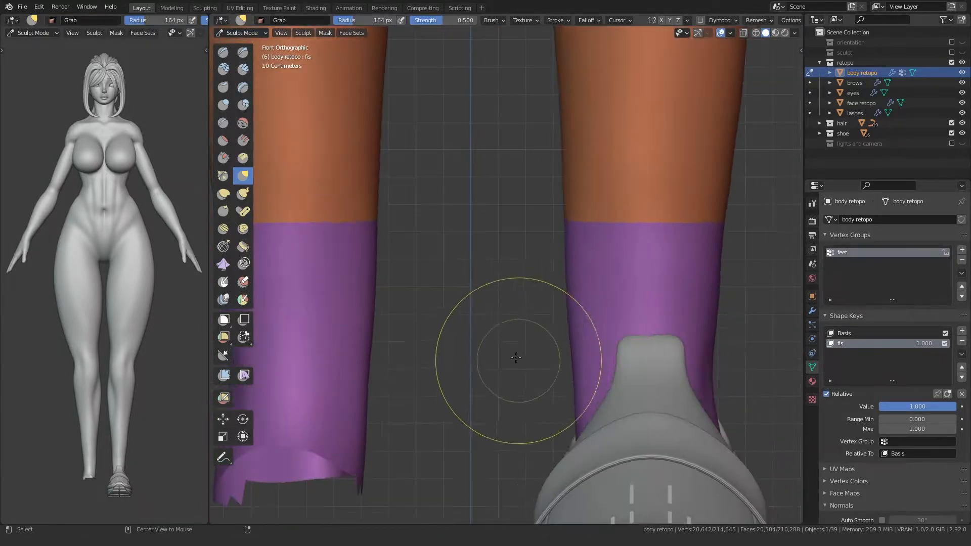
middle_drag(510, 385, 522, 372)
drag(538, 337, 531, 344)
mouse_move(535, 347)
middle_down()
mouse_move(446, 322)
mouse_move(564, 468)
middle_up()
drag(452, 412, 438, 395)
Push the back of the ankle and lower calf inward with the Grab brush so they sit inside the heel collar.
middle_drag(438, 396, 403, 353)
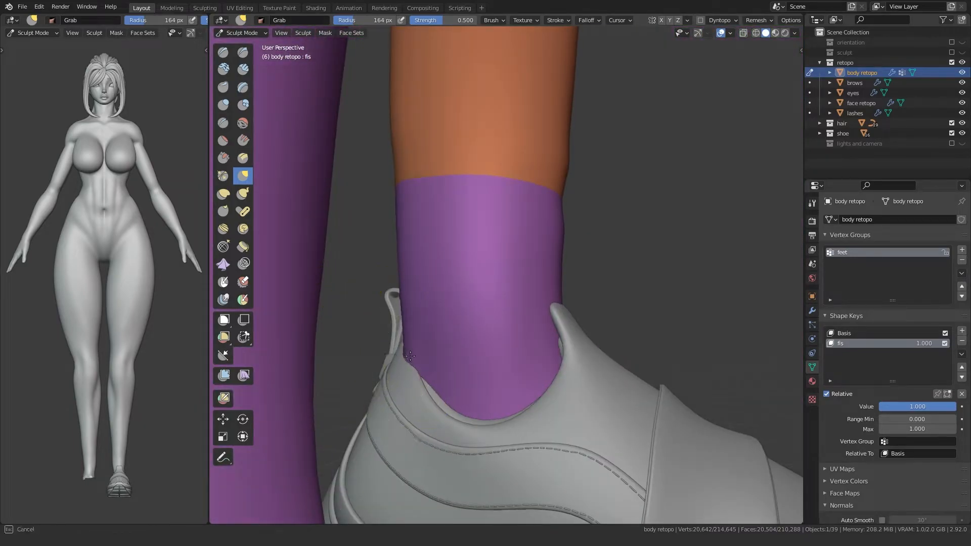
drag(412, 325, 415, 278)
drag(400, 225, 410, 223)
drag(395, 182, 402, 182)
drag(391, 138, 397, 137)
drag(393, 126, 398, 124)
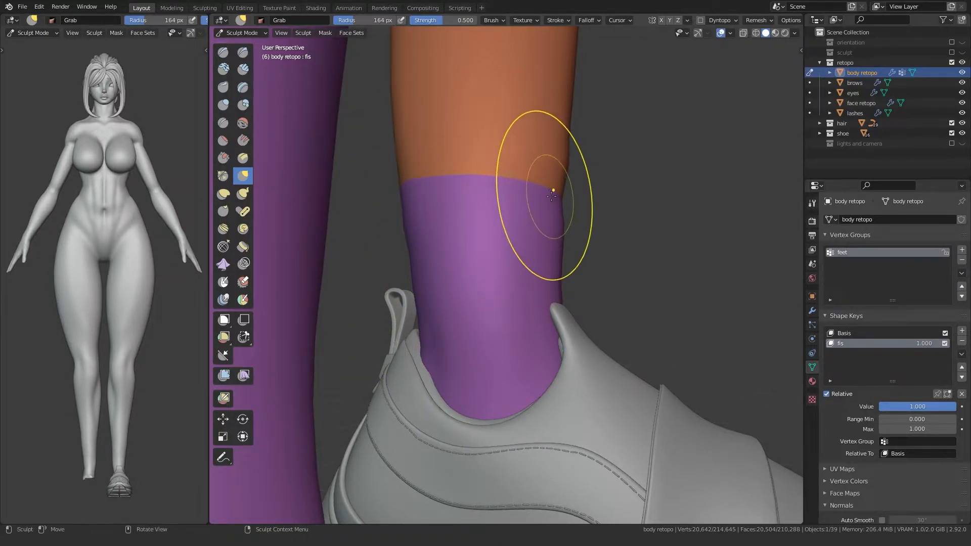
Reduce the brush radius to 82 px and create a single face set from the visible body mesh.
mouse_move(520, 210)
middle_down()
mouse_move(529, 178)
mouse_move(386, 208)
mouse_move(456, 227)
middle_up()
key(f)
click(475, 187)
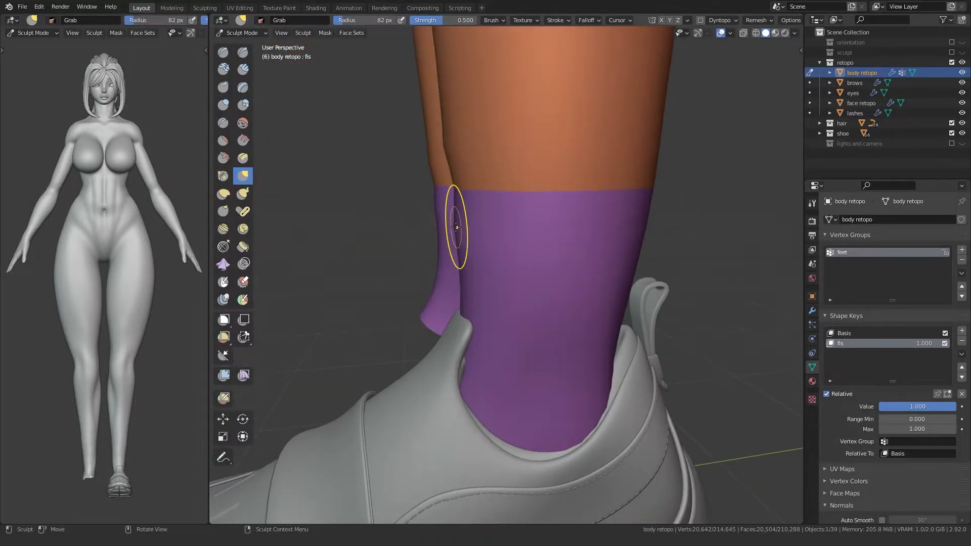
ctrl+middle_drag(555, 124, 486, 231)
ctrl+middle_drag(351, 68, 463, 259)
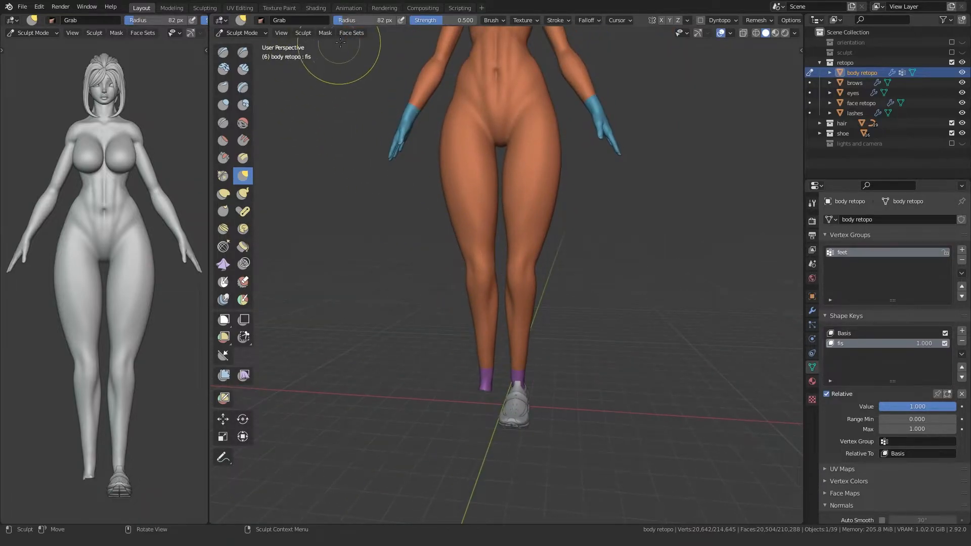
click(352, 33)
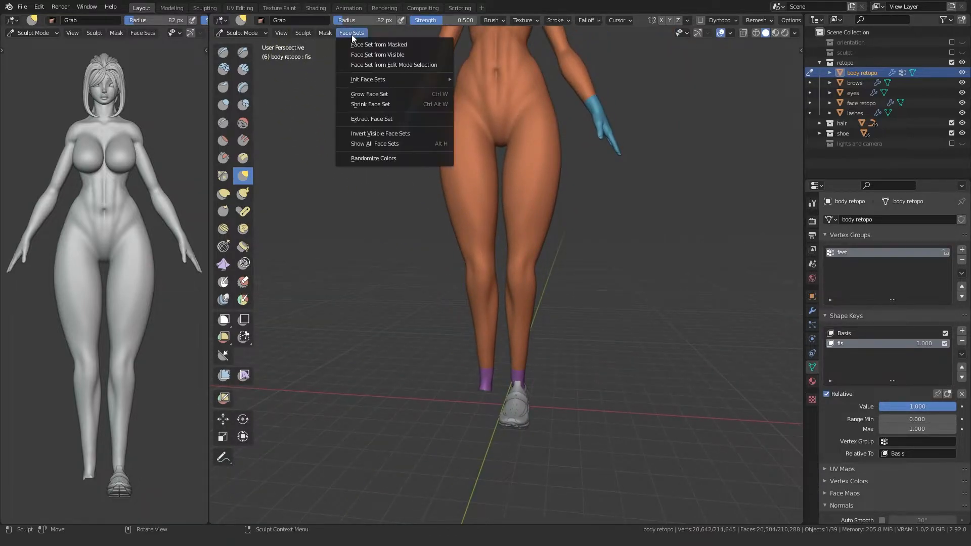
click(391, 55)
shift+middle_drag(452, 239, 374, 172)
ctrl+middle_drag(385, 399, 406, 335)
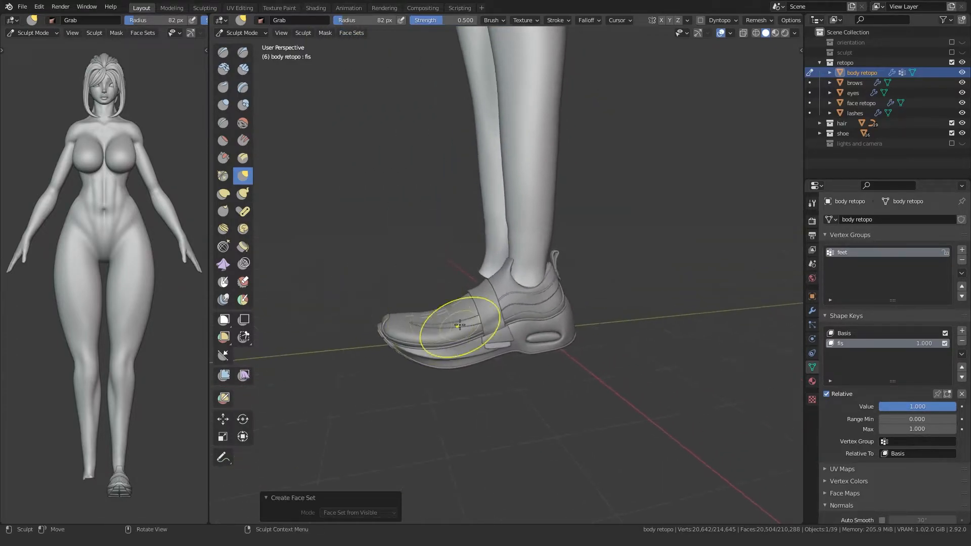
Toggle the Mask modifier's viewport display off and on to check the reshaped ankle against the shoe.
click(813, 312)
click(916, 342)
click(916, 342)
middle_drag(557, 356, 521, 318)
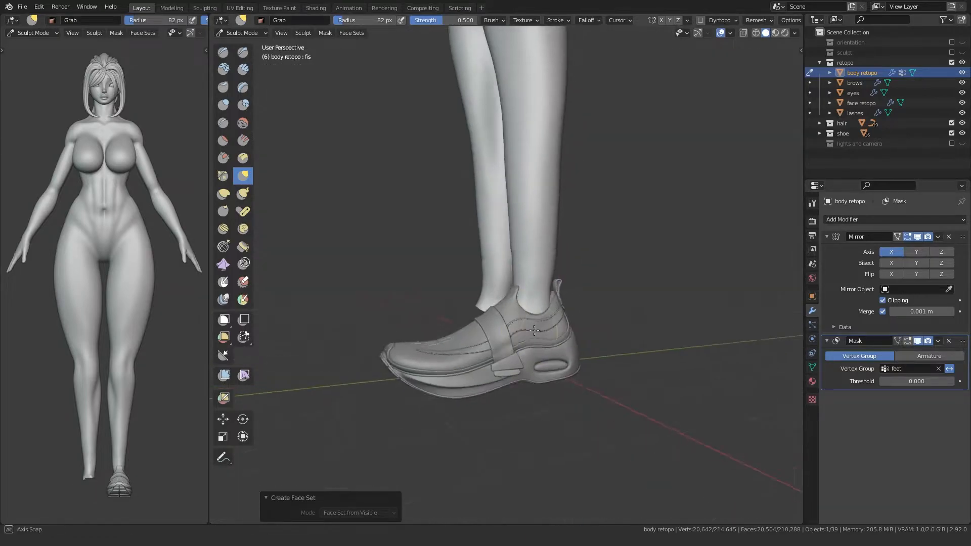
scroll(521, 318, up, 4)
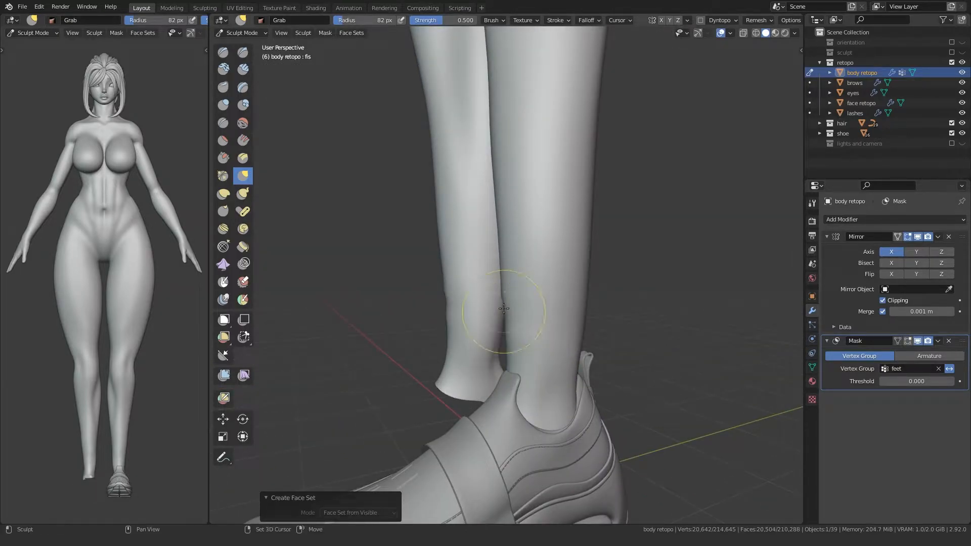
Set the Grab brush radius to 125 px and inspect the ankle and shoe collar from several sides.
mouse_move(512, 309)
middle_down()
mouse_move(468, 208)
mouse_move(499, 303)
mouse_move(481, 286)
mouse_move(420, 307)
mouse_move(629, 303)
middle_up()
key(f)
click(638, 311)
middle_drag(640, 250, 488, 251)
middle_drag(514, 188, 415, 330)
middle_drag(498, 329, 482, 351)
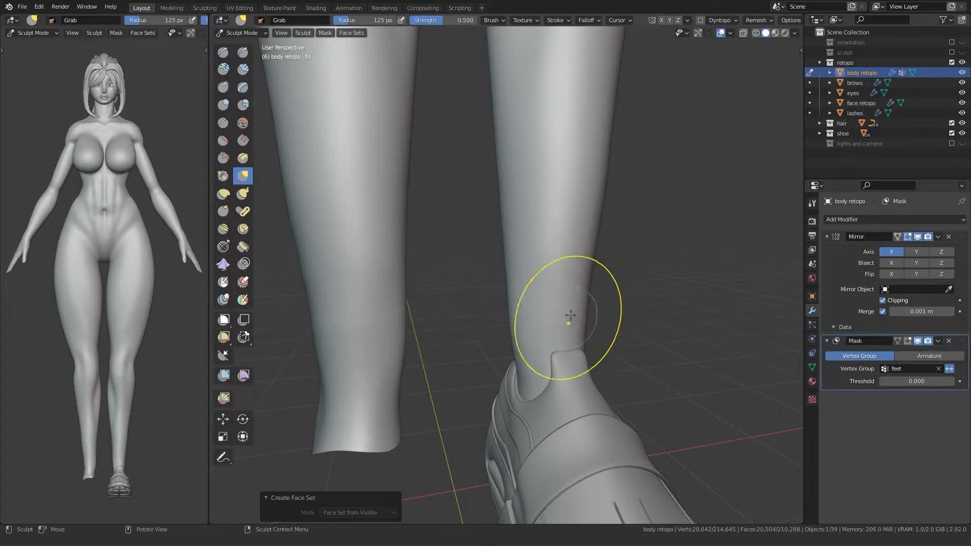
middle_drag(573, 321, 560, 260)
middle_drag(552, 303, 441, 277)
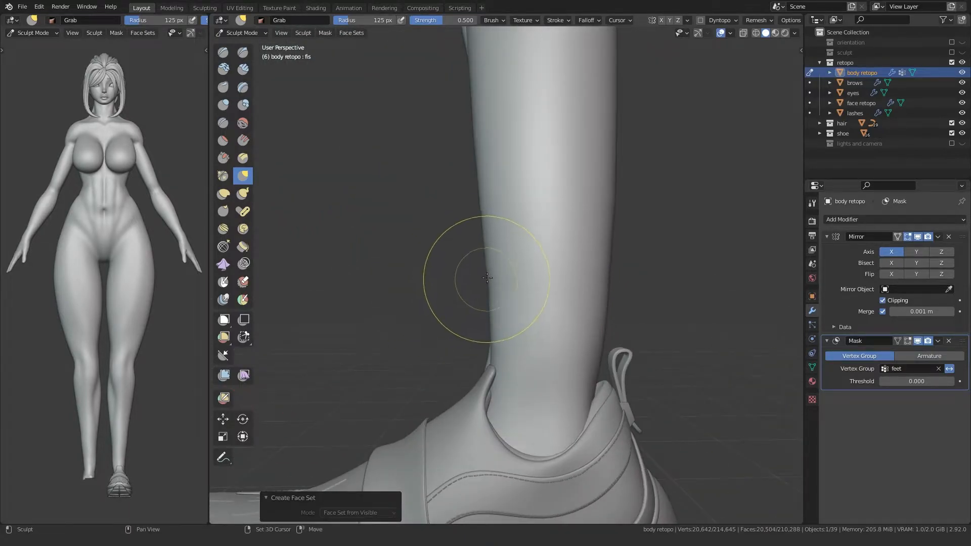
Resize the Grab brush and refine the ankle and lower shin contours where they enter the shoe.
mouse_move(449, 330)
shift+middle_down()
mouse_move(440, 249)
mouse_move(488, 384)
shift+middle_up()
scroll(488, 384, up, 2)
key(f)
click(571, 390)
mouse_move(571, 385)
middle_down()
mouse_move(520, 347)
mouse_move(548, 332)
mouse_move(347, 369)
mouse_move(325, 304)
mouse_move(411, 320)
mouse_move(470, 360)
mouse_move(472, 340)
mouse_move(489, 347)
mouse_move(473, 283)
middle_up()
drag(486, 354, 502, 381)
mouse_move(505, 324)
middle_down()
mouse_move(502, 370)
mouse_move(388, 289)
mouse_move(514, 327)
middle_up()
mouse_move(500, 387)
middle_down()
mouse_move(472, 448)
mouse_move(430, 405)
mouse_move(393, 325)
mouse_move(357, 288)
mouse_move(401, 462)
mouse_move(456, 353)
mouse_move(492, 347)
mouse_move(488, 278)
middle_up()
drag(510, 338, 507, 332)
drag(494, 210, 501, 197)
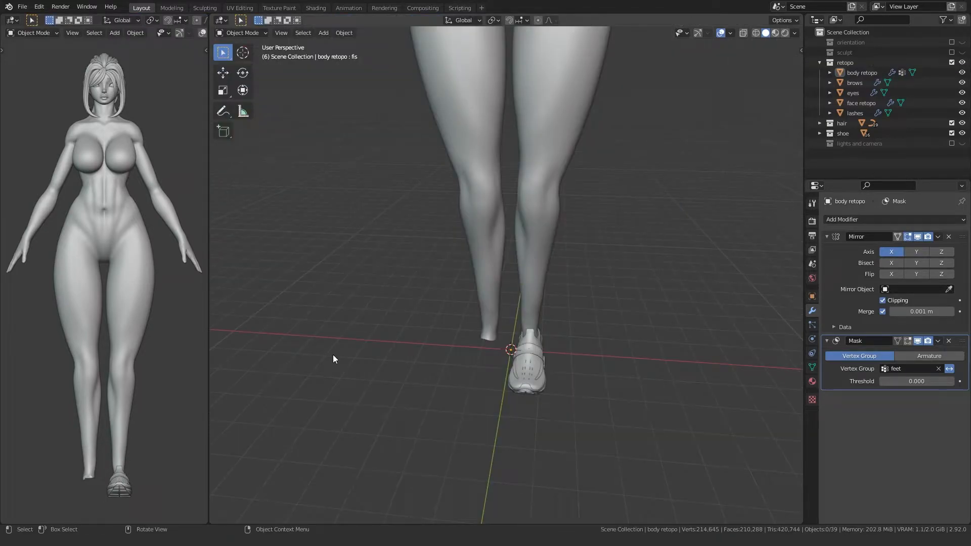
Add a Plain Axes empty at the world origin.
key(shift+a)
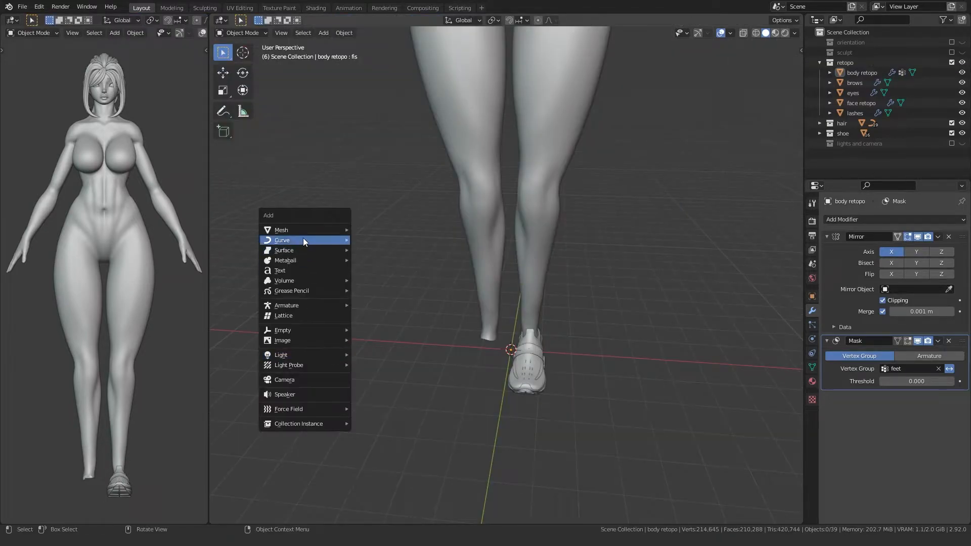
mouse_move(325, 330)
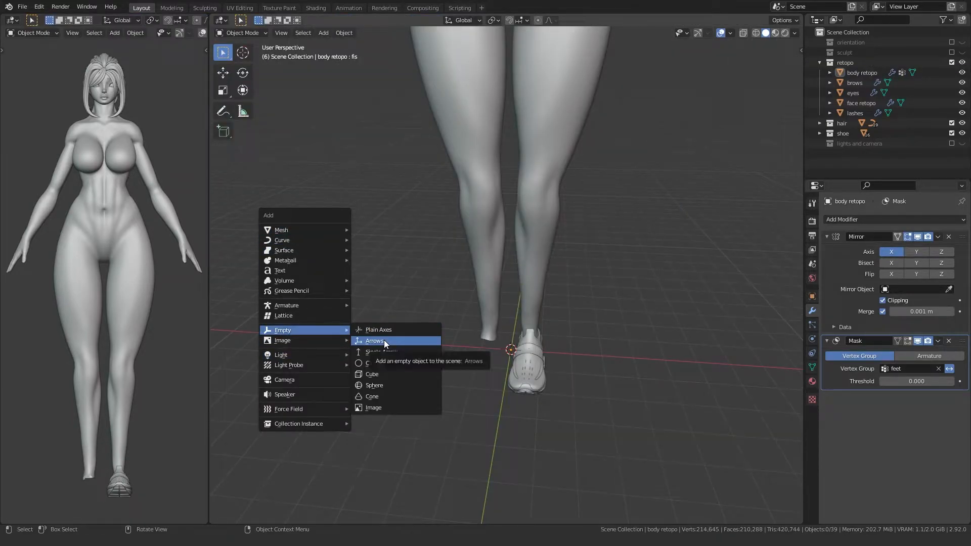
click(375, 330)
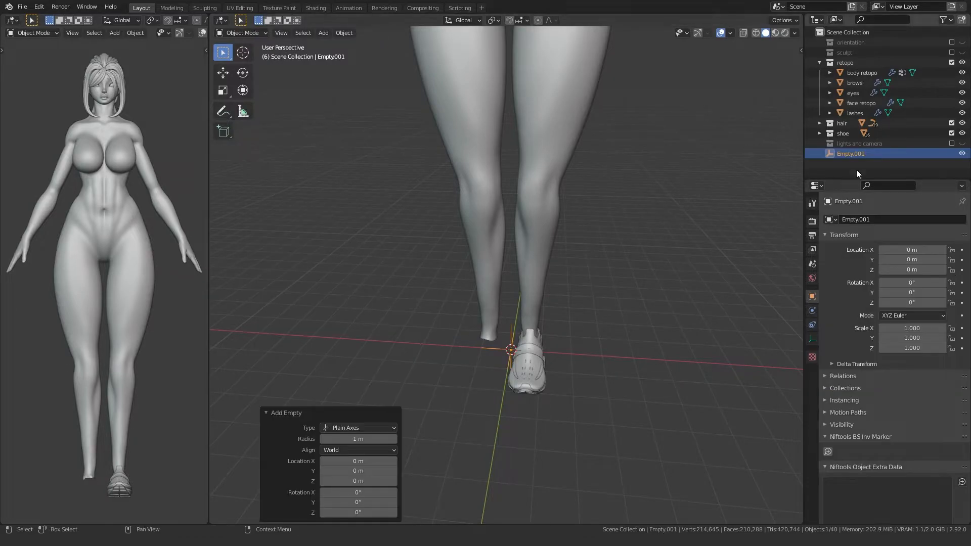
double_click(849, 154)
key(Return)
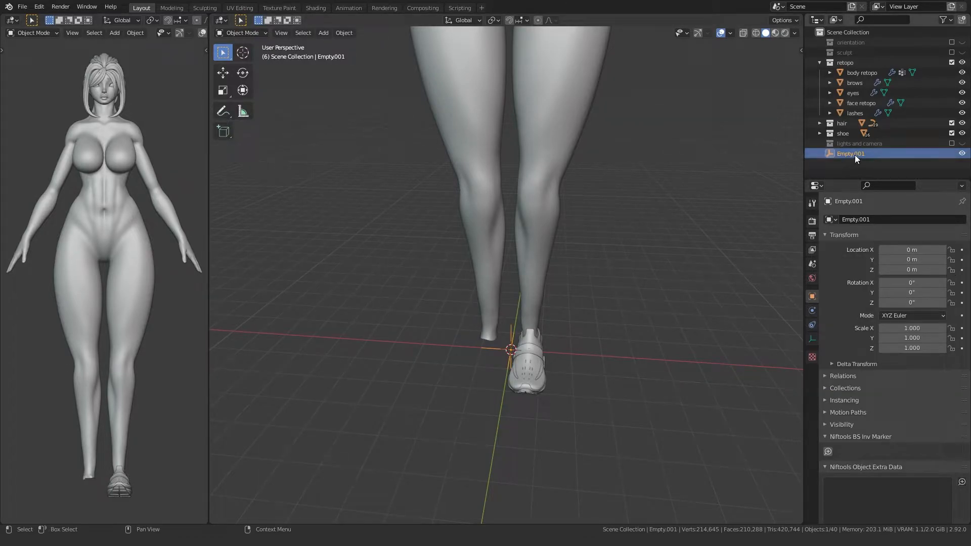
Filter the outliner for objects matching "emp" and clear the filter again.
click(882, 20)
text(emp)
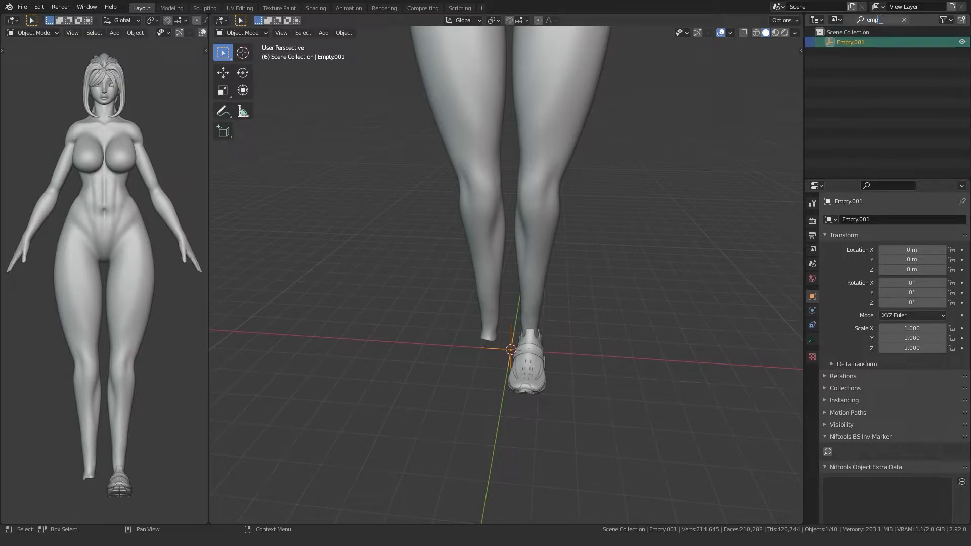
key(BackSpace)
key(BackSpace)
key(BackSpace)
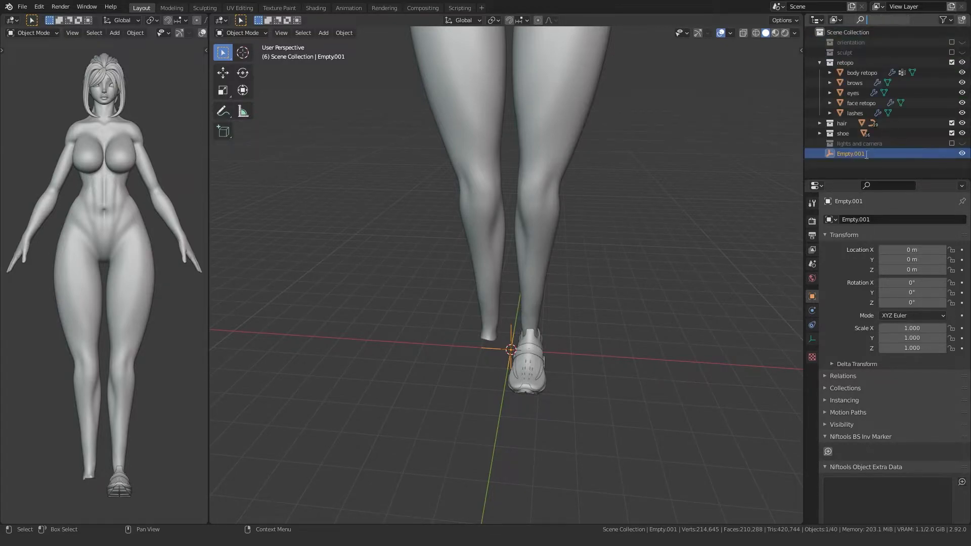
Rename the new empty as shoe mirror and move it into the shoe collection.
click(849, 157)
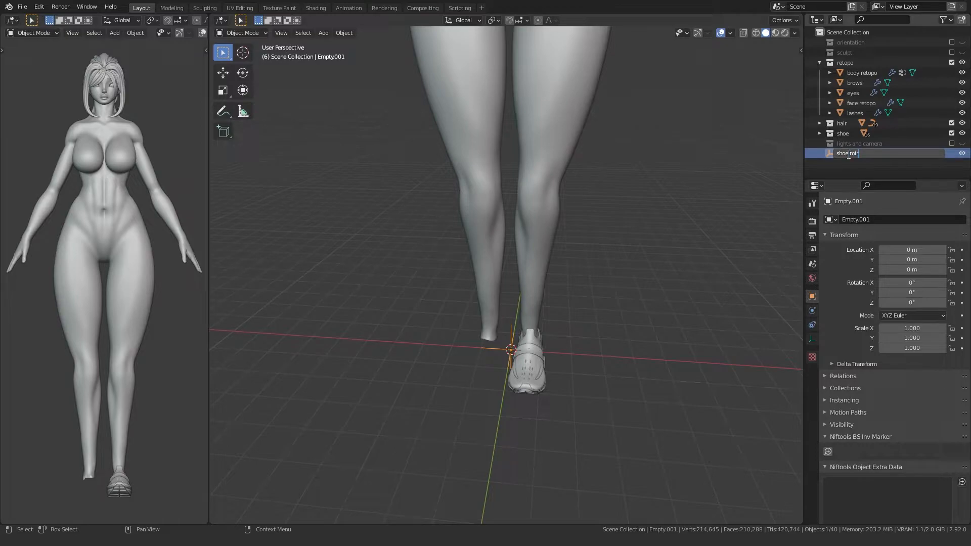
drag(841, 155, 844, 135)
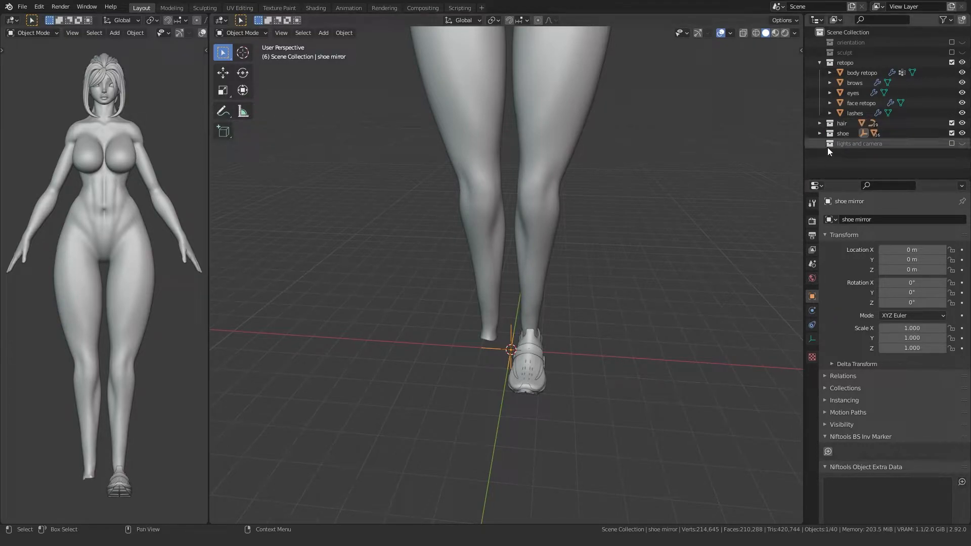
click(821, 134)
Add a second Mirror modifier to the bubble object and set its mirror object to shoe mirror.
scroll(827, 142, down, 2)
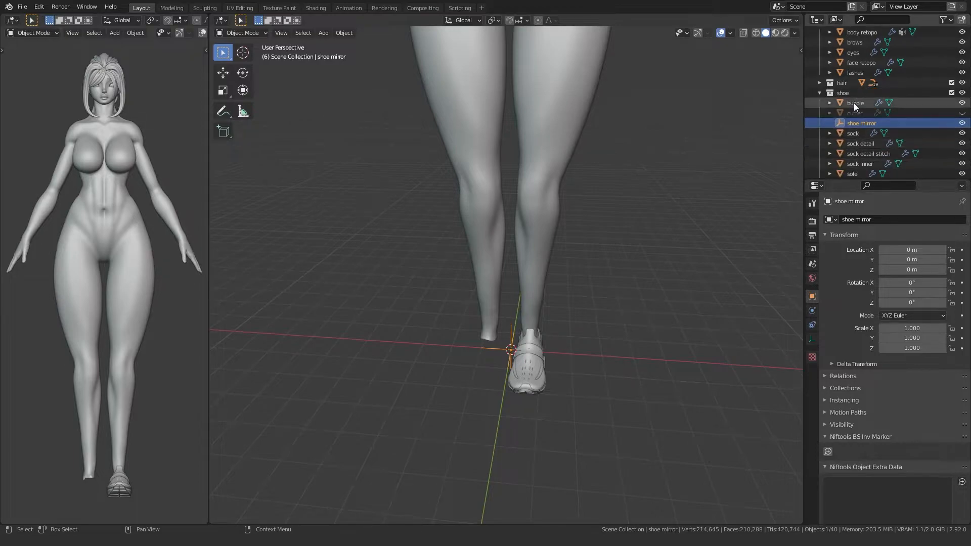
click(855, 104)
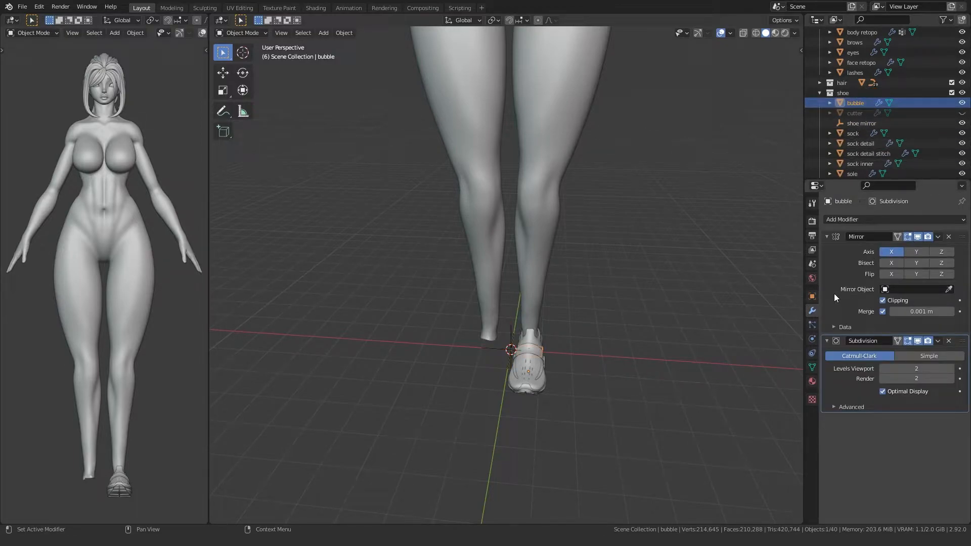
scroll(485, 381, down, 1)
click(839, 220)
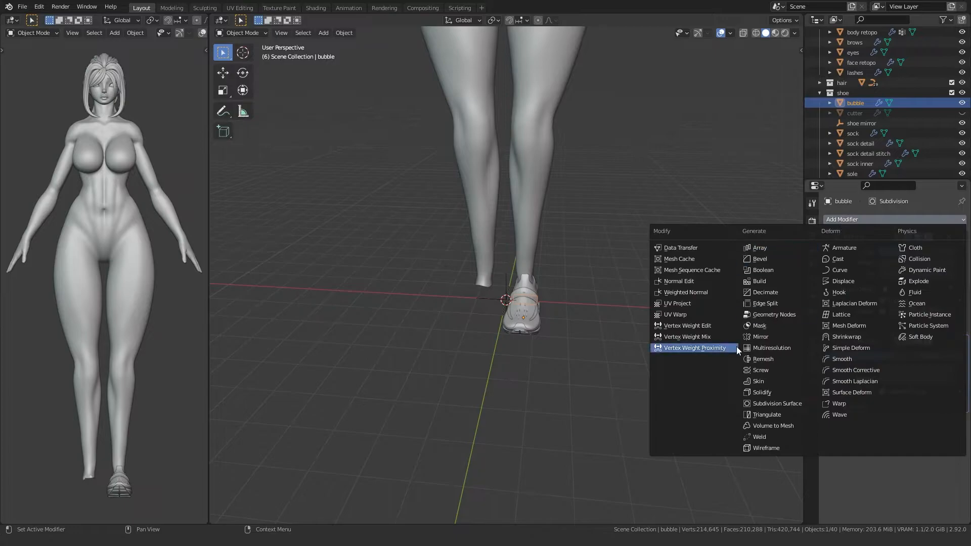
click(761, 337)
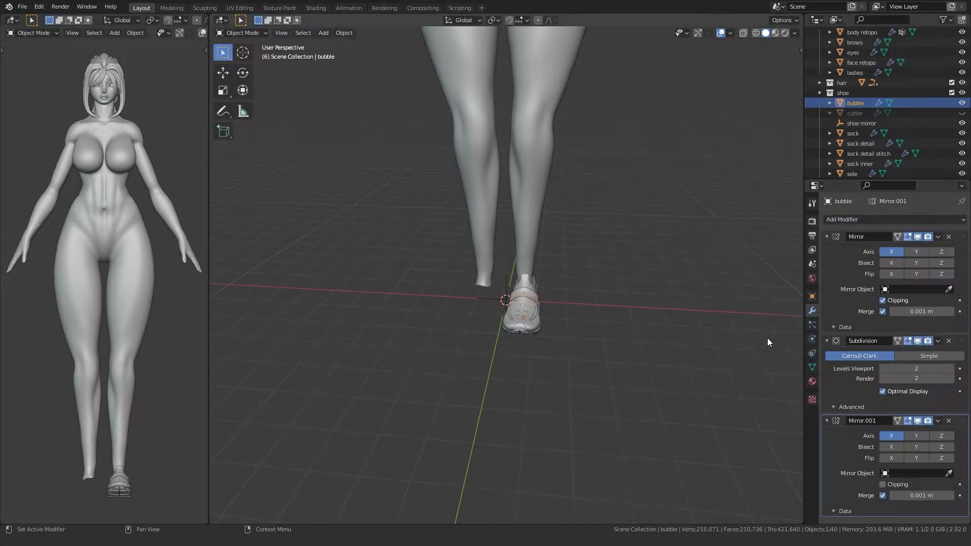
click(914, 477)
text(sh)
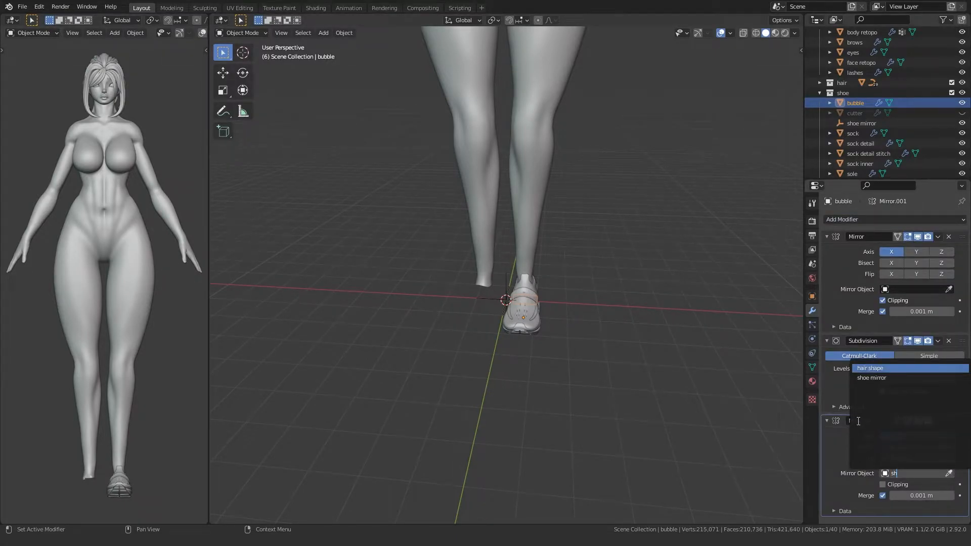
click(872, 378)
scroll(576, 372, up, 5)
middle_drag(423, 472, 420, 402)
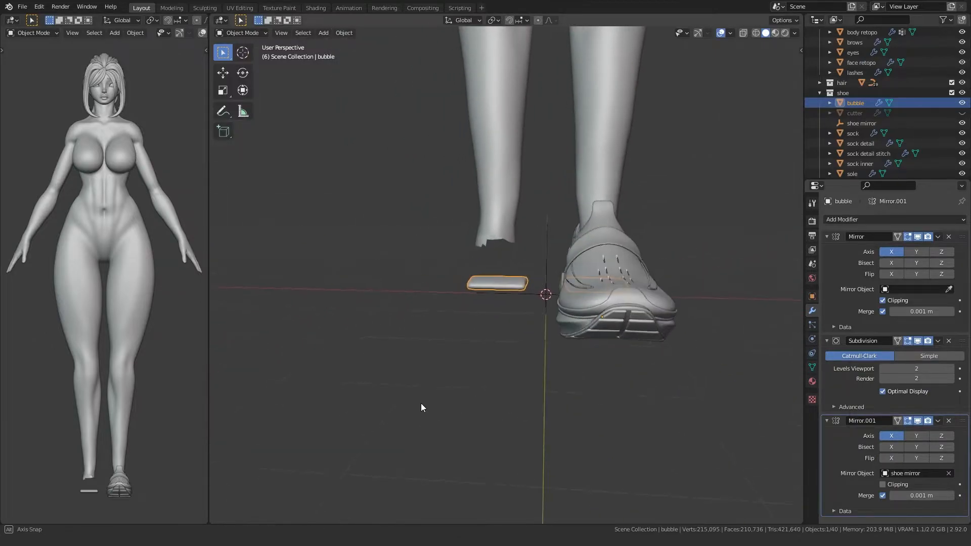
scroll(854, 129, down, 5)
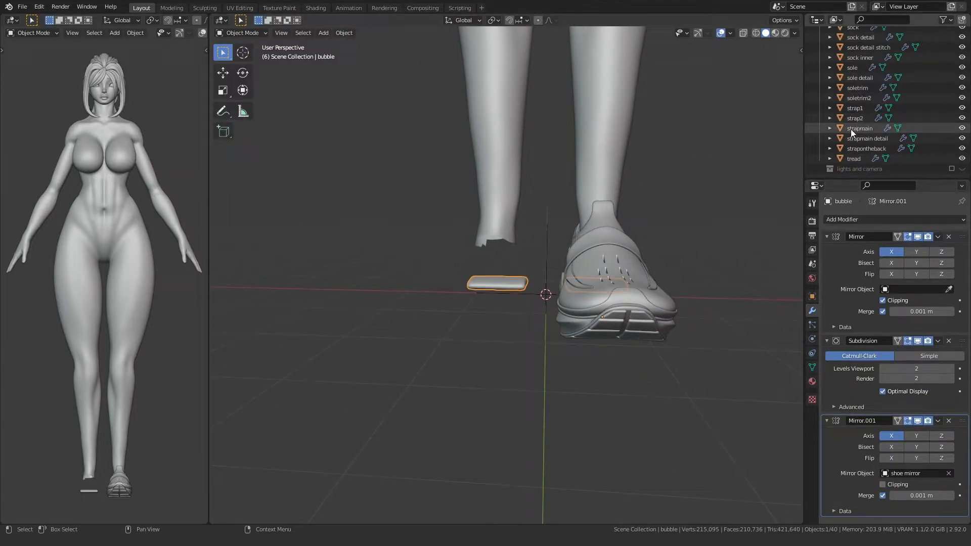
right_click(833, 449)
mouse_move(833, 449)
click(938, 421)
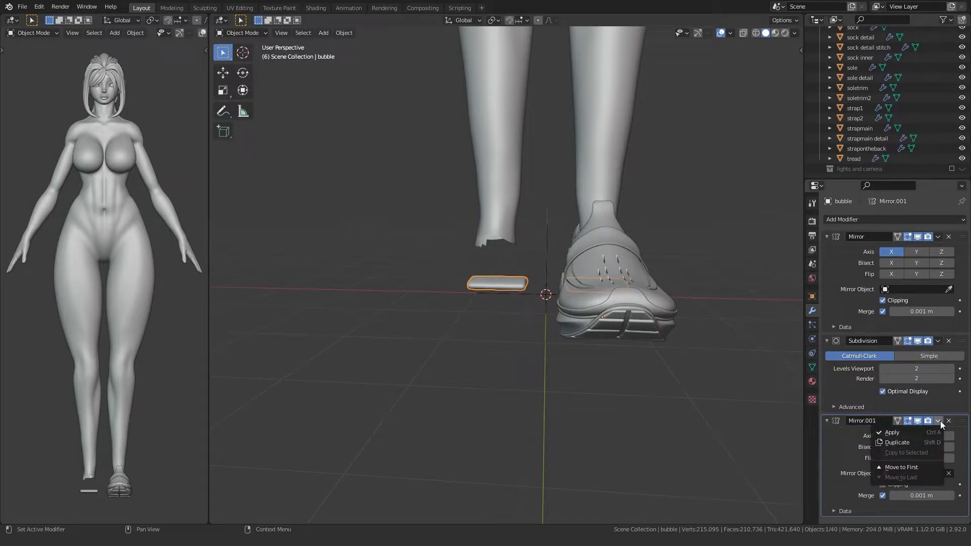
click(906, 435)
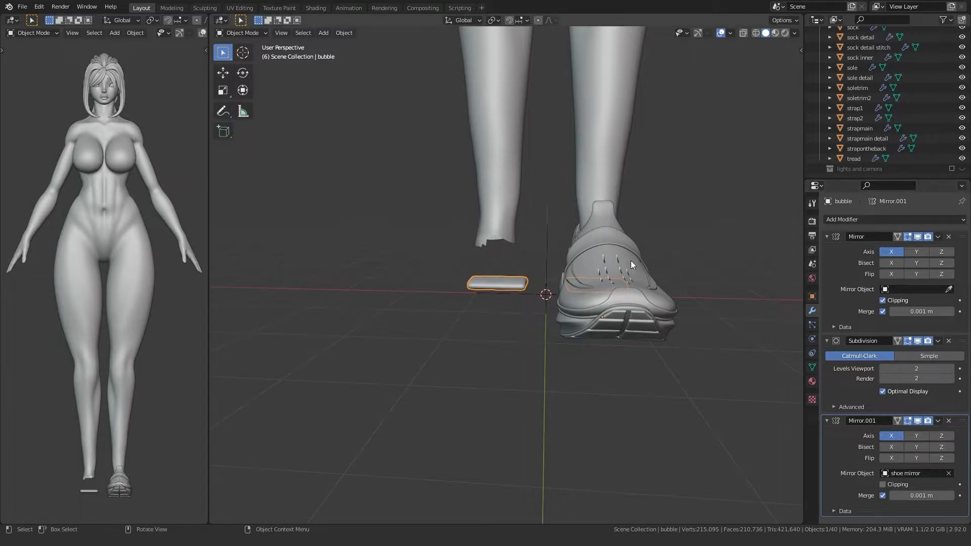
middle_drag(632, 260, 684, 163)
scroll(849, 83, up, 3)
click(851, 78)
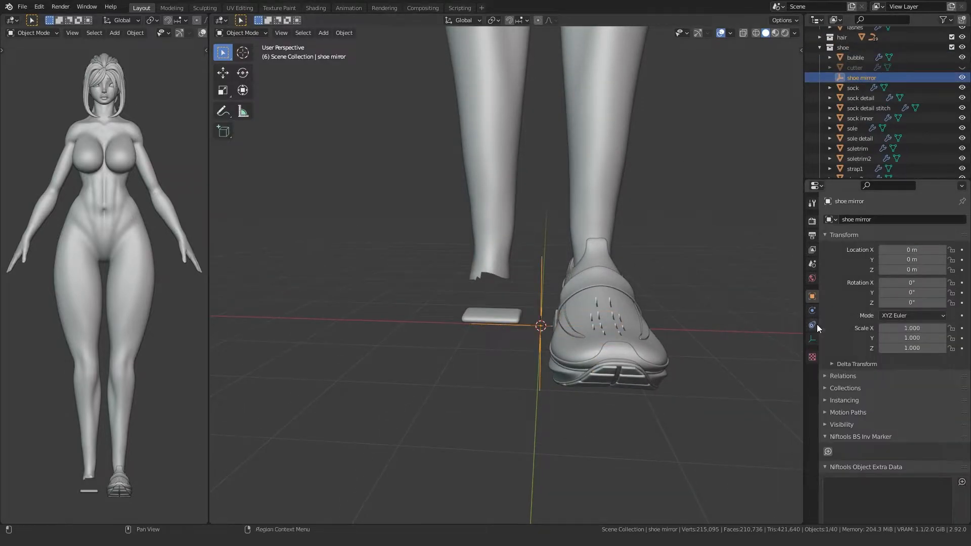
Add a Mirror modifier to the sock object, below its Boolean, and set shoe mirror as its mirror object.
click(860, 89)
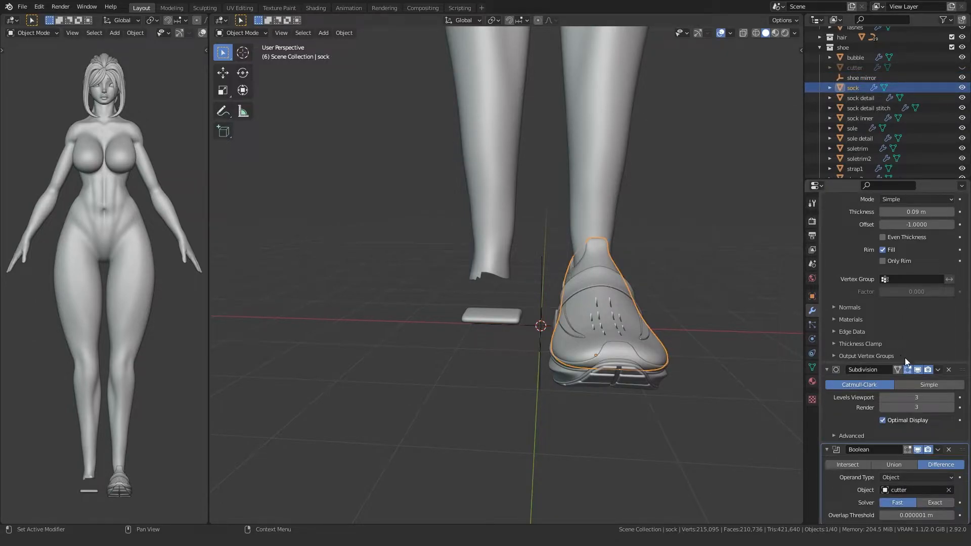
scroll(890, 334, up, 3)
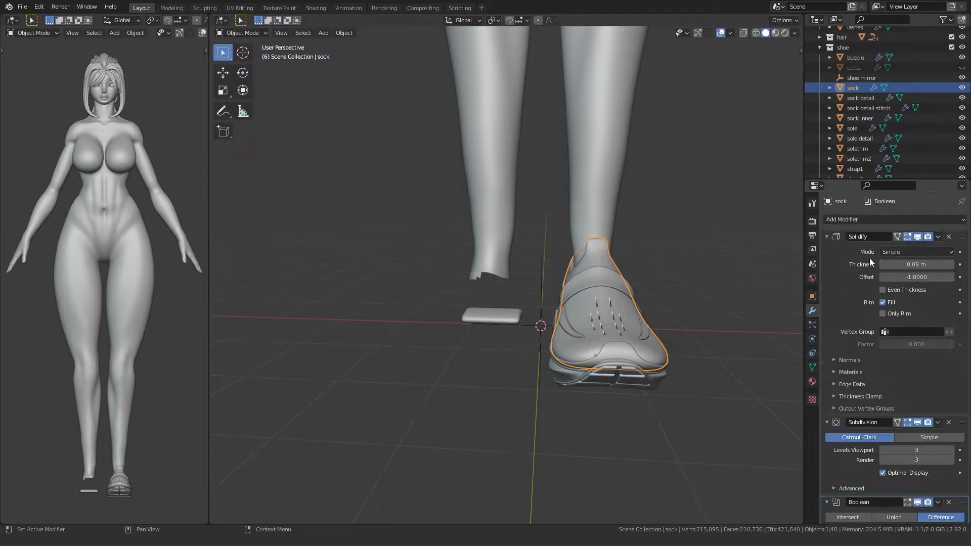
click(845, 219)
click(761, 337)
scroll(877, 360, down, 5)
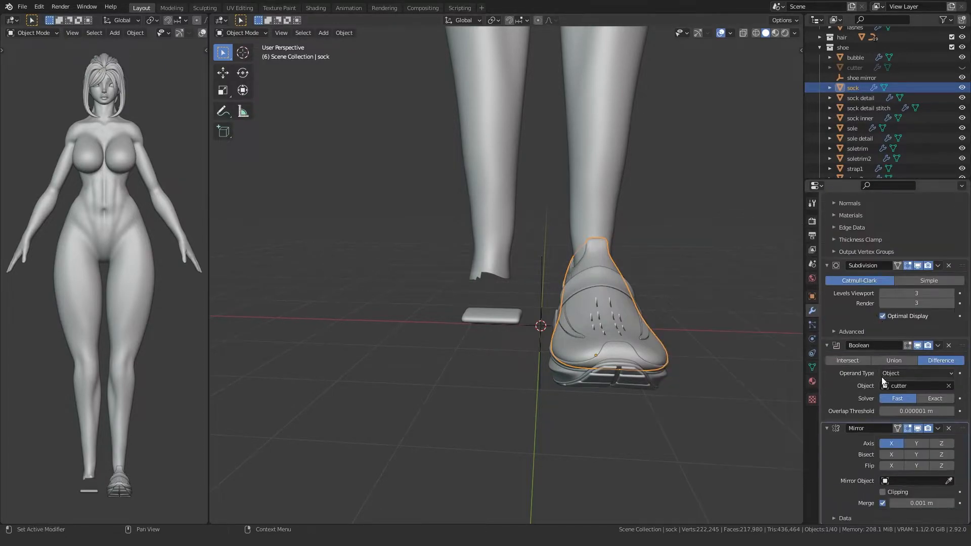
click(935, 481)
click(948, 481)
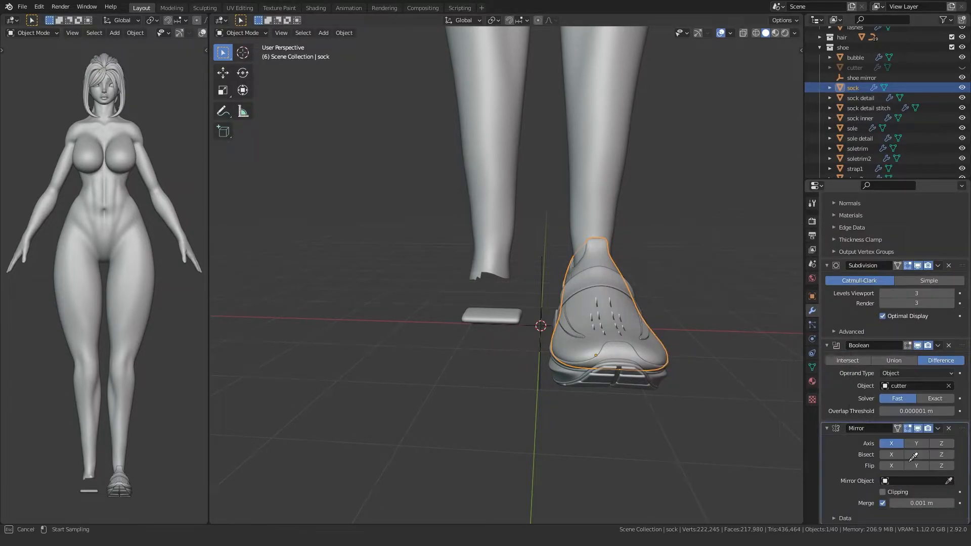
click(545, 309)
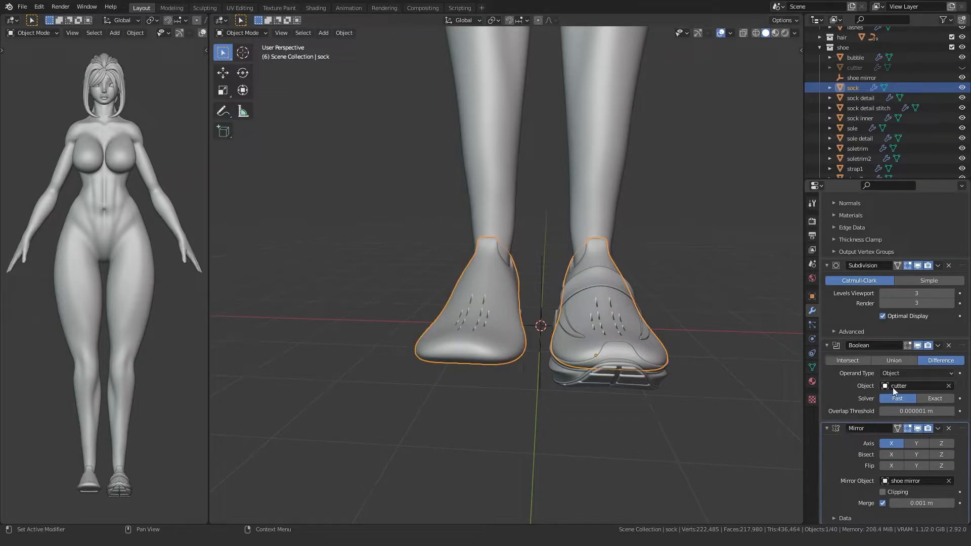
Add a second Mirror modifier to the sock detail object and pick shoe mirror as its mirror object.
click(855, 98)
scroll(867, 223, up, 5)
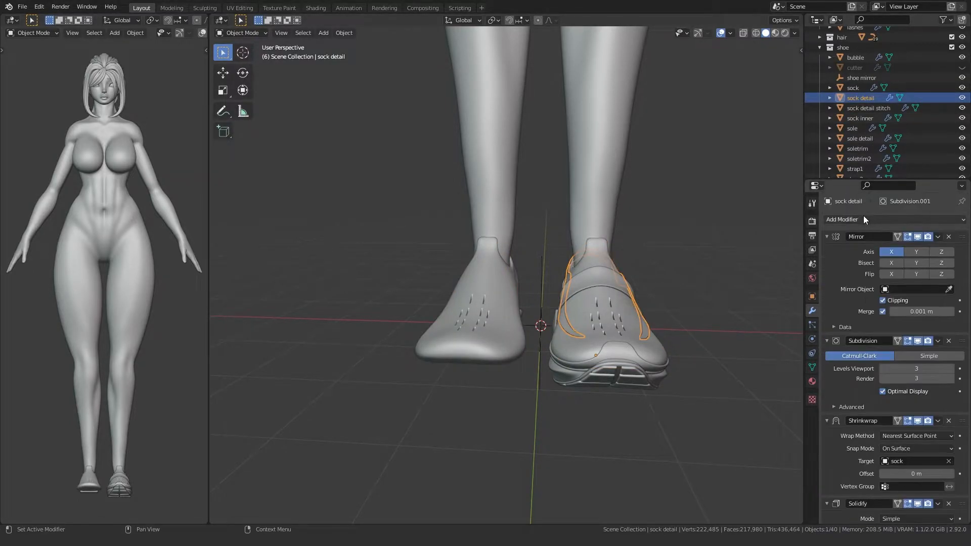
click(863, 220)
click(763, 338)
scroll(867, 345, down, 10)
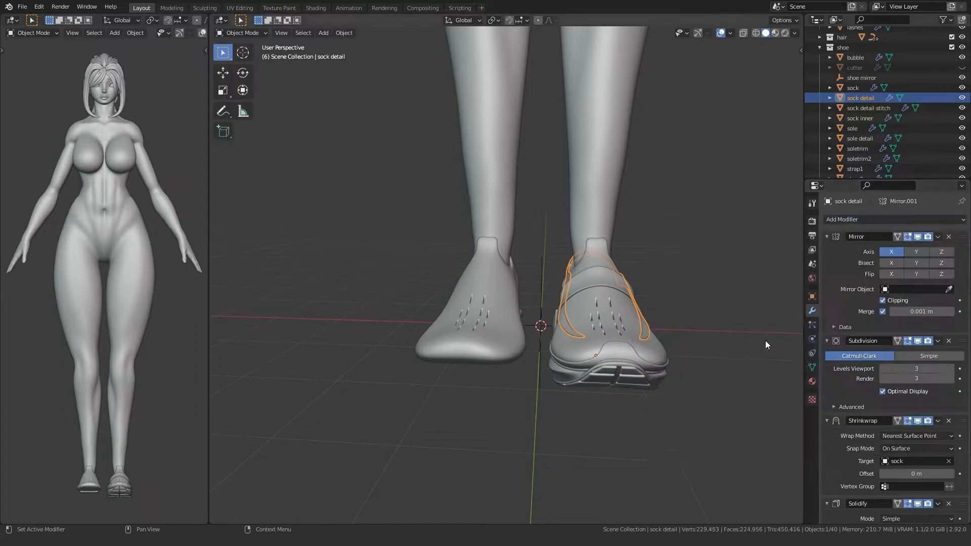
click(949, 481)
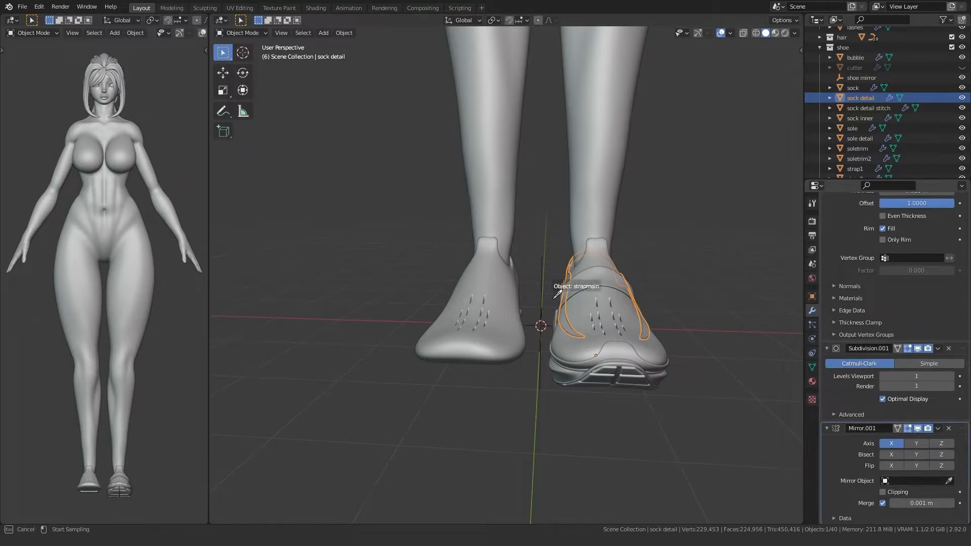
click(543, 295)
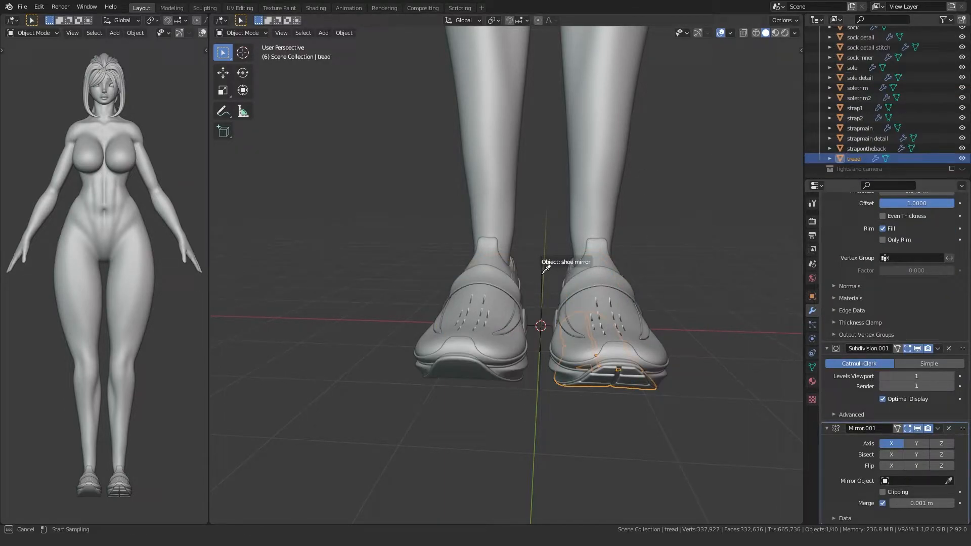
Set shoe mirror as the mirror object of the tread's new Mirror modifier and deselect the tread.
click(542, 275)
click(433, 439)
mouse_move(432, 439)
middle_down()
mouse_move(378, 390)
mouse_move(354, 341)
mouse_move(523, 433)
middle_up()
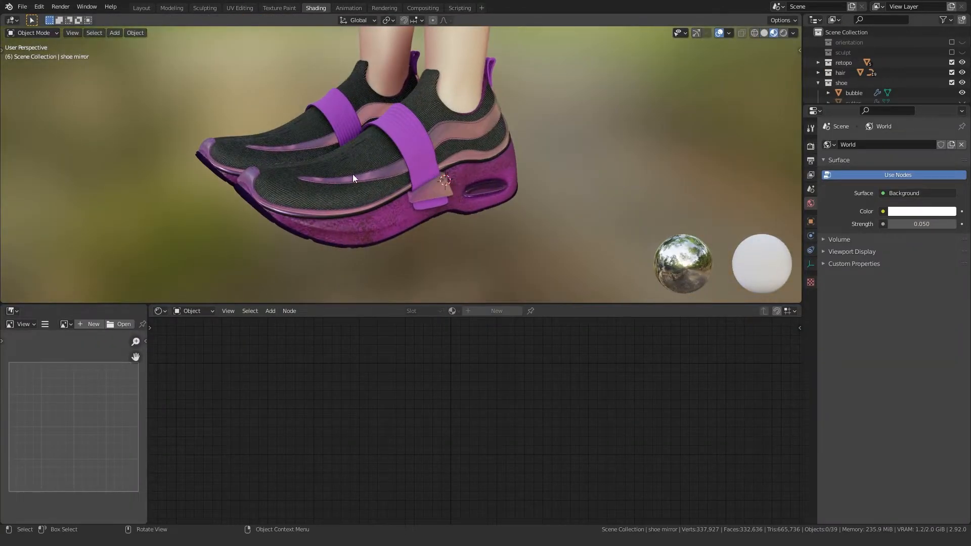
Select the sock in the Shading workspace and examine its fabric outer node tree and the fabric surface up close.
click(353, 178)
scroll(416, 402, down, 1)
middle_drag(415, 402, 618, 357)
scroll(484, 429, down, 1)
middle_drag(483, 429, 558, 435)
scroll(483, 484, down, 2)
middle_drag(483, 483, 413, 411)
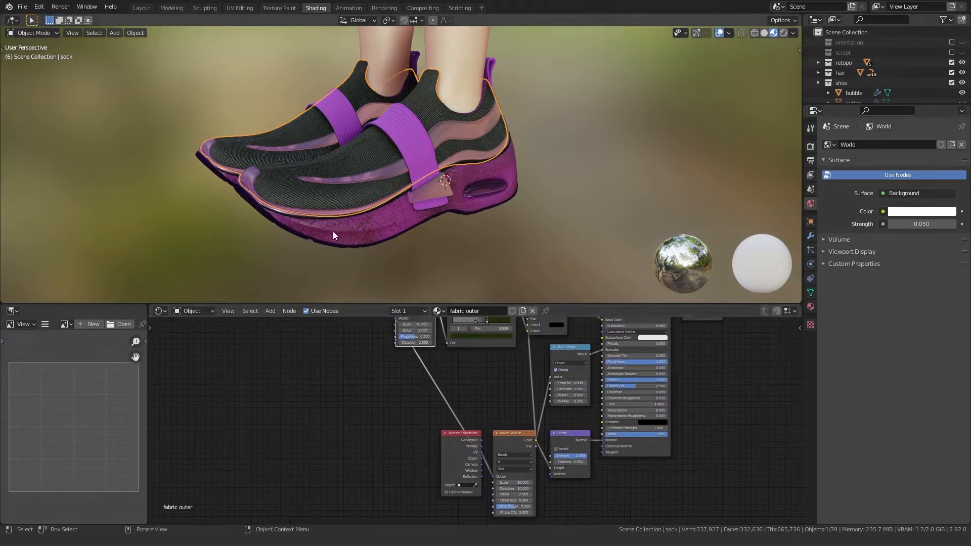
scroll(324, 204, up, 5)
scroll(323, 204, down, 2)
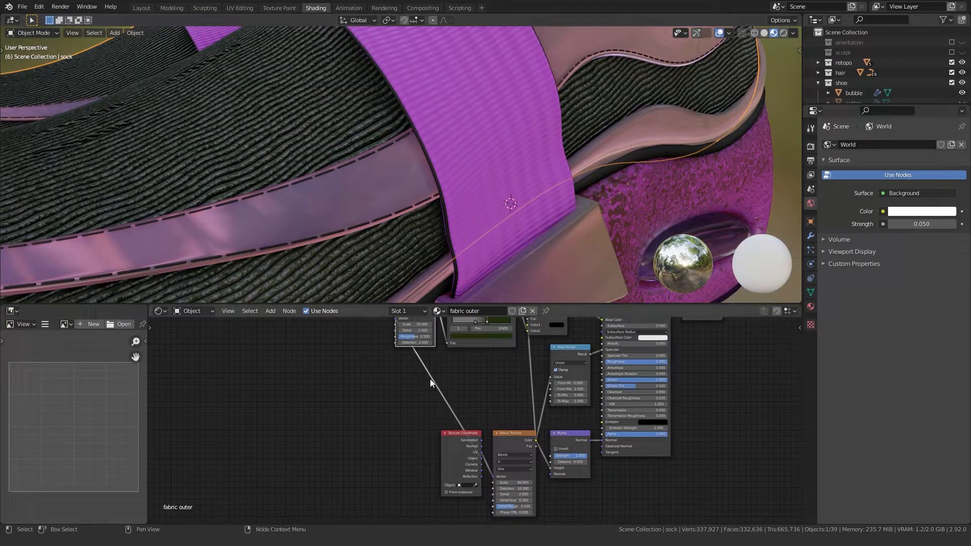
middle_drag(407, 363, 425, 427)
middle_drag(343, 405, 361, 416)
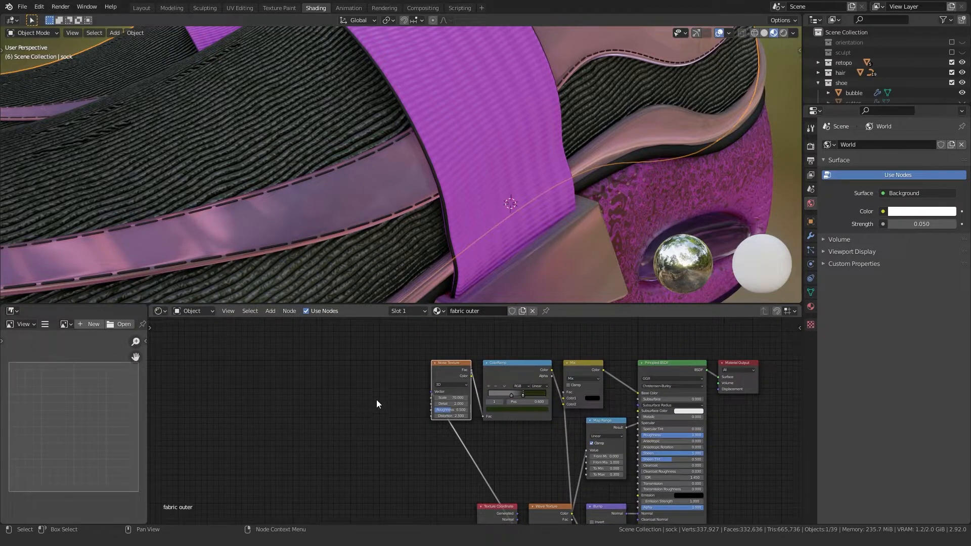
Add a Voronoi Texture node beside the Noise Texture in the fabric outer material.
click(368, 380)
key(shift+a)
click(357, 375)
text(vori)
key(Down)
key(Return)
click(354, 371)
middle_drag(380, 438, 378, 399)
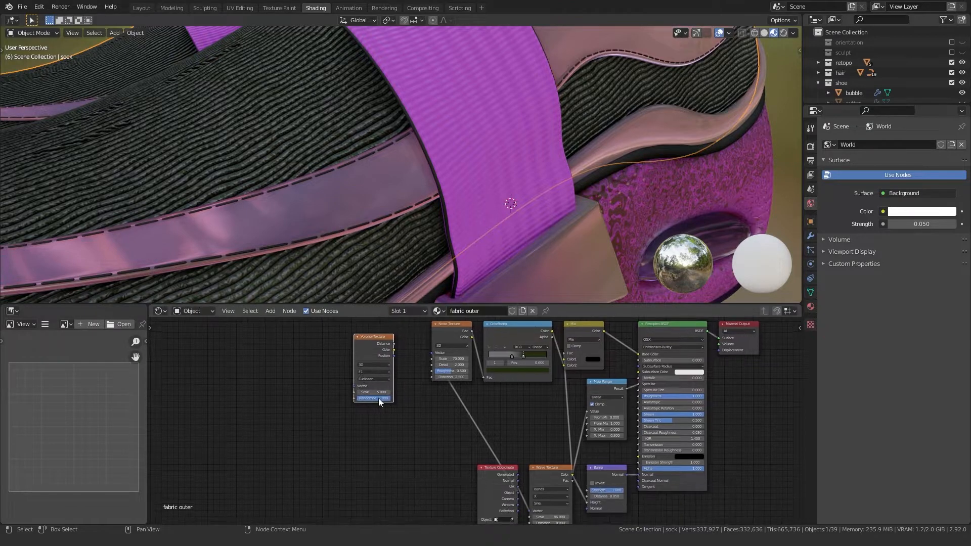
middle_drag(430, 438, 429, 399)
Move the Texture Coordinate node away from the Wave Texture to sit beneath the Voronoi Texture.
click(486, 435)
drag(486, 438, 373, 429)
scroll(386, 448, up, 9)
scroll(365, 435, down, 6)
middle_drag(394, 333, 438, 390)
scroll(438, 390, down, 2)
Delete the Noise Texture node and place the Voronoi Texture in its spot before the ColorRamp.
click(474, 331)
key(ctrl+x)
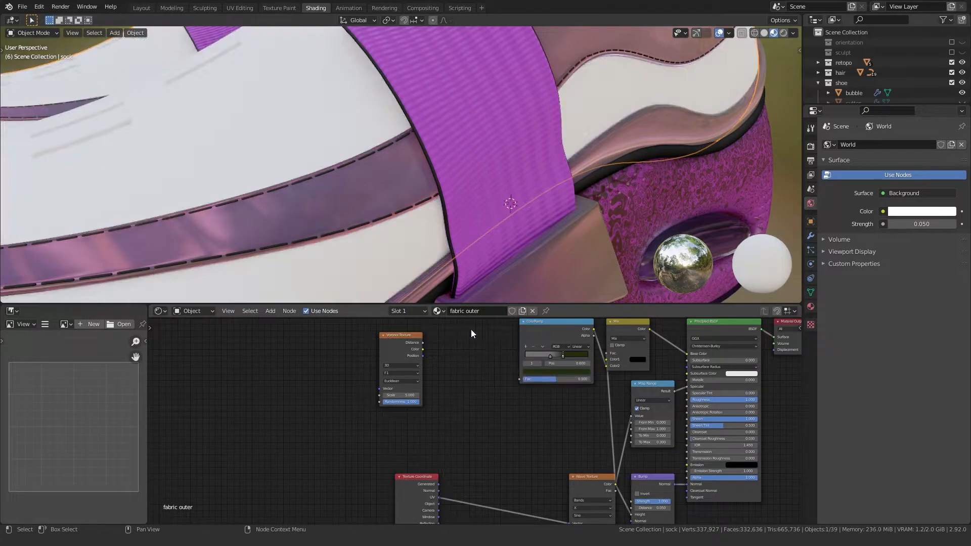
drag(397, 337, 476, 329)
Link the Texture Coordinate node to the Voronoi Texture's Vector input.
middle_drag(439, 399, 438, 442)
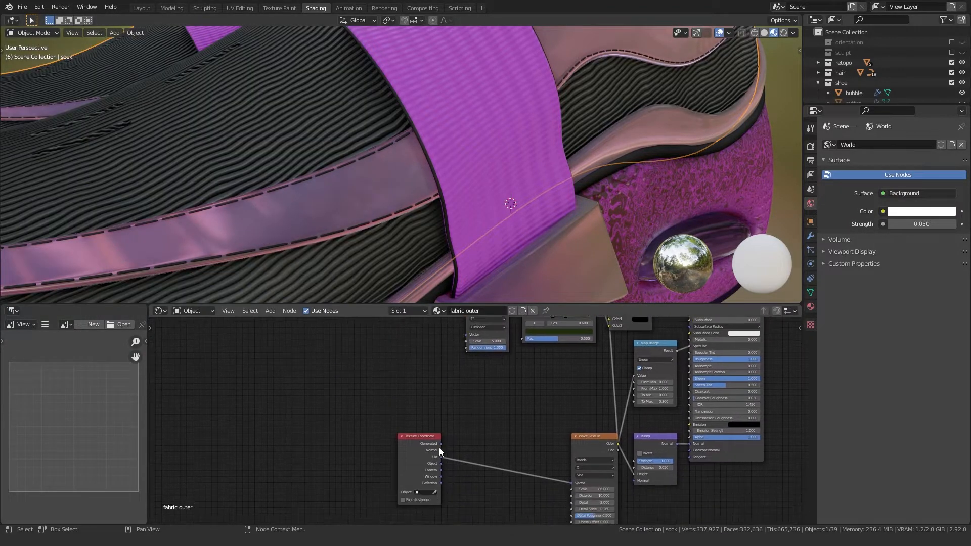
drag(441, 463, 463, 335)
middle_drag(463, 335, 449, 383)
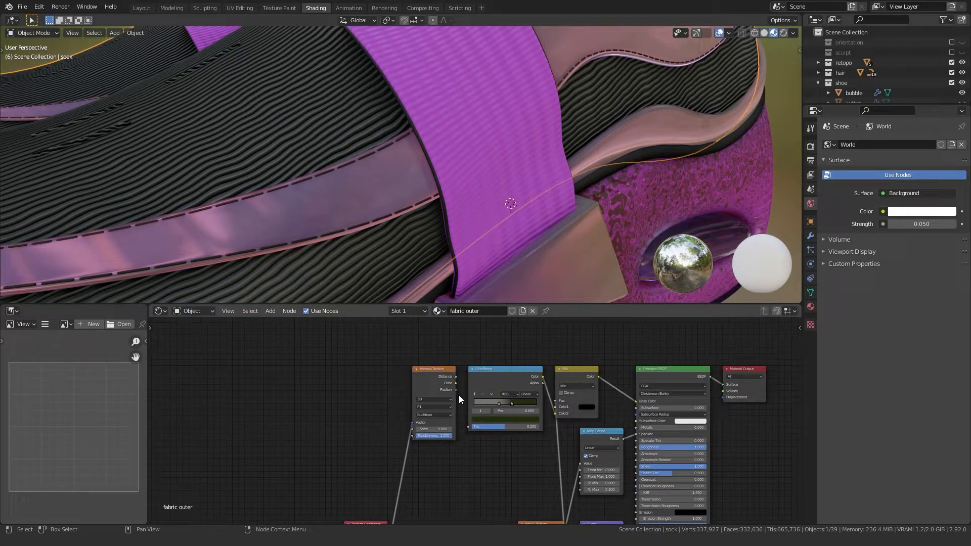
Preview the Voronoi Texture's Distance and Color outputs directly on the Material Output's Surface, ending with Distance.
drag(456, 376, 722, 384)
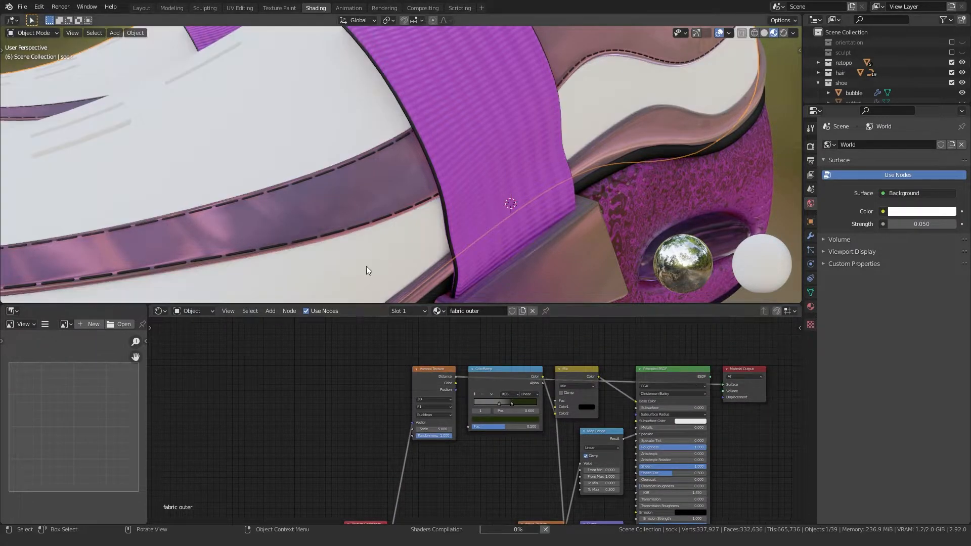
scroll(385, 248, down, 6)
scroll(395, 232, up, 5)
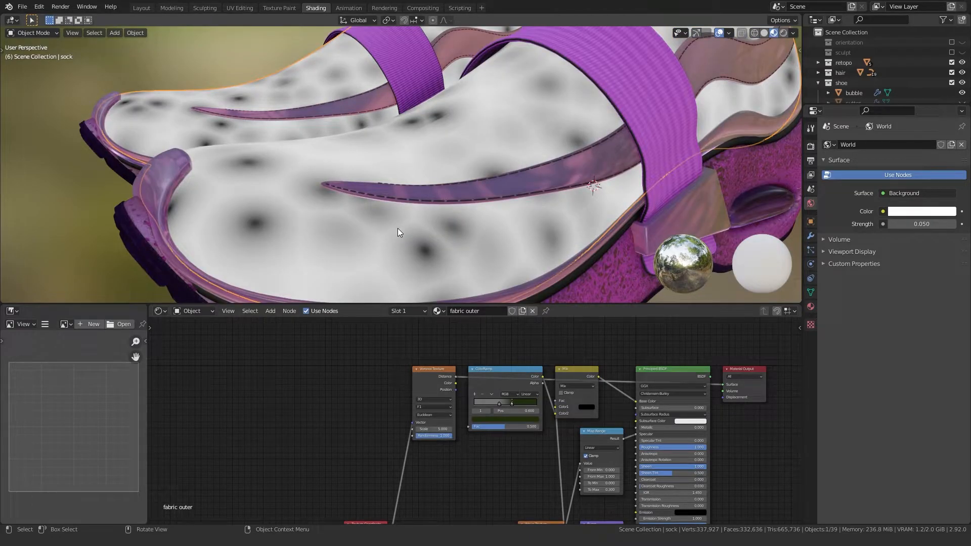
scroll(405, 415, up, 3)
scroll(420, 409, down, 2)
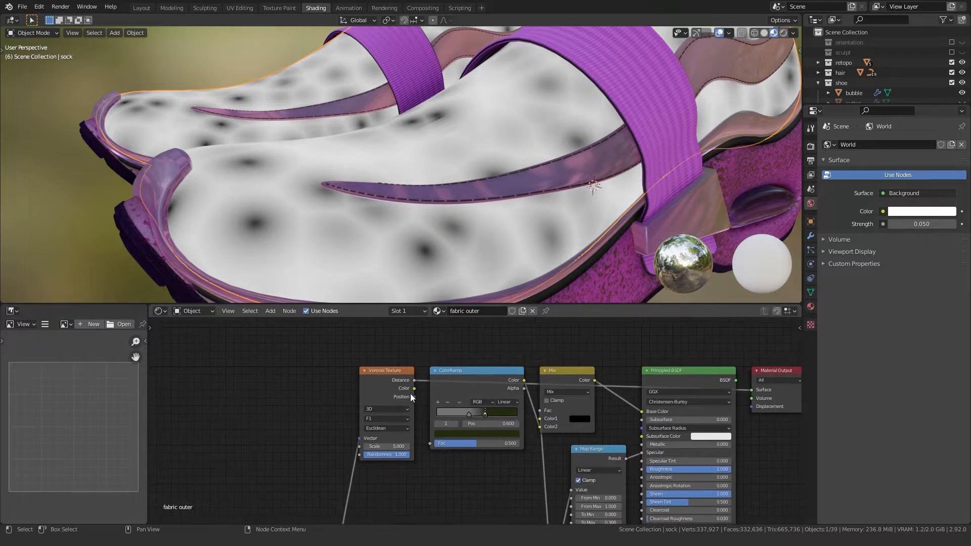
drag(414, 388, 754, 396)
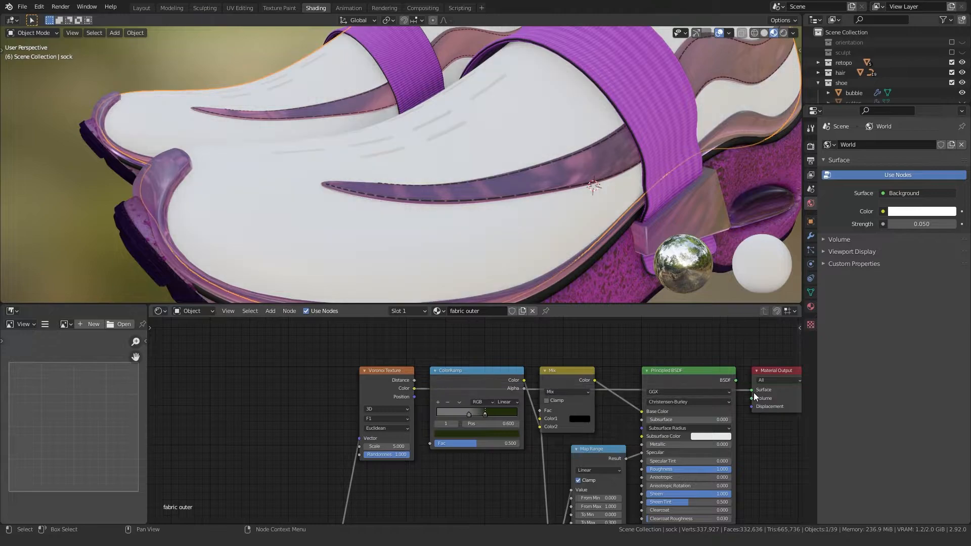
drag(415, 380, 752, 390)
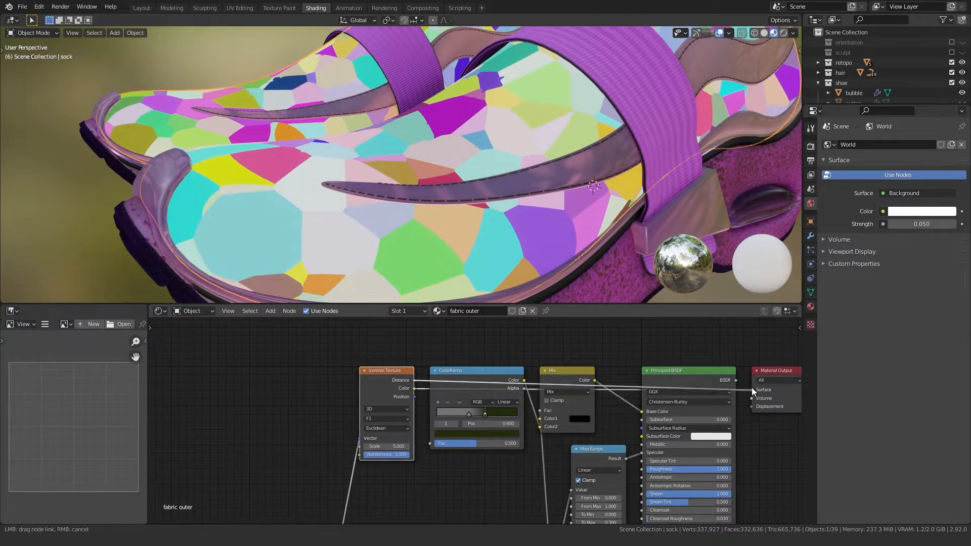
scroll(408, 412, up, 2)
Try the Manhattan, Chebychev and Minkowski distance metrics on the Voronoi Texture.
click(390, 437)
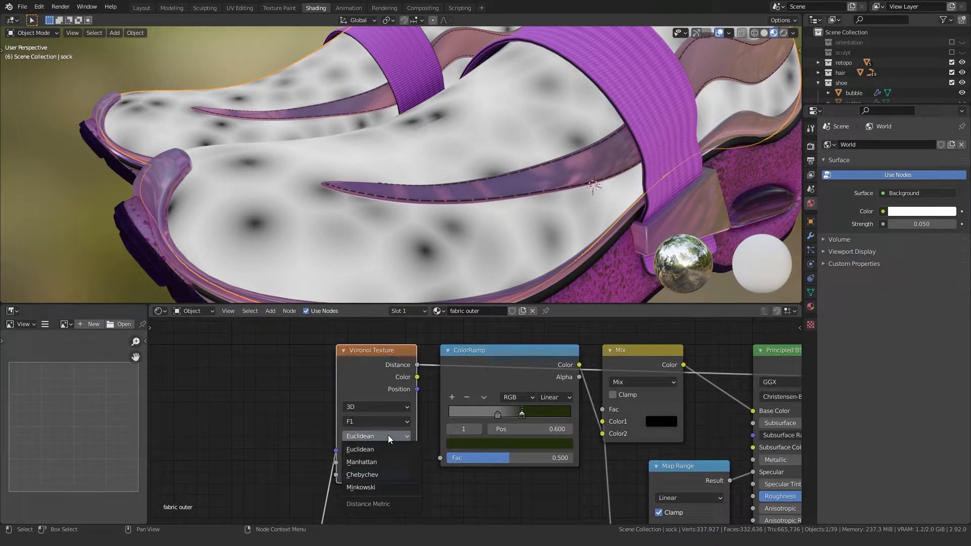
click(361, 462)
click(374, 437)
click(359, 475)
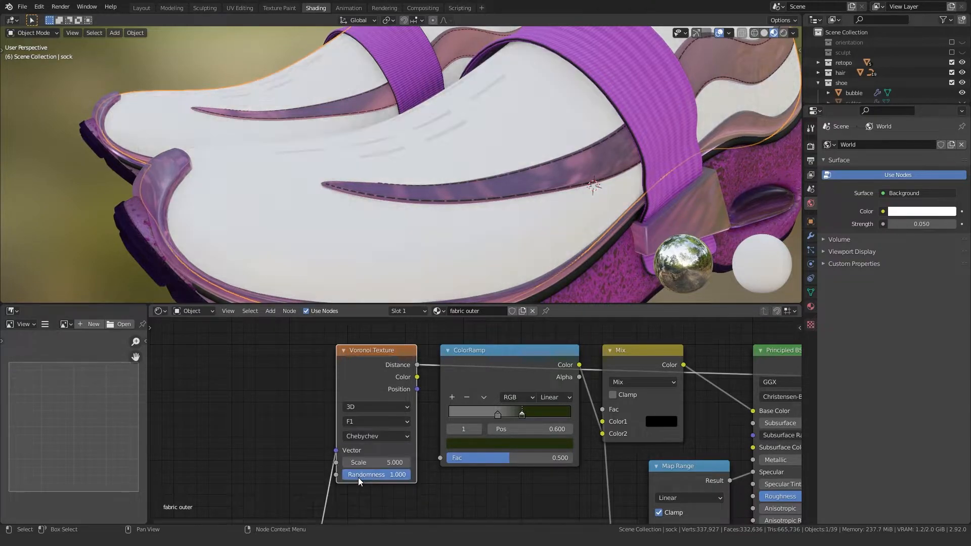
click(367, 437)
click(363, 490)
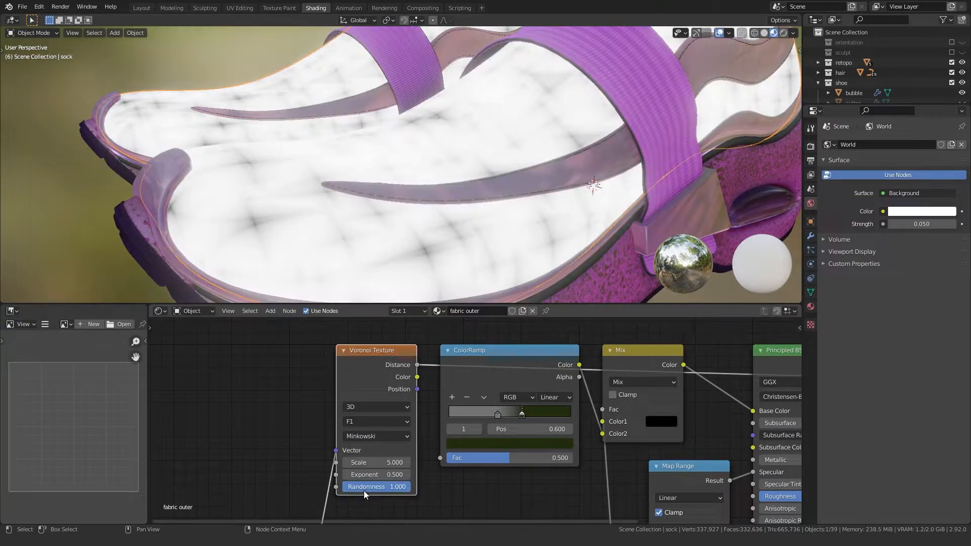
click(364, 438)
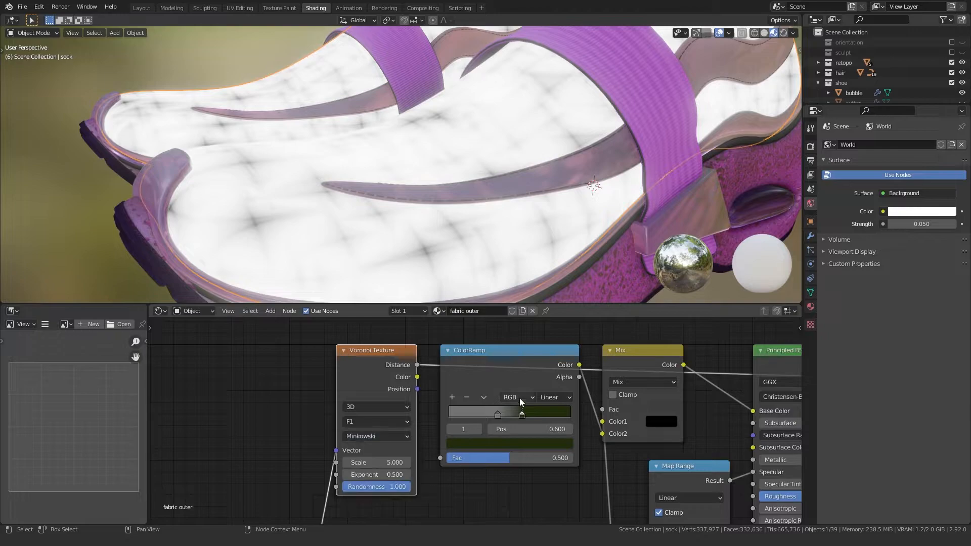
Preview the Voronoi Texture's Color output on the material surface and set its distance metric to Chebychev.
scroll(324, 430, down, 2)
drag(382, 396, 693, 399)
middle_drag(332, 431, 417, 432)
scroll(416, 432, up, 2)
click(417, 432)
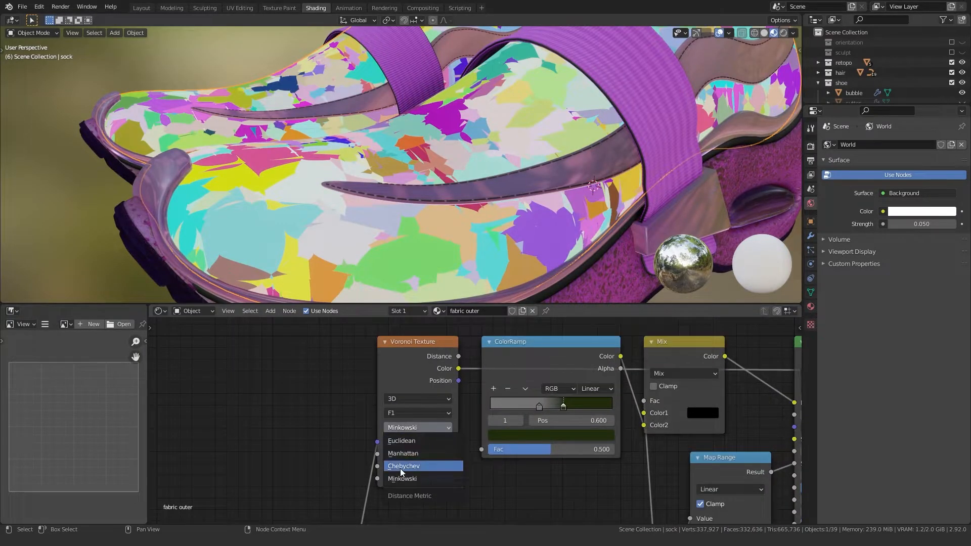
click(400, 469)
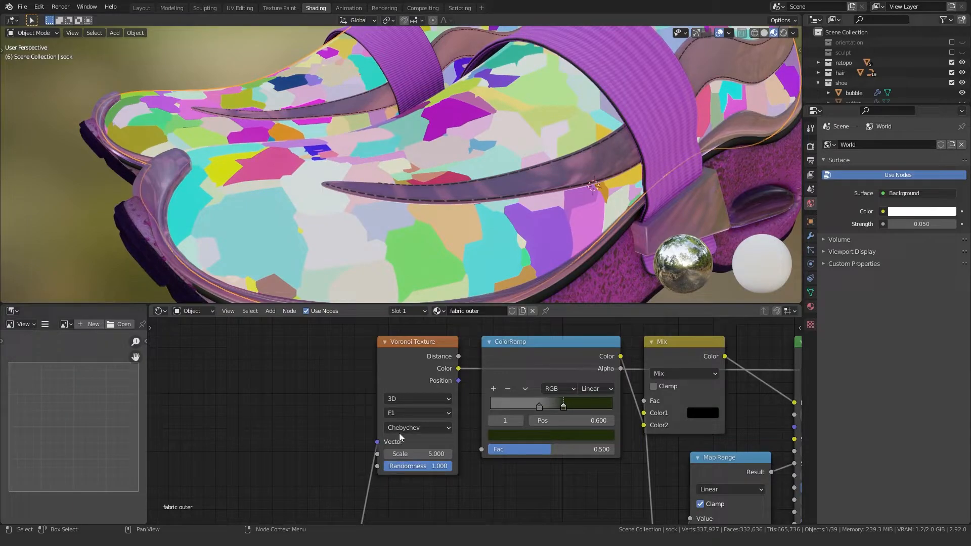
Compare the Manhattan, Euclidean, Chebychev and Minkowski metrics on the Voronoi cell colors, ending on Chebychev.
click(401, 428)
click(405, 454)
click(399, 428)
click(398, 438)
click(401, 428)
click(403, 468)
click(403, 428)
click(403, 437)
click(404, 427)
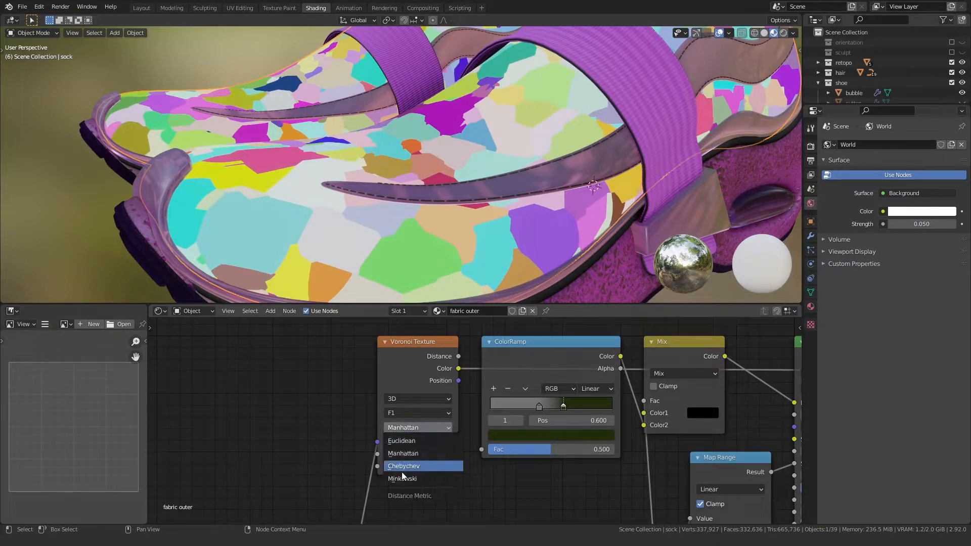
click(402, 478)
click(401, 428)
click(395, 467)
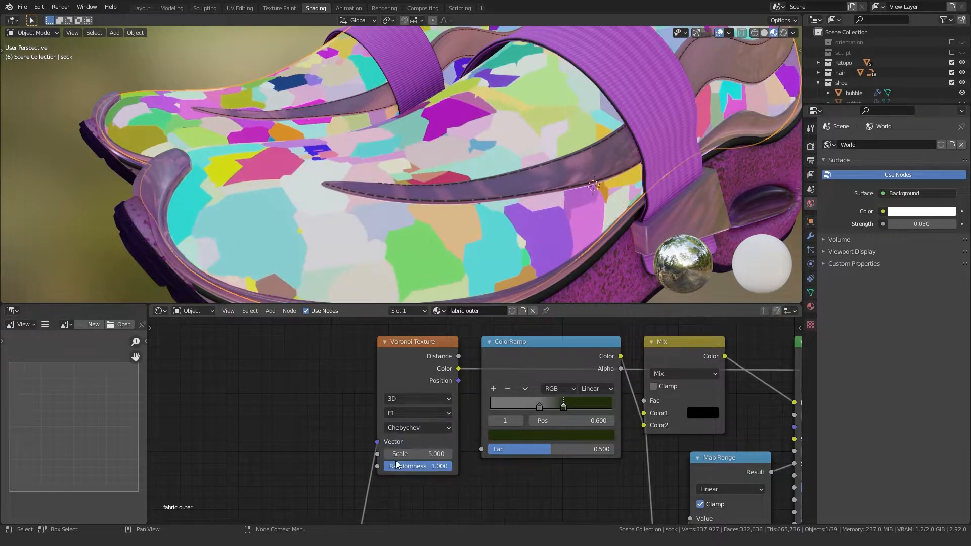
Preview the Voronoi Texture's Distance output and its Position output on the material surface.
scroll(400, 455, down, 1)
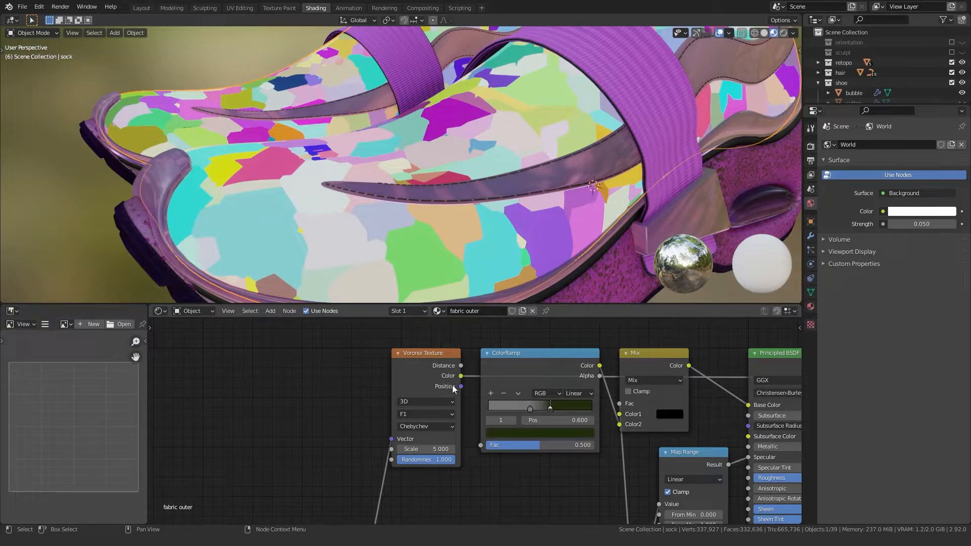
scroll(454, 389, down, 1)
middle_drag(453, 389, 321, 396)
drag(676, 401, 697, 397)
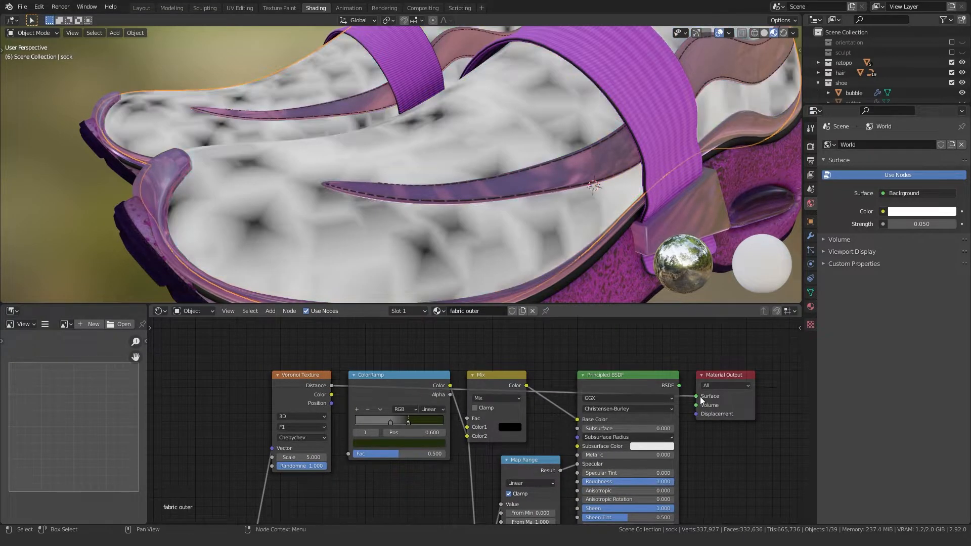
drag(332, 403, 695, 397)
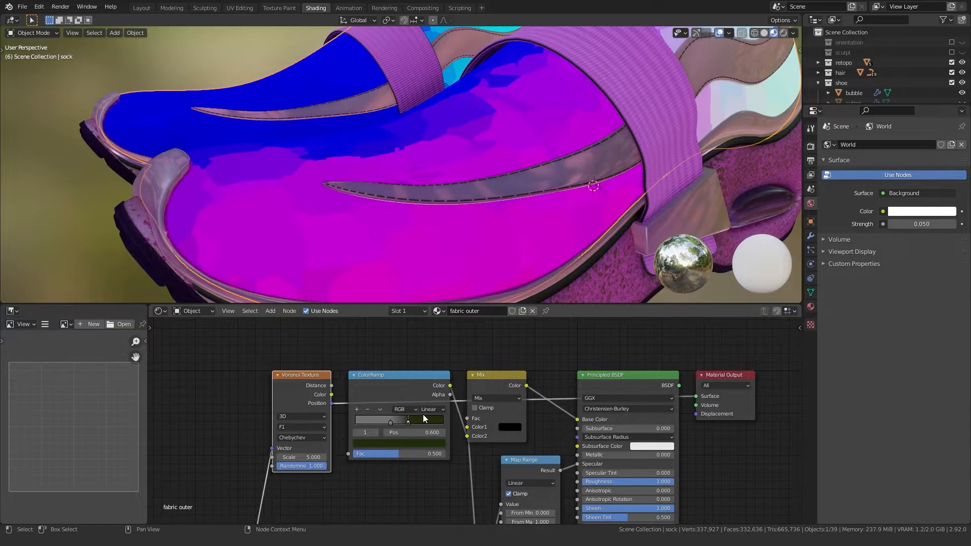
Link the Voronoi Color output to the ColorRamp's Fac and reconnect the Principled BSDF to the Material Output's Surface.
drag(331, 395, 348, 454)
drag(679, 385, 696, 396)
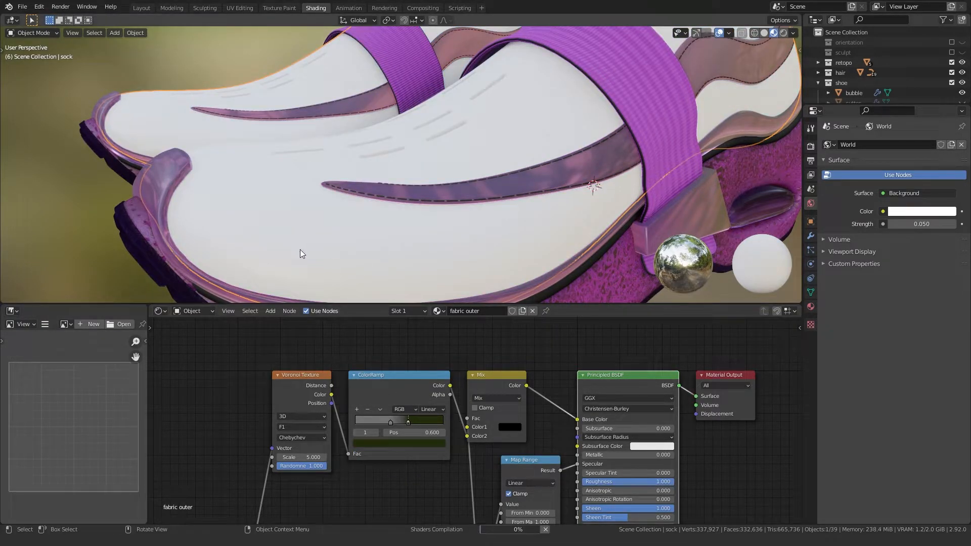
scroll(302, 223, down, 5)
middle_drag(301, 224, 411, 214)
scroll(335, 230, up, 3)
scroll(342, 228, down, 2)
scroll(412, 214, up, 2)
scroll(384, 454, up, 3)
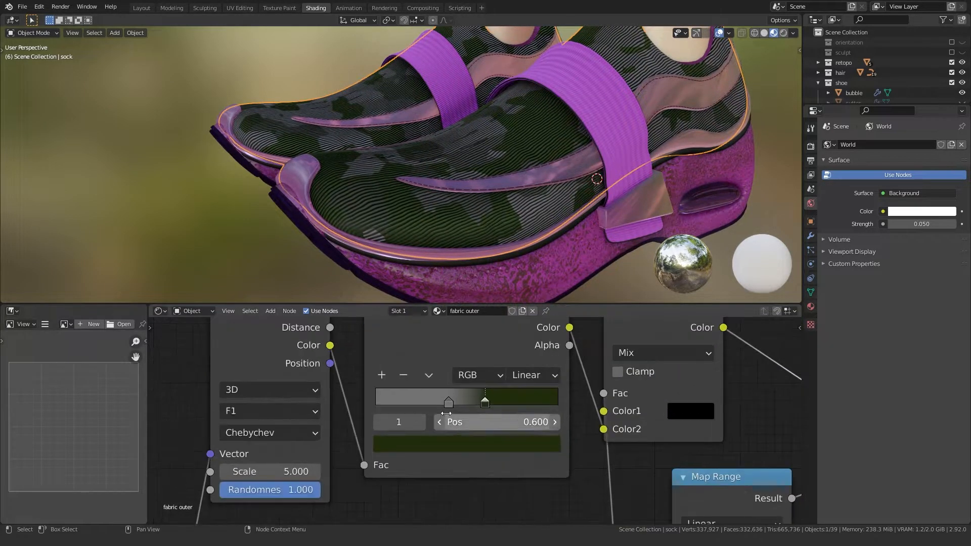
Slightly brighten the green of the ColorRamp stop at position 0.600.
click(452, 449)
mouse_move(403, 401)
mouse_down()
mouse_move(428, 401)
mouse_move(416, 401)
mouse_up()
click(427, 423)
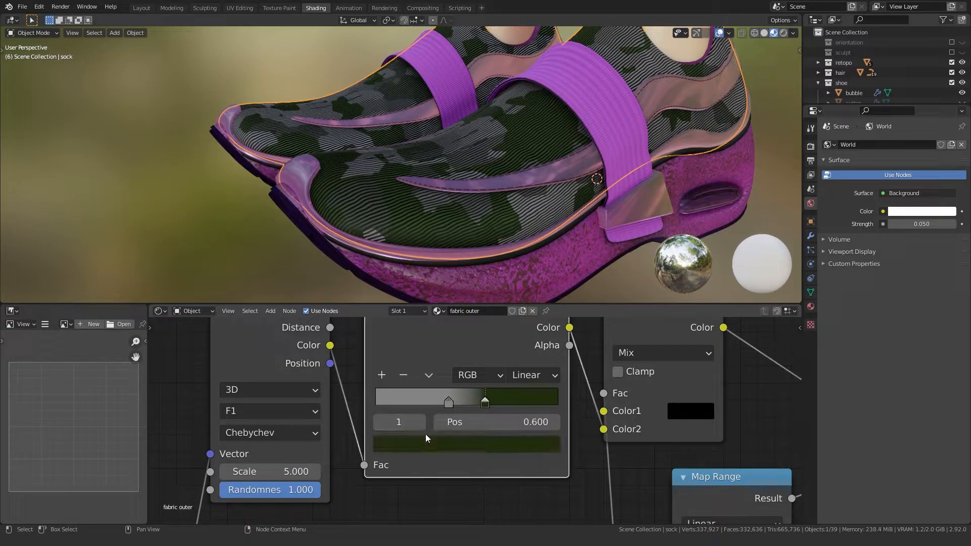
click(429, 444)
mouse_move(525, 304)
mouse_down()
mouse_move(523, 313)
mouse_move(521, 301)
mouse_up()
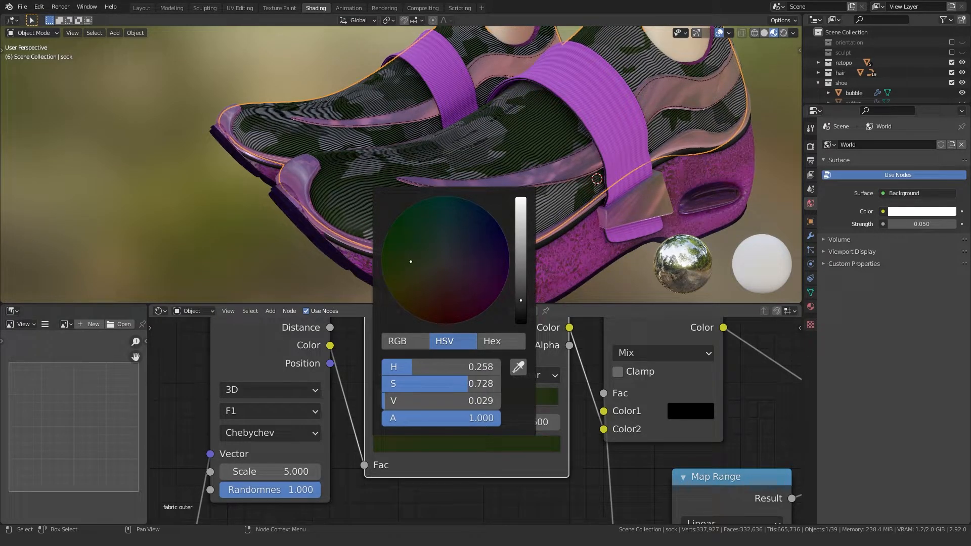
drag(521, 301, 521, 299)
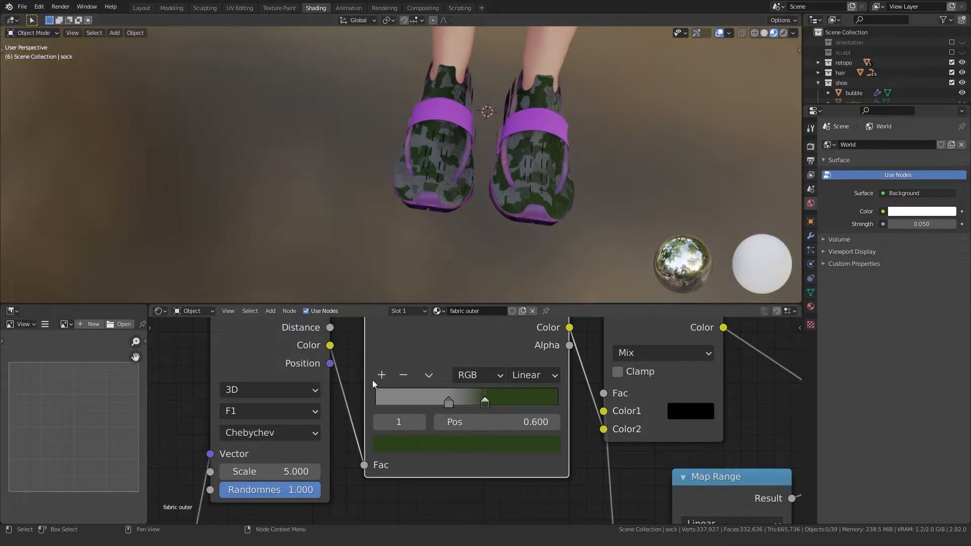
Add a ColorRamp stop at position 0.745, beyond the green stop, and color it black.
click(382, 378)
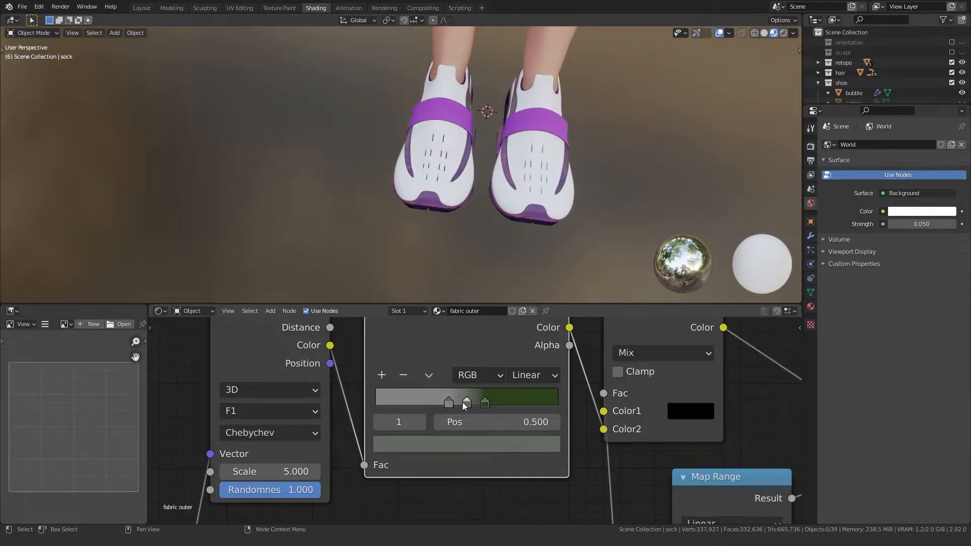
drag(468, 408, 514, 405)
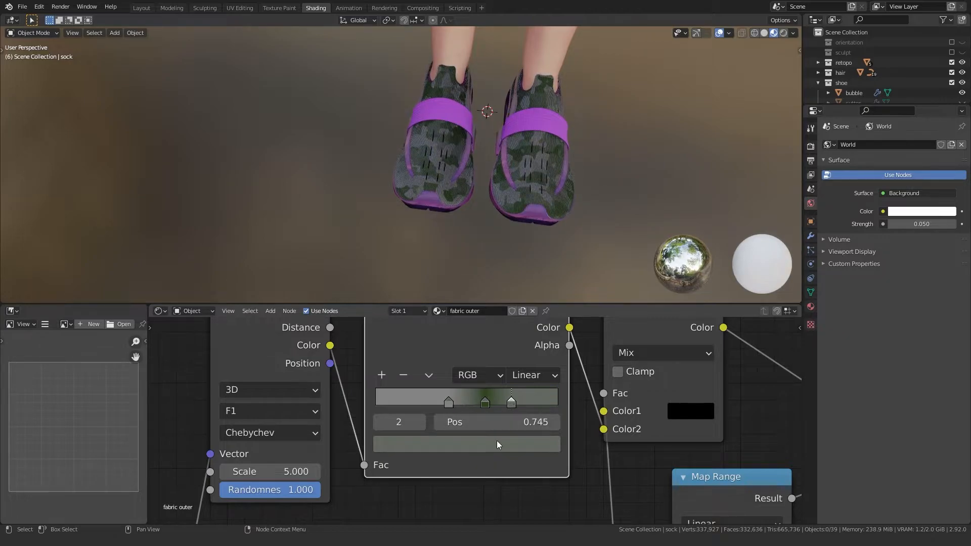
click(496, 444)
drag(521, 314, 521, 324)
middle_drag(599, 235, 486, 225)
scroll(487, 226, up, 3)
shift+middle_drag(384, 247, 413, 209)
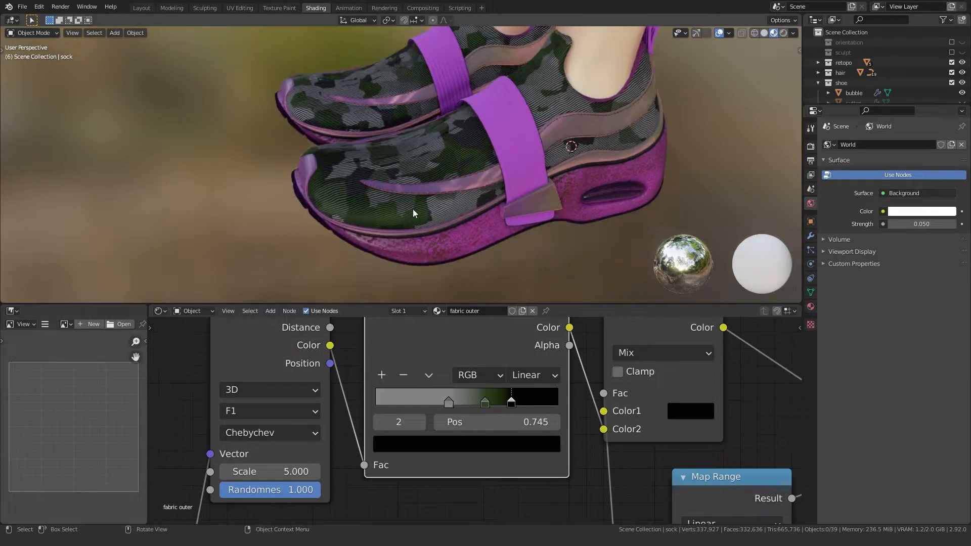
scroll(410, 210, up, 3)
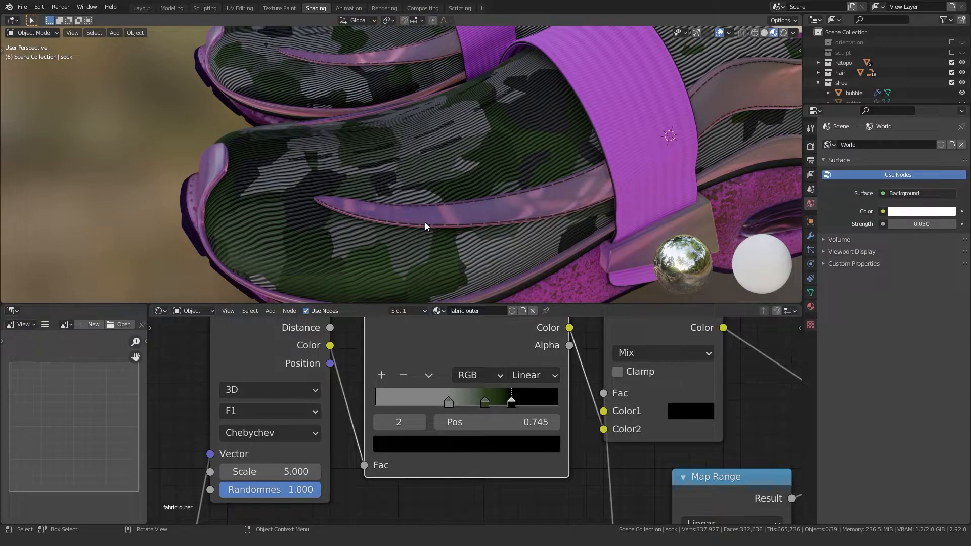
Add another ColorRamp stop, place it before the grey one at position 0.168, and color it dark purple.
scroll(425, 224, down, 5)
click(382, 375)
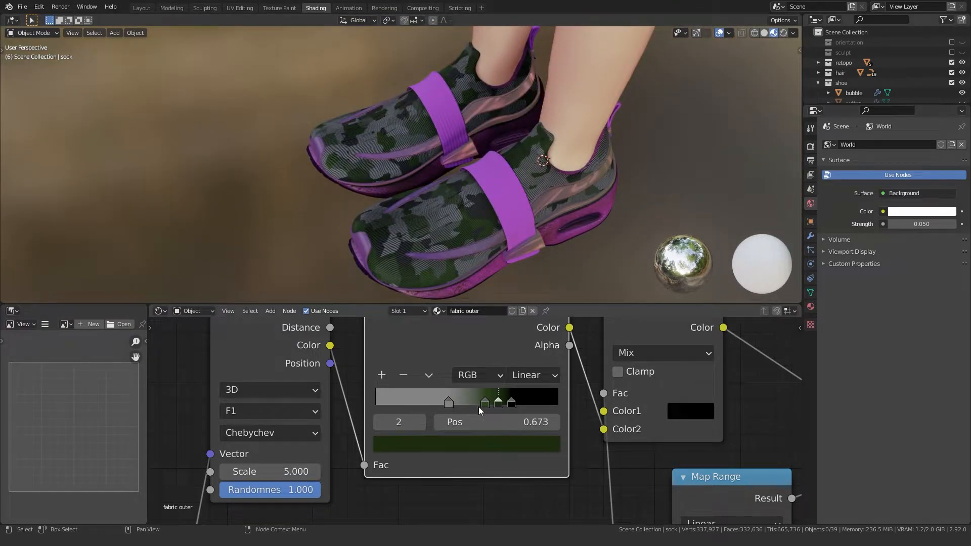
drag(498, 406, 406, 405)
click(432, 447)
drag(483, 264, 521, 278)
middle_drag(296, 248, 319, 221)
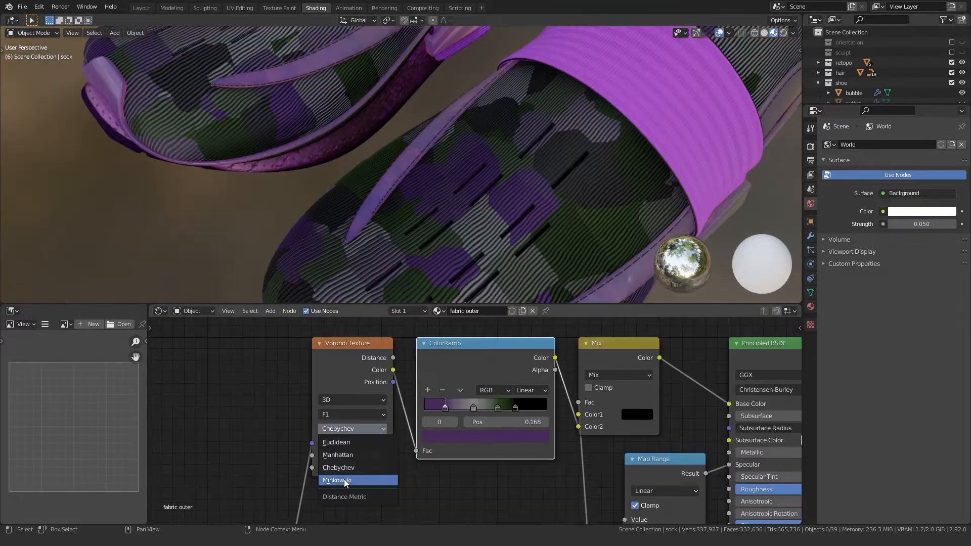
Try the Minkowski and Euclidean distance metrics on the camouflage pattern.
click(344, 478)
scroll(364, 250, down, 2)
middle_drag(363, 247, 387, 203)
scroll(351, 228, down, 1)
scroll(339, 218, down, 1)
scroll(348, 199, up, 5)
scroll(348, 195, down, 3)
click(347, 429)
click(344, 436)
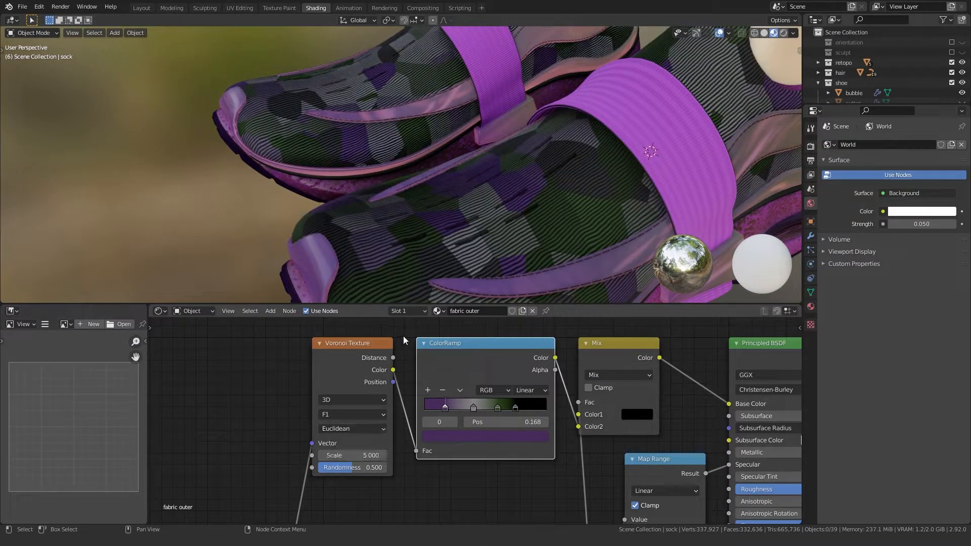
Set the Voronoi Texture's distance metric to Manhattan and check the camouflage pattern on both shoes.
click(341, 432)
click(352, 442)
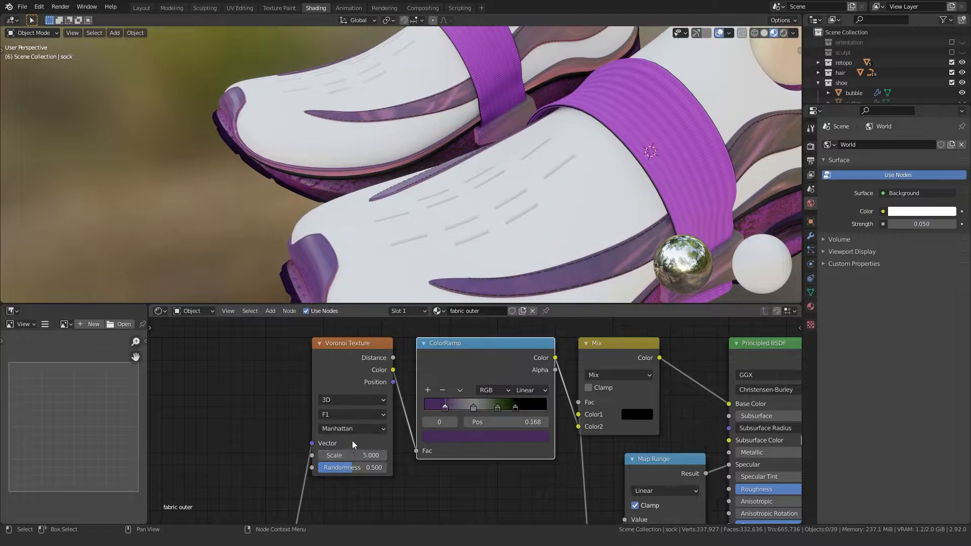
scroll(435, 250, down, 3)
middle_drag(435, 250, 391, 275)
scroll(415, 246, up, 5)
click(346, 427)
click(345, 427)
scroll(420, 223, down, 3)
middle_drag(420, 222, 421, 263)
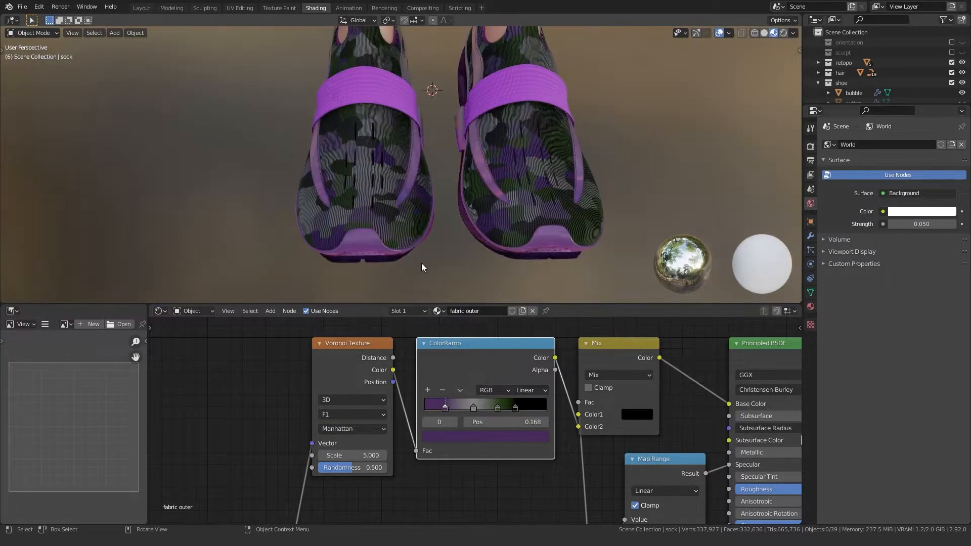
Move the ColorRamp's purple stop to 0.218 and lighten the color of the grey stop at 0.377.
drag(475, 410, 451, 406)
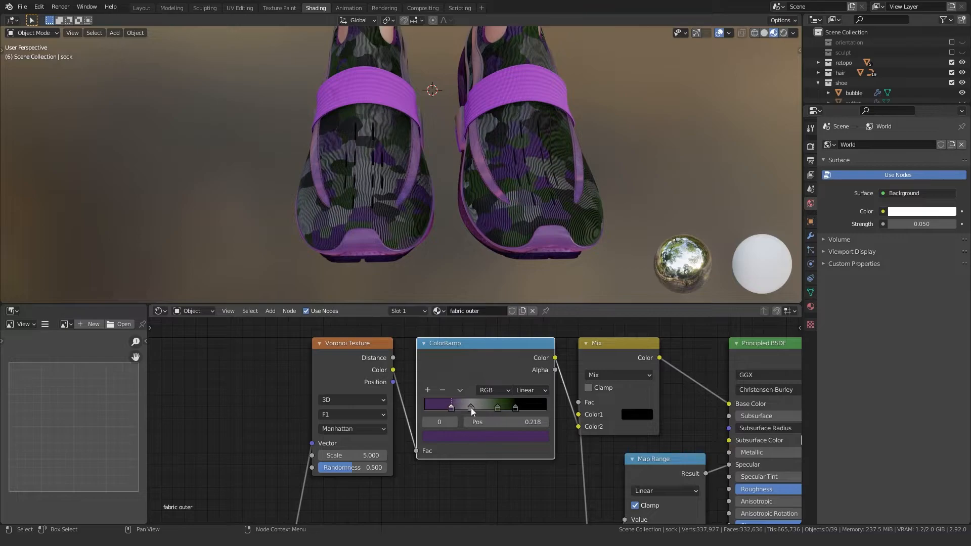
click(472, 407)
click(478, 439)
drag(523, 315, 523, 303)
middle_drag(389, 213, 217, 144)
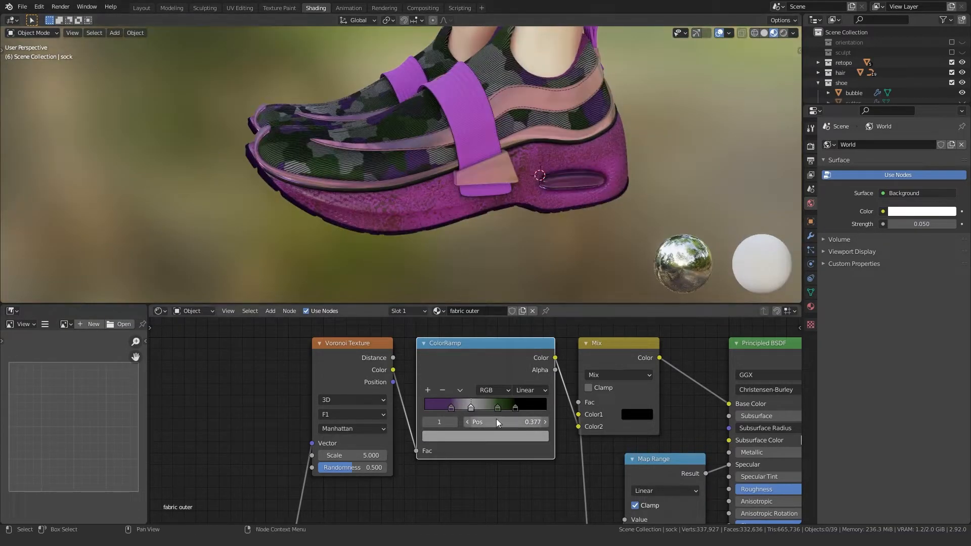
click(500, 436)
drag(522, 302, 522, 296)
mouse_move(313, 229)
middle_down()
mouse_move(369, 238)
mouse_move(419, 263)
mouse_move(316, 241)
middle_up()
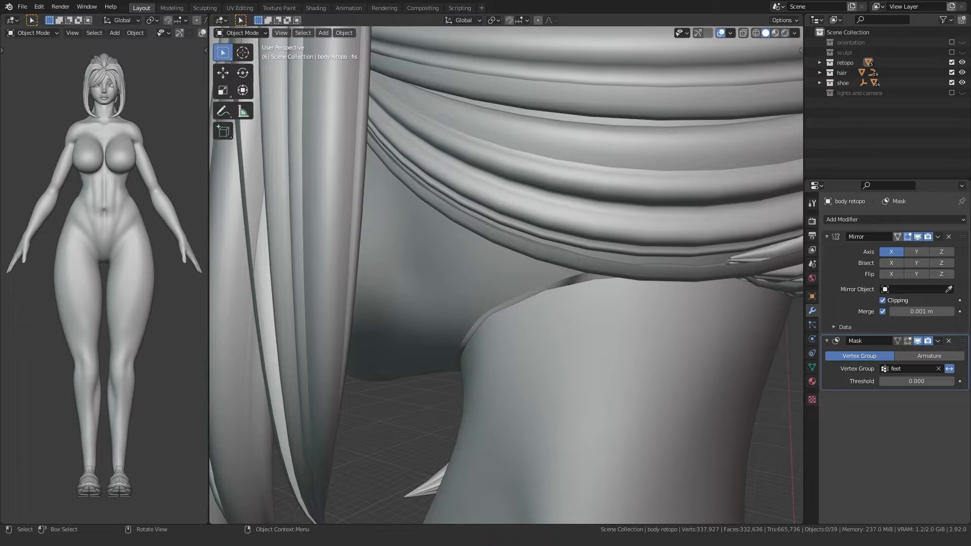
Compare the vertex counts of the neck boundary loops on the face retopo and body retopo meshes.
click(457, 319)
key(Tab)
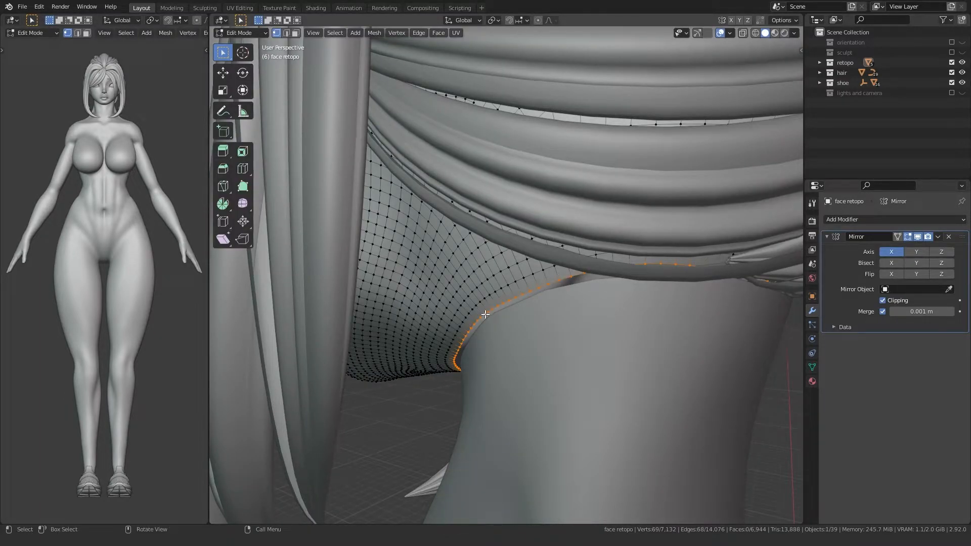
key(Tab)
click(483, 323)
key(Tab)
alt+click(495, 313)
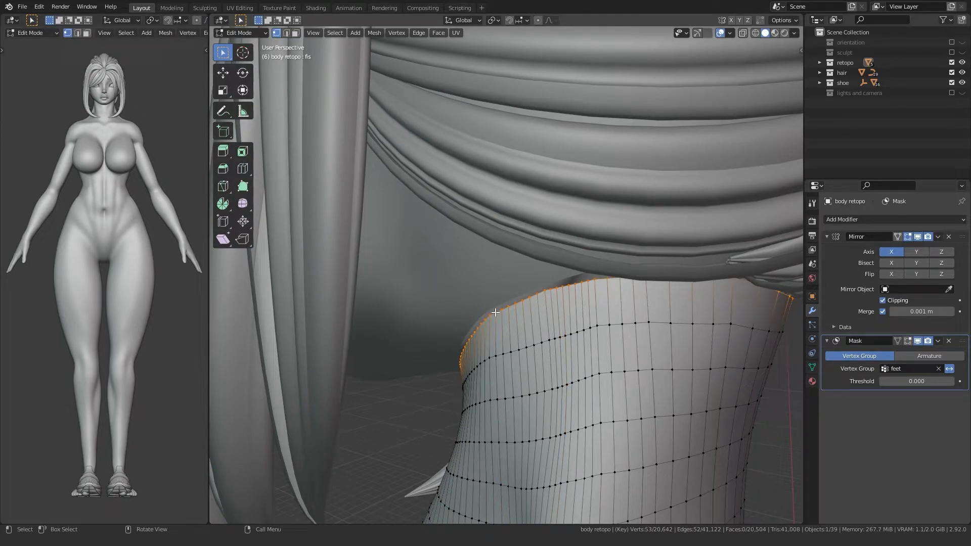
key(Tab)
click(486, 298)
key(Tab)
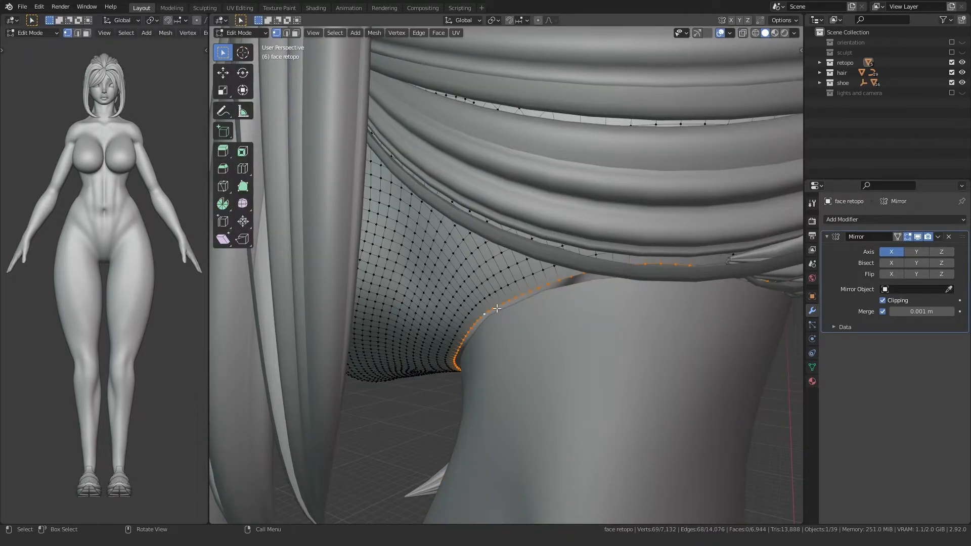
key(Tab)
click(503, 317)
key(Tab)
scroll(504, 316, down, 2)
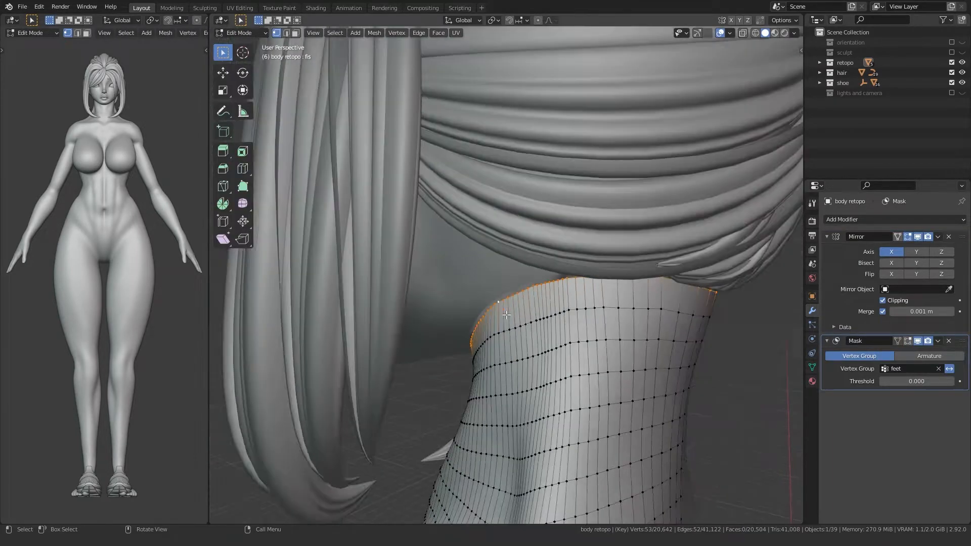
middle_drag(504, 317, 498, 303)
Exclude the hair collection, clear the body mesh selection and enter Edit Mode on face retopo at the nape.
click(952, 72)
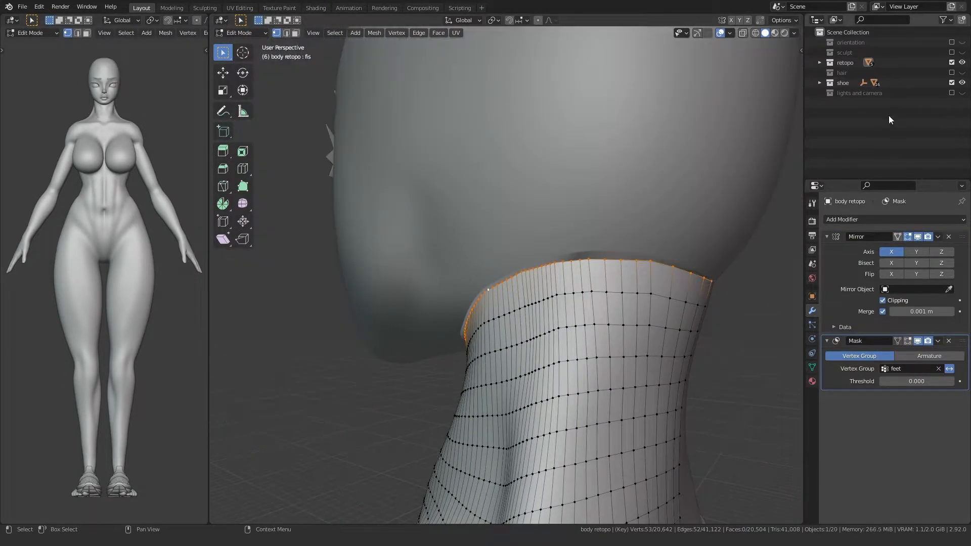
middle_drag(673, 203, 586, 225)
scroll(499, 263, down, 6)
key(alt+a)
scroll(453, 289, up, 1)
scroll(452, 289, up, 5)
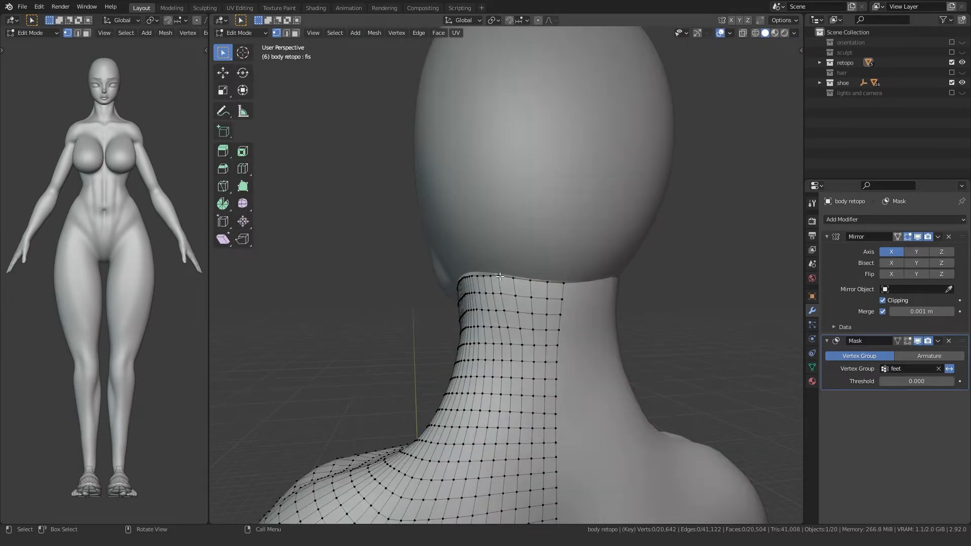
key(Tab)
click(527, 245)
key(Tab)
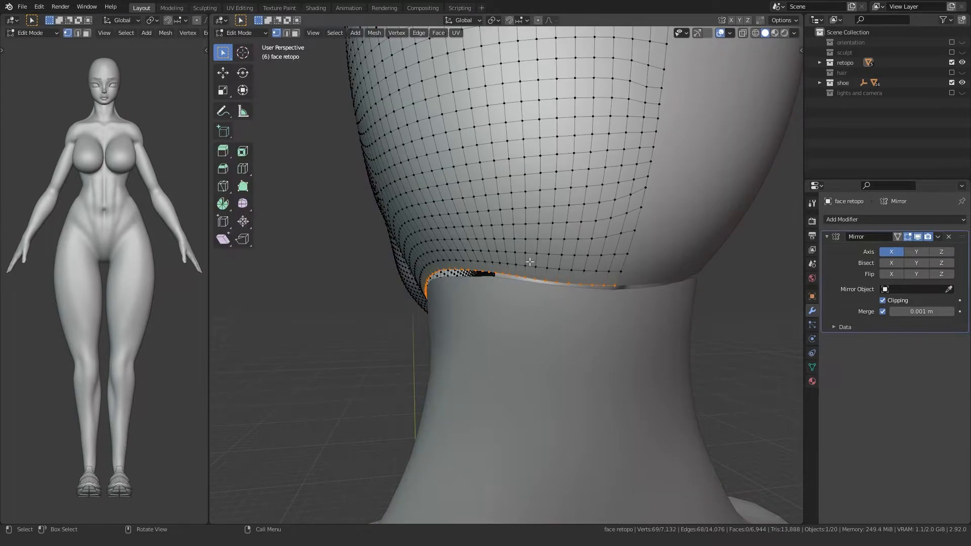
scroll(556, 263, up, 1)
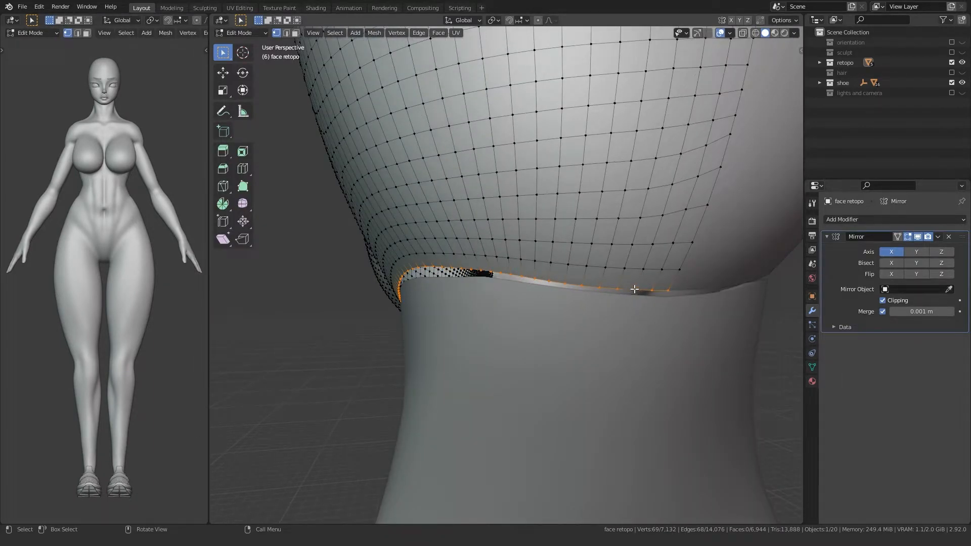
In edge select mode, slide two edges of face retopo's neck boundary up along the head near the nape.
key(2)
key(KP_Decimal)
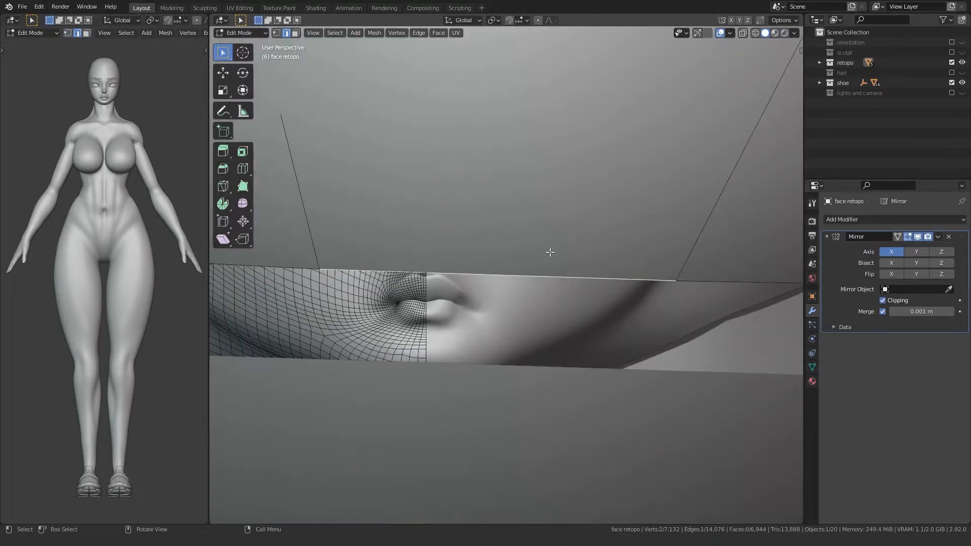
scroll(549, 252, down, 8)
middle_drag(455, 289, 503, 232)
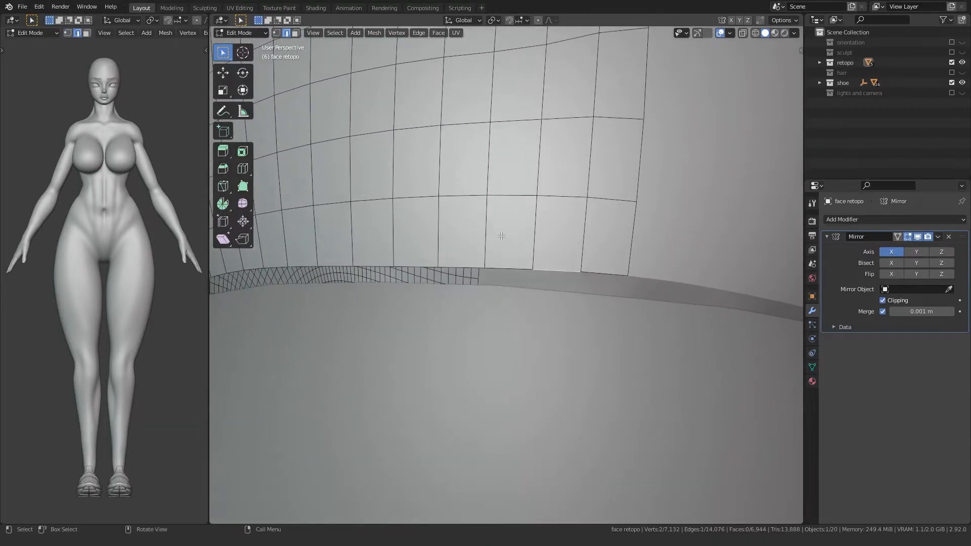
key(g)
key(g)
click(438, 271)
middle_drag(438, 271, 564, 273)
click(461, 267)
key(g)
key(g)
click(461, 243)
Edge-slide three more alternating edges of the head's neck boundary upward to form a zigzag border.
click(511, 262)
key(g)
key(g)
click(508, 238)
click(560, 262)
key(g)
key(g)
click(558, 251)
click(513, 261)
key(g)
key(g)
click(512, 249)
In vertex select mode, fill the five notches under the raised edges with new faces.
key(1)
click(473, 253)
ctrl+click(548, 270)
scroll(548, 270, down, 2)
key(f)
ctrl+click(542, 275)
key(f)
click(553, 272)
ctrl+click(607, 287)
key(f)
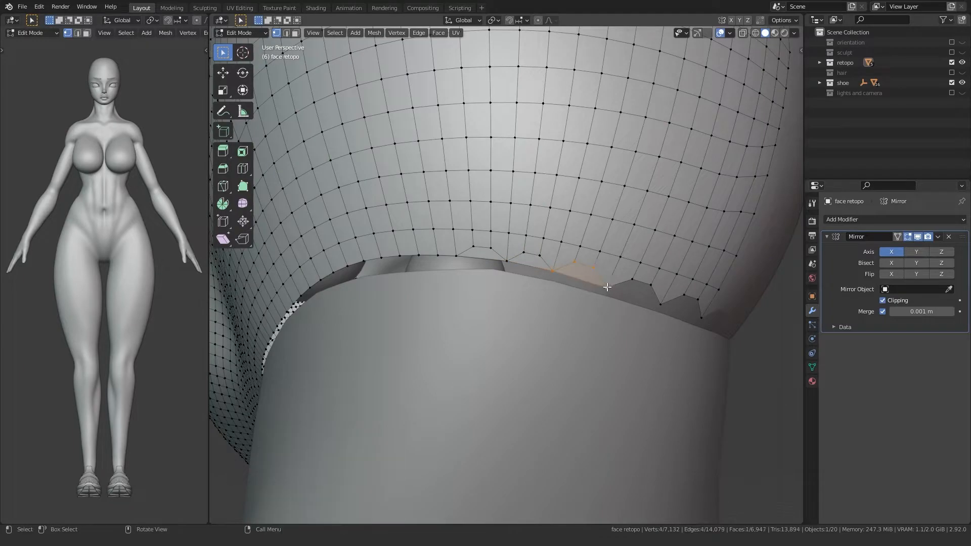
key(f)
Recheck the vertex count of the head's neck boundary against the top loop of the body retopo neck.
alt+click(620, 292)
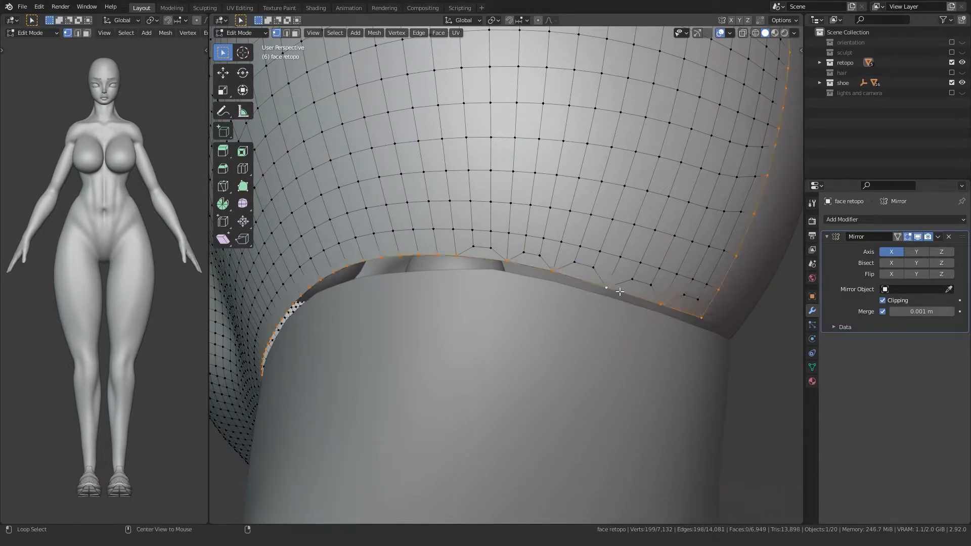
scroll(593, 290, down, 4)
middle_drag(560, 318, 410, 236)
scroll(516, 266, up, 6)
click(629, 281)
middle_drag(526, 289, 435, 254)
ctrl+click(681, 188)
scroll(618, 227, down, 4)
key(Tab)
click(515, 234)
key(Tab)
alt+click(505, 221)
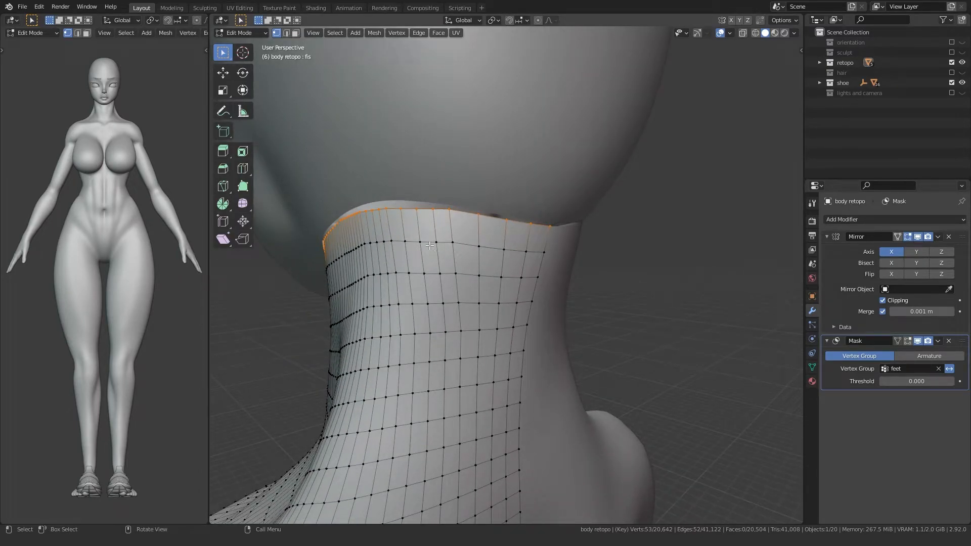
Return to editing face retopo and slide another neck boundary edge upward beside the already filled notches.
key(Tab)
click(430, 171)
key(Tab)
middle_drag(429, 172, 476, 164)
scroll(436, 239, up, 5)
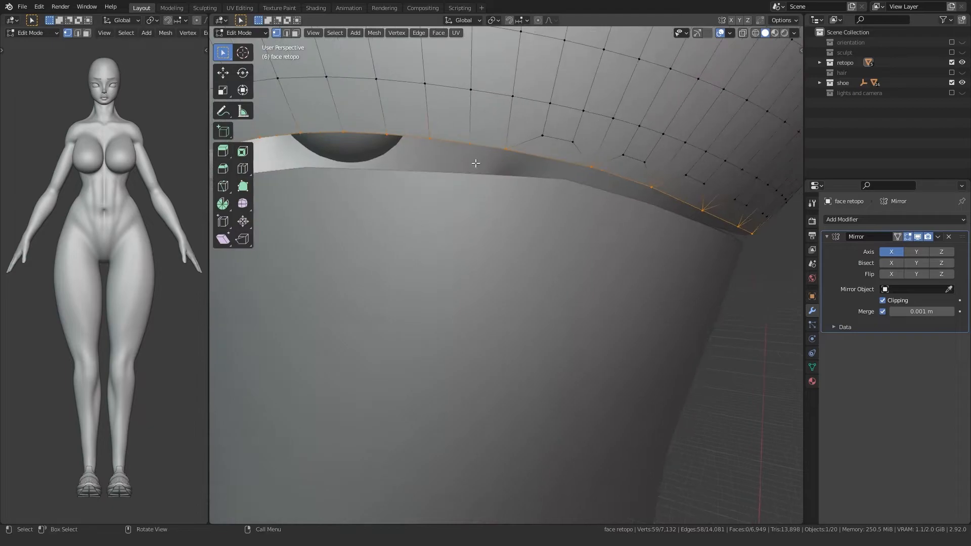
key(g)
key(g)
click(447, 128)
Slide two further edges of the head's neck boundary upward, leaving alternating notches.
middle_drag(412, 133, 440, 148)
click(469, 158)
key(g)
key(g)
click(467, 139)
click(360, 171)
key(g)
key(g)
click(356, 155)
Fill the three new notches in the head's neck boundary with faces.
key(1)
shift+click(310, 189)
shift+click(419, 163)
key(f)
ctrl+click(545, 163)
key(f)
click(548, 162)
ctrl+click(658, 176)
key(f)
Select the vertex path along the head's neck boundary to check its vertex count.
scroll(622, 185, down, 6)
middle_drag(601, 191, 609, 231)
click(483, 245)
ctrl+click(575, 278)
Leave Edit Mode and join the face retopo mesh into body retopo.
middle_drag(559, 287, 455, 298)
key(Tab)
shift+click(539, 303)
mouse_move(539, 303)
middle_down()
mouse_move(455, 312)
mouse_move(496, 326)
mouse_move(426, 306)
mouse_move(537, 308)
middle_up()
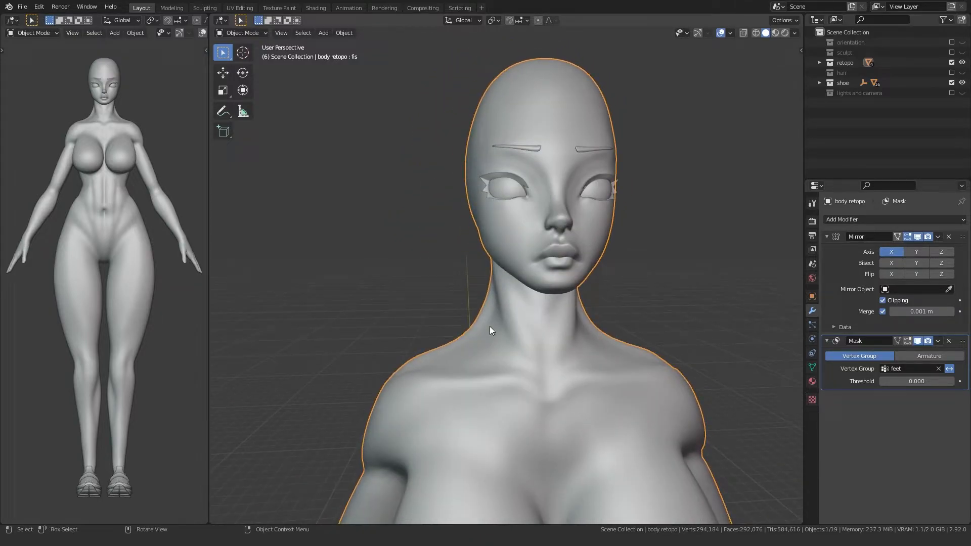
Examine the joined head and body mesh in both Edit Mode and Object Mode.
key(Tab)
middle_drag(608, 348, 508, 387)
scroll(454, 305, down, 5)
scroll(451, 373, up, 2)
key(Tab)
scroll(457, 351, up, 4)
key(Tab)
key(Tab)
scroll(441, 290, down, 7)
scroll(484, 332, up, 8)
Select the head's open edge path around the neck from nape to throat and check its vertex count.
key(Tab)
scroll(455, 313, up, 5)
middle_drag(441, 310, 471, 277)
key(alt+a)
key(2)
alt+click(477, 235)
middle_drag(478, 235, 373, 272)
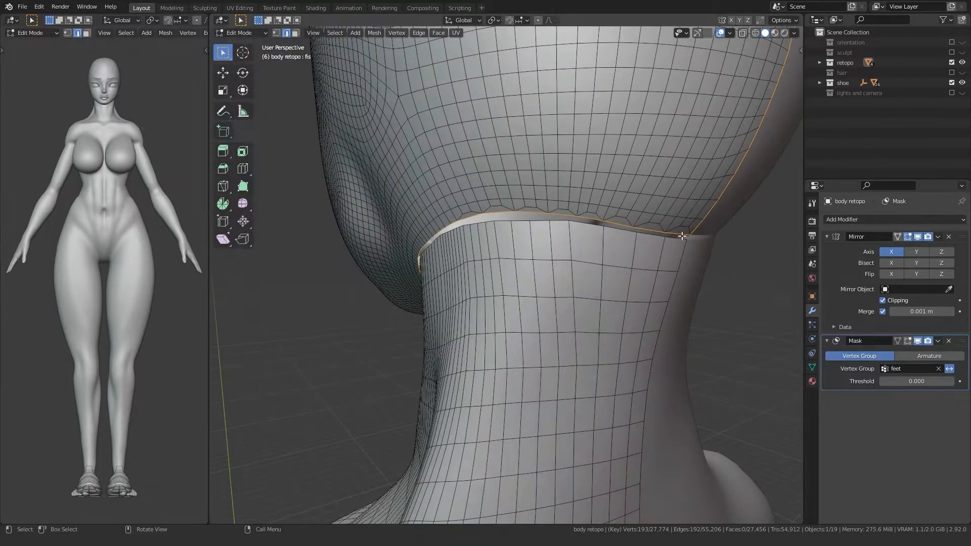
middle_drag(445, 262, 451, 255)
ctrl+click(374, 220)
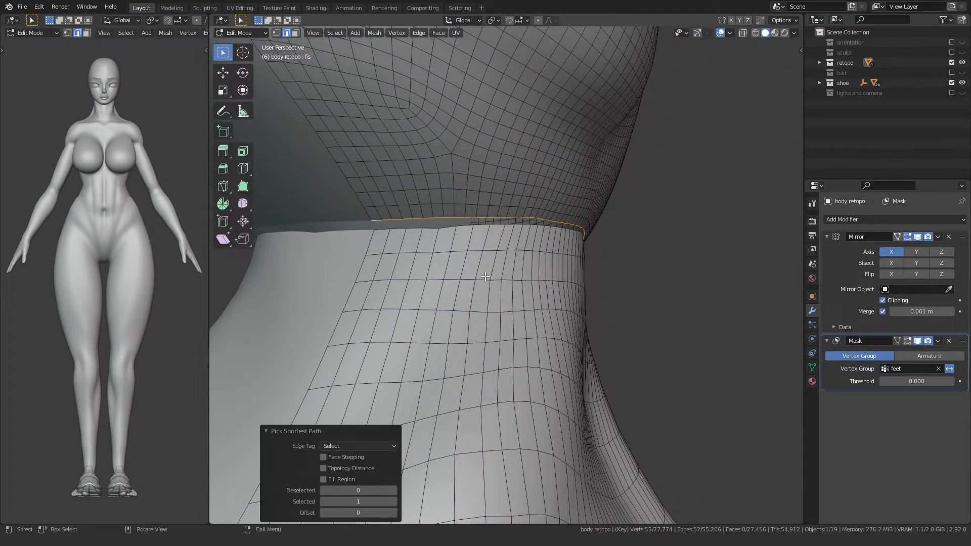
Select the matching open edge paths of the neck and head and connect them with the LoopTools Bridge operation.
middle_drag(379, 236, 632, 233)
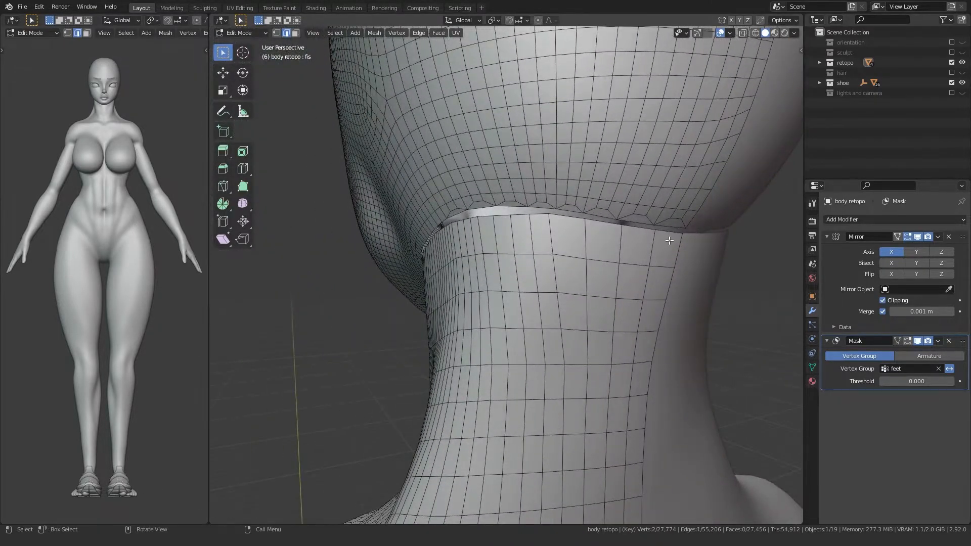
ctrl+click(676, 232)
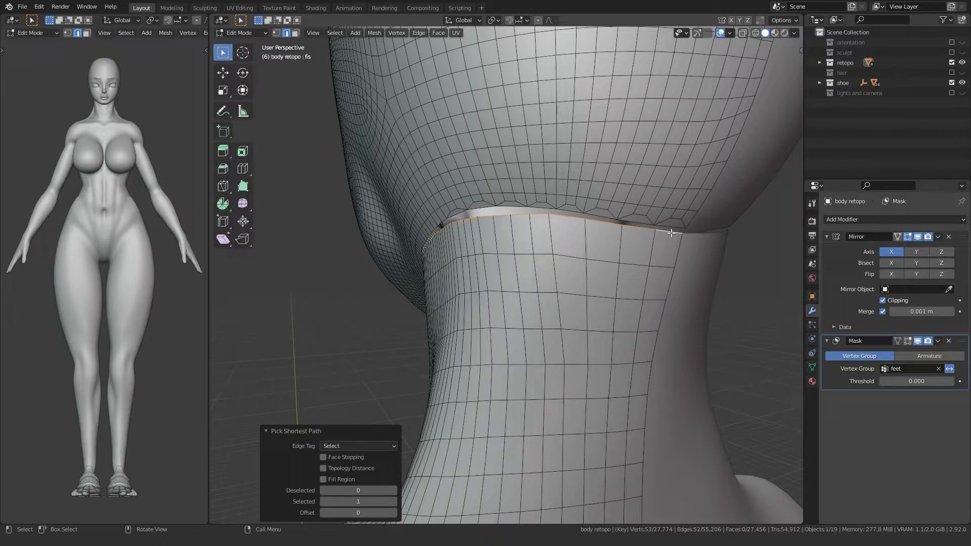
shift+click(672, 227)
middle_drag(671, 228, 423, 245)
ctrl+click(444, 198)
key(ctrl+z)
ctrl+click(421, 213)
right_click(414, 226)
mouse_move(414, 225)
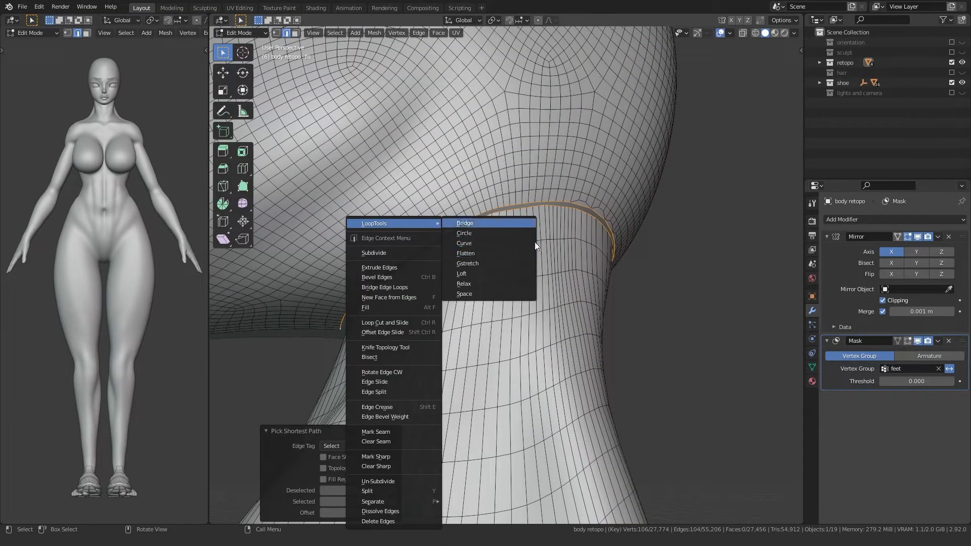
click(485, 223)
middle_drag(486, 224, 482, 293)
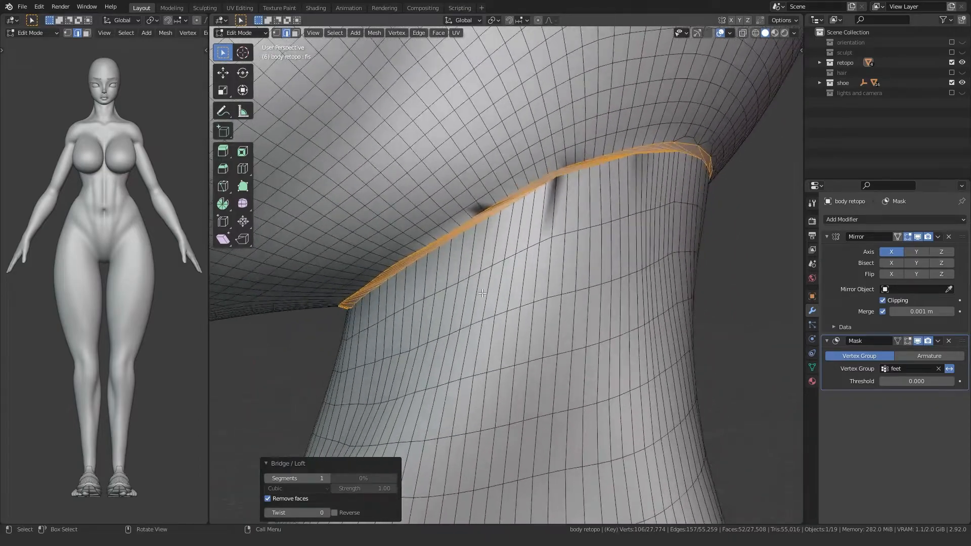
Check the face orientation around the bridged neck seam, and turn the orientation overlay off again.
click(730, 33)
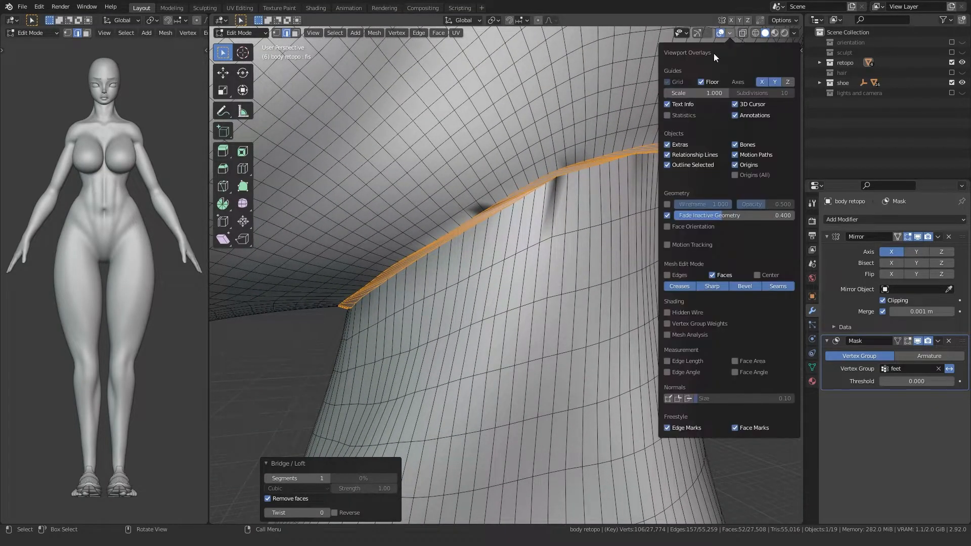
click(667, 226)
middle_drag(633, 243, 470, 255)
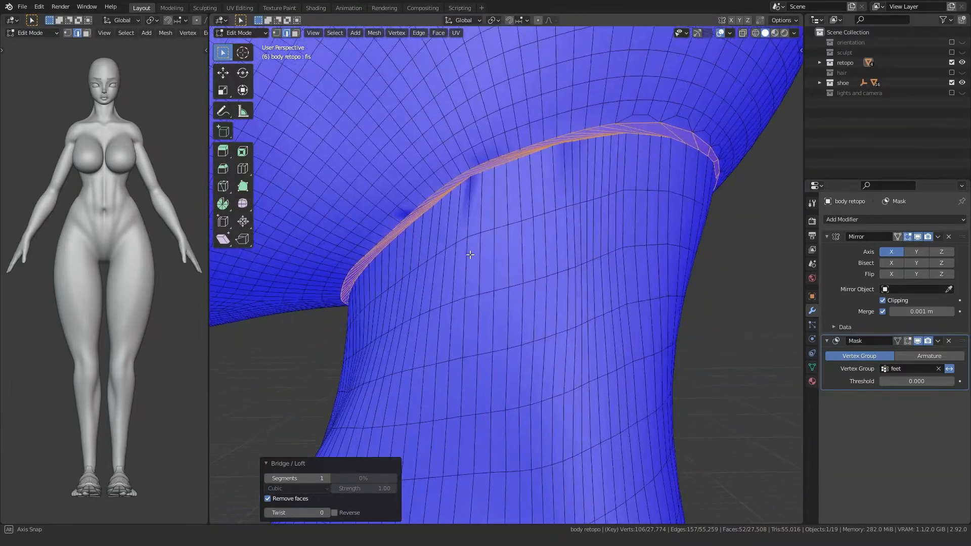
click(730, 33)
click(670, 230)
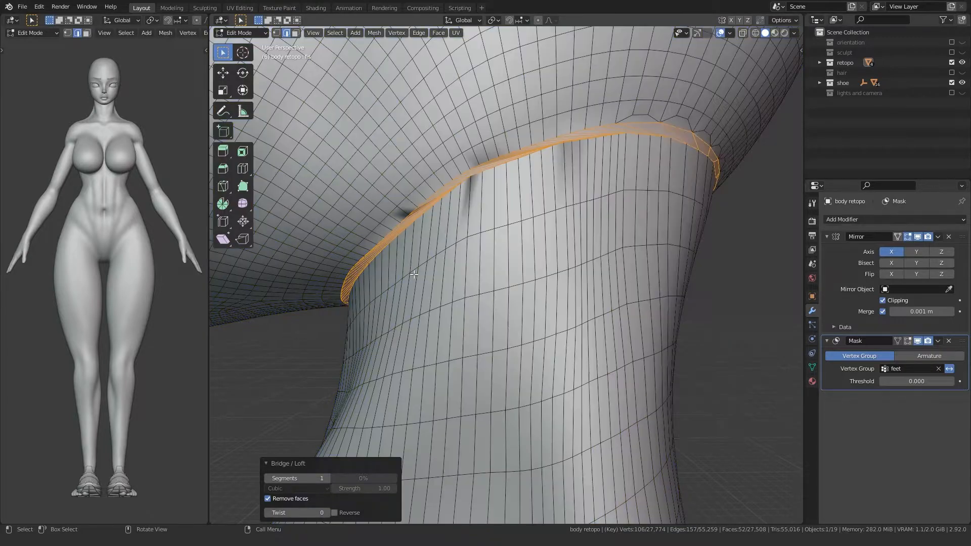
middle_drag(633, 237, 470, 254)
Switch the joined body retopo mesh to Sculpt Mode and bring the upper body into view.
key(Tab)
key(ctrl+Tab)
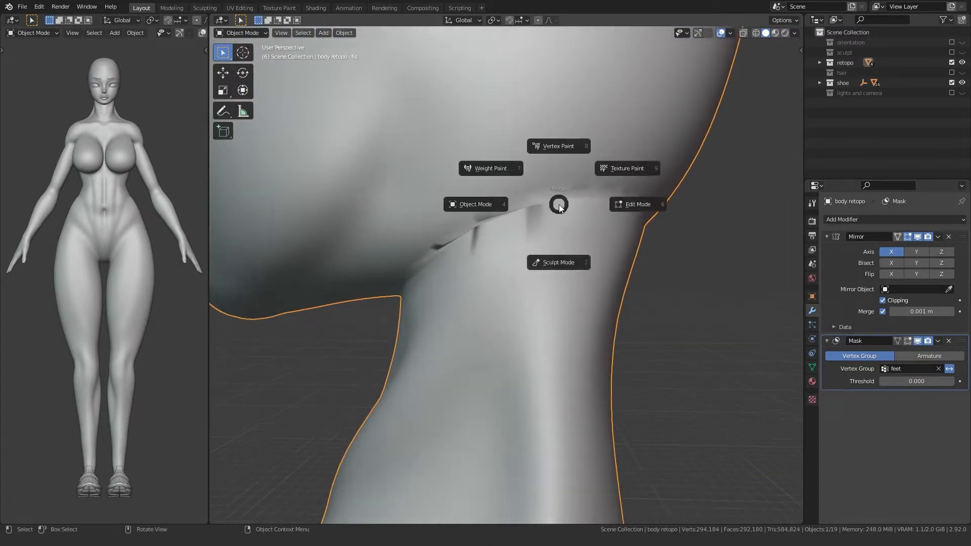
click(552, 273)
scroll(505, 278, down, 8)
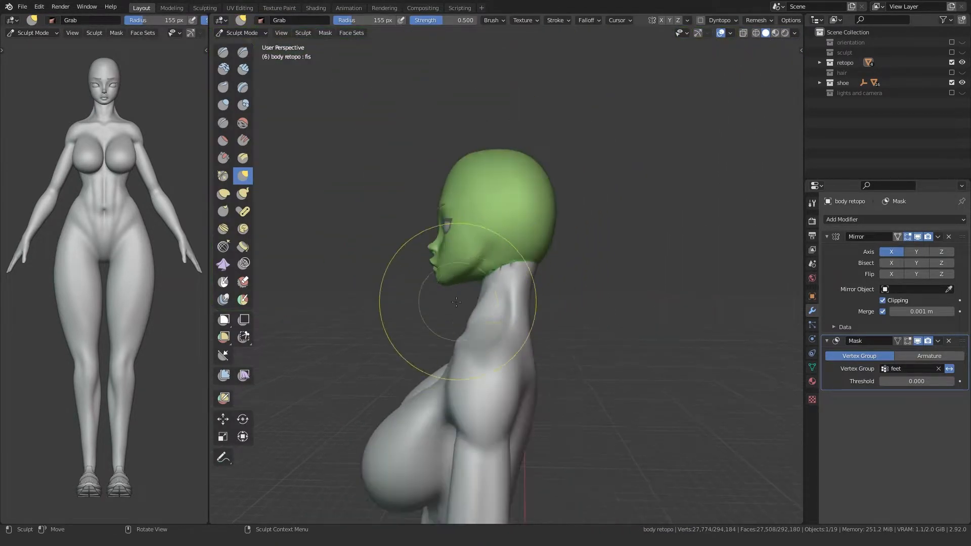
middle_drag(474, 294, 541, 304)
scroll(422, 375, down, 4)
shift+middle_drag(422, 375, 427, 324)
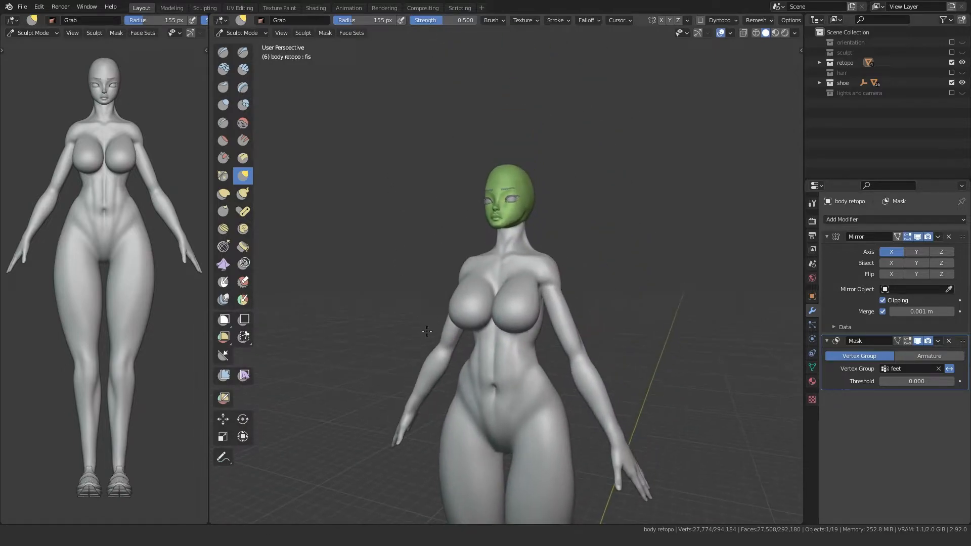
Try to create a face set from the masked area on the joined head and body mesh.
click(349, 35)
click(352, 45)
scroll(420, 272, up, 2)
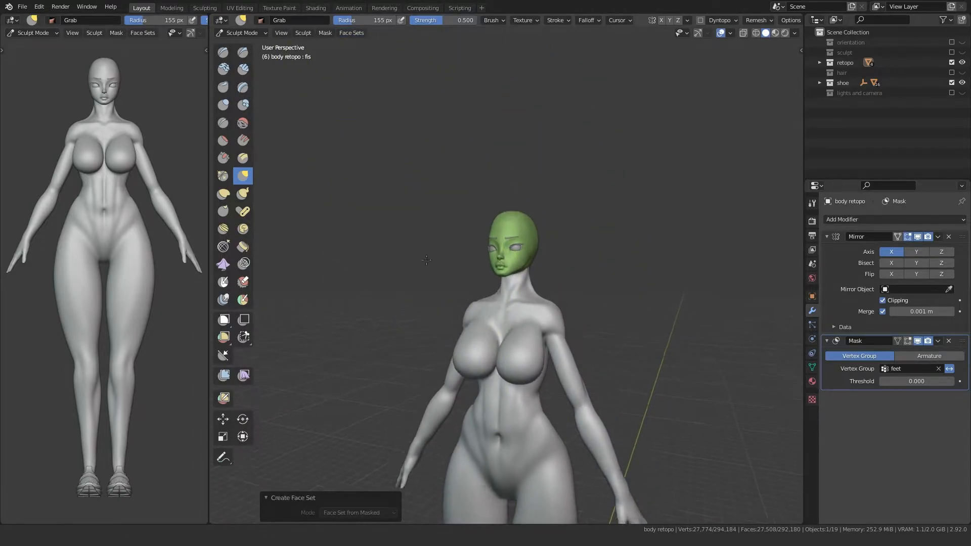
middle_drag(427, 272, 413, 266)
middle_drag(460, 268, 459, 264)
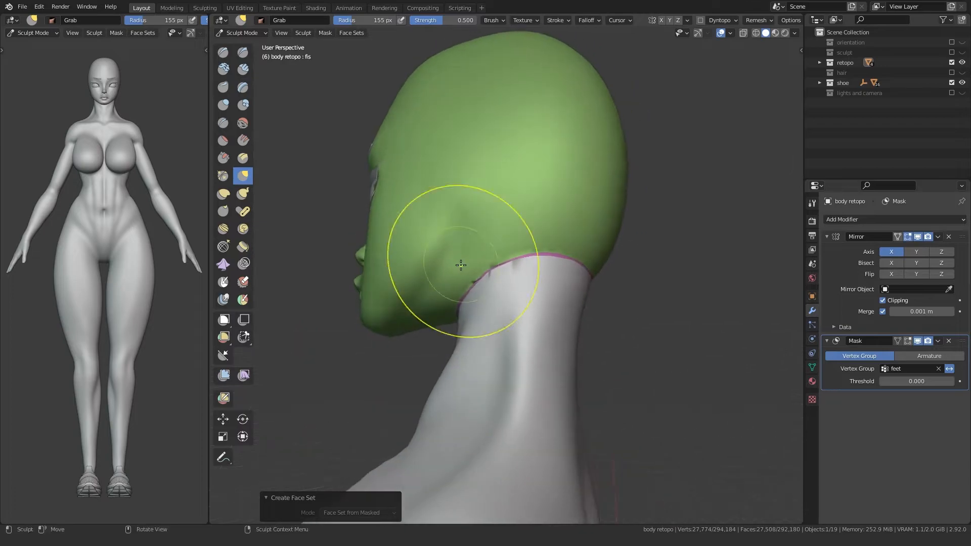
scroll(458, 263, up, 5)
click(354, 33)
click(367, 47)
Create one face set from all visible geometry of the joined head and body mesh.
click(358, 32)
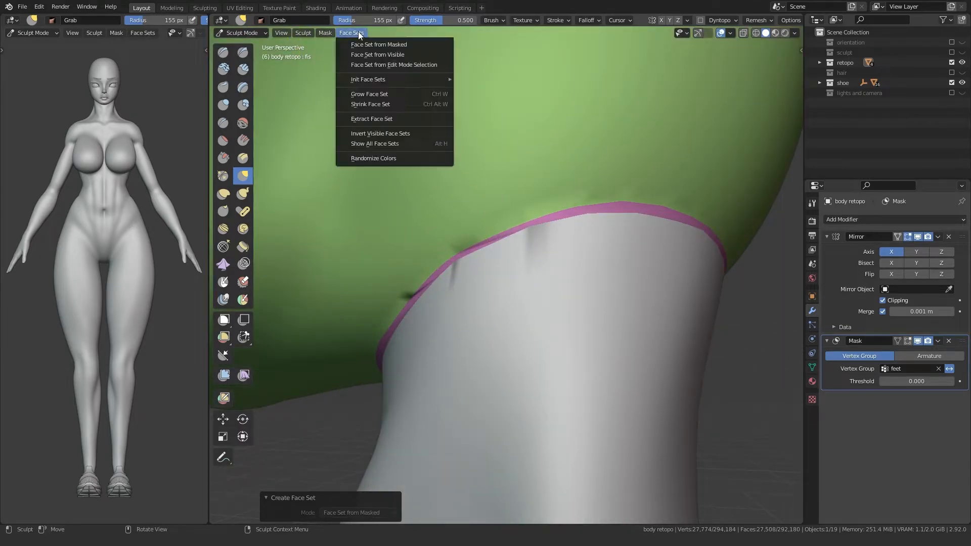
mouse_move(331, 33)
click(340, 62)
click(345, 33)
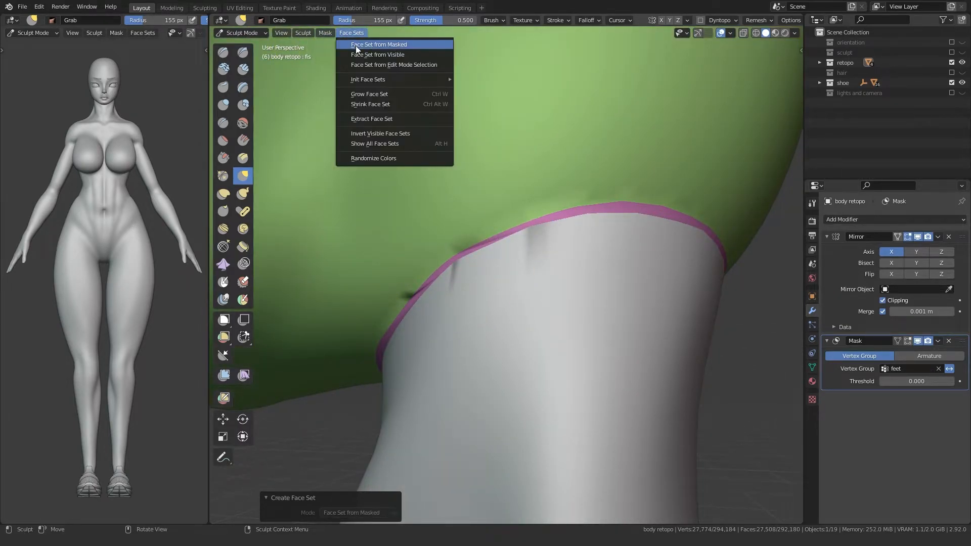
click(363, 55)
Activate the Slide Relax brush and display the wireframe overlay on the mesh.
mouse_move(363, 55)
middle_down()
mouse_move(469, 257)
mouse_move(453, 260)
mouse_move(469, 269)
mouse_move(490, 226)
middle_up()
key(f)
click(475, 256)
click(220, 247)
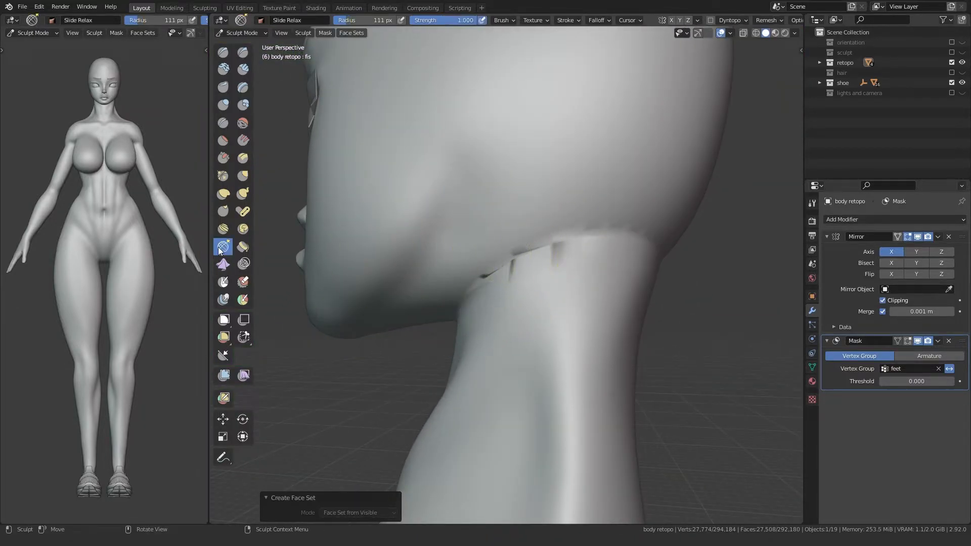
click(730, 33)
click(668, 219)
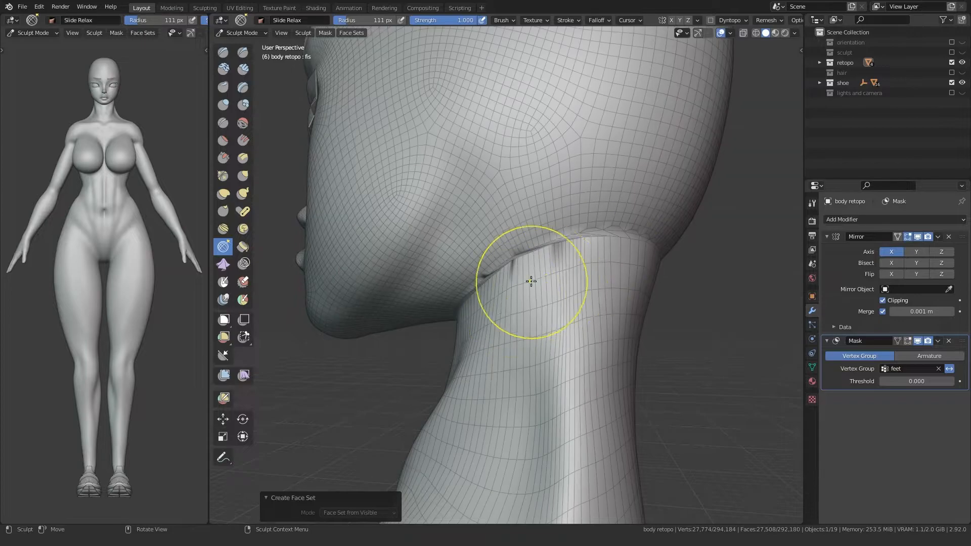
Relax the neck seam behind the jaw with a 70 px brush radius and set the brush strength to 0.2.
scroll(543, 245, up, 1)
key(f)
click(524, 251)
drag(523, 251, 509, 238)
click(434, 18)
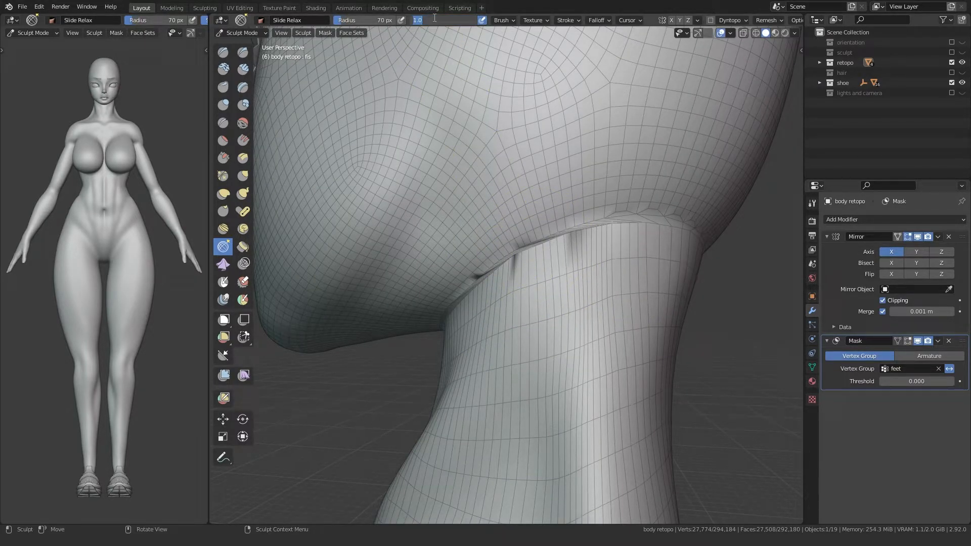
key(Return)
Smooth the seam from below the ear around the back of the neck, using a 110 px brush radius.
mouse_move(506, 245)
shift+mouse_down()
mouse_move(579, 233)
mouse_move(507, 264)
mouse_move(596, 222)
mouse_move(579, 234)
shift+mouse_up()
key(f)
click(542, 251)
mouse_move(580, 233)
middle_down()
mouse_move(598, 232)
mouse_move(563, 211)
mouse_move(594, 226)
mouse_move(502, 229)
middle_up()
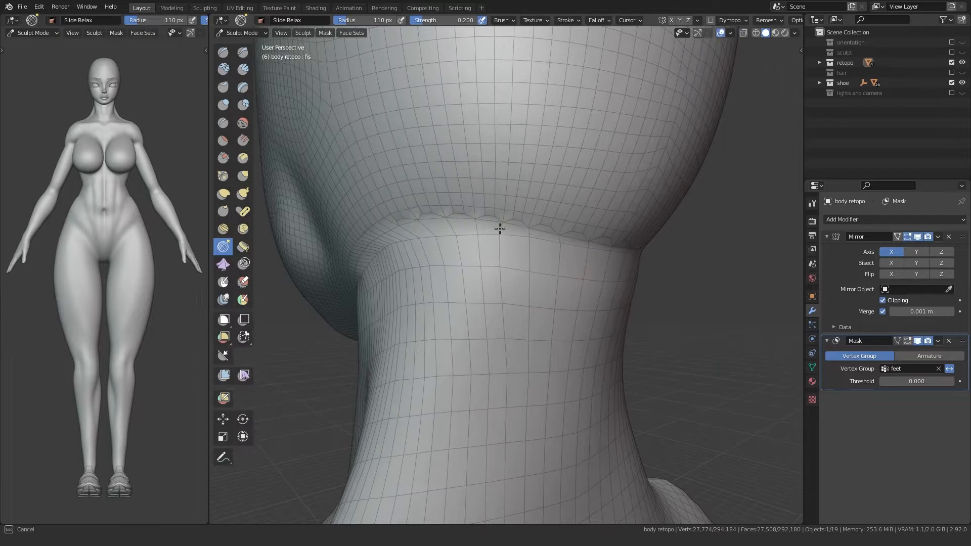
shift+drag(530, 254, 405, 251)
middle_drag(402, 251, 465, 239)
mouse_move(465, 239)
shift+mouse_down()
mouse_move(542, 244)
mouse_move(496, 263)
shift+mouse_up()
mouse_move(496, 263)
middle_down()
mouse_move(520, 269)
mouse_move(481, 298)
mouse_move(560, 265)
middle_up()
Enlarge the brush radius to 199 px and smooth the seam between the underside of the jaw and the neck.
key(f)
click(503, 299)
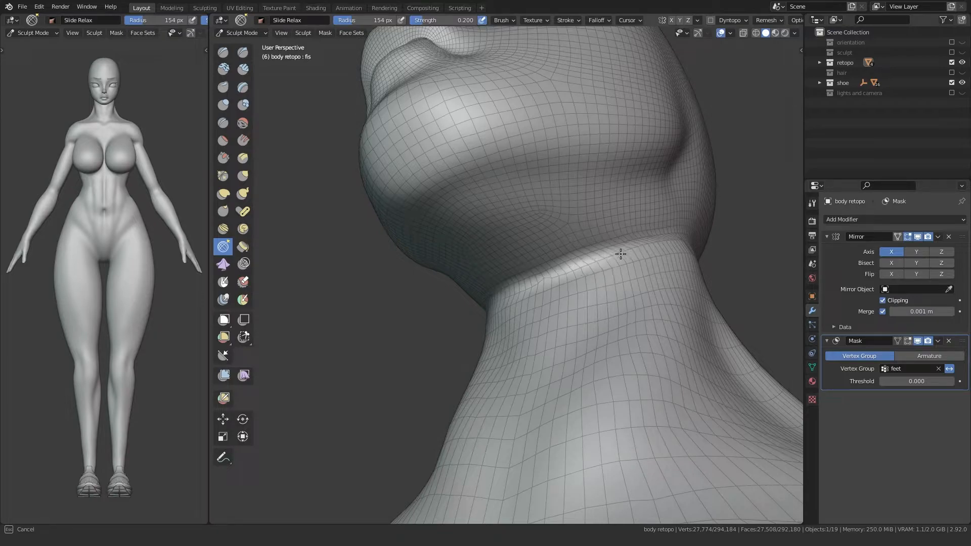
middle_drag(625, 254, 627, 231)
key(f)
click(664, 264)
shift+drag(605, 244, 576, 248)
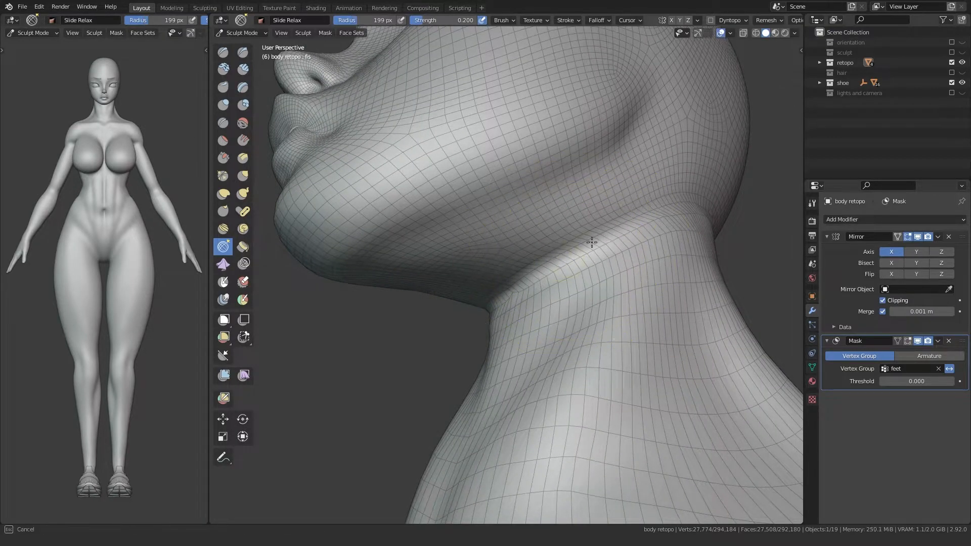
mouse_move(667, 241)
middle_down()
mouse_move(607, 256)
mouse_move(610, 211)
middle_up()
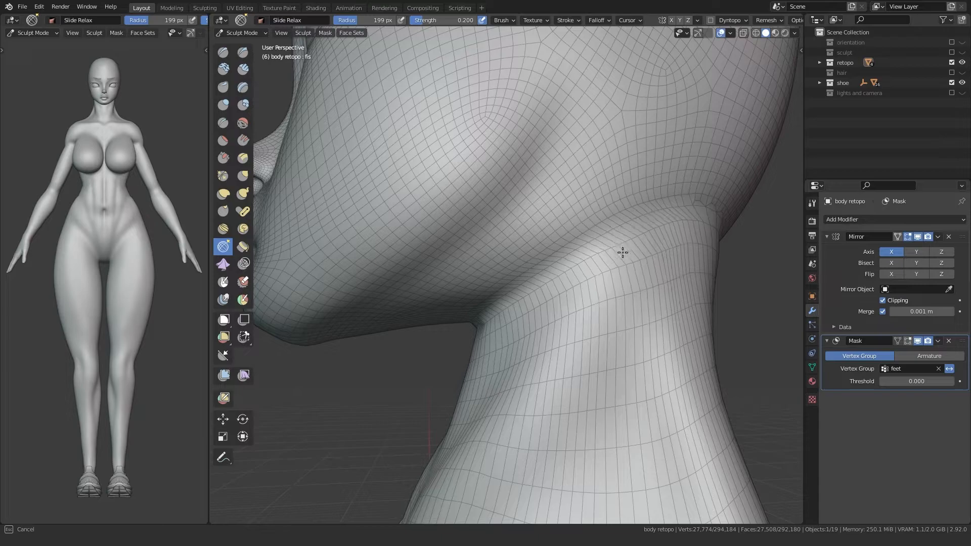
Relax the topology along the side and back of the neck seam, reducing the brush radius to 92 px.
middle_drag(627, 252, 603, 261)
drag(576, 256, 598, 250)
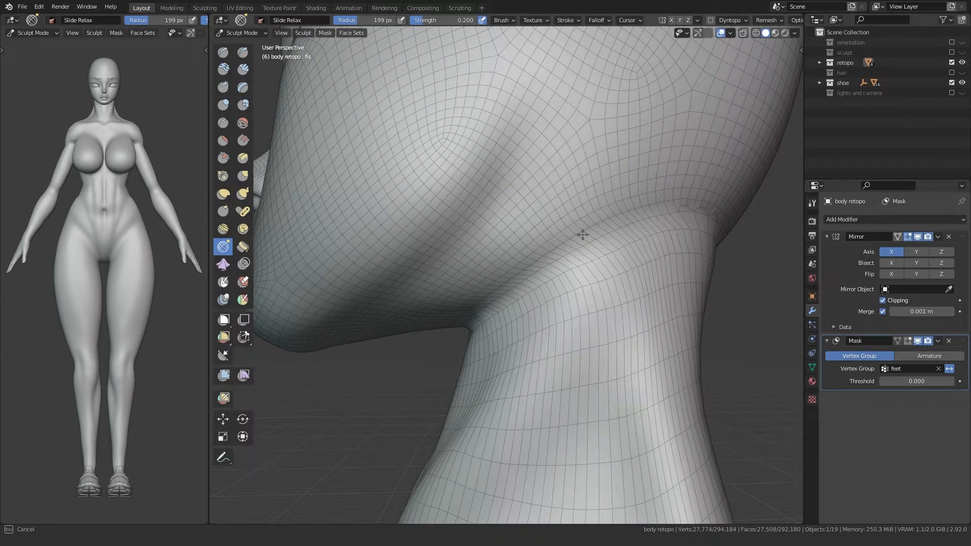
middle_drag(668, 239, 538, 274)
mouse_move(639, 256)
middle_down()
mouse_move(442, 288)
mouse_move(606, 278)
mouse_move(568, 249)
mouse_move(573, 276)
mouse_move(558, 293)
middle_up()
drag(558, 293, 575, 252)
key(f)
click(515, 253)
drag(501, 284, 668, 196)
mouse_move(668, 195)
middle_down()
mouse_move(589, 248)
mouse_move(597, 243)
middle_up()
middle_drag(646, 216, 553, 243)
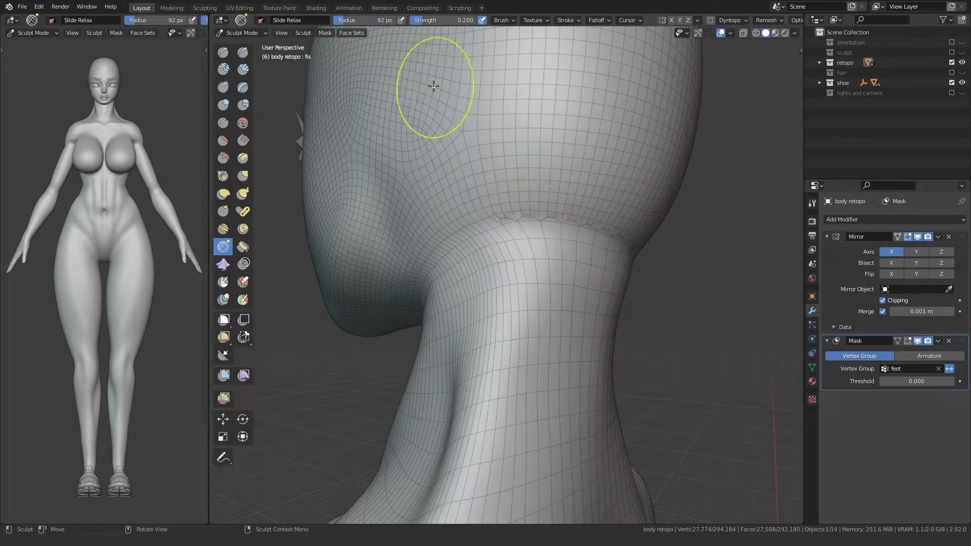
Switch to the Smooth brush at 0.160 strength and even out the surface around the neck and head.
key(s)
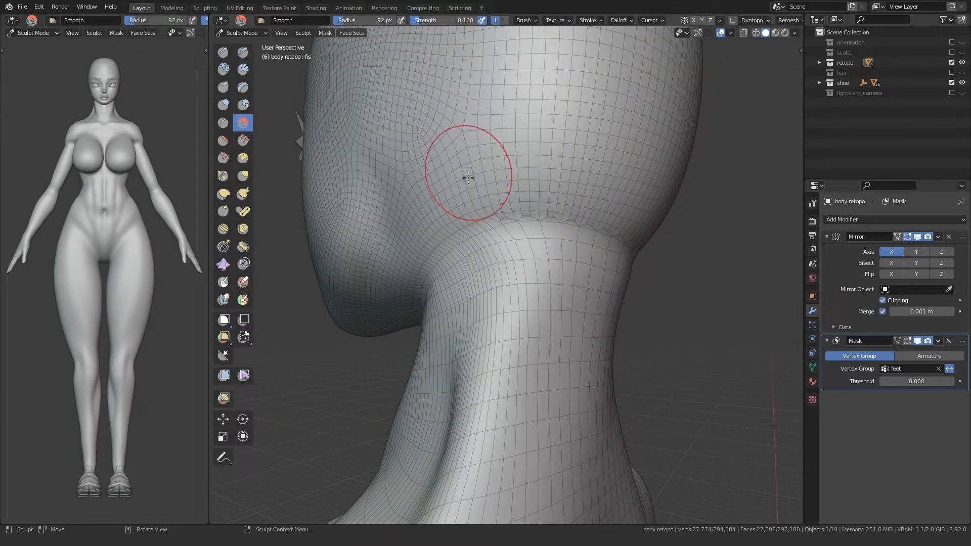
middle_drag(559, 217, 558, 230)
mouse_move(453, 223)
middle_down()
mouse_move(418, 217)
mouse_move(440, 210)
mouse_move(557, 290)
mouse_move(569, 279)
mouse_move(541, 288)
mouse_move(549, 254)
mouse_move(482, 306)
mouse_move(354, 331)
mouse_move(365, 335)
mouse_move(349, 341)
middle_up()
scroll(365, 335, down, 5)
alt+middle_drag(549, 341, 591, 341)
alt+middle_drag(592, 341, 549, 341)
scroll(549, 341, up, 4)
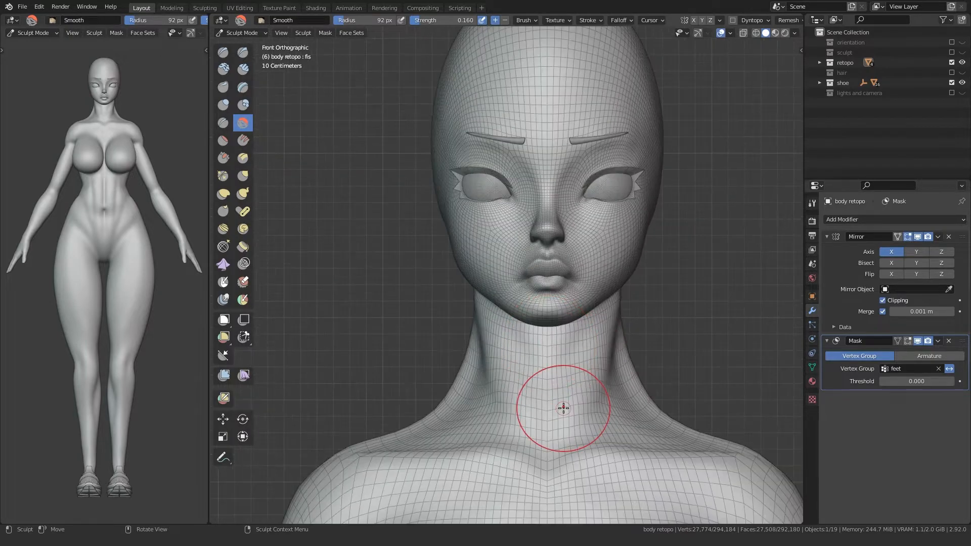
alt+middle_drag(585, 368, 411, 383)
mouse_move(459, 190)
mouse_down()
mouse_move(452, 228)
mouse_move(456, 217)
mouse_up()
mouse_move(396, 279)
mouse_down()
mouse_move(481, 243)
mouse_move(451, 272)
mouse_up()
mouse_move(432, 281)
middle_down()
mouse_move(520, 305)
mouse_move(441, 304)
middle_up()
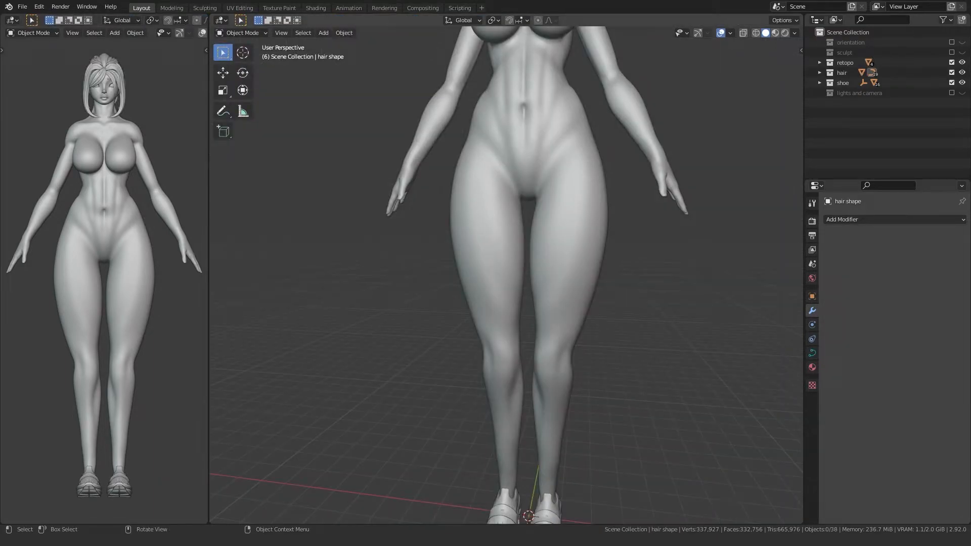
Open the body retopo mesh in Edit Mode and select the edge loop around the lower leg above the shoe.
middle_drag(317, 309, 468, 347)
click(564, 338)
key(Tab)
scroll(490, 336, up, 7)
shift+middle_drag(503, 463, 489, 291)
scroll(493, 323, up, 1)
shift+middle_drag(521, 372, 495, 335)
alt+click(553, 364)
scroll(547, 347, down, 3)
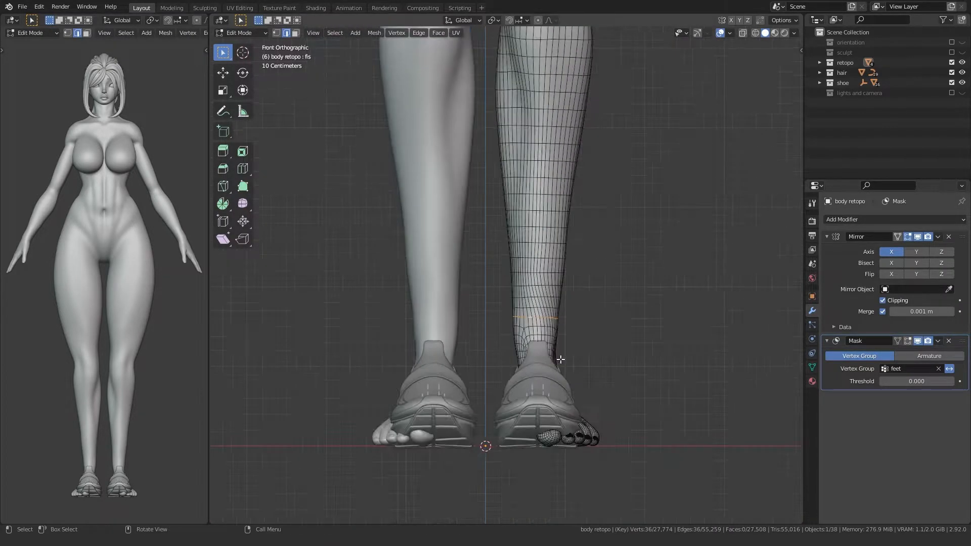
Reselect a single edge loop around the ankle just above the shoe opening, working from the side.
middle_drag(547, 347, 456, 344)
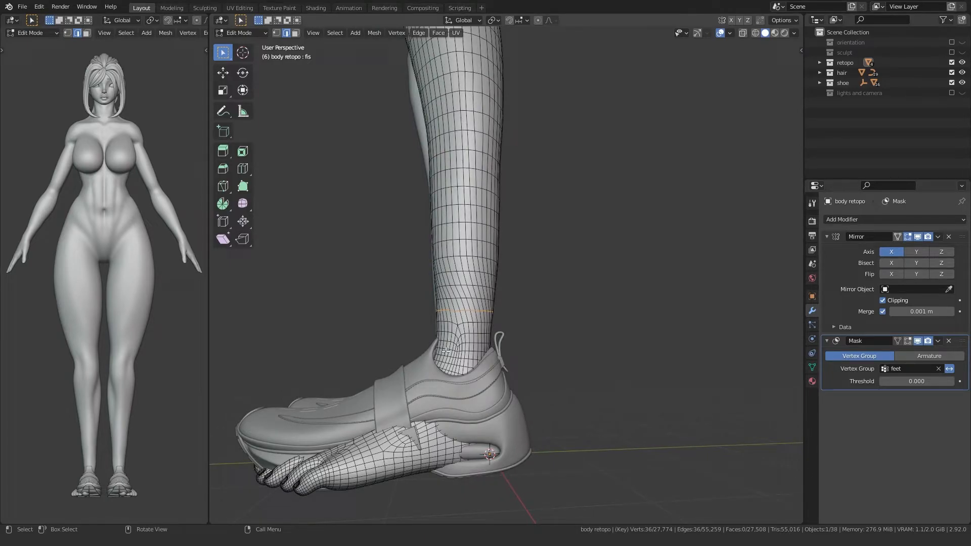
scroll(446, 353, up, 3)
alt+shift+click(450, 331)
alt+click(452, 332)
scroll(453, 334, down, 5)
Add the horizontal edge loop running around the waist near the navel to the ankle loop selection.
middle_drag(453, 334, 499, 371)
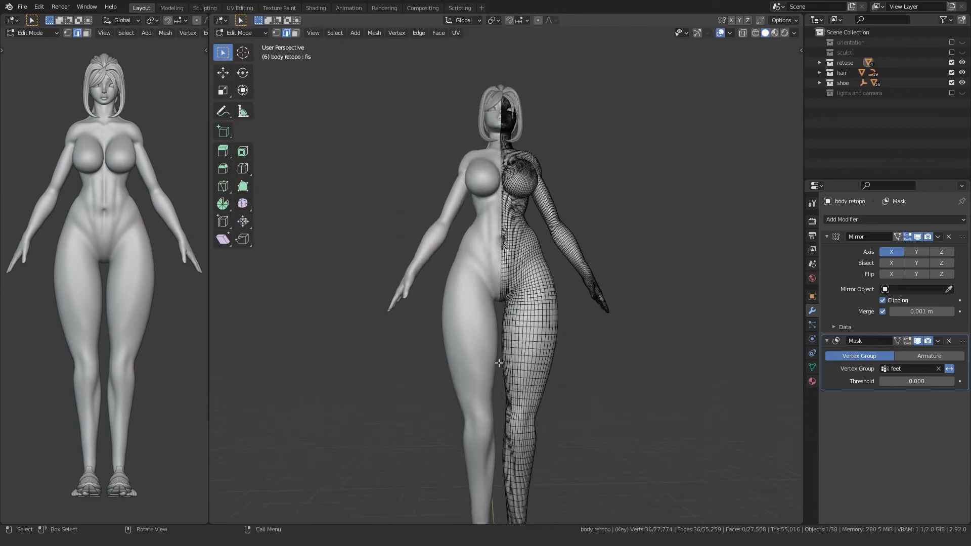
scroll(499, 329, up, 4)
mouse_move(499, 324)
shift+middle_down()
mouse_move(500, 377)
mouse_move(519, 329)
mouse_move(509, 325)
shift+middle_up()
scroll(500, 354, up, 1)
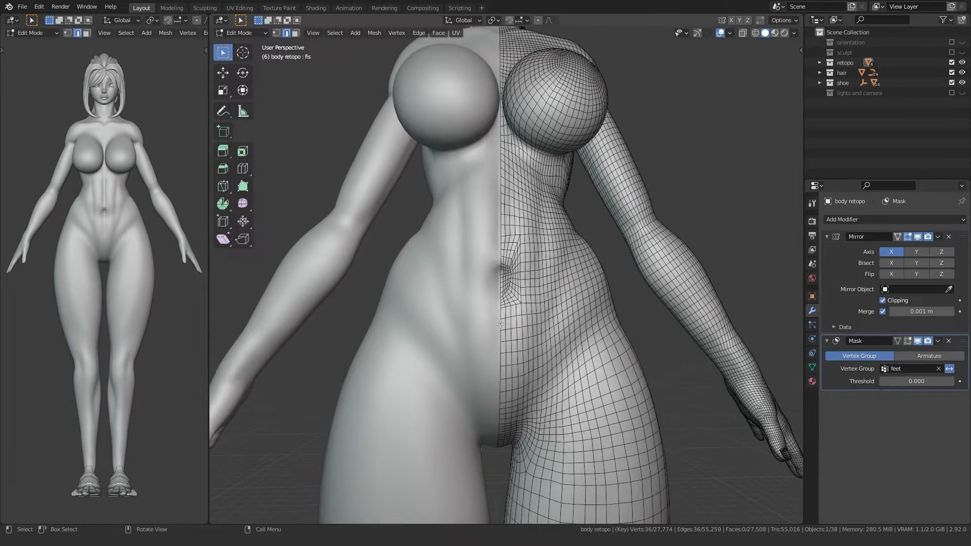
scroll(518, 314, up, 3)
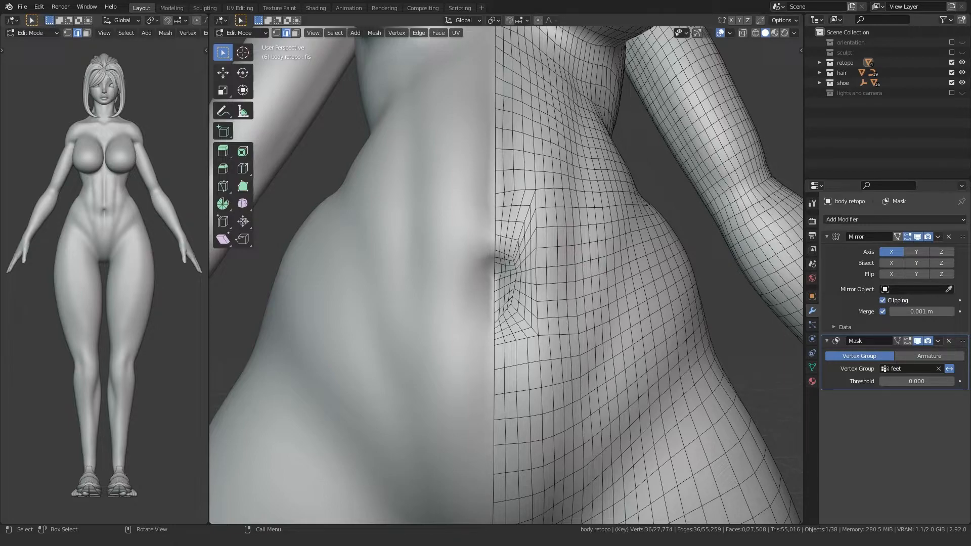
middle_drag(556, 313, 323, 309)
alt+shift+click(529, 285)
scroll(528, 286, down, 2)
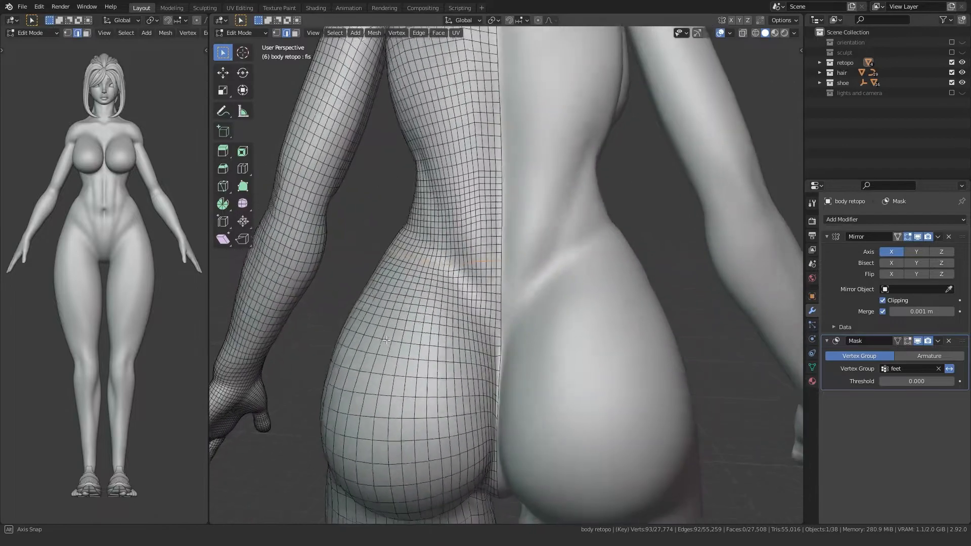
scroll(451, 377, down, 7)
middle_drag(451, 377, 491, 359)
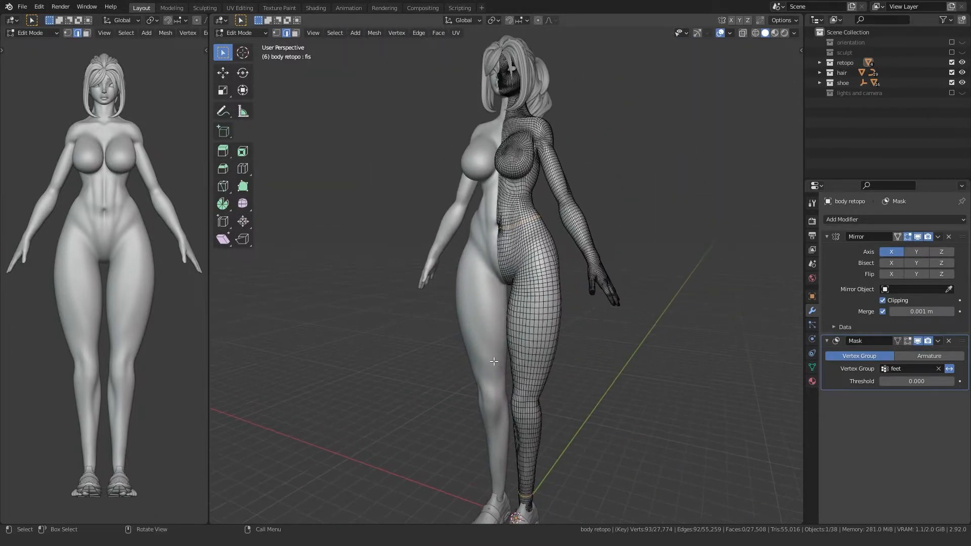
key(h)
key(l)
middle_drag(543, 317, 404, 303)
scroll(420, 294, up, 5)
shift+middle_drag(480, 250, 472, 287)
key(ctrl+z)
middle_drag(298, 274, 471, 277)
key(ctrl+z)
key(ctrl+z)
shift+middle_drag(513, 351, 507, 284)
Hide the boundary loops, select the linked leg and hip geometry between them, and reveal the hidden loops as selected.
key(h)
key(l)
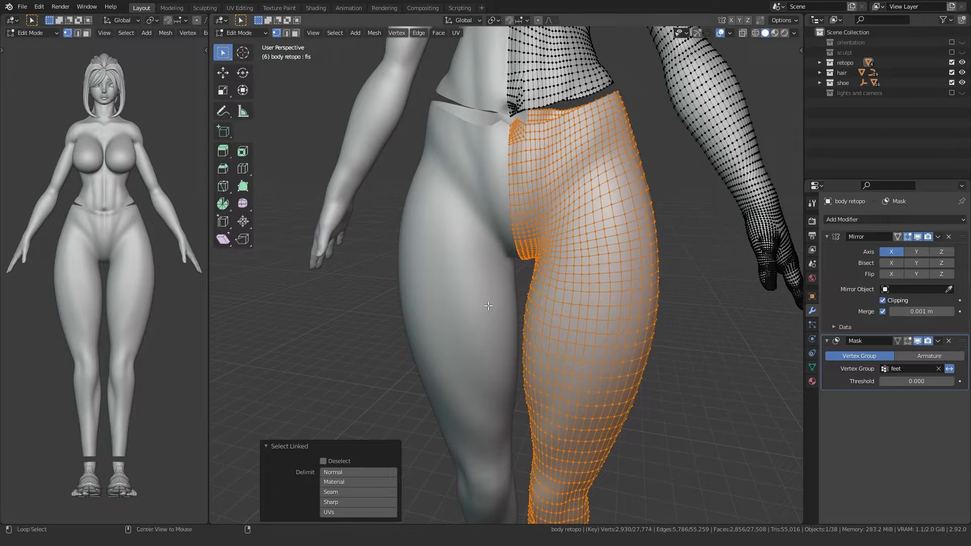
key(alt+h)
Duplicate the selected waist-to-ankle geometry in place and separate the copy into its own object.
scroll(448, 308, down, 5)
key(g)
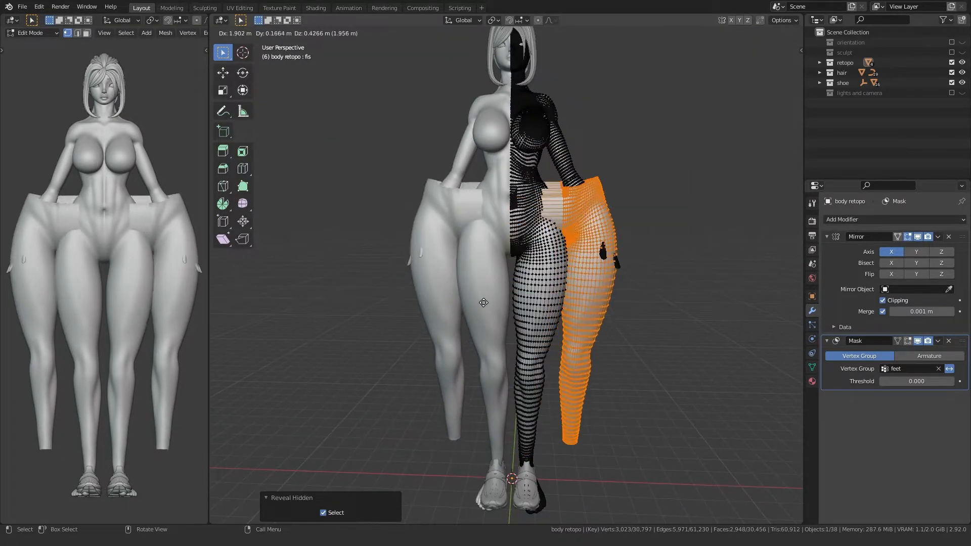
right_click(484, 303)
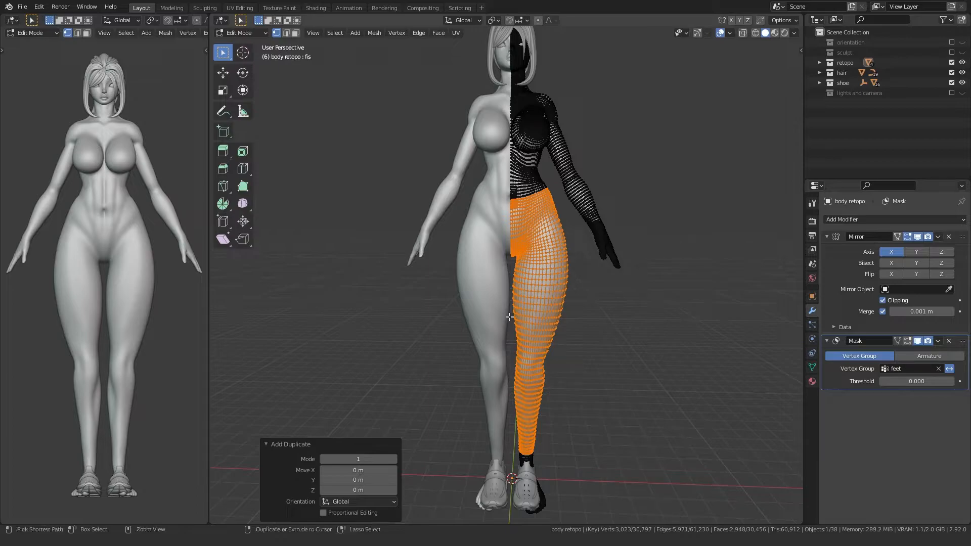
key(p)
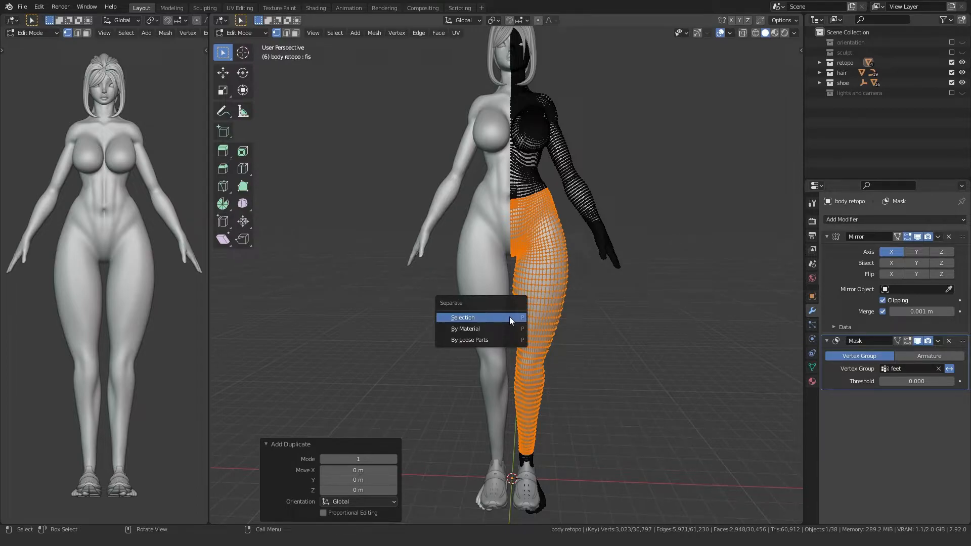
click(509, 317)
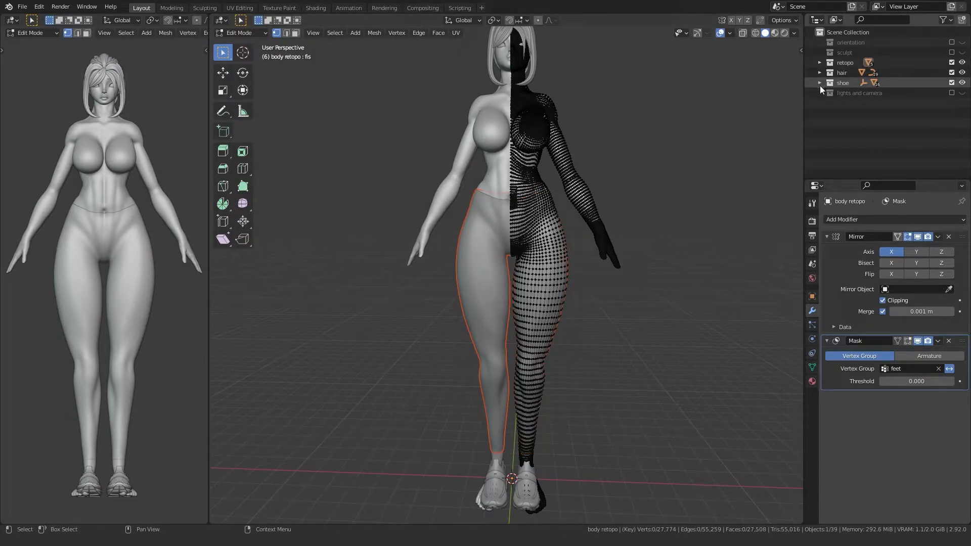
Create a new collection named outfit and nest the shoe collection inside it.
right_click(821, 87)
click(843, 117)
double_click(848, 104)
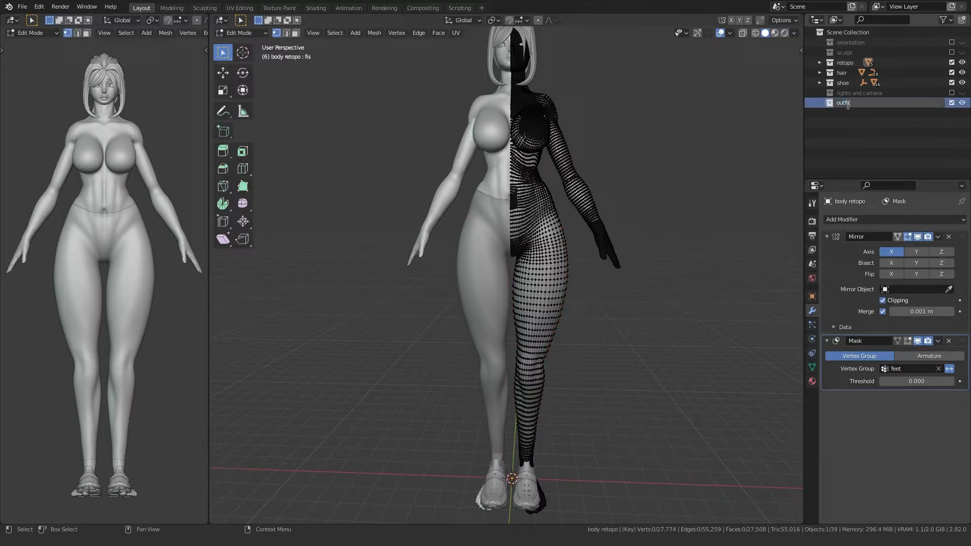
key(Return)
drag(841, 83, 833, 107)
click(844, 117)
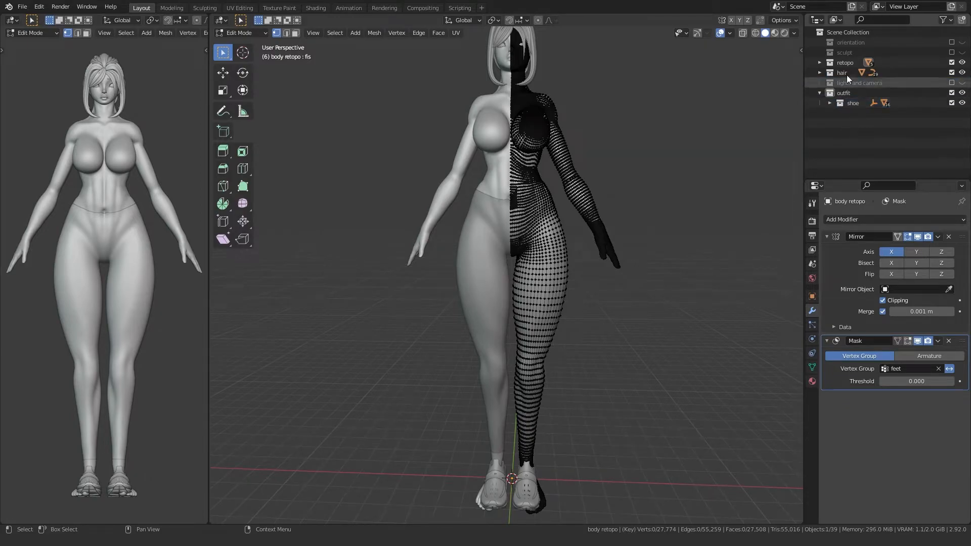
Move the separated leg object from the retopo collection into outfit and rename both the object and its mesh data leggings.
click(820, 62)
drag(857, 83, 849, 144)
double_click(851, 154)
text(leggings)
key(Return)
click(830, 153)
double_click(866, 162)
key(Return)
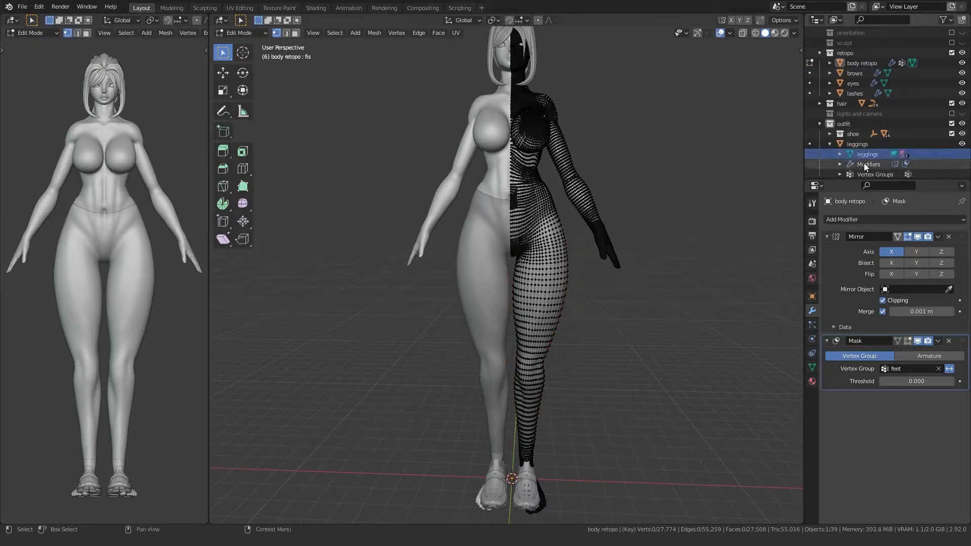
click(830, 144)
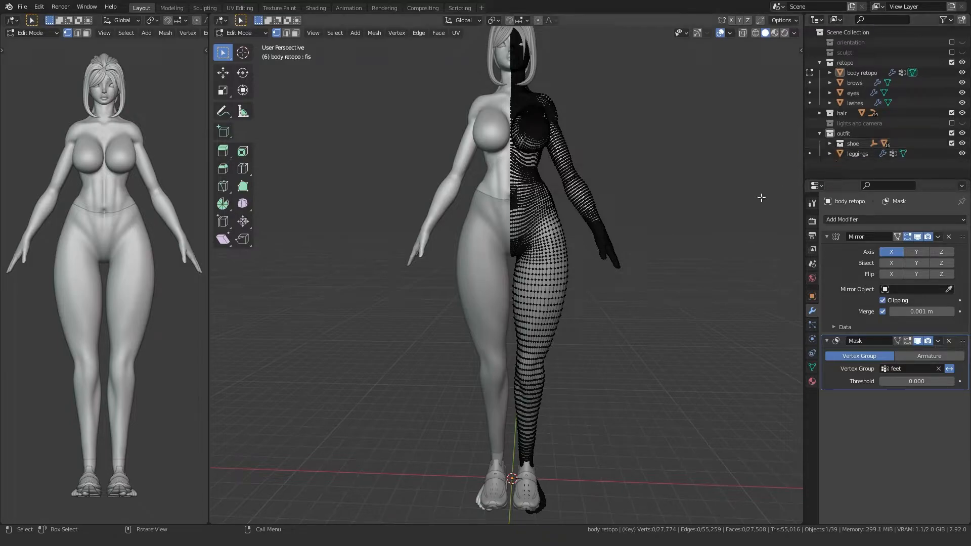
Return to Object Mode and select the leggings object.
key(Tab)
click(482, 228)
shift+middle_drag(694, 360, 675, 308)
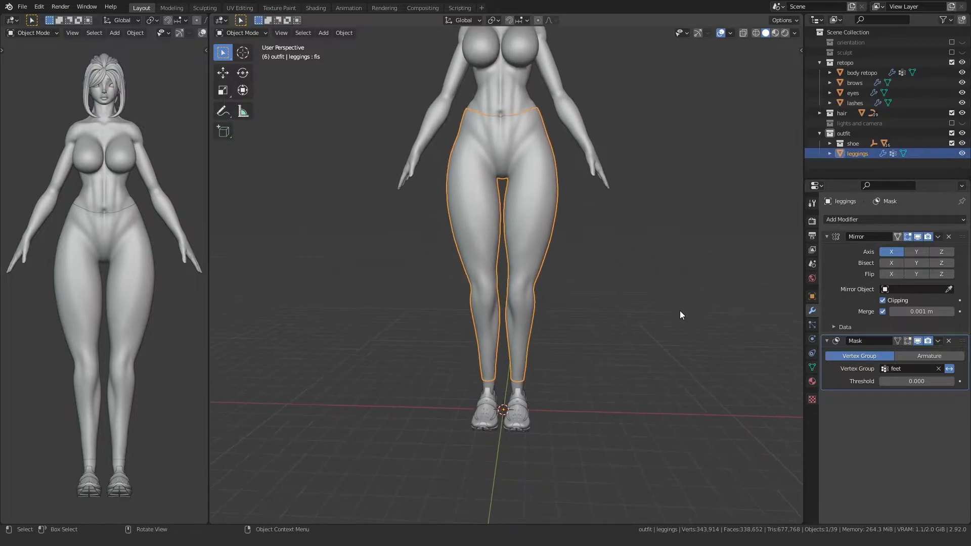
Test the value of the leggings' fis shape key and examine the fit around the ankles and shoes.
click(812, 367)
scroll(506, 426, up, 4)
shift+middle_drag(506, 426, 498, 316)
middle_drag(498, 316, 372, 291)
mouse_move(936, 406)
mouse_down()
mouse_move(917, 407)
mouse_move(946, 406)
mouse_move(879, 407)
mouse_move(955, 406)
mouse_up()
scroll(538, 313, down, 2)
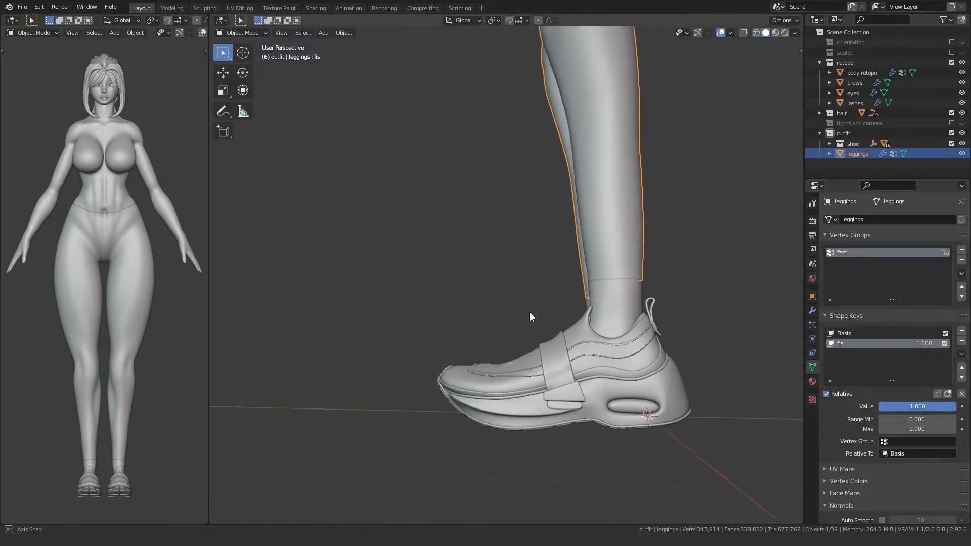
middle_drag(538, 314, 403, 326)
mouse_move(919, 408)
mouse_down()
mouse_move(879, 408)
mouse_move(935, 405)
mouse_up()
middle_drag(349, 319, 595, 351)
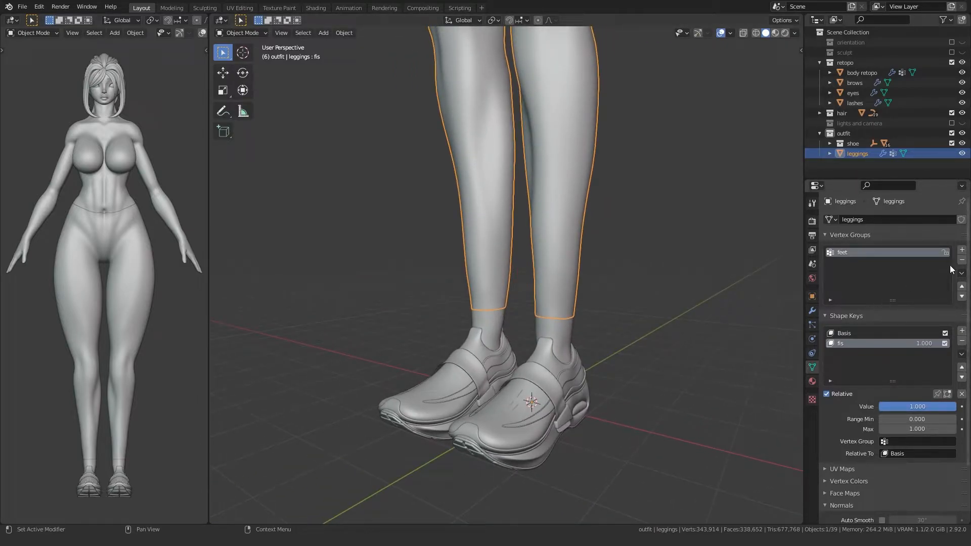
Delete the feet vertex group and the Mask modifier from the leggings.
click(962, 260)
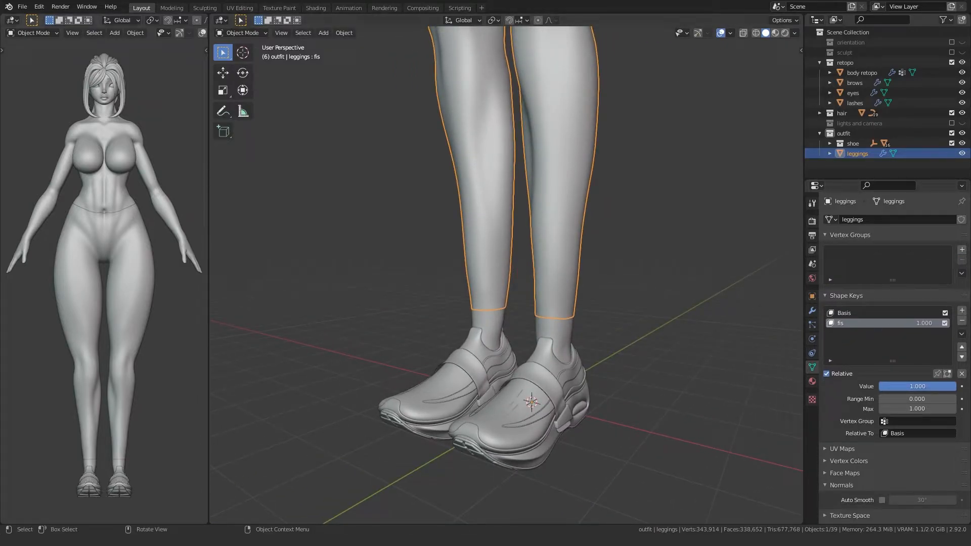
click(812, 311)
click(949, 341)
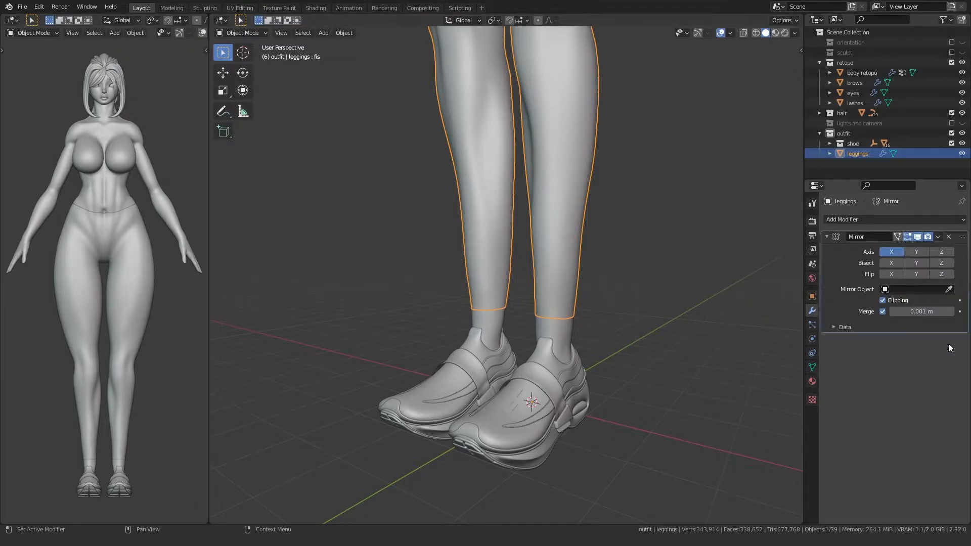
Remove the inherited skin and nails material slots from the leggings and create a new material for them.
scroll(526, 253, down, 3)
shift+middle_drag(501, 212, 469, 359)
scroll(445, 314, down, 2)
shift+middle_drag(425, 248, 413, 315)
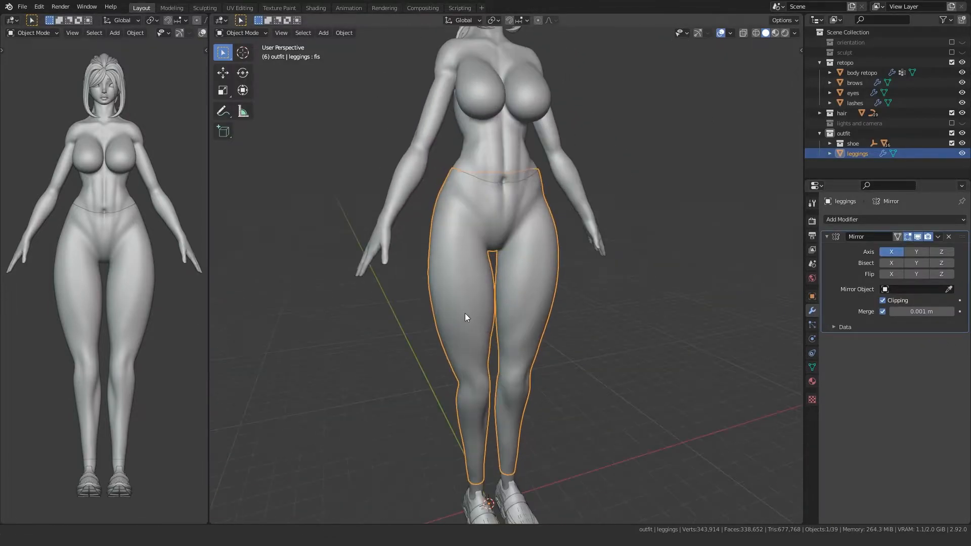
scroll(465, 317, up, 4)
scroll(442, 333, up, 2)
scroll(505, 328, down, 6)
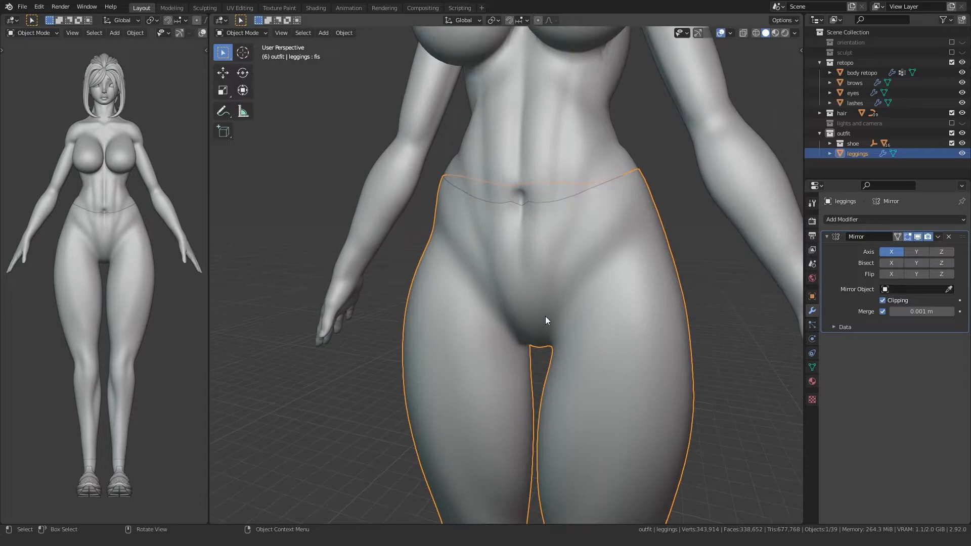
click(813, 382)
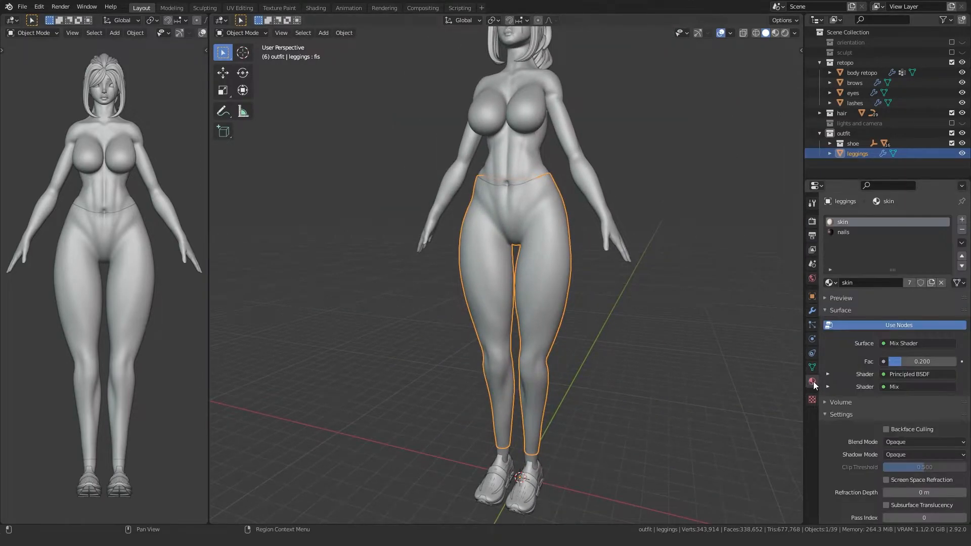
click(962, 230)
click(962, 230)
click(831, 262)
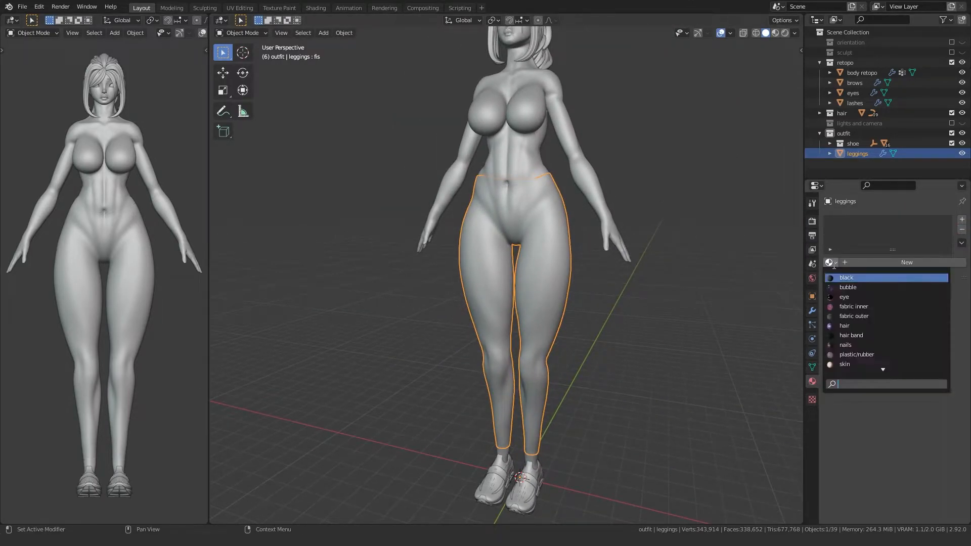
click(844, 263)
click(932, 368)
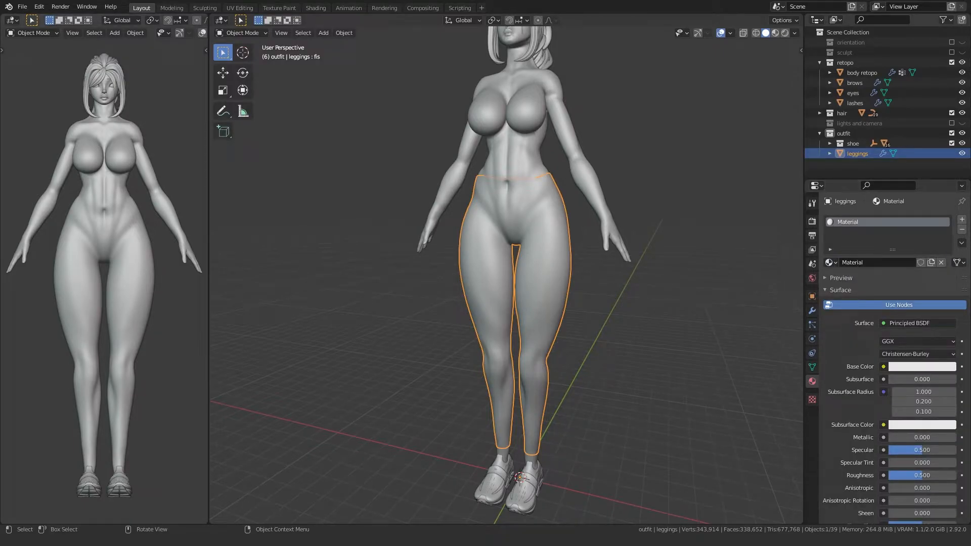
Rename the new material leggings and darken its base color to near black.
click(854, 262)
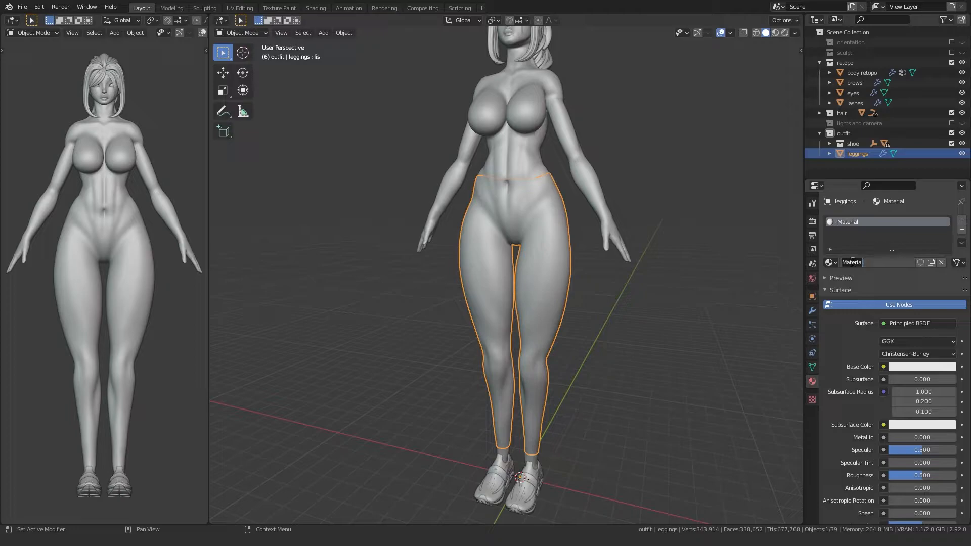
text(leggings)
key(Return)
click(925, 366)
drag(948, 256, 948, 294)
Inspect the leggings in Material Preview shading while toggling the body retopo object's visibility.
key(z)
click(438, 318)
mouse_move(440, 321)
middle_down()
mouse_move(427, 325)
mouse_move(436, 338)
mouse_move(423, 308)
mouse_move(360, 319)
mouse_move(724, 217)
middle_up()
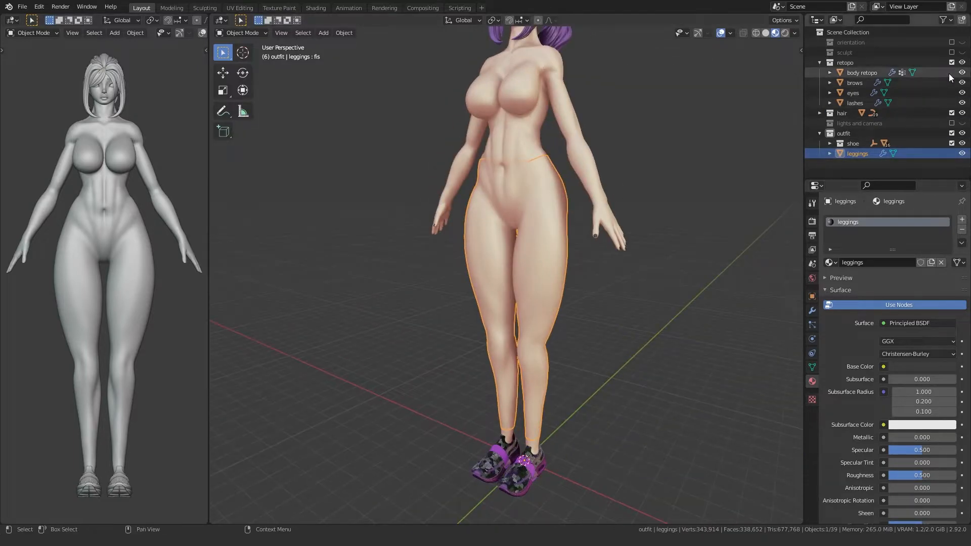
click(961, 72)
click(962, 72)
middle_drag(506, 275, 433, 274)
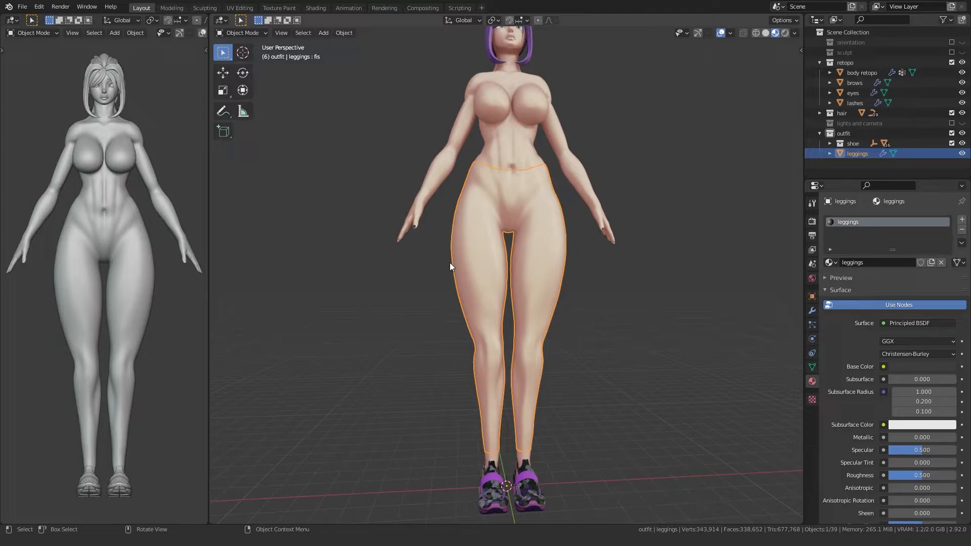
Add a Solidify modifier to the leggings with 0.01 m thickness and offset 1, and return to Solid shading.
click(812, 310)
click(840, 219)
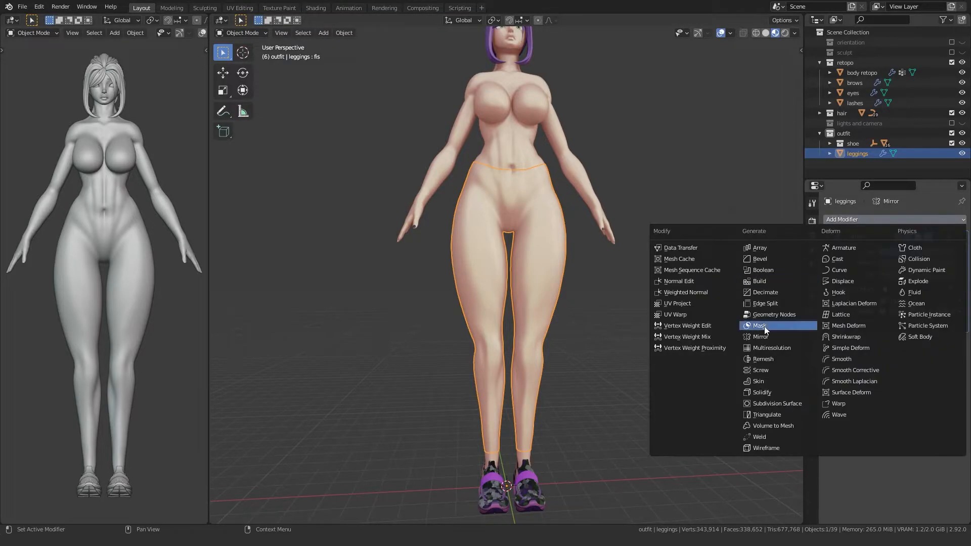
click(769, 393)
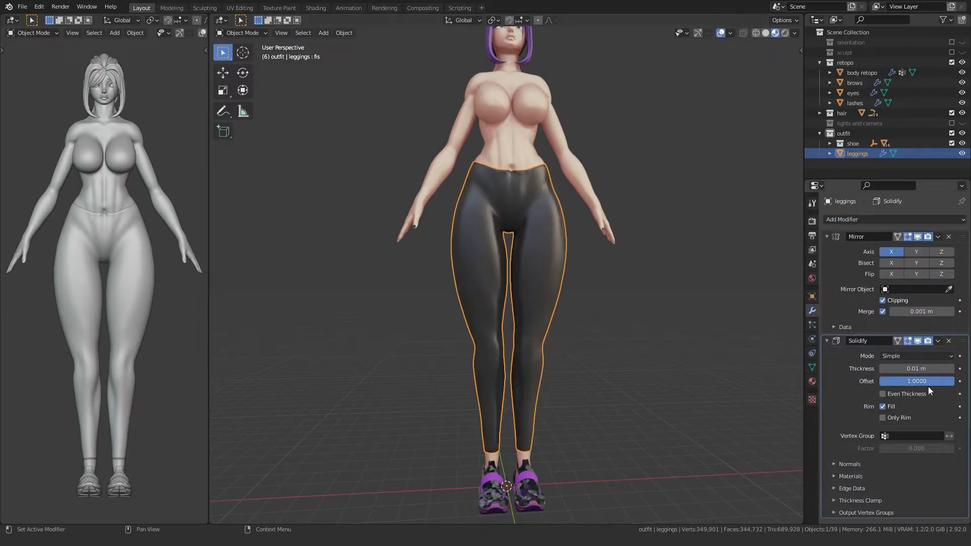
middle_drag(397, 330, 474, 335)
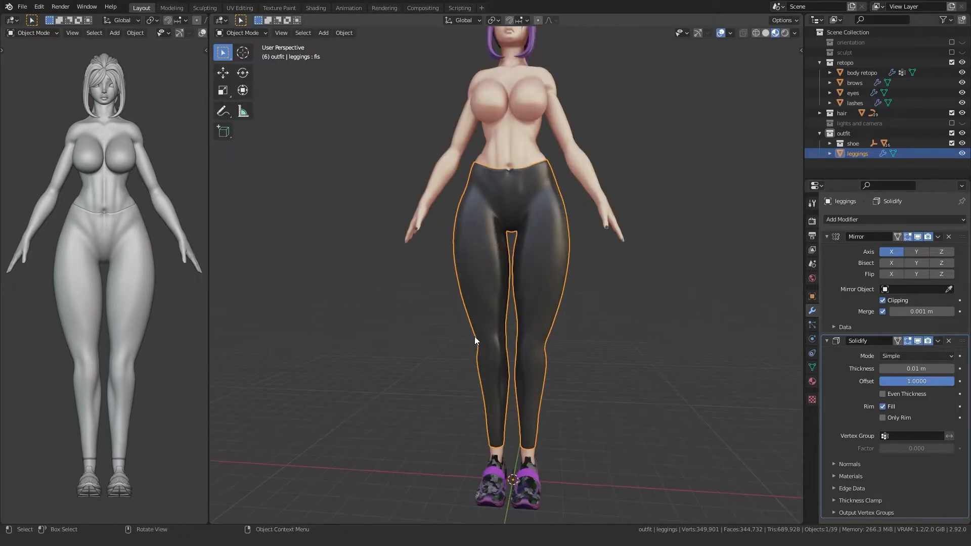
key(z)
click(589, 289)
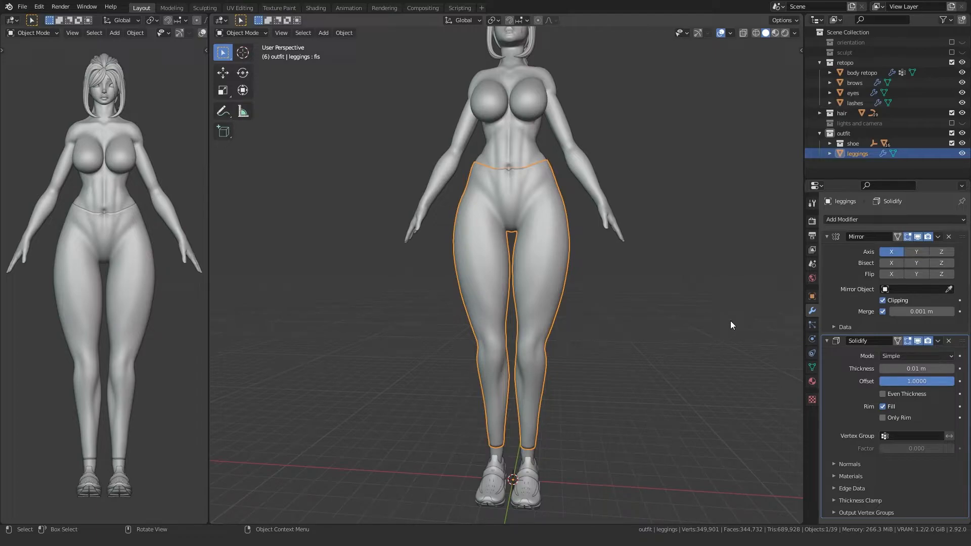
click(812, 381)
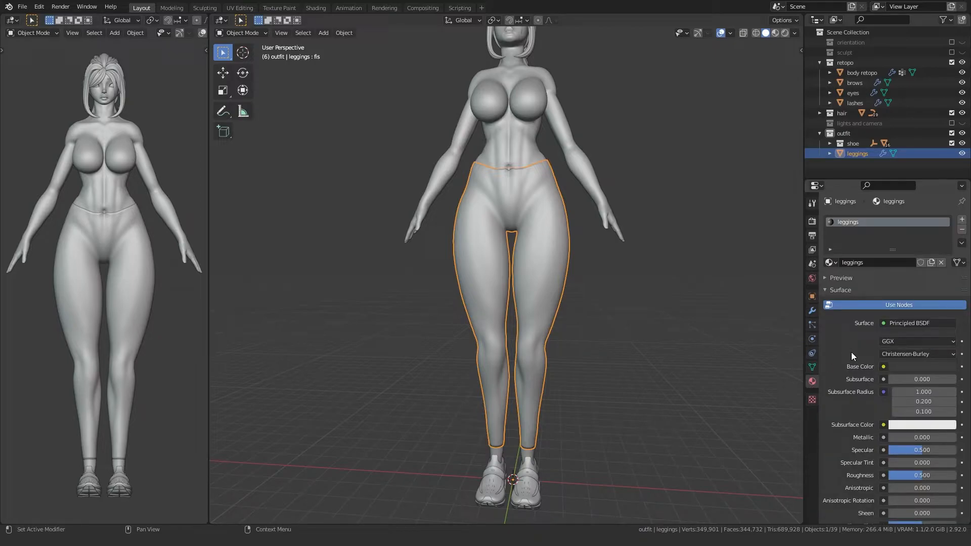
click(830, 154)
scroll(850, 142, down, 1)
click(831, 151)
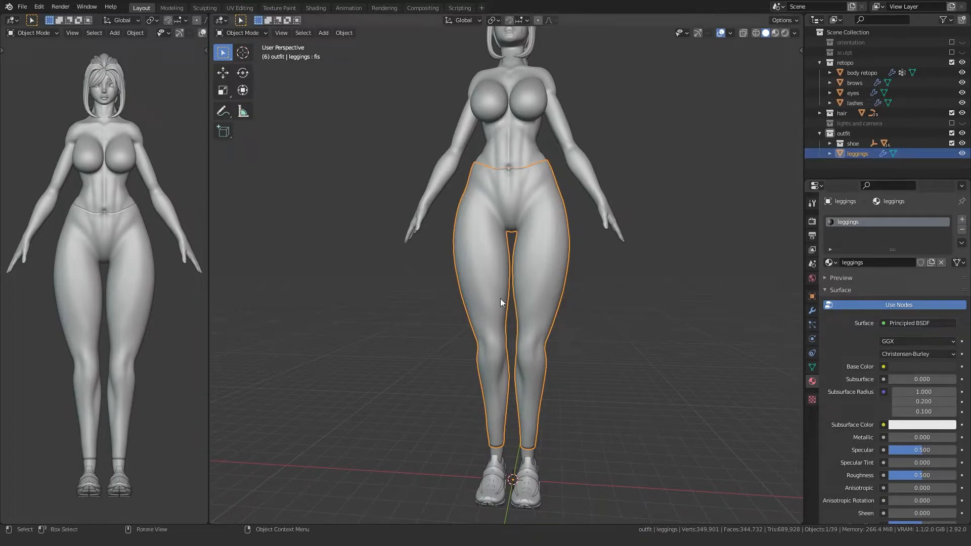
middle_drag(484, 302, 559, 304)
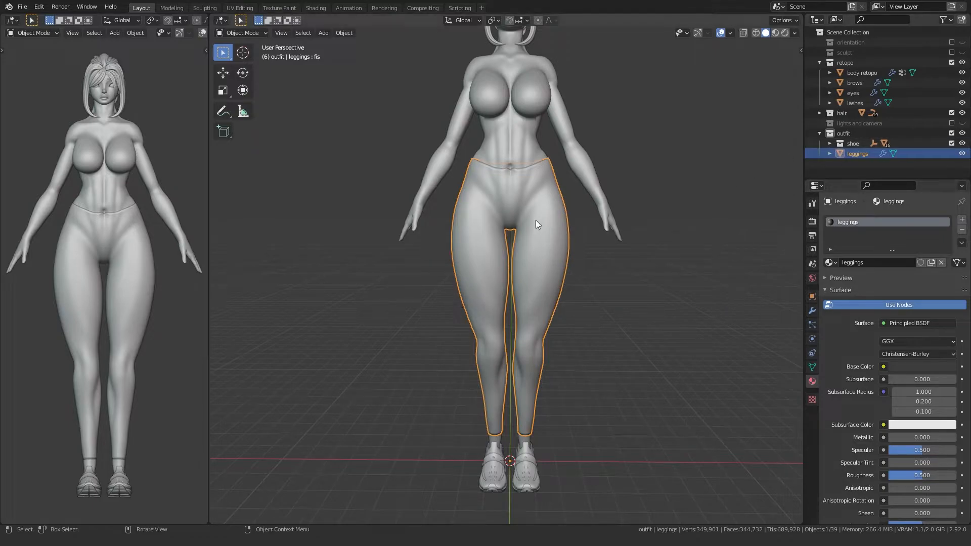
Open the body retopo mesh in Edit Mode by temporarily hiding the leggings, and unhide the leggings again.
click(963, 153)
click(554, 230)
key(Tab)
middle_drag(489, 254, 448, 254)
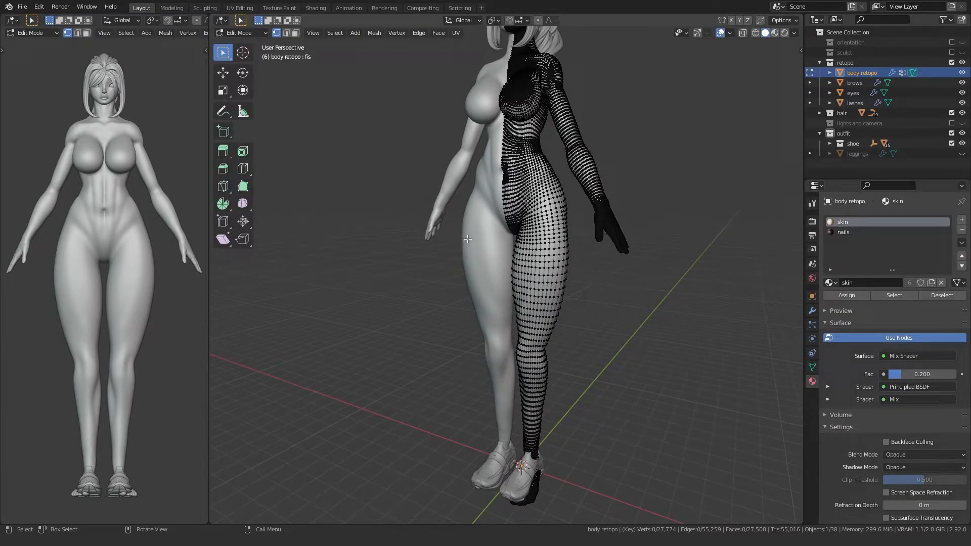
middle_drag(478, 251, 523, 248)
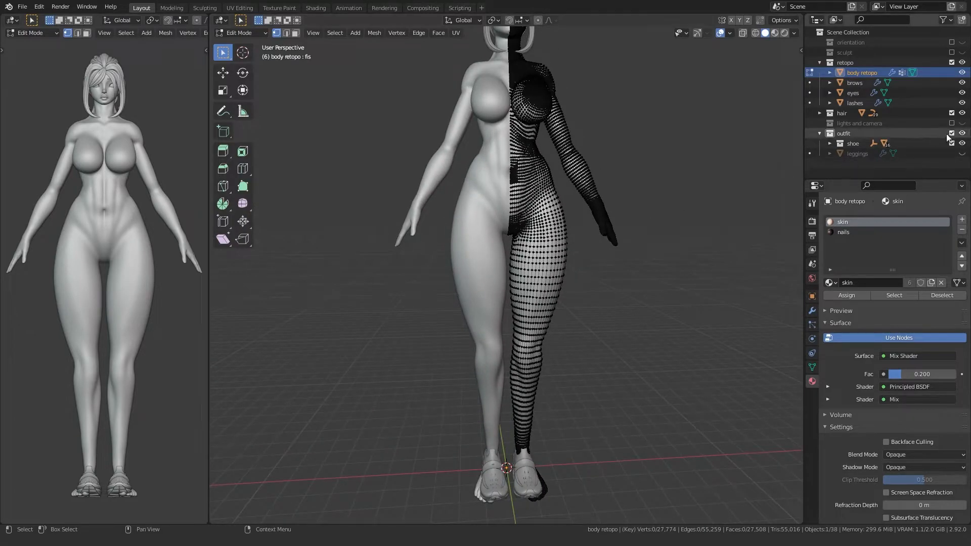
click(962, 154)
Select the linked leg geometry of the body below the leggings' waistline, using X-ray to see through the mesh.
scroll(511, 286, up, 5)
scroll(511, 285, up, 4)
middle_drag(511, 265, 486, 71)
key(alt+z)
scroll(473, 274, down, 6)
scroll(462, 249, up, 3)
shift+middle_drag(468, 375, 490, 435)
key(alt+z)
scroll(492, 282, up, 3)
key(alt+z)
key(ctrl+l)
scroll(488, 299, down, 4)
middle_drag(489, 344, 306, 318)
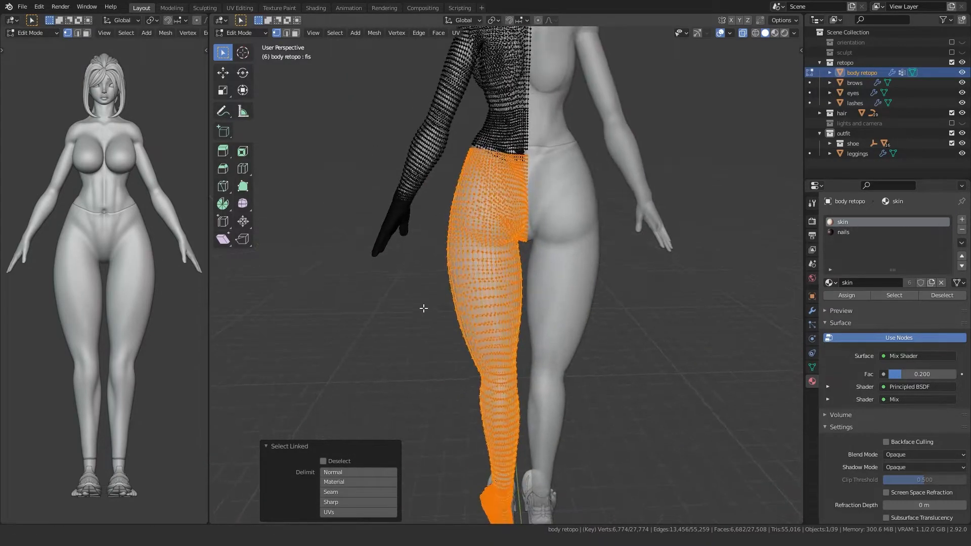
shift+middle_drag(423, 316, 426, 249)
key(alt+a)
key(l)
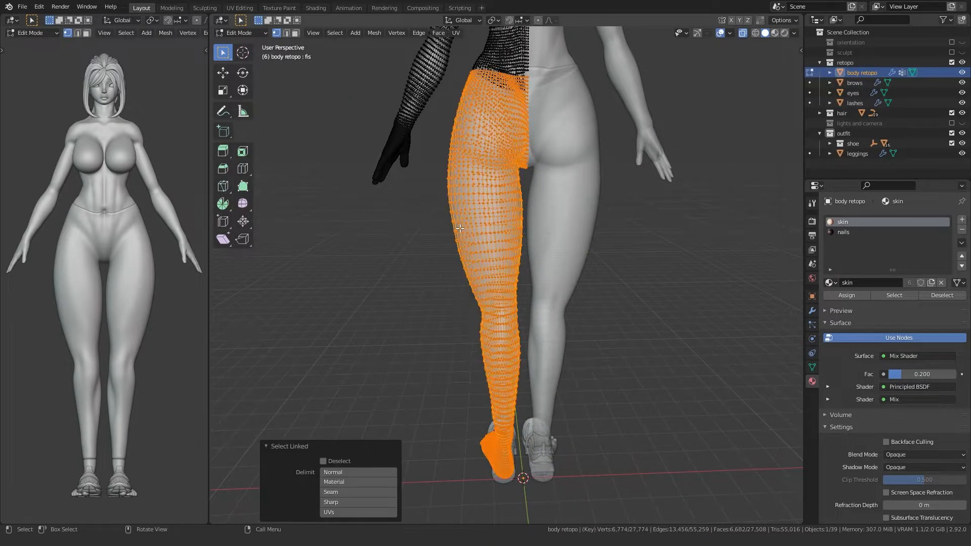
Hide a ring of body vertices just above the leggings' ankle hem to separate the leg from the foot.
shift+middle_drag(430, 344, 445, 253)
middle_drag(445, 263, 382, 336)
scroll(552, 266, up, 4)
scroll(405, 315, up, 5)
key(alt+a)
key(ctrl+z)
key(alt+a)
scroll(386, 329, up, 2)
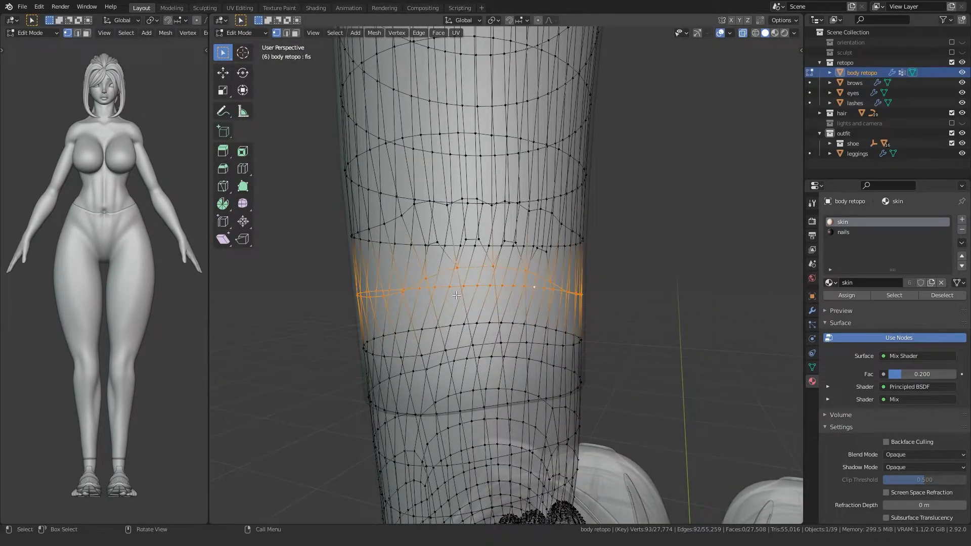
key(h)
scroll(434, 277, down, 6)
middle_drag(434, 278, 448, 236)
scroll(424, 291, up, 3)
key(alt+h)
key(h)
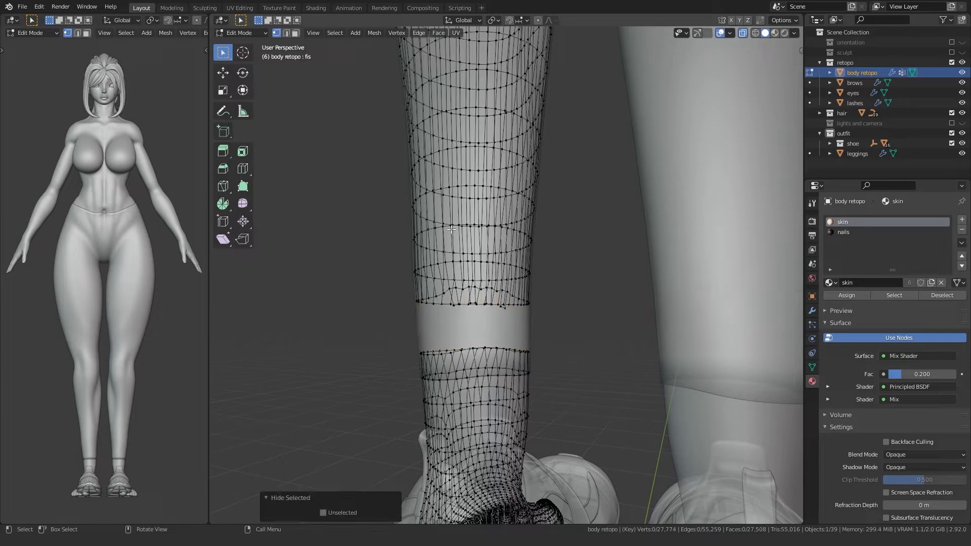
Select the linked leg section down to the ankle and reveal the hidden vertices as part of the selection.
key(l)
key(alt+h)
scroll(455, 216, down, 5)
middle_drag(445, 232, 465, 333)
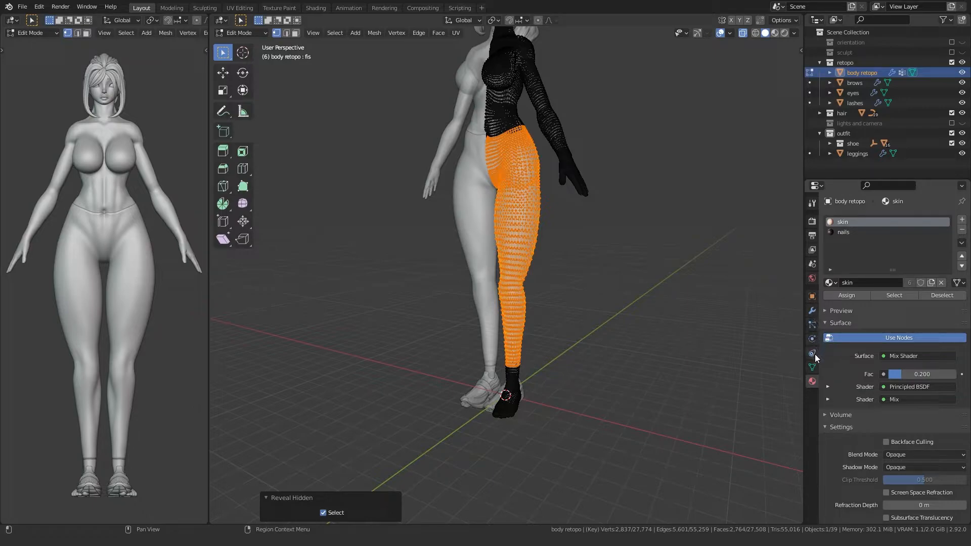
Create a body vertex group named leg hidden and add a second Mask modifier that uses it inverted.
click(812, 367)
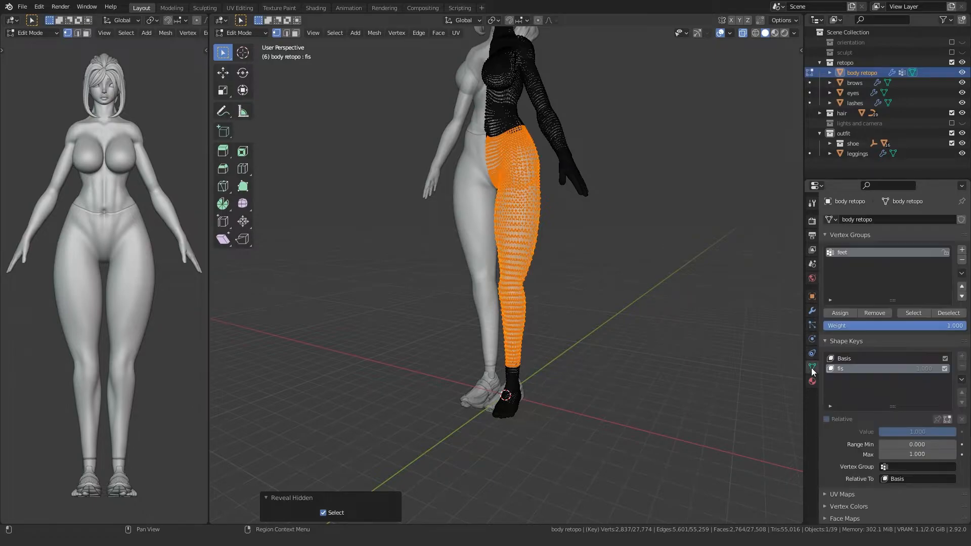
click(962, 250)
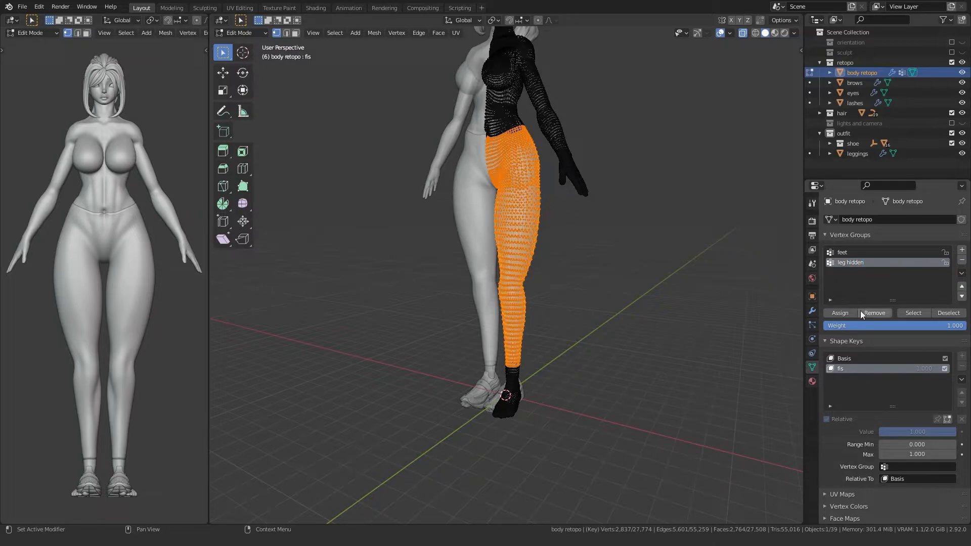
click(813, 311)
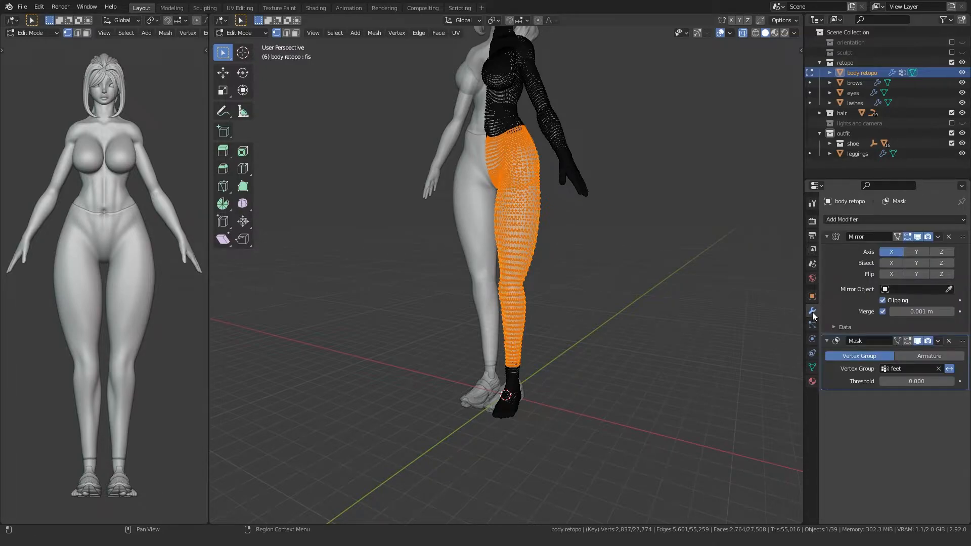
click(840, 219)
click(759, 326)
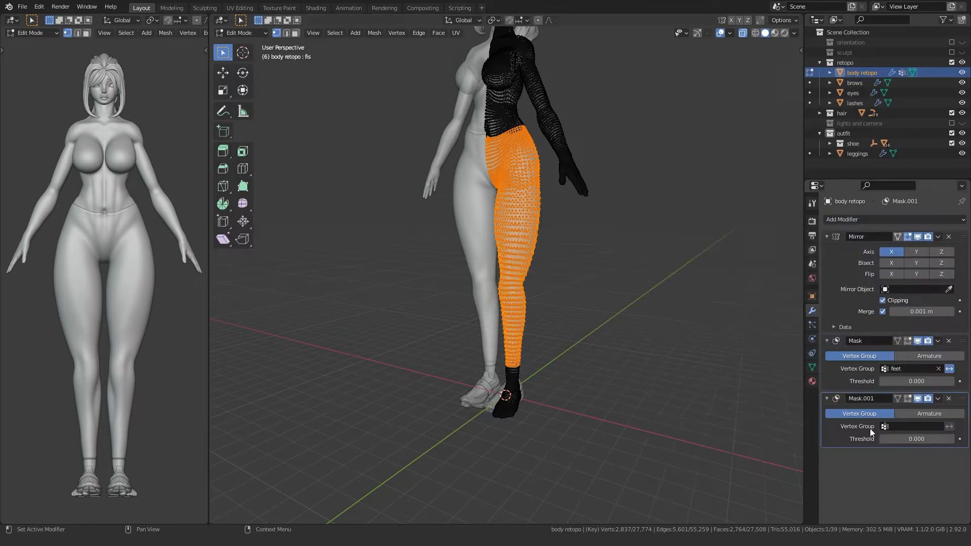
click(900, 427)
click(870, 333)
click(949, 426)
Check the leg mask in Object Mode with Material Preview by hiding the leggings and toggling the mask's inversion.
key(Tab)
middle_drag(464, 336, 390, 302)
key(z)
click(424, 334)
click(484, 281)
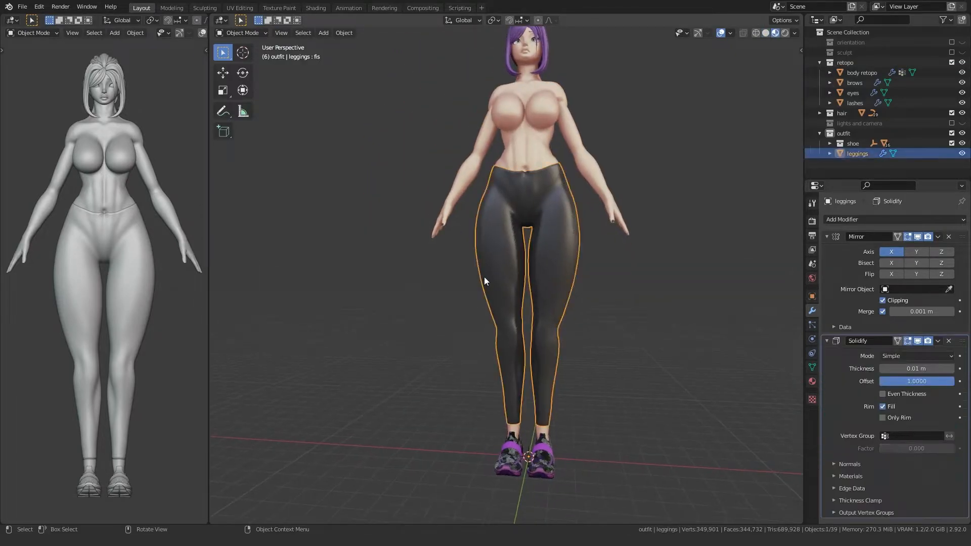
click(962, 153)
click(541, 230)
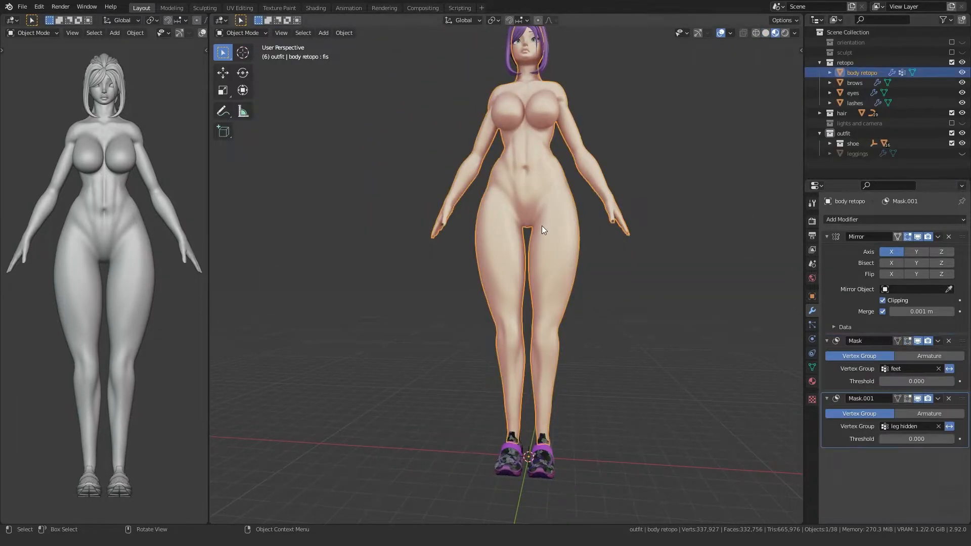
click(950, 426)
click(949, 426)
middle_drag(478, 344, 436, 332)
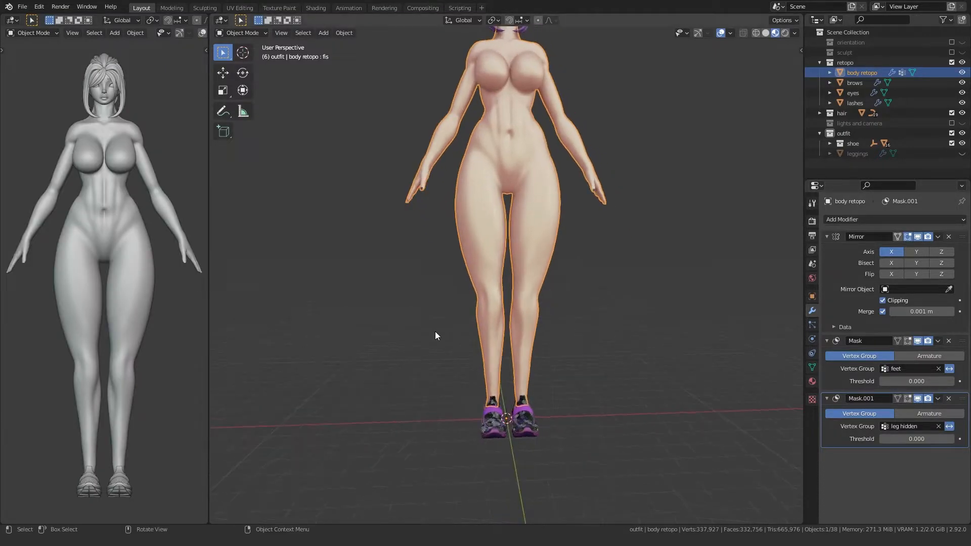
Assign the selected leg vertices of the body to the leg hidden vertex group and return to Object Mode.
key(Tab)
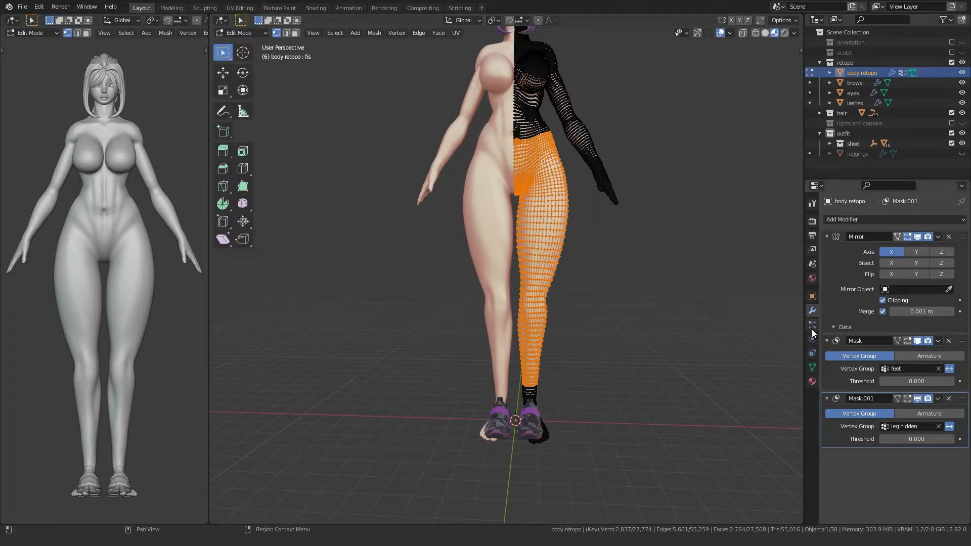
click(812, 325)
click(812, 339)
click(812, 368)
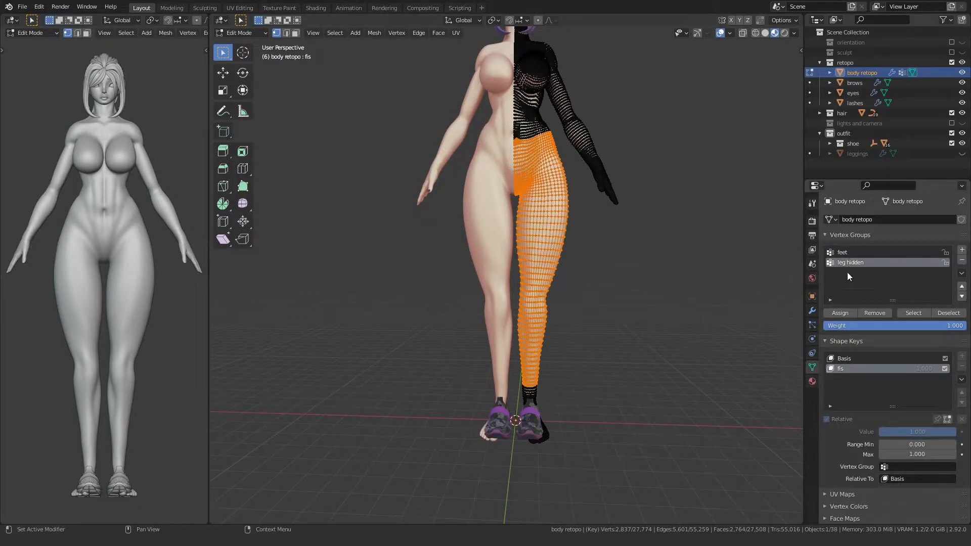
click(840, 313)
key(Tab)
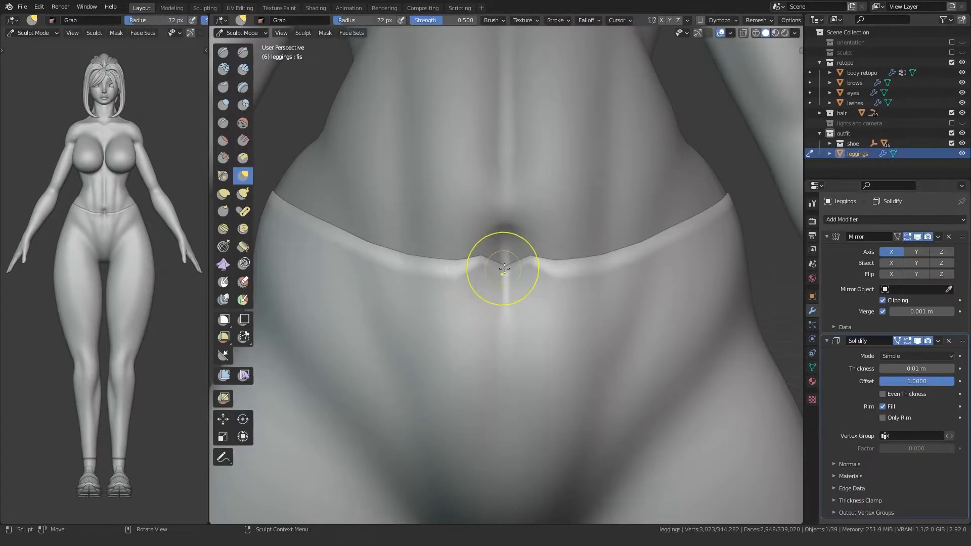
Reshape the leggings' waistband below the navel with the Grab brush, set its radius to 131 px, and undo the last two strokes.
drag(505, 251, 506, 255)
key(f)
click(572, 252)
key(f)
click(600, 269)
drag(595, 260, 592, 250)
drag(502, 262, 505, 268)
key(ctrl+z)
key(ctrl+z)
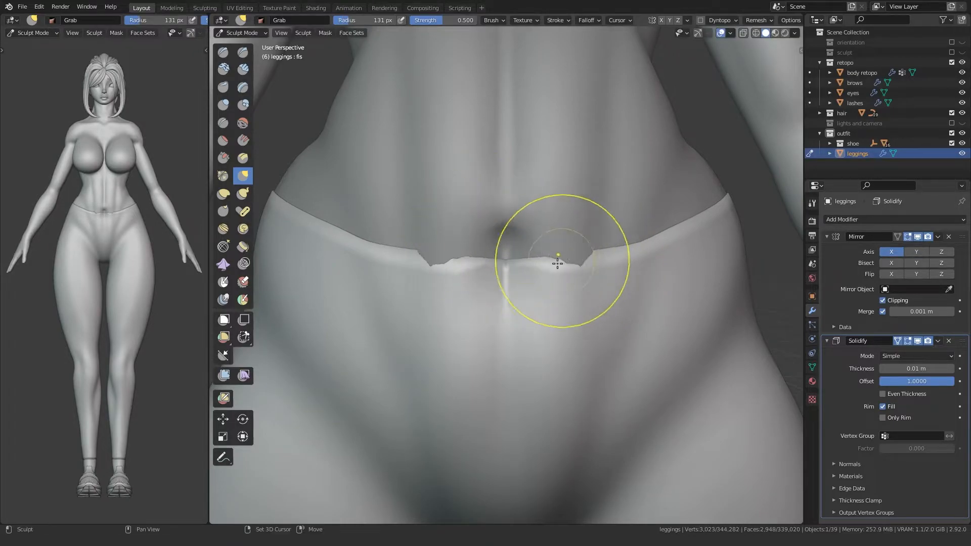
Even out the leggings' waistband edge beside the navel and across the back with the Grab brush.
drag(583, 257, 628, 246)
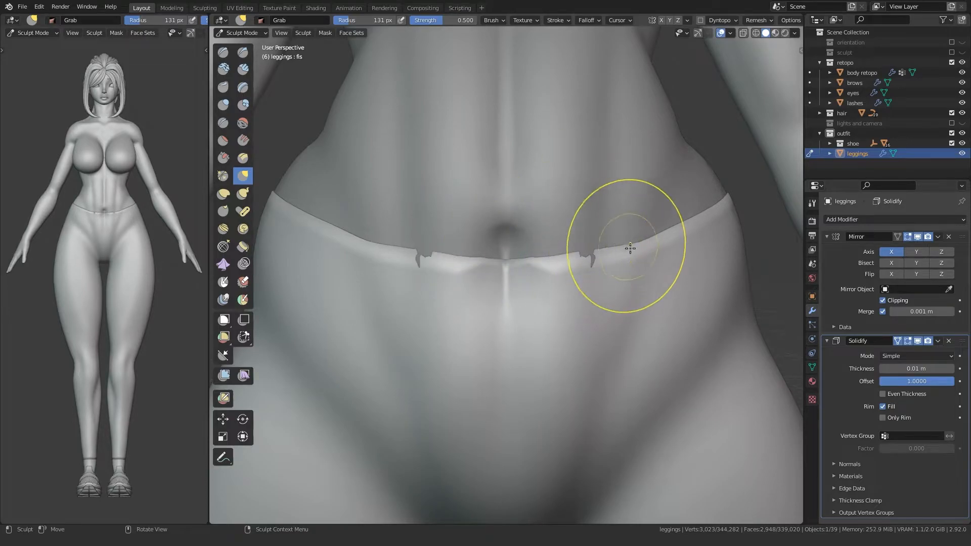
shift+middle_drag(552, 211, 497, 198)
drag(581, 233, 570, 238)
mouse_move(566, 239)
middle_down()
mouse_move(484, 226)
mouse_move(582, 241)
middle_up()
mouse_move(329, 276)
middle_down()
mouse_move(448, 254)
mouse_move(489, 219)
middle_up()
drag(490, 219, 523, 217)
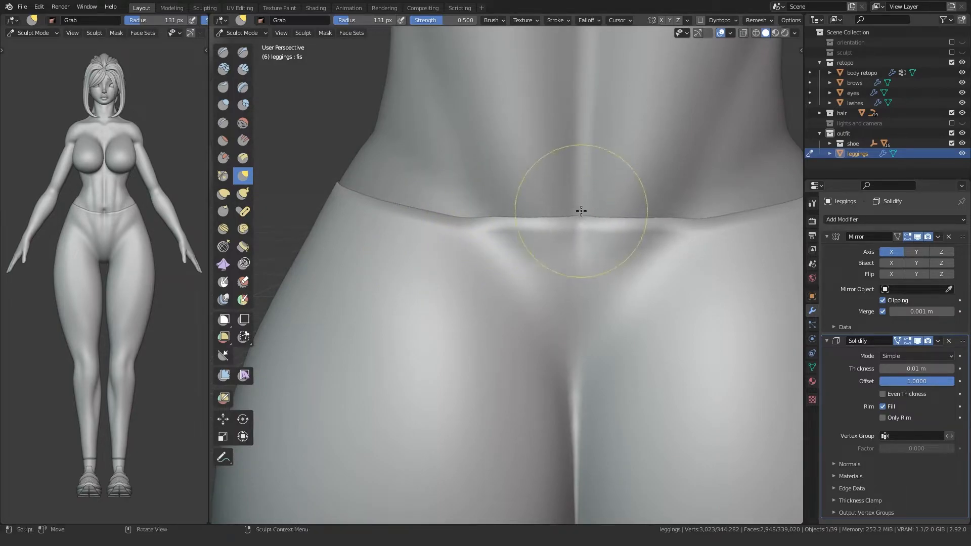
Lower the bumps along the leggings' waistband edge with the Grab brush, check the back, and return to Object Mode.
drag(459, 222, 410, 210)
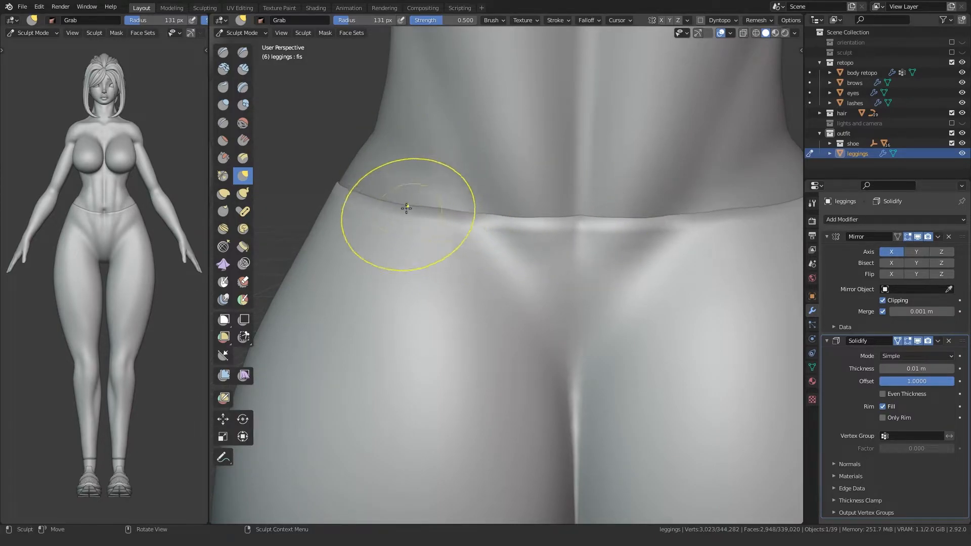
mouse_move(356, 190)
middle_down()
mouse_move(441, 241)
mouse_move(355, 253)
mouse_move(358, 245)
mouse_move(386, 286)
mouse_move(382, 304)
mouse_move(453, 299)
mouse_move(449, 306)
mouse_move(436, 291)
mouse_move(556, 265)
mouse_move(430, 278)
mouse_move(363, 303)
mouse_move(412, 264)
middle_up()
mouse_move(496, 214)
middle_down()
mouse_move(386, 299)
mouse_move(413, 286)
mouse_move(377, 265)
mouse_move(423, 303)
mouse_move(390, 256)
mouse_move(411, 313)
mouse_move(392, 303)
mouse_move(336, 347)
middle_up()
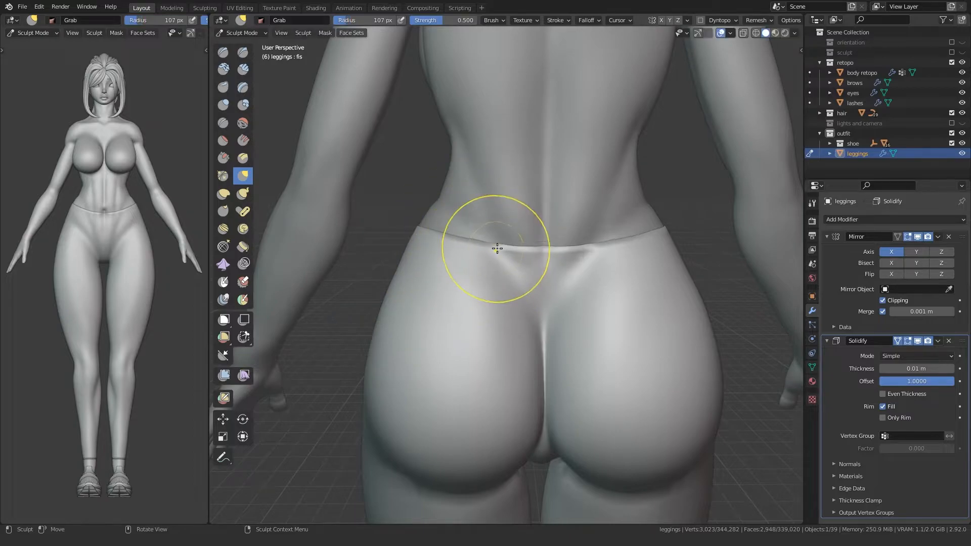
mouse_move(497, 248)
middle_down()
mouse_move(416, 248)
mouse_move(496, 249)
mouse_move(435, 332)
mouse_move(431, 236)
mouse_move(439, 342)
middle_up()
ctrl+middle_drag(439, 342, 448, 242)
key(ctrl+Tab)
click(328, 300)
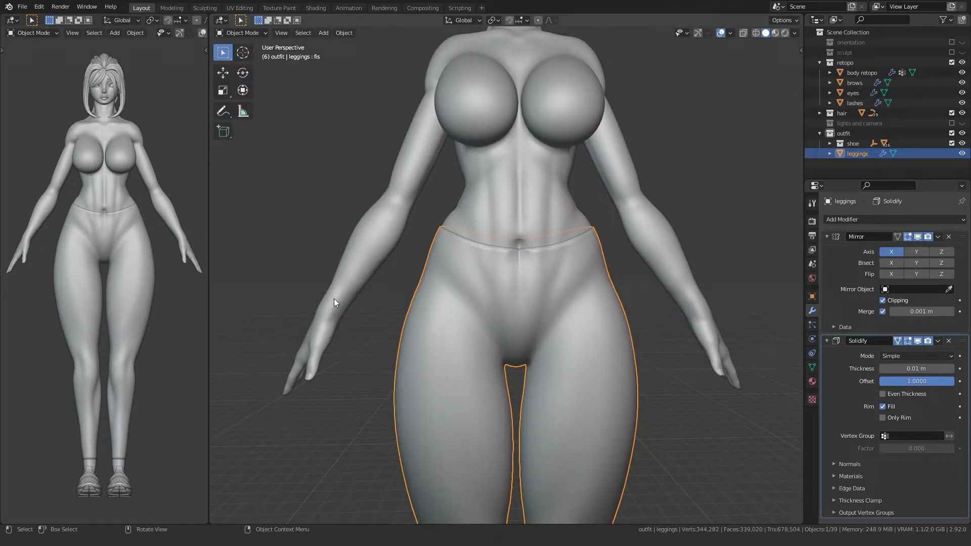
Select the leggings' top edge loop in Edit Mode and expand it with Shrink/Fatten by 0.0129 m.
scroll(527, 302, up, 6)
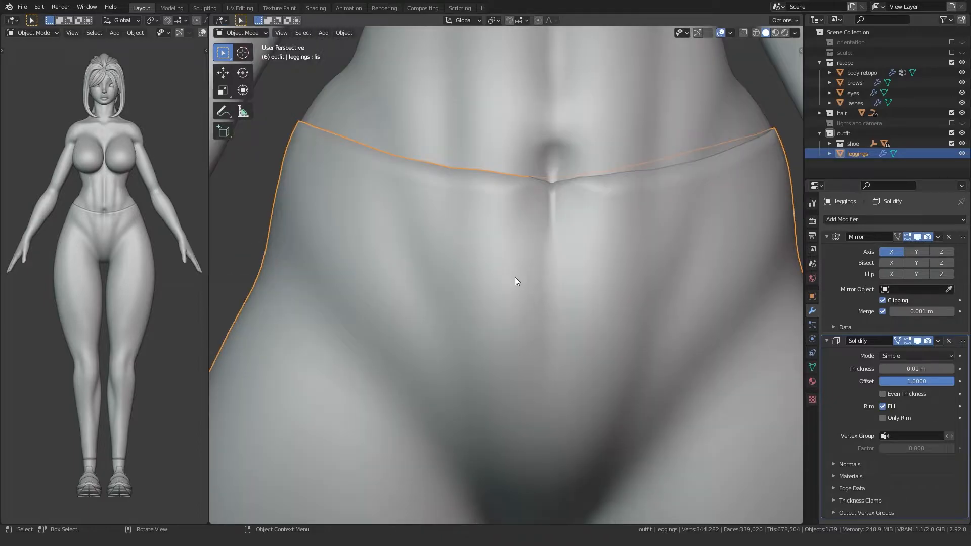
shift+middle_drag(536, 275, 530, 240)
key(Tab)
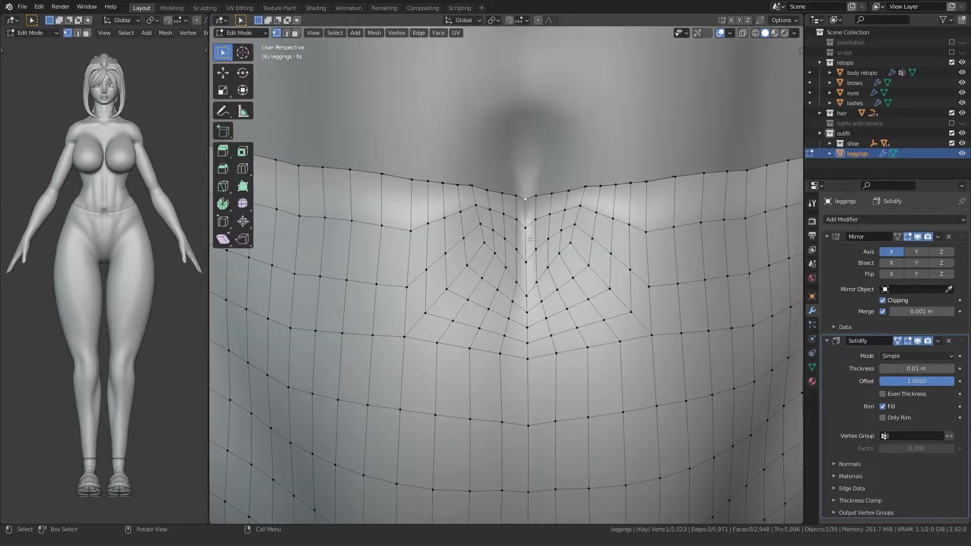
alt+click(549, 196)
scroll(542, 207, down, 6)
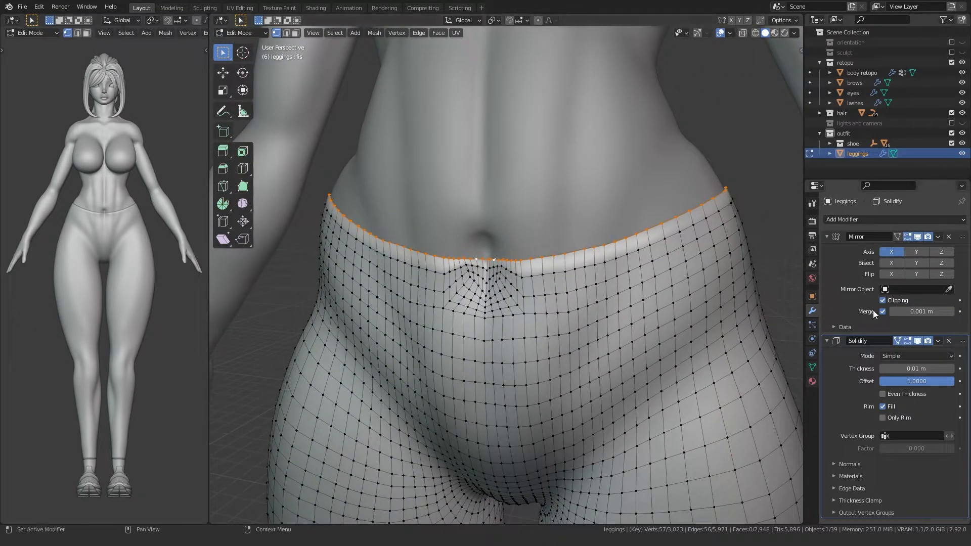
scroll(521, 307, up, 5)
middle_drag(513, 309, 536, 309)
scroll(535, 309, down, 5)
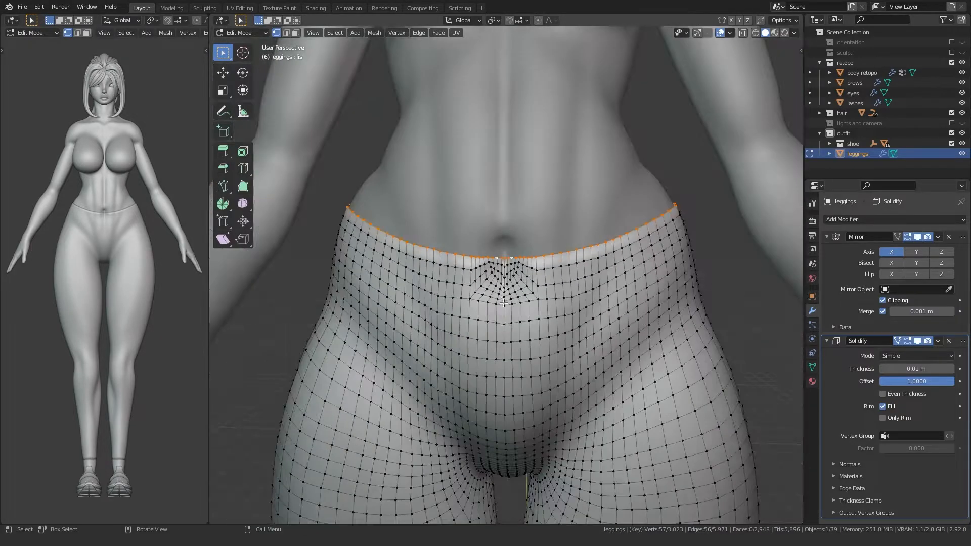
key(alt+s)
right_click(498, 295)
scroll(498, 295, up, 6)
key(alt+s)
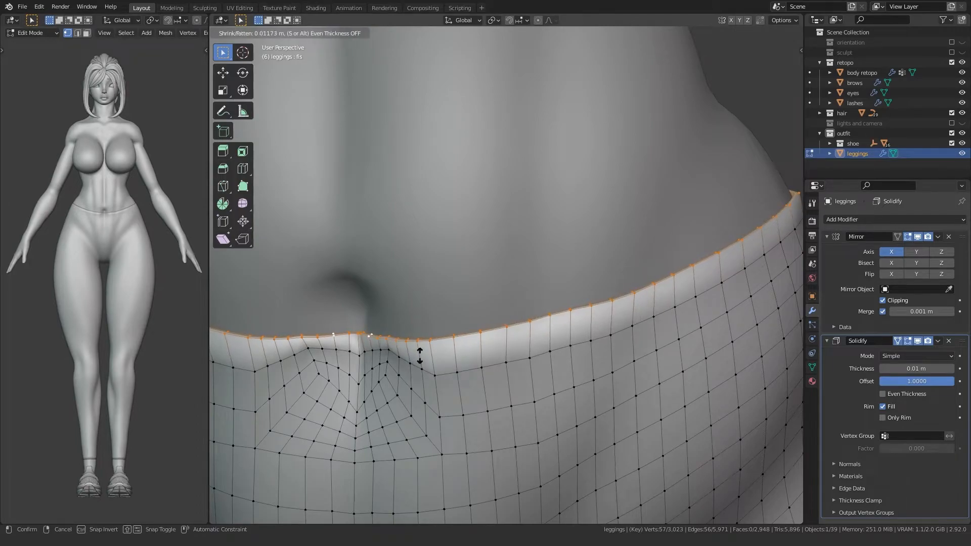
click(420, 354)
Select the centre vertices of the waistband edge below the navel and move them along the Y axis.
middle_drag(420, 354, 436, 358)
scroll(436, 358, up, 3)
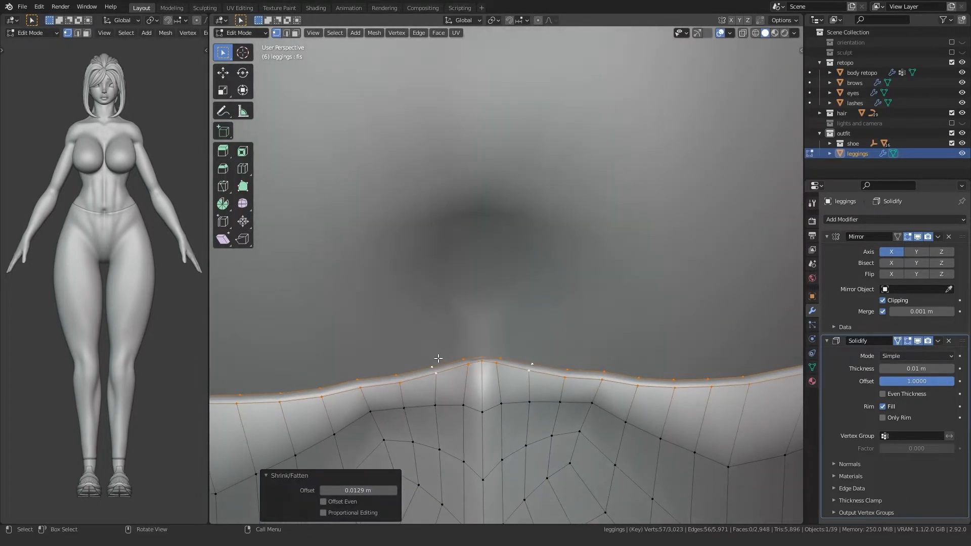
drag(506, 380, 457, 345)
key(alt+s)
right_click(458, 338)
middle_drag(445, 346, 569, 320)
key(g)
key(y)
click(466, 353)
Try adding one centred loop cut below the waistband edge and offsetting it by -0.00825 m with Shrink/Fatten.
key(ctrl+r)
click(554, 303)
right_click(429, 326)
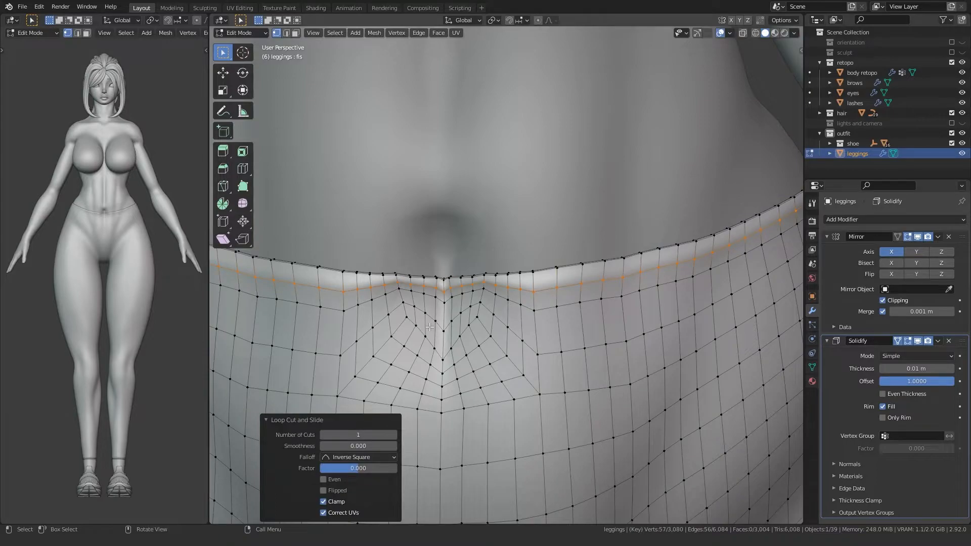
key(s)
right_click(439, 325)
key(alt+s)
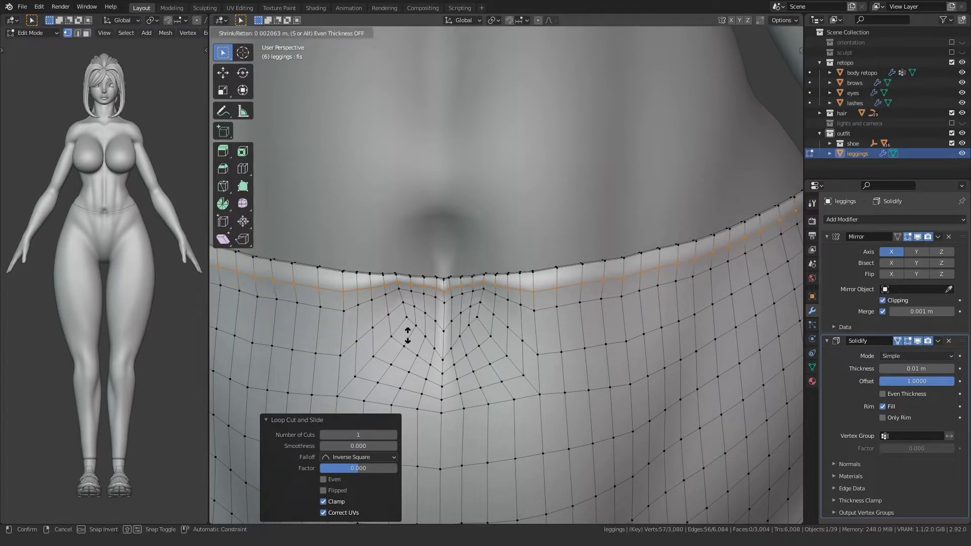
click(408, 348)
scroll(408, 348, down, 3)
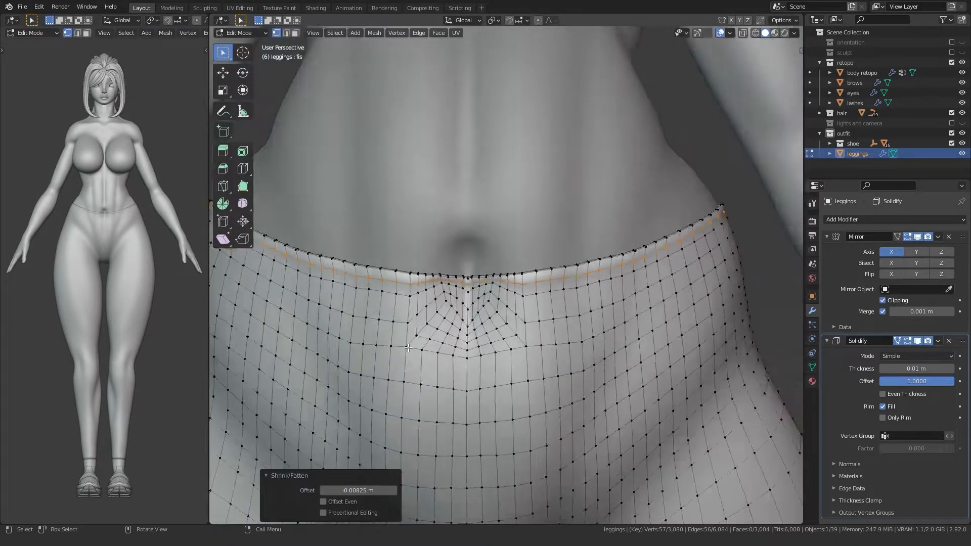
Check the waistband crease in Object Mode, then undo the Shrink/Fatten offset and the loop cut.
key(Tab)
middle_drag(402, 347, 424, 347)
scroll(470, 335, up, 3)
key(Tab)
scroll(461, 335, down, 6)
key(ctrl+z)
key(ctrl+z)
key(ctrl+z)
key(ctrl+z)
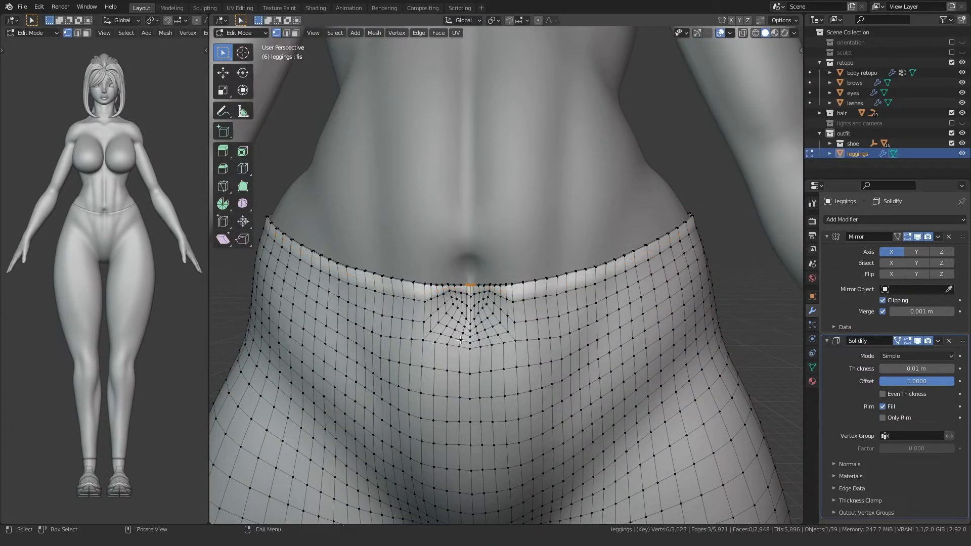
Slide the edge loop below the waistband edge by a factor of -0.163 and shrink it inward about 0.006 m.
scroll(442, 343, up, 1)
alt+click(536, 305)
key(g)
key(g)
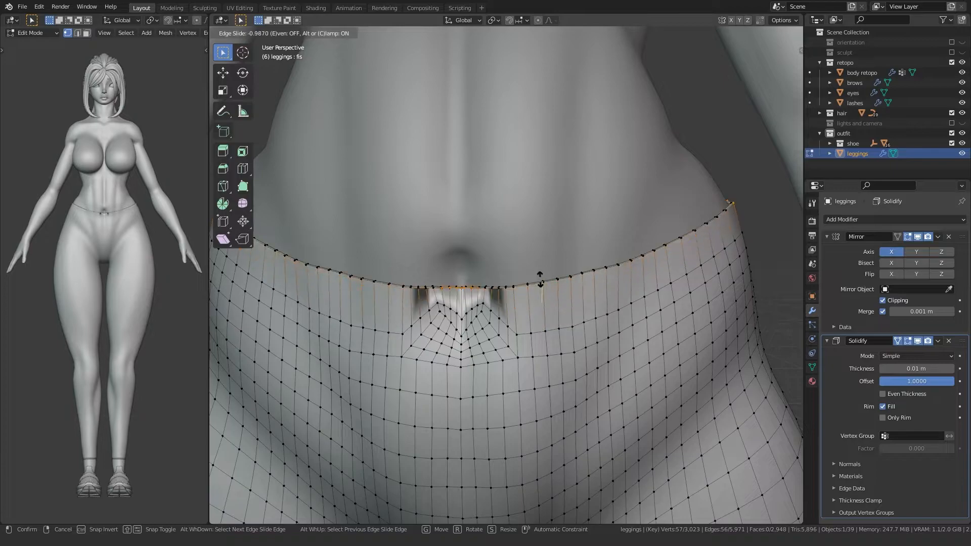
click(545, 301)
key(alt+s)
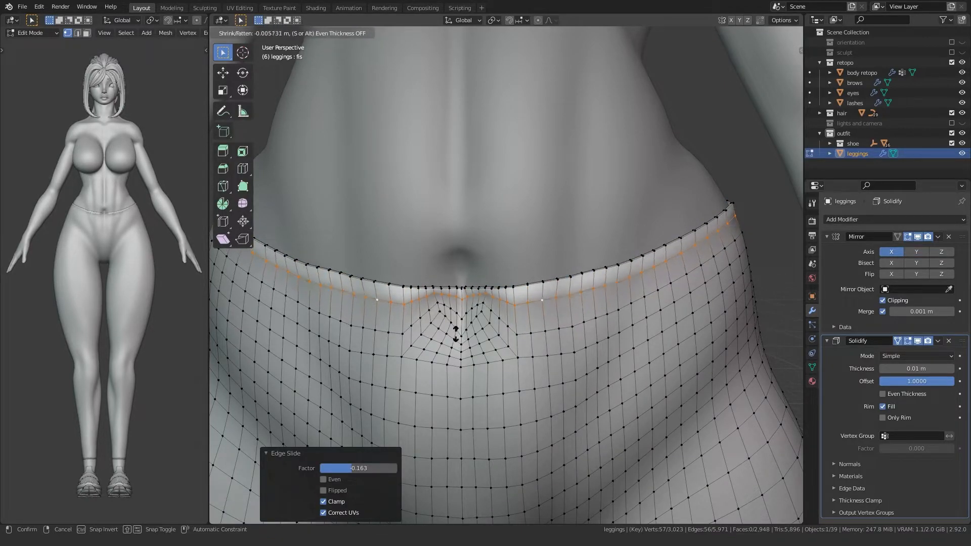
click(456, 333)
Check the waistband crease in Object Mode with Material Preview and switch back to Solid shading.
alt+click(543, 331)
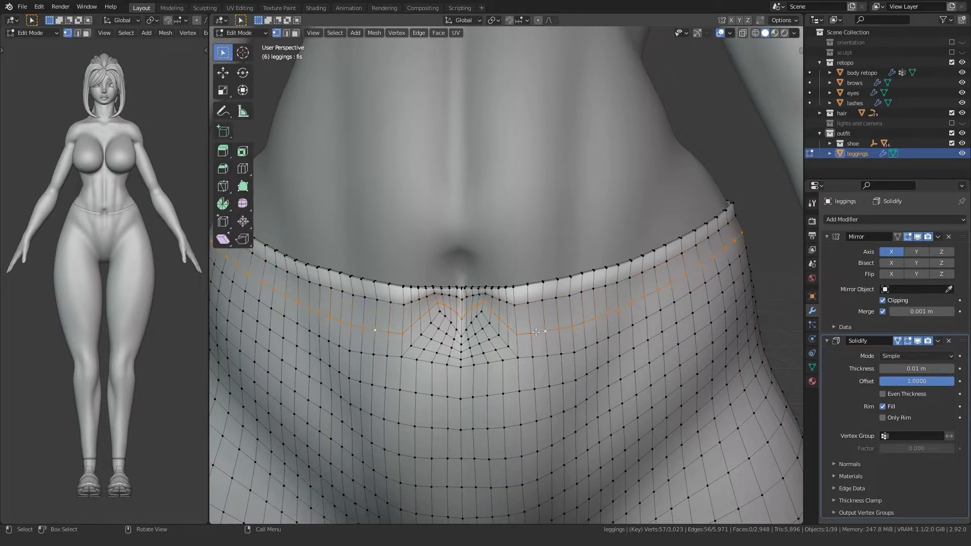
key(Tab)
scroll(470, 352, down, 5)
key(z)
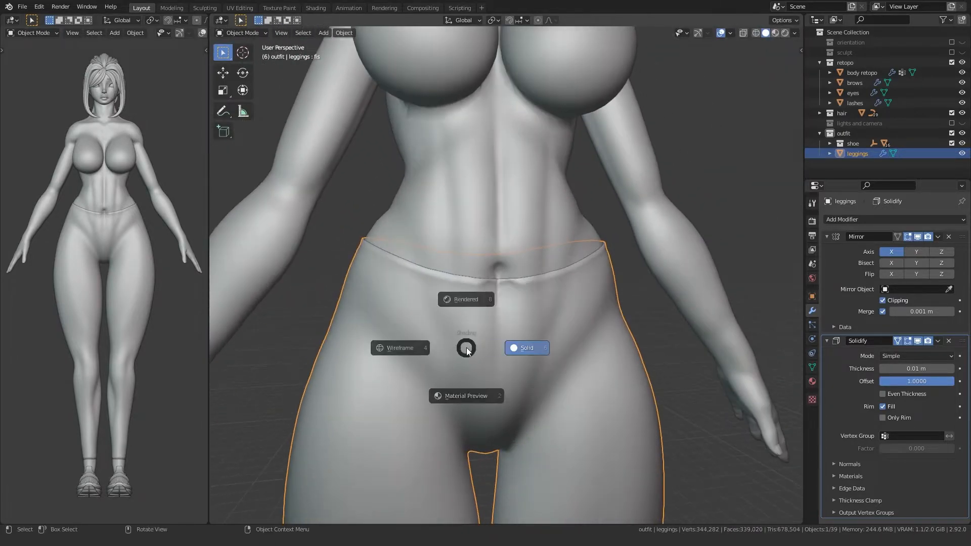
click(468, 381)
mouse_move(472, 405)
middle_down()
mouse_move(484, 369)
mouse_move(424, 375)
mouse_move(511, 368)
middle_up()
key(z)
click(561, 363)
scroll(493, 354, up, 4)
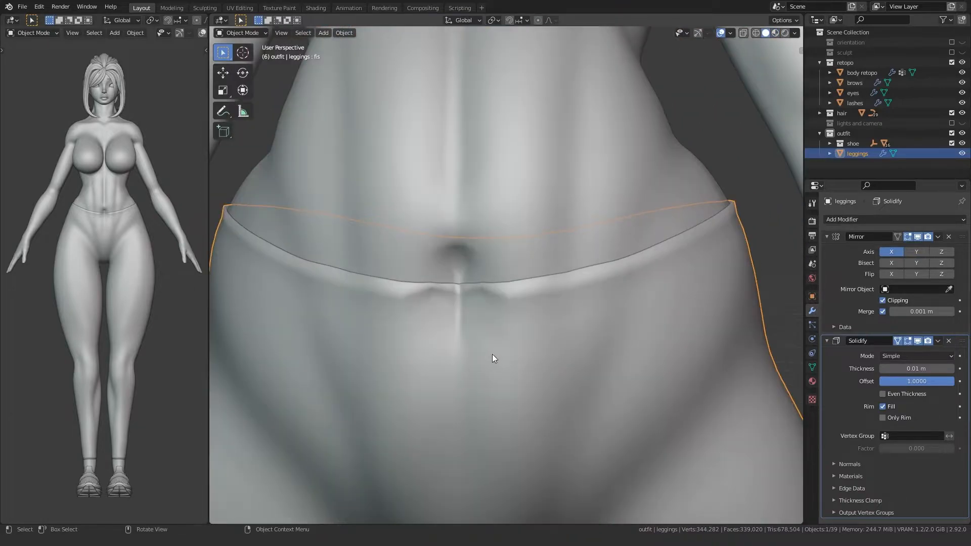
Expand the leggings' top edge loop with Shrink/Fatten, then deselect its centre vertices and expand the rest by 0.00306 m.
key(Tab)
key(alt+s)
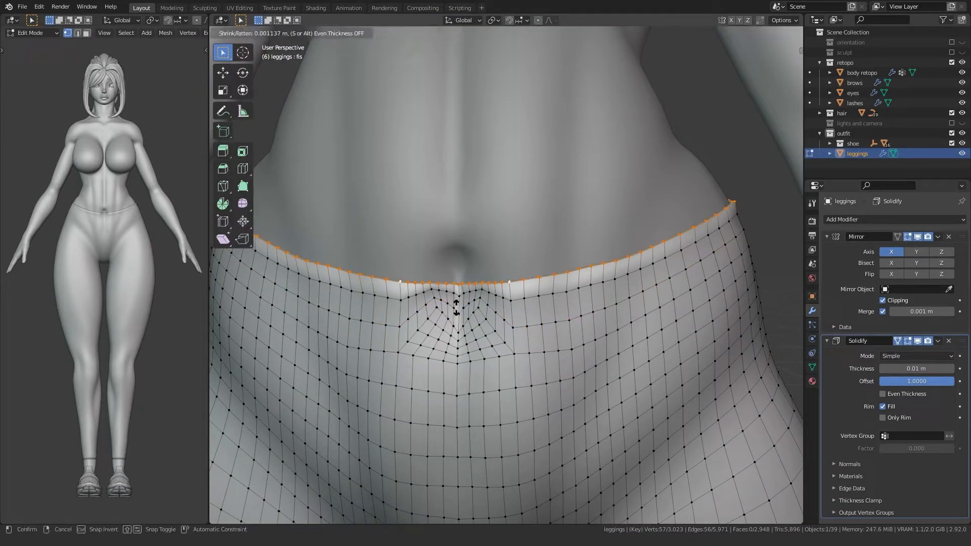
click(457, 311)
scroll(455, 323, up, 4)
ctrl+drag(438, 311, 535, 290)
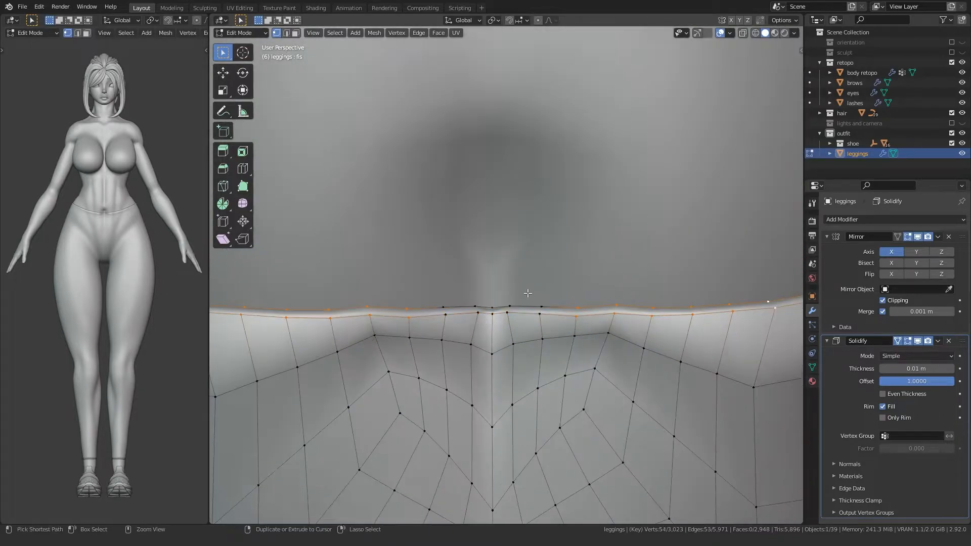
key(alt+s)
click(414, 345)
middle_drag(414, 345, 419, 349)
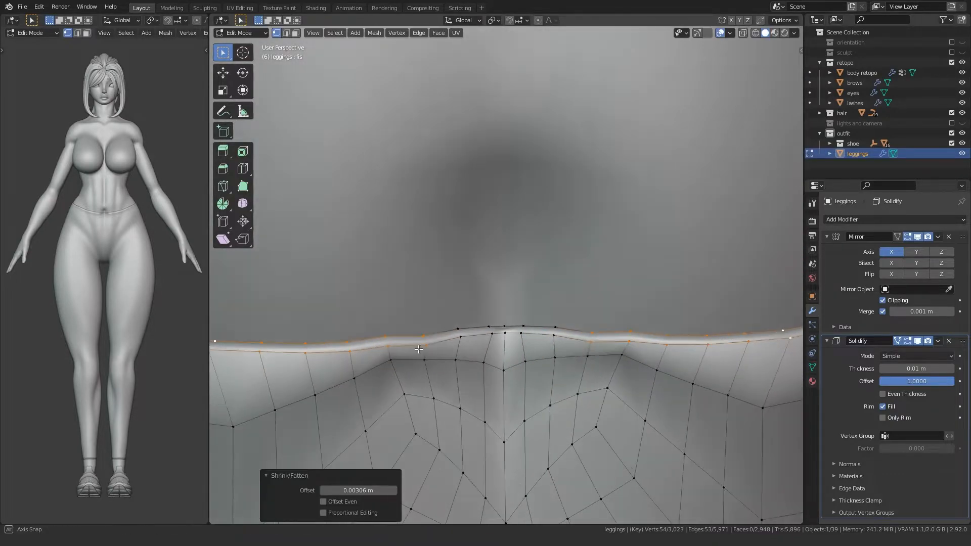
Move the centre vertices of the waistband edge along the Y axis and check the shape in Object Mode.
drag(562, 306, 562, 307)
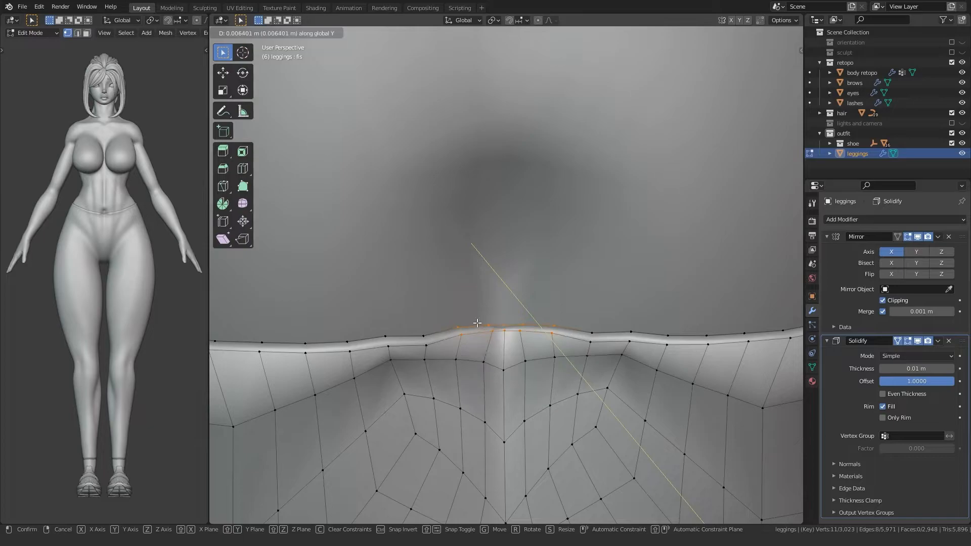
middle_drag(519, 314, 383, 356)
scroll(481, 354, down, 6)
scroll(485, 352, up, 3)
scroll(523, 336, down, 6)
key(Tab)
scroll(521, 332, up, 6)
key(Tab)
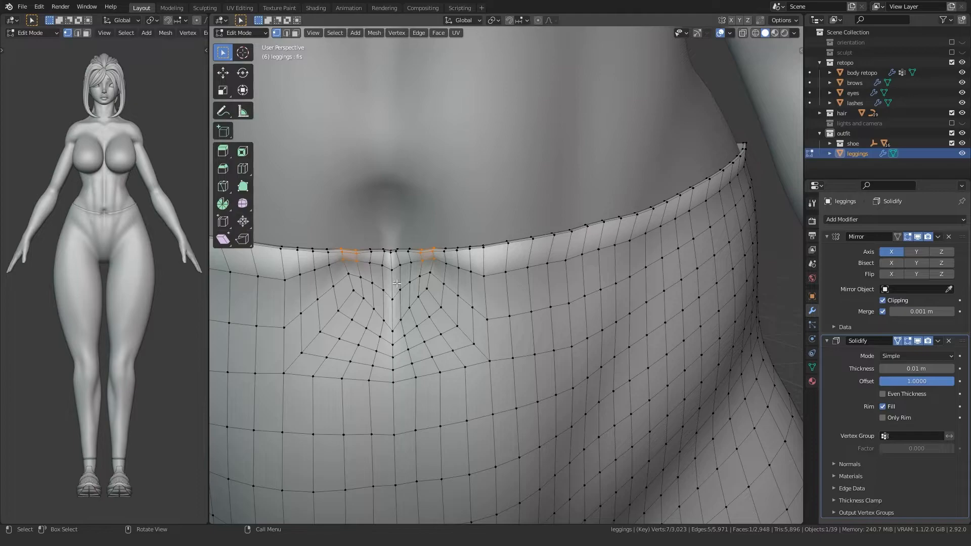
Reposition the waistband edge vertices beside the centre line below the navel and check the result in Object Mode.
middle_drag(434, 246, 473, 337)
scroll(473, 337, up, 5)
middle_drag(419, 359, 460, 312)
key(g)
click(457, 339)
click(436, 341)
scroll(442, 337, down, 5)
key(Tab)
key(Tab)
Move the vertices of the loop below the waistband edge one by one, outward from the centre, to smooth its curve.
scroll(449, 325, up, 4)
key(g)
click(470, 271)
key(g)
click(508, 266)
click(541, 260)
key(g)
click(543, 264)
click(566, 266)
key(g)
click(567, 268)
click(600, 277)
key(g)
click(644, 282)
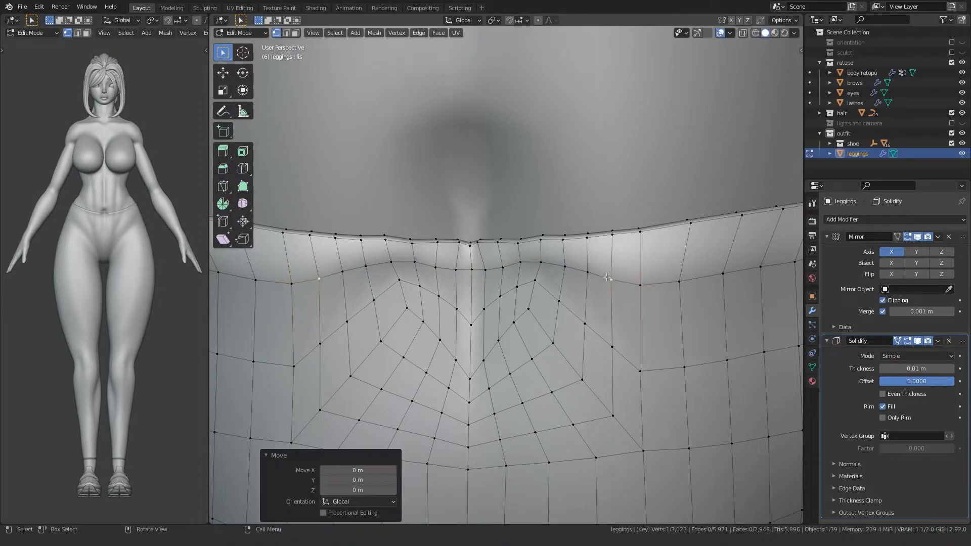
Inspect the waistband in Object Mode, then adjust the top edge vertex beside the navel in Edit Mode.
scroll(682, 277, down, 8)
middle_drag(445, 303, 491, 323)
scroll(270, 357, down, 4)
key(Tab)
scroll(436, 350, up, 8)
scroll(490, 323, up, 4)
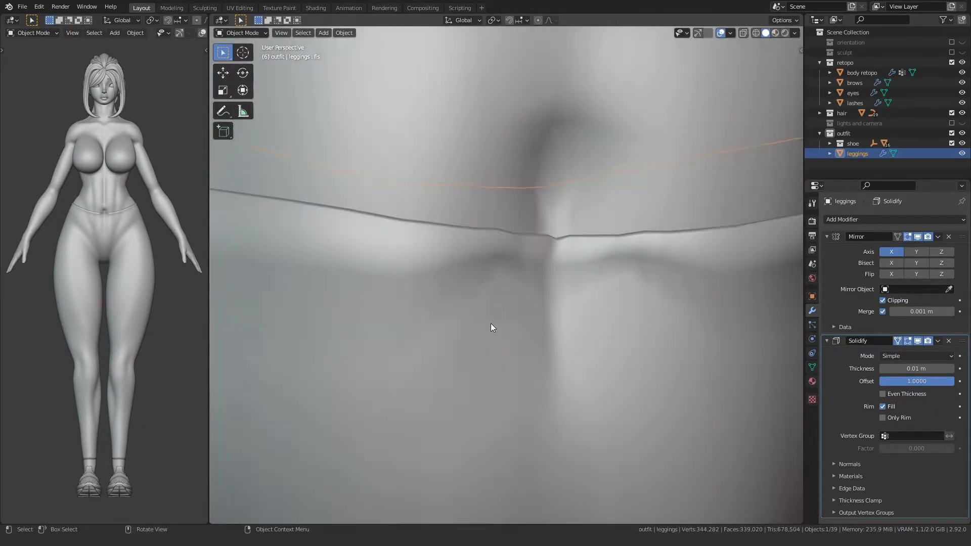
key(Tab)
middle_drag(591, 267, 612, 215)
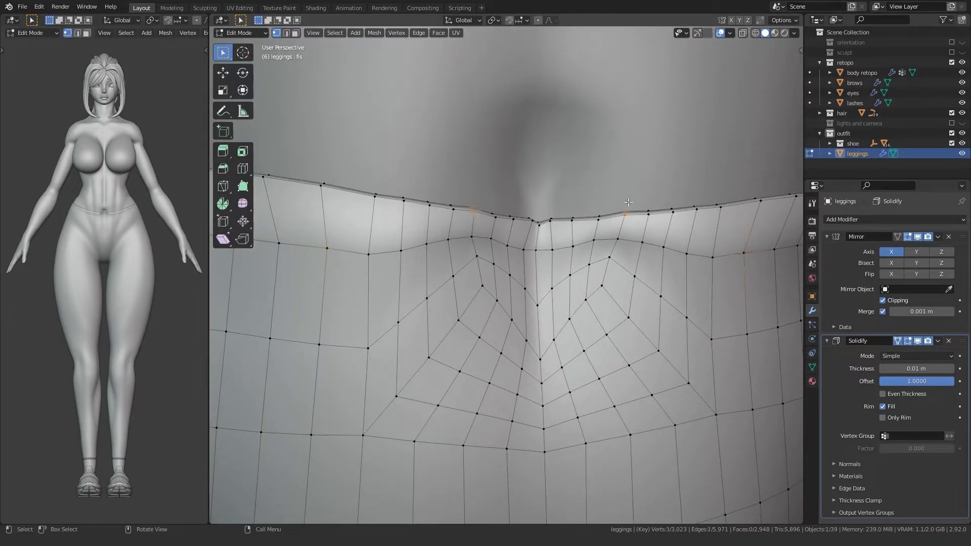
key(g)
click(626, 203)
scroll(414, 294, down, 8)
key(Tab)
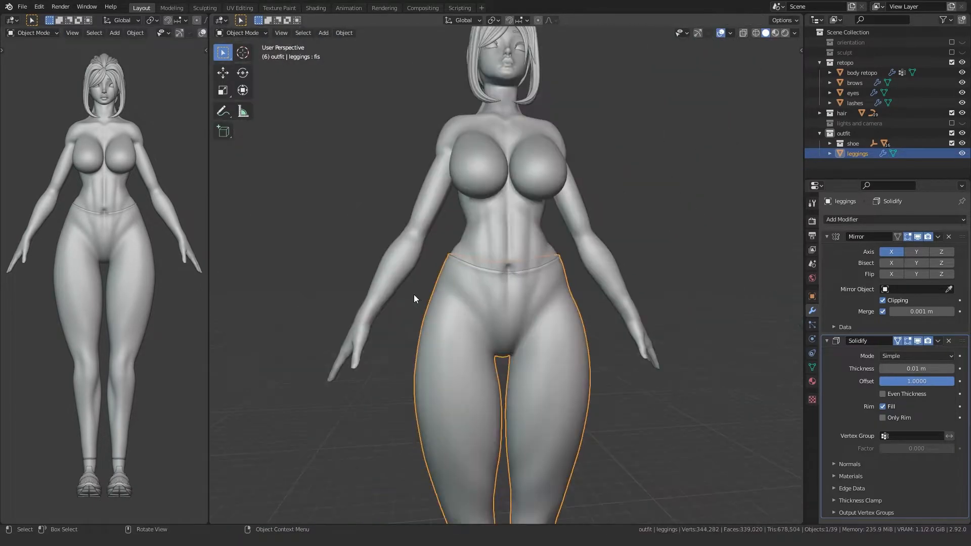
Select the centre vertices of the waistband edge with the help of X-ray, frame them, and reposition them.
scroll(414, 295, up, 8)
key(Tab)
drag(471, 334, 563, 300)
middle_drag(562, 300, 446, 361)
middle_drag(424, 317, 437, 279)
key(alt+z)
drag(498, 154, 499, 155)
key(alt+z)
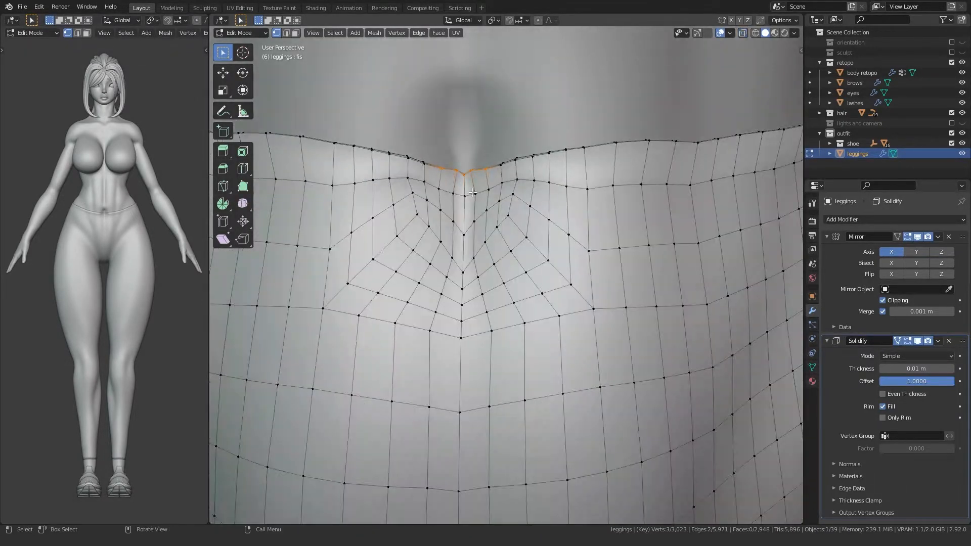
key(KP_Decimal)
middle_drag(417, 321, 438, 353)
scroll(364, 388, down, 4)
shift+click(464, 324)
middle_drag(426, 242, 490, 243)
key(g)
click(440, 318)
Shift the selected waistband vertices along the Y axis and reposition a neighbouring vertex.
key(g)
key(y)
click(473, 321)
click(392, 388)
key(g)
click(414, 381)
Select the rim vertices at the middle of the waistband and move them to level the edge.
middle_drag(415, 381, 390, 314)
drag(390, 314, 420, 268)
middle_drag(419, 269, 445, 284)
key(g)
click(410, 219)
scroll(445, 283, up, 3)
key(g)
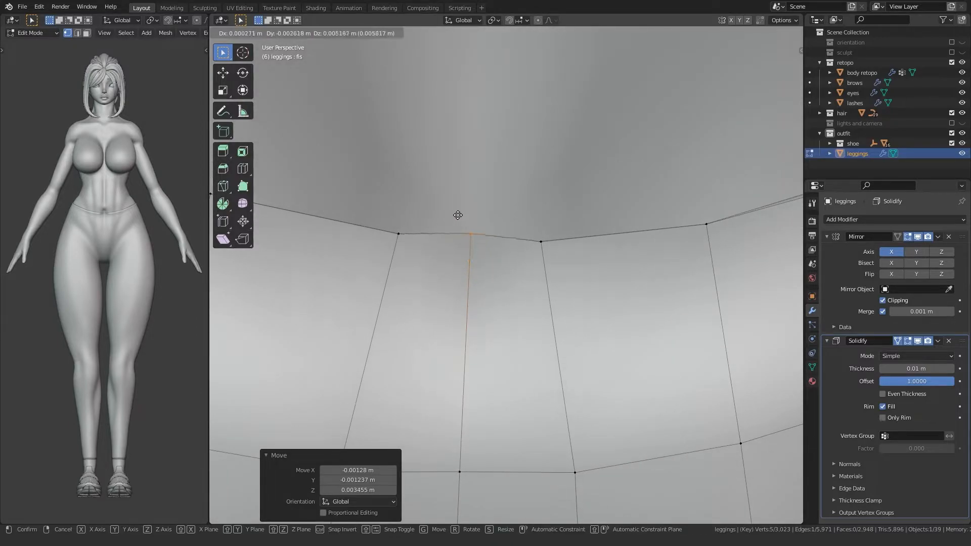
click(461, 228)
Adjust individual waistband rim vertices near the centre while viewing the leggings' opening from above.
scroll(461, 228, down, 1)
middle_drag(461, 230, 556, 272)
click(452, 274)
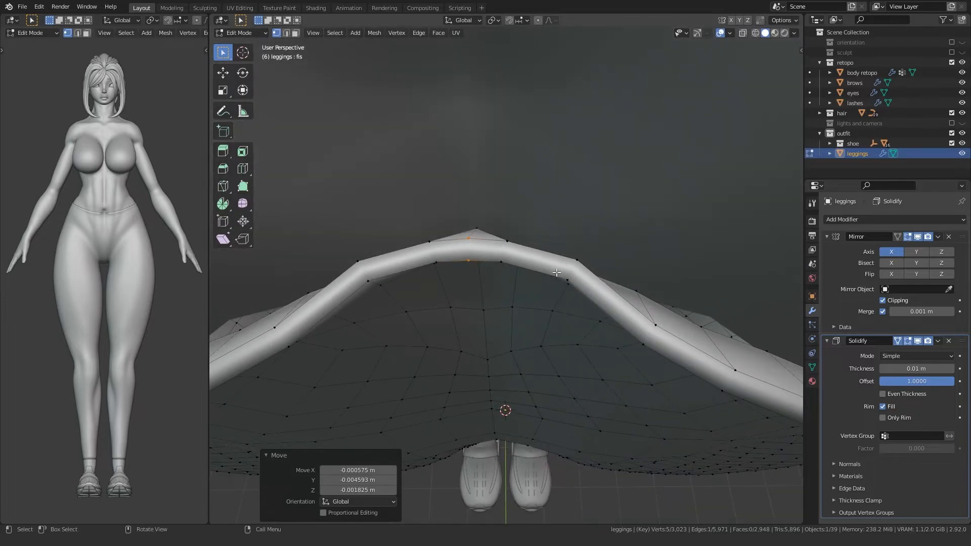
click(565, 275)
click(512, 336)
mouse_move(511, 336)
middle_down()
mouse_move(511, 297)
mouse_move(541, 297)
mouse_move(512, 314)
mouse_move(481, 277)
mouse_move(547, 314)
mouse_move(570, 306)
mouse_move(499, 326)
middle_up()
click(542, 320)
key(g)
click(539, 375)
Slide the edge loop below the waistband edge by a factor of 0.254 and shrink it inward with Shrink/Fatten.
middle_drag(455, 349, 548, 294)
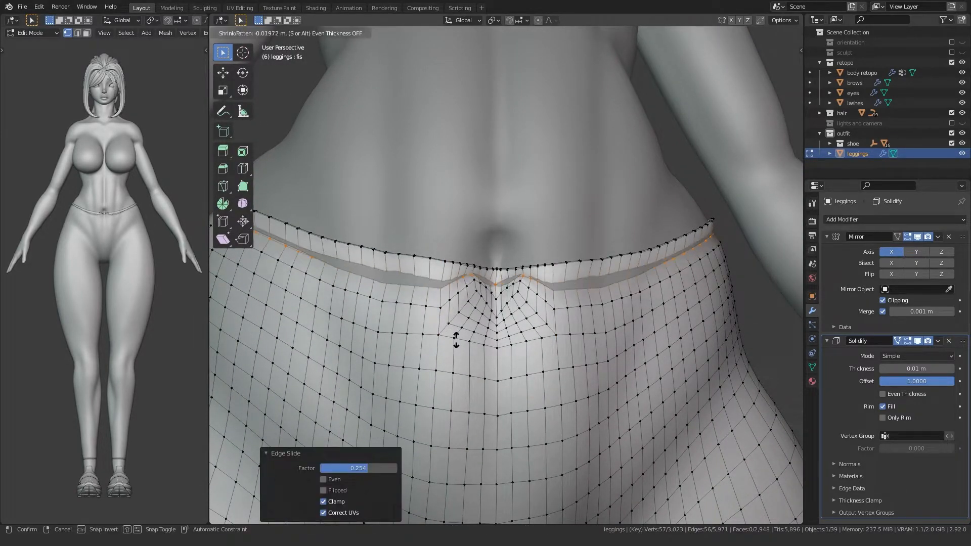
click(447, 328)
scroll(447, 327, down, 3)
key(Tab)
middle_drag(447, 327, 542, 321)
Shrink the picked vertex path on the waistband rim inward and nudge a single rim vertex slightly upward.
key(Tab)
scroll(438, 357, up, 8)
middle_drag(499, 347, 450, 351)
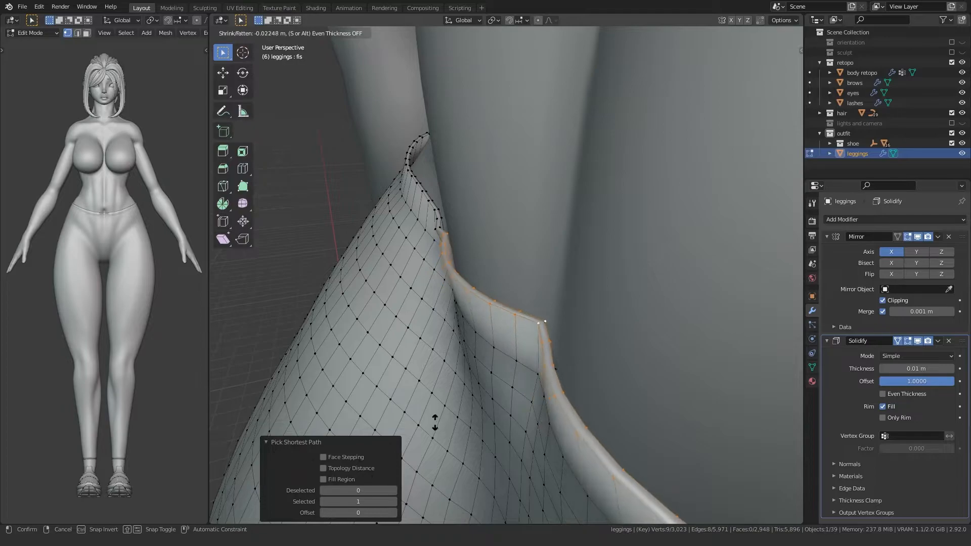
middle_drag(435, 447, 597, 412)
click(518, 294)
middle_drag(523, 293, 481, 279)
key(g)
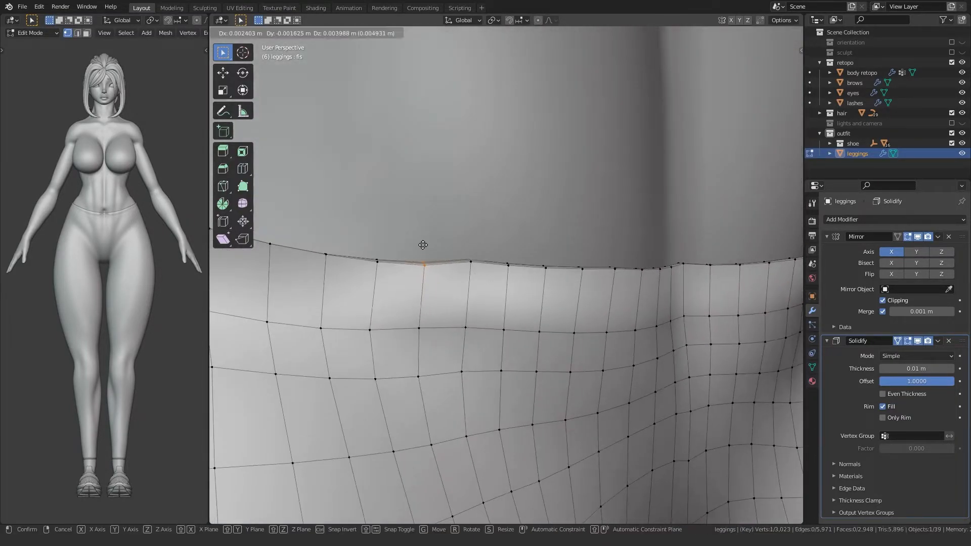
click(423, 245)
Examine the leggings' waistband from several angles, alternating between the shaded object and its editable mesh.
scroll(422, 244, down, 6)
middle_drag(329, 296, 447, 353)
key(Tab)
scroll(399, 305, down, 4)
click(349, 349)
scroll(349, 349, up, 3)
middle_drag(349, 349, 462, 266)
key(Tab)
scroll(511, 355, up, 2)
scroll(430, 367, up, 3)
key(Tab)
scroll(345, 327, down, 3)
key(Tab)
scroll(462, 267, up, 2)
middle_drag(513, 203, 582, 258)
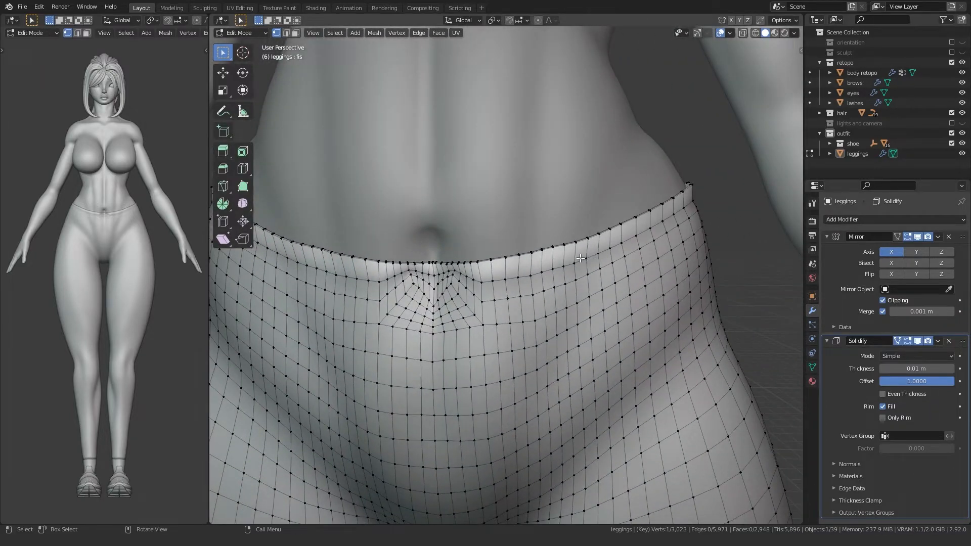
Select the waistband's top face loop, duplicate it in place and separate the selection into its own object.
alt+click(494, 268)
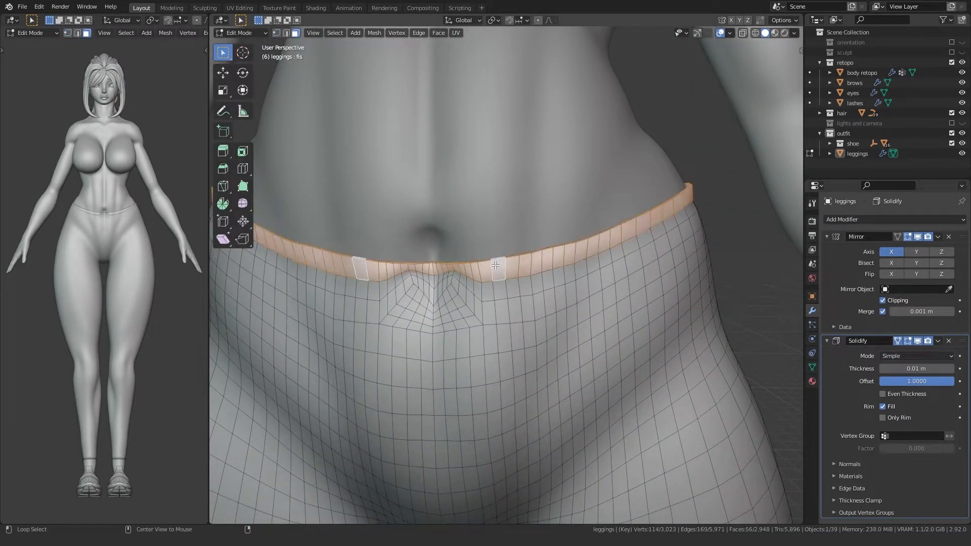
scroll(485, 268, up, 3)
scroll(447, 290, down, 4)
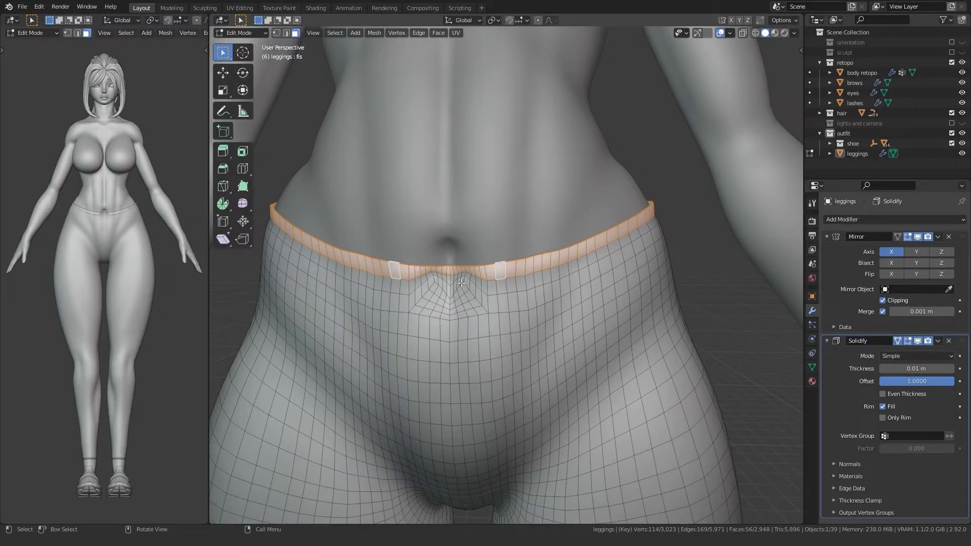
key(shift+d)
right_click(476, 245)
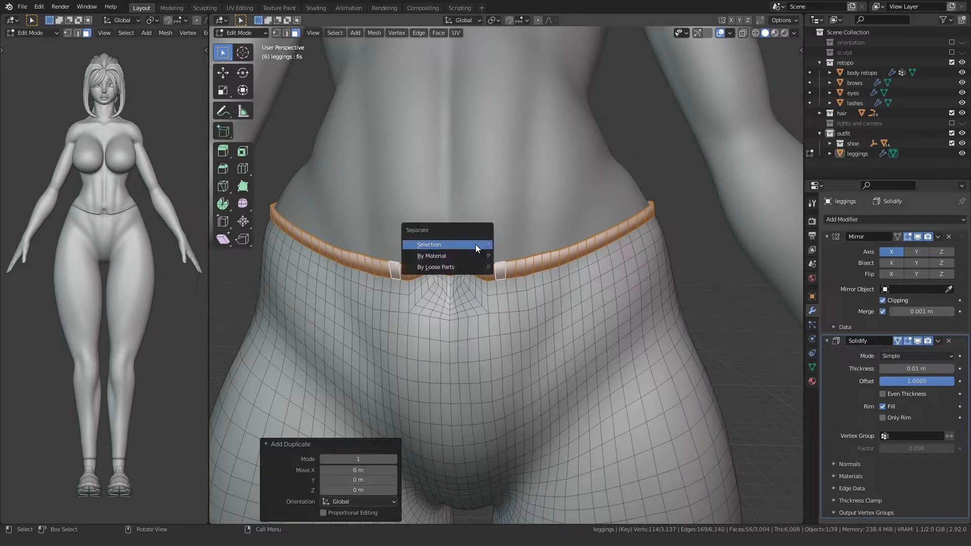
click(475, 244)
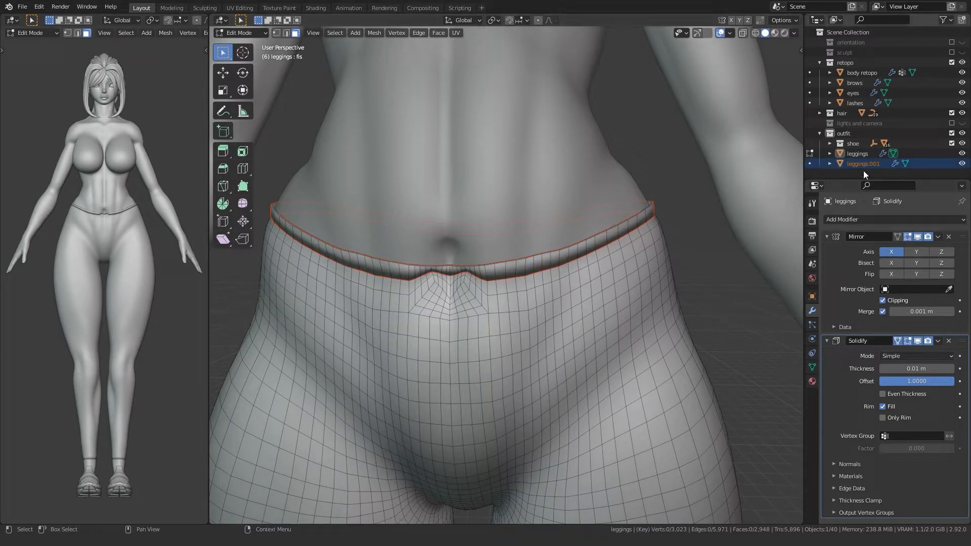
Rename the separated object and its mesh data to "leggings trim".
double_click(859, 164)
click(891, 165)
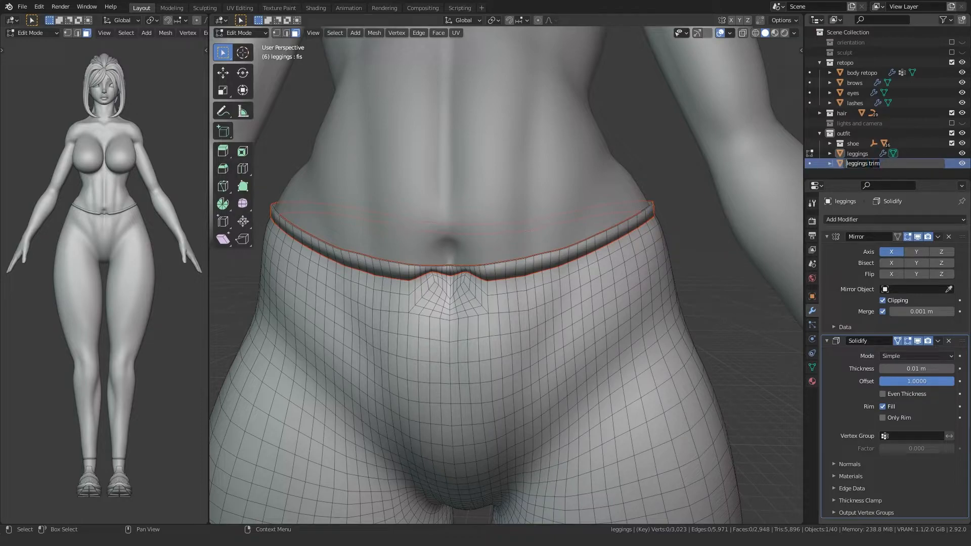
click(830, 165)
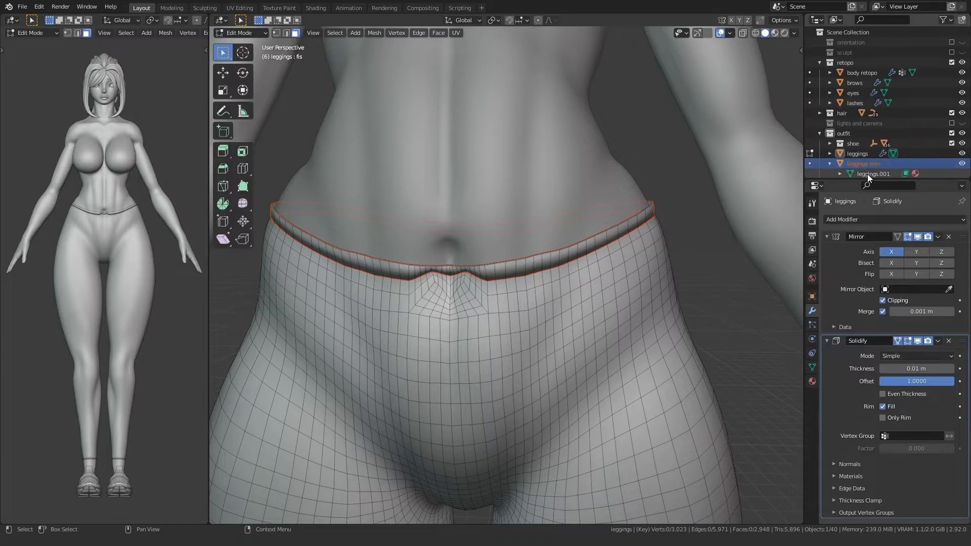
double_click(867, 174)
text(leggings trim)
Leave editing of the leggings, select the leggings trim object and switch it to Sculpt Mode.
click(829, 155)
key(Tab)
scroll(566, 243, up, 2)
middle_drag(572, 243, 459, 273)
scroll(460, 274, up, 3)
click(514, 235)
scroll(505, 244, down, 5)
scroll(506, 243, up, 10)
key(Tab)
key(Tab)
key(ctrl+Tab)
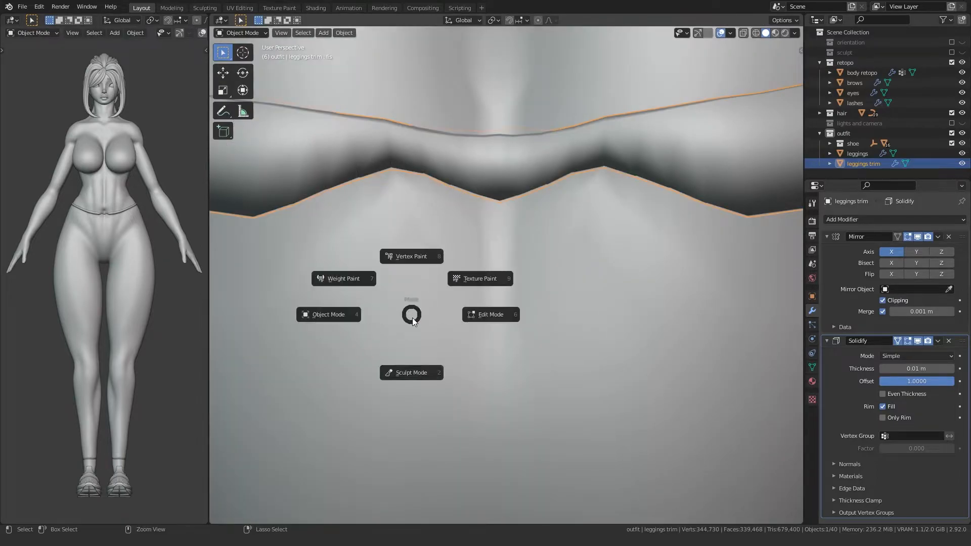
click(412, 371)
Reshape the trim's lower edge near the front centre with Grab brush strokes, undoing the unwanted ones.
key(f)
click(455, 191)
mouse_move(599, 169)
mouse_down()
mouse_move(605, 192)
mouse_move(610, 183)
mouse_up()
key(ctrl+z)
key(f)
click(574, 212)
drag(547, 188, 535, 194)
key(ctrl+z)
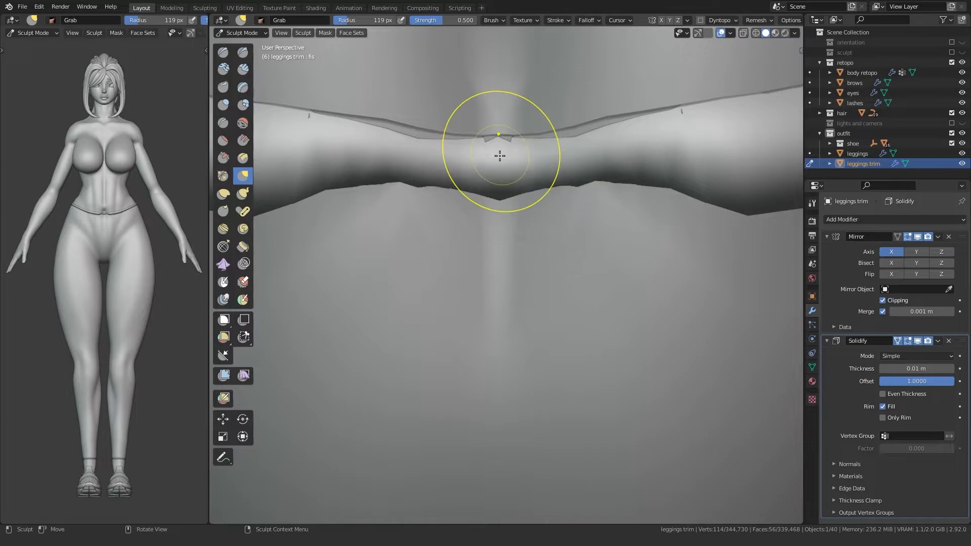
scroll(498, 156, down, 6)
drag(547, 257, 570, 247)
key(ctrl+z)
scroll(499, 242, up, 5)
Select the raised lower-edge vertices of the trim on either side of the front centre and move them down.
key(Tab)
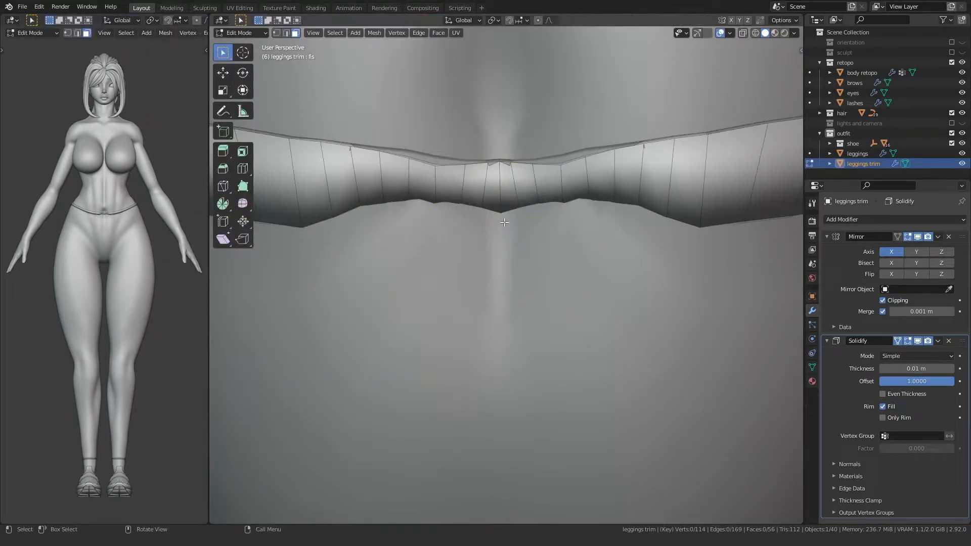
key(g)
drag(595, 190, 646, 195)
click(598, 206)
key(g)
click(646, 213)
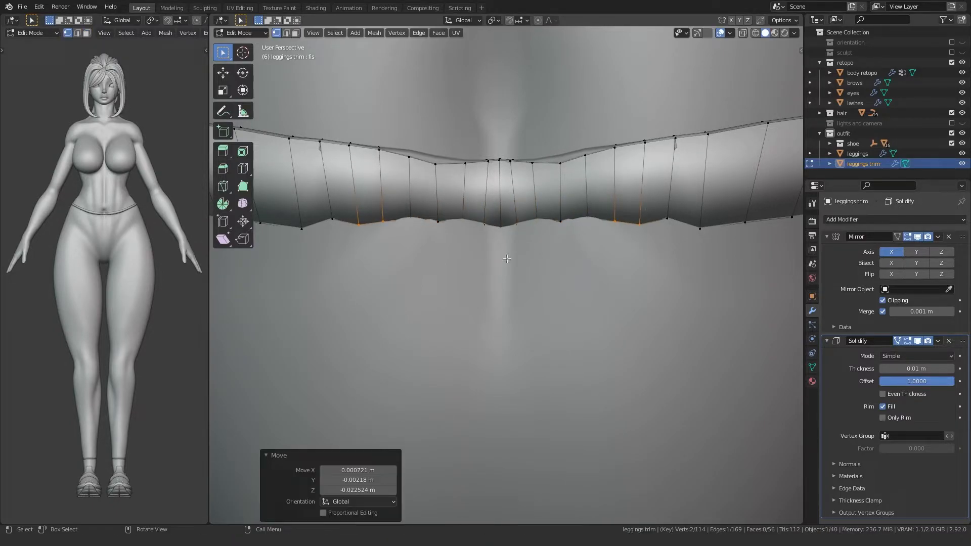
Box-select the dipping upper-edge vertices beside the trim's centre and raise them about 0.003 m.
drag(527, 186, 588, 141)
key(g)
click(586, 137)
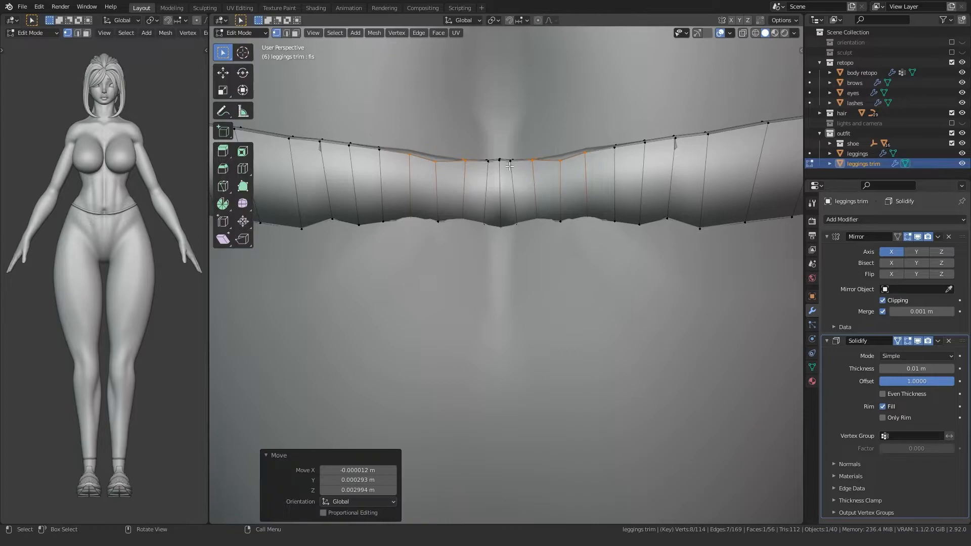
Return the trim to Sculpt Mode and set the Grab brush radius to 110 px.
key(ctrl+Tab)
click(521, 239)
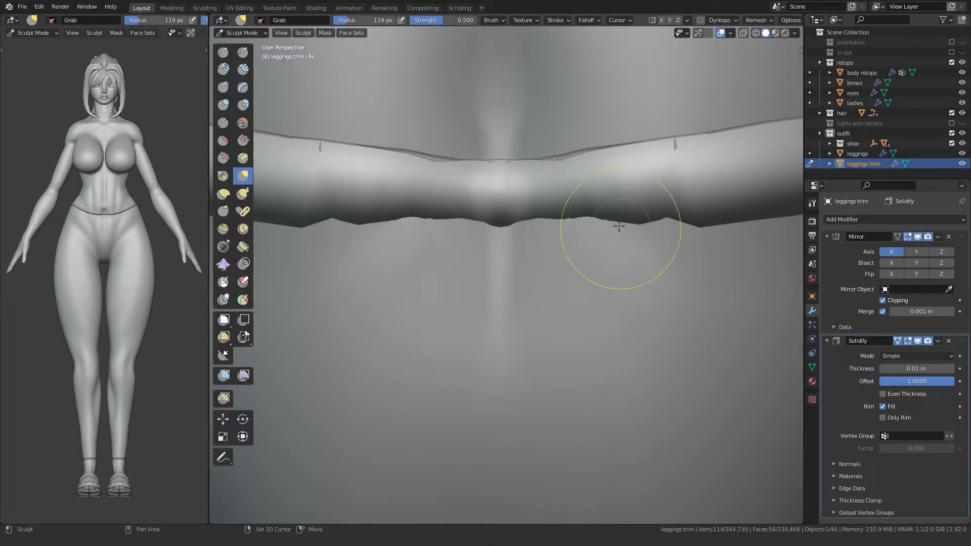
middle_drag(489, 199, 465, 305)
key(f)
click(509, 255)
mouse_move(528, 246)
middle_down()
mouse_move(380, 266)
mouse_move(519, 228)
mouse_move(542, 254)
middle_up()
Select a group of trim vertices with X-ray enabled in Edit Mode, move them and turn X-ray off again.
key(Tab)
drag(633, 213, 637, 212)
key(alt+z)
key(z)
click(575, 254)
key(z)
click(621, 260)
middle_drag(621, 261, 409, 271)
drag(401, 277, 440, 254)
key(g)
click(488, 208)
key(alt+z)
Move individual vertices along the trim's edge beside the front centre to smooth its outline.
click(511, 246)
key(g)
click(520, 247)
click(546, 265)
key(g)
click(560, 262)
click(598, 303)
ctrl+click(557, 282)
key(g)
click(576, 284)
Raise the lower-edge vertices at the trim's front centre by about 0.008 m.
middle_drag(579, 287, 457, 274)
click(459, 275)
key(g)
click(461, 268)
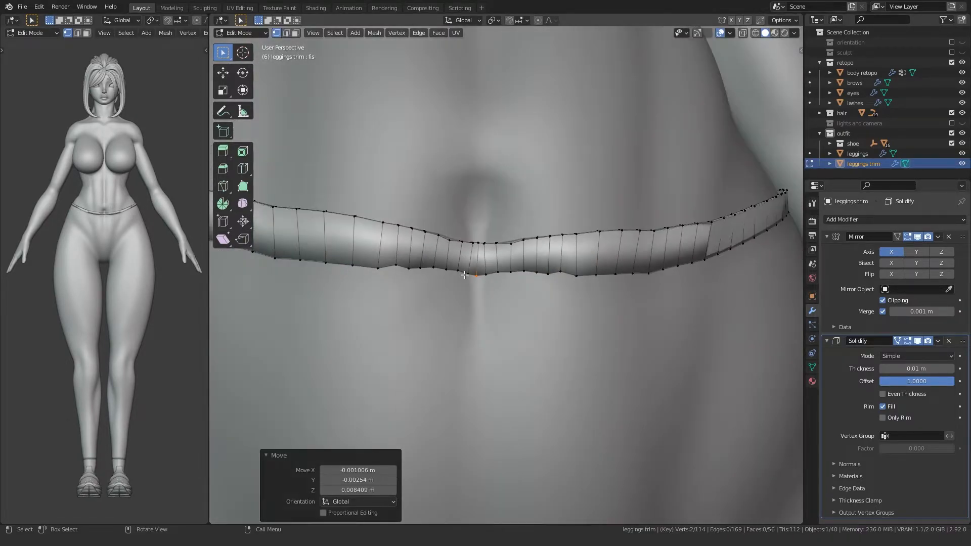
Check the trim's shape in Sculpt Mode, then lower the lower-edge vertex beside its centre by about 0.004 m.
key(ctrl+Tab)
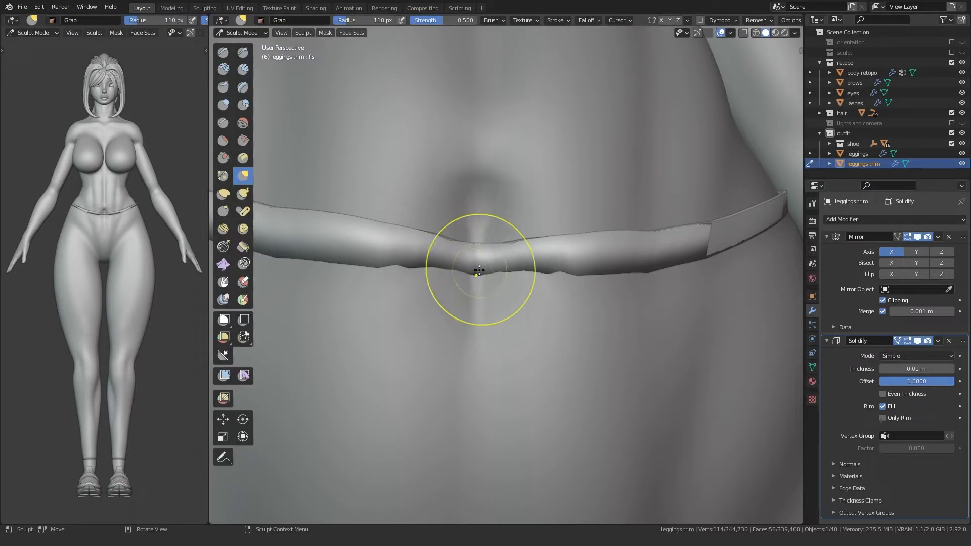
mouse_move(494, 237)
middle_down()
mouse_move(393, 228)
mouse_move(381, 173)
mouse_move(390, 401)
mouse_move(403, 390)
mouse_move(343, 354)
mouse_move(355, 391)
mouse_move(524, 371)
middle_up()
scroll(397, 385, up, 4)
mouse_move(618, 349)
middle_down()
mouse_move(622, 262)
mouse_move(490, 341)
mouse_move(507, 369)
mouse_move(472, 282)
mouse_move(551, 283)
mouse_move(533, 276)
mouse_move(451, 290)
mouse_move(490, 284)
mouse_move(549, 231)
middle_up()
middle_drag(517, 271, 430, 321)
key(Tab)
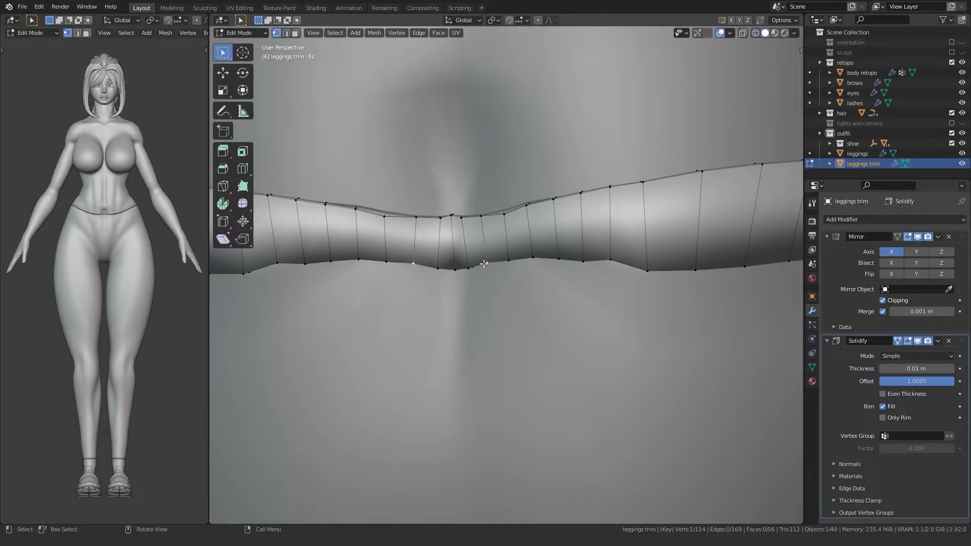
key(g)
click(484, 267)
middle_drag(439, 296, 513, 235)
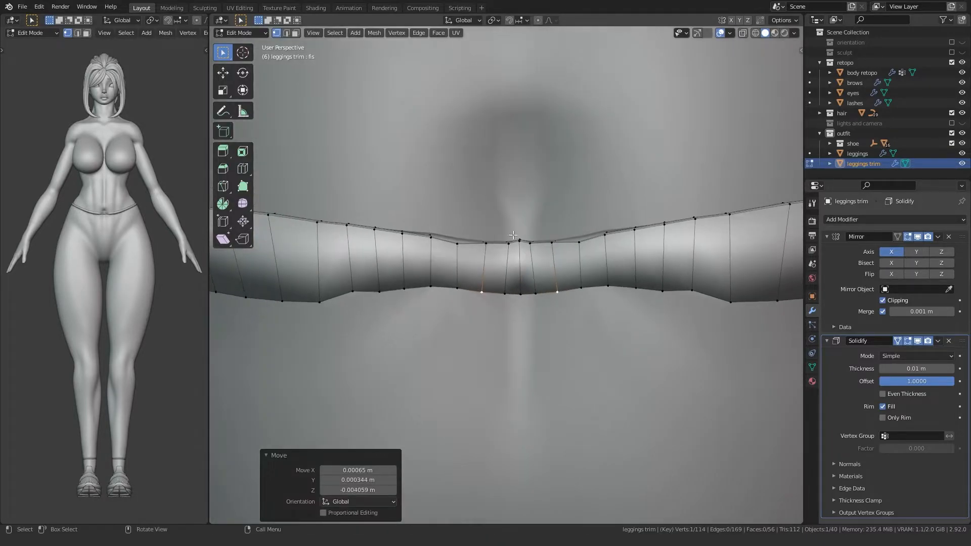
Turn on snapping and choose the element type that moved vertices snap to.
middle_drag(476, 173, 452, 212)
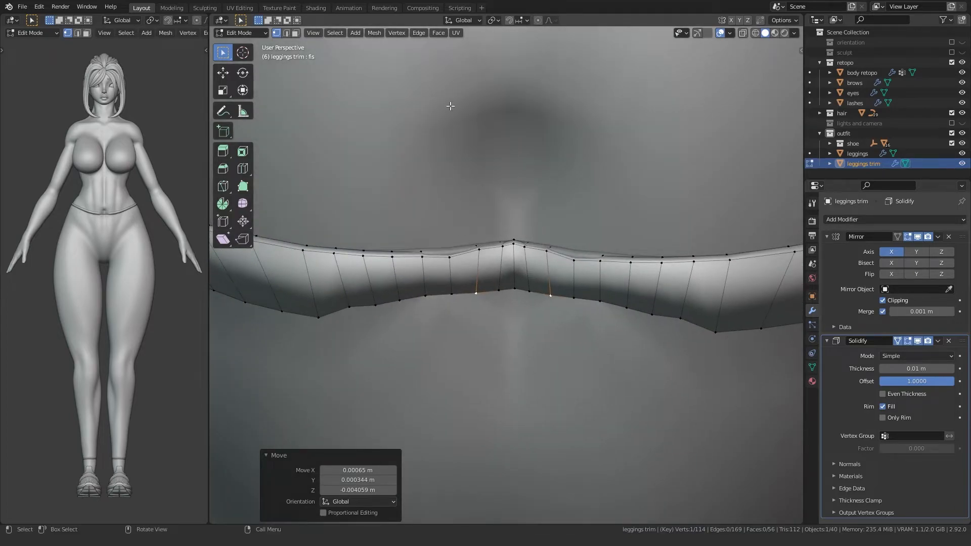
click(521, 20)
click(500, 81)
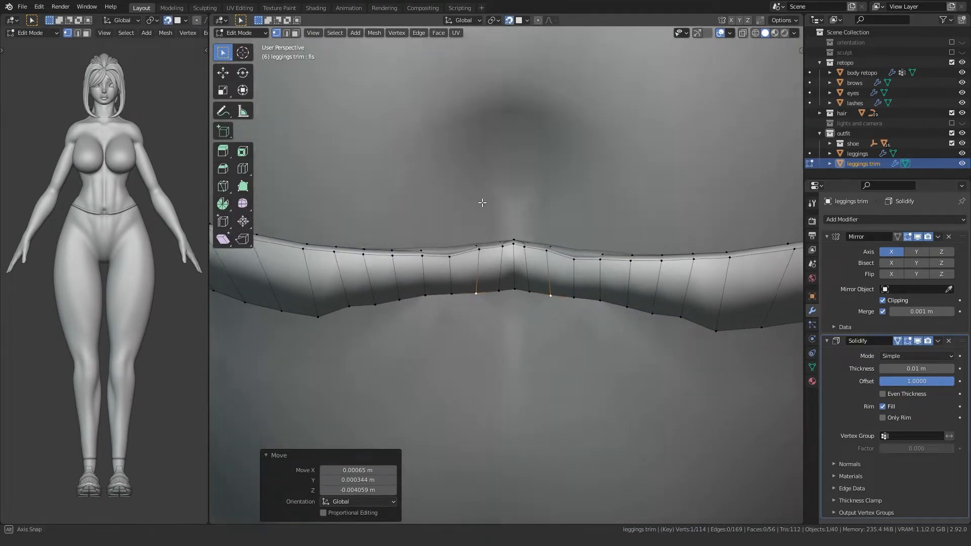
Lower the vertices at and next to the trim's front centre on its bottom edge, using snapping.
middle_drag(482, 204, 492, 238)
scroll(491, 238, up, 3)
click(516, 259)
key(g)
click(516, 267)
click(540, 258)
key(g)
click(541, 263)
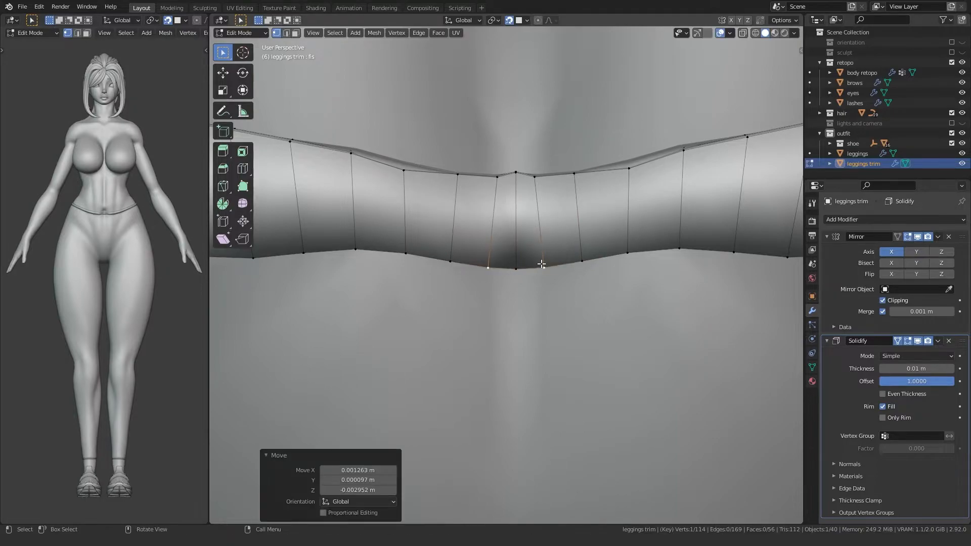
Reposition further lower-edge vertices outward from the trim's centre to even out the bottom contour.
middle_drag(541, 264, 587, 241)
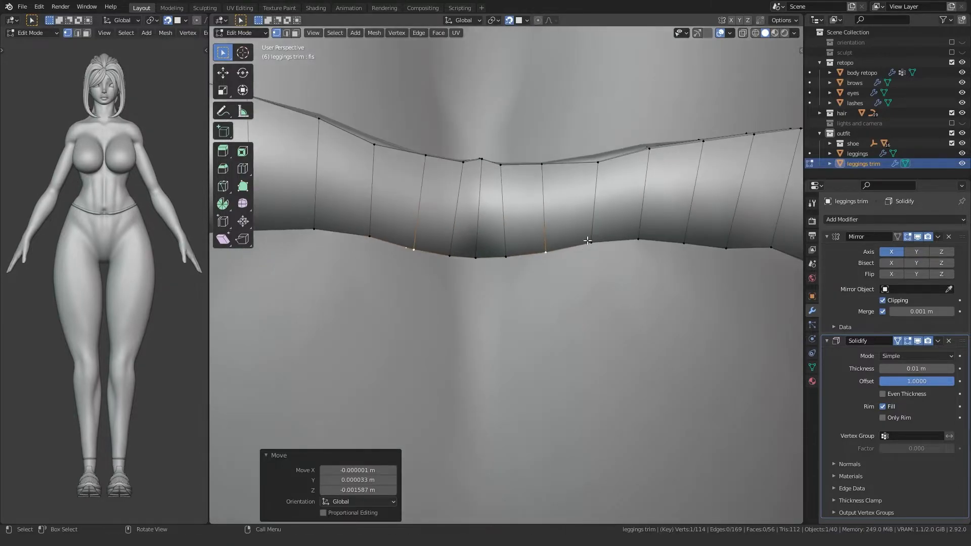
click(636, 245)
middle_drag(636, 246, 577, 245)
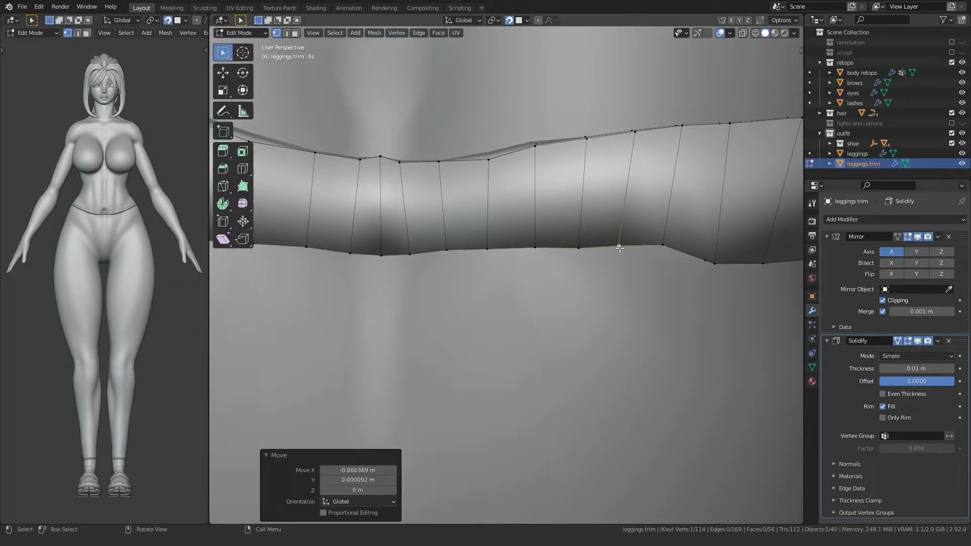
middle_drag(662, 257, 602, 256)
click(611, 247)
key(g)
click(613, 247)
middle_drag(667, 252, 609, 253)
click(760, 243)
middle_drag(386, 238, 506, 253)
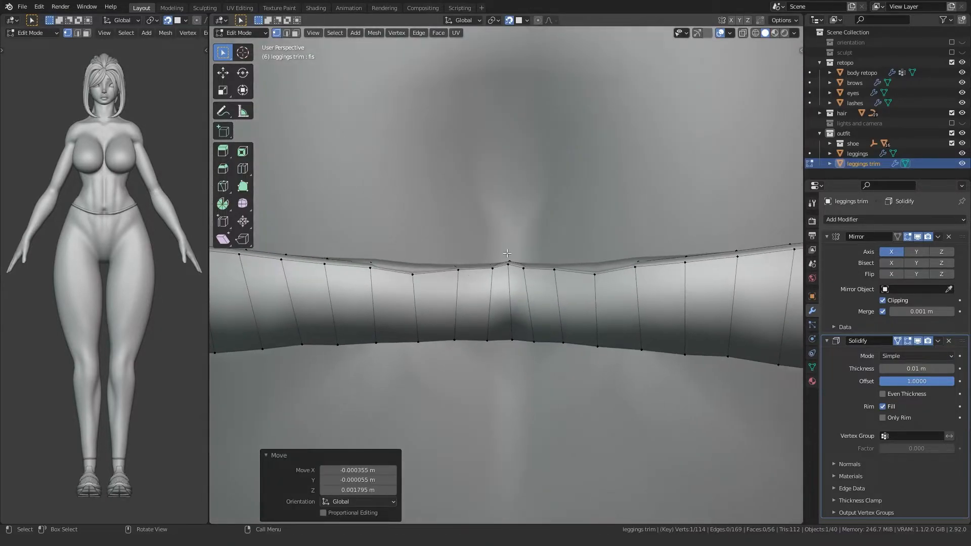
Adjust the upper-edge vertices of the trim one by one outward from the centre to smooth the top contour.
click(491, 267)
click(524, 269)
key(g)
click(527, 268)
click(555, 270)
key(g)
click(557, 270)
click(594, 274)
click(596, 269)
click(634, 268)
key(g)
click(637, 266)
Switch the trim to Sculpt Mode and pull its lumpy centre section upward with a 110 px Grab brush.
scroll(607, 273, down, 3)
middle_drag(521, 283, 506, 318)
key(ctrl+Tab)
mouse_move(462, 344)
middle_down()
mouse_move(464, 252)
mouse_move(451, 325)
middle_up()
scroll(451, 326, down, 6)
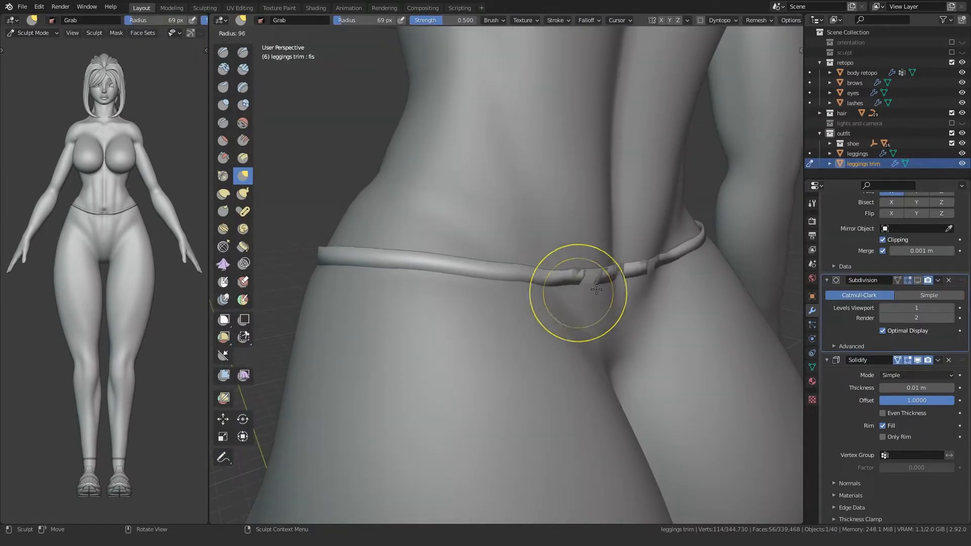
drag(578, 294, 589, 276)
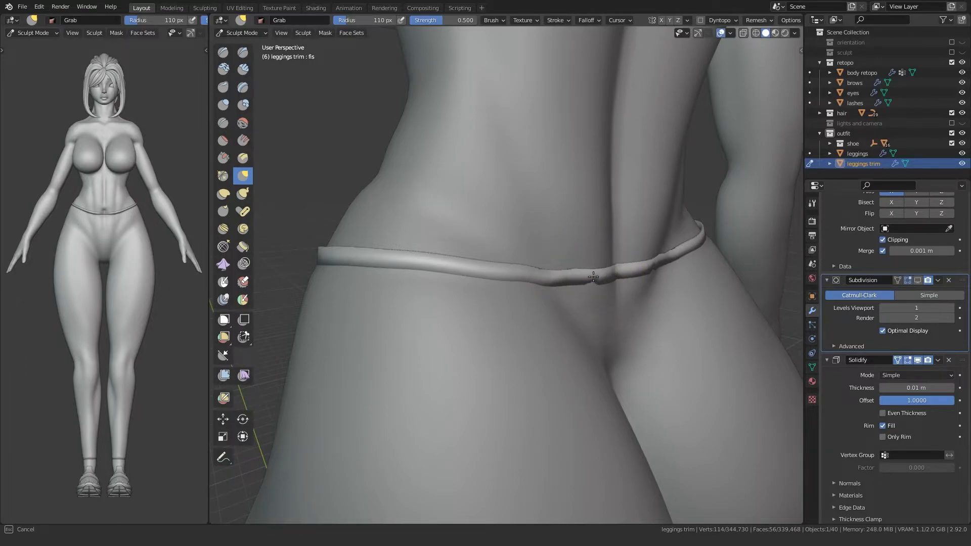
Reposition a vertex on the trim in Edit Mode and return to Sculpt Mode.
middle_drag(594, 276, 476, 299)
scroll(465, 302, up, 6)
key(Tab)
mouse_move(371, 259)
shift+middle_down()
mouse_move(456, 294)
mouse_move(380, 318)
mouse_move(467, 328)
mouse_move(547, 319)
mouse_move(638, 287)
shift+middle_up()
key(g)
click(425, 235)
scroll(412, 265, down, 6)
key(Tab)
Show the trim's Subdivision modifier in the viewport and nudge the trim's contour around the hip with a 227 px Grab brush.
scroll(377, 323, up, 6)
scroll(582, 295, up, 3)
key(f)
click(598, 292)
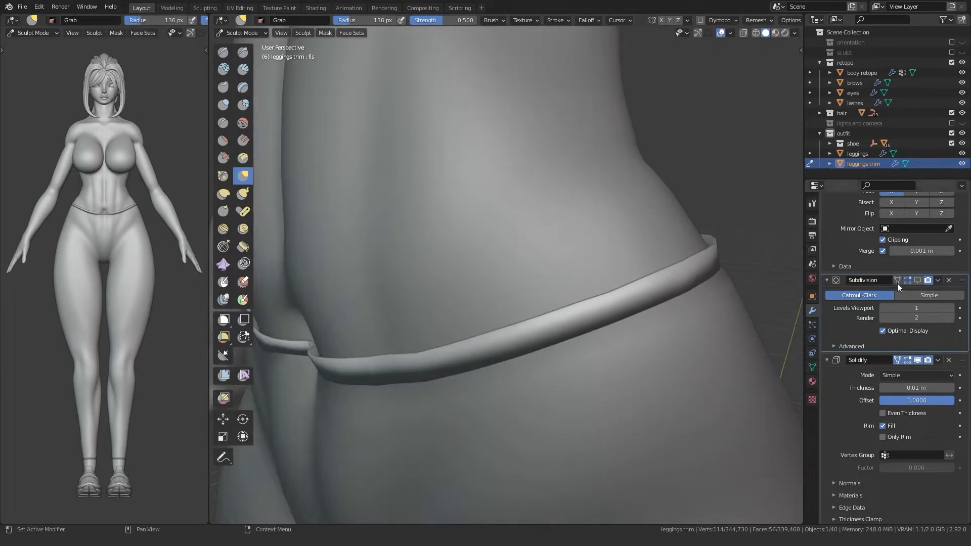
key(f)
click(726, 299)
drag(676, 284, 686, 282)
middle_drag(677, 287, 463, 334)
drag(451, 365, 454, 377)
drag(728, 262, 733, 258)
mouse_move(734, 259)
middle_down()
mouse_move(736, 297)
mouse_move(678, 337)
middle_up()
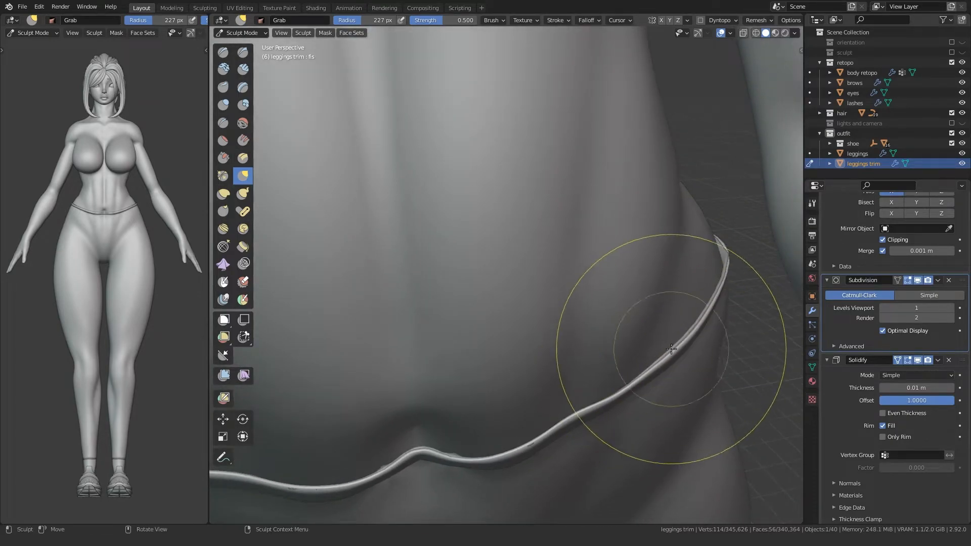
mouse_move(612, 404)
shift+middle_down()
mouse_move(627, 348)
mouse_move(645, 334)
shift+middle_up()
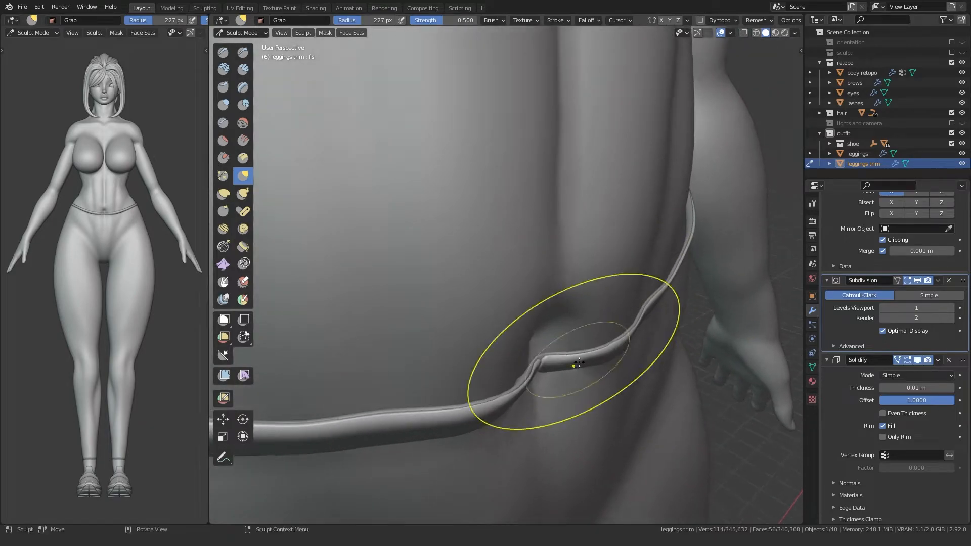
middle_drag(578, 360, 617, 340)
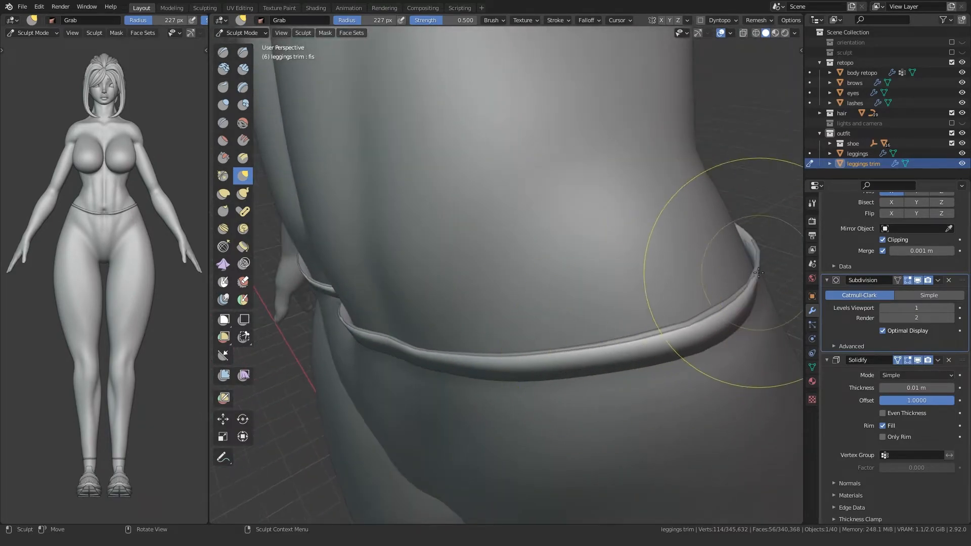
Fit the leggings trim around the waist and hips with the Grab brush, using a 150 px radius for the finer strokes.
middle_drag(756, 269, 440, 303)
mouse_move(548, 295)
middle_down()
mouse_move(462, 322)
mouse_move(566, 314)
middle_up()
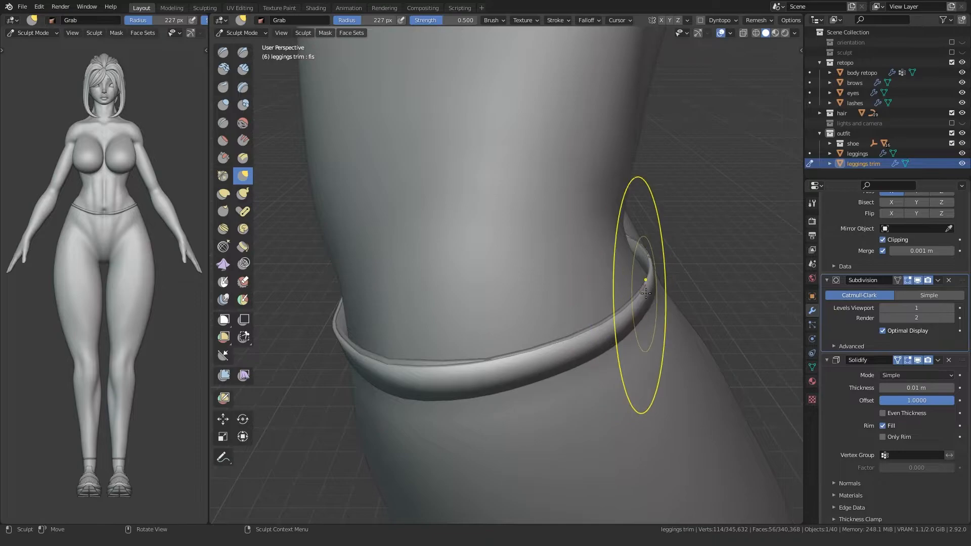
mouse_move(643, 292)
middle_down()
mouse_move(526, 309)
mouse_move(569, 279)
mouse_move(562, 303)
middle_up()
key(f)
drag(559, 306, 561, 309)
mouse_move(564, 306)
middle_down()
mouse_move(590, 286)
mouse_move(582, 308)
middle_up()
drag(639, 272, 638, 273)
mouse_move(639, 273)
middle_down()
mouse_move(578, 266)
mouse_move(581, 253)
mouse_move(607, 260)
mouse_move(540, 272)
middle_up()
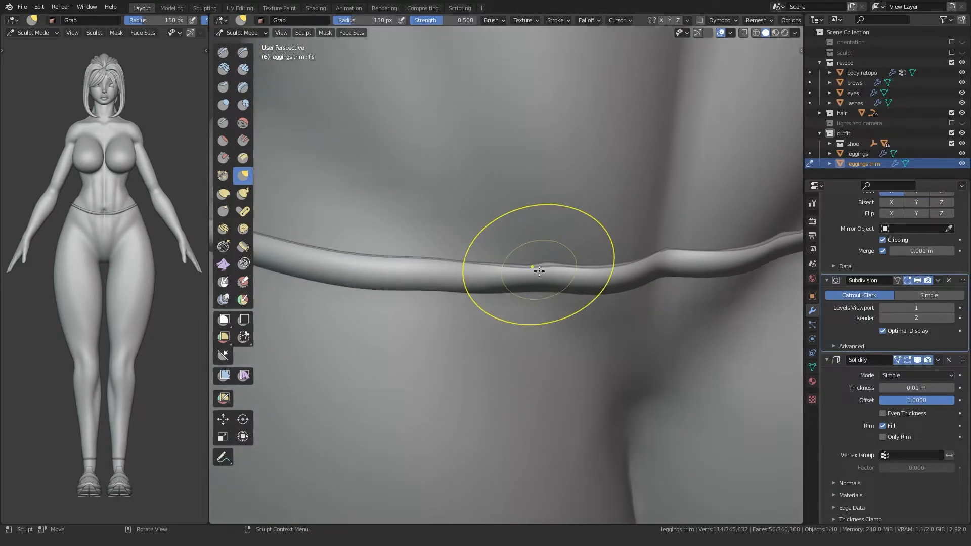
Straighten the kink in the leggings trim by moving its upper and lower edge vertices individually.
key(Tab)
mouse_move(632, 250)
middle_down()
mouse_move(568, 230)
mouse_move(617, 267)
middle_up()
scroll(569, 229, up, 7)
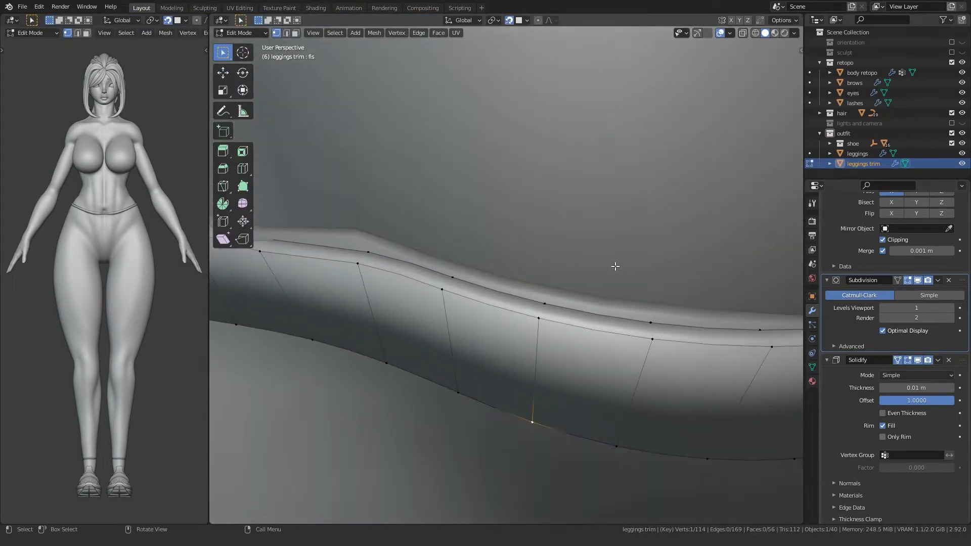
scroll(365, 257, down, 5)
click(582, 289)
key(g)
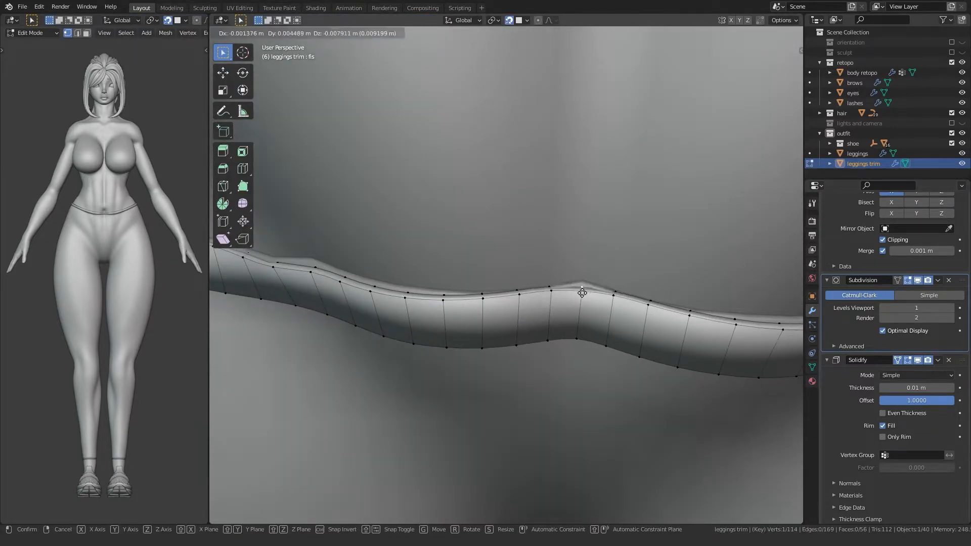
click(583, 290)
click(577, 338)
key(g)
click(568, 342)
key(Tab)
Close the gap in the trim at the mirror centre line by moving its upper and lower end vertices onto the seam.
scroll(561, 338, down, 8)
mouse_move(562, 338)
middle_down()
mouse_move(401, 314)
mouse_move(595, 289)
mouse_move(468, 304)
middle_up()
scroll(484, 312, up, 10)
scroll(491, 310, down, 3)
key(Tab)
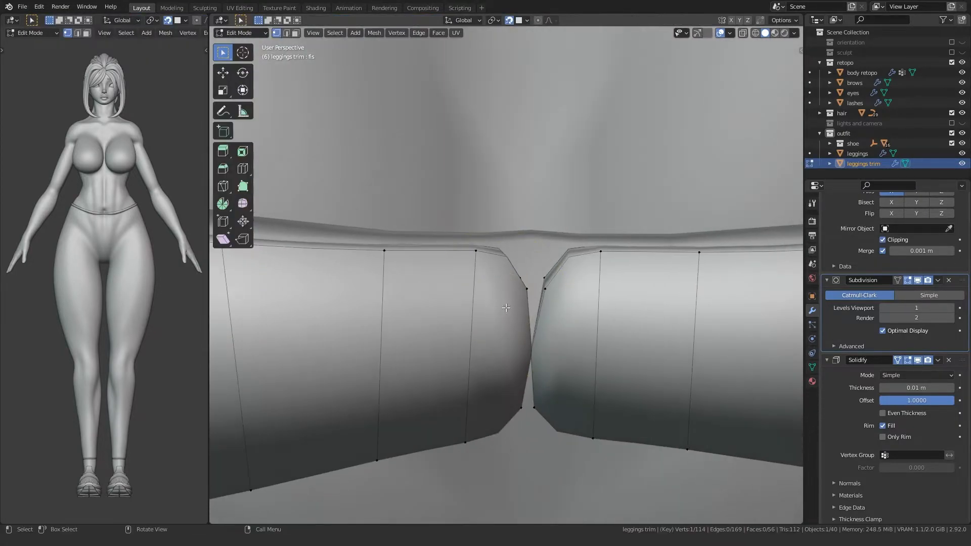
key(g)
click(518, 275)
click(535, 408)
key(g)
click(523, 429)
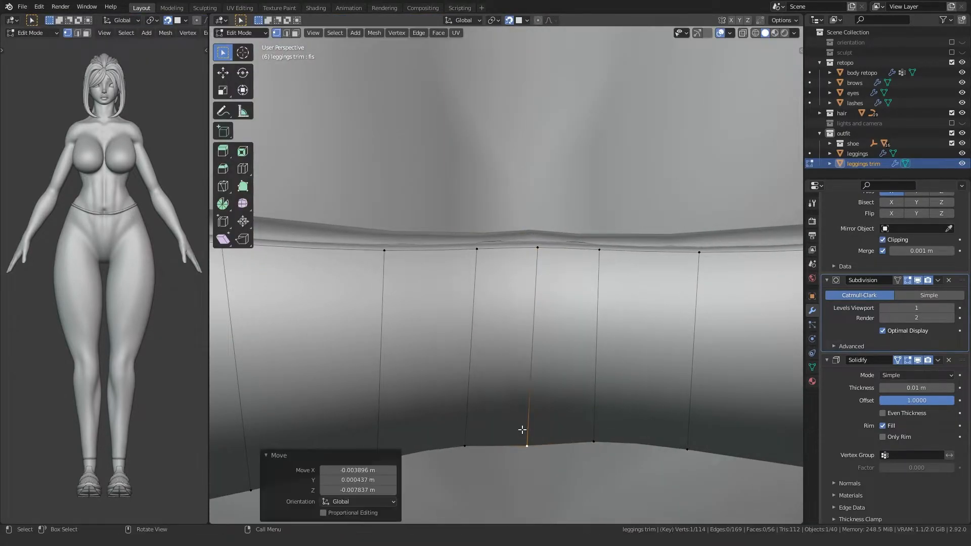
scroll(521, 427, down, 10)
key(Tab)
scroll(485, 311, up, 2)
key(f)
click(557, 290)
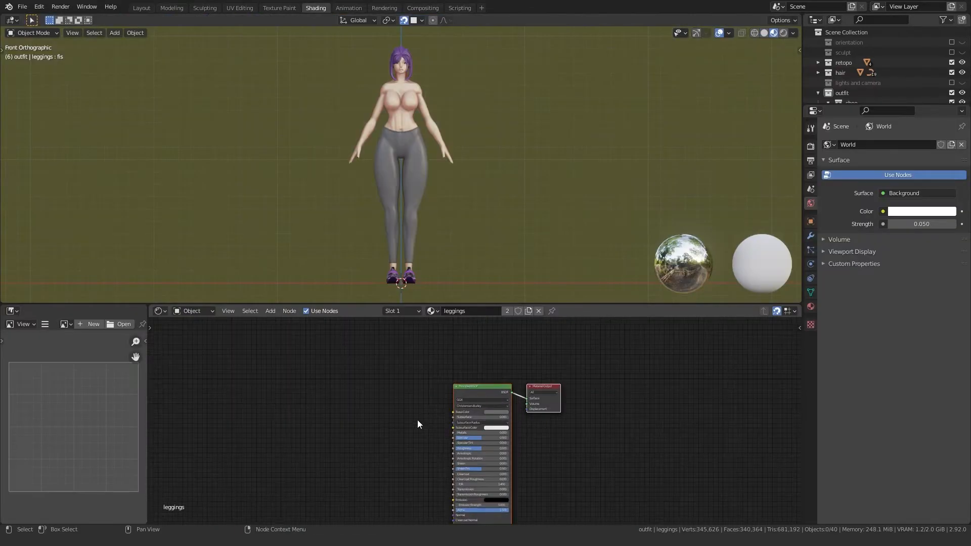
Set the leggings material to specular 0.2, roughness 1 and sheen 1, and reduce the trim's Solidify thickness to 0.008 m.
scroll(417, 420, up, 4)
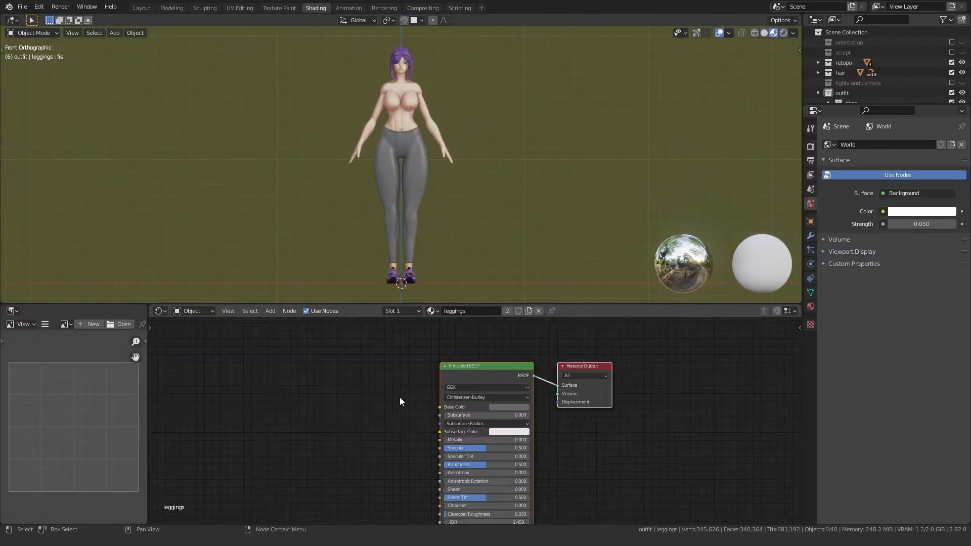
scroll(380, 423, up, 1)
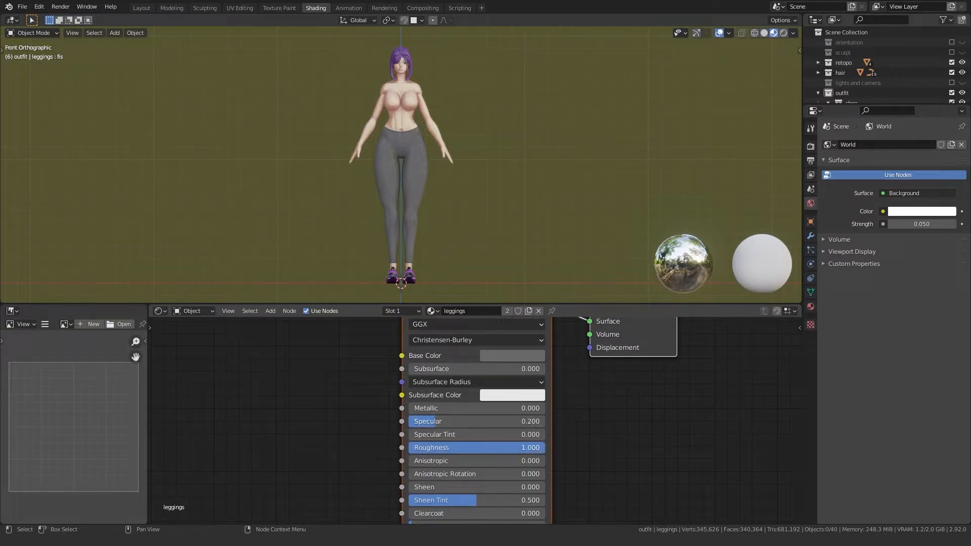
middle_drag(389, 487, 420, 450)
middle_drag(361, 471, 333, 495)
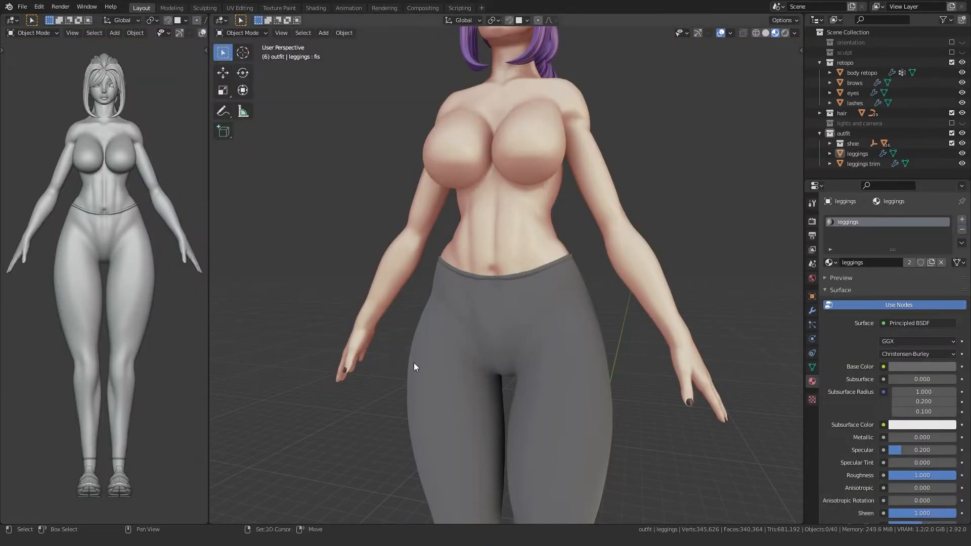
mouse_move(413, 363)
middle_down()
mouse_move(523, 338)
mouse_move(350, 331)
middle_up()
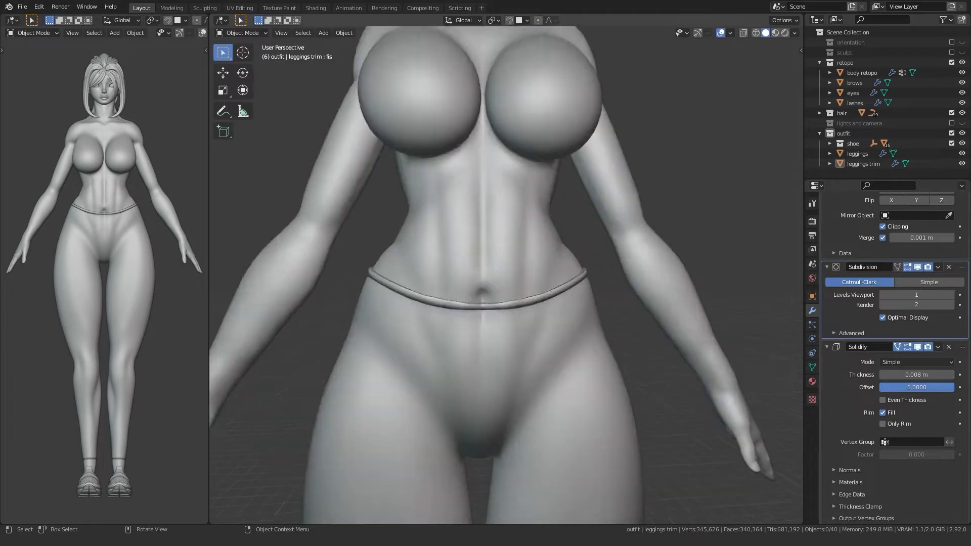
Try a seam groove on the leggings by bevelling an edge loop below the waistband and shrinking its middle loop inward about 0.016 m.
middle_drag(476, 445, 485, 341)
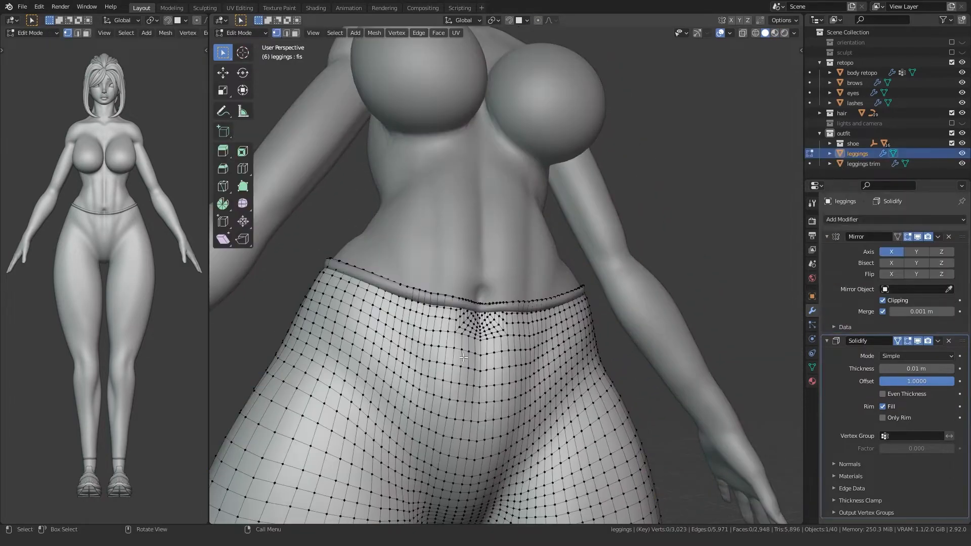
scroll(540, 355, up, 5)
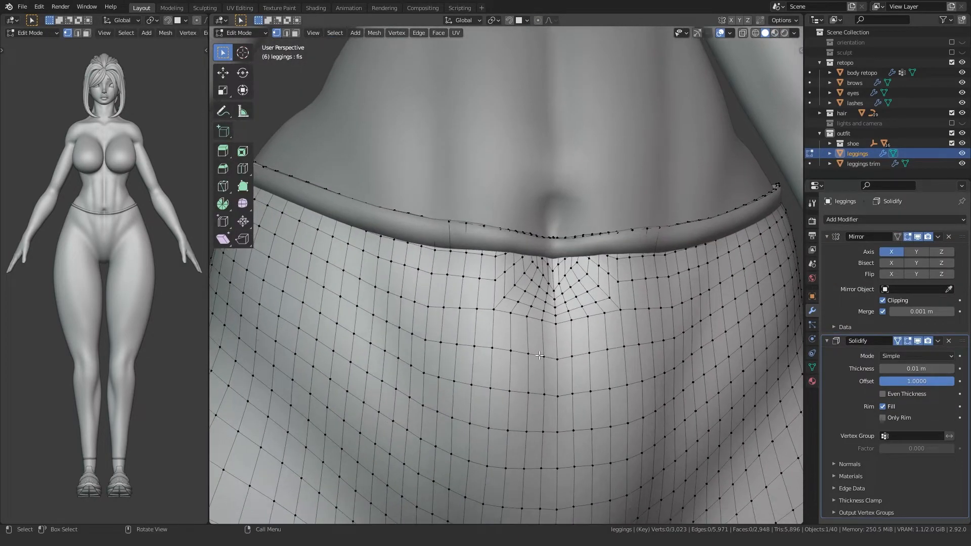
middle_drag(539, 356, 487, 372)
key(ctrl+b)
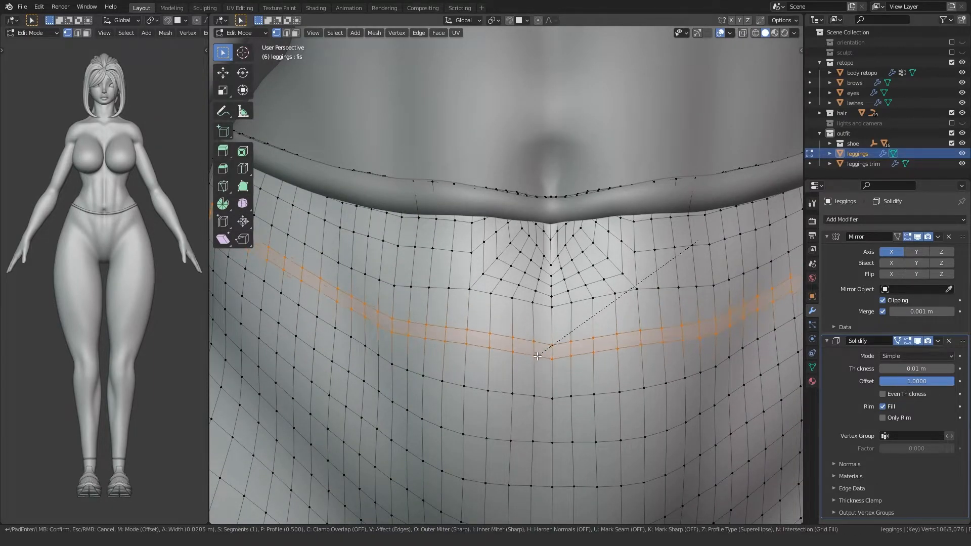
scroll(538, 356, up, 1)
click(537, 356)
alt+click(551, 351)
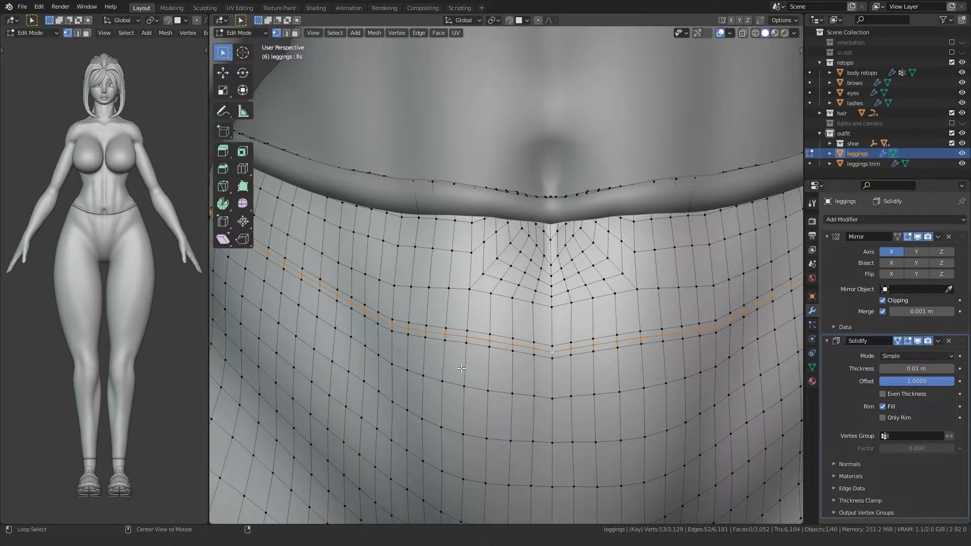
key(alt+s)
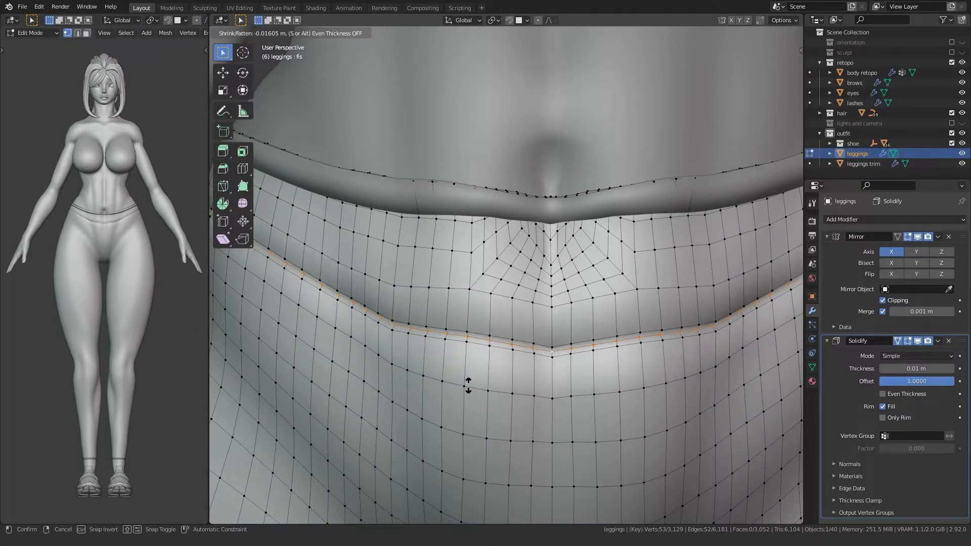
click(466, 386)
scroll(466, 386, down, 5)
key(Tab)
middle_drag(495, 390, 521, 344)
scroll(524, 357, up, 4)
Try edge-sliding the horizontal loop below the waistband by a factor of -0.263, and undo the slide.
key(Tab)
key(ctrl+KP_Add)
key(g)
key(g)
click(526, 347)
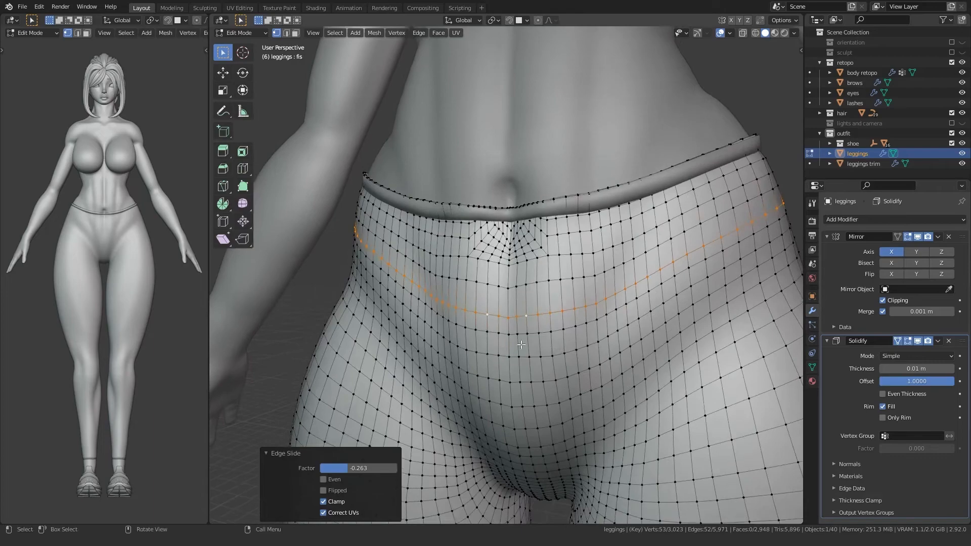
key(ctrl+z)
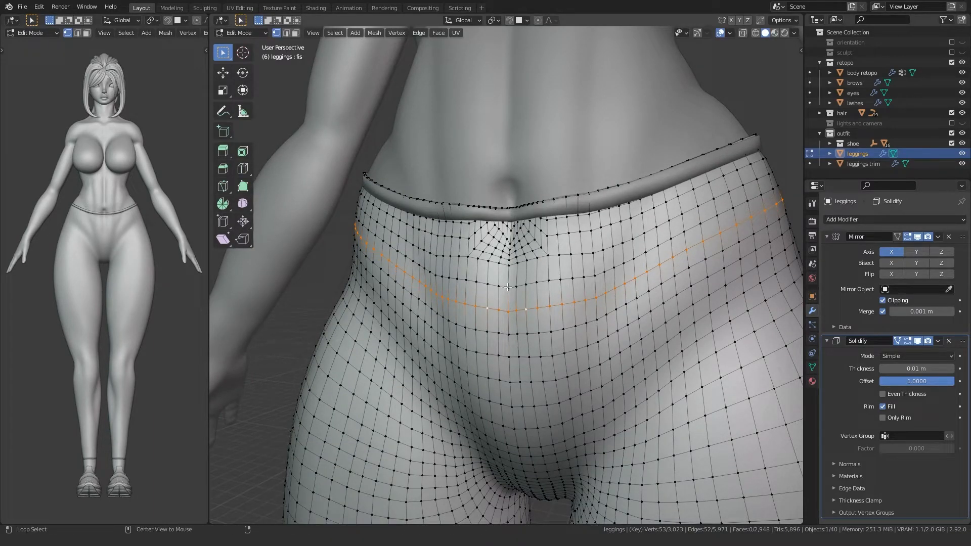
Edge-slide the next higher loop below the waistband by -0.281 and bevel it 0.0227 m wide with two segments.
alt+click(521, 285)
key(g)
key(g)
click(500, 301)
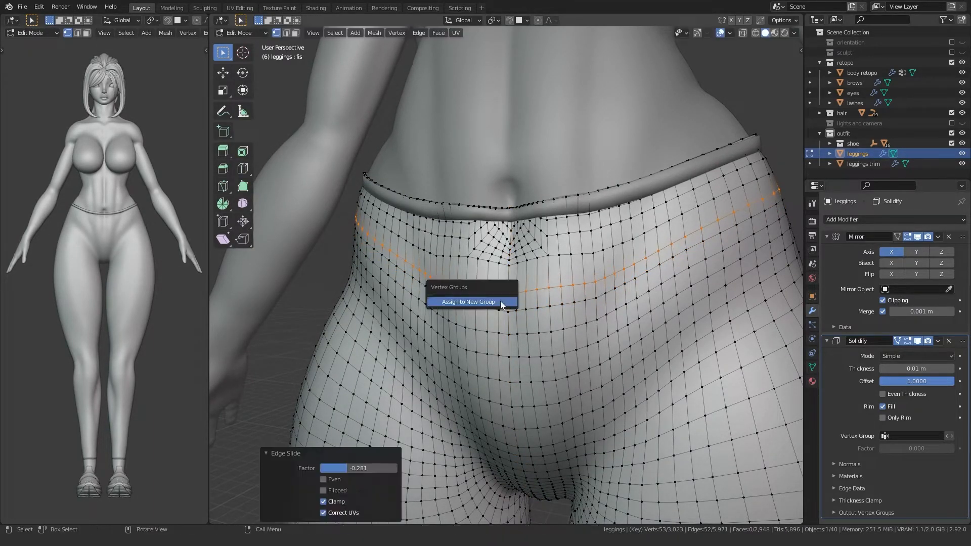
key(ctrl+b)
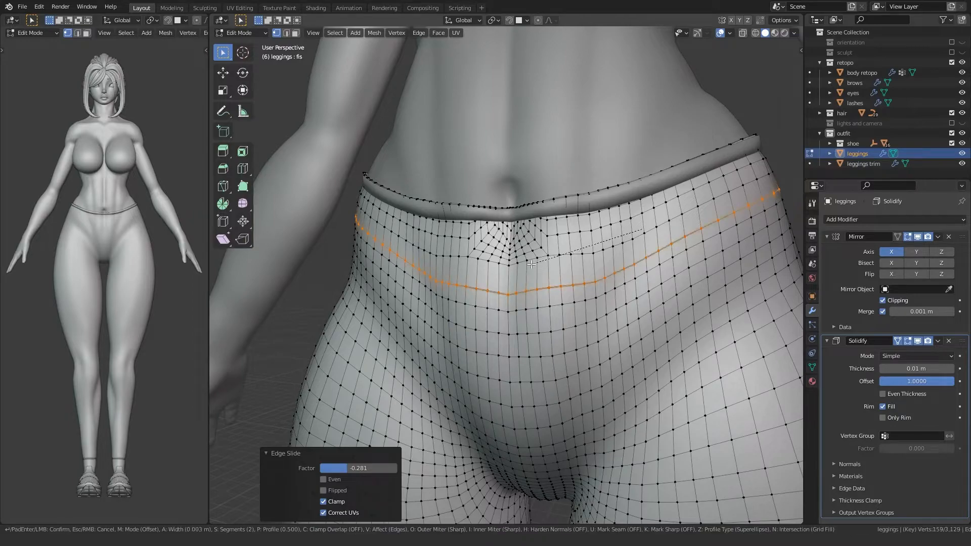
click(510, 271)
Shrink the middle loop of the bevel inward by about 0.027 m to form a seam groove around the leggings.
scroll(509, 271, up, 6)
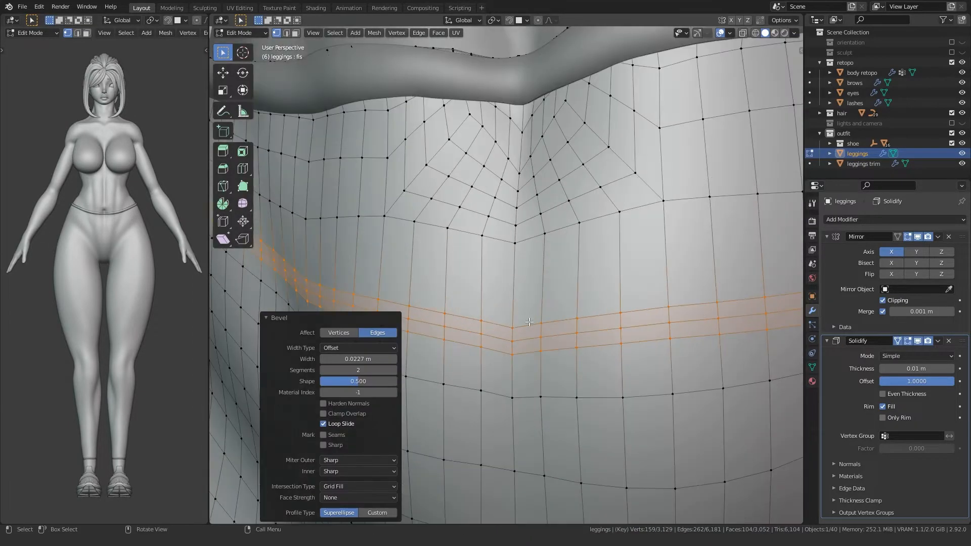
alt+click(494, 336)
key(alt+s)
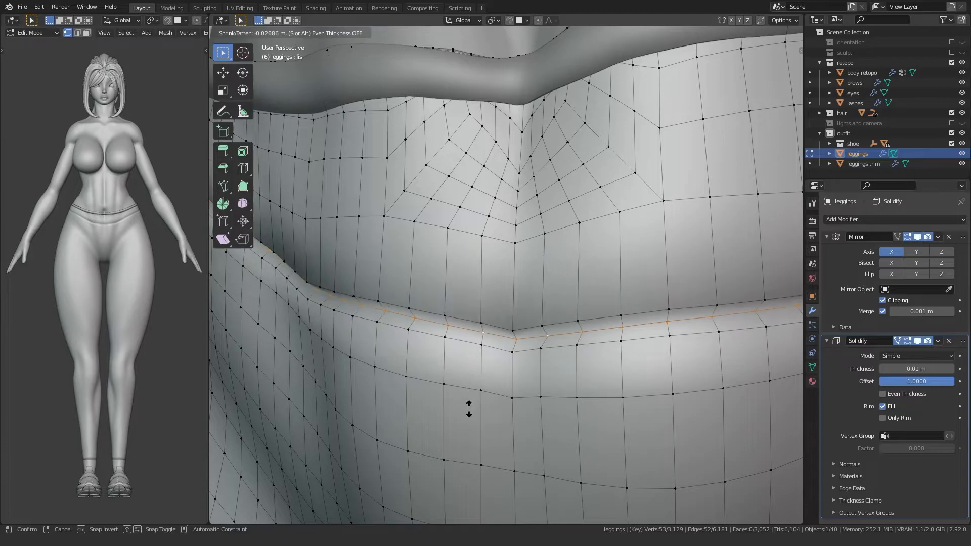
click(468, 415)
middle_drag(469, 415, 501, 395)
key(Tab)
scroll(501, 394, down, 8)
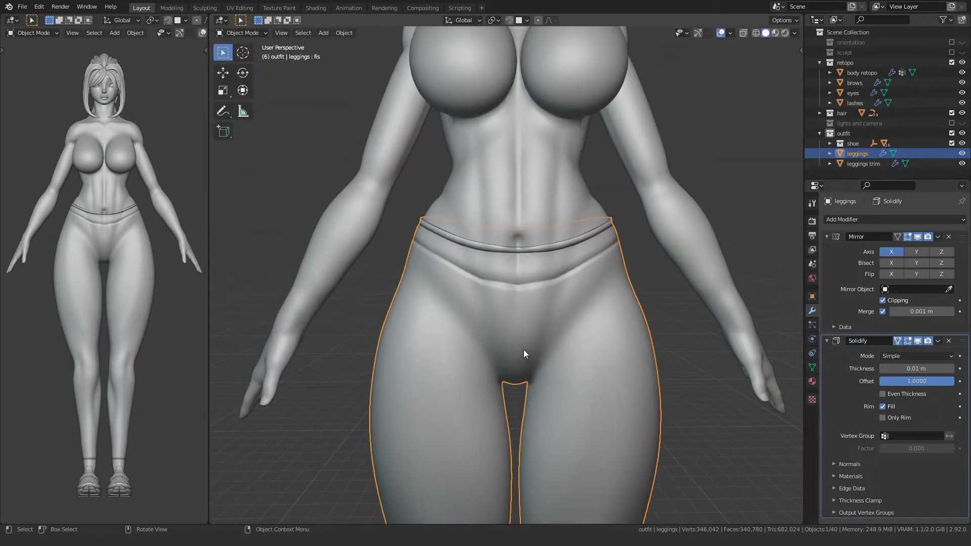
Try reshaping the front of the seam groove with the Grab brush in Sculpt Mode, and undo back to mesh editing.
scroll(516, 331, up, 5)
key(ctrl+Tab)
click(527, 322)
key(f)
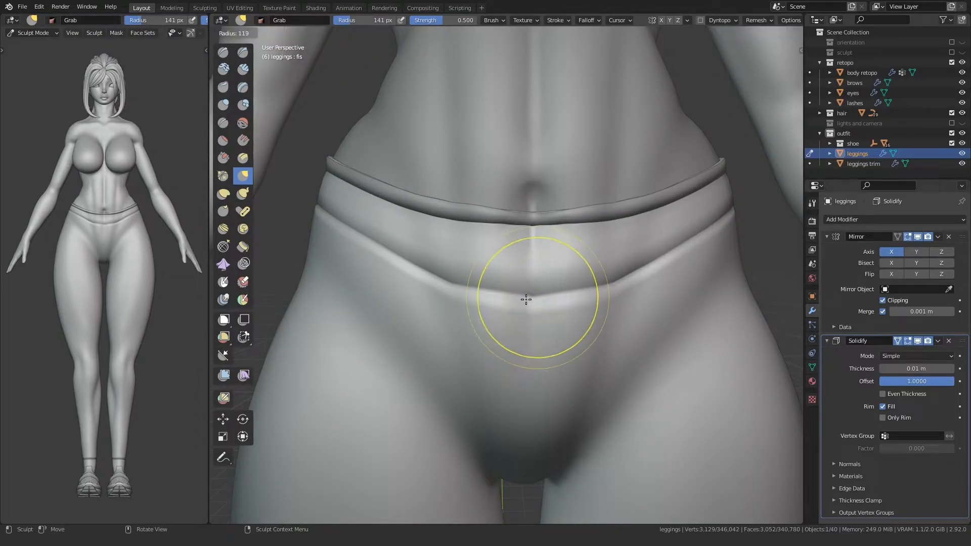
click(539, 295)
mouse_move(526, 282)
middle_down()
mouse_move(562, 283)
mouse_move(553, 261)
mouse_move(550, 286)
middle_up()
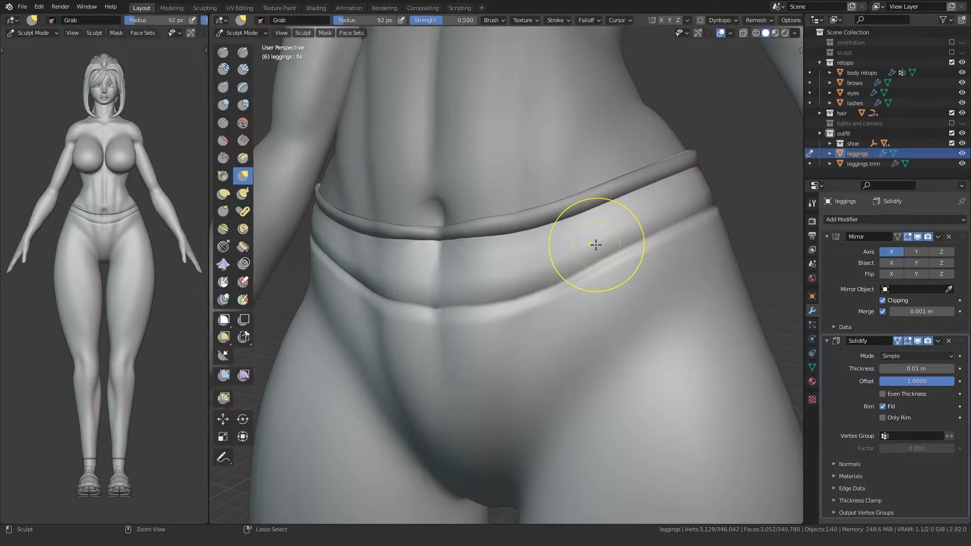
key(ctrl+z)
key(ctrl+z)
key(ctrl+z)
key(ctrl+z)
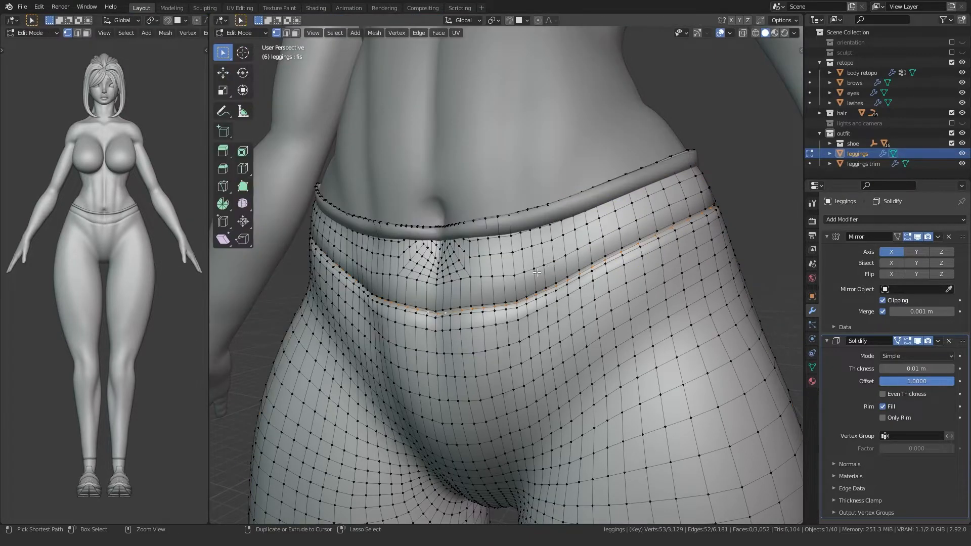
Adjust the groove loop's depth with Shrink/Fatten and put the leggings back into Sculpt Mode.
middle_drag(402, 350, 448, 291)
key(alt+s)
click(457, 348)
key(Tab)
key(ctrl+Tab)
click(474, 360)
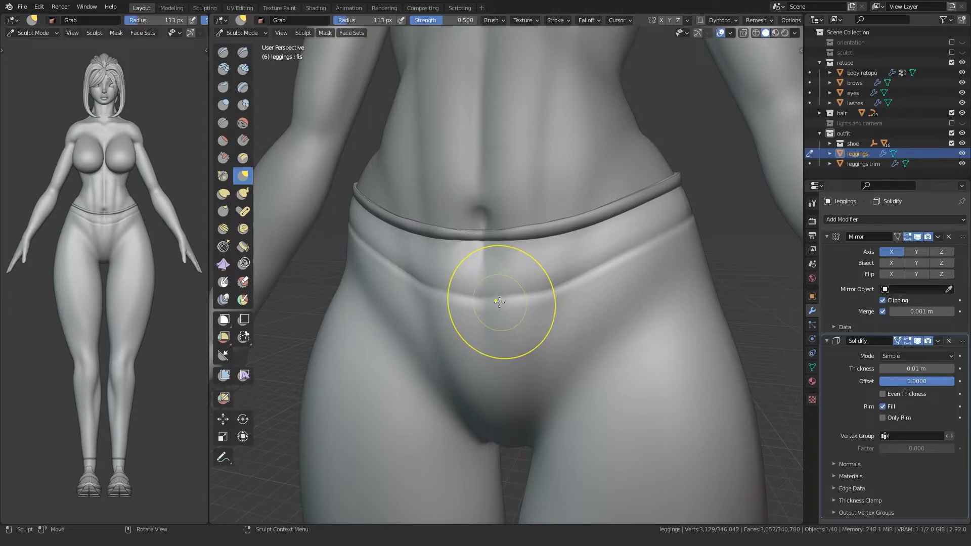
Check the leggings in material preview, return to solid shading, and refine the front seam groove with an 84 px Grab brush.
key(z)
click(498, 384)
mouse_move(499, 397)
middle_down()
mouse_move(460, 323)
mouse_move(546, 324)
mouse_move(496, 324)
mouse_move(515, 321)
middle_up()
key(z)
click(577, 320)
scroll(514, 349, up, 5)
key(f)
click(493, 294)
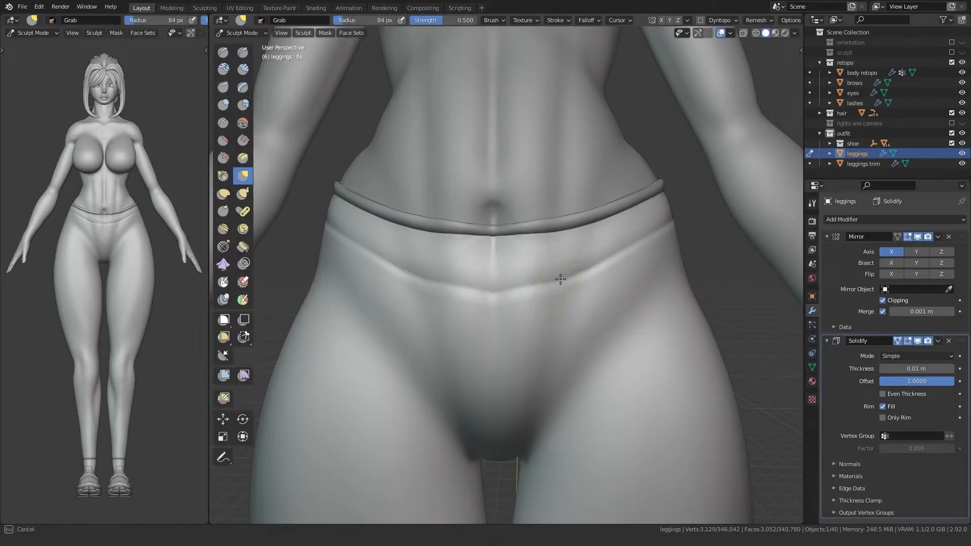
middle_drag(491, 268, 564, 293)
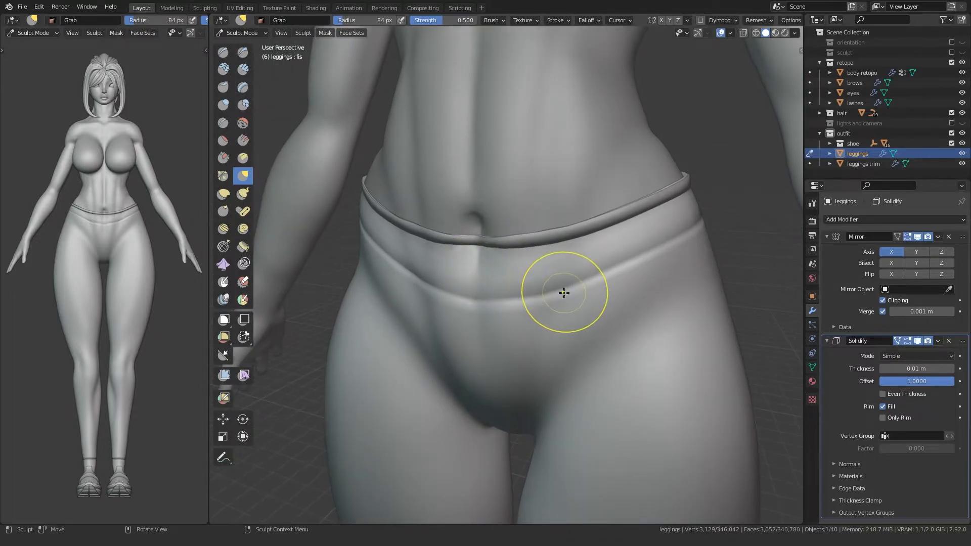
Reshape the waistband and seam groove at the centre back with the Grab brush at a 103 px radius.
mouse_move(605, 218)
middle_down()
mouse_move(520, 227)
mouse_move(425, 217)
middle_up()
key(f)
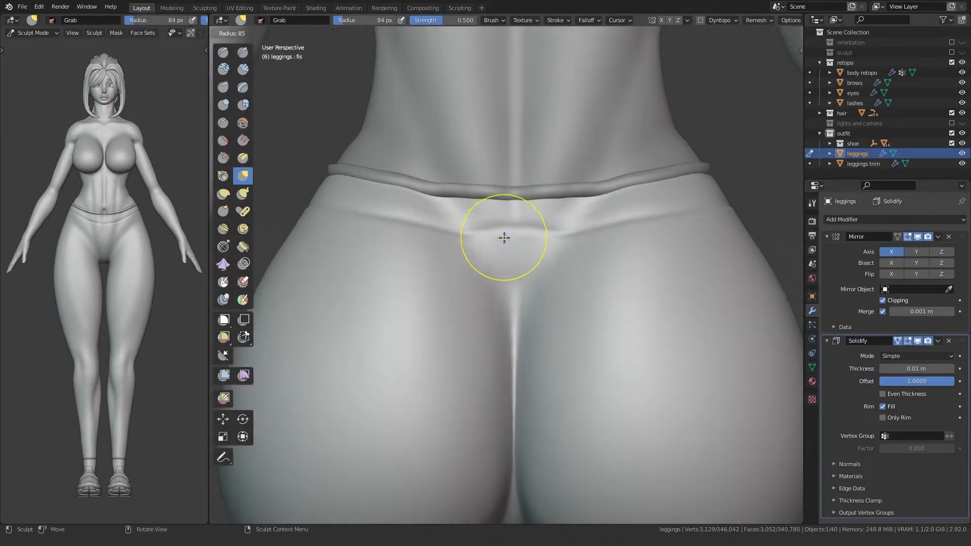
mouse_move(505, 232)
middle_down()
mouse_move(481, 281)
mouse_move(479, 266)
middle_up()
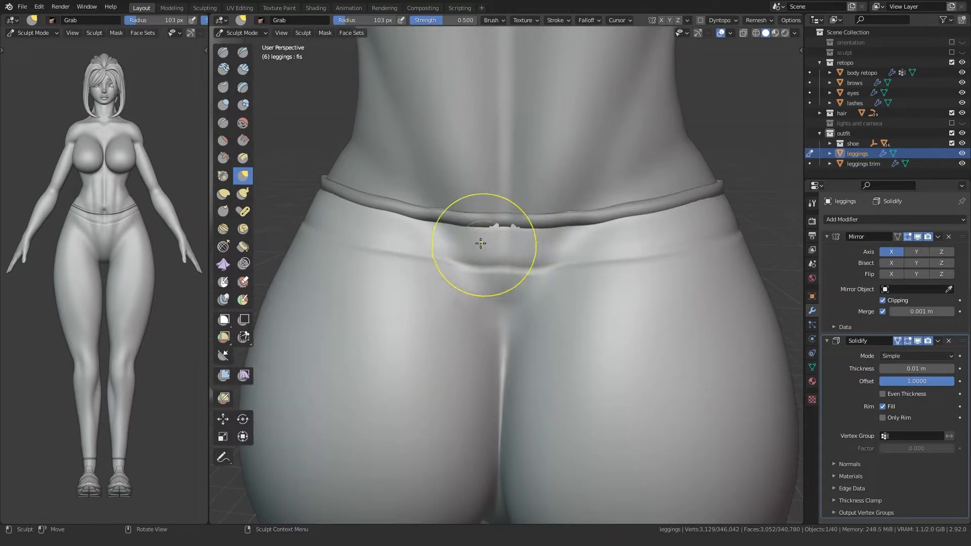
mouse_move(409, 256)
middle_down()
mouse_move(386, 254)
mouse_move(462, 296)
mouse_move(383, 264)
middle_up()
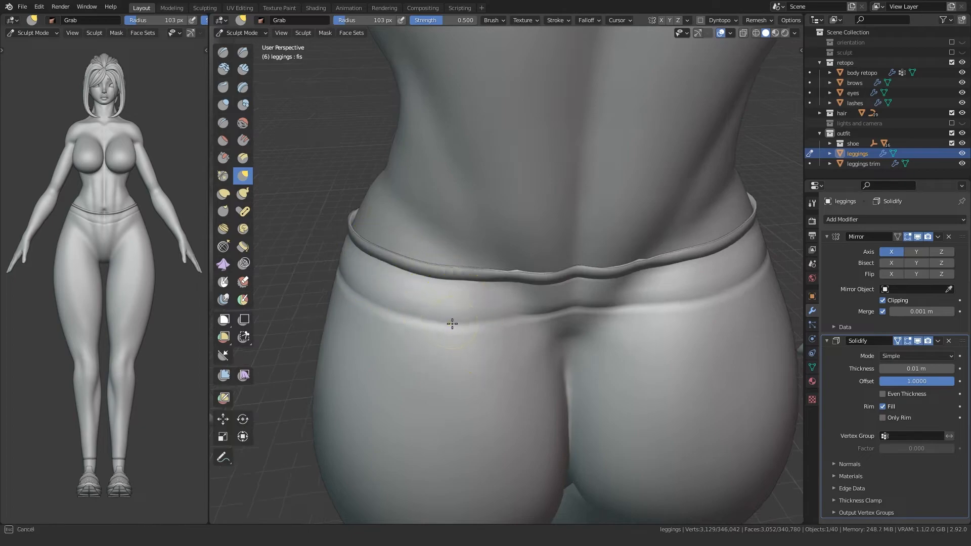
Even out the seam groove around the hips with the Grab brush enlarged to a 133 px radius.
middle_drag(452, 324, 444, 296)
key(f)
click(471, 298)
middle_drag(390, 260, 451, 300)
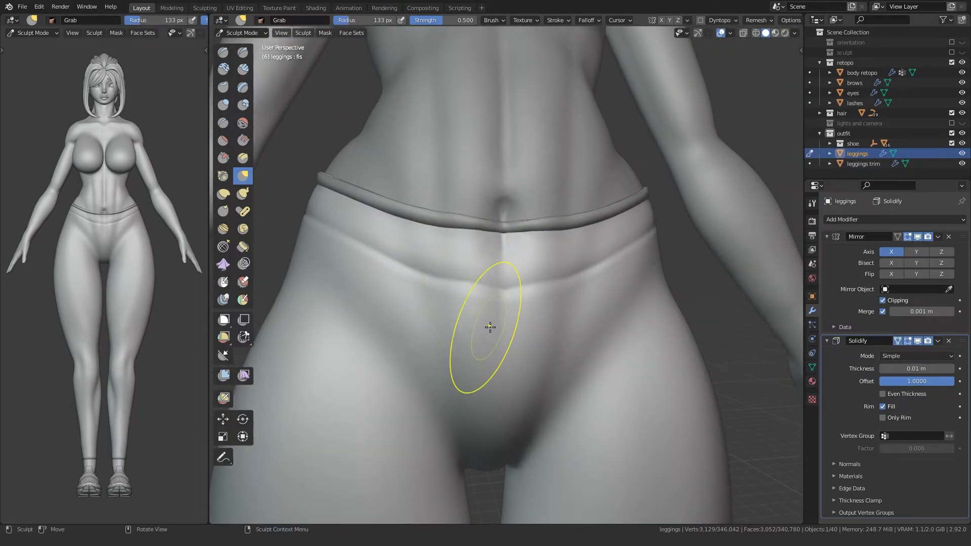
Switch from sculpting the leggings to editing the leggings trim mesh, focused on its lower edge at the centre back.
middle_drag(490, 327, 411, 279)
middle_drag(515, 274, 509, 275)
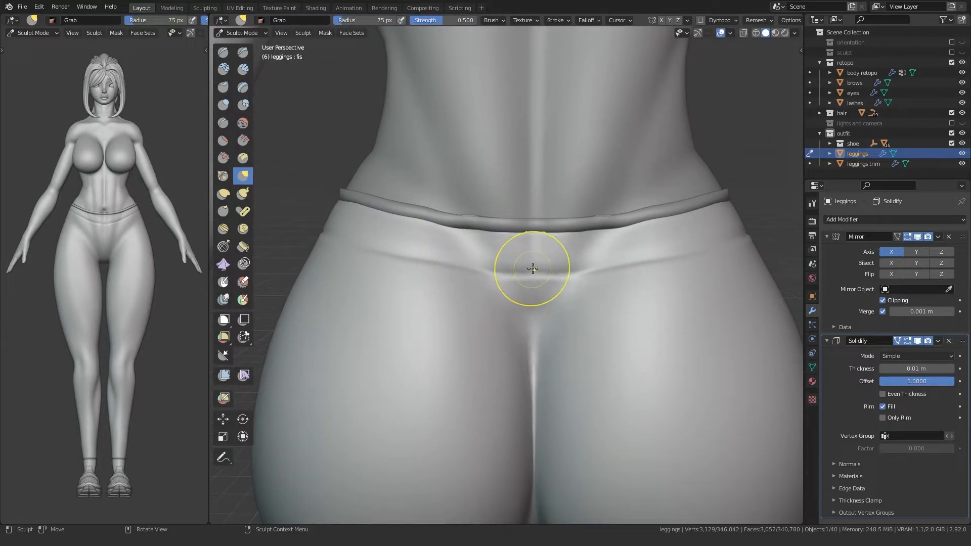
middle_drag(497, 263, 487, 248)
scroll(487, 267, up, 4)
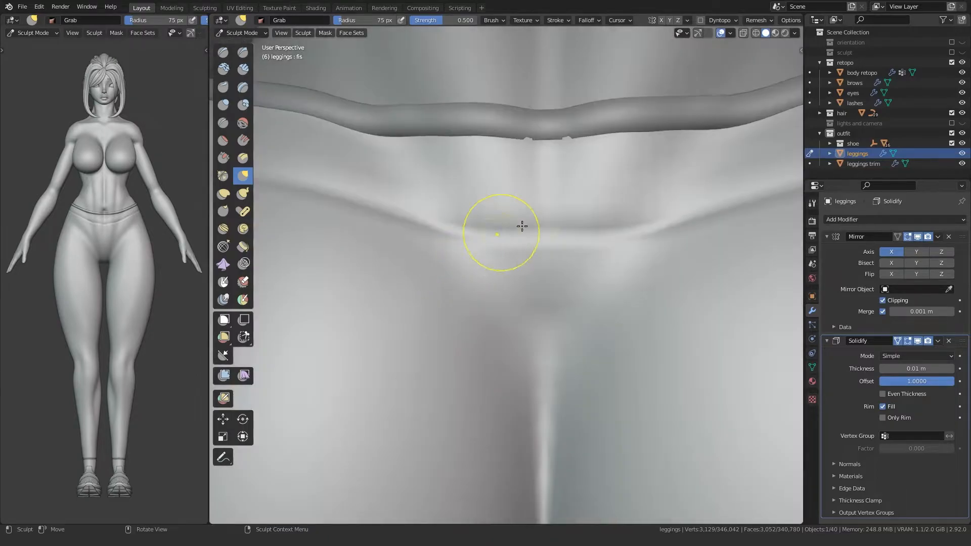
shift+middle_drag(513, 189, 509, 240)
key(Tab)
key(Tab)
key(Tab)
key(Tab)
key(ctrl+Tab)
click(489, 177)
key(Tab)
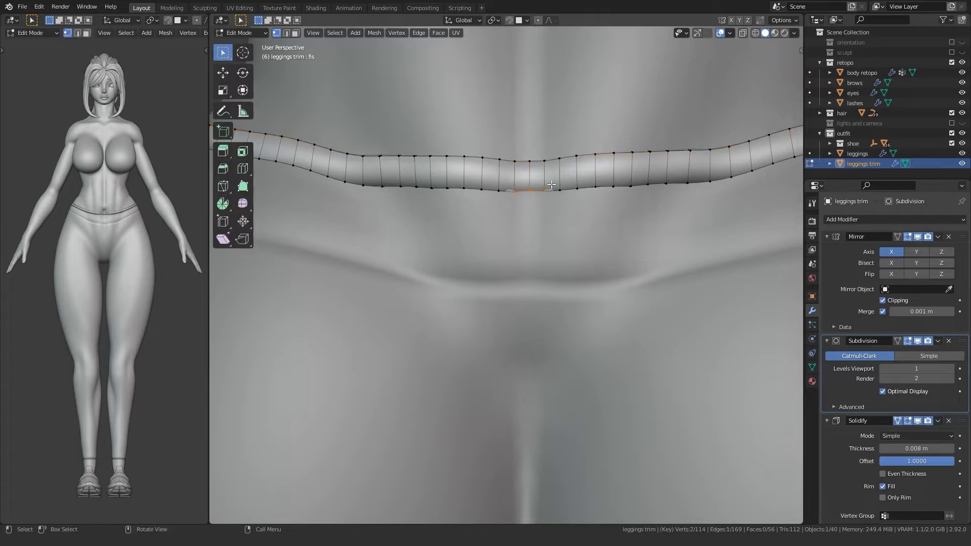
key(KP_Decimal)
middle_drag(495, 221, 468, 175)
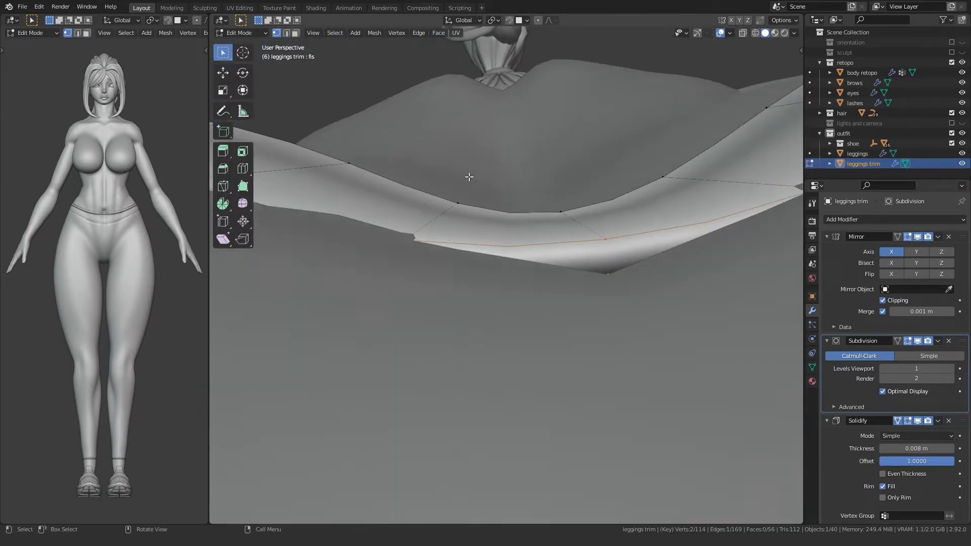
Reposition the trim's lower vertices at the centre back into an even curve and return to Object Mode.
key(g)
click(470, 165)
click(399, 228)
key(g)
click(436, 191)
click(608, 215)
key(g)
click(609, 218)
click(411, 207)
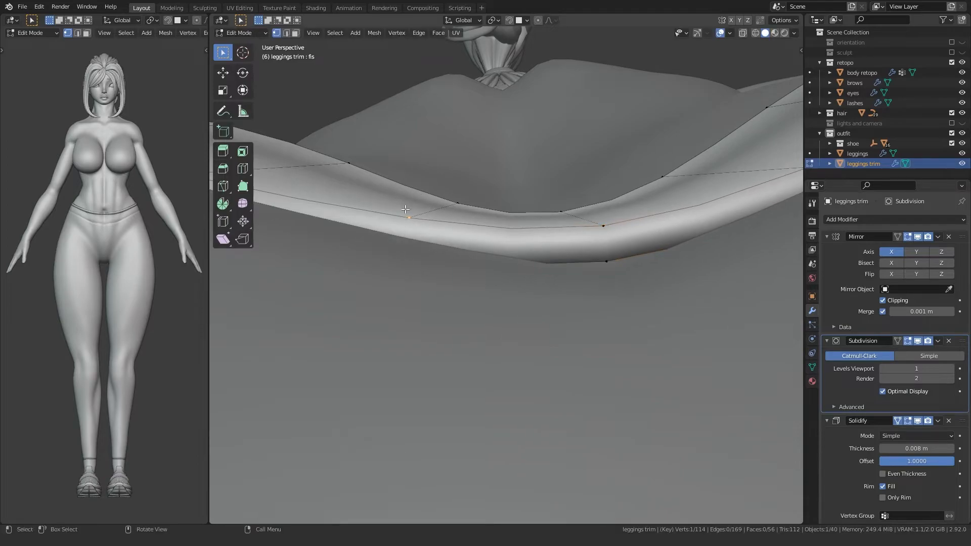
key(g)
click(415, 201)
click(587, 236)
key(g)
click(588, 254)
middle_drag(588, 254, 480, 233)
scroll(468, 346, down, 8)
key(Tab)
key(Tab)
key(Tab)
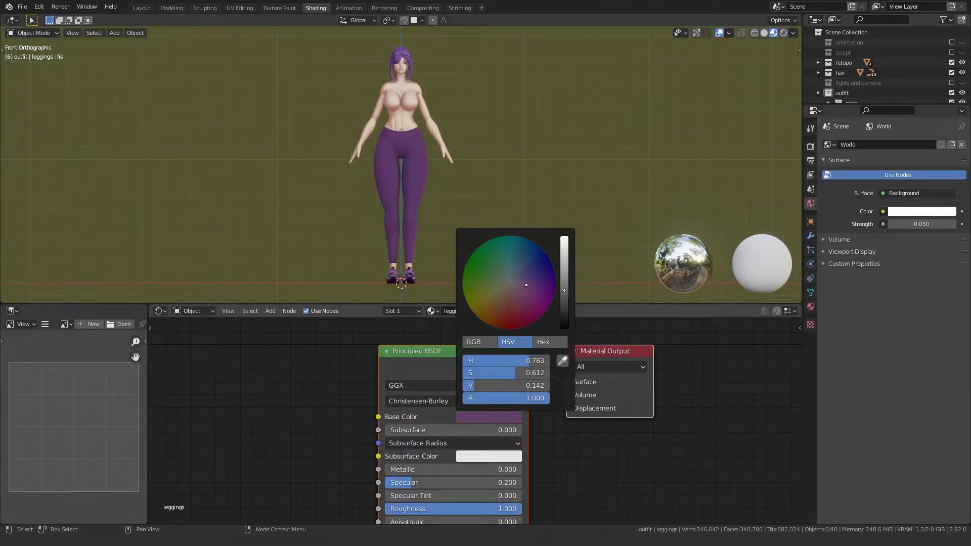
Inspect the leggings in the Shading workspace and delete all nodes from their material.
scroll(354, 209, up, 6)
middle_drag(402, 199, 371, 205)
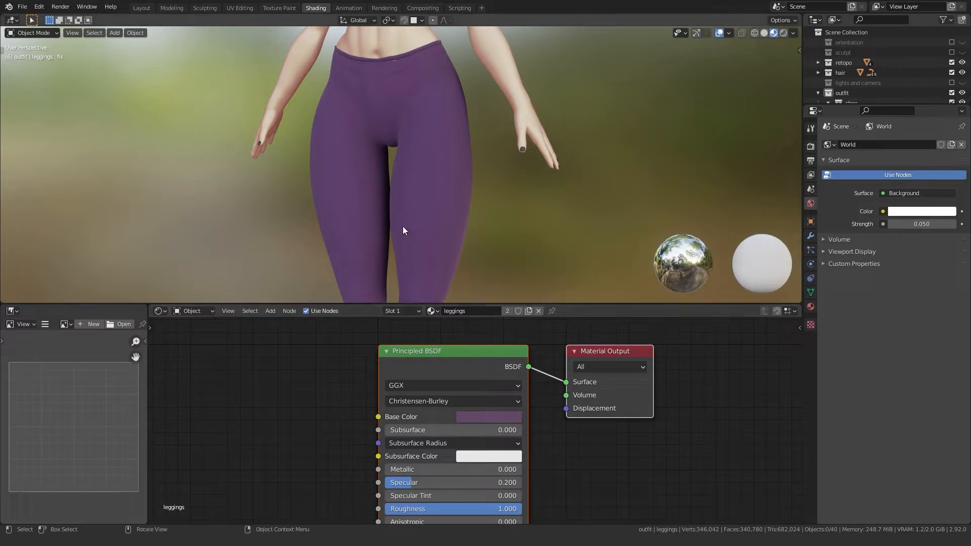
scroll(398, 215, down, 5)
drag(304, 451, 615, 353)
key(x)
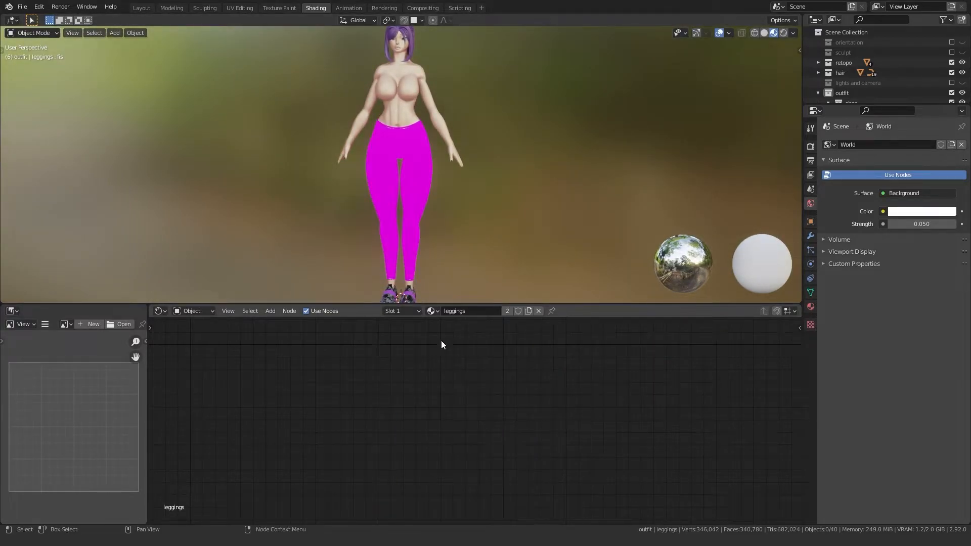
Copy the whole node network of the body's skin material and paste it into the leggings material.
click(396, 122)
scroll(393, 400, down, 3)
scroll(389, 410, down, 5)
scroll(354, 430, up, 2)
drag(277, 514, 612, 350)
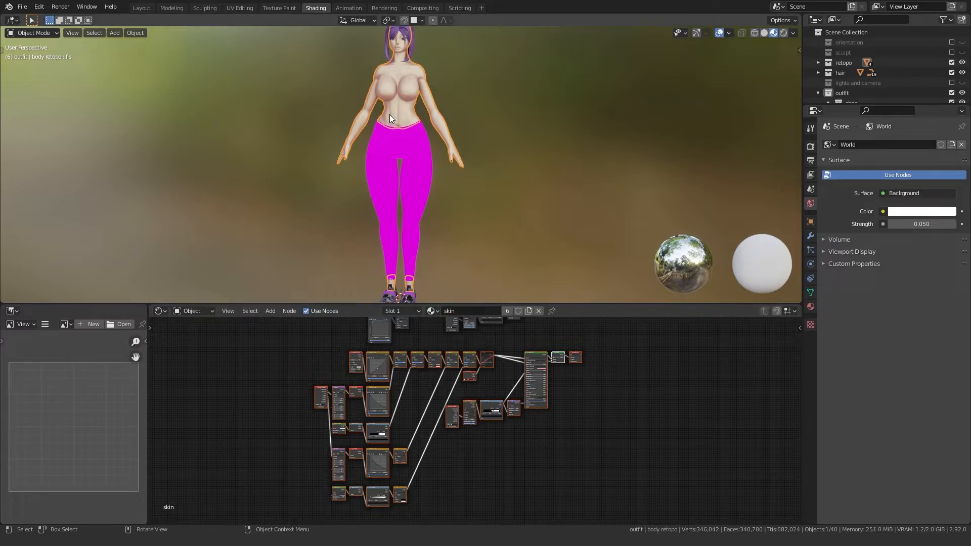
click(377, 125)
key(ctrl+v)
Change Color1 of the Mix node between the two Multiply nodes to a dark purple.
scroll(483, 453, up, 3)
middle_drag(316, 423, 506, 407)
scroll(454, 395, up, 6)
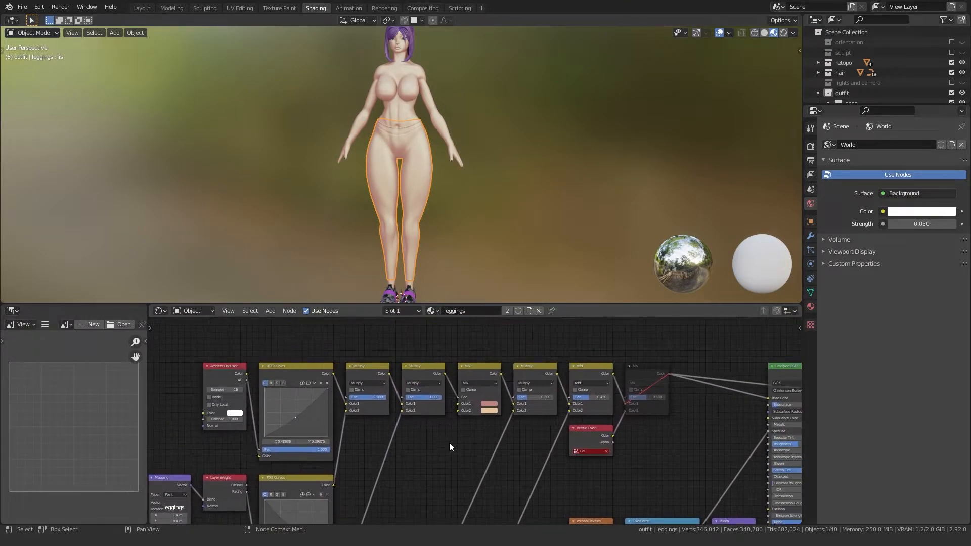
click(479, 428)
mouse_move(579, 281)
mouse_down()
mouse_move(578, 297)
mouse_move(541, 285)
mouse_up()
scroll(396, 238, up, 5)
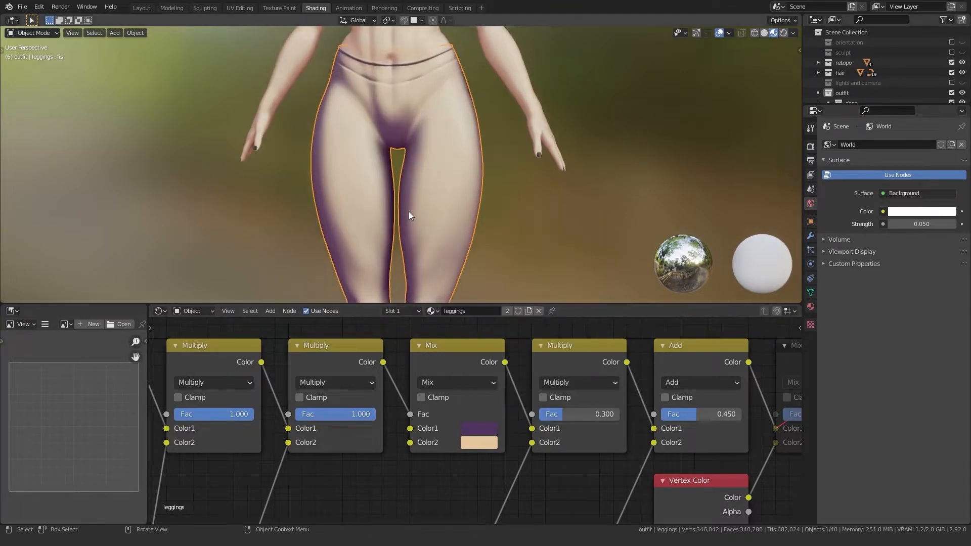
click(476, 427)
mouse_move(577, 305)
mouse_down()
mouse_move(577, 319)
mouse_move(577, 307)
mouse_up()
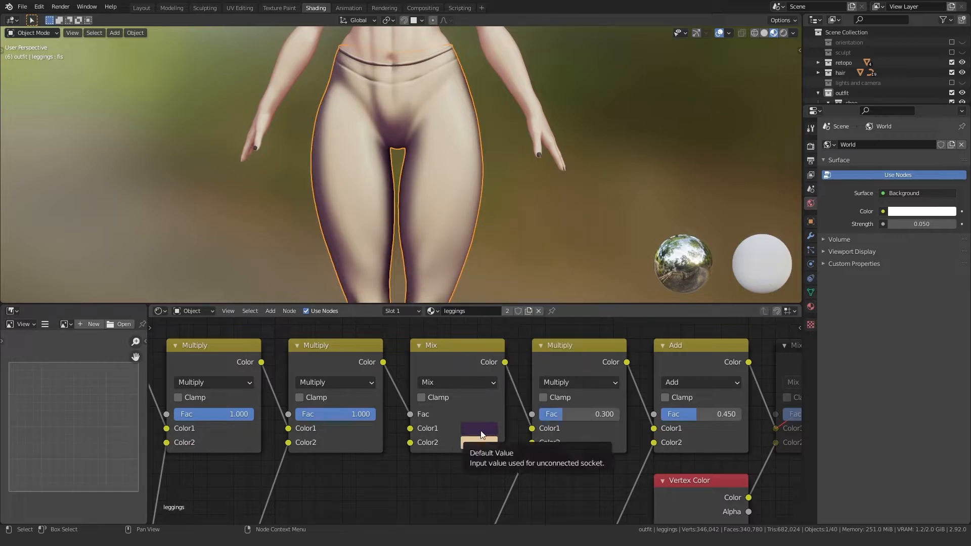
Copy the dark purple into the Mix node's Color2 and brighten it to H 0.751, S 0.730, V 0.372.
key(ctrl+c)
key(ctrl+v)
click(472, 444)
drag(575, 292, 577, 283)
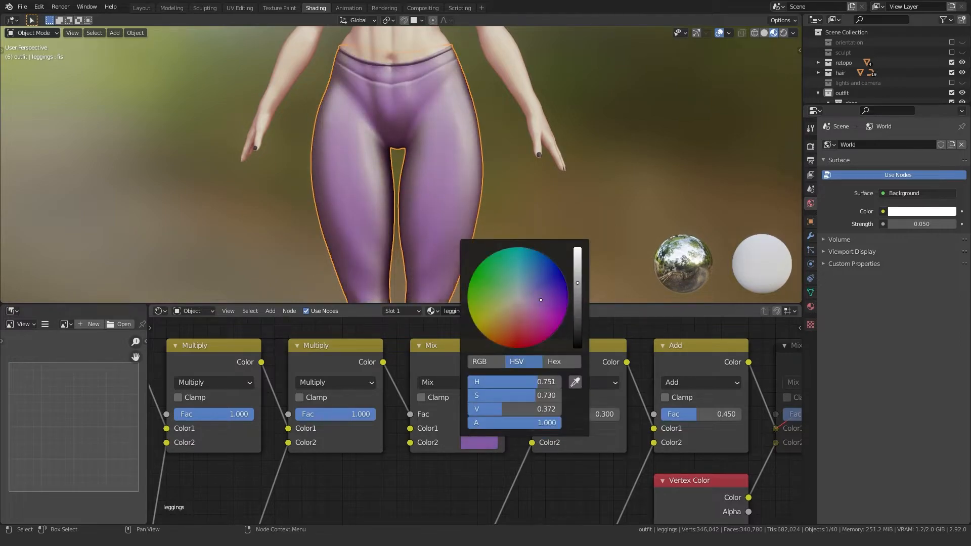
Set the leggings' Principled BSDF roughness and sheen both to 1.
scroll(602, 458, down, 10)
middle_drag(605, 457, 324, 410)
scroll(427, 410, up, 9)
middle_drag(460, 447, 452, 432)
click(477, 401)
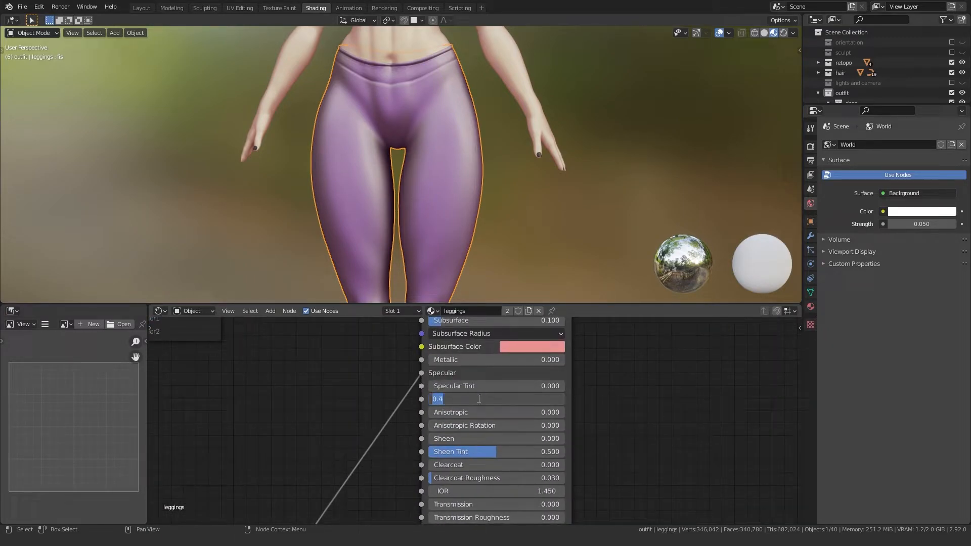
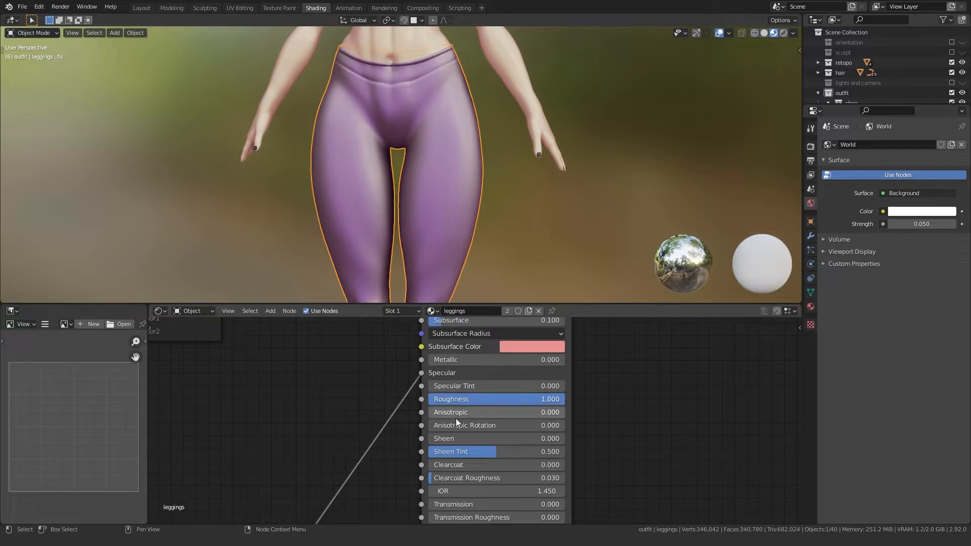
drag(447, 439, 566, 443)
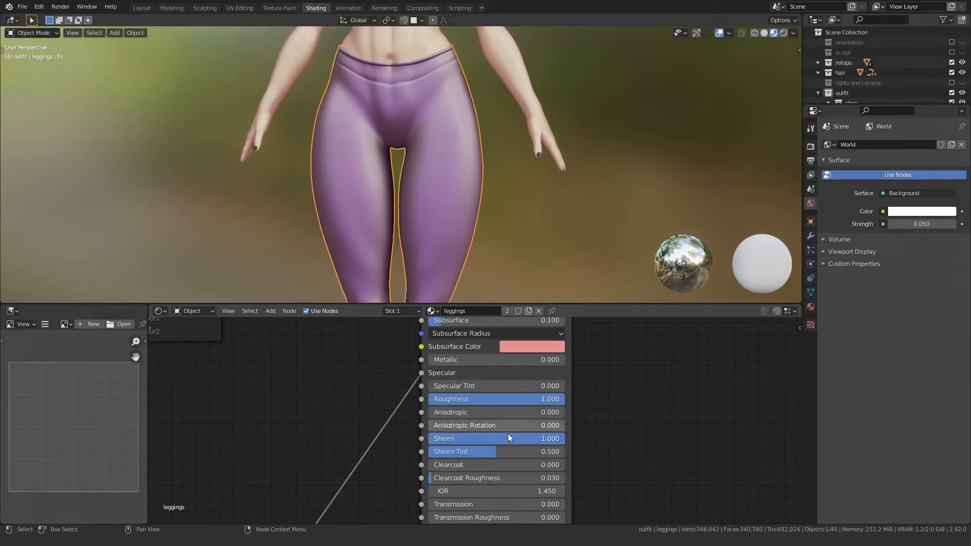
Disconnect the texture inputs from the Principled BSDF and delete the Texture Coordinate, Voronoi Texture, ColorRamp and Bump nodes.
scroll(406, 405, down, 4)
middle_drag(398, 442, 429, 401)
drag(486, 442, 475, 440)
drag(486, 352, 448, 374)
drag(461, 503, 293, 449)
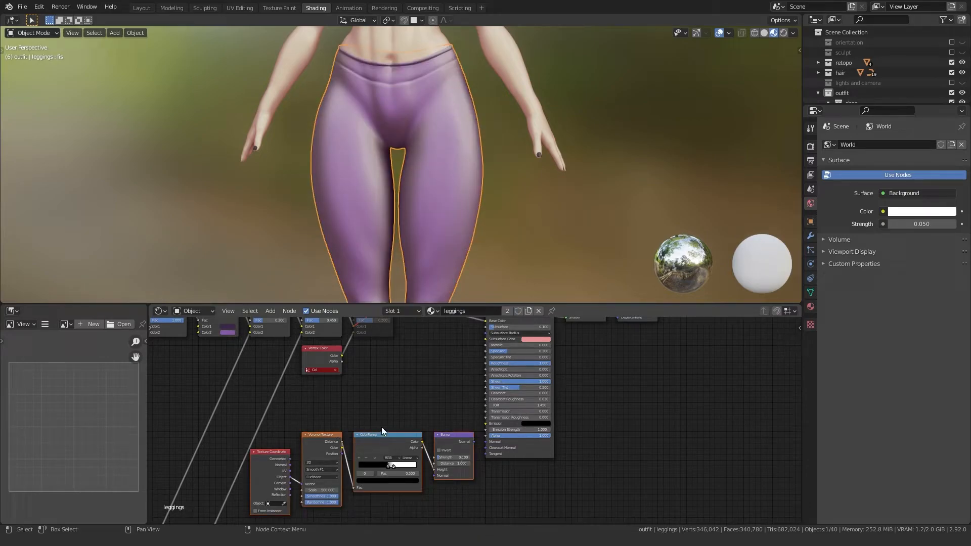
key(Delete)
Set the Principled BSDF's specular to 0.2 and the Add node's factor to 0.1.
scroll(455, 410, up, 2)
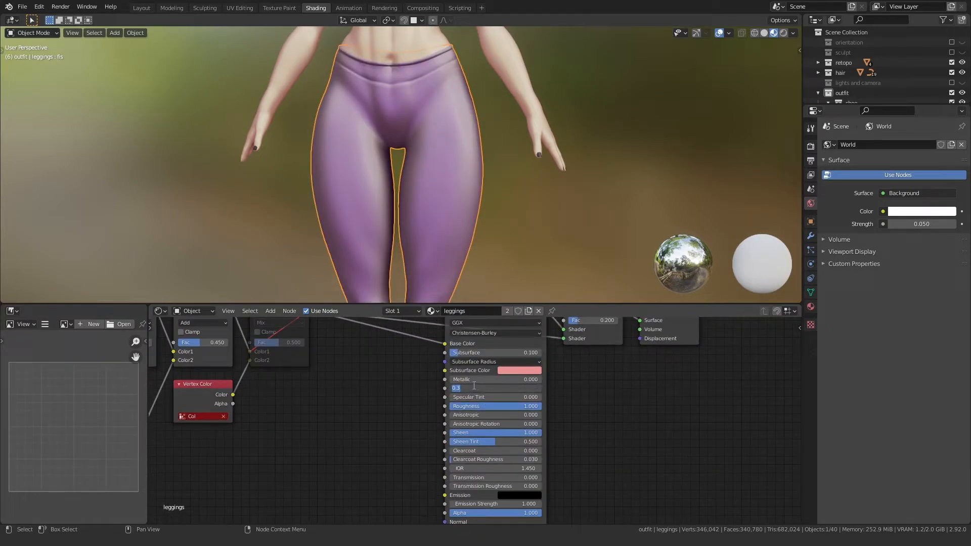
scroll(403, 202, down, 1)
middle_drag(271, 410, 421, 465)
scroll(421, 465, up, 1)
mouse_move(324, 390)
mouse_down()
mouse_move(302, 390)
mouse_move(312, 391)
mouse_up()
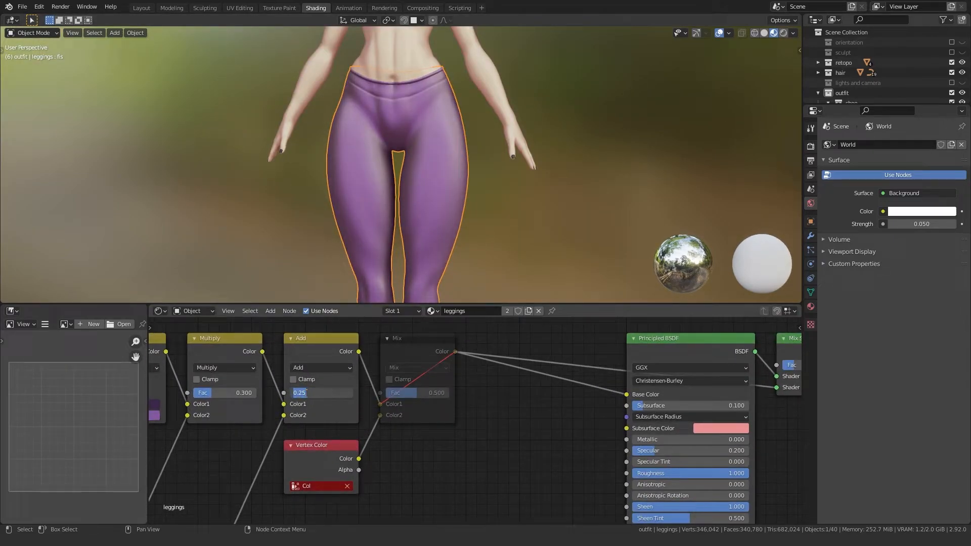
text(0.1)
key(Return)
Change the Principled BSDF's subsurface color to a pale pinkish purple with H 0.815, S 0.394, V 0.800.
middle_drag(384, 167, 364, 185)
scroll(367, 214, up, 6)
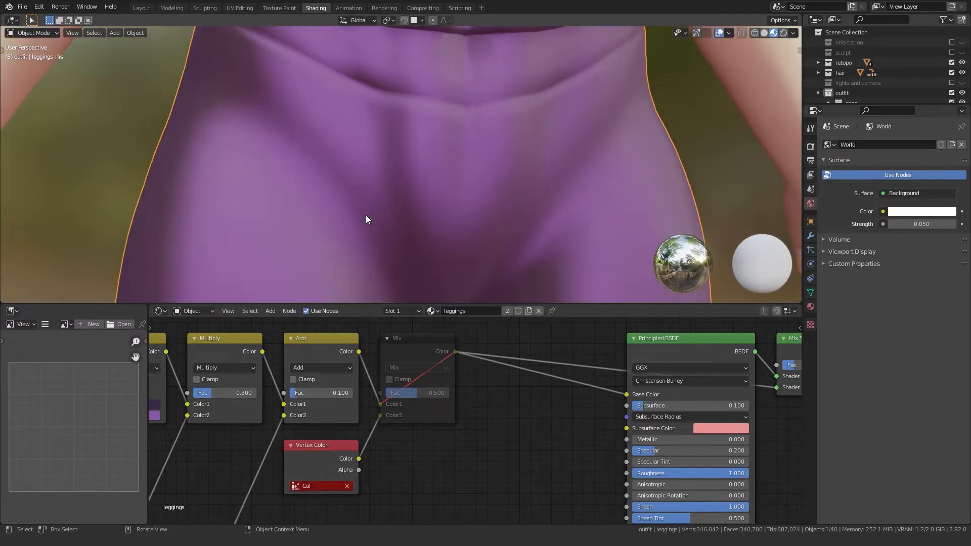
scroll(367, 217, down, 4)
ctrl+scroll(585, 425, right, 4)
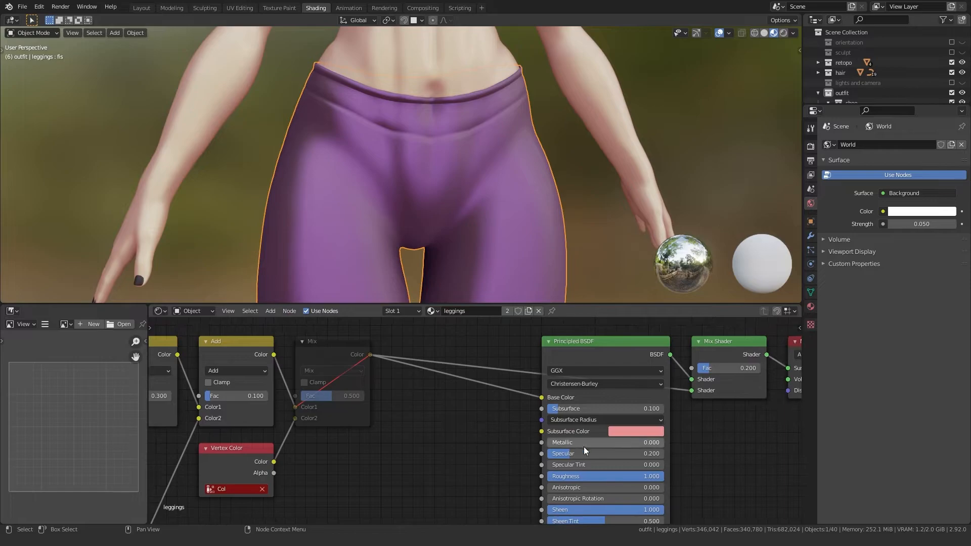
click(629, 433)
drag(660, 349, 660, 321)
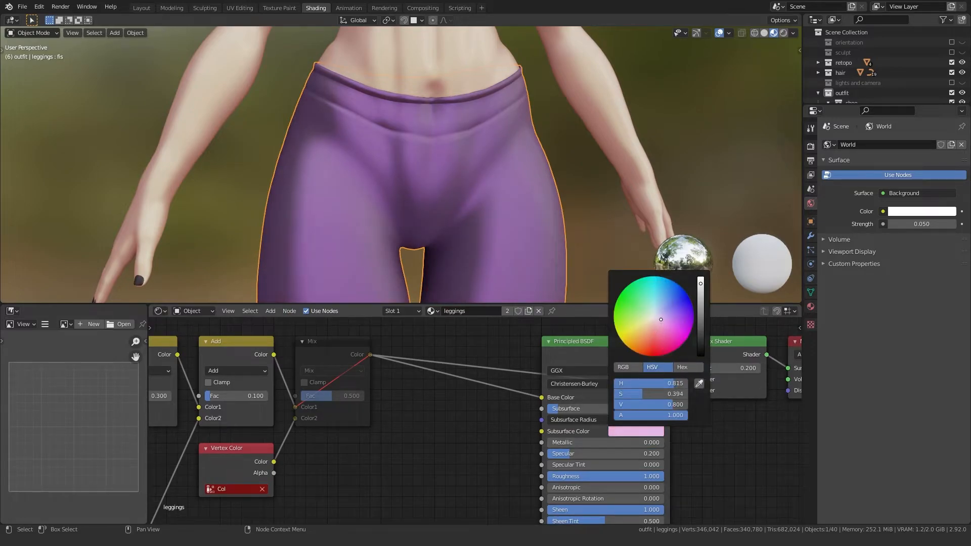
Recolor the Mix node fed by the Layer Weight curve, making Color1 pinkish purple and Color2 light grey.
scroll(475, 435, down, 3)
scroll(405, 468, down, 2)
middle_drag(303, 486, 455, 435)
scroll(394, 446, down, 2)
middle_drag(344, 468, 476, 333)
middle_drag(410, 403, 468, 491)
middle_drag(405, 521, 459, 466)
scroll(459, 479, up, 6)
middle_drag(569, 457, 404, 370)
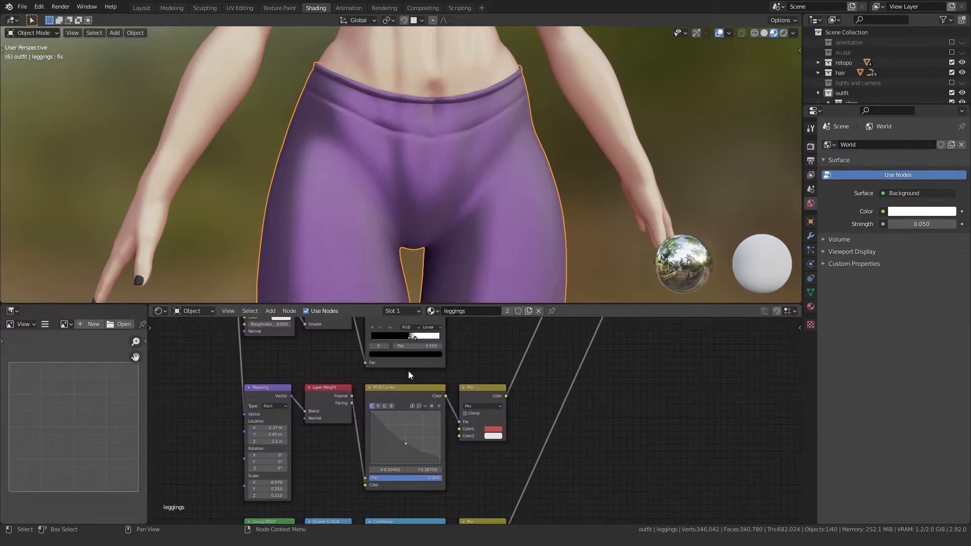
scroll(406, 370, up, 9)
click(517, 442)
drag(545, 373, 563, 373)
mouse_move(524, 295)
mouse_down()
mouse_move(512, 305)
mouse_move(532, 287)
mouse_move(537, 311)
mouse_move(578, 289)
mouse_move(581, 306)
mouse_move(556, 295)
mouse_move(586, 277)
mouse_move(560, 298)
mouse_up()
click(512, 454)
mouse_move(622, 272)
mouse_down()
mouse_move(621, 342)
mouse_move(621, 256)
mouse_up()
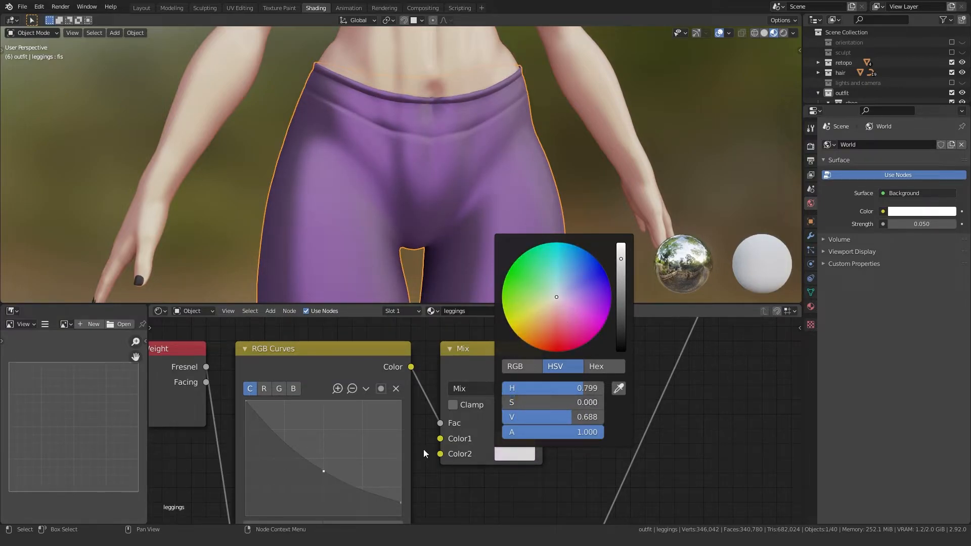
click(514, 438)
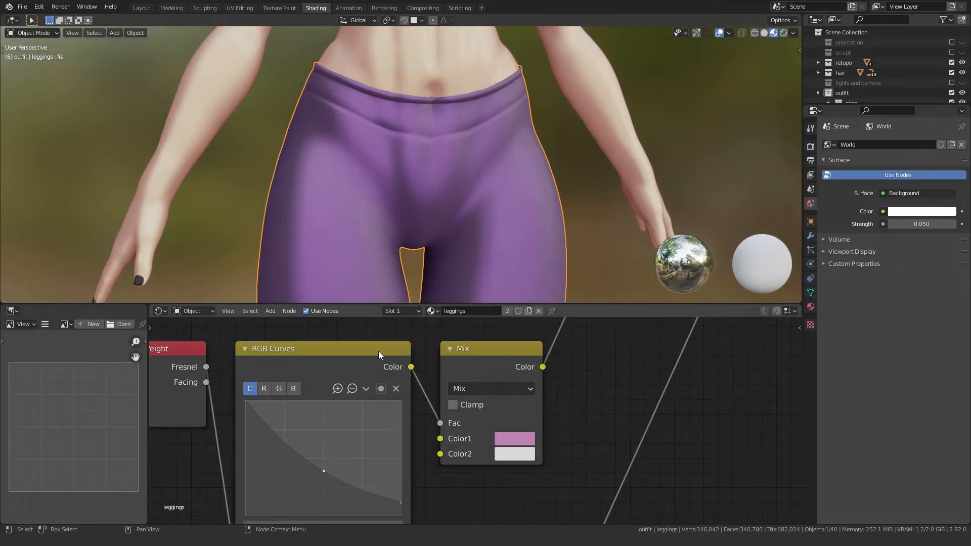
Test the Multiply node after the purple Mix at factors 1 and 0.3, and settle on 0.8.
scroll(506, 445, down, 5)
scroll(433, 469, up, 6)
scroll(433, 469, down, 5)
middle_drag(540, 399, 442, 484)
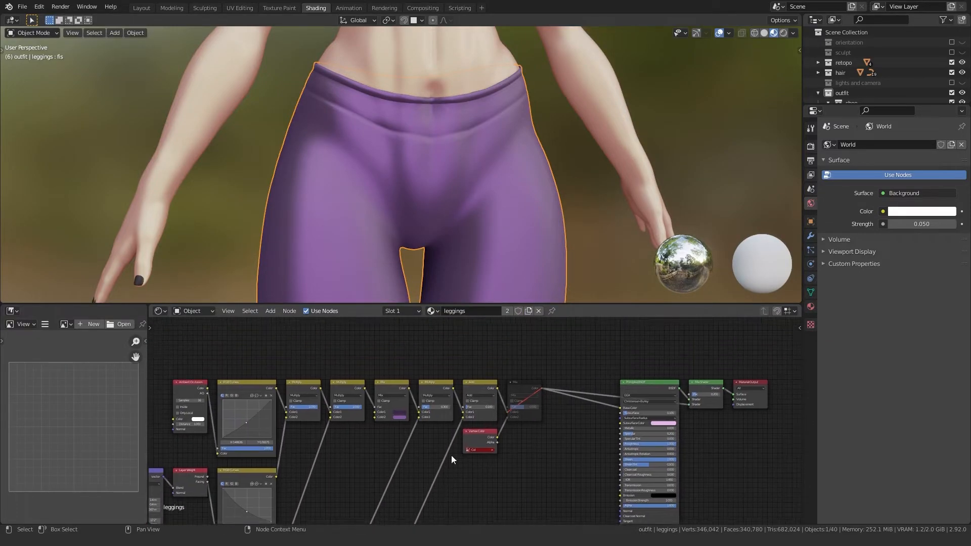
scroll(452, 419, up, 3)
middle_drag(397, 447, 417, 466)
drag(412, 412, 453, 412)
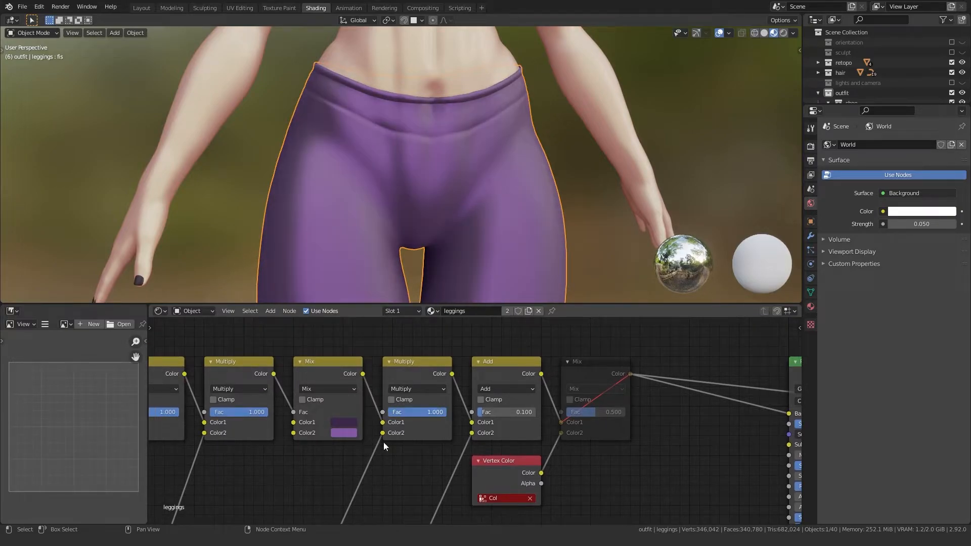
scroll(396, 438, down, 4)
scroll(461, 432, up, 4)
double_click(474, 412)
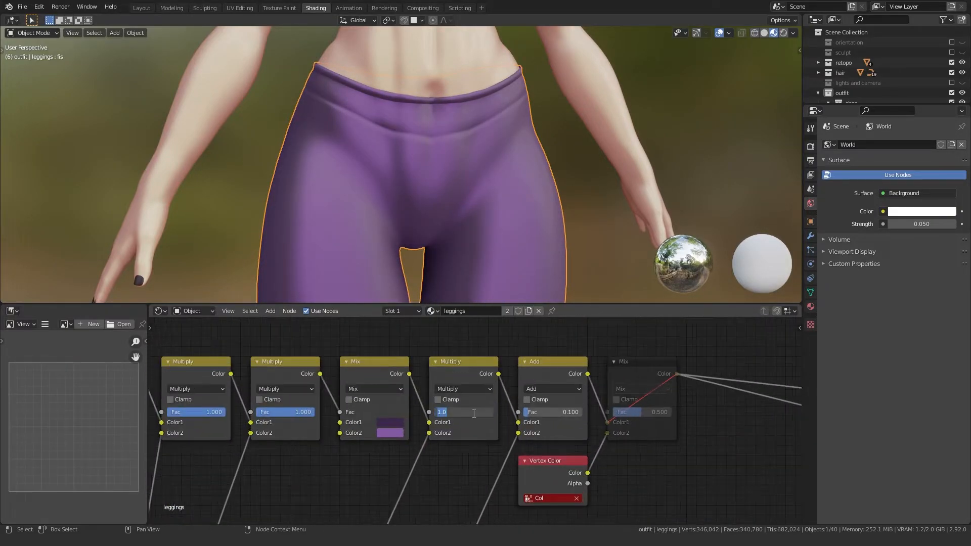
text(0.3)
key(Return)
double_click(472, 414)
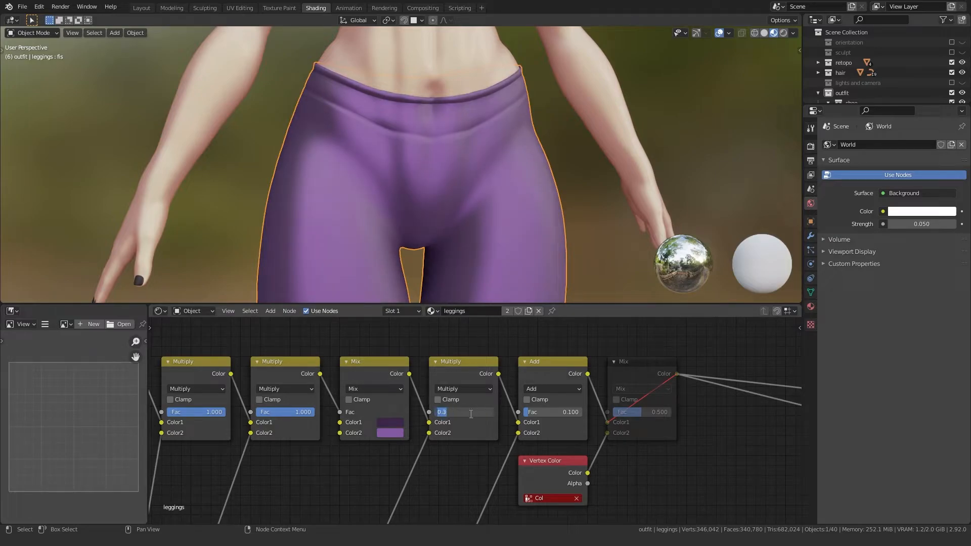
drag(469, 414, 472, 414)
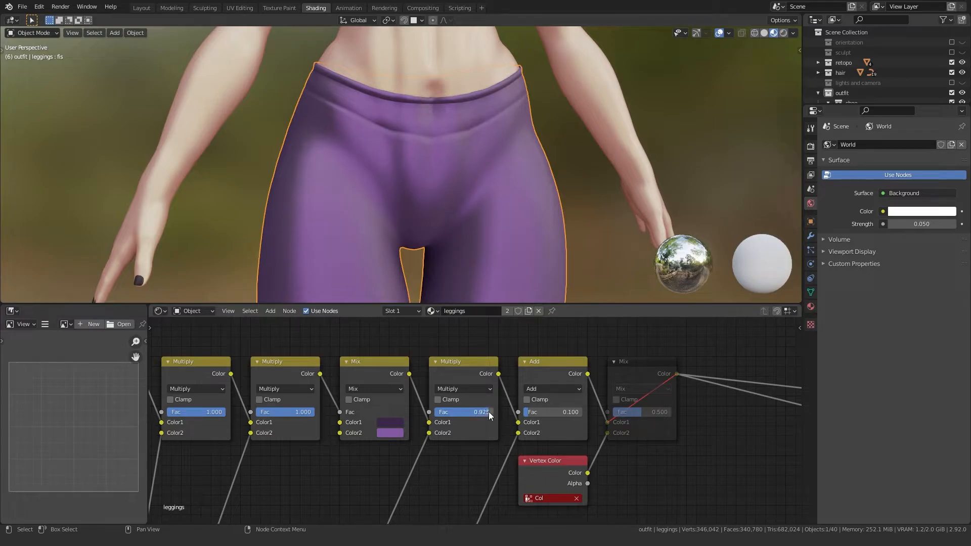
Try adjusting the ambient occlusion curve and the factors of the first two Multiply nodes.
middle_drag(271, 442, 411, 420)
drag(221, 421, 222, 422)
mouse_move(430, 390)
mouse_down()
mouse_move(405, 390)
mouse_move(431, 390)
mouse_up()
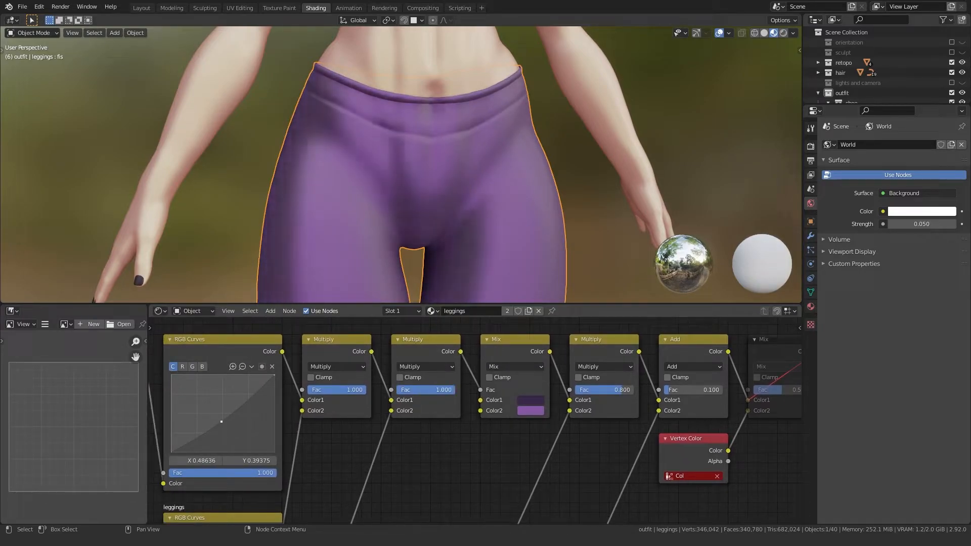
mouse_move(340, 390)
mouse_down()
mouse_move(309, 390)
mouse_move(342, 390)
mouse_up()
Set the Principled BSDF's specular to 0 and check the leggings from a slightly changed angle.
scroll(455, 446, down, 8)
middle_drag(453, 447, 463, 430)
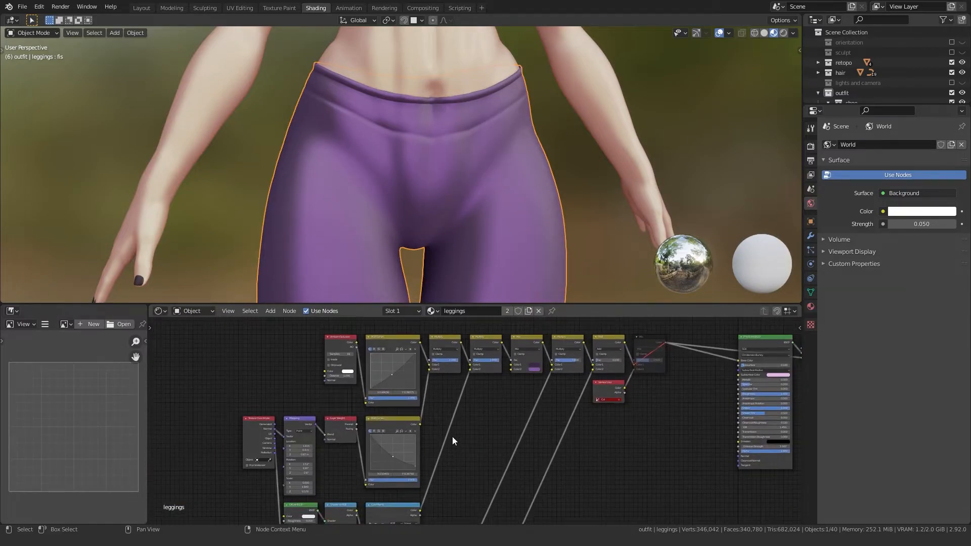
scroll(465, 420, up, 4)
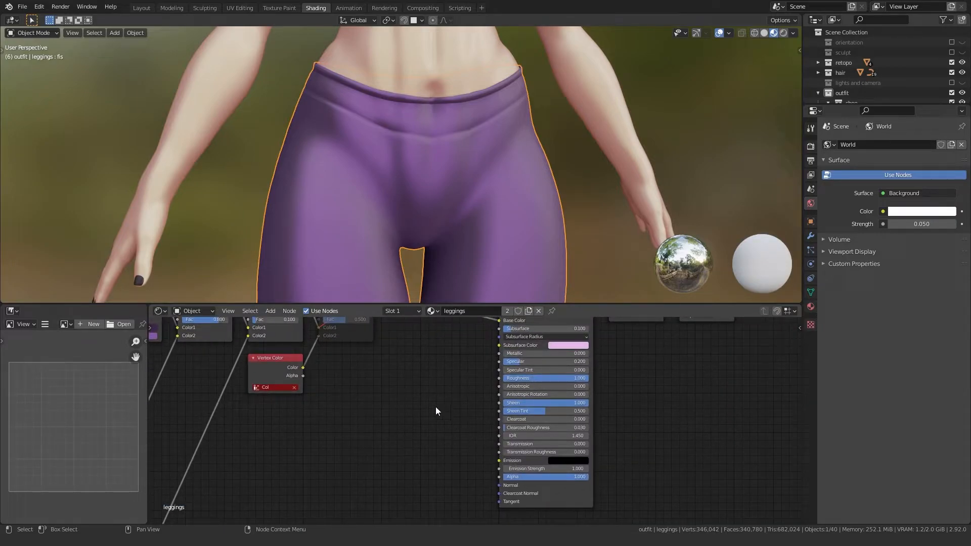
scroll(417, 232, down, 5)
middle_drag(417, 232, 413, 200)
scroll(413, 200, up, 5)
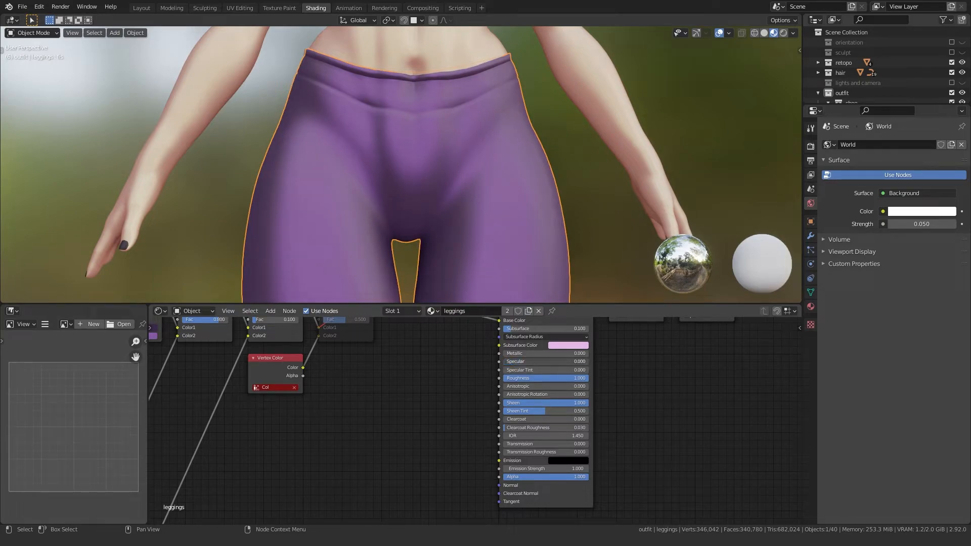
scroll(437, 415, up, 2)
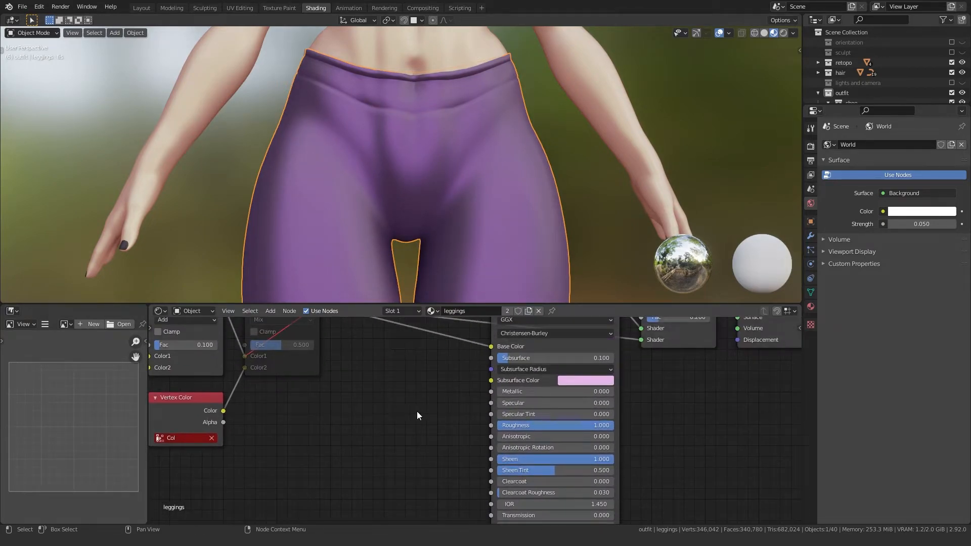
scroll(369, 182, down, 3)
mouse_move(363, 203)
middle_down()
mouse_move(378, 203)
mouse_move(210, 199)
mouse_move(416, 195)
mouse_move(368, 184)
middle_up()
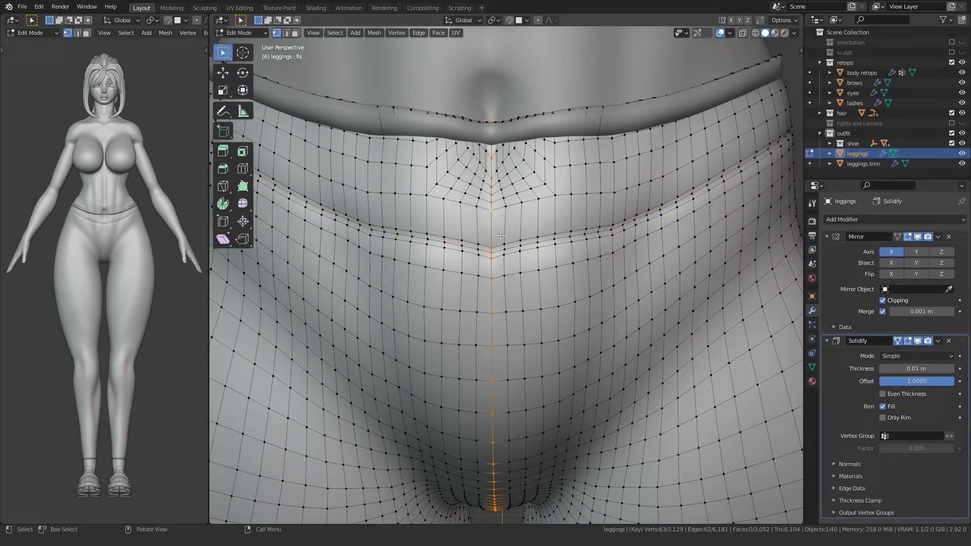
key(ctrl+b)
click(482, 245)
key(ctrl+z)
Try adding an edge loop beside the leggings' centre seam and sliding it close to the seam line.
scroll(482, 245, up, 4)
key(ctrl+r)
click(484, 215)
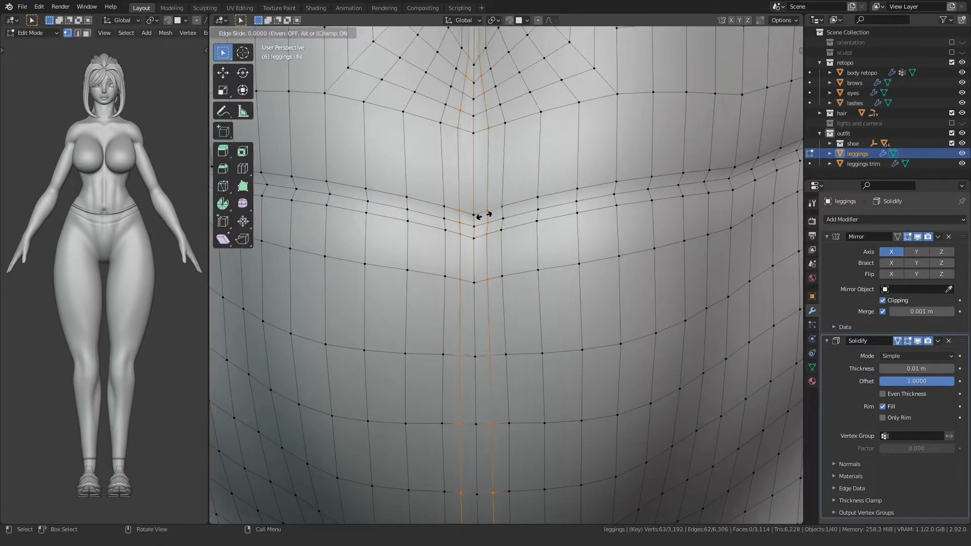
click(480, 216)
middle_drag(480, 216, 468, 258)
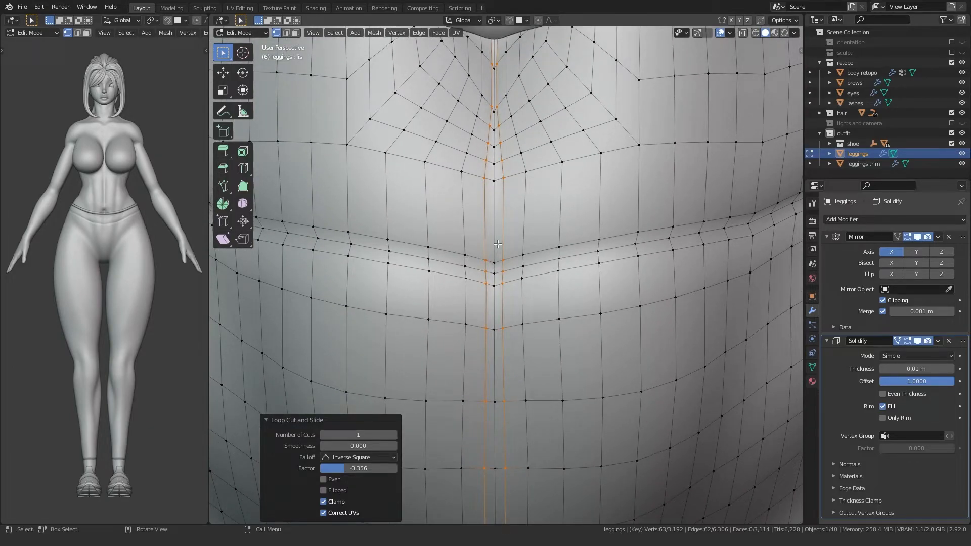
key(g)
key(g)
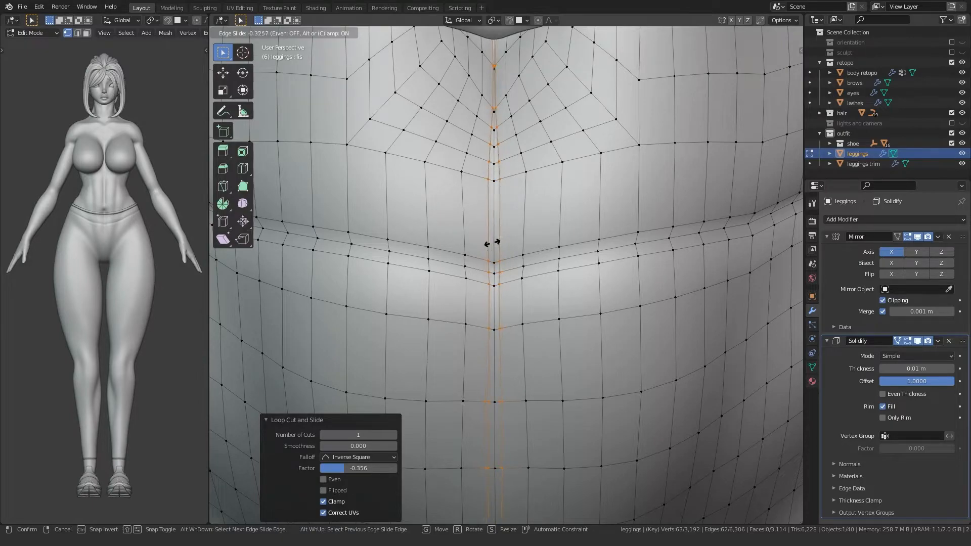
click(486, 246)
scroll(489, 247, up, 5)
scroll(488, 248, down, 6)
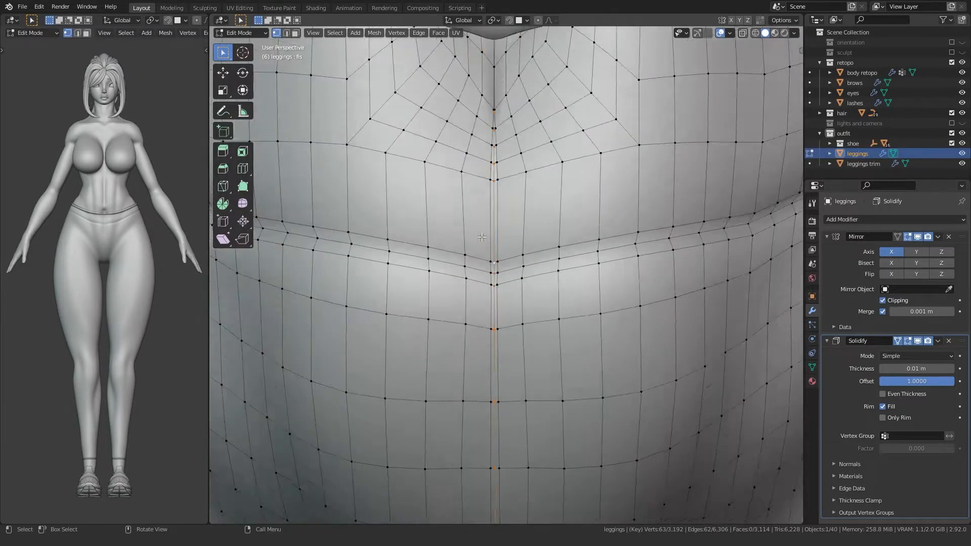
Try sinking the centre seam loop inward with Shrink/Fatten at an offset of -0.0731 m and check the groove in Object Mode.
key(alt+s)
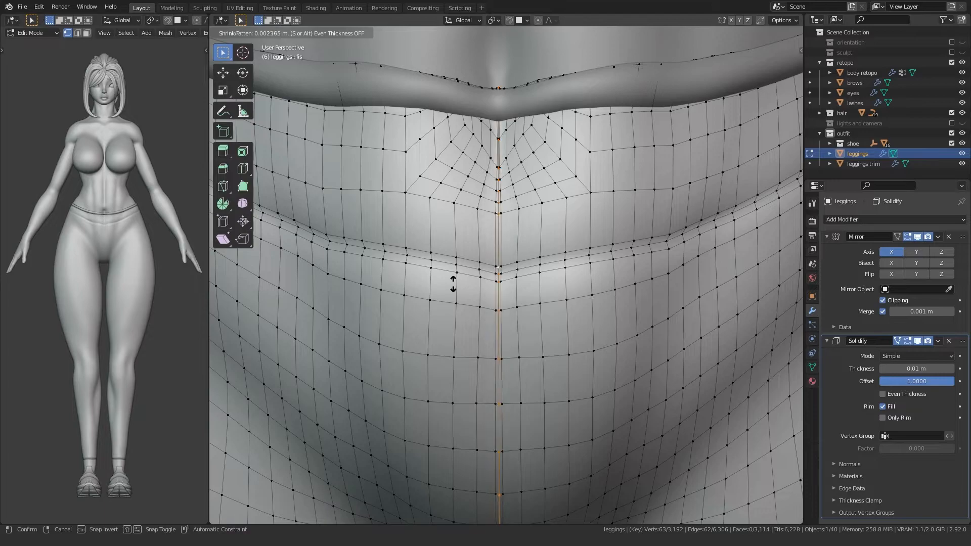
click(450, 285)
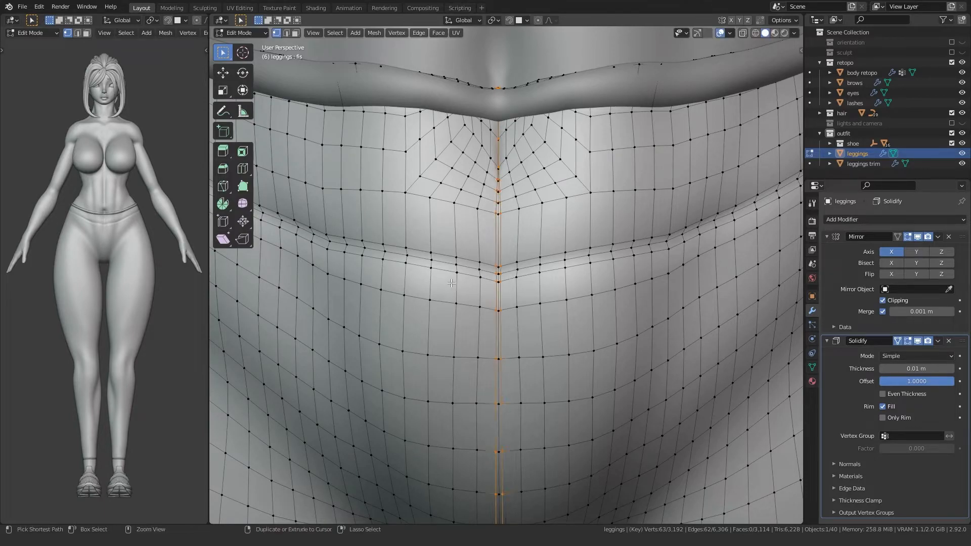
scroll(455, 284, up, 4)
key(alt+s)
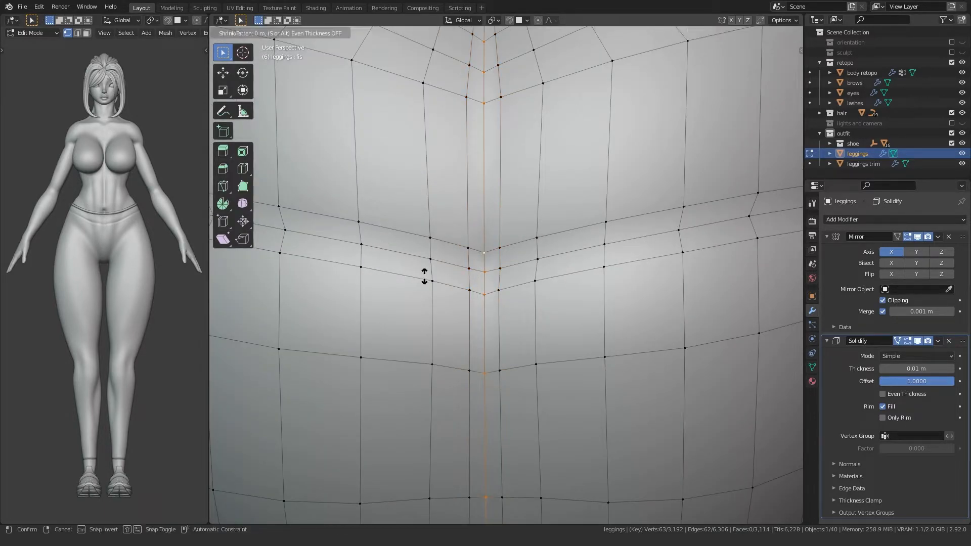
click(434, 287)
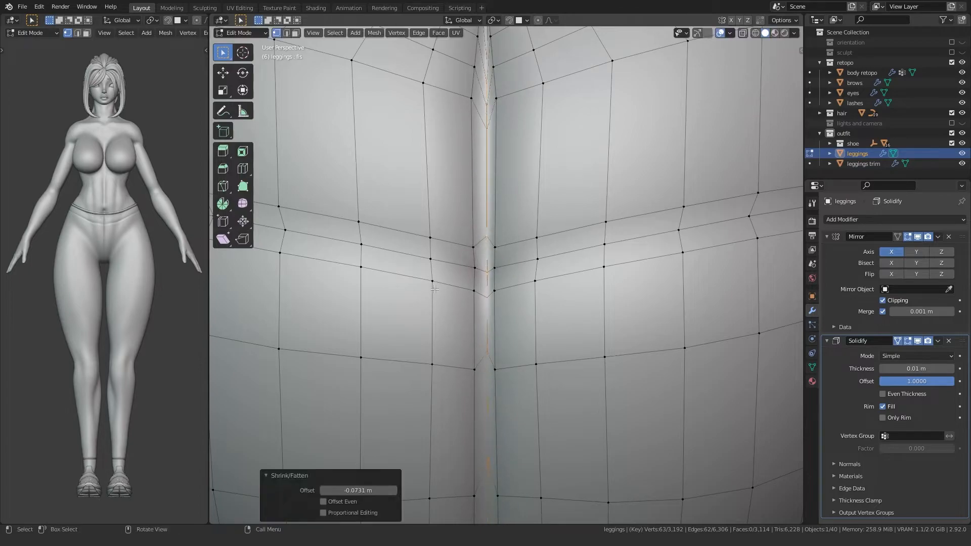
scroll(434, 287, down, 5)
key(Tab)
mouse_move(443, 324)
middle_down()
mouse_move(384, 296)
mouse_move(224, 354)
mouse_move(434, 325)
middle_up()
key(Tab)
Try a new Shrink/Fatten on the centre seam loop and check the groove without the mesh edges.
scroll(430, 322, up, 4)
key(alt+s)
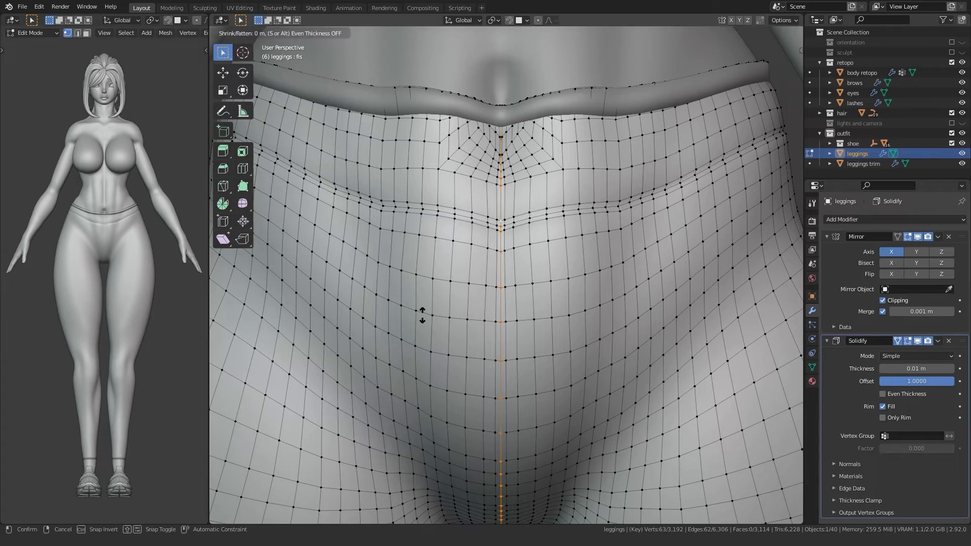
click(425, 323)
scroll(425, 324, down, 3)
key(Tab)
middle_drag(426, 327, 299, 341)
scroll(429, 311, up, 4)
middle_drag(429, 311, 411, 328)
key(Tab)
key(Tab)
scroll(411, 329, down, 4)
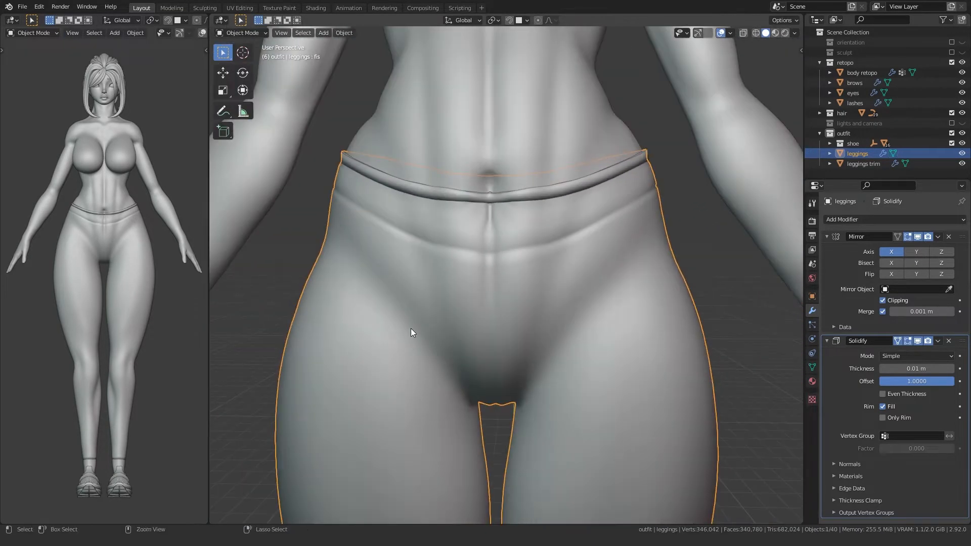
Add a new edge loop close beside the leggings' centre seam line.
key(Tab)
scroll(492, 306, up, 6)
key(ctrl+r)
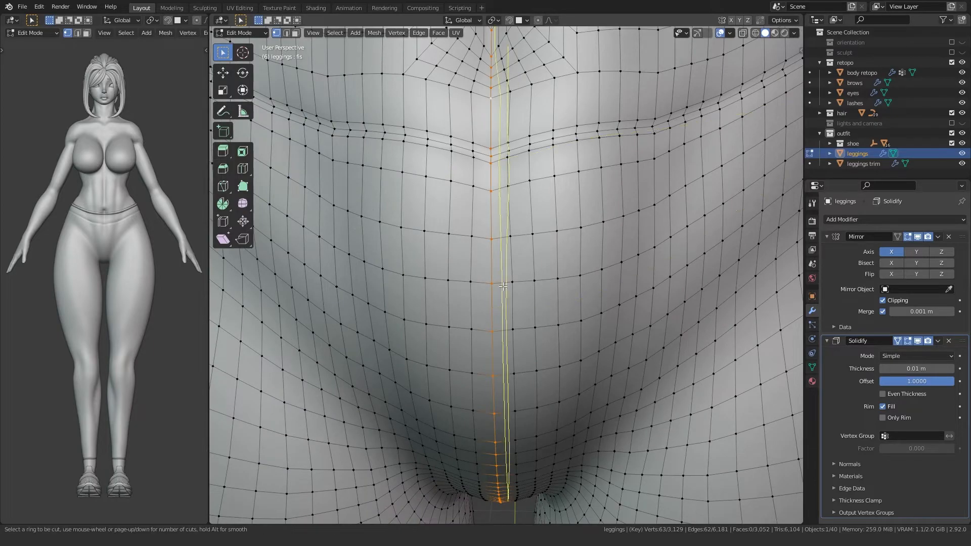
click(492, 306)
middle_drag(492, 306, 434, 313)
scroll(437, 288, down, 8)
scroll(393, 302, up, 4)
Sink the centre seam loop inward with Shrink/Fatten at an offset of -0.02 m and check the groove from behind.
key(alt+s)
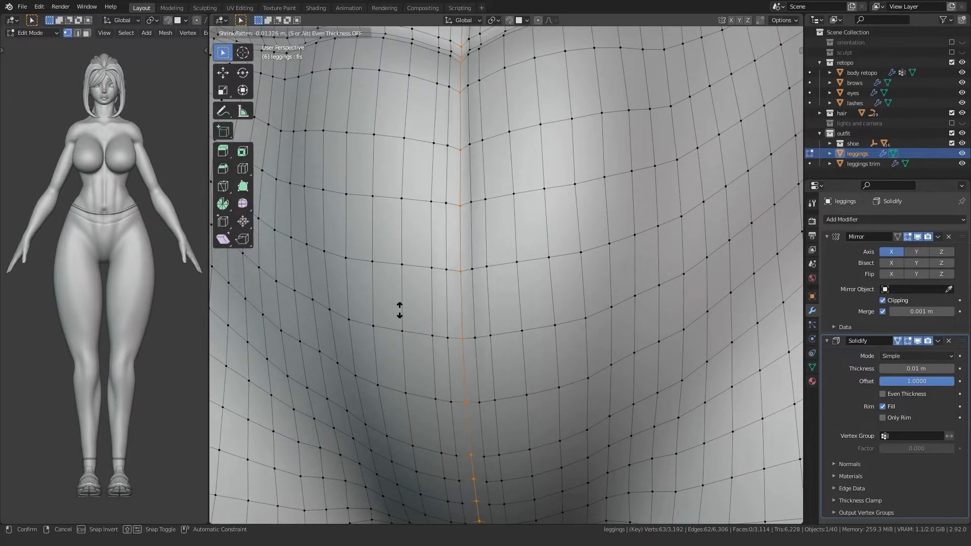
click(396, 315)
scroll(393, 324, down, 3)
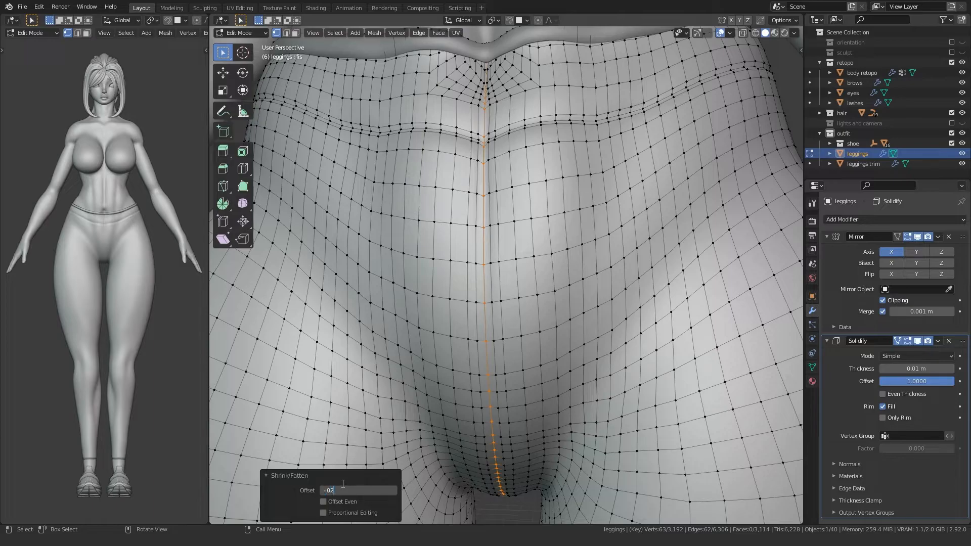
key(Tab)
scroll(368, 444, down, 3)
middle_drag(450, 365, 312, 428)
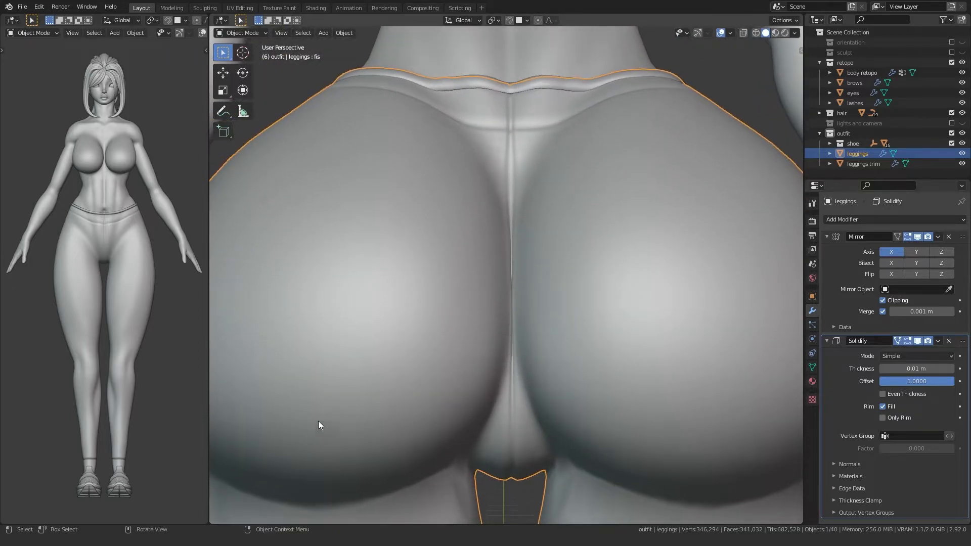
key(ctrl)
Deselect the upper back part of the centre seam loop and scale the remaining seam vertices to about 0.97.
key(Tab)
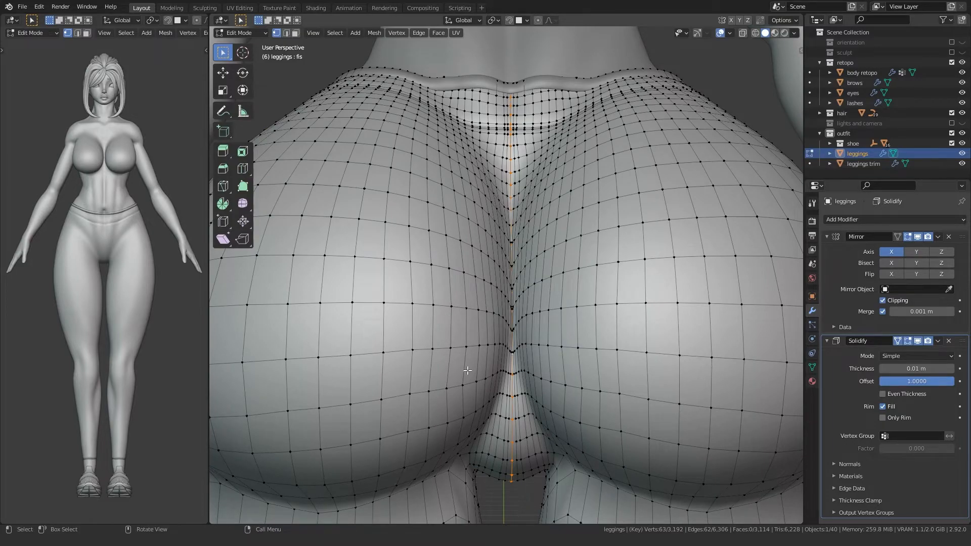
middle_drag(467, 370, 473, 364)
key(b)
drag(586, 101, 587, 68)
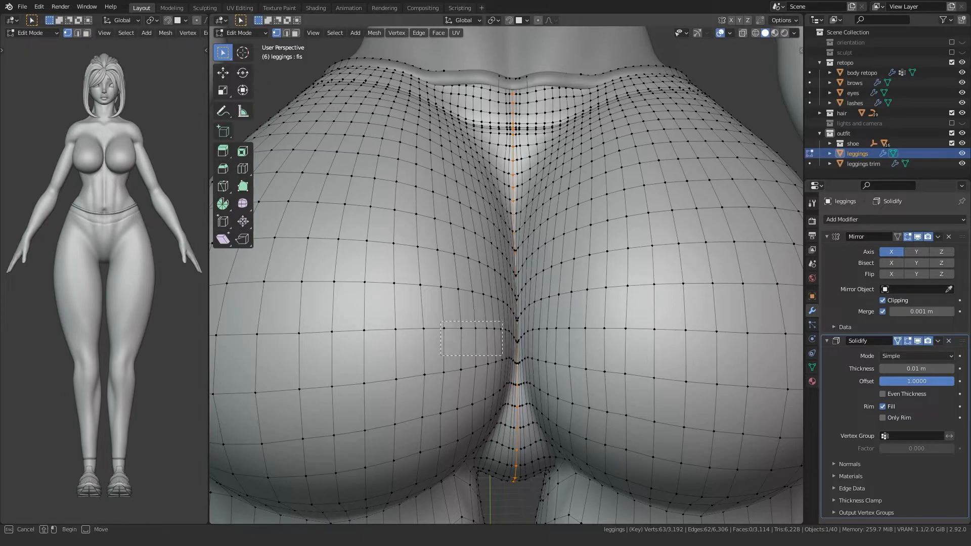
drag(582, 63, 583, 63)
key(ctrl+z)
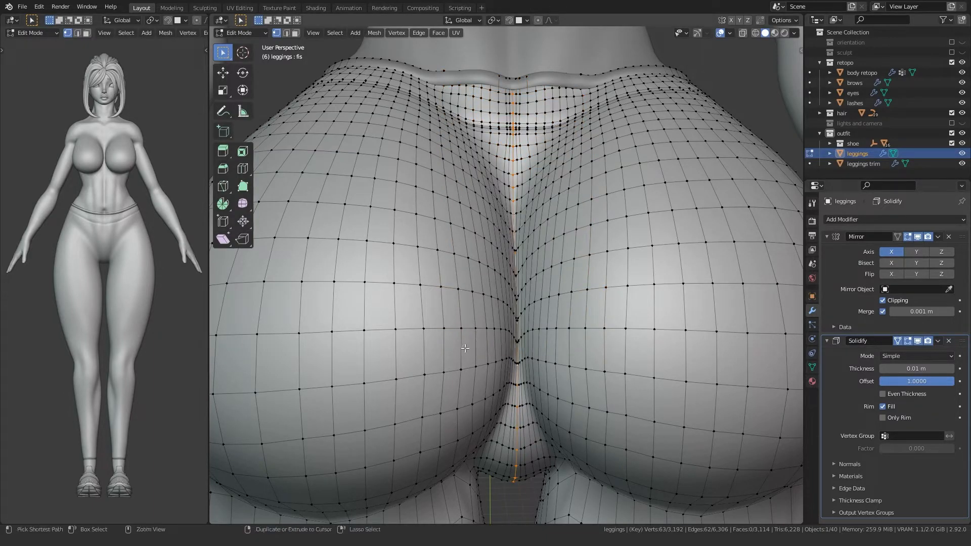
key(ctrl+z)
scroll(458, 354, up, 5)
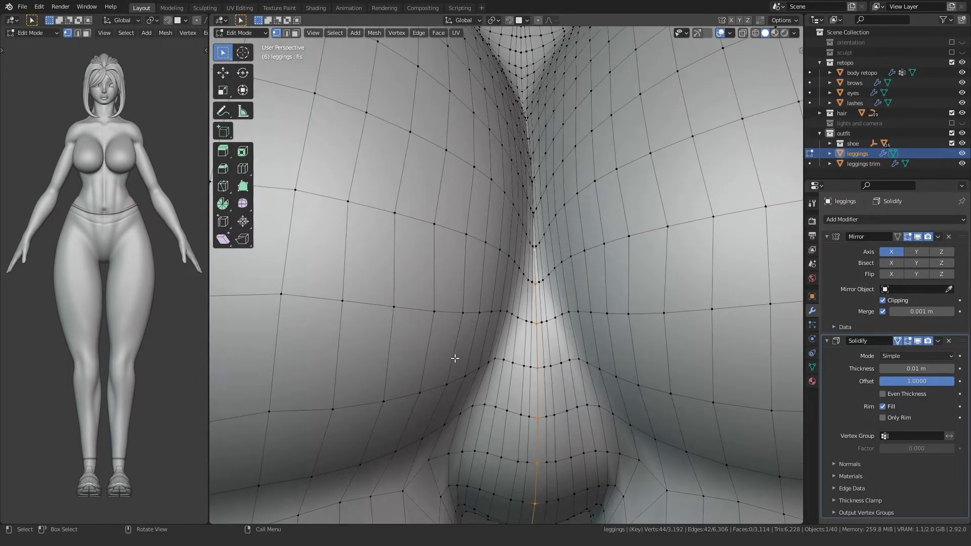
key(s)
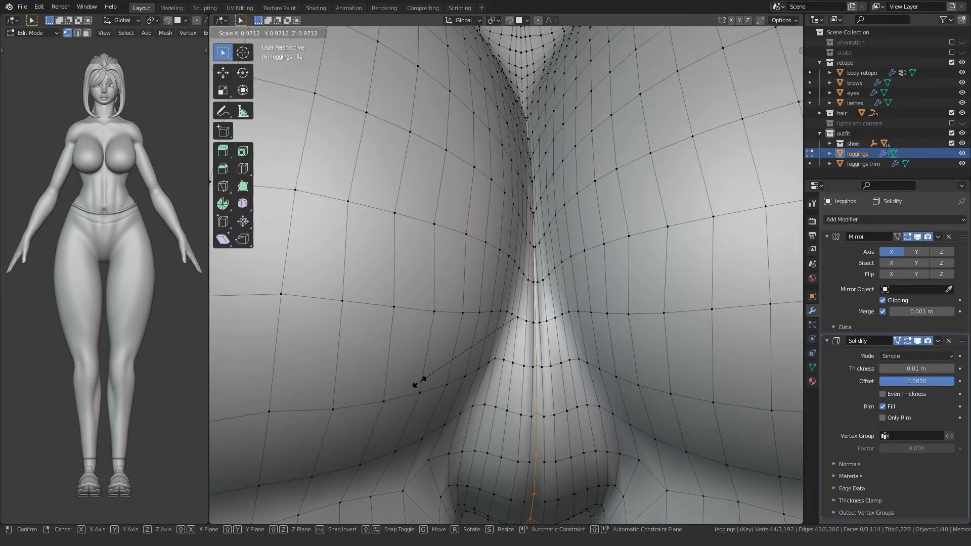
click(420, 381)
scroll(417, 384, down, 6)
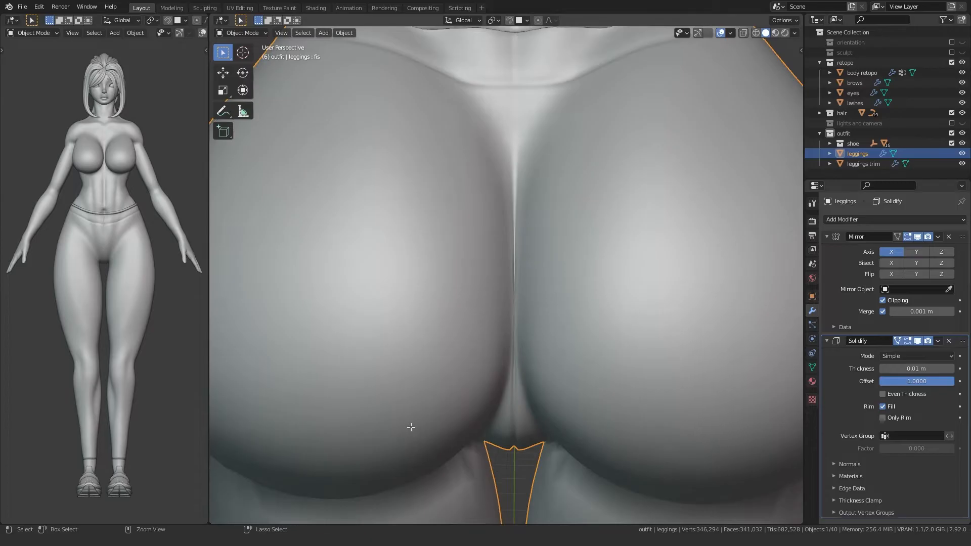
scroll(412, 420, up, 5)
scroll(412, 419, down, 8)
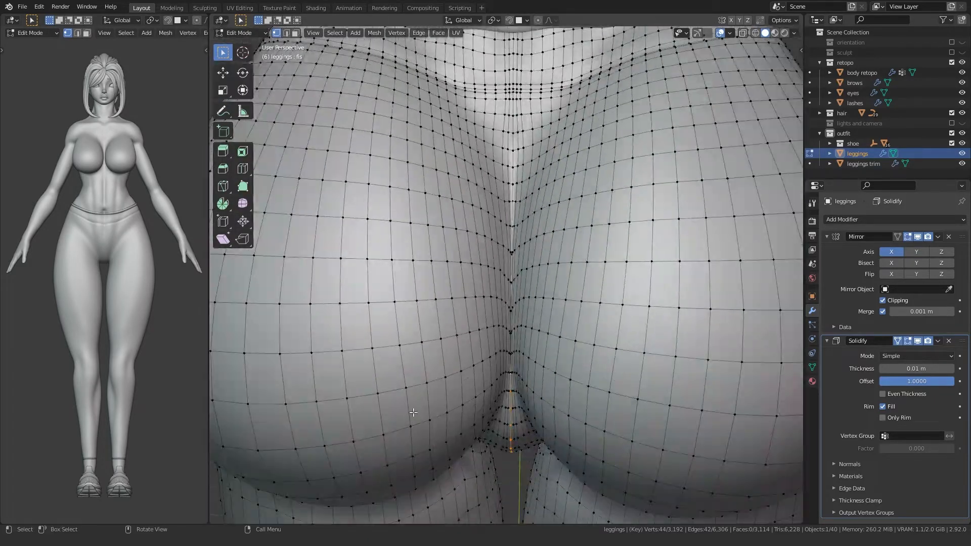
Trim the seam selection at its back end, sink the remaining crotch seam slightly inward, and check the groove from behind and the front.
key(alt+z)
middle_drag(454, 268, 428, 301)
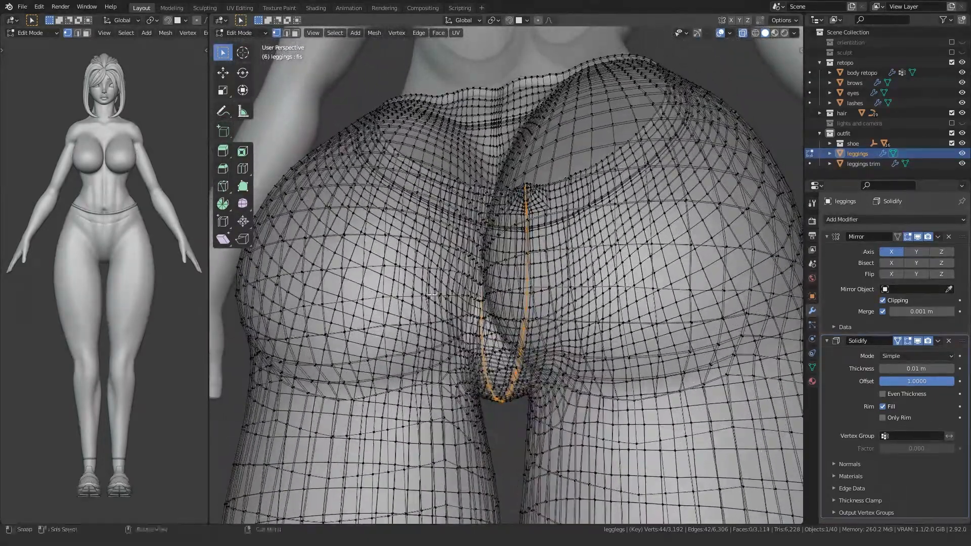
key(alt+z)
scroll(439, 257, up, 5)
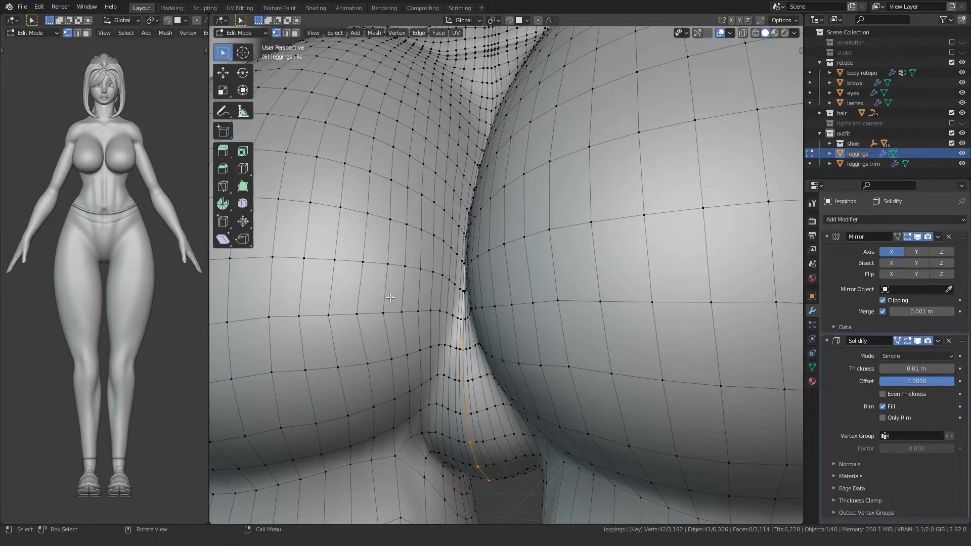
click(424, 289)
scroll(424, 290, down, 6)
key(Tab)
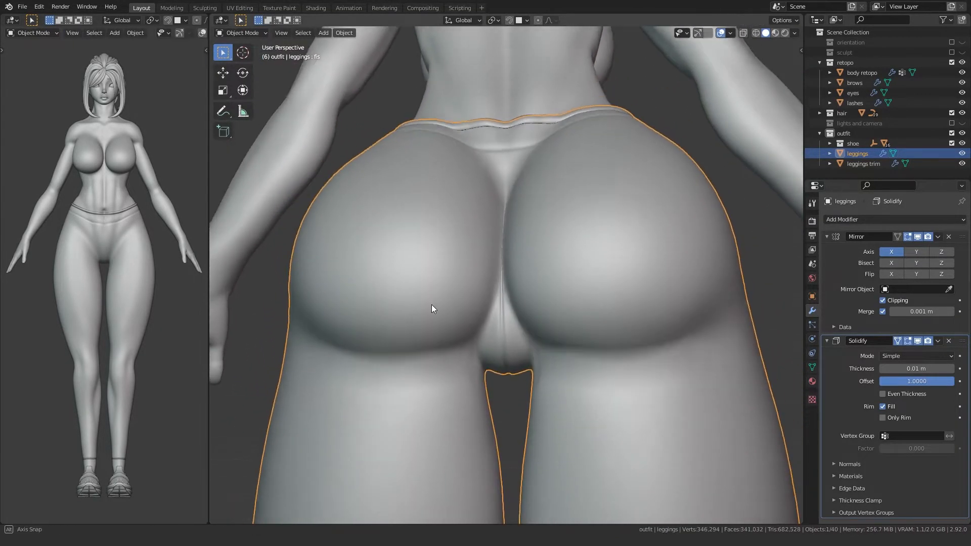
scroll(433, 356, up, 8)
key(Tab)
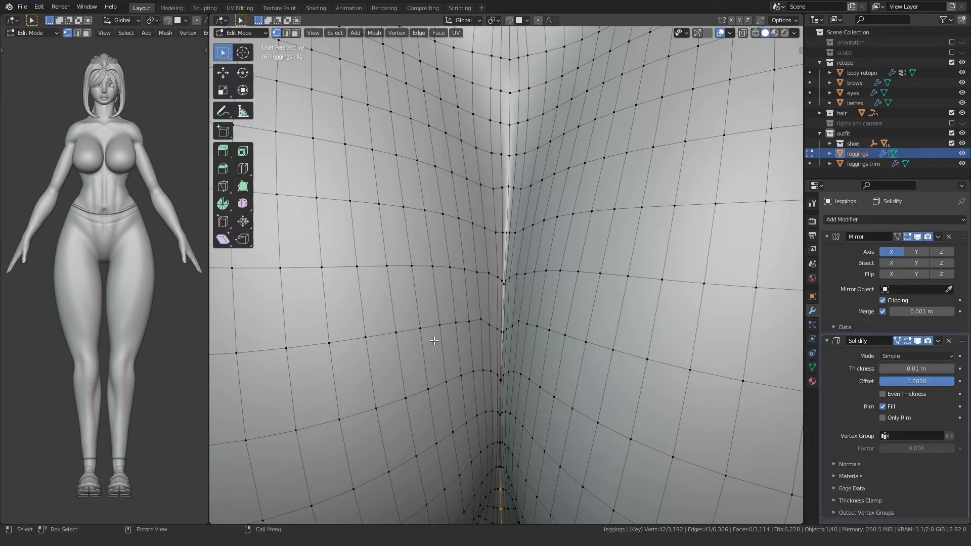
scroll(420, 314, up, 2)
key(Tab)
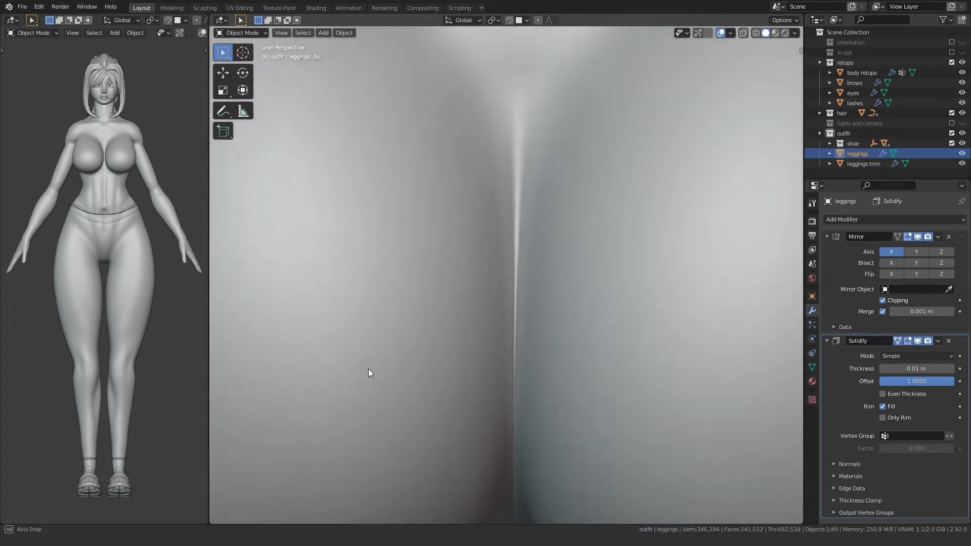
scroll(363, 365, down, 8)
middle_drag(355, 360, 592, 328)
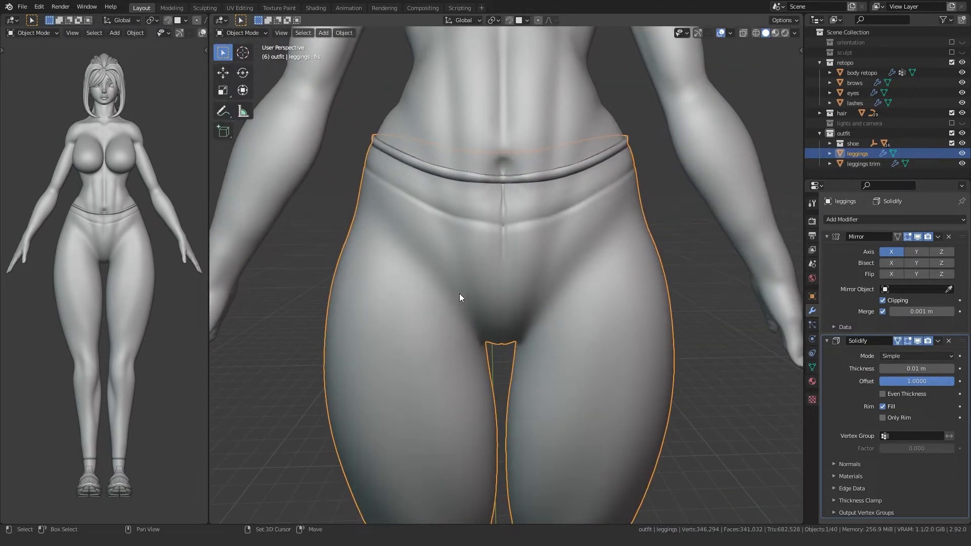
Straighten the groove-edge vertices beside the front seam below the trim by rotating them 5.88°, moving them along X and rotating them again.
scroll(459, 309, up, 3)
key(Tab)
scroll(484, 272, up, 2)
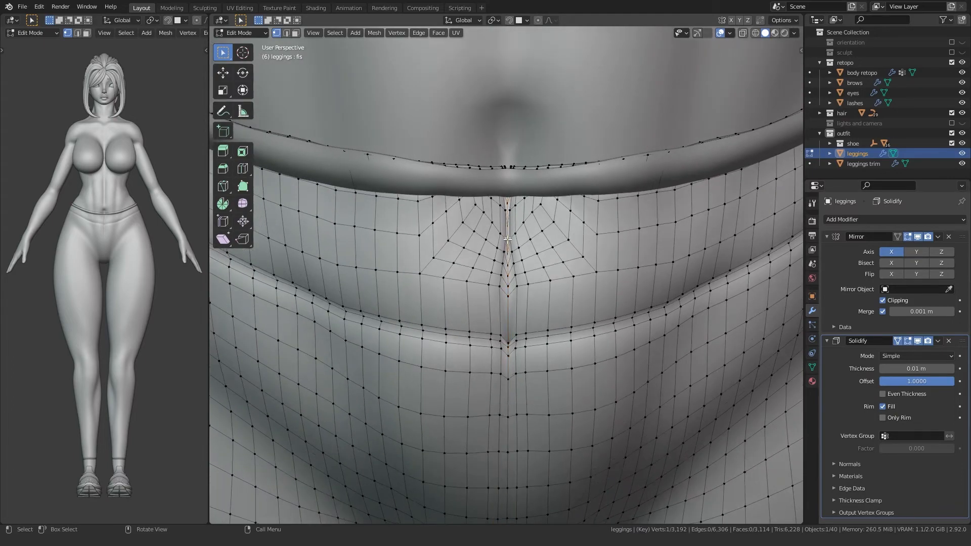
key(r)
click(448, 268)
key(g)
key(x)
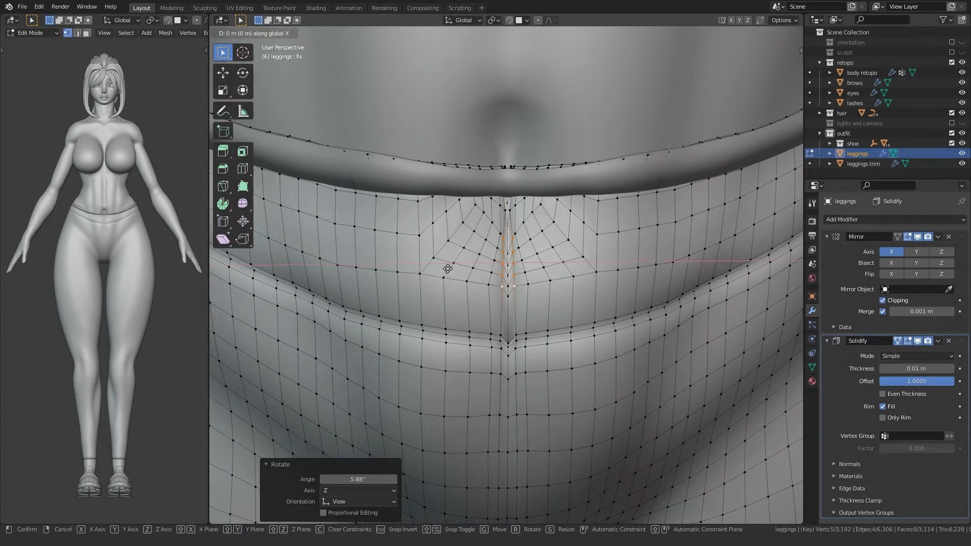
click(450, 267)
key(r)
click(450, 251)
Move the single groove-edge vertex just under the trim about 0.0058 m along X.
shift+middle_drag(450, 250, 463, 303)
scroll(463, 303, up, 4)
click(526, 255)
key(g)
key(x)
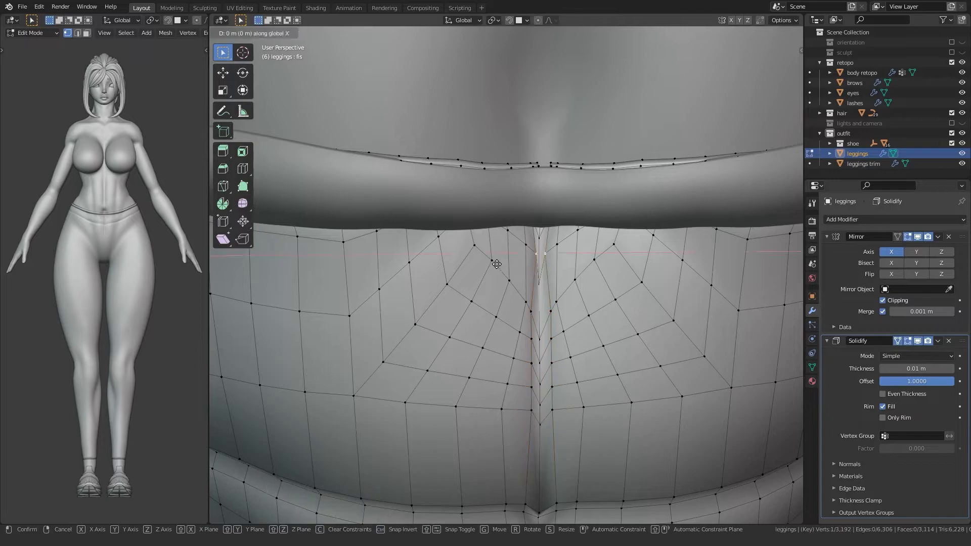
click(496, 265)
middle_drag(494, 265, 493, 292)
key(alt+z)
key(alt+z)
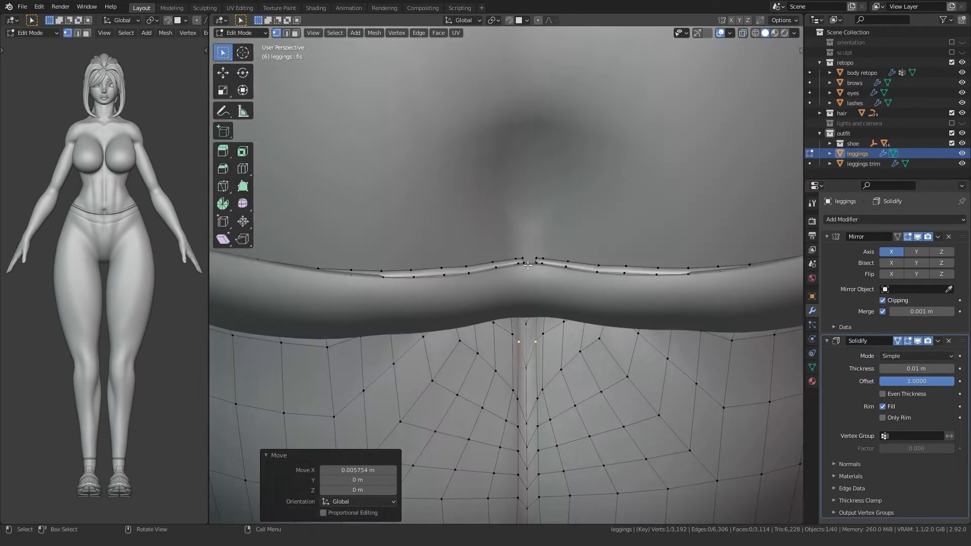
Move the groove-edge vertex at the front centre of the leggings' top edge along X.
key(KP_Decimal)
middle_drag(440, 291, 414, 349)
key(g)
key(x)
click(358, 358)
Raise the centre seam vertex in see-through display so it lines up with the leggings' top edge.
middle_drag(358, 358, 498, 313)
key(alt+z)
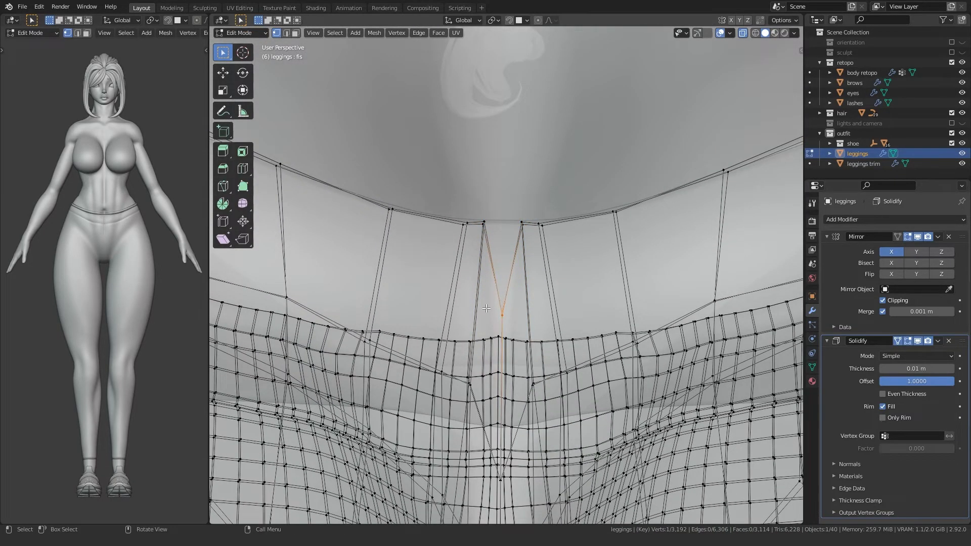
key(g)
click(485, 234)
middle_drag(485, 234, 485, 353)
Slide the next centre seam vertex below the top edge upward along its edge.
click(502, 326)
click(505, 334)
key(alt+z)
key(alt+z)
key(shift+v)
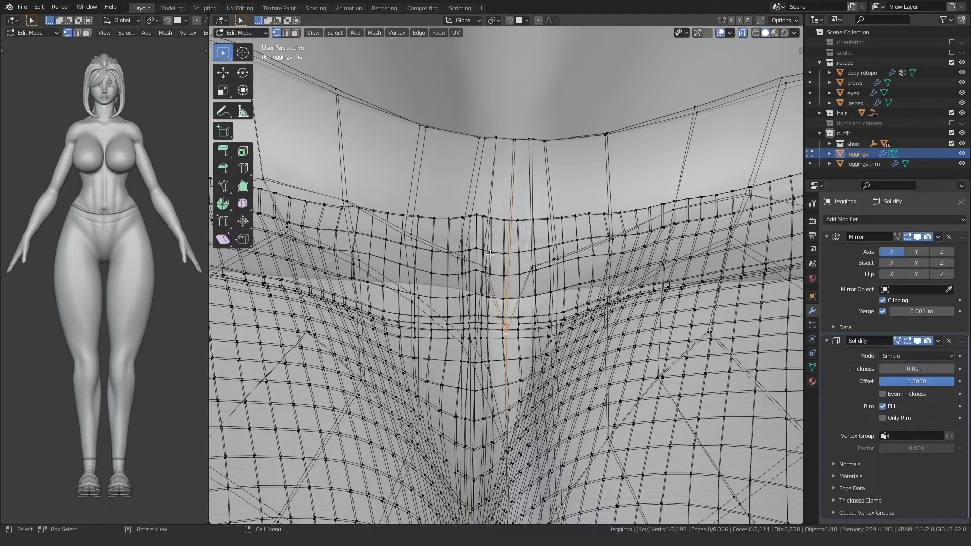
click(491, 189)
middle_drag(491, 190, 500, 283)
Reposition another centre seam vertex behind the trim in solid display and check the groove in Object Mode.
key(alt+z)
click(520, 279)
click(493, 239)
scroll(494, 235, down, 6)
key(Tab)
key(Tab)
scroll(499, 284, down, 4)
scroll(499, 286, up, 6)
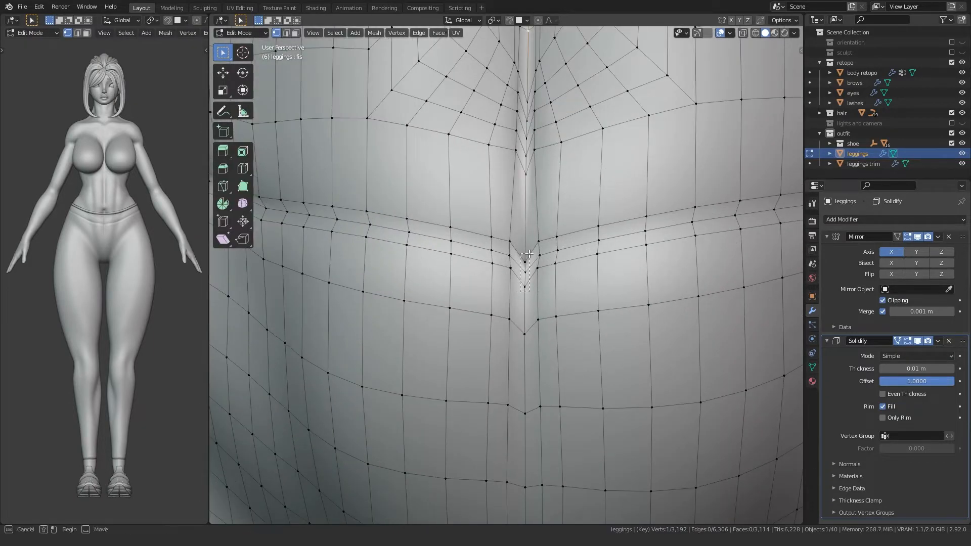
Slide the centre seam vertices at the waist groove upward by a factor of about 0.93 and reposition the neighbouring groove-edge vertex.
key(alt+z)
key(alt+z)
key(g)
key(g)
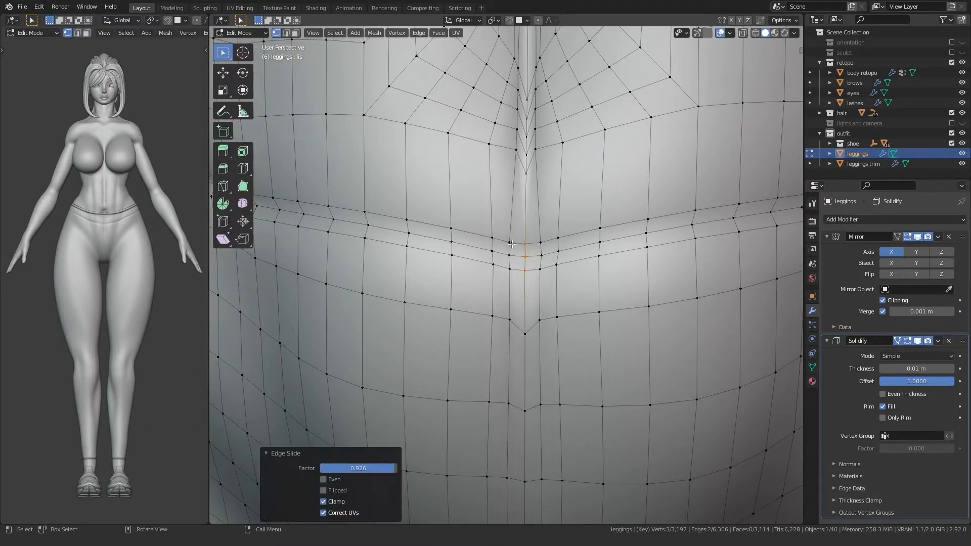
click(512, 244)
middle_drag(512, 244, 482, 271)
key(g)
scroll(491, 267, down, 3)
Adjust the seam vertices below the waist groove to even out the front centre groove.
click(524, 333)
middle_drag(524, 332, 466, 252)
click(451, 353)
click(488, 292)
click(502, 294)
mouse_move(502, 294)
middle_down()
mouse_move(458, 302)
mouse_move(506, 318)
mouse_move(471, 361)
mouse_move(487, 286)
middle_up()
key(g)
click(470, 308)
Reposition the seam-edge vertices further down the centre groove towards the crotch so the groove runs smoothly.
click(492, 325)
key(g)
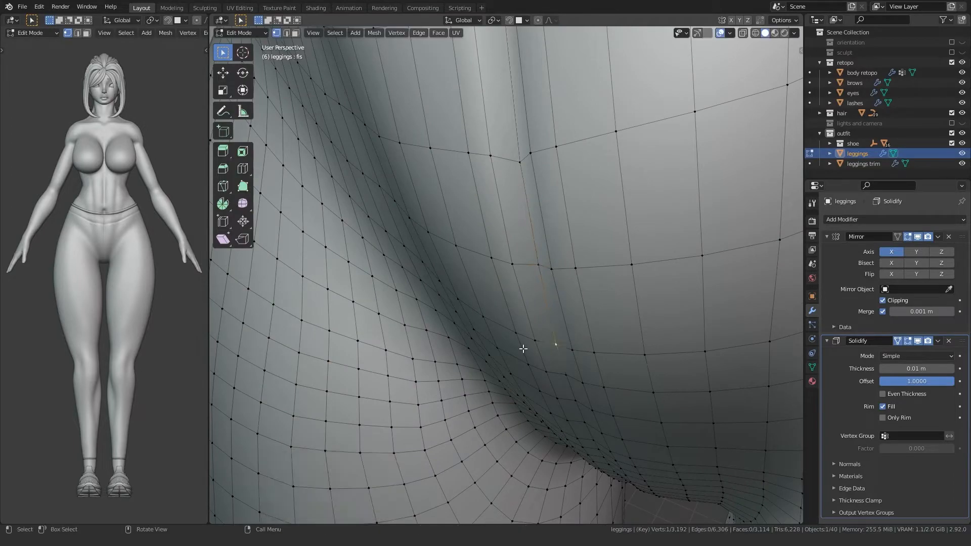
middle_drag(536, 381, 534, 290)
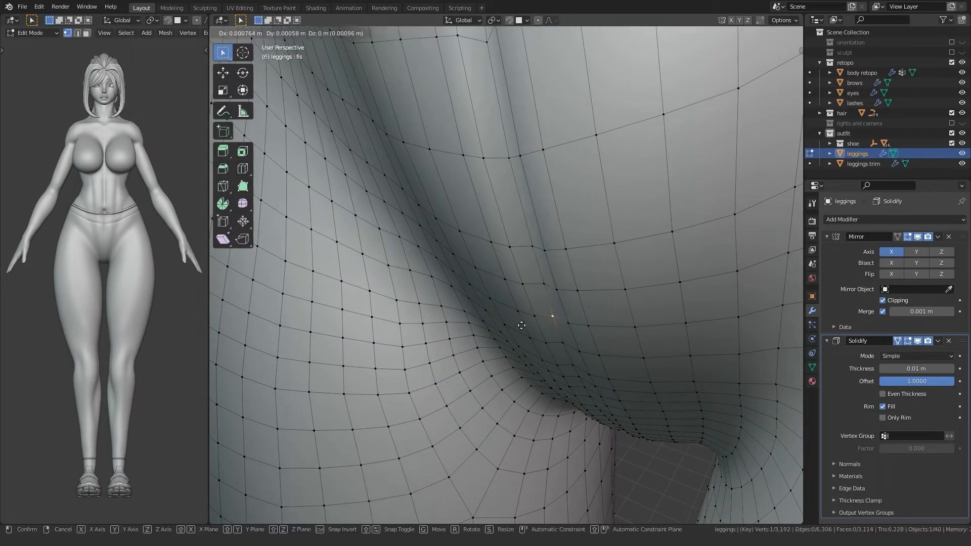
middle_drag(544, 360, 495, 320)
click(544, 322)
key(g)
click(524, 330)
click(543, 342)
key(g)
click(536, 349)
click(581, 306)
key(g)
click(554, 317)
Check the centre groove in Object Mode and move the lower centre seam vertex along X.
key(Tab)
scroll(483, 330, down, 4)
scroll(483, 329, down, 1)
key(Tab)
scroll(480, 331, up, 4)
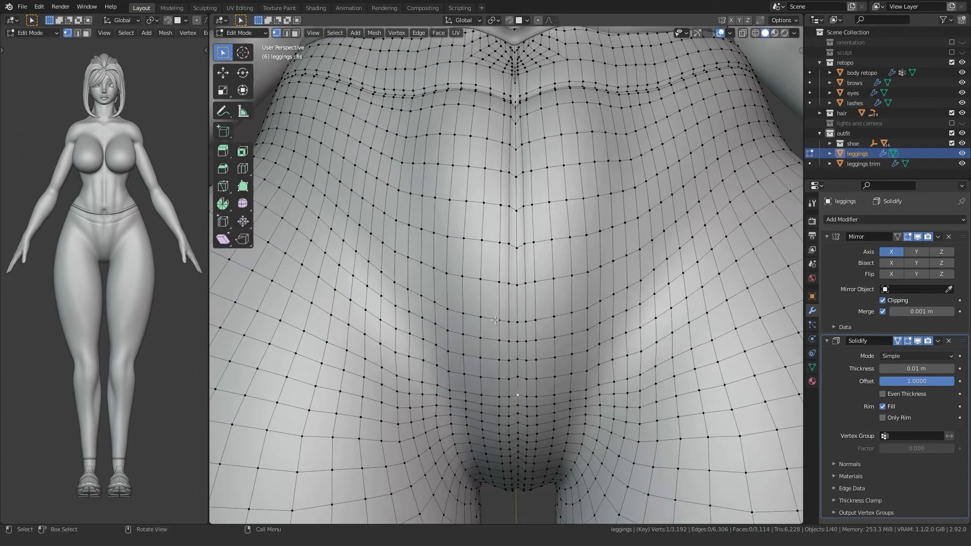
key(g)
key(x)
click(470, 334)
Select two parallel vertical face loops running down the outer side of the leggings' leg for side stripes.
scroll(460, 381, down, 8)
middle_drag(459, 380, 456, 333)
scroll(529, 369, up, 4)
scroll(455, 344, down, 2)
shift+middle_drag(455, 365, 480, 375)
scroll(489, 400, up, 4)
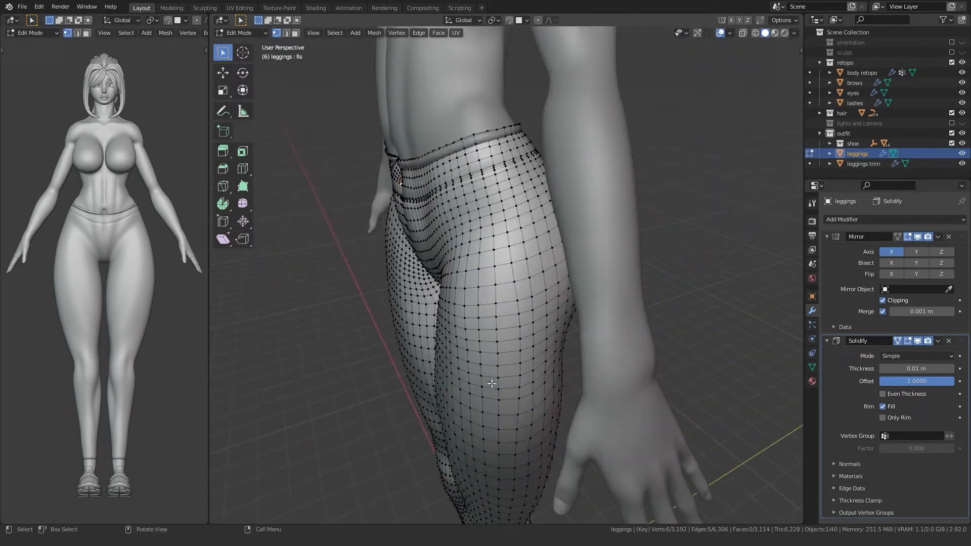
key(2)
middle_drag(492, 195, 516, 231)
scroll(517, 230, up, 2)
key(3)
alt+click(435, 197)
scroll(433, 199, down, 5)
middle_drag(430, 220, 529, 270)
scroll(528, 270, up, 4)
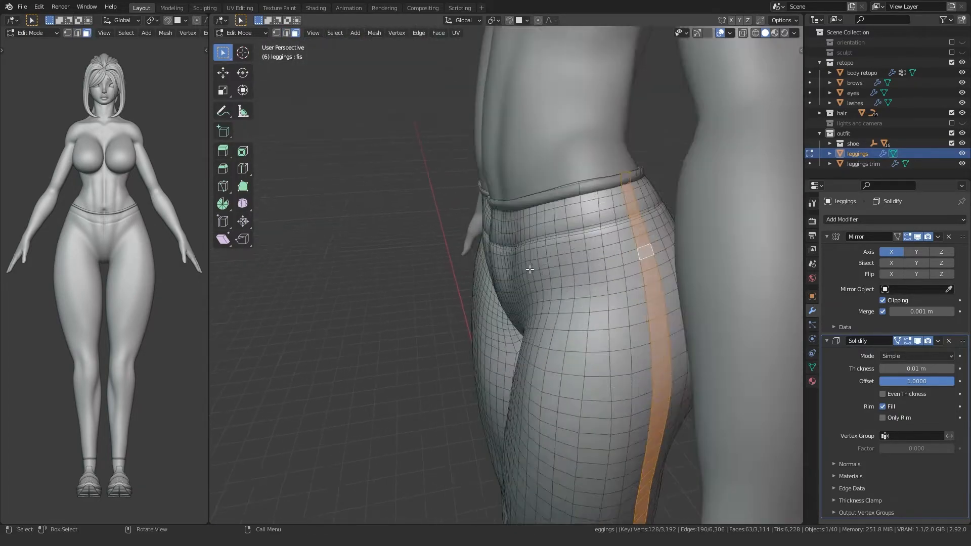
alt+shift+click(617, 269)
Return to Object Mode and view the leggings in the Shading workspace.
scroll(607, 279, down, 7)
shift+middle_drag(457, 379, 470, 274)
middle_drag(471, 273, 447, 245)
scroll(447, 245, up, 5)
middle_drag(496, 312, 580, 326)
shift+middle_drag(519, 91, 507, 420)
middle_drag(553, 310, 569, 323)
key(Tab)
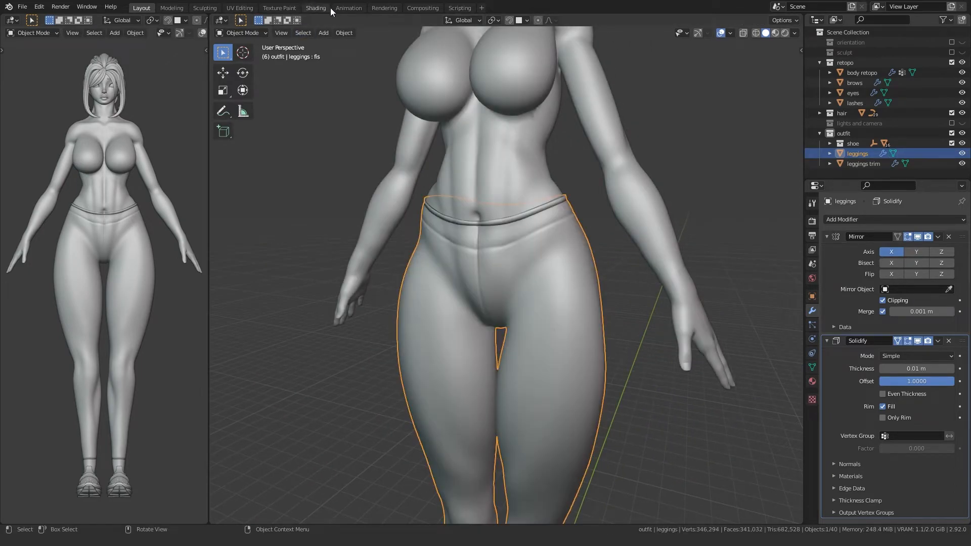
click(328, 8)
middle_drag(405, 243, 350, 253)
scroll(350, 253, up, 4)
scroll(459, 435, down, 3)
scroll(445, 438, down, 4)
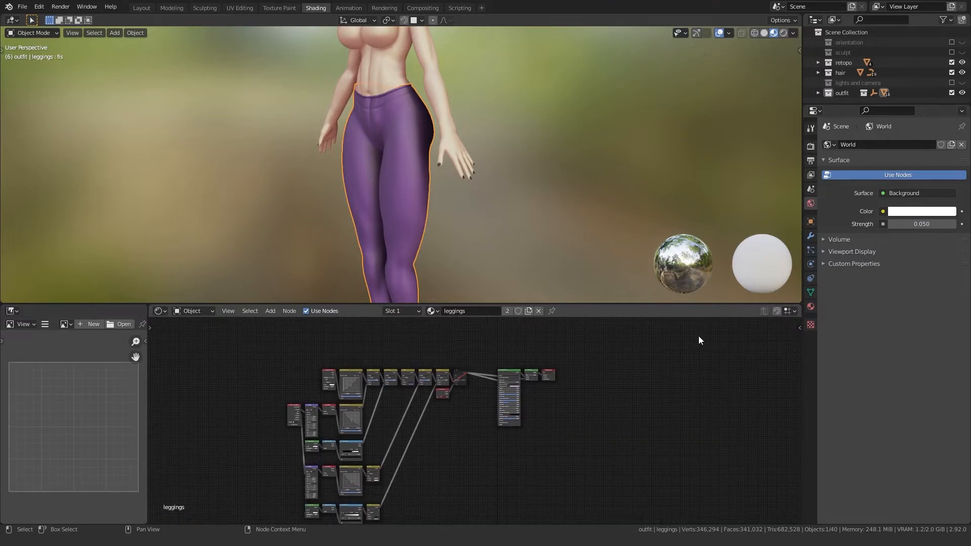
Add a second material slot to the leggings with a new material named leggings2.
click(811, 306)
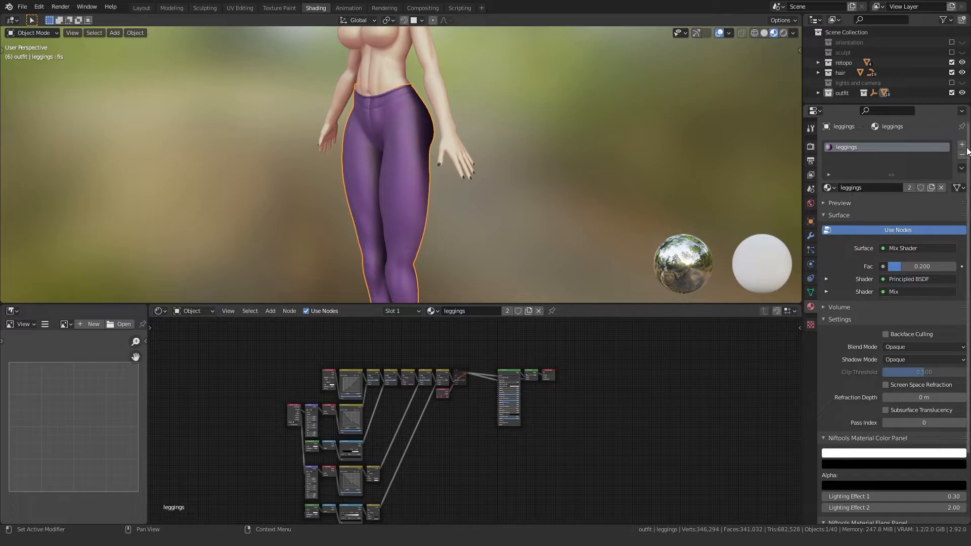
click(963, 145)
click(851, 208)
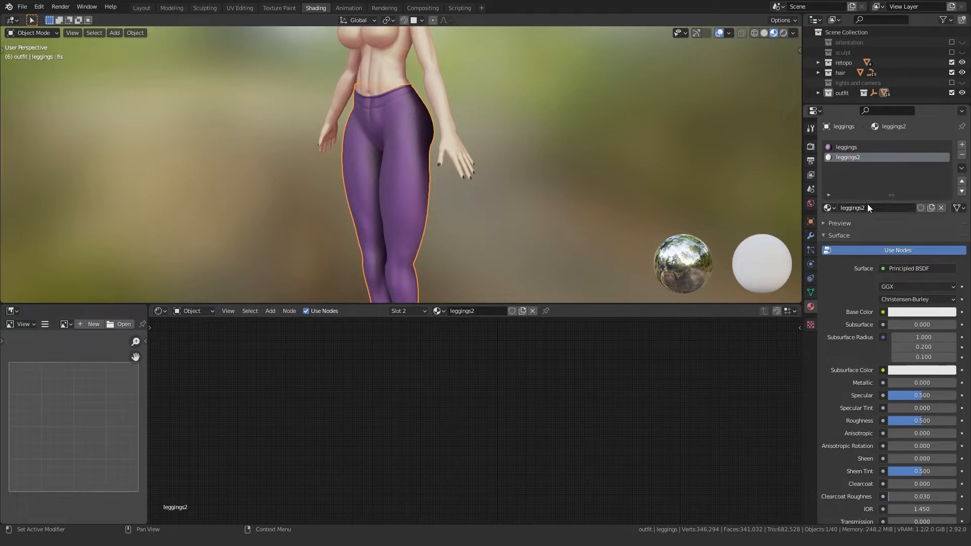
Copy the full node tree of the leggings material into the leggings2 material.
click(846, 147)
drag(302, 497, 563, 330)
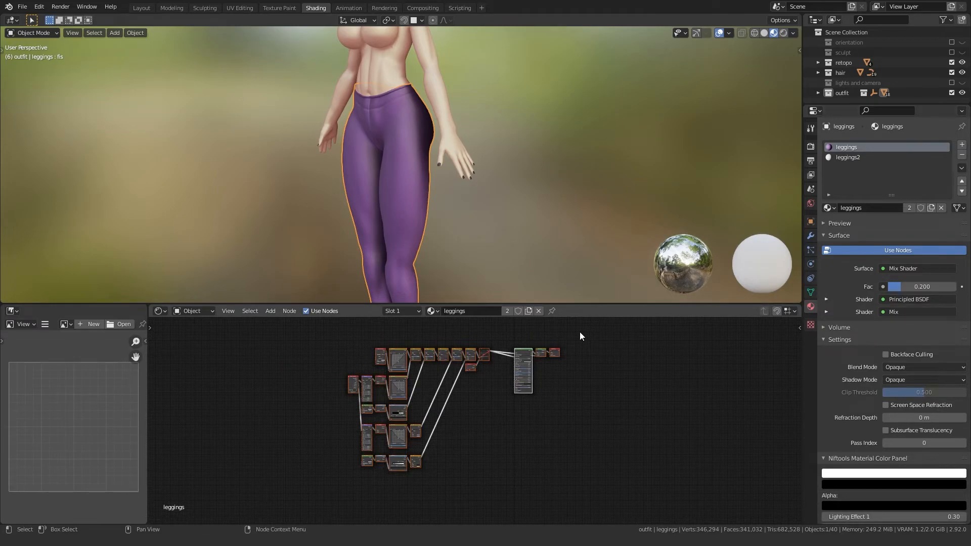
click(847, 160)
middle_drag(480, 415, 489, 449)
scroll(489, 448, up, 10)
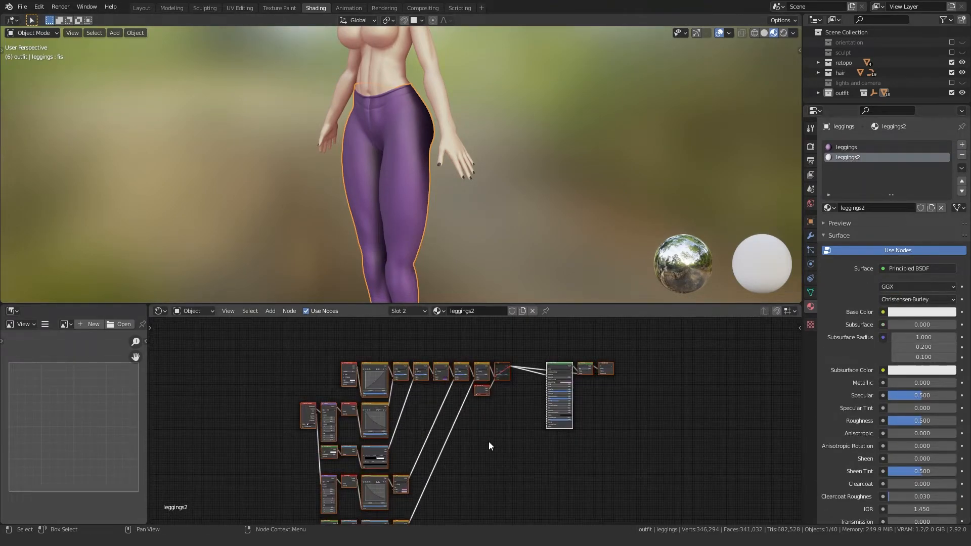
Set the leggings2 Mix node's first colour to white and its second colour to light grey.
middle_drag(477, 417, 514, 450)
scroll(430, 392, up, 5)
middle_drag(429, 391, 481, 456)
click(522, 414)
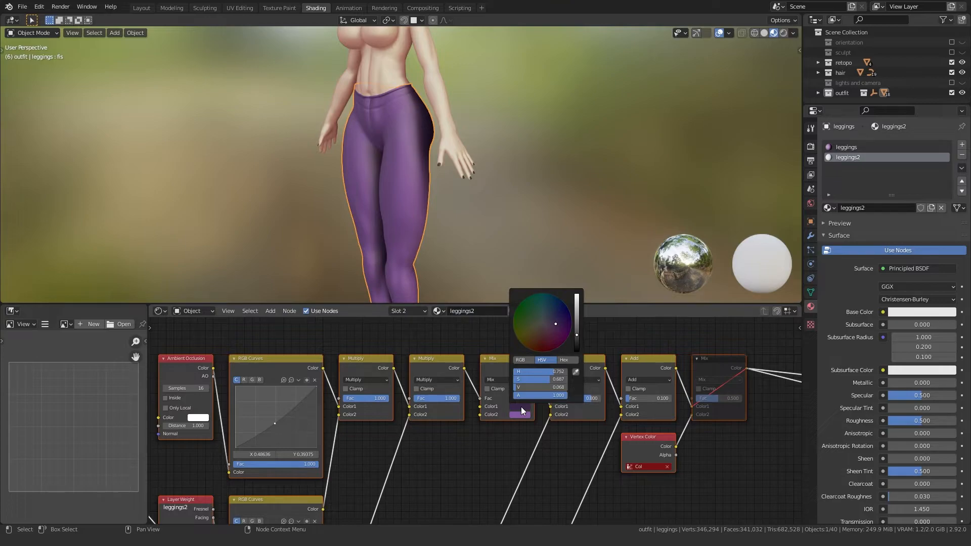
drag(577, 342, 576, 295)
click(520, 415)
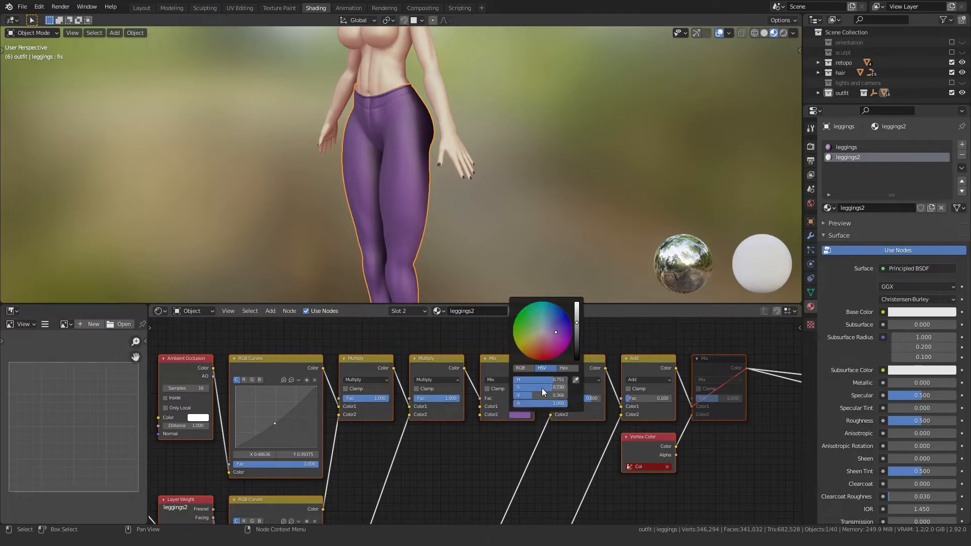
click(521, 406)
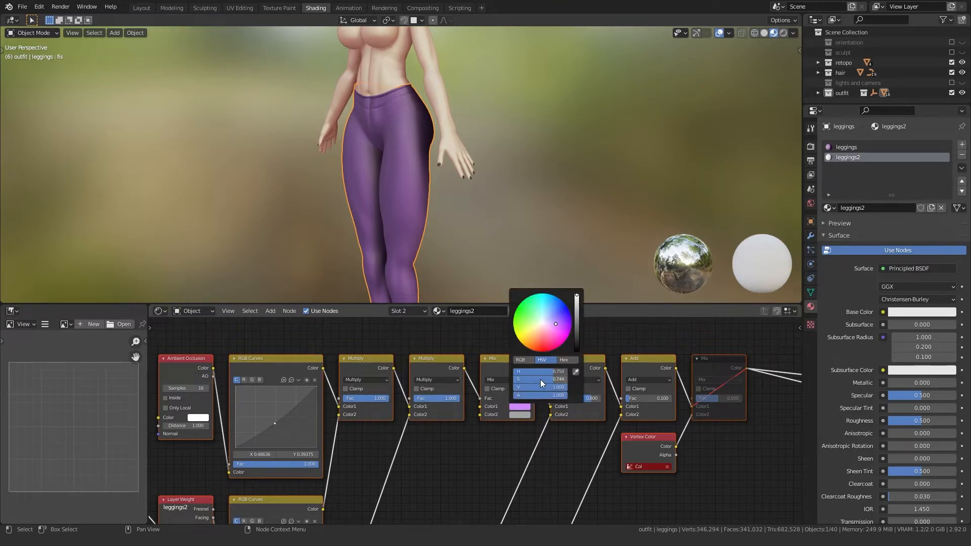
scroll(455, 440, down, 4)
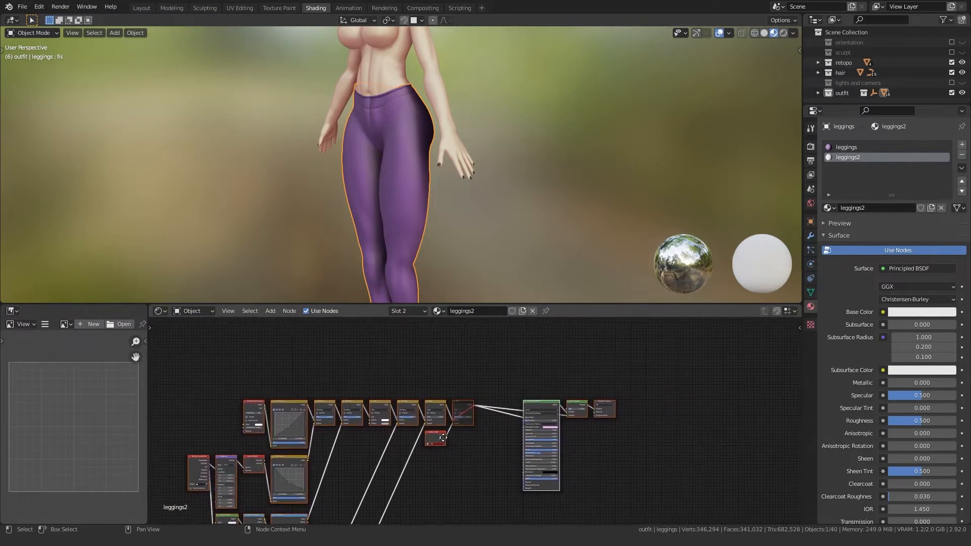
Assign the leggings2 material to the selected side stripe faces and return to Object Mode.
key(Tab)
click(839, 222)
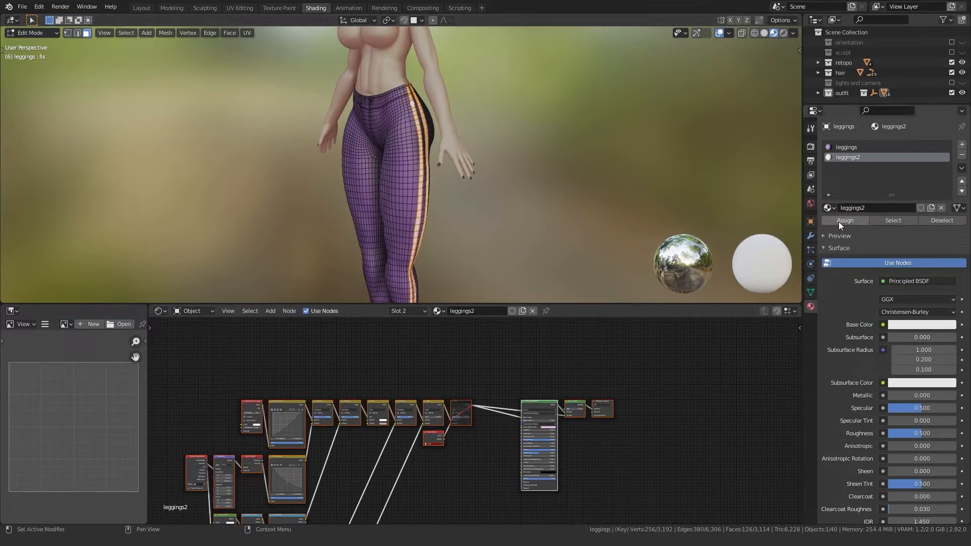
key(Tab)
Examine the stripes along the leg and where they meet the waist trim.
middle_drag(446, 248, 344, 177)
scroll(350, 194, up, 5)
scroll(338, 215, down, 3)
middle_drag(344, 177, 378, 145)
shift+middle_drag(369, 111, 386, 256)
scroll(386, 251, up, 4)
key(Tab)
middle_drag(411, 172, 407, 190)
key(Tab)
Add leggings2 as a second material on the leggings trim and assign it to the two faces in line with the stripes.
click(410, 185)
key(Tab)
scroll(407, 191, up, 2)
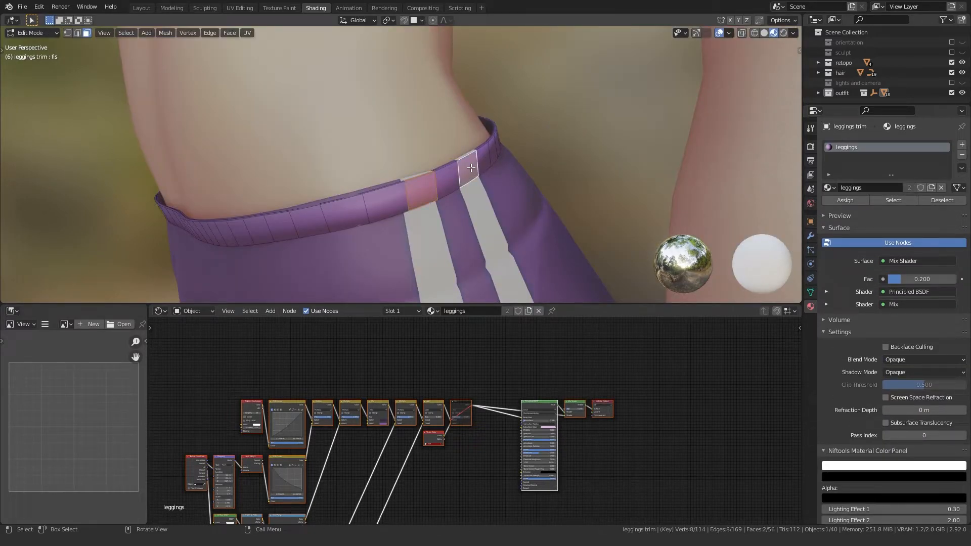
click(962, 144)
click(829, 208)
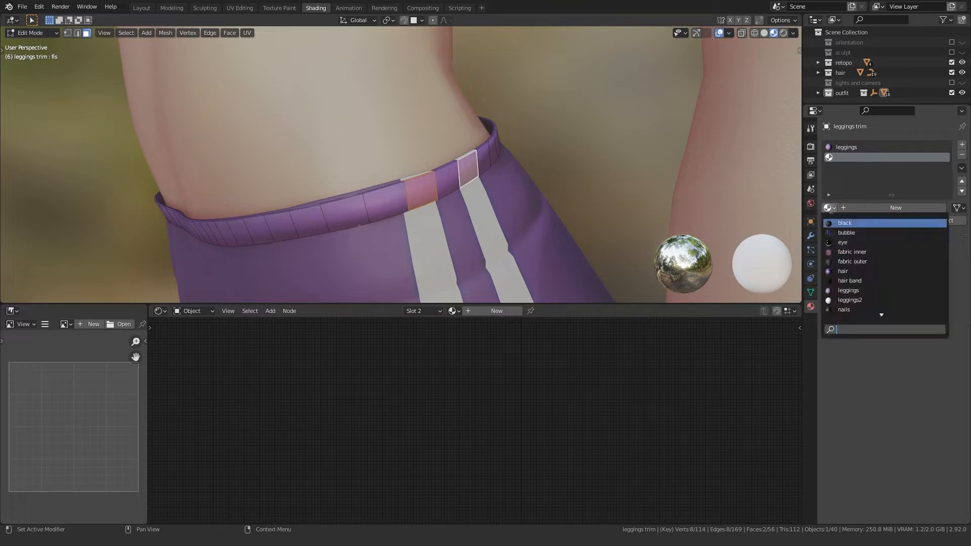
scroll(861, 269, down, 3)
click(859, 279)
click(841, 221)
scroll(477, 229, down, 6)
scroll(220, 202, down, 2)
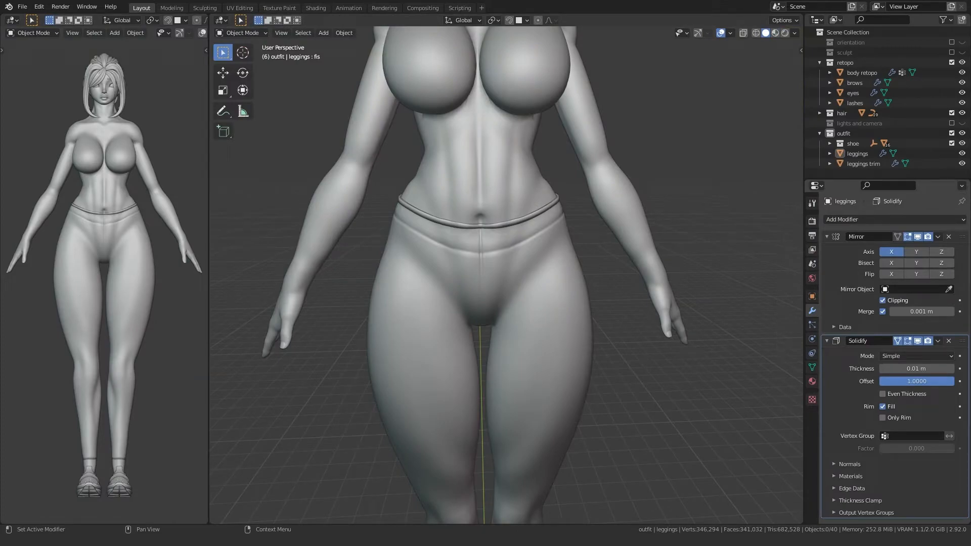
Duplicate the lowest face loop at the leggings' ankle hem in place and separate it into its own object.
middle_drag(367, 404, 487, 250)
key(Tab)
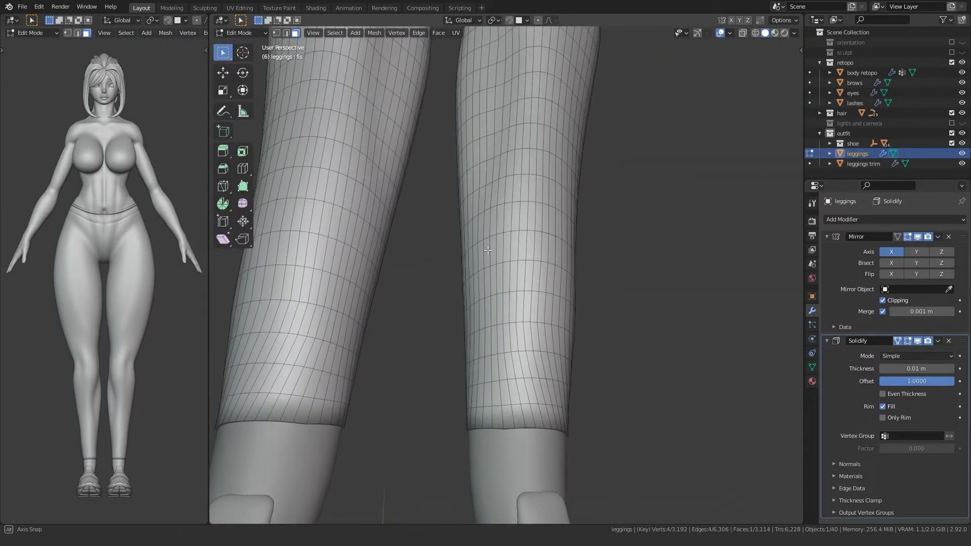
alt+click(508, 417)
key(shift+d)
right_click(526, 403)
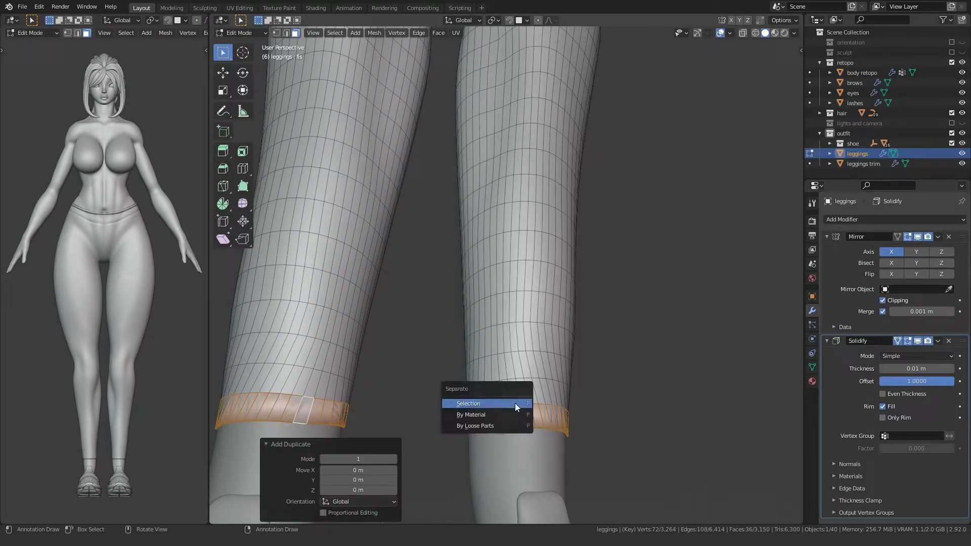
click(515, 403)
Rename the separated ankle band object and its mesh data to leggings trim2.
middle_drag(565, 379, 563, 386)
shift+middle_drag(396, 448, 400, 372)
key(Tab)
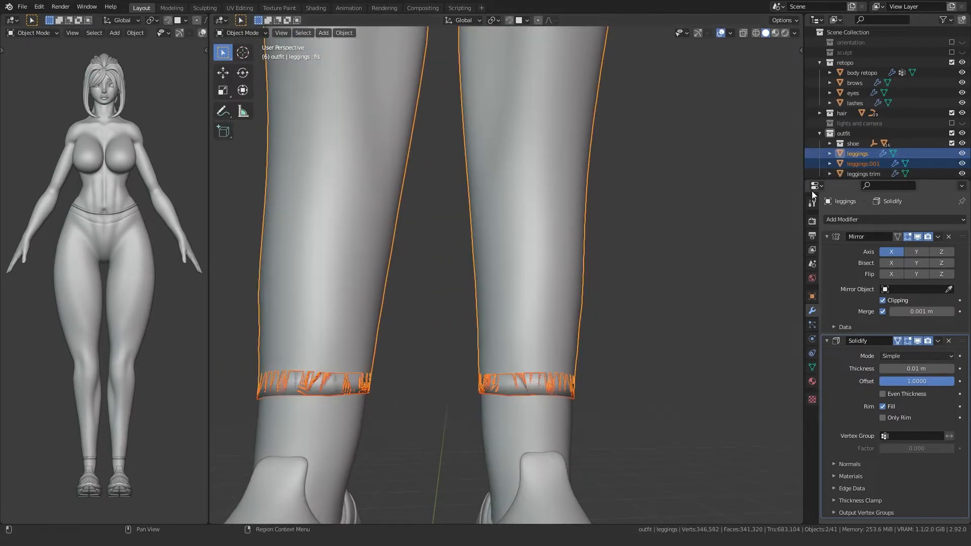
click(861, 164)
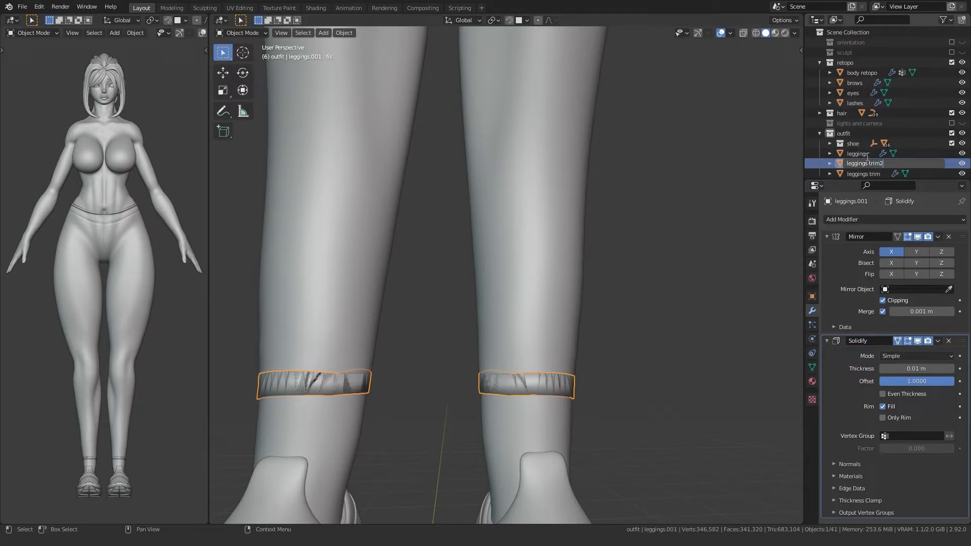
key(Return)
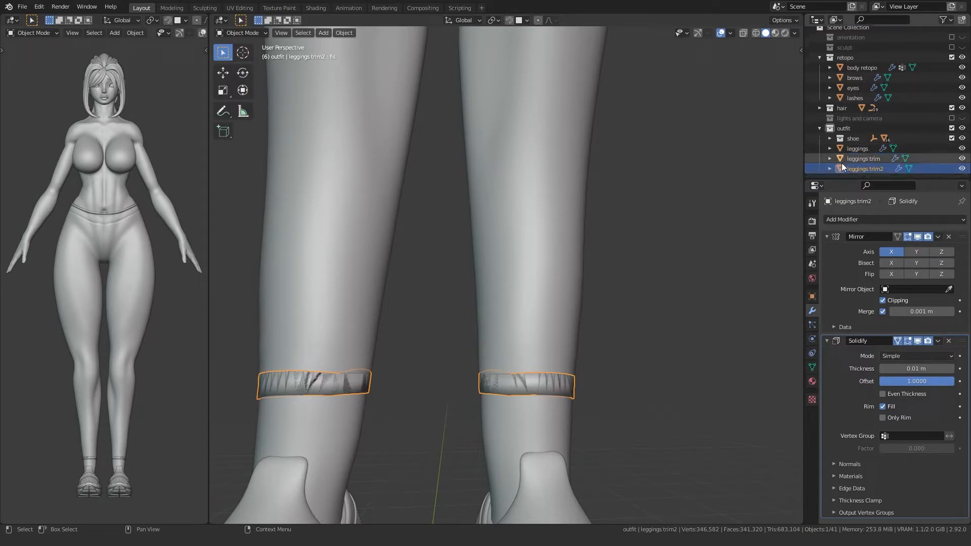
scroll(870, 150, down, 2)
double_click(879, 159)
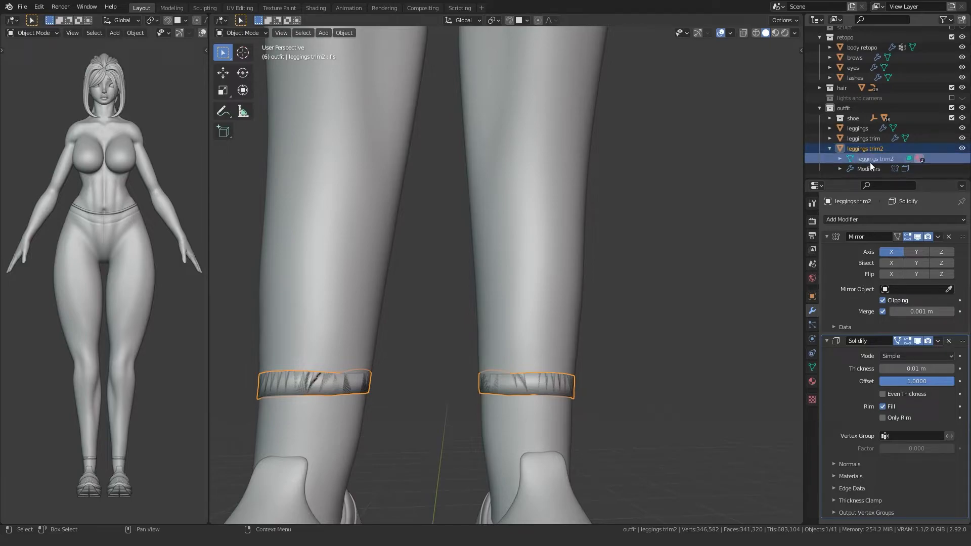
click(830, 149)
Focus on the ankle trim and set its Solidify thickness to 0.02 m.
middle_drag(600, 297, 441, 395)
key(Tab)
key(a)
key(KP_Decimal)
key(Tab)
scroll(454, 399, down, 4)
drag(909, 380, 951, 380)
click(951, 369)
Add a Subdivision Surface modifier to the ankle trim and place it above Solidify in the stack.
middle_drag(521, 351, 494, 395)
click(894, 219)
click(757, 400)
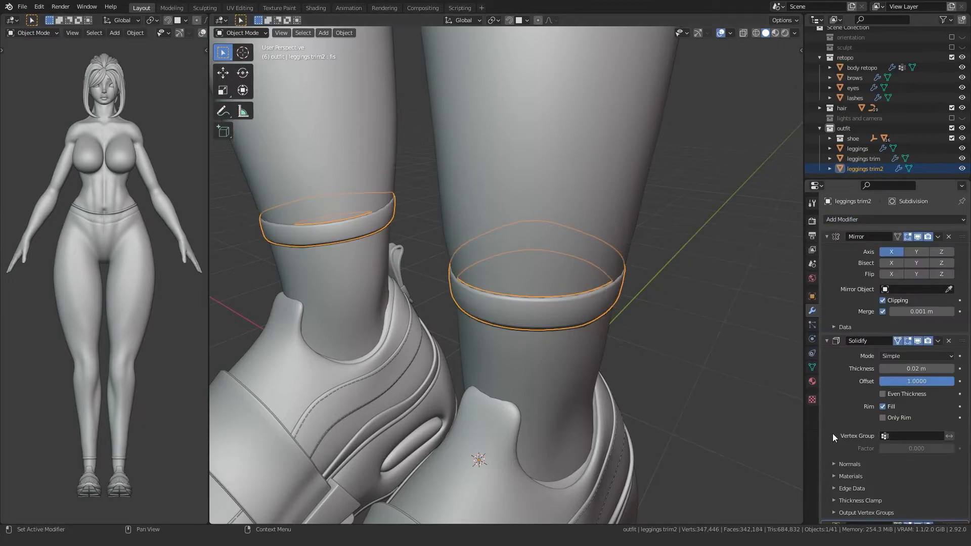
scroll(945, 479, down, 2)
drag(962, 484, 930, 310)
middle_drag(563, 379, 426, 318)
scroll(404, 348, down, 4)
key(Tab)
key(Tab)
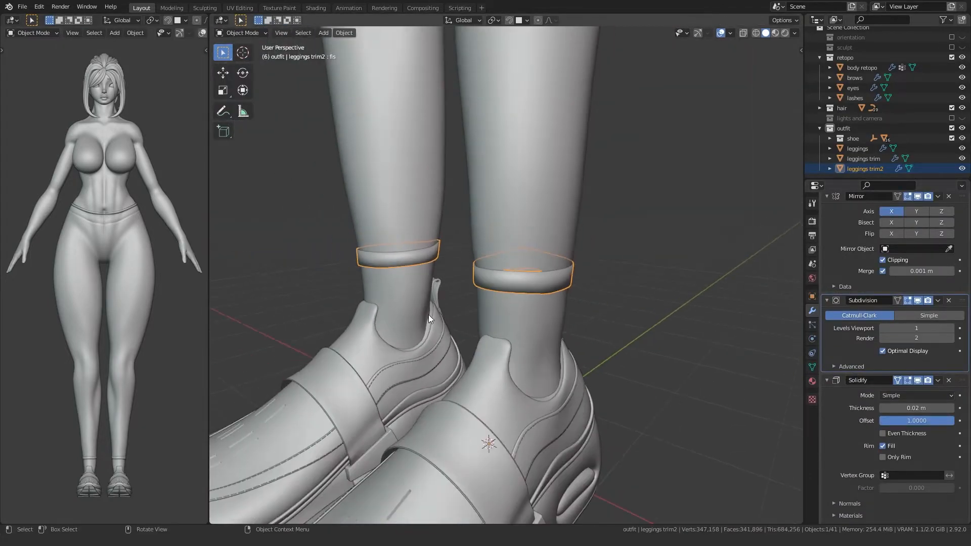
Inspect the ankle trim and the whole outfit in Material Preview, and return to solid shading.
key(z)
click(438, 378)
scroll(441, 385, up, 4)
middle_drag(630, 330, 431, 318)
scroll(430, 318, down, 4)
middle_drag(354, 309, 425, 294)
scroll(426, 293, down, 10)
key(z)
click(441, 290)
Add a 2 m plane at the world origin.
key(shift+a)
mouse_move(379, 280)
click(434, 281)
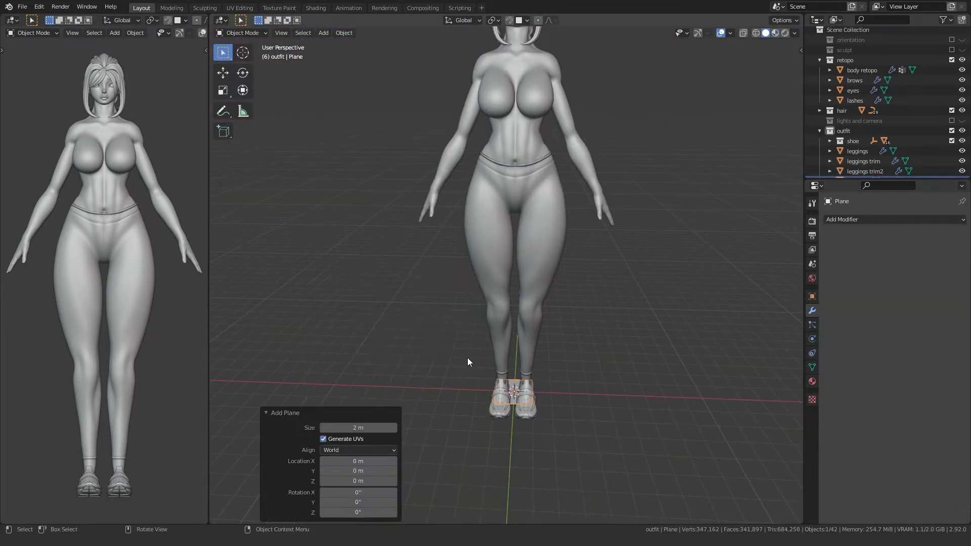
Rotate the plane's geometry 90° about the X axis so that it stands upright.
middle_drag(498, 357, 449, 348)
key(Tab)
key(ctrl+KP_1)
key(KP_3)
text(rx)
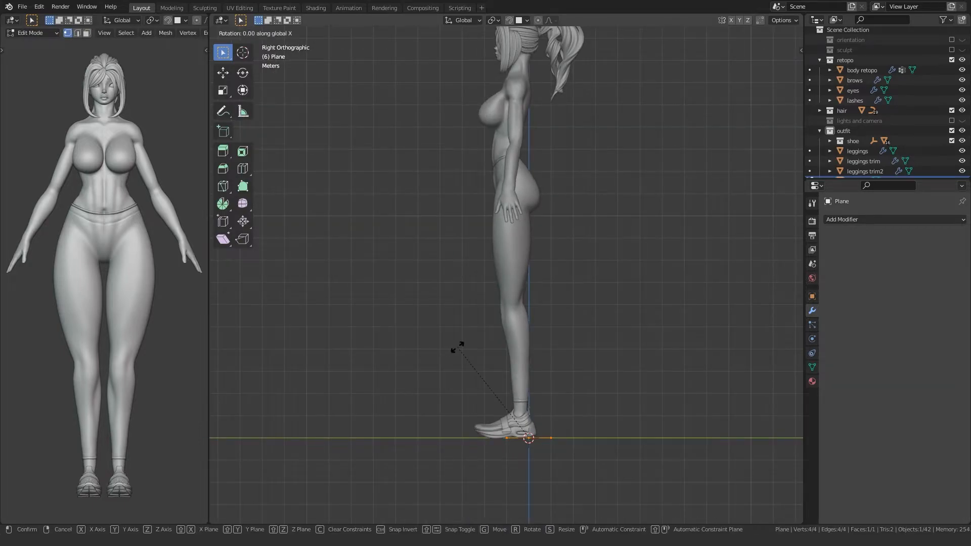
text(90)
key(Return)
Move the plane up to the torso and scale it down to a small square directly under the breast.
key(g)
click(393, 147)
shift+middle_drag(393, 157, 375, 299)
key(g)
click(383, 261)
scroll(375, 301, up, 5)
key(g)
click(375, 299)
key(s)
click(498, 245)
shift+middle_drag(459, 277, 463, 285)
key(s)
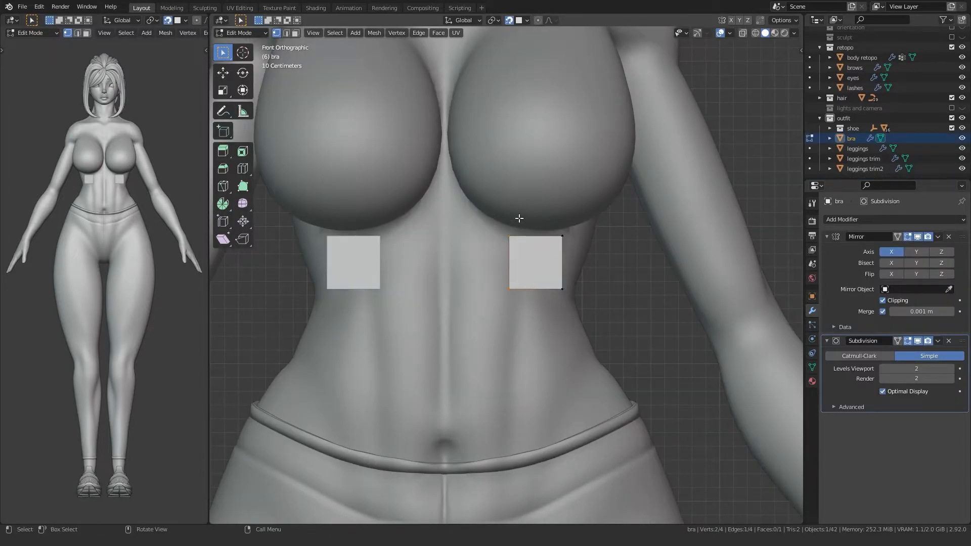
Extrude the bra square's inner edge to the body's centre line and adjust the new upper vertex.
key(e)
click(446, 222)
click(445, 239)
key(g)
click(445, 232)
Reposition the square's corners and the lower centre vertex so the bra band follows the contour under the breast.
click(509, 236)
key(g)
click(504, 229)
click(561, 237)
key(g)
click(543, 234)
click(509, 288)
key(g)
click(496, 292)
click(451, 285)
key(g)
click(446, 283)
click(567, 284)
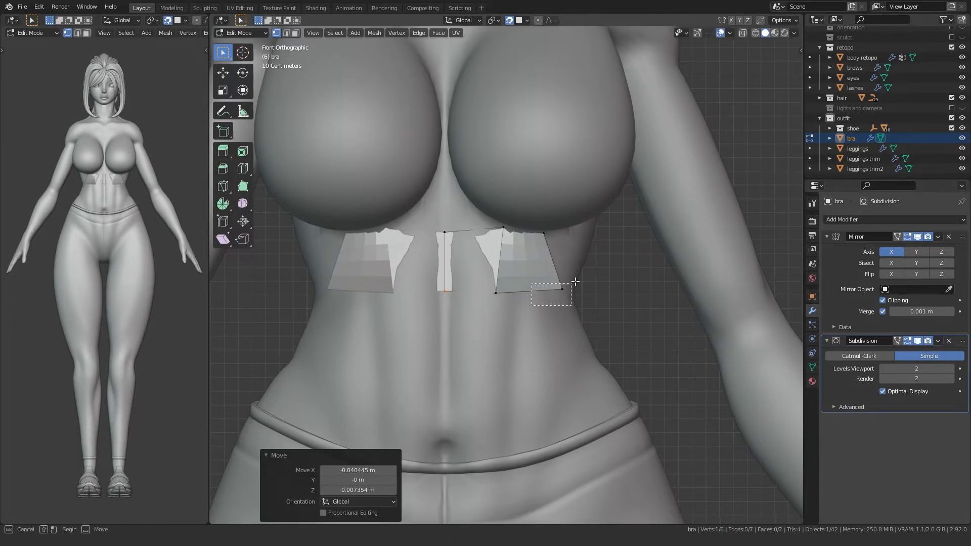
key(g)
click(550, 288)
shift+middle_drag(502, 291, 511, 293)
shift+middle_drag(506, 307, 512, 308)
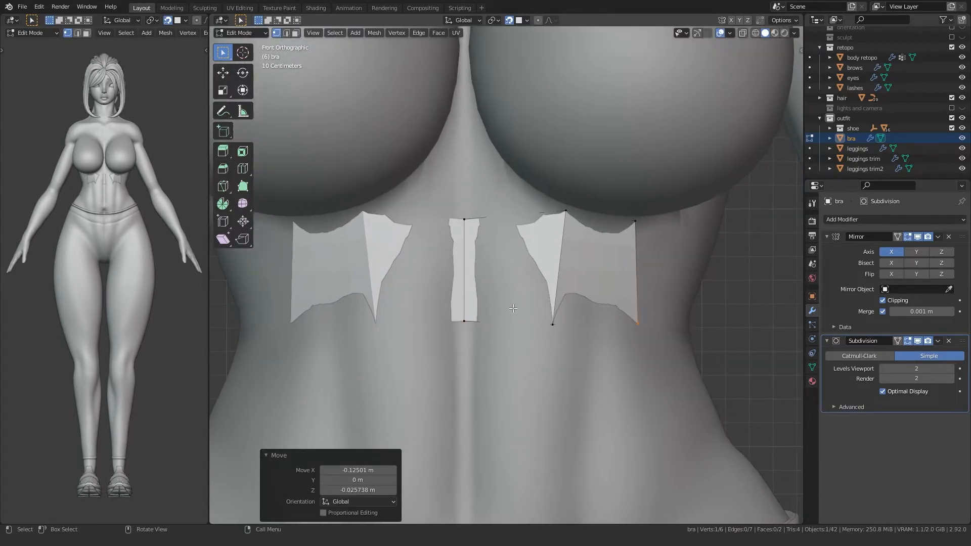
Add a Solidify modifier to the bra with offset 1 and thickness 0.04 m.
click(843, 219)
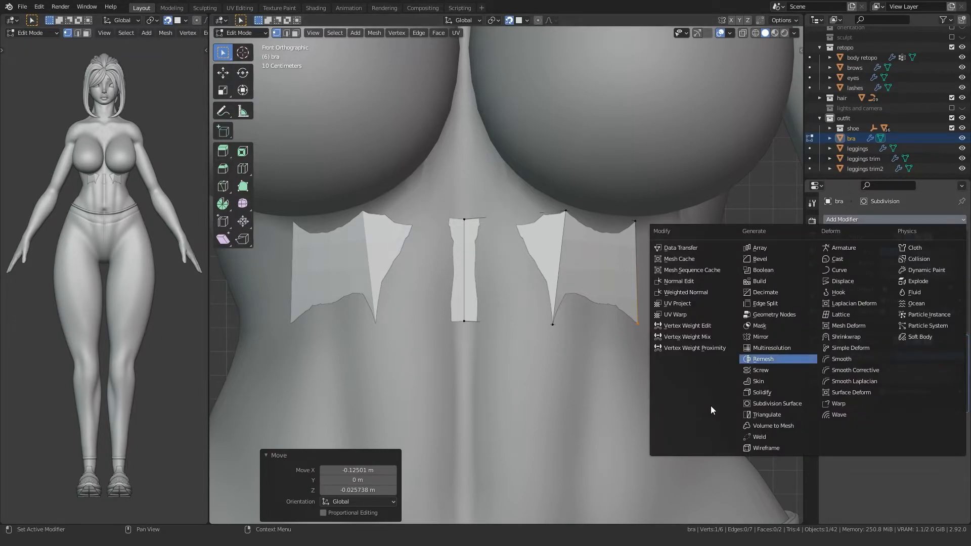
click(763, 393)
scroll(898, 339, down, 3)
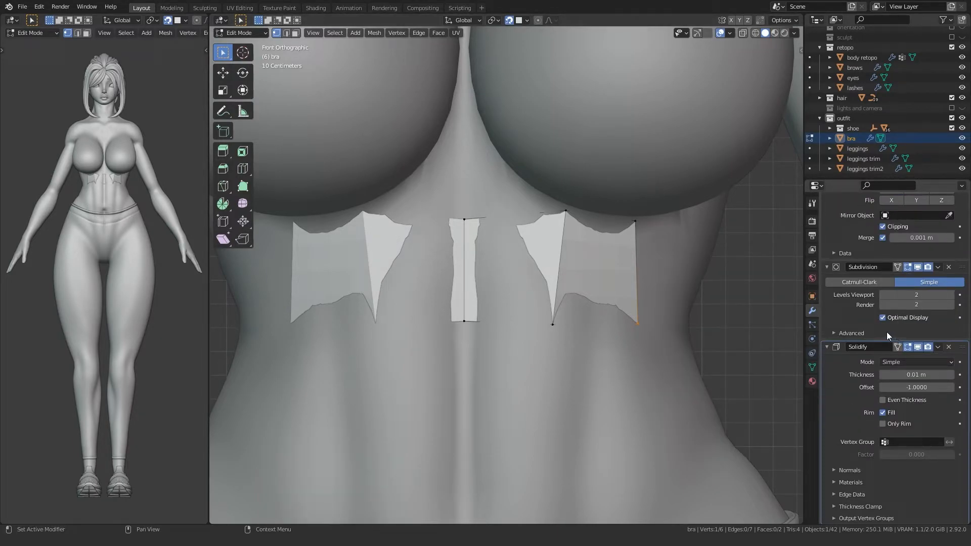
drag(906, 386, 941, 387)
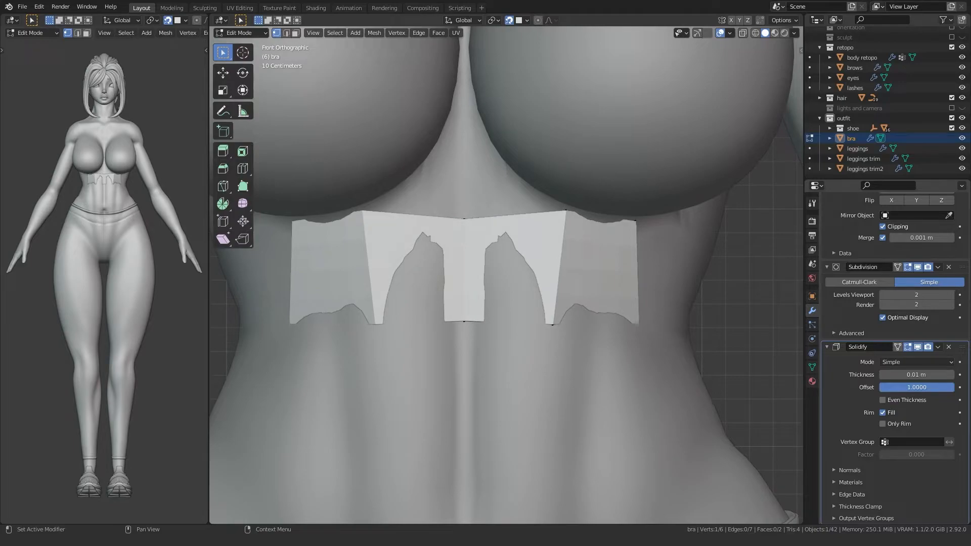
click(953, 377)
click(953, 377)
click(953, 377)
middle_drag(541, 372, 521, 340)
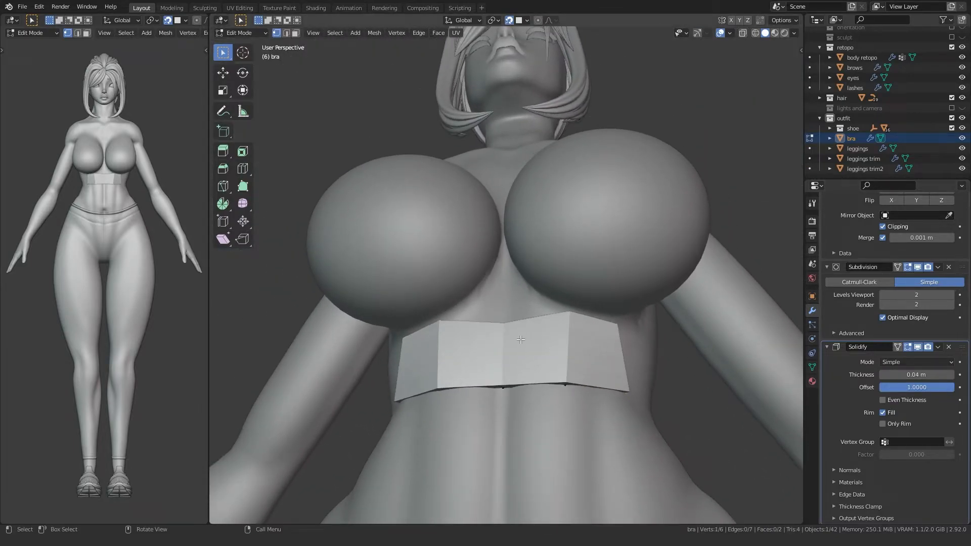
Shade the bra band smooth and check its shape from the front.
key(Tab)
right_click(462, 356)
click(458, 354)
middle_drag(459, 356, 465, 388)
key(KP_1)
scroll(405, 393, up, 2)
shift+middle_drag(443, 336, 446, 364)
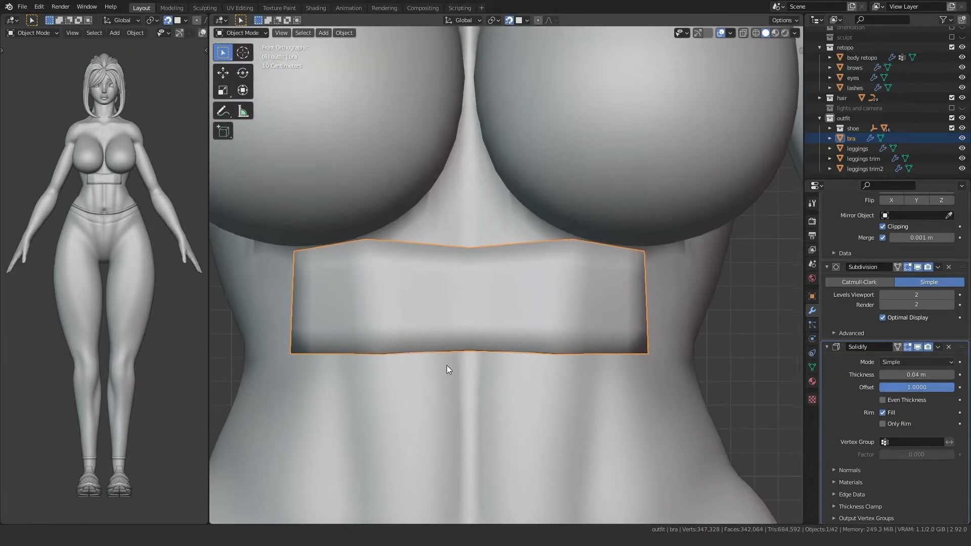
scroll(445, 330, down, 7)
scroll(445, 332, up, 5)
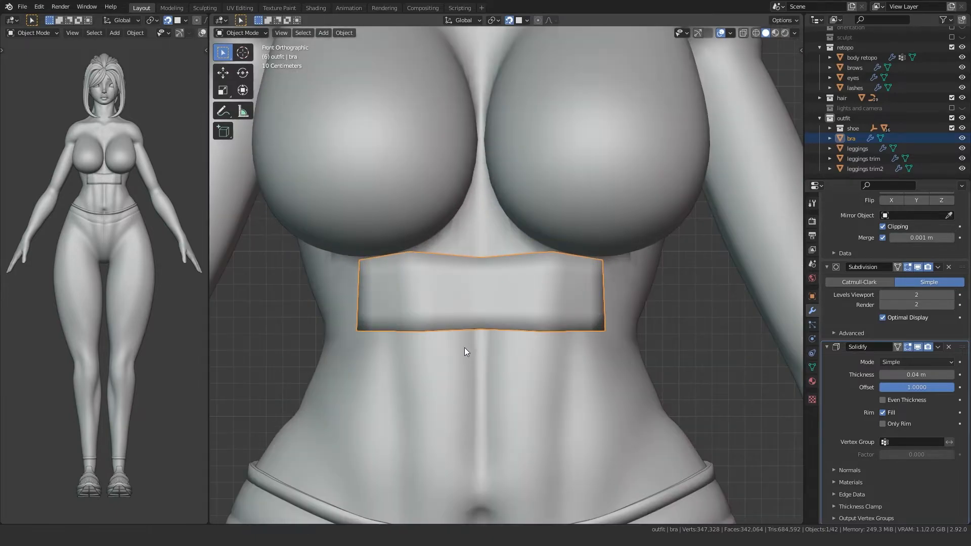
Adjust the lower centre and middle vertices of the front bra band to even out its bottom edge.
key(Tab)
shift+middle_drag(499, 321, 509, 305)
key(alt+z)
click(495, 311)
key(g)
click(496, 308)
click(562, 308)
key(g)
click(570, 299)
key(alt+z)
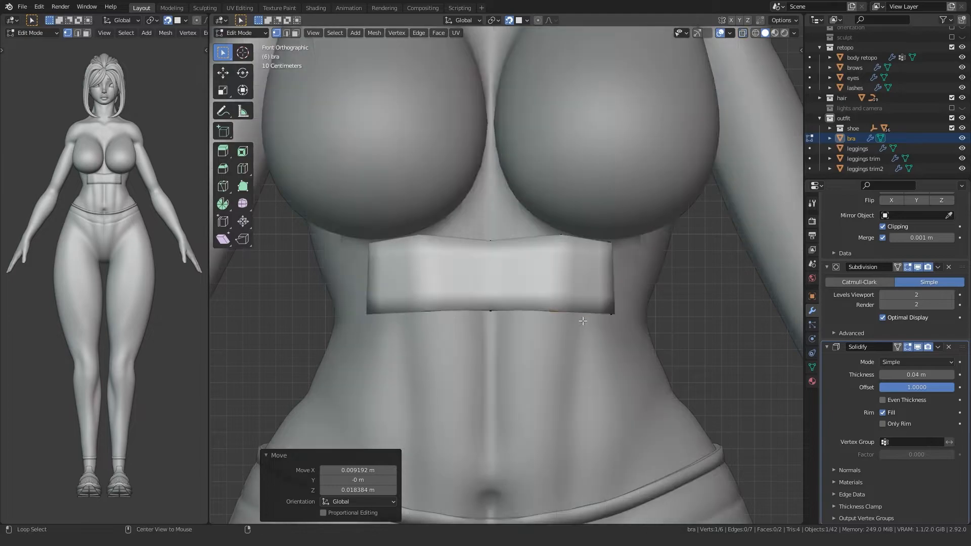
Adjust the front band's outer lower corner and its upper vertices to fit under the breast.
drag(622, 296, 623, 295)
key(g)
click(622, 294)
key(alt+z)
key(g)
click(503, 232)
key(g)
click(570, 237)
click(625, 236)
key(g)
click(625, 236)
Extrude the front band's outer edge twice around the side of the torso towards the back.
middle_drag(488, 288, 471, 302)
key(alt+z)
key(2)
click(487, 306)
key(e)
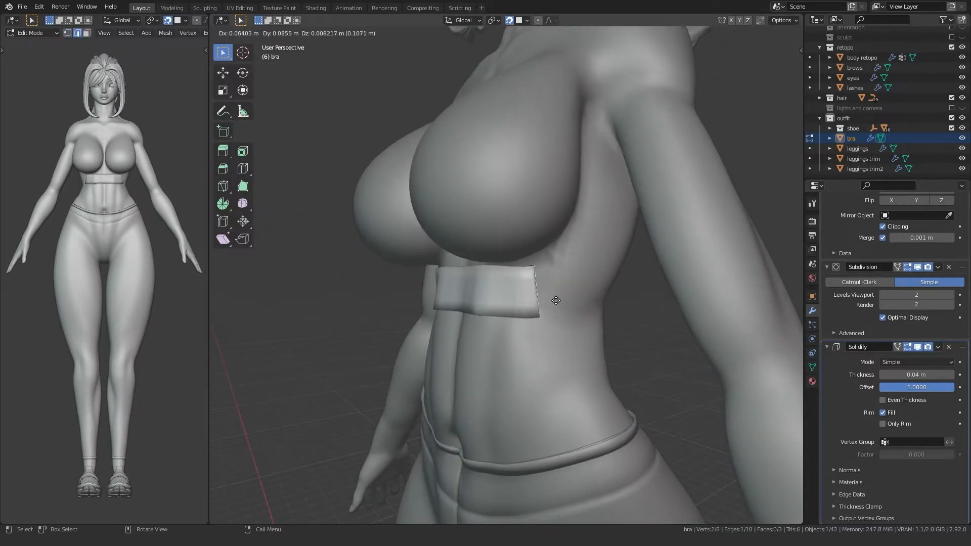
click(594, 302)
middle_drag(592, 278, 556, 268)
key(e)
click(613, 255)
Rotate the end edge to follow the body, and extrude it twice across the back to the centre line.
key(r)
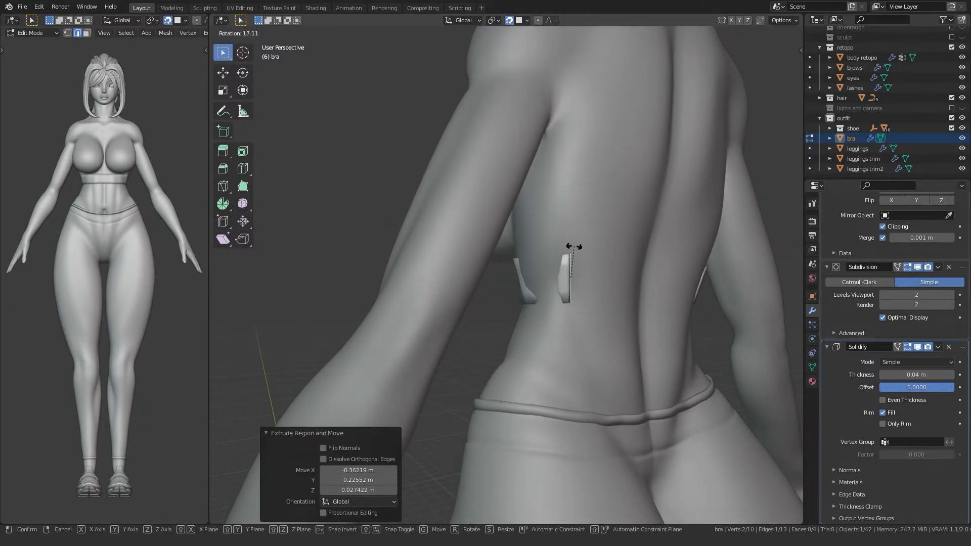
click(572, 247)
key(e)
click(625, 253)
middle_drag(632, 254, 593, 260)
key(e)
middle_drag(675, 260, 561, 273)
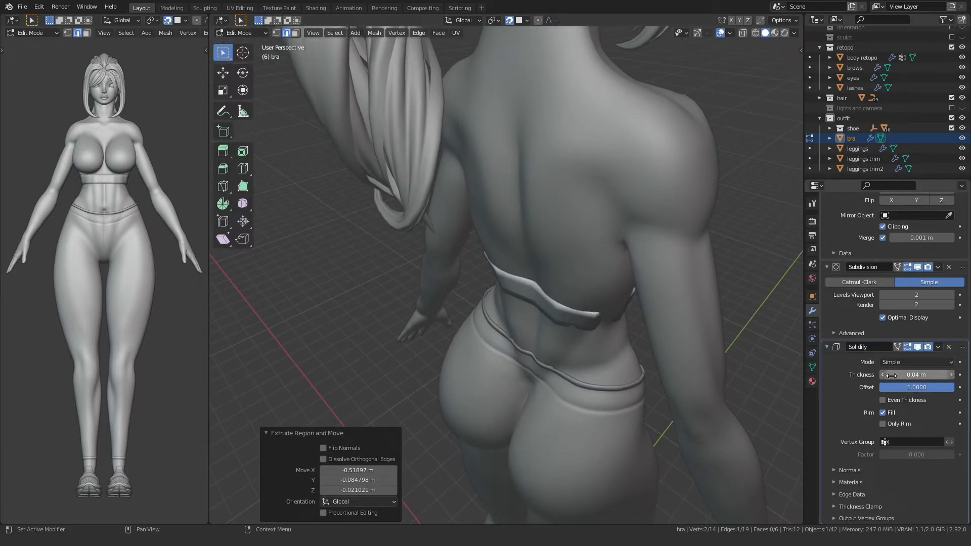
Try to move the band's centre back edge along the Y axis, and undo the move.
scroll(593, 318, up, 2)
scroll(605, 327, up, 3)
key(g)
key(y)
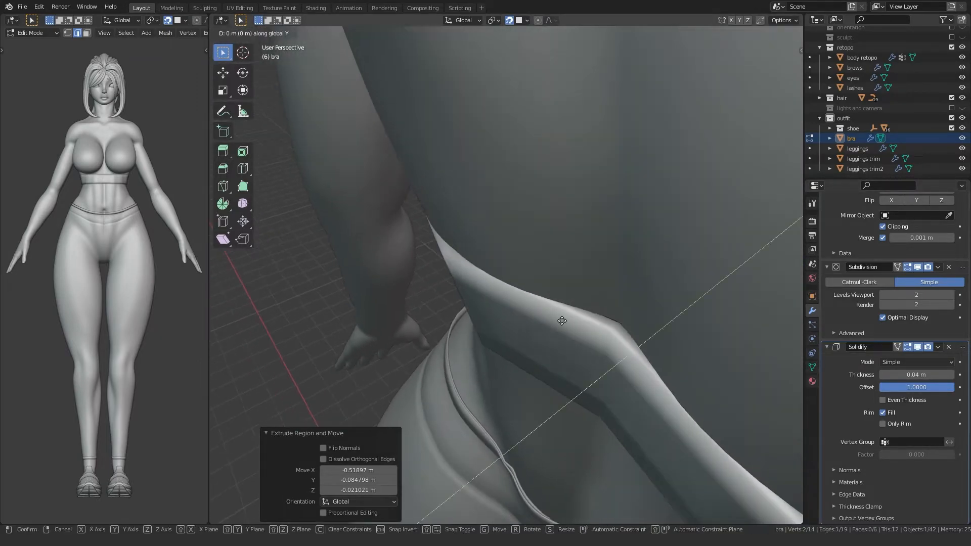
click(512, 351)
middle_drag(501, 353, 509, 267)
key(ctrl+z)
Move the band's back edges along the Y axis, with snapping off for the last move, and keep the subdivision type Simple.
key(g)
key(y)
click(572, 243)
key(g)
key(y)
click(502, 308)
key(shift+Tab)
key(g)
key(y)
click(514, 273)
click(870, 282)
click(917, 282)
scroll(498, 290, down, 2)
Adjust the lower and upper vertices of the back band in X-ray view, lowering the top centre vertex.
key(alt+z)
click(509, 267)
key(g)
click(517, 274)
click(506, 183)
key(g)
click(507, 190)
middle_drag(507, 190, 491, 195)
click(580, 175)
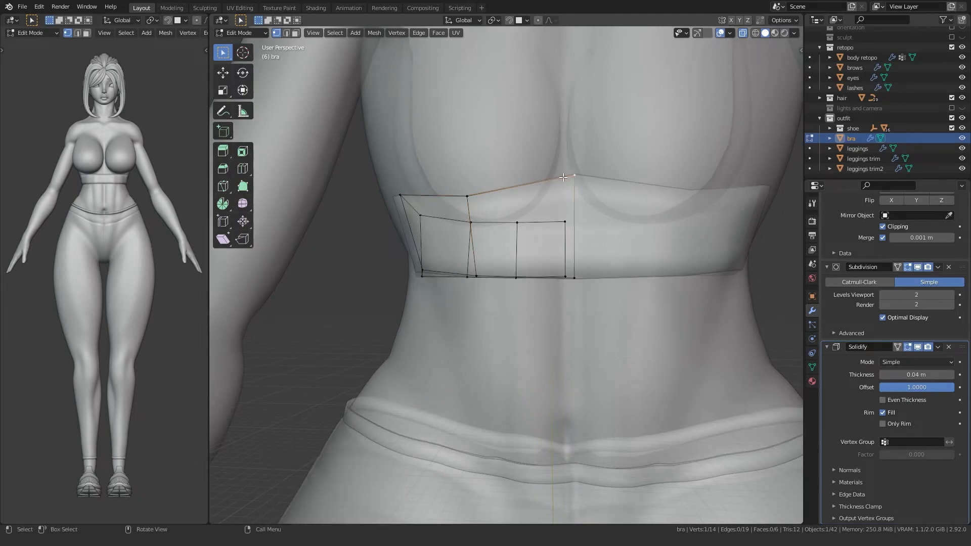
key(g)
click(562, 198)
Lower the vertices at the outer side of the back band, working without X-ray.
middle_drag(513, 281, 477, 296)
key(alt+z)
click(454, 274)
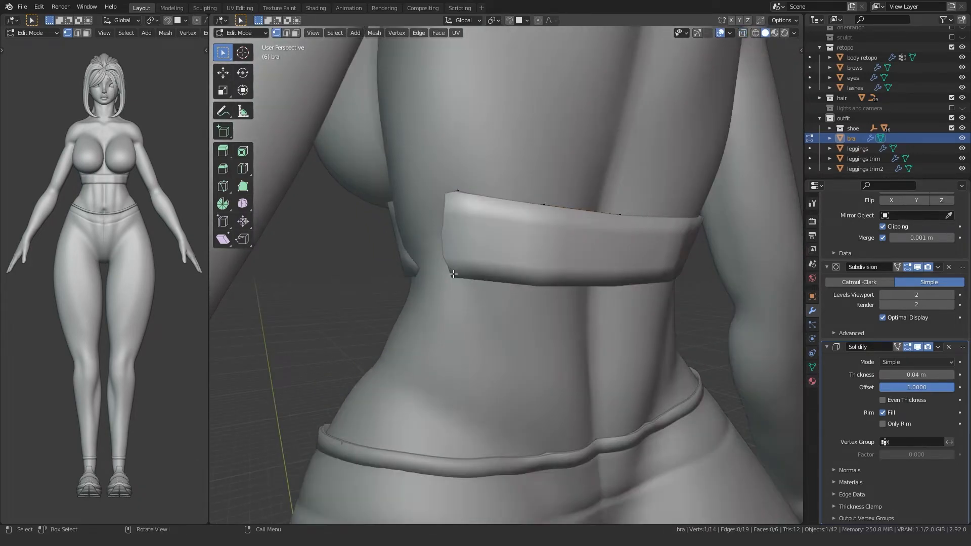
key(g)
click(458, 279)
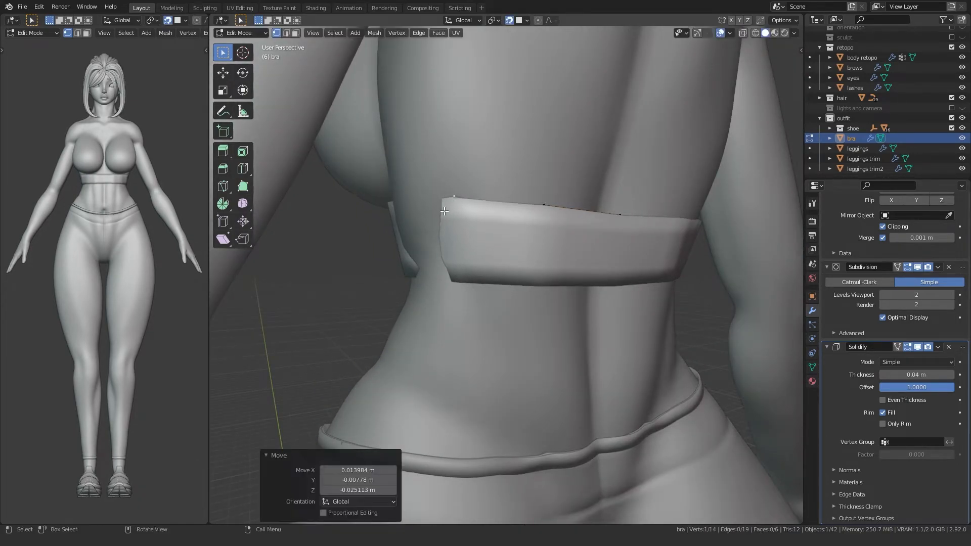
Reposition the lower and upper vertices of the band at the side of the torso in X-ray view.
key(alt+z)
middle_drag(457, 226, 532, 243)
click(513, 272)
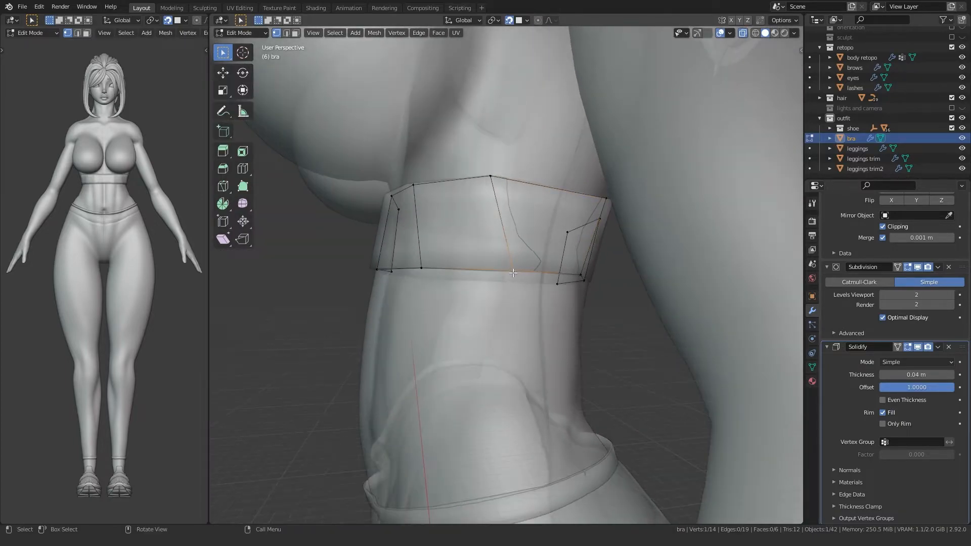
key(g)
click(494, 273)
click(494, 184)
key(g)
click(496, 189)
Add a vertical loop cut to the band's rear side section and fit its upper and lower vertices to the body.
middle_drag(501, 192, 538, 195)
key(ctrl+r)
click(545, 200)
click(539, 191)
key(g)
click(539, 192)
click(534, 264)
key(g)
click(537, 266)
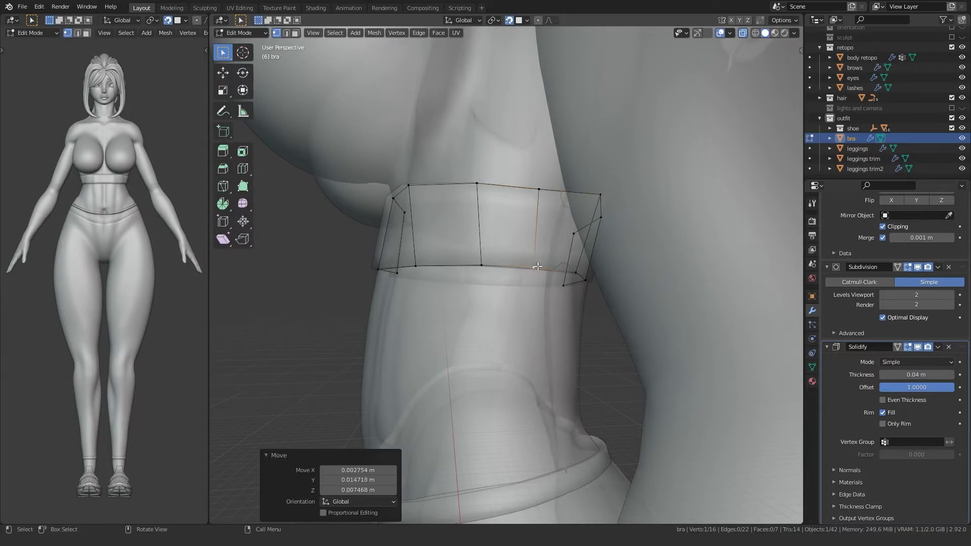
Flatten all the vertices along the band's bottom edge to one height along the Z axis in front view.
middle_drag(537, 266, 567, 275)
key(alt+z)
key(alt+z)
key(KP_1)
key(shift+Tab)
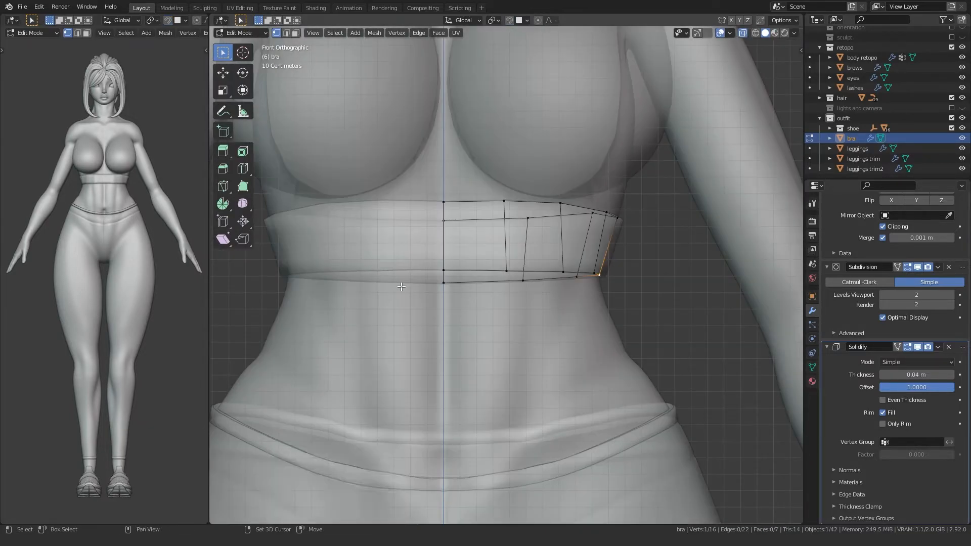
key(s)
key(z)
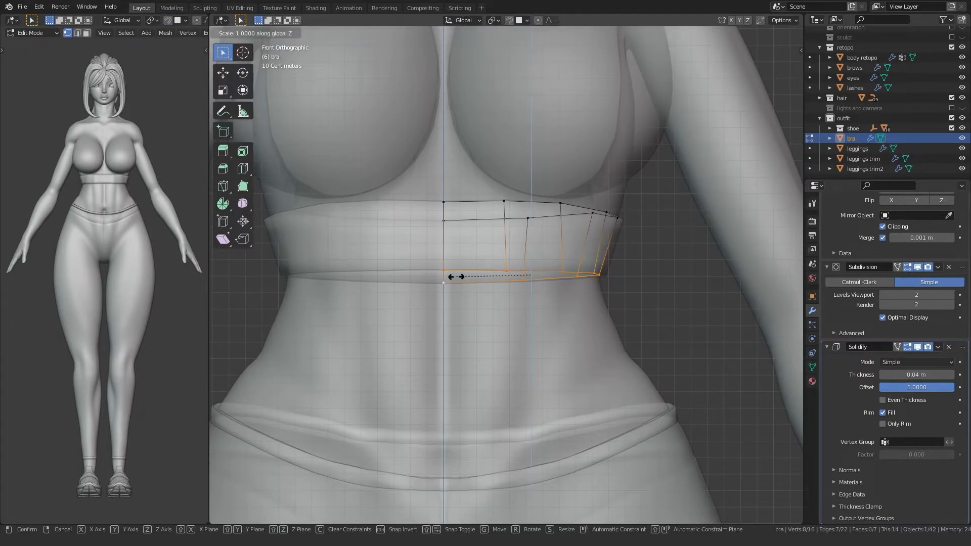
key(Return)
Flatten all the vertices along the band's upper edge to one height along the Z axis in front view.
key(ctrl+i)
text(sz)
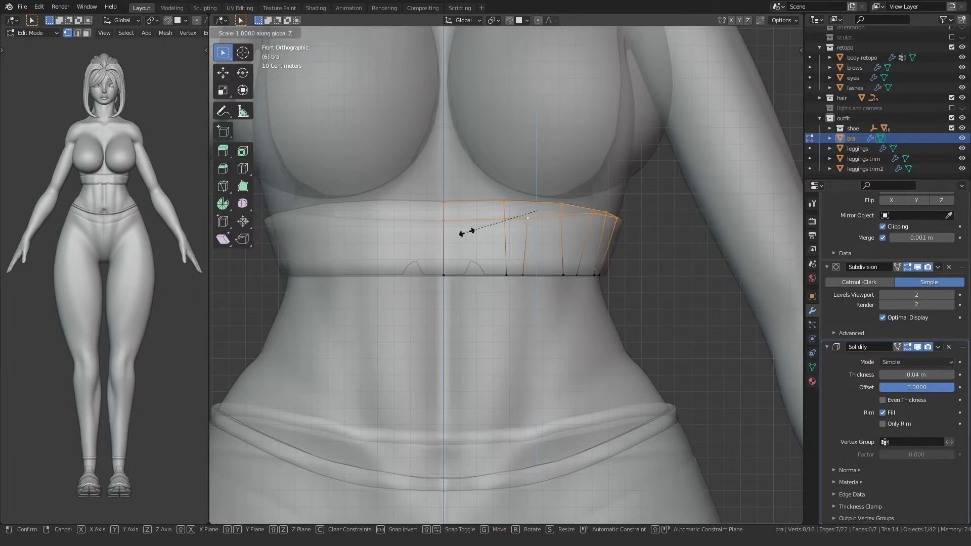
text(0)
key(Return)
Duplicate a front face of the underbust band and place the copy on the breast using surface snapping.
middle_drag(453, 230, 435, 222)
scroll(435, 222, down, 2)
key(3)
click(546, 288)
key(shift+e)
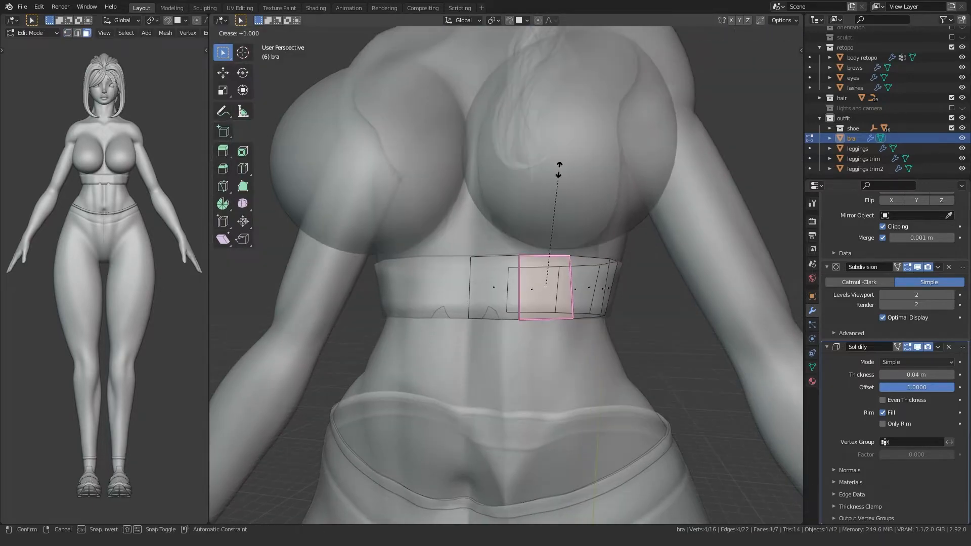
click(544, 201)
key(shift+d)
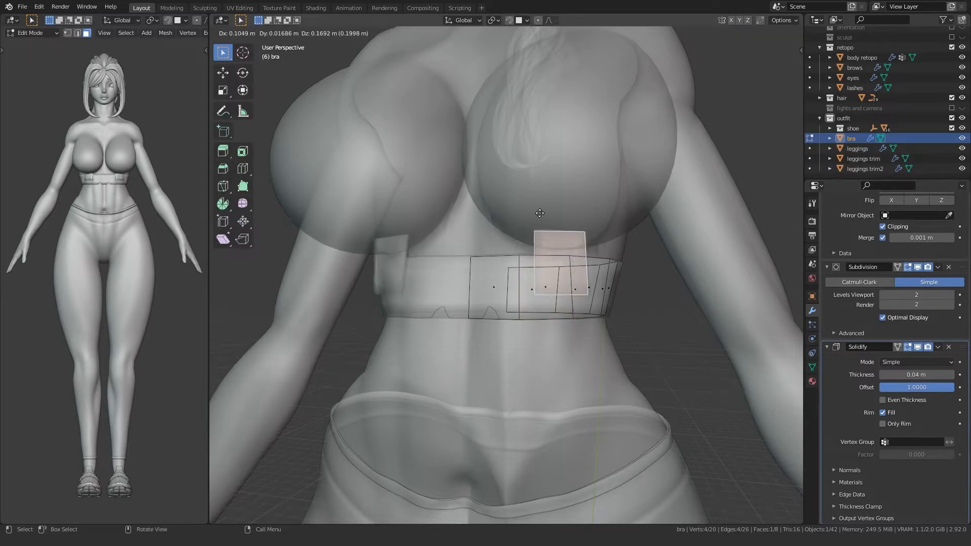
click(530, 147)
key(alt+z)
key(shift+Tab)
key(g)
click(601, 96)
Reposition the inner edge of the duplicated patch on the breast in X-ray front view.
middle_drag(496, 202, 447, 235)
scroll(446, 235, up, 1)
shift+middle_drag(560, 237, 530, 237)
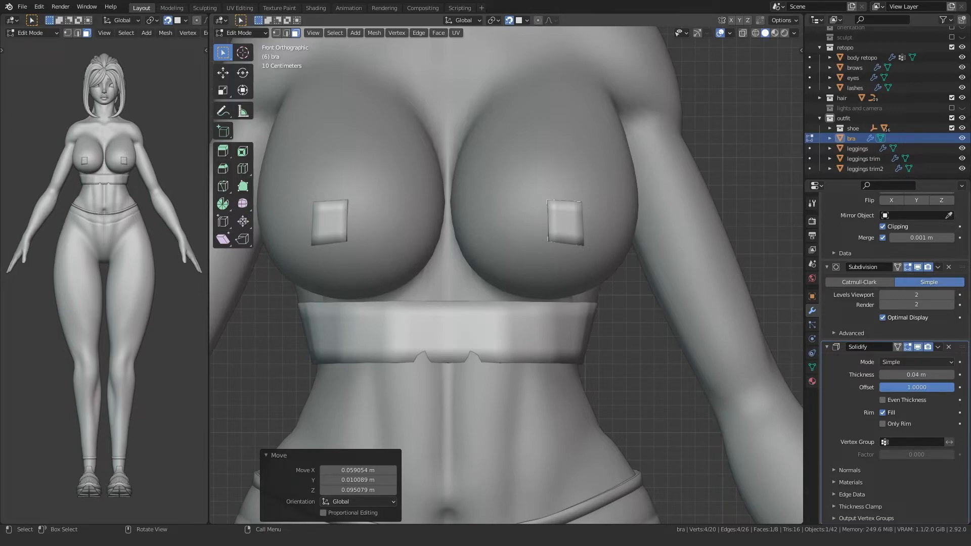
middle_drag(496, 266, 516, 251)
key(1)
key(alt+z)
drag(518, 271, 584, 184)
key(g)
click(528, 195)
Extrude the patch's inner edge toward the cleavage, adjust the edge positions on the breast and turn off snapping.
key(e)
click(503, 192)
key(g)
click(578, 189)
shift+middle_drag(509, 273, 516, 264)
drag(475, 248, 512, 184)
key(g)
click(472, 189)
key(shift+Tab)
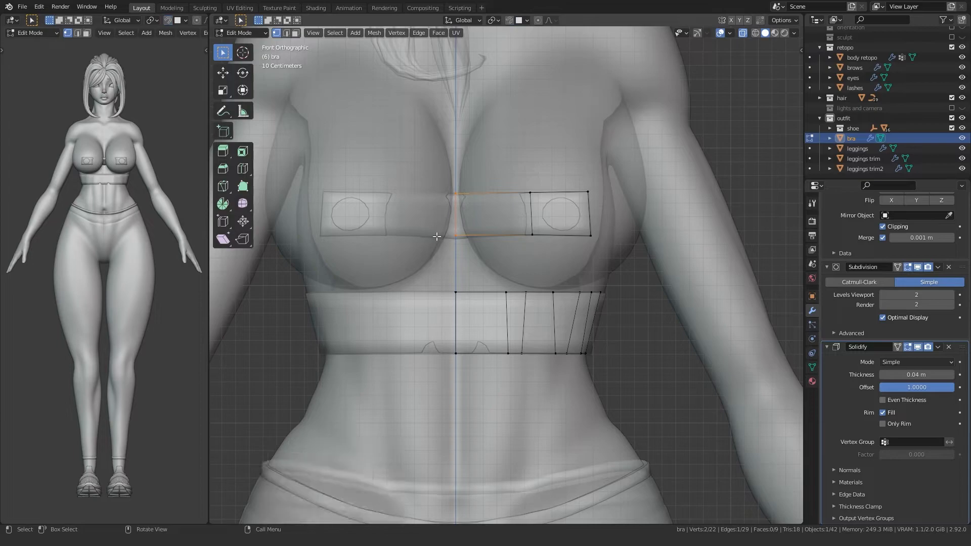
Extrude the strip's inner edge along X to the mirror line and shift the neighbouring edge about 0.04 m inward.
key(e)
key(x)
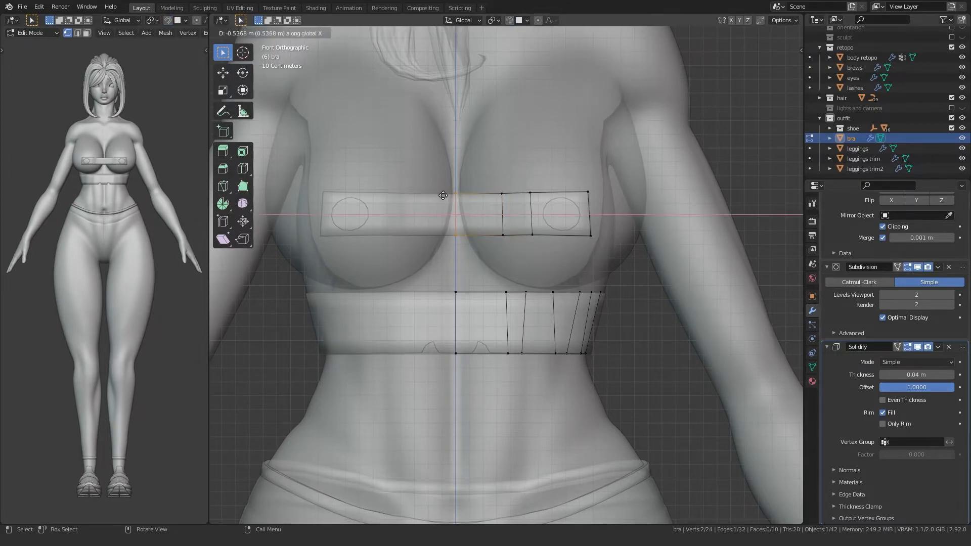
click(442, 197)
shift+middle_drag(517, 246, 516, 233)
drag(516, 230, 550, 168)
key(g)
click(544, 168)
Move the strip's outer edge inward and snap it onto the front of the breast.
middle_drag(559, 194, 540, 199)
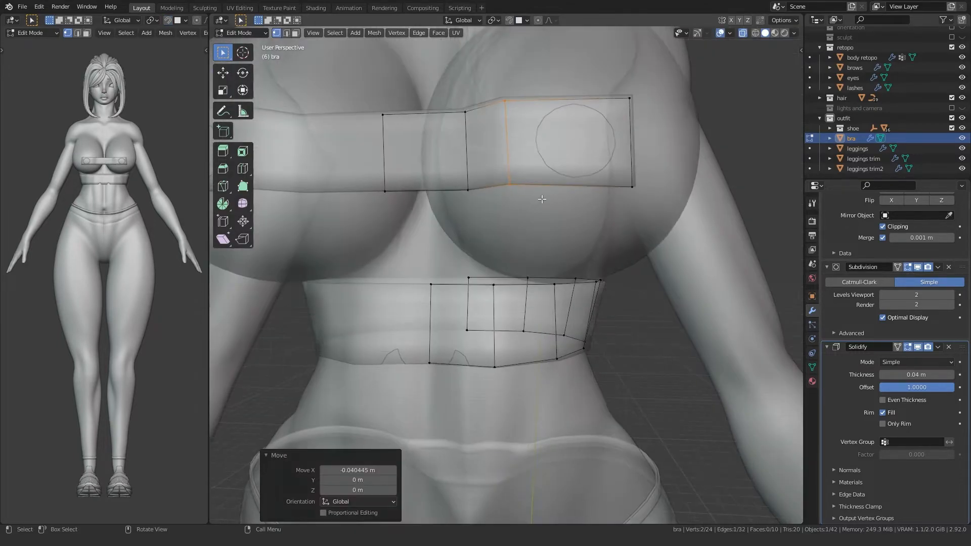
key(ctrl+KP_3)
key(KP_1)
key(alt+z)
middle_drag(451, 225, 460, 288)
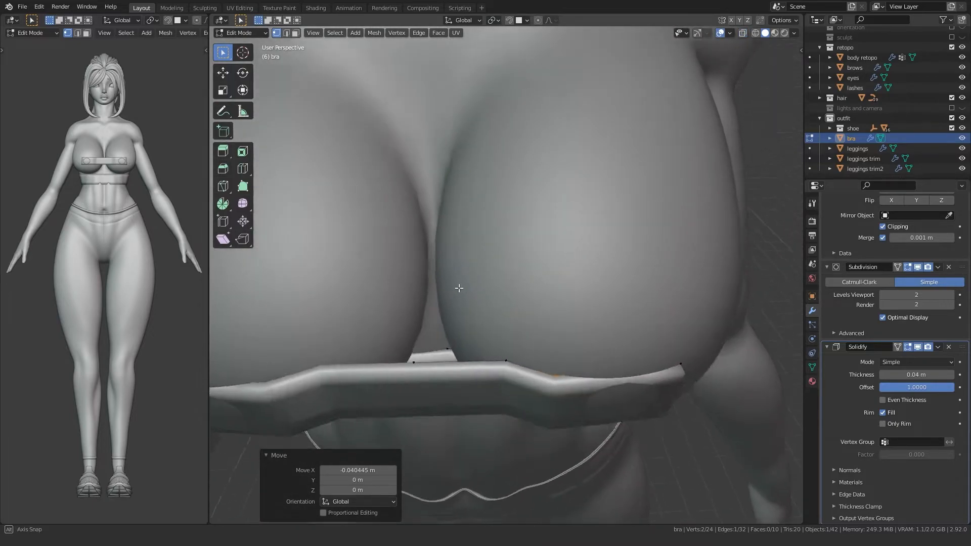
key(ctrl+KP_3)
key(KP_1)
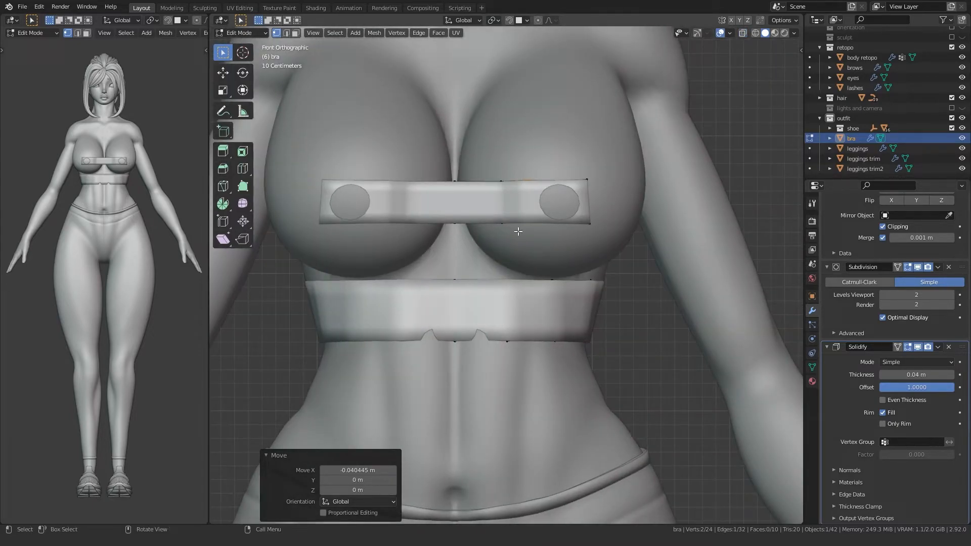
key(alt+z)
drag(565, 230, 605, 175)
key(g)
click(566, 175)
key(shift+Tab)
key(g)
click(565, 177)
Extrude the strip's outer edge about 0.3 m along X across the breast and turn off snapping.
middle_drag(565, 177, 544, 165)
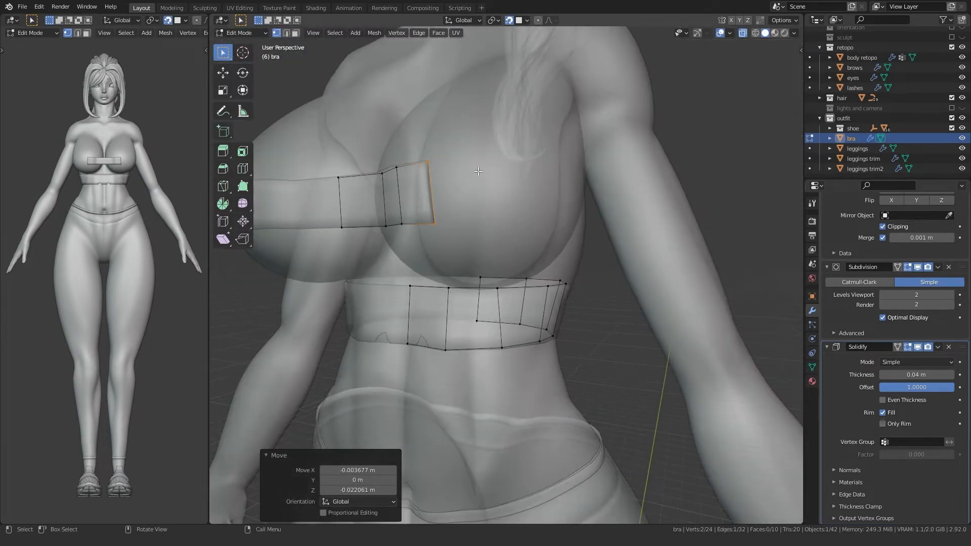
click(543, 165)
key(KP_1)
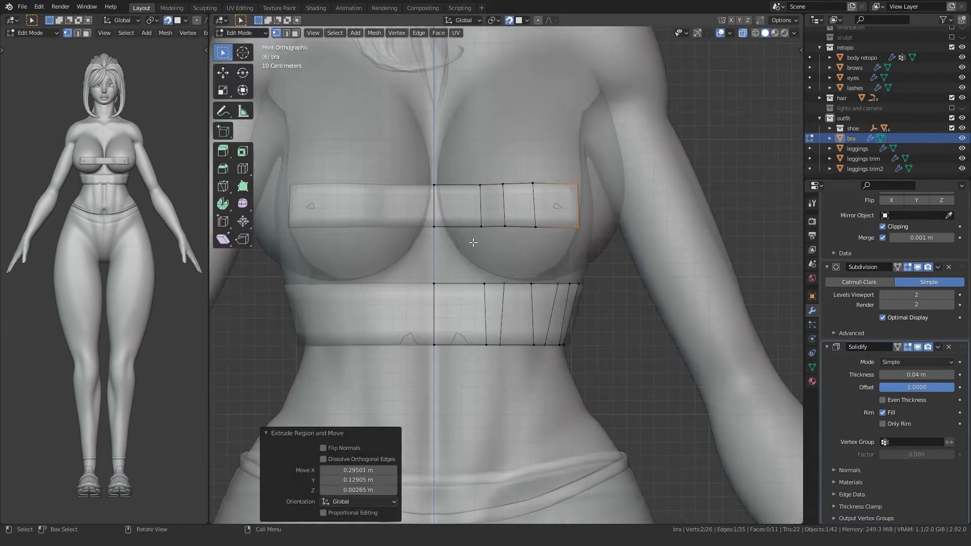
key(shift+Tab)
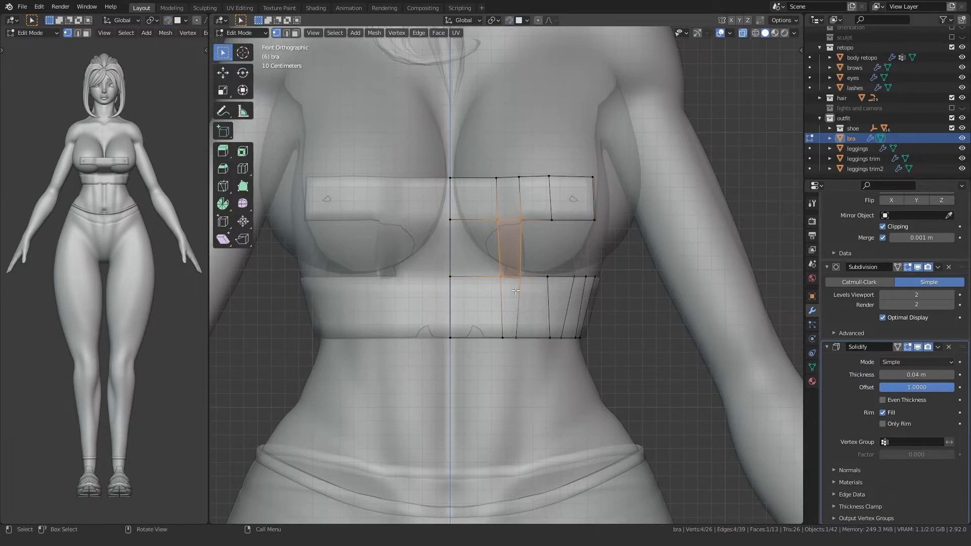
key(f)
middle_drag(562, 217, 418, 230)
key(ctrl+z)
key(ctrl+z)
key(ctrl+z)
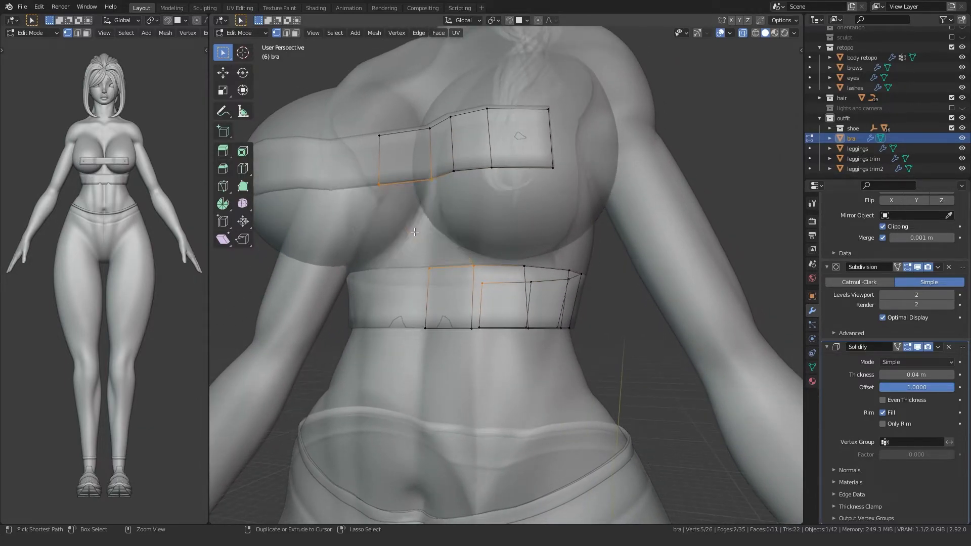
Fill faces under the breast joining the cup strip's lower edge to the underbust band's upper edge.
key(f)
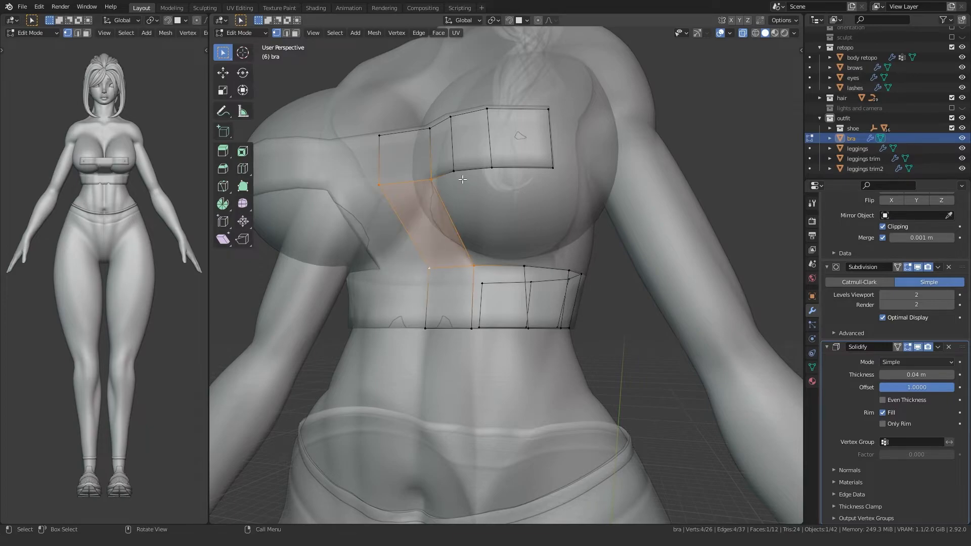
key(f)
middle_drag(475, 184, 477, 208)
key(f)
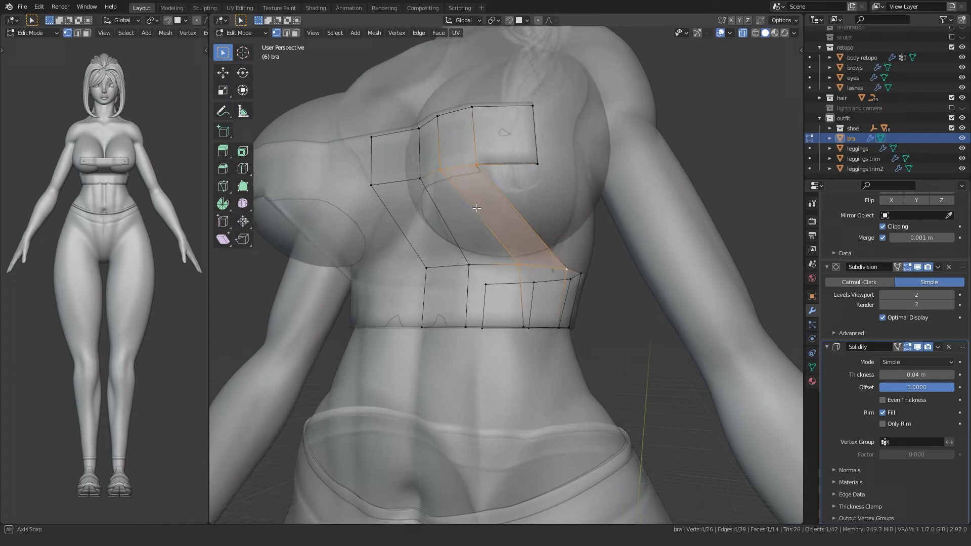
Extrude an upper edge of the cup strip upward and snap the new edge onto the breast surface.
key(e)
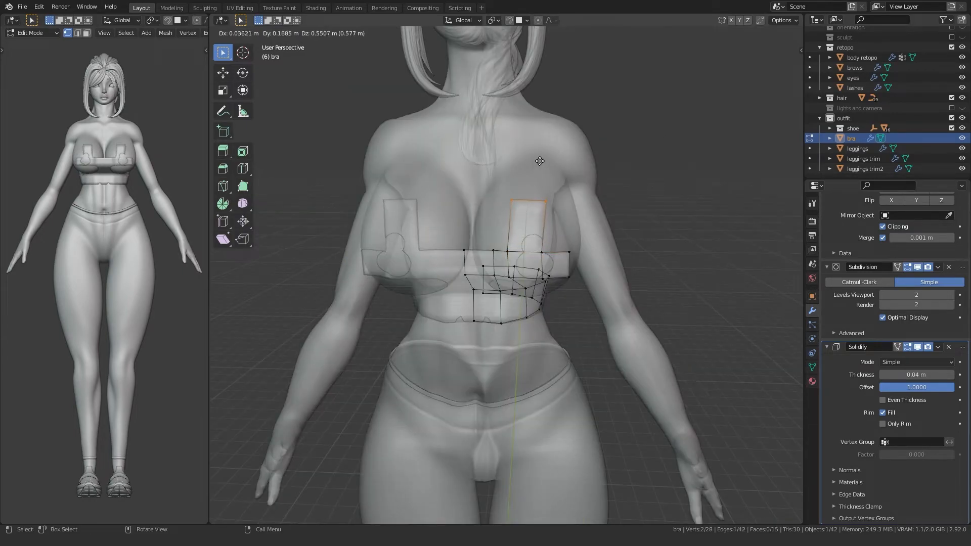
click(540, 160)
key(alt+z)
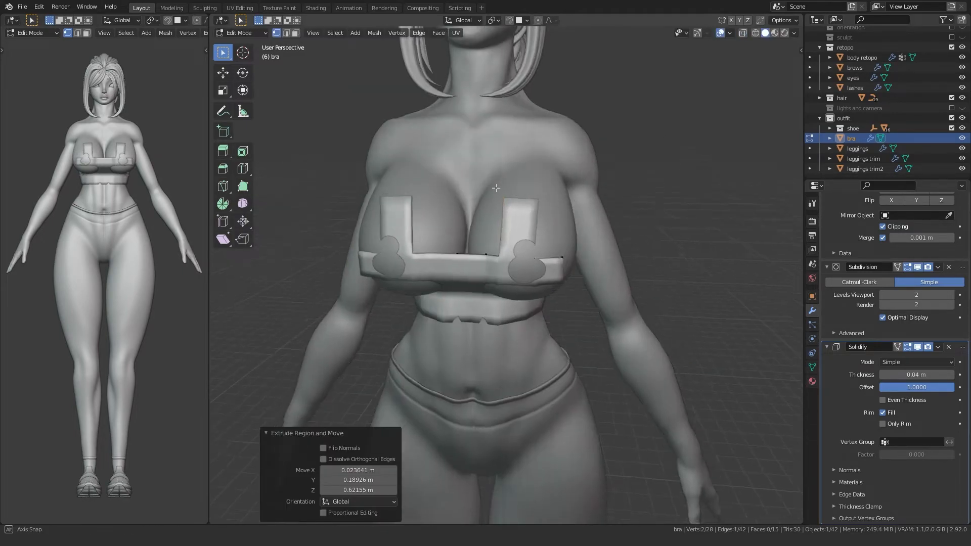
middle_drag(499, 186, 481, 213)
key(shift+Tab)
key(g)
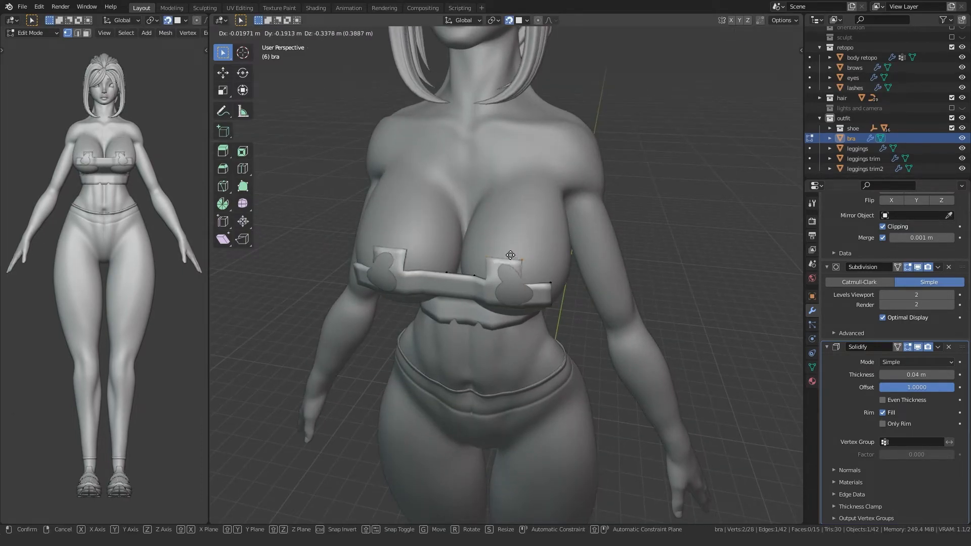
click(510, 256)
Extrude the strap edge in three segments up the chest and over the shoulder, following the body surface.
key(e)
click(523, 190)
middle_drag(523, 190, 521, 220)
key(e)
click(541, 121)
middle_drag(541, 121, 465, 117)
key(e)
click(546, 138)
Rotate the strap's end edge behind the shoulder and extrude another segment onto the upper back.
middle_drag(547, 138, 473, 130)
key(r)
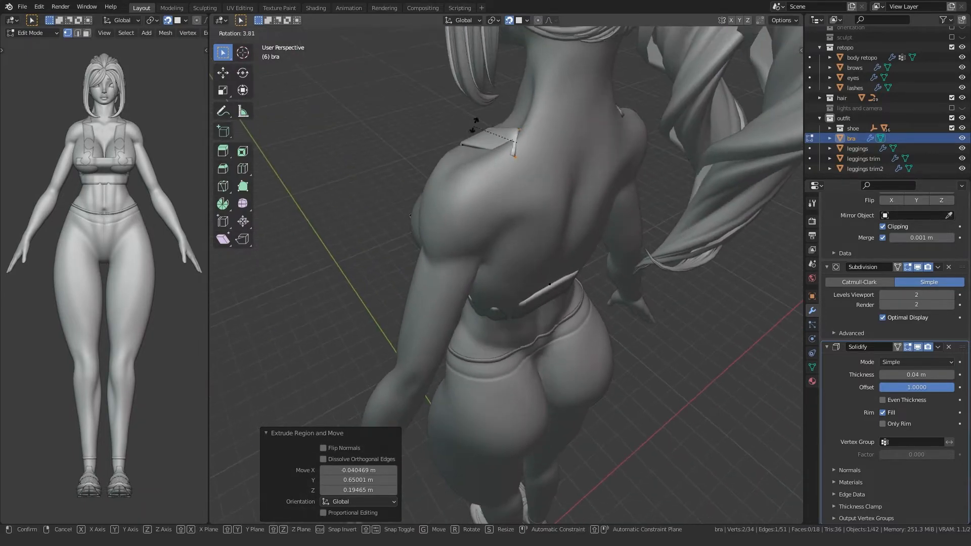
click(485, 112)
key(e)
click(537, 174)
Extrude the strap's end edge diagonally to the spine at the upper back and show the mesh in X-ray.
middle_drag(536, 175, 527, 207)
scroll(508, 207, up, 1)
key(e)
key(alt+z)
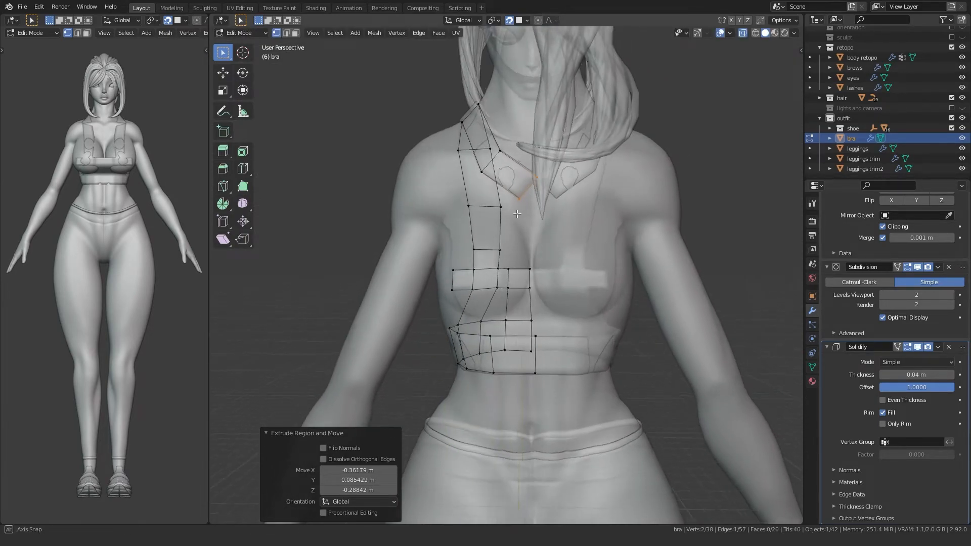
Extrude the strap's two end vertices separately a short way down the spine, adjusting the outer one.
click(534, 180)
key(e)
click(533, 206)
click(518, 202)
key(g)
click(511, 194)
key(e)
click(507, 212)
middle_drag(507, 212, 522, 219)
Fill a face between the two vertex chains and extrude the lower edge about 0.48 m down the spine.
drag(522, 221, 551, 203)
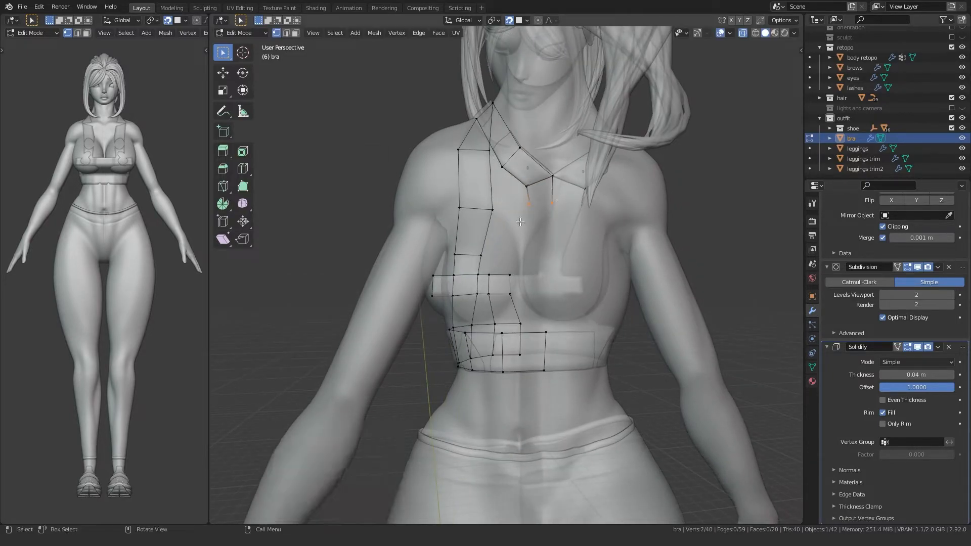
click(514, 252)
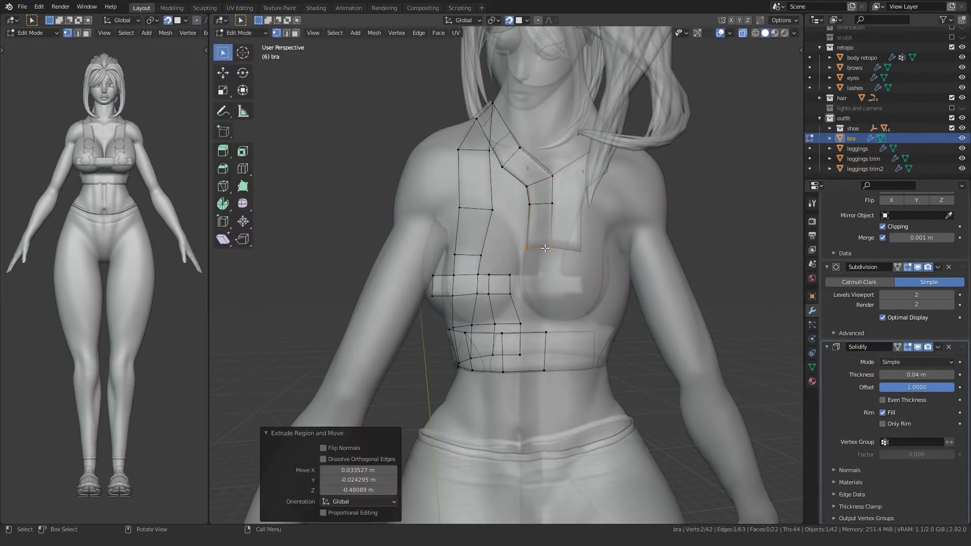
key(alt+z)
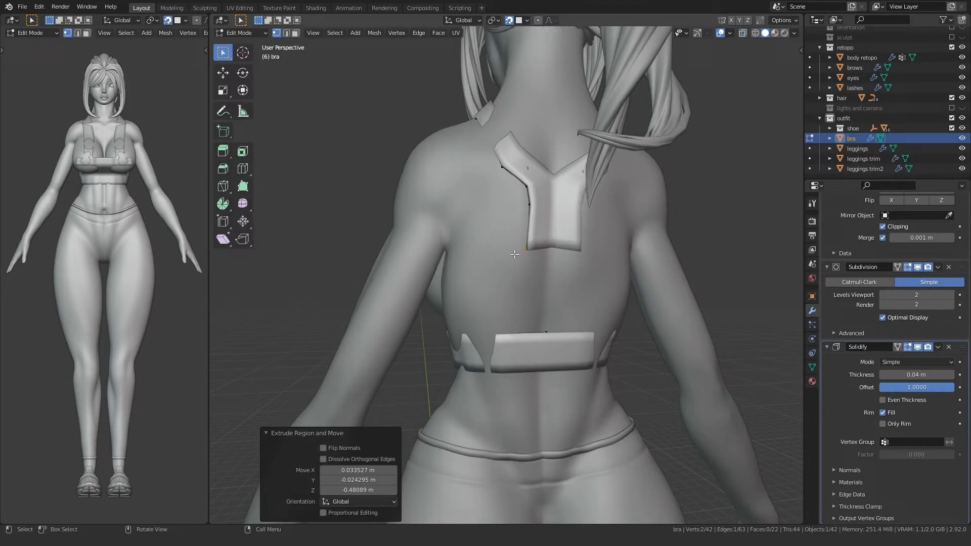
Extrude vertices diagonally from the bottom of the central back strap and fill a face between them.
click(540, 264)
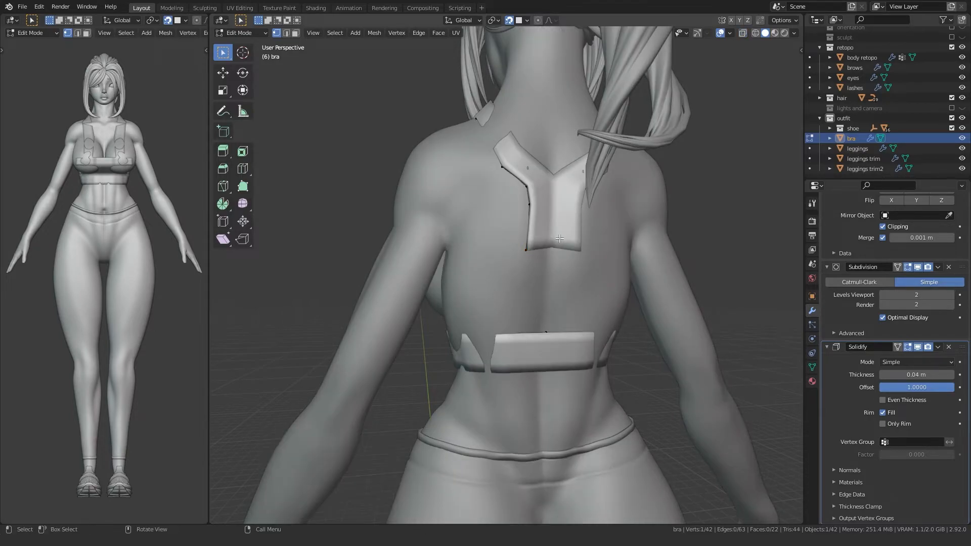
click(538, 294)
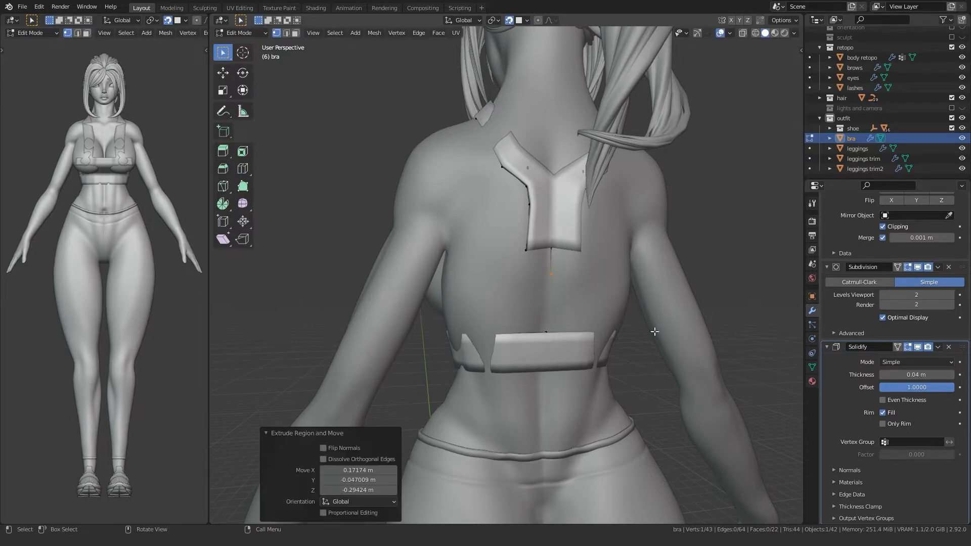
key(g)
click(533, 273)
key(e)
click(505, 259)
ctrl+click(525, 253)
key(f)
Extrude the diagonal face's lower edge down and outward across the back, about 0.46 m down in Z.
middle_drag(521, 293, 542, 300)
scroll(505, 287, up, 2)
key(alt+z)
drag(515, 272, 560, 237)
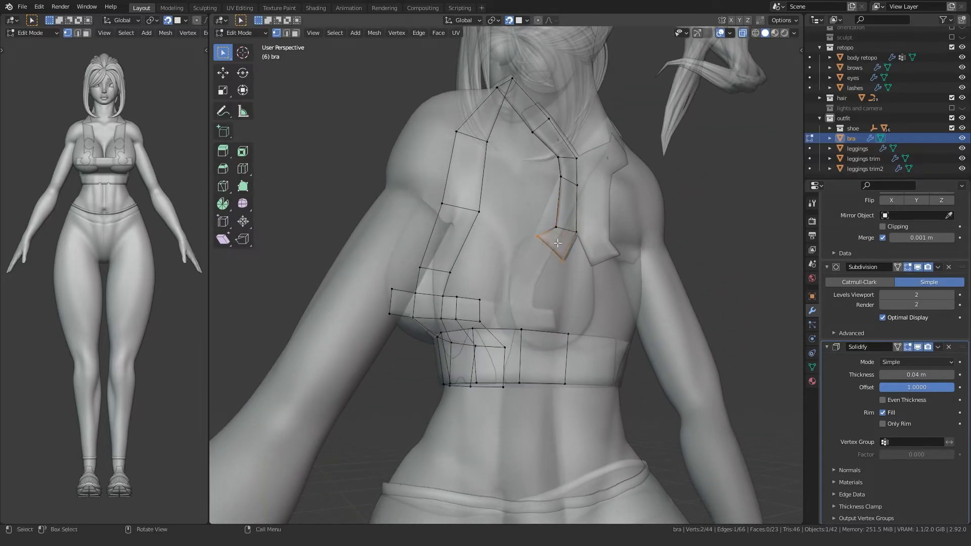
key(e)
click(514, 295)
Extrude vertices from the diagonal back strap's lower end and fill faces connecting it to the underbust band.
scroll(539, 294, up, 2)
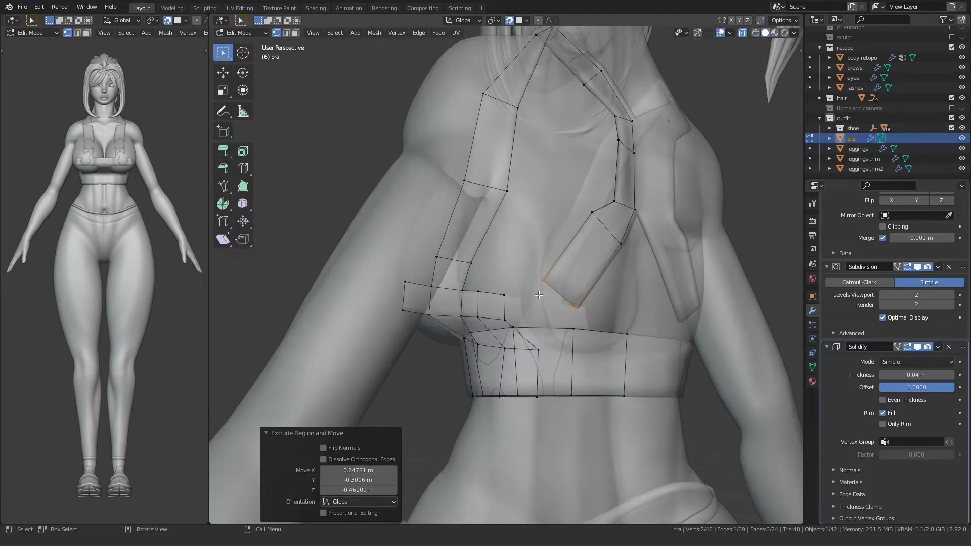
click(568, 313)
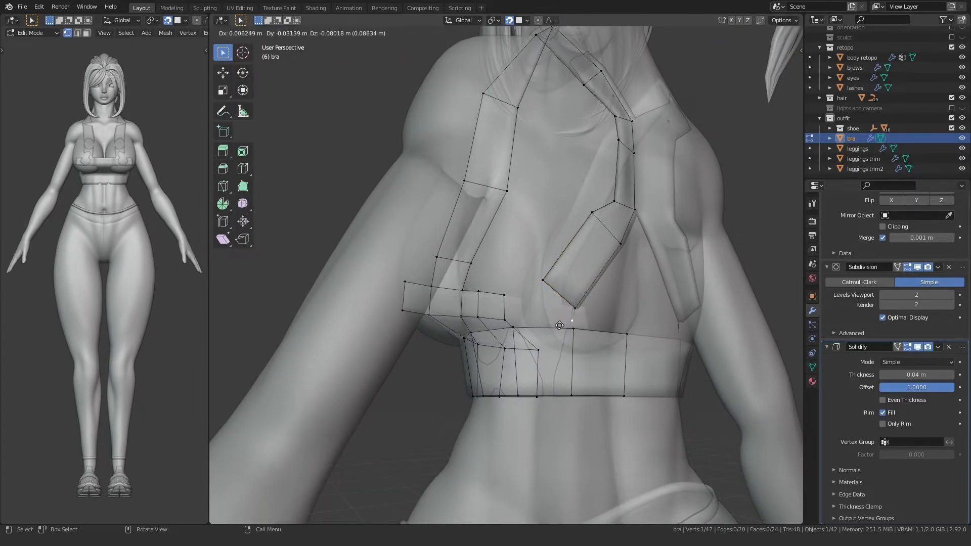
click(559, 324)
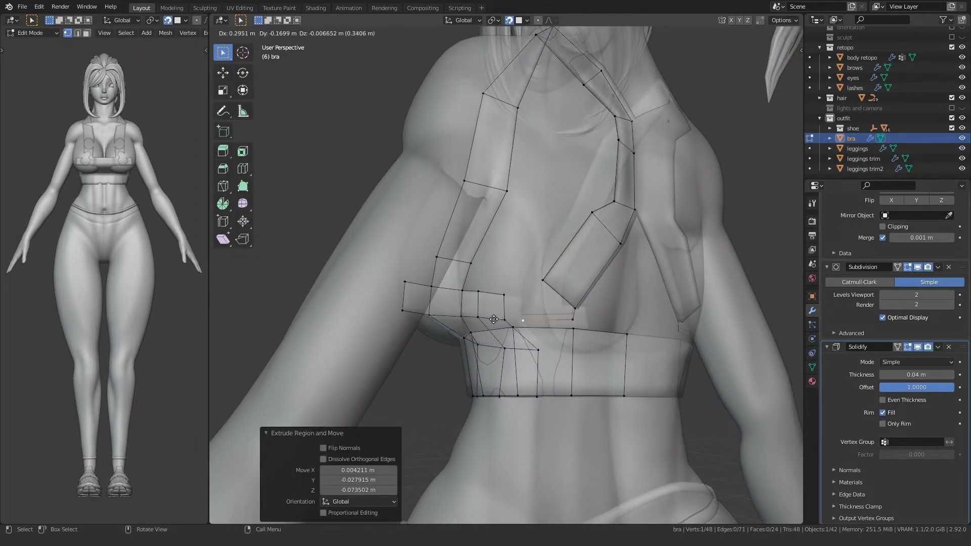
middle_drag(513, 325, 565, 286)
shift+click(538, 328)
shift+click(598, 313)
shift+click(596, 326)
key(f)
ctrl+click(520, 311)
key(f)
Extrude further vertices along the side of the torso and fill faces between them and the band.
click(576, 273)
click(490, 299)
click(565, 306)
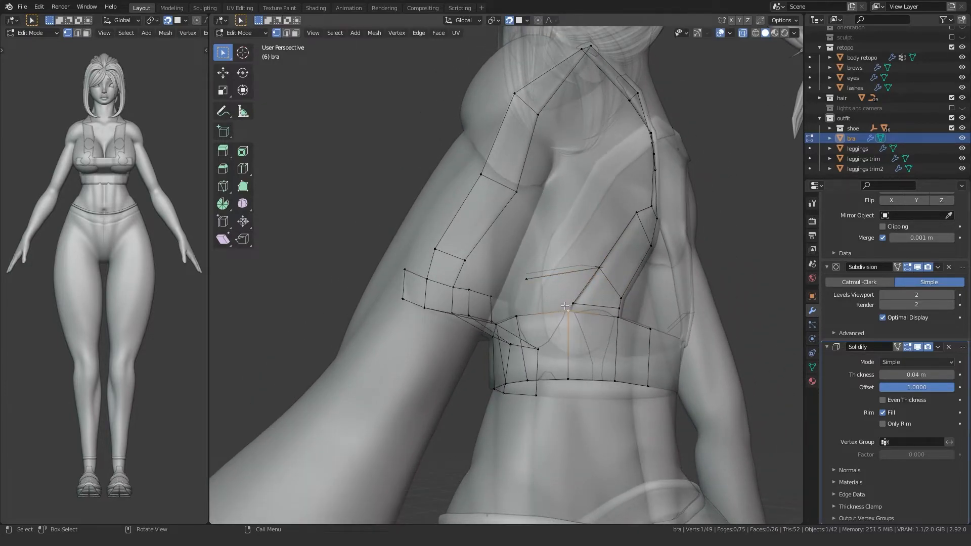
click(504, 307)
middle_drag(504, 303, 518, 336)
key(f)
key(f)
Extrude a vertex around the side of the breast and fill a face joining the cup strip to the band's side.
click(467, 232)
middle_drag(466, 244, 445, 233)
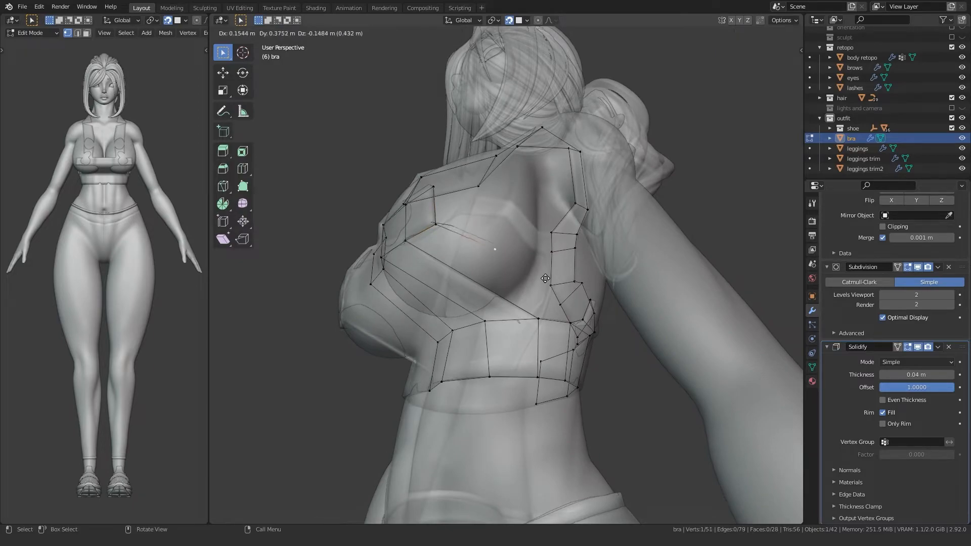
click(590, 316)
key(f)
middle_drag(590, 316, 543, 297)
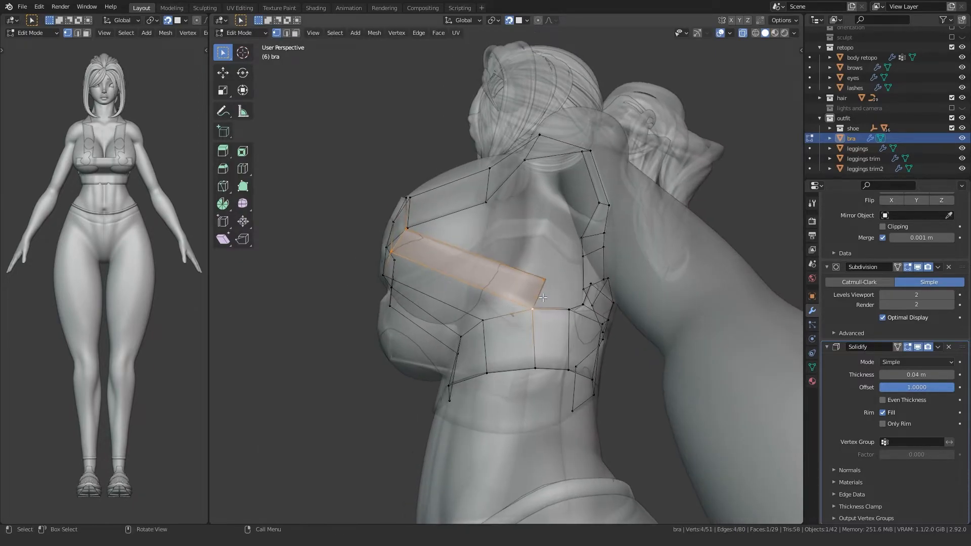
Add a loop cut across the long side face of the cup and fill the adjoining gap.
middle_drag(480, 305, 547, 298)
key(ctrl+r)
click(431, 252)
click(544, 299)
key(f)
Reposition two vertices of the bra's side section to fit the body surface.
click(547, 298)
key(g)
click(544, 305)
click(619, 304)
key(g)
click(604, 306)
Shift the outer vertex at the lower end of the central back strap slightly outward.
middle_drag(604, 306, 528, 281)
drag(536, 235, 529, 233)
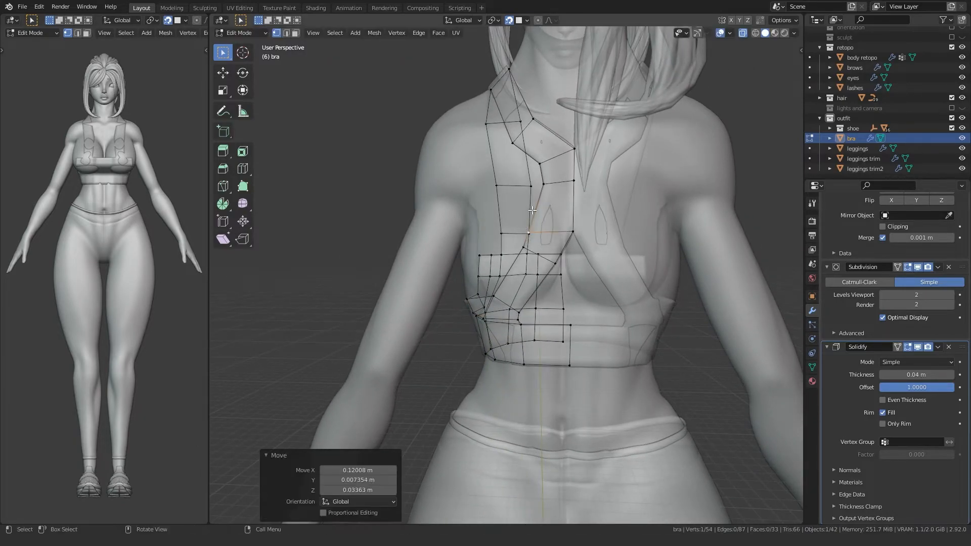
Extend the front shoulder strap down over the breast with an extruded vertex and a filled face, then adjust the new corner.
drag(540, 163, 530, 162)
scroll(526, 193, down, 3)
middle_drag(324, 252, 536, 261)
key(alt+z)
scroll(525, 331, up, 3)
key(alt+z)
scroll(522, 325, up, 3)
key(e)
click(528, 257)
shift+click(569, 214)
shift+click(575, 265)
shift+click(548, 264)
key(f)
click(536, 260)
key(g)
click(543, 269)
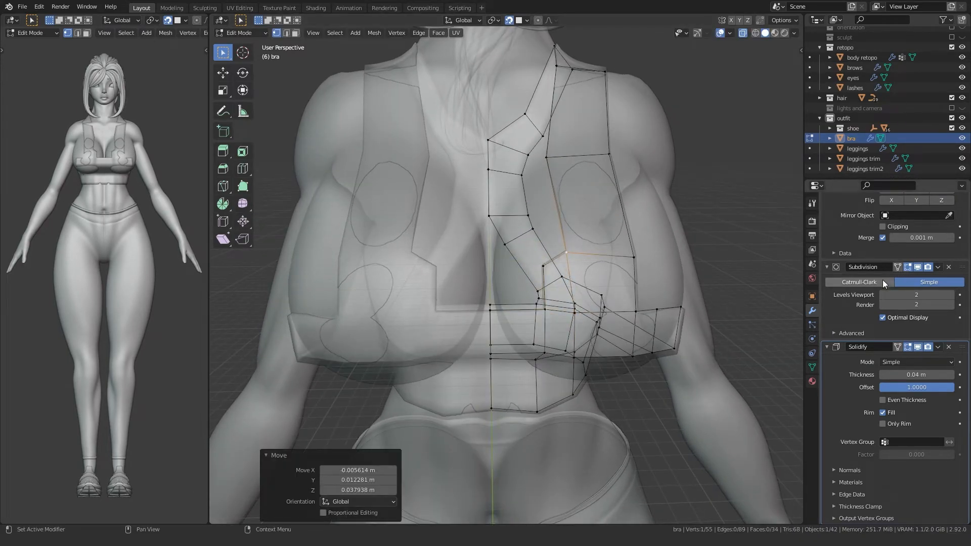
Set the Subdivision modifier to Catmull-Clark and fill further faces to cover the front of the cup.
click(883, 282)
scroll(537, 299, down, 1)
click(528, 277)
middle_drag(528, 276, 568, 286)
mouse_move(569, 243)
middle_down()
mouse_move(528, 245)
mouse_move(575, 249)
mouse_move(563, 260)
mouse_move(569, 245)
middle_up()
ctrl+click(557, 247)
key(f)
click(576, 259)
click(583, 258)
key(e)
click(581, 237)
Add a loop cut across the front of the cup and move its vertices to fit the breast.
mouse_move(503, 259)
middle_down()
mouse_move(558, 257)
mouse_move(507, 257)
mouse_move(493, 274)
middle_up()
key(ctrl+r)
click(507, 257)
right_click(507, 256)
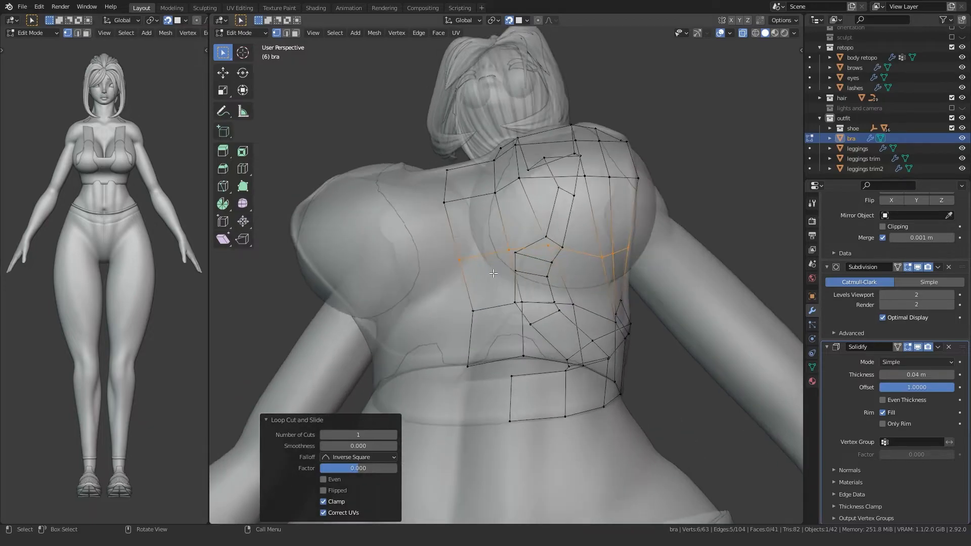
key(g)
click(547, 245)
mouse_move(547, 244)
middle_down()
mouse_move(526, 239)
mouse_move(541, 226)
mouse_move(560, 229)
mouse_move(505, 203)
mouse_move(456, 253)
mouse_move(456, 289)
mouse_move(543, 235)
mouse_move(526, 227)
mouse_move(551, 213)
mouse_move(568, 242)
mouse_move(531, 237)
middle_up()
key(g)
click(557, 228)
key(g)
key(g)
click(542, 217)
Add a second loop cut across the cup and reposition two of its vertices on the breast surface.
key(alt+z)
key(alt+z)
key(ctrl+r)
key(ctrl+r)
click(544, 220)
right_click(544, 220)
click(566, 235)
key(g)
click(566, 235)
click(596, 236)
key(g)
click(596, 236)
Add a third loop cut across the cup and shape its vertices around the breast's underside and outer side.
middle_drag(596, 236, 541, 218)
key(ctrl+r)
click(593, 229)
right_click(593, 228)
click(521, 216)
key(g)
click(521, 214)
click(580, 215)
key(g)
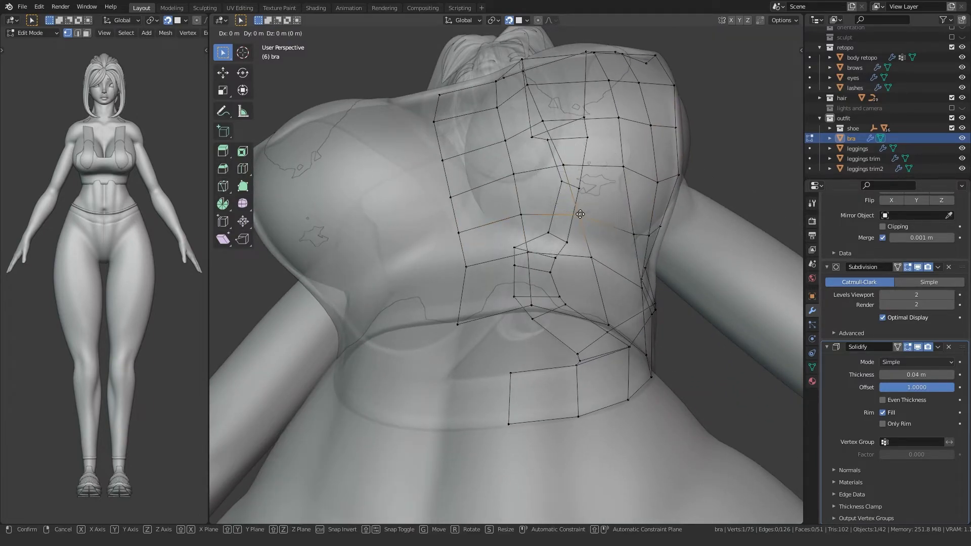
click(577, 215)
middle_drag(576, 215, 536, 226)
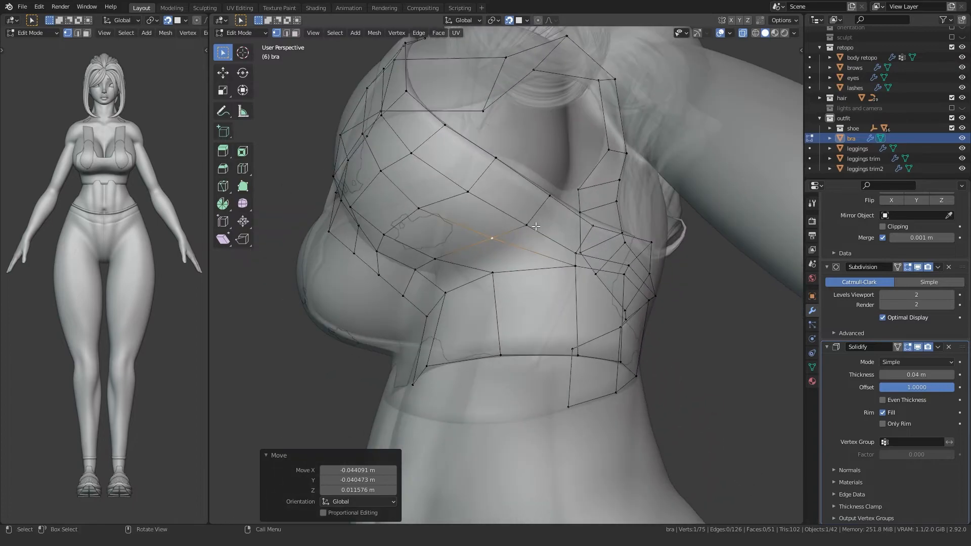
key(g)
click(532, 207)
Toggle snapping and reposition the vertices along the upper edge of the bra's side below the armpit.
key(alt+z)
scroll(506, 228, down, 4)
middle_drag(395, 284, 456, 294)
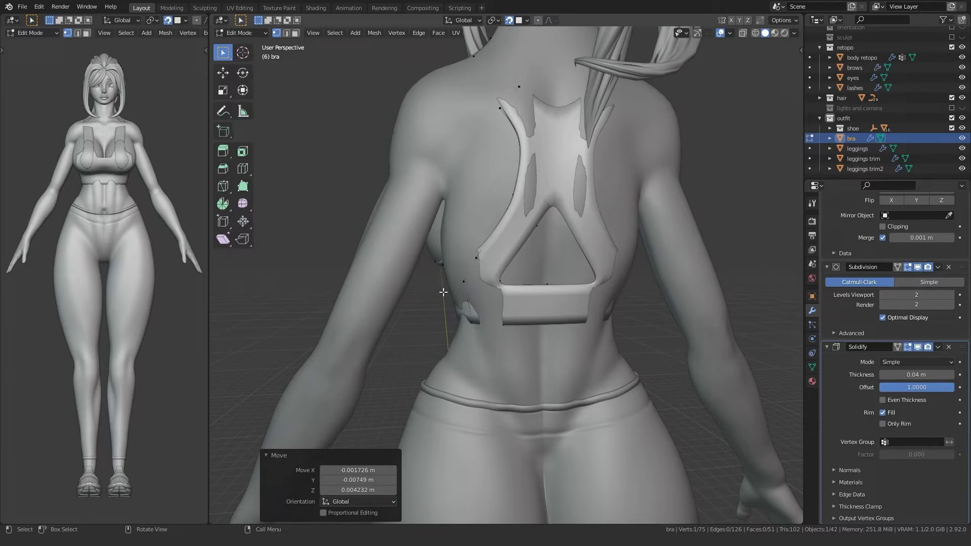
middle_drag(443, 293, 523, 256)
key(alt+z)
key(alt+z)
scroll(511, 288, up, 4)
key(g)
click(493, 284)
key(alt+z)
key(shift+Tab)
key(g)
click(558, 264)
key(g)
click(525, 245)
click(473, 207)
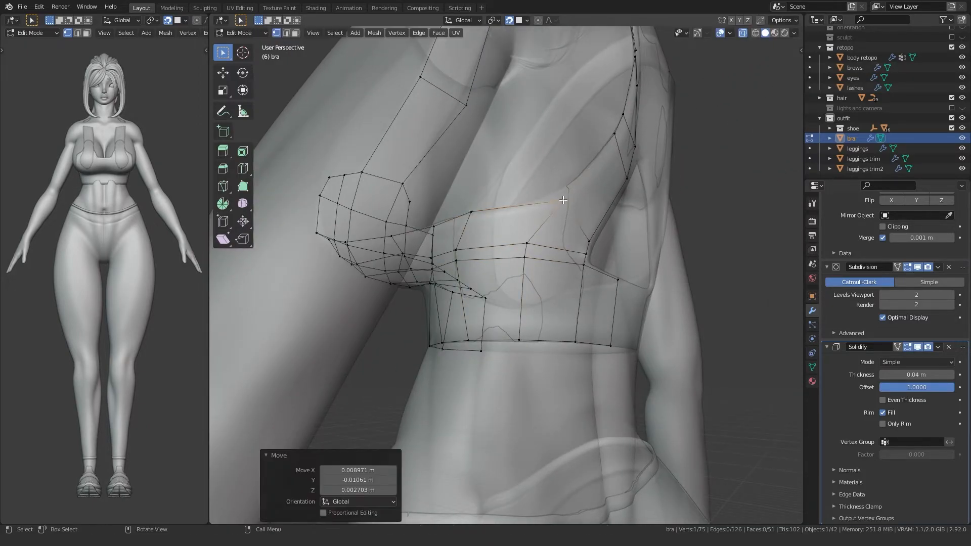
middle_drag(473, 208, 526, 228)
key(g)
click(530, 231)
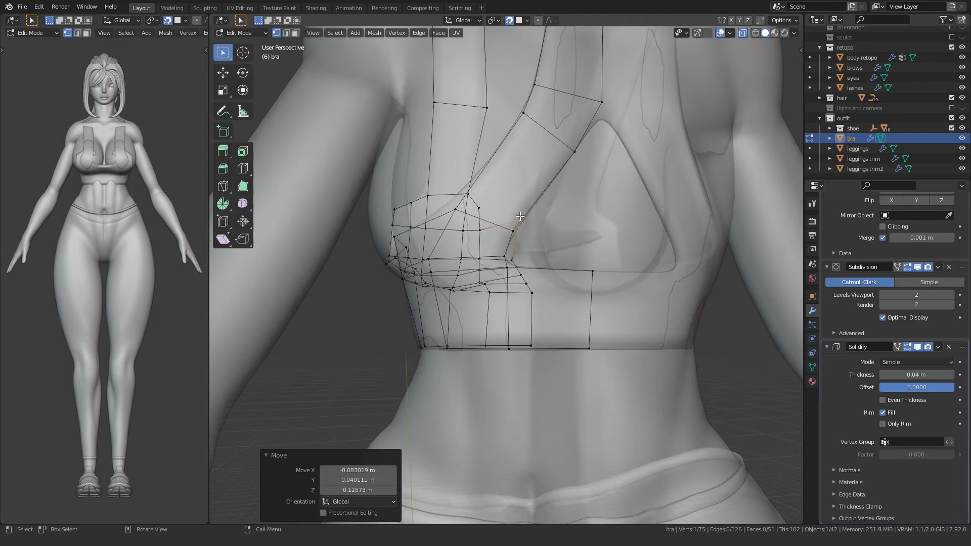
key(ctrl+z)
Reposition the back strap's lower vertices, bringing the inner one to the centreline, and enable Clipping on the Mirror modifier.
shift+middle_drag(513, 232, 577, 194)
key(g)
click(538, 205)
click(586, 133)
key(g)
click(569, 142)
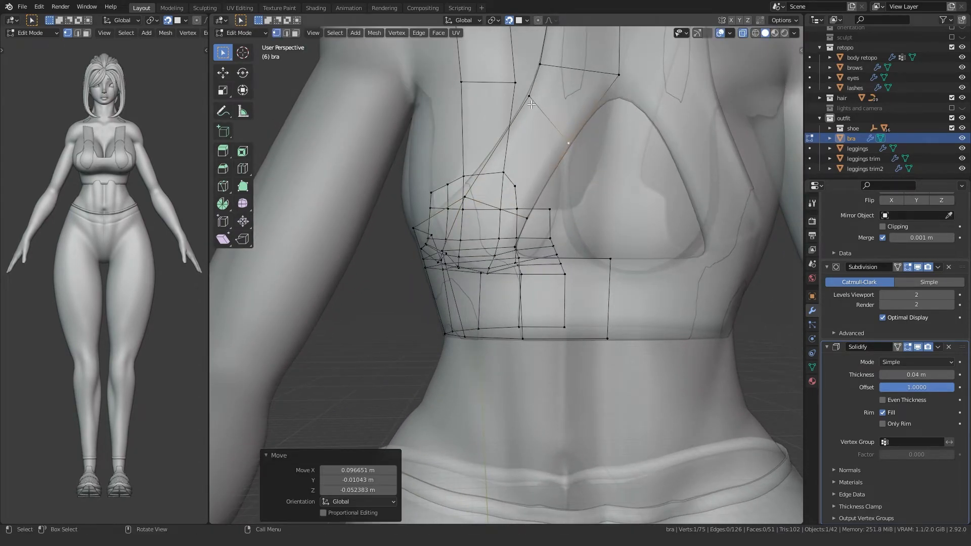
middle_drag(531, 106, 569, 191)
key(g)
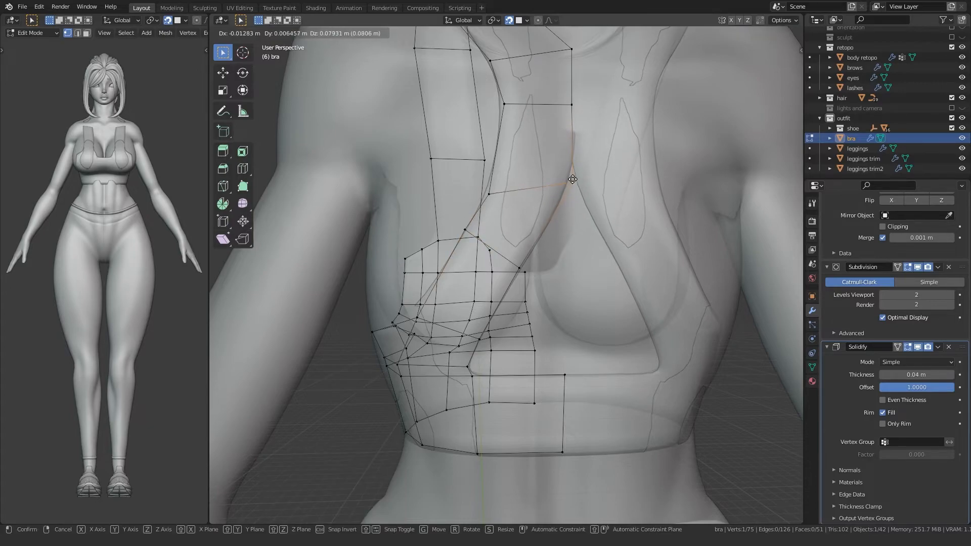
click(572, 198)
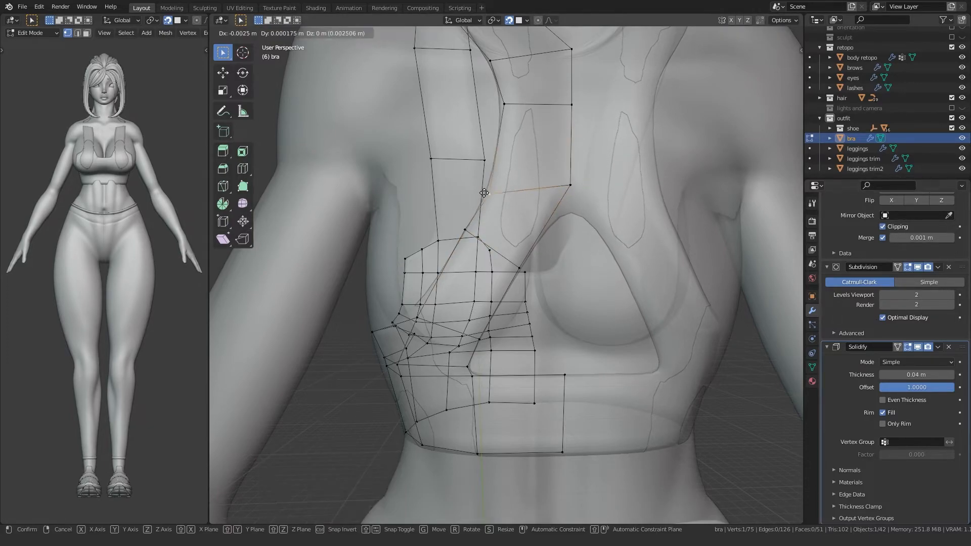
Reposition the outer vertices of the back strap to smooth its curve toward the shoulder.
middle_drag(483, 193, 481, 223)
key(g)
click(554, 167)
middle_drag(555, 167, 513, 252)
key(g)
click(556, 223)
middle_drag(556, 222, 498, 262)
Add a loop cut across the shoulder strap and move the new vertices onto the shoulder surface.
key(ctrl+r)
click(548, 177)
click(548, 174)
key(g)
click(547, 177)
middle_drag(452, 286, 550, 256)
key(g)
click(553, 184)
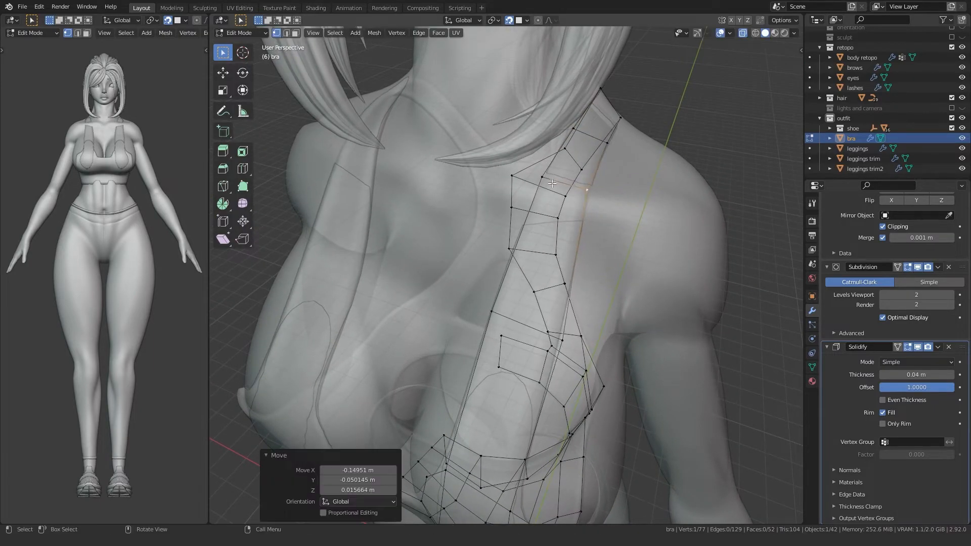
Reposition vertices on the front of the bra where the shoulder strap meets the cup.
middle_drag(548, 208, 598, 284)
click(581, 310)
key(g)
click(519, 289)
key(g)
click(524, 289)
middle_drag(524, 289, 597, 266)
key(alt+z)
key(alt+z)
click(547, 226)
key(g)
click(548, 223)
Lower the neckline's centre vertex and adjust the neighbouring vertex on the cup's inner edge.
click(476, 276)
middle_drag(476, 277, 466, 233)
key(g)
click(466, 237)
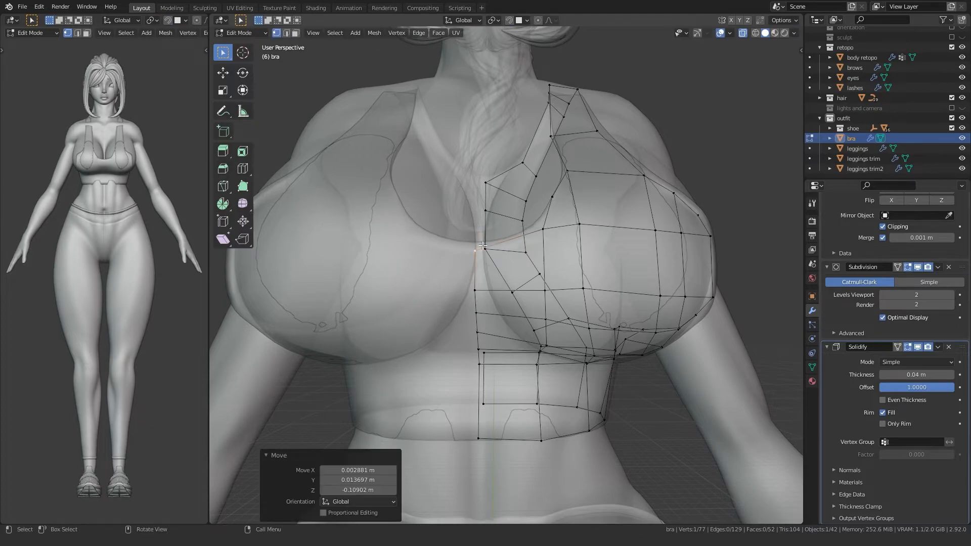
middle_drag(589, 234, 555, 205)
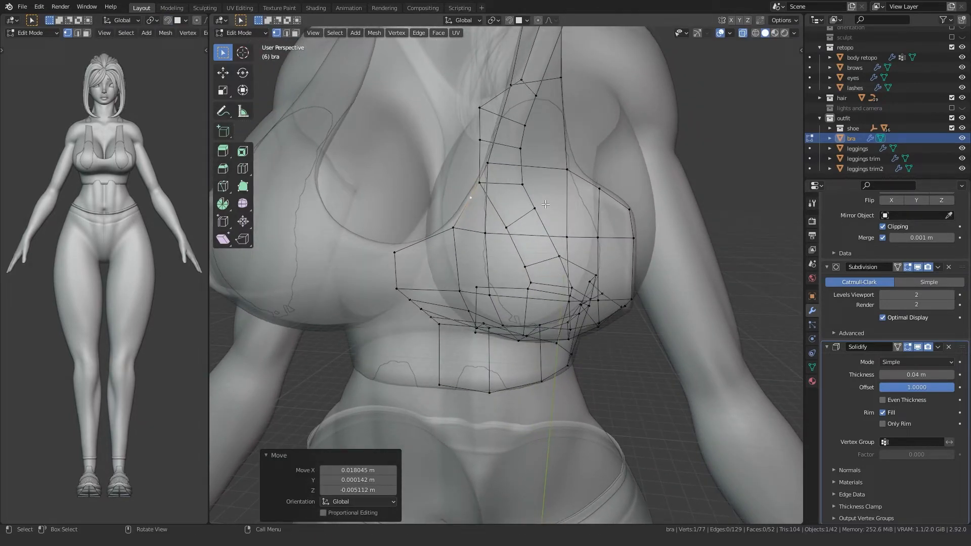
scroll(546, 205, down, 5)
key(alt+z)
middle_drag(550, 210, 476, 286)
key(alt+z)
scroll(505, 256, up, 2)
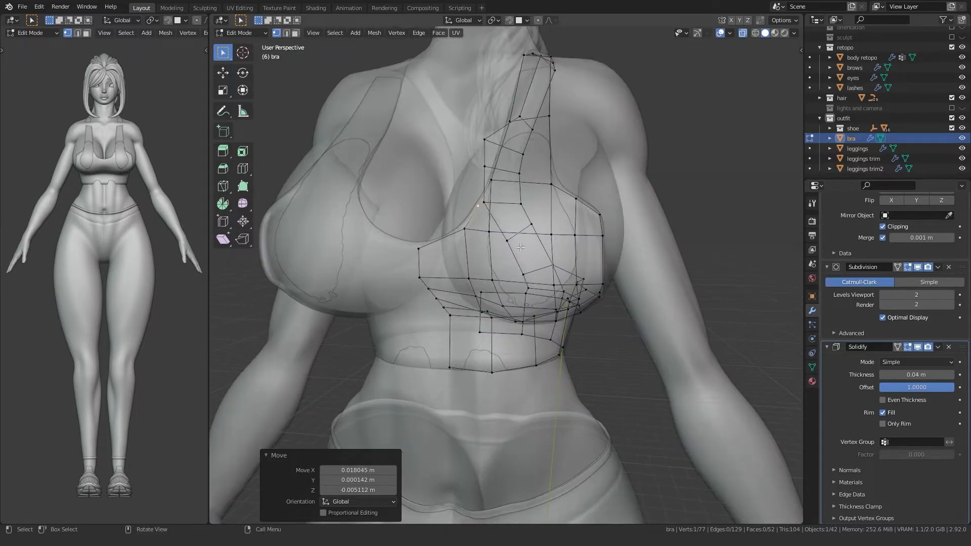
Pull the vertices along the cup's outer edge inward to refine the armhole curve.
click(563, 237)
middle_drag(563, 237, 590, 232)
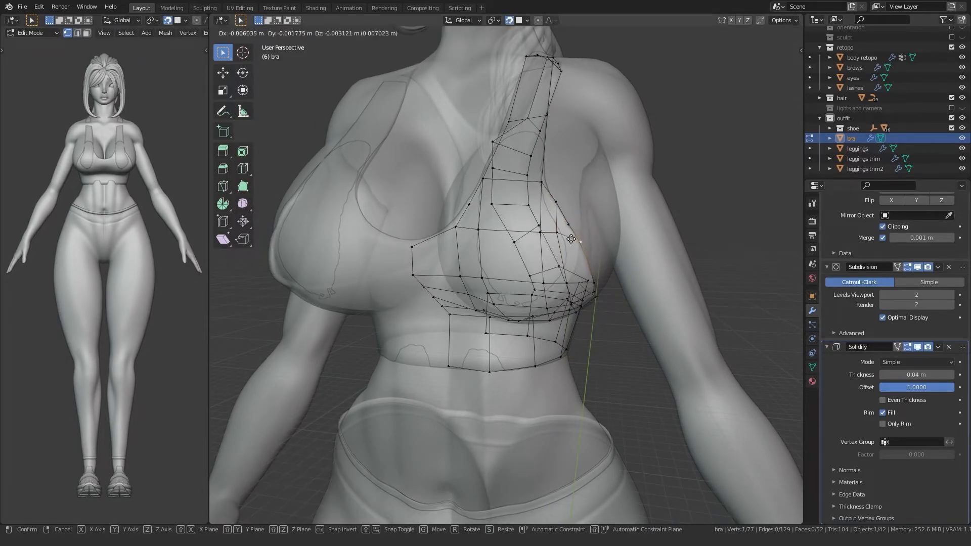
click(552, 234)
middle_drag(552, 234, 592, 220)
click(576, 222)
key(g)
click(526, 217)
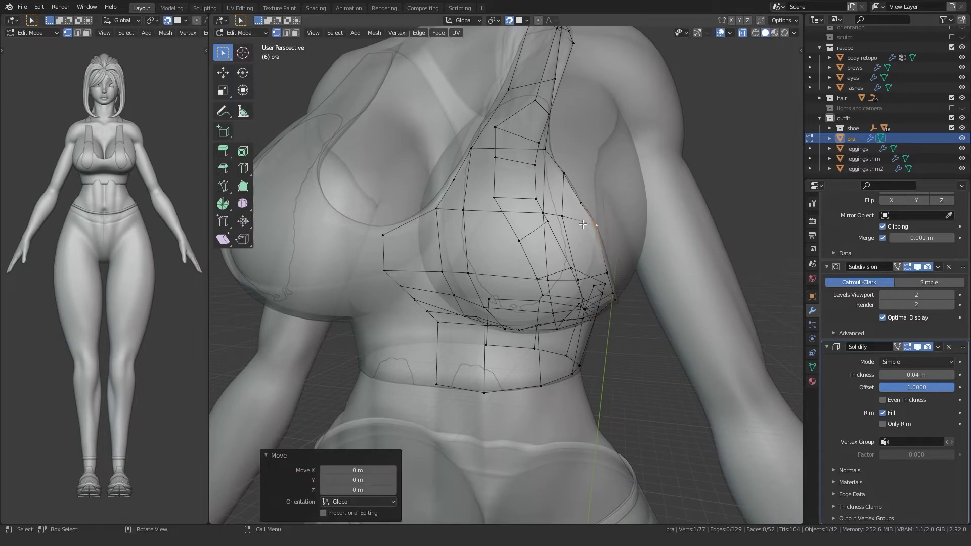
Move two vertices on the front shoulder strap's outer edge to straighten it above the cup.
key(alt+z)
scroll(586, 224, down, 4)
middle_drag(493, 240, 521, 256)
scroll(493, 286, up, 4)
key(alt+z)
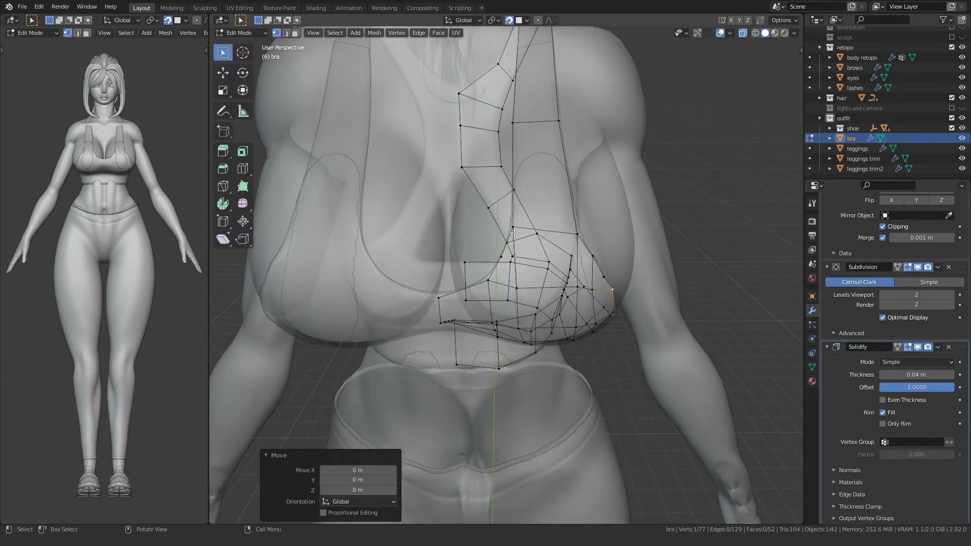
key(g)
click(571, 231)
middle_drag(570, 231, 573, 245)
click(520, 178)
key(g)
click(565, 178)
middle_drag(565, 177, 551, 287)
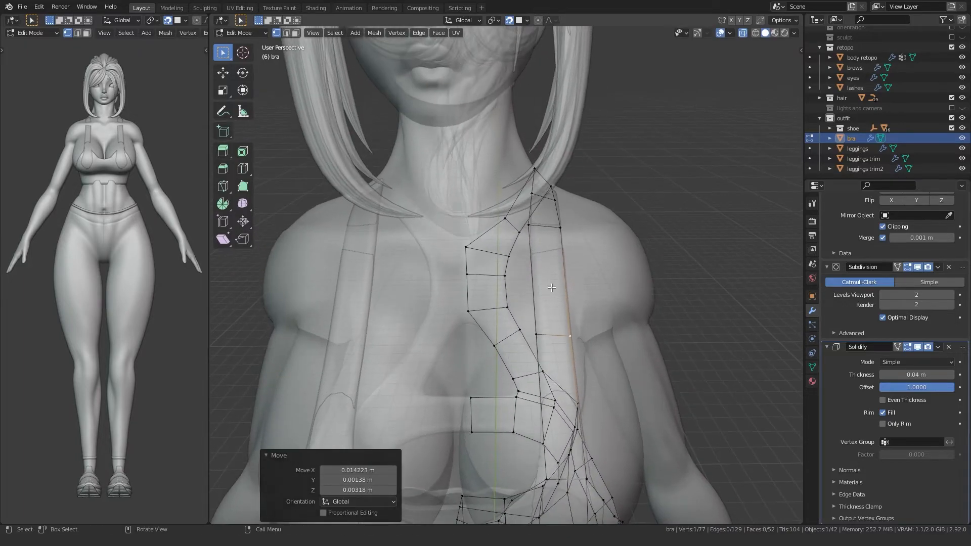
Reposition two vertices on the bra's side panel beneath the arm.
middle_drag(537, 233, 400, 252)
click(541, 238)
key(alt+z)
click(463, 217)
mouse_move(464, 216)
middle_down()
mouse_move(446, 201)
mouse_move(408, 250)
mouse_move(501, 210)
mouse_move(462, 222)
middle_up()
key(alt+z)
click(438, 199)
key(alt+z)
key(alt+z)
key(1)
key(alt+z)
click(493, 248)
key(g)
click(495, 247)
click(515, 221)
key(g)
click(522, 225)
key(alt+z)
middle_drag(521, 225, 506, 238)
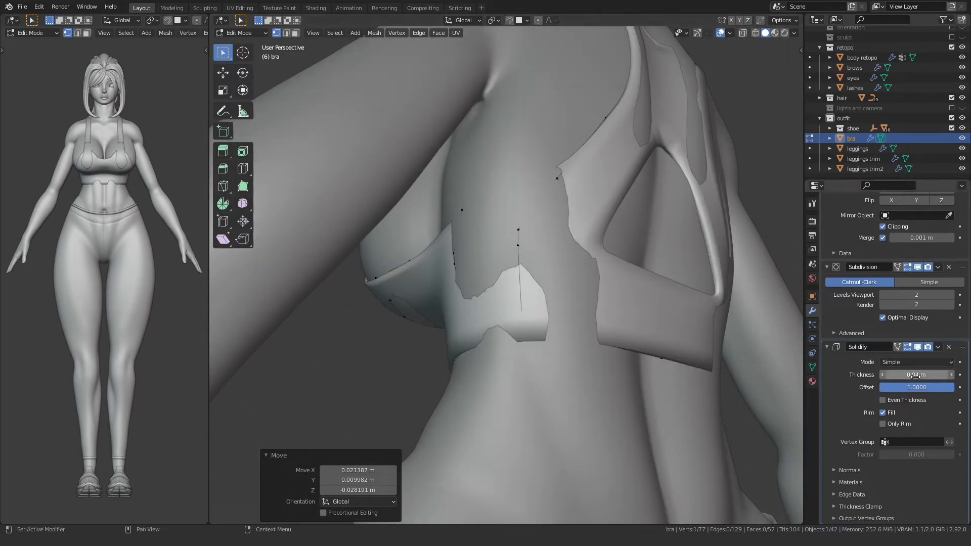
Test Solidify thicknesses of 0.12 m and 0.05 m on the bra, and return the thickness to 0.04 m.
click(952, 375)
drag(937, 373, 911, 386)
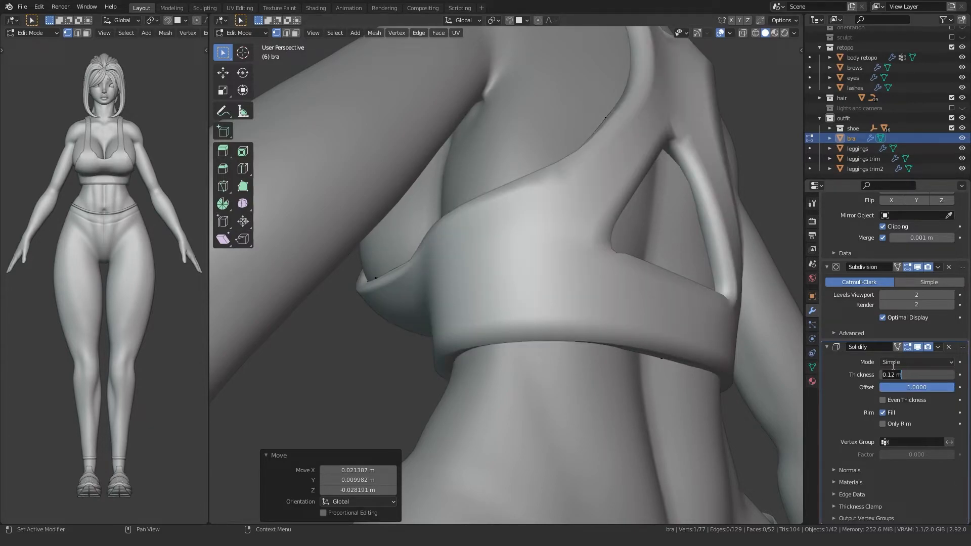
key(Return)
text(.)
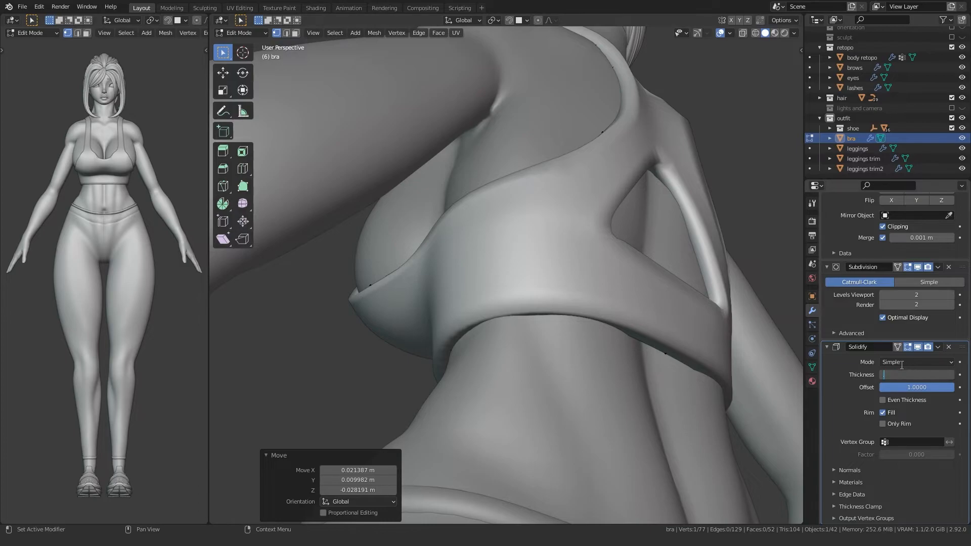
text(05)
key(Return)
middle_drag(405, 288, 501, 392)
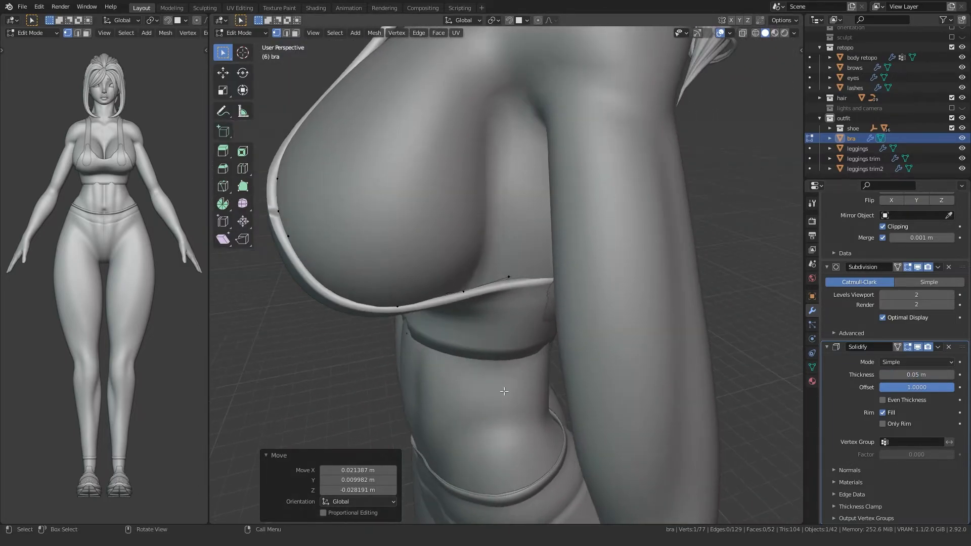
click(897, 375)
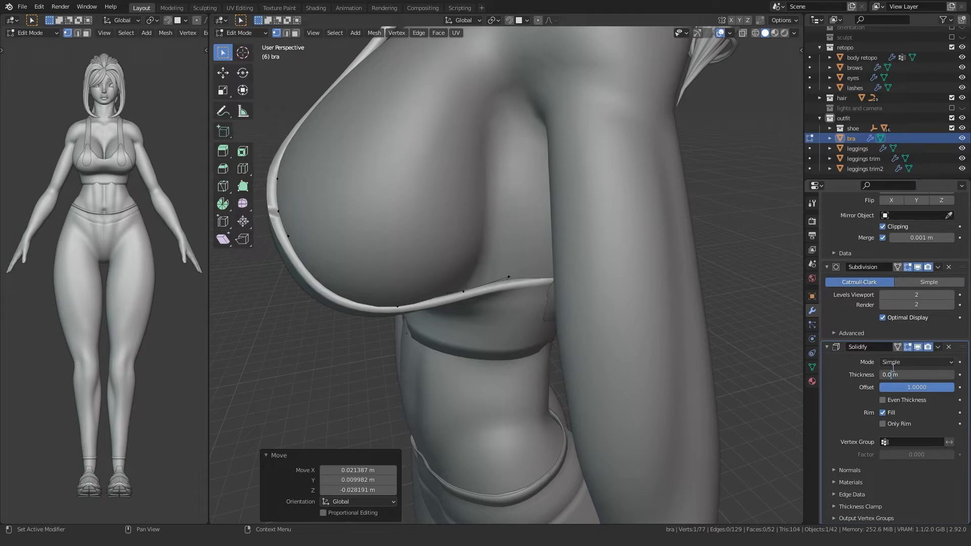
text(4)
key(Return)
Add a Shrinkwrap modifier to the bra and place it above the Solidify modifier in the stack.
middle_drag(647, 324, 540, 317)
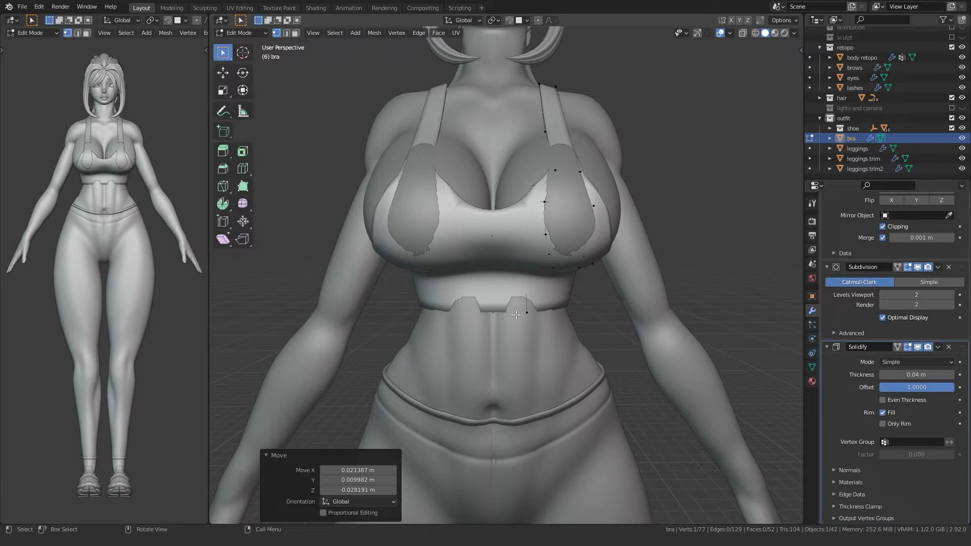
middle_drag(497, 289, 479, 334)
scroll(839, 224, up, 4)
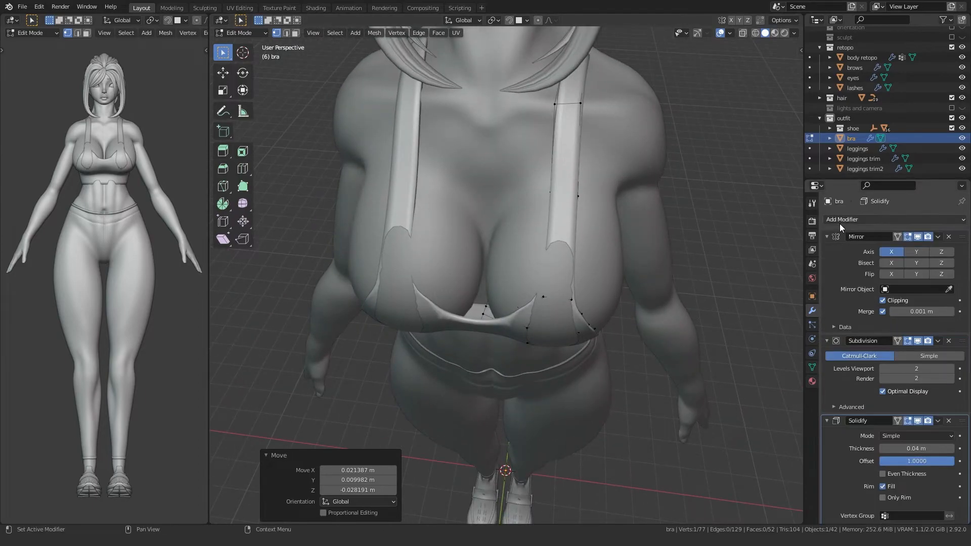
click(839, 224)
click(846, 337)
scroll(885, 372, down, 5)
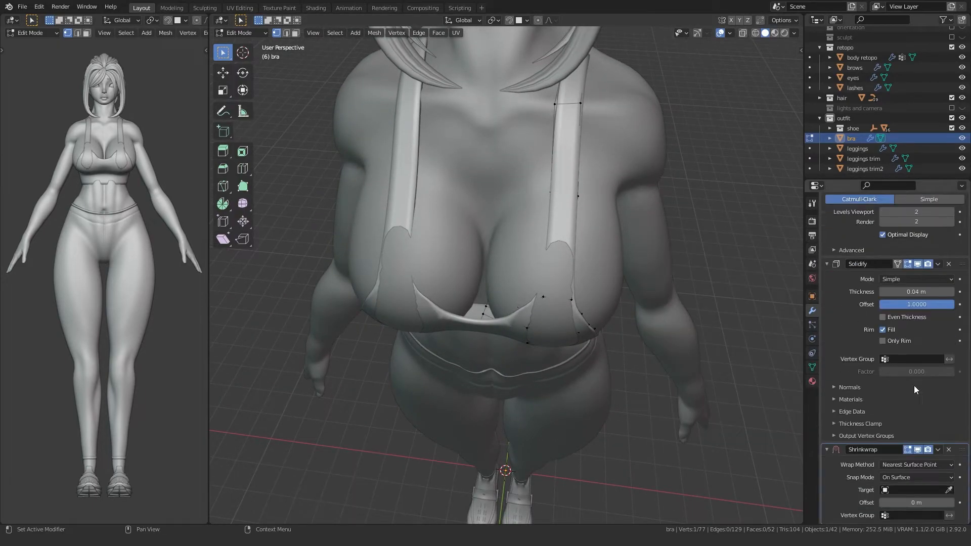
drag(964, 454, 962, 264)
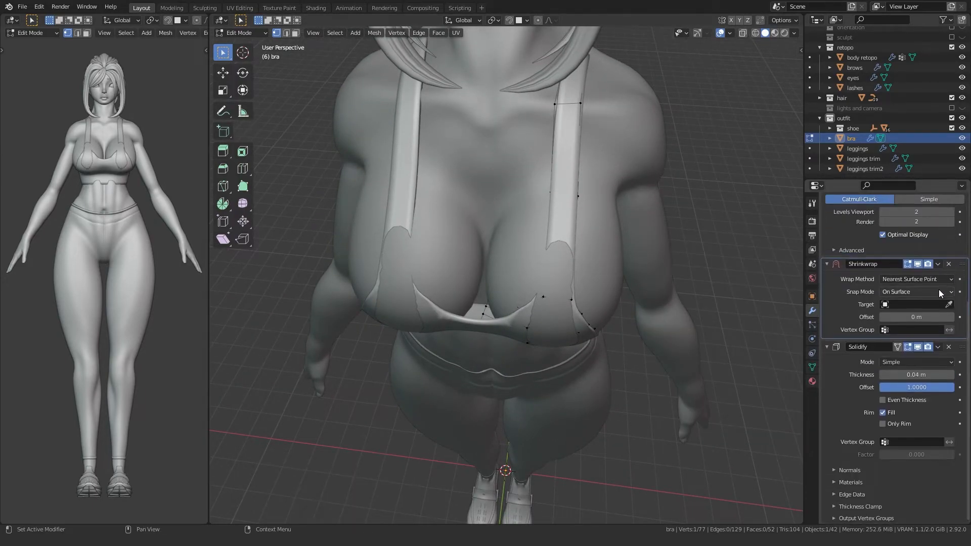
Set the Shrinkwrap to Project, snap mode Above Surface, with body retopo as target and an offset of 0.01 m.
click(906, 279)
click(886, 302)
click(906, 292)
click(904, 352)
click(862, 57)
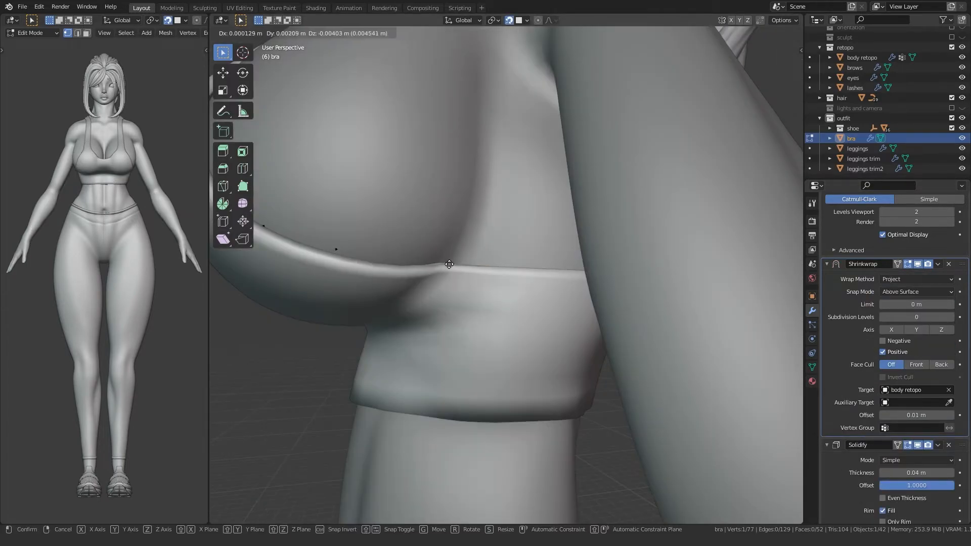
Adjust the vertices on the bra's upper side edge beneath the arm, where the band meets the cup.
click(437, 270)
middle_drag(436, 270, 471, 251)
scroll(456, 250, down, 4)
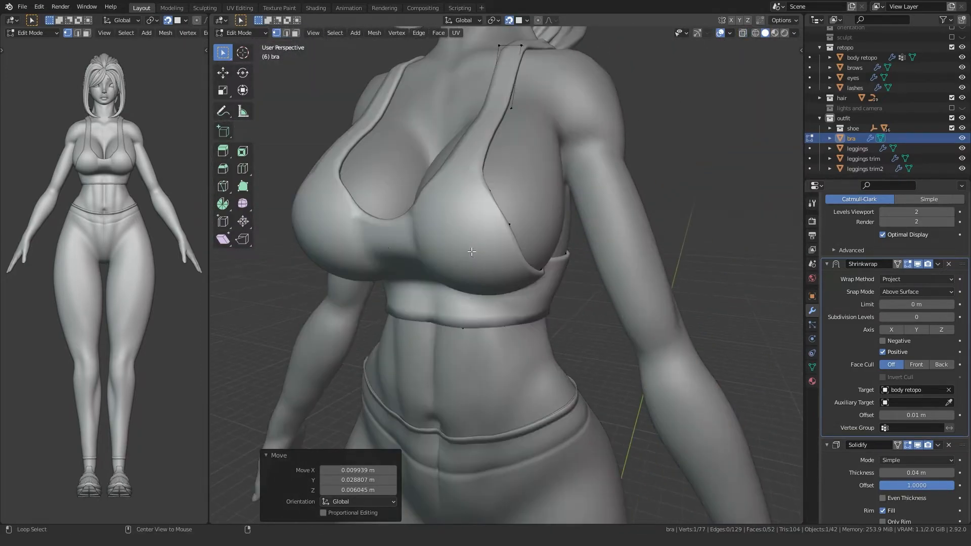
key(alt+z)
mouse_move(489, 201)
middle_down()
mouse_move(508, 198)
mouse_move(489, 200)
middle_up()
scroll(513, 197, up, 4)
middle_drag(561, 205, 555, 211)
click(549, 206)
key(g)
click(547, 189)
Raise two vertices along the cup's outer edge to smooth the armhole curve.
click(488, 206)
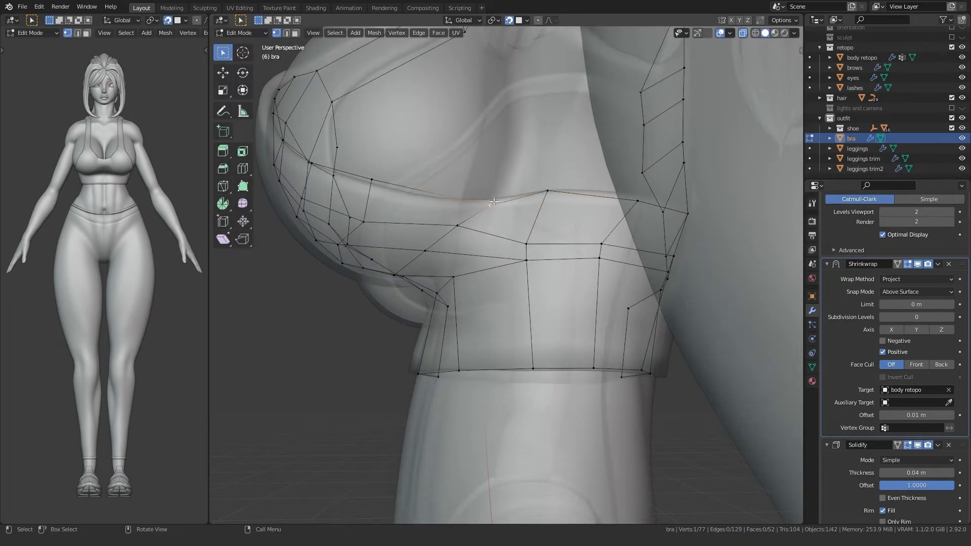
key(g)
click(494, 181)
shift+middle_drag(409, 156, 516, 184)
key(g)
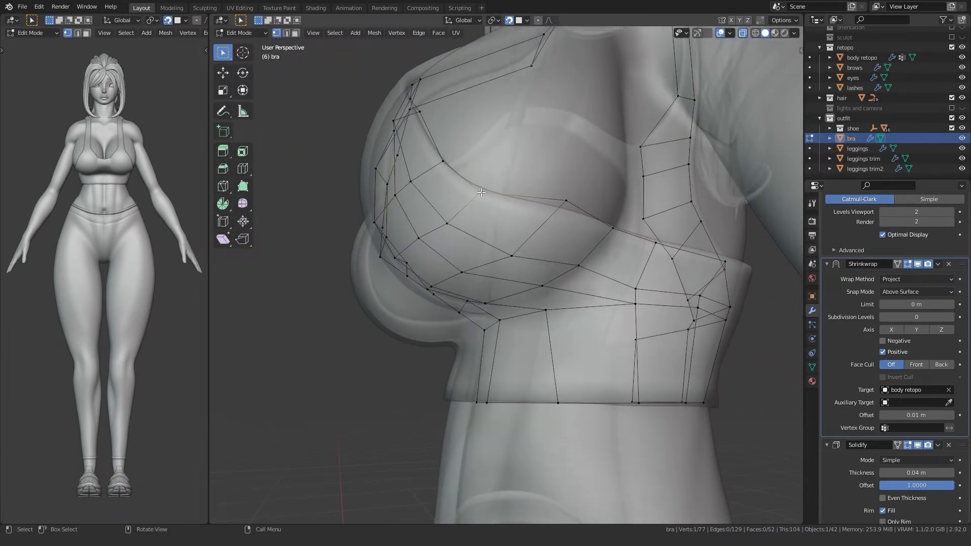
click(499, 177)
Shift the vertex where the front shoulder strap's inner edge meets the cup.
click(459, 142)
middle_drag(459, 143, 538, 308)
click(537, 208)
key(g)
key(alt+z)
scroll(568, 302, down, 7)
key(alt+z)
scroll(537, 307, up, 6)
key(g)
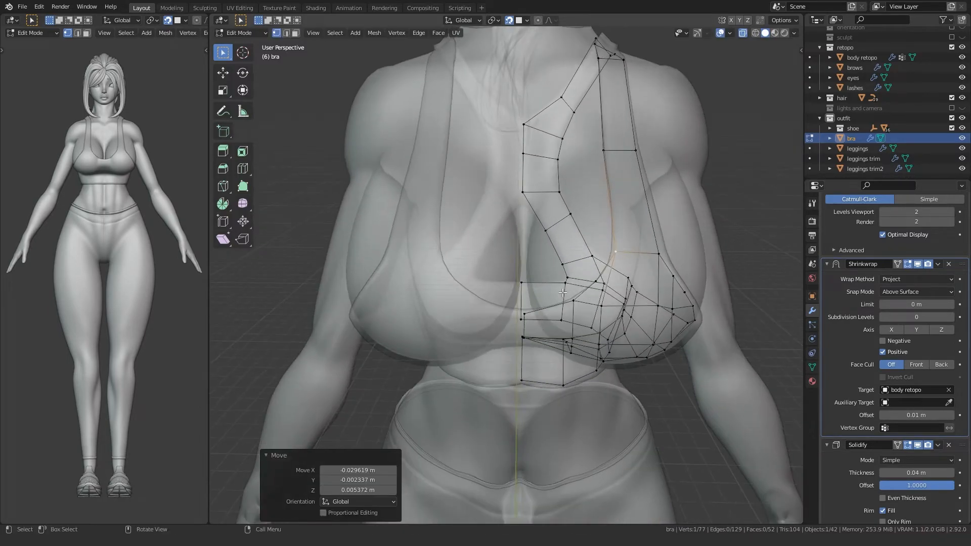
key(alt+z)
Move two vertices outward along the inner edge of the front shoulder strap.
middle_drag(456, 303, 516, 245)
scroll(536, 263, up, 2)
key(g)
click(578, 226)
click(537, 229)
key(g)
click(554, 226)
key(alt+z)
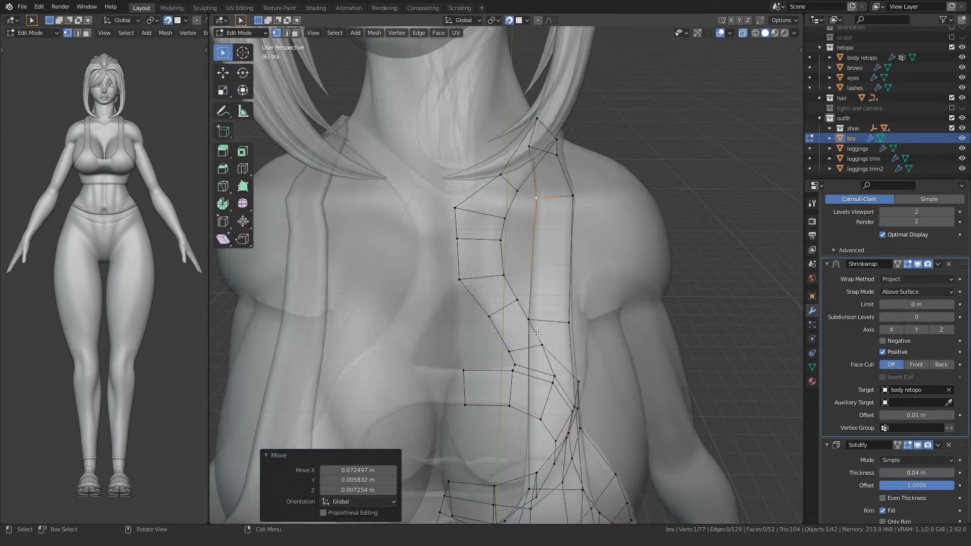
Shift the pair of vertices across the middle of the front shoulder strap outward.
key(alt+z)
key(alt+z)
drag(585, 308, 520, 334)
key(g)
click(555, 323)
Move the strap vertices near the top of the shoulder outward.
key(alt+z)
middle_drag(501, 345, 560, 272)
key(alt+z)
click(539, 234)
key(g)
click(568, 269)
key(alt+z)
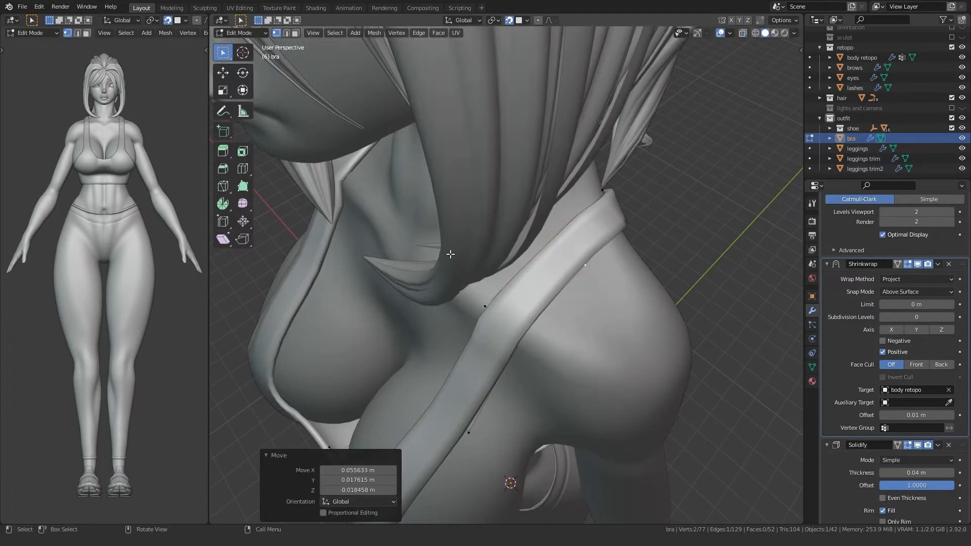
Deselect the strap vertices and save the file.
middle_drag(451, 256, 407, 239)
scroll(400, 241, down, 4)
click(394, 243)
key(ctrl+s)
Examine the bra's back and front fit, comparing it with the Shrinkwrap modifier off and on.
middle_drag(388, 197, 366, 267)
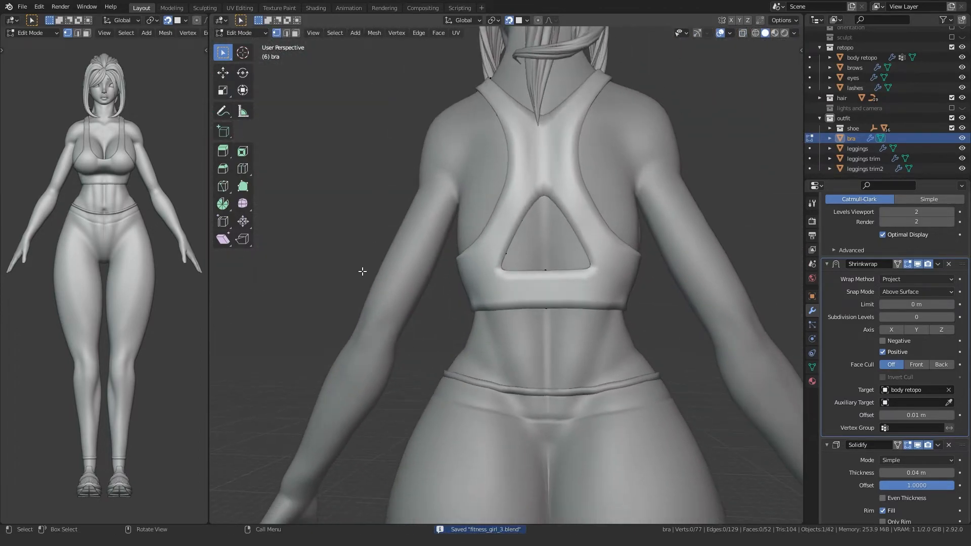
scroll(900, 386, down, 2)
scroll(897, 372, up, 3)
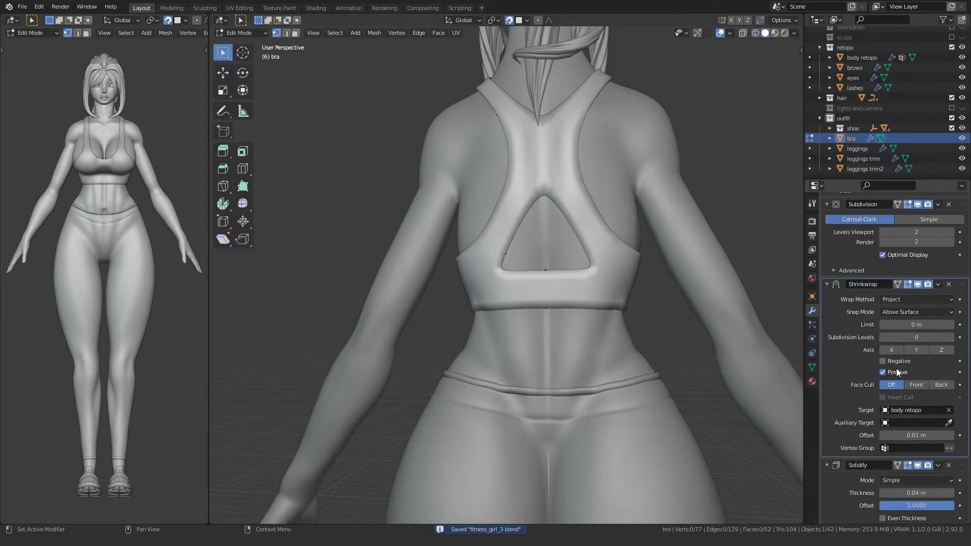
click(917, 284)
click(917, 284)
middle_drag(748, 304, 517, 293)
key(Tab)
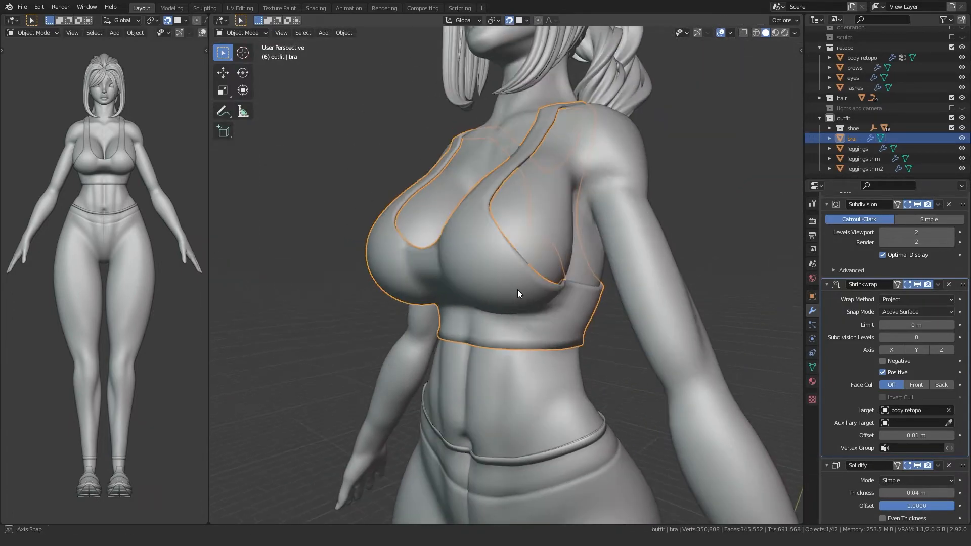
key(Tab)
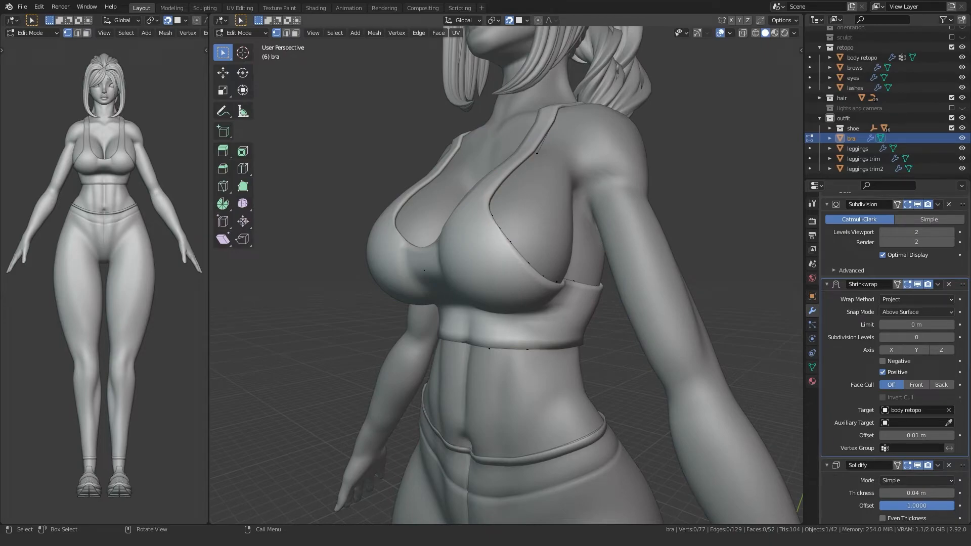
Pull vertices along the cup's outer edge upward to widen its coverage at the side.
middle_drag(506, 283, 469, 254)
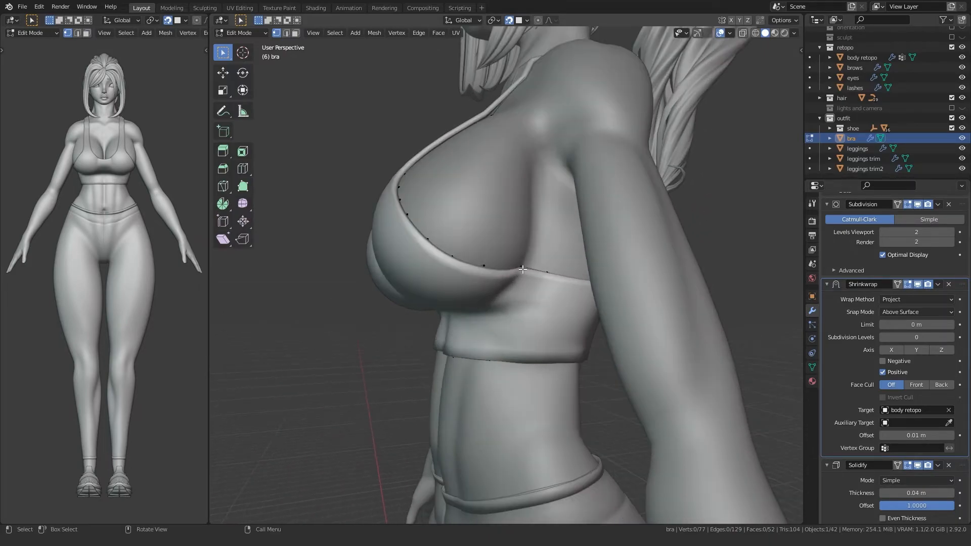
key(alt+z)
key(g)
click(482, 244)
click(459, 227)
click(414, 226)
key(g)
click(433, 213)
Shift two upper vertices of the cup's outer edge outward, just below the shoulder strap.
middle_drag(435, 215, 498, 223)
click(503, 225)
key(g)
click(523, 218)
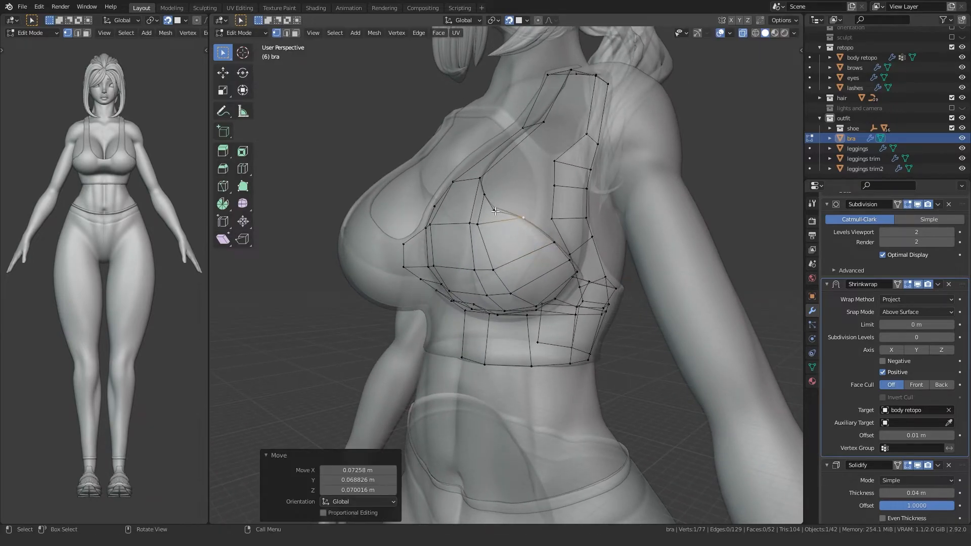
click(500, 203)
click(485, 195)
key(g)
click(491, 187)
Raise the bra's bottom hem vertices about 0.075 m along the Z axis.
mouse_move(491, 191)
middle_down()
mouse_move(552, 233)
mouse_move(430, 260)
mouse_move(570, 283)
mouse_move(384, 277)
mouse_move(563, 282)
middle_up()
key(alt+z)
scroll(517, 276, down, 3)
scroll(501, 281, up, 2)
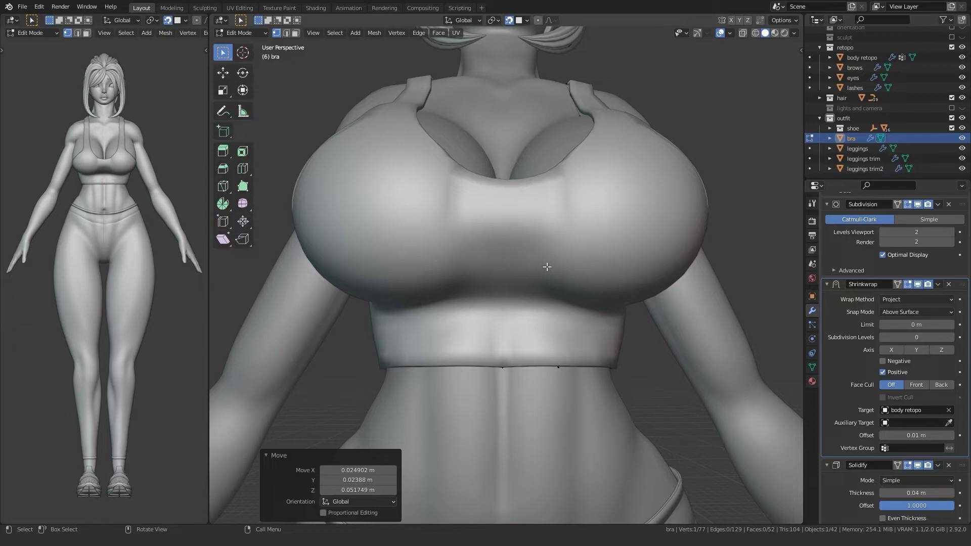
scroll(459, 320, down, 2)
mouse_move(458, 320)
middle_down()
mouse_move(286, 318)
mouse_move(429, 322)
mouse_move(502, 300)
middle_up()
scroll(429, 322, up, 2)
key(alt+z)
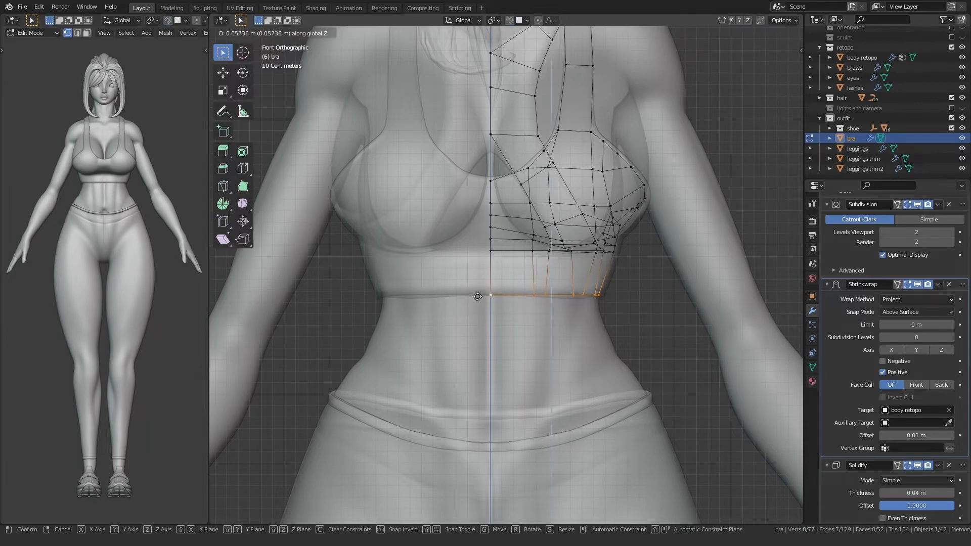
click(477, 294)
middle_drag(477, 294, 506, 282)
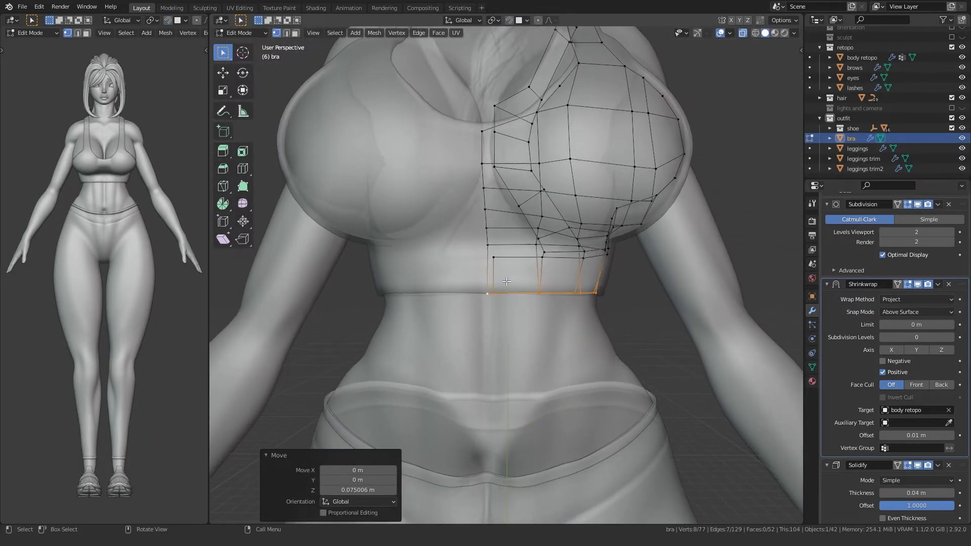
Try creasing the horizontal edges around the bra's underbust band, including a crease factor of 1.
alt+click(503, 247)
middle_drag(504, 246, 399, 263)
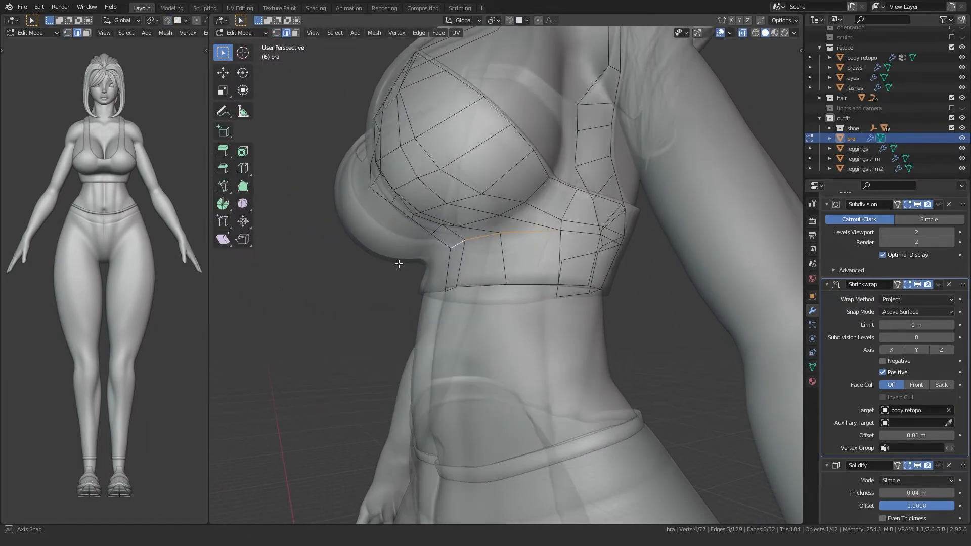
click(314, 325)
middle_drag(313, 325, 327, 344)
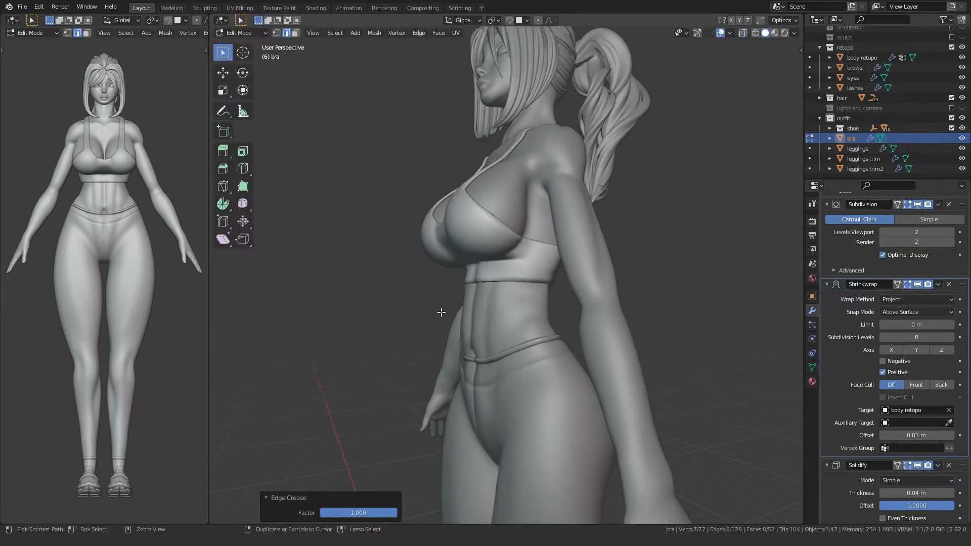
key(ctrl+z)
scroll(440, 311, up, 4)
middle_drag(440, 305, 468, 288)
click(603, 426)
middle_drag(603, 426, 446, 283)
scroll(447, 331, up, 5)
key(ctrl+z)
scroll(486, 316, down, 4)
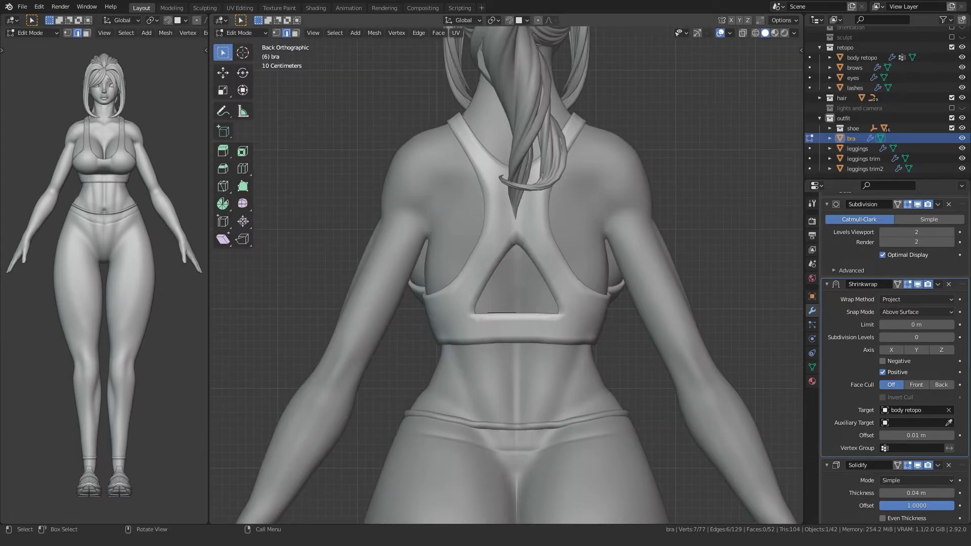
Reposition a vertex on the edge of the bra's triangular back cutout.
click(476, 301)
key(Tab)
key(Tab)
key(alt+z)
scroll(473, 308, up, 5)
middle_drag(463, 316, 486, 289)
key(1)
click(478, 243)
middle_drag(478, 243, 473, 261)
key(g)
click(473, 254)
Crease the bottom edge of the triangular back cutout to sharpen its corners, and check the result in Object Mode.
key(2)
click(453, 256)
key(shift+e)
click(338, 321)
scroll(404, 298, down, 3)
shift+middle_drag(488, 238, 429, 355)
key(shift+e)
click(430, 298)
key(Tab)
scroll(429, 308, down, 2)
key(alt+z)
key(Tab)
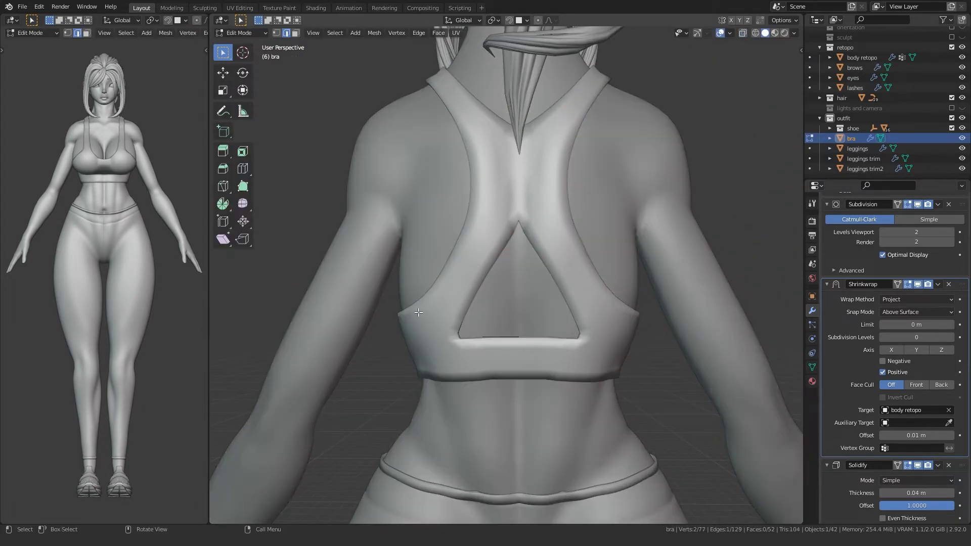
Review the bra's back in Object Mode, return to Edit Mode and set the Solidify thickness to 0.02 m.
click(441, 262)
key(Tab)
scroll(354, 331, down, 3)
mouse_move(342, 341)
middle_down()
mouse_move(364, 329)
mouse_move(357, 350)
middle_up()
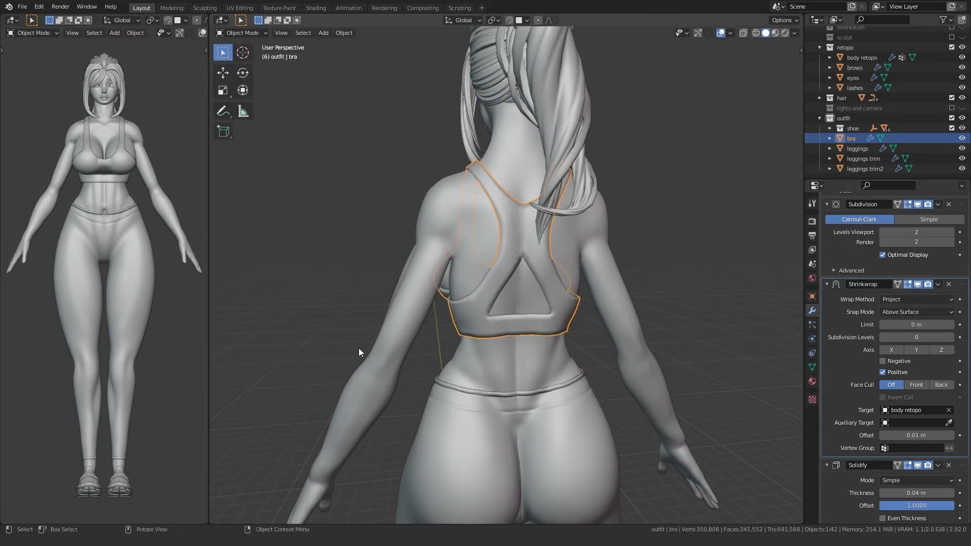
middle_drag(438, 296, 403, 240)
key(Tab)
scroll(384, 336, up, 3)
click(882, 494)
middle_drag(612, 380, 607, 349)
scroll(514, 377, up, 3)
click(884, 496)
scroll(561, 334, down, 3)
Rip the edge joining the front strap to the cup and pull the loose strap end outward.
middle_drag(521, 328, 341, 271)
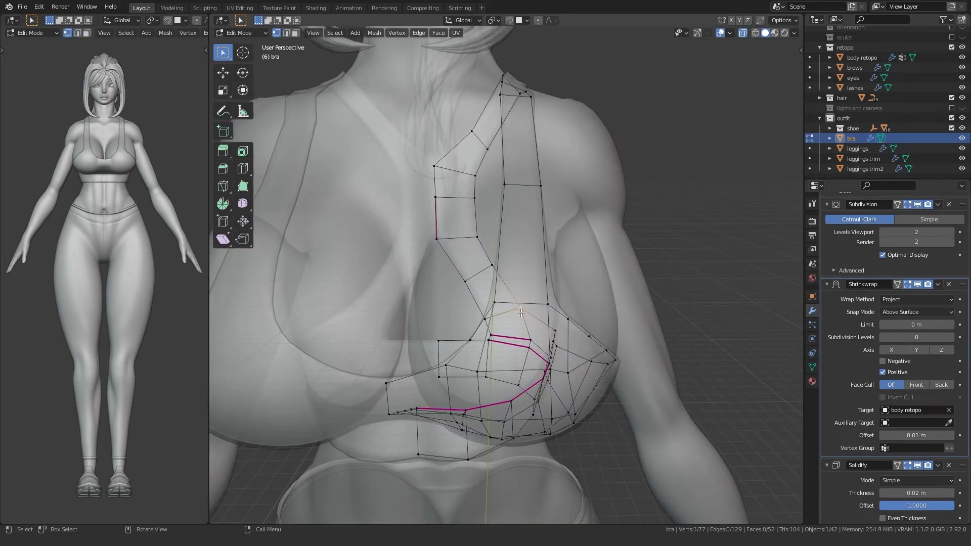
middle_drag(504, 342, 551, 300)
click(564, 295)
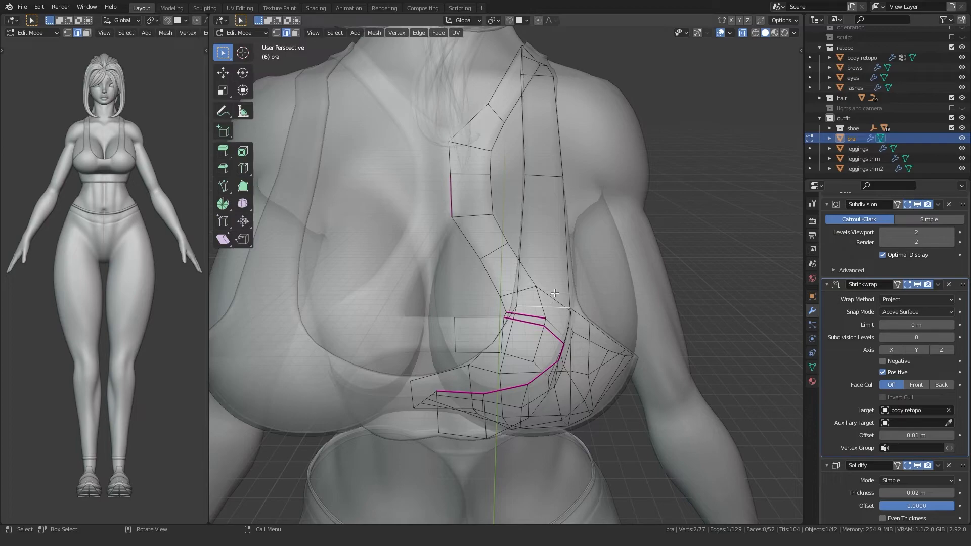
key(v)
click(587, 257)
middle_drag(582, 259, 539, 260)
Merge the front strap's two loose end vertices at center with neighbouring vertices on the cup's upper edge.
key(1)
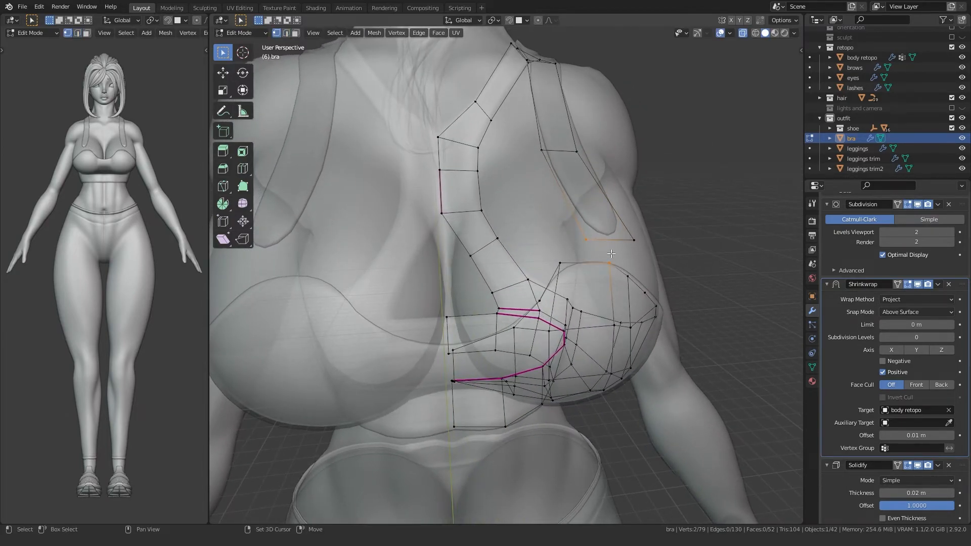
click(611, 254)
key(alt+a)
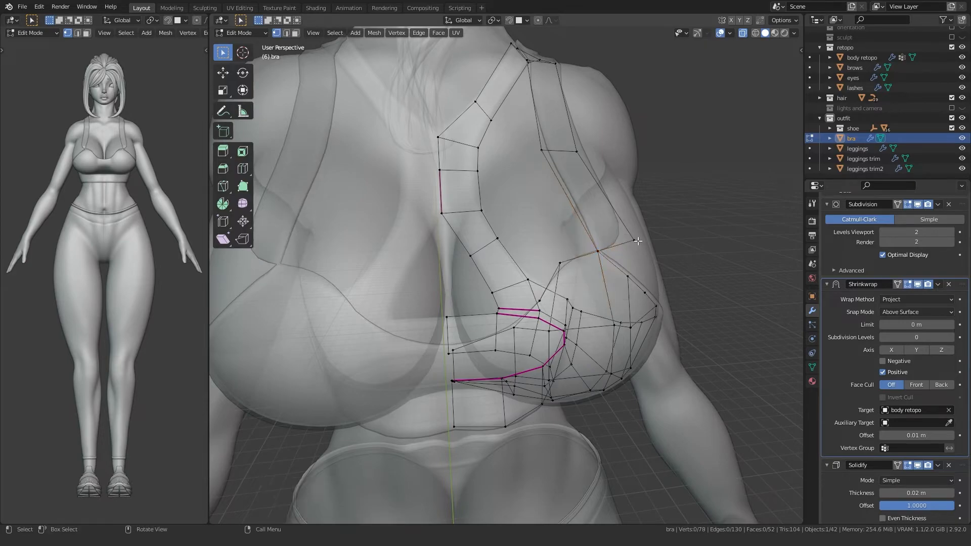
shift+click(625, 276)
key(n)
key(n)
key(m)
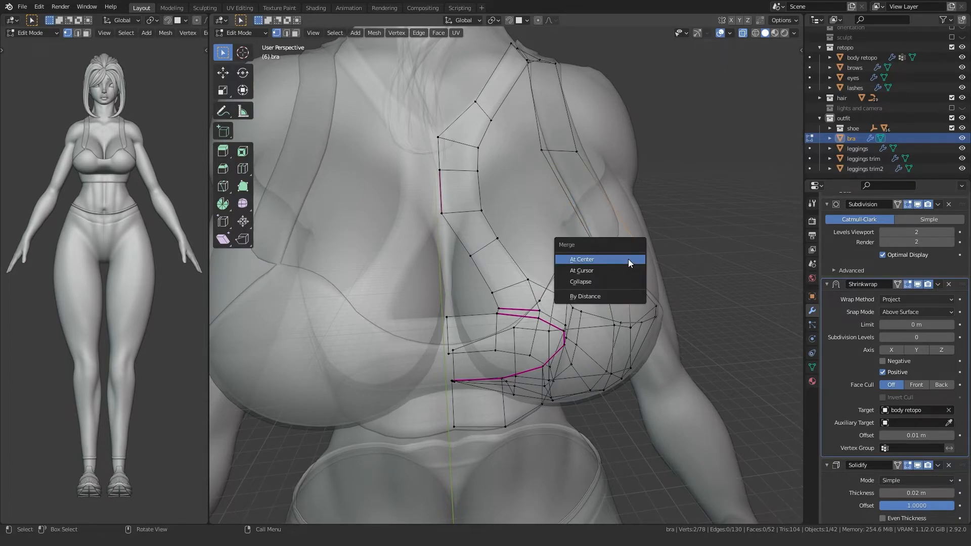
click(629, 259)
Enable snapping and reposition the vertices across the middle of the front strap along the body.
middle_drag(628, 259, 576, 290)
shift+click(569, 152)
key(shift+Tab)
key(g)
click(574, 153)
middle_drag(573, 153, 562, 268)
click(512, 195)
shift+click(547, 188)
key(g)
click(555, 187)
middle_drag(555, 187, 523, 268)
Move the pair of front strap vertices near the shoulder outward to straighten the strap.
drag(536, 225, 489, 275)
middle_drag(490, 275, 541, 263)
key(g)
click(515, 284)
drag(506, 288, 562, 261)
key(g)
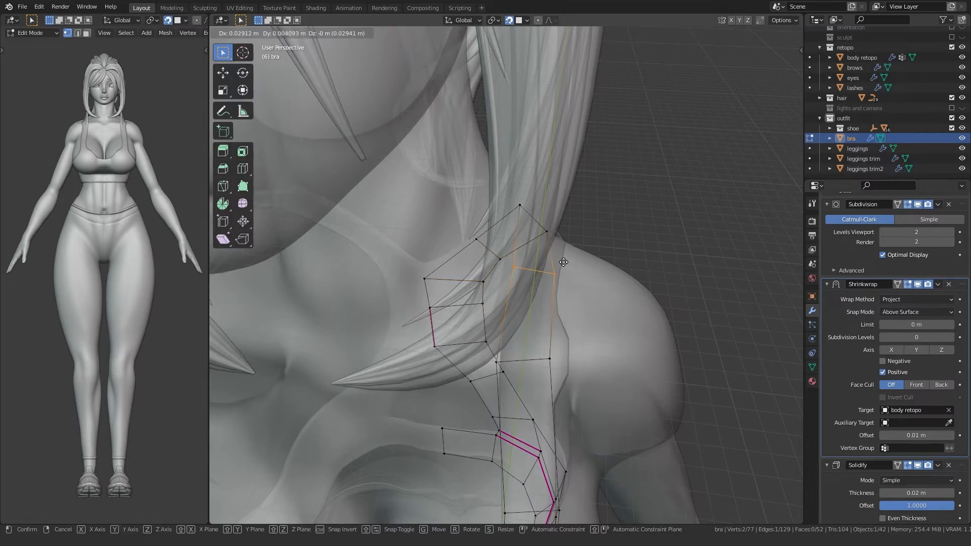
click(563, 262)
Move the stray strap vertex near the hair back onto the top of the shoulder.
middle_drag(564, 262, 545, 269)
click(545, 274)
middle_drag(466, 286, 492, 278)
click(507, 235)
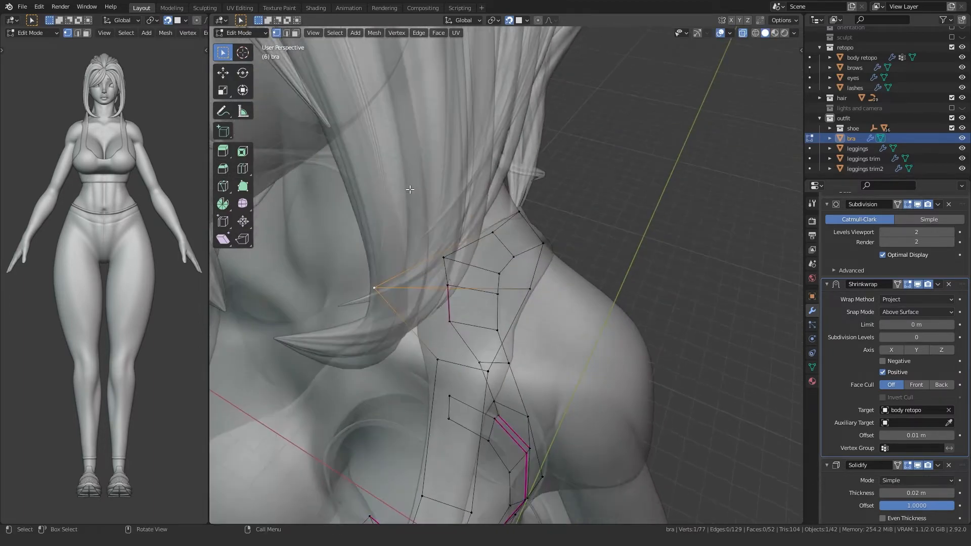
key(g)
click(616, 267)
middle_drag(617, 267, 537, 218)
Reposition the vertices where the front strap meets the back strap on top of the shoulder.
click(492, 229)
key(g)
click(464, 257)
click(487, 229)
key(g)
click(465, 251)
click(443, 244)
key(g)
click(444, 240)
click(548, 287)
Check the strap's profile in Object Mode, then adjust its vertices in Edit Mode.
middle_drag(545, 311, 437, 316)
scroll(924, 262, up, 1)
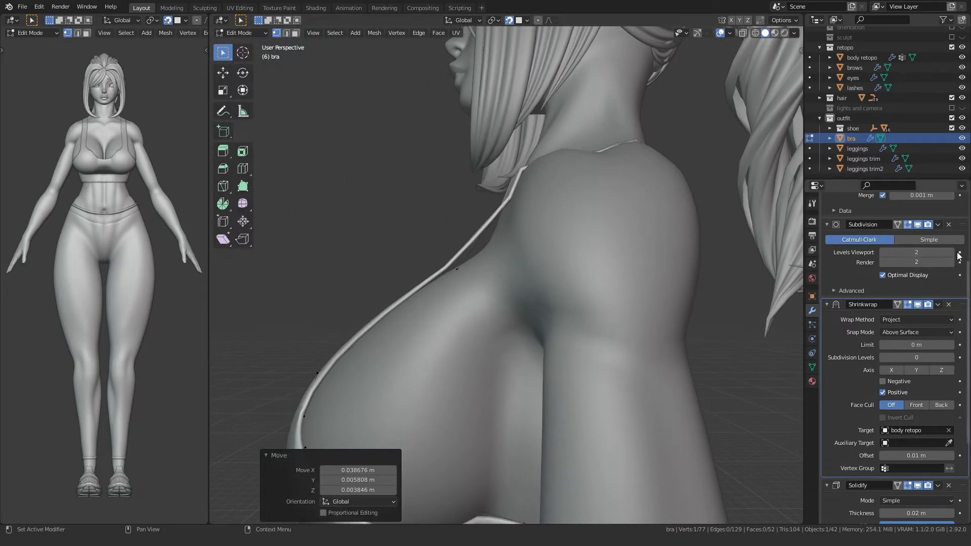
middle_drag(429, 261, 566, 277)
key(Tab)
key(Tab)
key(g)
click(572, 257)
key(g)
click(565, 293)
Add two edge loops across the front strap and position them to follow the chest.
key(alt+z)
key(g)
key(g)
click(595, 308)
key(g)
click(603, 249)
drag(548, 218, 602, 199)
key(g)
click(606, 200)
shift+middle_drag(606, 200, 590, 164)
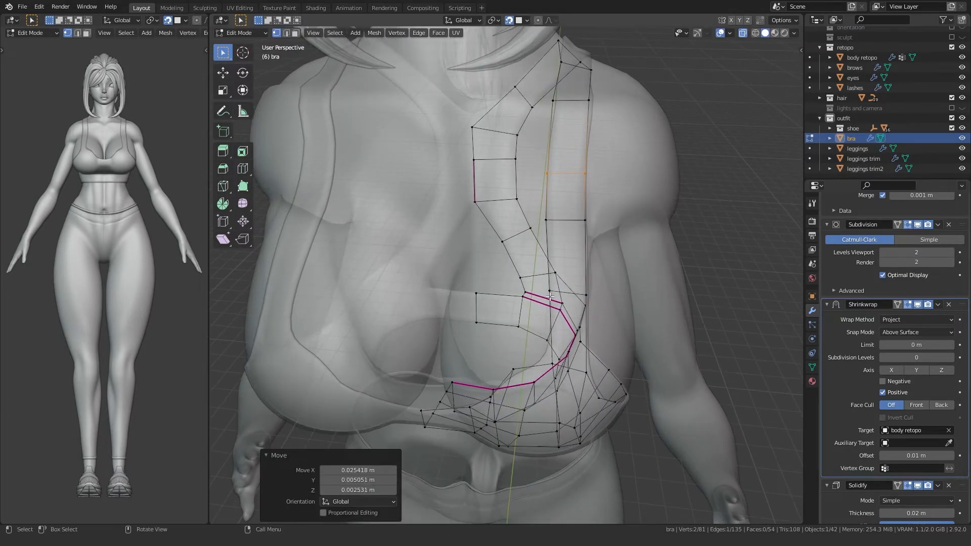
Lower and shift the new middle strap edges so the front strap curves smoothly toward the cup.
middle_drag(522, 280, 550, 277)
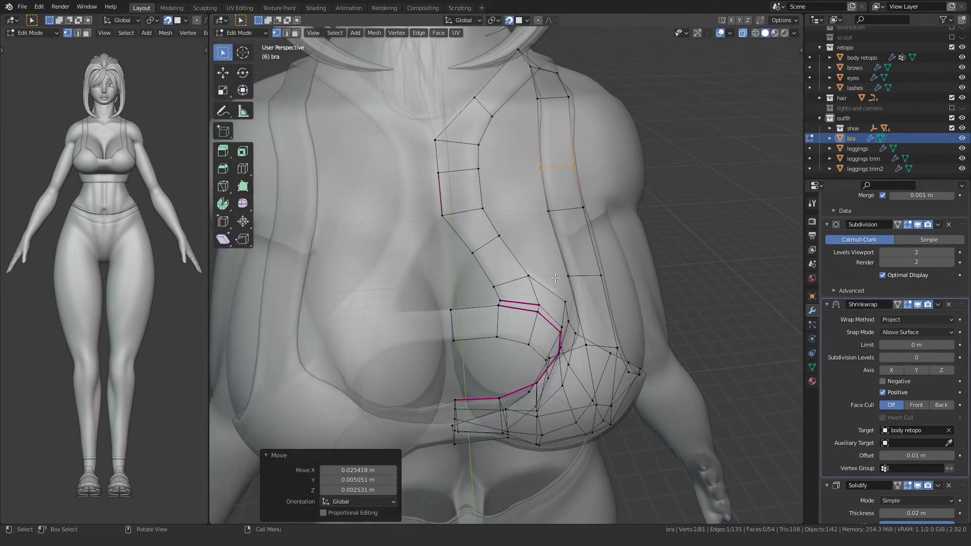
key(g)
click(611, 261)
shift+middle_drag(610, 261, 606, 306)
drag(537, 271, 582, 243)
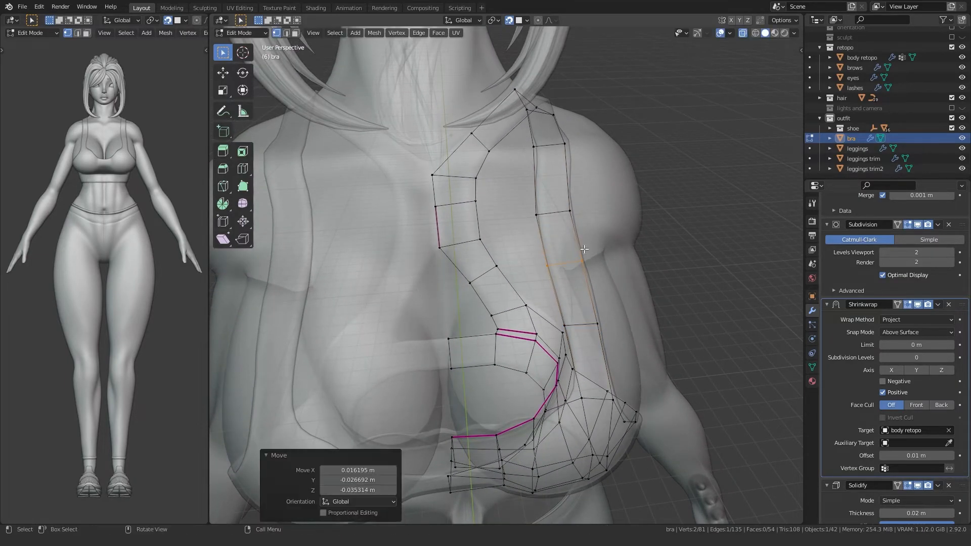
shift+middle_drag(584, 249, 547, 325)
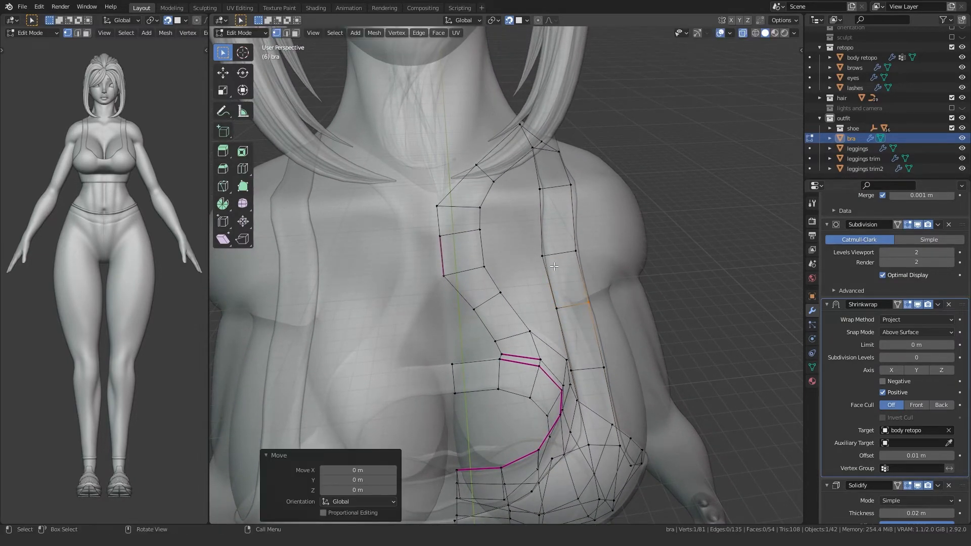
Adjust individual vertices along the upper front strap up to the shoulder to even its width.
click(552, 249)
shift+middle_drag(552, 249, 534, 278)
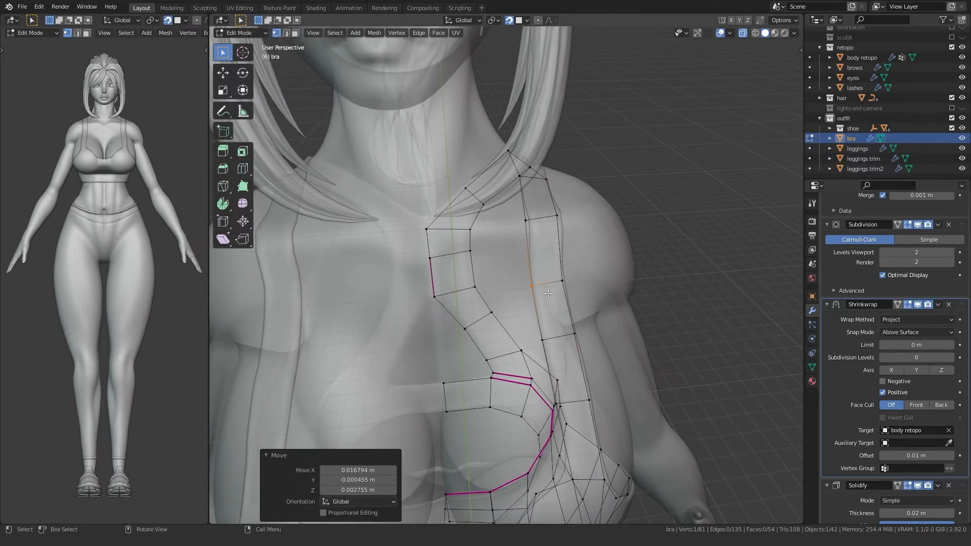
drag(576, 275, 578, 274)
key(g)
click(582, 274)
shift+middle_drag(582, 274, 498, 261)
click(544, 300)
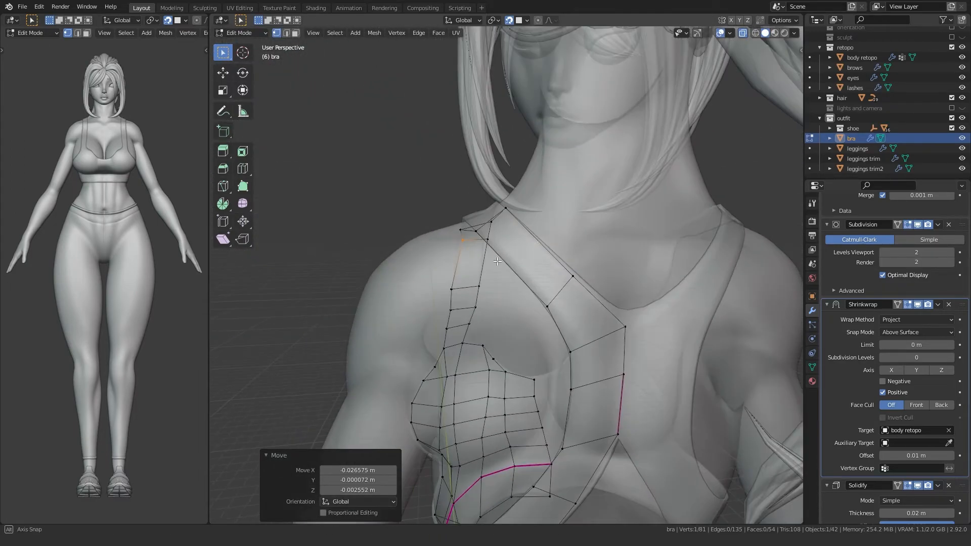
click(523, 259)
Review the bra in Object Mode, add another edge loop to the lower front strap and reposition its vertices.
key(Tab)
scroll(526, 314, down, 4)
middle_drag(571, 319, 494, 334)
key(alt+z)
middle_drag(415, 344, 462, 372)
click(343, 283)
middle_drag(344, 283, 501, 334)
scroll(501, 333, up, 3)
key(Tab)
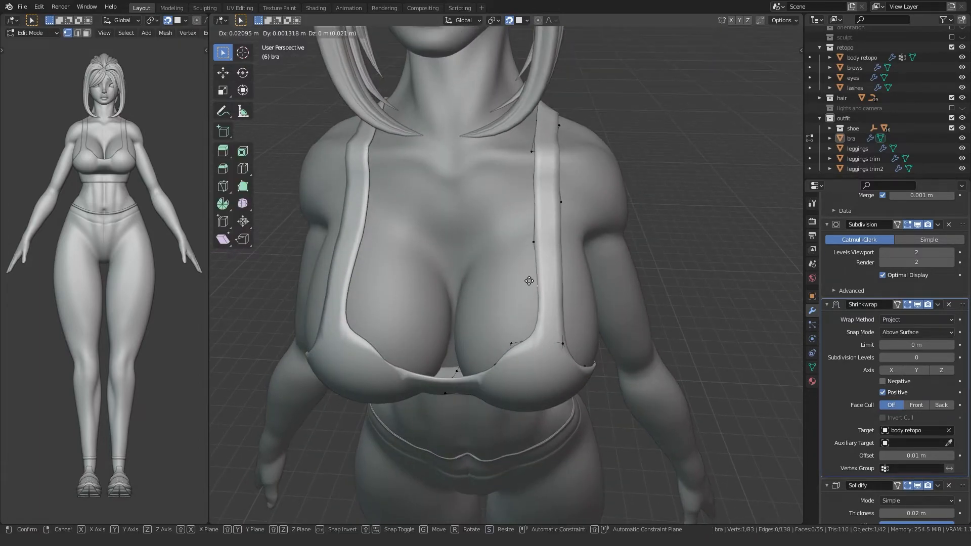
key(g)
click(529, 236)
Refine the front strap's inner and outer edge vertices down to where it joins the cup.
shift+middle_drag(530, 227, 520, 254)
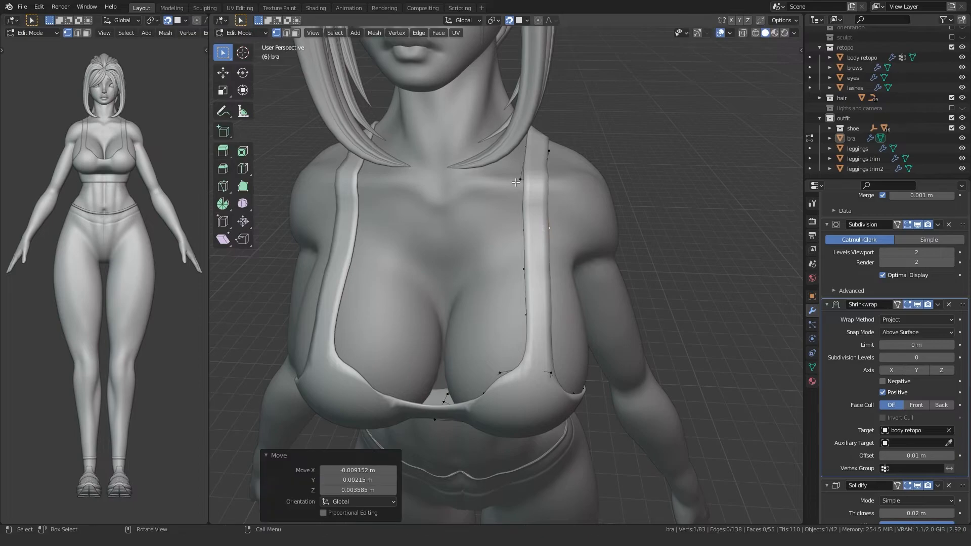
middle_drag(515, 182, 514, 188)
key(g)
click(519, 236)
middle_drag(489, 293, 537, 286)
key(alt+z)
key(alt+z)
click(487, 293)
key(alt+z)
key(g)
click(527, 248)
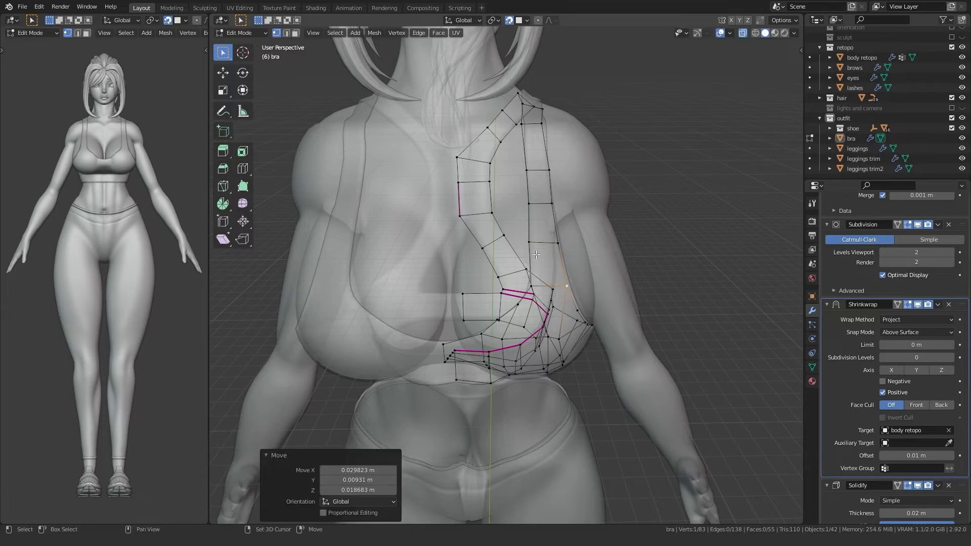
Adjust the vertices on the cup's upper outer edge below the front strap.
middle_drag(537, 256, 562, 293)
middle_drag(495, 319, 488, 273)
click(527, 232)
click(543, 235)
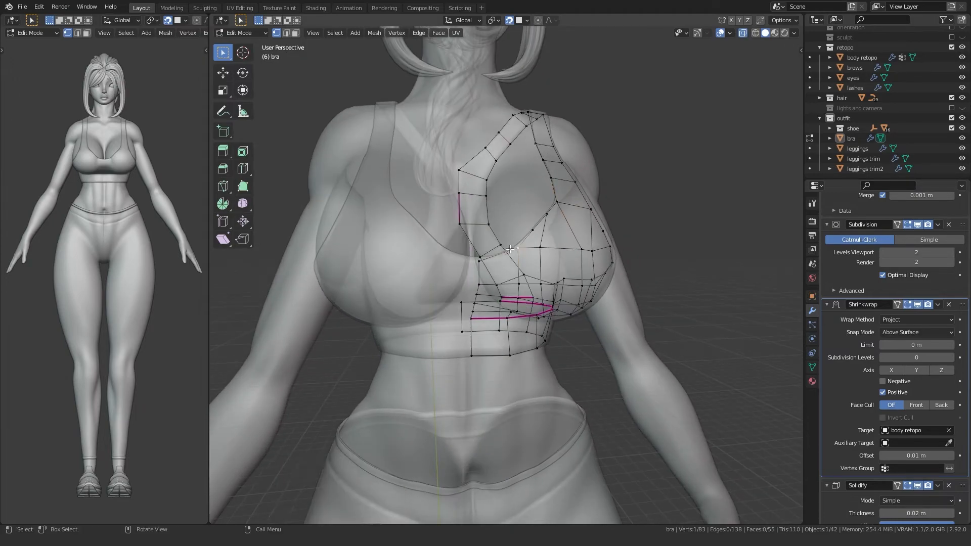
middle_drag(538, 240, 457, 294)
key(alt+z)
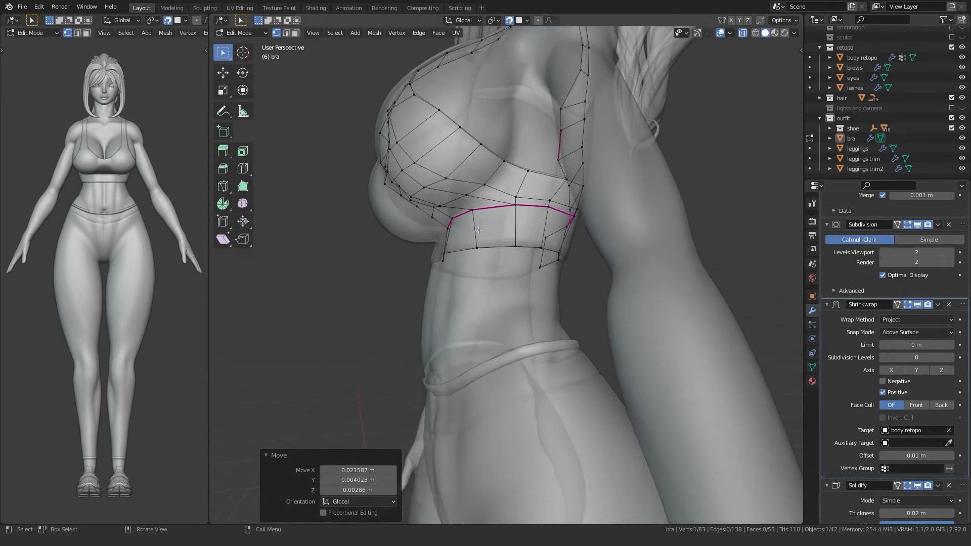
Reposition two vertices along the upper edge of the bra's side band beneath the armhole.
scroll(526, 217, up, 2)
key(g)
click(576, 187)
click(536, 162)
key(g)
click(551, 175)
middle_drag(557, 179, 536, 276)
Switch to the Shading workspace and give the bra a new material named bra.
key(alt+z)
scroll(365, 226, down, 3)
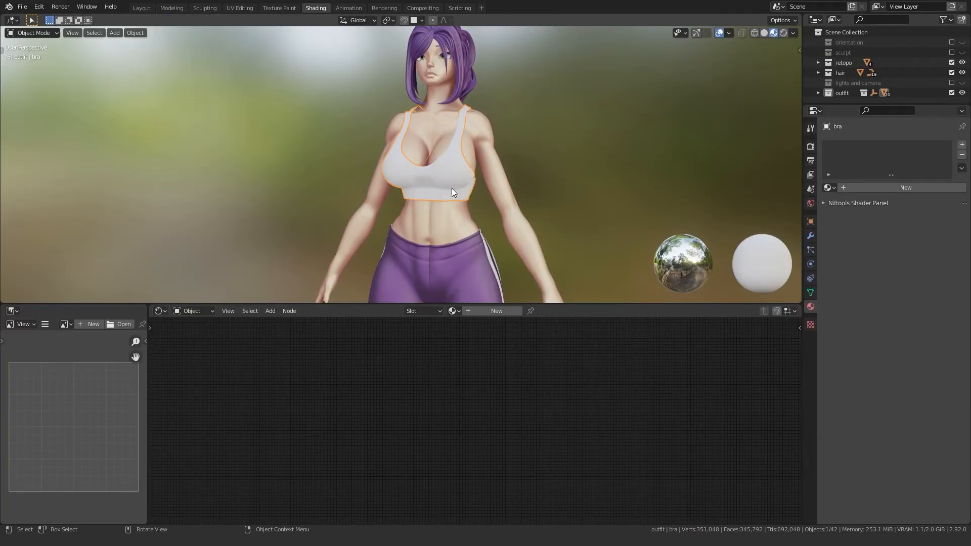
click(487, 312)
click(480, 310)
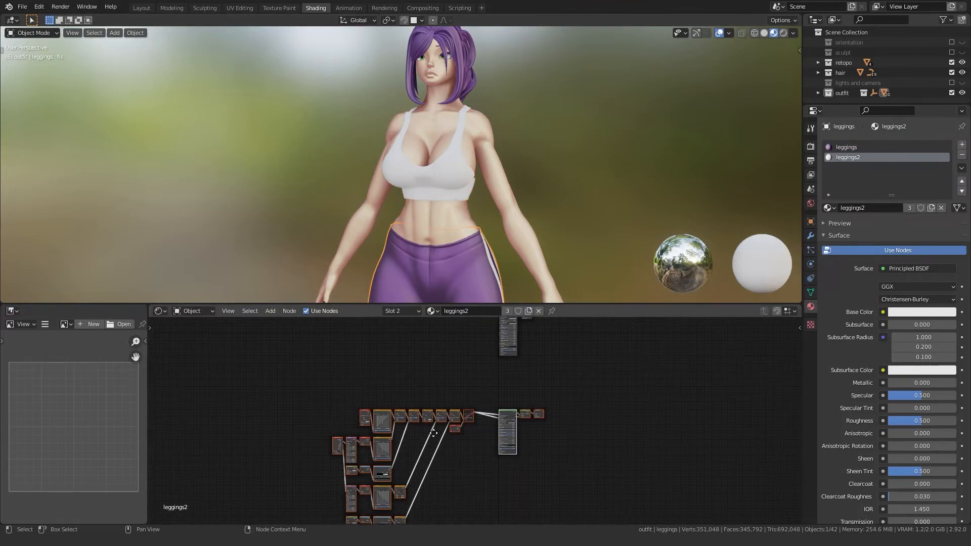
Try copying all shader nodes of the leggings material into the bra material with the pasted output active.
click(366, 333)
middle_drag(341, 451, 345, 438)
drag(343, 497, 611, 351)
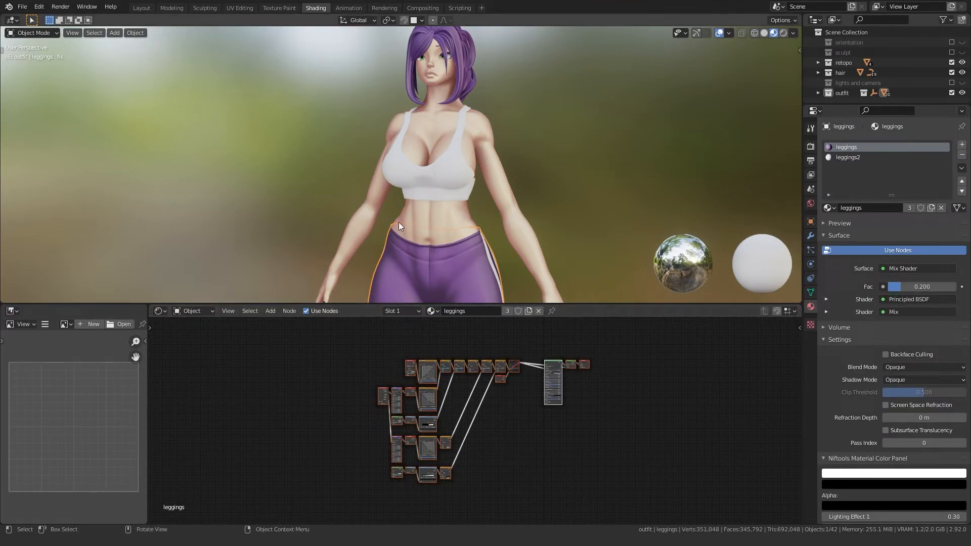
click(396, 178)
scroll(509, 424, up, 4)
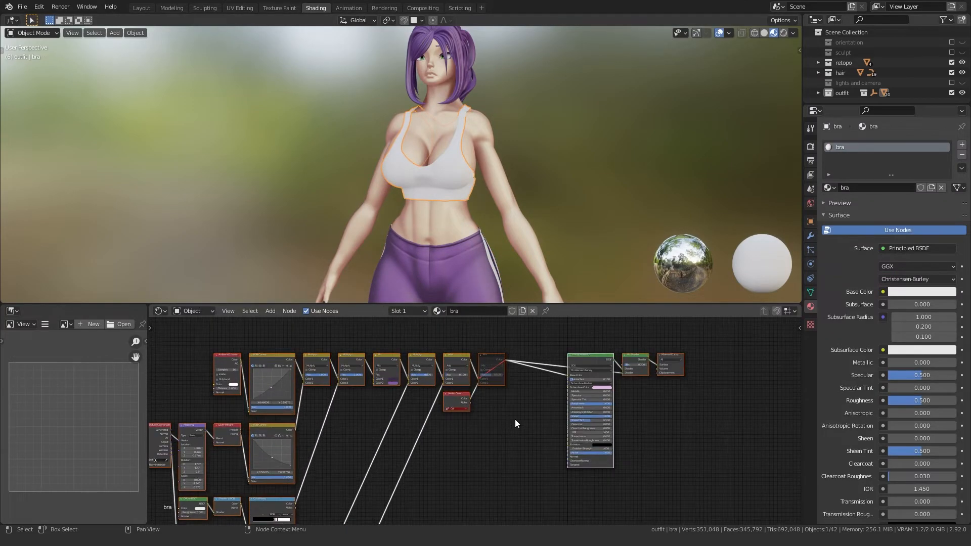
click(668, 356)
scroll(498, 422, down, 5)
middle_drag(481, 379, 460, 460)
Delete the default Principled BSDF and Material Output nodes from the bra material.
drag(459, 423, 547, 356)
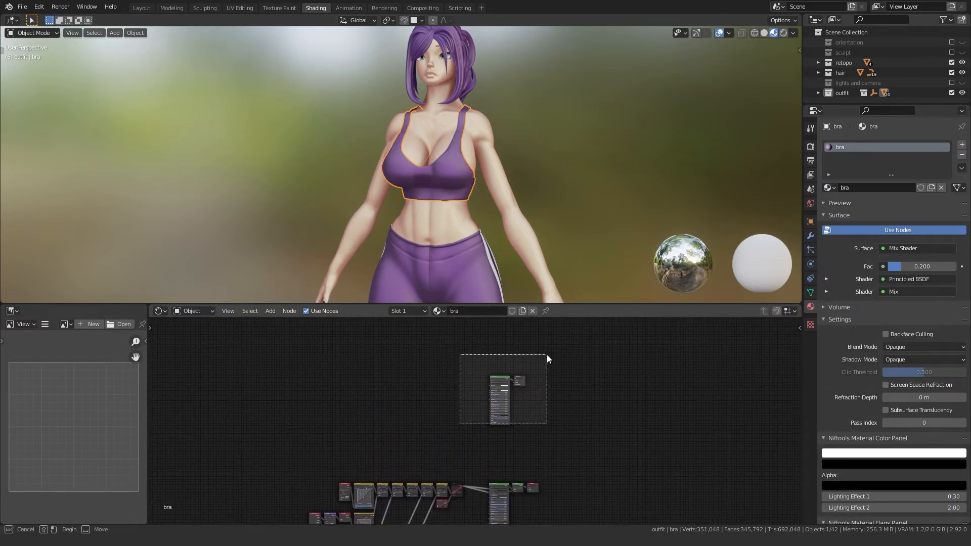
middle_drag(393, 463, 443, 357)
scroll(410, 420, down, 2)
Inspect the pasted leggings shader nodes in the bra material and delete them all.
drag(360, 492, 566, 384)
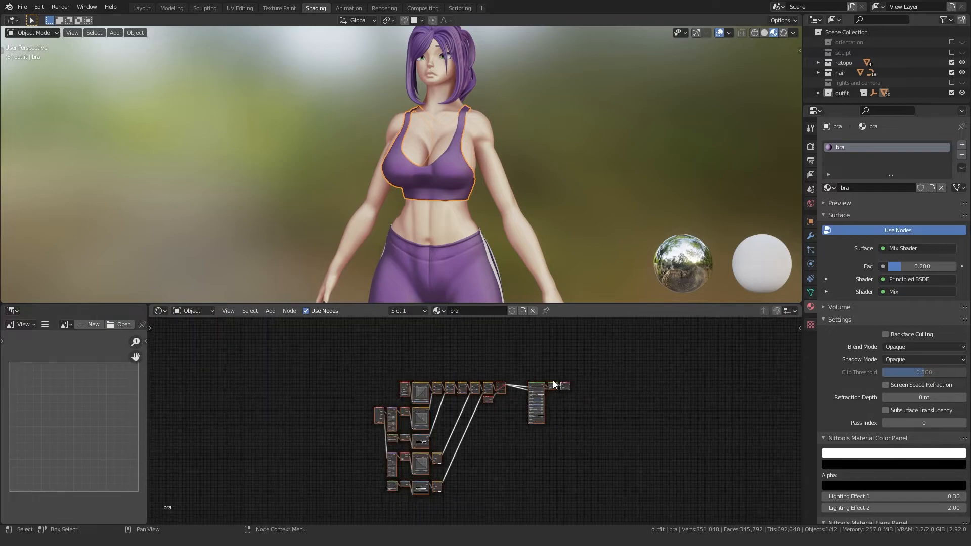
scroll(549, 384, up, 4)
middle_drag(537, 380, 493, 465)
key(g)
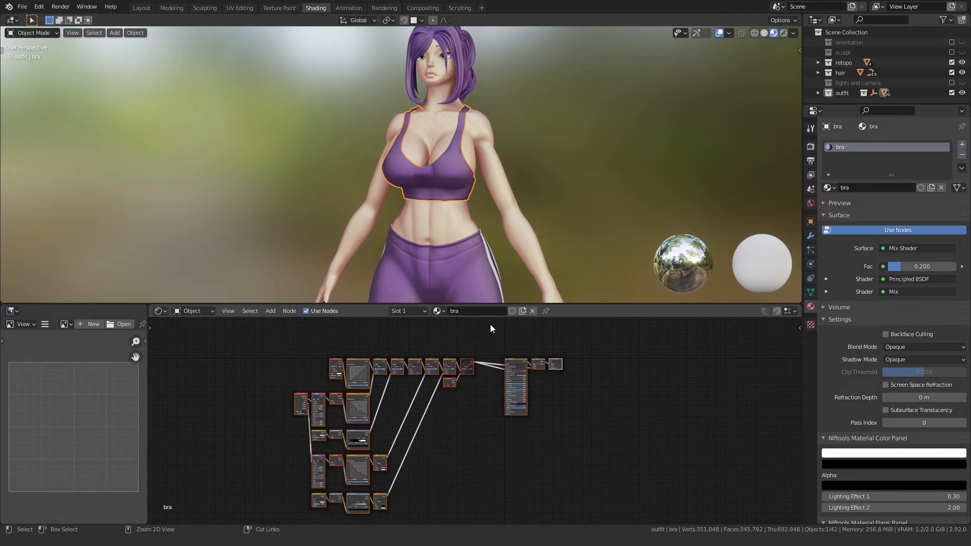
scroll(475, 426, up, 11)
middle_drag(349, 394, 474, 374)
scroll(478, 423, down, 7)
scroll(478, 427, down, 5)
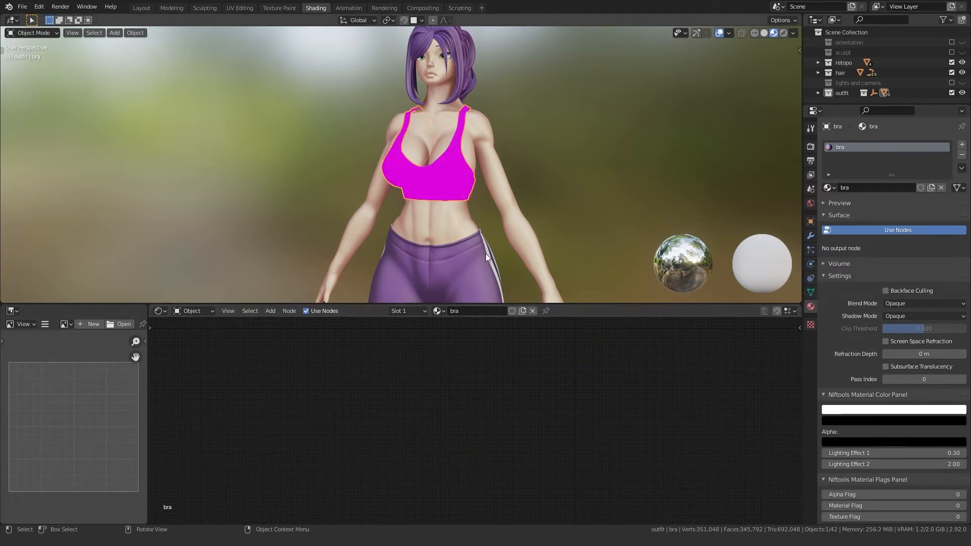
Open the leggings' leggings2 material from the second slot and copy its shader nodes.
click(485, 256)
click(402, 312)
click(386, 342)
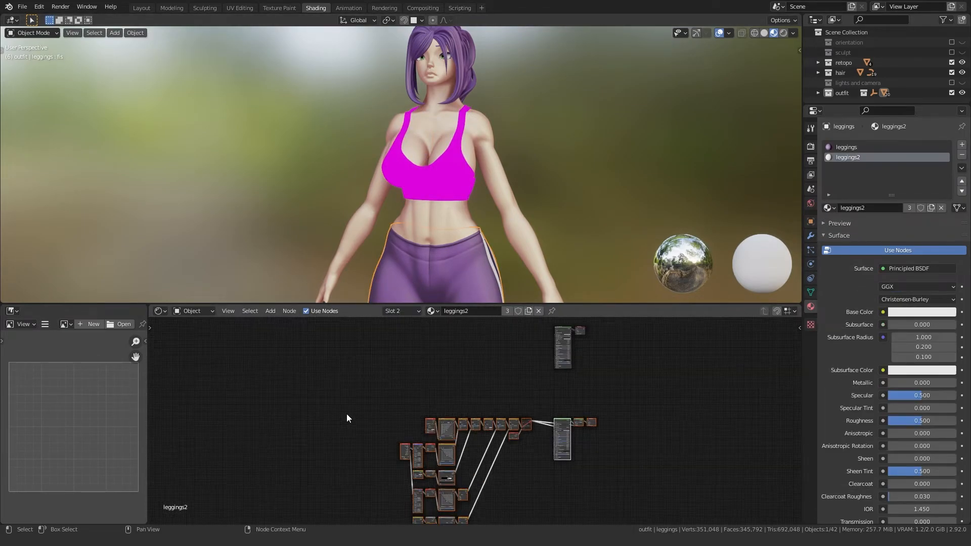
scroll(345, 416, down, 2)
middle_drag(346, 416, 365, 375)
drag(375, 483, 607, 363)
mouse_move(523, 364)
middle_down()
mouse_move(516, 405)
mouse_move(499, 412)
middle_up()
scroll(519, 413, up, 2)
key(ctrl+c)
mouse_move(489, 401)
mouse_down()
mouse_move(602, 317)
mouse_move(501, 396)
mouse_up()
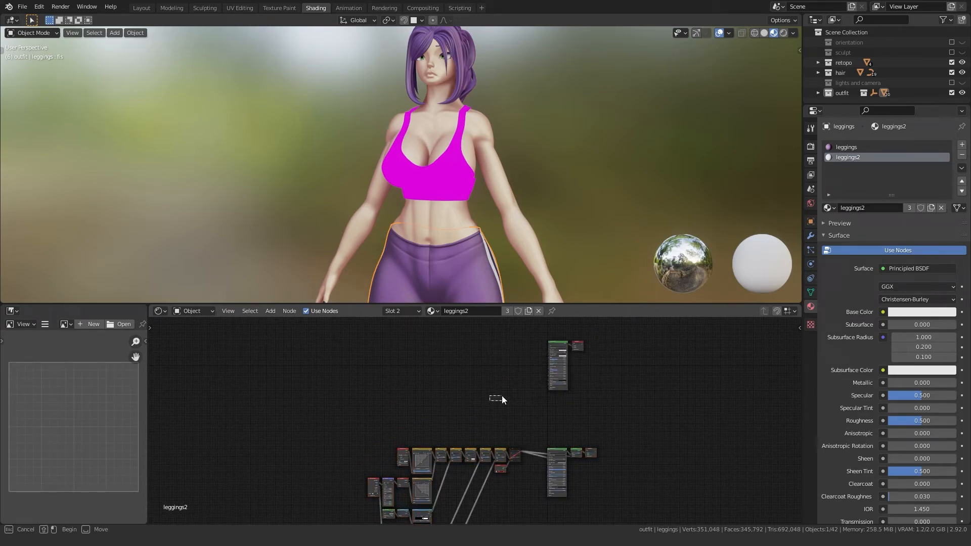
Compare both Material Outputs on the leggings stripes and delete the unconnected Principled BSDF with its output from leggings2.
click(590, 449)
middle_drag(460, 272, 392, 219)
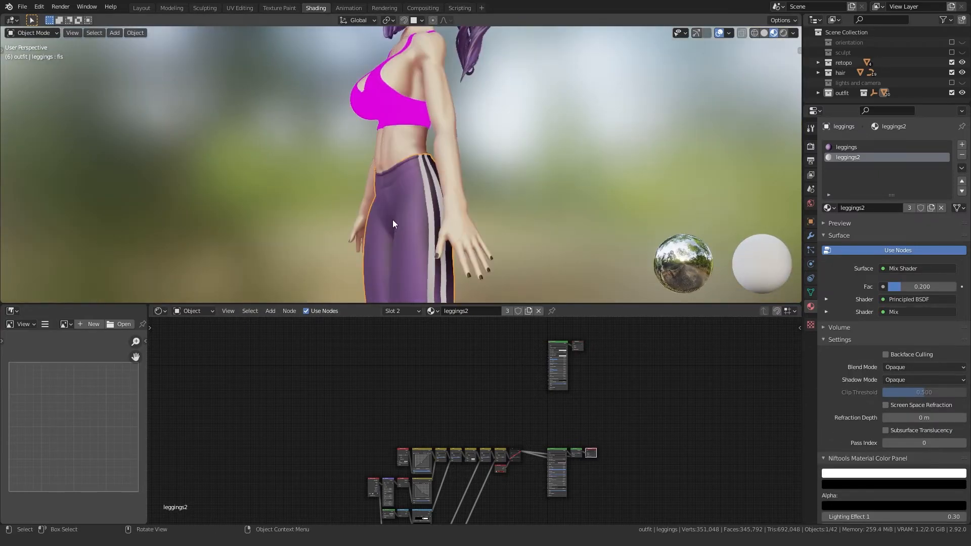
scroll(394, 221, up, 5)
click(579, 346)
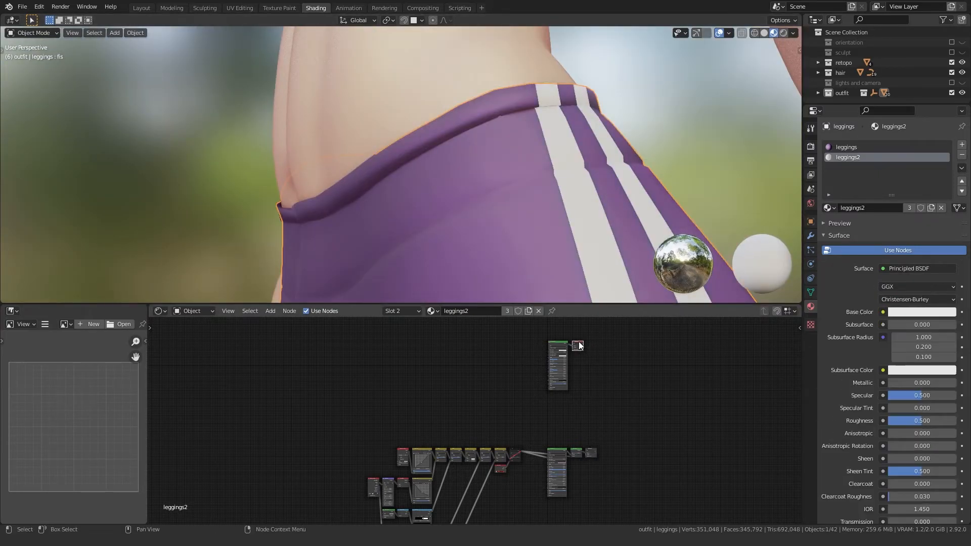
click(590, 452)
drag(523, 403, 606, 339)
key(x)
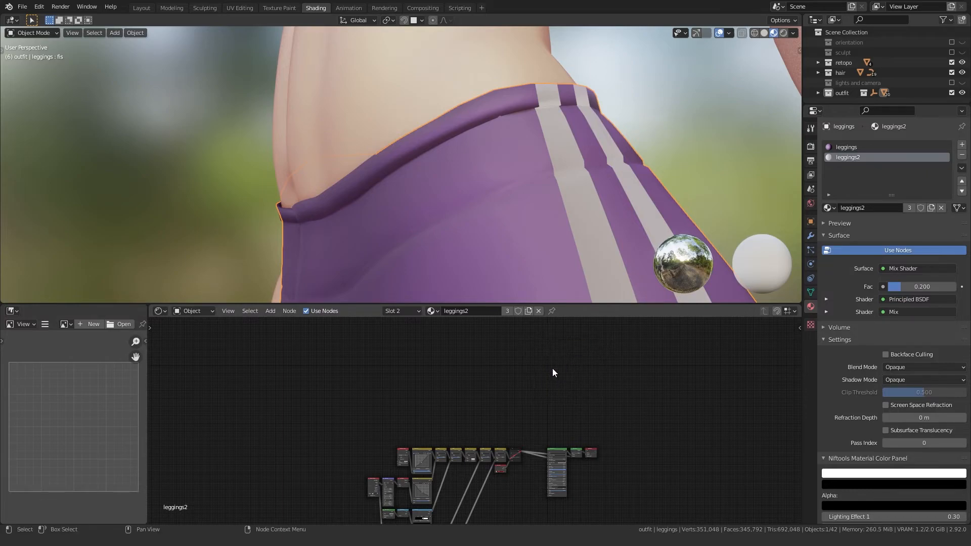
Select the whole remaining leggings2 node network and paste a copy into the bra's empty material.
scroll(541, 384, down, 2)
middle_drag(388, 467, 396, 429)
scroll(396, 430, down, 1)
drag(367, 496, 577, 387)
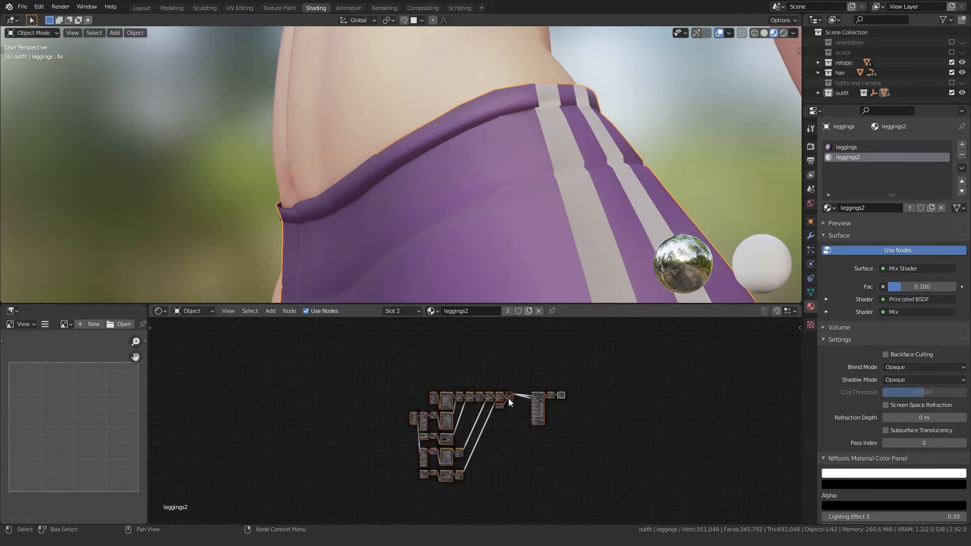
key(g)
ctrl+click(499, 327)
scroll(481, 416, up, 14)
middle_drag(512, 369, 450, 466)
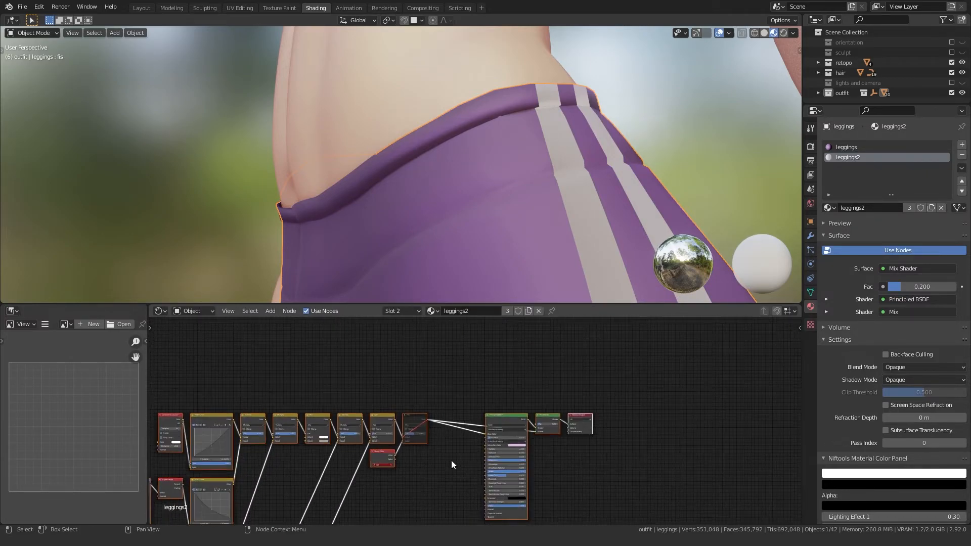
scroll(467, 435, up, 3)
key(g)
ctrl+click(463, 429)
scroll(458, 446, down, 3)
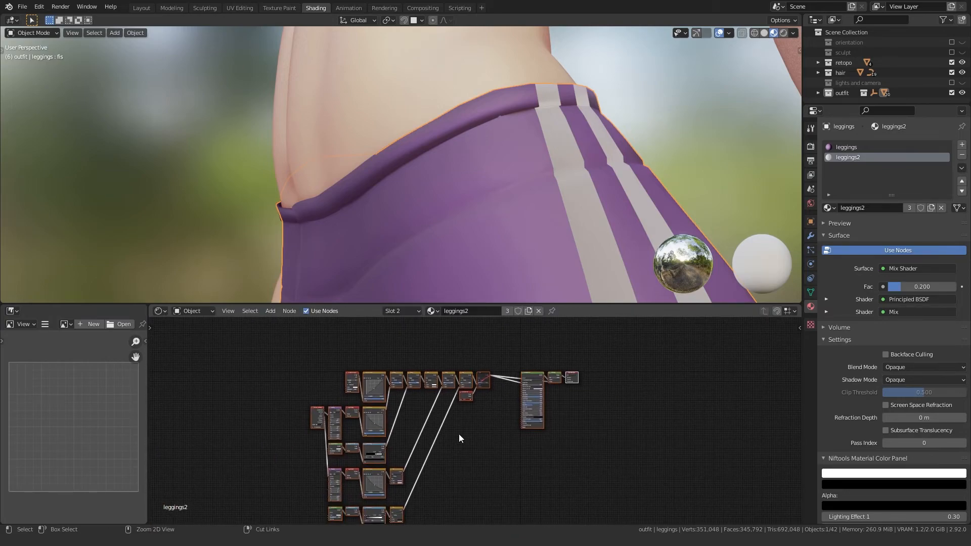
scroll(411, 214, down, 5)
click(375, 109)
key(ctrl+v)
Desaturate the pink Color1 of the bra's Mix node driven by the Layer Weight curve to a neutral grey.
middle_drag(328, 193, 445, 238)
scroll(389, 237, up, 5)
scroll(451, 431, up, 5)
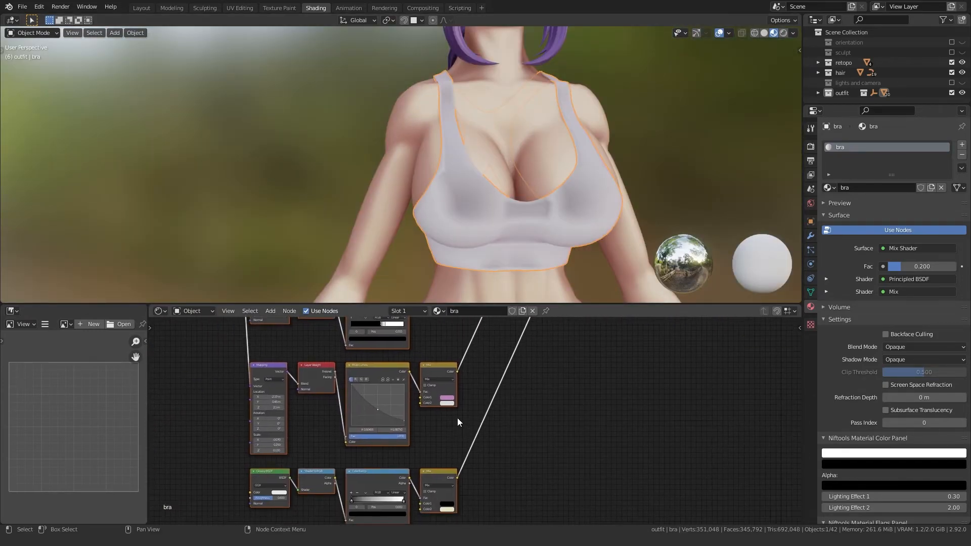
scroll(452, 430, up, 3)
click(445, 408)
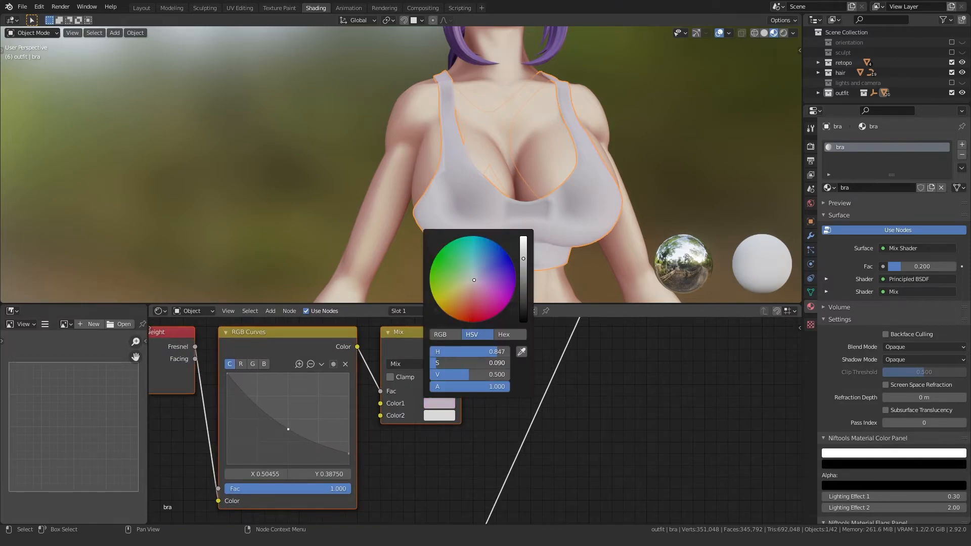
scroll(488, 444, down, 5)
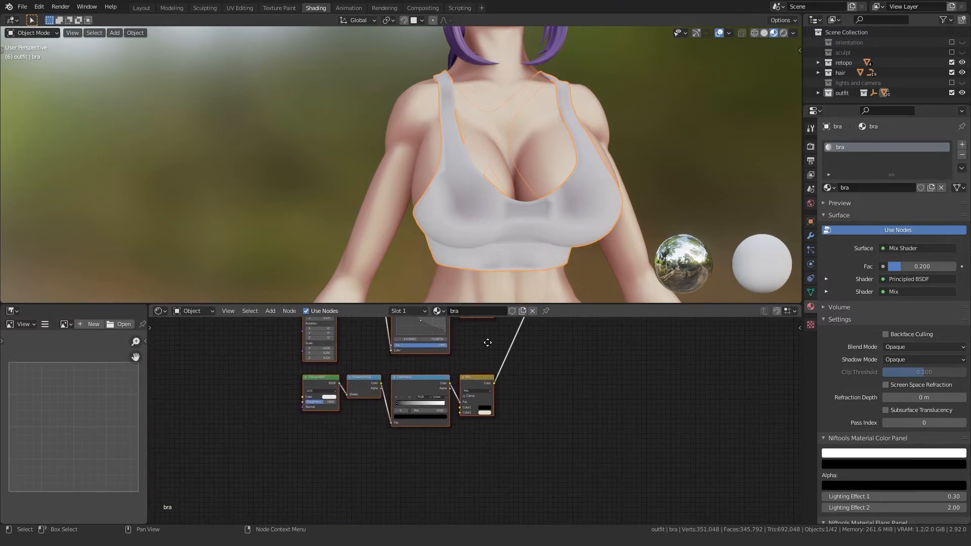
Try different factors on the bra material's chained Multiply nodes, returning the second Multiply's factor to 1.
scroll(505, 400, up, 3)
mouse_move(490, 429)
middle_down()
mouse_move(462, 450)
mouse_move(516, 434)
mouse_move(573, 438)
middle_up()
scroll(448, 430, up, 6)
drag(560, 396, 546, 396)
middle_drag(394, 432, 484, 430)
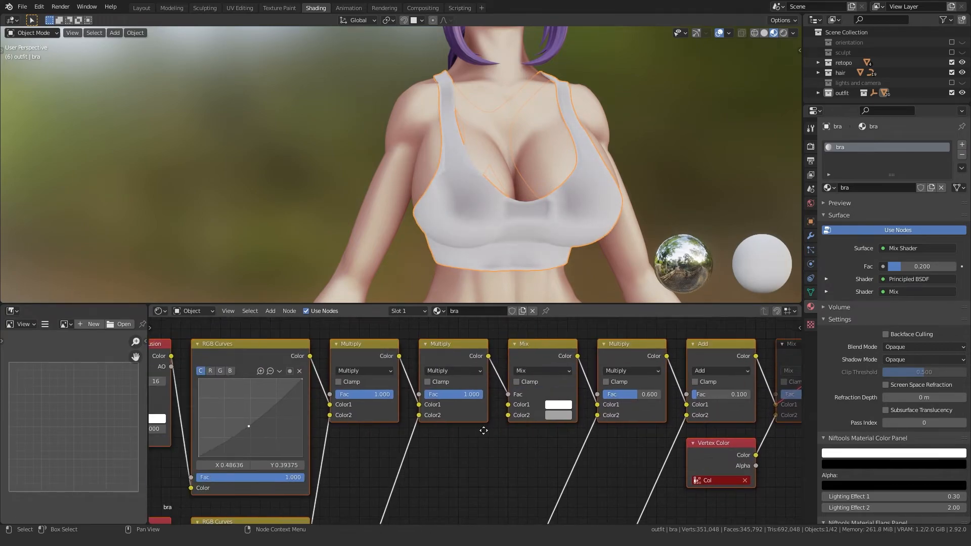
mouse_move(448, 397)
mouse_down()
mouse_move(407, 397)
mouse_move(464, 396)
mouse_up()
mouse_move(372, 397)
mouse_down()
mouse_move(314, 397)
mouse_move(394, 397)
mouse_up()
drag(454, 395, 394, 395)
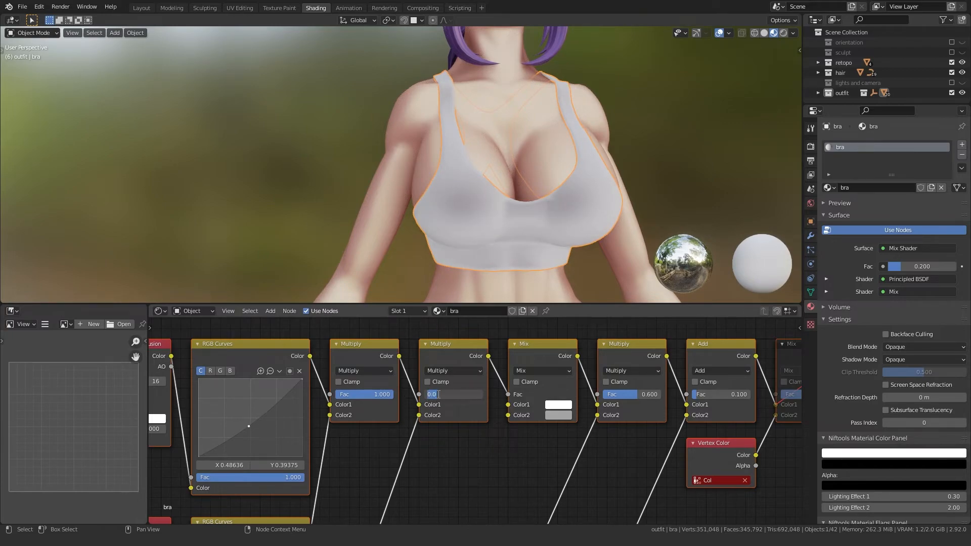
text(1)
key(Return)
Soften the bra's ColorRamp after the Diffuse BSDF by moving the black stop to 0.091 and the white stop to 0.441.
scroll(448, 396, down, 6)
middle_drag(404, 466, 514, 349)
middle_drag(460, 433, 517, 346)
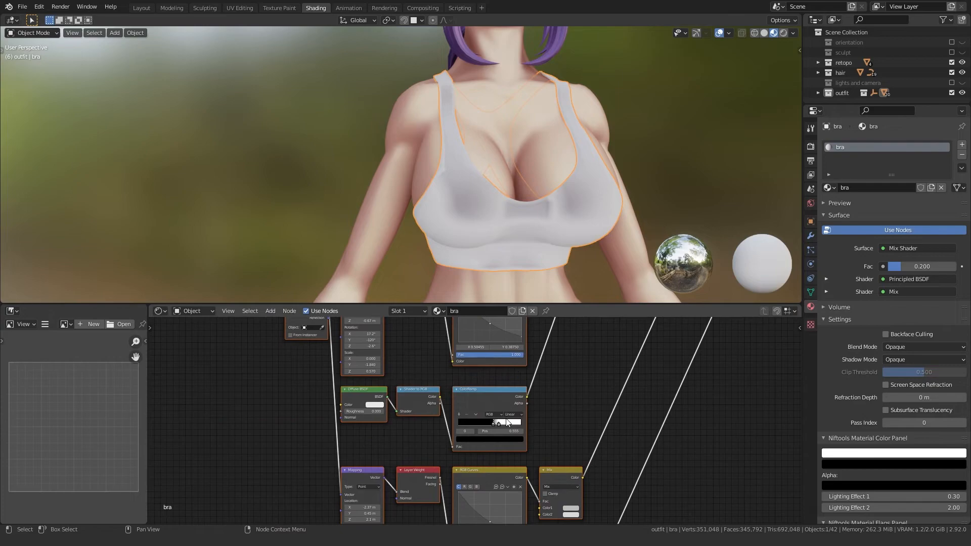
scroll(521, 428, up, 5)
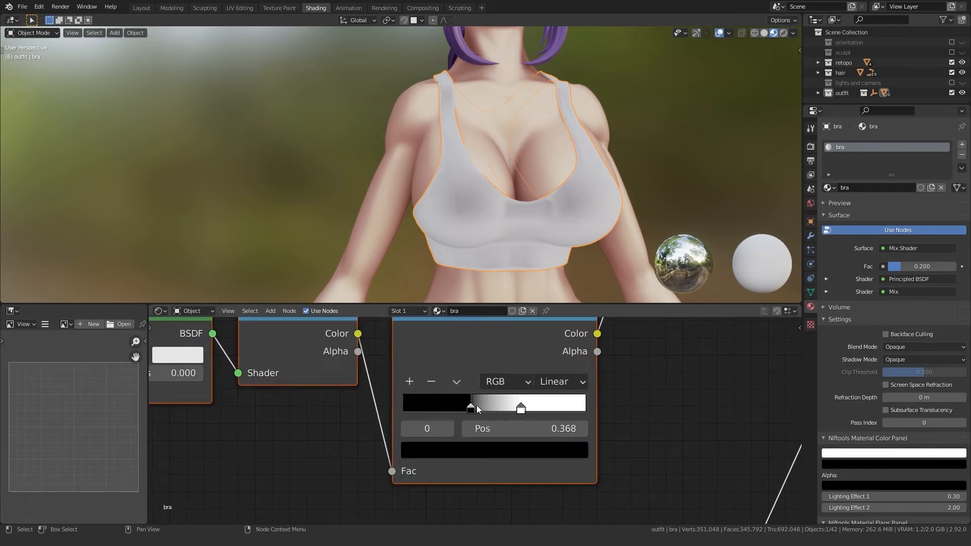
scroll(431, 243, down, 5)
mouse_move(431, 243)
middle_down()
mouse_move(228, 236)
mouse_move(430, 235)
middle_up()
scroll(430, 235, up, 3)
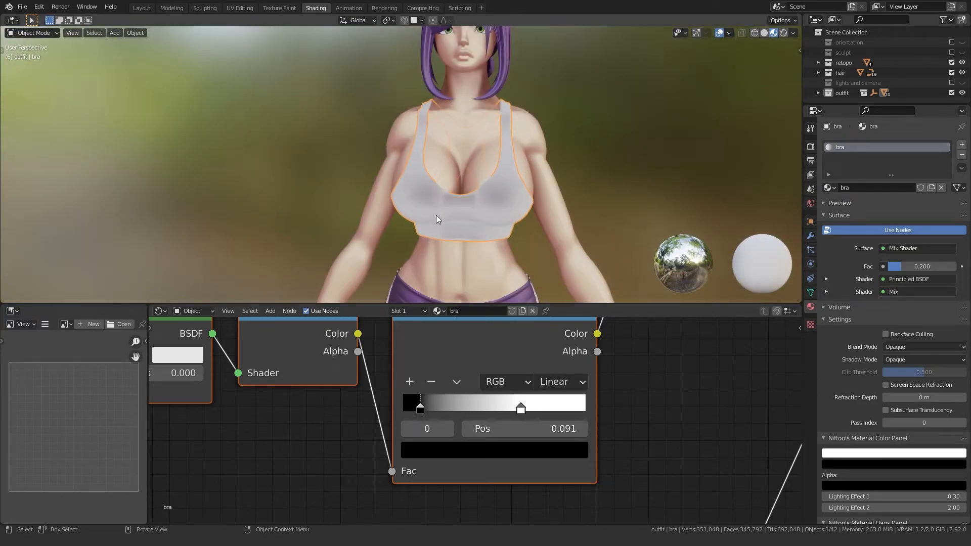
mouse_move(521, 407)
mouse_down()
mouse_move(462, 404)
mouse_move(487, 404)
mouse_up()
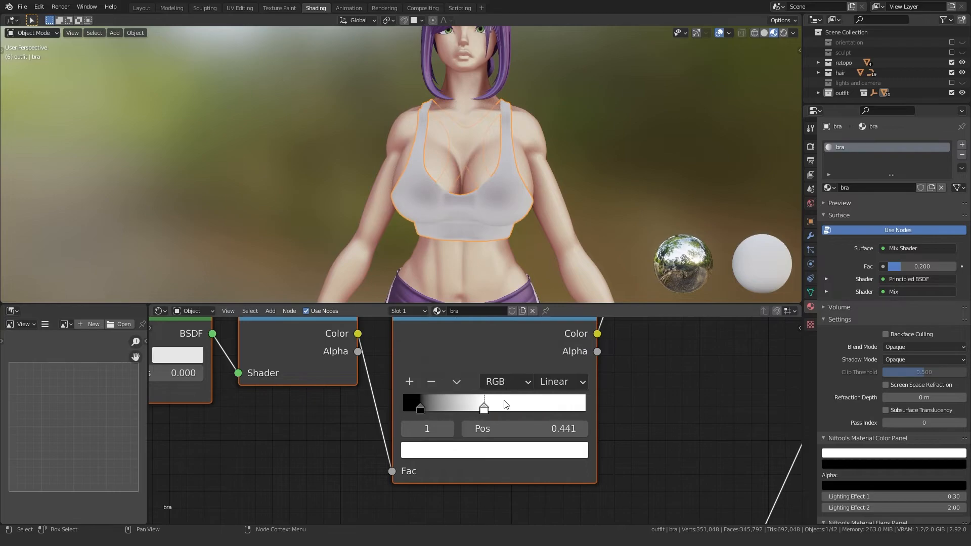
scroll(450, 243, down, 3)
middle_drag(408, 228, 214, 215)
scroll(458, 226, up, 2)
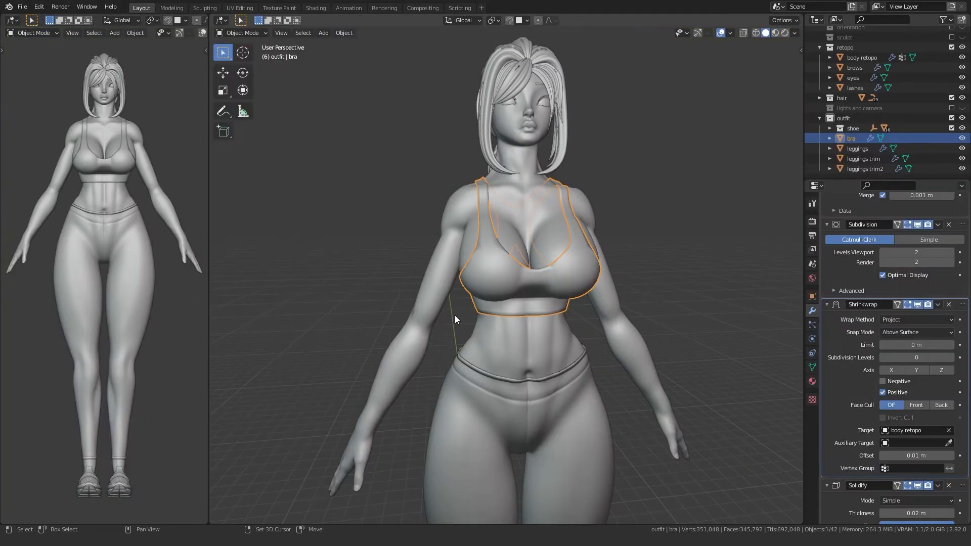
In the Layout workspace, duplicate the bra's inner neckline and strap edges in place and separate them into a new object.
scroll(388, 289, up, 3)
key(Tab)
middle_drag(481, 290, 514, 229)
ctrl+drag(598, 215, 599, 214)
middle_drag(595, 217, 497, 225)
ctrl+drag(493, 256, 546, 201)
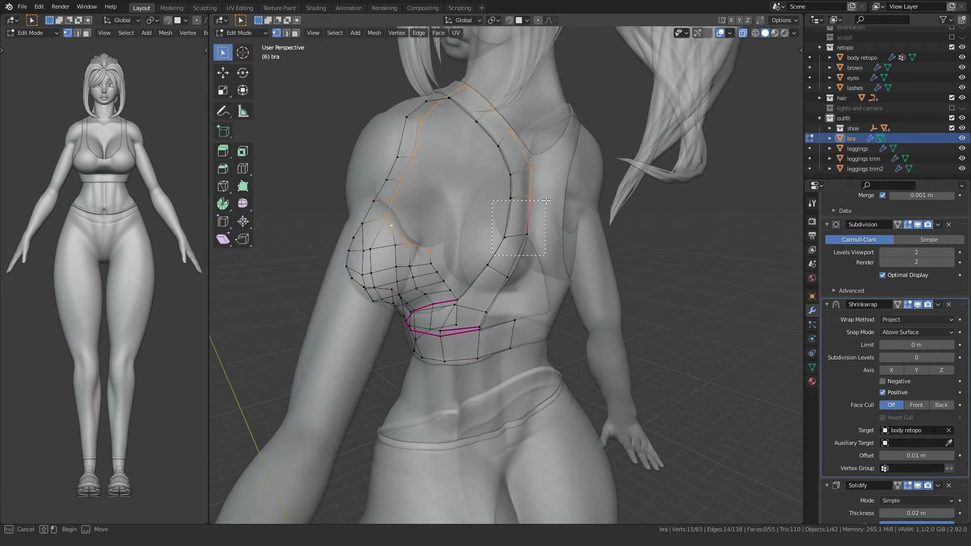
middle_drag(555, 177, 627, 234)
key(shift+d)
right_click(529, 225)
middle_drag(520, 250, 486, 260)
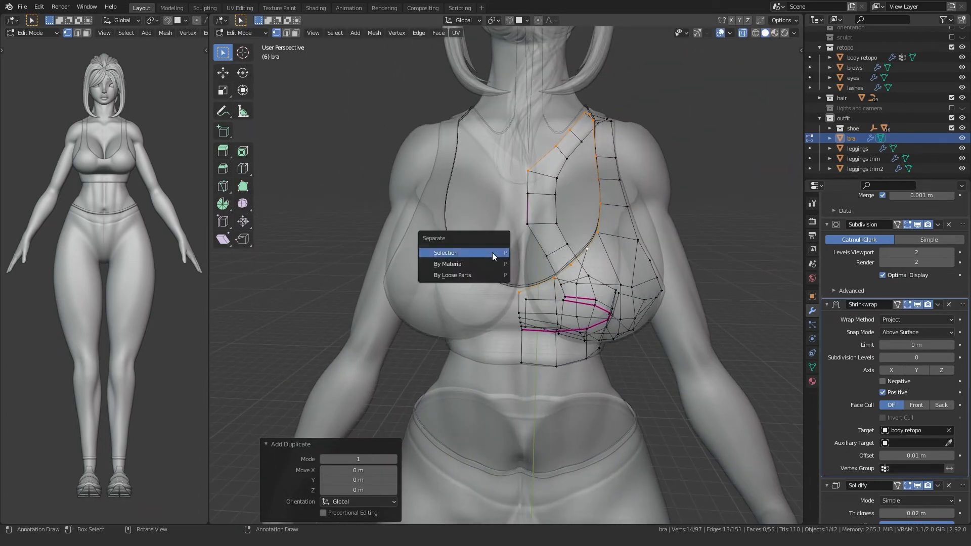
click(493, 253)
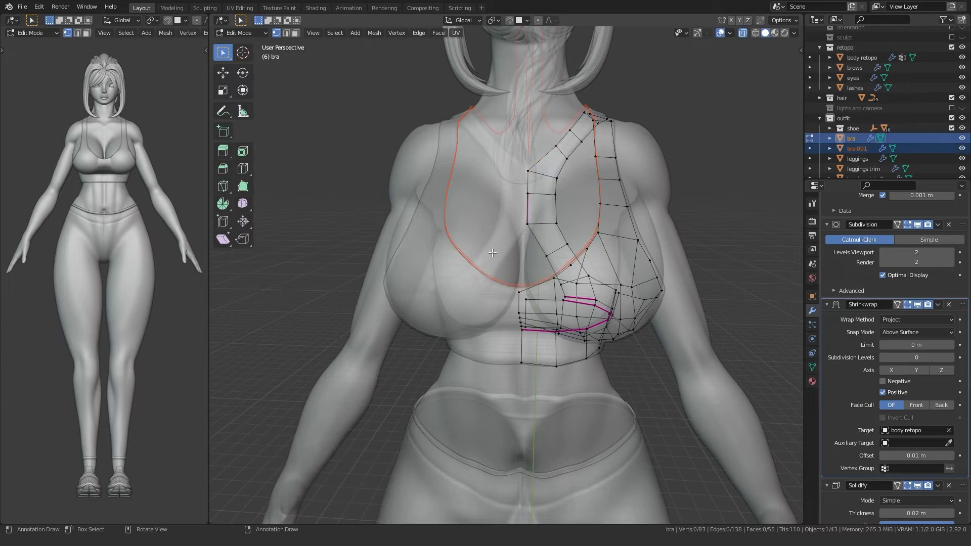
Rename the separated edge object and its mesh data as bra trim1.
double_click(855, 151)
click(873, 144)
key(BackSpace)
key(BackSpace)
key(BackSpace)
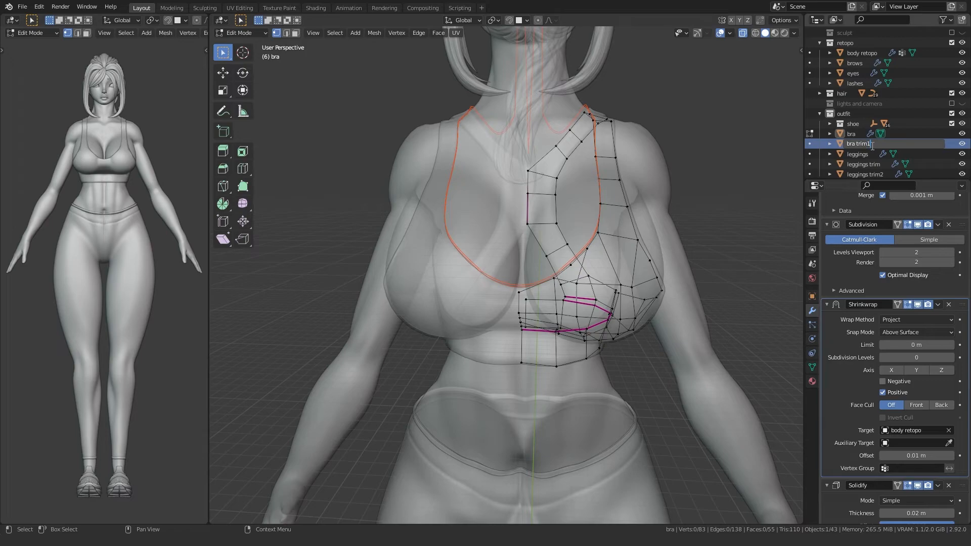
click(830, 144)
double_click(866, 153)
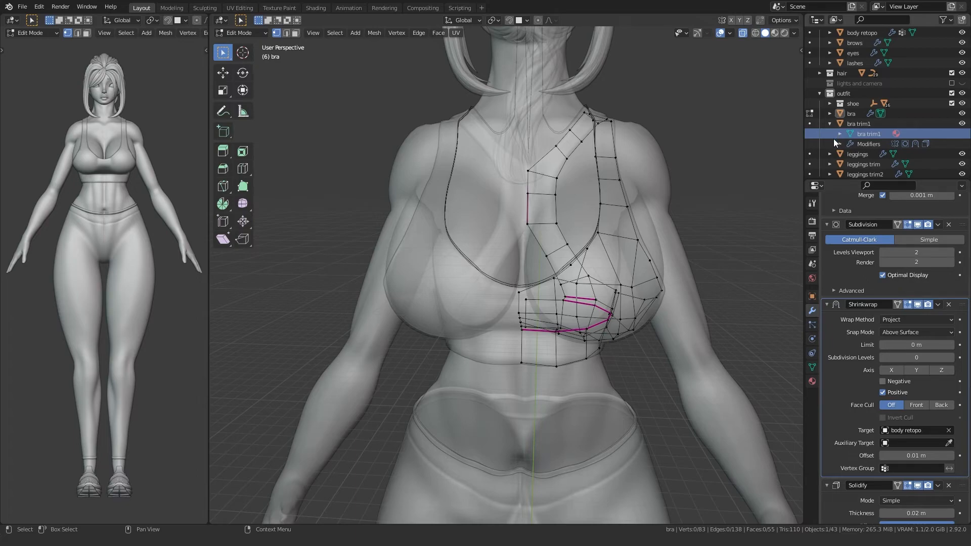
click(835, 123)
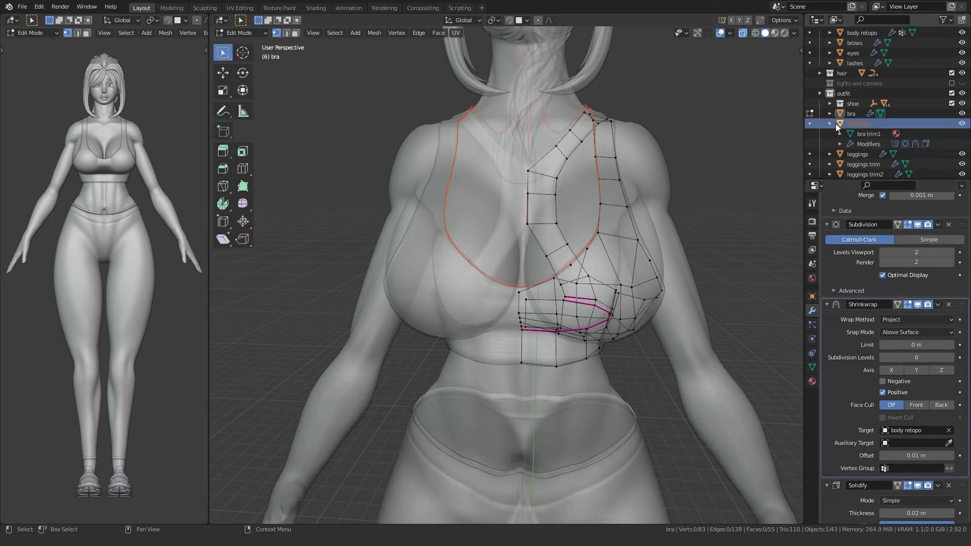
Return to Object Mode and delete the bra trim1 object.
key(Tab)
click(862, 125)
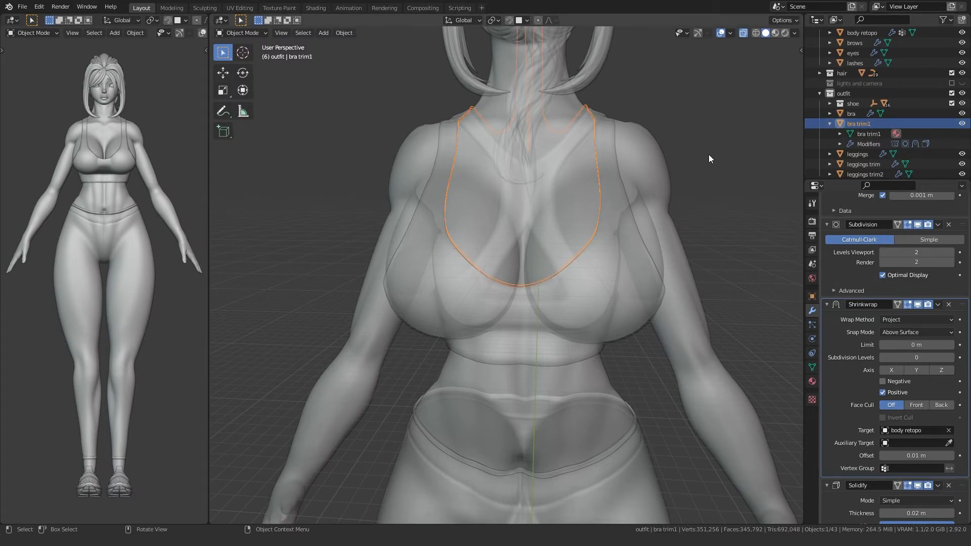
key(Delete)
scroll(851, 139, up, 2)
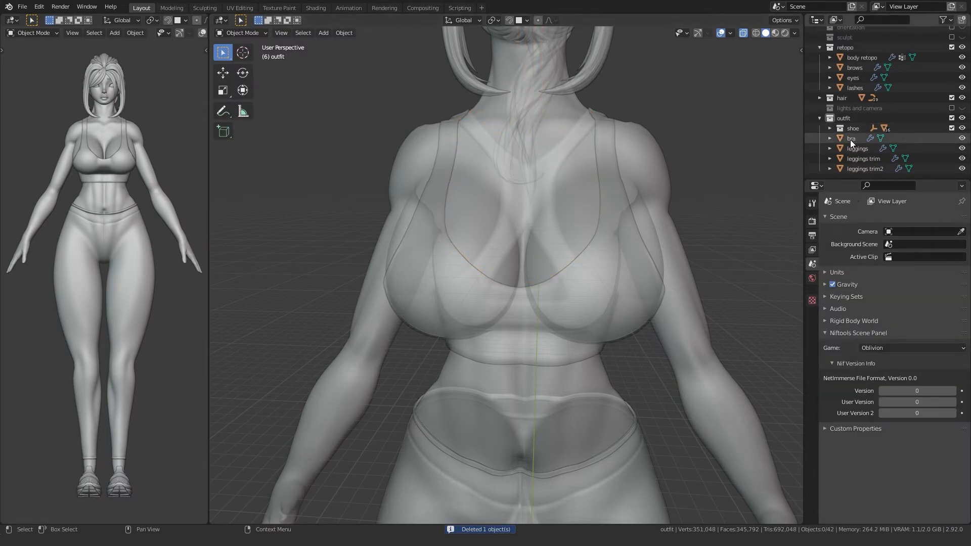
In the bra's Edit Mode, select the inner border edges from the front neckline over the shoulder and down the back strap.
click(851, 138)
key(Tab)
middle_drag(585, 246, 482, 311)
ctrl+drag(563, 255, 563, 255)
middle_drag(563, 254, 488, 246)
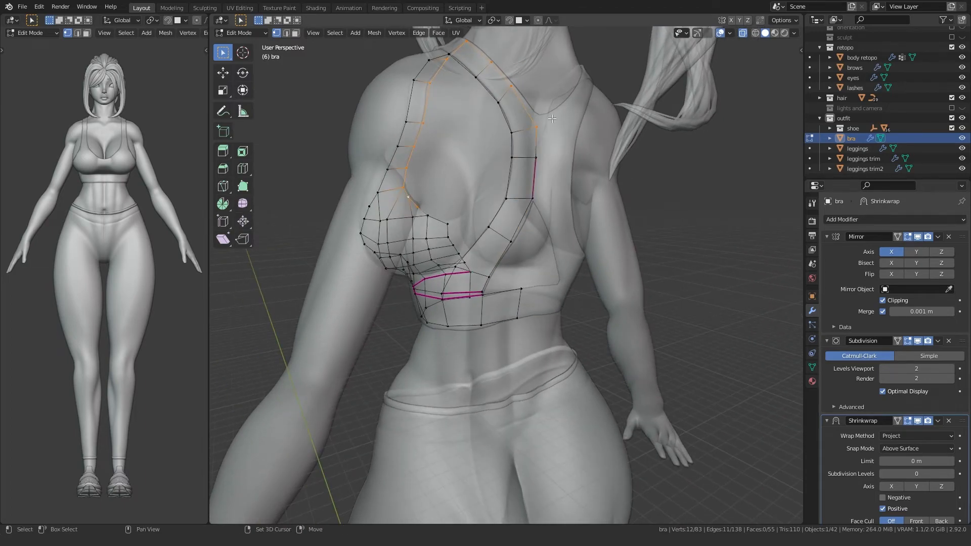
middle_drag(550, 153, 502, 212)
shift+drag(499, 234, 501, 232)
middle_drag(501, 233, 549, 243)
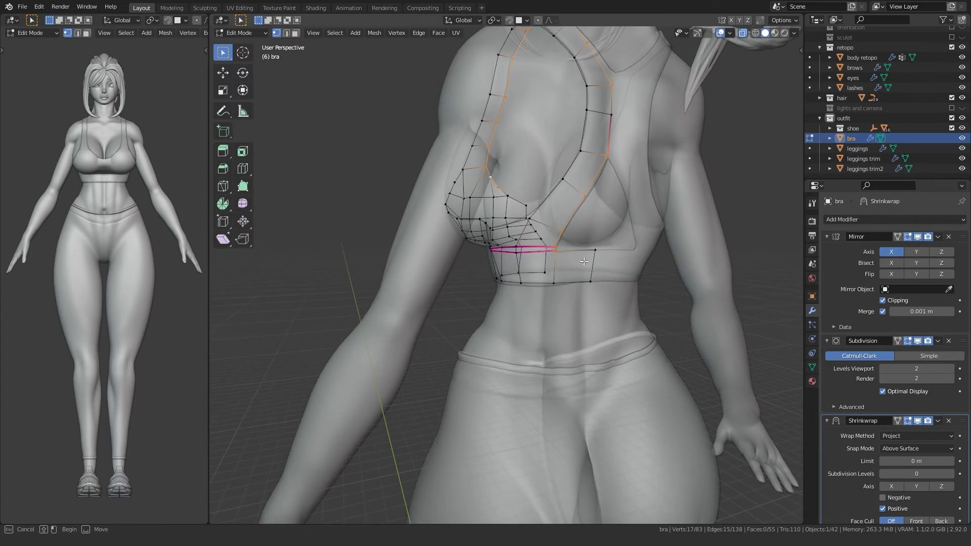
Extend the edge selection along the bra's bottom band from the back around to the front.
alt+shift+click(555, 284)
middle_drag(555, 284, 526, 377)
scroll(485, 314, down, 2)
middle_drag(445, 291, 397, 277)
shift+drag(363, 262, 397, 213)
middle_drag(397, 226, 409, 293)
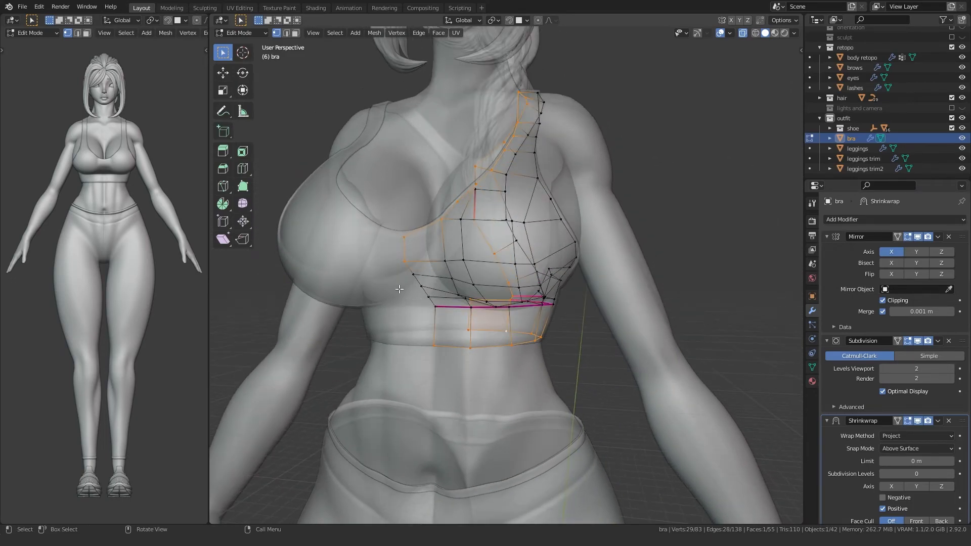
middle_drag(508, 277, 528, 253)
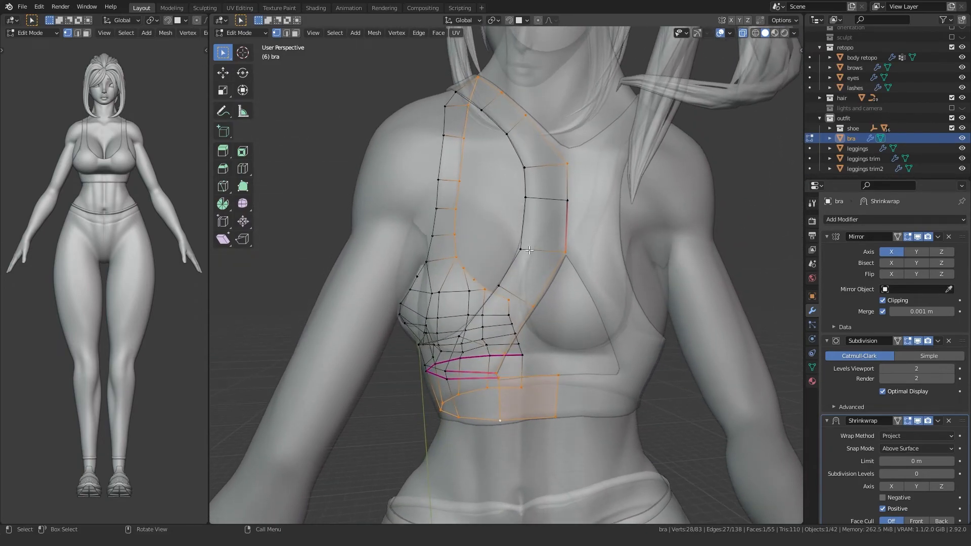
Duplicate the selected neckline, strap and hem edges in place and separate them into a new object.
middle_drag(520, 294, 635, 331)
key(shift+d)
right_click(495, 322)
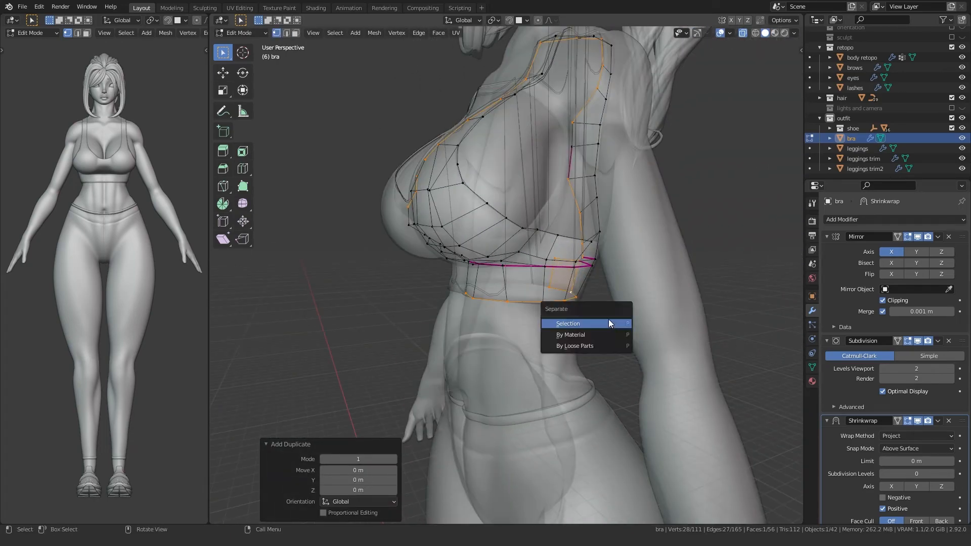
click(610, 323)
Hide the original bra, select the separated edge object and open it for editing.
middle_drag(605, 295, 453, 287)
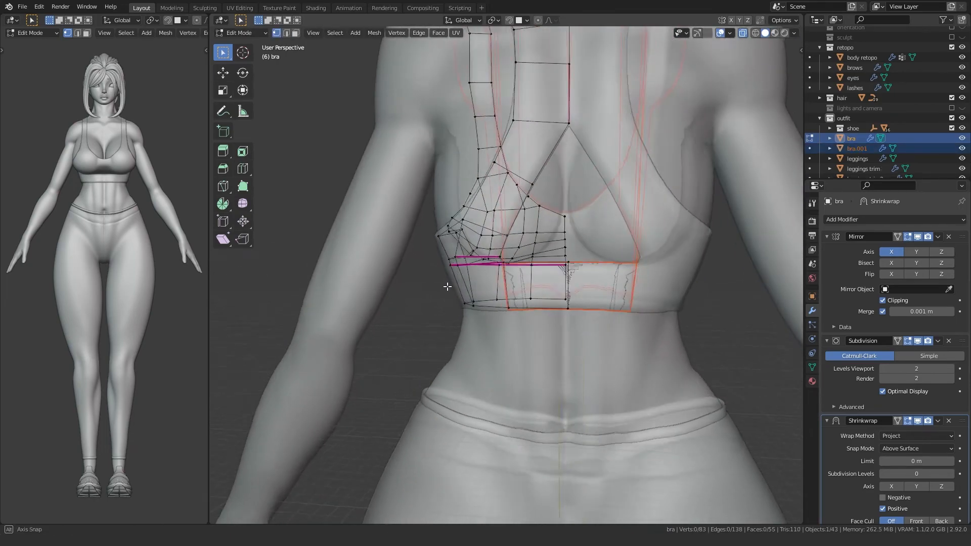
scroll(592, 279, up, 1)
key(Tab)
click(962, 139)
middle_drag(537, 296, 643, 304)
scroll(445, 263, down, 4)
click(370, 216)
click(514, 286)
key(Tab)
Undo the last changes and reopen the separated edge object bra.001 for editing.
key(ctrl+z)
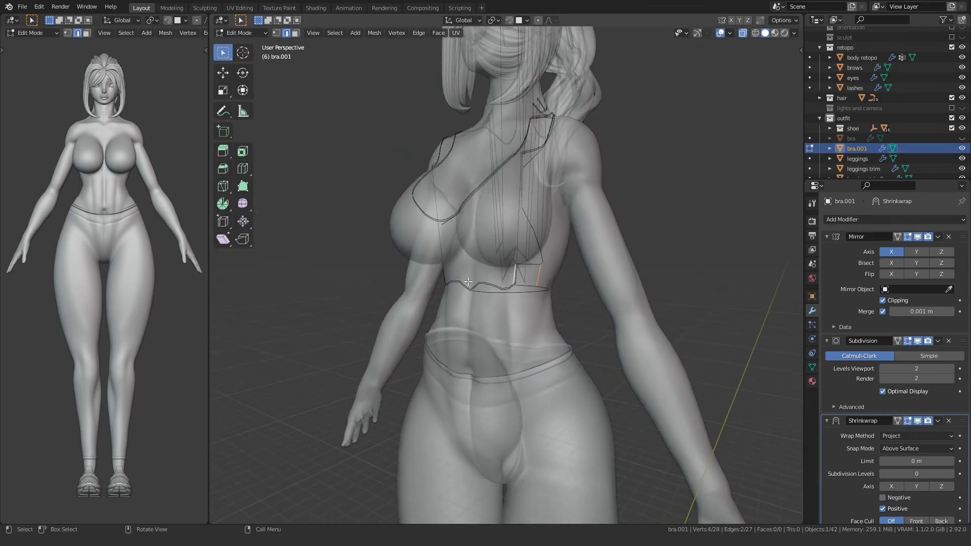
key(ctrl+z)
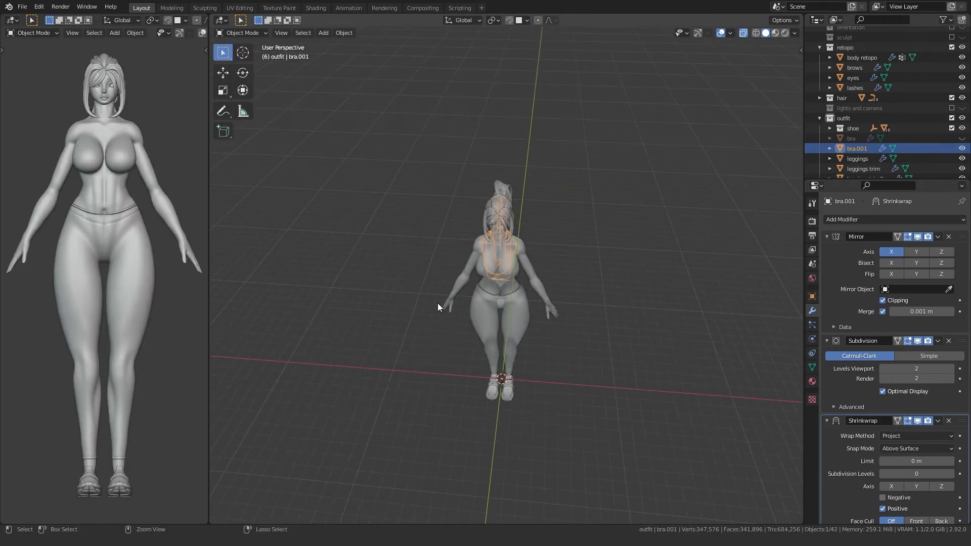
scroll(424, 285, up, 3)
key(Tab)
middle_drag(415, 293, 468, 259)
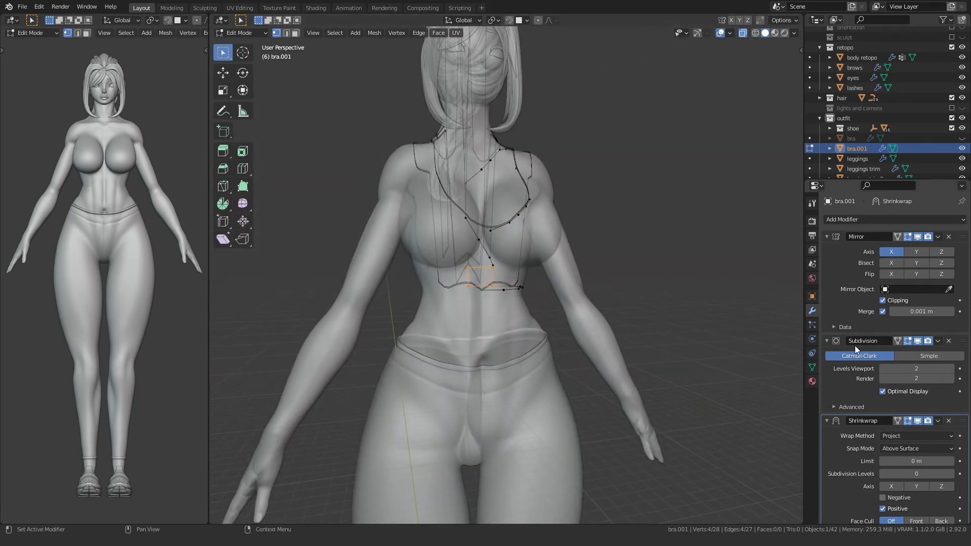
Remove the Subdivision, Shrinkwrap and Solidify modifiers from the separated edge object, keeping only Mirror.
click(949, 340)
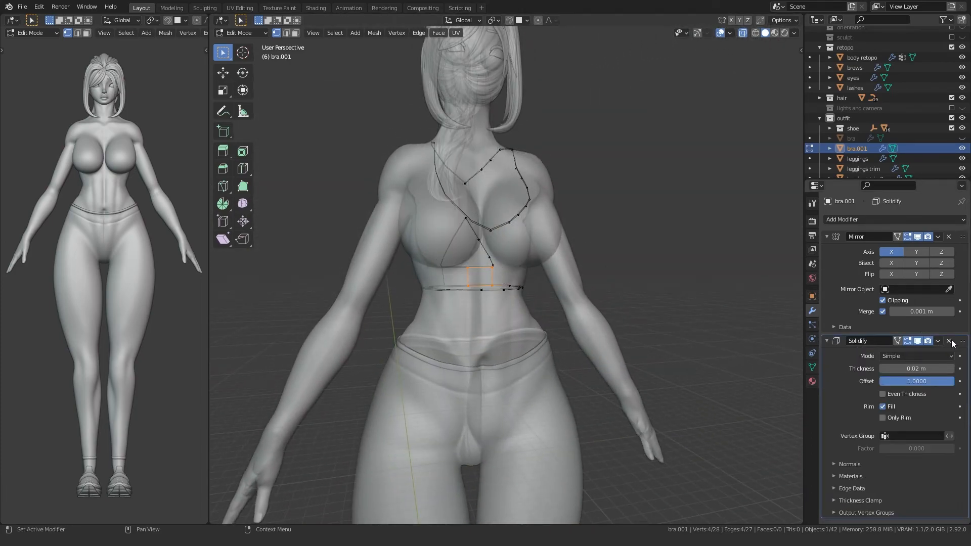
click(948, 340)
middle_drag(599, 309, 400, 309)
scroll(427, 304, up, 4)
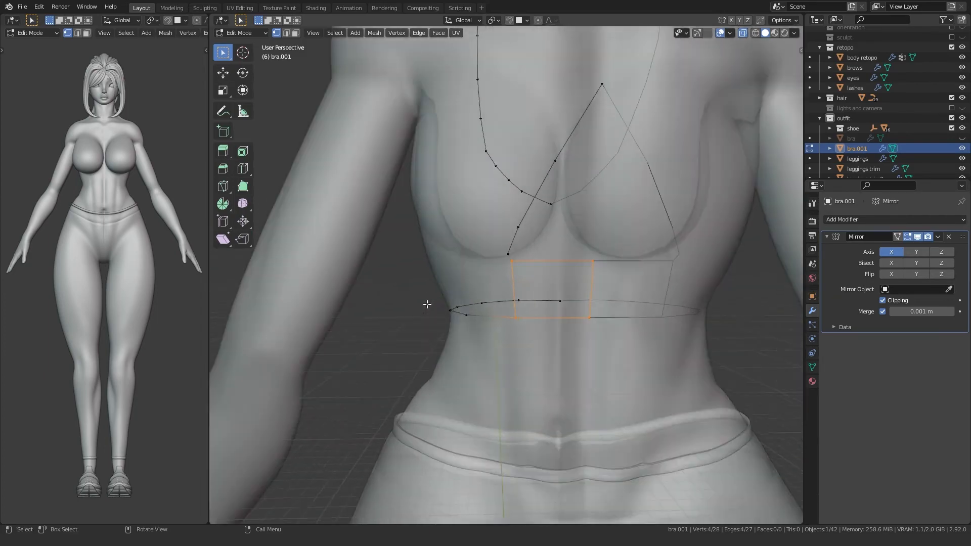
Delete the vertical edges that link the back cutout to the bottom band in the edge mesh.
key(x)
click(591, 292)
scroll(477, 321, down, 4)
key(1)
middle_drag(373, 323, 581, 324)
scroll(526, 327, up, 4)
middle_drag(501, 327, 485, 344)
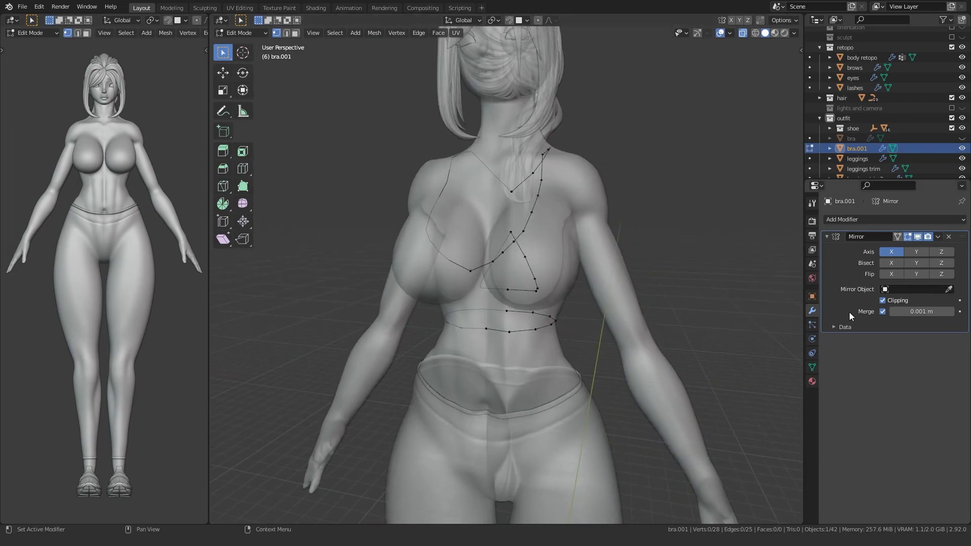
Add Subdivision Surface and Skin modifiers to the edge object to give the trim lines thickness.
click(857, 221)
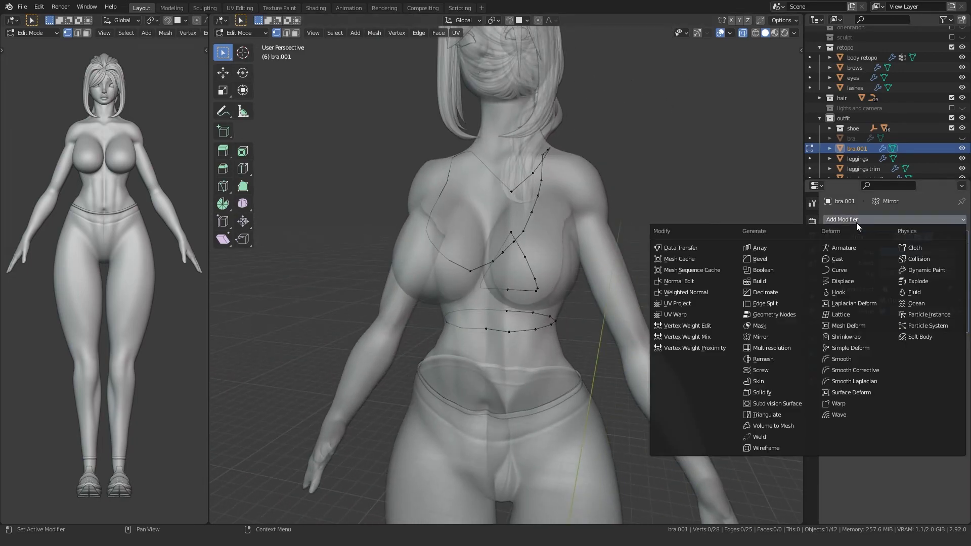
click(792, 405)
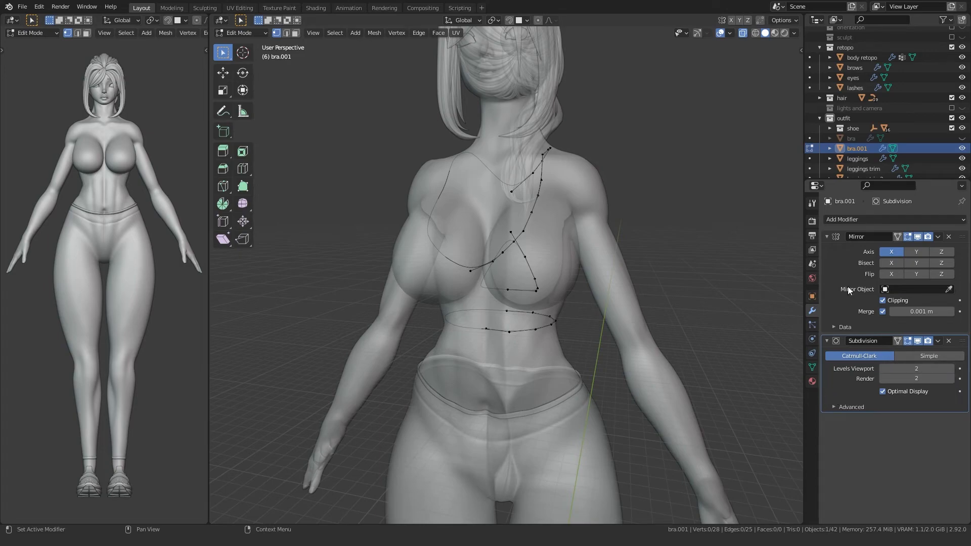
click(841, 221)
click(759, 383)
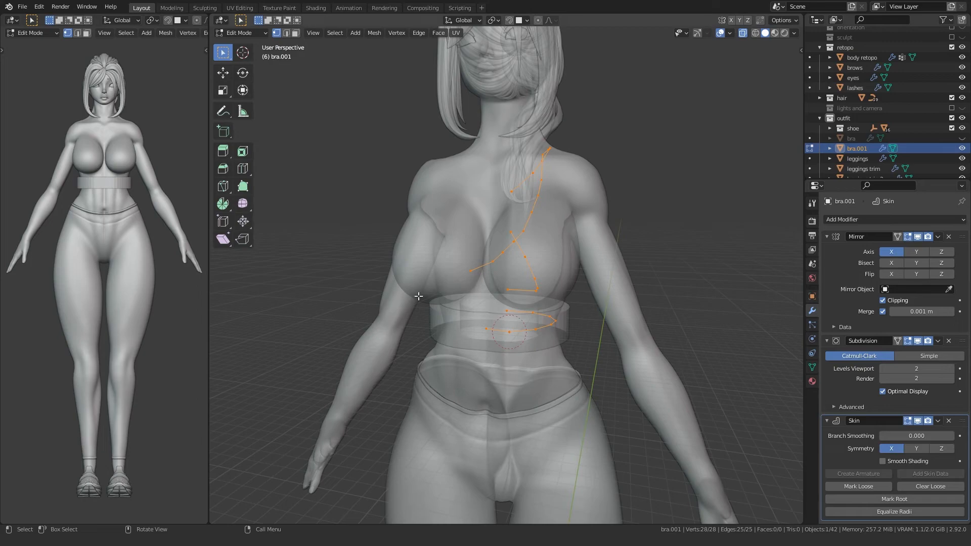
Mark the selected trim vertices as roots for the Skin modifier.
right_click(575, 247)
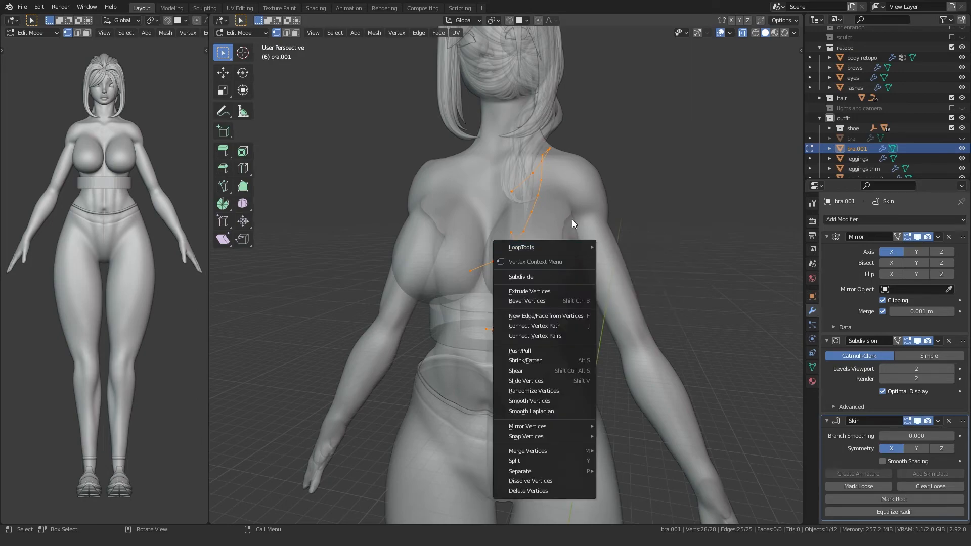
key(2)
key(n)
key(n)
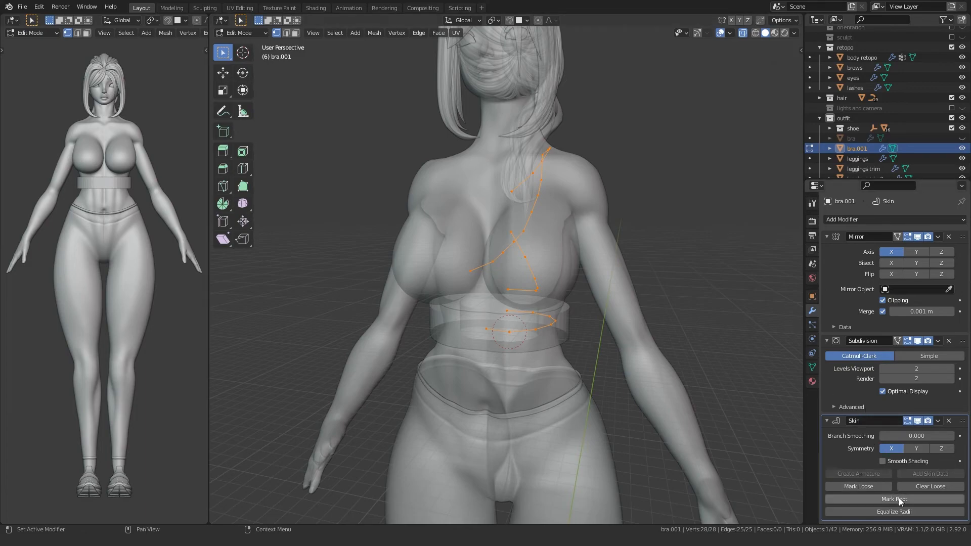
click(895, 498)
Resize the skin of all trim vertices to a scale of 0.050 on every axis.
middle_drag(557, 385, 470, 377)
middle_drag(353, 387, 358, 386)
key(ctrl+a)
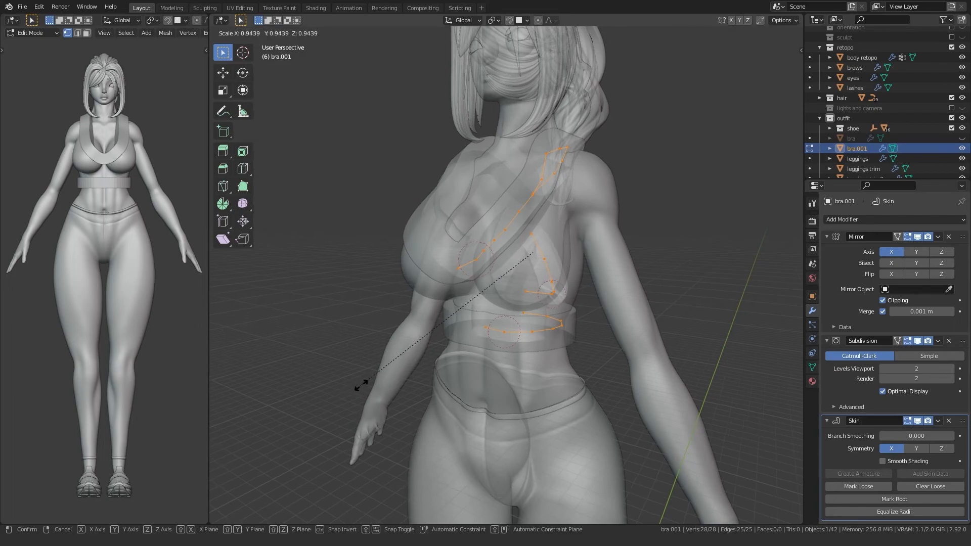
click(487, 325)
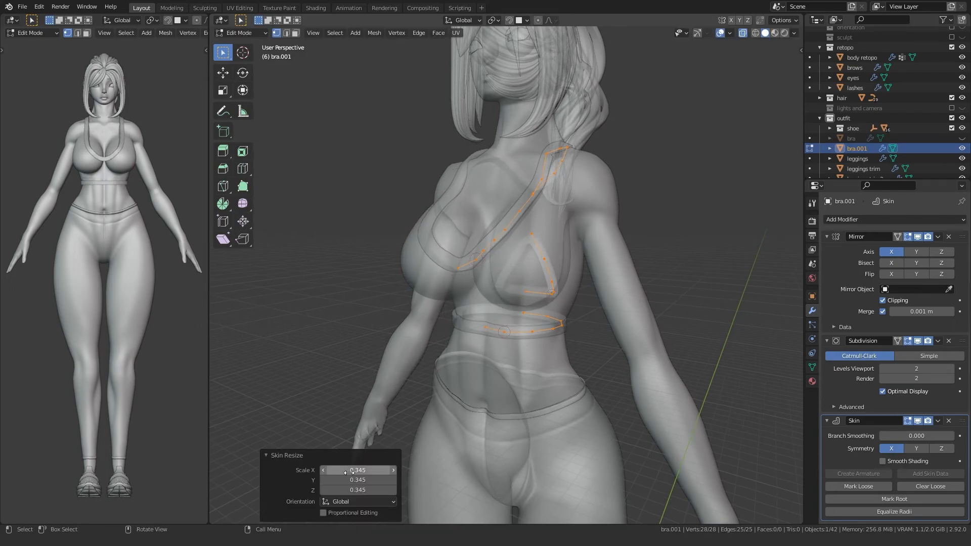
key(Return)
scroll(552, 316, up, 5)
middle_drag(552, 316, 536, 329)
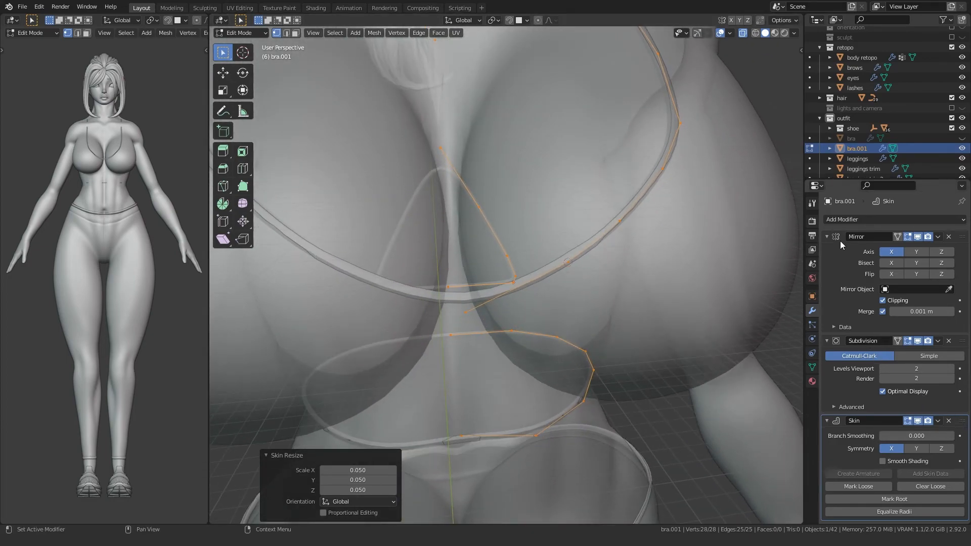
Add a second Subdivision Surface modifier after Skin on the trim object.
click(843, 220)
click(783, 404)
middle_drag(511, 344, 493, 316)
scroll(494, 316, down, 3)
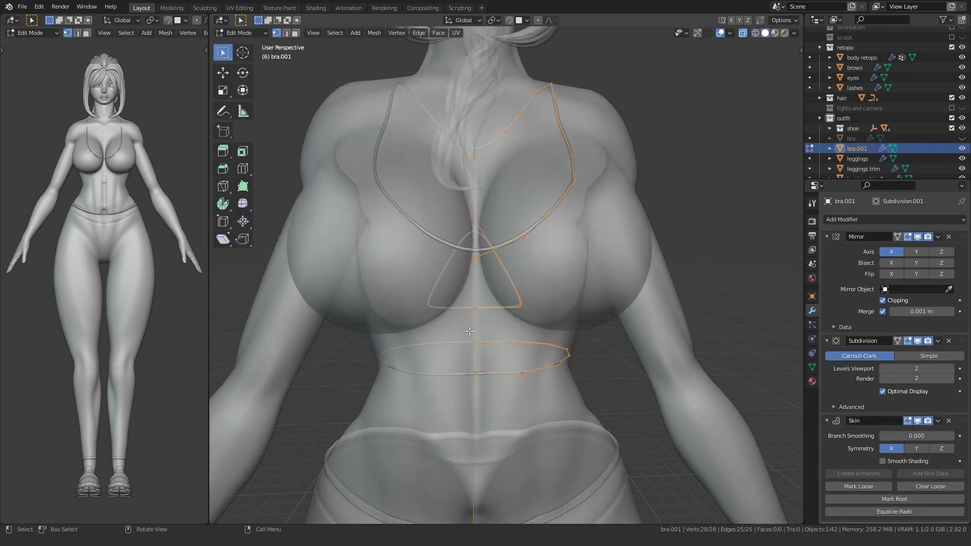
Leave Edit Mode and enable Smooth Shading in the trim's Skin modifier.
scroll(455, 319, up, 4)
key(alt+z)
scroll(427, 324, down, 3)
middle_drag(427, 328, 459, 319)
key(Tab)
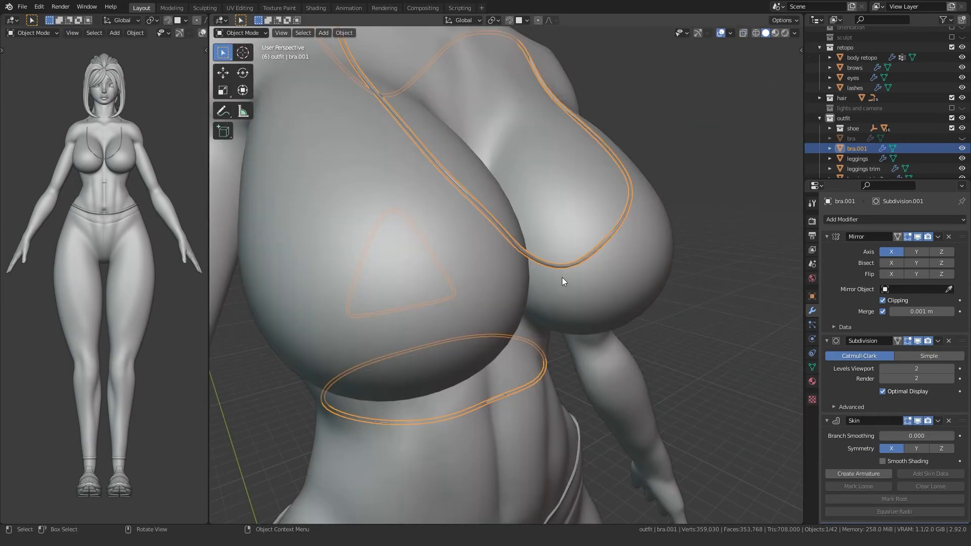
middle_drag(557, 272, 622, 324)
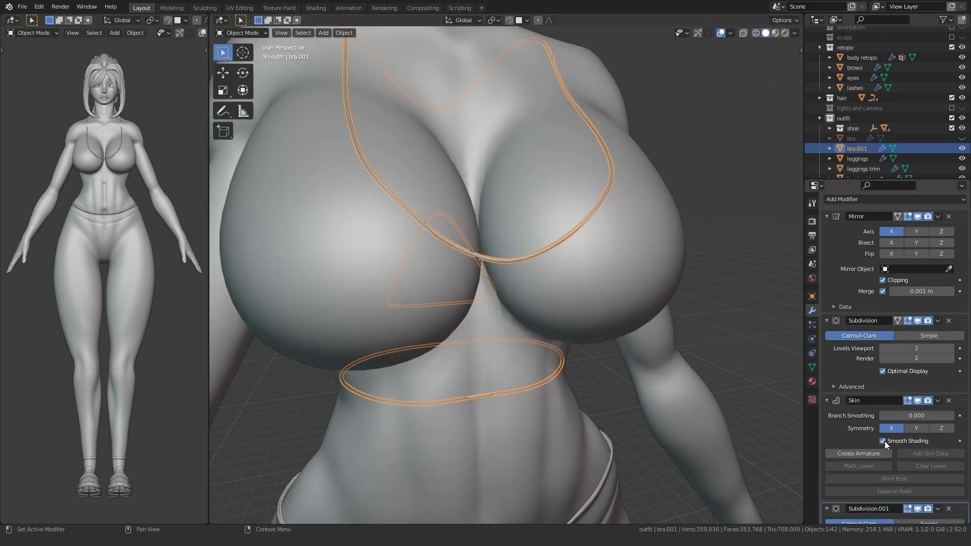
click(884, 443)
scroll(556, 320, up, 3)
mouse_move(556, 320)
middle_down()
mouse_move(526, 341)
mouse_move(541, 397)
mouse_move(489, 332)
mouse_move(560, 336)
middle_up()
scroll(559, 336, down, 3)
Show the original bra again and reopen the trim object in Edit Mode with see-through display.
click(962, 139)
middle_drag(538, 262, 551, 206)
scroll(551, 205, up, 2)
key(Tab)
key(alt+z)
key(2)
Crease the uppermost edge of the trim's back cutout and try to adjust the point along it.
click(520, 207)
key(shift+e)
click(414, 298)
middle_drag(414, 299, 506, 191)
scroll(520, 195, up, 2)
key(g)
click(547, 157)
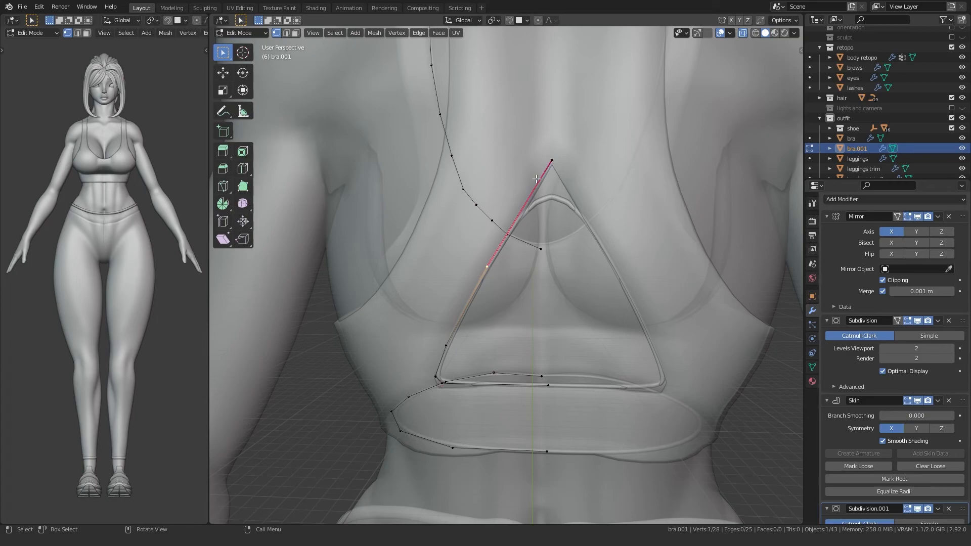
Subdivide the back cutout's upper edge and slide the new vertex toward the peak by a factor of 0.688.
right_click(482, 127)
click(489, 160)
click(552, 161)
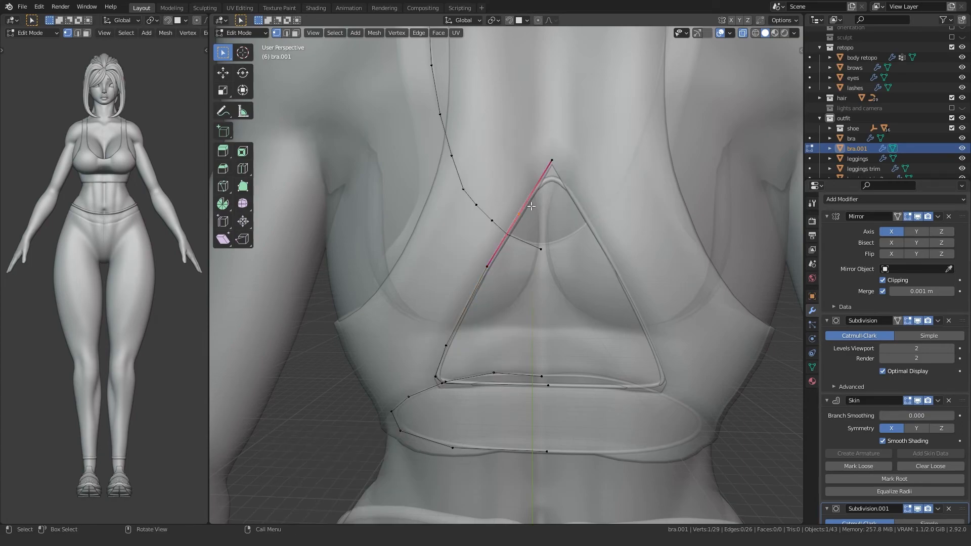
key(shift+v)
click(555, 162)
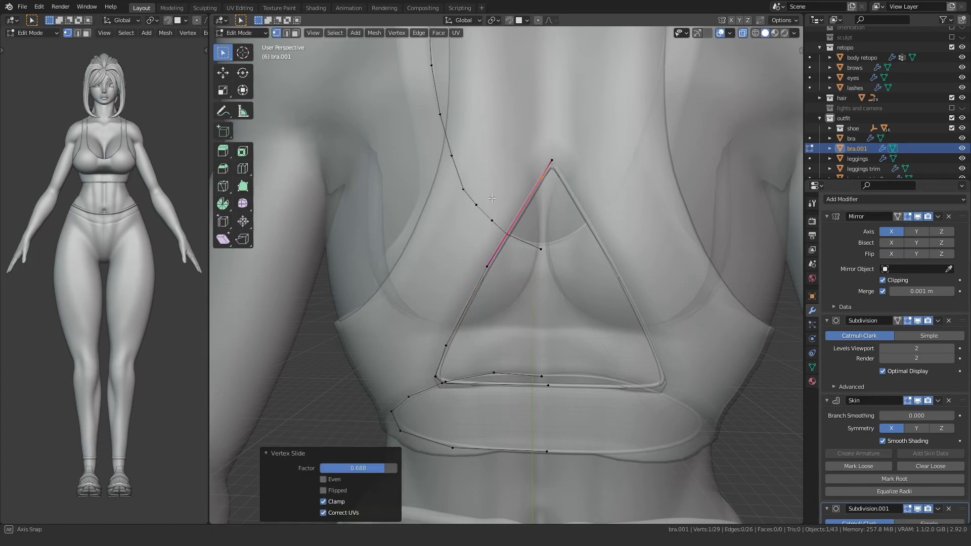
Subdivide the cutout's slanted edge near the lower corner and slide the new vertex close to that corner.
middle_drag(537, 213, 535, 198)
shift+middle_drag(480, 283, 496, 232)
scroll(485, 207, up, 2)
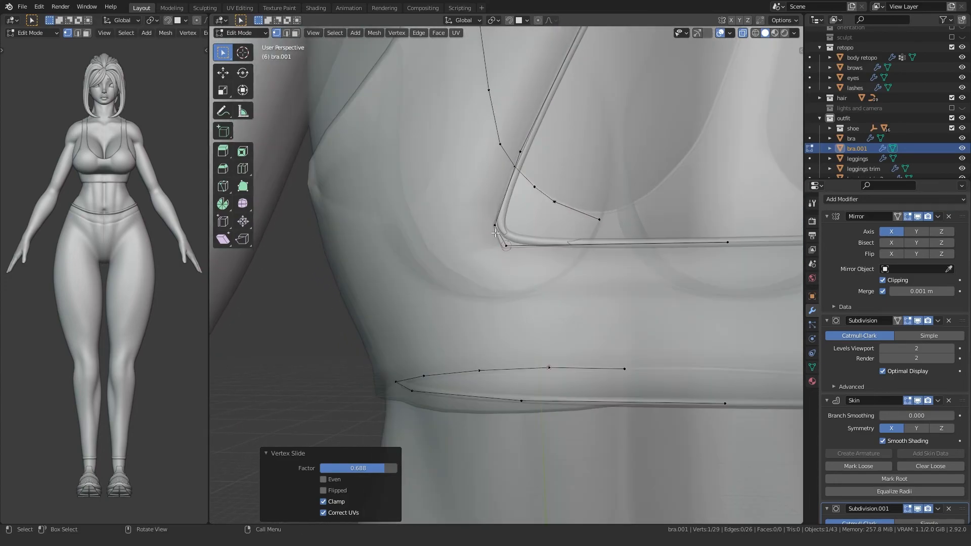
click(505, 207)
right_click(526, 143)
click(526, 144)
middle_drag(500, 199, 490, 229)
click(500, 206)
key(g)
key(g)
click(490, 234)
Subdivide the cutout's bottom edge and slide the new vertex toward the corner by a factor of 0.991.
click(495, 260)
right_click(699, 277)
click(696, 257)
click(606, 259)
key(g)
key(g)
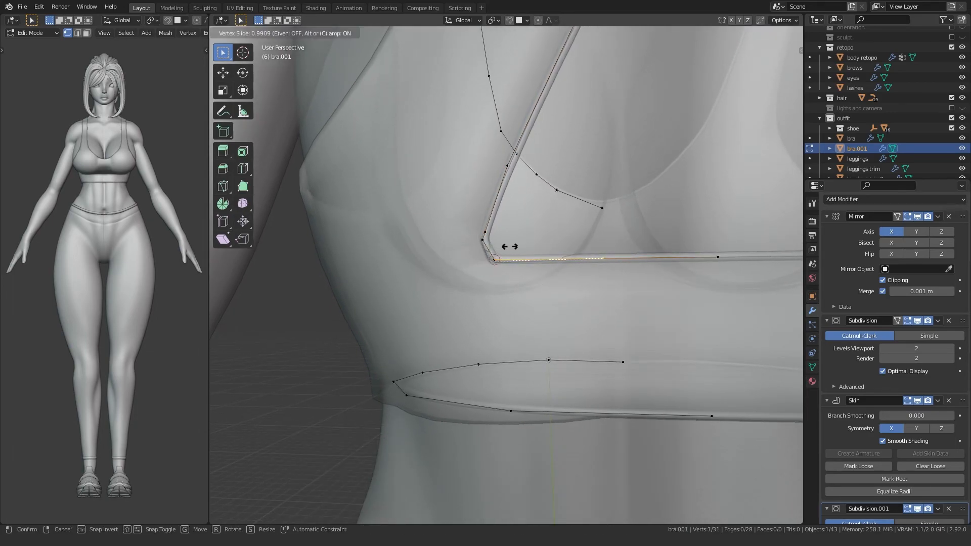
click(510, 247)
Add a Shrinkwrap modifier to the trim object and place it above Skin in the stack.
scroll(508, 248, down, 6)
key(alt+z)
middle_drag(411, 275, 416, 299)
shift+middle_drag(478, 241, 555, 299)
scroll(393, 290, down, 8)
scroll(349, 290, up, 5)
scroll(412, 283, up, 3)
click(842, 198)
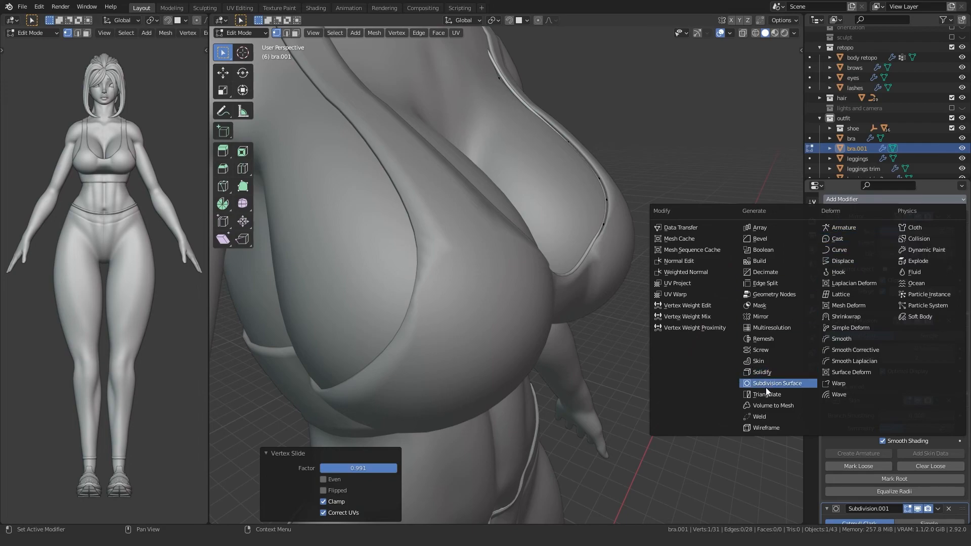
click(855, 316)
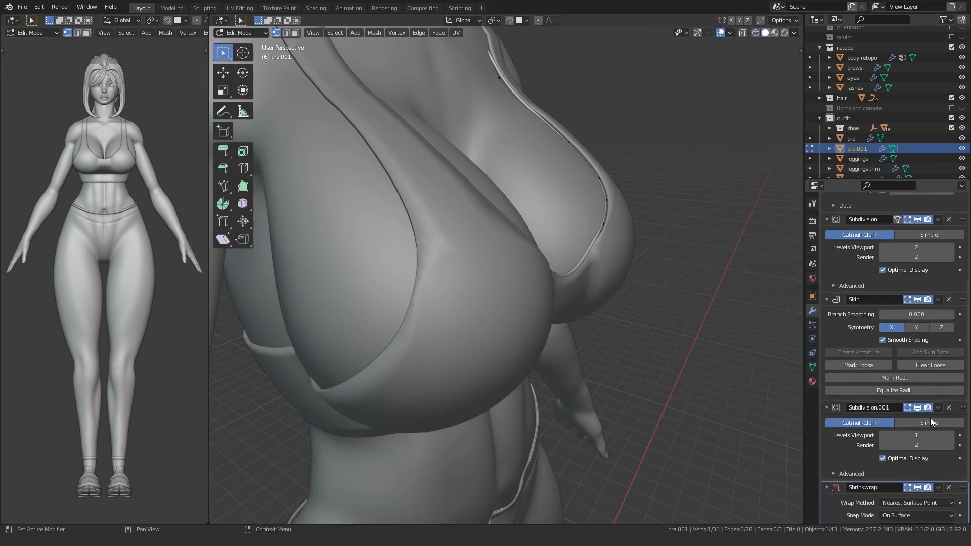
drag(939, 414, 919, 317)
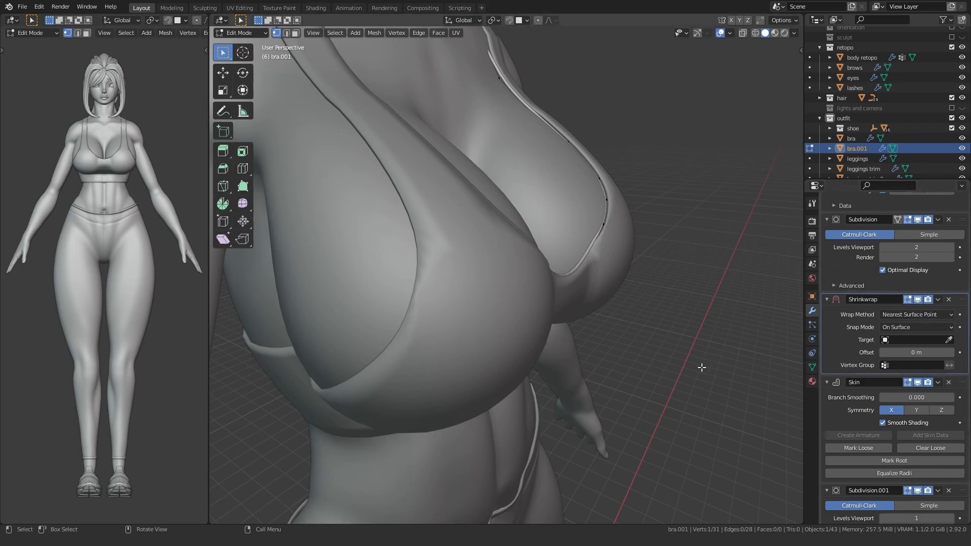
Set the bra as the target of the trim's Shrinkwrap modifier.
middle_drag(709, 369, 650, 370)
click(949, 341)
click(575, 253)
middle_drag(552, 277, 497, 268)
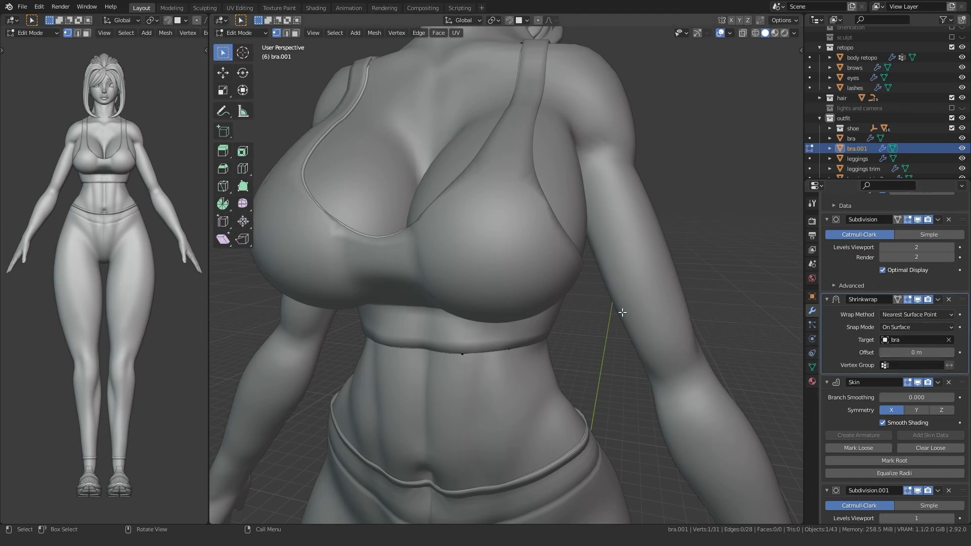
Select all trim vertices and enlarge their skin thickness.
scroll(409, 332, down, 3)
middle_drag(514, 323, 503, 371)
scroll(503, 370, up, 4)
mouse_move(498, 283)
shift+middle_down()
mouse_move(488, 402)
mouse_move(510, 288)
shift+middle_up()
middle_drag(509, 288, 459, 303)
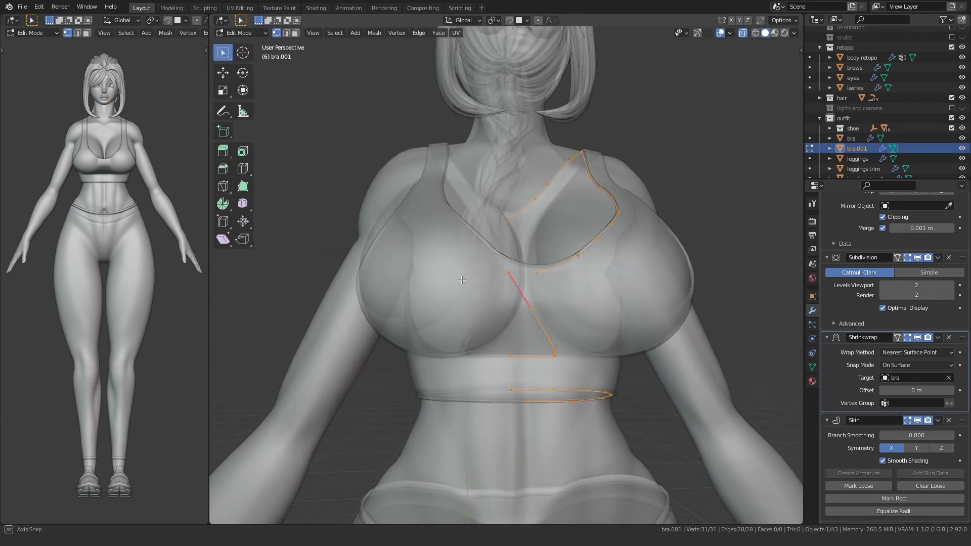
key(s)
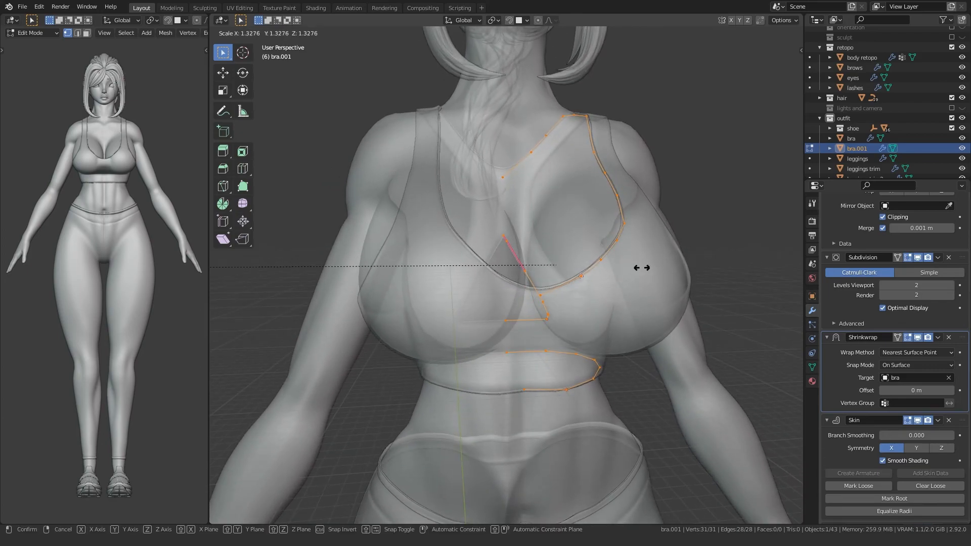
click(298, 299)
Reposition a single trim vertex and finish editing the trim object.
key(alt+z)
middle_drag(419, 286, 508, 324)
scroll(526, 323, up, 1)
key(alt+z)
click(525, 323)
key(alt+z)
key(g)
click(454, 319)
key(Tab)
Open the original bra for editing and select the edge loop around its armhole.
click(479, 366)
scroll(509, 325, down, 3)
key(Tab)
key(Tab)
key(Tab)
key(alt+z)
middle_drag(570, 336, 546, 309)
key(2)
alt+click(587, 318)
Duplicate the armhole edge loop in place and separate it into a new object.
key(e)
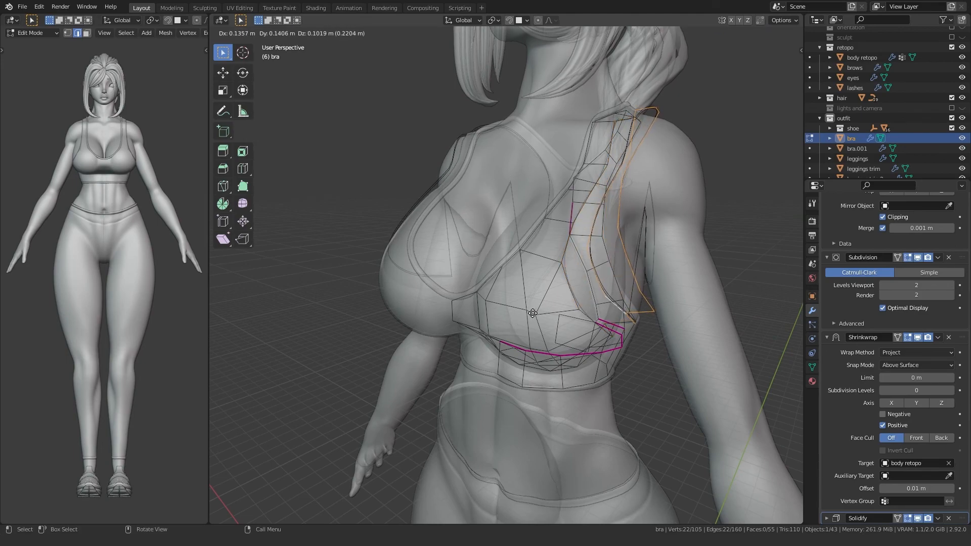
right_click(533, 313)
middle_drag(497, 349, 522, 337)
key(p)
click(482, 341)
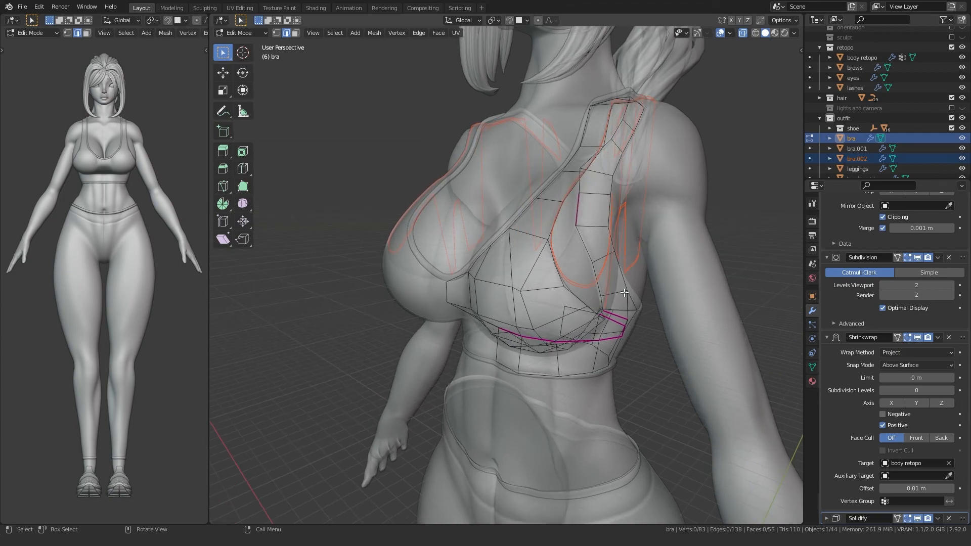
Leave Edit Mode, select bra.002 and remove all of its modifiers.
key(Tab)
click(853, 159)
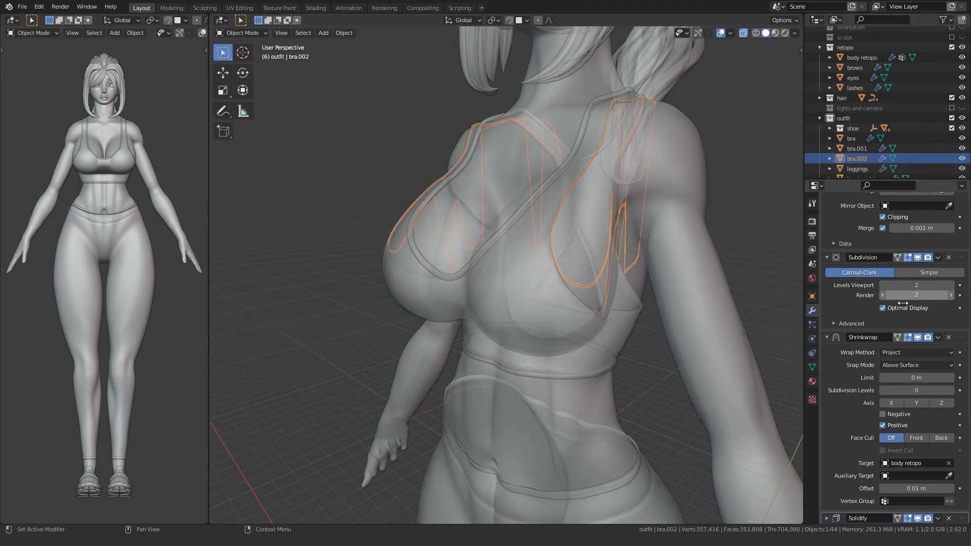
click(951, 238)
click(950, 237)
click(951, 238)
click(951, 238)
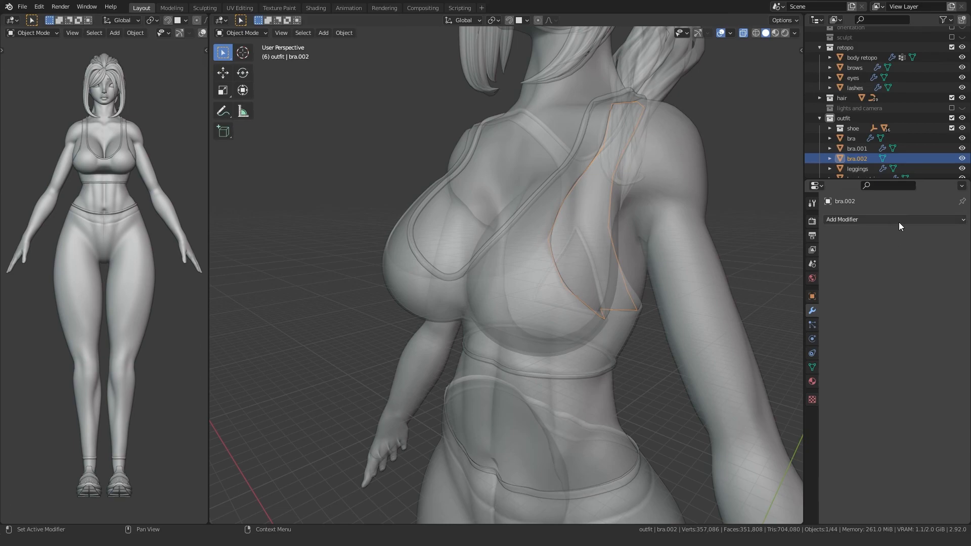
Join the armhole edge object bra.002 into the trim object bra.001.
shift+click(851, 148)
shift+click(855, 161)
shift+click(857, 149)
key(ctrl+j)
Open the joined trim for editing, select all its vertices and mark them as skin roots.
key(alt+z)
middle_drag(549, 279, 474, 314)
key(Tab)
scroll(405, 332, down, 3)
key(alt+z)
middle_drag(405, 332, 401, 375)
key(a)
scroll(866, 344, down, 9)
click(879, 423)
Select the armhole edge loop and shrink its skin thickness by a factor of about 0.357, fine-tuning it by about 1.005.
scroll(463, 341, up, 4)
middle_drag(463, 341, 516, 278)
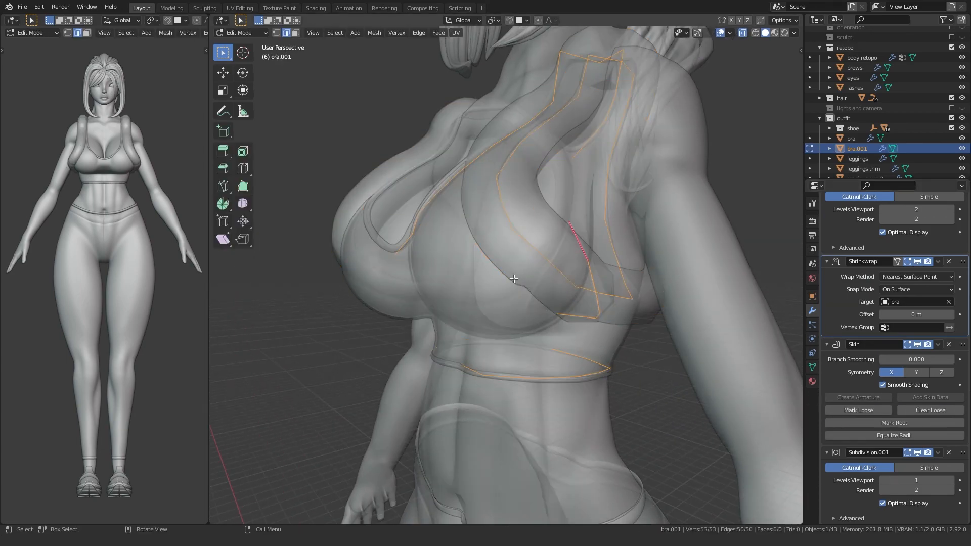
key(alt+z)
middle_drag(408, 313, 436, 328)
key(s)
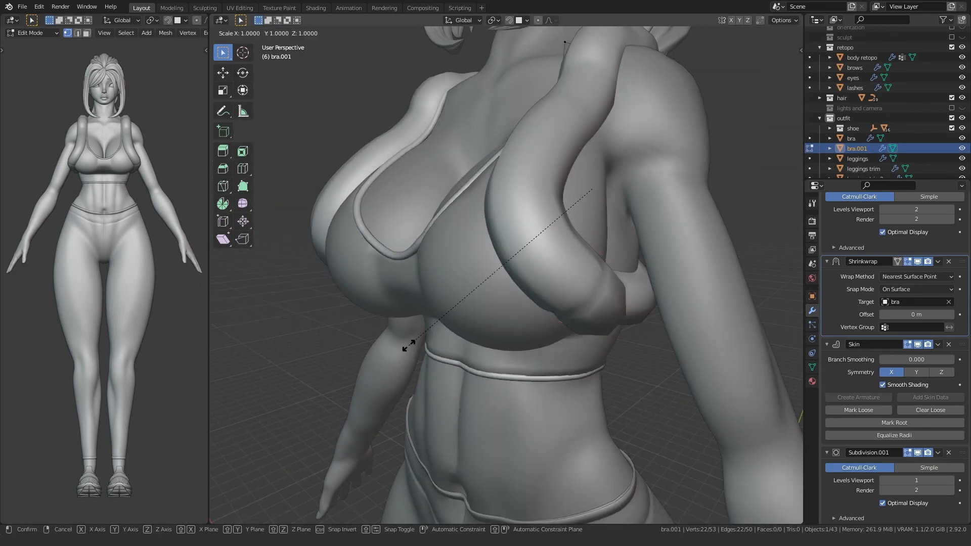
click(520, 277)
key(ctrl+a)
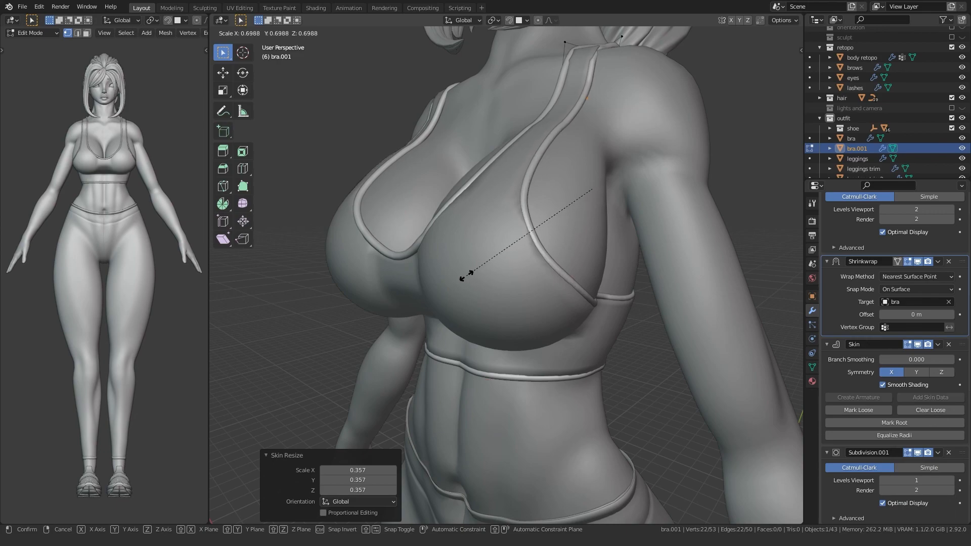
click(394, 283)
Move the armhole trim vertex at the front of the shoulder strap by about -0.034 m in X, -0.065 m in Y and 0.058 m in Z.
middle_drag(394, 282, 569, 241)
key(alt+z)
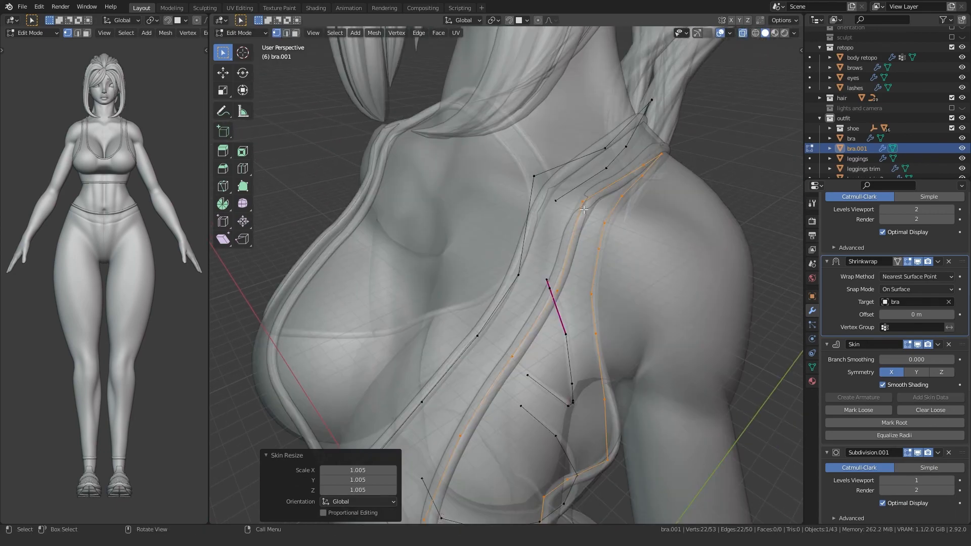
click(586, 201)
key(alt+z)
key(g)
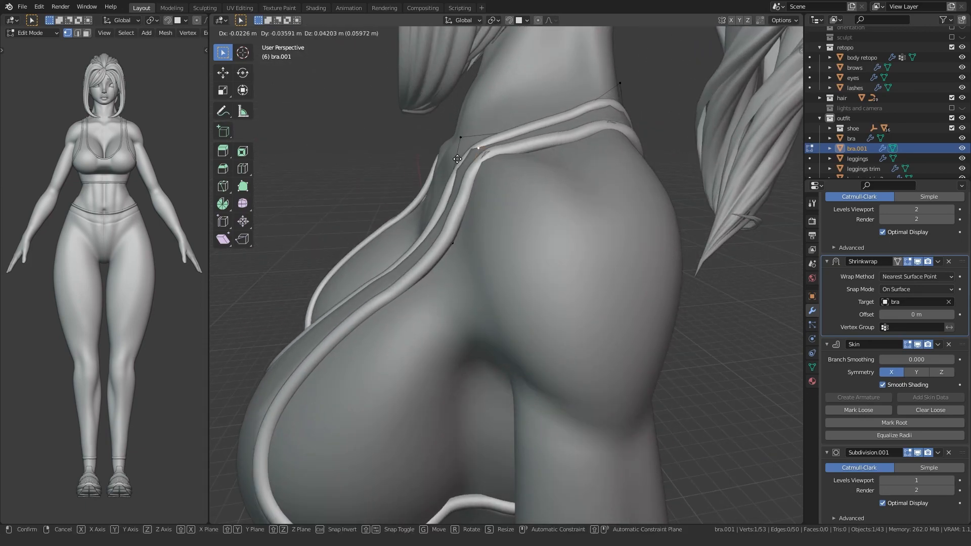
click(450, 160)
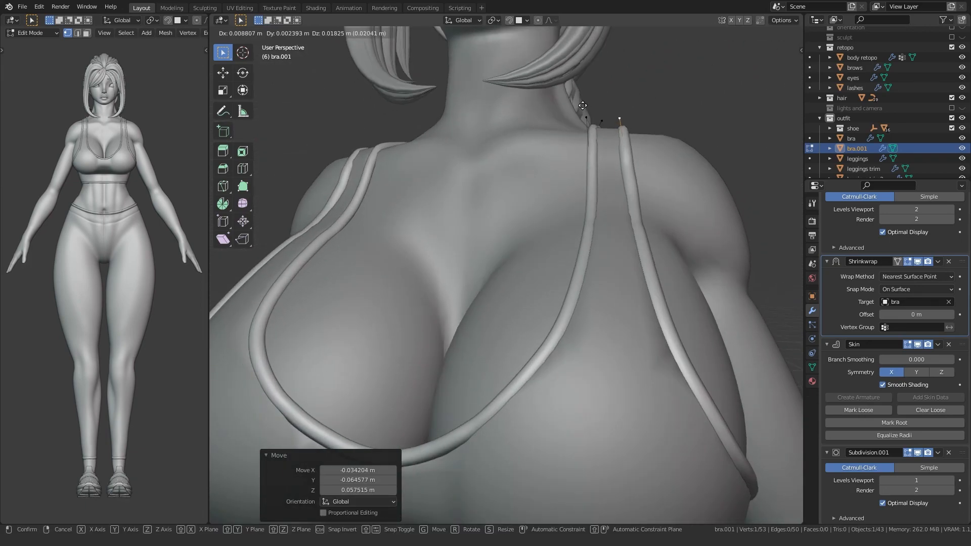